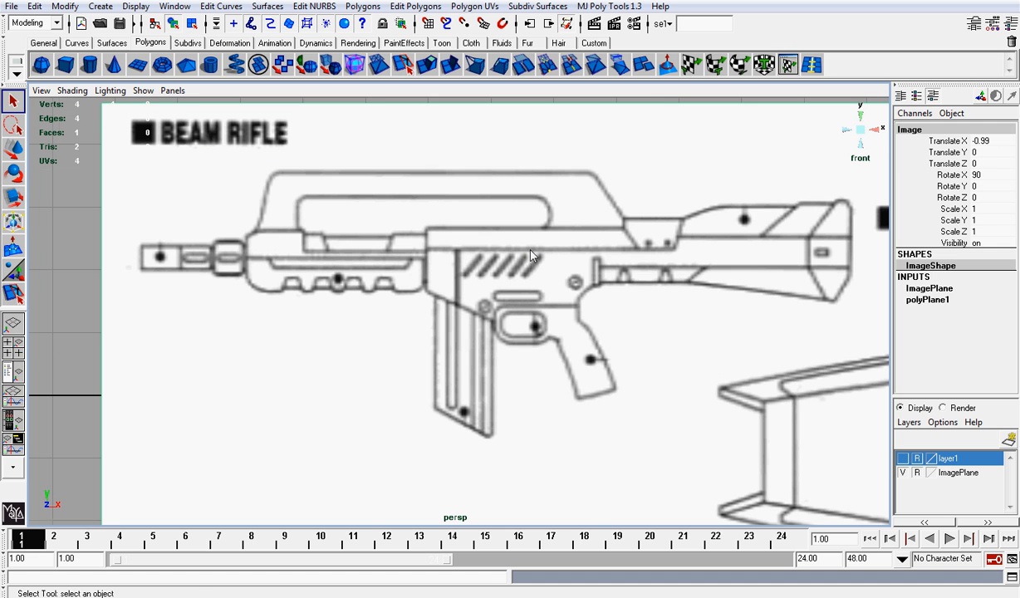
Create a polygon cylinder and set its axis subdivisions to 12
left_click(89, 67)
middle_click_drag(879, 300, 597, 302, "alt")
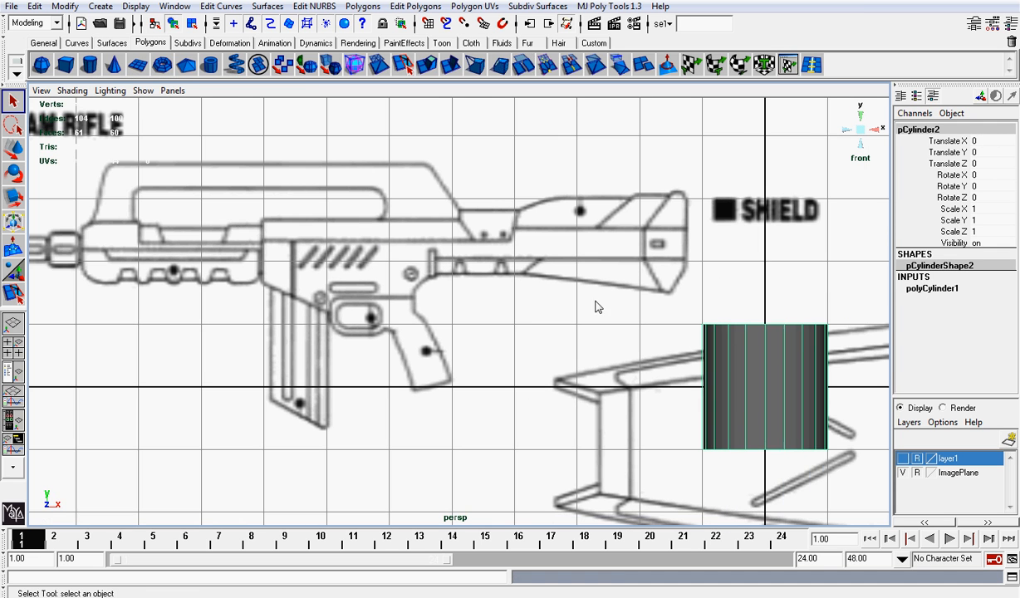
left_click(934, 288)
left_click(937, 321)
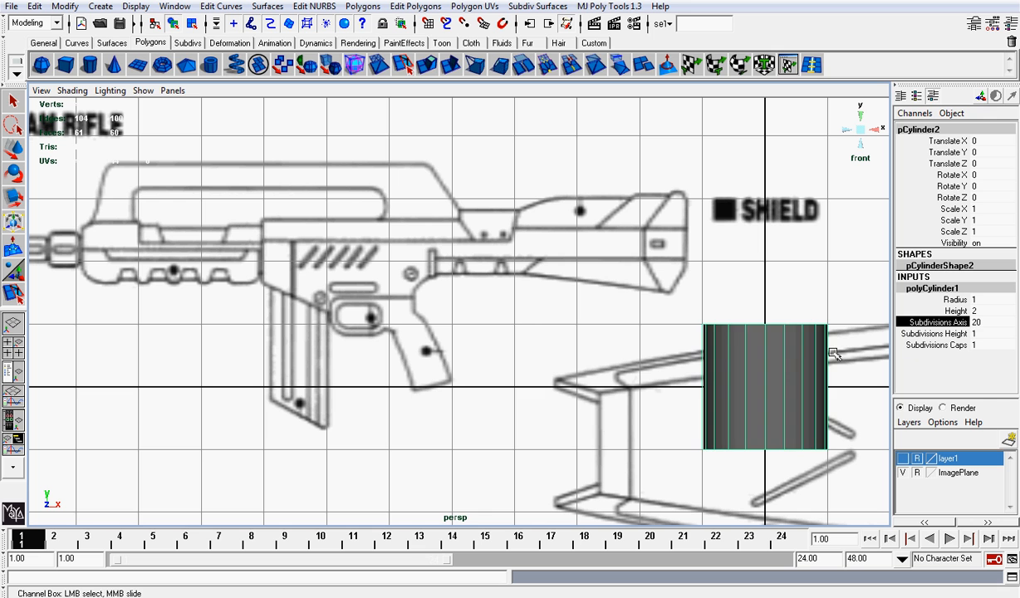
middle_click_drag(689, 300, 652, 312)
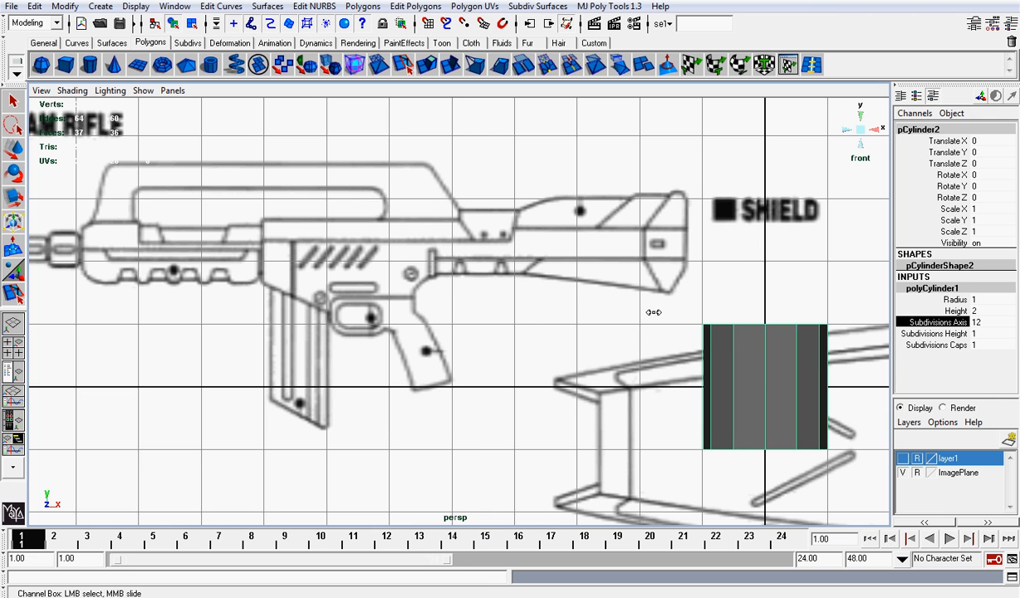
Set the cylinder's Z rotation to 90 degrees and remove its cap subdivisions
key("r")
key("e")
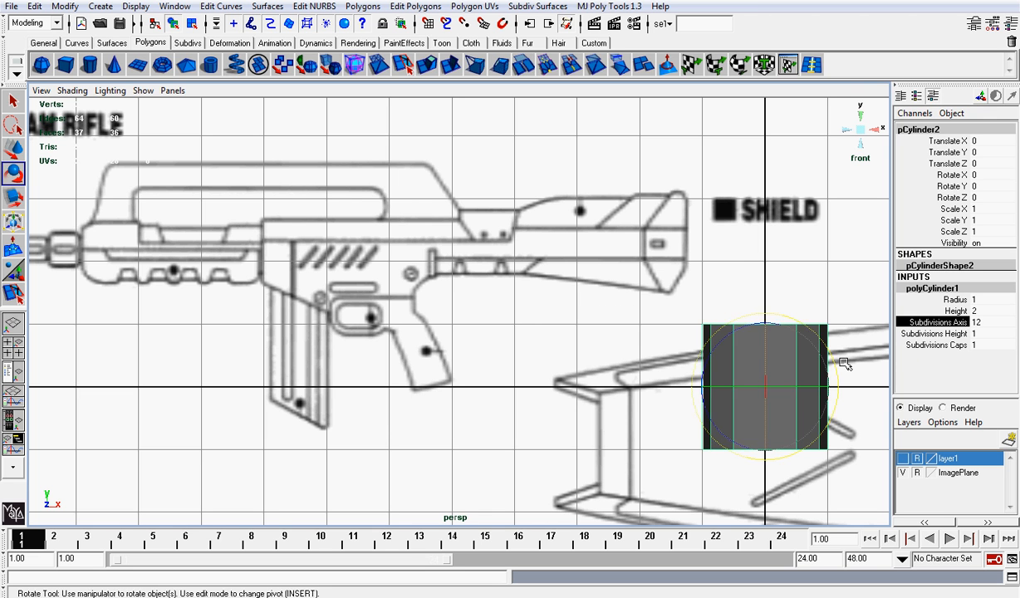
left_click_drag(837, 357, 807, 267)
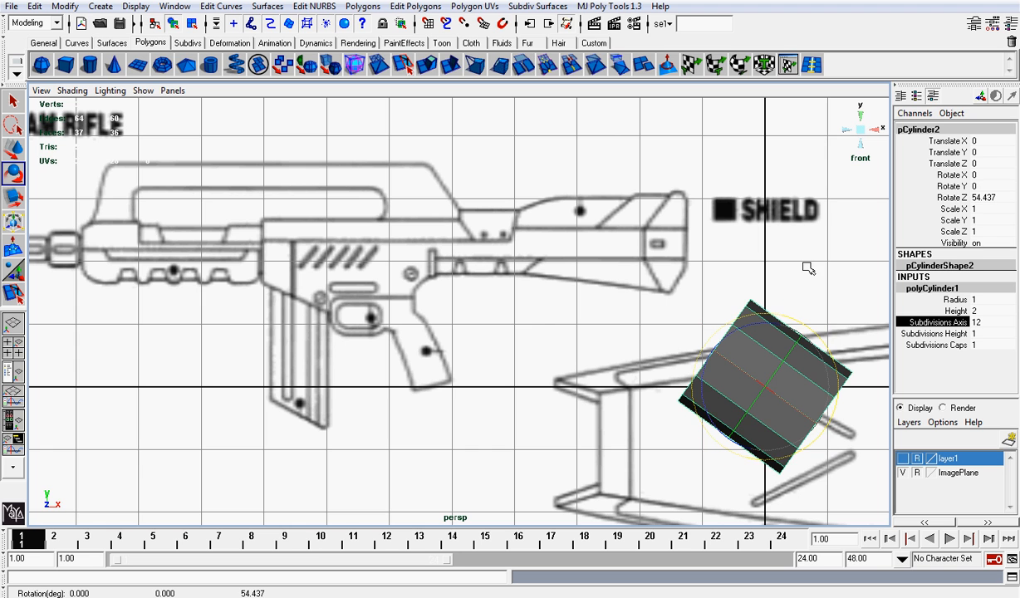
double_click(982, 198)
type("90")
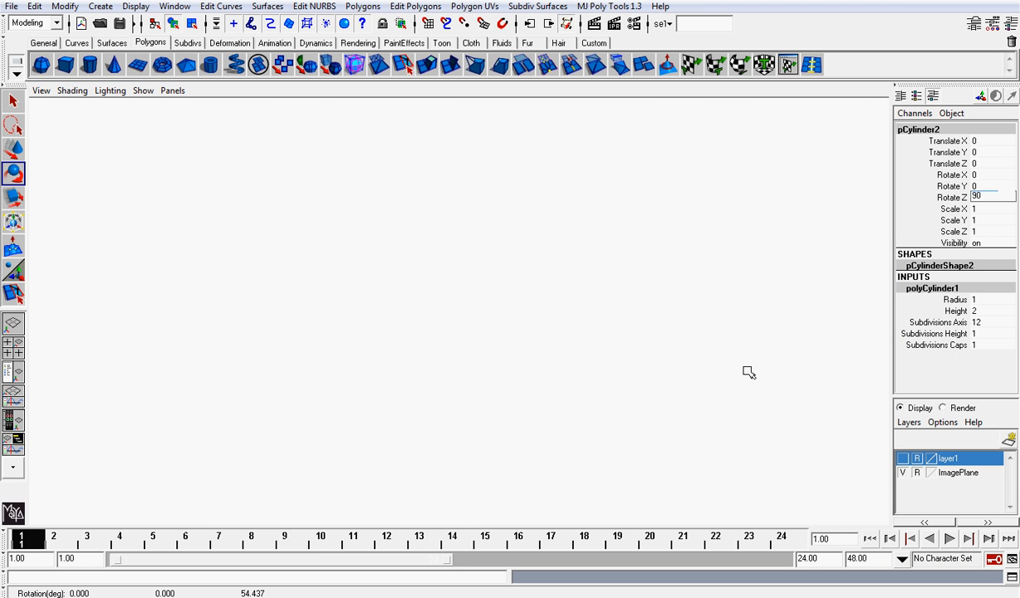
left_click(968, 345)
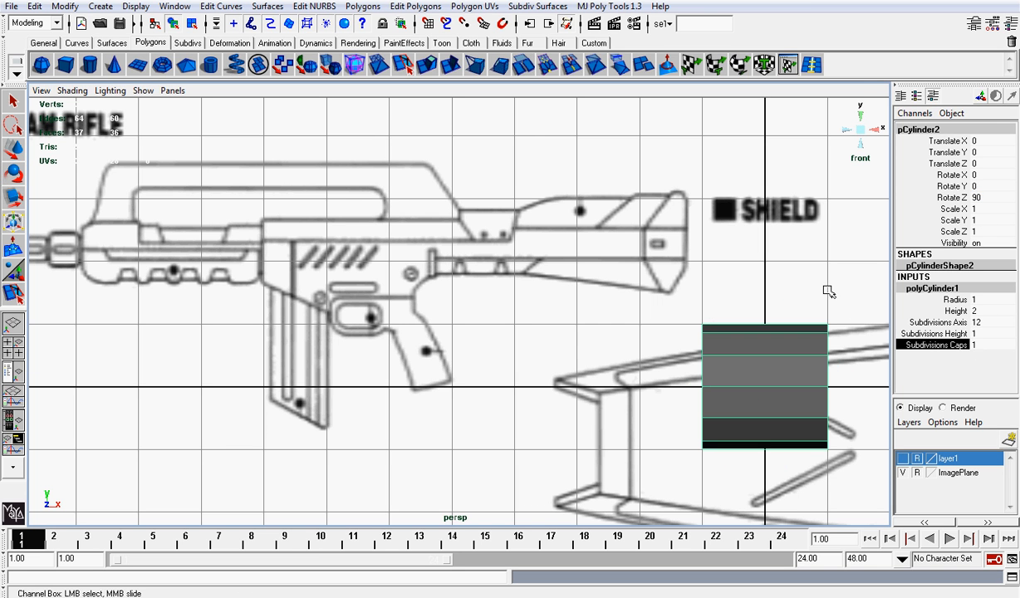
middle_click_drag(828, 291, 785, 298)
key("e")
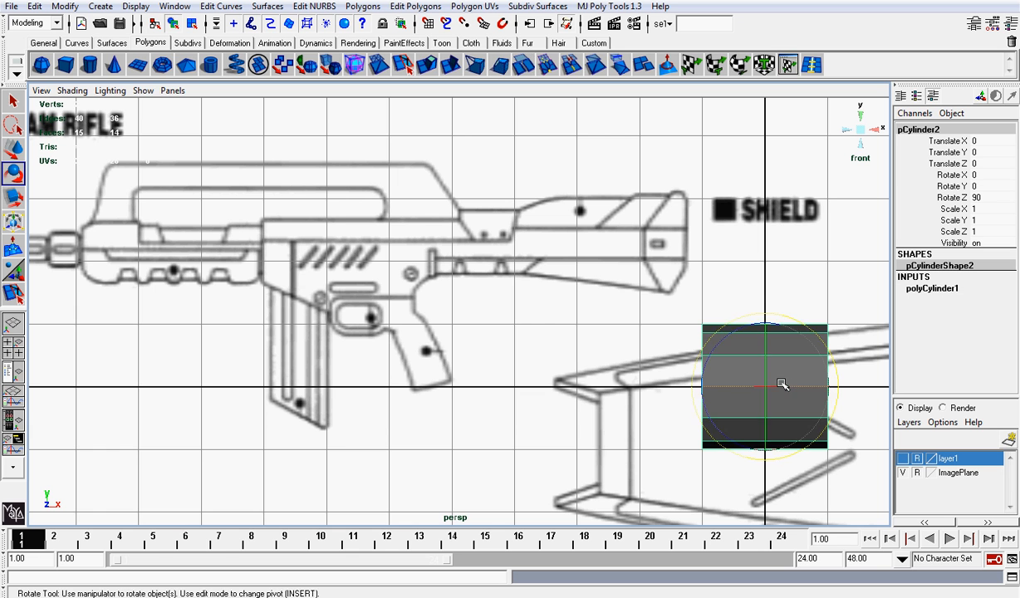
Move the cylinder over the rifle's muzzle in the reference image and turn on X-Ray shading
key("w")
left_click_drag(781, 384, 153, 249)
middle_click_drag(209, 253, 512, 290, "alt")
scroll(498, 268, "up", 3)
scroll(513, 290, "up", 1)
left_click_drag(489, 281, 314, 238)
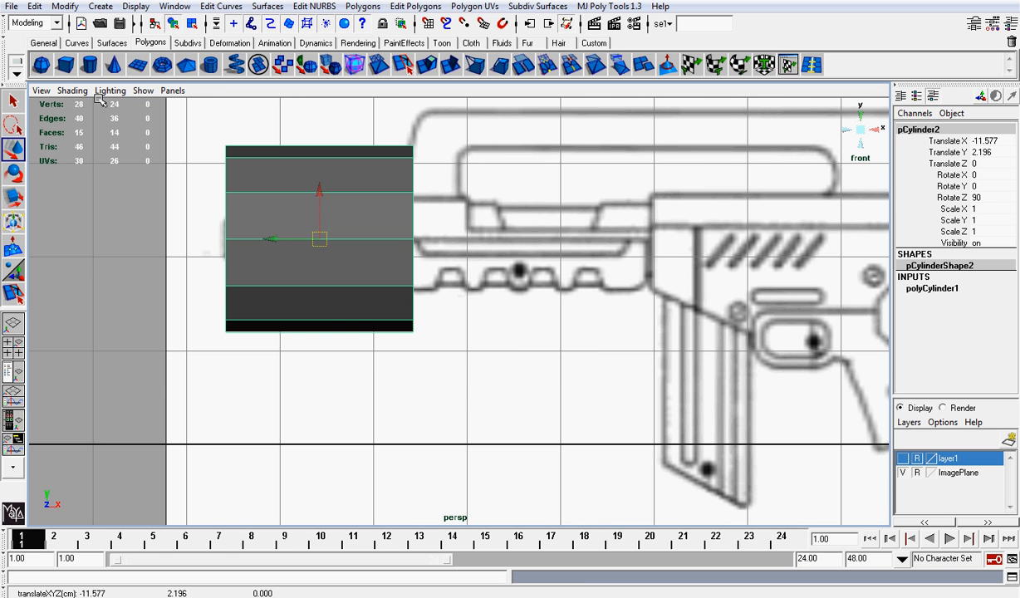
left_click(72, 90)
left_click(100, 250)
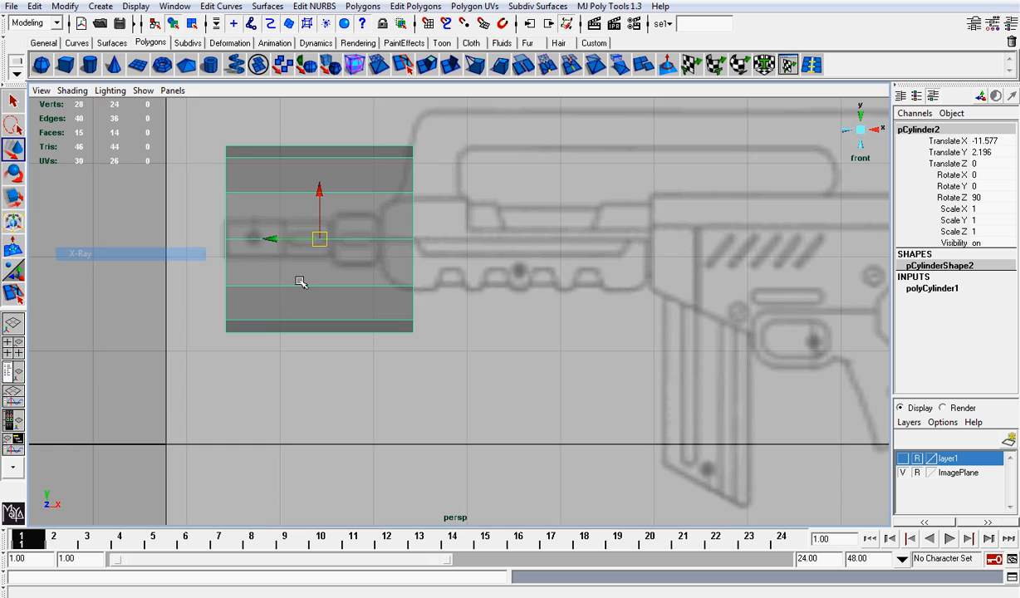
Scale the cylinder to about 0.274 and move its front-end vertices to match the collar behind the muzzle
scroll(340, 278, "up", 2)
scroll(341, 278, "down", 1)
key("r")
left_click_drag(328, 241, 266, 225)
scroll(205, 203, "up", 2)
key("w")
right_click_drag(293, 205, 249, 200)
left_click_drag(253, 156, 302, 284)
left_click_drag(231, 215, 253, 222)
Extrude the collar's front cap face in place and scale it inward to the barrel's diameter
middle_click_drag(312, 242, 392, 276, "alt")
right_click_drag(392, 275, 421, 273, "alt")
left_click(357, 247)
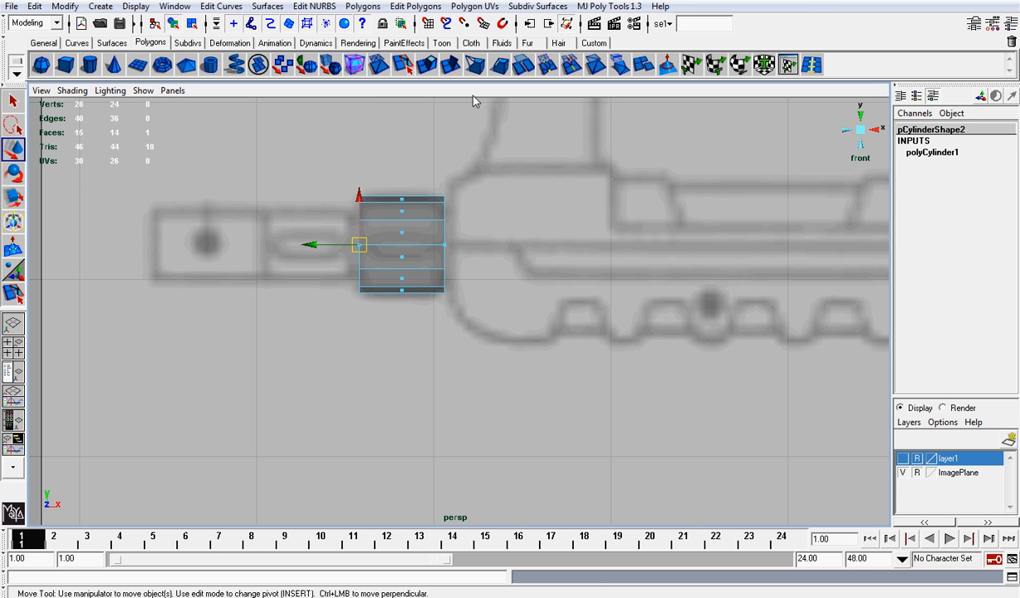
left_click(428, 68)
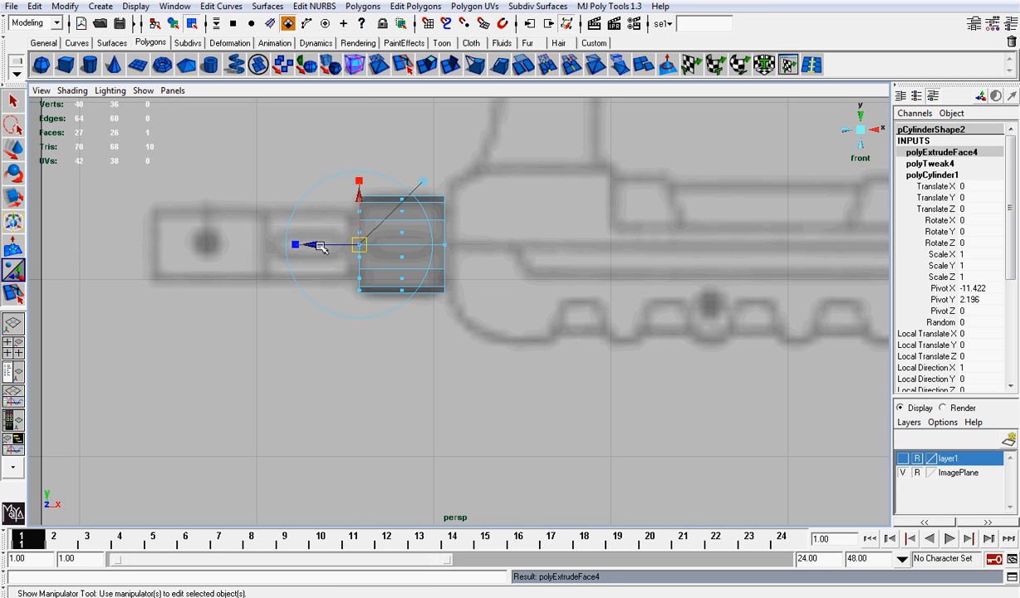
left_click_drag(319, 243, 236, 233)
key("ctrl+z")
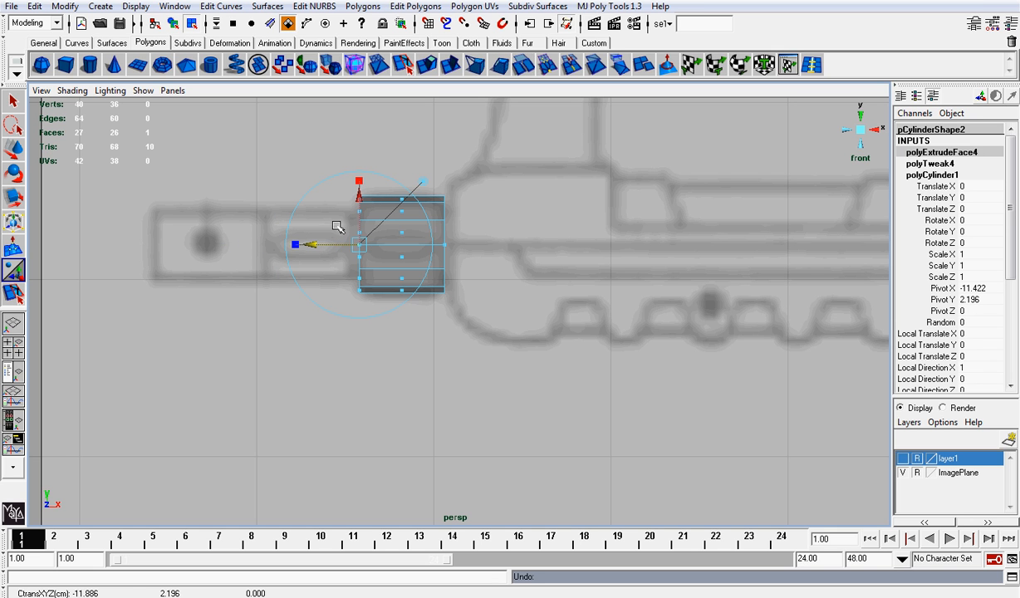
left_click(358, 180)
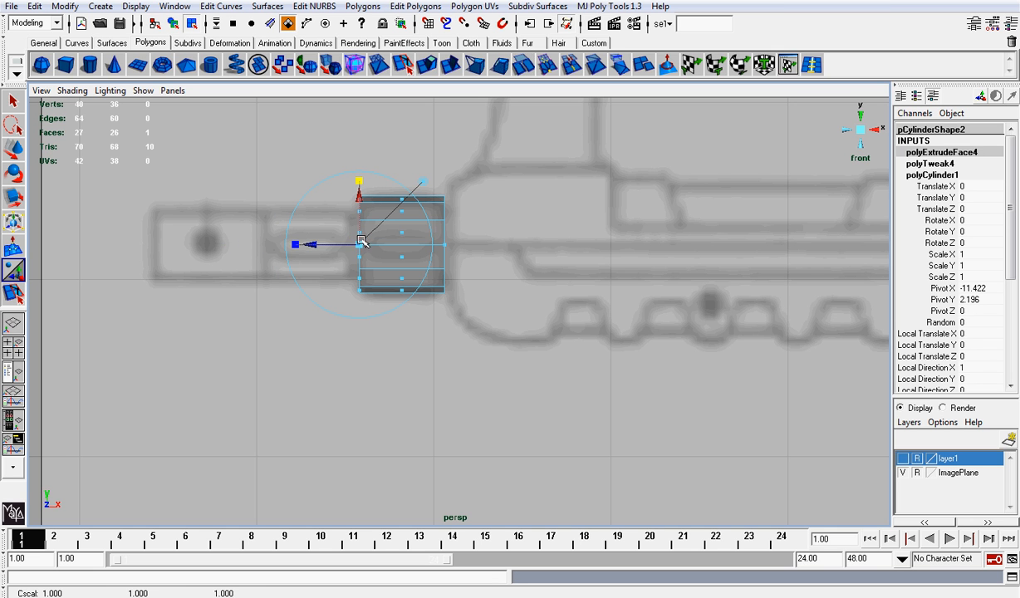
left_click_drag(363, 243, 287, 241)
key("g")
key("z")
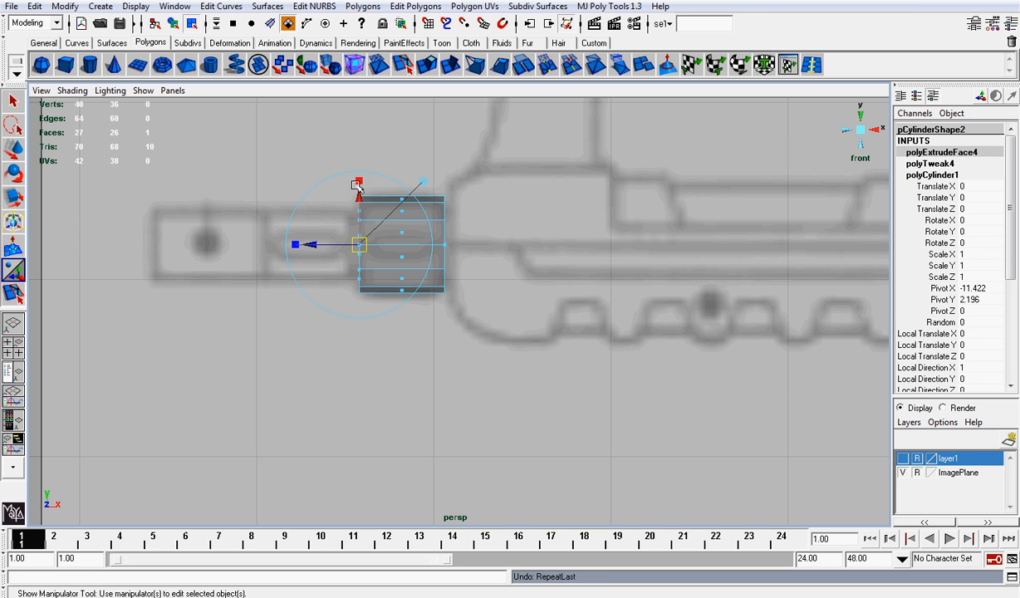
left_click(357, 182)
left_click_drag(361, 242, 392, 240)
Extrude the inset face forward to the barrel's tip, and inset a further extrusion there to form the muzzle rim
key("g")
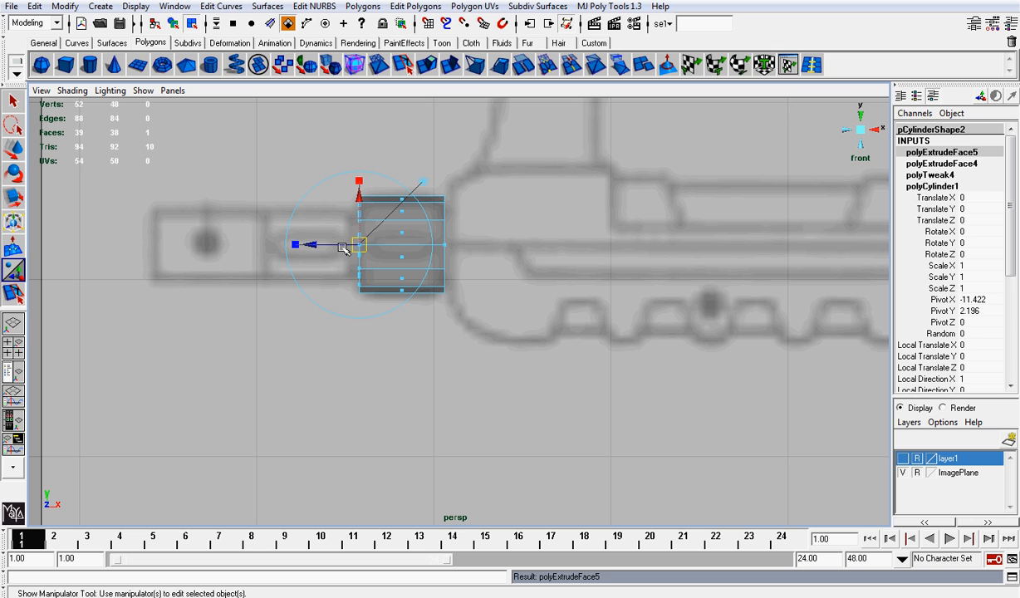
left_click_drag(325, 241, 144, 219)
key("g")
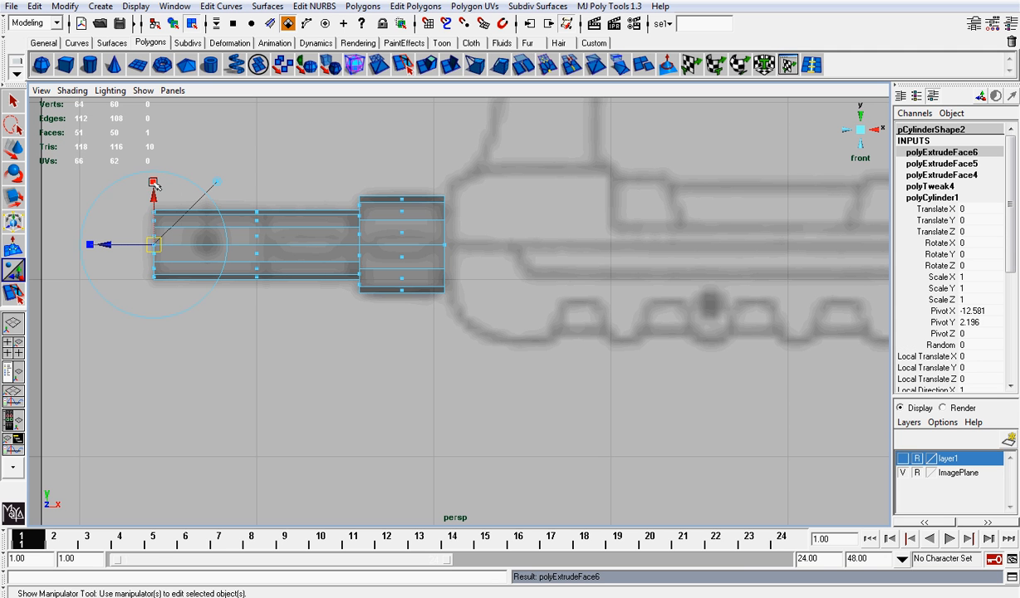
left_click(154, 182)
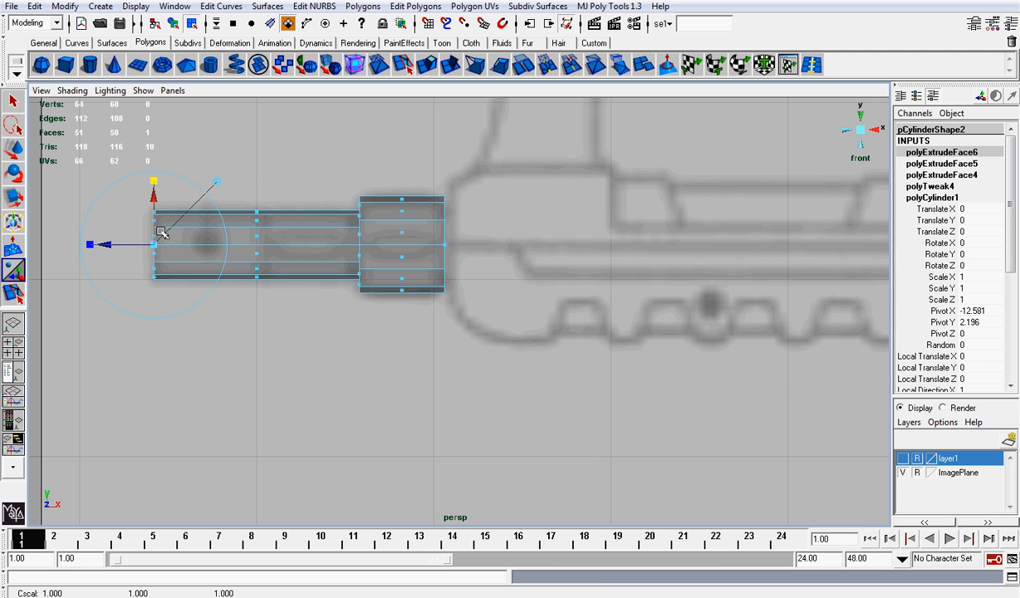
left_click(860, 130)
left_click_drag(395, 252, 598, 234, "alt")
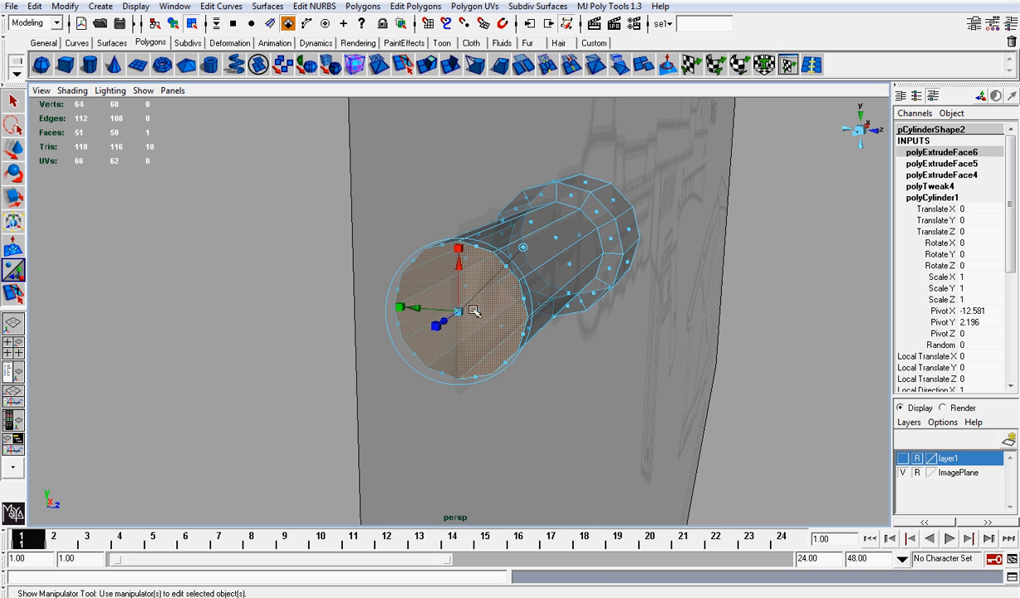
left_click_drag(459, 311, 562, 272)
Extrude the inner muzzle face repeatedly back into the barrel to hollow out a stepped bore
key("g")
left_click(460, 246)
key("g")
key("ctrl+z")
key("g")
left_click_drag(628, 246, 573, 257, "alt")
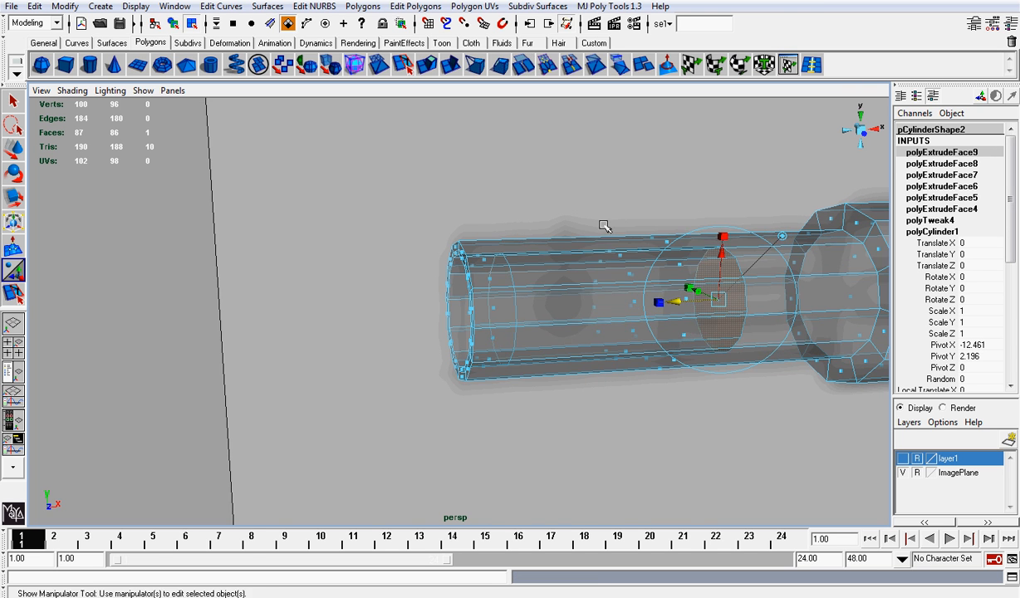
Insert an edge loop around the barrel's outer surface about midway between the tip and the collar, viewed from the front
left_click(885, 144)
left_click(863, 134)
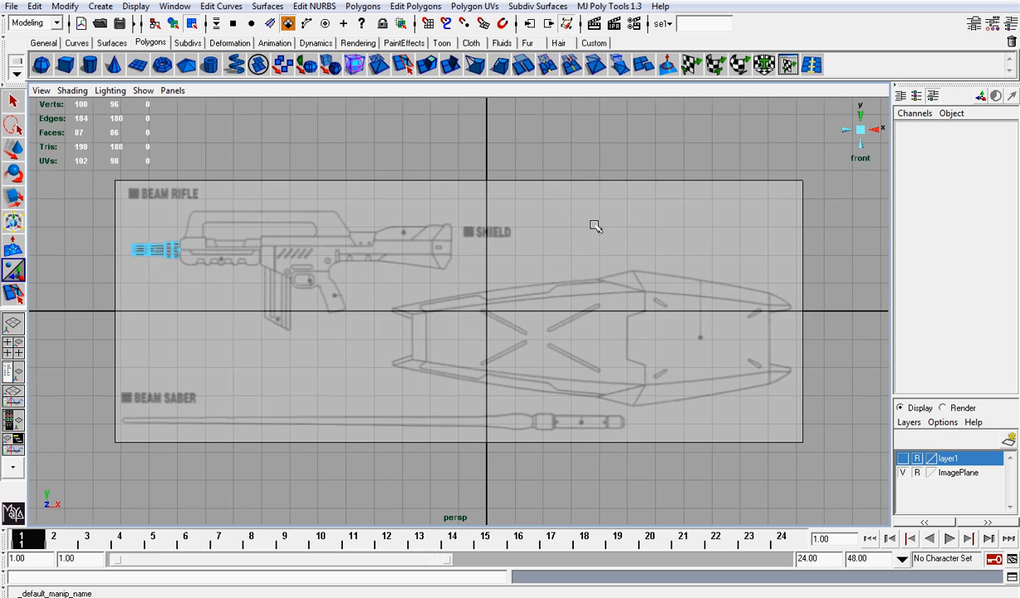
scroll(408, 224, "up", 3)
middle_click_drag(241, 218, 765, 313, "alt")
right_click_drag(536, 314, 522, 292)
scroll(573, 286, "up", 4)
scroll(573, 299, "up", 4)
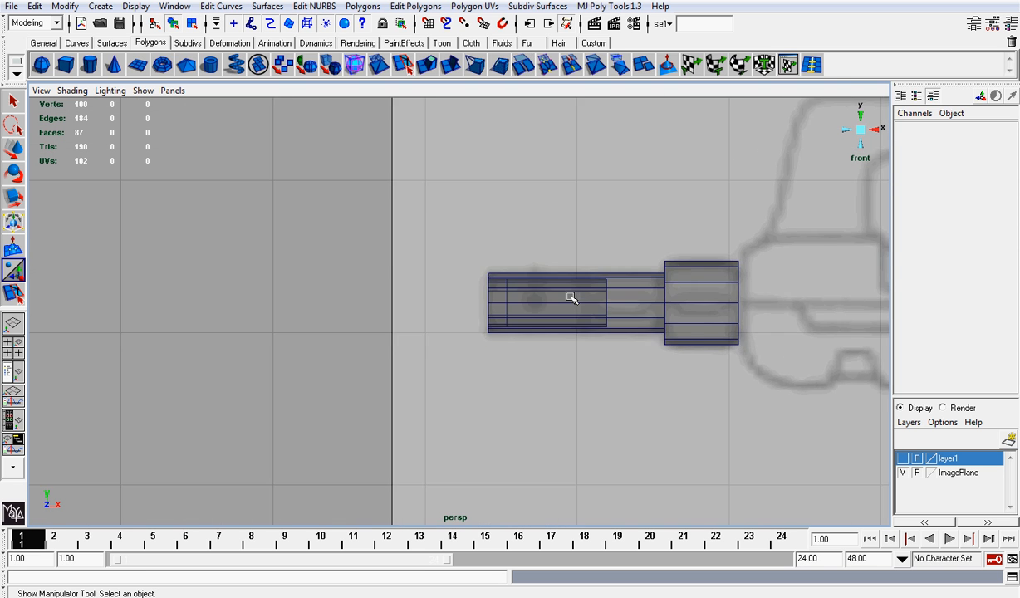
left_click(699, 290)
middle_click_drag(831, 275, 732, 269, "alt")
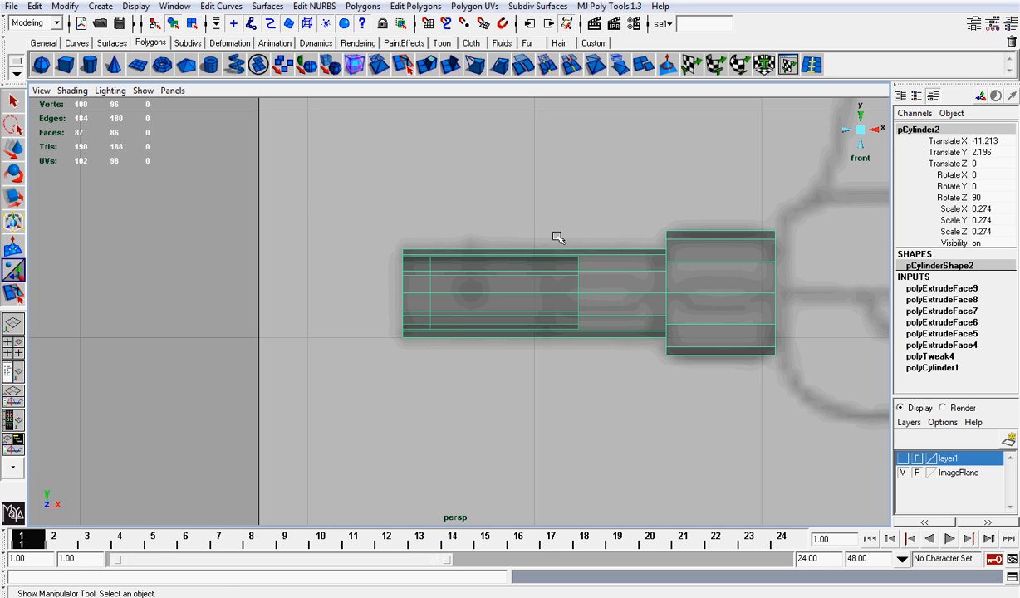
left_click(811, 64)
left_click_drag(544, 258, 541, 259)
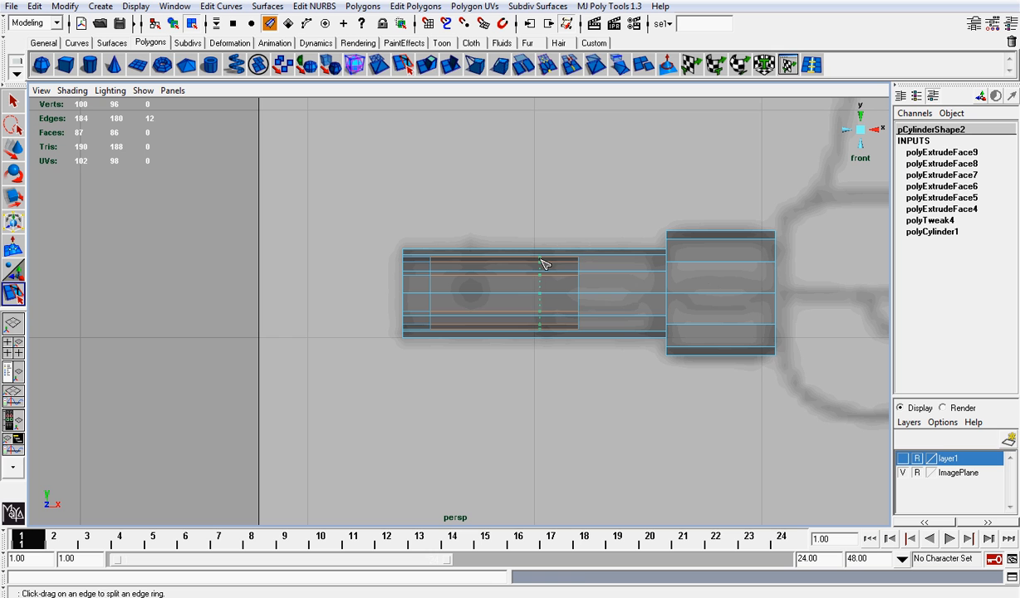
key("ctrl+z")
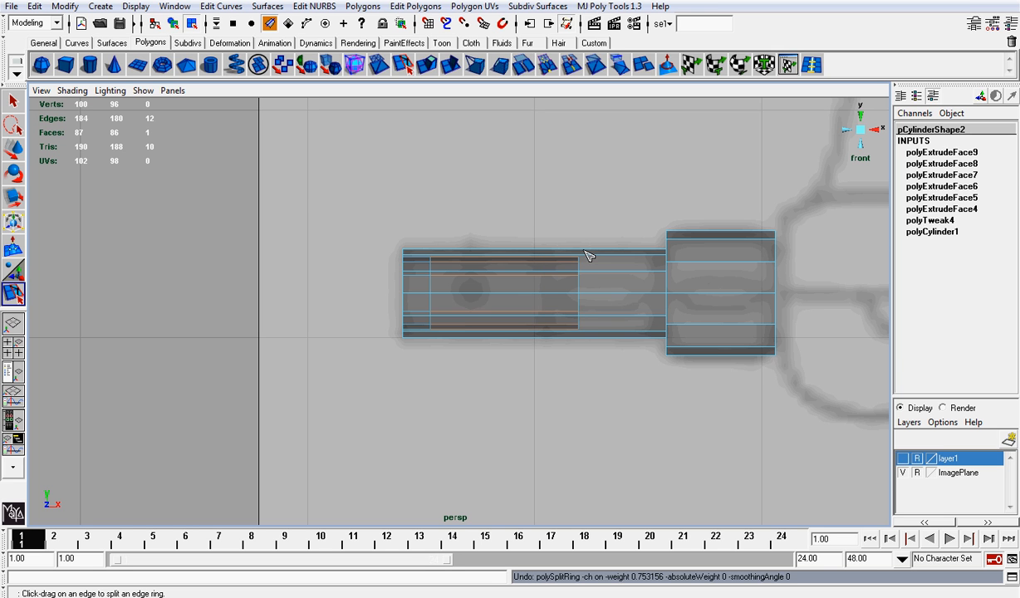
key("ctrl+z")
left_click_drag(586, 252, 546, 263)
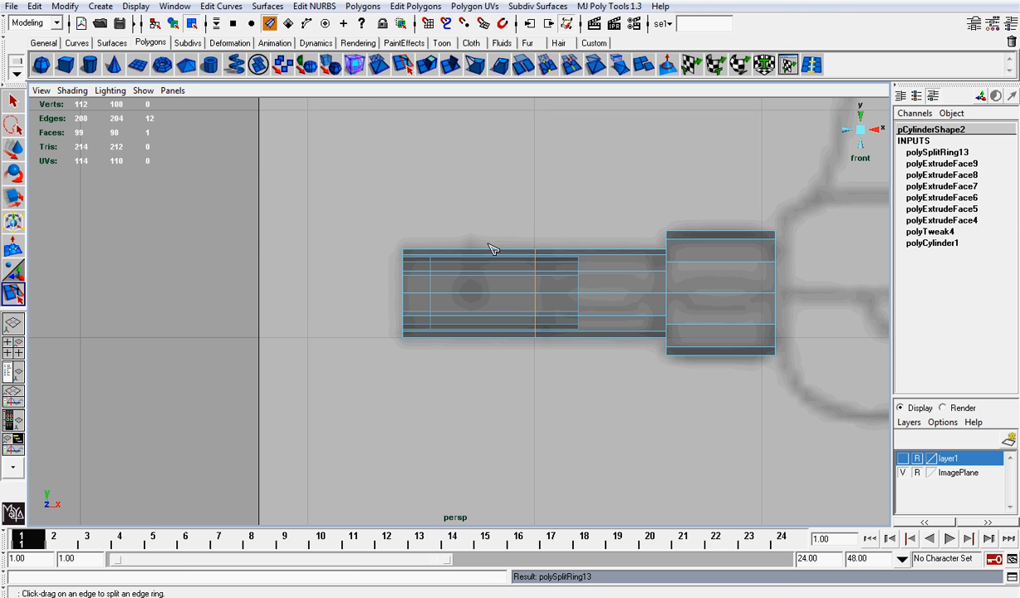
Select the faces around the barrel's front section and extrude them slightly outward to thicken the muzzle
key("w")
right_click_drag(483, 261, 489, 297)
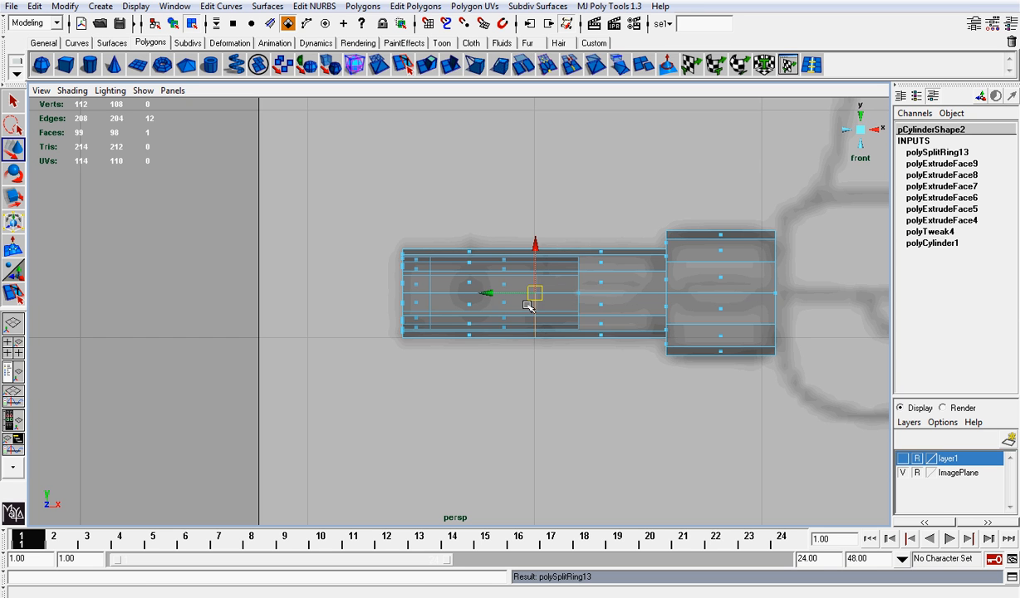
scroll(528, 306, "up", 3)
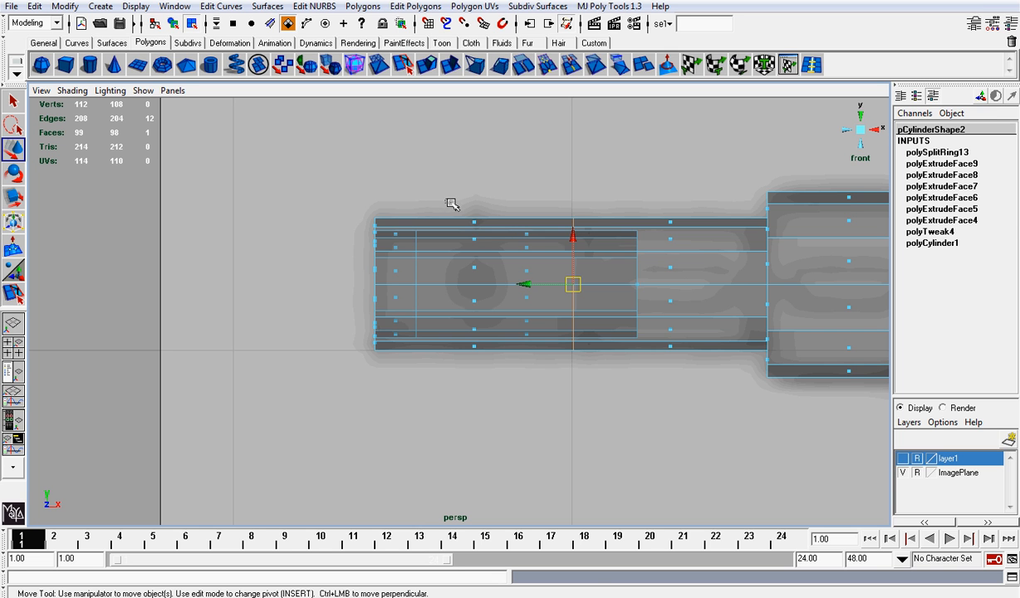
left_click_drag(452, 204, 488, 370)
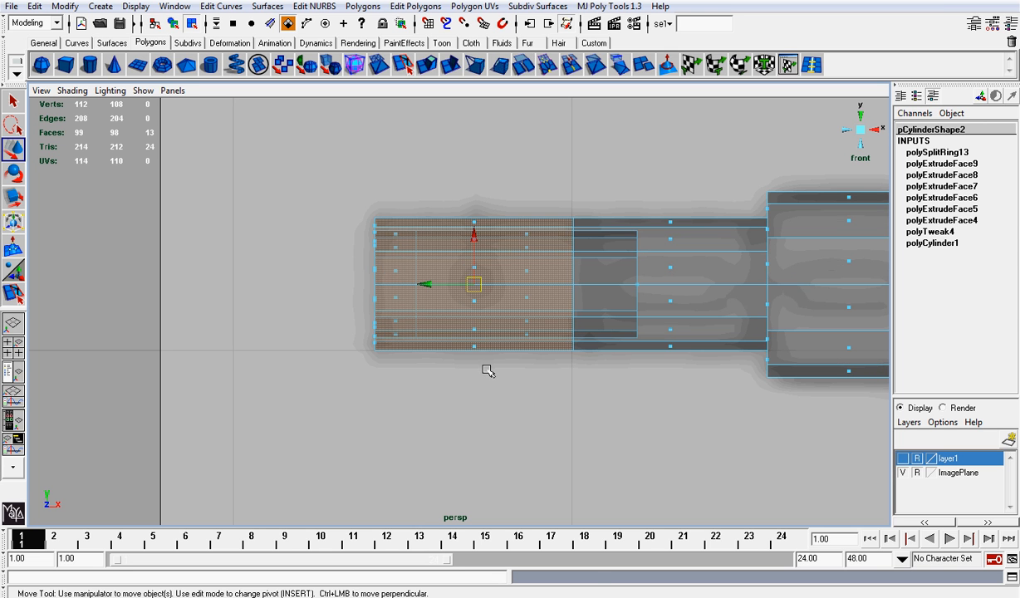
left_click(402, 64)
left_click(473, 161)
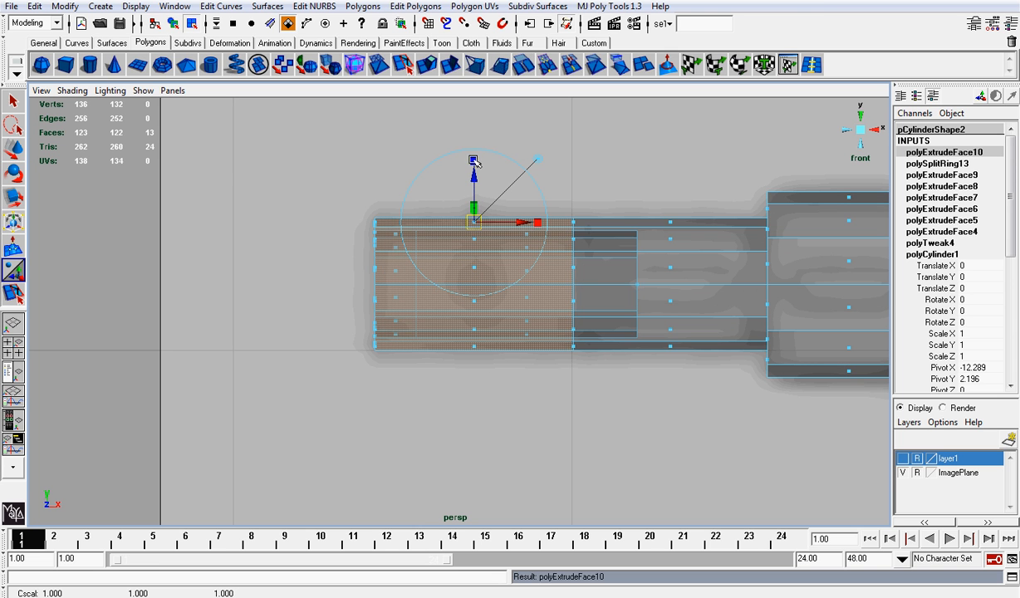
left_click_drag(475, 221, 479, 222)
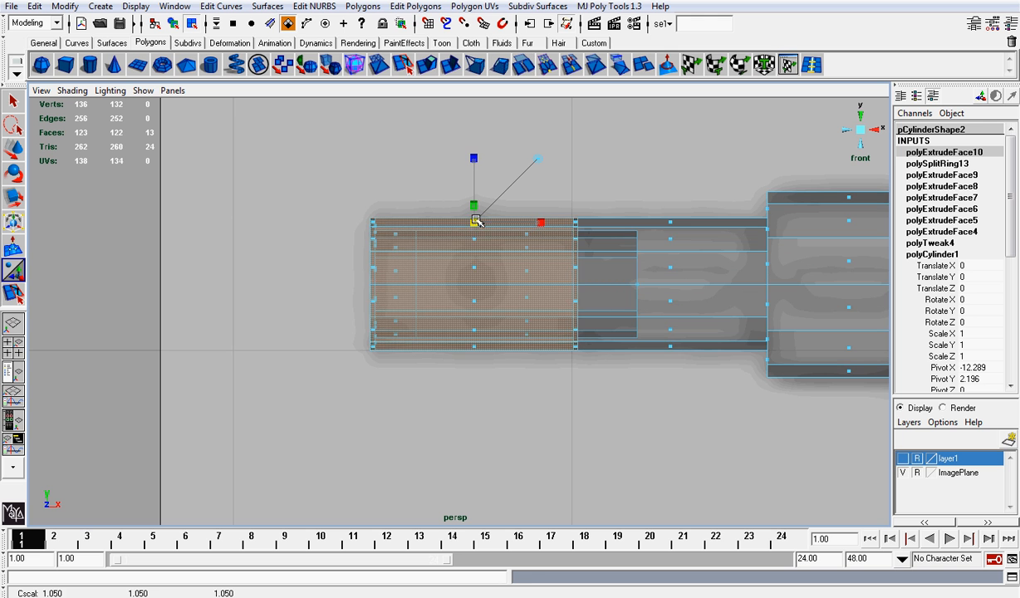
key("ctrl+z")
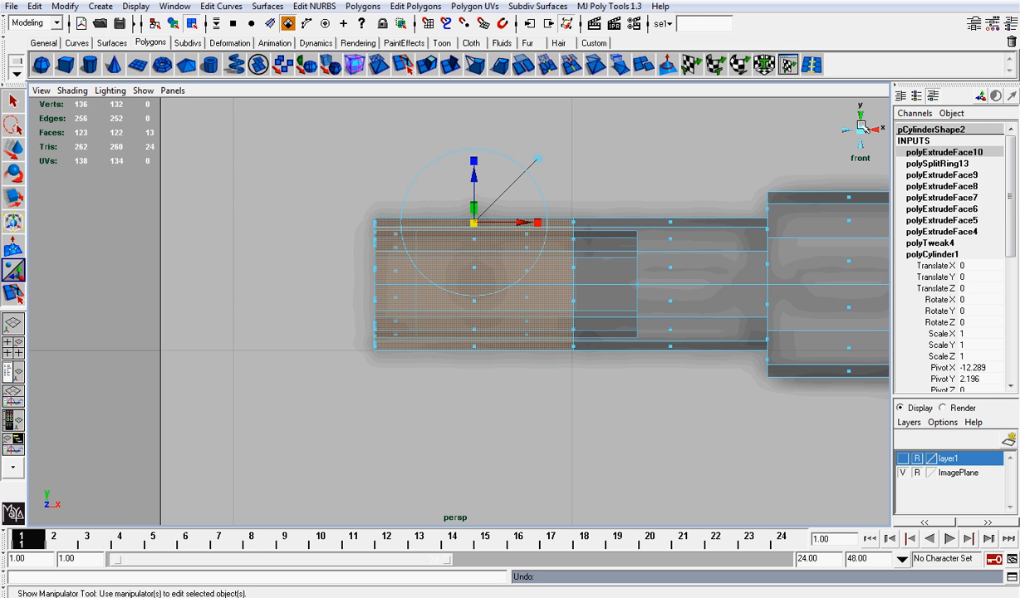
left_click_drag(540, 265, 550, 308, "alt")
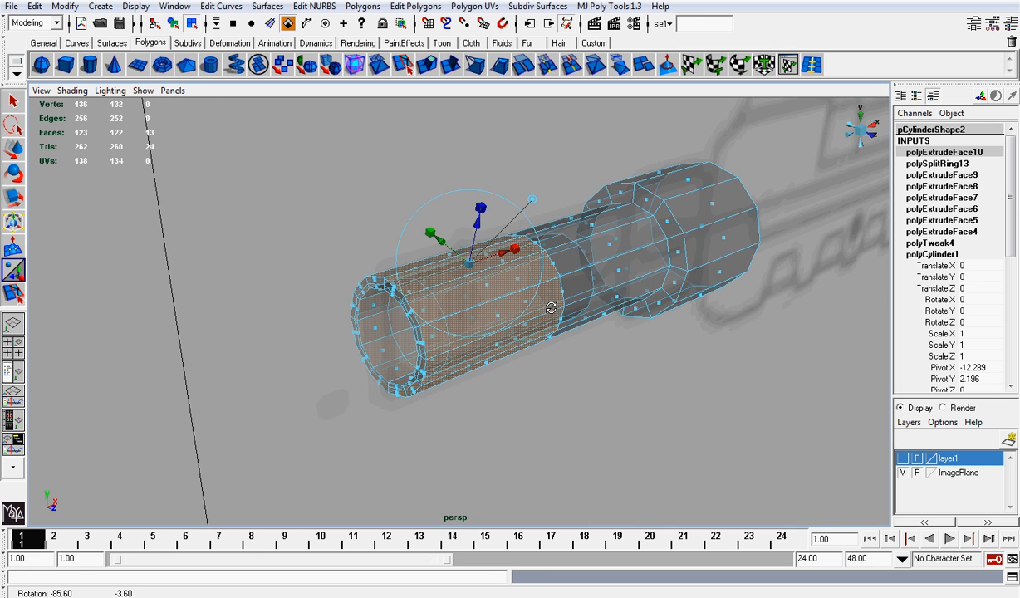
scroll(528, 295, "up", 3)
left_click_drag(486, 199, 488, 184)
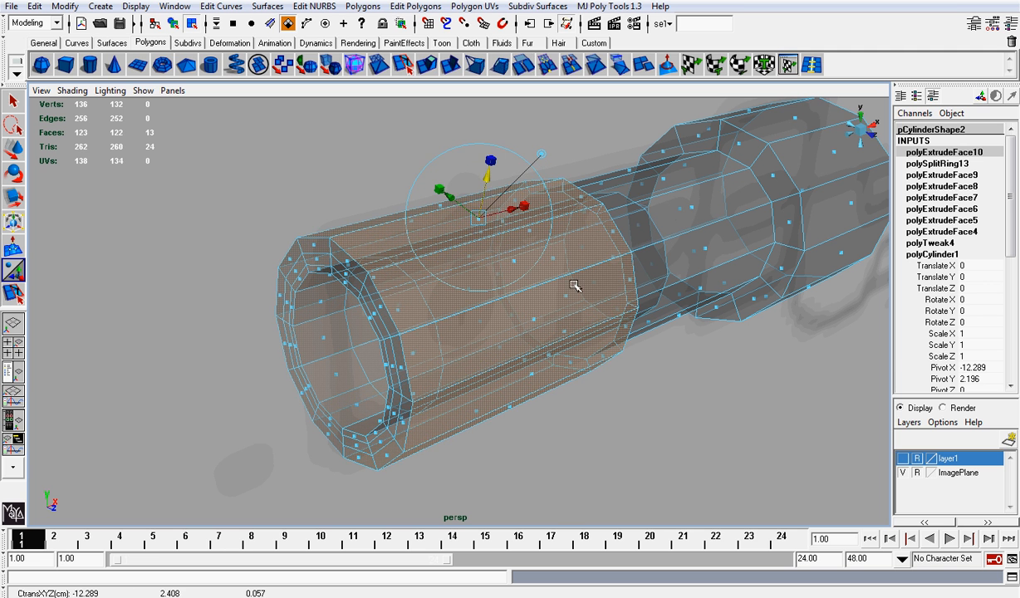
Turn off X-Ray shading, hide the ImagePlane layer and return to object mode to inspect the solid barrel
left_click_drag(578, 289, 515, 207, "alt")
left_click(71, 91)
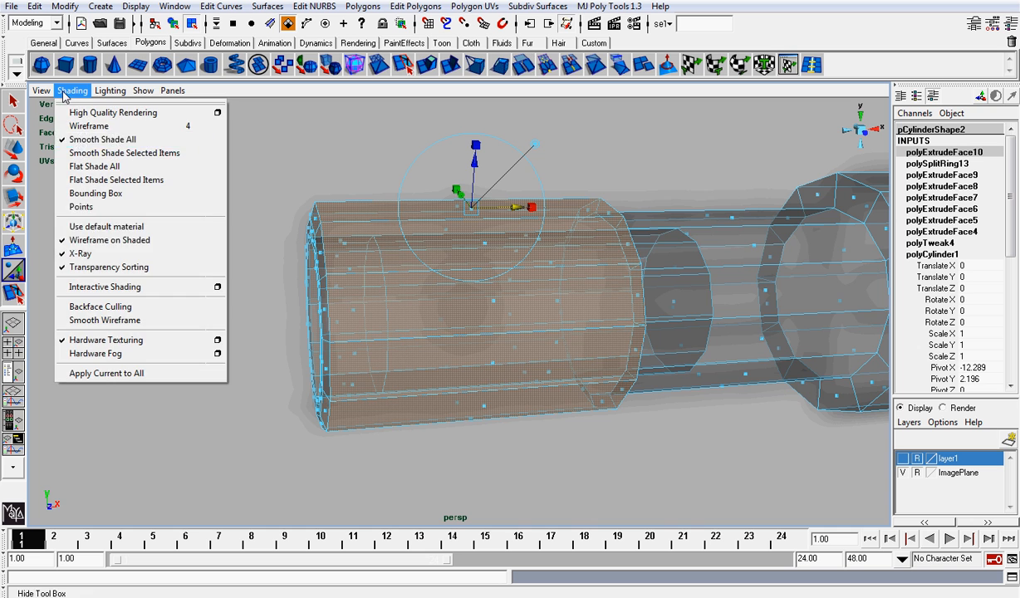
left_click(87, 253)
left_click_drag(274, 274, 413, 311, "alt")
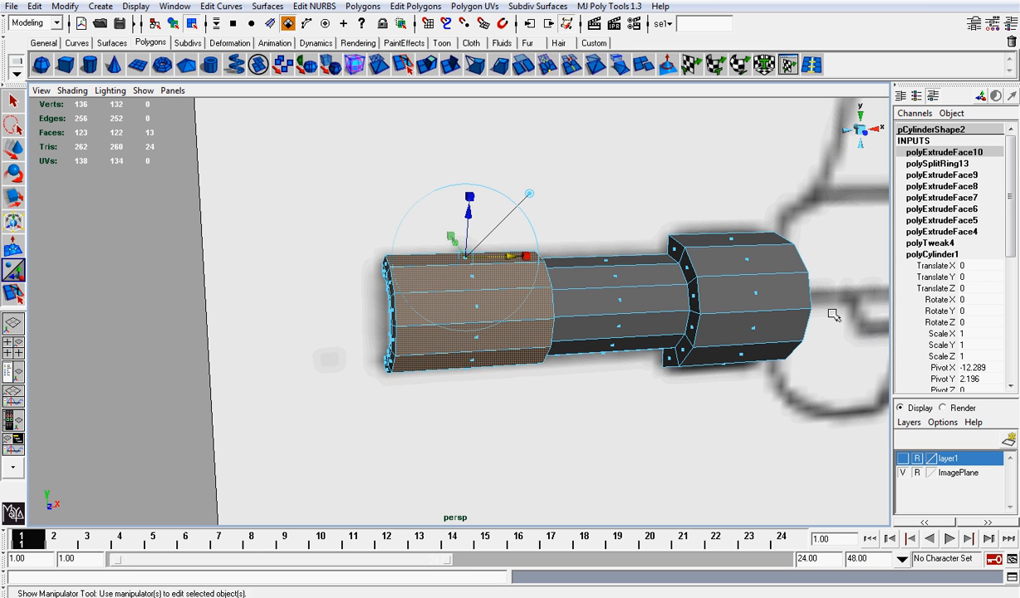
left_click(902, 472)
right_click_drag(508, 334, 548, 313)
left_click_drag(622, 187, 706, 175, "alt")
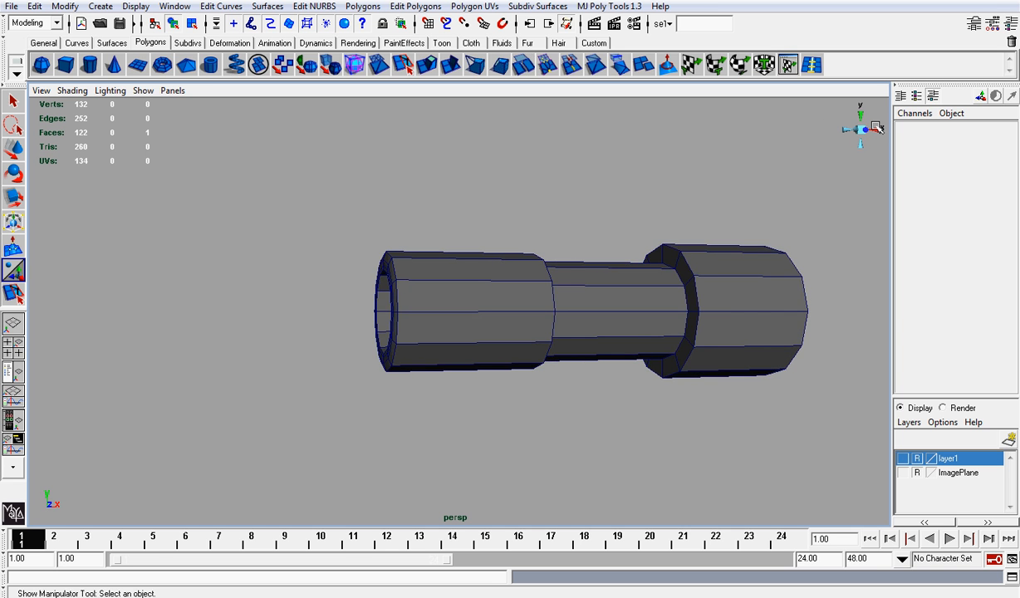
Switch to the front view and save the scene
left_click(841, 127)
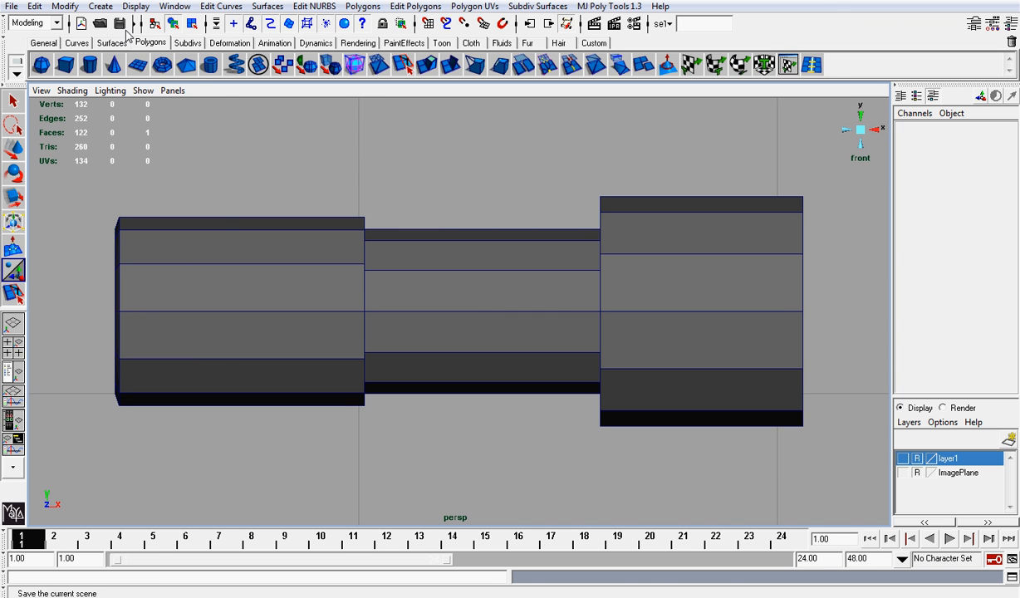
key("q")
left_click(119, 23)
Turn X-Ray shading back on and show the ImagePlane layer again
left_click(72, 91)
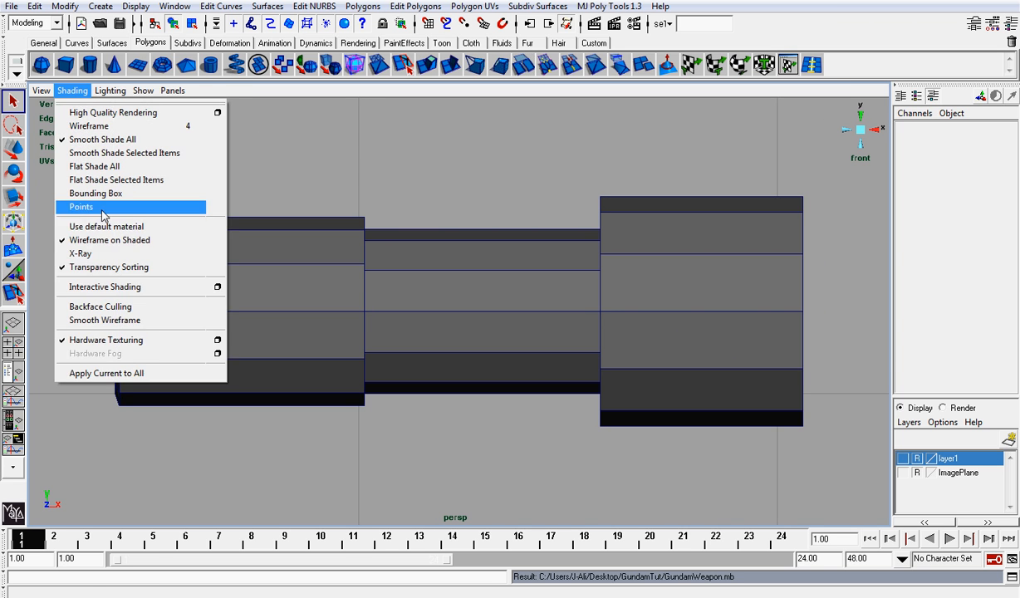
left_click(81, 254)
left_click(903, 472)
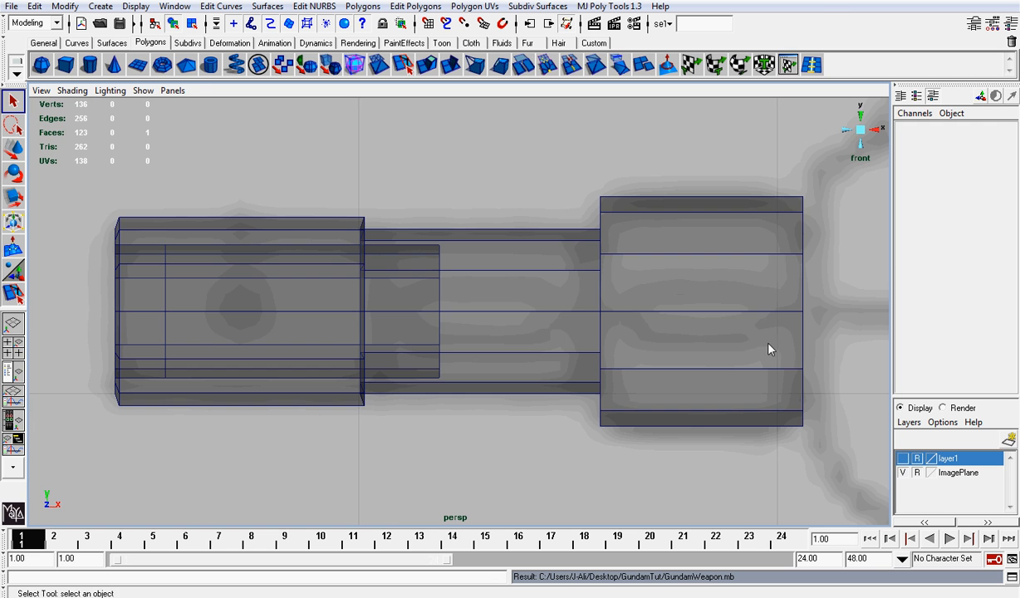
Trace the outer outline of the rifle's carry handle with the Create Polygon Tool, from its front foot over the top to the rear slope
scroll(710, 289, "down", 10)
middle_click_drag(710, 289, 574, 284, "alt")
scroll(578, 284, "up", 2)
middle_click_drag(636, 296, 581, 283, "alt")
scroll(548, 276, "up", 2)
middle_click_drag(398, 171, 467, 194, "alt")
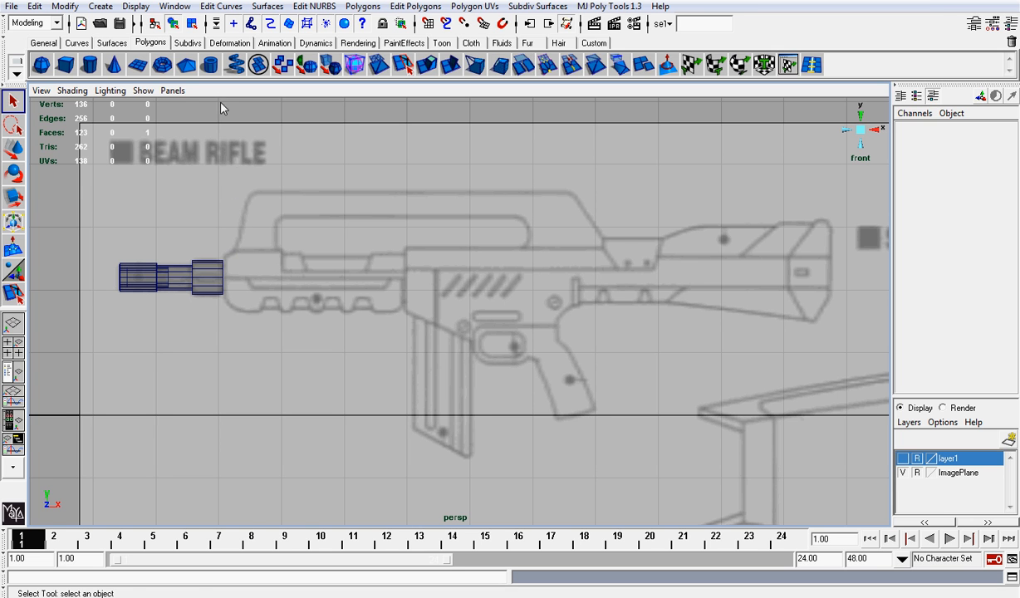
middle_click_drag(321, 116, 344, 136, "alt")
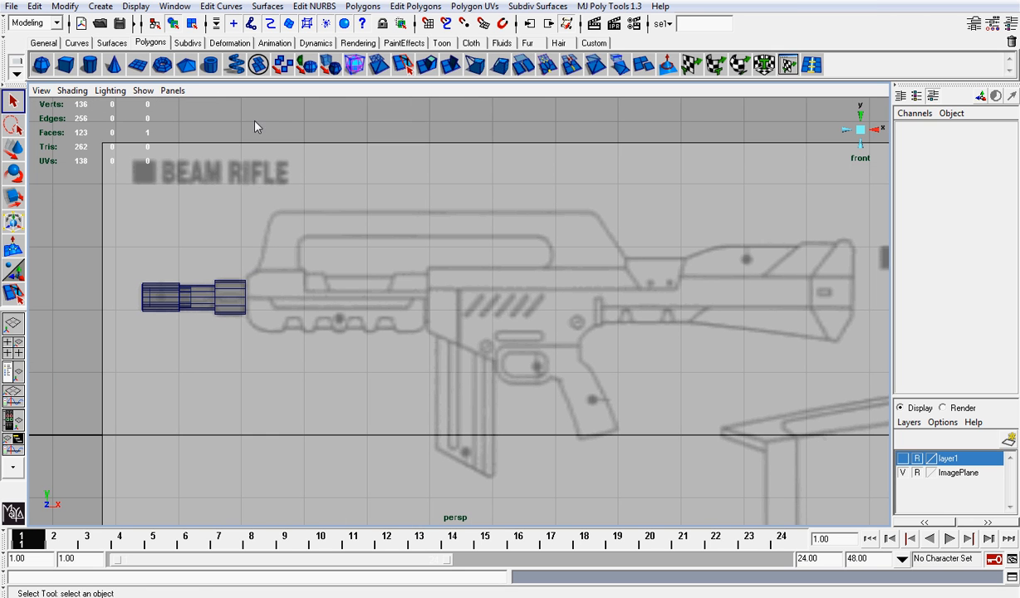
left_click(357, 8)
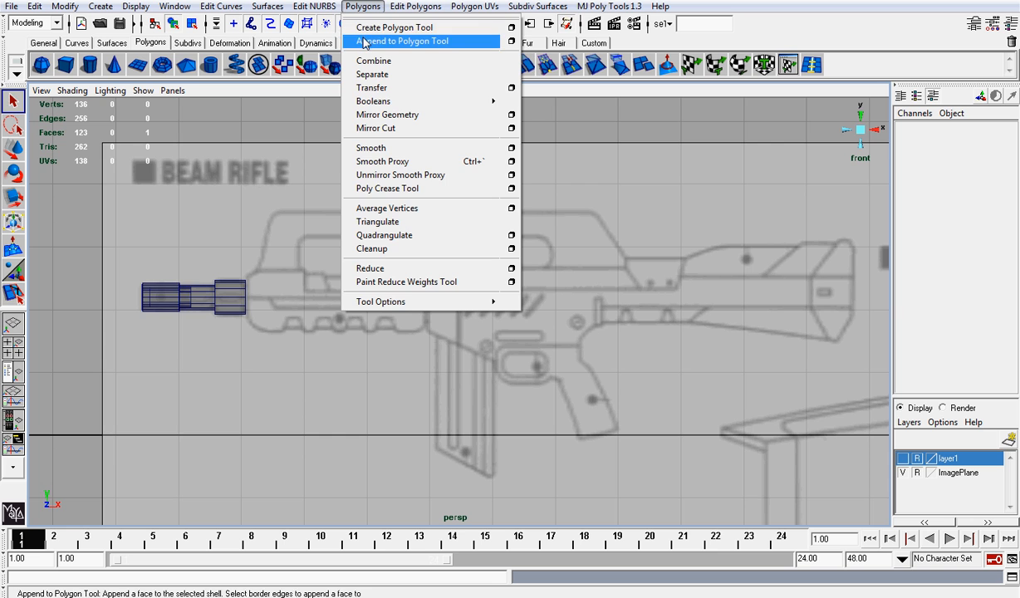
left_click(367, 33)
scroll(359, 235, "up", 3)
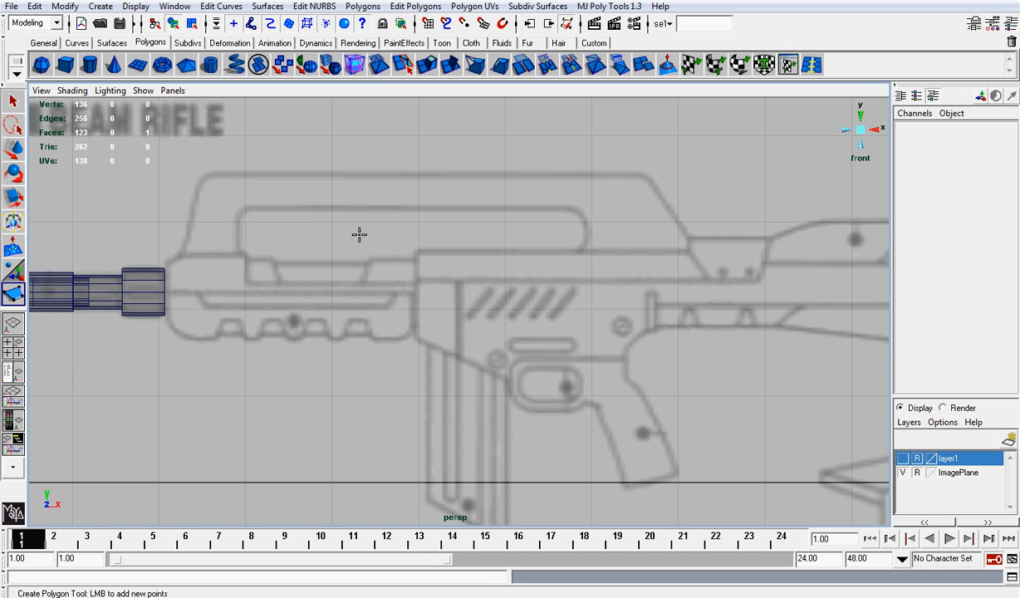
left_click(180, 252)
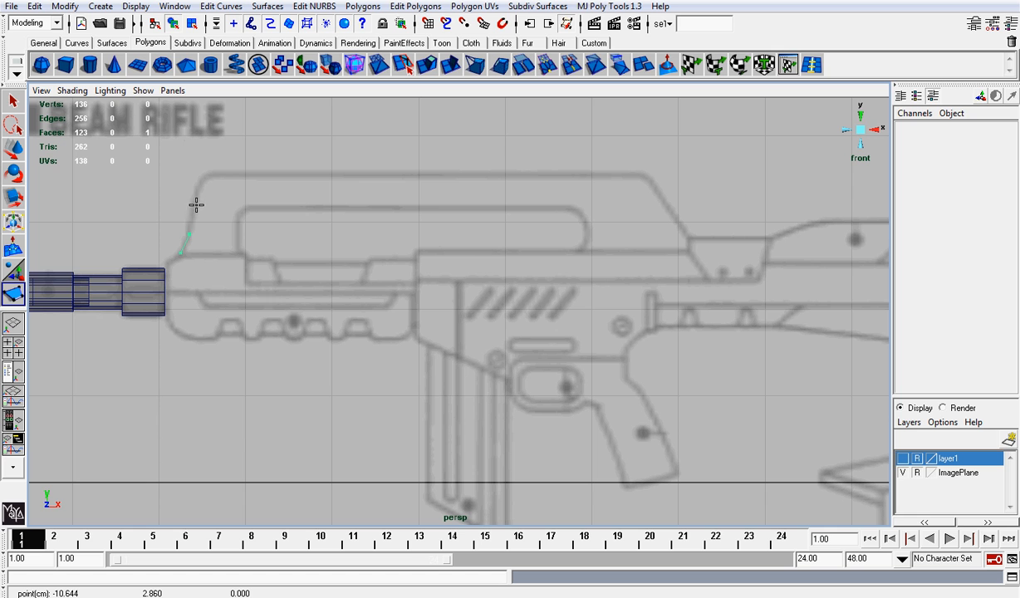
left_click(193, 199)
left_click(213, 175)
left_click_drag(212, 175, 651, 178)
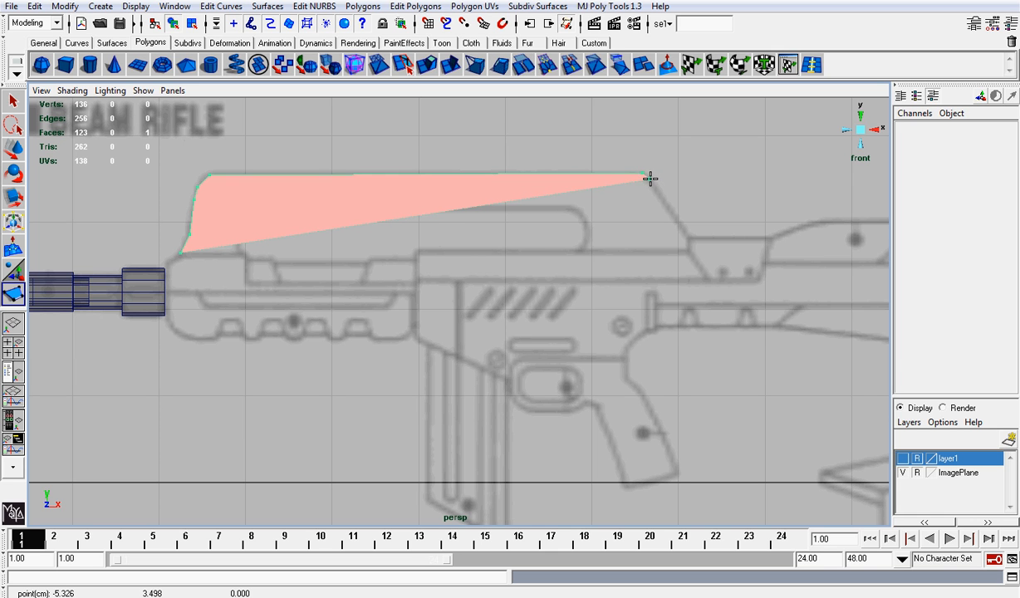
left_click(688, 238)
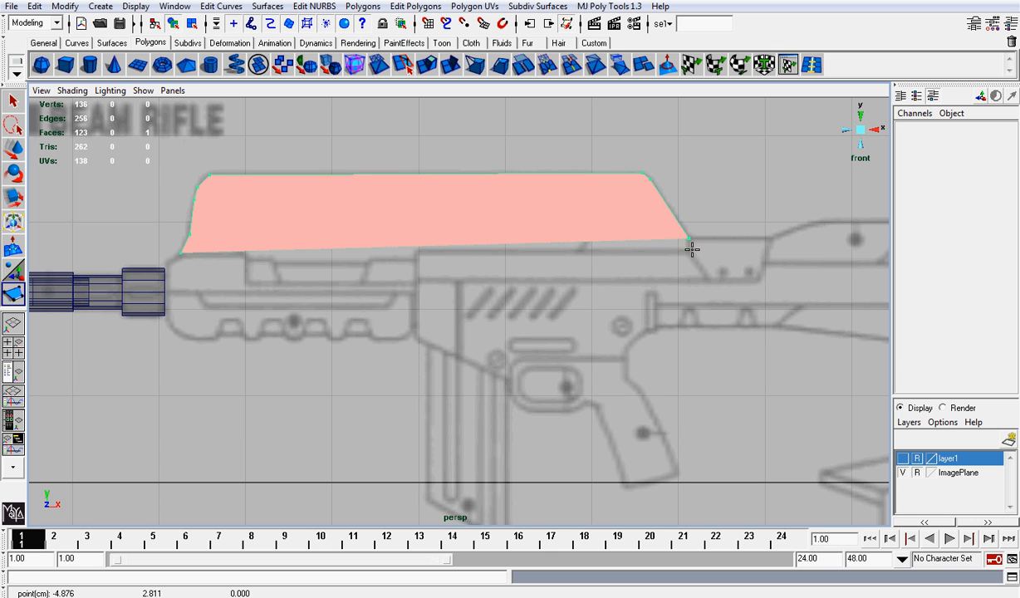
Continue the outline along the handle's rear base and around the inner opening to the front foot, completing the polygon
left_click_drag(692, 249, 570, 208)
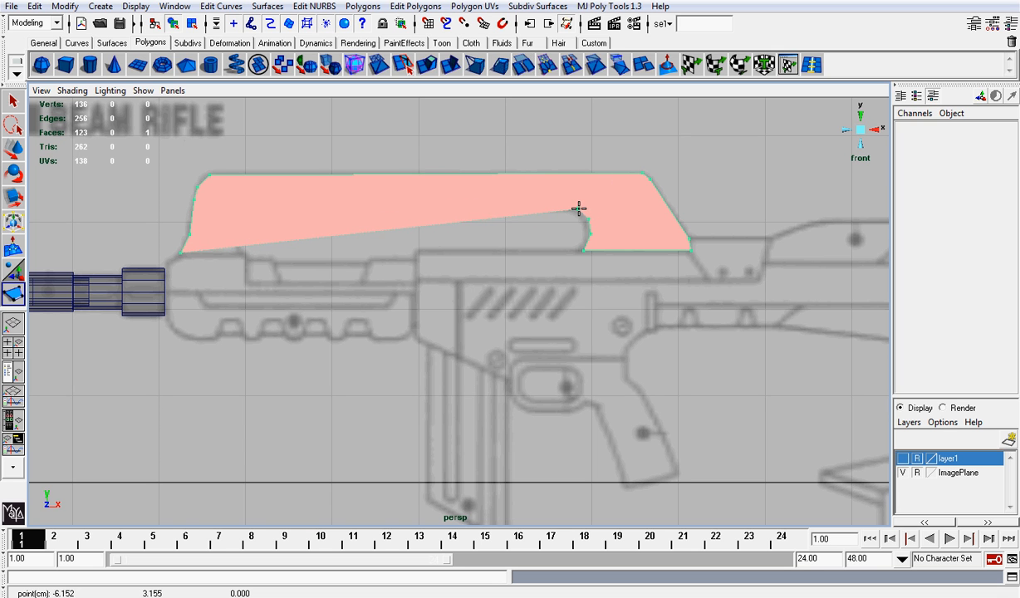
left_click_drag(470, 204, 242, 209)
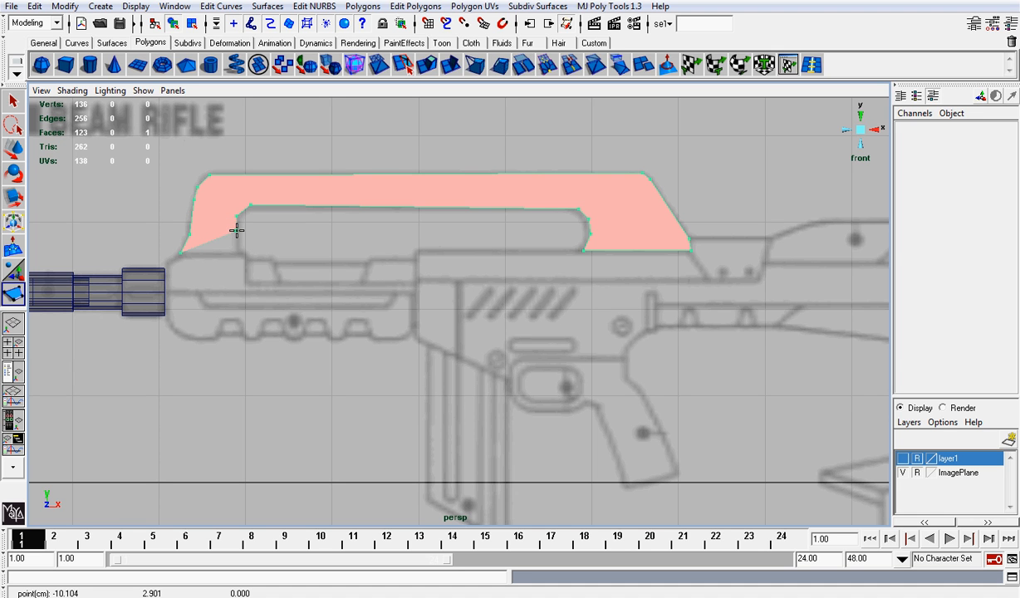
left_click_drag(238, 236, 239, 252)
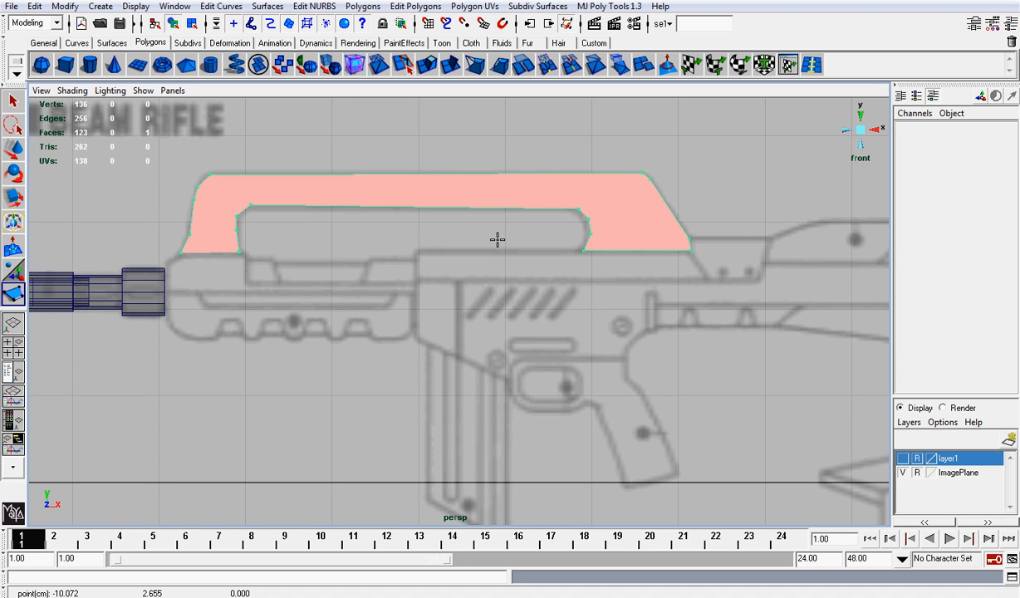
key("Return")
Split the handle face with three cuts across its front leg, joining the outer outline points to the inner opening's points
scroll(476, 195, "up", 3)
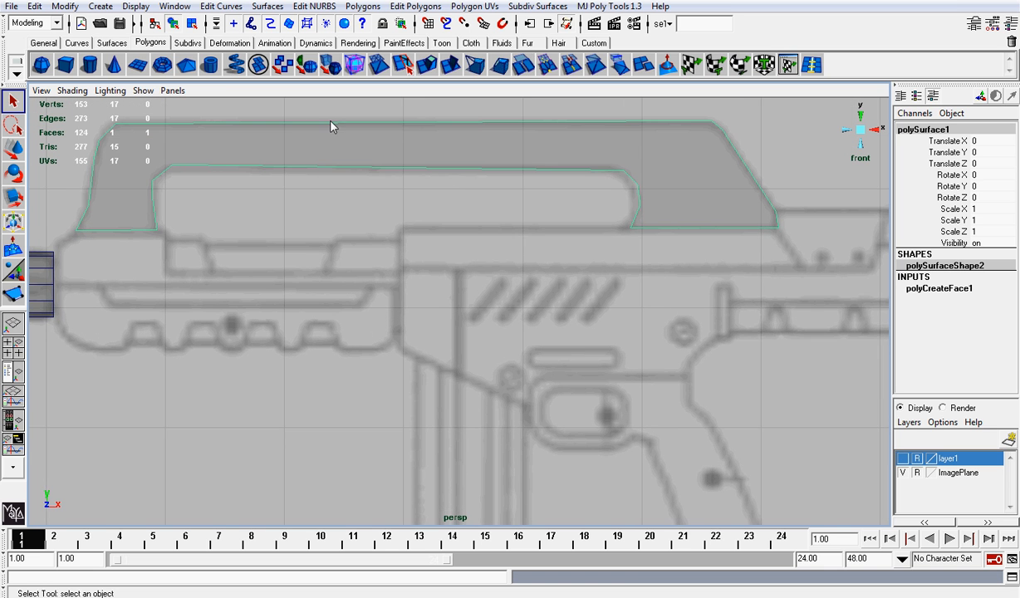
scroll(323, 131, "up", 2)
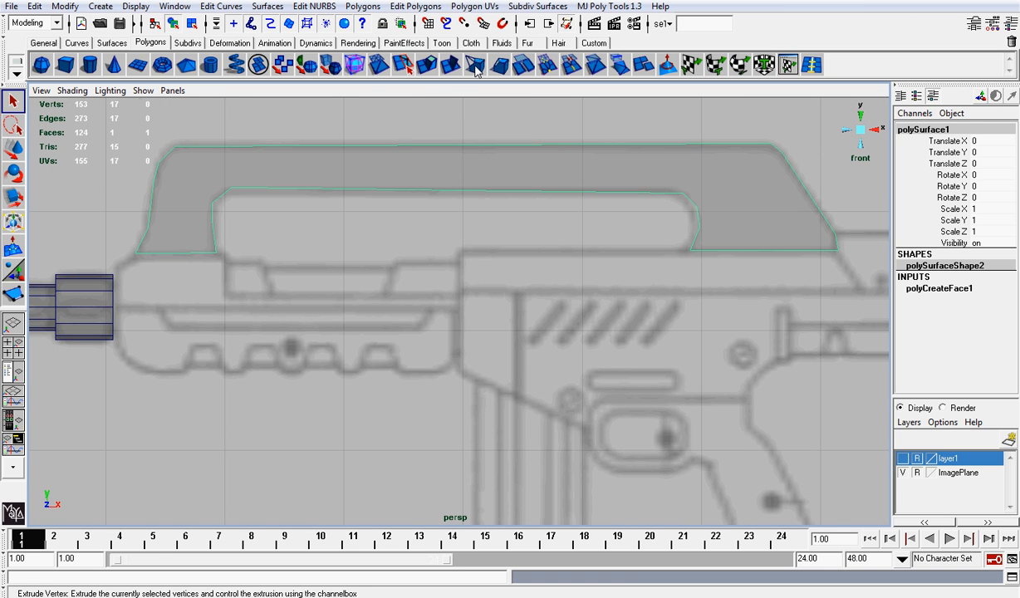
left_click(404, 68)
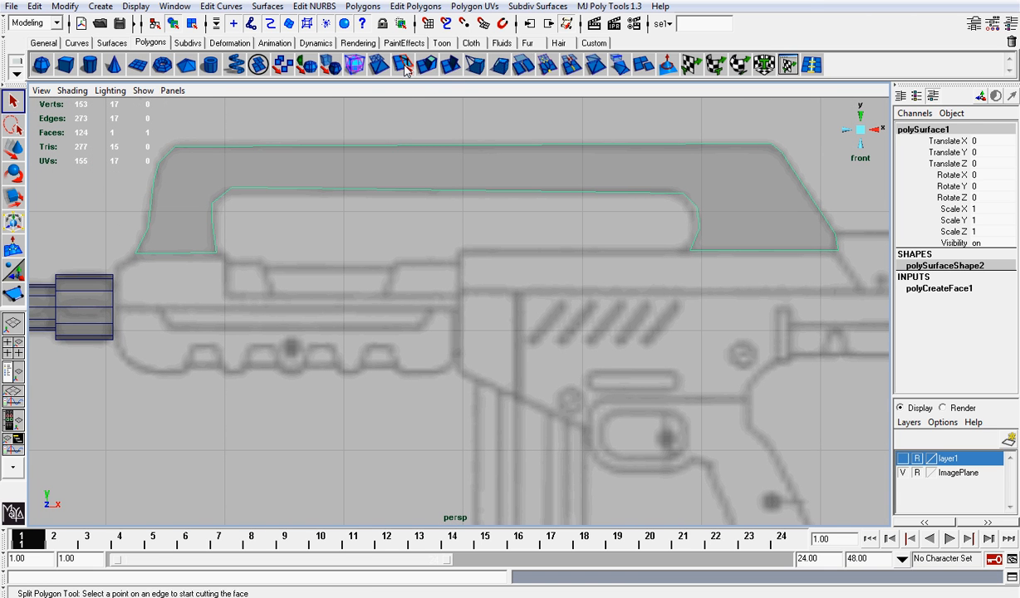
left_click(148, 233)
left_click(214, 225)
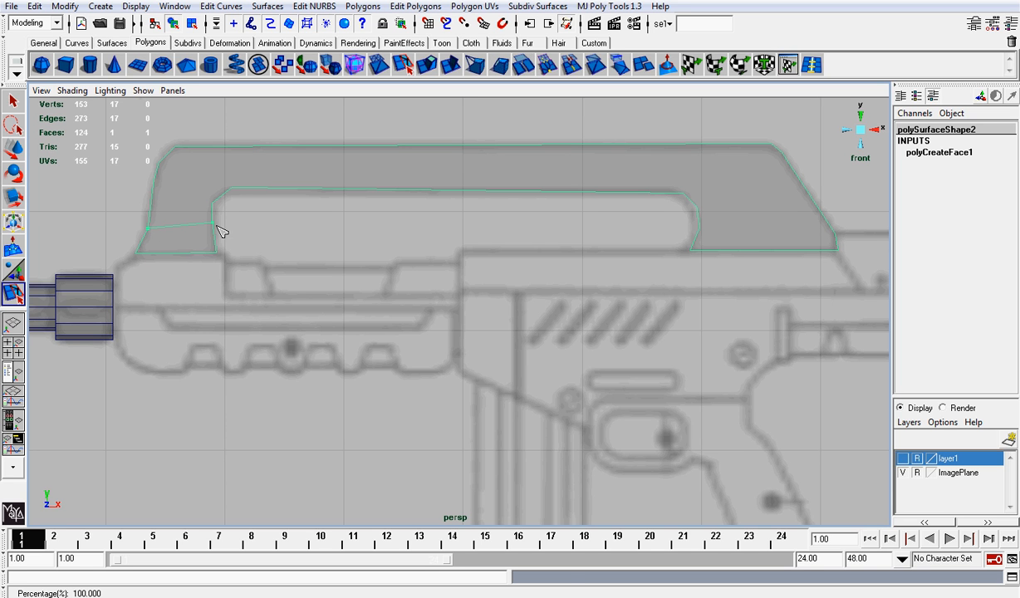
key("Return")
left_click(154, 205)
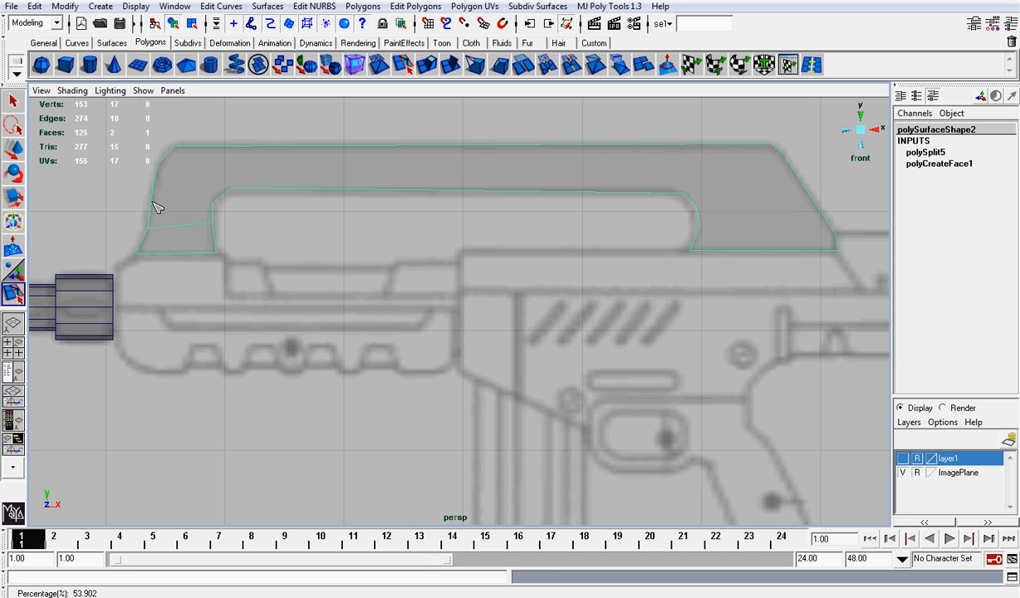
left_click_drag(218, 199, 204, 210)
key("Return")
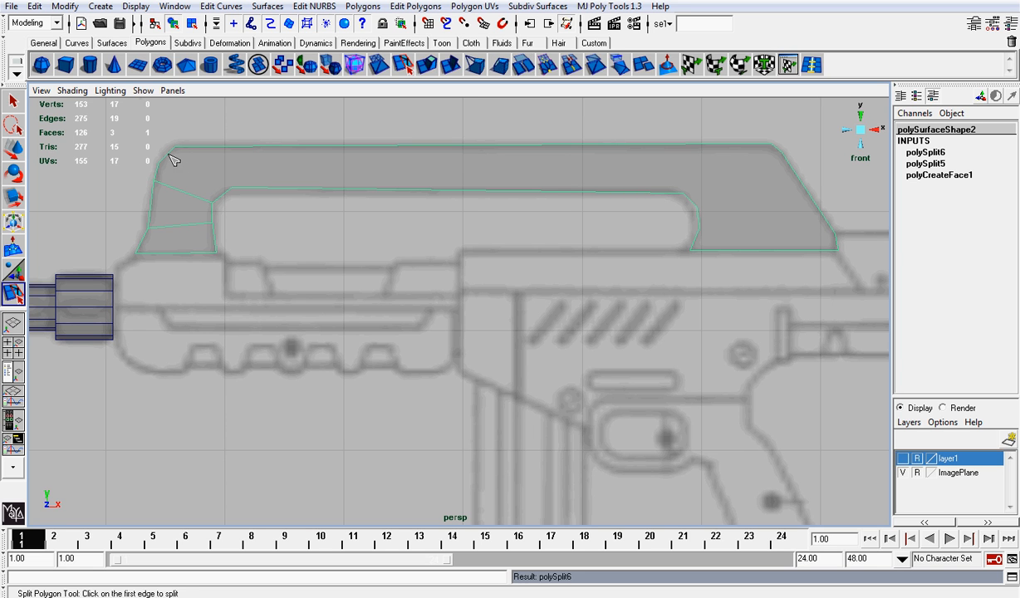
left_click(162, 169)
left_click_drag(230, 197, 247, 185)
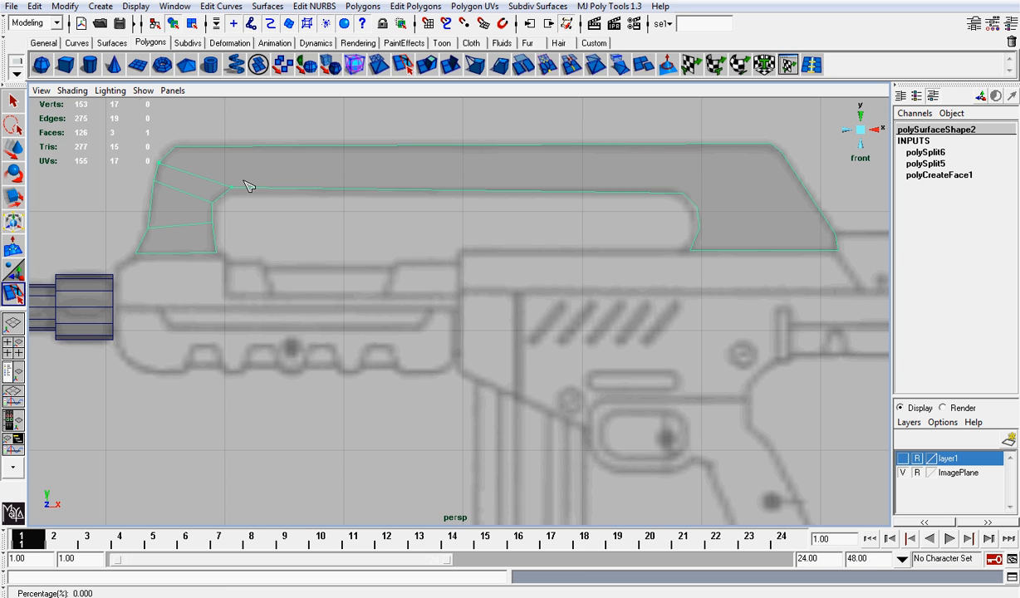
key("Return")
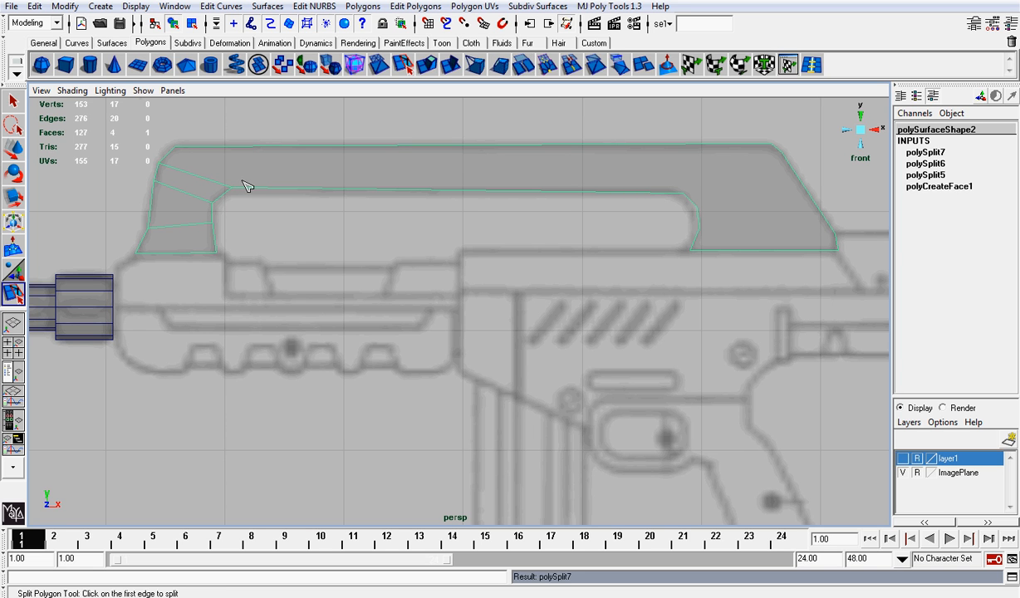
Split the handle's rear section with three cuts, joining the inner opening's corner points to the outer slope's points
left_click(683, 197)
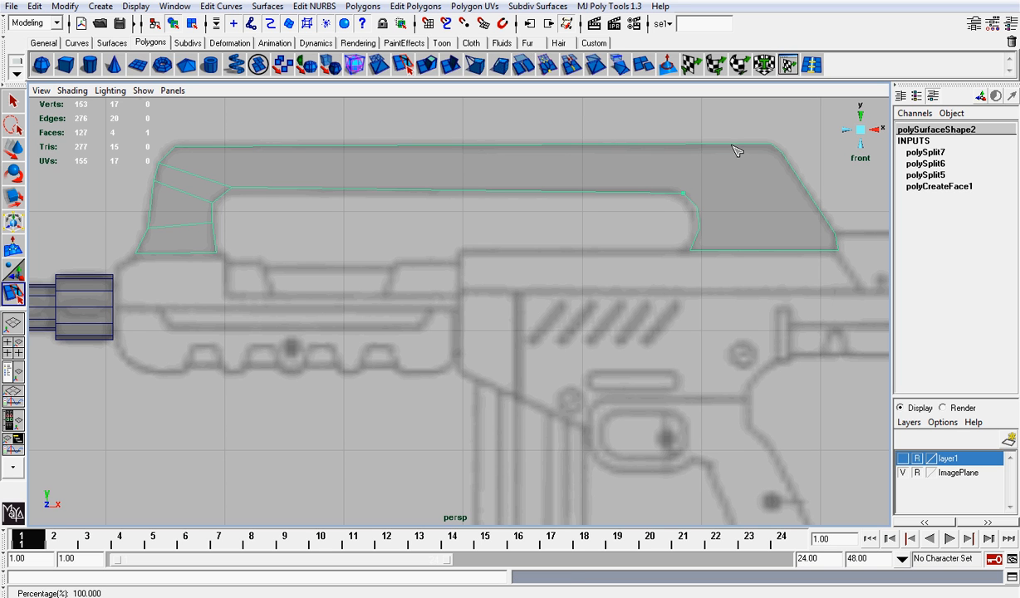
left_click_drag(735, 151, 777, 152)
key("Return")
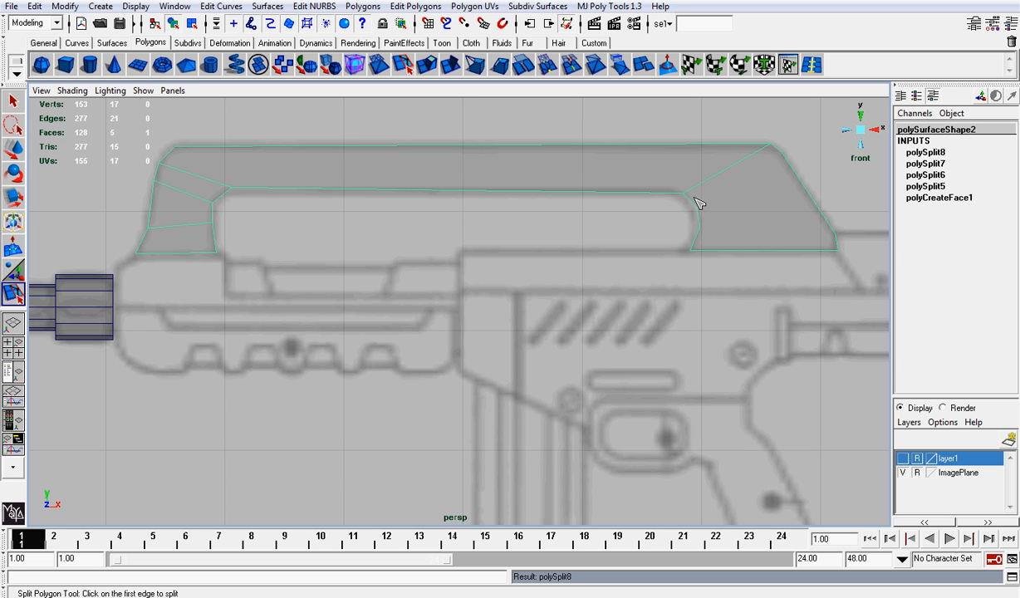
left_click_drag(698, 204, 719, 235)
left_click_drag(790, 167, 784, 138)
key("Return")
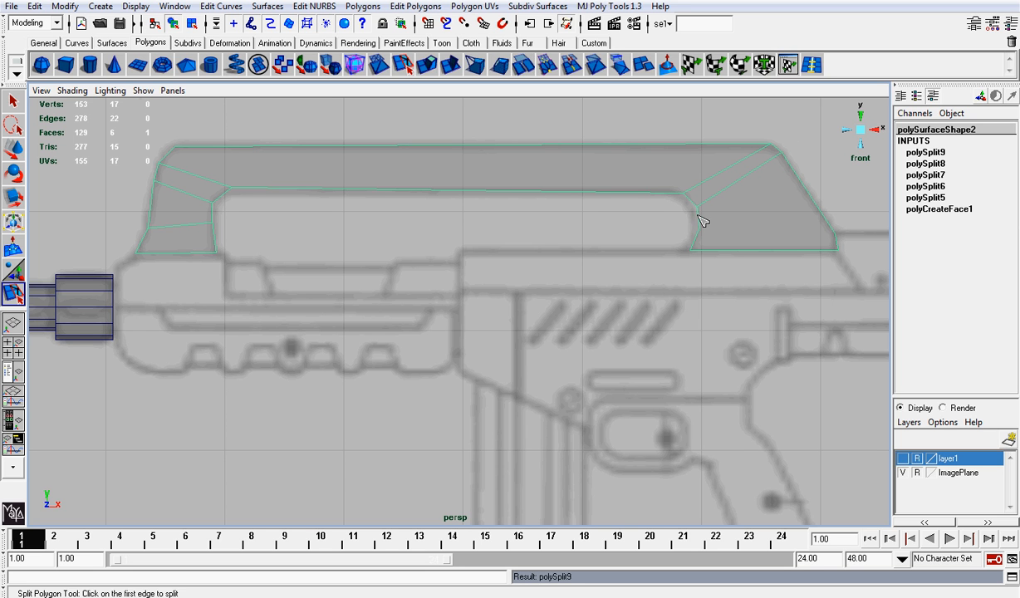
left_click_drag(700, 221, 747, 227)
left_click_drag(801, 183, 858, 241)
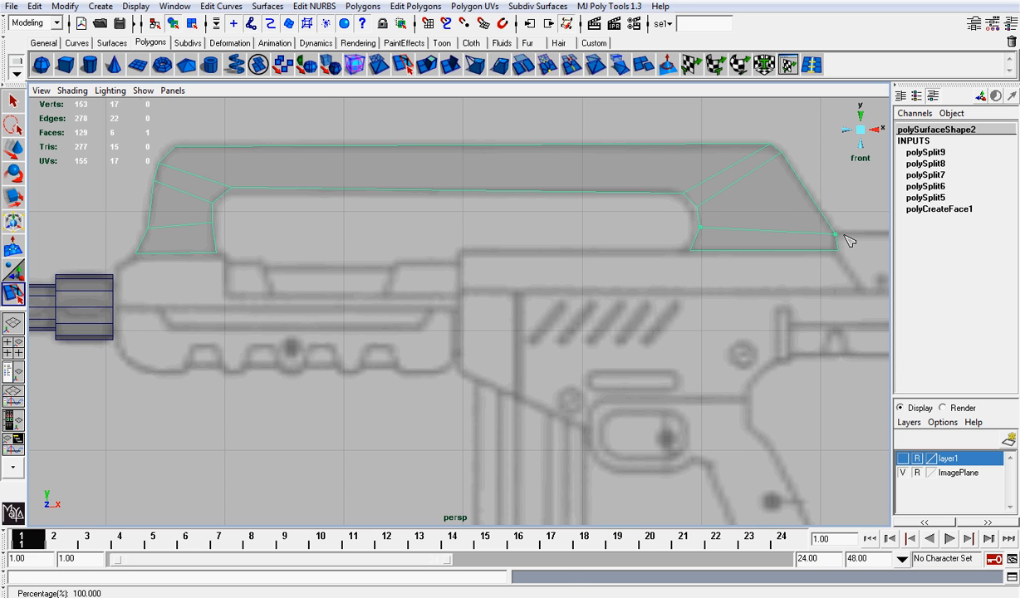
key("Return")
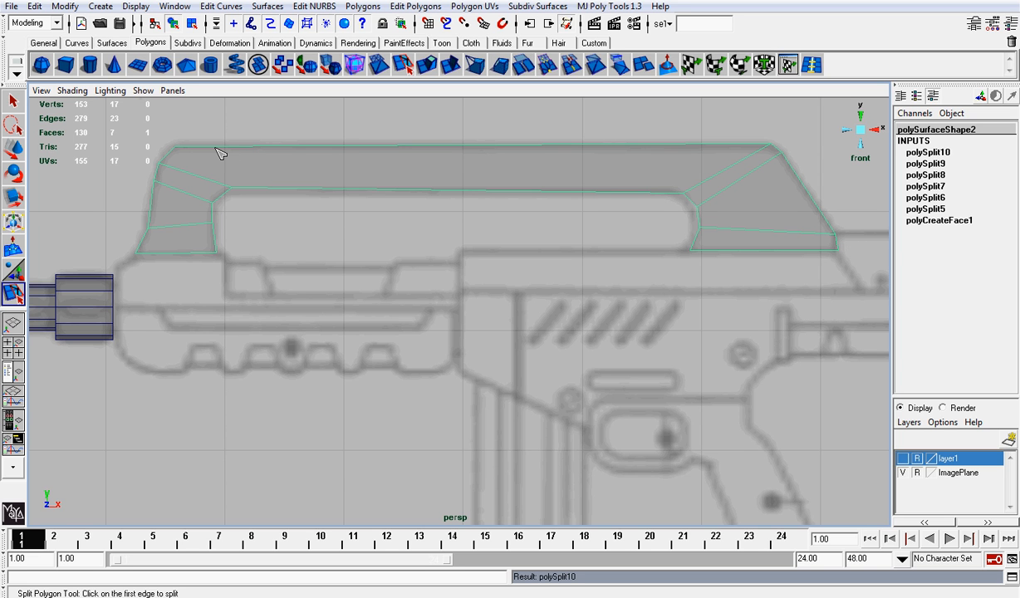
Split the top bar from the handle's upper front corner diagonally to a new point on the bar's lower edge
left_click_drag(218, 152, 165, 151)
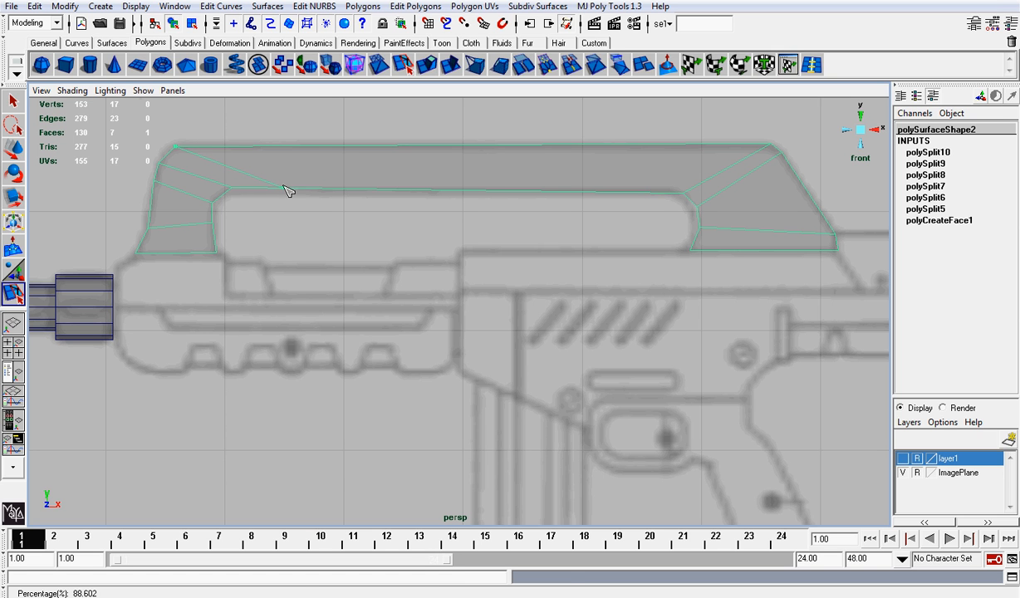
left_click_drag(284, 191, 292, 191)
key("w")
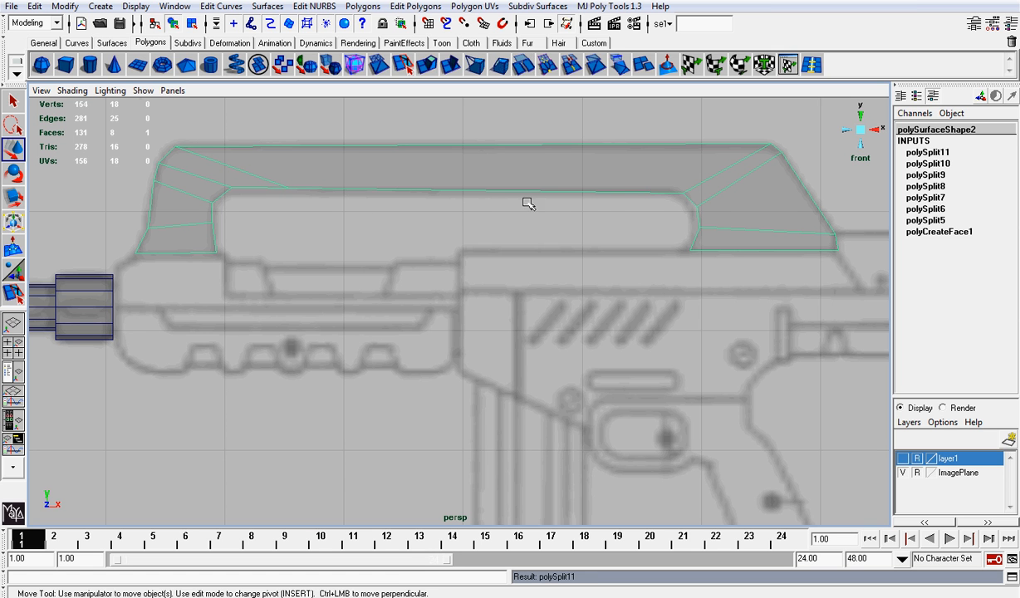
Shift the inner opening's upper front corner vertex and its four rear vertices slightly forward to refine the handle's outline
right_click_drag(713, 203, 667, 199)
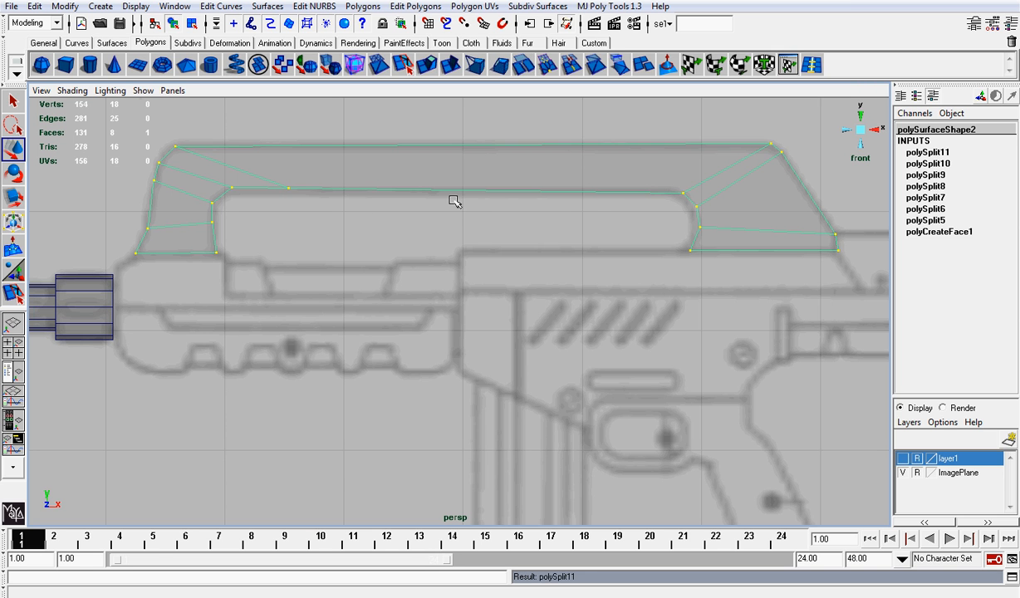
mouse_move(225, 181)
left_mouse_down()
mouse_move(243, 209)
mouse_move(230, 189)
mouse_move(302, 199)
mouse_move(245, 181)
left_mouse_up()
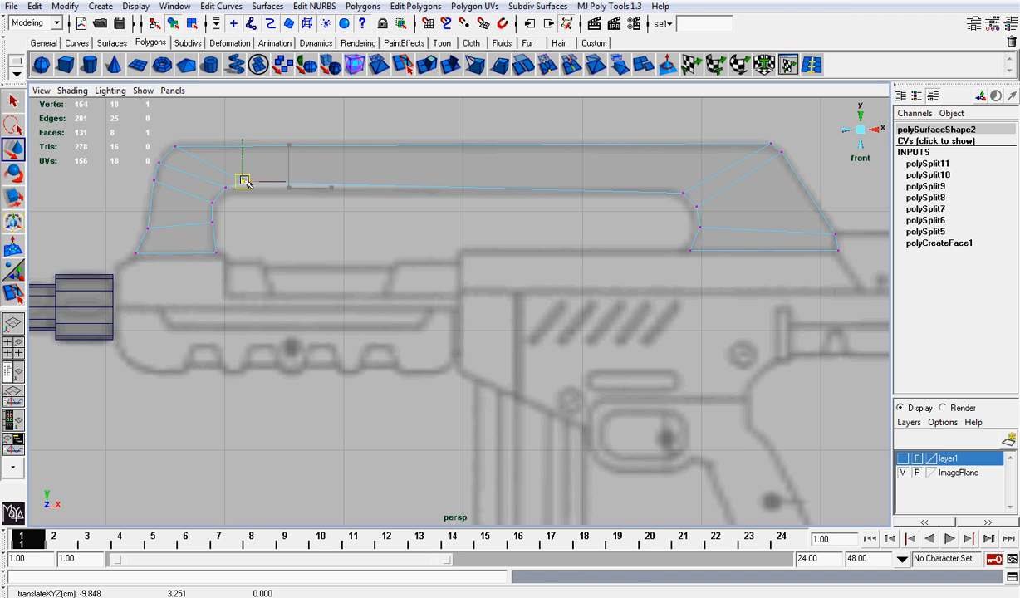
key("ctrl+z")
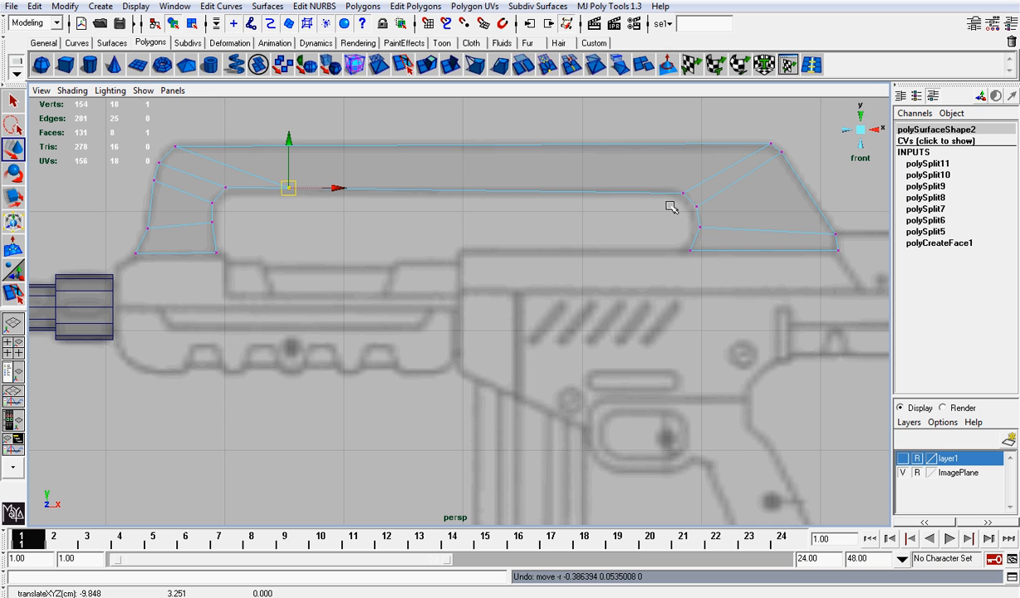
left_click_drag(664, 185, 733, 265)
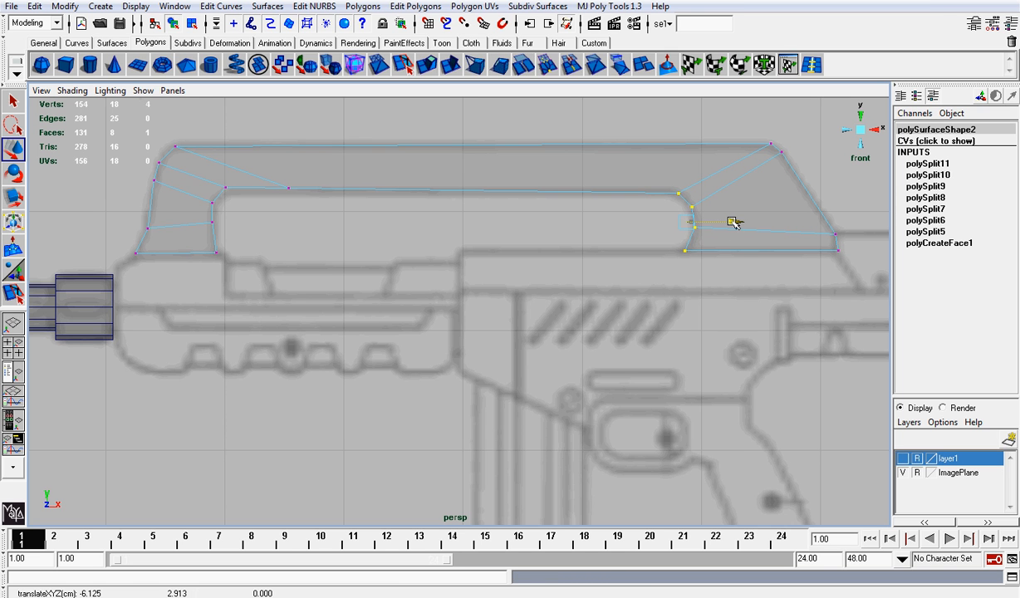
left_click(525, 218)
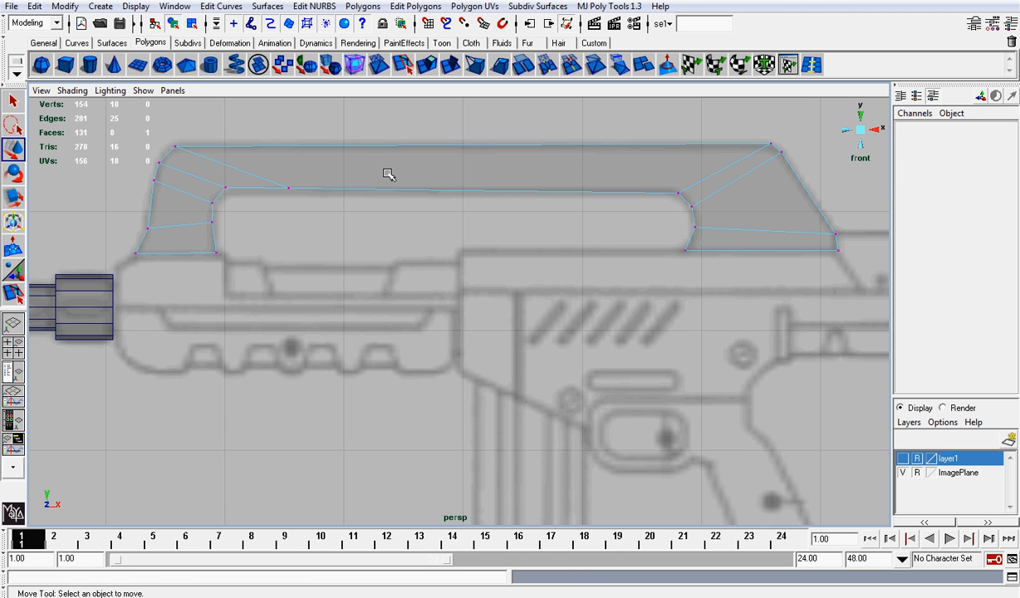
Select all the faces of the flat handle polygon
right_click_drag(387, 173, 388, 206)
scroll(357, 204, "down", 5)
left_click_drag(325, 223, 636, 346)
left_click(859, 128)
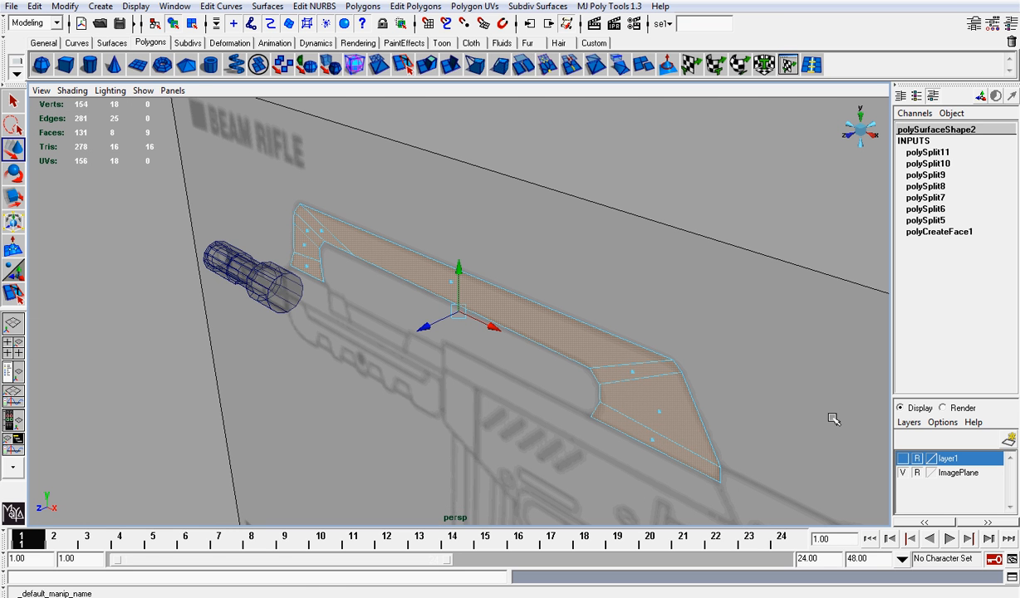
Hide the ImagePlane layer and turn off X-ray shading so the model displays as opaque
left_click_drag(577, 285, 789, 267, "alt")
scroll(670, 275, "down", 5)
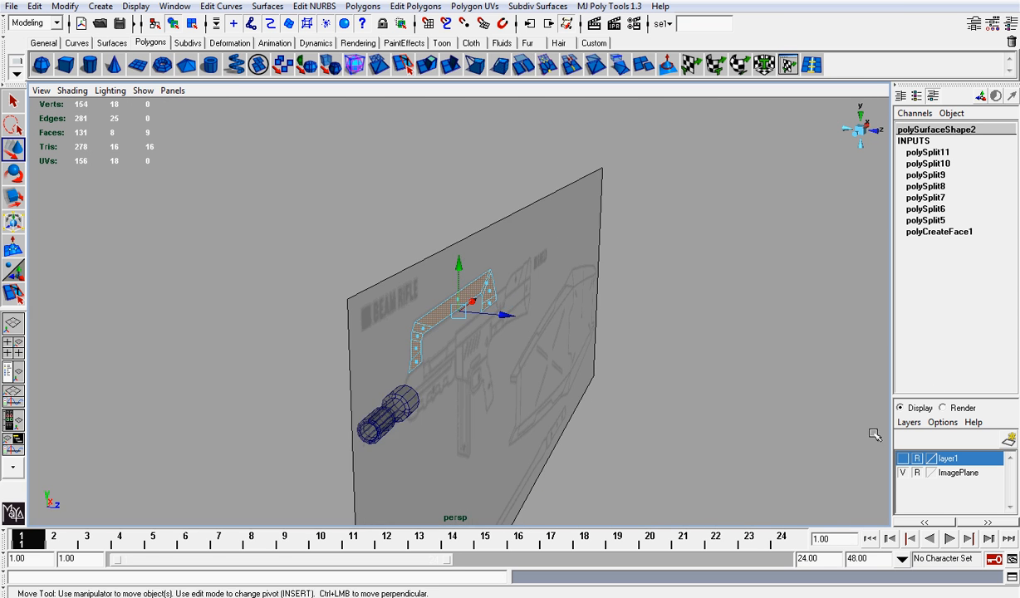
left_click(902, 472)
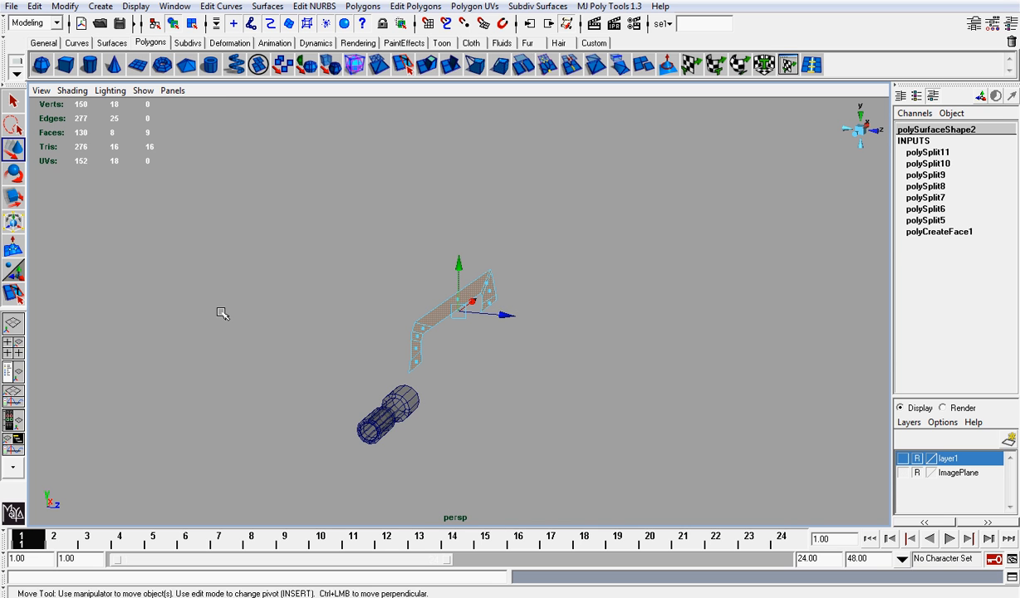
left_click(78, 90)
left_click(166, 254)
Offset the handle's faces sideways to about 0.244 along Z, then extrude them across its width into a solid handle
middle_click_drag(497, 314, 499, 316, "alt")
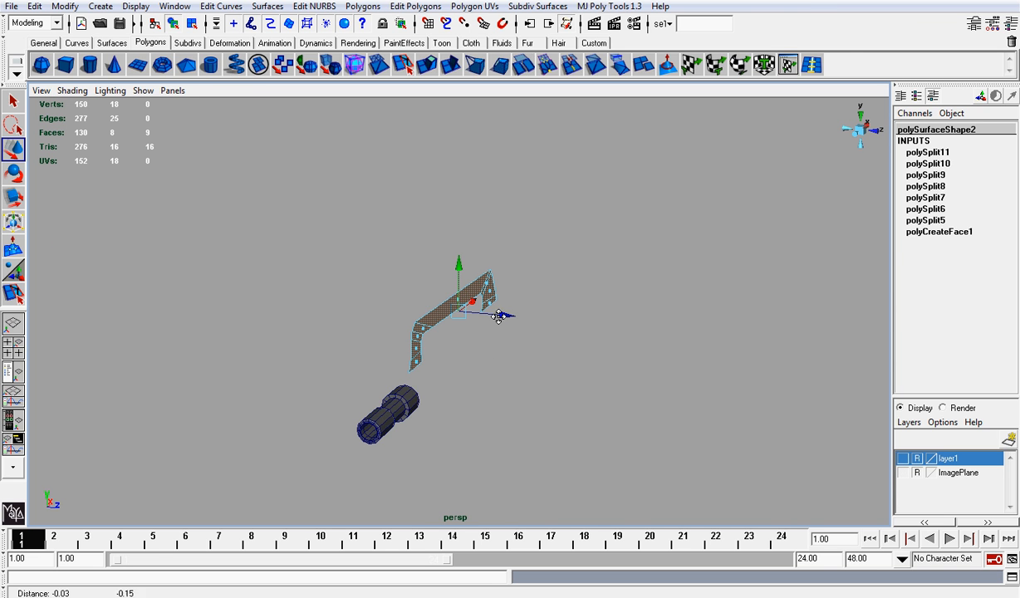
left_click_drag(499, 317, 526, 311, "alt")
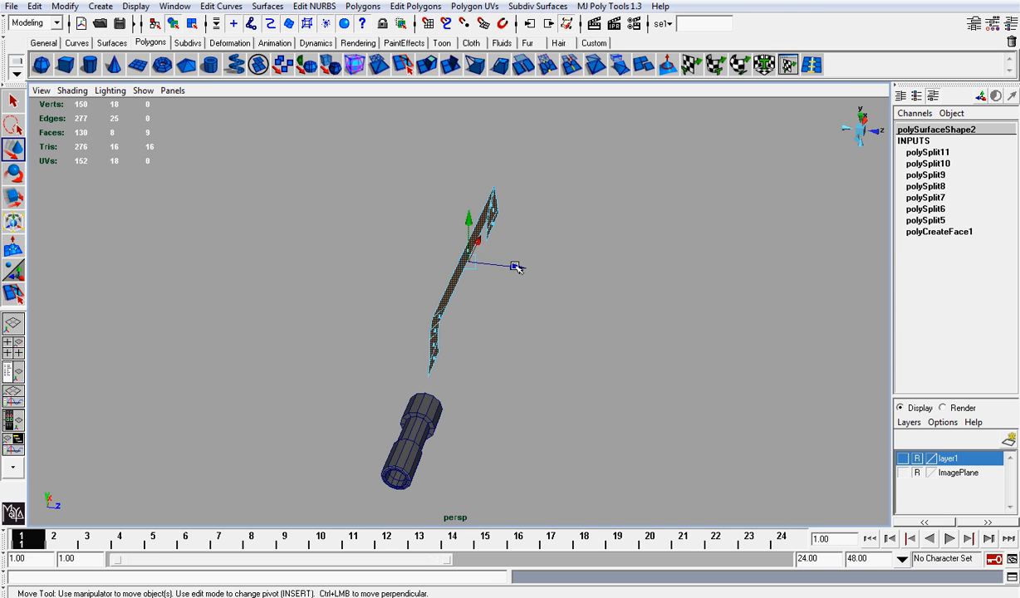
left_click_drag(515, 267, 528, 268)
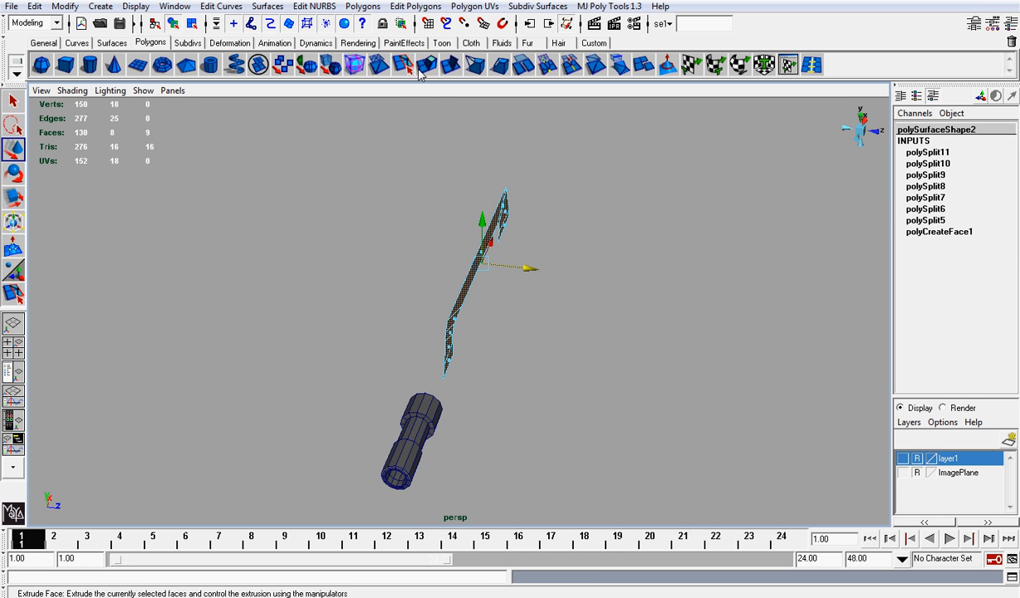
left_click(416, 71)
key("w")
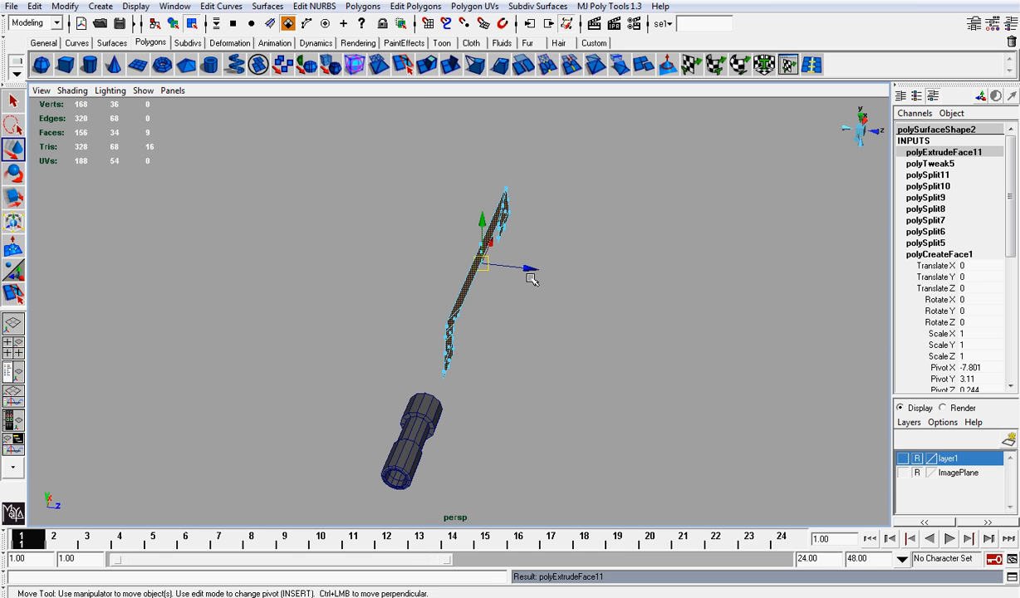
left_click_drag(519, 266, 440, 199)
left_click(440, 199)
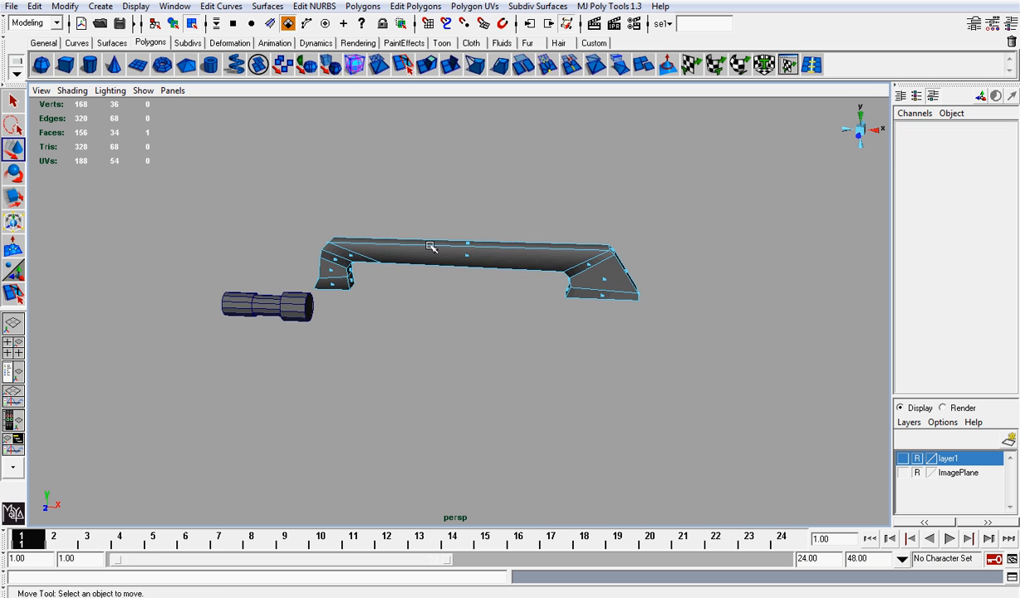
Examine the extruded handle from several angles, checking its inner opening and both legs
right_click_drag(426, 243, 485, 225)
scroll(492, 202, "up", 3)
left_click_drag(490, 205, 261, 228, "alt")
right_click_drag(259, 229, 264, 262)
left_click_drag(319, 216, 323, 247, "alt")
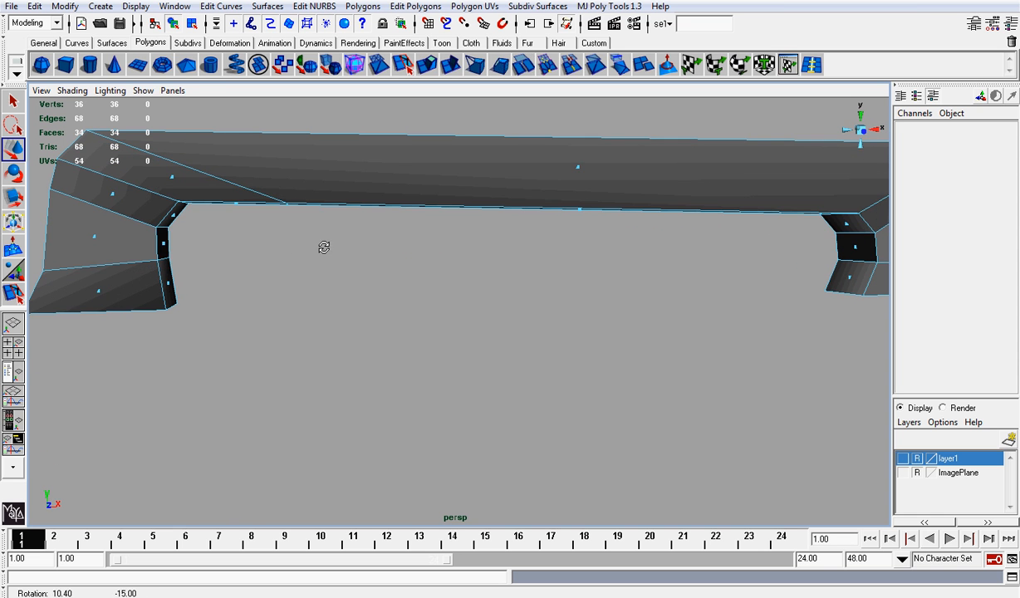
scroll(339, 211, "down", 5)
right_click_drag(365, 249, 394, 225)
left_click_drag(394, 225, 433, 250, "alt")
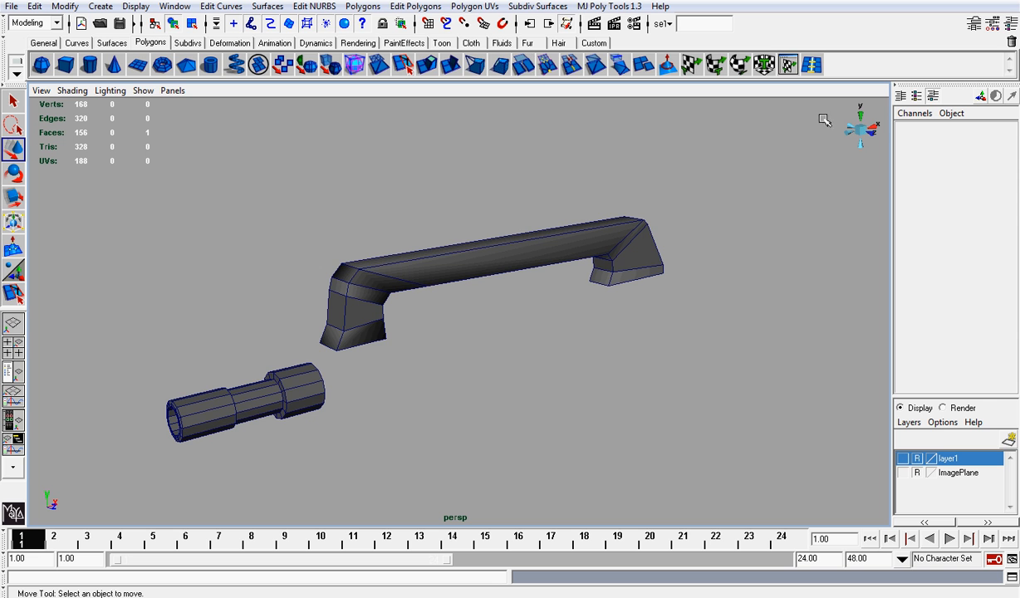
Insert two edge loops along the full length of the handle's outer surface, one close to each side edge
left_click(810, 64)
scroll(259, 264, "up", 5)
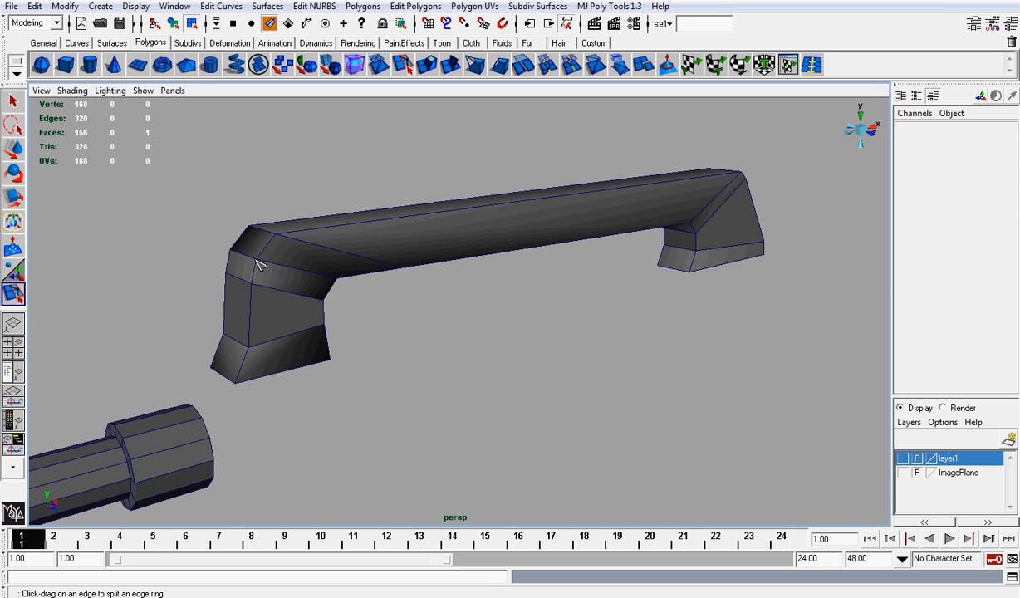
left_click_drag(259, 264, 313, 268, "alt")
left_click(429, 290)
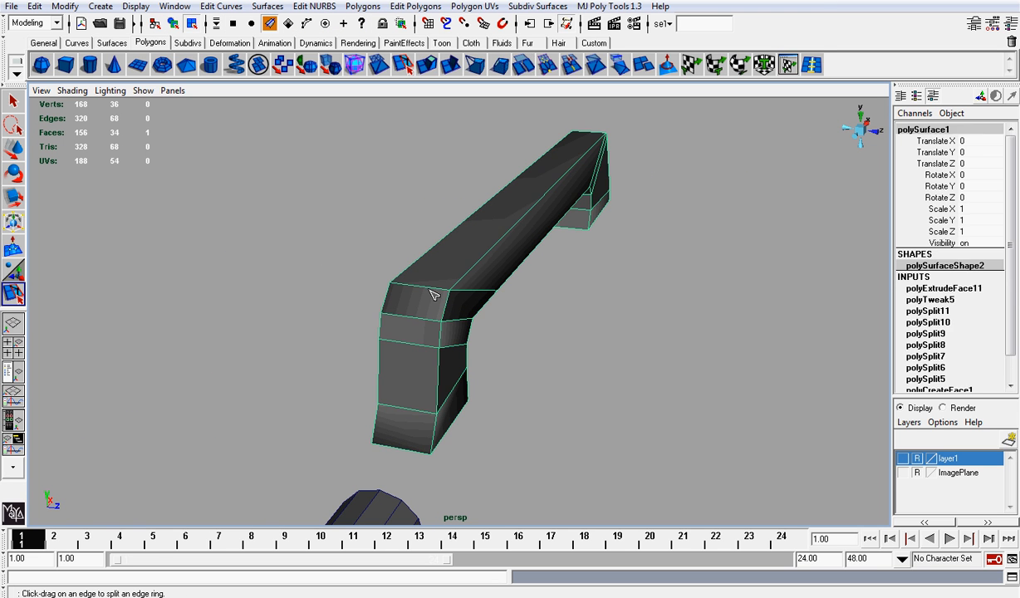
left_click_drag(430, 289, 445, 293)
left_click(413, 285)
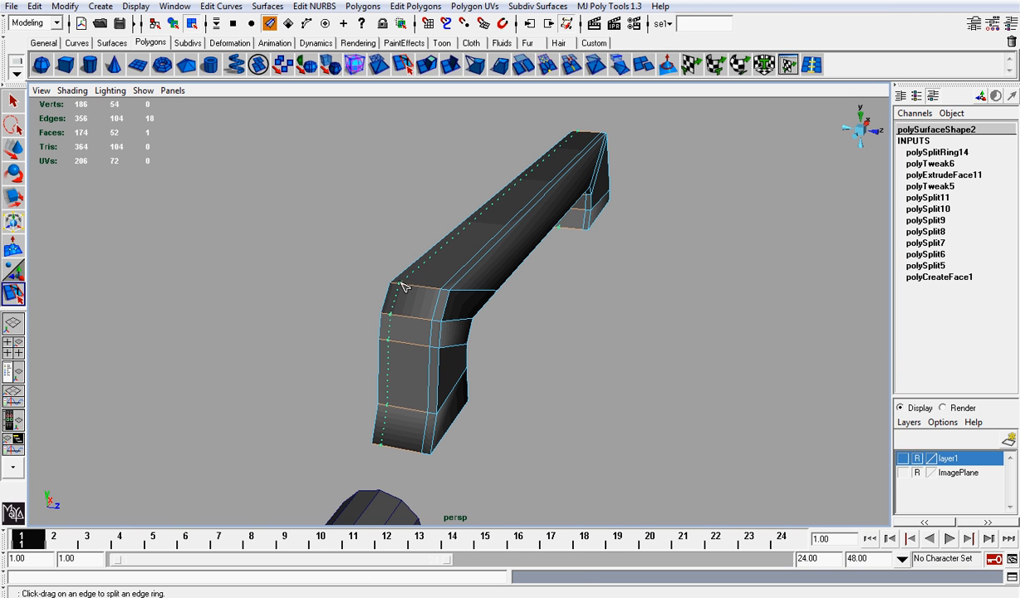
left_click(401, 286)
left_click_drag(562, 246, 478, 234, "alt")
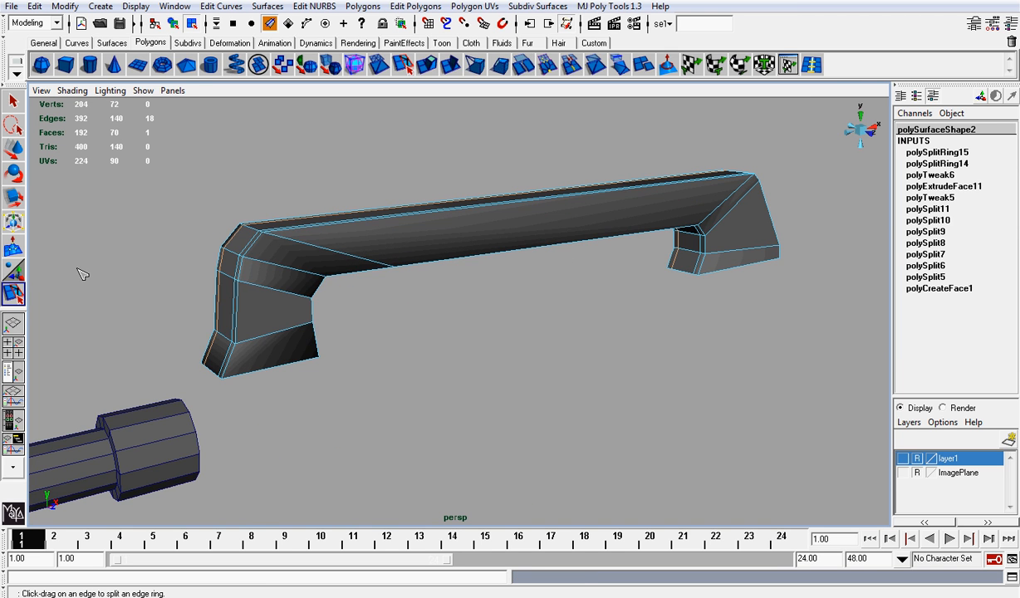
Move the front leg's five outer-edge vertices, from the upper corner to the foot, slightly inward on the side face to form a bevel
left_click(13, 103)
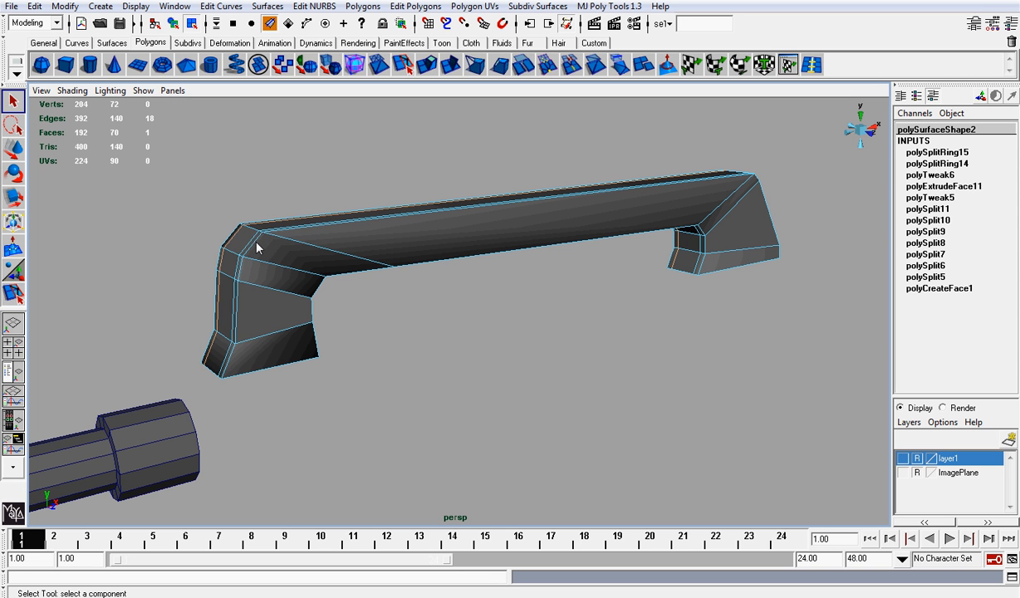
right_click_drag(257, 248, 256, 203)
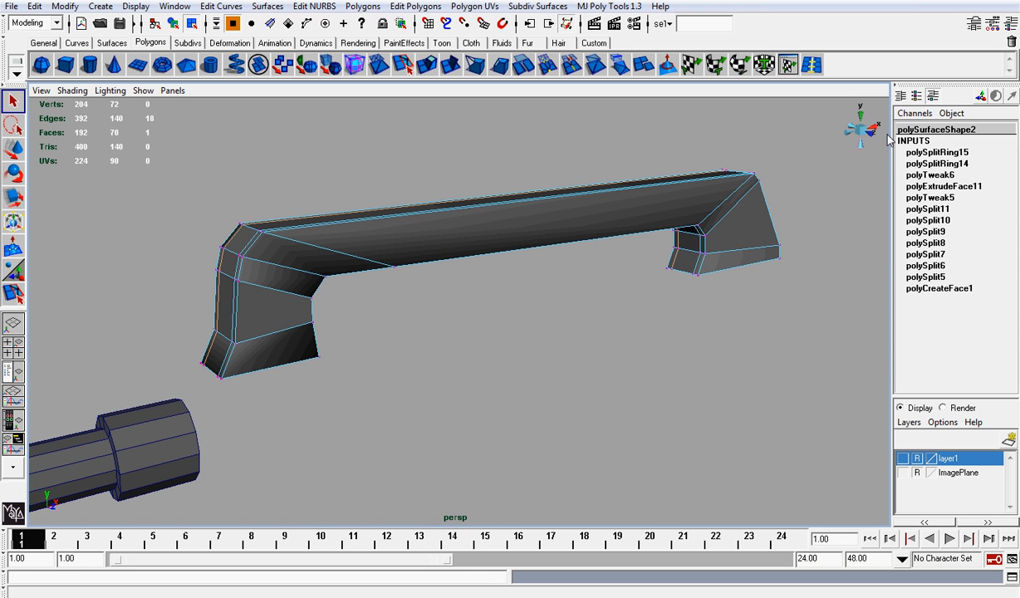
left_click(849, 130)
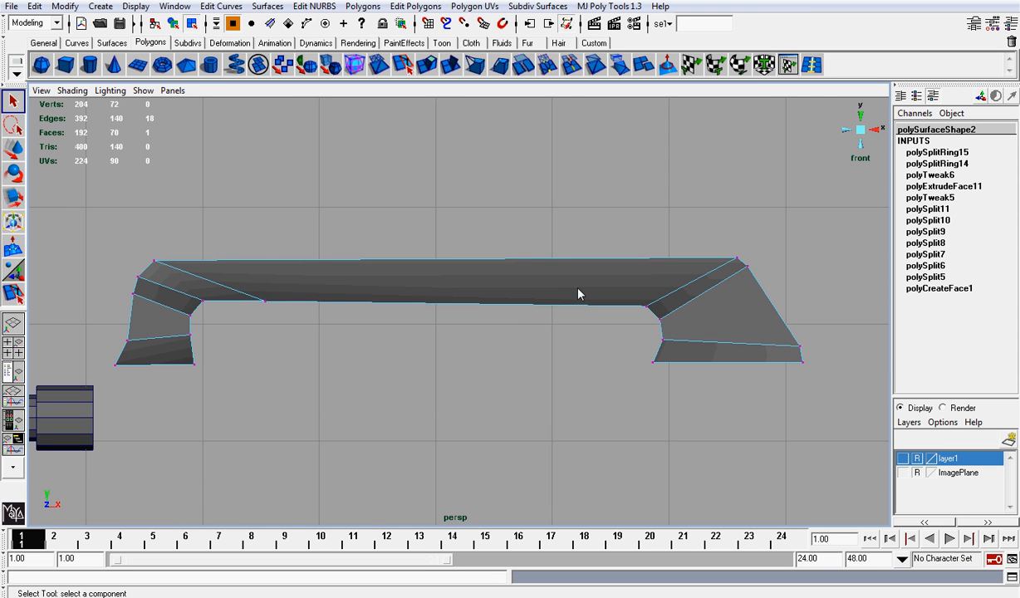
right_click_drag(578, 288, 520, 299)
scroll(520, 299, "up", 3)
middle_click_drag(246, 308, 540, 292, "alt")
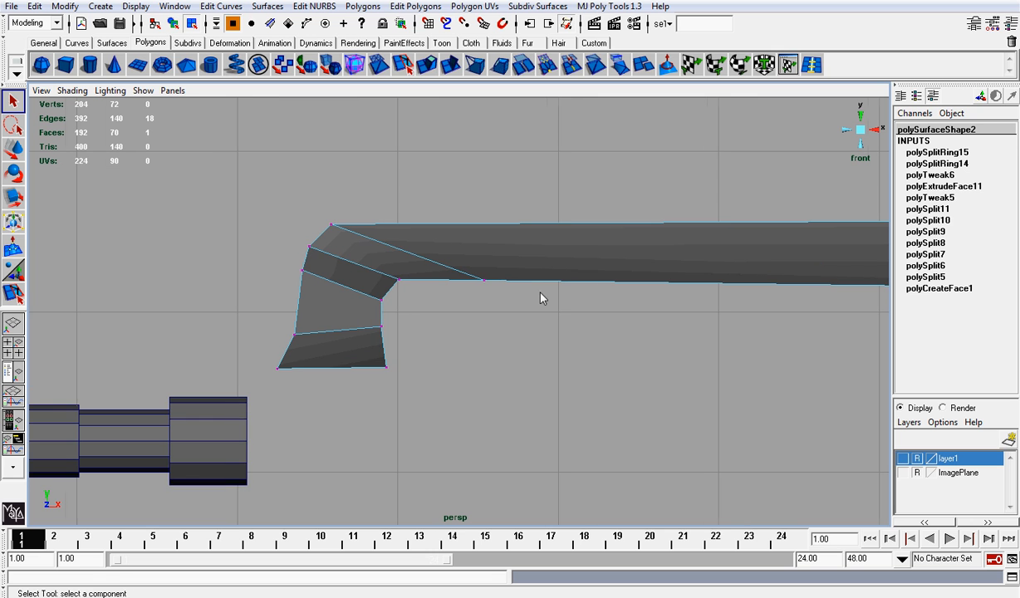
left_click(332, 226)
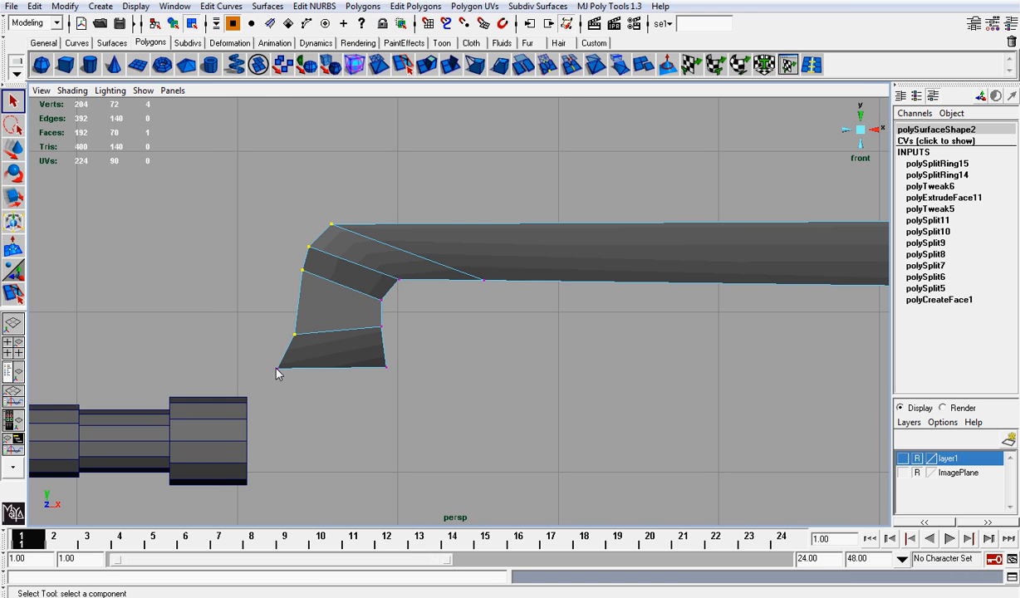
key("w")
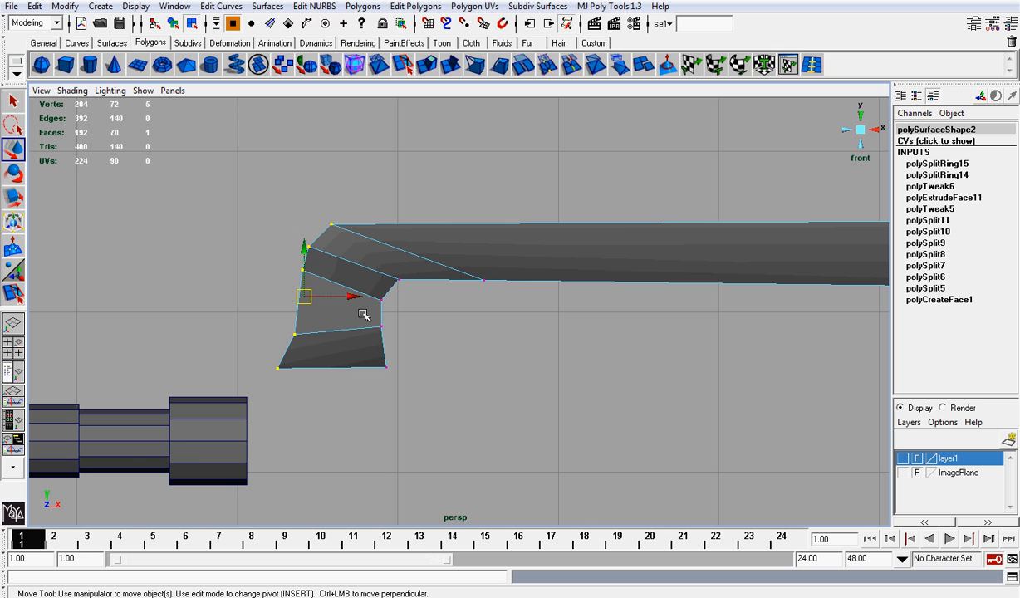
left_click(305, 297)
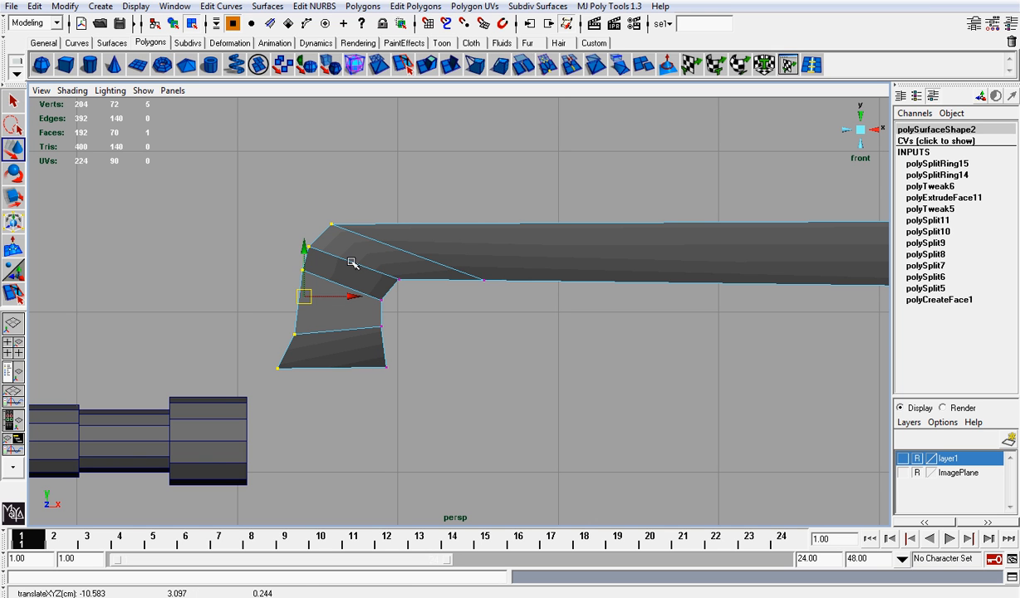
left_click(275, 362, "ctrl")
left_click_drag(321, 280, 327, 284)
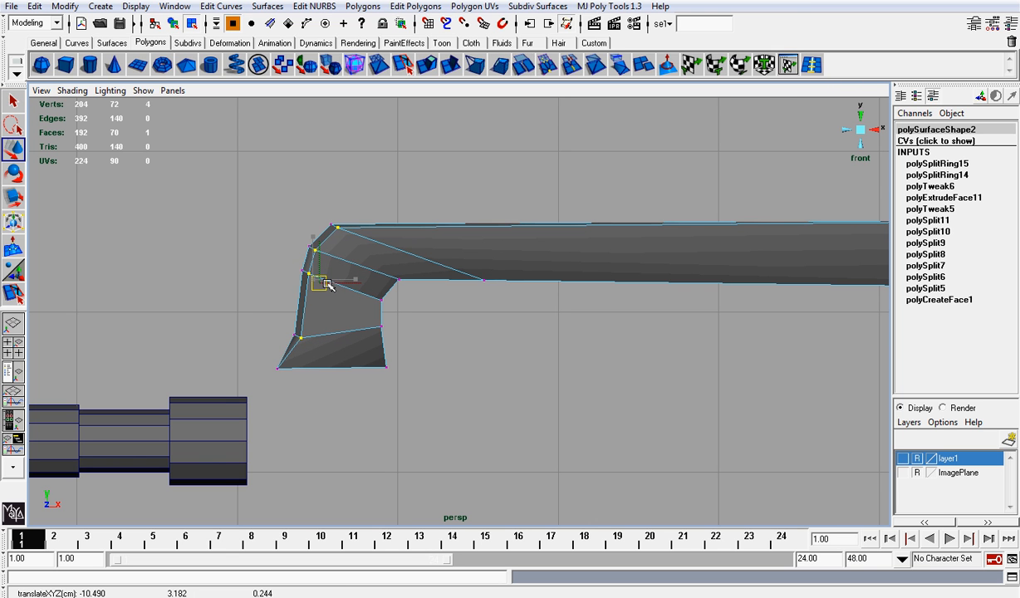
left_click(281, 366)
left_click_drag(321, 366, 335, 370)
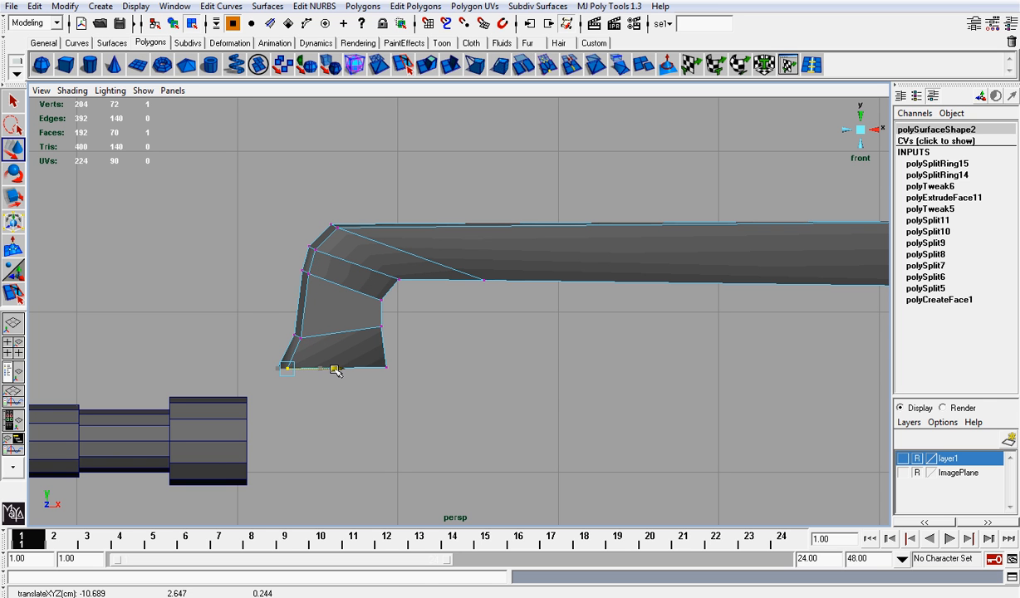
Move the two side-face vertices at the handle's upper rear corner down and inward to continue the bevel
middle_click_drag(646, 246, 319, 307, "alt")
middle_click_drag(671, 264, 532, 282, "alt")
right_click_drag(532, 282, 683, 286, "alt")
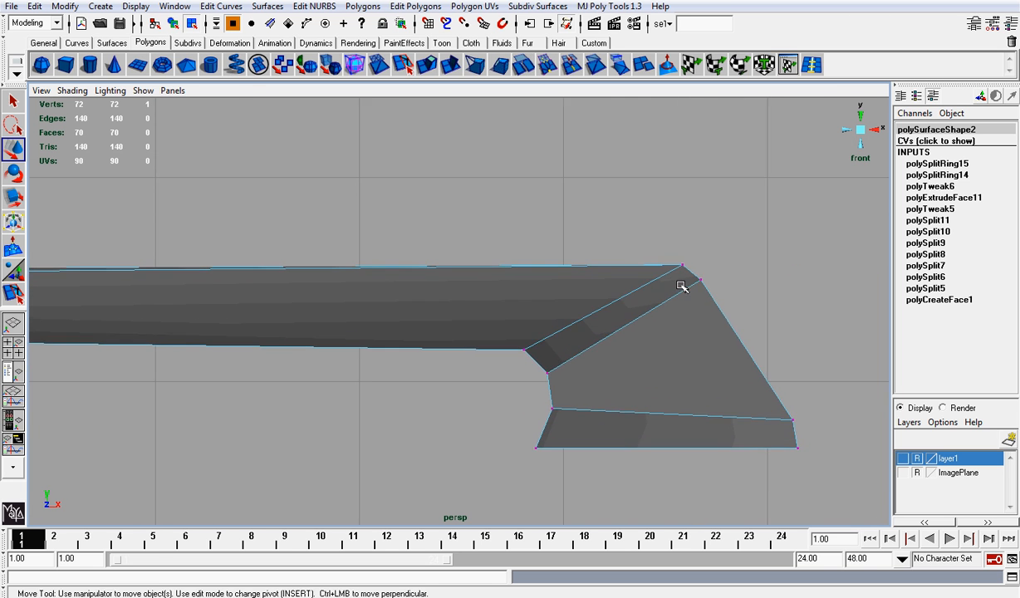
left_click(684, 265)
mouse_move(688, 273)
left_mouse_down()
mouse_move(676, 273)
mouse_move(693, 290)
left_mouse_up()
left_click(723, 276)
left_click(701, 280)
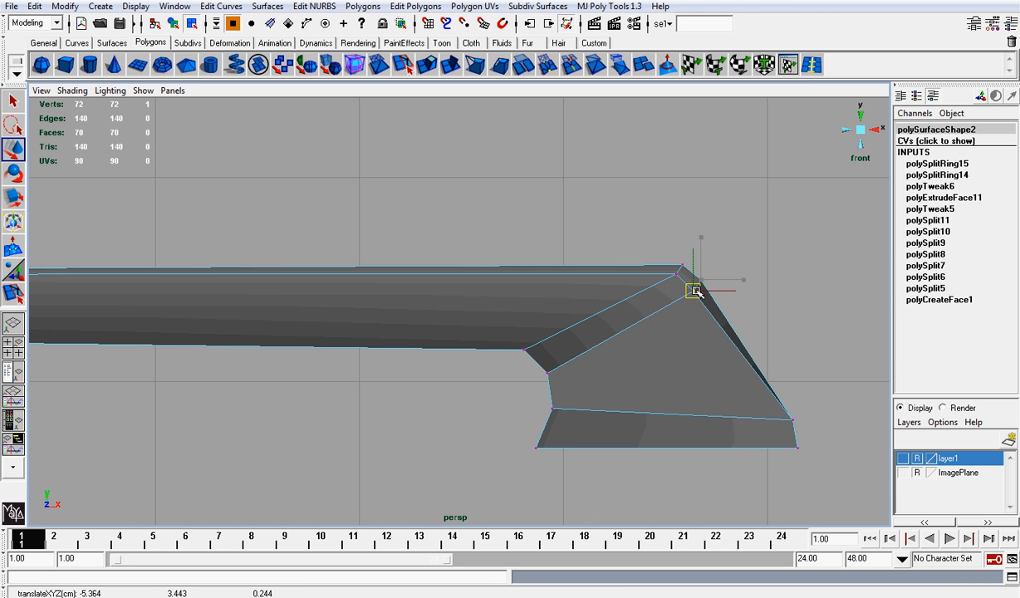
Move the rear leg's two lower outer vertices inward and raise the base corner vertex to bevel that edge
left_click(794, 421)
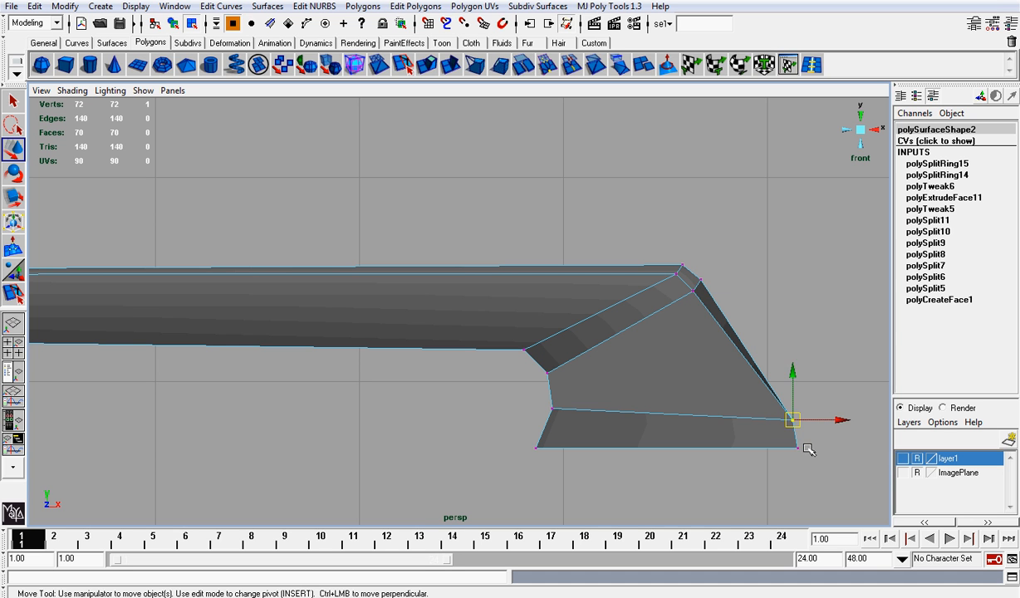
left_click(798, 447, "shift")
left_click_drag(841, 433, 782, 424)
left_click(781, 448)
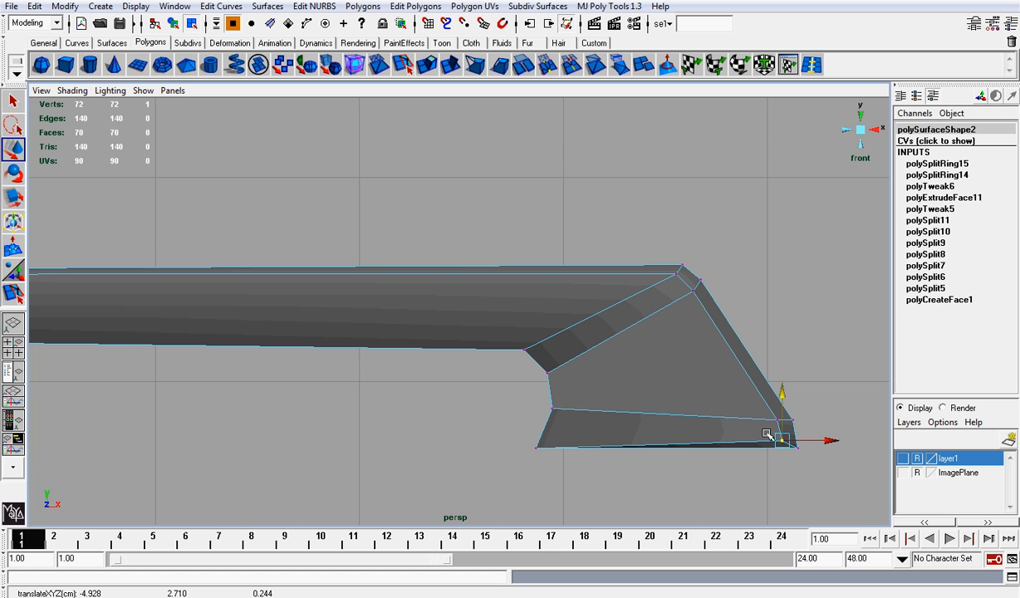
Move the rear leg's four inner-edge vertices inward, from the base corner up to the opening's upper rear corner
left_click(537, 447)
left_click_drag(537, 413, 536, 405)
left_click_drag(580, 440, 607, 408)
left_click(549, 408)
left_click(553, 407)
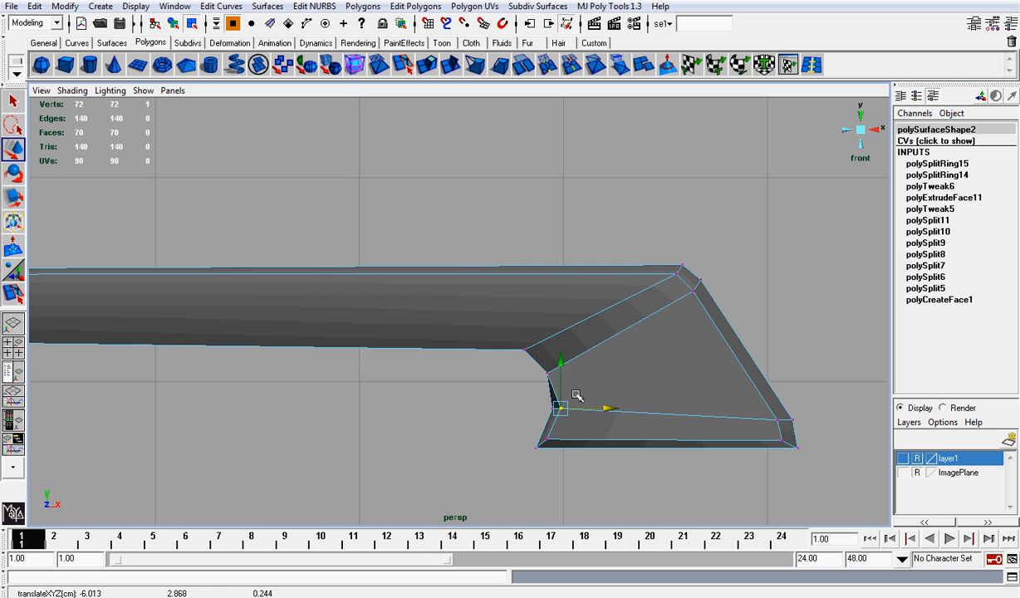
left_click(548, 373)
left_click_drag(548, 372, 530, 335)
left_click(526, 351)
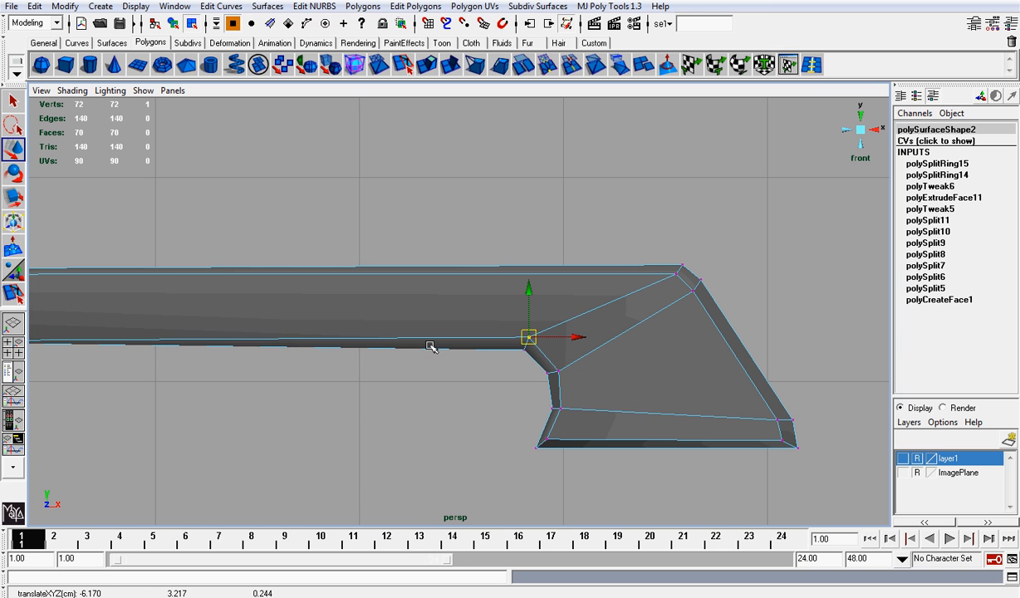
Raise the front underside vertex of the grip bar and move the opening's front corner vertex up and inward to form the bevel
middle_click_drag(428, 346, 684, 340, "alt")
middle_click_drag(378, 322, 674, 320, "alt")
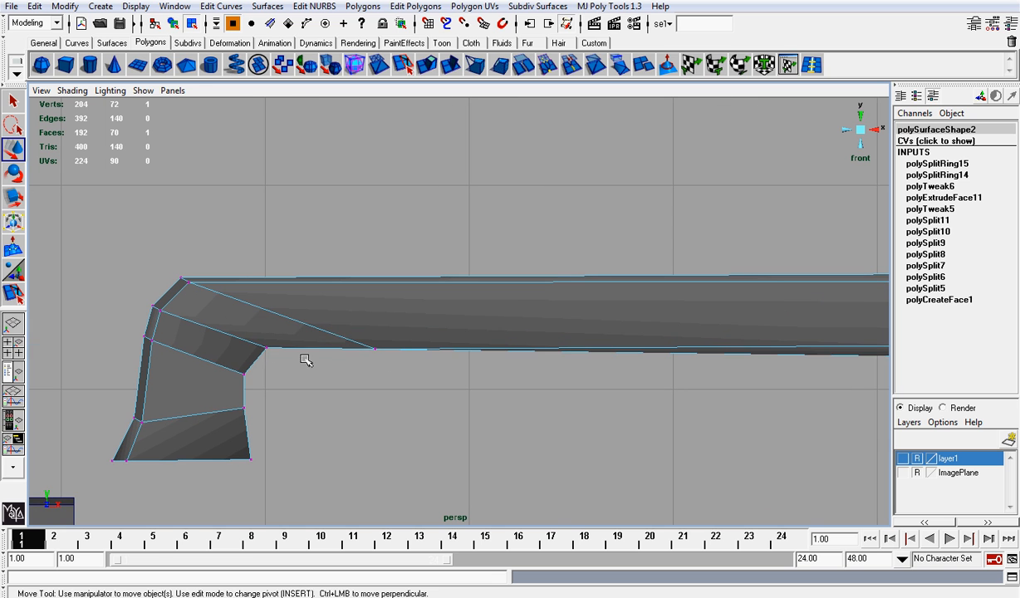
left_click(374, 351)
left_click_drag(375, 329, 374, 318)
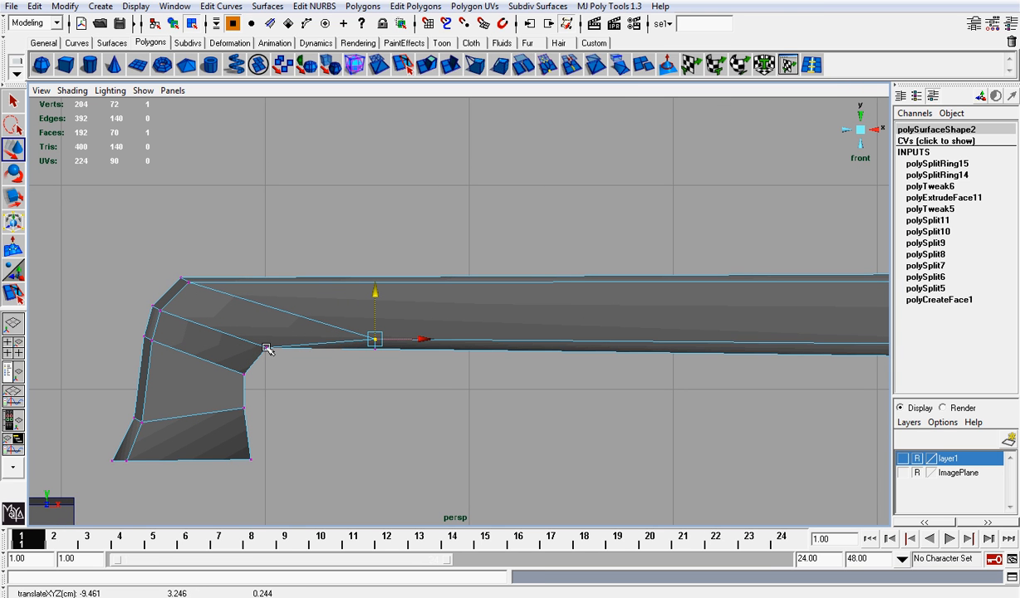
left_click(268, 347)
left_click_drag(266, 347, 260, 340)
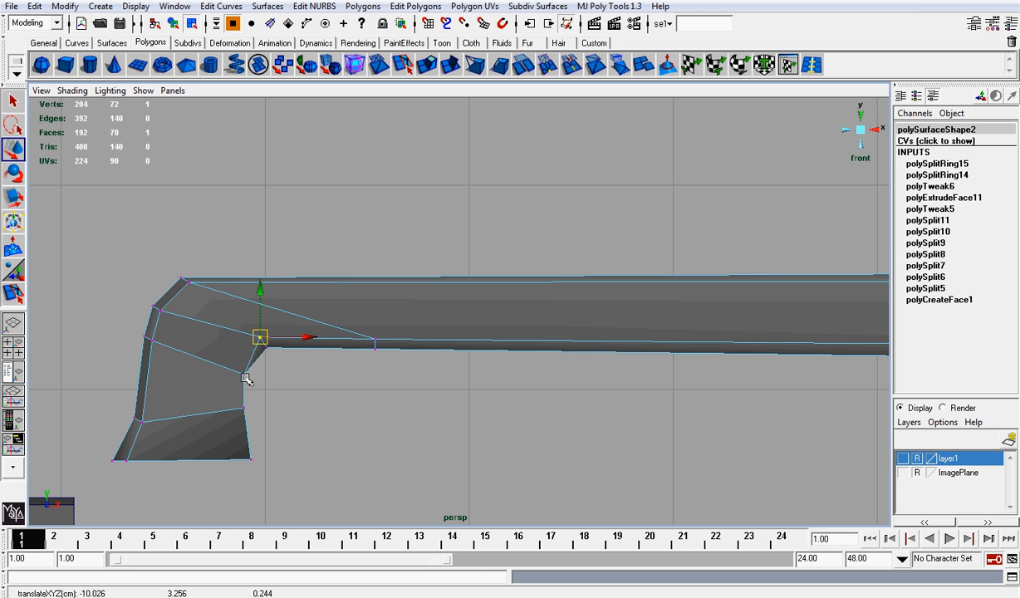
Move the front leg's three inner-edge side-face vertices inward together, from below the opening's corner down to the foot
left_click(244, 374)
left_click(243, 407, "shift")
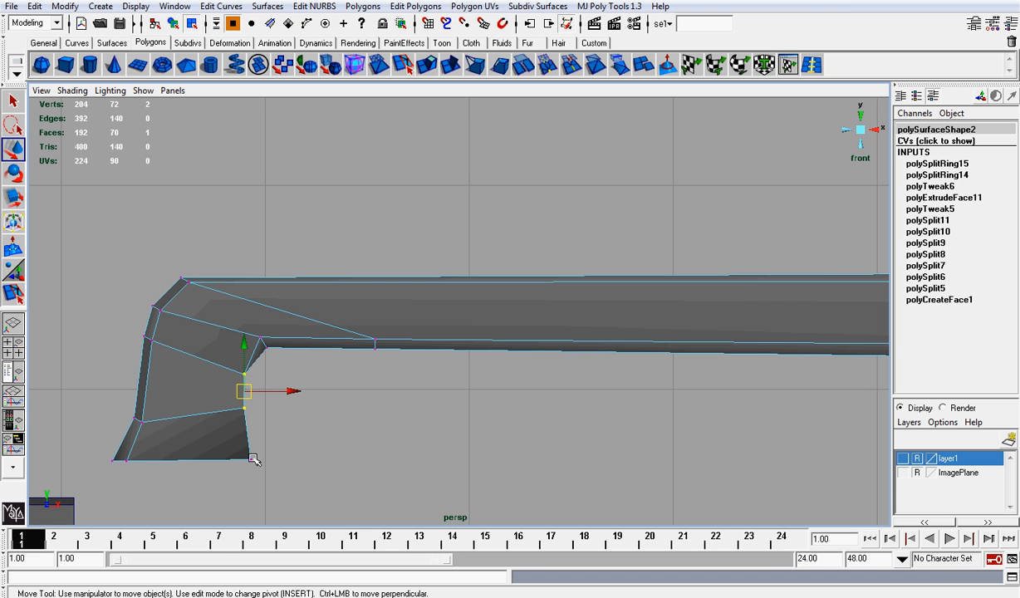
left_click(252, 459, "shift")
left_click_drag(291, 416, 281, 413)
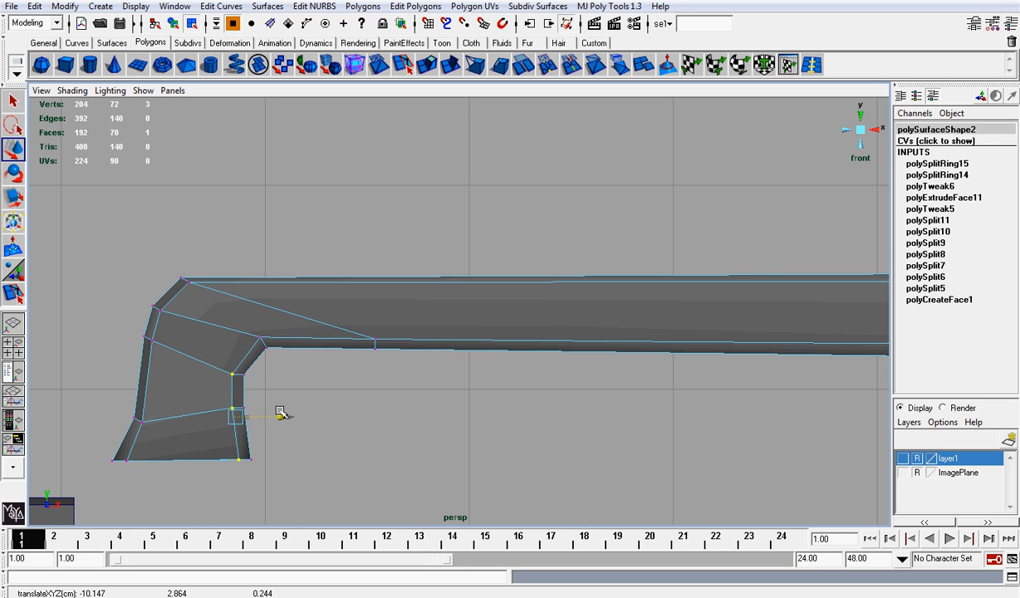
Raise the two side-face base vertices of the front leg slightly to bevel its bottom edge
left_click(126, 460)
left_click(242, 458, "shift")
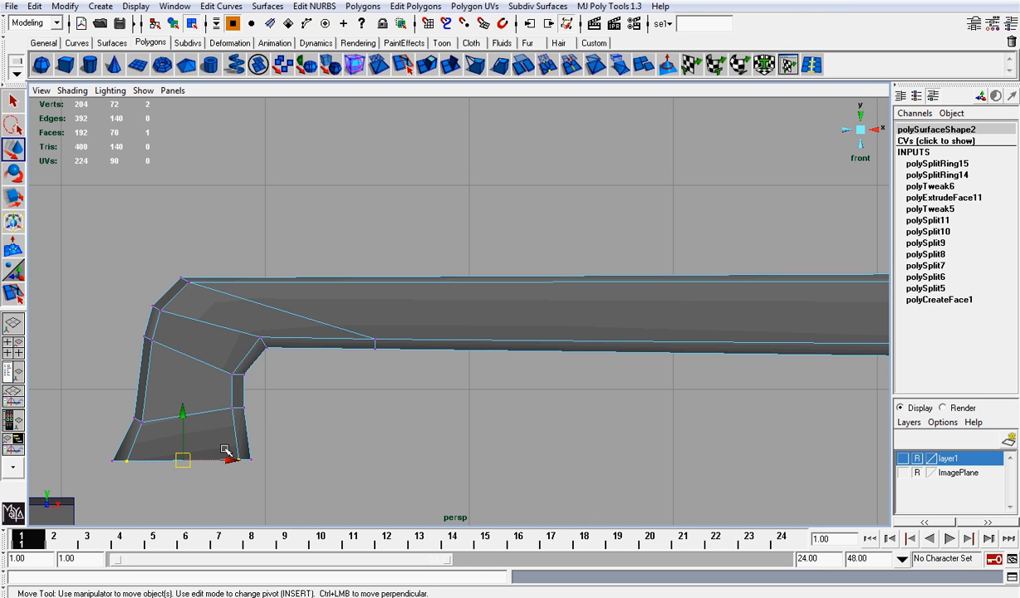
left_click_drag(184, 414, 182, 408)
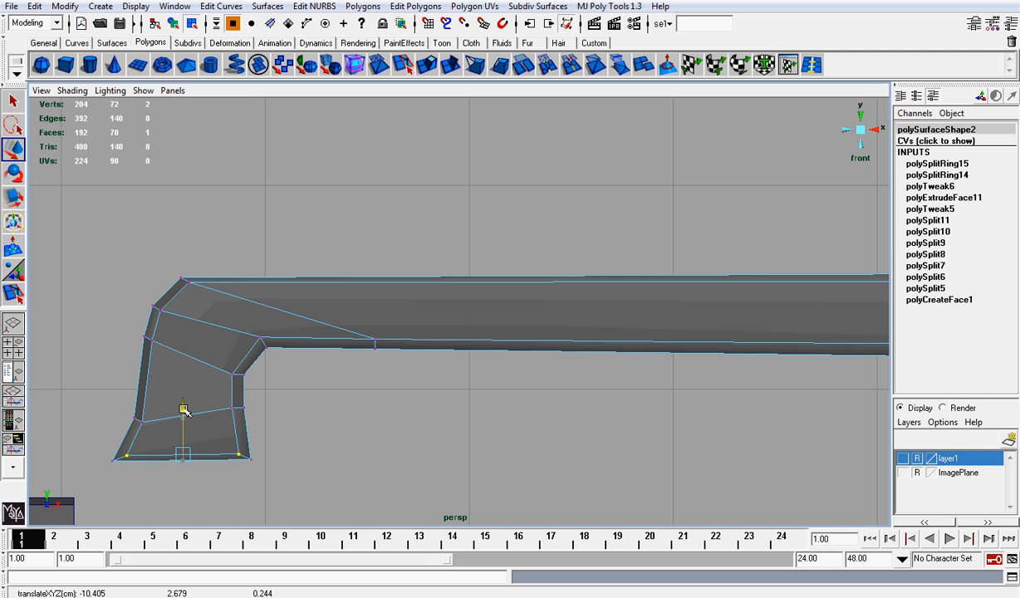
left_click(462, 368)
scroll(462, 368, "down", 8)
scroll(553, 341, "up", 3)
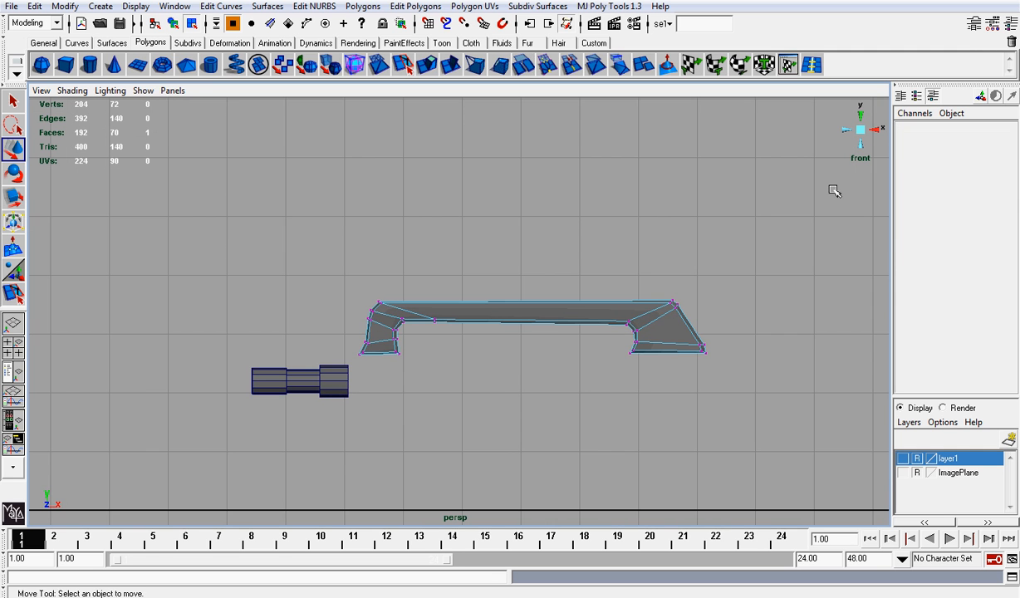
Split the handle with an edge loop at 0.5 across its width, running along its full length
left_click(860, 130)
left_click_drag(725, 275, 498, 279, "alt")
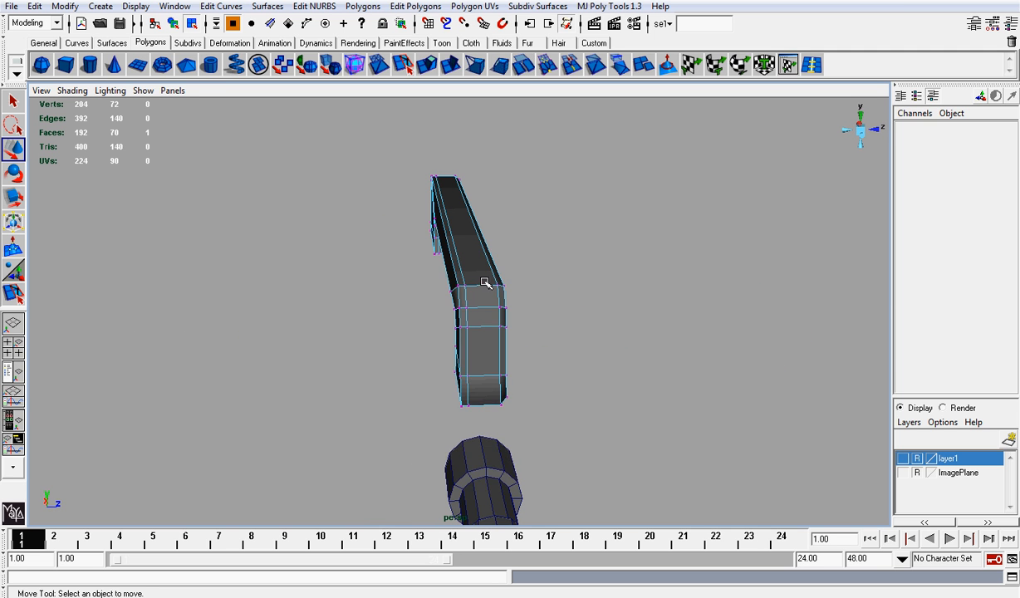
key("F8")
left_click(480, 287)
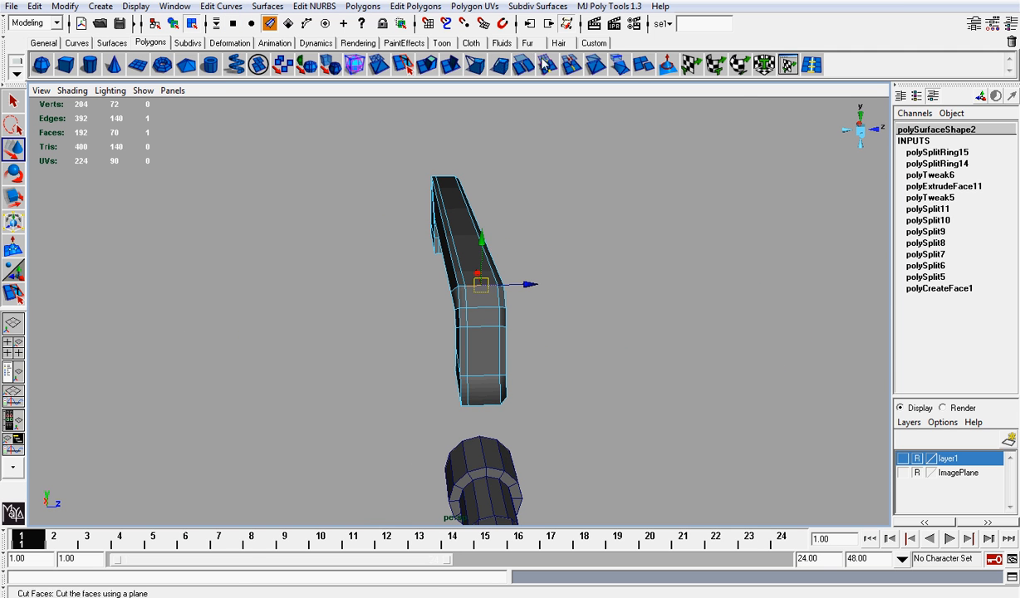
left_click(609, 6)
left_click(619, 69)
left_click_drag(498, 301, 489, 330, "alt")
Delete all handle faces on the negative Z side of the central edge loop
left_click(862, 122)
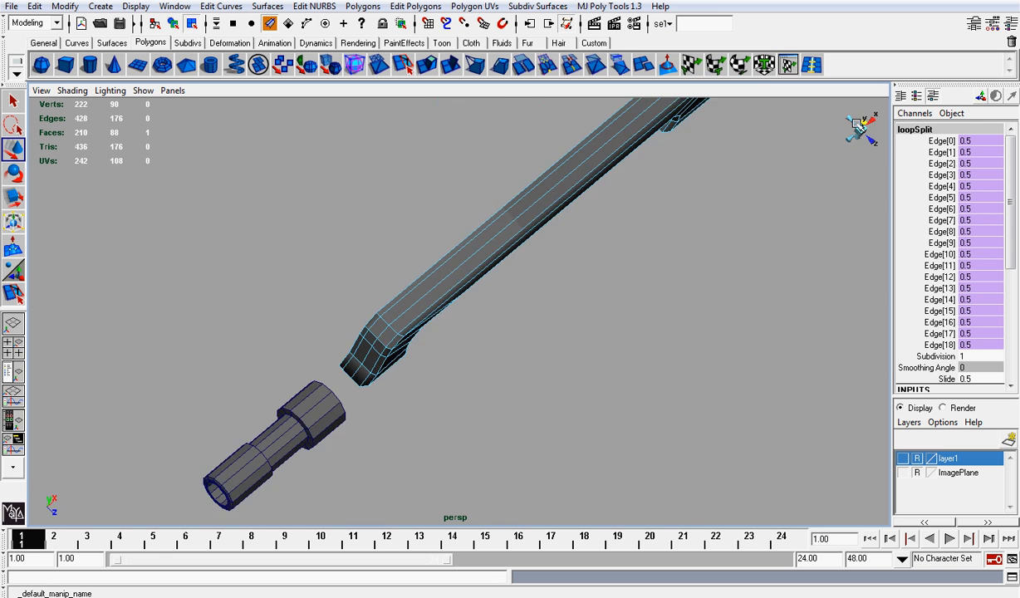
right_click_drag(422, 306, 426, 337)
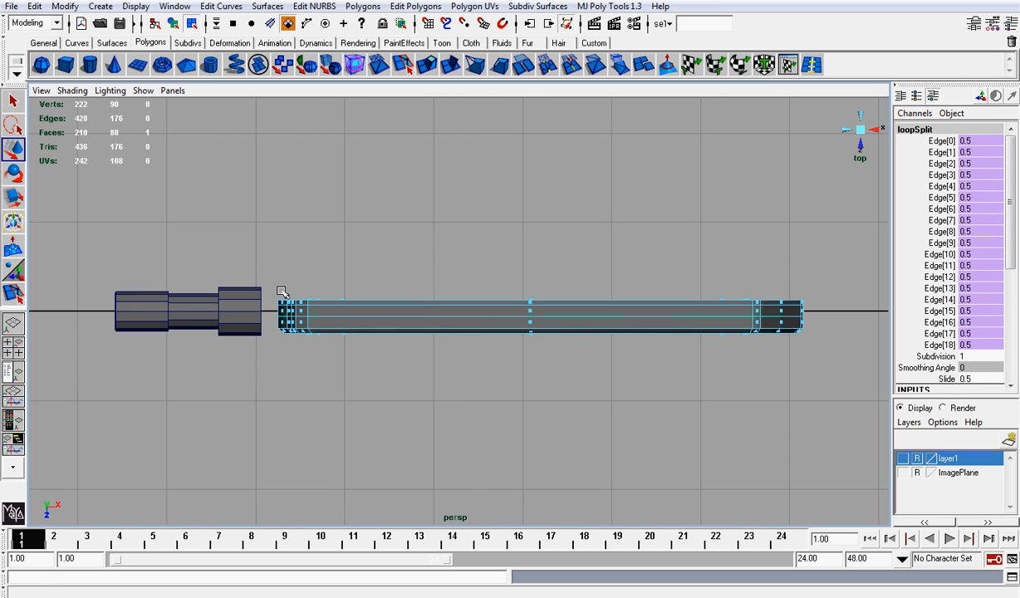
left_click_drag(262, 290, 835, 317)
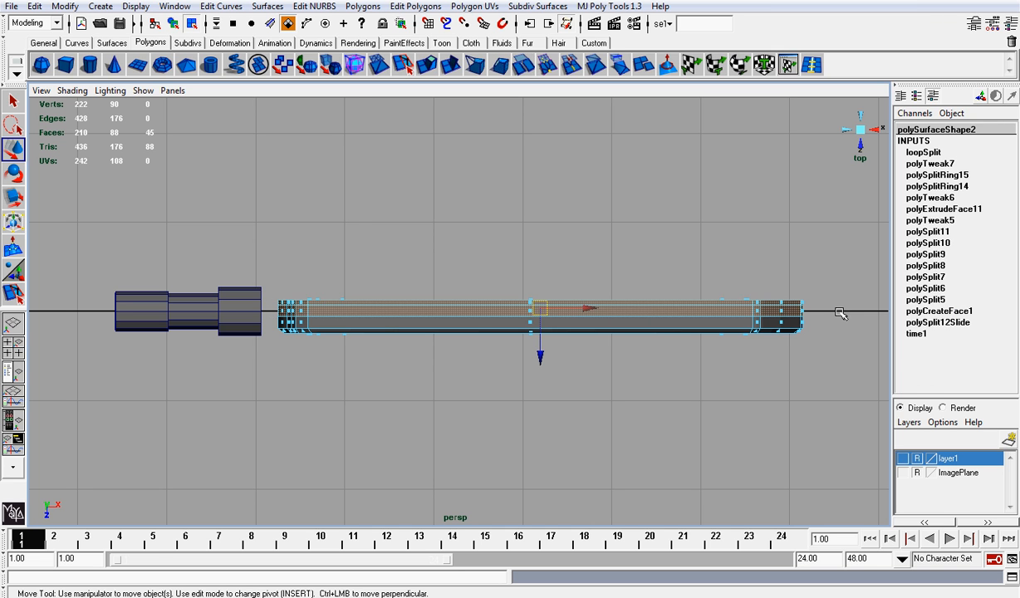
key("Delete")
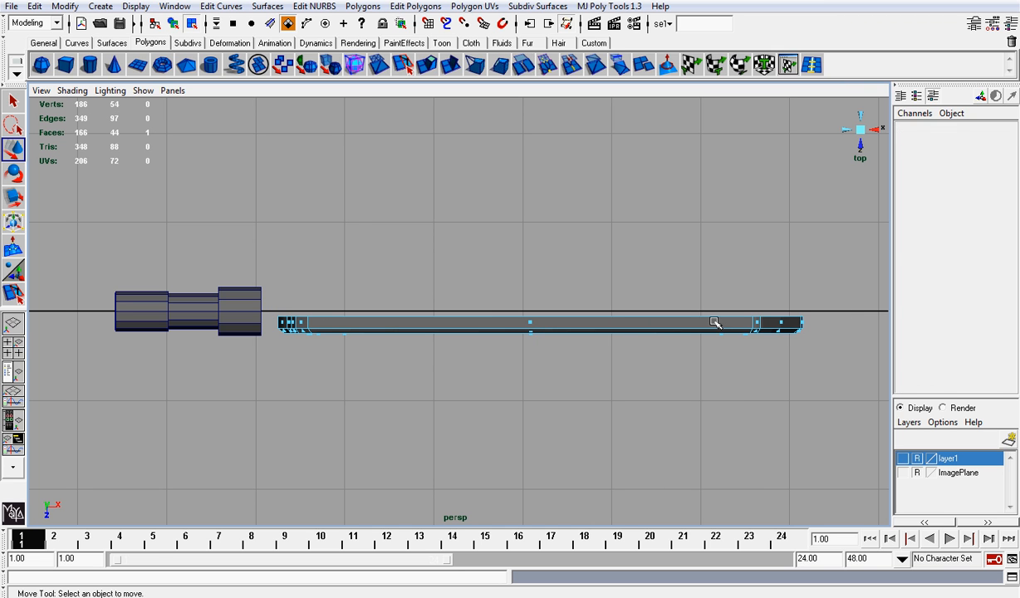
Snap the open-edge vertices of the half handle onto the center line at Z 0 and duplicate the half
right_click_drag(715, 322, 639, 321)
left_click_drag(257, 294, 841, 306)
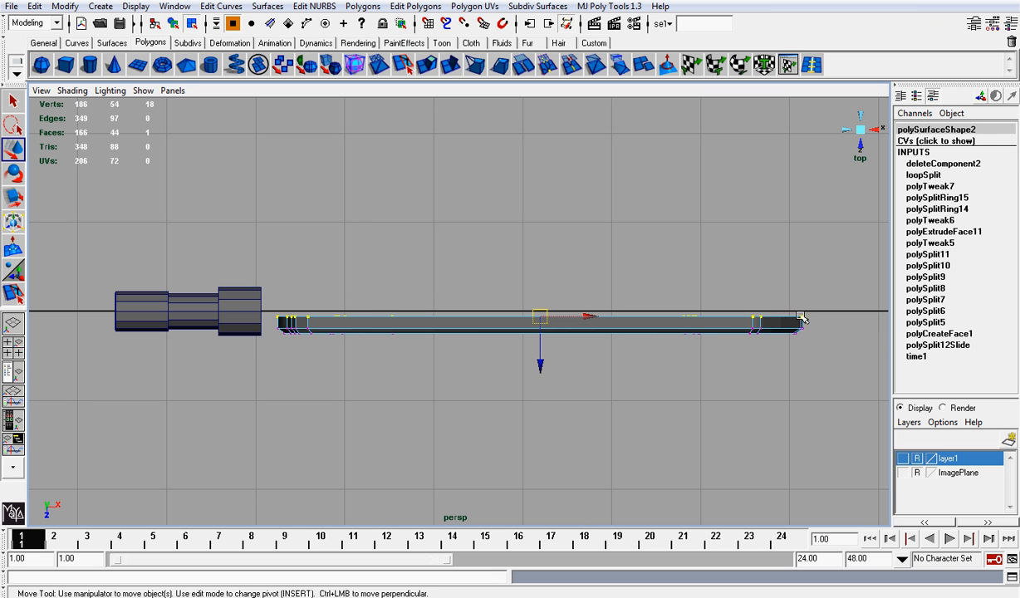
left_click_drag(540, 364, 541, 357)
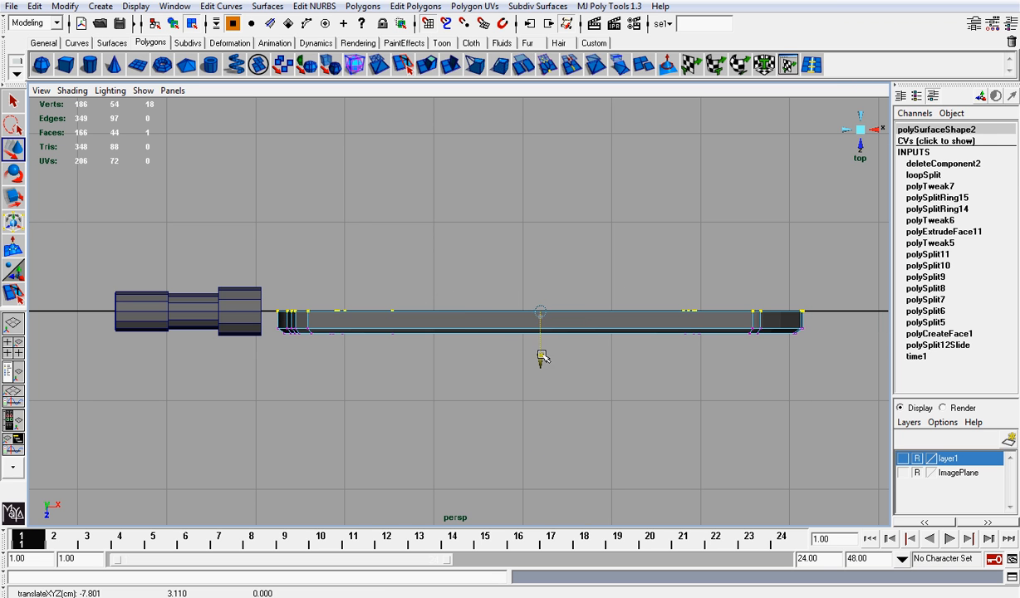
right_click_drag(488, 316, 536, 292)
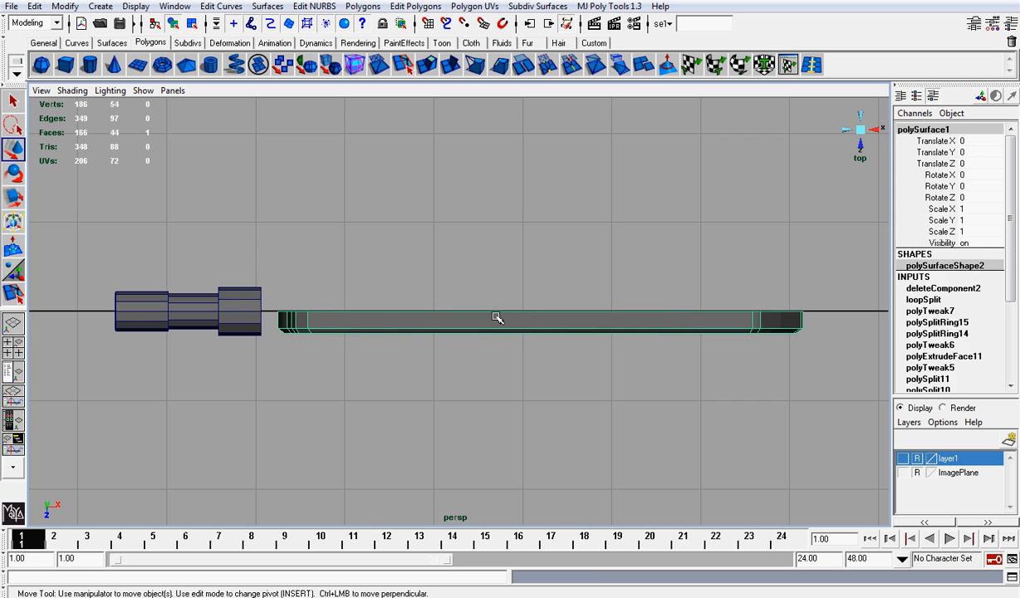
key("ctrl+d")
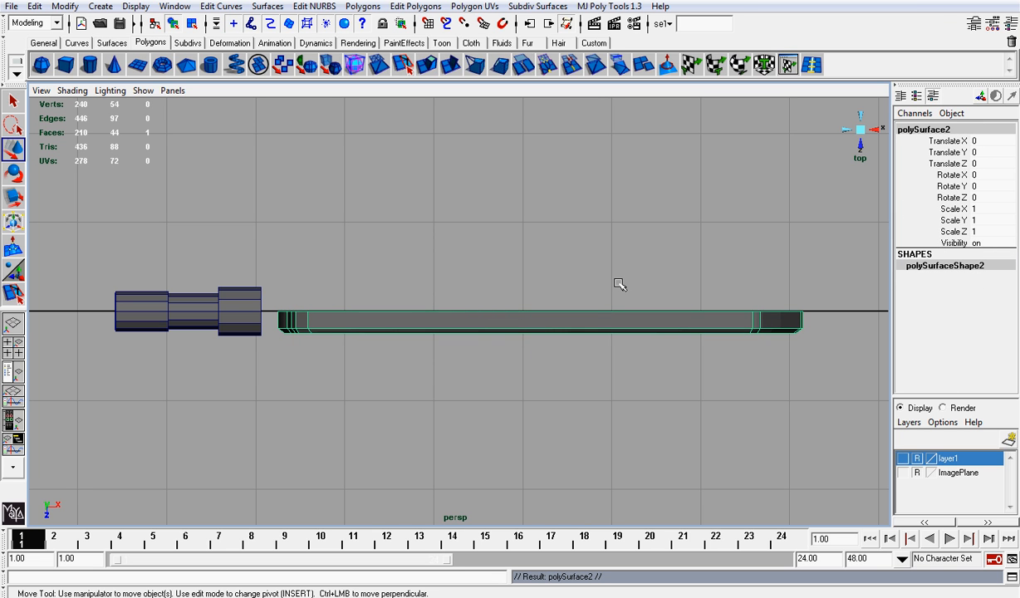
Try mirroring the duplicated half handle with a Scale Y of -1, and undo it
left_click(973, 219)
type("-1")
key("Return")
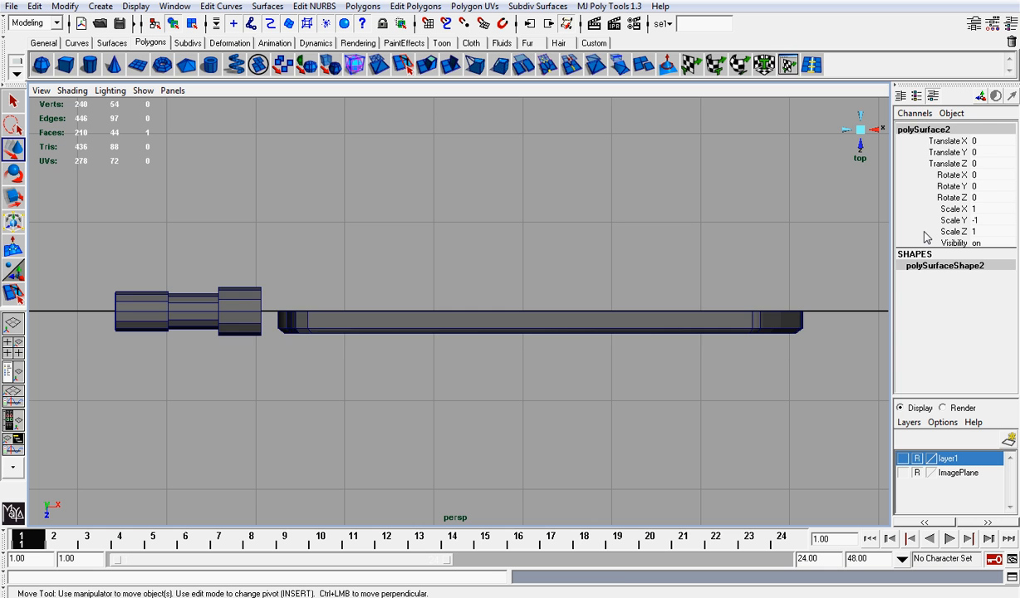
key("ctrl+z")
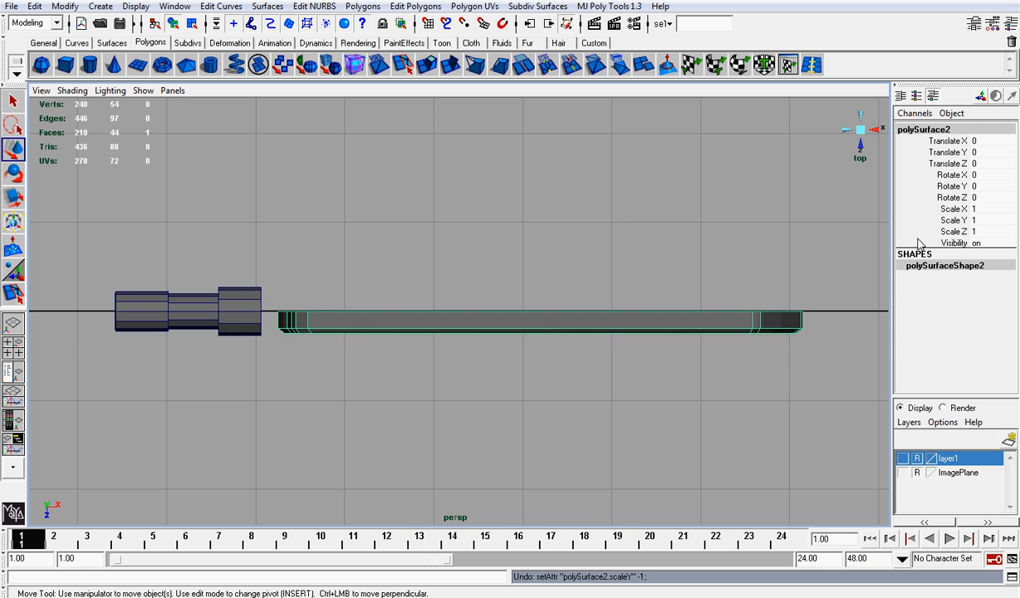
Try mirroring the duplicated half handle with a Scale X of -1, and undo it
left_click(973, 208)
type("-1")
key("Return")
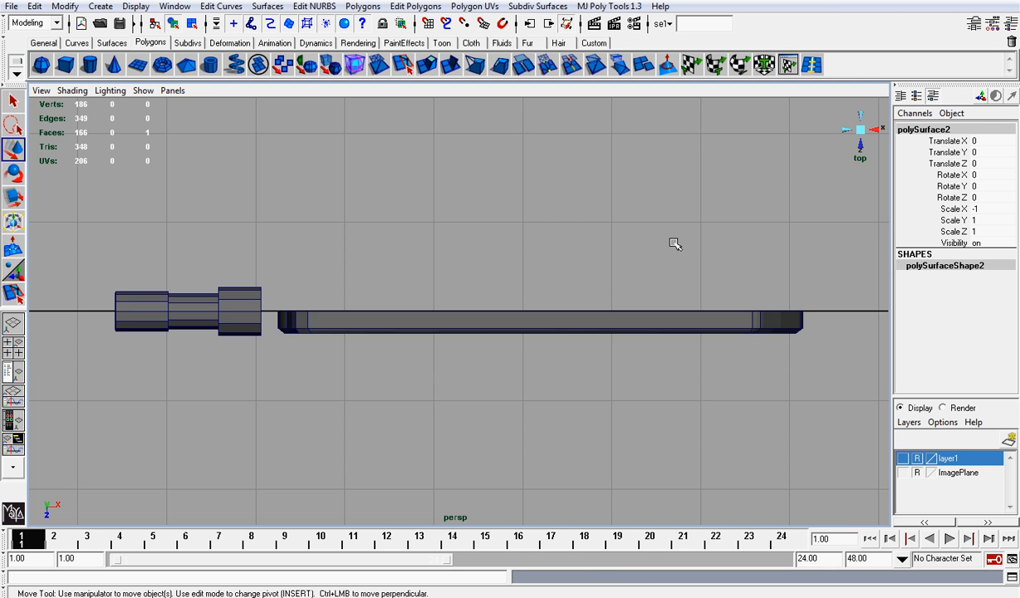
key("ctrl+z")
Test the duplicate's Z direction with a small move in a perspective view, and undo the move
left_click_drag(860, 141, 664, 279, "alt")
left_click_drag(569, 387, 598, 391)
key("ctrl+z")
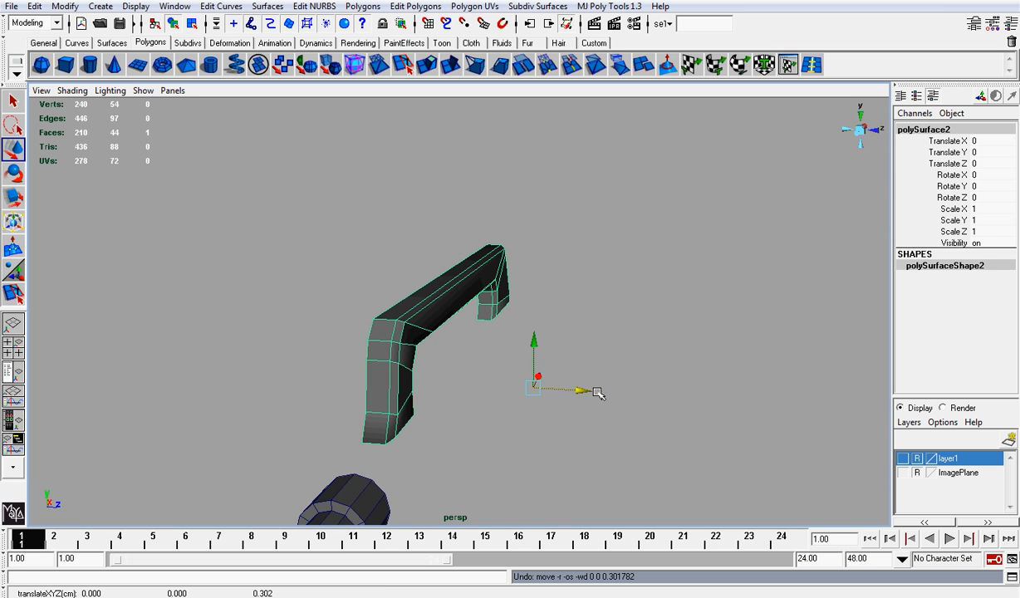
Mirror the duplicated half handle by setting its Scale Z to -1, and save the scene
left_click(973, 232)
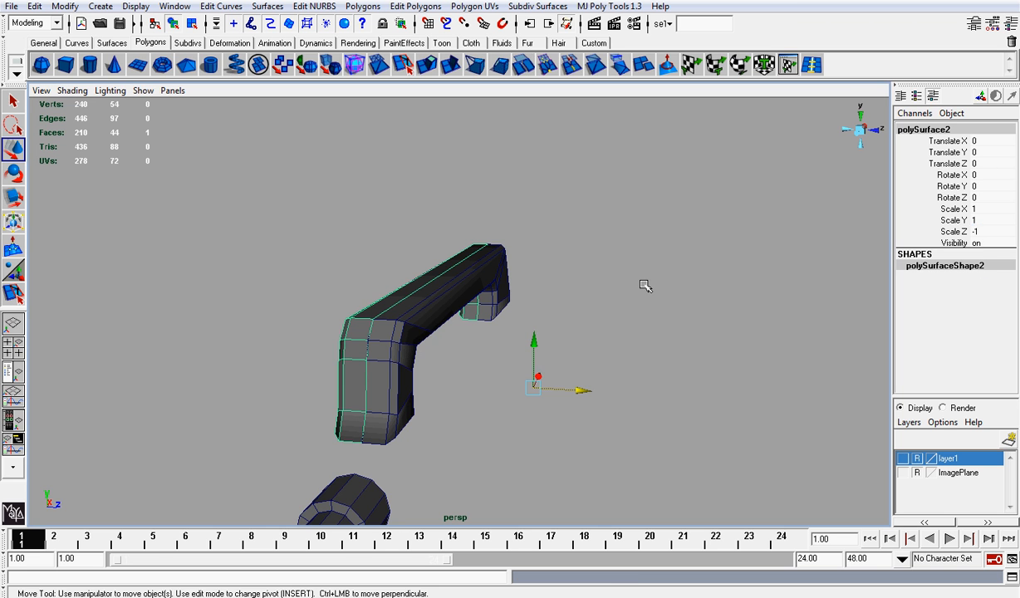
left_click(631, 284)
left_click_drag(631, 284, 587, 267, "alt")
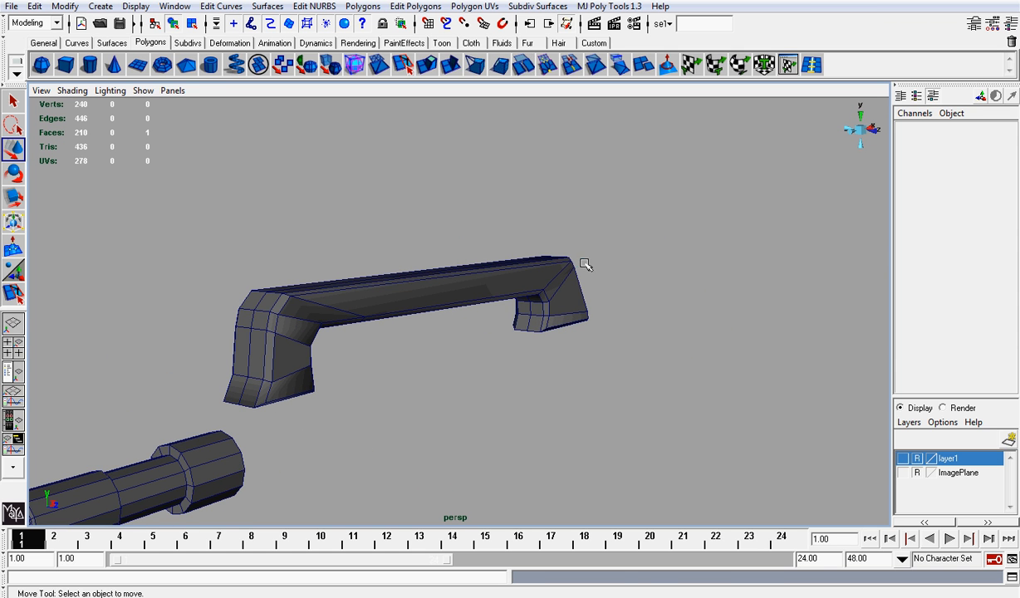
key("q")
key("ctrl+s")
Show the ImagePlane layer behind the model in the front view and turn on X-Ray shading
left_click(873, 130)
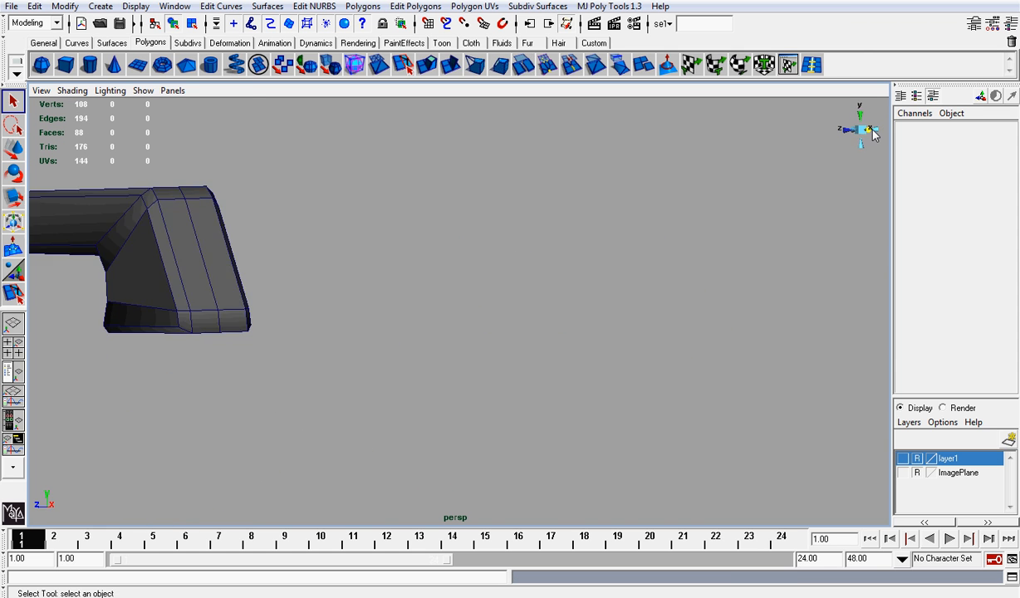
left_click(848, 131)
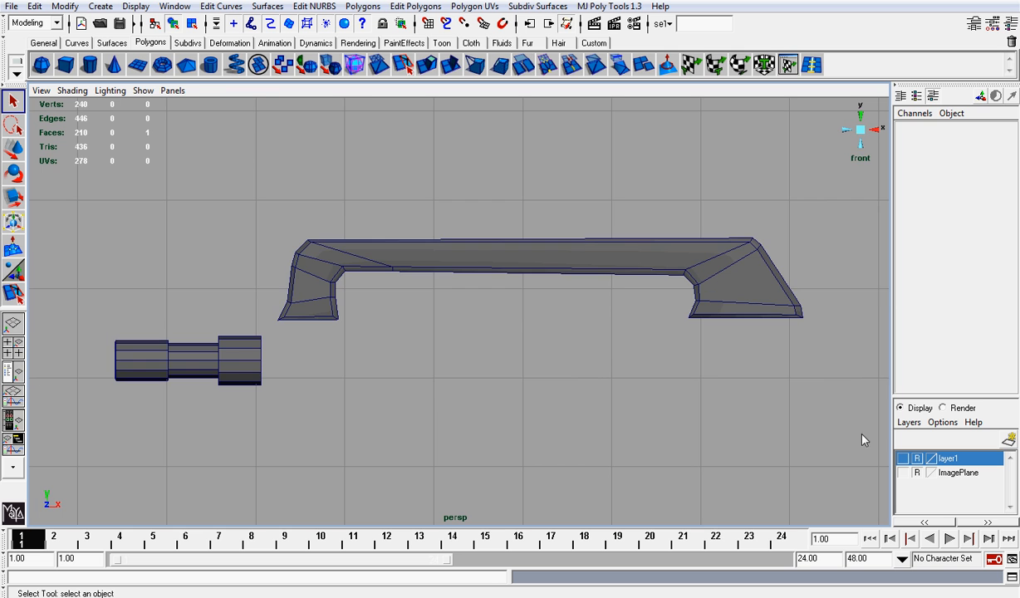
left_click(903, 472)
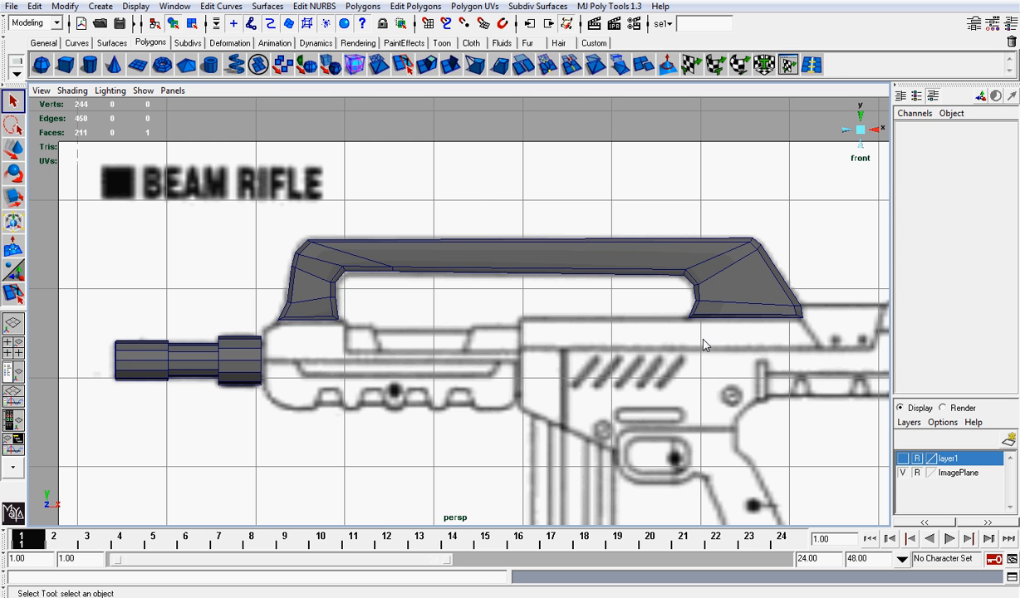
scroll(703, 343, "down", 4)
left_click(73, 89)
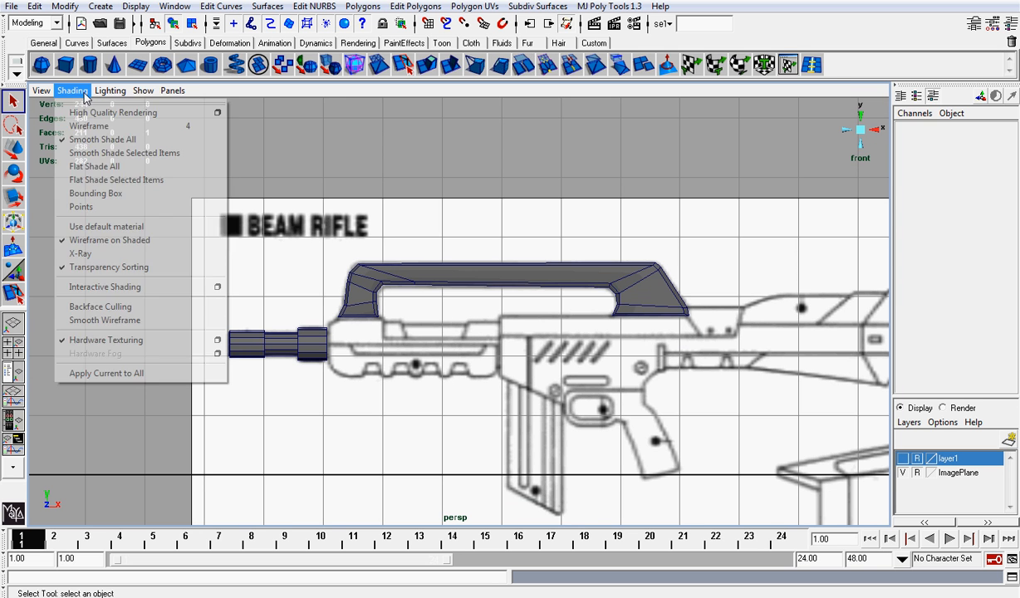
left_click(125, 242)
scroll(709, 320, "up", 1)
scroll(707, 318, "up", 1)
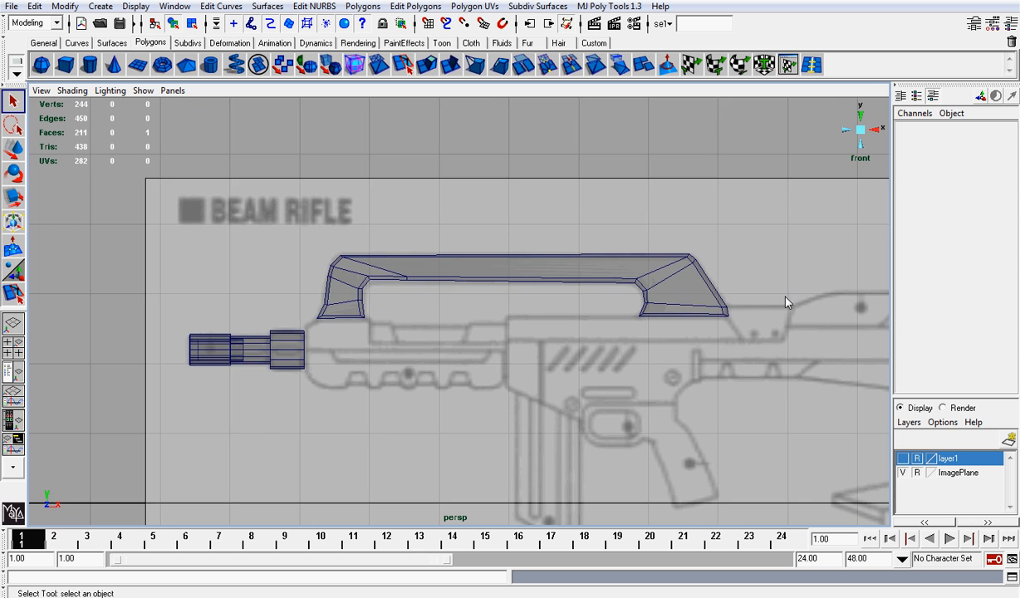
Try moving the rear leg's lower outer side-face vertex slightly inward, and undo the change
middle_click_drag(774, 301, 737, 304, "alt")
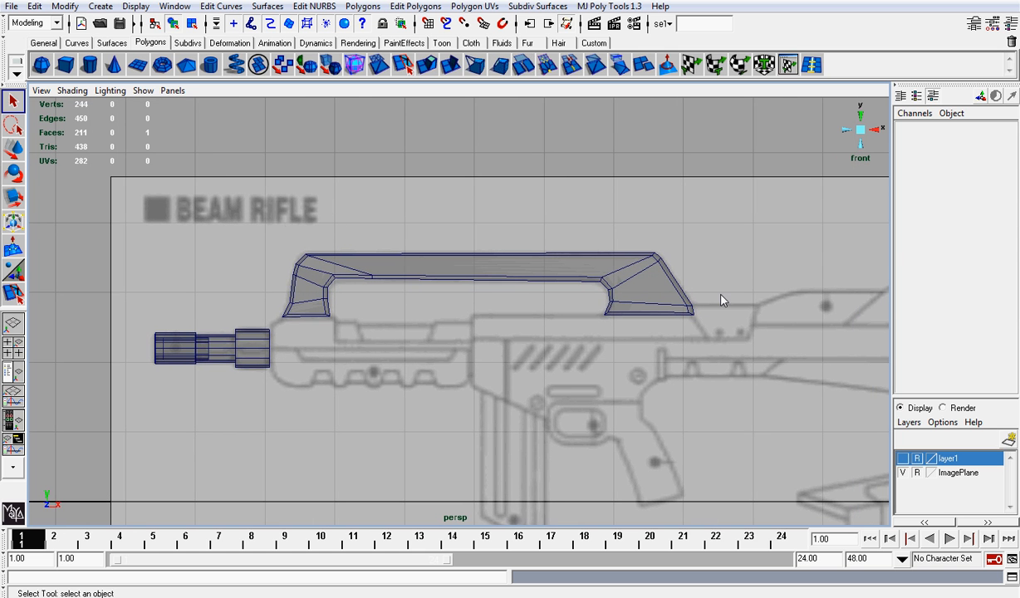
scroll(721, 296, "up", 3)
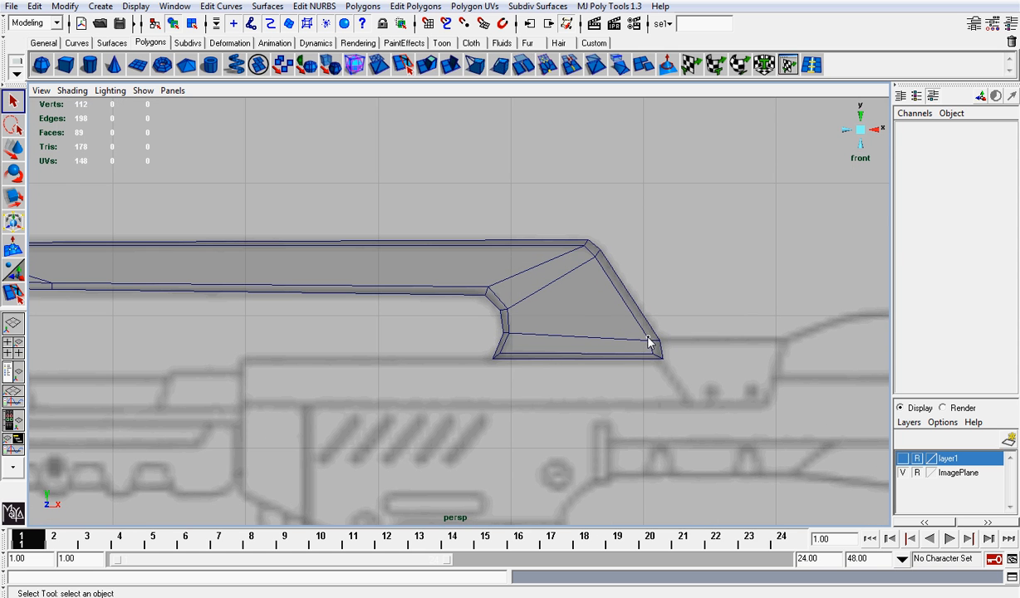
right_click_drag(649, 343, 662, 335)
left_click(650, 340)
key("w")
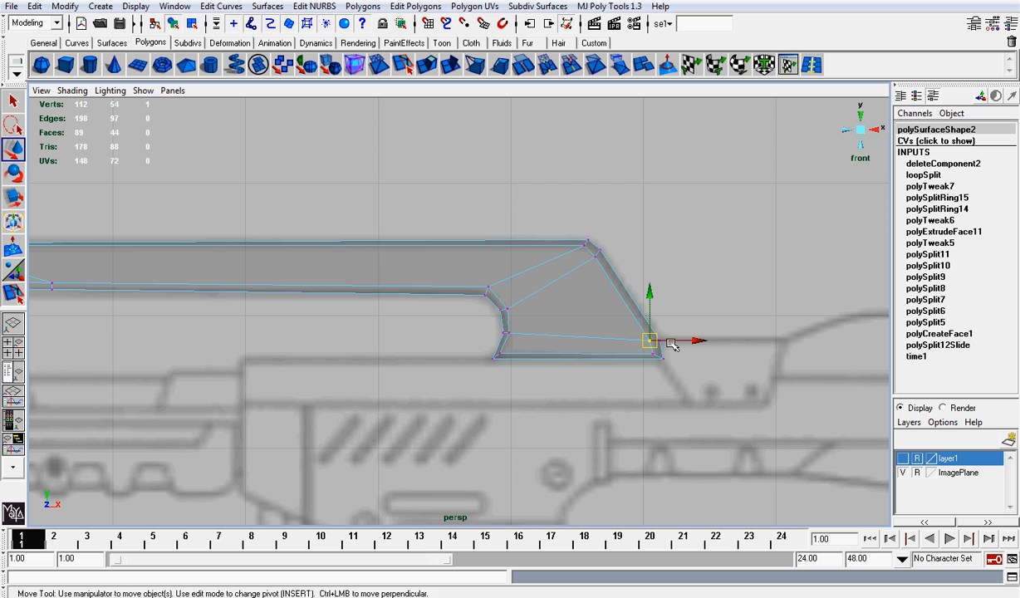
left_click_drag(671, 345, 677, 343)
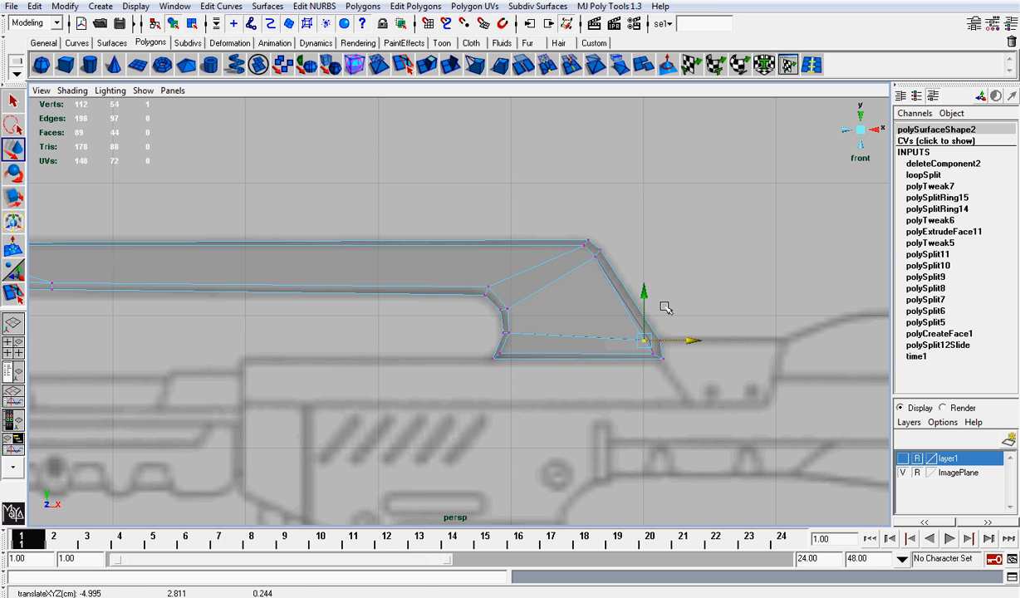
left_click(672, 342)
left_click(662, 341)
left_click_drag(705, 341, 704, 340)
left_click(701, 339)
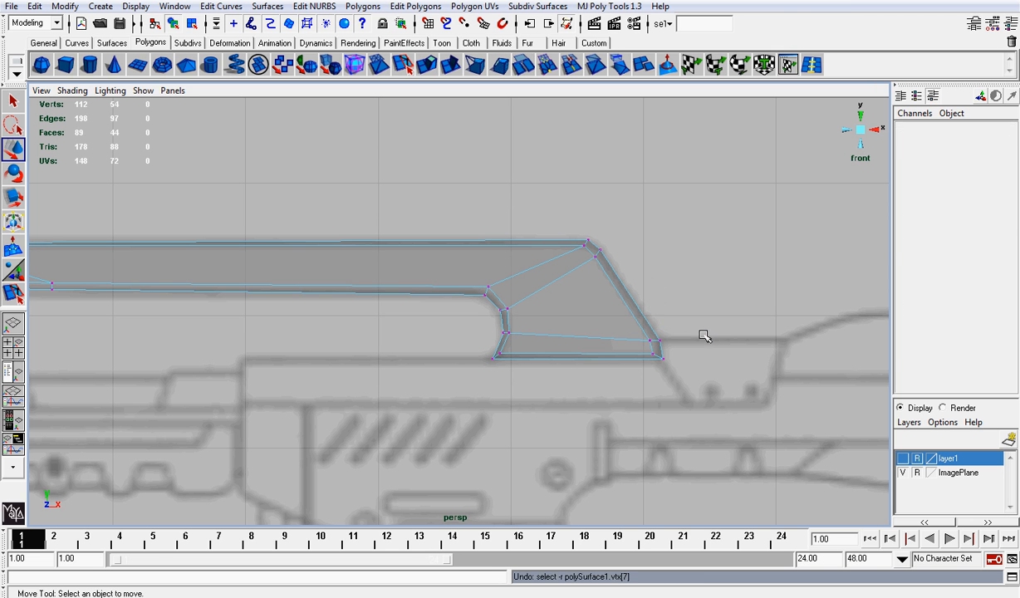
scroll(569, 382, "down", 5)
scroll(579, 342, "up", 4)
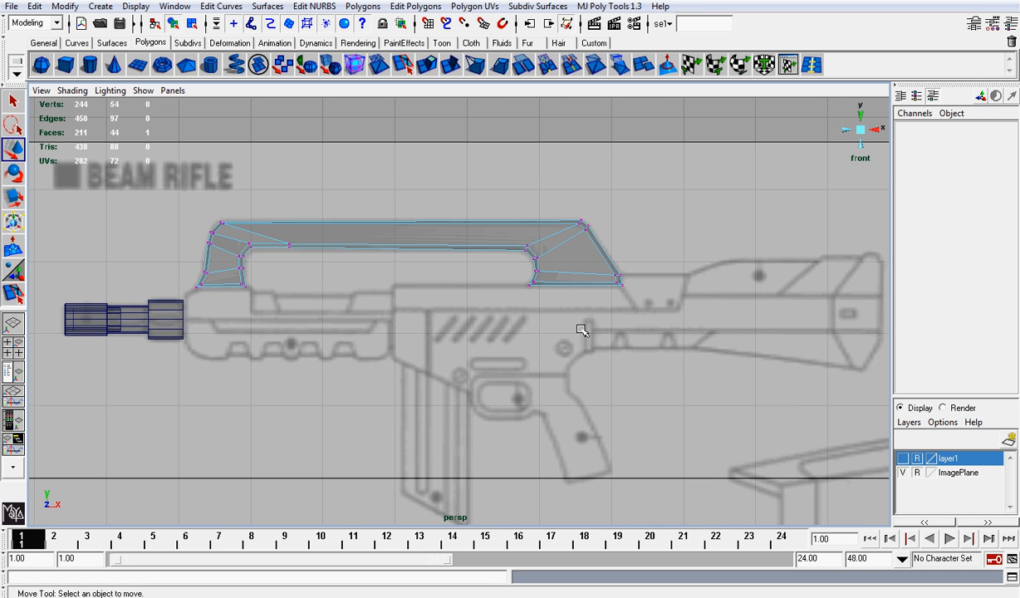
Start a Create Polygon outline of the rifle body at its front upper corner, tracing the front edge and lower slanted edge to the trigger guard
middle_click_drag(576, 296, 496, 278, "alt")
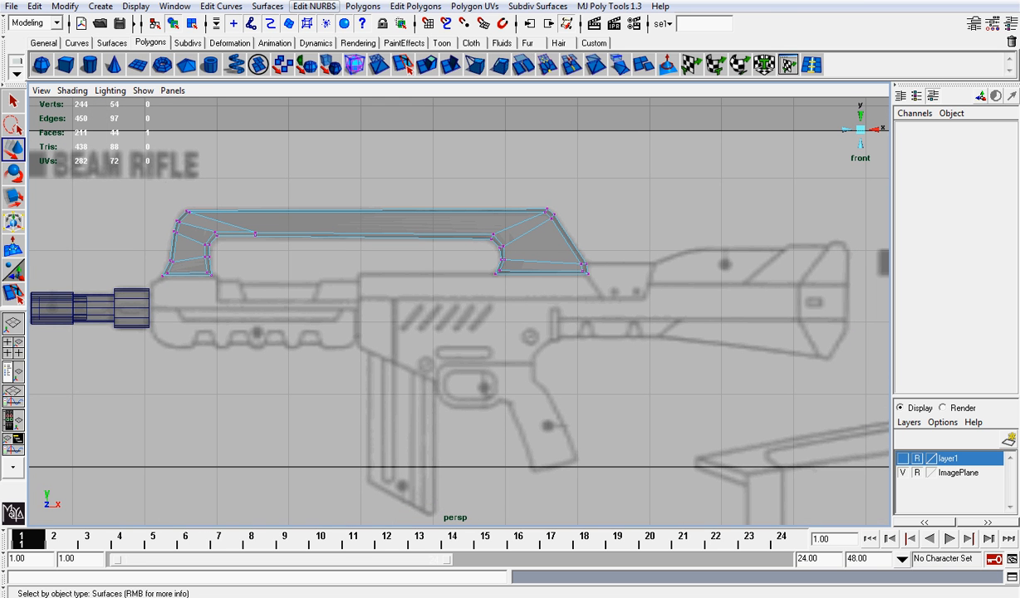
left_click(314, 6)
mouse_move(363, 5)
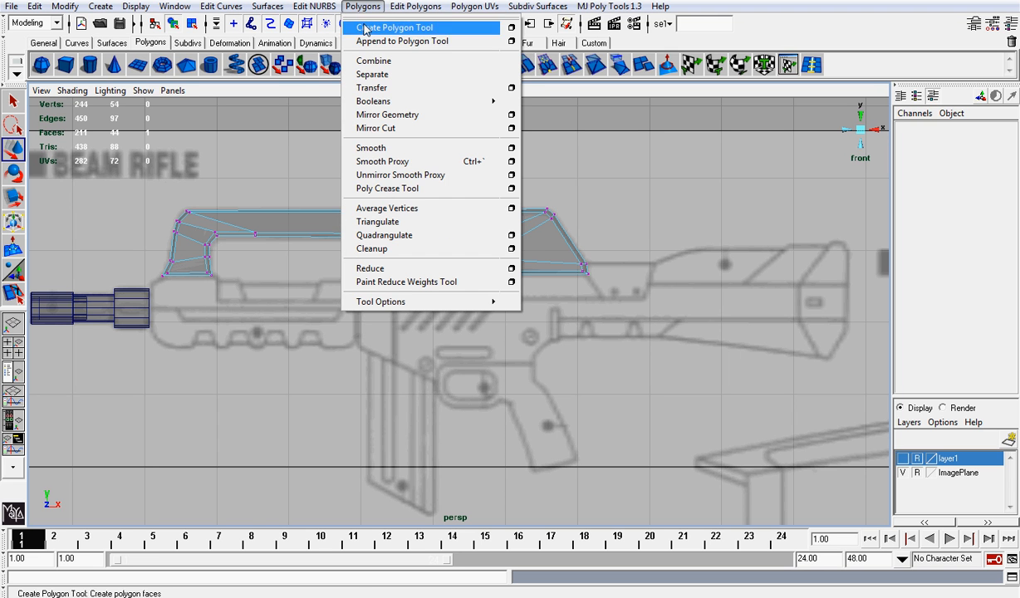
left_click(365, 28)
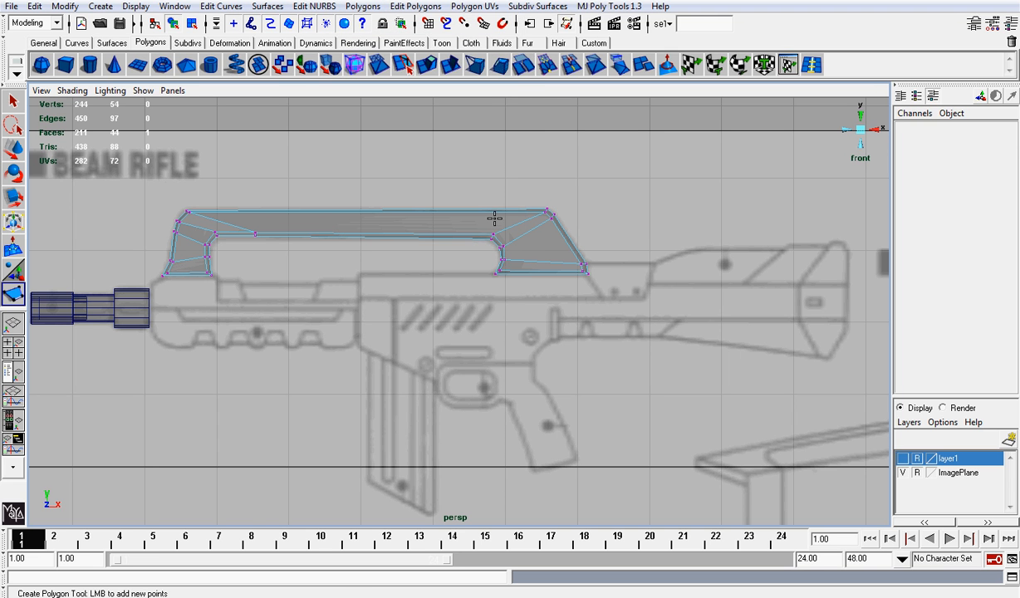
left_click(359, 274)
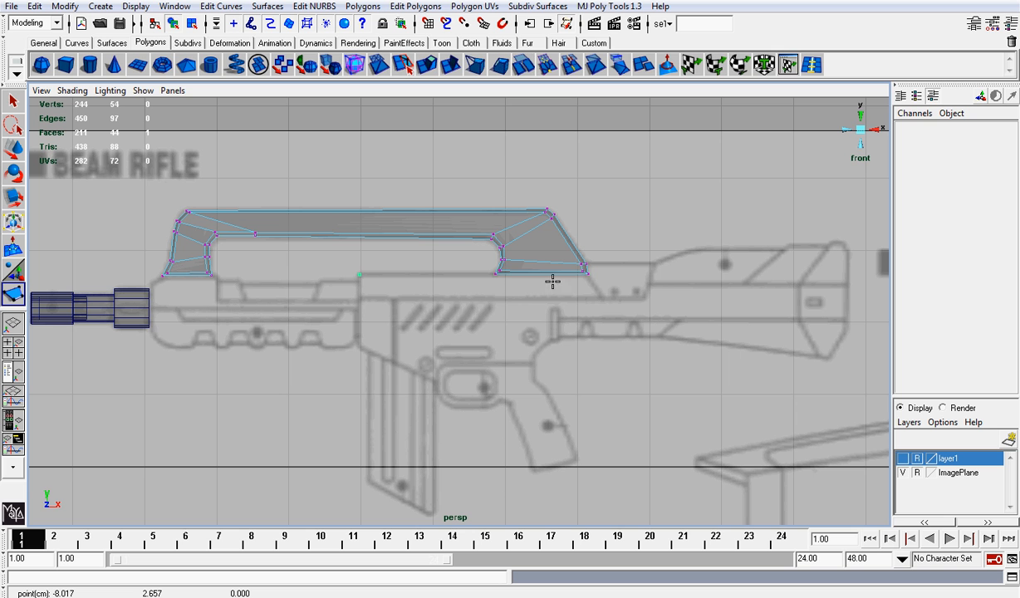
left_click(359, 347)
left_click(438, 382)
Continue the body outline around the trigger-guard corner, along the straight underside and up behind the grip to the stock
scroll(449, 386, "up", 4)
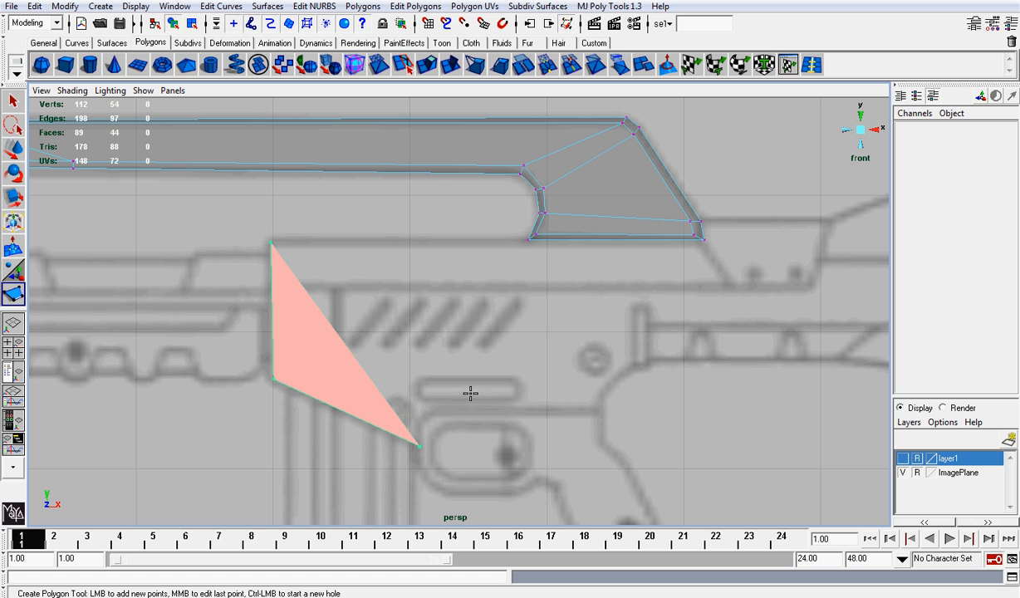
left_click(420, 428)
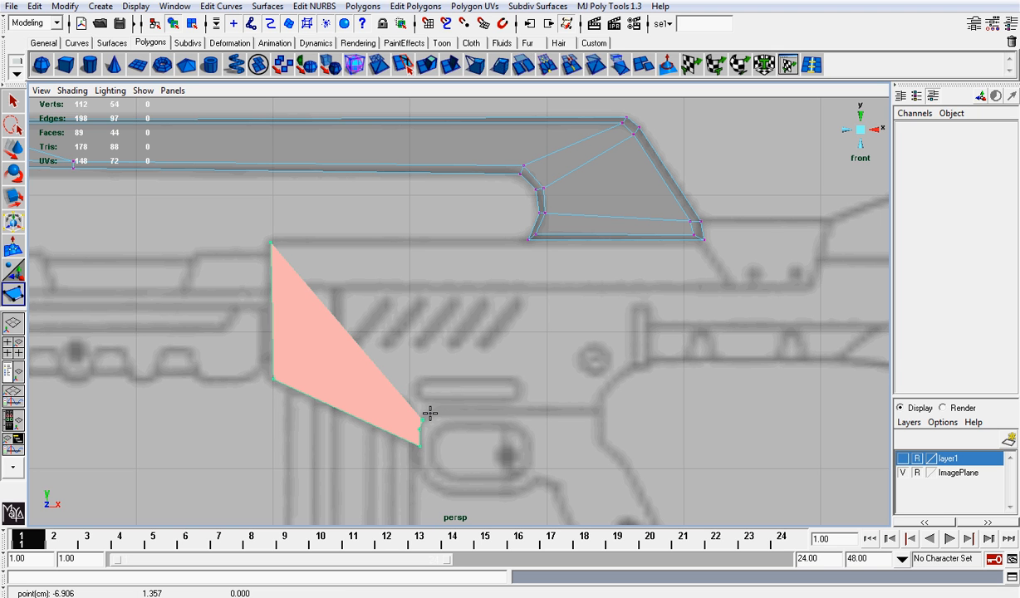
left_click(430, 412)
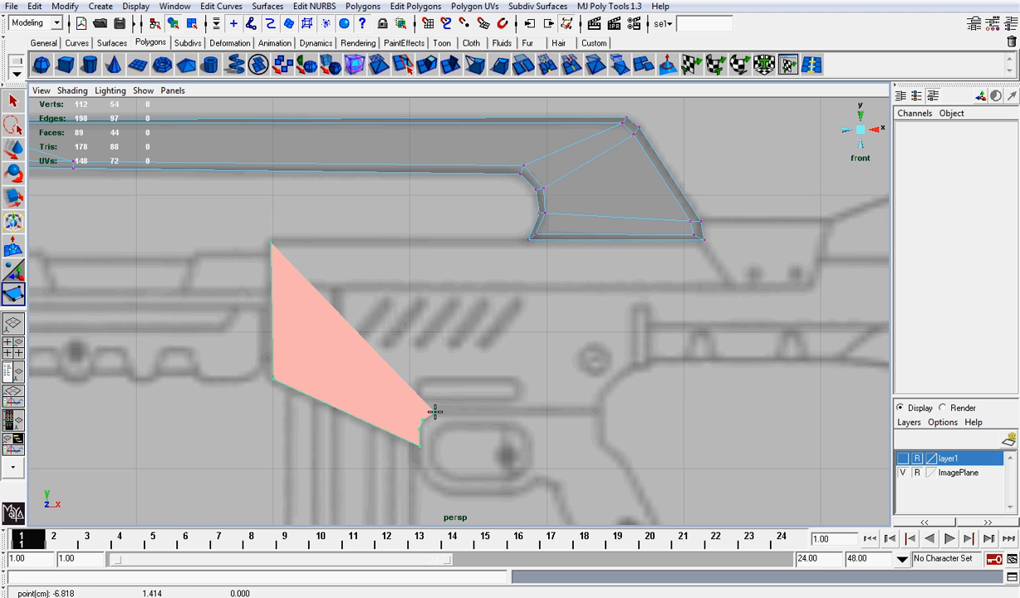
left_click_drag(588, 411, 598, 411)
left_click(600, 390)
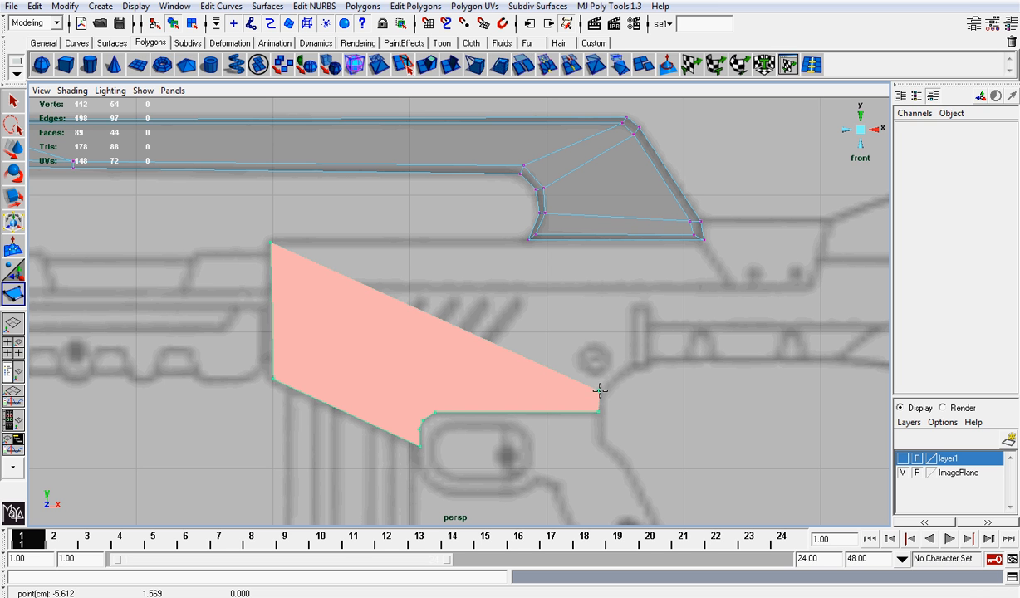
left_click(634, 364)
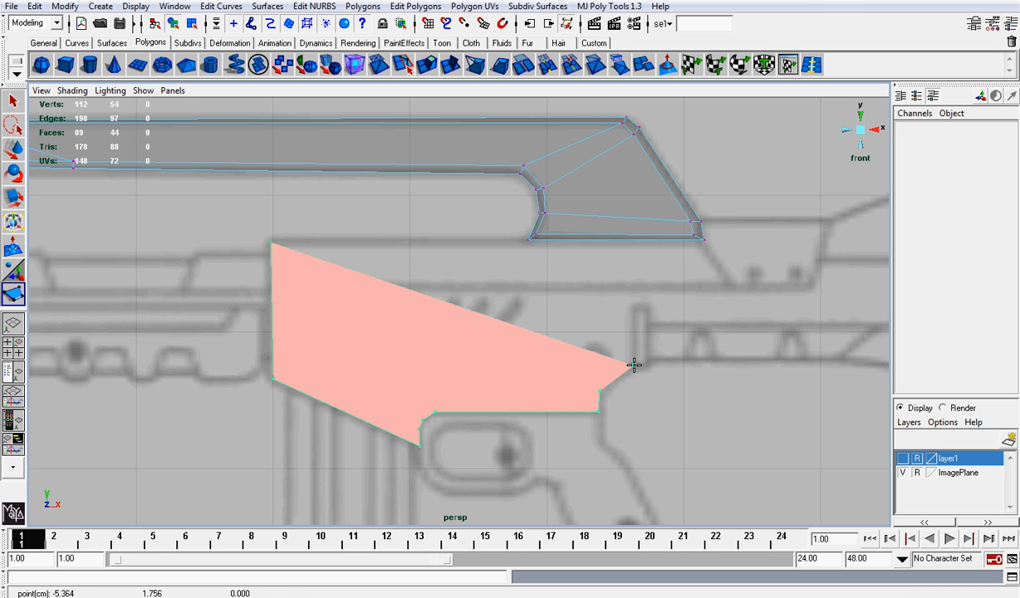
scroll(634, 363, "down", 5)
scroll(636, 363, "up", 1)
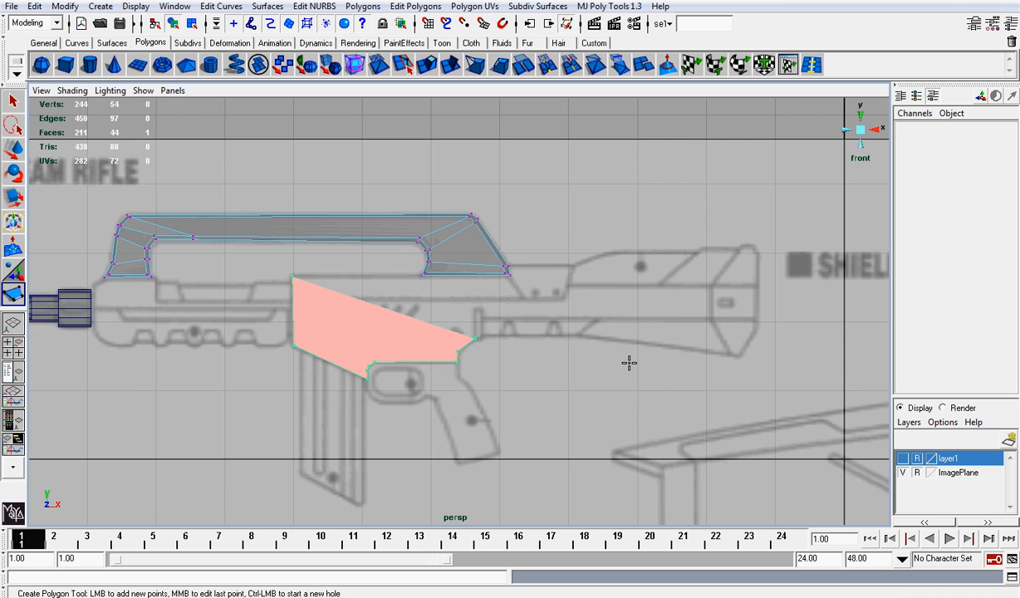
scroll(629, 363, "up", 1)
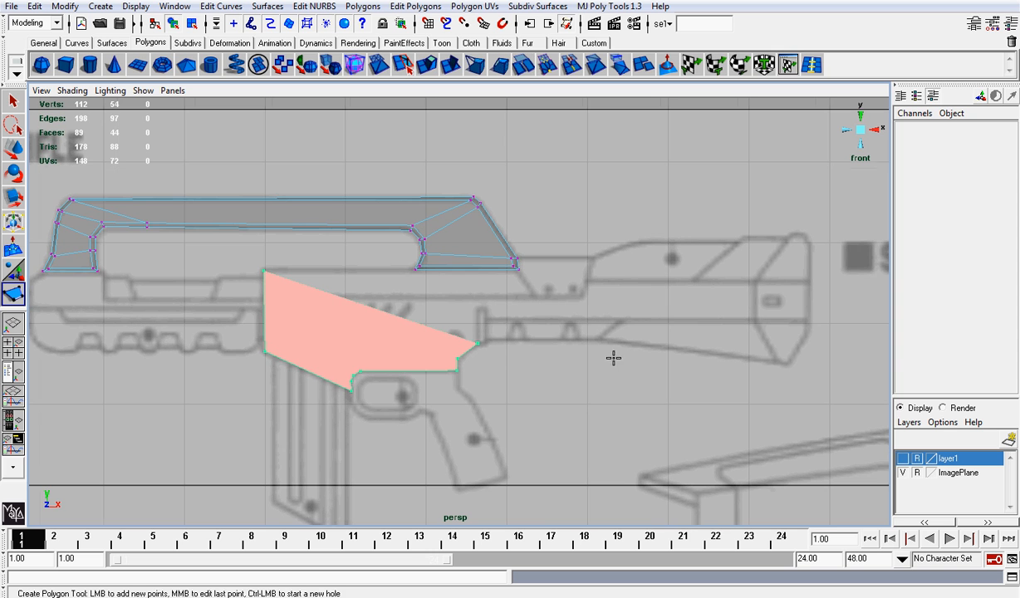
left_click(490, 339)
left_click(600, 338)
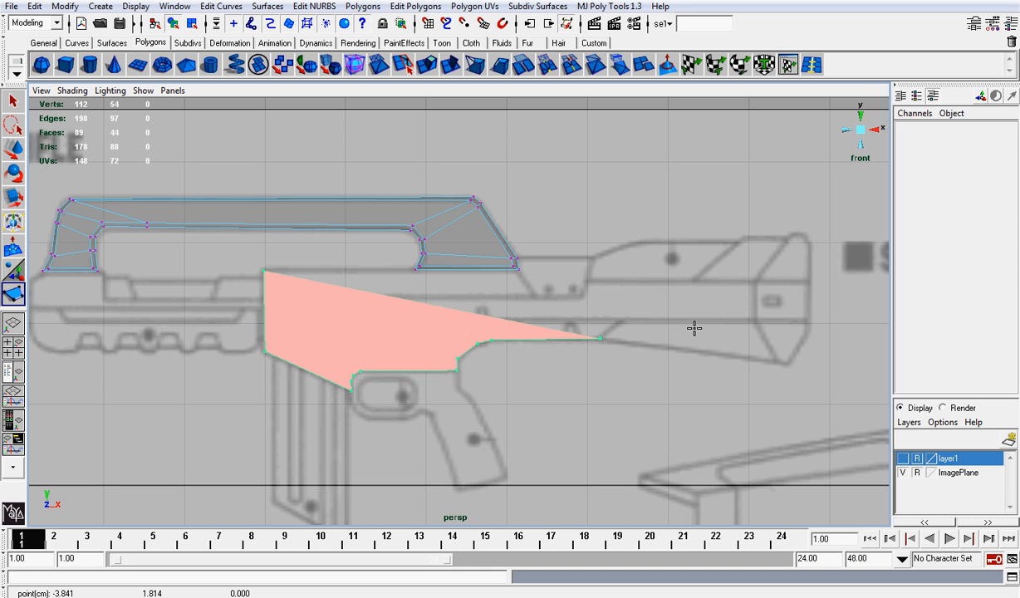
key("BackSpace")
key("BackSpace")
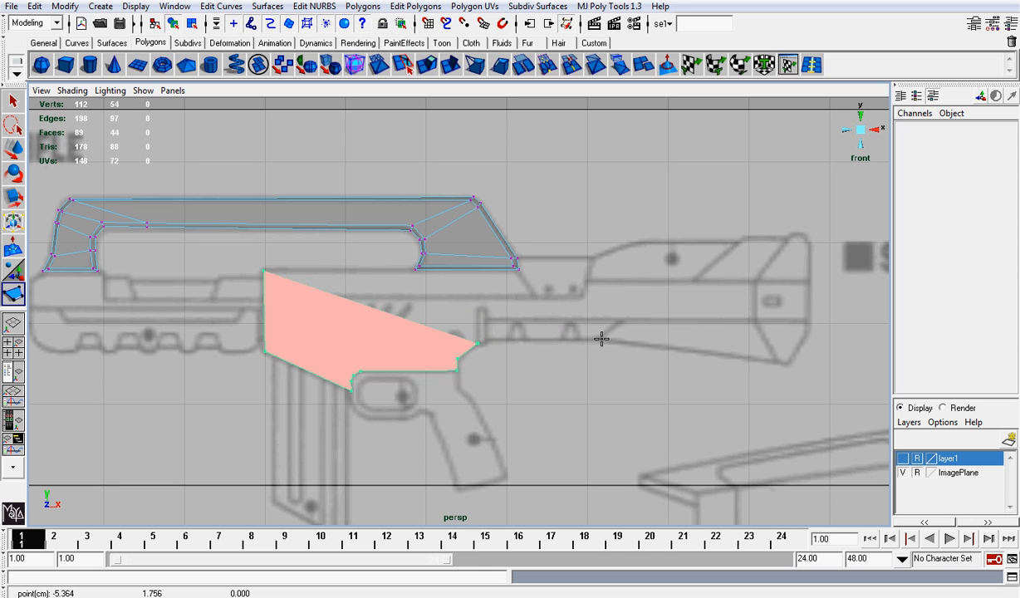
Trace the stock's underside, lower rear corner and vertical rear edge up to its upper rear corner
left_click(602, 338)
mouse_move(602, 338)
left_mouse_down()
mouse_move(548, 343)
mouse_move(598, 337)
left_mouse_up()
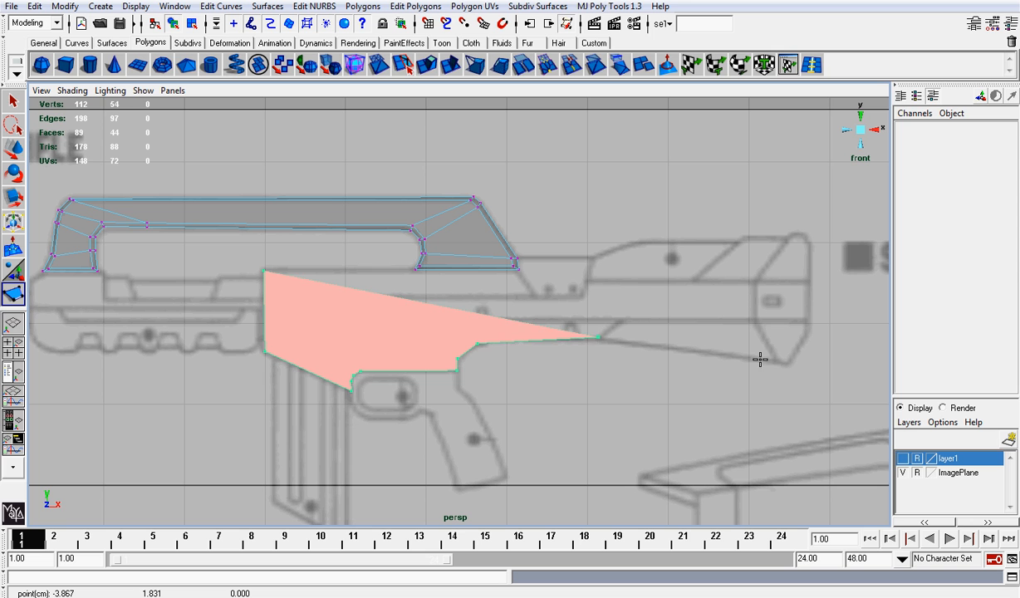
left_click(786, 363)
left_click(805, 333)
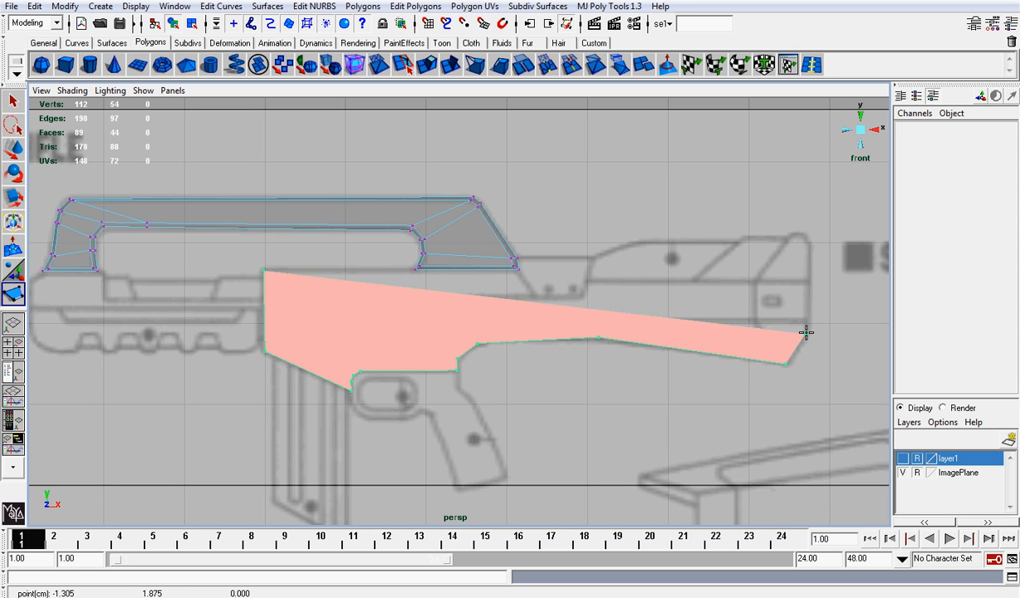
left_click(809, 235)
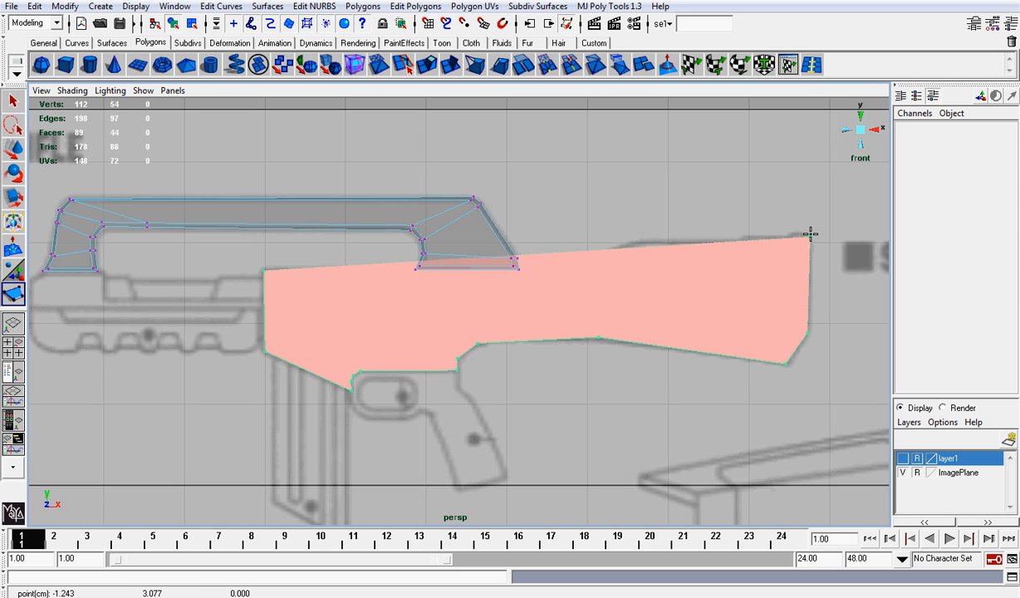
Trace the stock's upper edge and the step behind the carry handle, and complete the body polygon
left_click_drag(672, 237, 648, 238)
left_click_drag(570, 245, 589, 256)
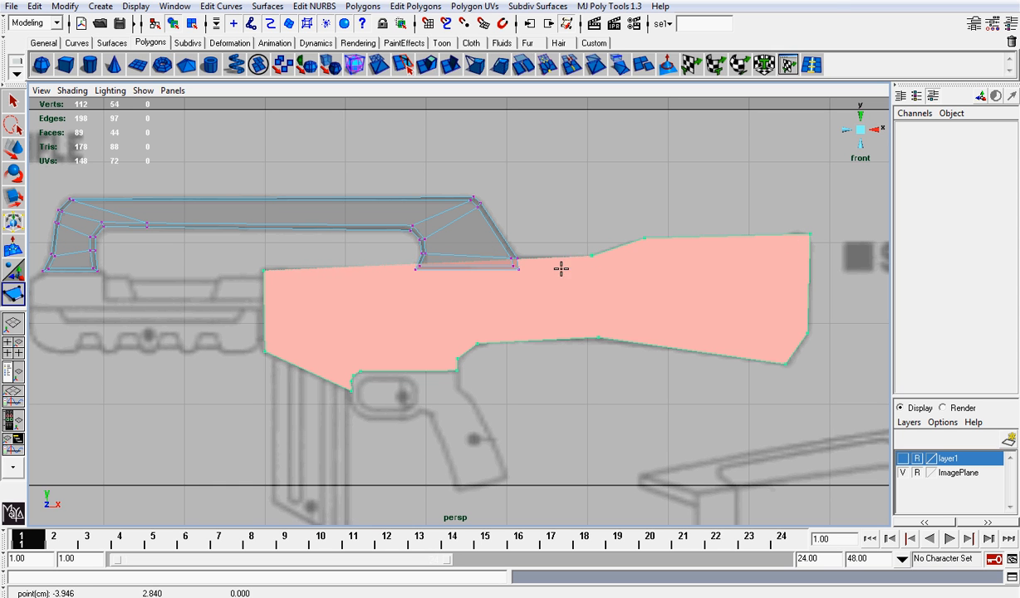
mouse_move(522, 254)
left_mouse_down()
mouse_move(522, 355)
mouse_move(519, 260)
mouse_move(532, 332)
mouse_move(512, 285)
mouse_move(455, 269)
mouse_move(514, 304)
mouse_move(509, 270)
mouse_move(535, 284)
mouse_move(527, 270)
left_mouse_up()
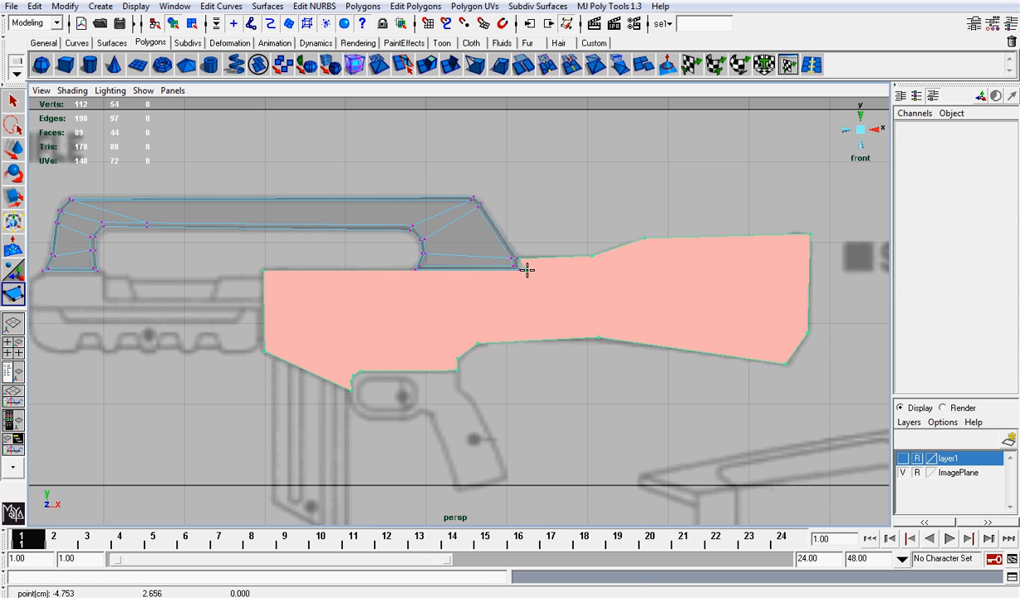
key("w")
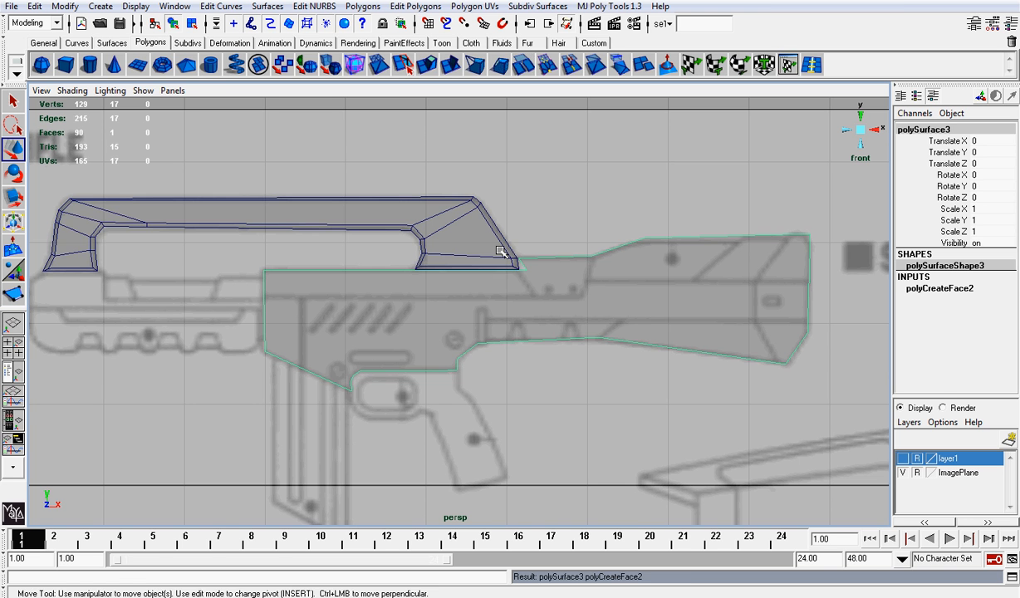
Select both carry handle halves, center their pivots, and move them up about 1.748 in Y, clear of the rifle body
scroll(497, 246, "up", 3)
left_click(494, 211)
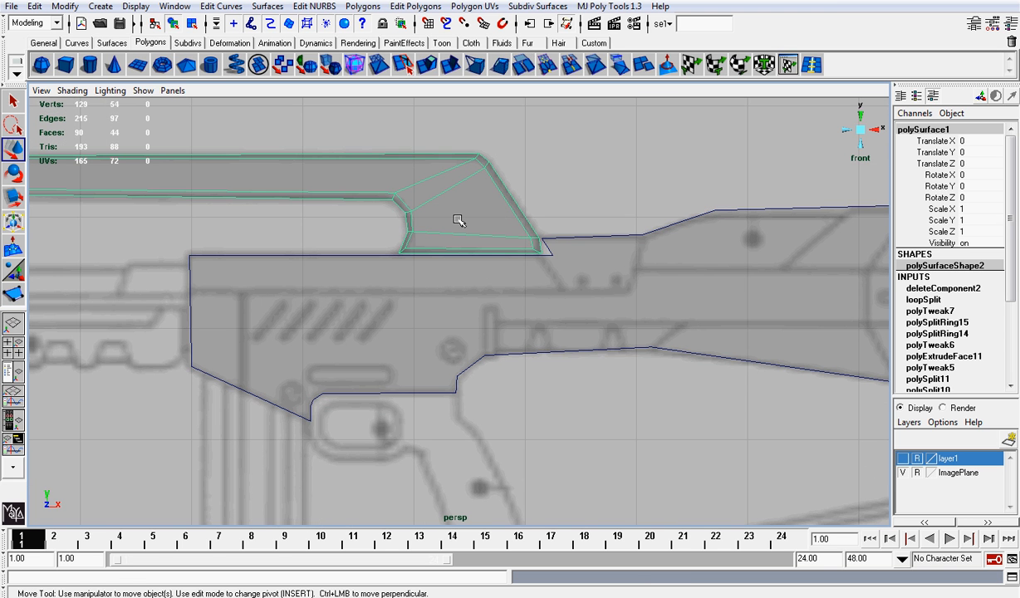
scroll(459, 220, "down", 5)
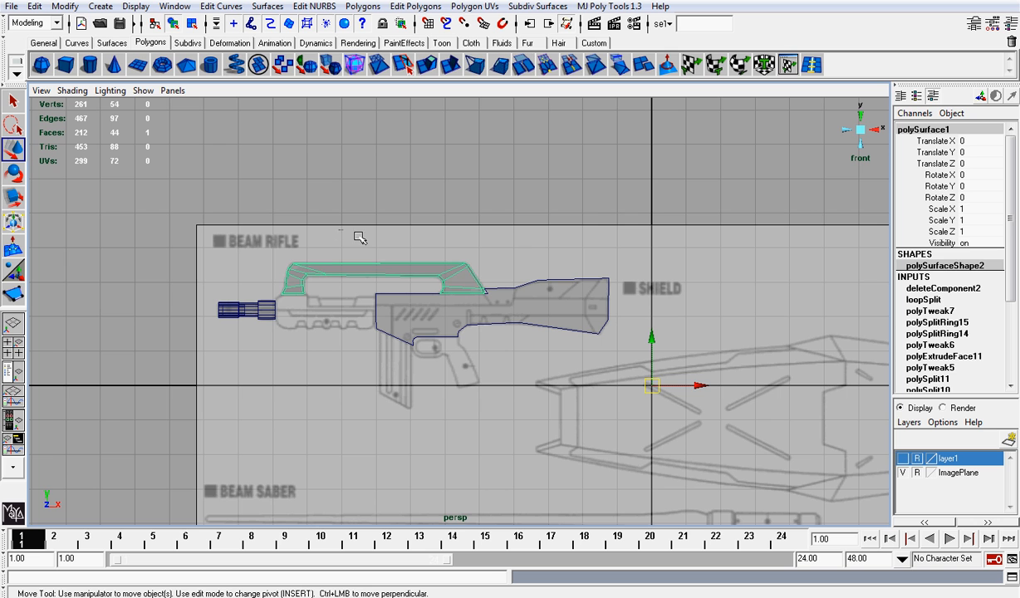
left_click_drag(339, 230, 387, 274)
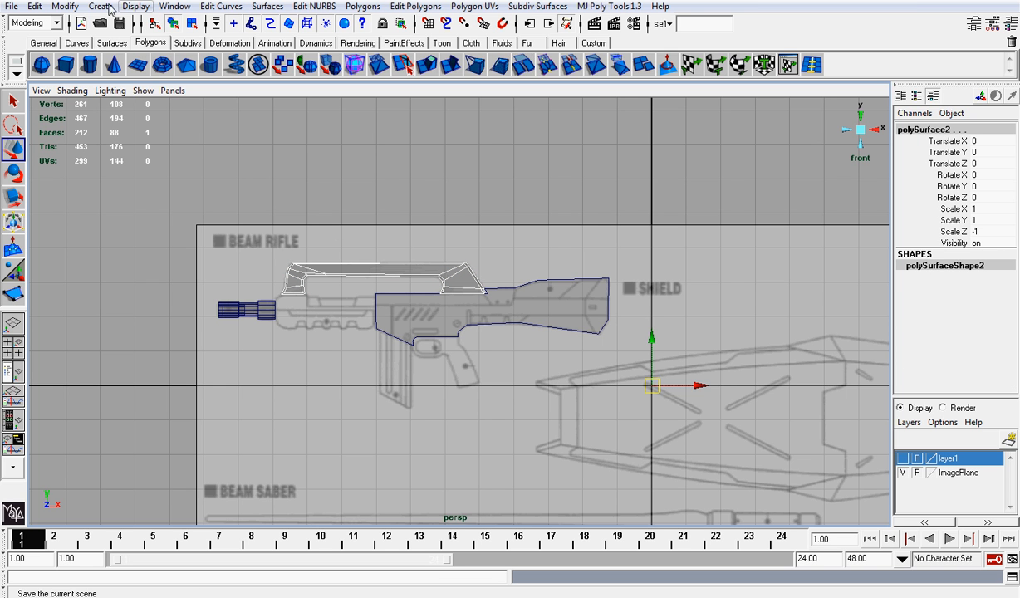
left_click(67, 7)
left_click(108, 119)
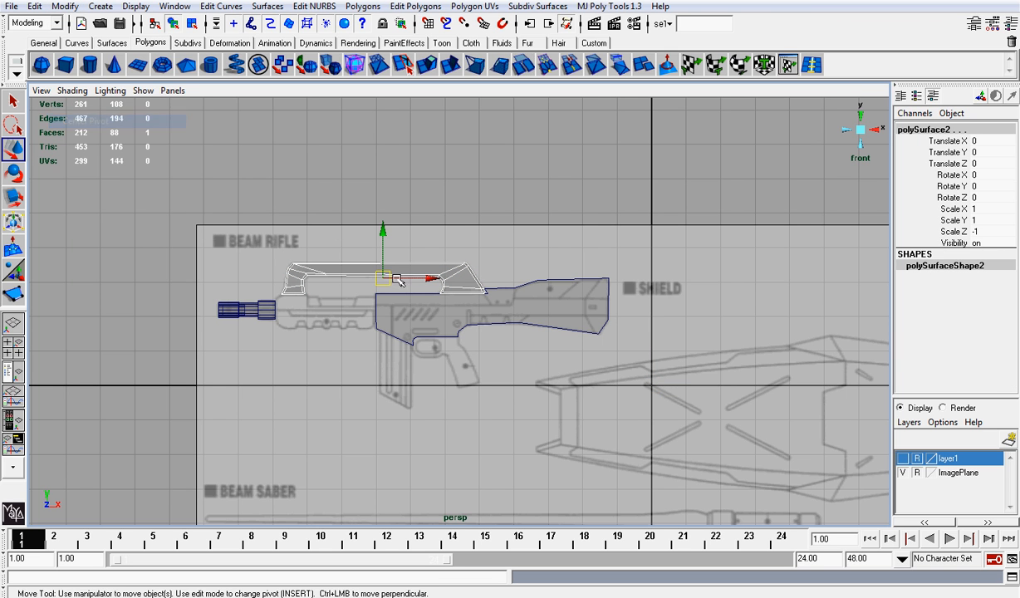
left_click_drag(387, 237, 424, 213)
scroll(508, 241, "up", 4)
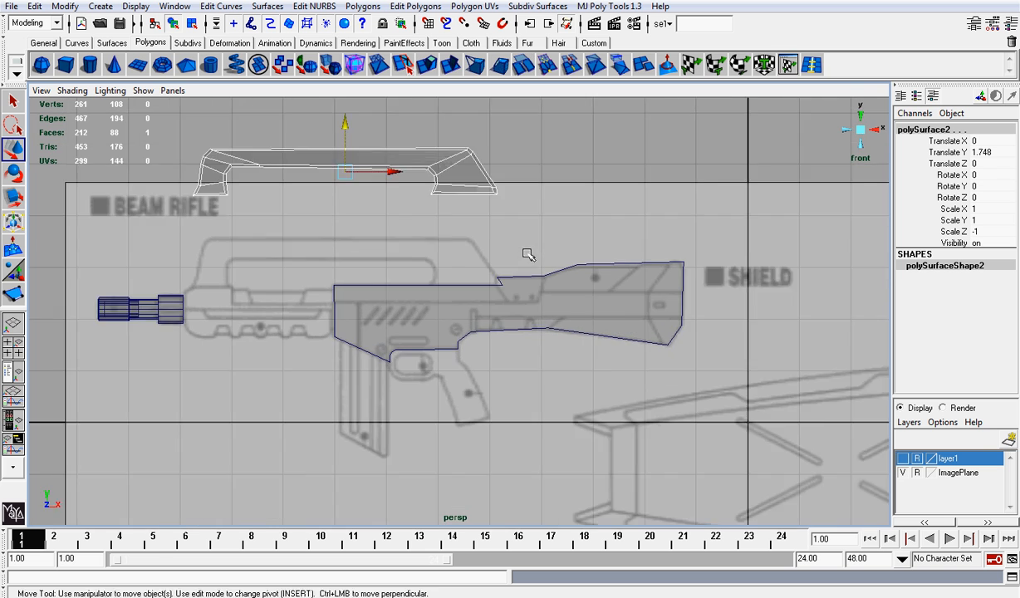
Move the body's two vertices at the step behind the carry handle forward to form a nearly vertical edge matching the reference
left_click(536, 274)
scroll(592, 342, "up", 5)
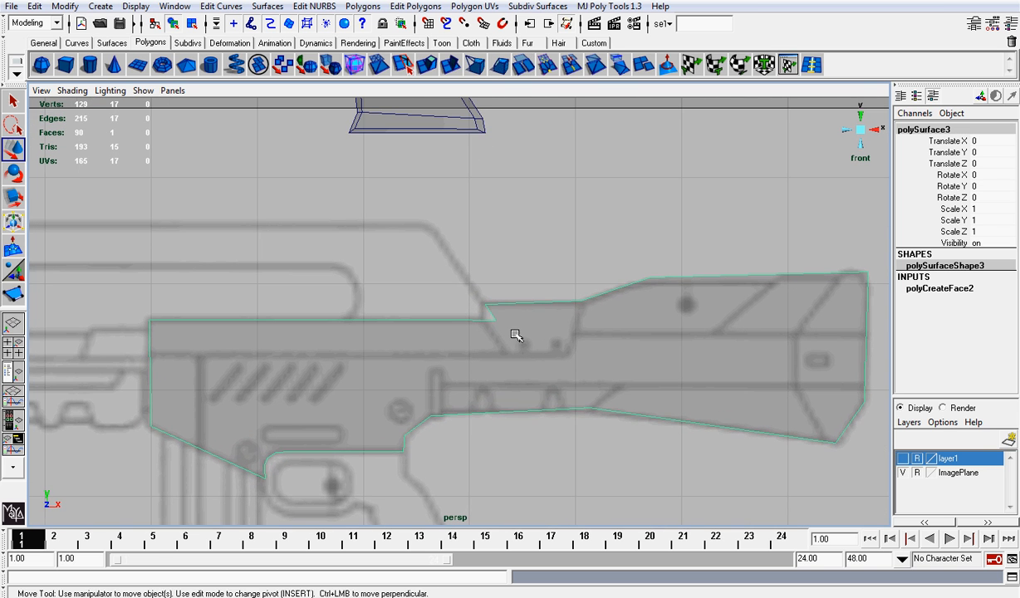
right_click_drag(512, 327, 492, 324)
scroll(498, 316, "up", 3)
left_click(503, 323)
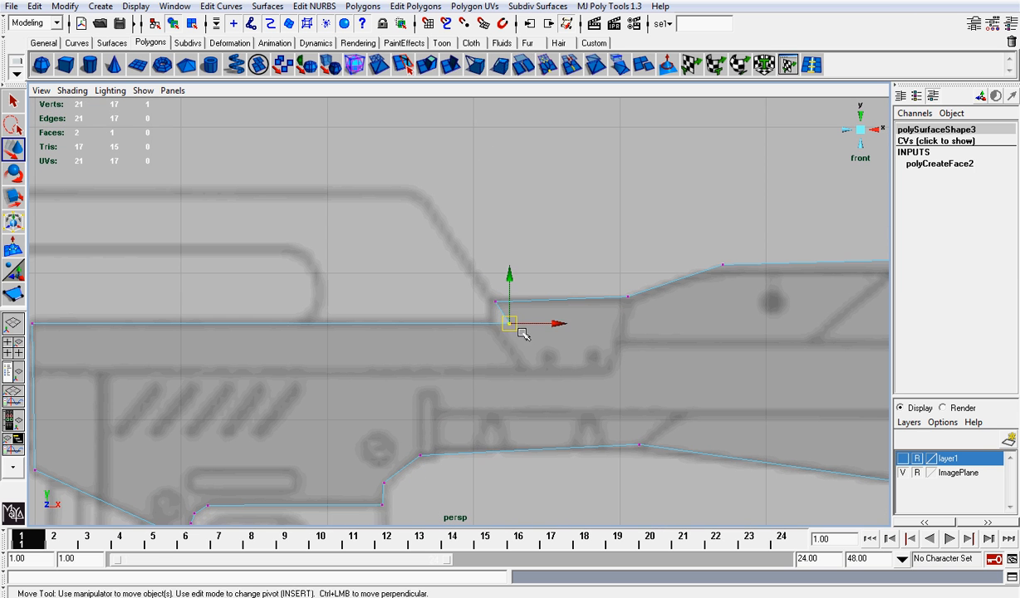
left_click_drag(505, 325, 492, 306)
left_click(496, 303)
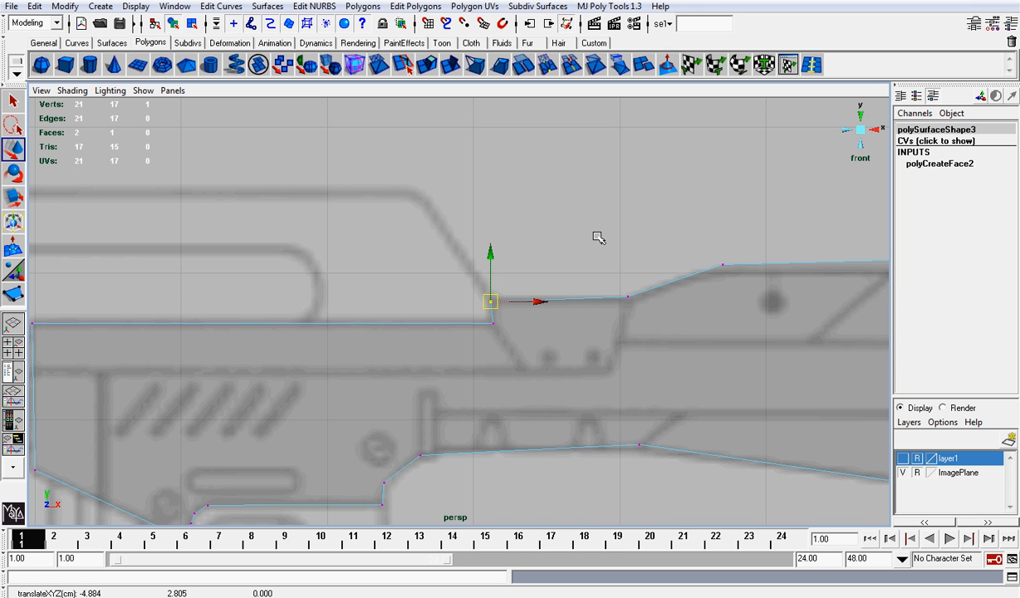
Leave vertex editing on the rifle body and start the Split Polygon tool for its front section
key("F8")
left_click(379, 65)
middle_click_drag(347, 323, 567, 209, "alt")
middle_click_drag(391, 292, 377, 291, "alt")
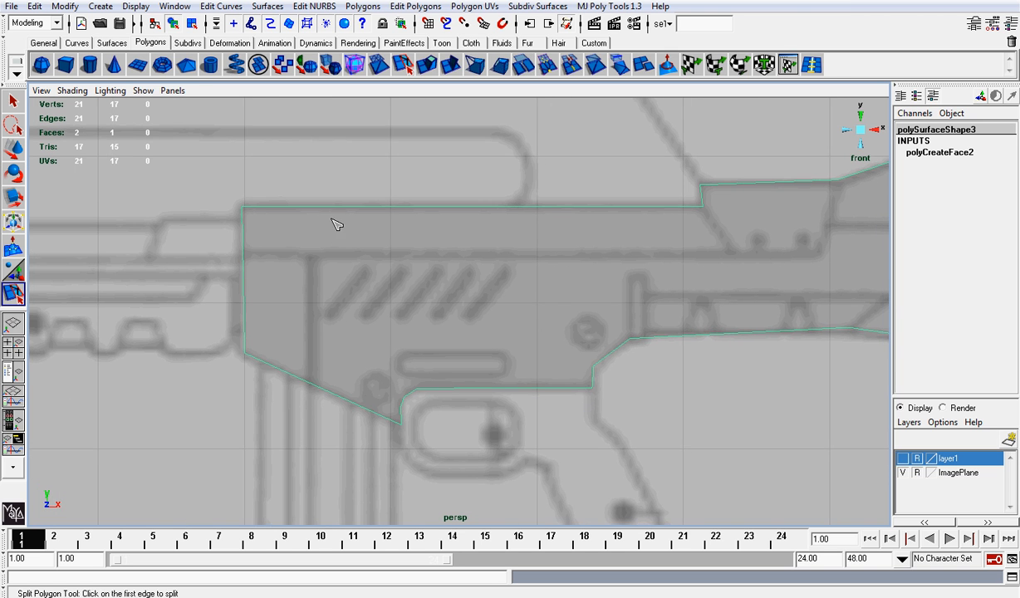
left_click_drag(370, 207, 382, 206)
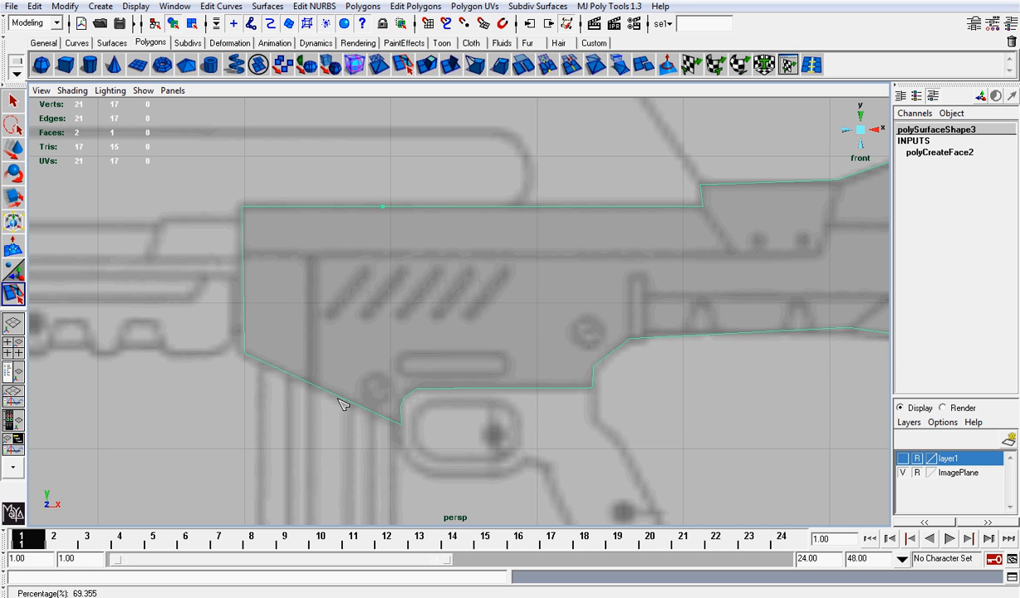
mouse_move(378, 411)
left_mouse_down()
mouse_move(410, 421)
mouse_move(387, 418)
left_mouse_up()
key("Return")
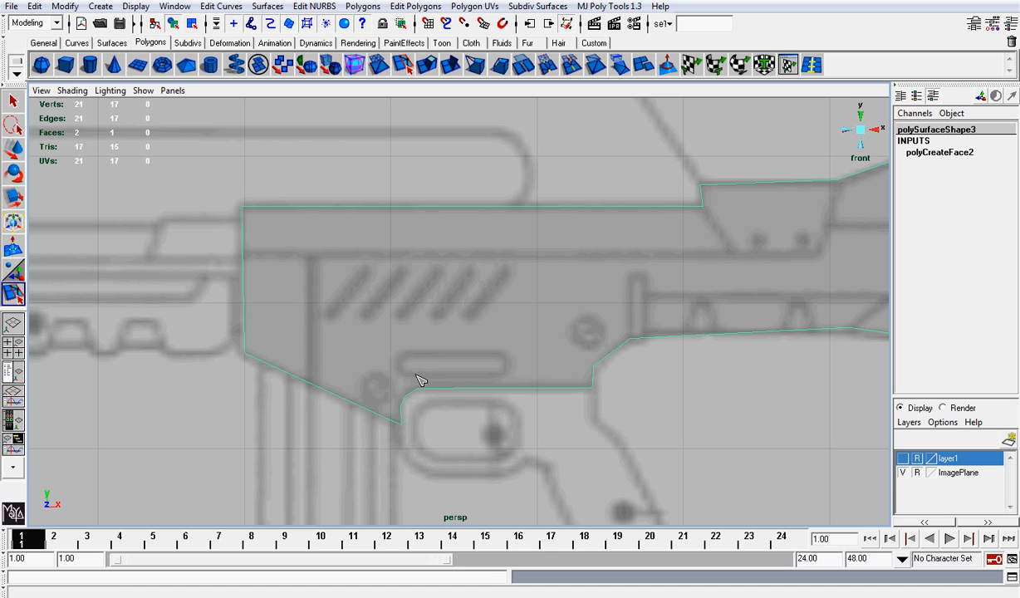
Split the body face with two near-vertical edges from the two trigger-guard corner vertices up to the body's upper edge
left_click_drag(432, 391, 415, 388)
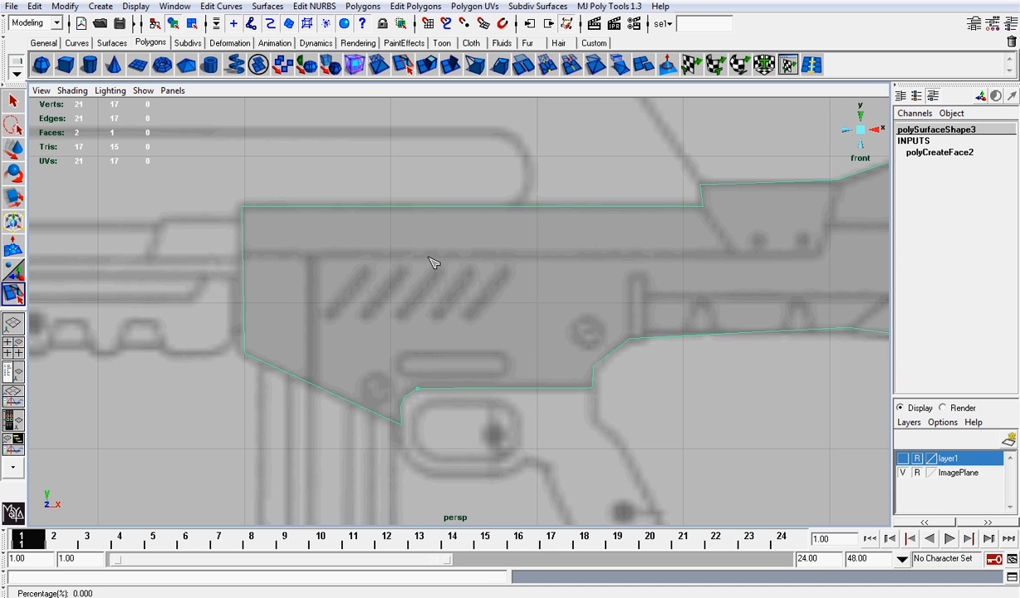
left_click(417, 211)
key("Return")
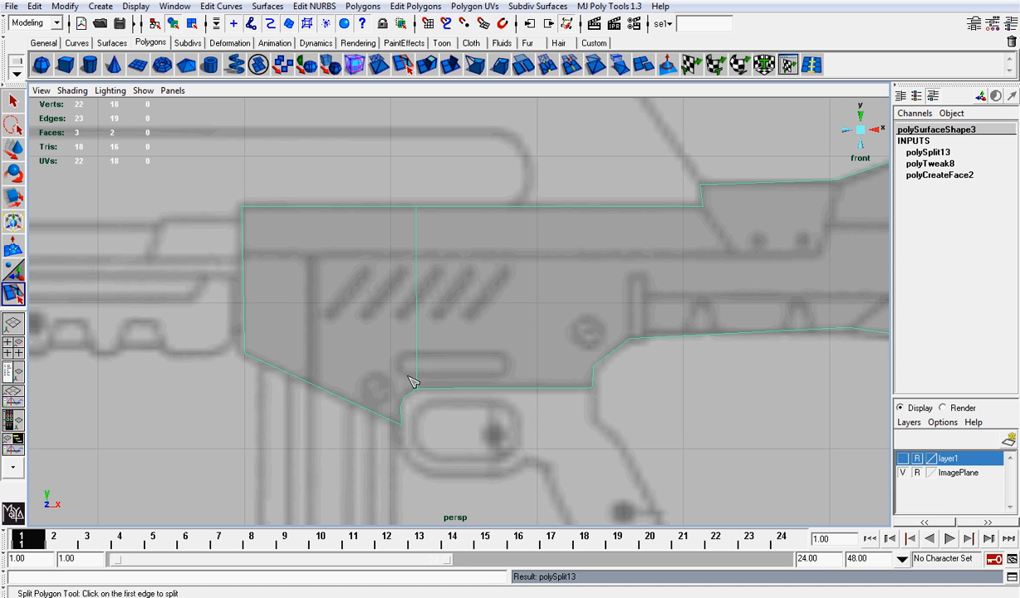
left_click_drag(412, 387, 396, 402)
left_click_drag(397, 216, 405, 211)
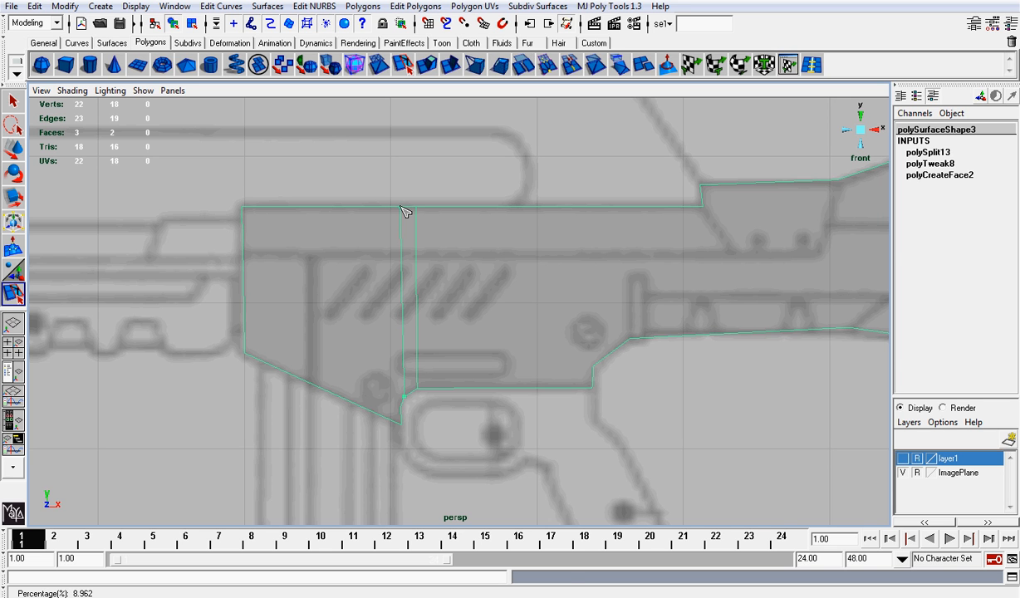
key("Return")
Split the body's front section just above its sloping lower edge, from the edge in front of the trigger guard to the front edge
left_click_drag(404, 409, 363, 386)
left_click_drag(249, 331, 249, 344)
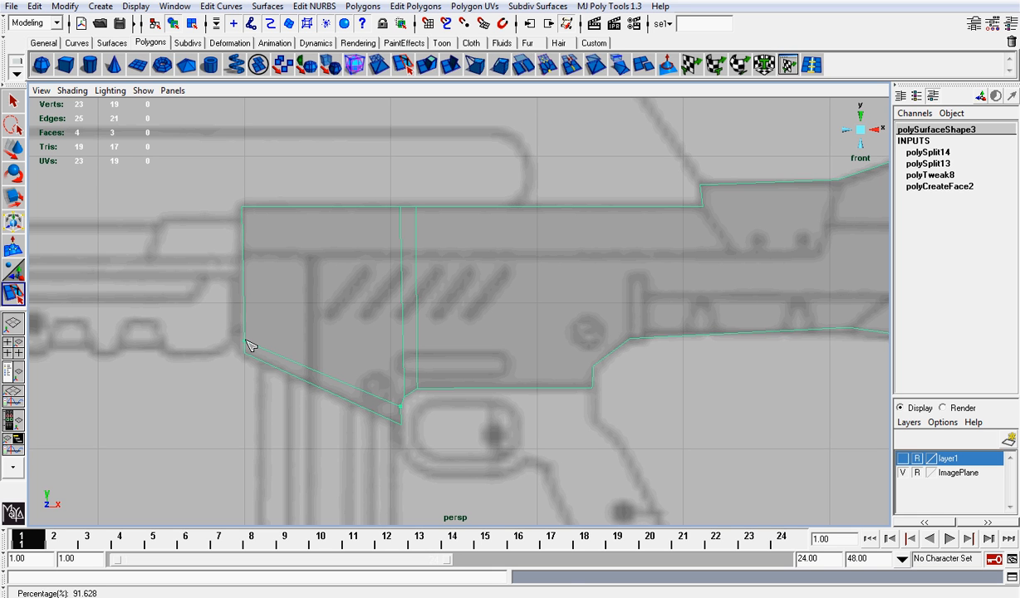
key("Return")
Split the front face diagonally from the vertex in front of the trigger guard to the body's upper front corner
left_click_drag(382, 400, 407, 415)
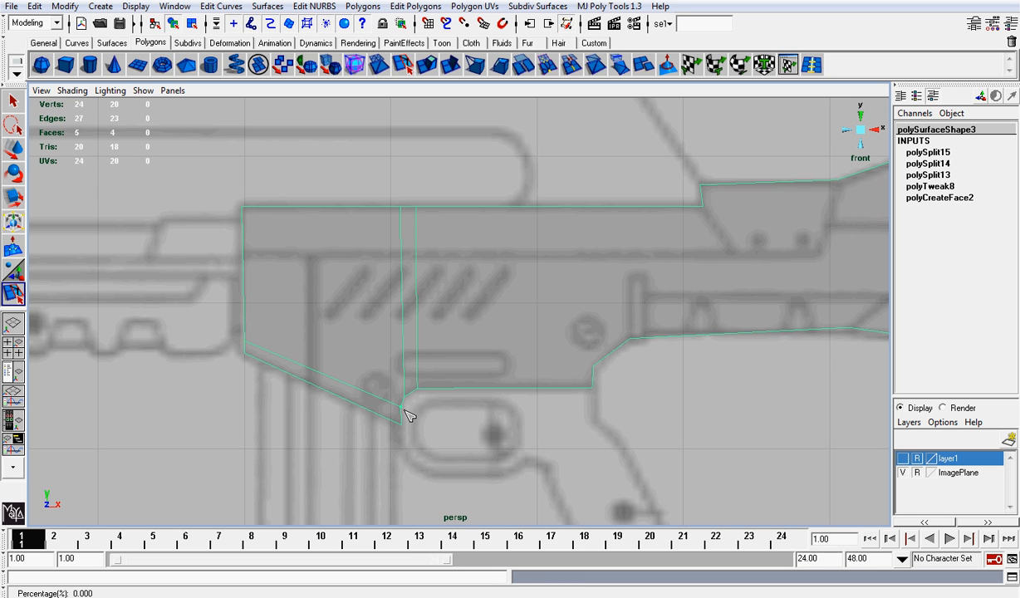
left_click_drag(350, 215, 212, 218)
key("w")
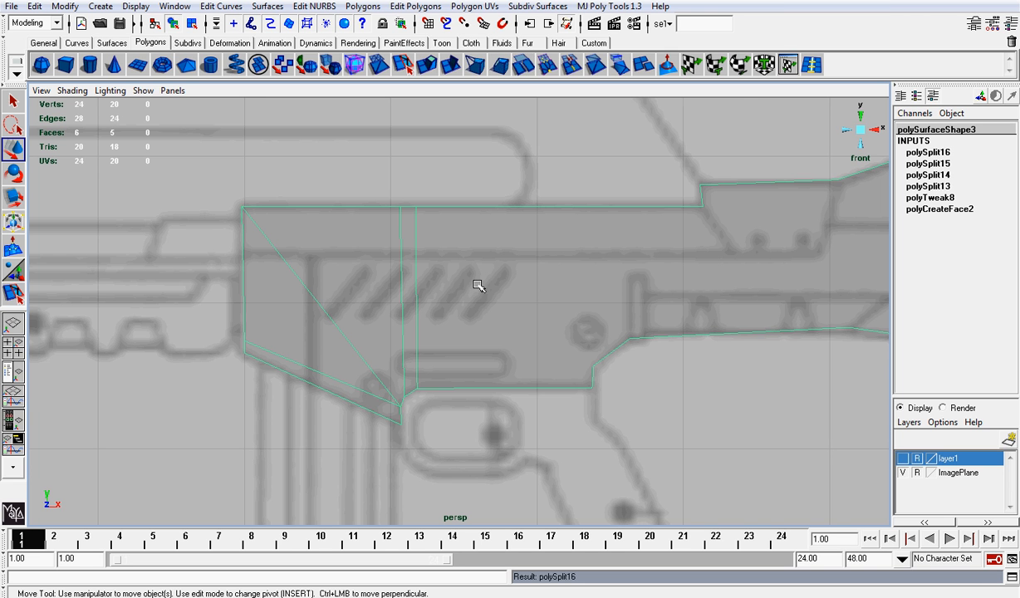
Split the body with two near-vertical edges from the two stepped corner vertices above the grip up to the body's upper edge
scroll(608, 305, "down", 5)
middle_click_drag(608, 305, 531, 314, "alt")
key("g")
scroll(588, 299, "up", 1)
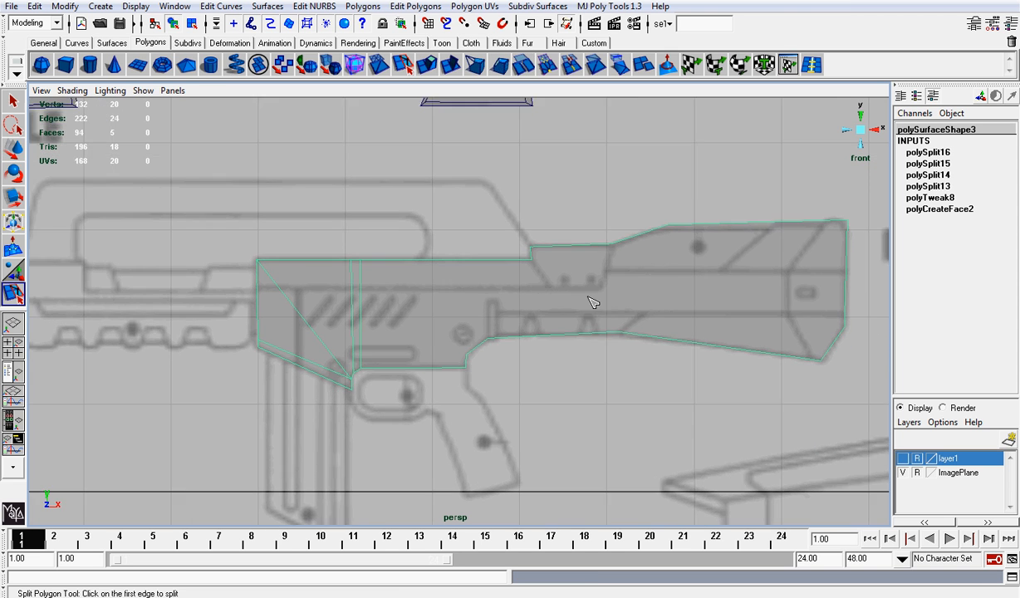
scroll(590, 299, "up", 3)
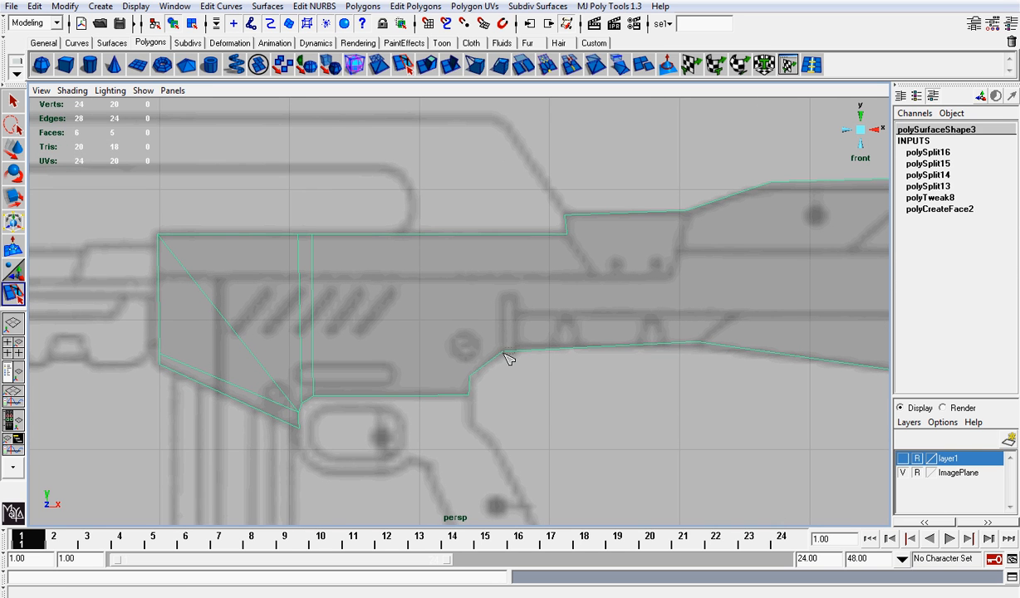
left_click(469, 379)
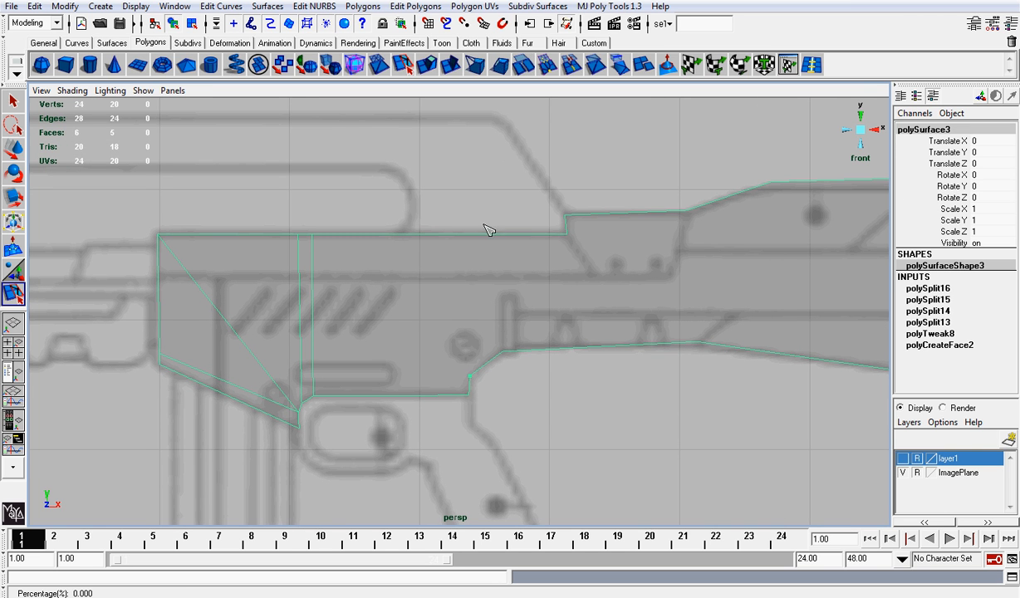
left_click_drag(454, 239, 469, 241)
key("Return")
left_click_drag(490, 359, 525, 342)
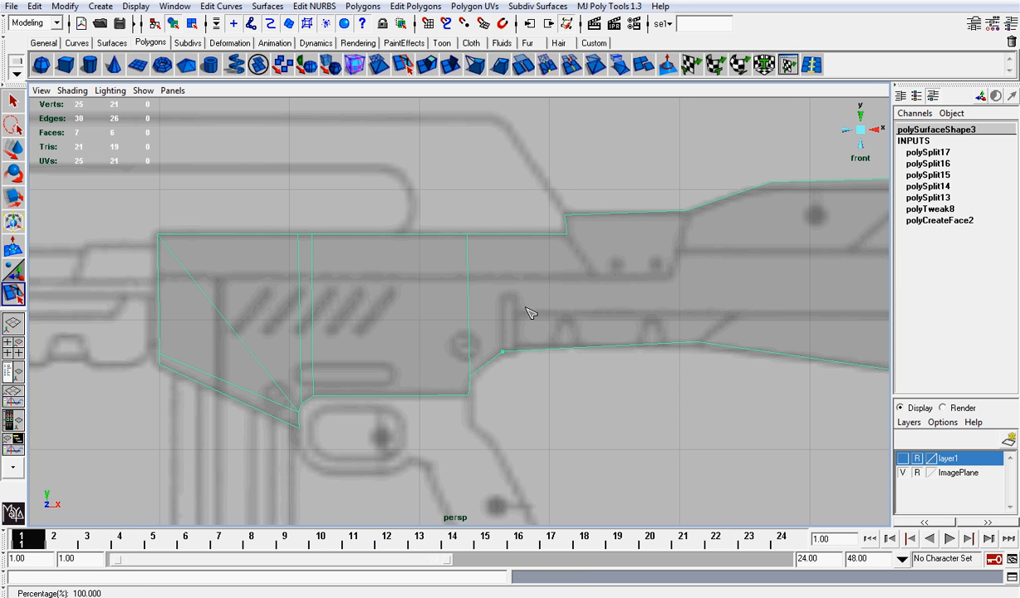
left_click_drag(513, 242, 509, 241)
key("Return")
Split the body with two slanted edges from the raised bracket's front step and rear top corner down to the lower edge
left_click(566, 234)
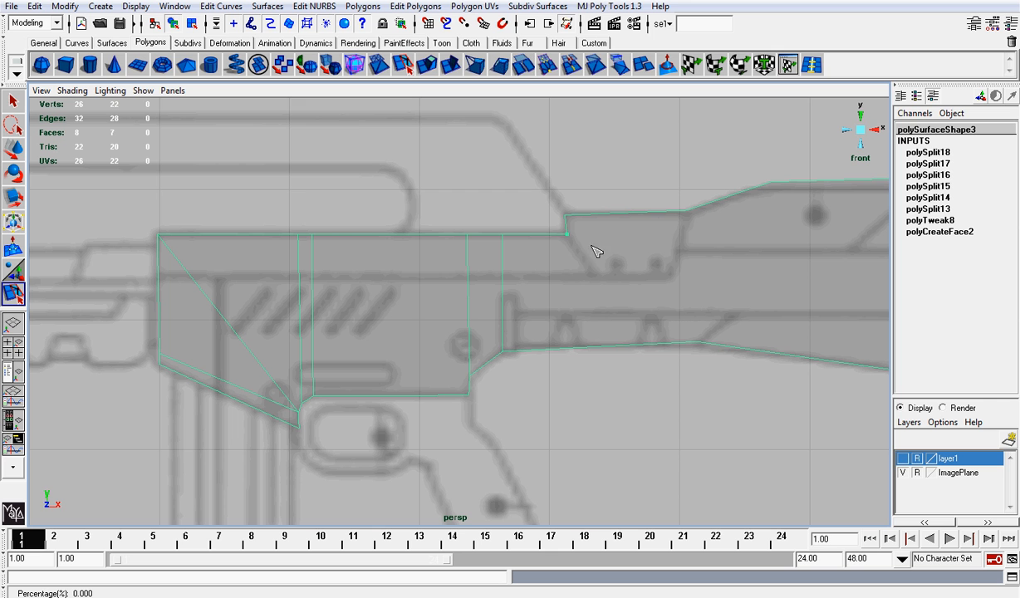
left_click_drag(592, 342, 624, 331)
key("Return")
left_click_drag(665, 220, 693, 291)
left_click_drag(665, 345, 669, 346)
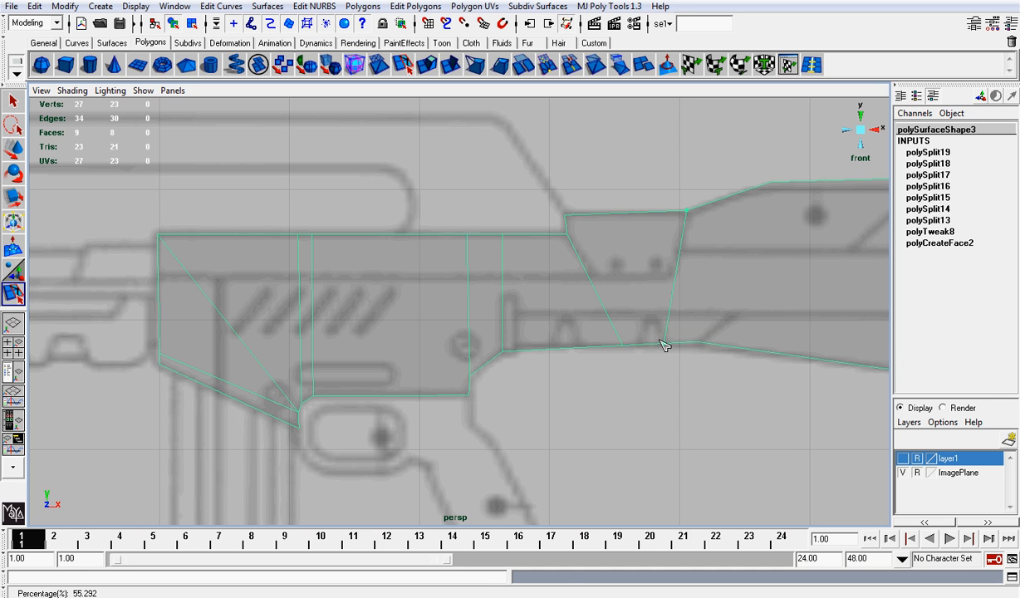
key("Return")
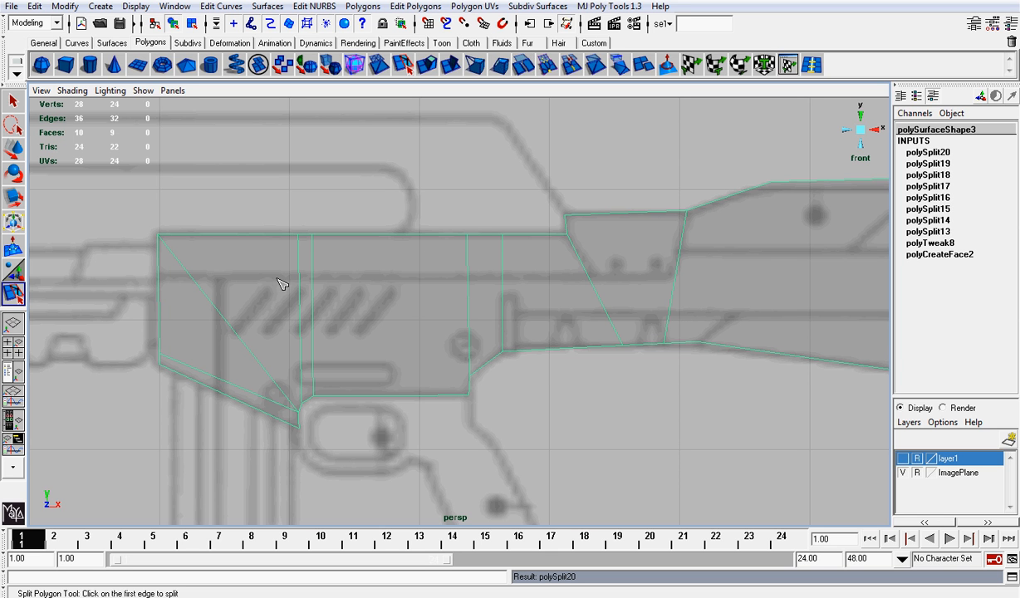
key("w")
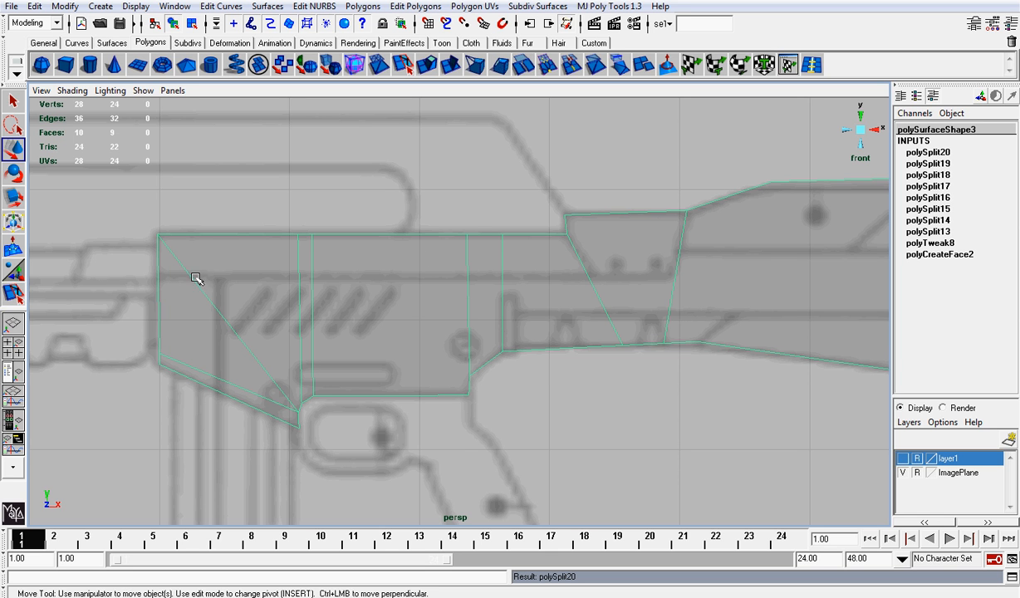
Delete the diagonal edge crossing the body's front section
right_click_drag(216, 297, 206, 285)
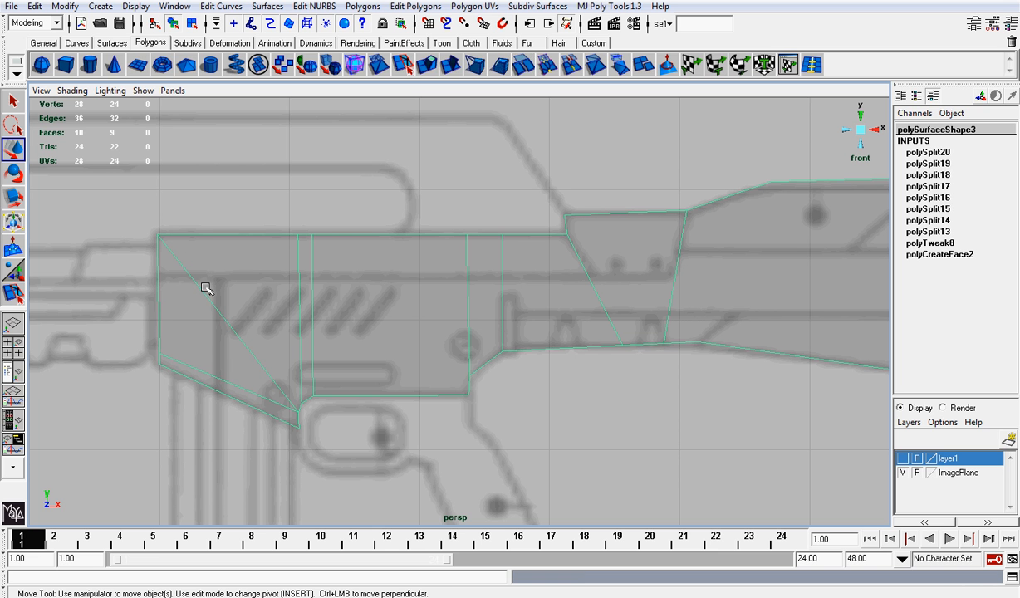
left_click(206, 289)
left_click(415, 6)
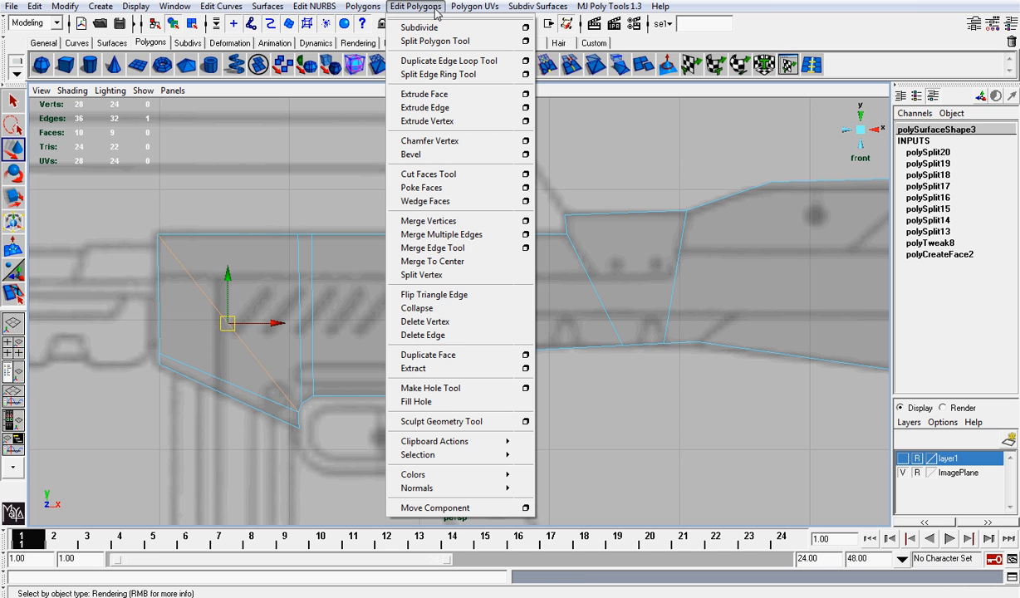
left_click(465, 336)
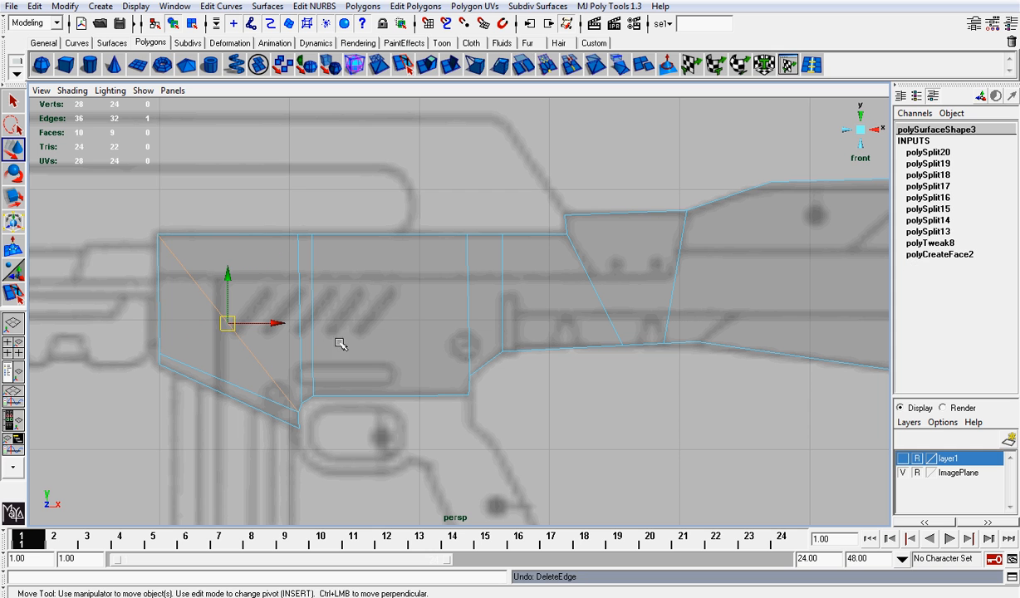
left_click(245, 294)
Split the front section with a second sloping edge above the first, from the front edge to the trigger guard's front corner vertex
left_click(403, 66)
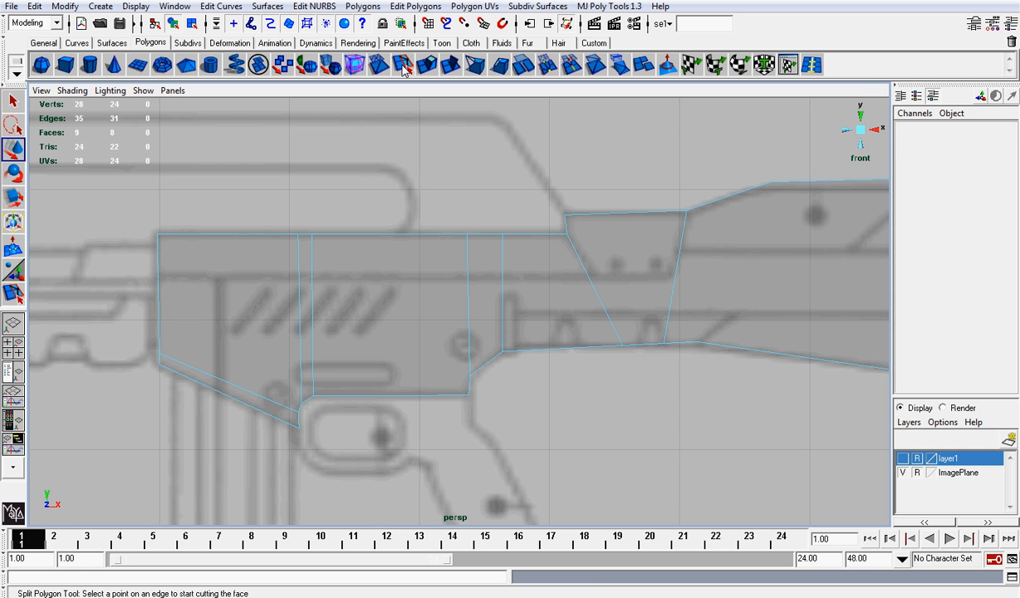
scroll(324, 334, "up", 1)
middle_click_drag(287, 378, 395, 354, "alt")
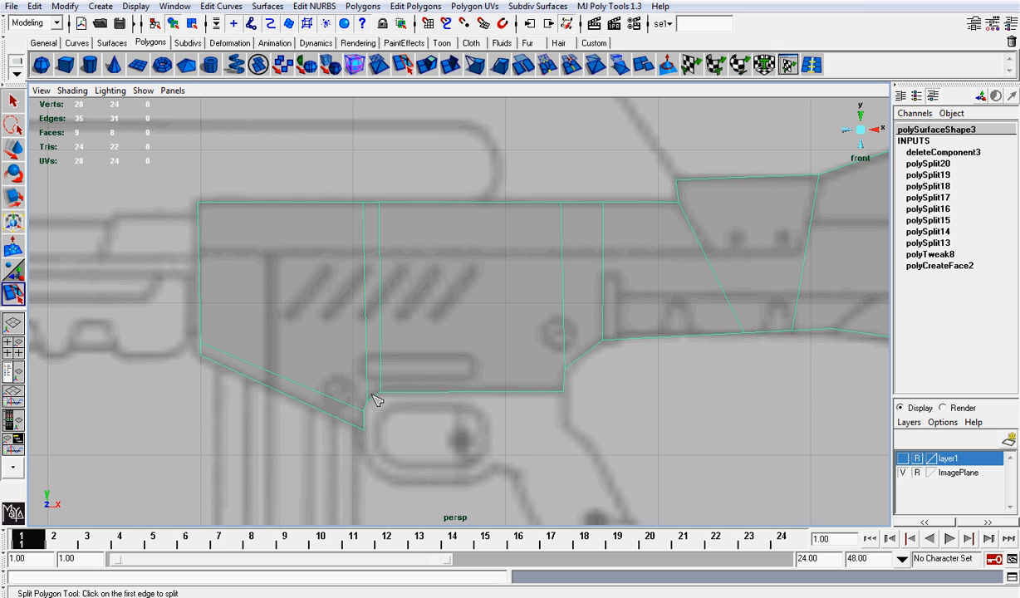
left_click_drag(370, 400, 357, 409)
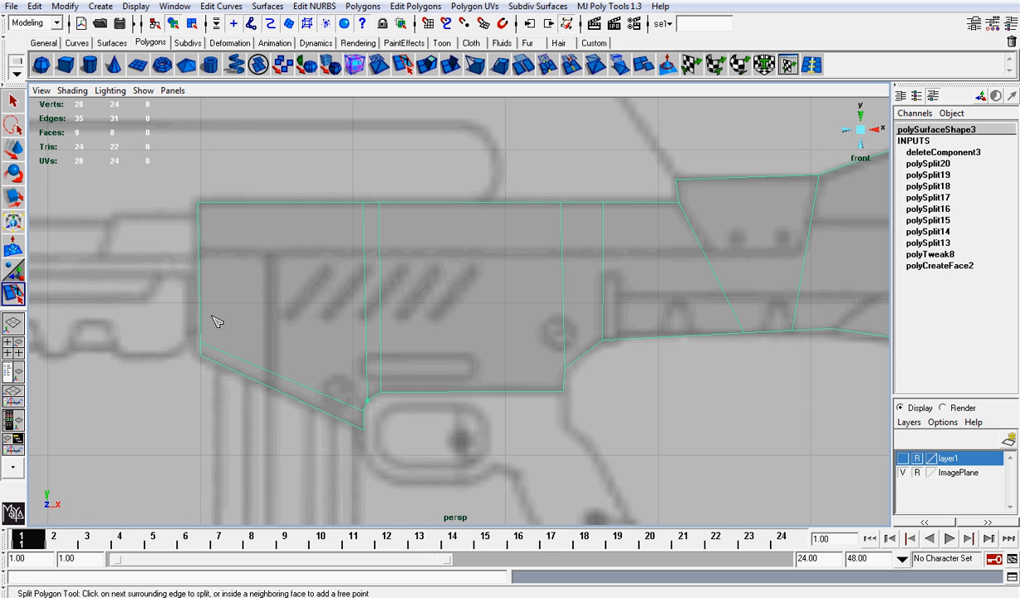
key("Return")
left_click(203, 329)
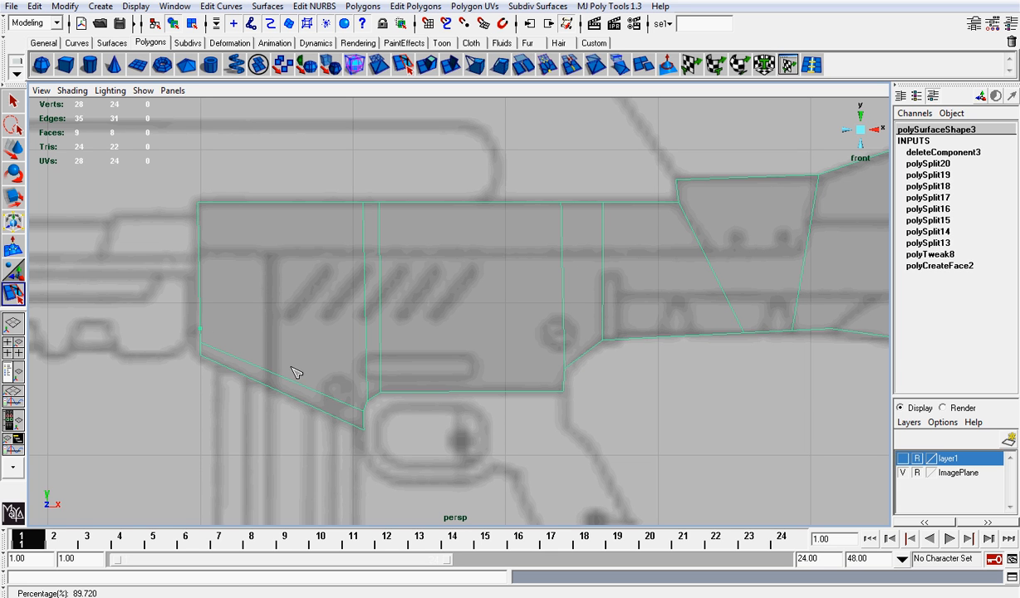
left_click(366, 402)
key("Return")
key("w")
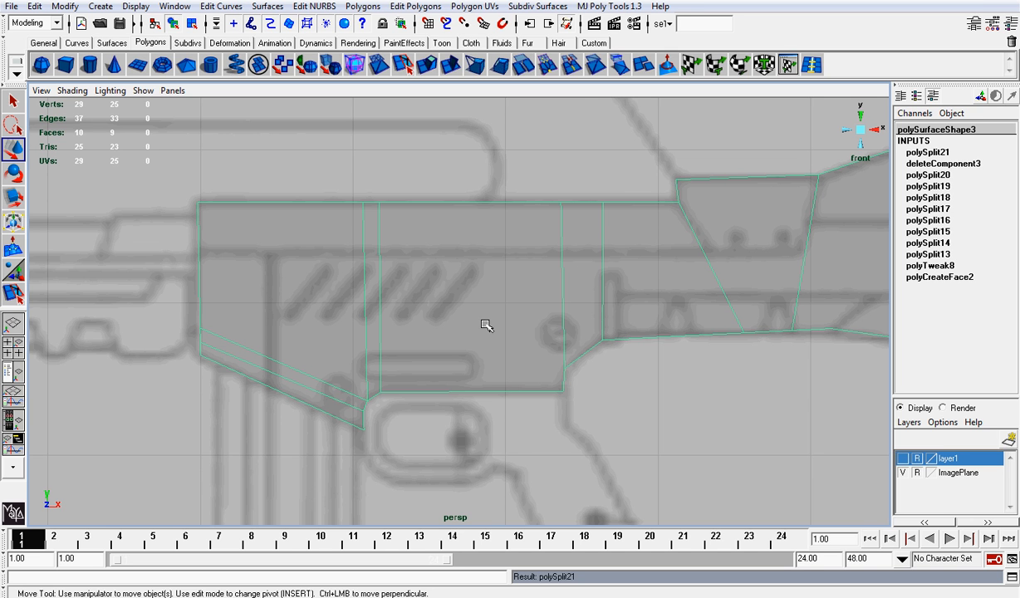
Try an edge ring split through the faces ahead of the bracket, following the reference's upper horizontal line, and undo it
middle_click_drag(519, 338, 419, 340, "alt")
middle_click_drag(623, 276, 556, 296, "alt")
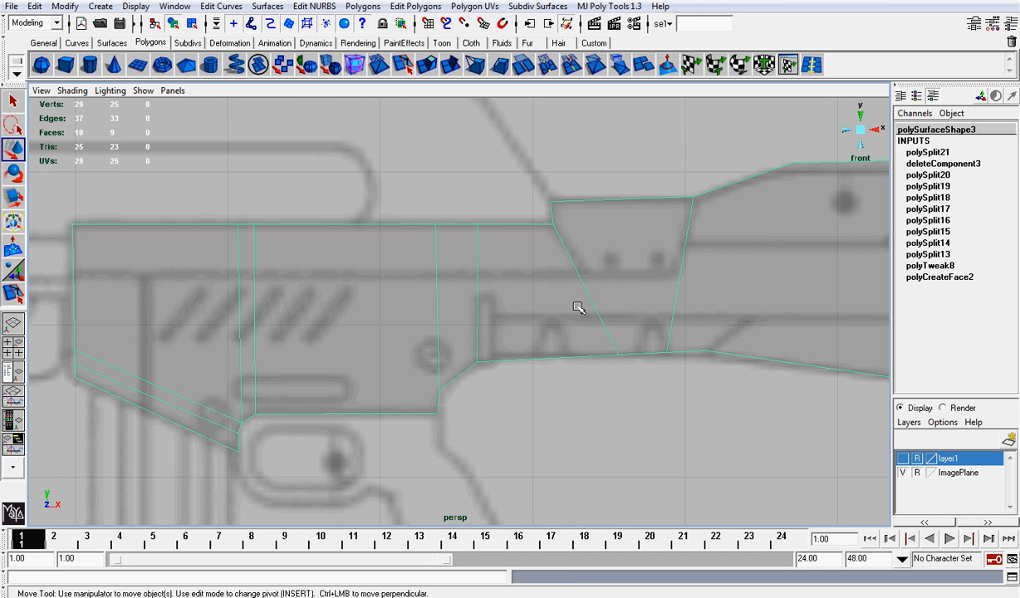
left_click(810, 65)
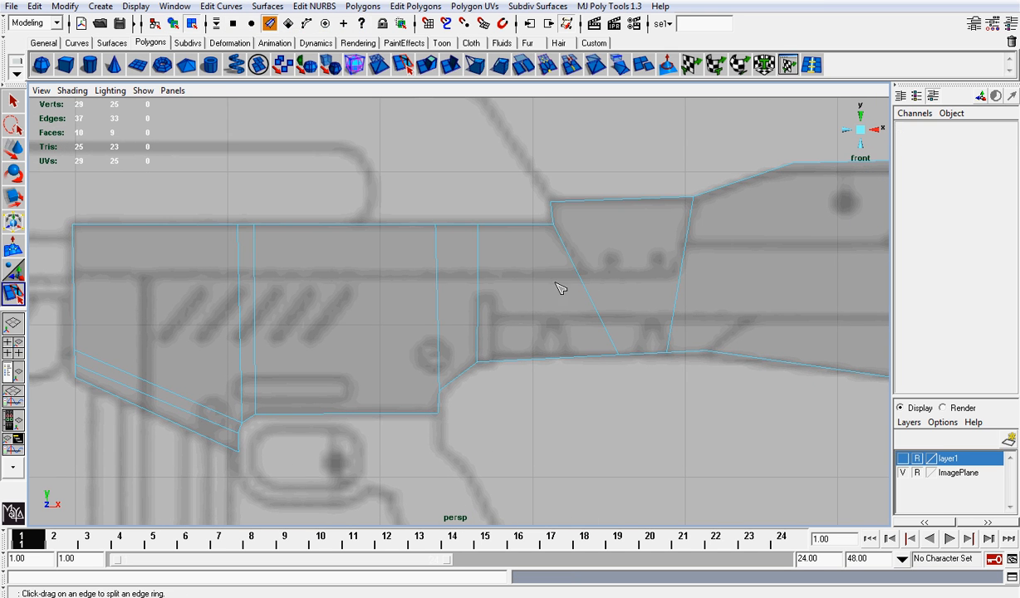
left_click_drag(569, 256, 577, 277)
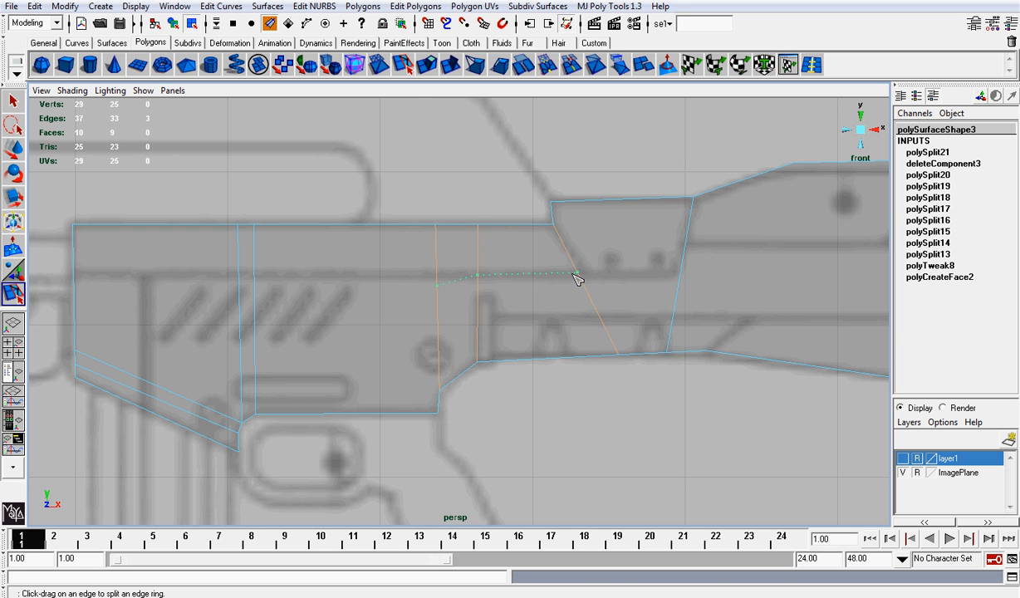
left_click_drag(578, 277, 577, 277)
key("ctrl+z")
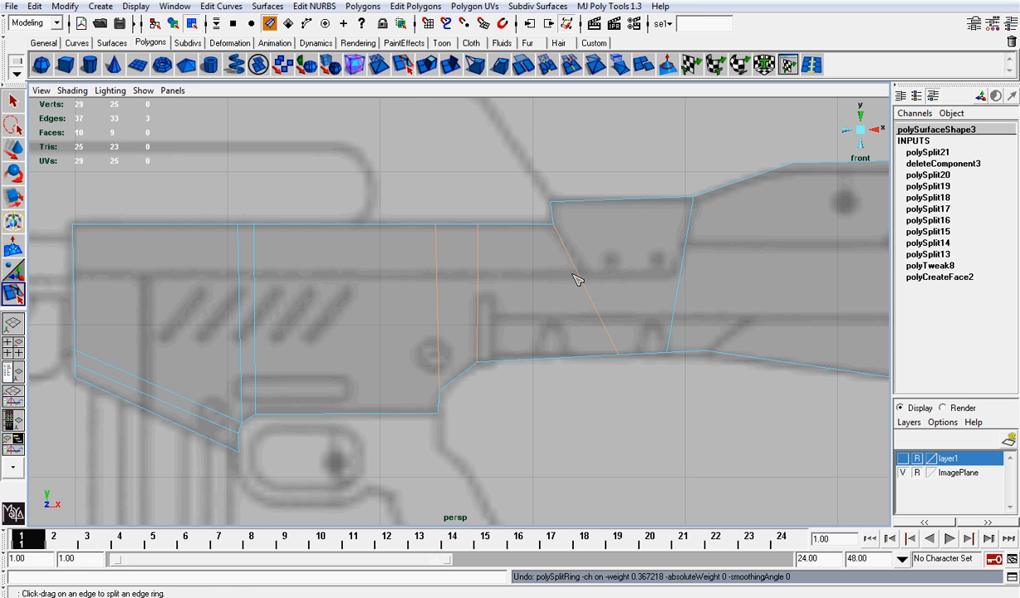
Split the stock from the bend vertex on its lower edge diagonally up to the bend vertex on its upper edge
left_click(402, 65)
middle_click_drag(635, 232, 470, 254, "alt")
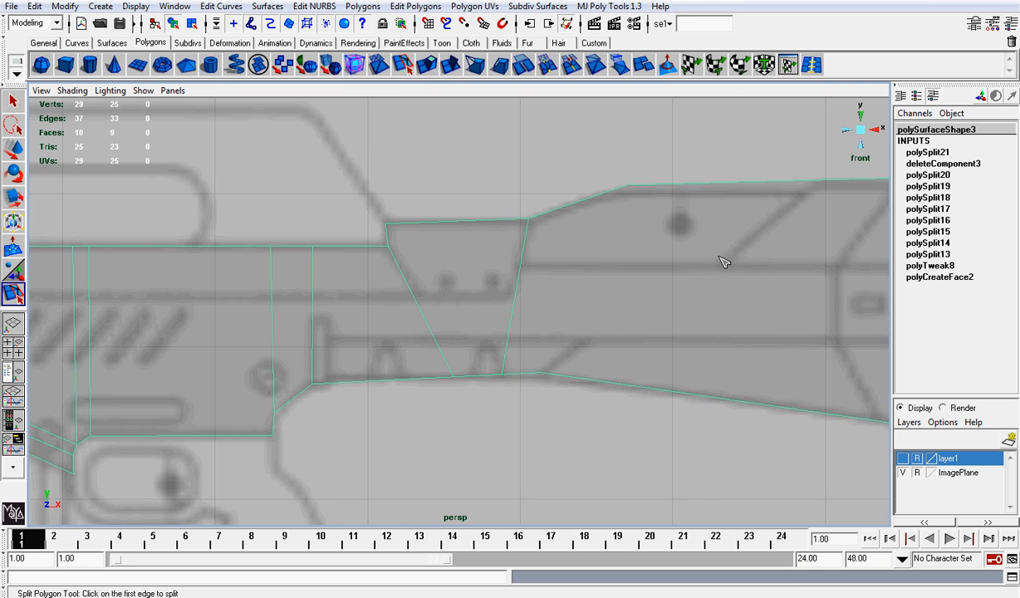
middle_click_drag(602, 323, 537, 321, "alt")
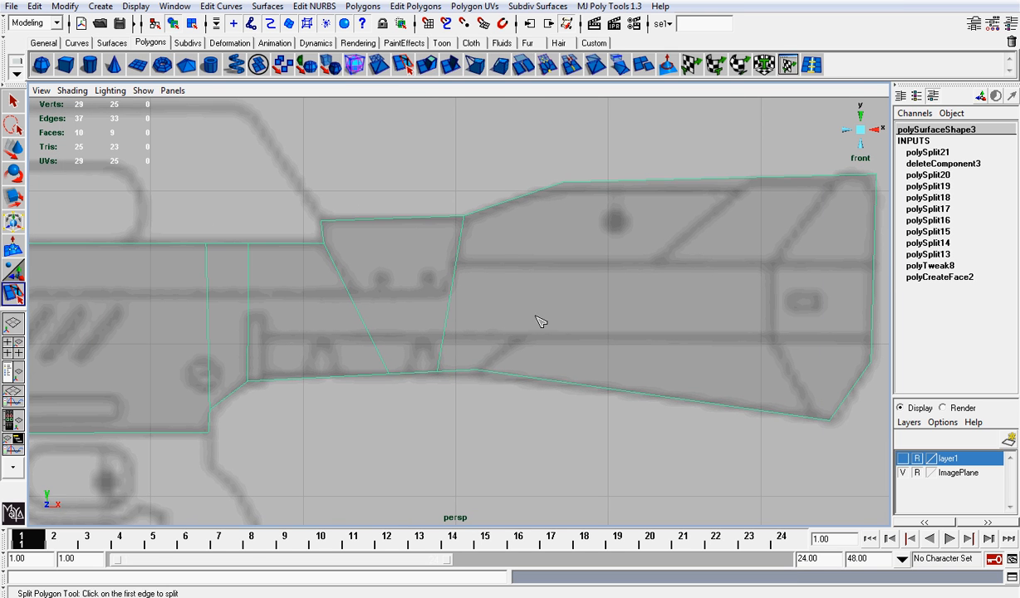
left_click(478, 371)
left_click(555, 176)
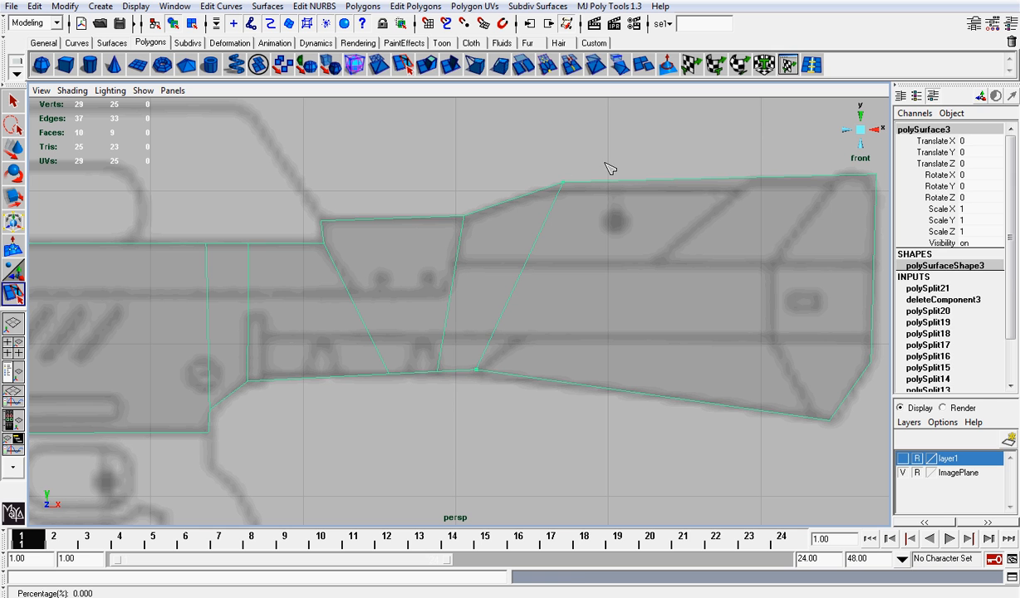
key("Return")
middle_click_drag(795, 205, 681, 209, "alt")
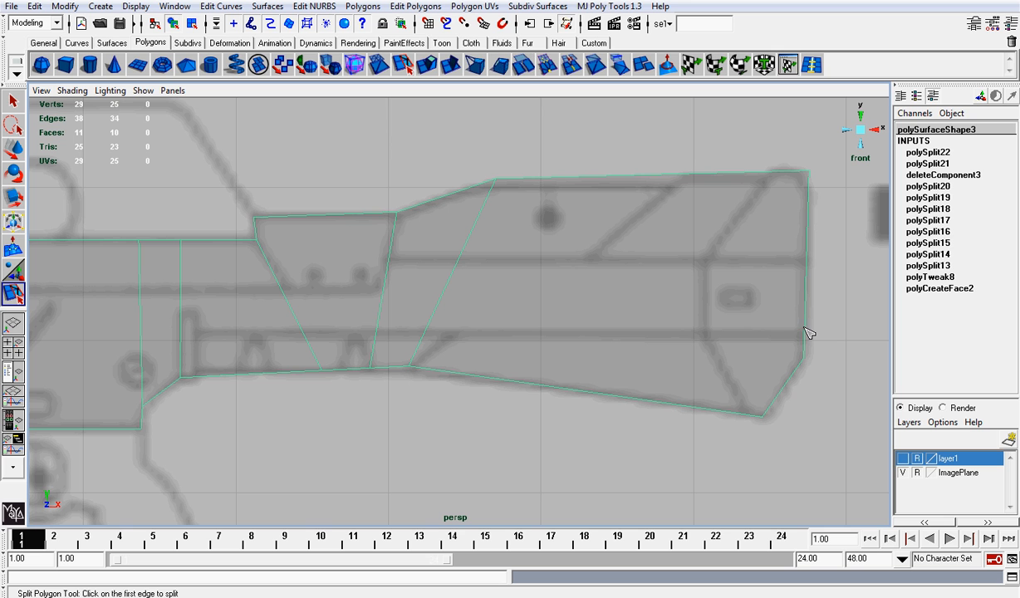
left_click(765, 412)
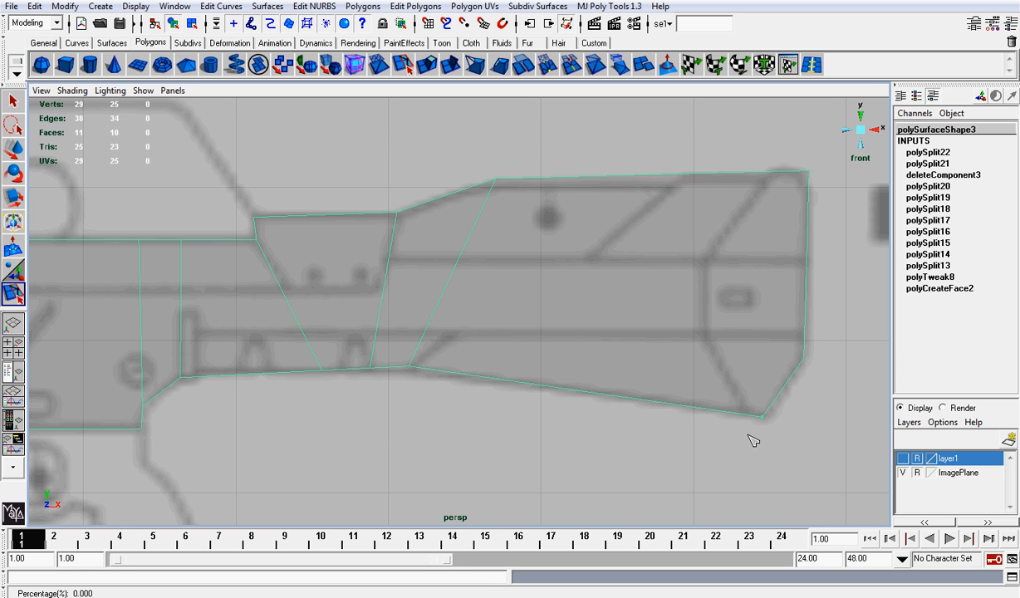
left_click(769, 176)
key("BackSpace")
key("BackSpace")
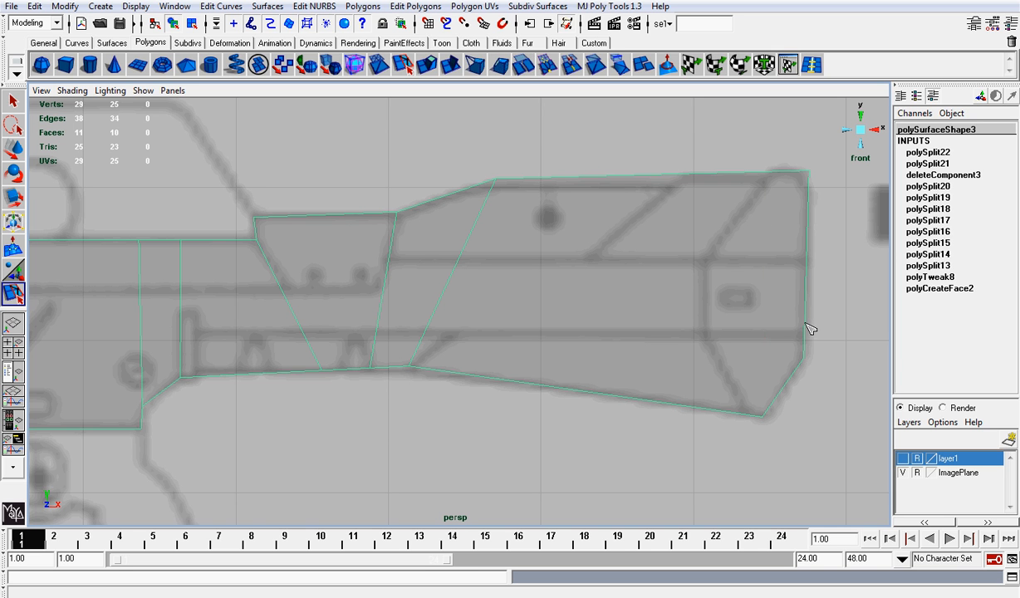
Split the whole body lengthwise from the stock's lower rear corner vertex through every cross edge to the front edge
scroll(607, 331, "down", 5)
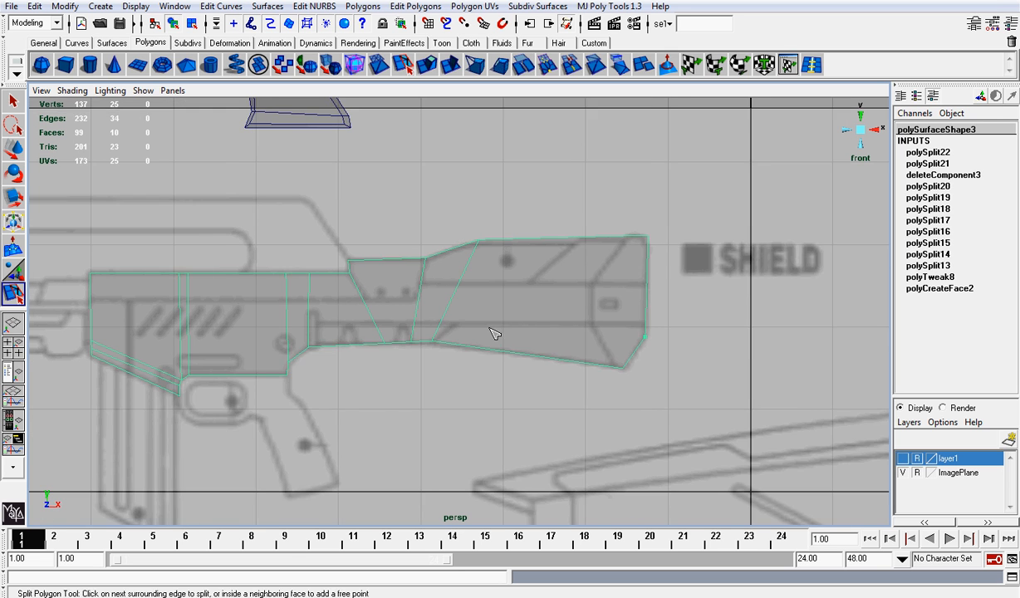
middle_click_drag(494, 333, 558, 336, "alt")
left_click_drag(513, 332, 464, 332)
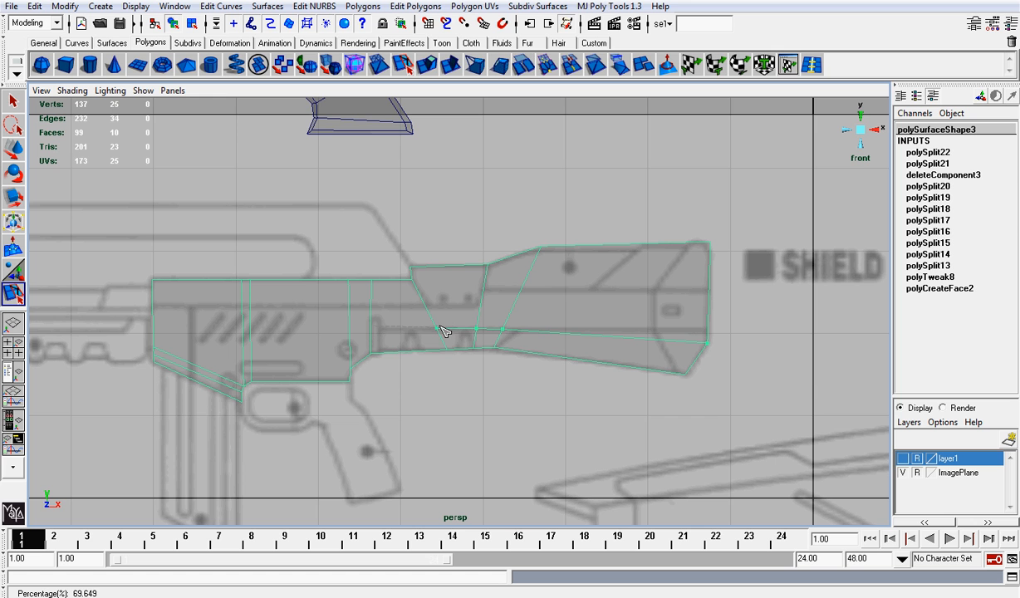
left_click(436, 330)
left_click_drag(380, 335, 353, 336)
left_click(350, 332)
left_click(251, 341)
left_click(242, 339)
left_click(158, 334)
key("Return")
key("w")
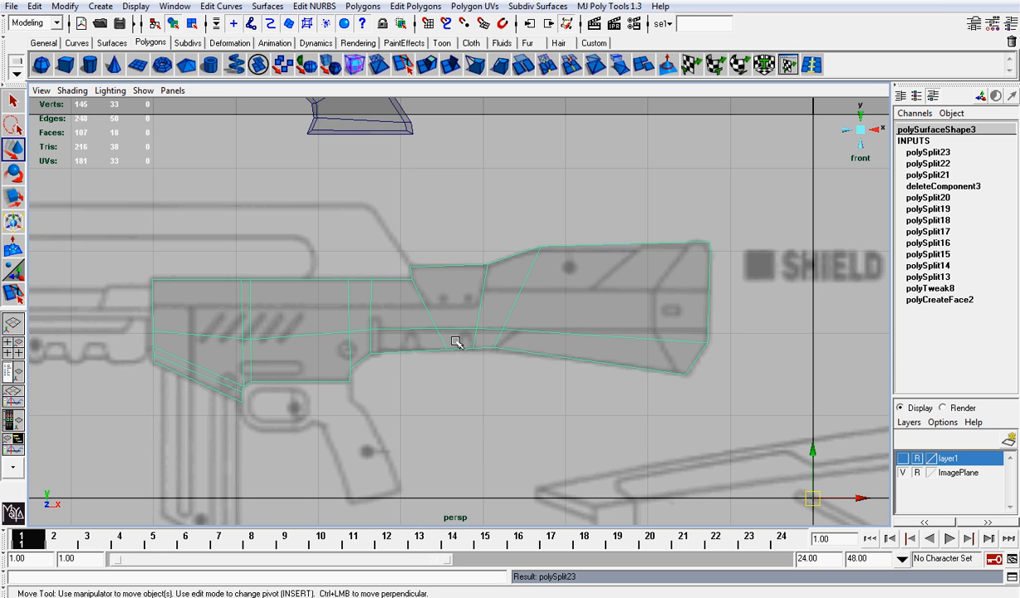
Flatten the nine vertices of the lengthwise split into one level row and raise it onto the reference's lower horizontal line
right_click_drag(387, 318, 349, 322)
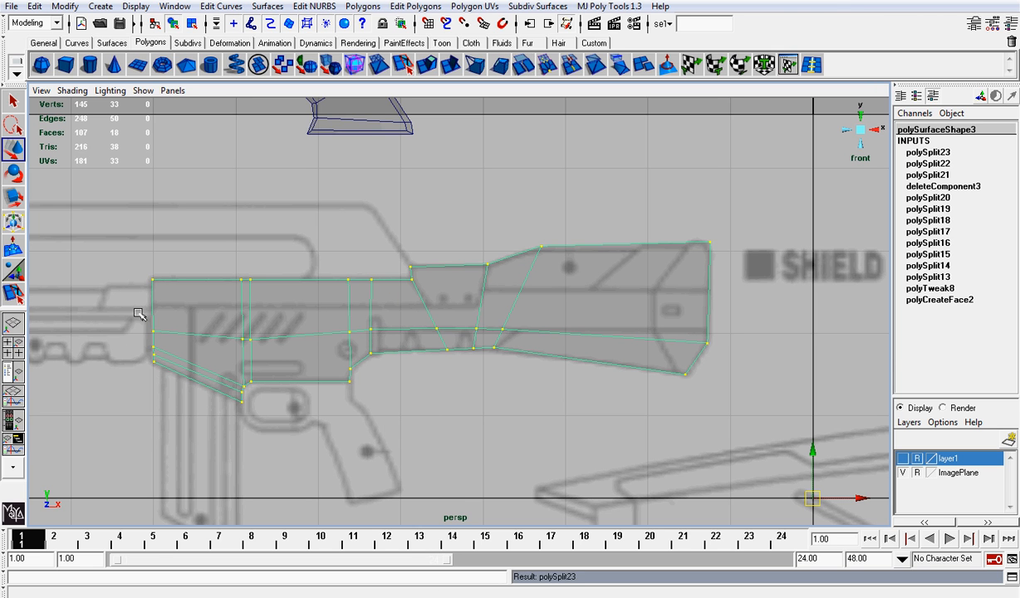
left_click_drag(138, 314, 290, 340)
left_click_drag(330, 312, 531, 337, "shift")
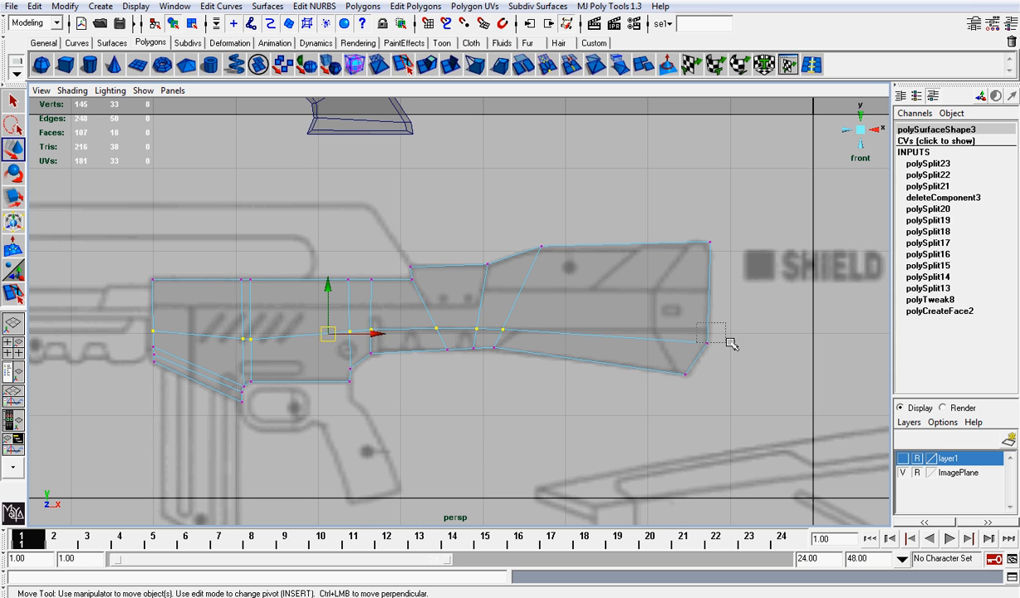
left_click_drag(702, 328, 727, 358, "shift")
key("r")
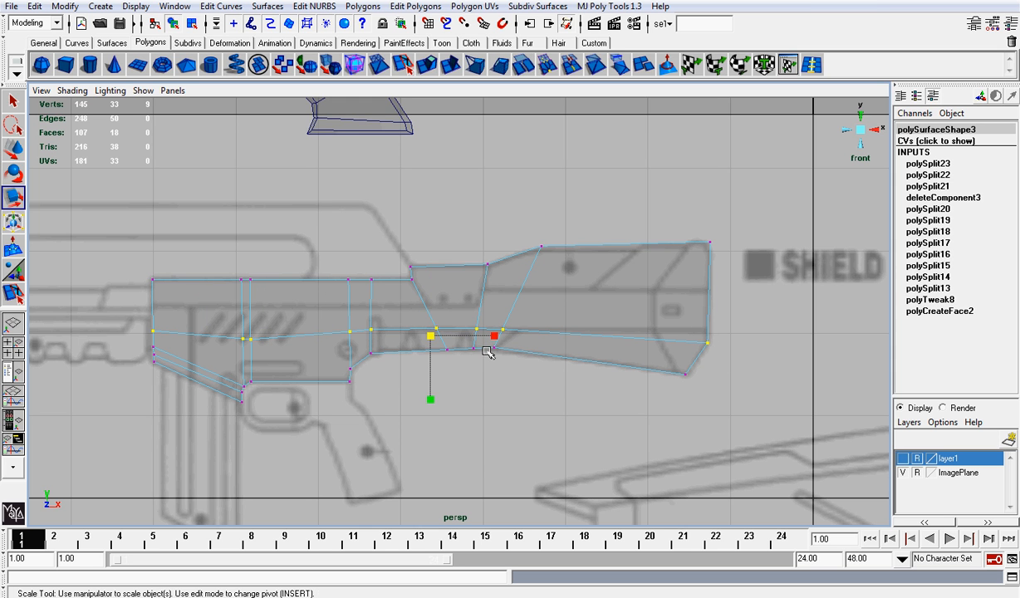
left_click_drag(429, 388, 439, 361)
key("w")
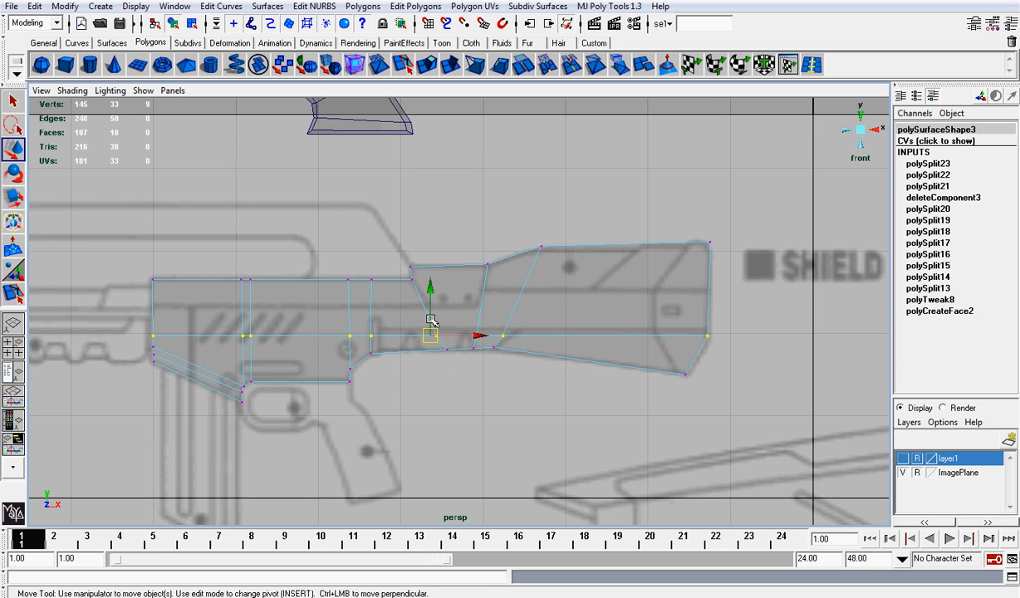
mouse_move(431, 324)
left_mouse_down()
mouse_move(429, 308)
mouse_move(431, 316)
left_mouse_up()
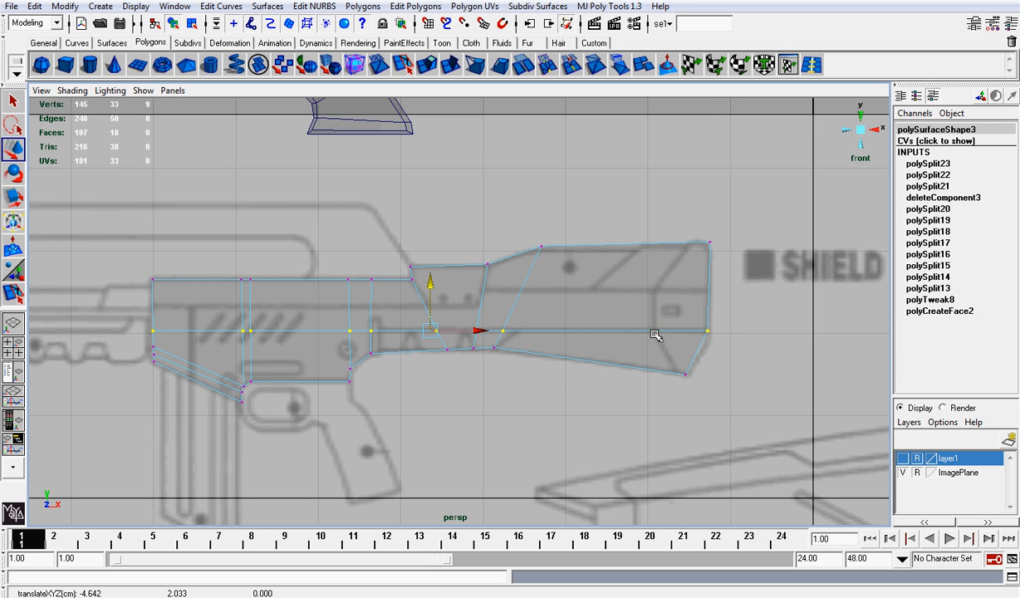
Move the lengthwise split's vertex at the stock's rear edge onto the reference outline and save the scene
left_click_drag(666, 305, 762, 370)
mouse_move(710, 326)
left_mouse_down()
mouse_move(719, 336)
mouse_move(717, 327)
left_mouse_up()
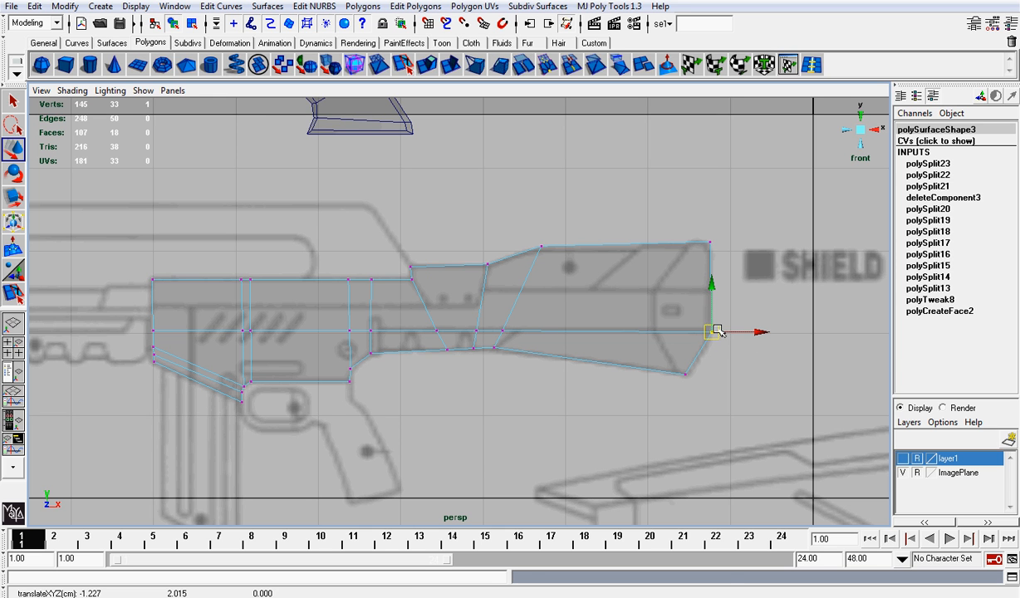
left_click(119, 25)
key("q")
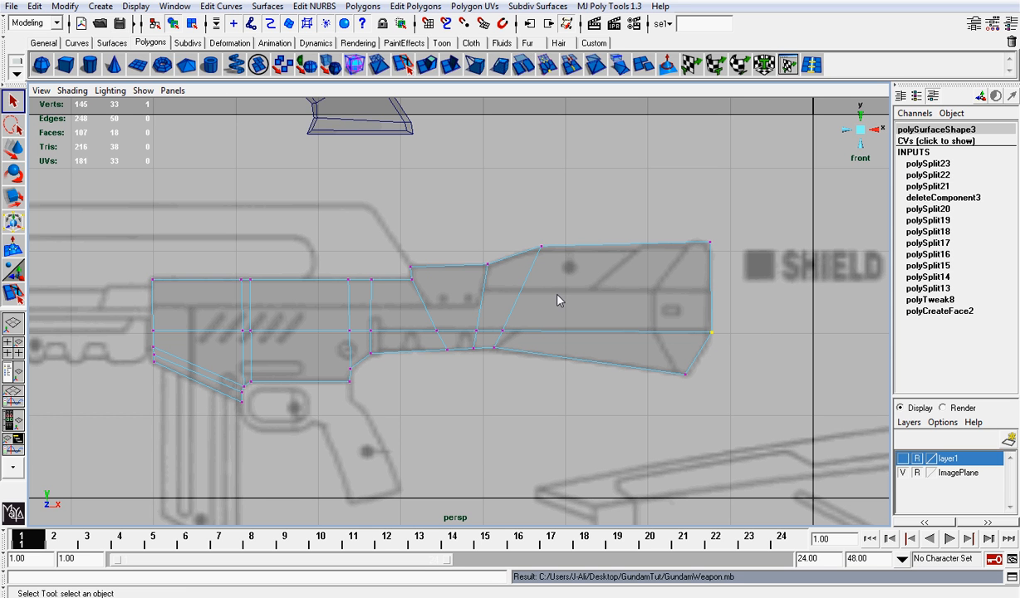
Split the upper faces from the notch vertex below the bracket's front corner, across both cross edges, to the stock's rear edge
scroll(560, 300, "up", 3)
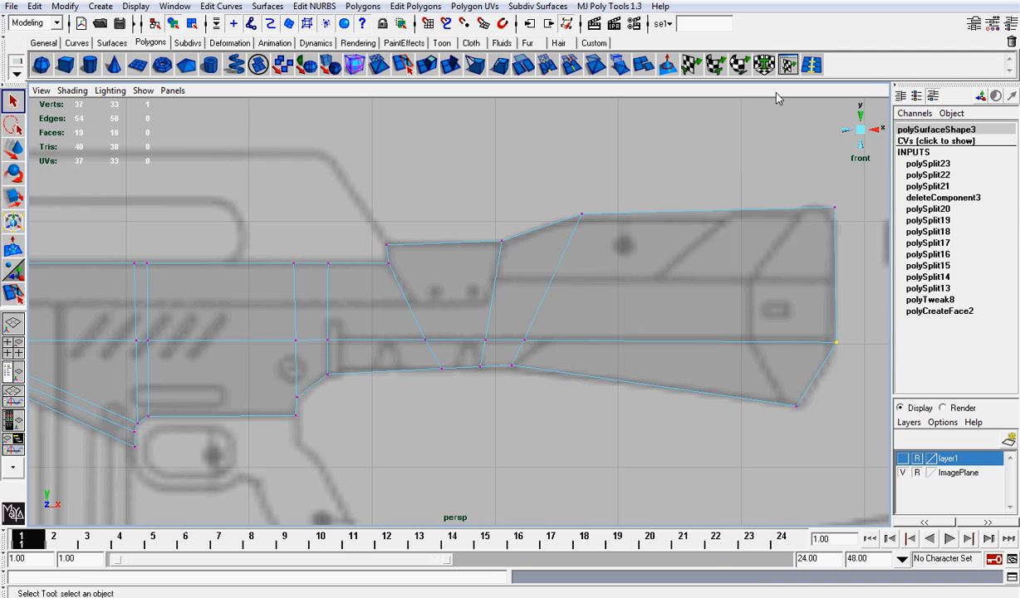
left_click(810, 64)
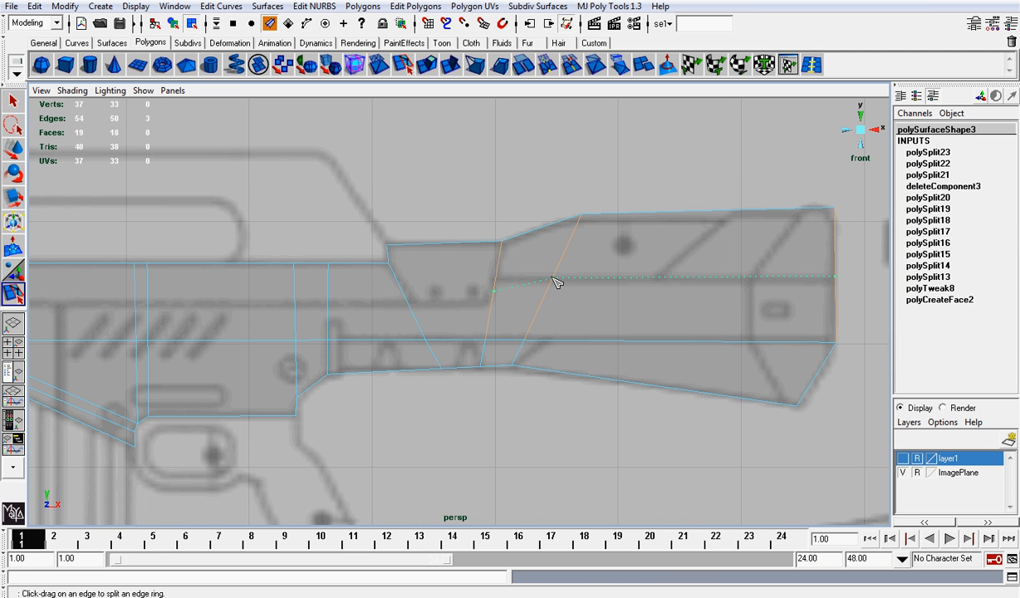
left_click(402, 64)
left_click(387, 264)
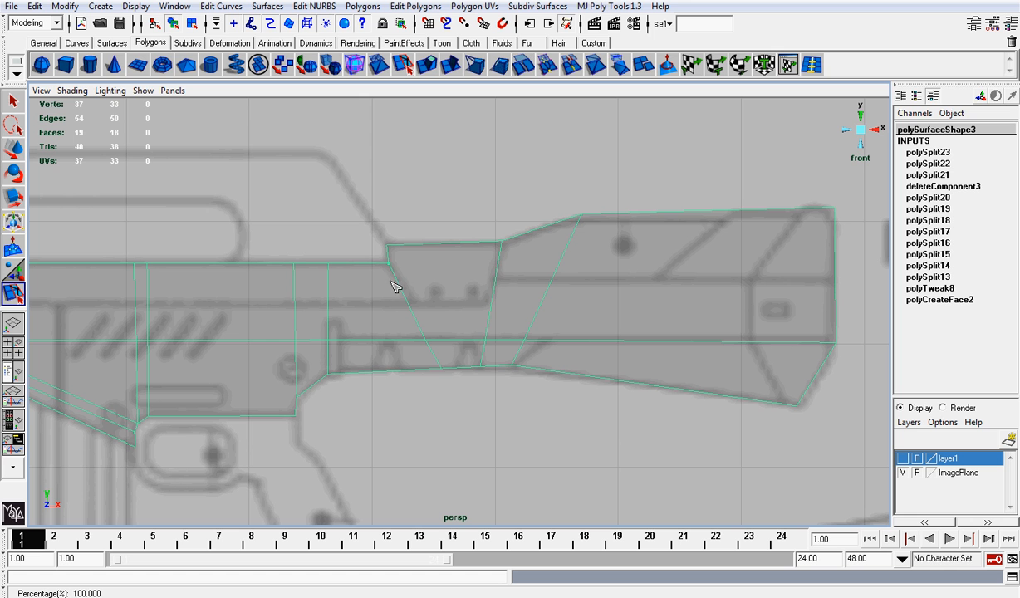
left_click_drag(502, 253, 500, 259)
left_click(570, 249)
left_click_drag(571, 253, 574, 263)
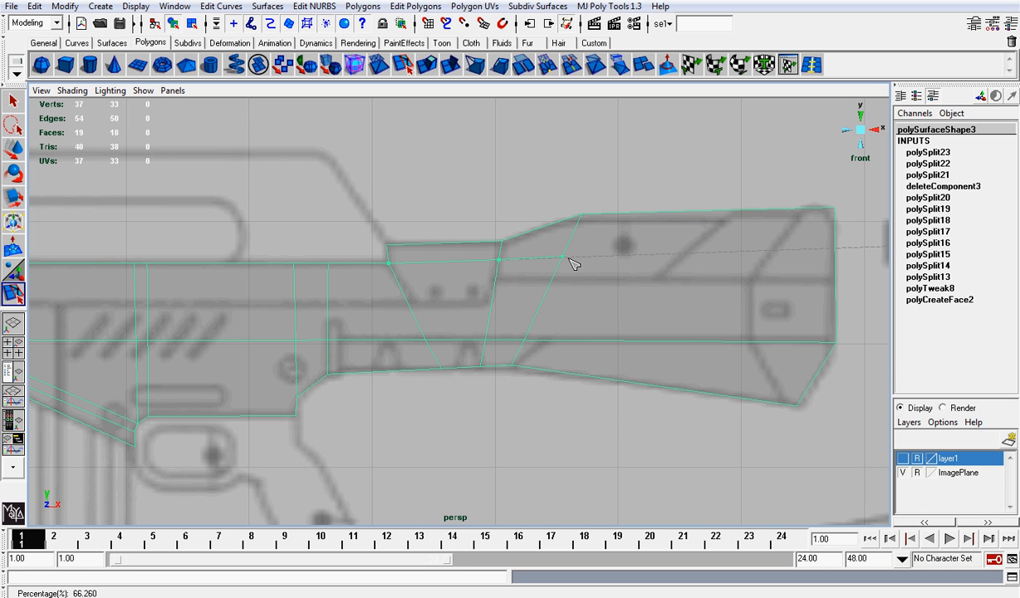
left_click(838, 254)
key("q")
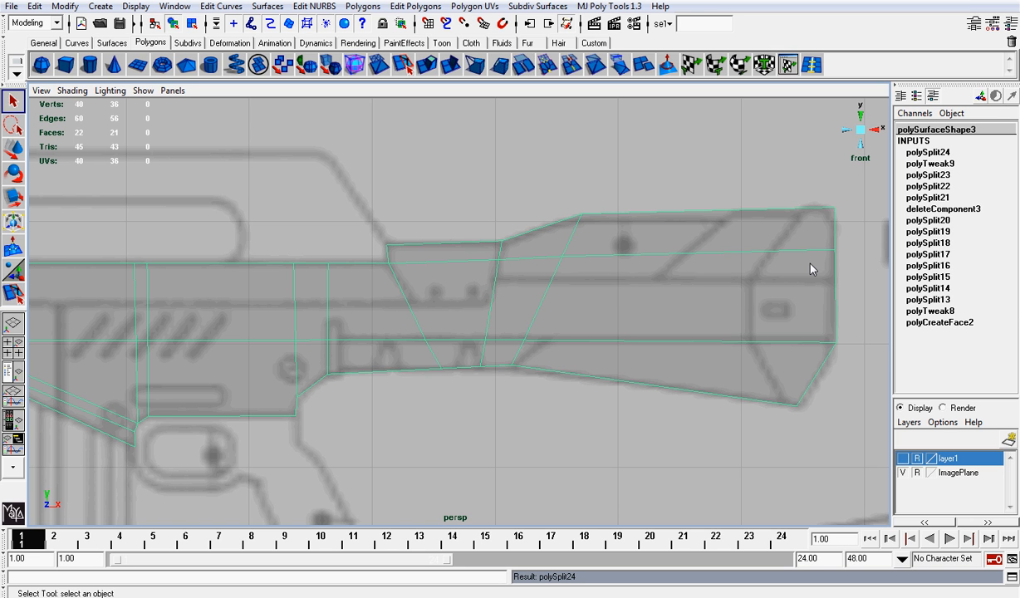
Flatten the upper split's four vertices into a level row, lower it slightly in line with the front top edge, and save the scene
key("w")
right_click_drag(808, 264, 774, 260)
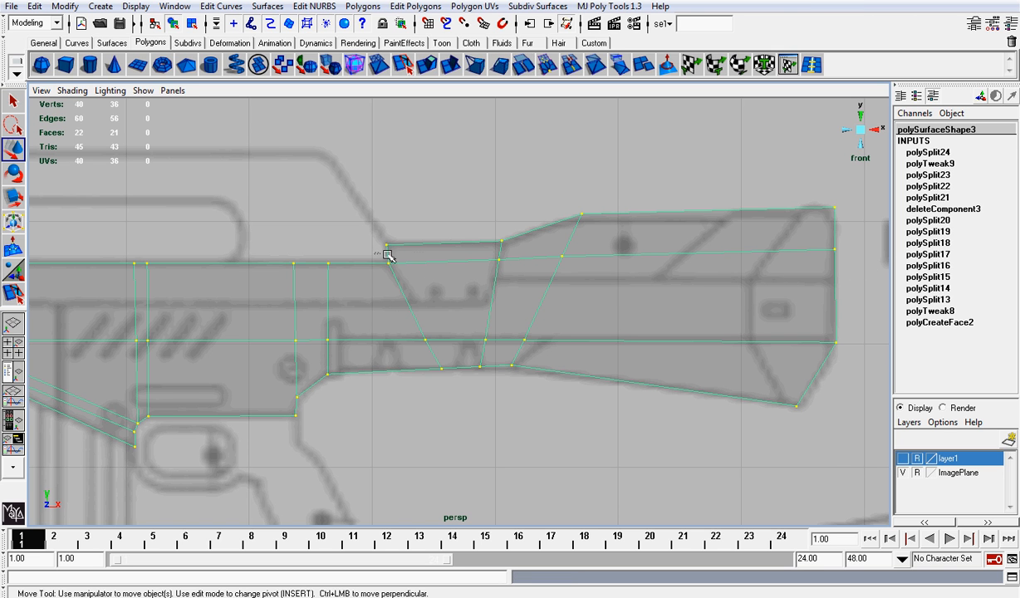
left_click_drag(387, 255, 581, 285)
left_click_drag(700, 235, 840, 291, "shift")
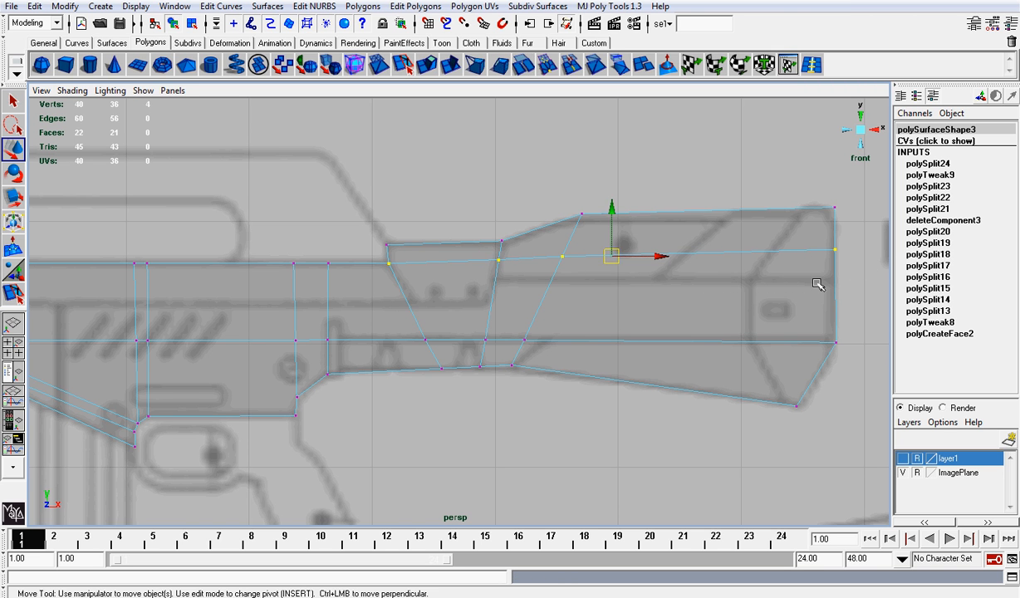
key("r")
left_click_drag(610, 320, 615, 290)
left_click(614, 291)
key("ctrl+z")
key("w")
left_click_drag(612, 209, 613, 212)
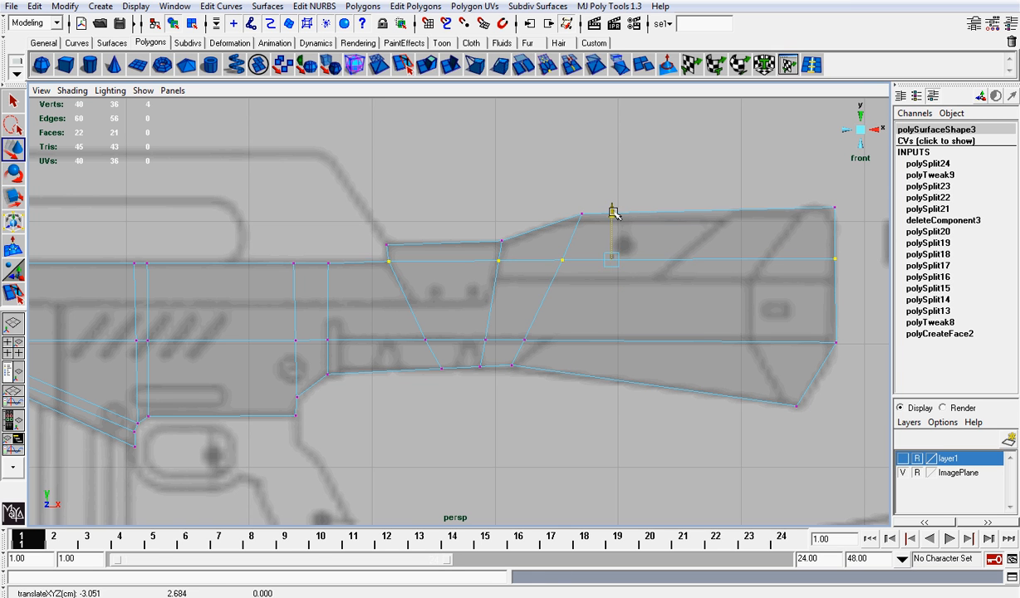
key("q")
key("ctrl+s")
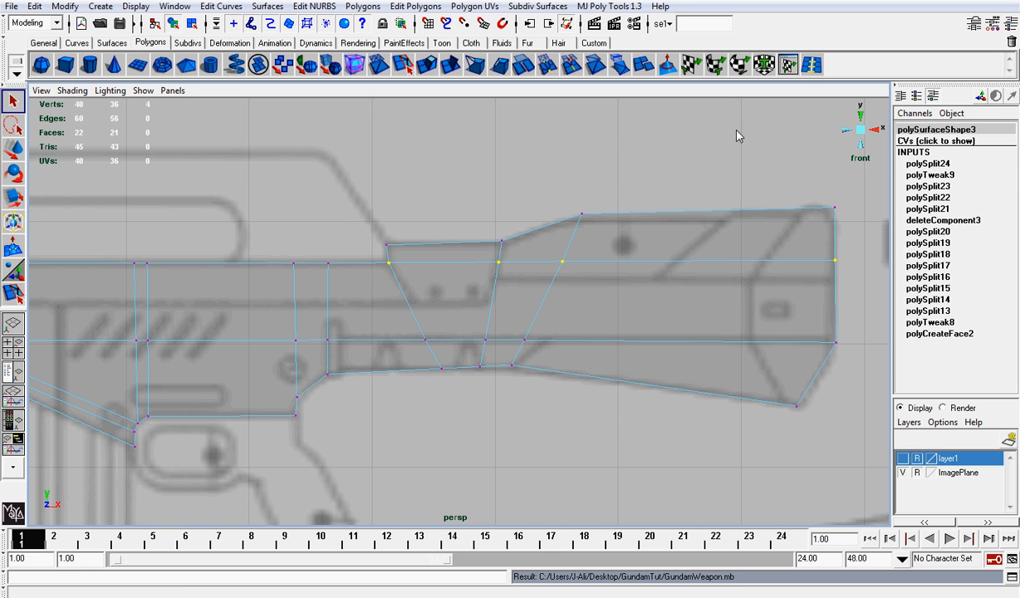
Lower the upper split's vertices at the bracket's rear edge, the stock's bend and the rear edge onto the reference's upper horizontal line
left_click(786, 66)
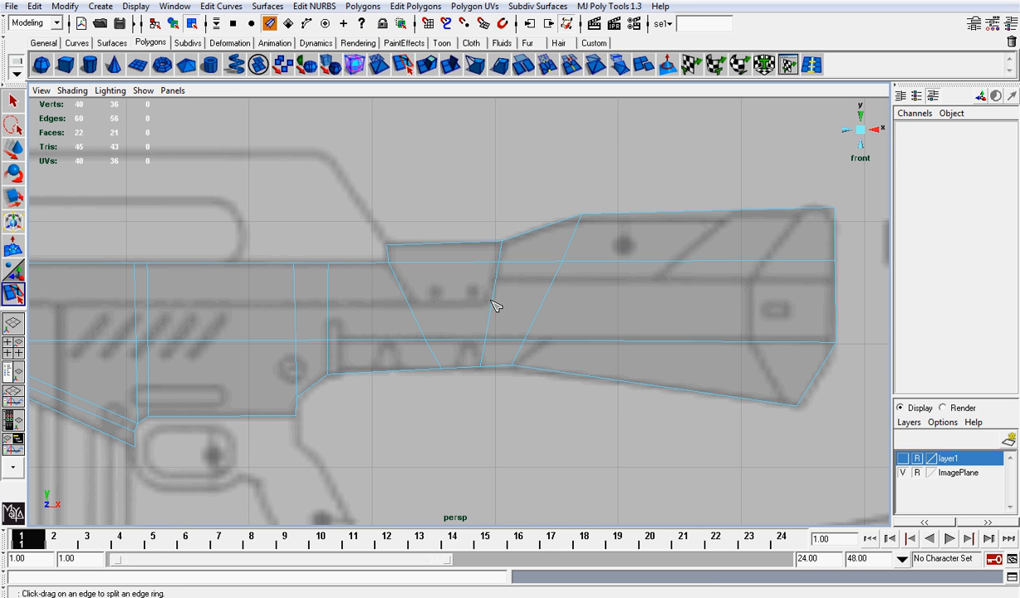
key("w")
right_click_drag(529, 272, 512, 265)
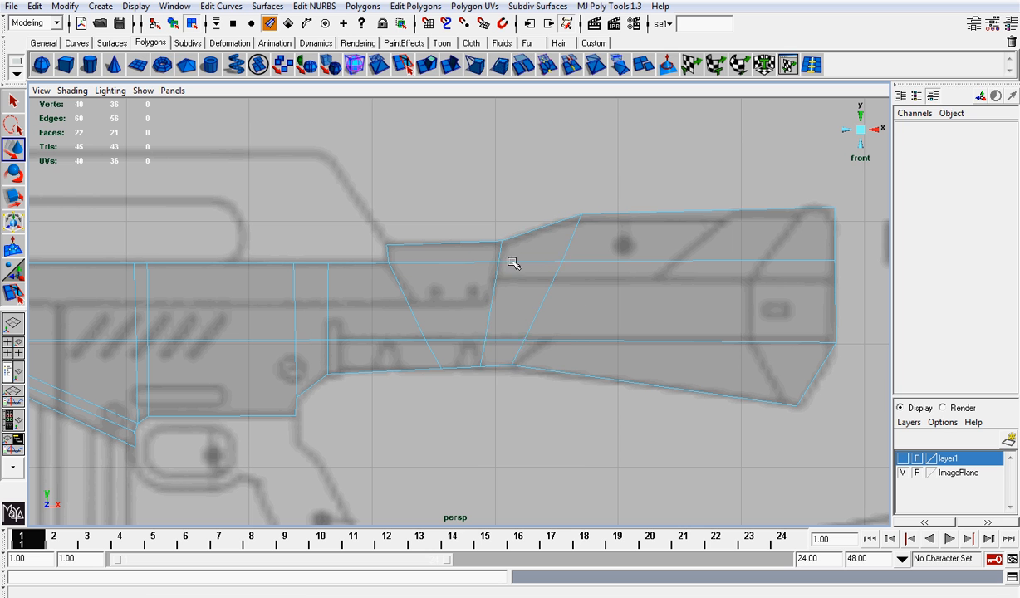
left_click_drag(490, 256, 517, 281)
left_click_drag(498, 215, 580, 274)
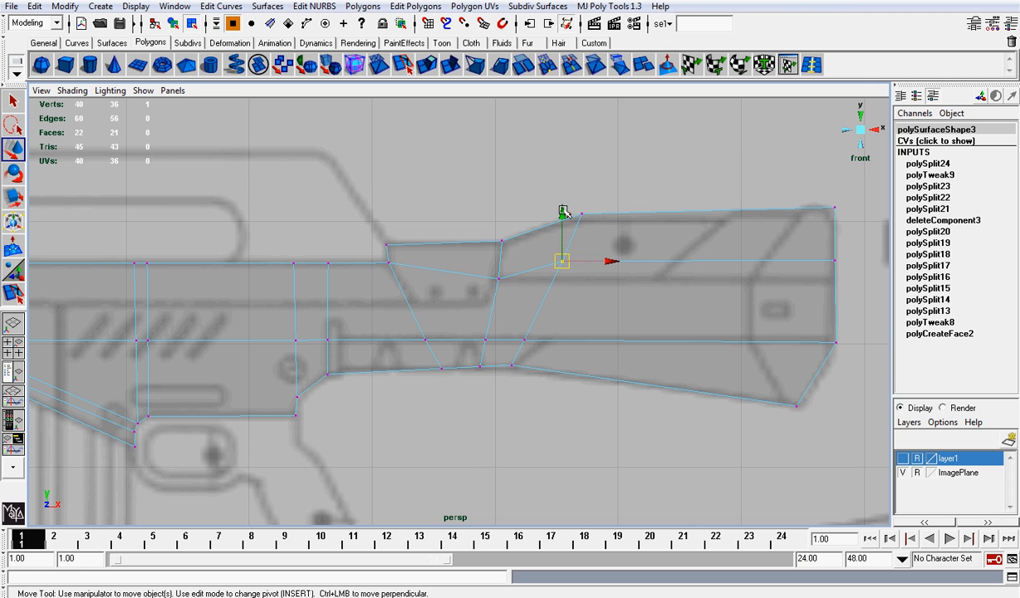
left_click_drag(562, 212, 562, 231)
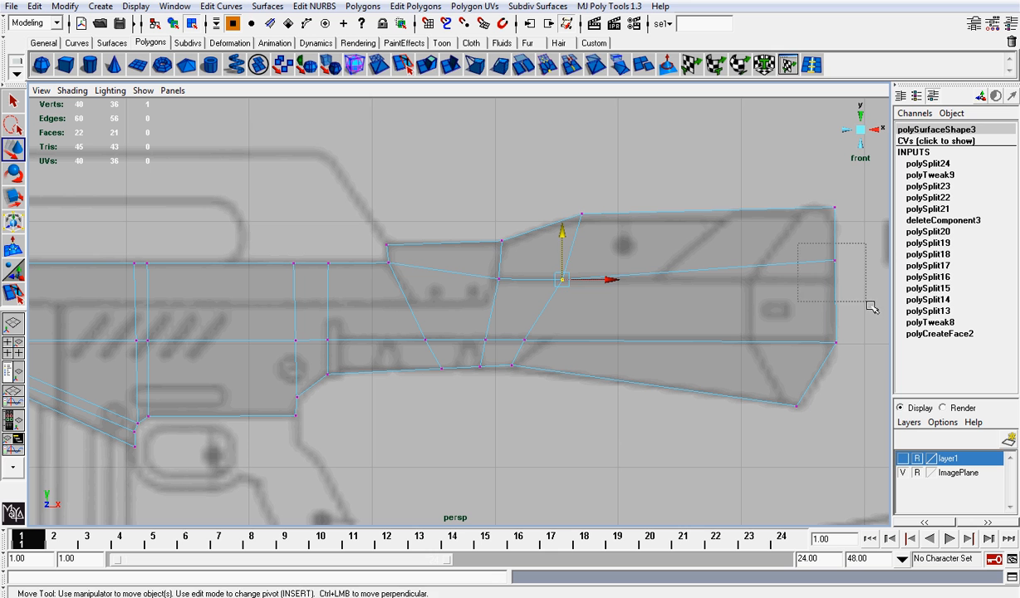
left_click_drag(870, 302, 818, 241)
left_click_drag(842, 204, 835, 237)
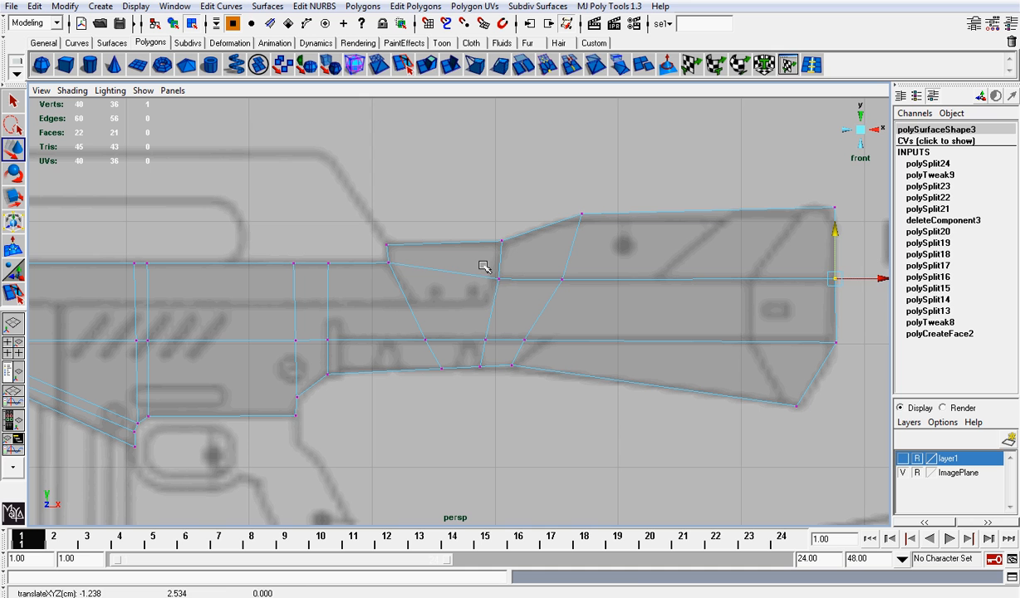
Try raising the upper split's vertex on the bracket's rear edge, and undo the move
left_click(498, 278)
left_click_drag(498, 234, 498, 222)
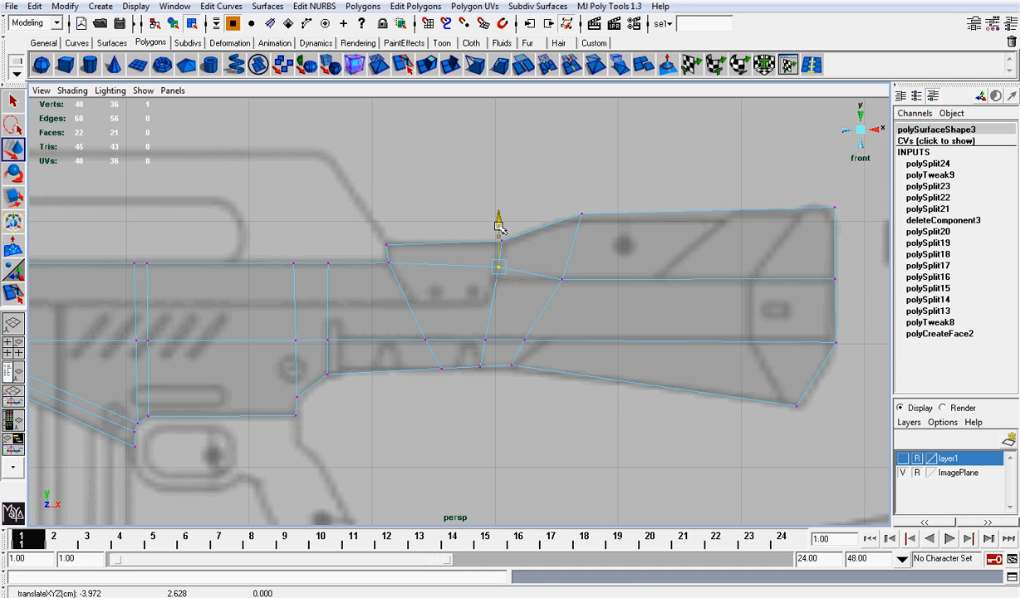
key("ctrl+z")
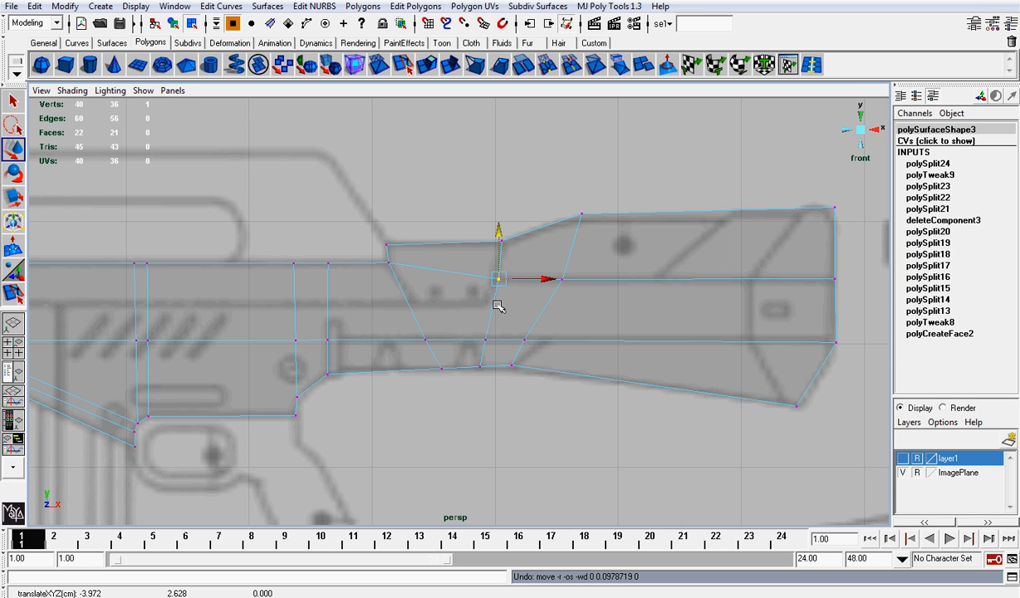
Insert an edge ring lengthwise between the two horizontal splits and flatten it level along the reference line under the bracket
left_click(812, 65)
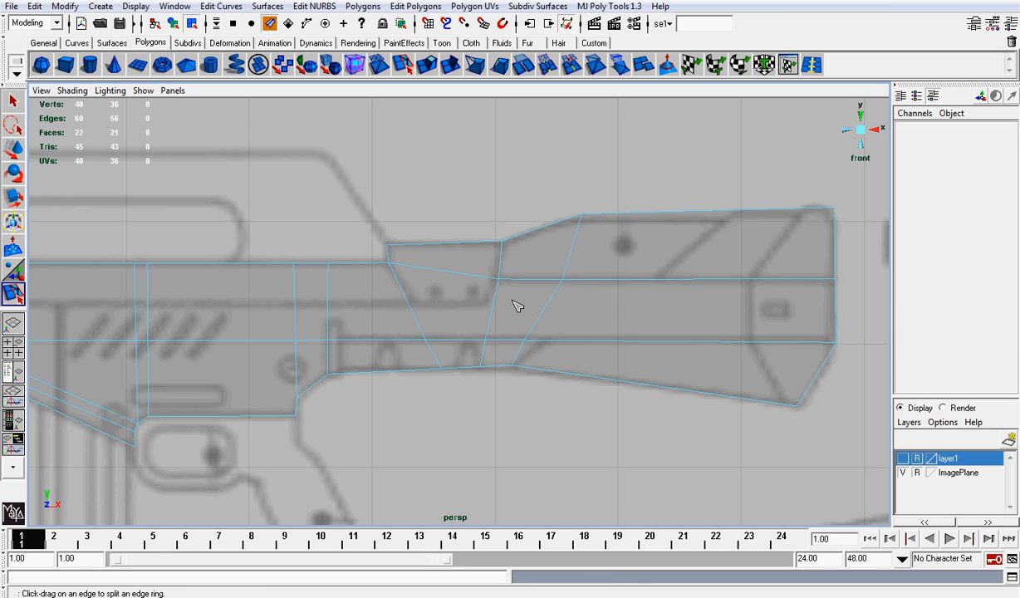
left_click_drag(495, 308, 500, 306)
key("r")
mouse_move(420, 240)
left_mouse_down()
mouse_move(418, 294)
mouse_move(420, 251)
left_mouse_up()
key("w")
Try an edge ring split across the stock at the upper end of the reference's diagonal line, and undo it
scroll(461, 248, "down", 3)
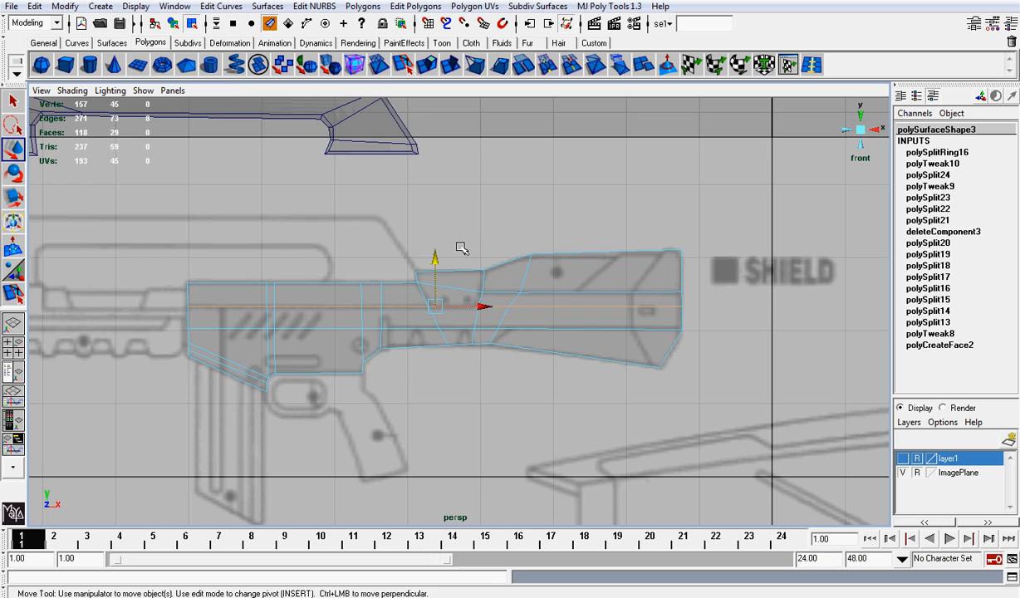
scroll(619, 241, "up", 2)
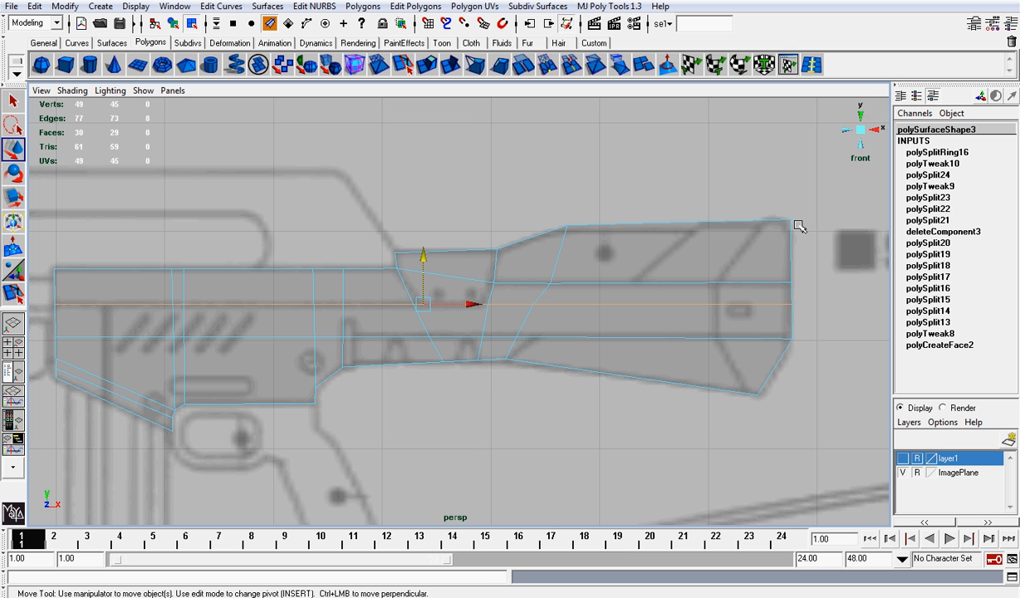
scroll(654, 301, "down", 2)
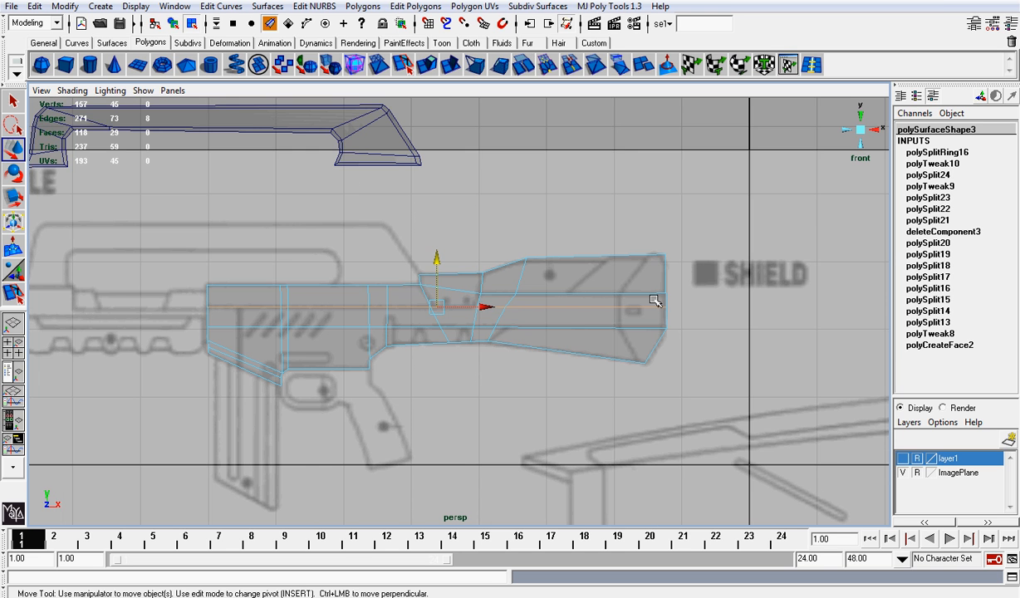
middle_click_drag(471, 318, 526, 302, "alt")
scroll(517, 297, "up", 3)
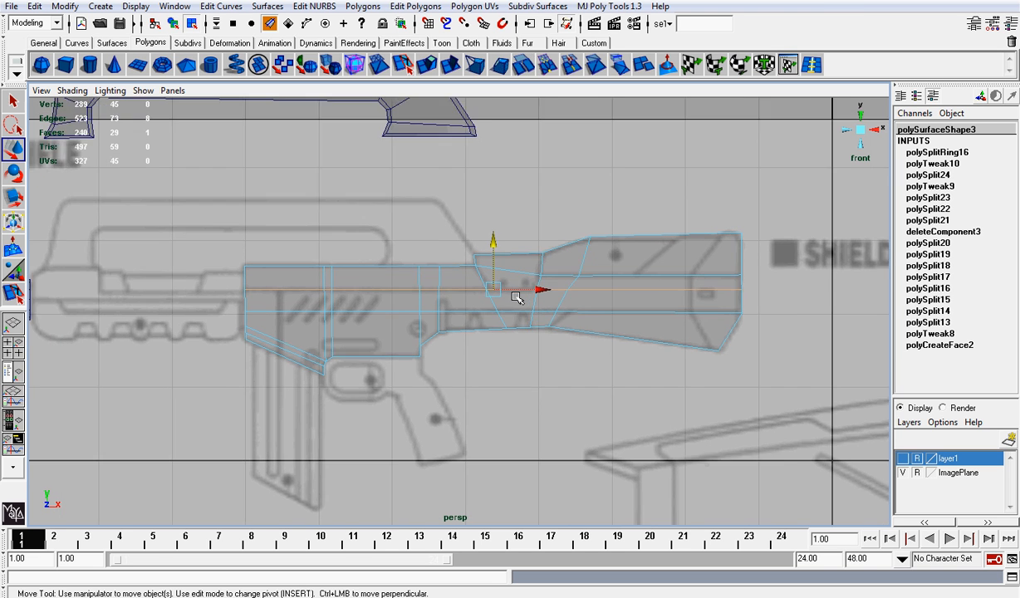
scroll(573, 262, "up", 1)
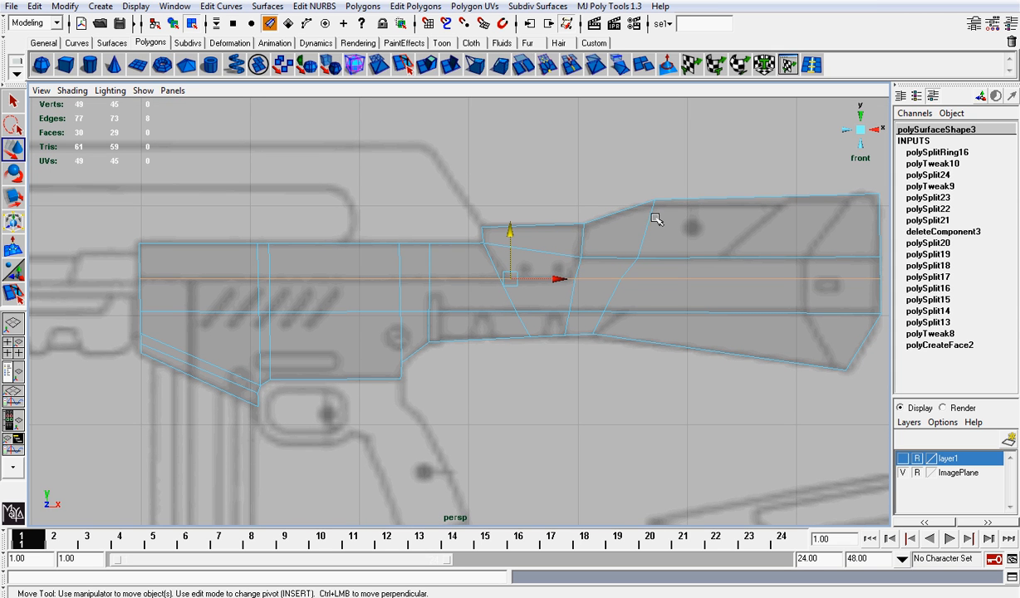
right_click_drag(655, 220, 656, 246)
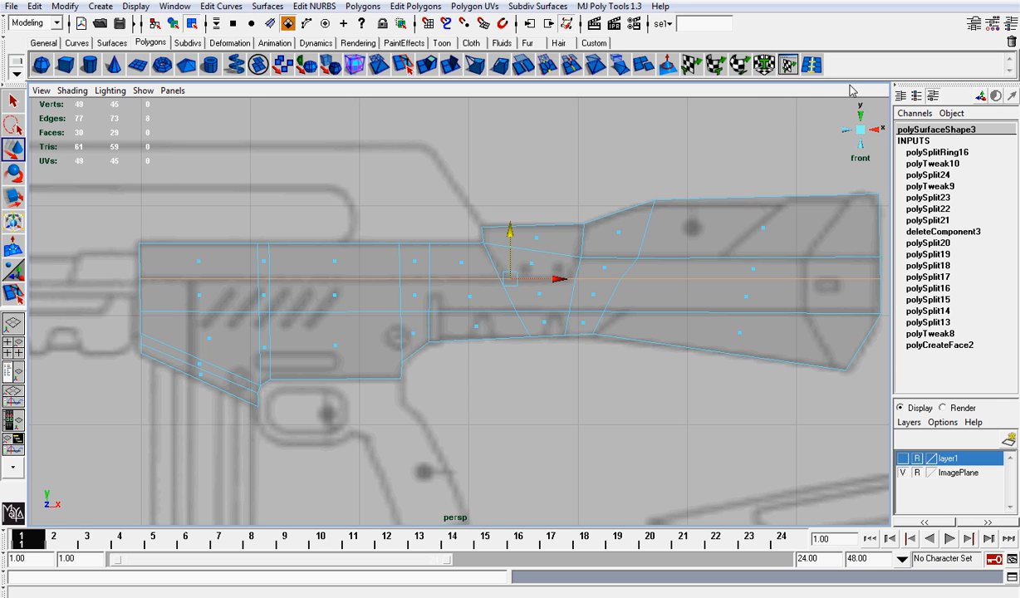
left_click(788, 65)
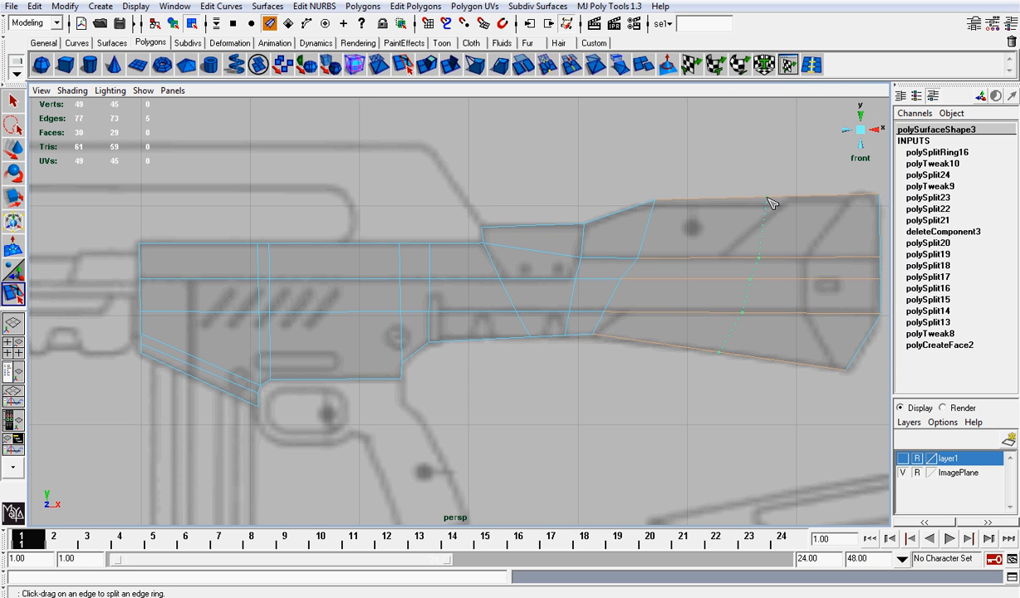
left_click_drag(791, 198, 794, 200)
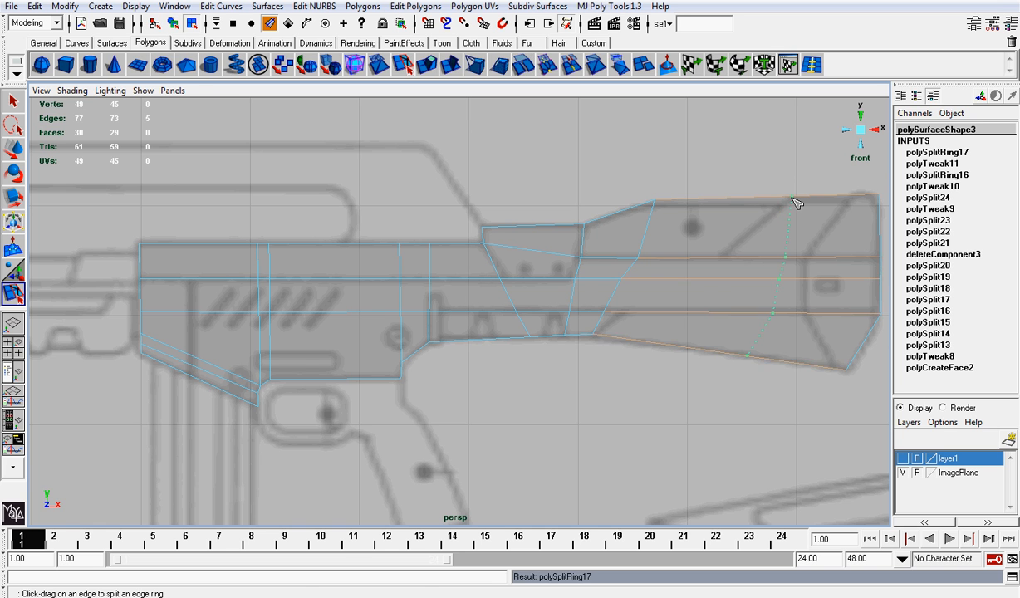
middle_click_drag(795, 219, 703, 218, "alt")
scroll(705, 219, "up", 2)
key("w")
key("ctrl+z")
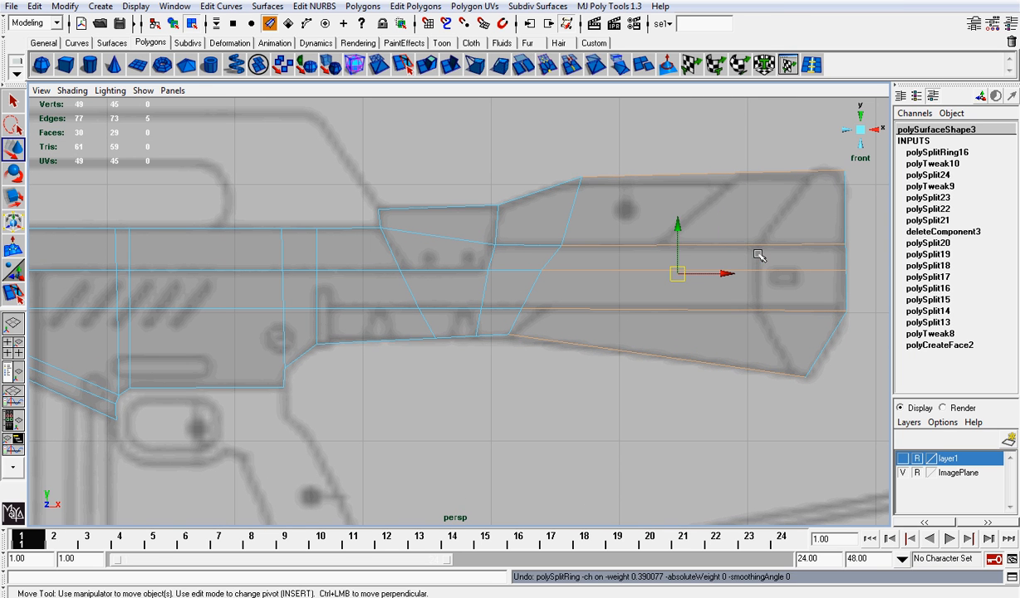
Insert an edge ring across the stock's rear end, scale it narrower horizontally and shift it onto the butt plate's vertical reference line
left_click(788, 65)
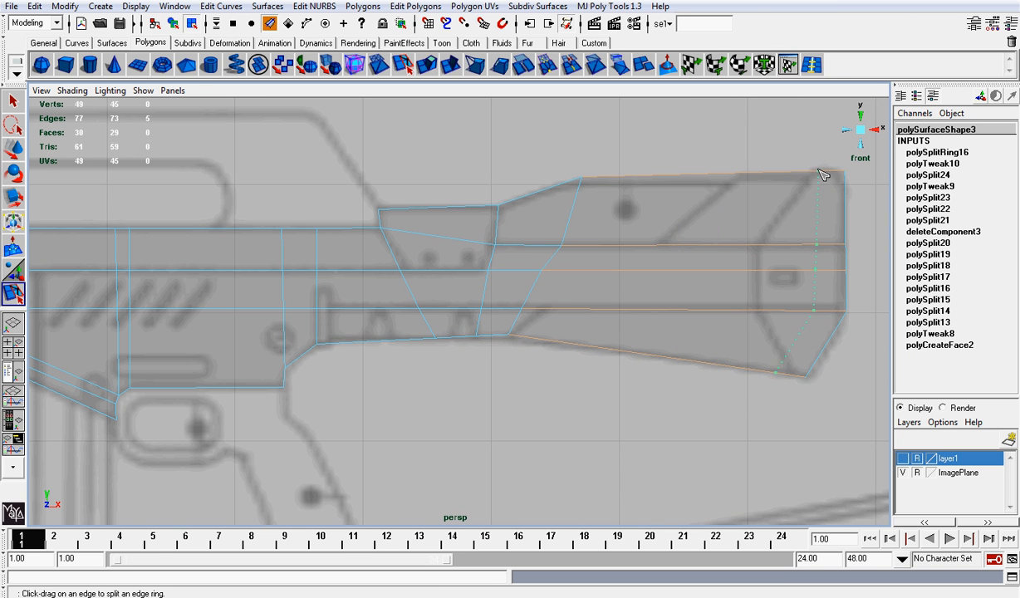
left_click(816, 175)
key("r")
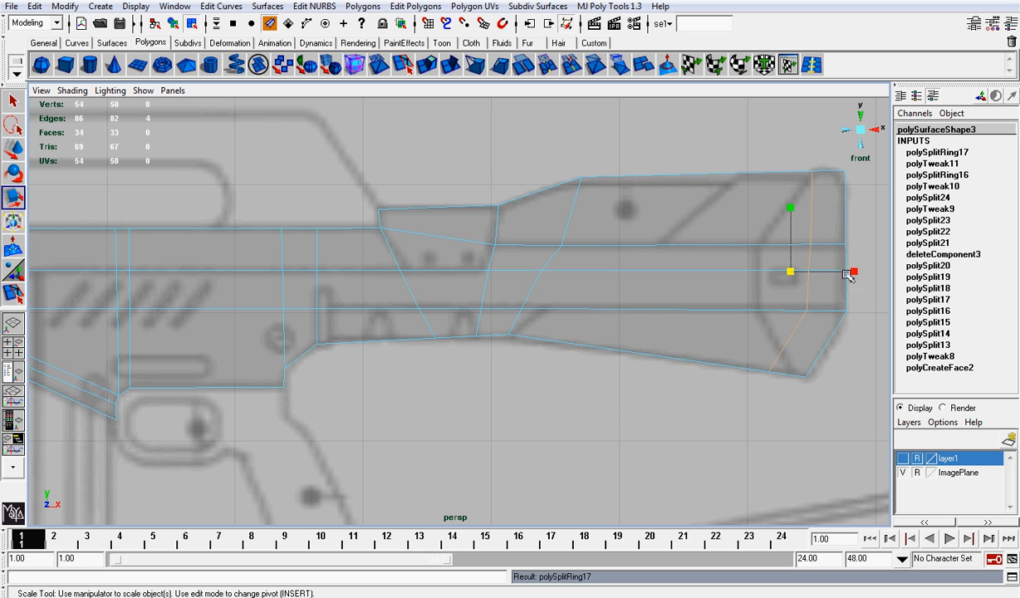
left_click_drag(848, 275, 725, 271)
key("w")
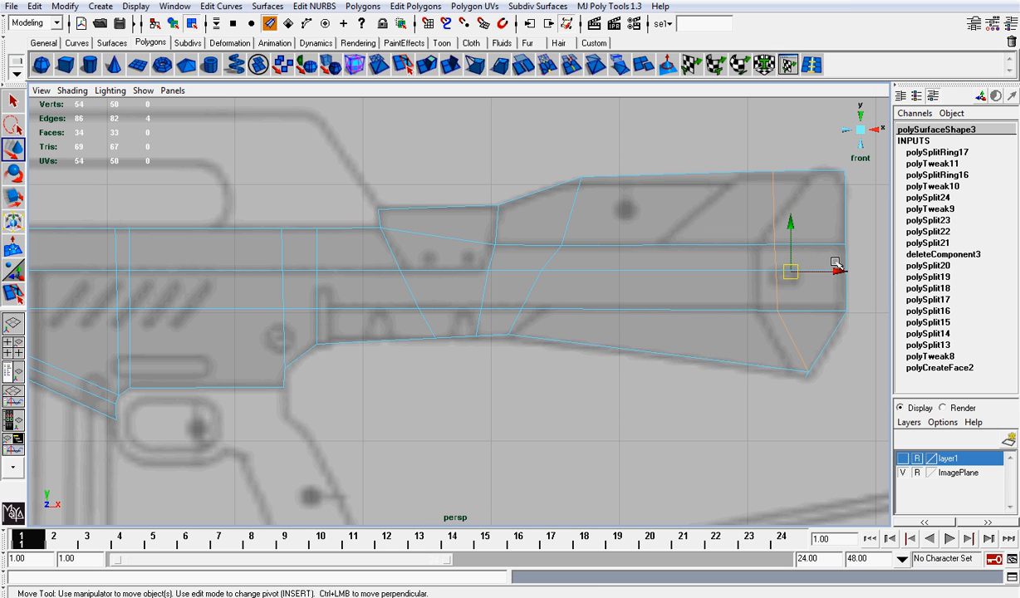
left_click_drag(837, 264, 820, 270)
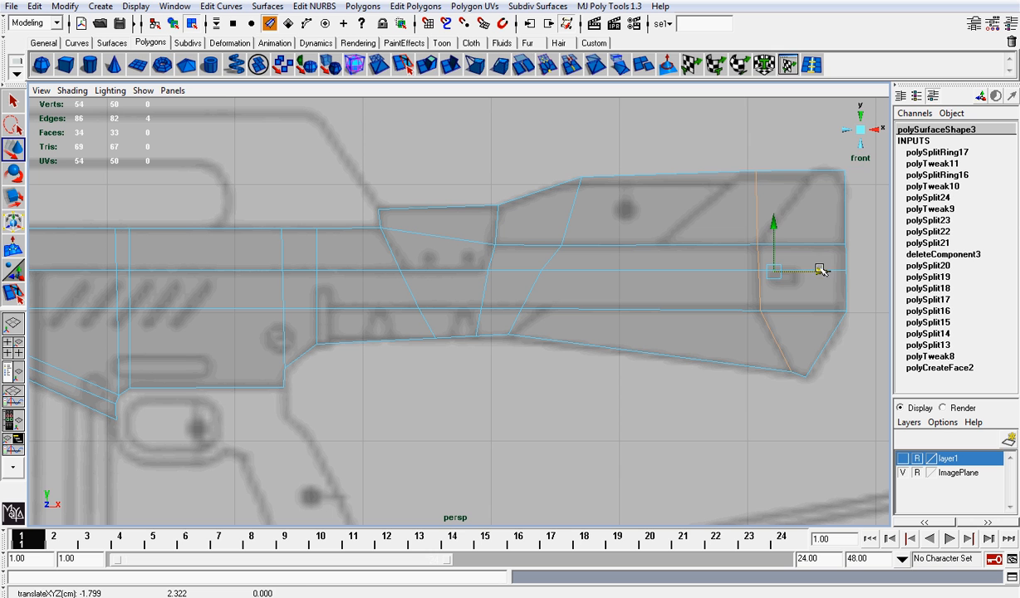
Move the new edge's top vertex rearward to the upper end of the butt plate's diagonal reference line
right_click_drag(792, 178, 766, 174)
left_click(779, 173)
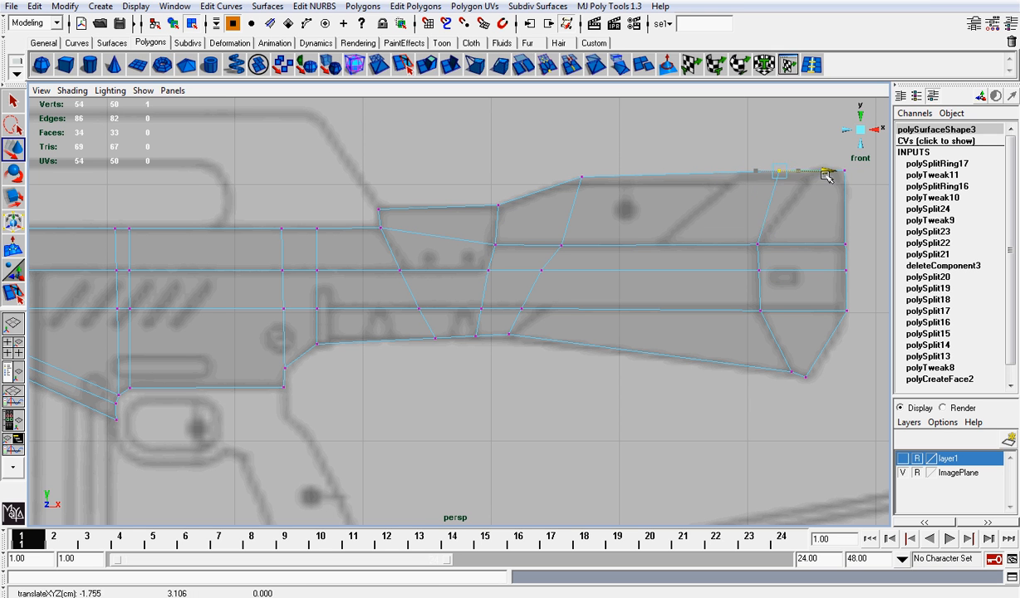
left_click_drag(826, 176, 860, 175)
Align the new edge's three middle vertices with the butt plate's front line and flatten them into a vertical line
left_click(759, 310)
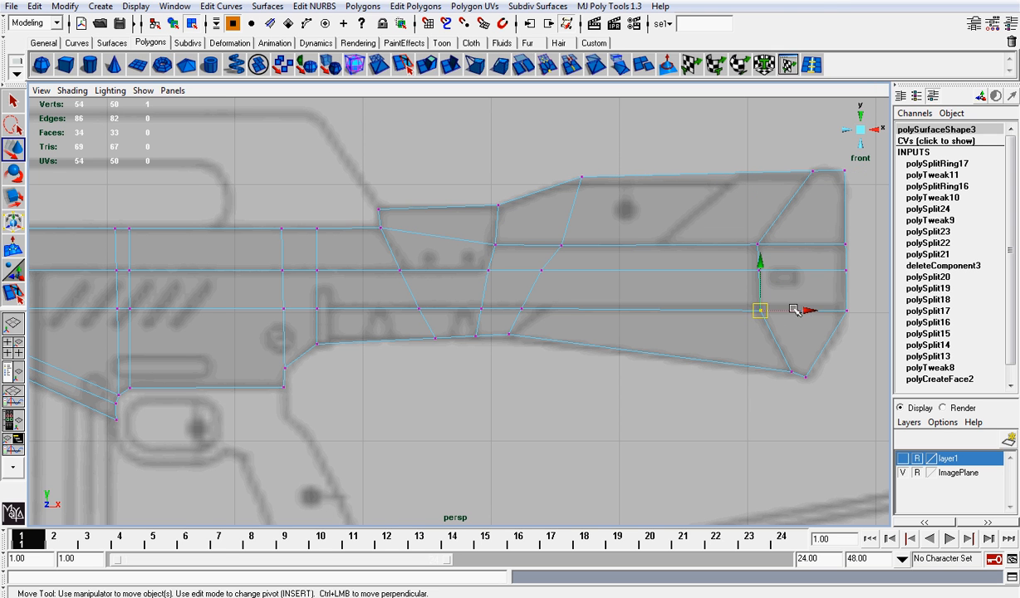
left_click_drag(793, 310, 795, 312)
left_click(757, 270)
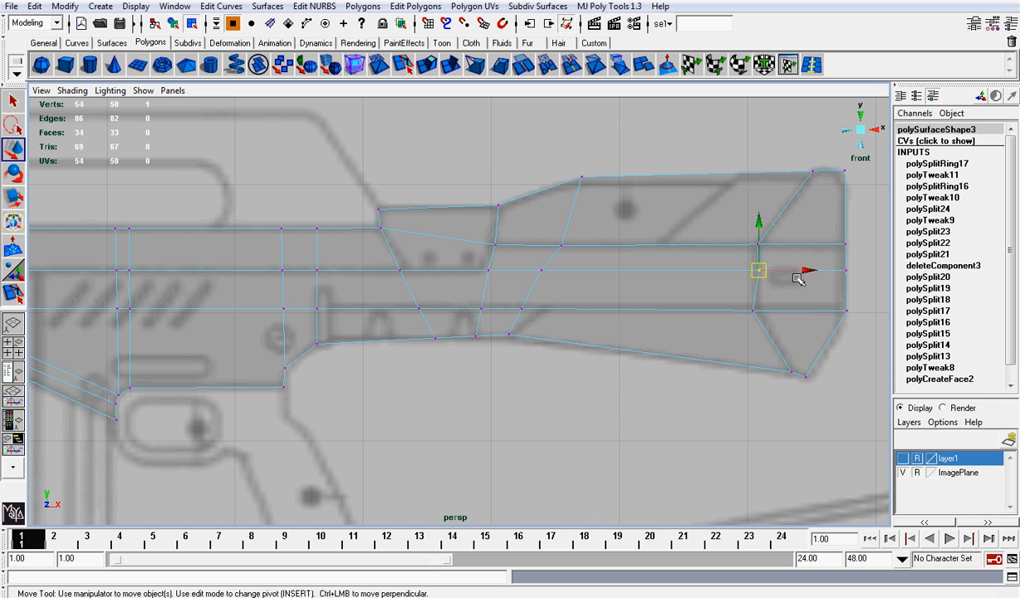
left_click_drag(808, 270, 804, 270)
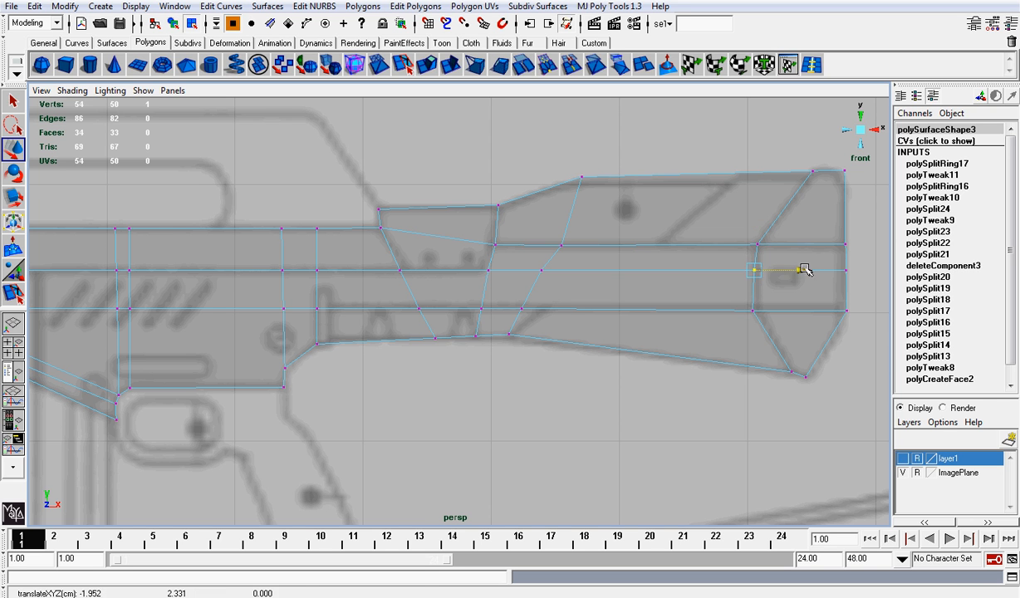
left_click(753, 311)
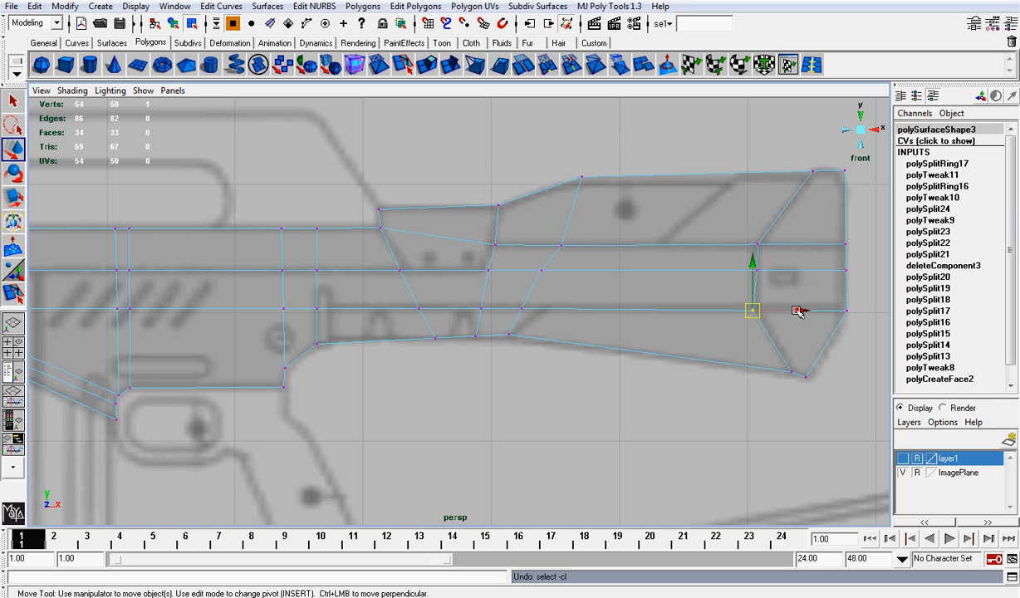
left_click_drag(795, 311, 802, 313)
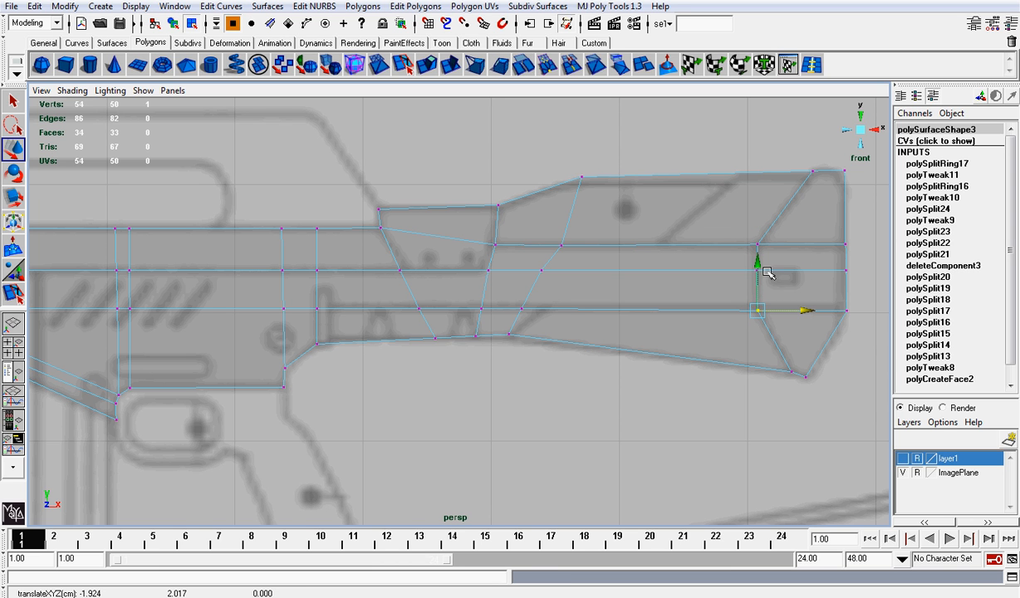
left_click_drag(741, 233, 770, 328)
key("r")
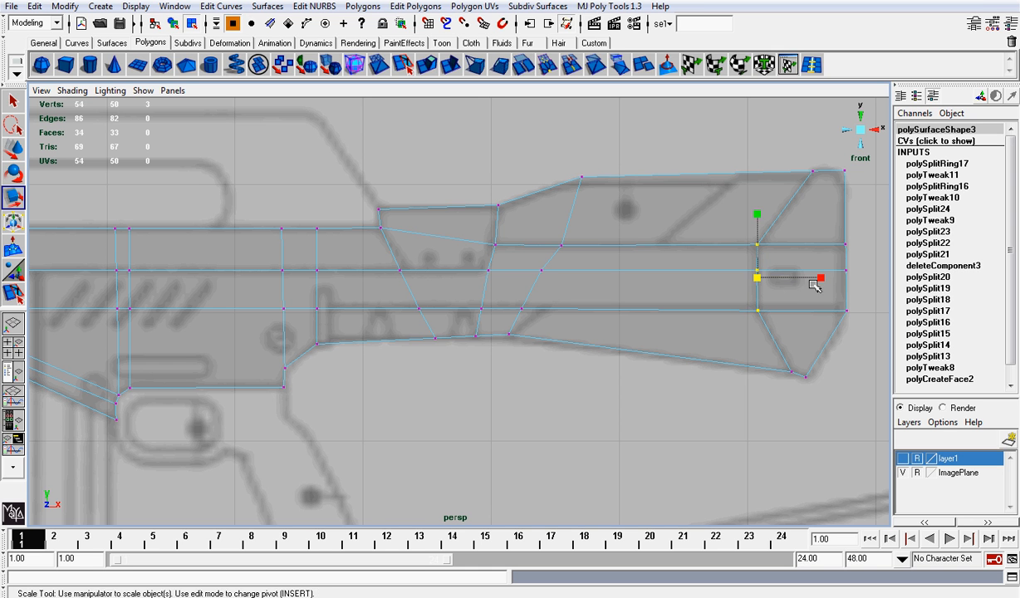
left_click_drag(817, 278, 785, 275)
Move the stock's lower rear corner vertex onto the reference outline and flatten the rear edge's vertices into a vertical line
left_click(793, 371)
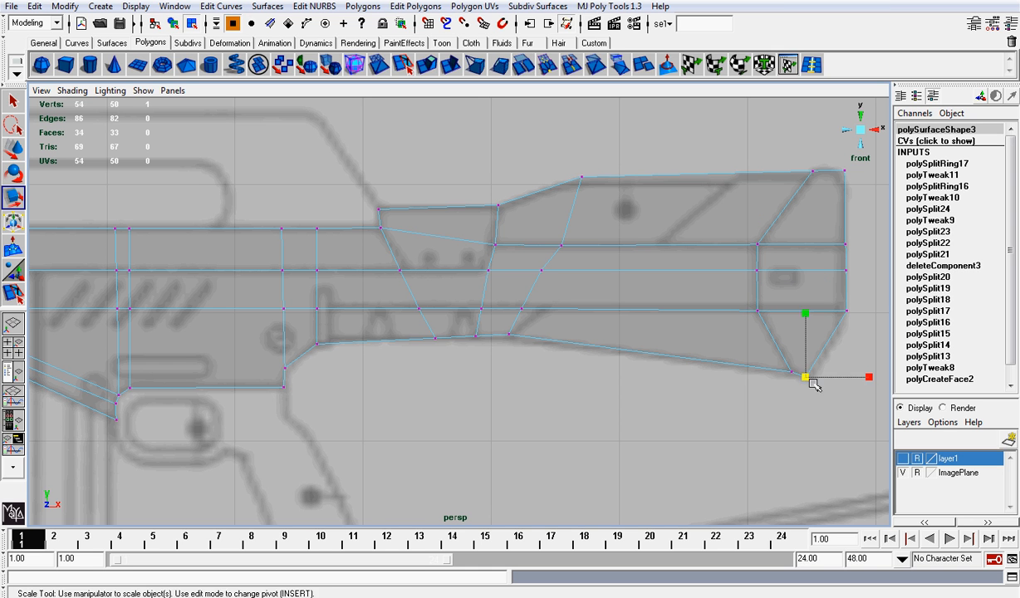
key("w")
left_click_drag(808, 371, 811, 368)
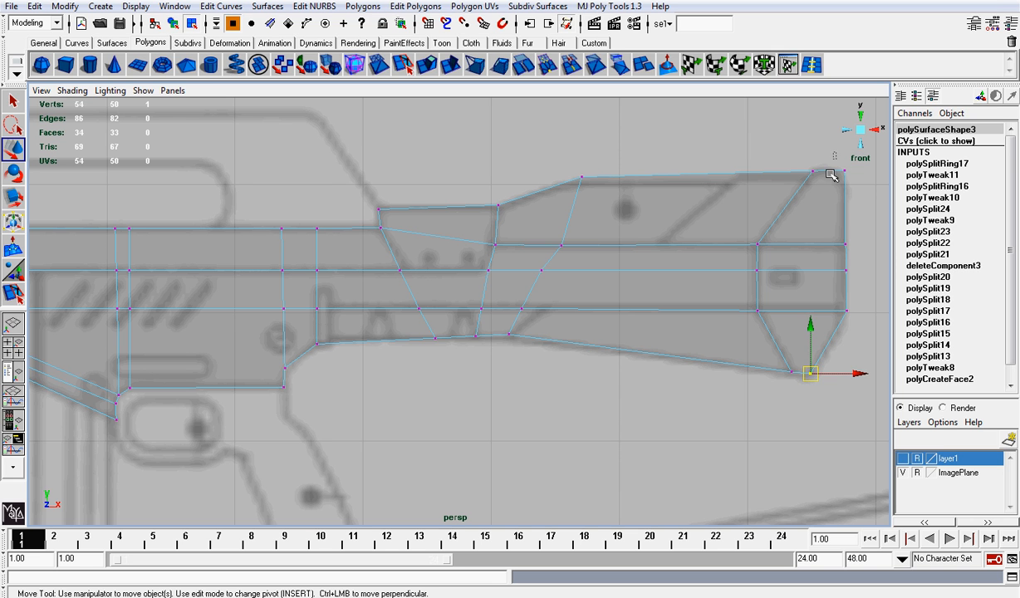
left_click_drag(828, 166, 861, 348)
middle_click_drag(864, 250, 769, 273, "alt")
key("r")
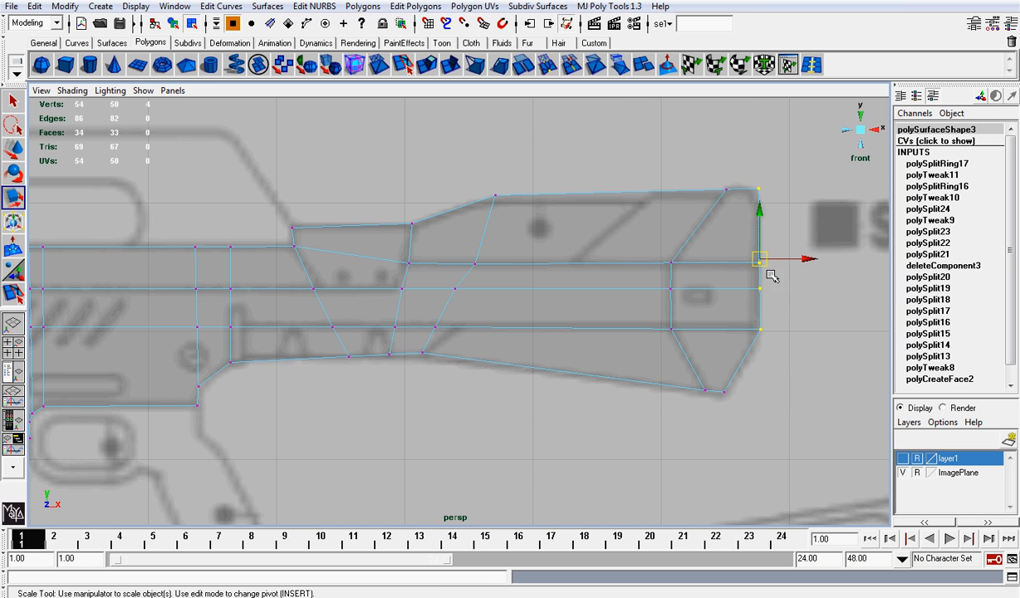
left_click_drag(820, 260, 796, 256)
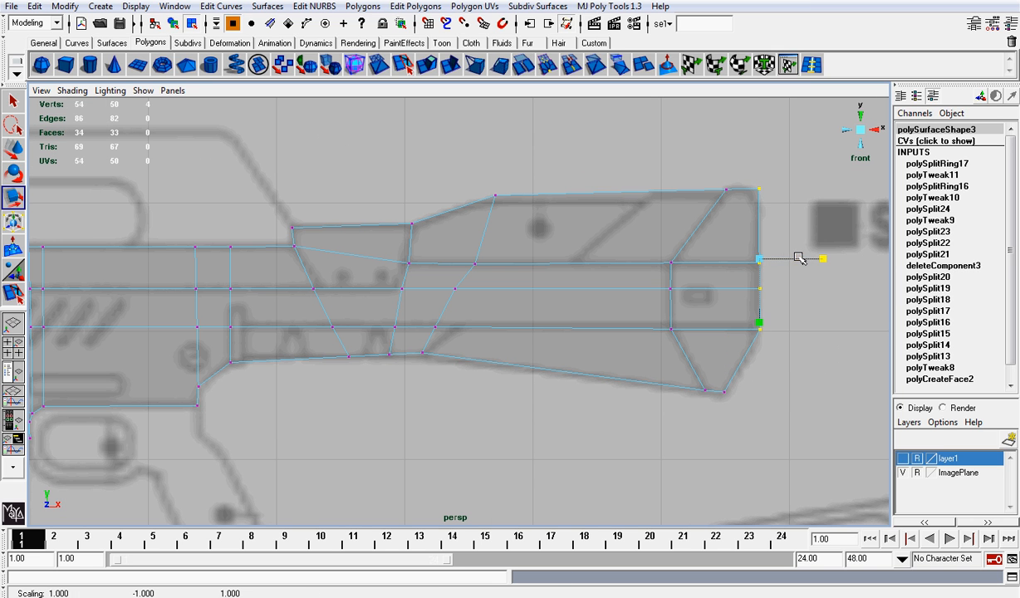
Try moving the vertex at the stock's upper bend rearward and down, and undo the move
left_click(494, 196)
key("w")
left_click_drag(494, 196, 540, 207)
key("ctrl+z")
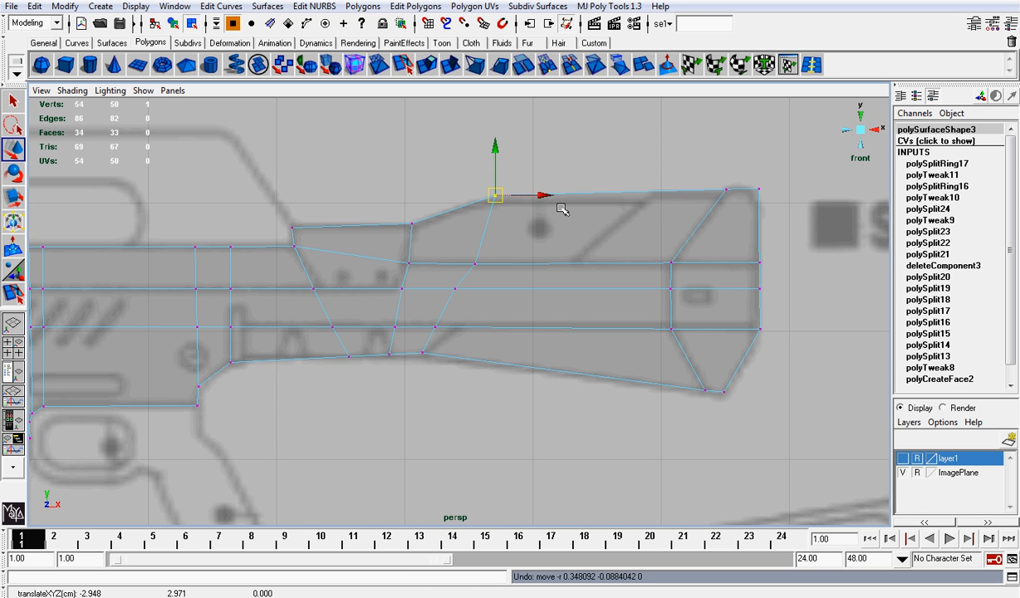
Shift the lower vertices of the edge below the stock's upper bend rearward to follow the short diagonal line at the underside
left_click(477, 262)
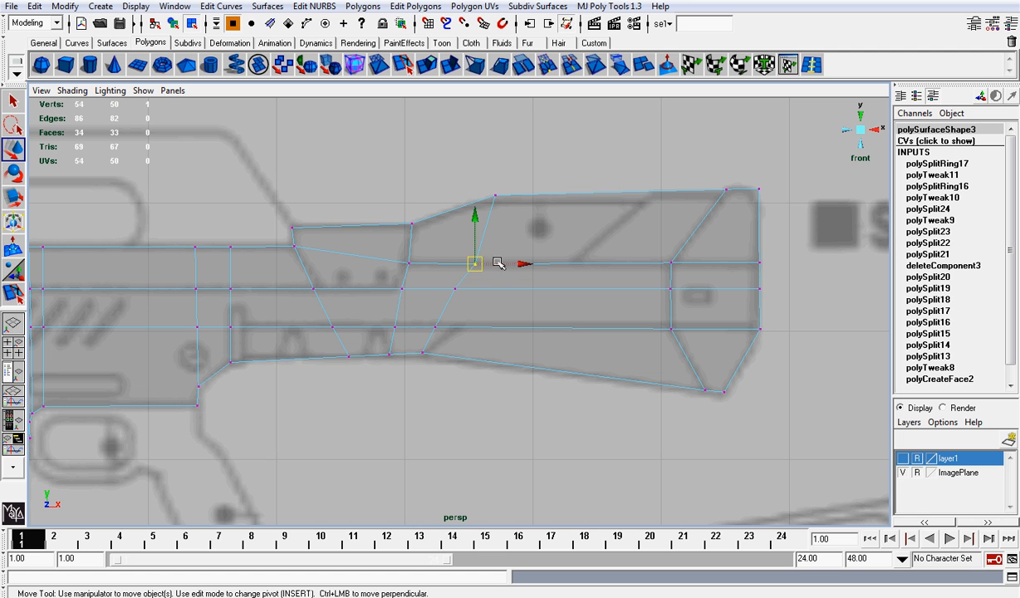
left_click_drag(423, 280, 514, 310)
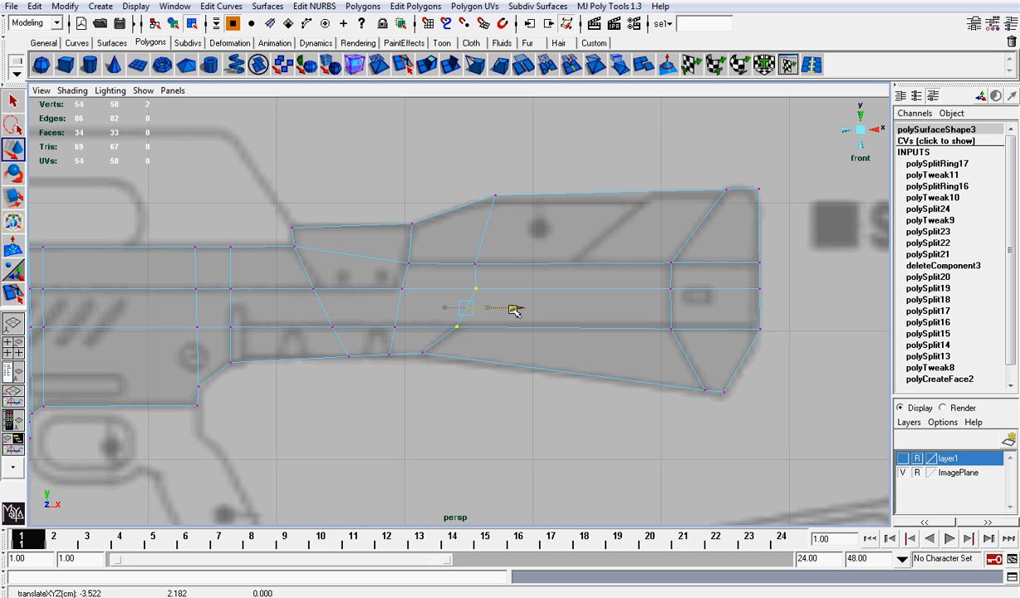
left_click(422, 352)
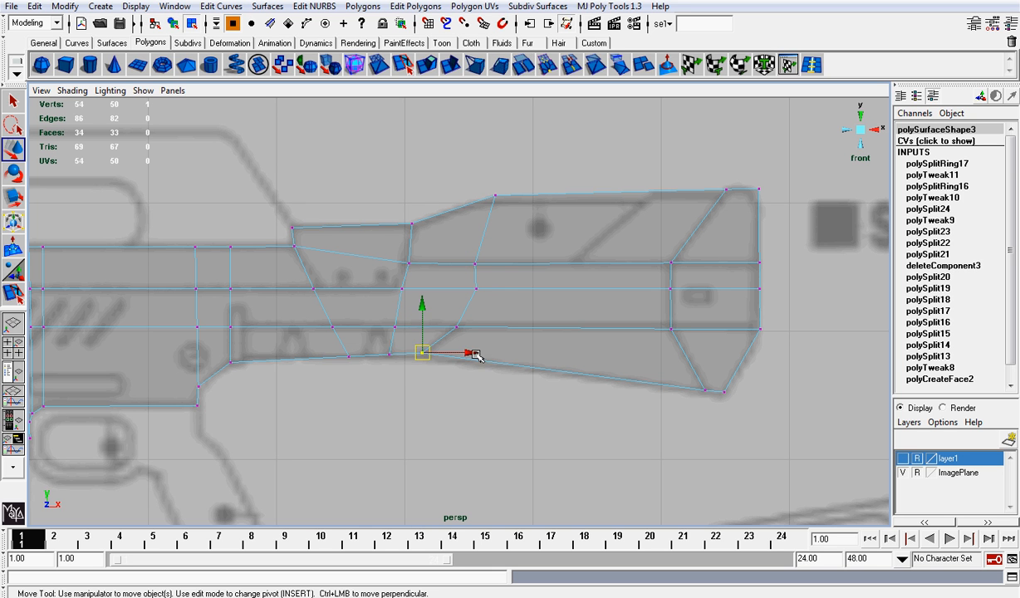
left_click_drag(476, 355, 483, 356)
left_click(474, 264)
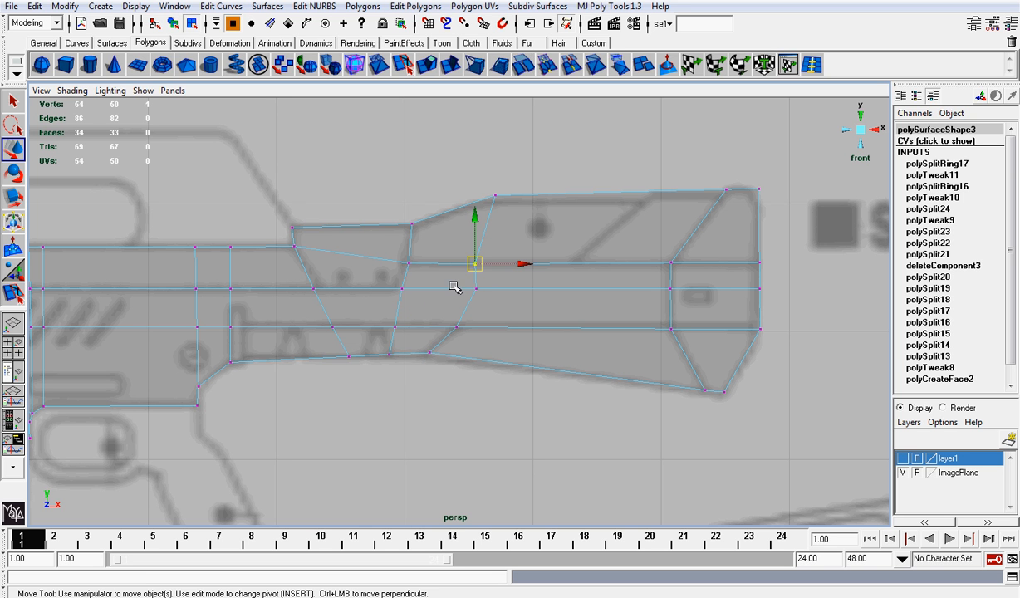
left_click(474, 288)
left_click_drag(523, 287, 525, 290)
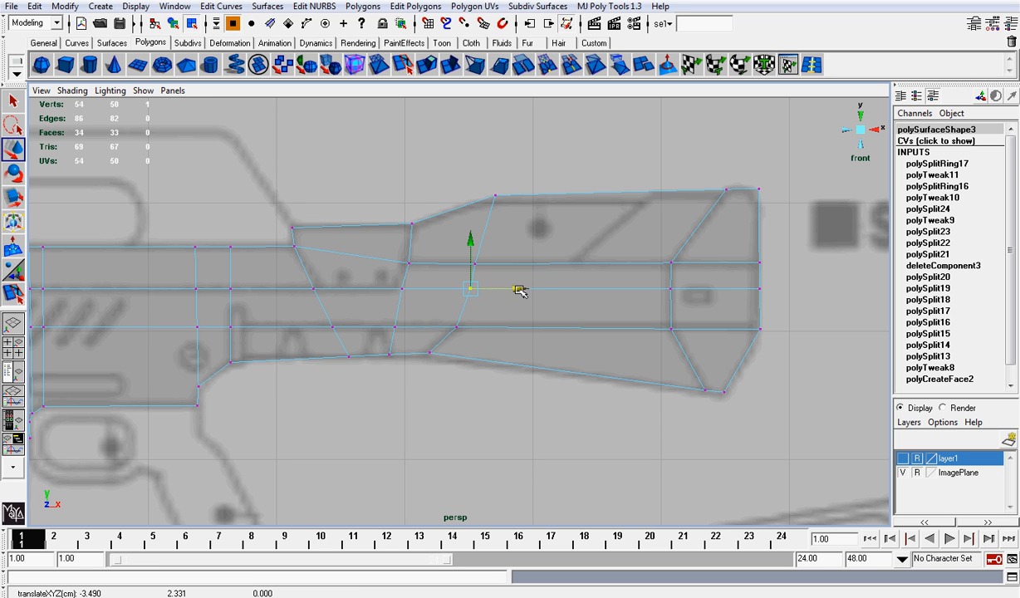
left_click(456, 327)
mouse_move(505, 326)
left_mouse_down()
mouse_move(492, 325)
mouse_move(510, 326)
left_mouse_up()
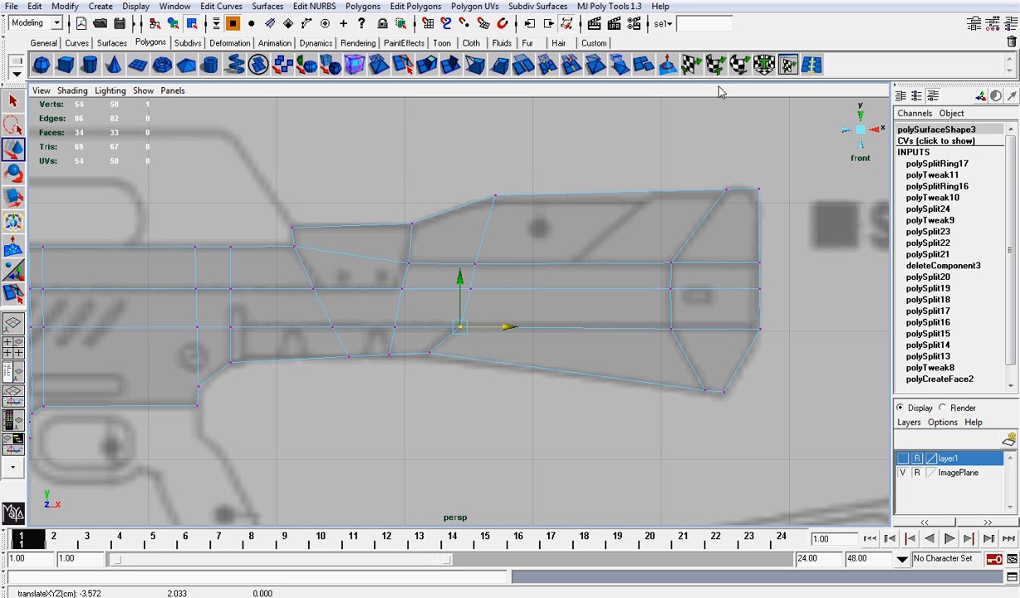
Insert an edge ring across the middle of the stock and align its upper and middle vertices with the reference's diagonal line and its lower end
left_click(786, 65)
left_click(633, 196)
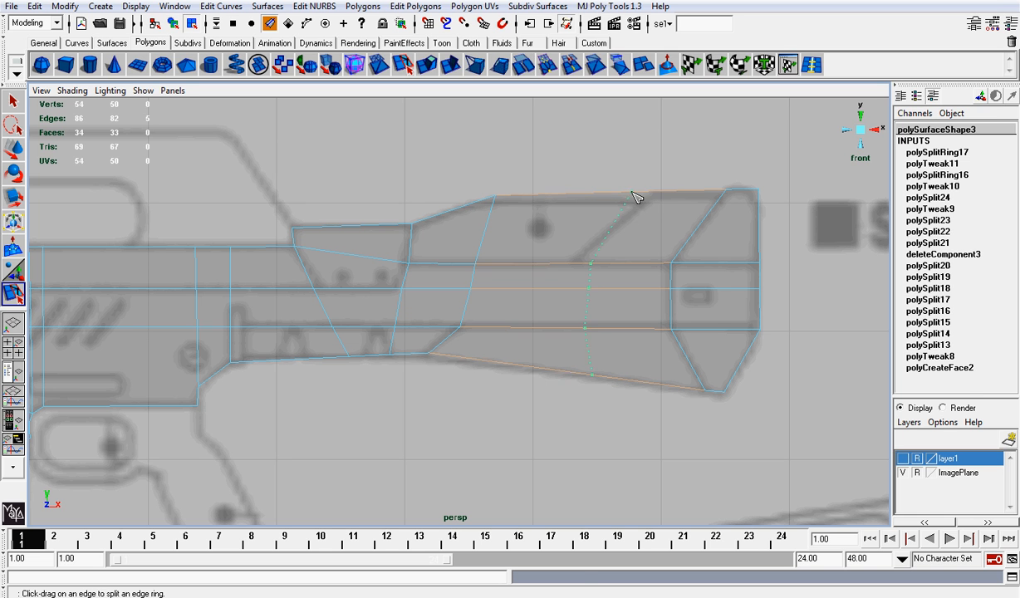
left_click(654, 203)
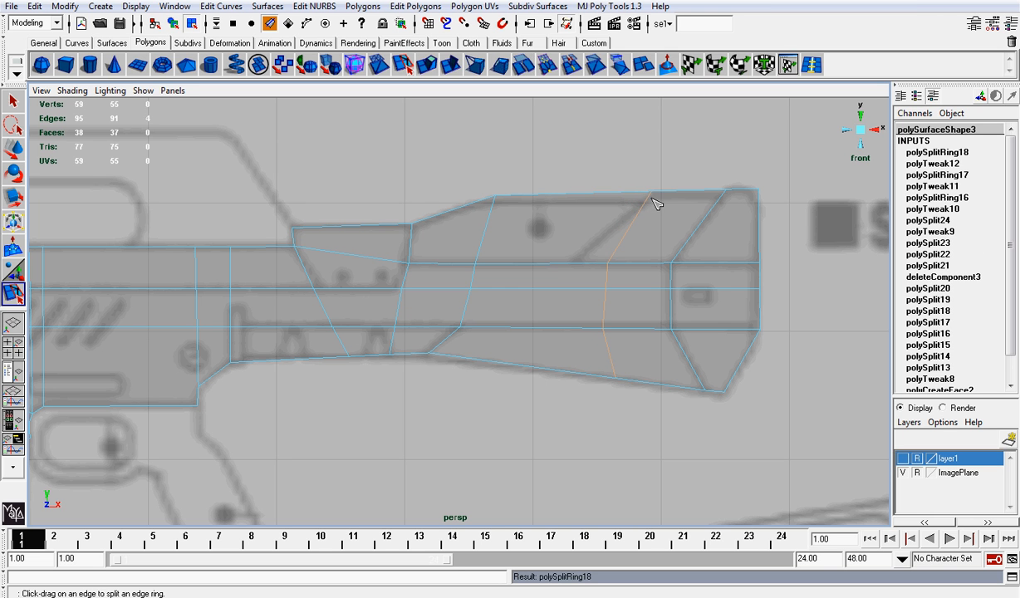
key("w")
right_click_drag(636, 241, 594, 242)
left_click_drag(594, 242, 613, 344)
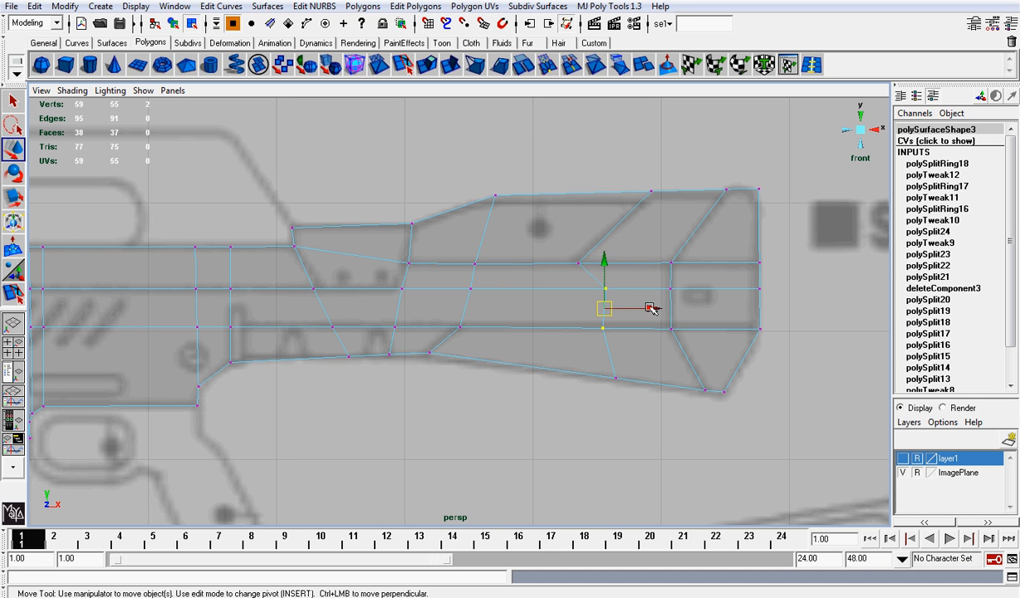
left_click_drag(649, 303, 619, 305)
left_click_drag(540, 322, 621, 329)
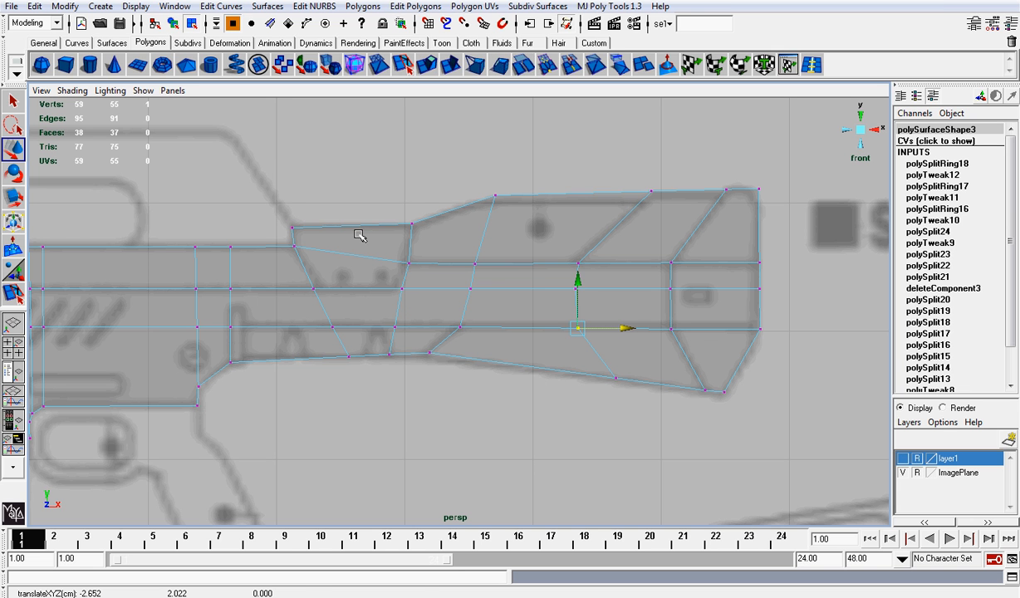
Raise the lower vertex where the body meets the stock slightly onto the reference outline, and return to object selection
middle_click_drag(522, 234, 614, 203, "alt")
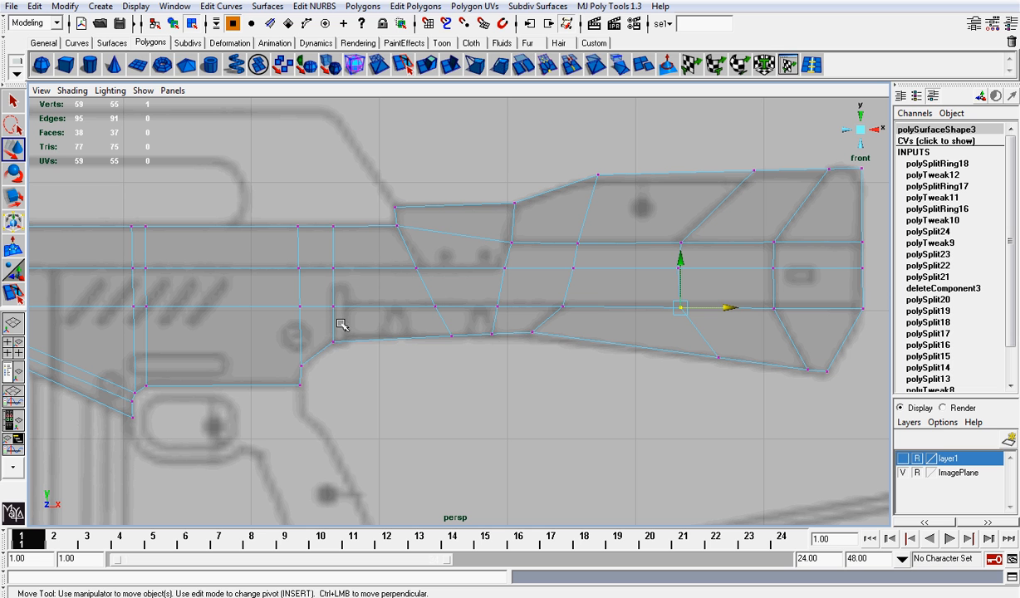
left_click(334, 340)
left_click_drag(335, 309, 335, 305)
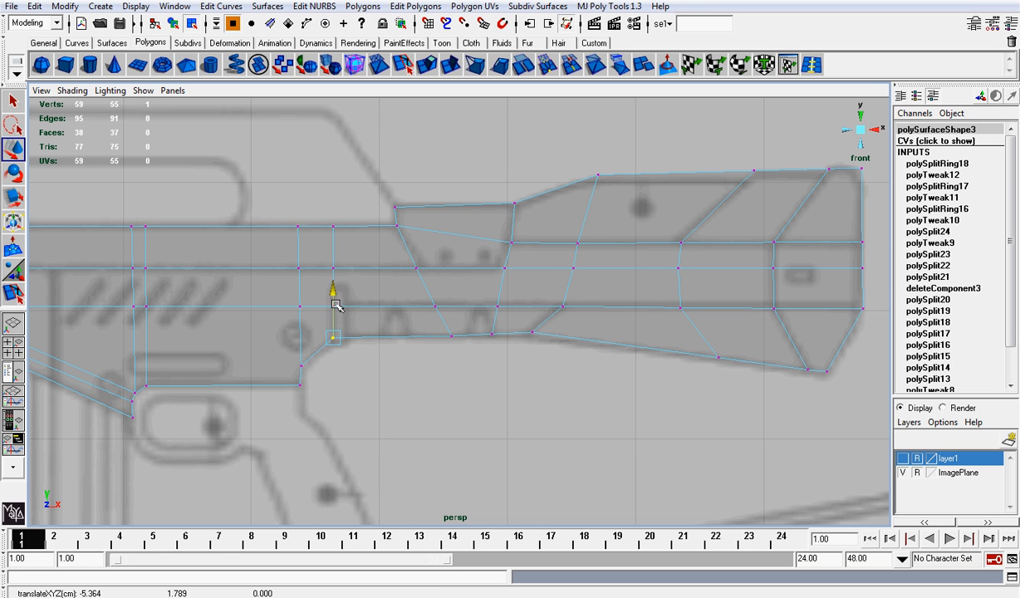
right_click_drag(494, 250, 544, 229)
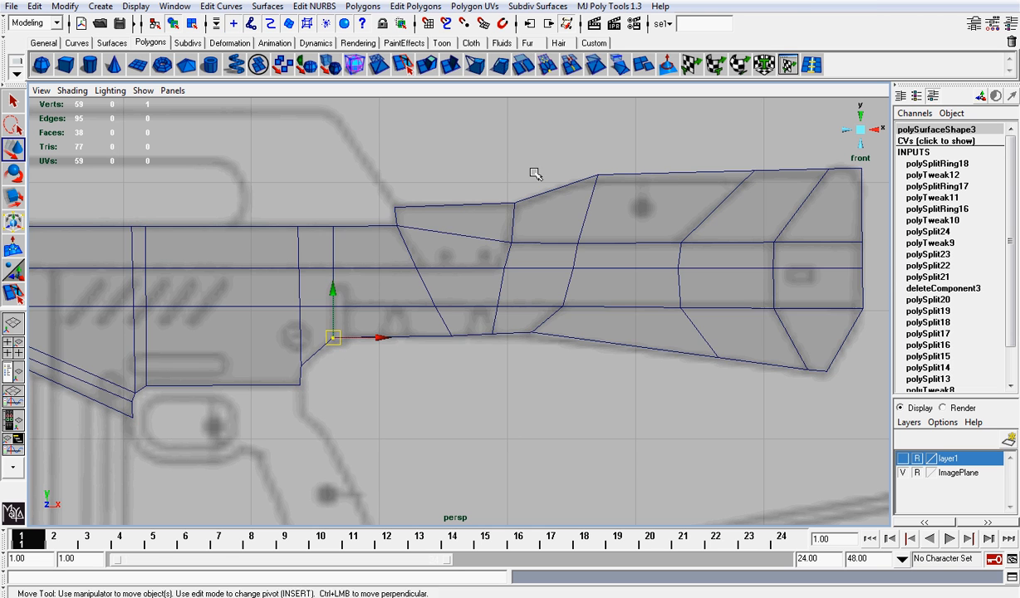
Select both halves of the carry handle, set their Translate Y to 0 and deselect them
scroll(532, 226, "down", 5)
left_click(380, 151)
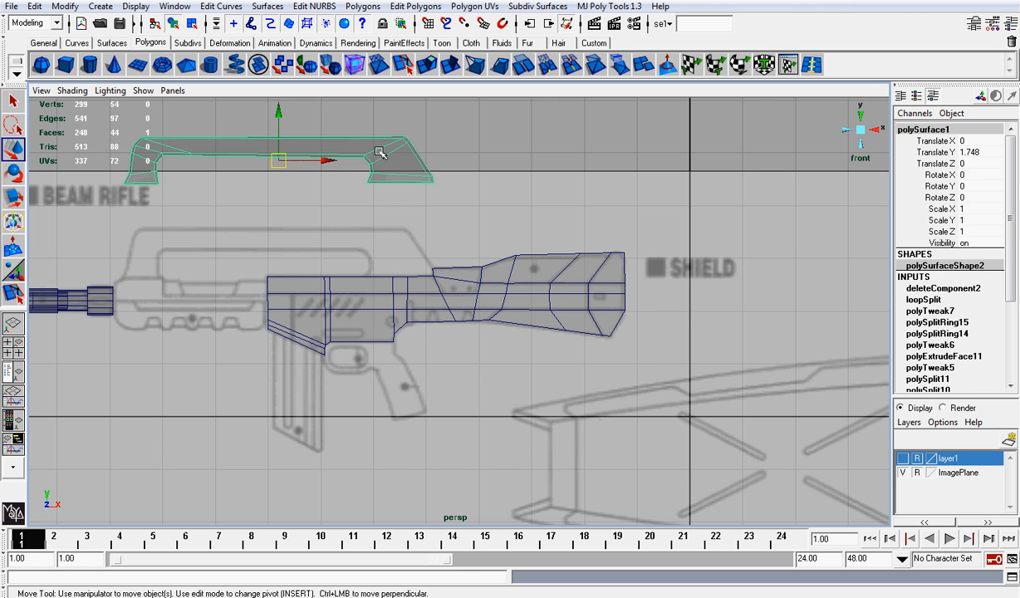
left_click_drag(347, 129, 402, 201)
left_click(981, 151)
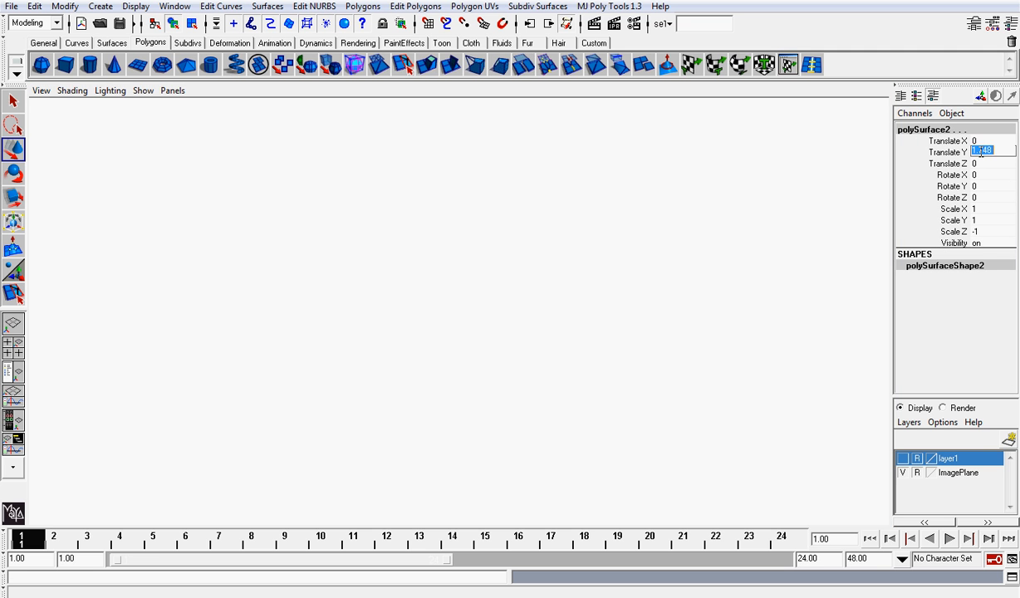
type("0")
key("Return")
left_click(513, 172)
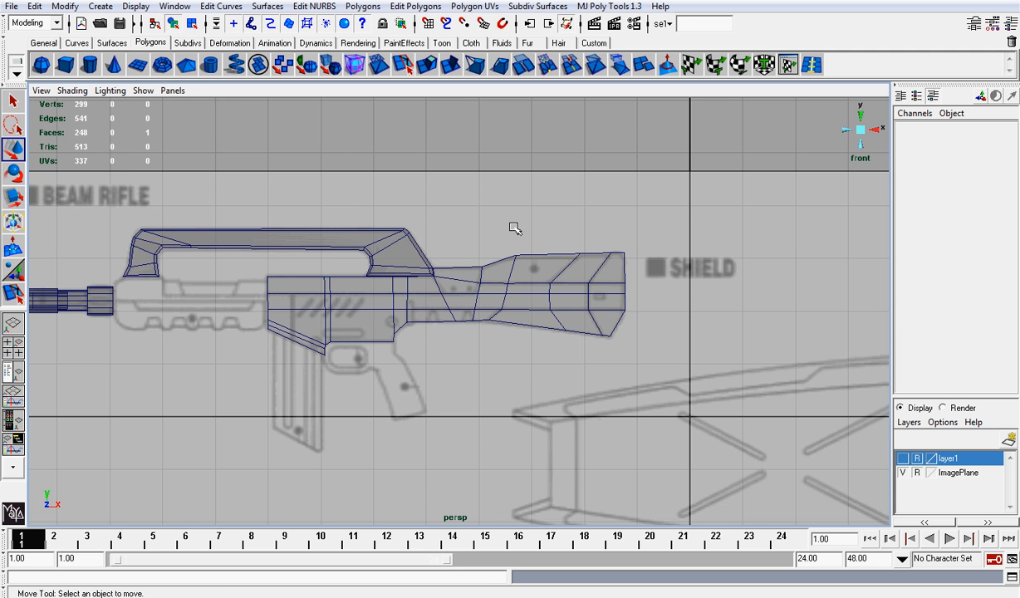
Move the upper split's vertex at the bracket's rear edge slightly forward, toward the carry handle
scroll(512, 227, "up", 4)
scroll(609, 218, "up", 3)
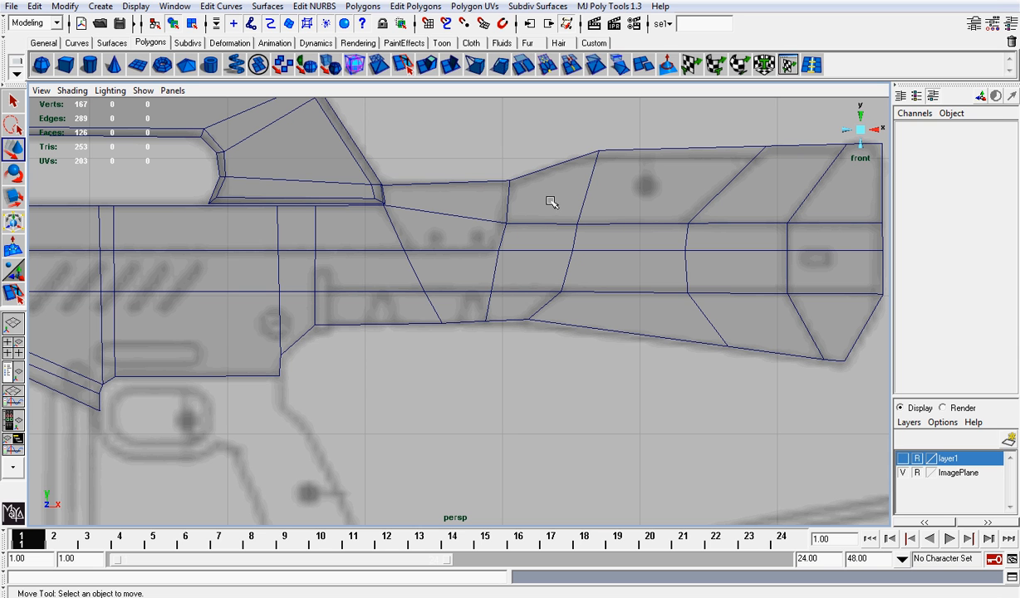
right_click_drag(487, 206, 466, 202)
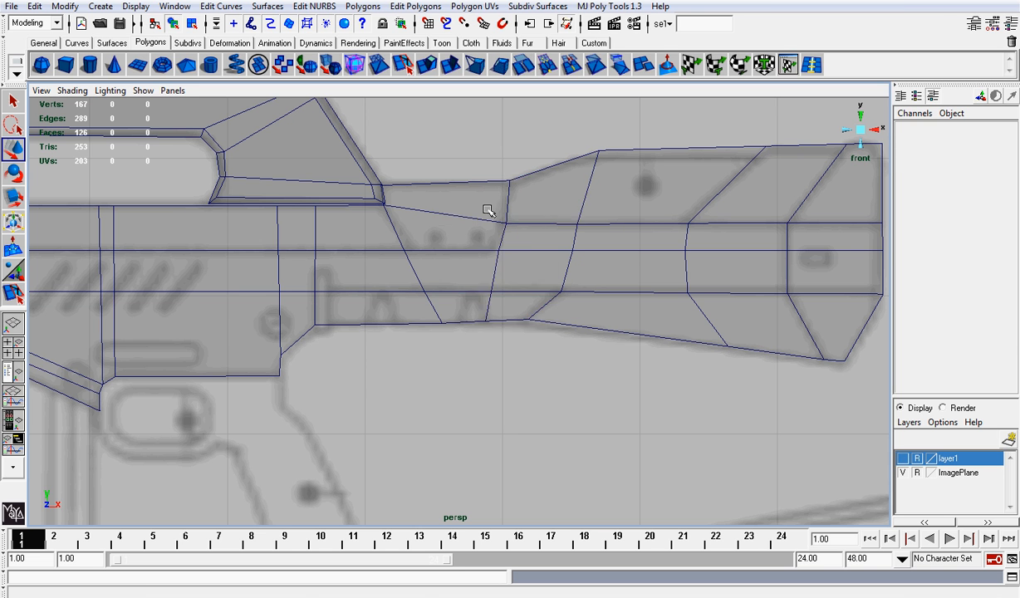
left_click(507, 223)
left_click_drag(536, 222, 540, 223)
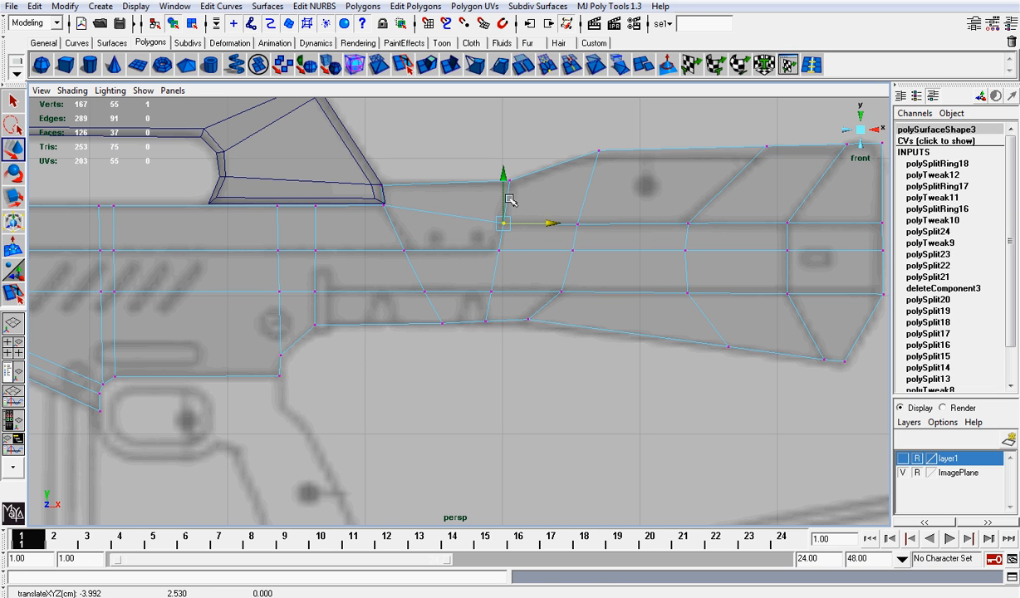
Try to extrude the two upper stock faces around the round detail, recess them into the body and reduce their height
left_click_drag(500, 172, 504, 159)
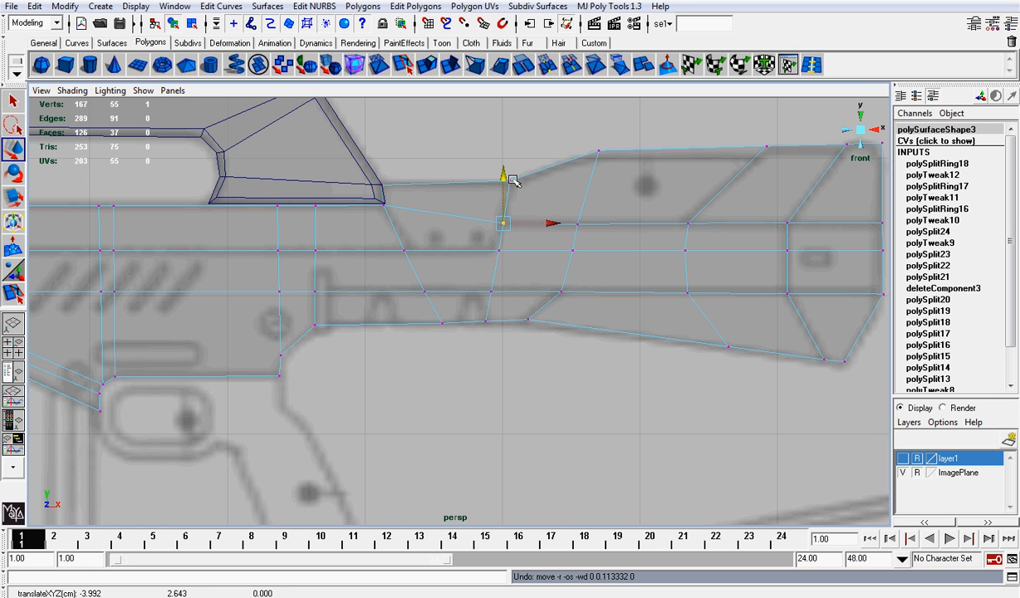
right_click_drag(568, 183, 572, 214)
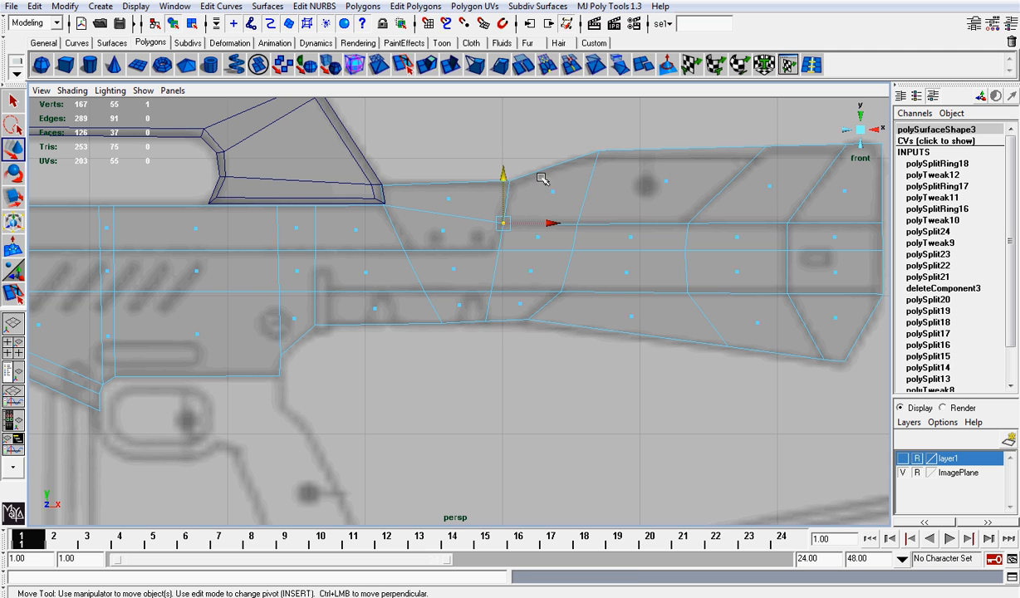
left_click_drag(541, 178, 682, 207)
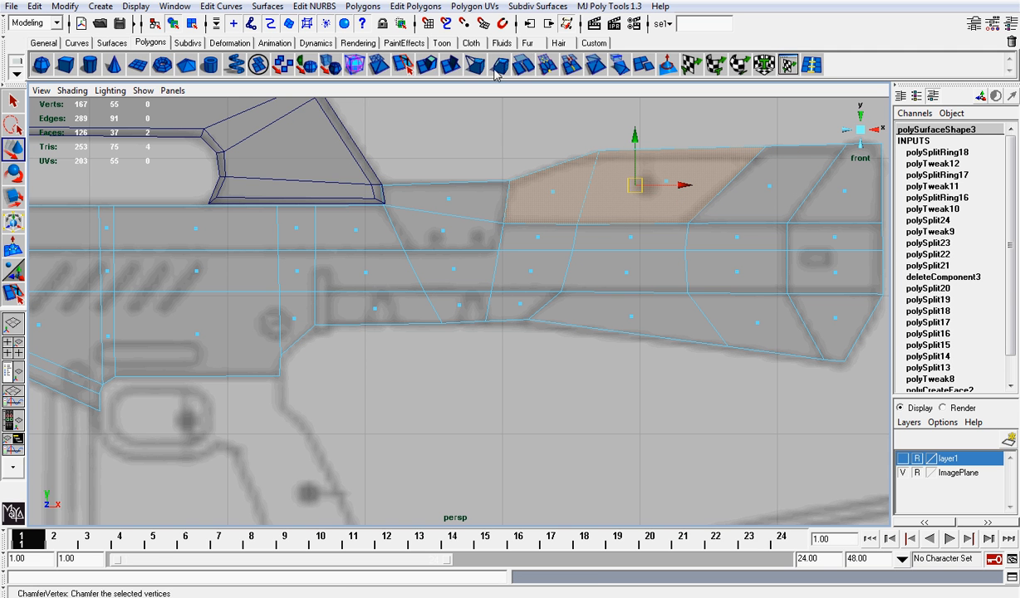
left_click(435, 70)
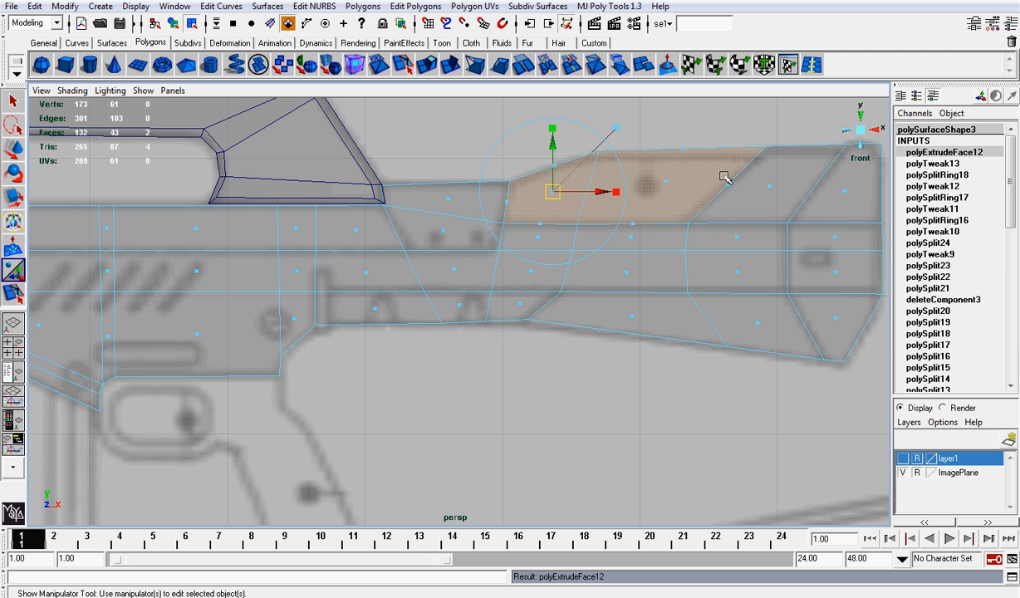
left_click_drag(830, 115, 664, 199, "alt")
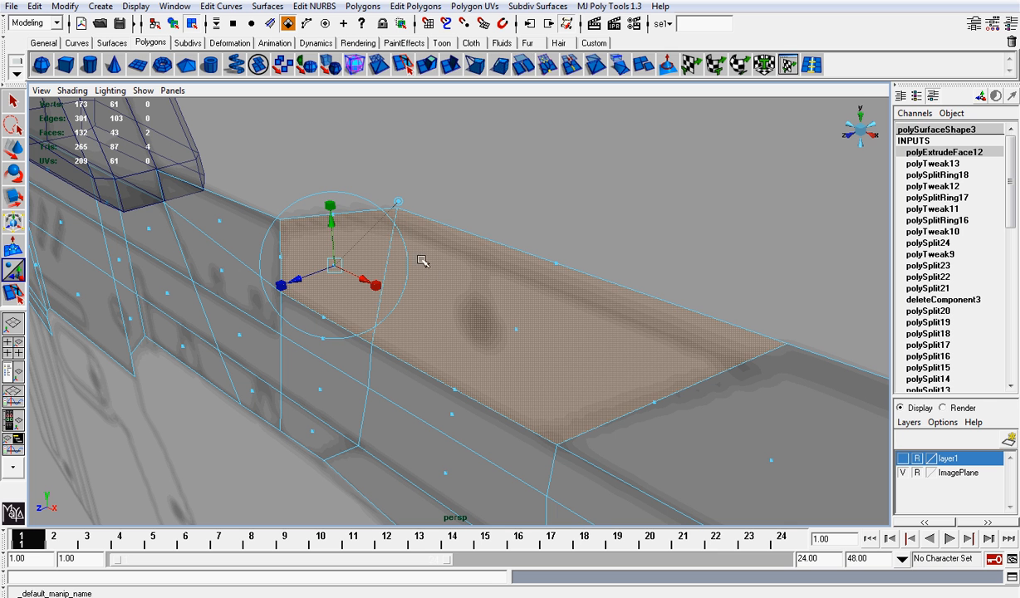
left_click_drag(301, 266, 326, 276)
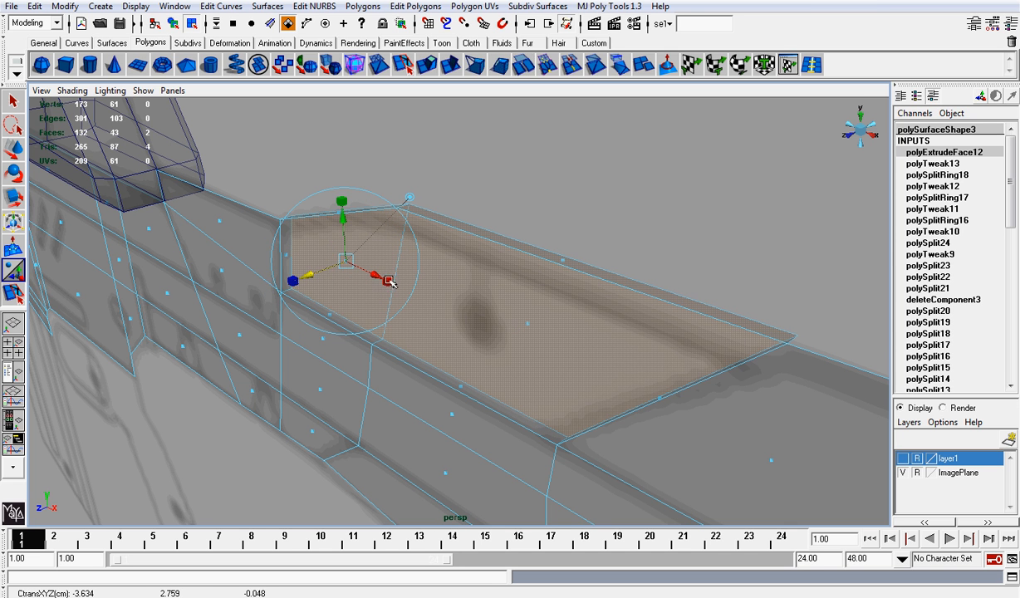
left_click_drag(390, 282, 425, 272, "alt")
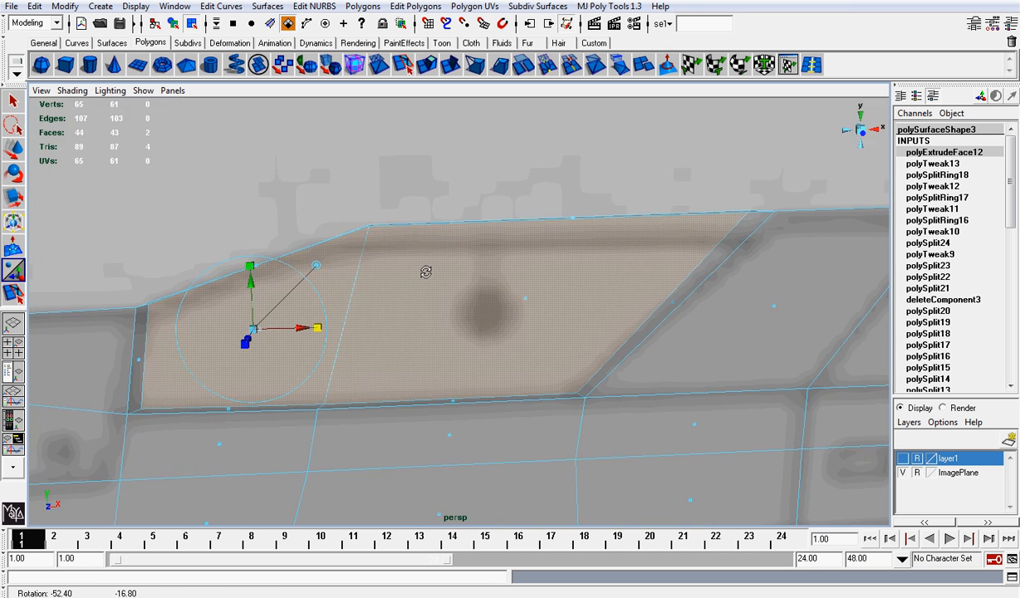
left_click_drag(251, 264, 253, 270)
scroll(372, 278, "down", 5)
mouse_move(381, 302)
left_mouse_down("alt")
mouse_move(478, 302)
mouse_move(387, 301)
left_mouse_up("alt")
middle_click_drag(359, 319, 533, 277, "alt")
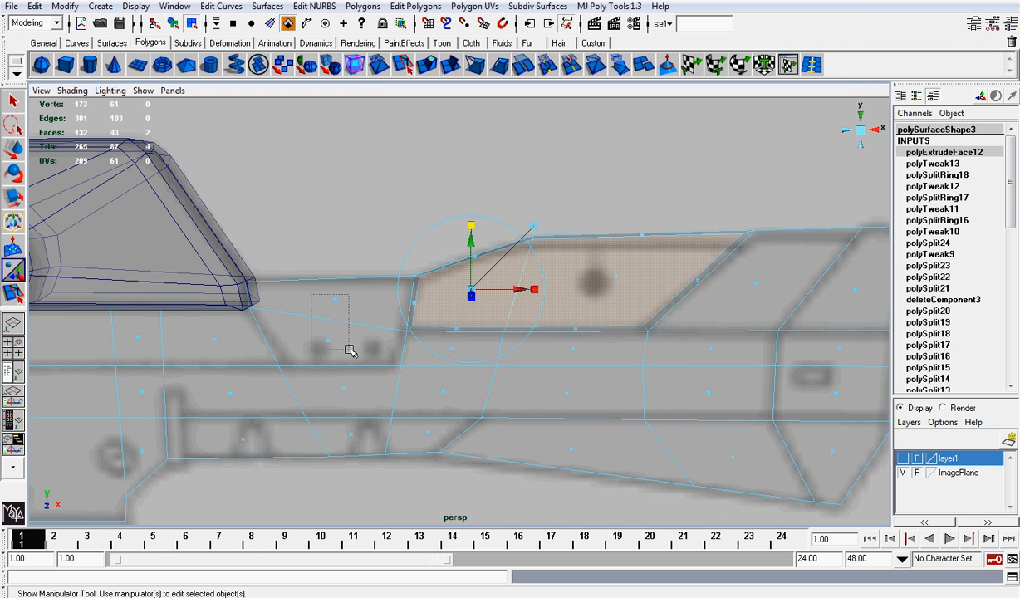
Try to extrude the two bracket faces between the carry handle and the stock, recess them and fit them inside the bracket outline
left_click(349, 311)
key("ctrl+e")
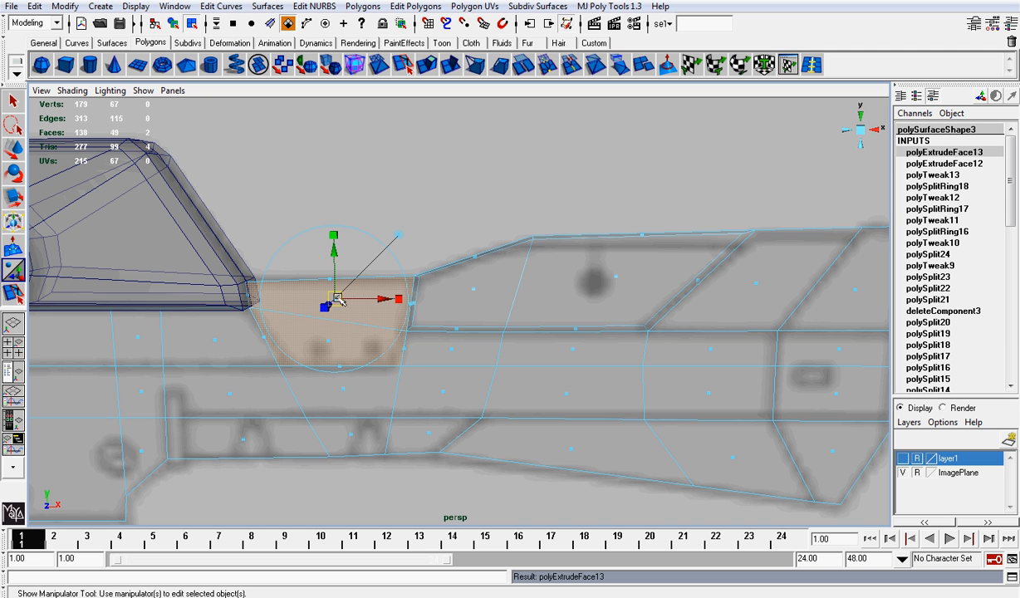
mouse_move(353, 291)
left_mouse_down("alt")
mouse_move(334, 294)
mouse_move(347, 289)
mouse_move(341, 274)
mouse_move(369, 298)
mouse_move(344, 290)
left_mouse_up("alt")
scroll(332, 311, "up", 1)
key("e")
key("w")
key("r")
left_click_drag(291, 230, 466, 323)
key("w")
scroll(438, 274, "down", 5)
scroll(466, 323, "up", 5)
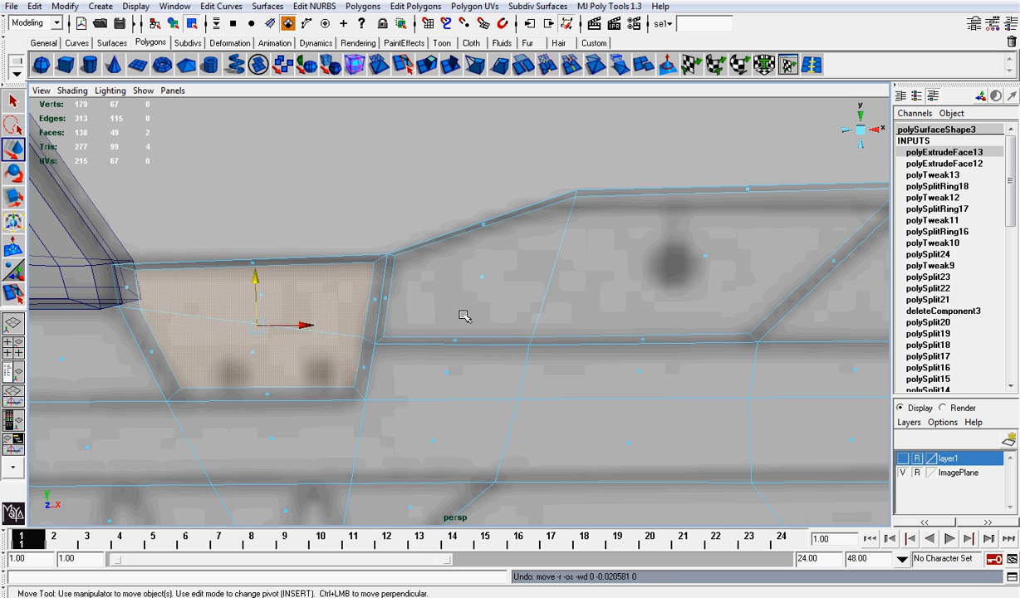
Undo the bracket and upper stock extrusions back to the unextruded mesh
key("z")
key("z")
key("z")
key("z")
key("z")
key("z")
key("z")
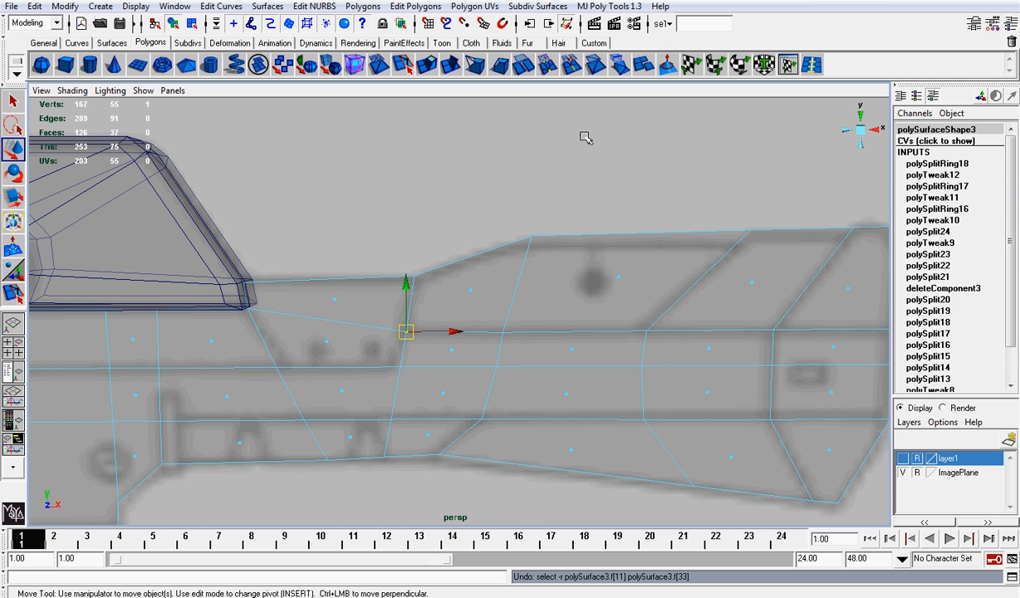
Insert an edge ring through the stock close behind the bracket's rear edge and leave the split tool
left_click(785, 67)
scroll(431, 328, "up", 2)
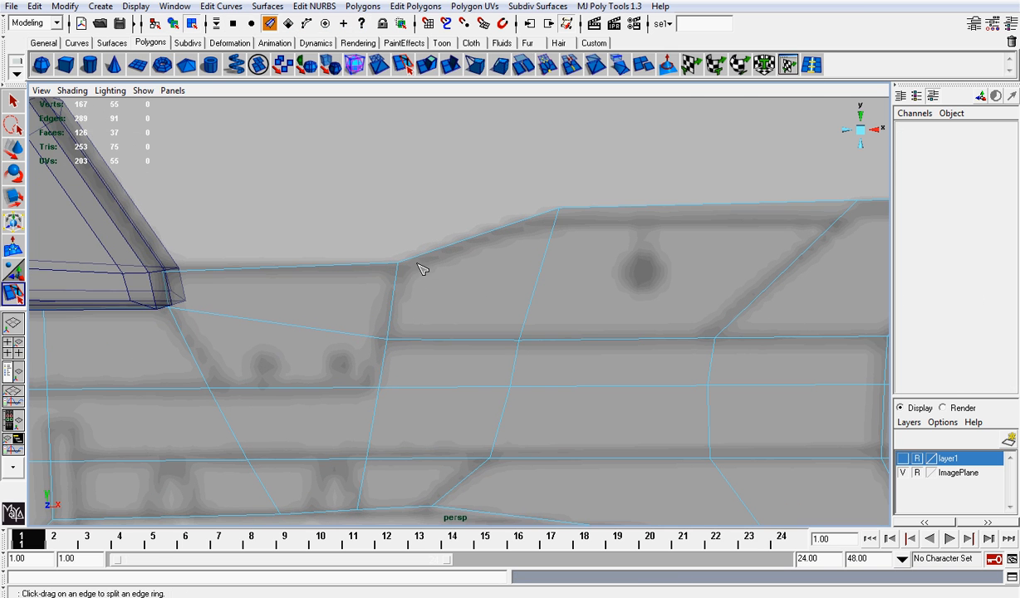
left_click_drag(418, 265, 421, 265)
scroll(419, 274, "down", 2)
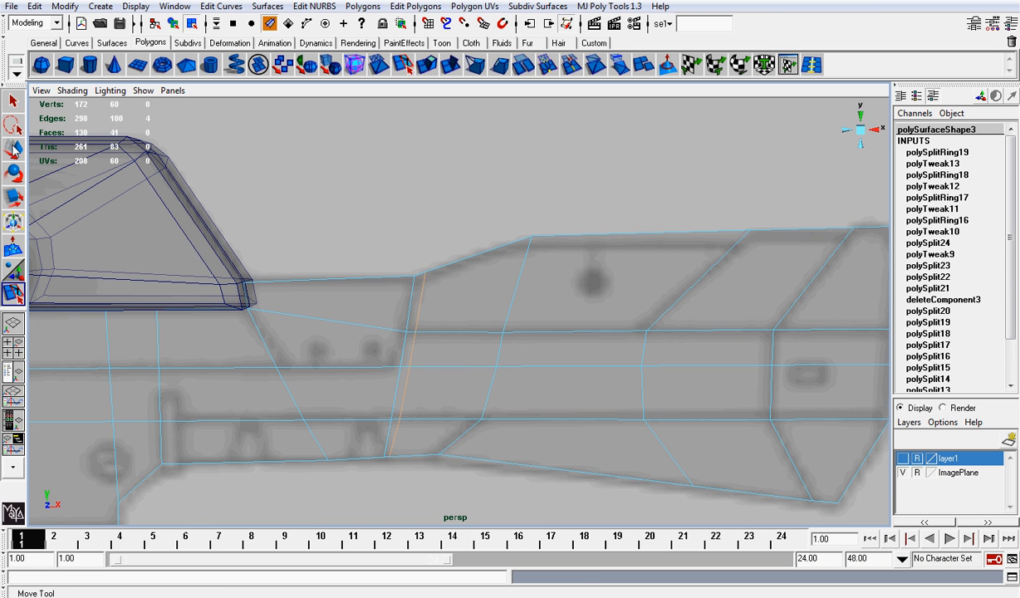
left_click(13, 148)
Extrude the two upper stock faces behind the new edge ring, recess them into the body, reduce their height and lower them slightly
right_click_drag(457, 299, 455, 323)
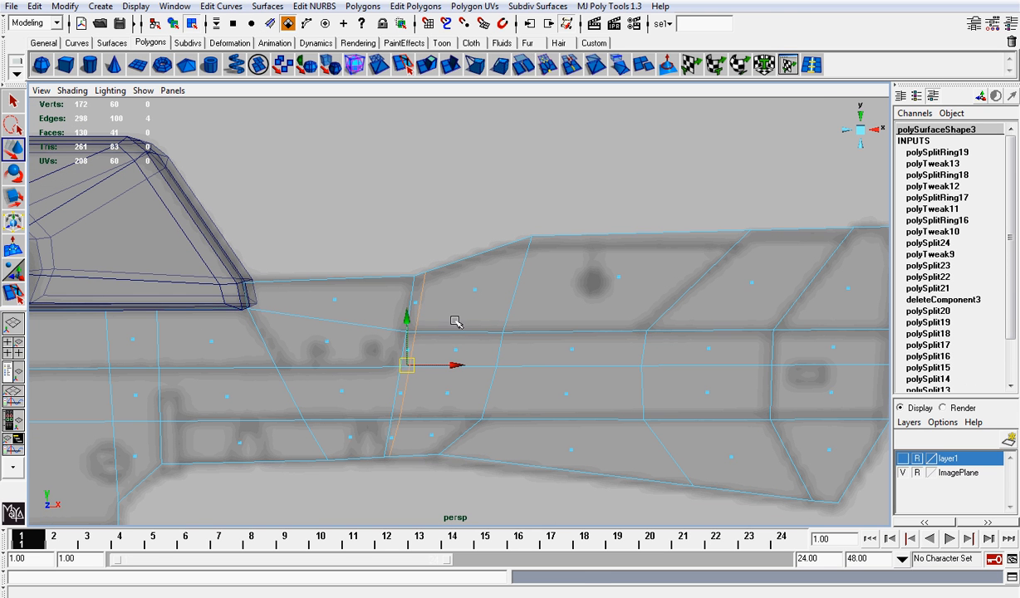
left_click(604, 296)
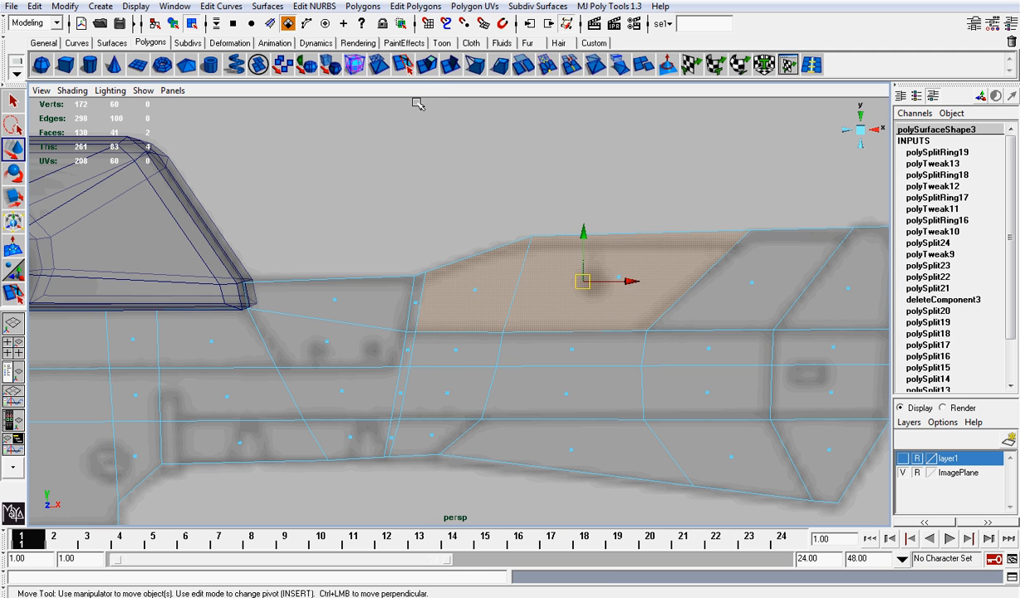
left_click(427, 65)
left_click(540, 227)
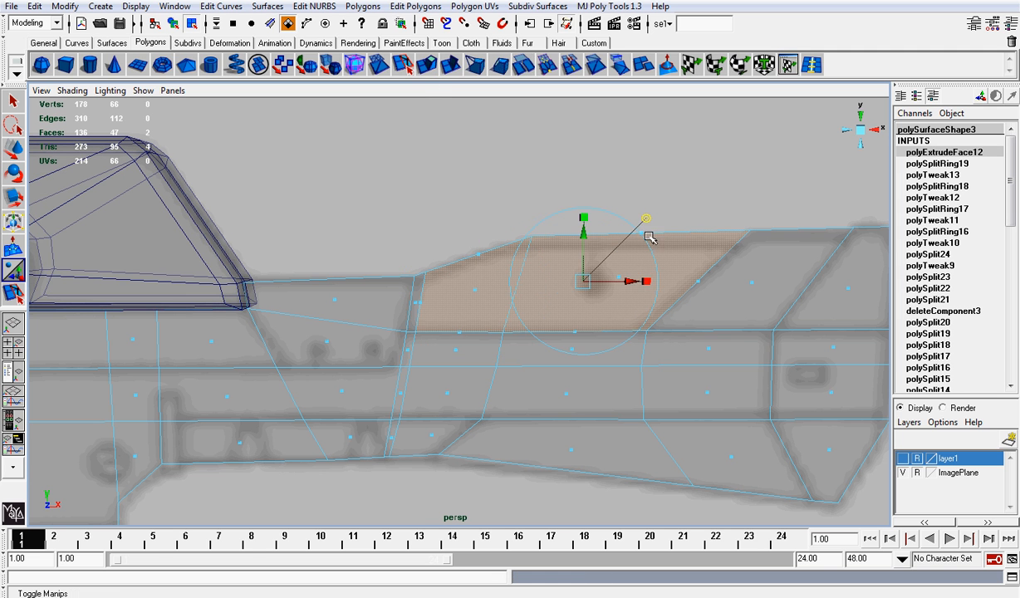
mouse_move(650, 238)
left_mouse_down("alt")
mouse_move(573, 335)
mouse_move(546, 337)
mouse_move(638, 281)
mouse_move(653, 259)
left_mouse_up("alt")
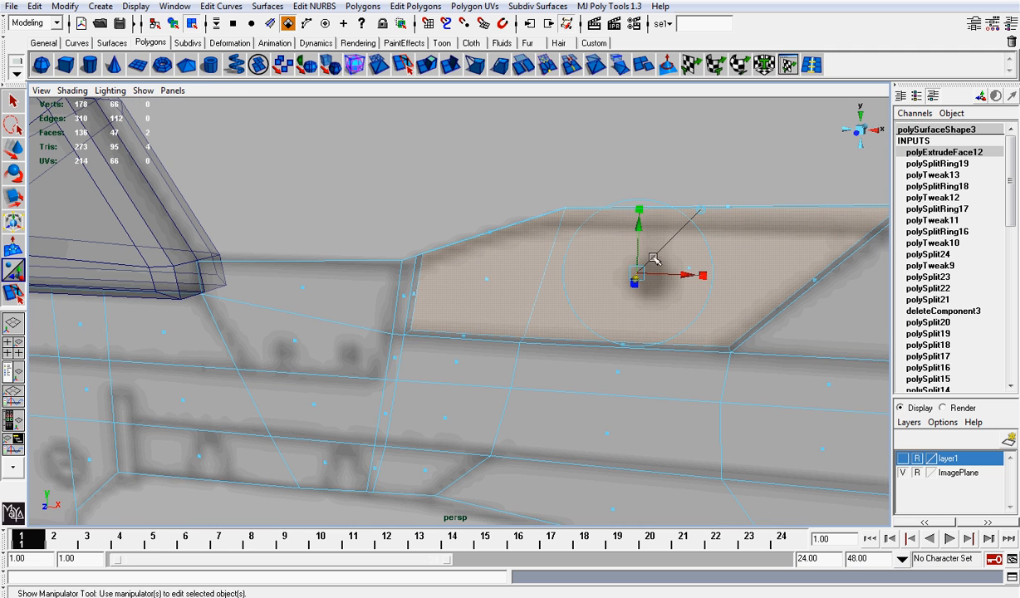
left_click_drag(645, 214, 640, 238)
key("w")
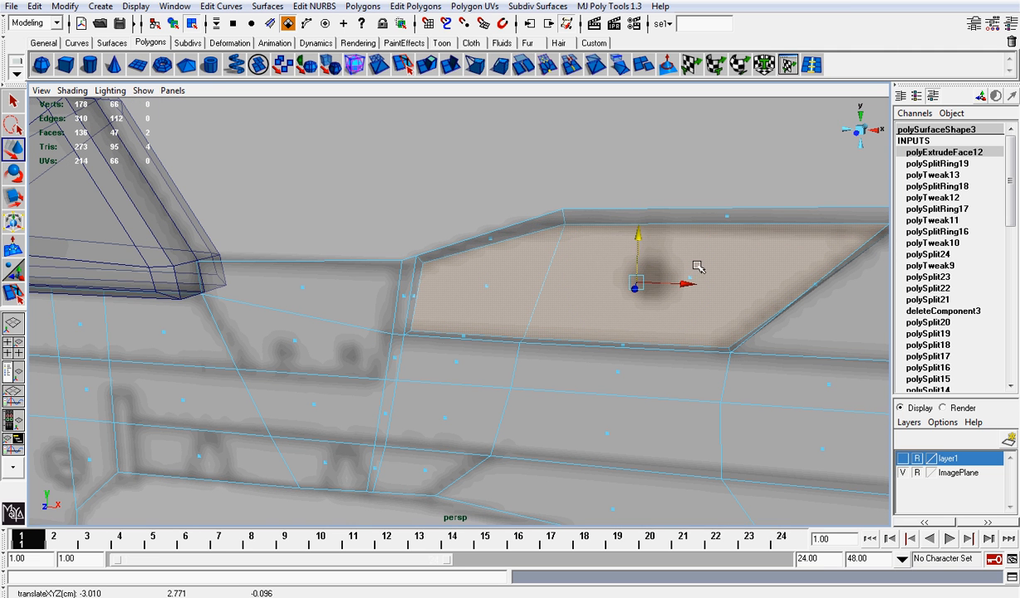
key("r")
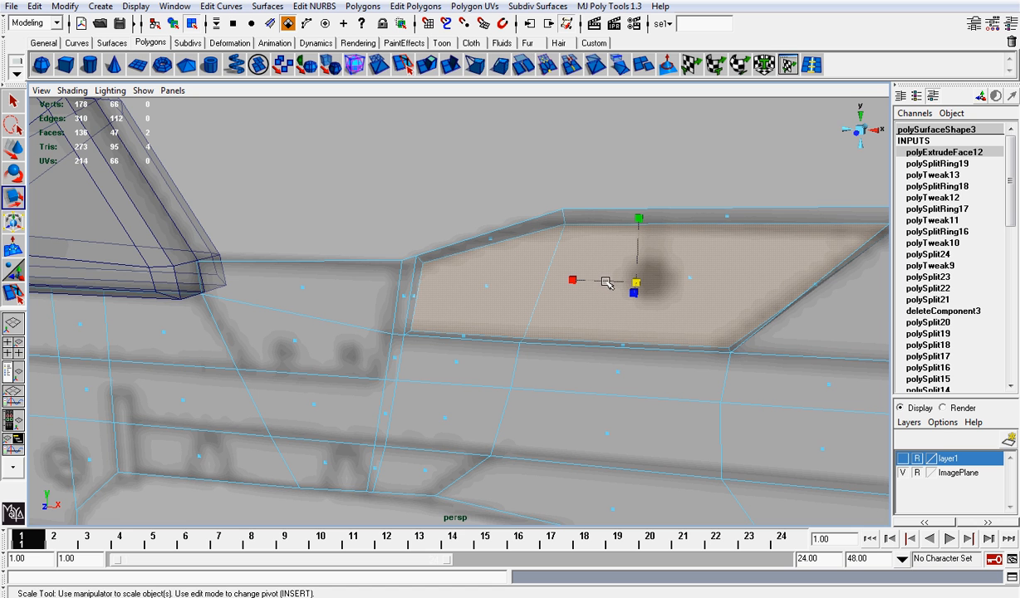
left_click_drag(696, 261, 777, 254, "alt")
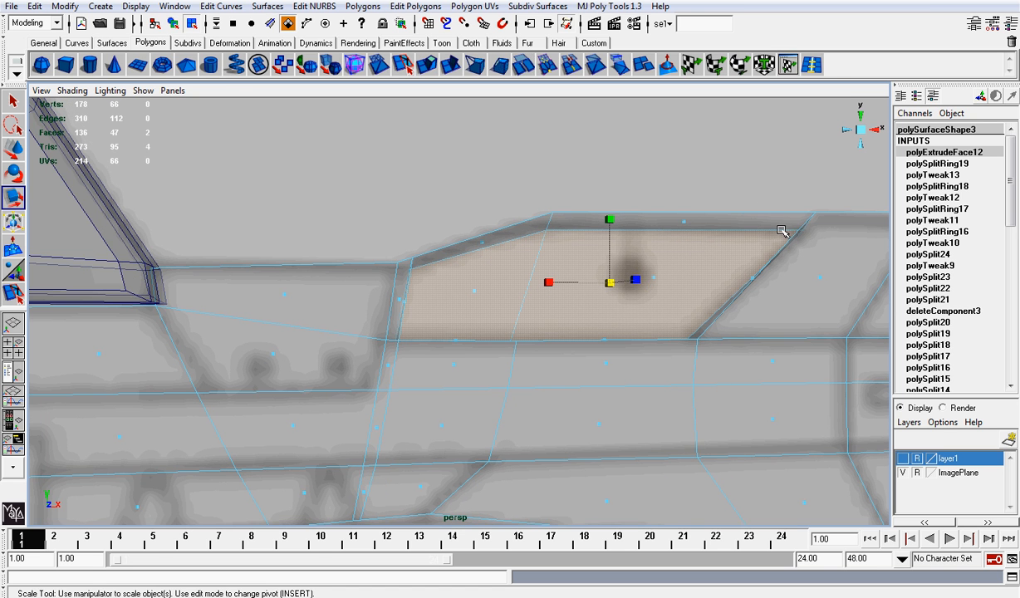
Move the recessed panel's upper rear vertex forward and raise its lower rear vertex to follow the reference's inner outline
right_click_drag(750, 219, 689, 219)
middle_click_drag(760, 218, 595, 278, "alt")
right_click_drag(595, 277, 759, 242, "alt")
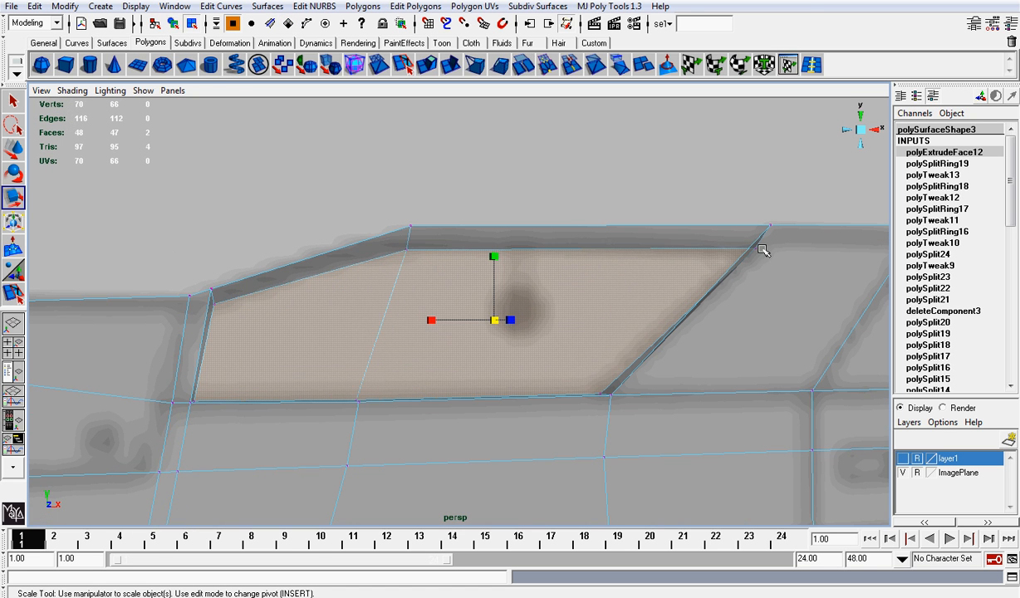
left_click(759, 249)
key("w")
left_click_drag(795, 249, 774, 249)
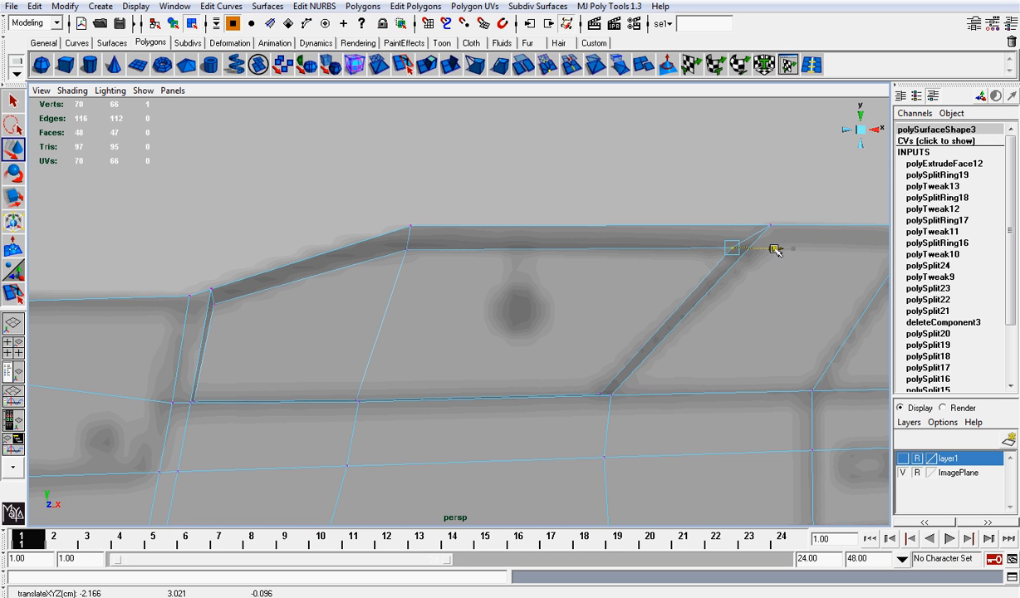
left_click(600, 392)
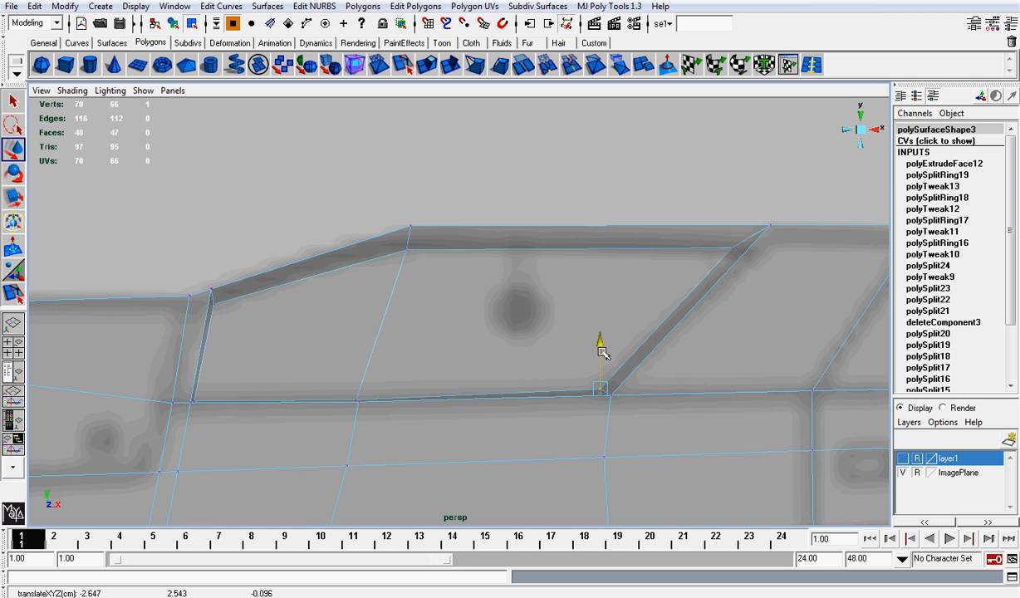
Adjust the recessed panel's lower front corner and lower middle vertices to form an even border along its lower edge
left_click_drag(473, 412, 377, 437, "alt")
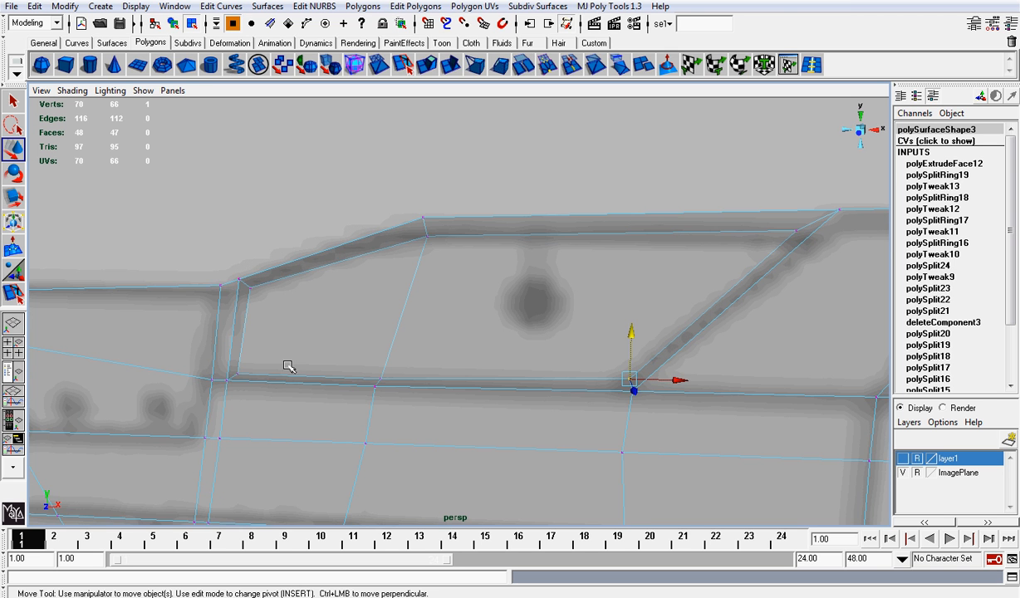
left_click(224, 380)
left_click(273, 374)
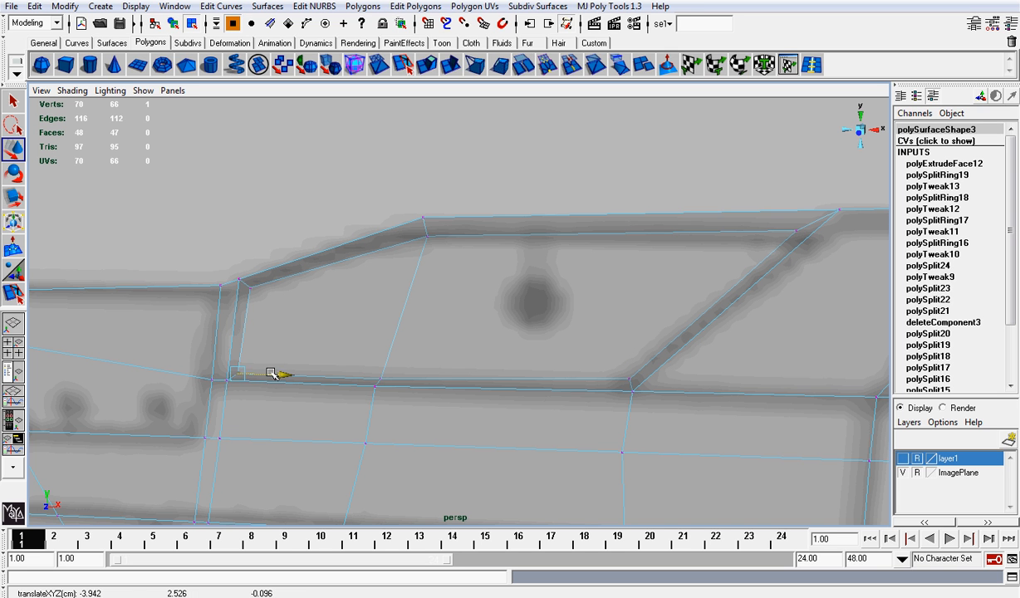
left_click(378, 382)
left_click(382, 354)
Extrude the two bracket faces next to the carry handle, recess them, scale down their height and length, and deselect them
middle_click_drag(270, 339, 655, 259, "alt")
scroll(587, 259, "down", 1)
right_click_drag(401, 296, 398, 330)
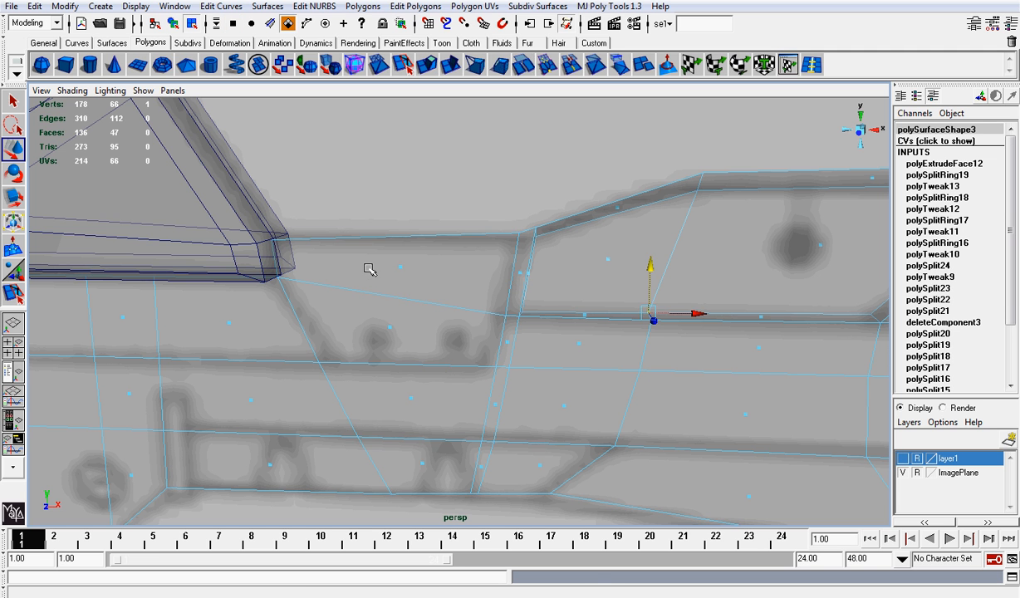
left_click(390, 327)
left_click(402, 64)
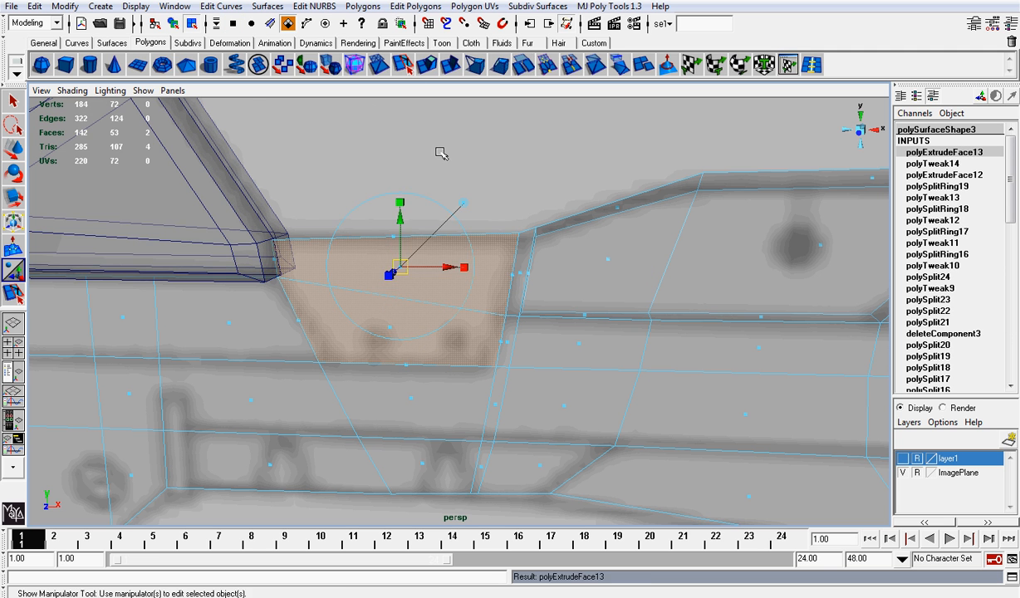
left_click_drag(437, 153, 507, 224, "alt")
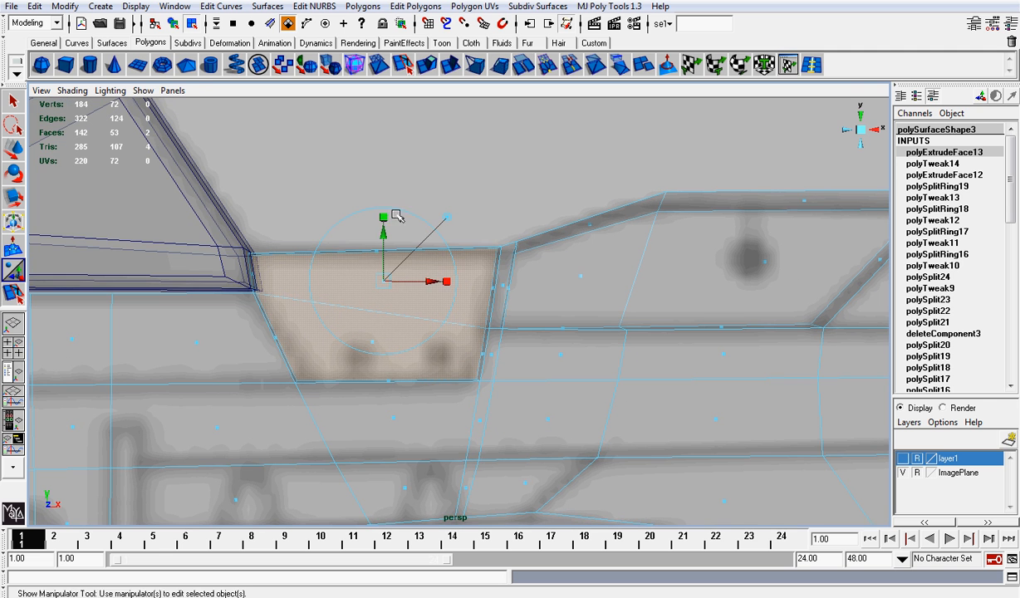
left_click_drag(383, 217, 387, 232)
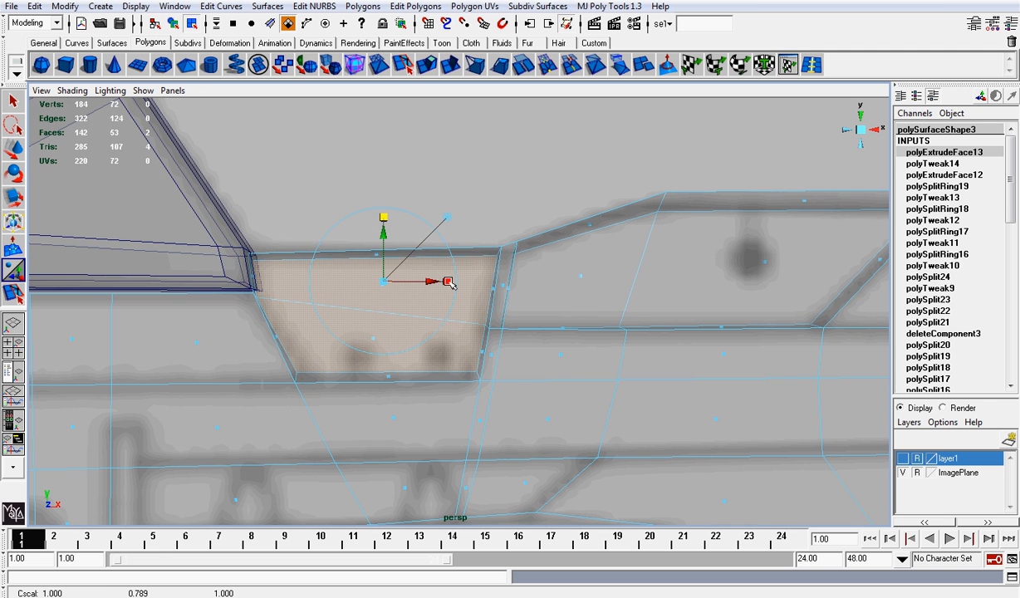
left_click_drag(451, 281, 473, 264)
left_click(494, 189)
In the front view, flatten the four lower-edge vertices beneath the bracket into a level line and lower them slightly onto the reference
scroll(500, 275, "down", 3)
left_click_drag(446, 395, 463, 333, "alt")
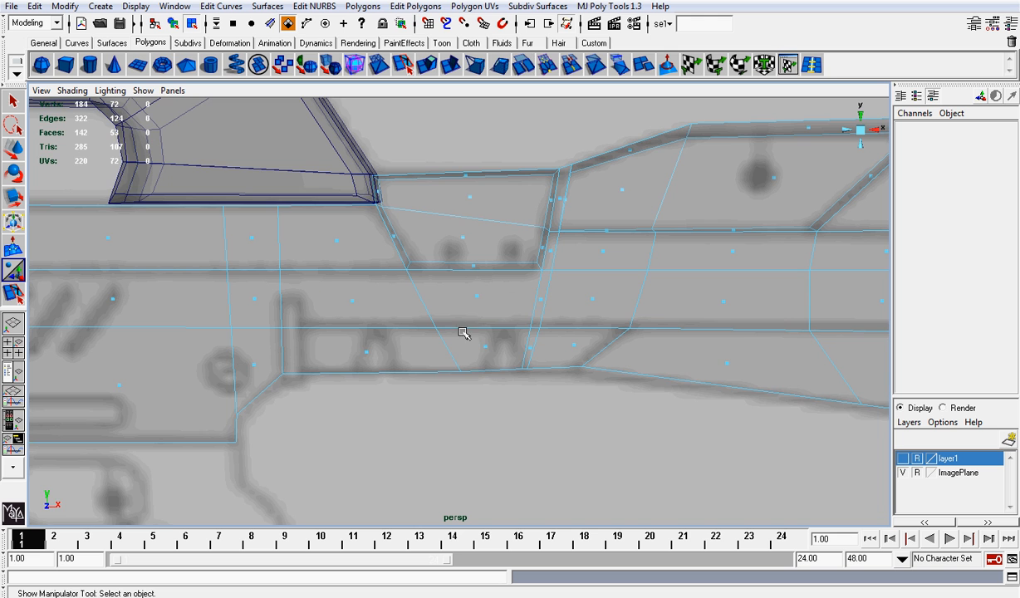
left_click(845, 131)
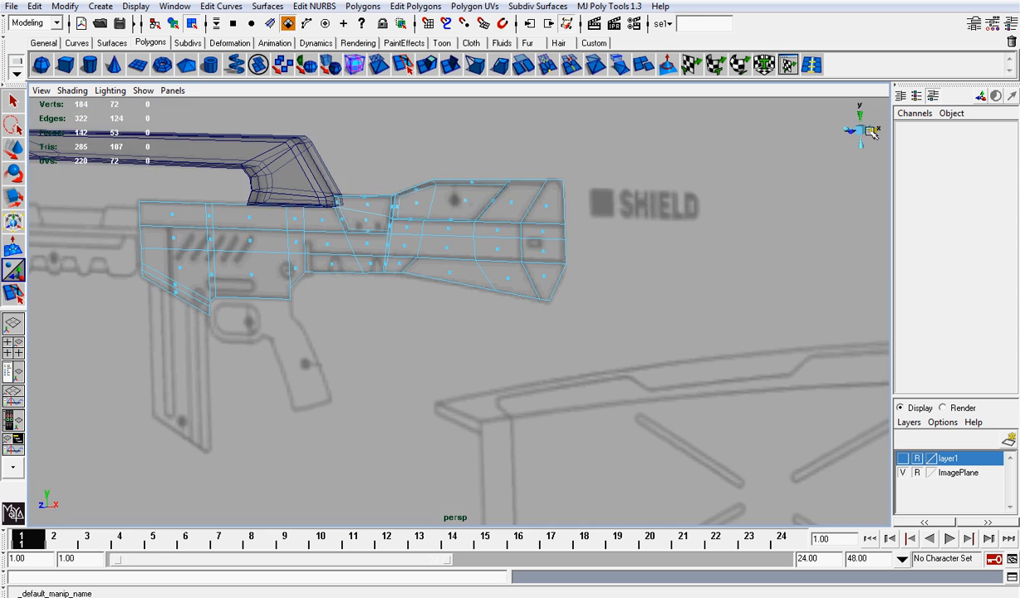
left_click(843, 129)
middle_click_drag(303, 216, 593, 283, "alt")
scroll(610, 297, "up", 2)
scroll(611, 299, "up", 2)
middle_click_drag(733, 309, 480, 315, "alt")
scroll(484, 305, "up", 3)
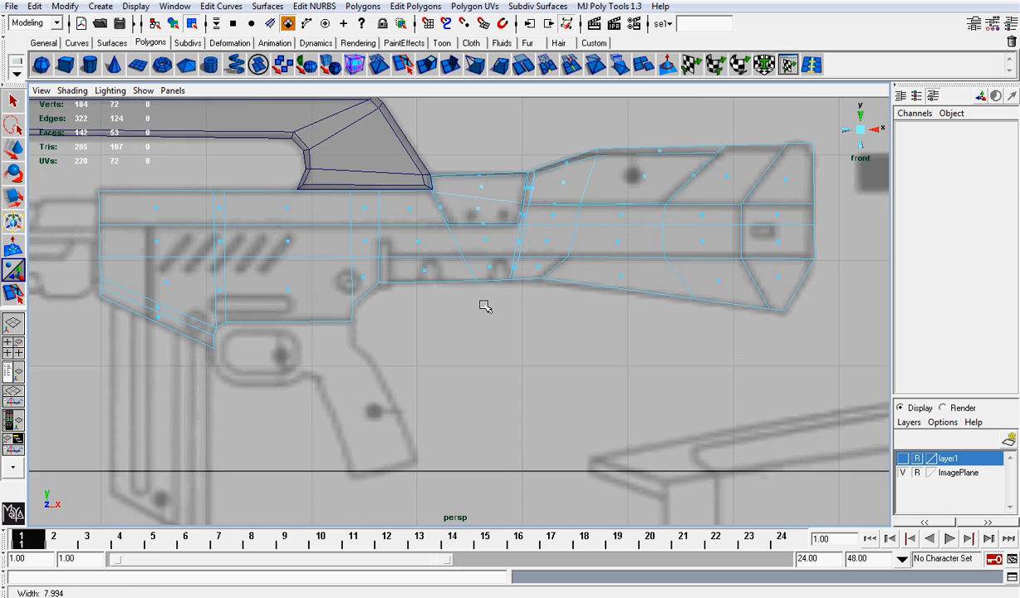
middle_click_drag(613, 219, 583, 268, "alt")
right_click_drag(569, 311, 542, 301)
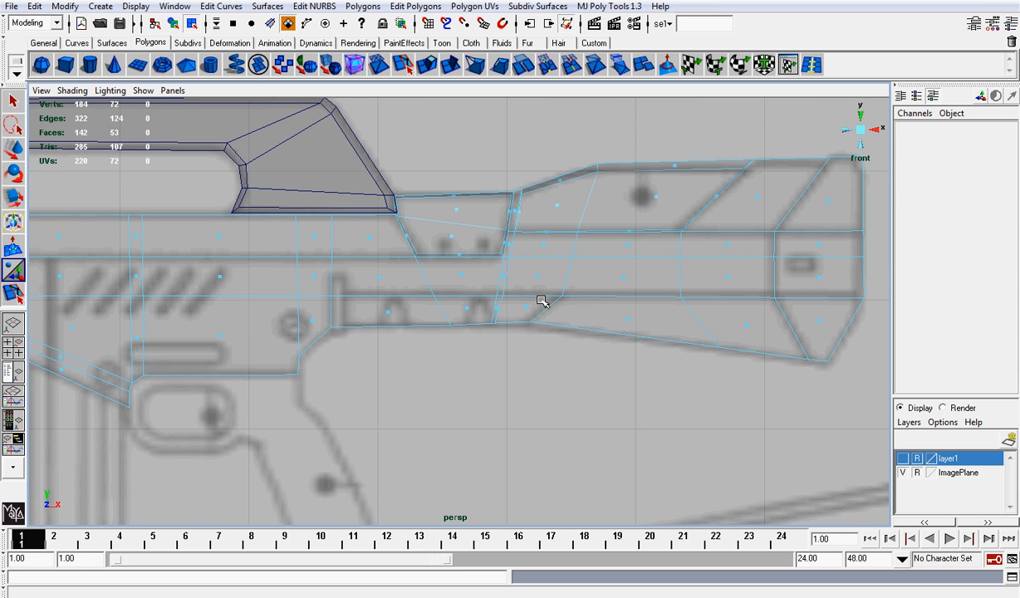
left_click_drag(416, 297, 548, 378)
key("r")
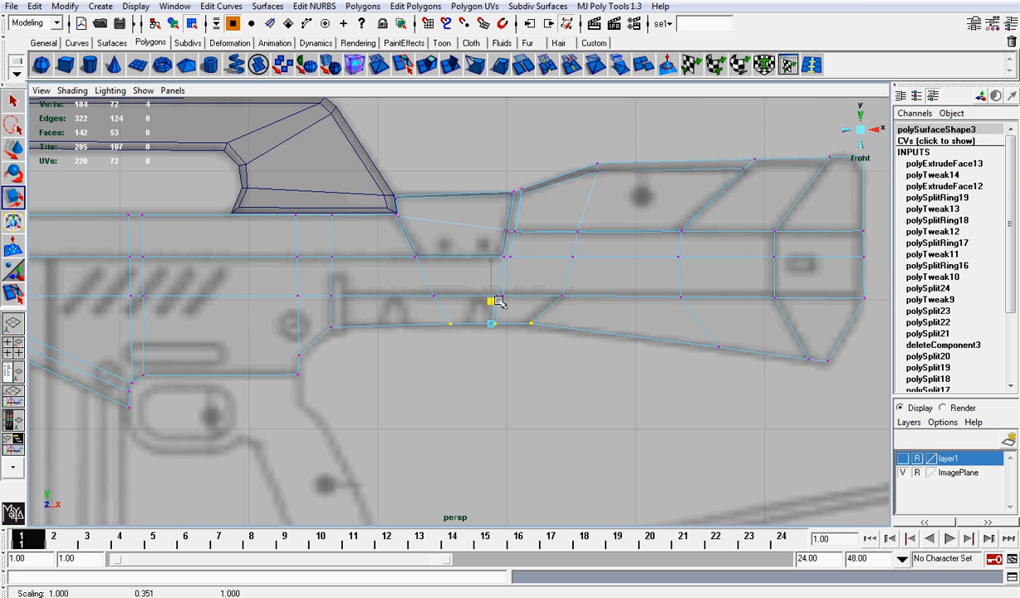
key("w")
left_click_drag(495, 277, 495, 278)
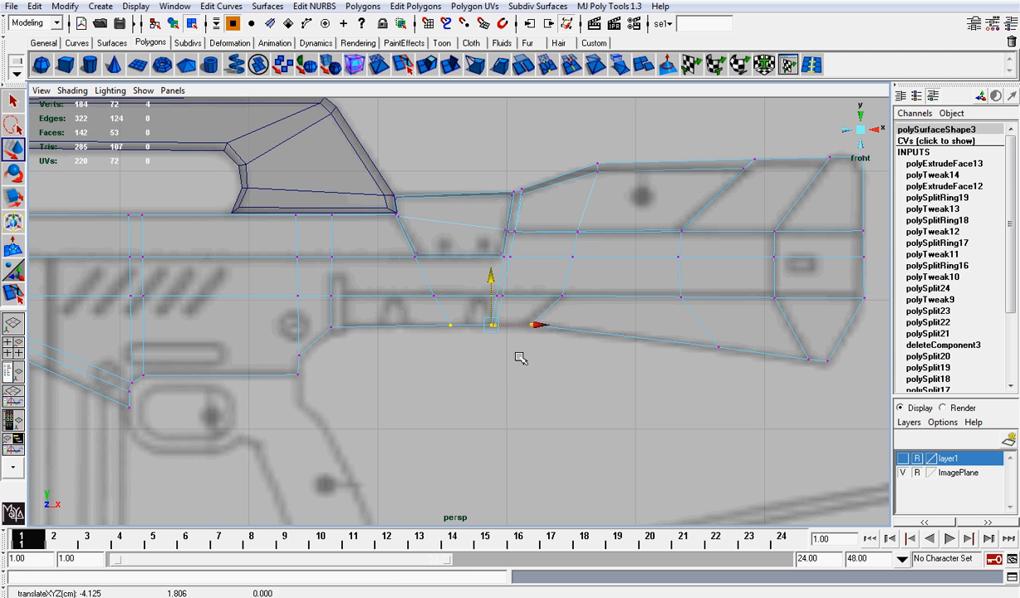
Extrude the muzzle's four end faces and recess them into the body
left_click(498, 378)
scroll(498, 378, "up", 3)
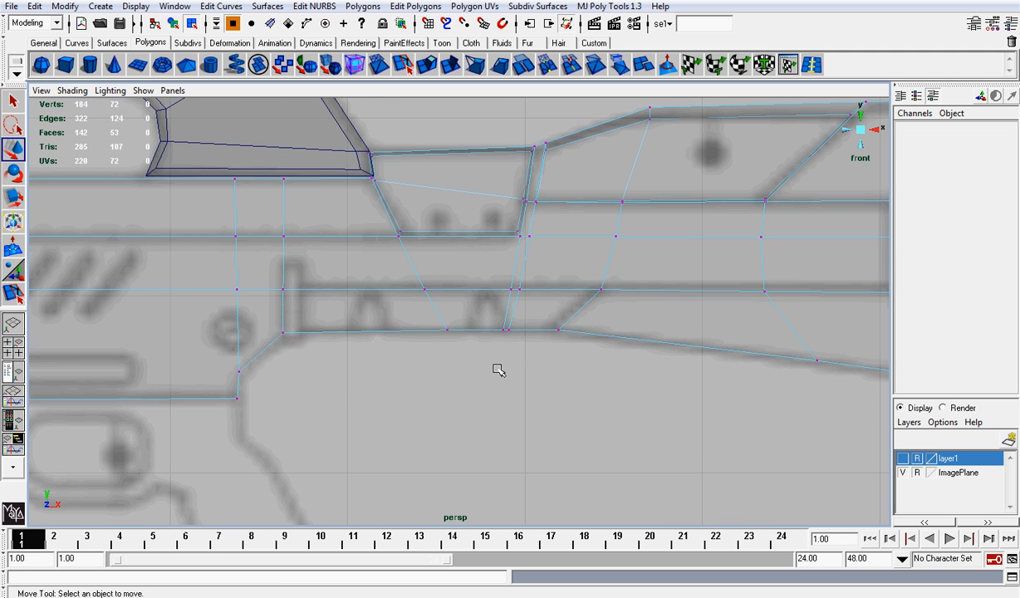
scroll(512, 360, "down", 8)
middle_click_drag(631, 332, 514, 355, "alt")
scroll(514, 354, "up", 5)
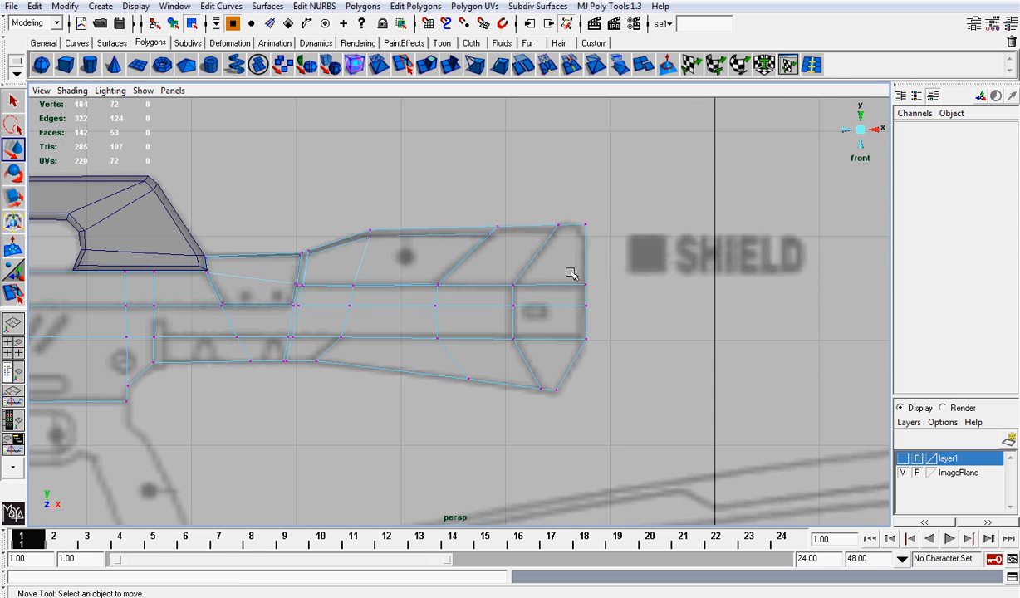
right_click_drag(571, 274, 580, 301)
left_click_drag(542, 249, 615, 363)
left_click(424, 66)
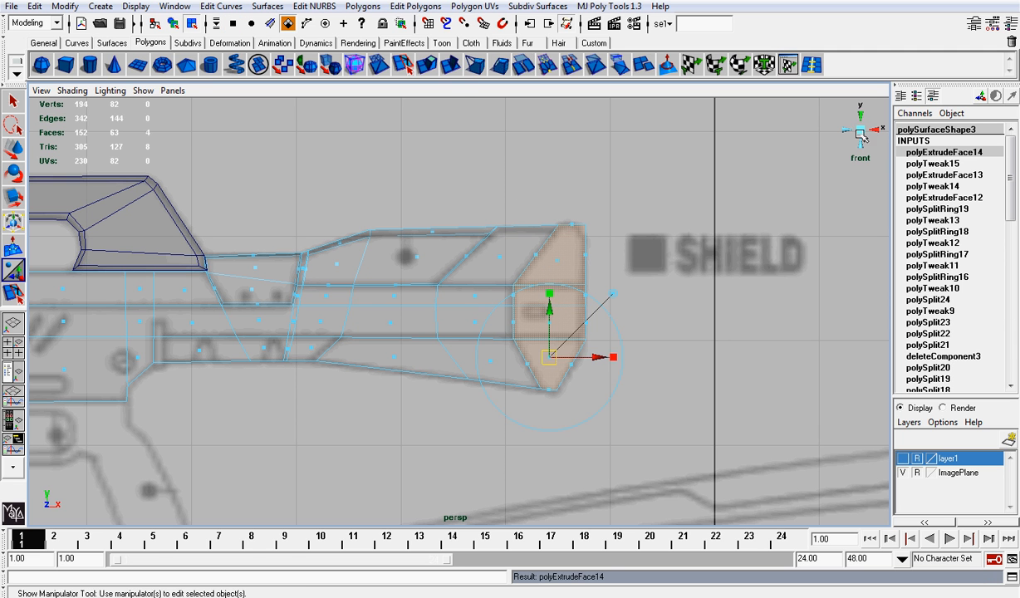
left_click_drag(862, 137, 432, 409)
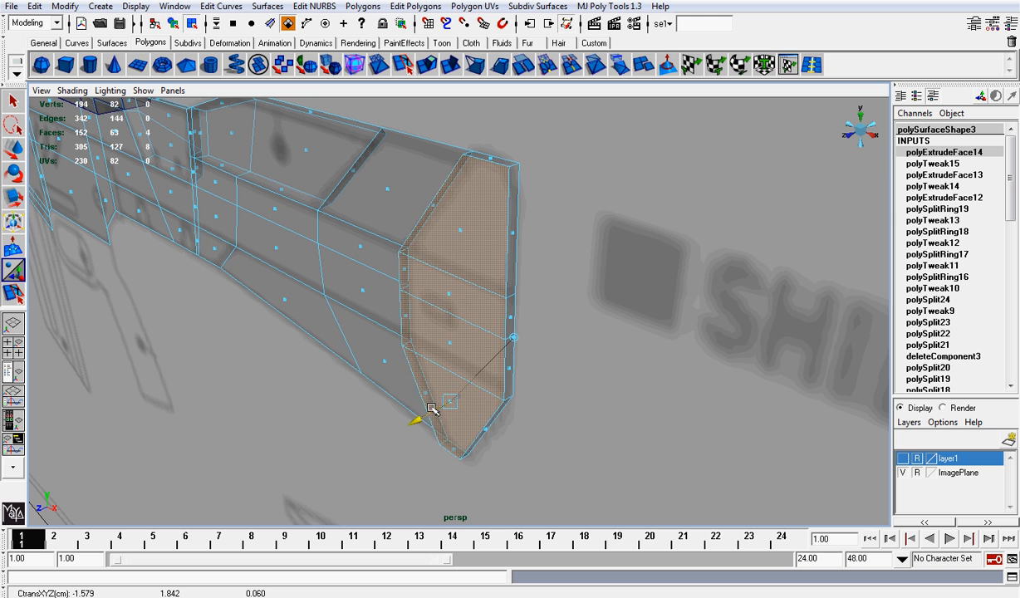
left_click_drag(497, 391, 574, 387, "alt")
left_click_drag(508, 406, 522, 407)
mouse_move(581, 360)
left_mouse_down("alt")
mouse_move(401, 355)
mouse_move(595, 360)
left_mouse_up("alt")
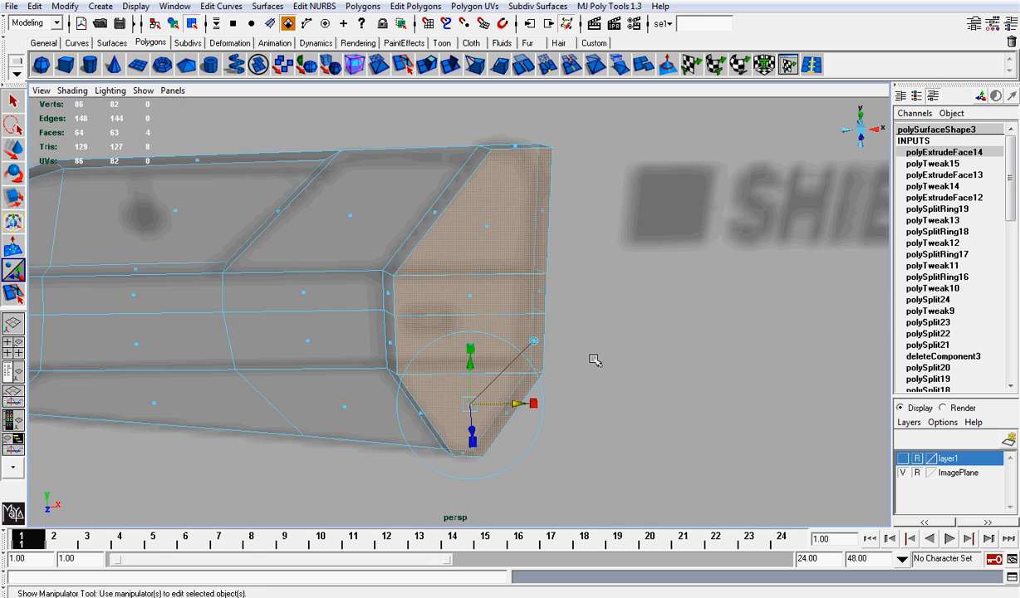
Hide the reference image and delete the four narrow rim faces along the muzzle's front edge
left_click(902, 473)
left_click(542, 216)
left_click_drag(541, 218, 565, 206, "alt")
left_click_drag(541, 243, 551, 399)
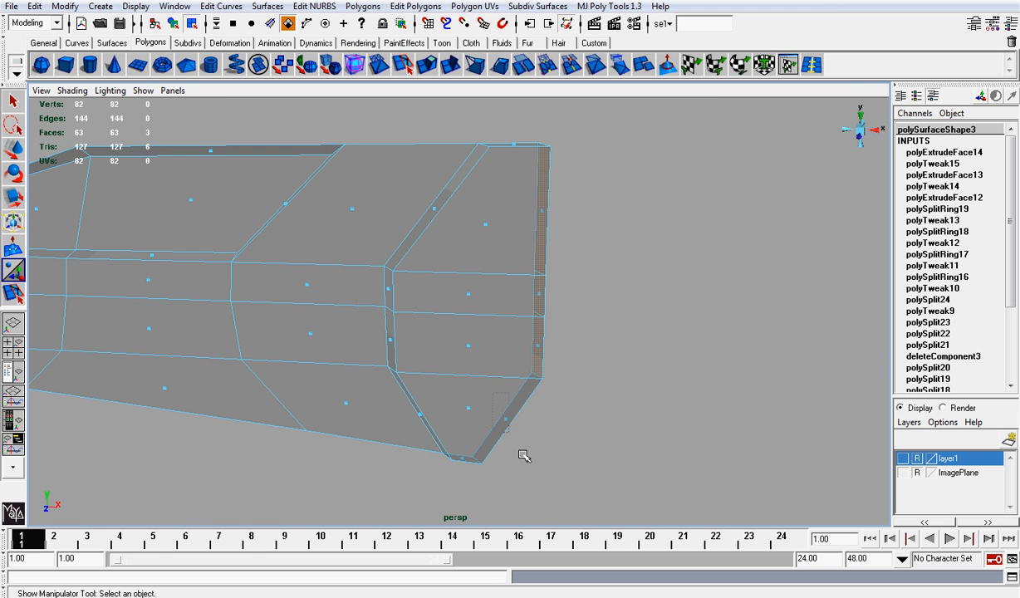
left_click_drag(523, 456, 525, 456, "shift")
left_click(858, 139)
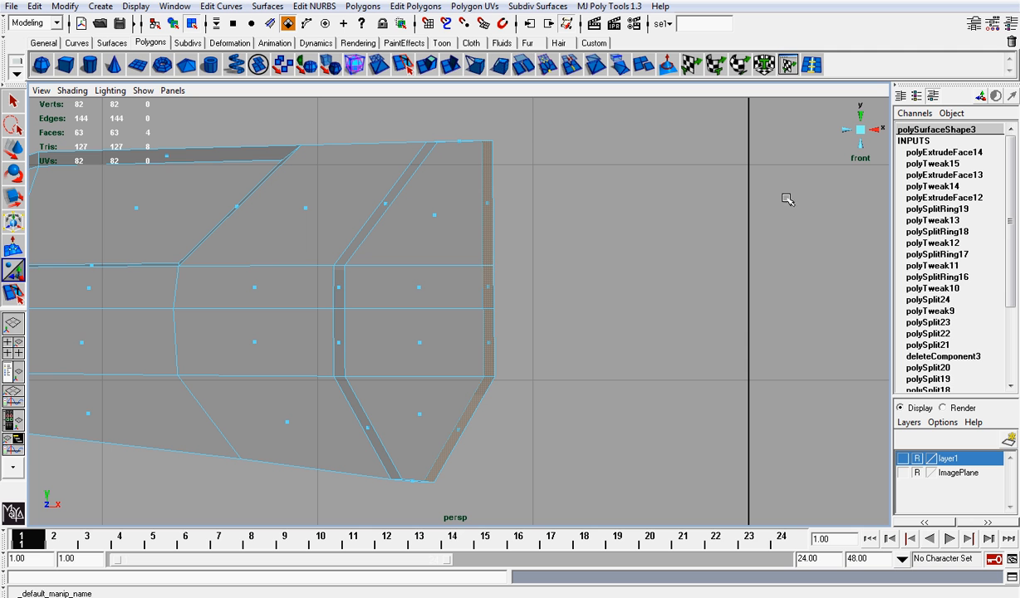
key("Delete")
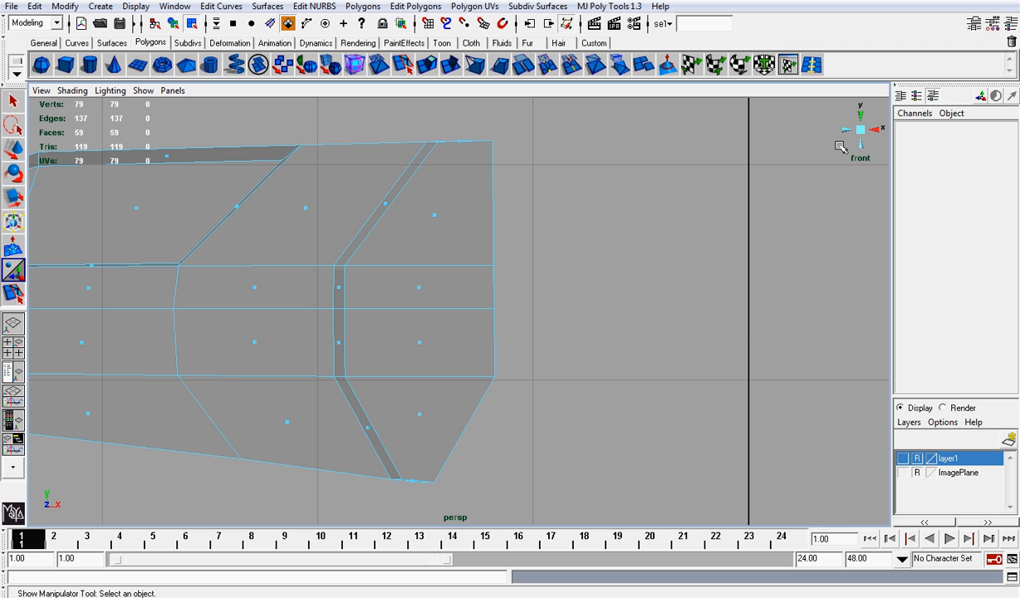
Show the reference image again and shift the upper recessed panel's front upper, front lower and top middle vertices to narrow its border
left_click(860, 131)
middle_click_drag(704, 390, 549, 183, "alt")
left_click_drag(669, 202, 847, 150, "alt")
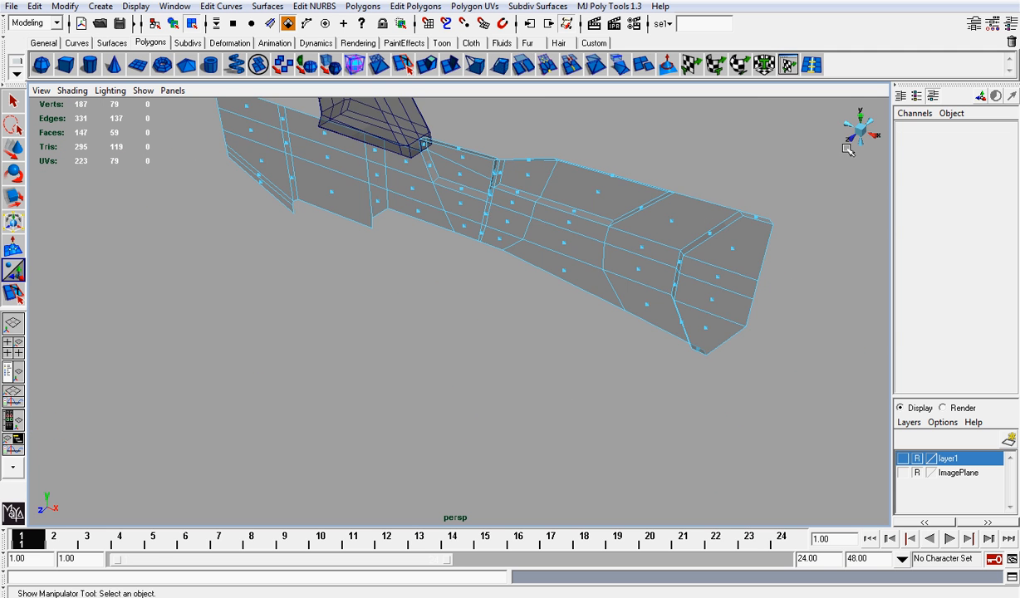
left_click(860, 137)
right_click(780, 276)
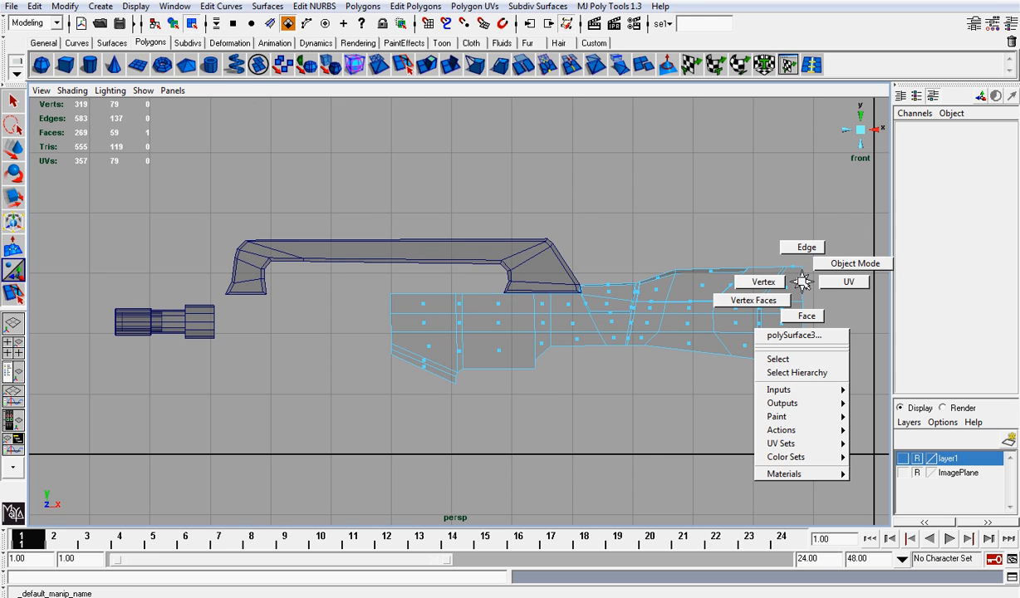
middle_click_drag(783, 278, 544, 254, "alt")
right_click_drag(544, 253, 631, 249, "alt")
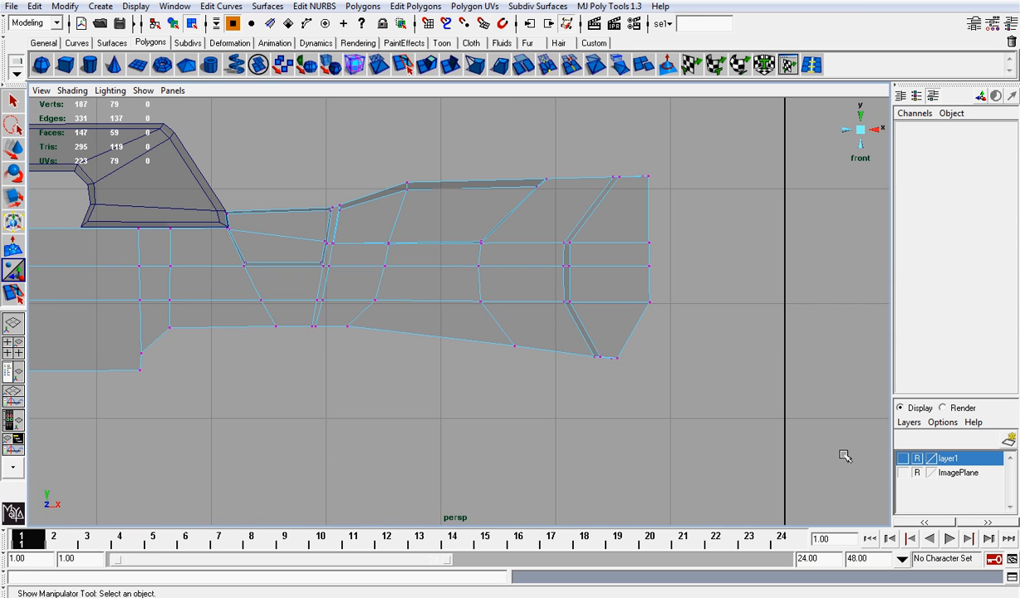
left_click(904, 473)
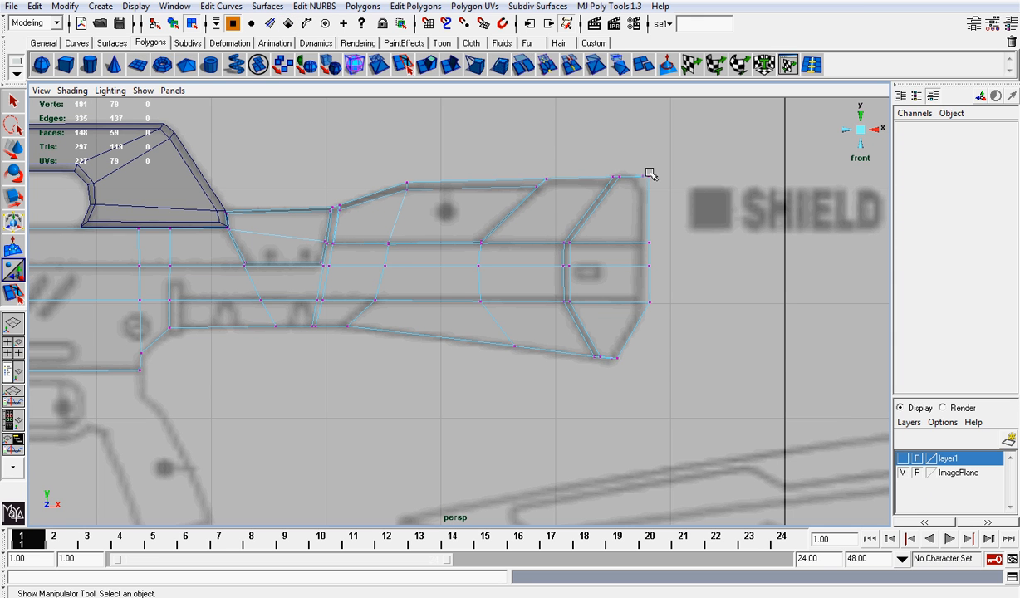
middle_click_drag(649, 171, 613, 282, "alt")
scroll(471, 264, "up", 4)
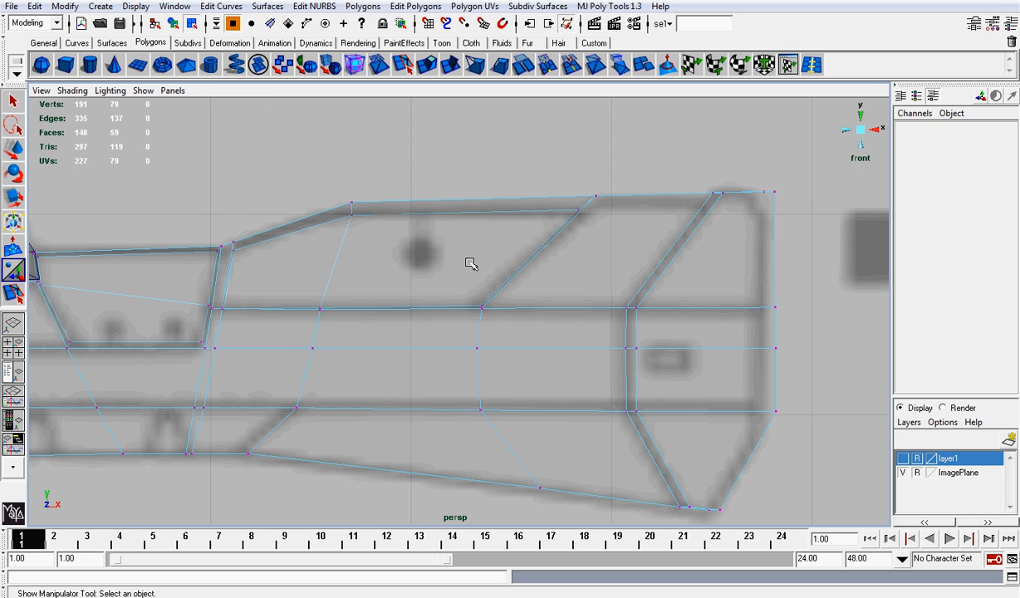
left_click(577, 210)
key("w")
left_click_drag(580, 213, 577, 204)
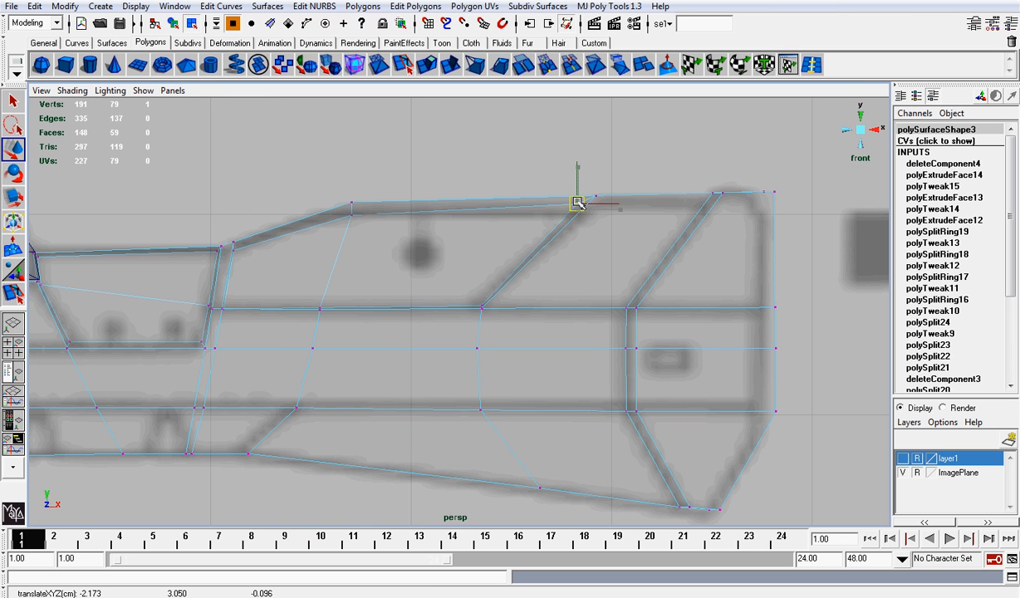
left_click(481, 303)
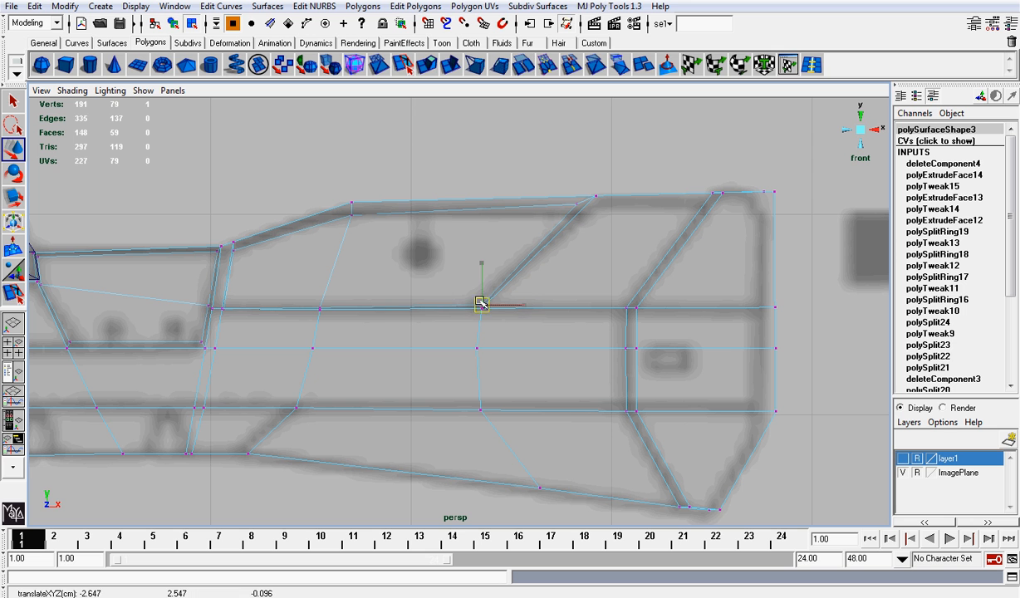
left_click_drag(347, 209, 366, 226)
left_click_drag(354, 216, 350, 212)
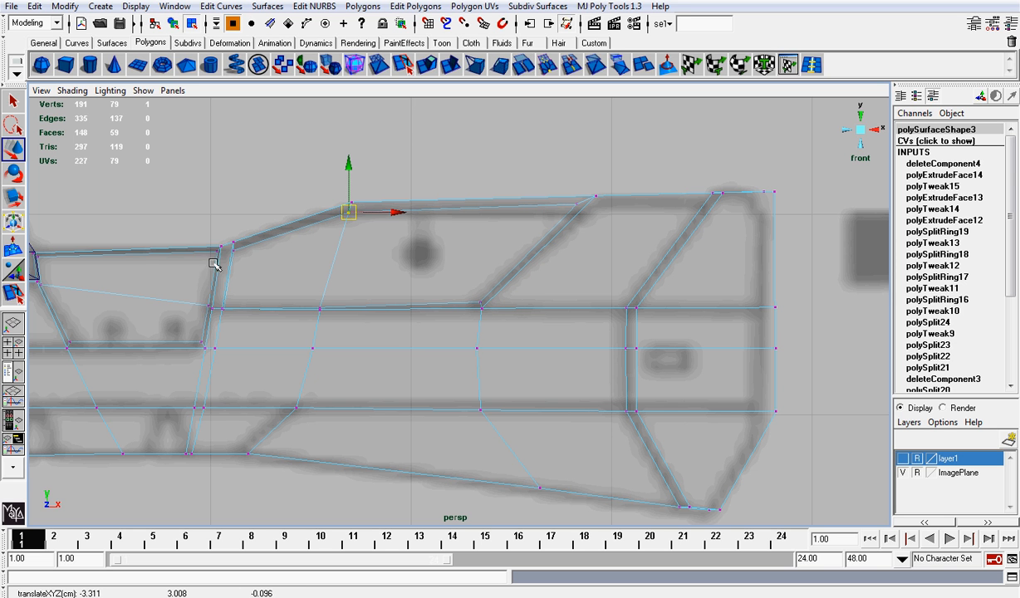
Move the upper recessed panel's two rear vertices forward and raise its lower middle vertex to even out the border
left_click(236, 249)
left_click_drag(236, 249, 242, 247)
left_click(225, 307)
left_click_drag(226, 306, 229, 305)
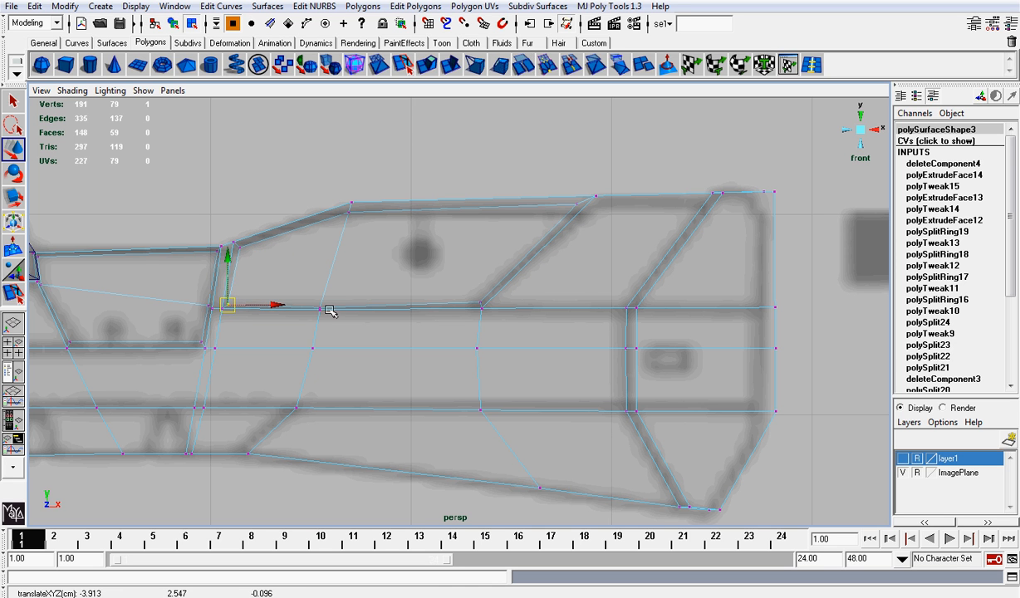
left_click(320, 307)
left_click_drag(325, 289, 322, 287)
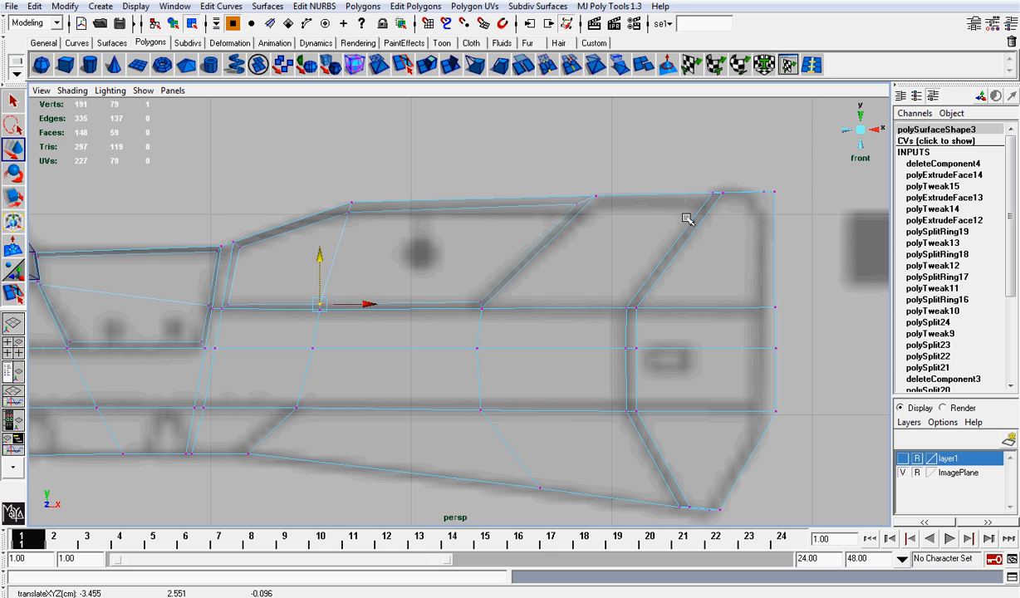
Move the muzzle's top front corner back and down, and shift the three vertices below it back onto the reference outline
left_click(774, 191)
left_click_drag(773, 191, 754, 197)
key("ctrl+z")
left_click_drag(746, 277, 799, 424)
left_click_drag(831, 366, 816, 360)
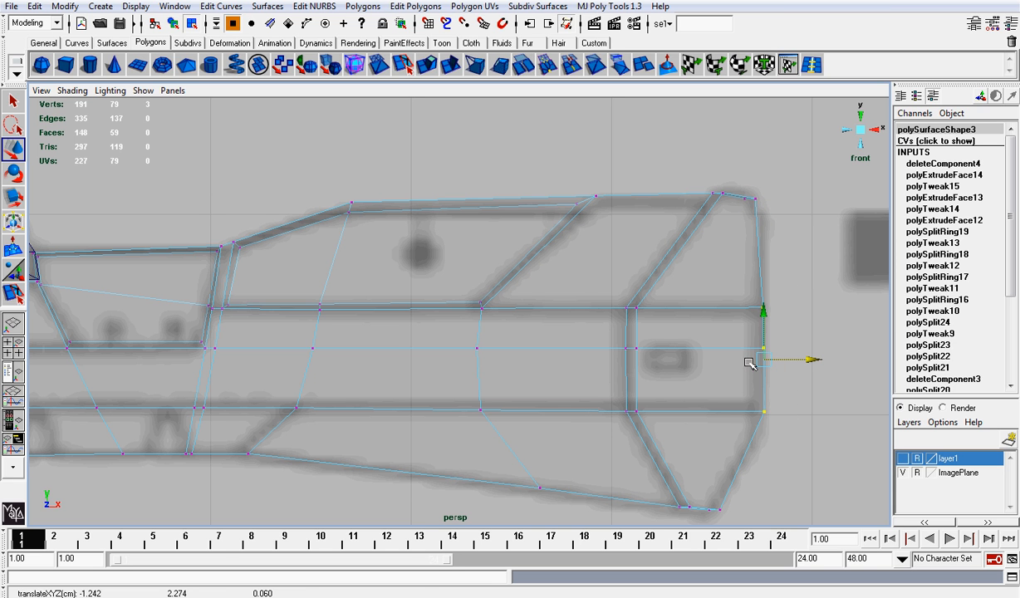
left_click_drag(747, 181, 774, 221)
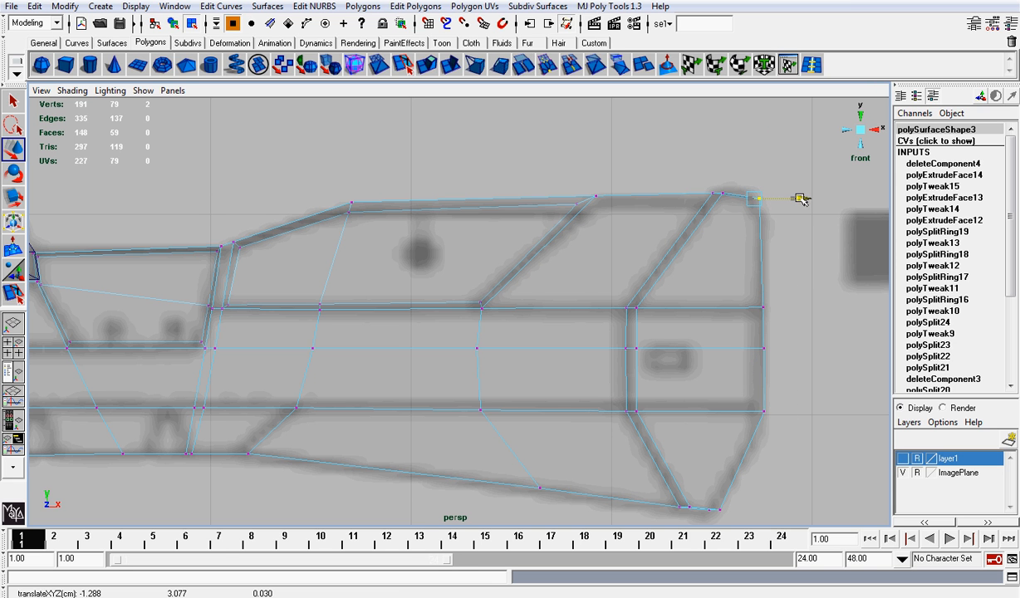
Extrude the four faces of the lower strip beneath the bracket, recess them, scale their height to about 0.86, and deselect them
scroll(741, 254, "down", 3)
middle_click_drag(382, 306, 477, 286, "alt")
scroll(553, 280, "up", 1)
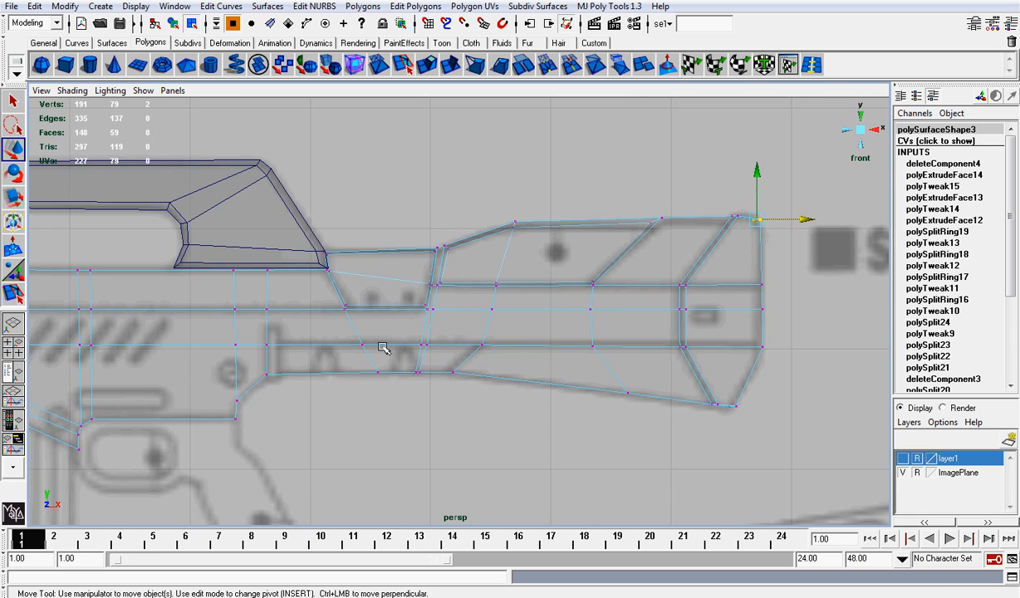
middle_click_drag(380, 343, 480, 332, "alt")
scroll(484, 337, "up", 1)
right_click_drag(401, 348, 406, 381)
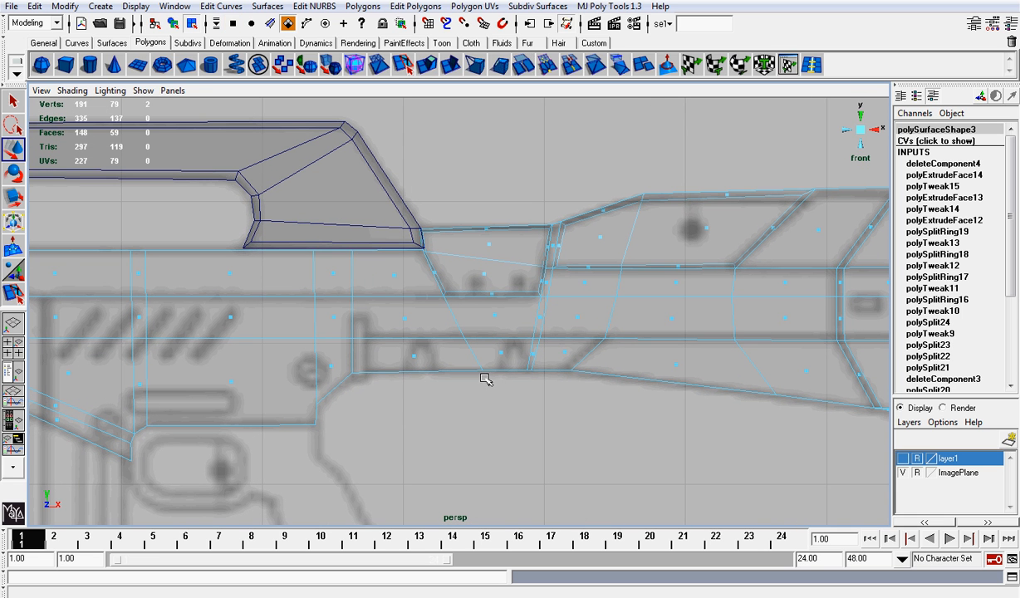
left_click_drag(405, 353, 576, 364)
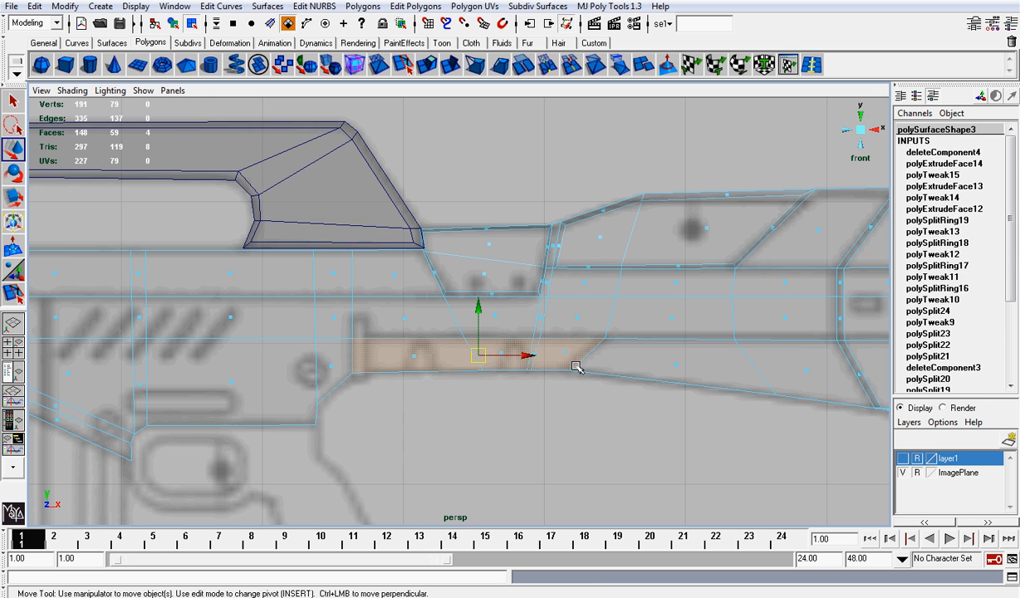
left_click(402, 64)
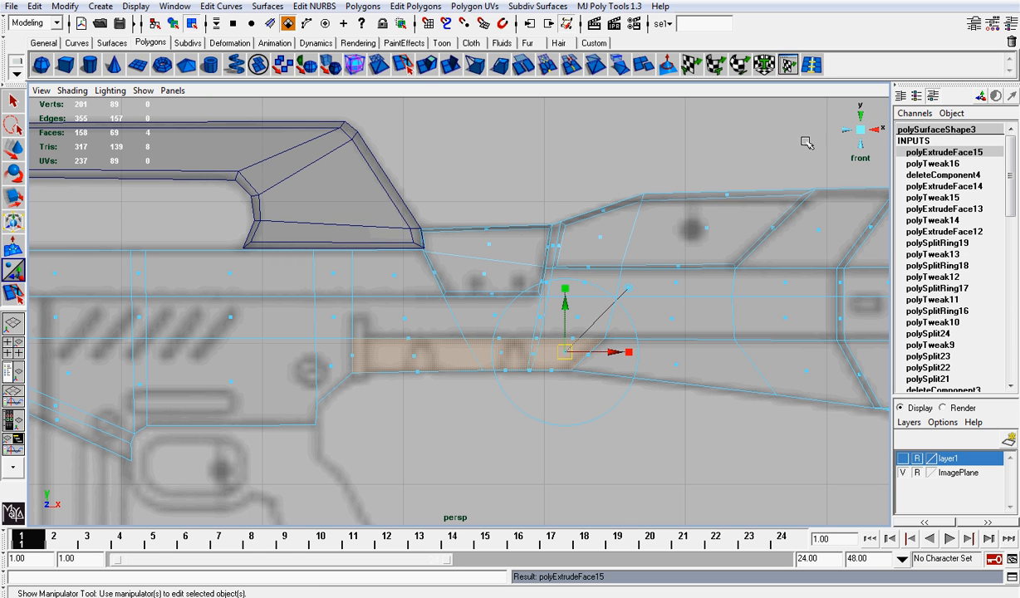
left_click(860, 128)
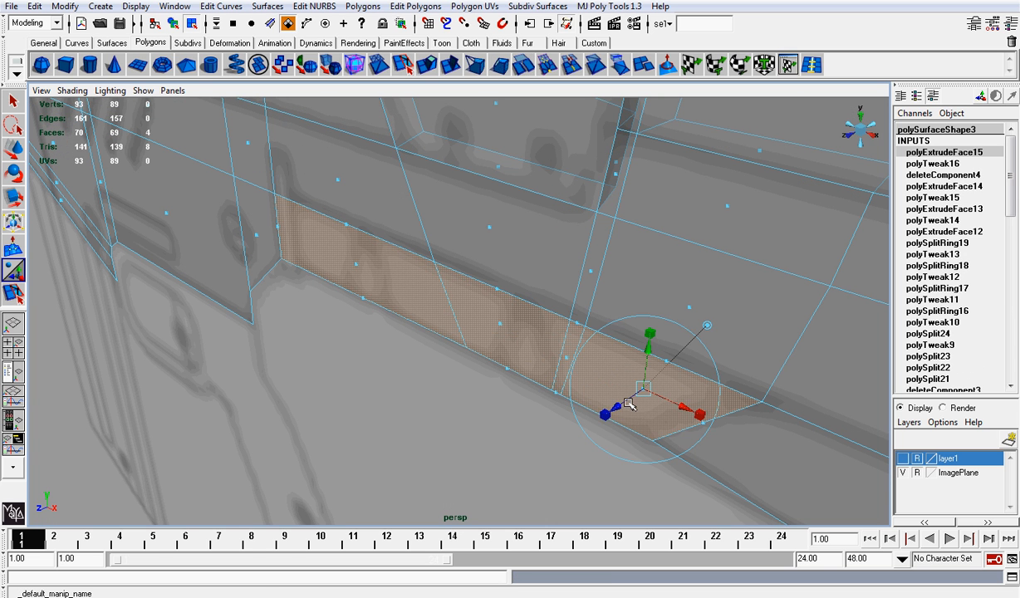
left_click_drag(629, 404, 686, 393)
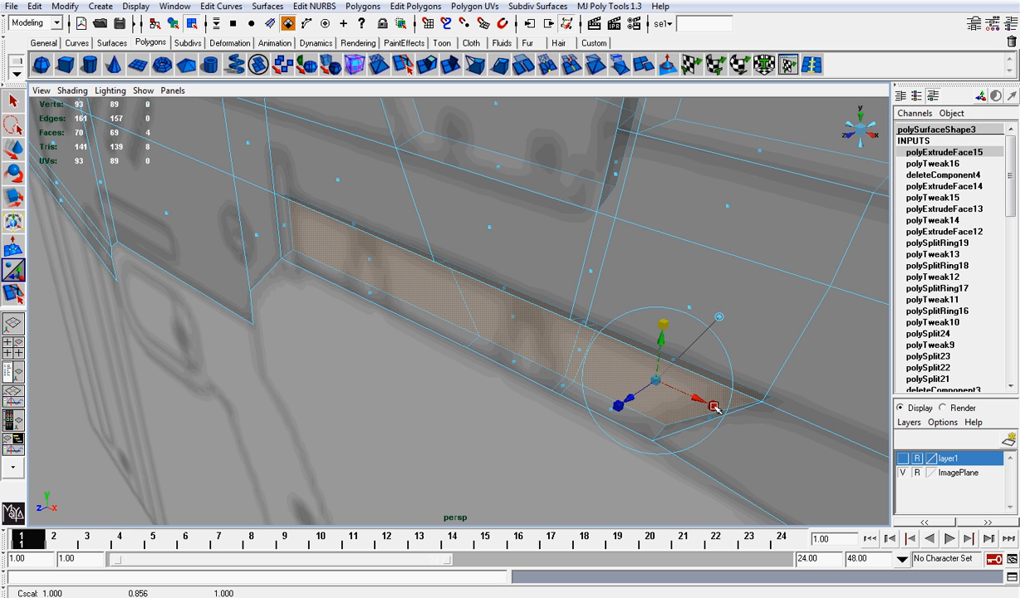
right_click_drag(712, 287, 749, 273)
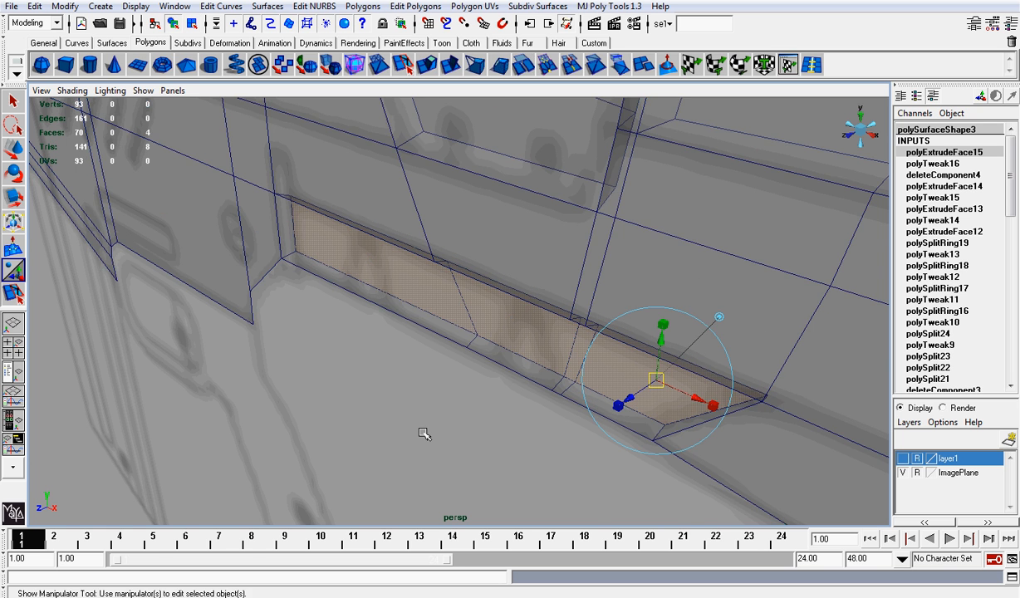
left_click(424, 433)
left_click_drag(428, 354, 492, 259, "alt")
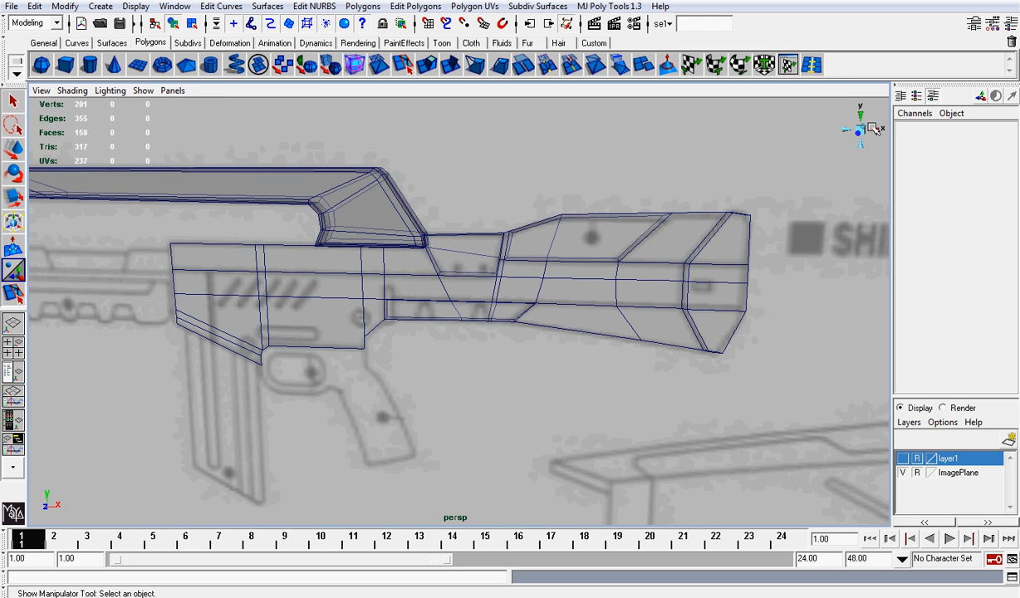
Try to insert a vertical edge ring through the rear body above the trigger guard, and undo it
left_click(859, 131)
scroll(405, 285, "up", 3)
middle_click_drag(299, 233, 449, 280, "alt")
scroll(462, 289, "up", 4)
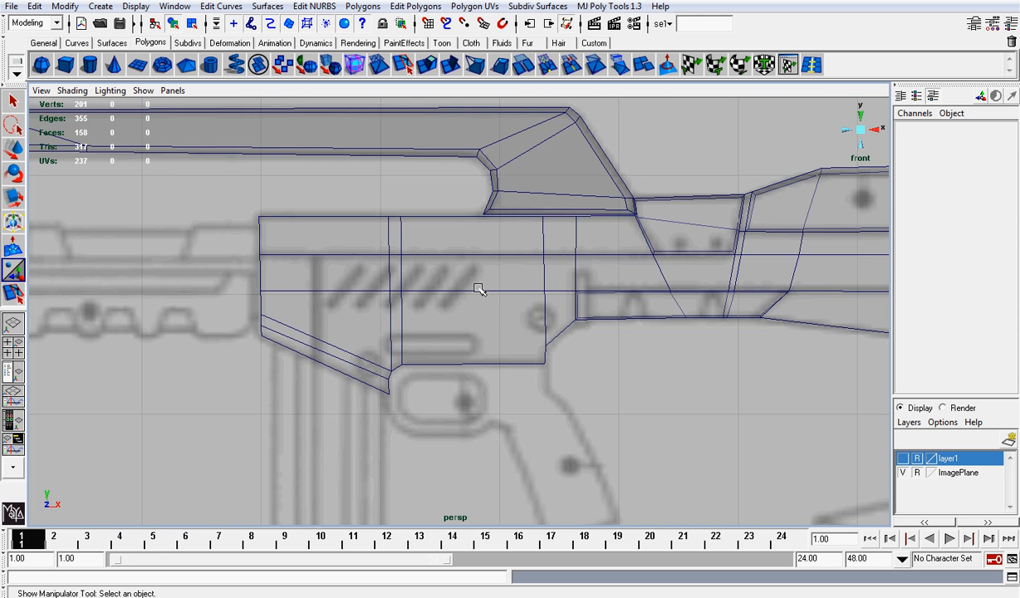
left_click_drag(479, 288, 453, 243, "alt")
left_click(341, 378)
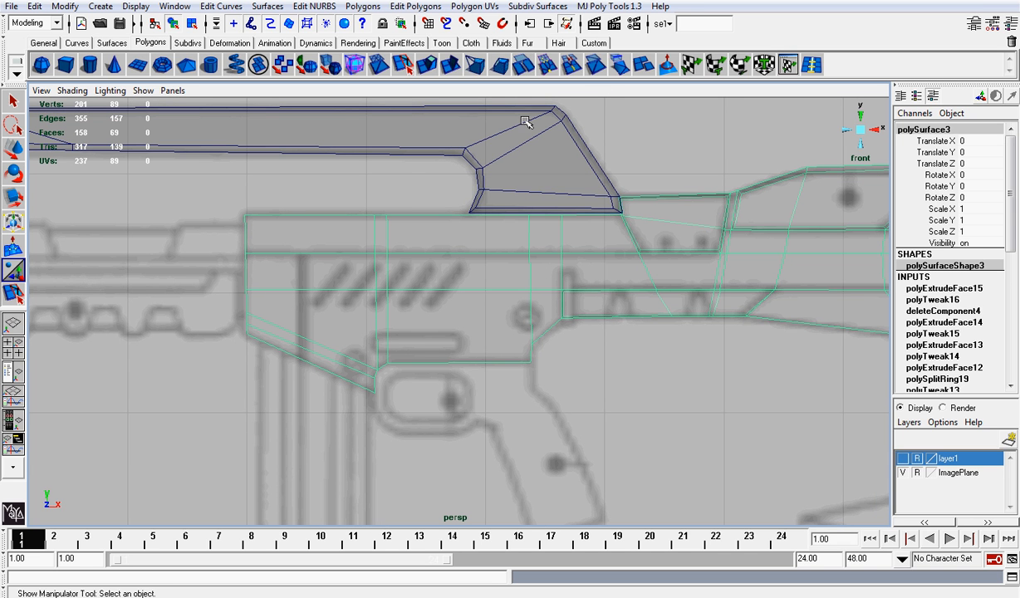
left_click(781, 64)
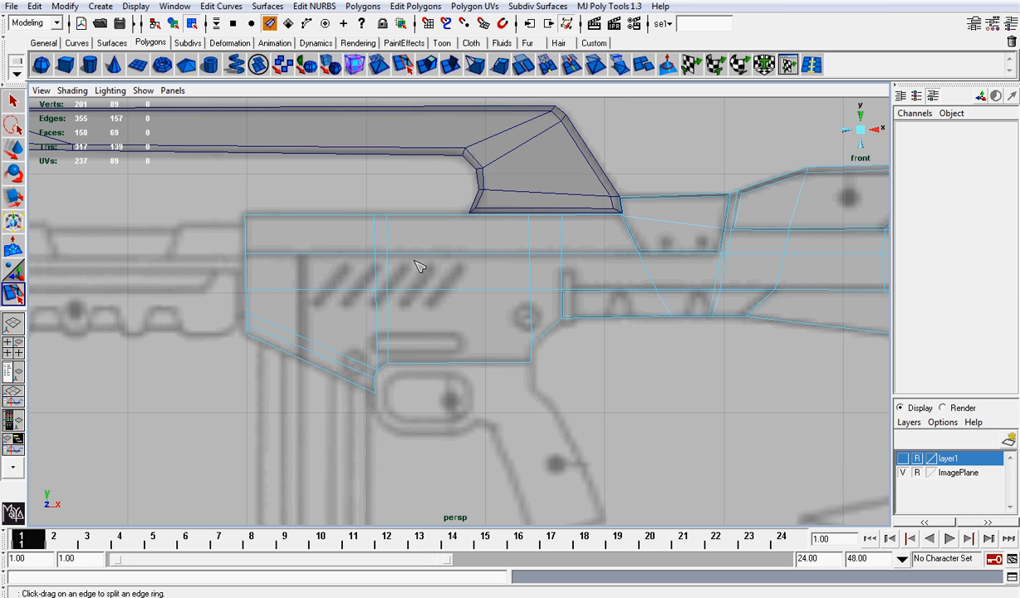
left_click(443, 257)
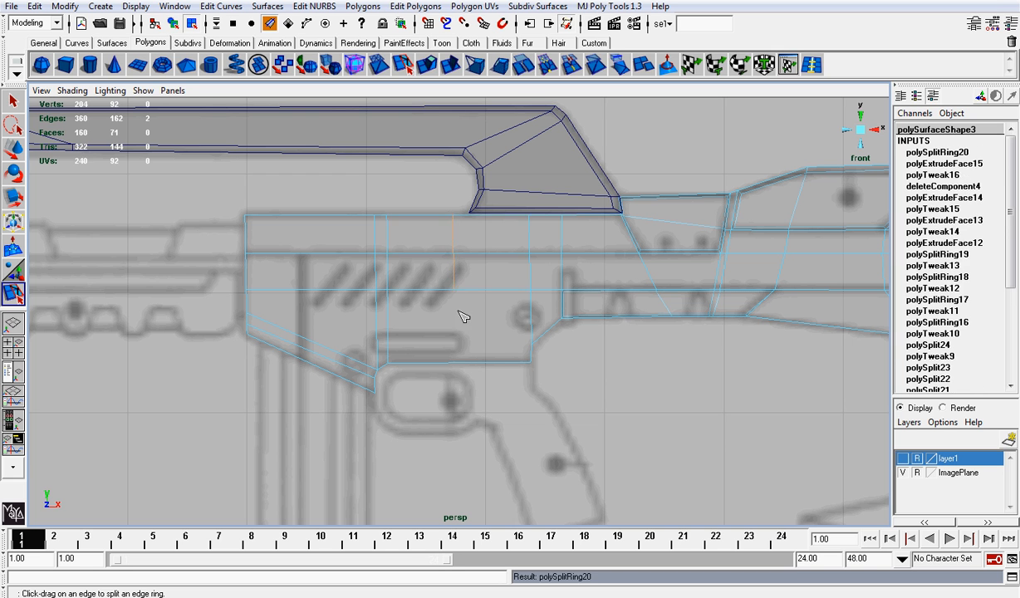
key("ctrl+z")
left_click(457, 390)
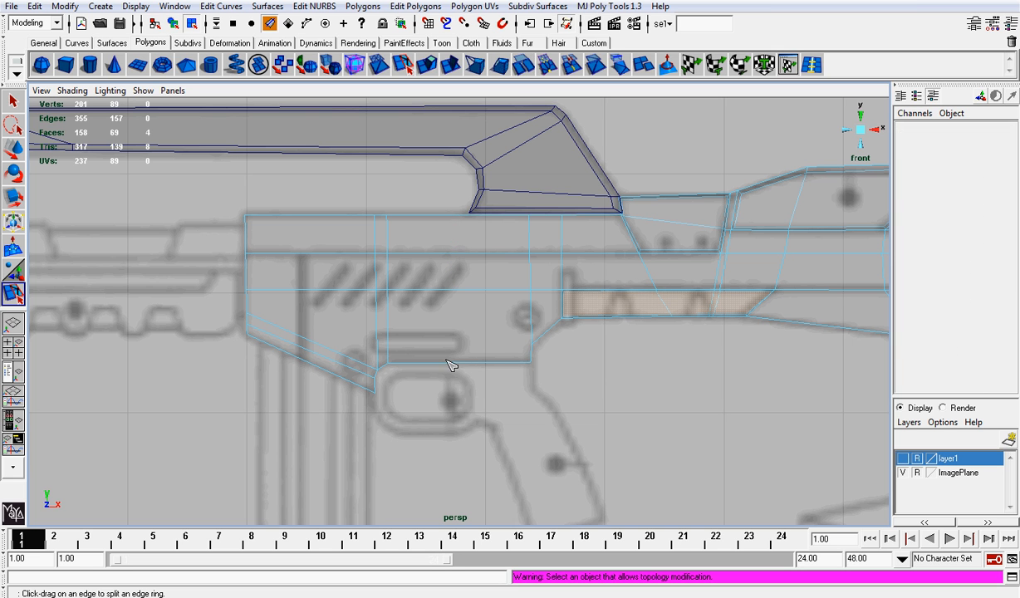
left_click(448, 361)
key("ctrl+z")
key("ctrl+z")
left_click(455, 390)
key("w")
right_click_drag(361, 286, 415, 266)
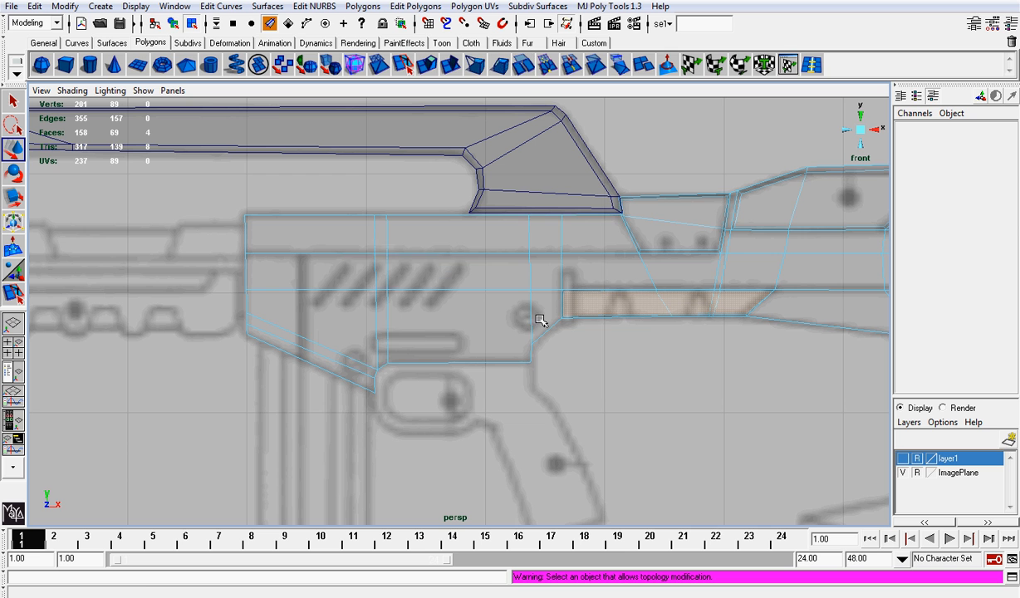
left_click(812, 65)
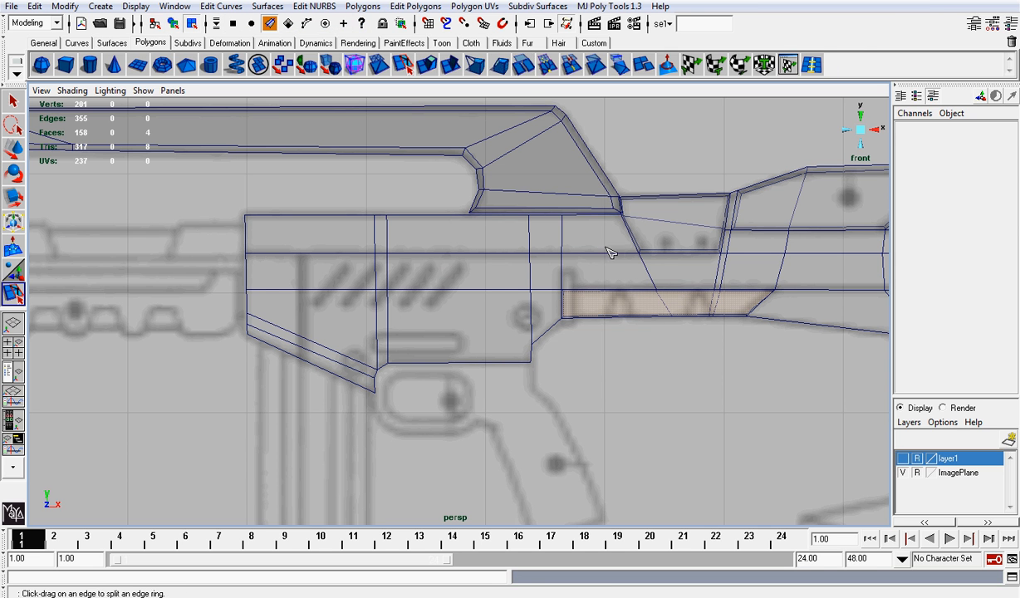
left_click(449, 365)
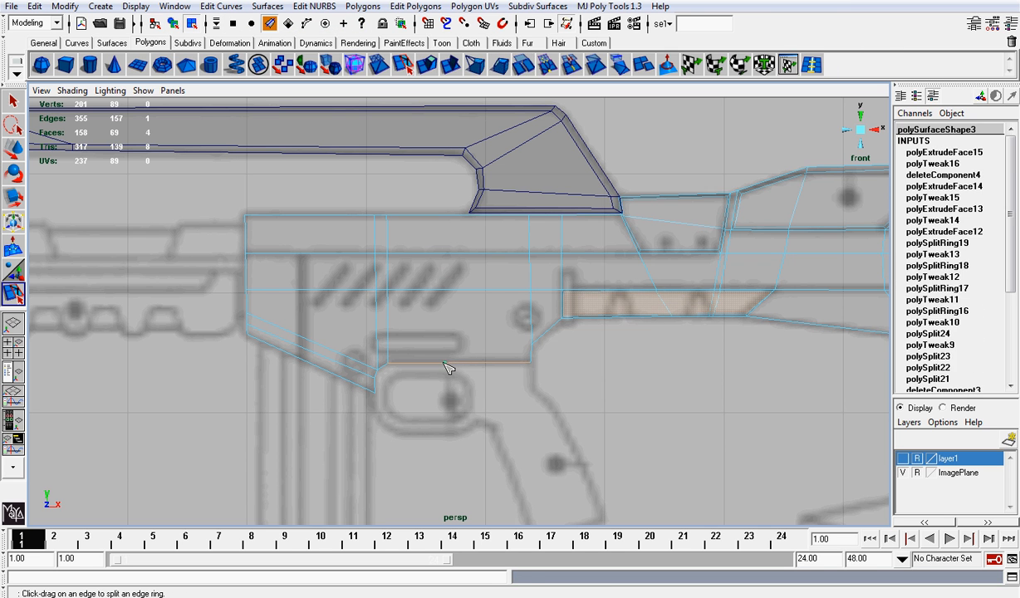
key("ctrl+z")
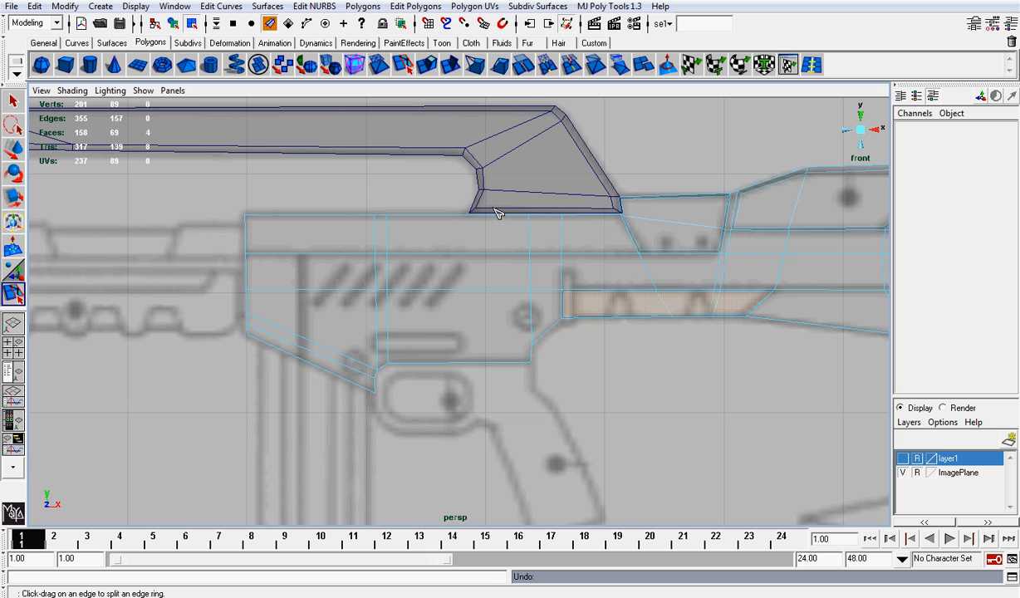
Split the rear body with an edge running from the step above the grip, across the slot, and sloping up to the front edge
scroll(492, 280, "up", 3)
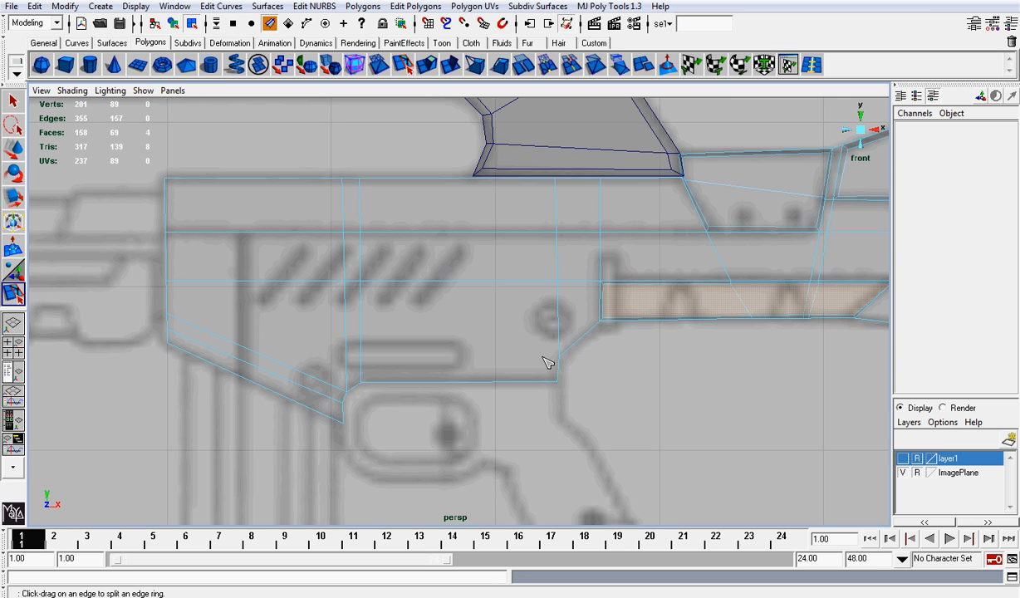
left_click(403, 65)
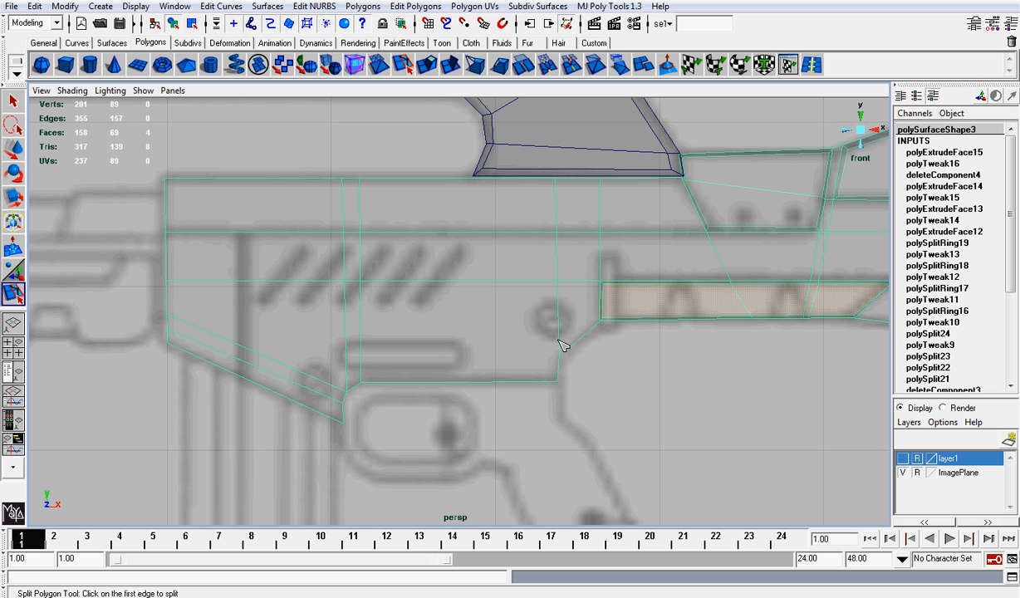
left_click(555, 384)
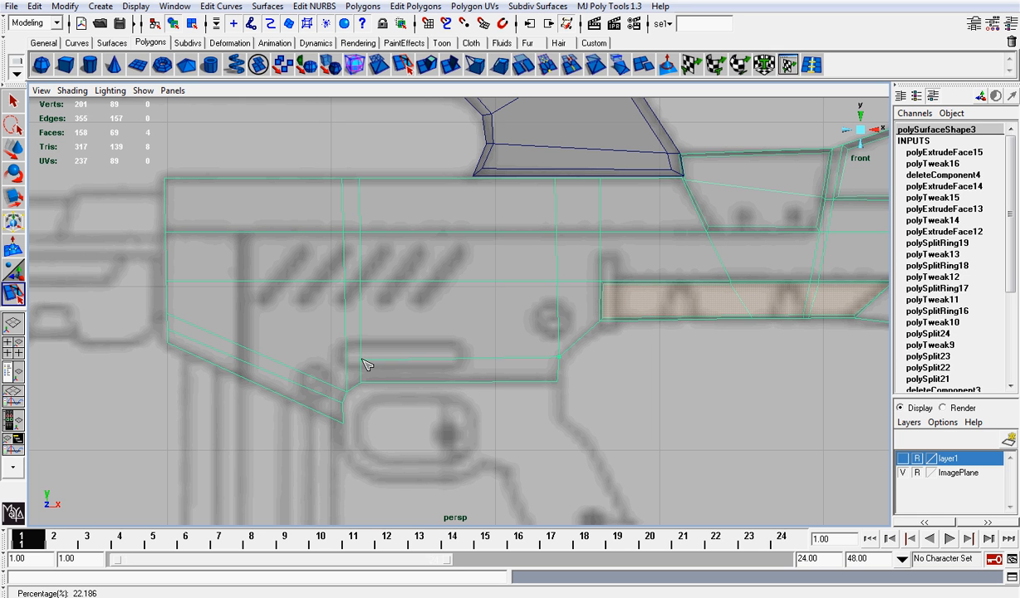
left_click_drag(349, 356, 350, 359)
left_click_drag(347, 359, 347, 359)
left_click_drag(175, 295, 173, 296)
key("w")
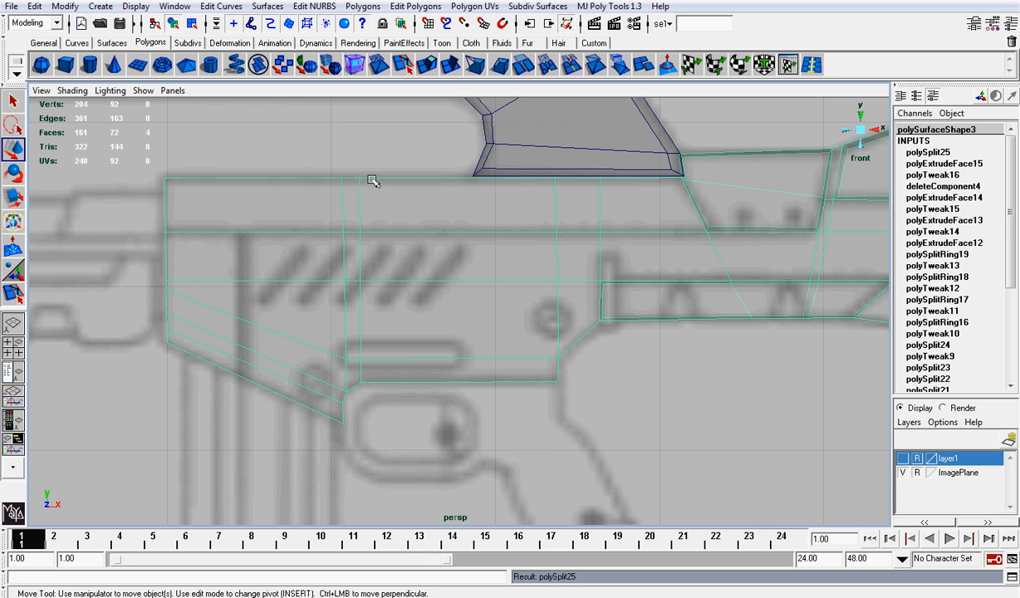
Try two vertical edge rings through the body section above the trigger guard, and undo both
left_click(811, 67)
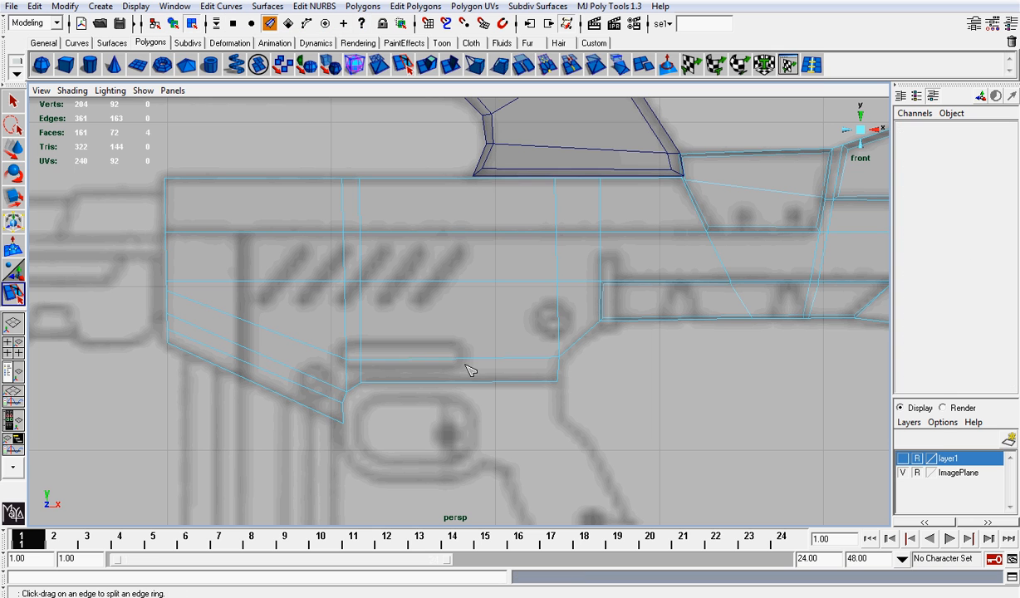
left_click(456, 232)
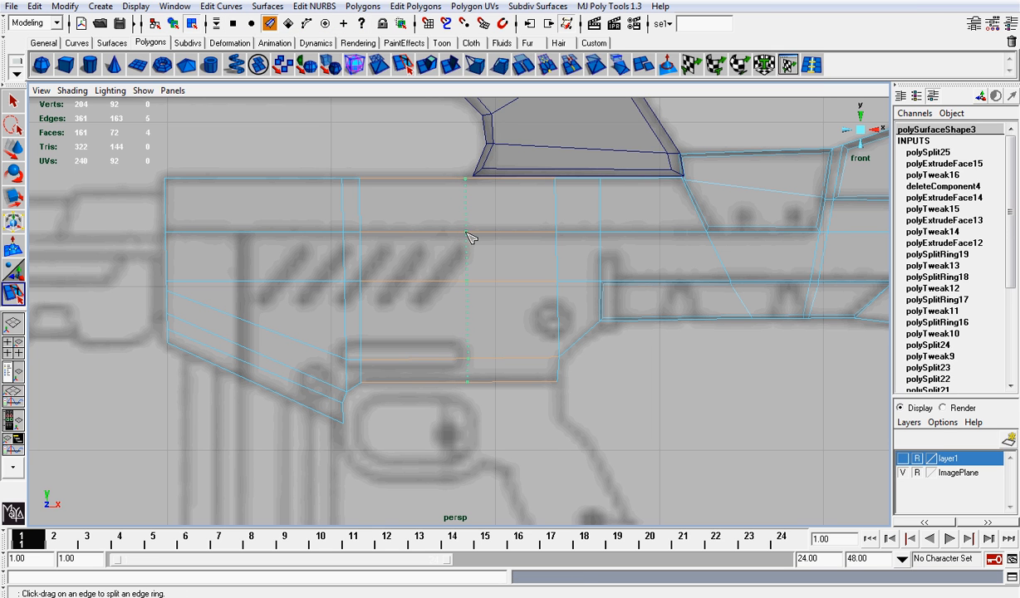
left_click_drag(469, 238, 433, 235)
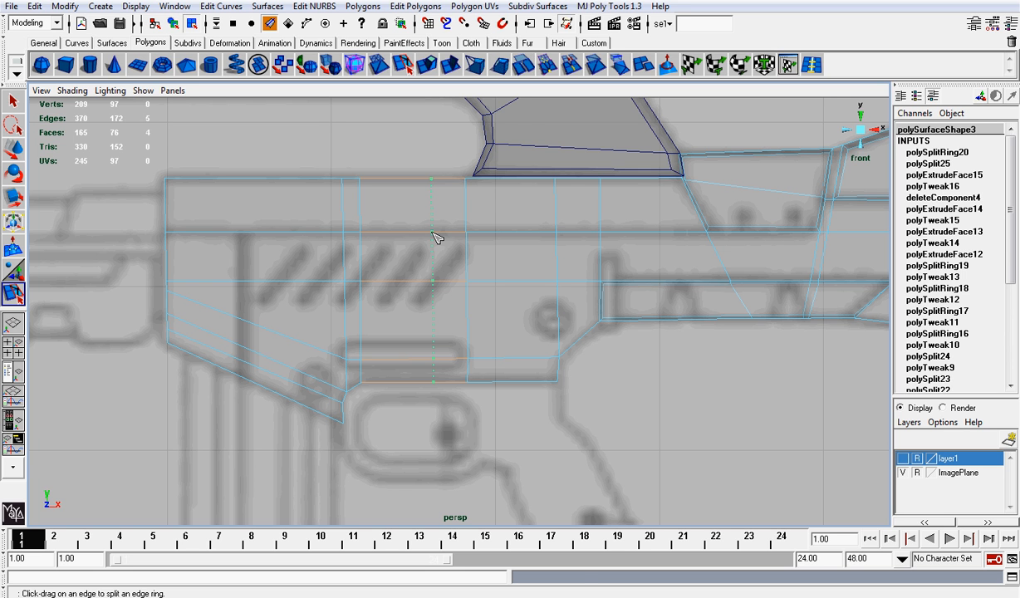
left_click(436, 238)
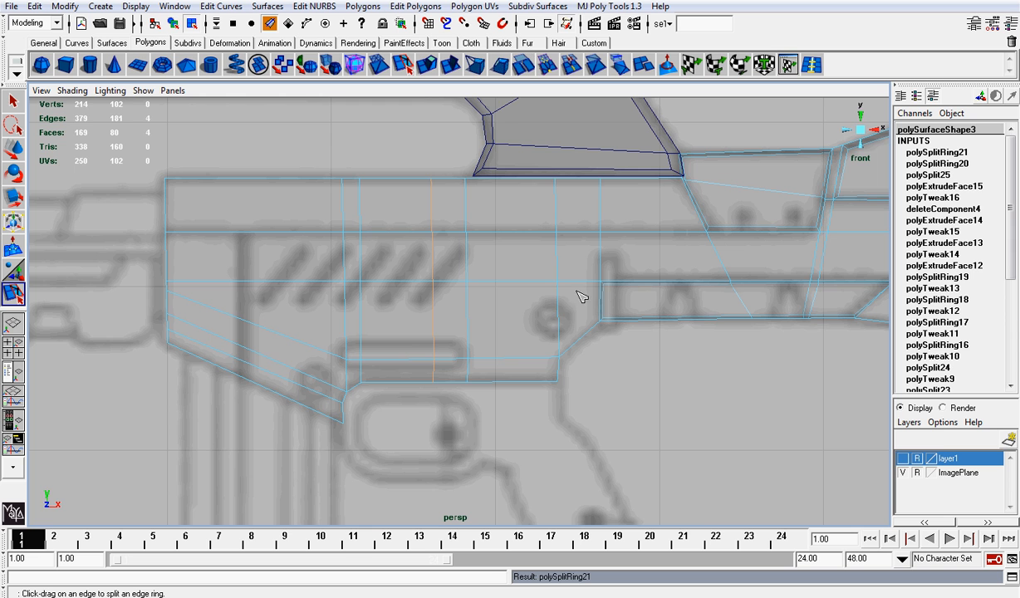
scroll(318, 277, "down", 5)
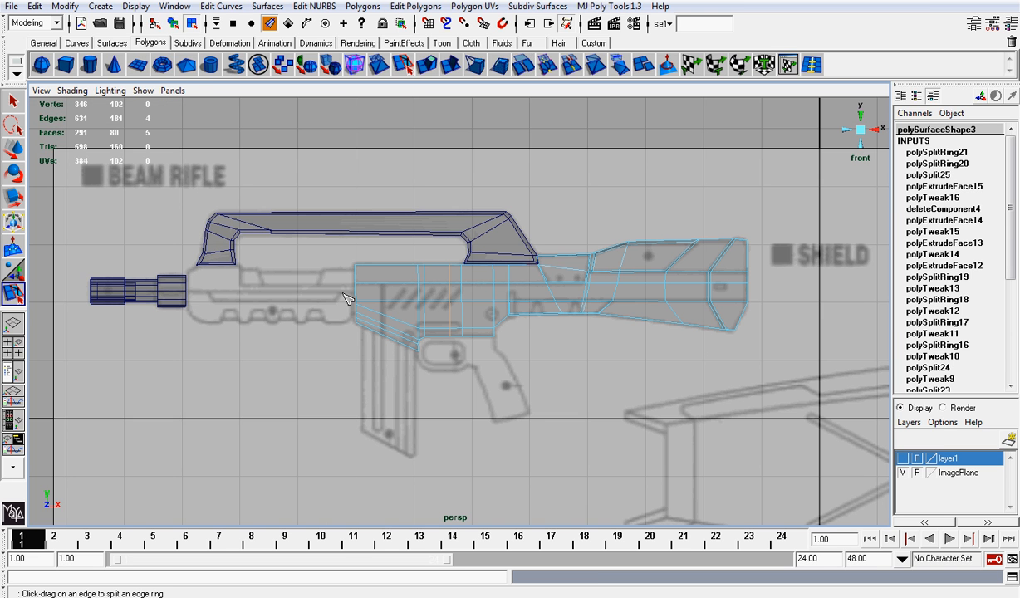
scroll(346, 301, "up", 4)
key("ctrl+z")
key("ctrl+z")
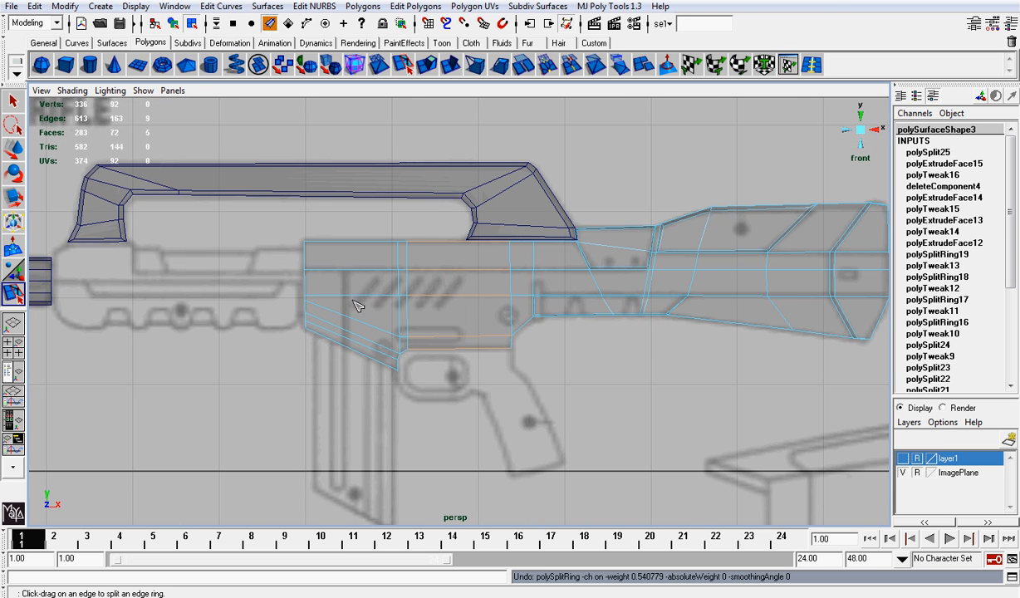
Turn off X-Ray shading, hide the ImagePlane layer, and select the whole rear body in an angled perspective view
left_click(72, 90)
left_click(79, 246)
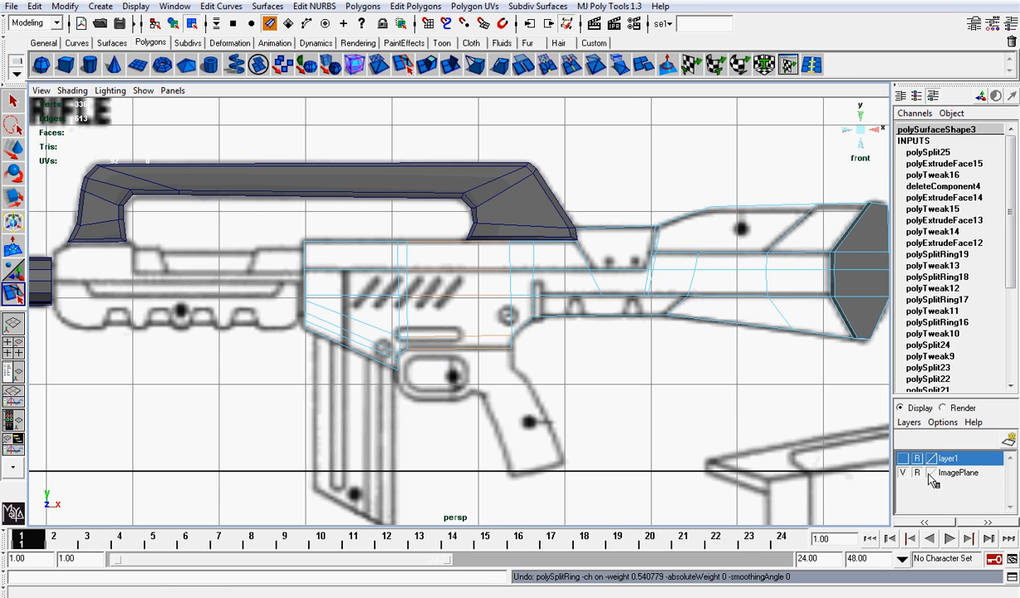
left_click(903, 472)
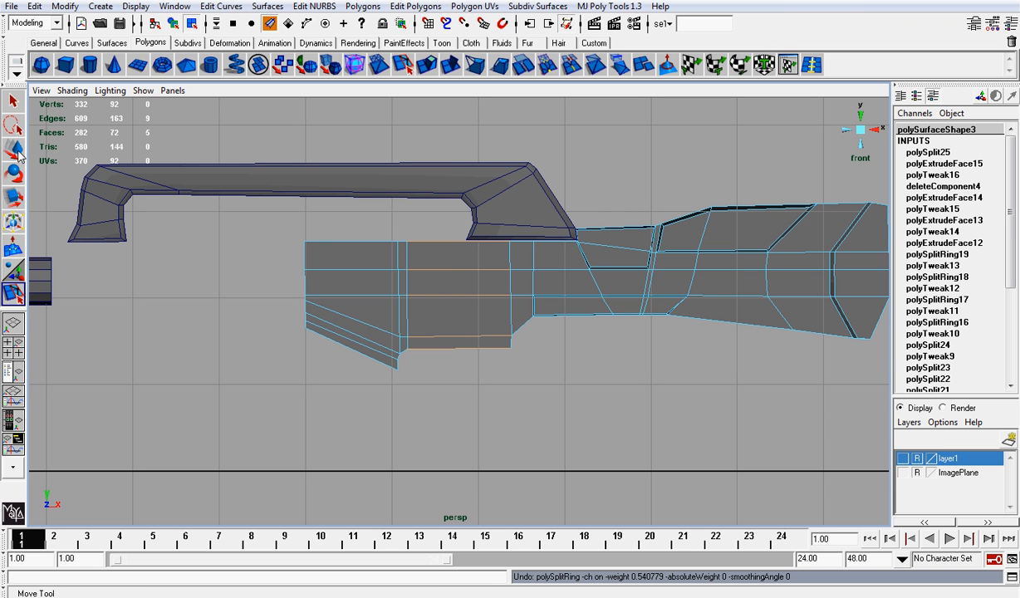
left_click(14, 147)
right_click_drag(536, 246, 611, 237)
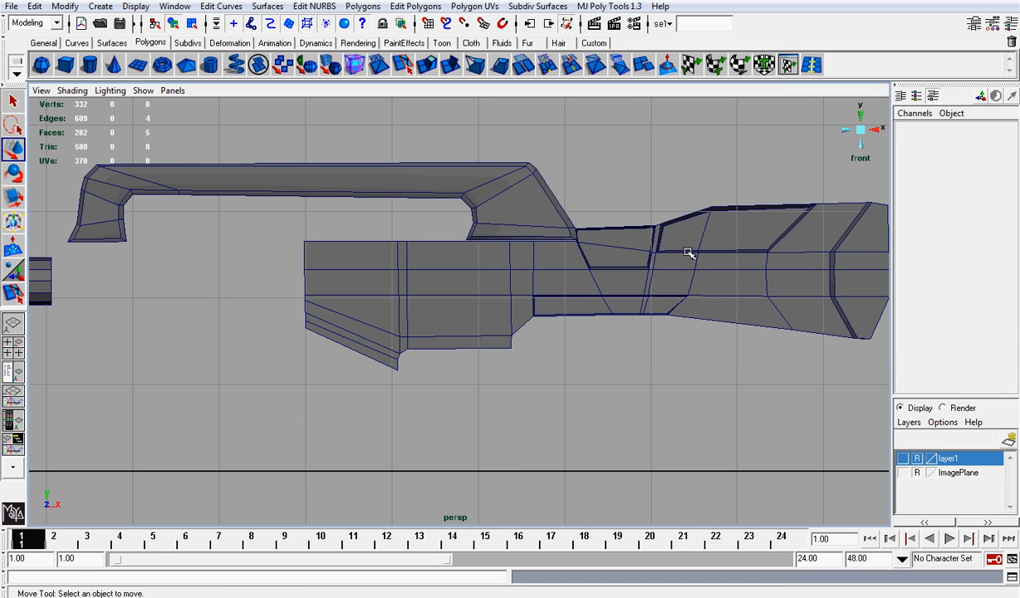
scroll(747, 332, "up", 3)
left_click(724, 257)
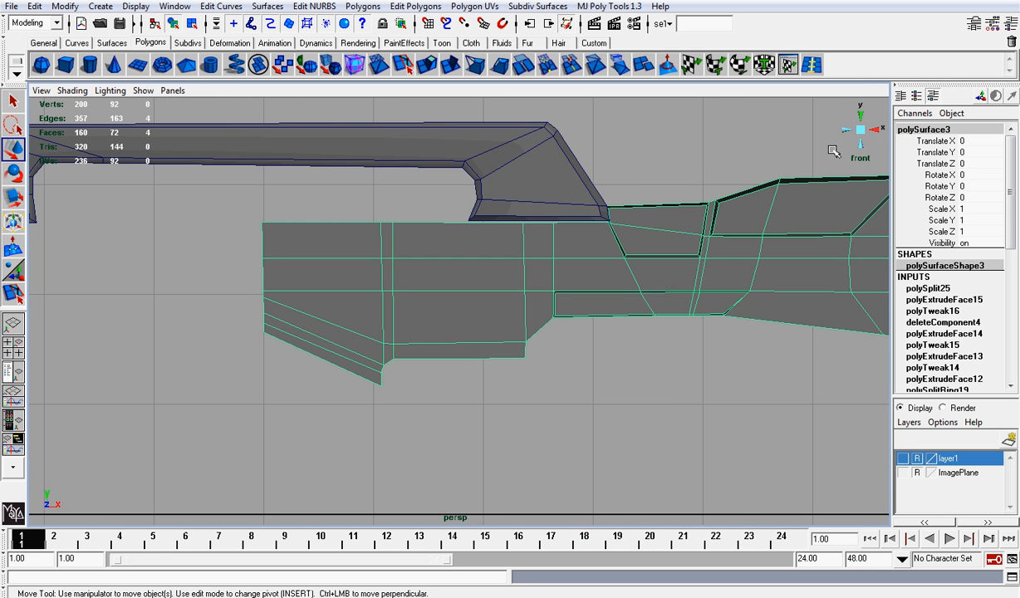
left_click(861, 131)
left_click_drag(645, 262, 668, 249, "alt")
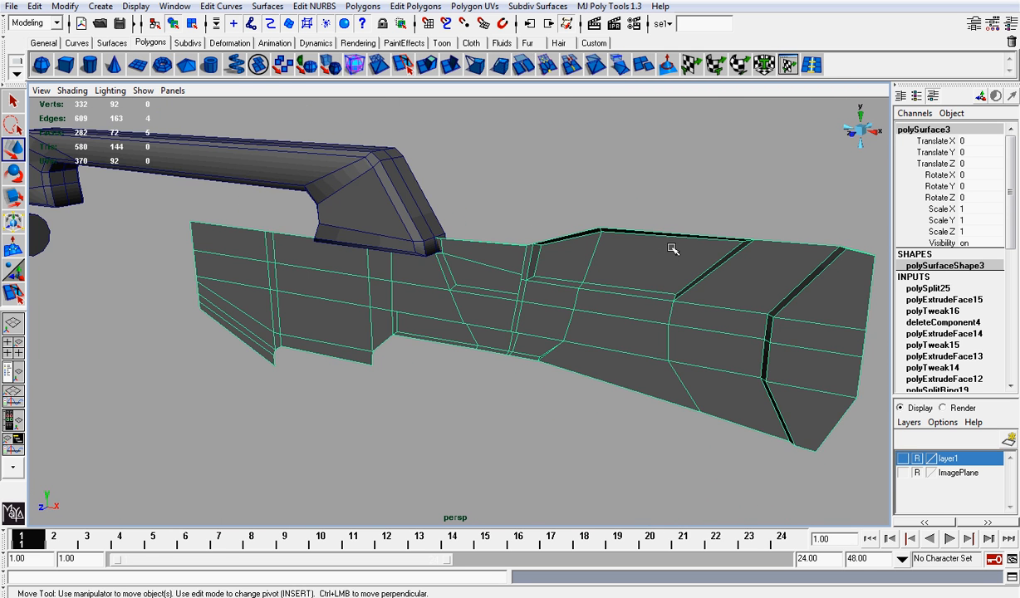
Try to extrude all faces of the rear body to give it thickness, and undo the extrusion
right_click_drag(635, 266, 412, 339)
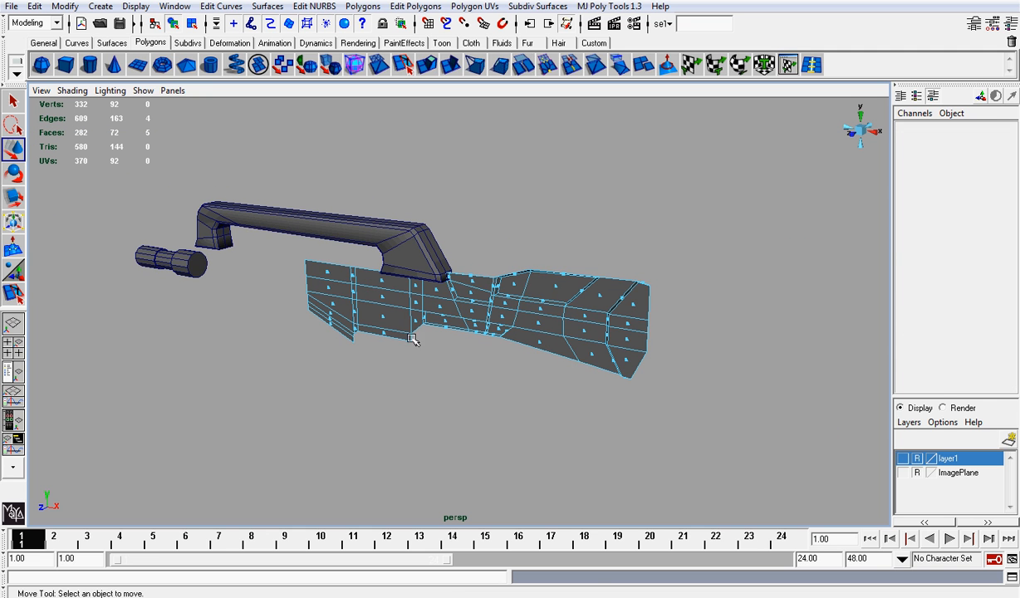
left_click_drag(735, 412, 736, 413)
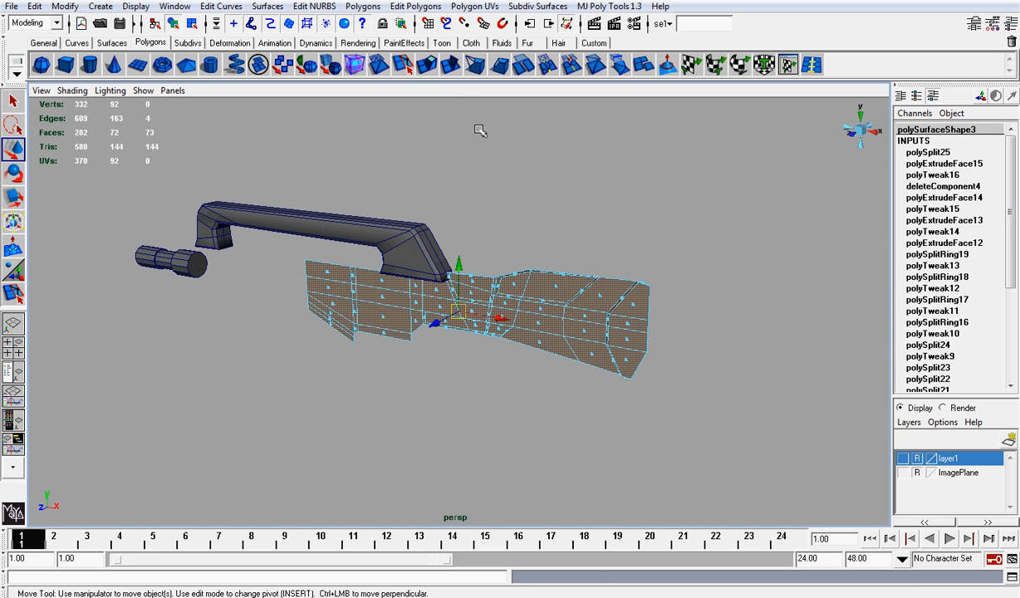
left_click(402, 65)
left_click_drag(535, 279, 495, 316, "alt")
key("w")
key("z")
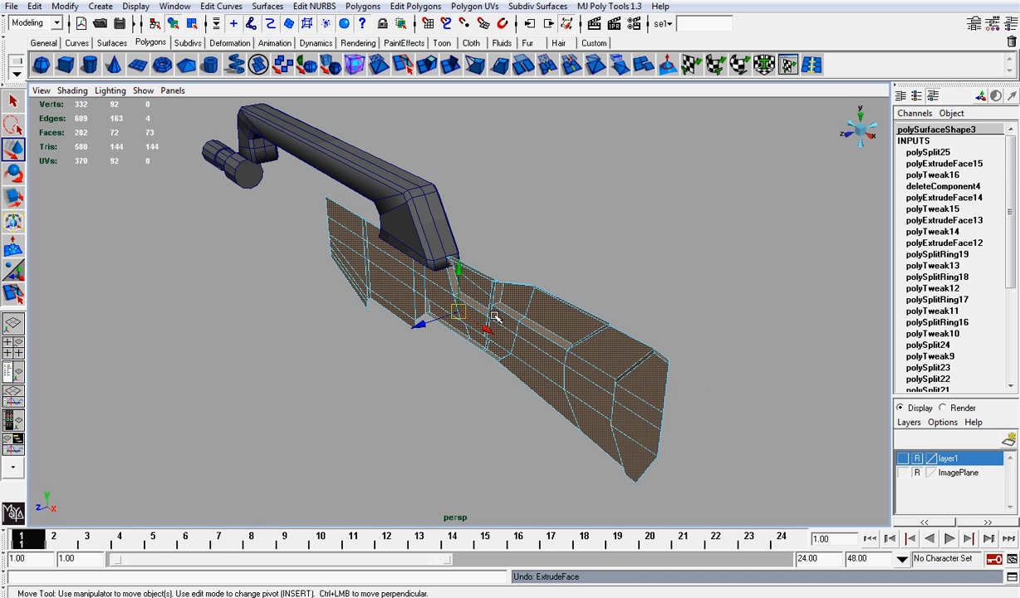
key("z")
key("z")
key("z")
key("z")
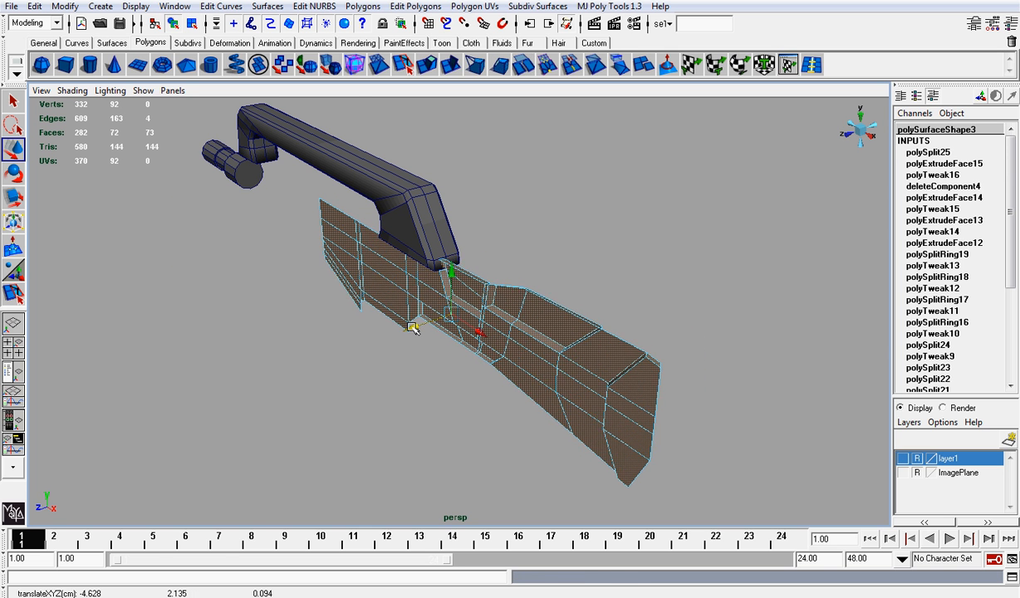
left_click_drag(471, 299, 596, 289, "alt")
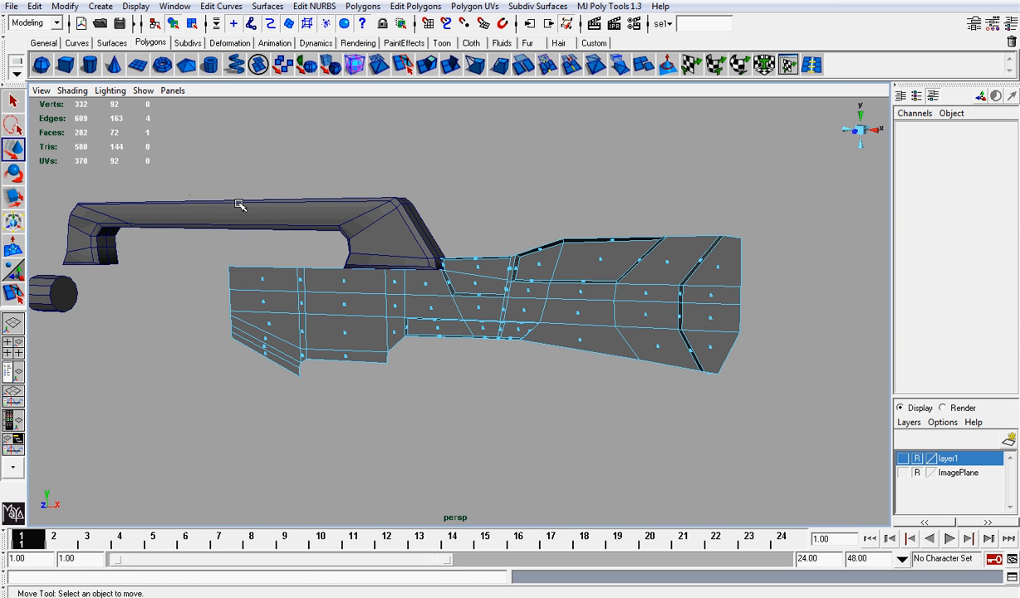
left_click_drag(876, 440, 877, 441)
left_click_drag(634, 290, 553, 311, "alt")
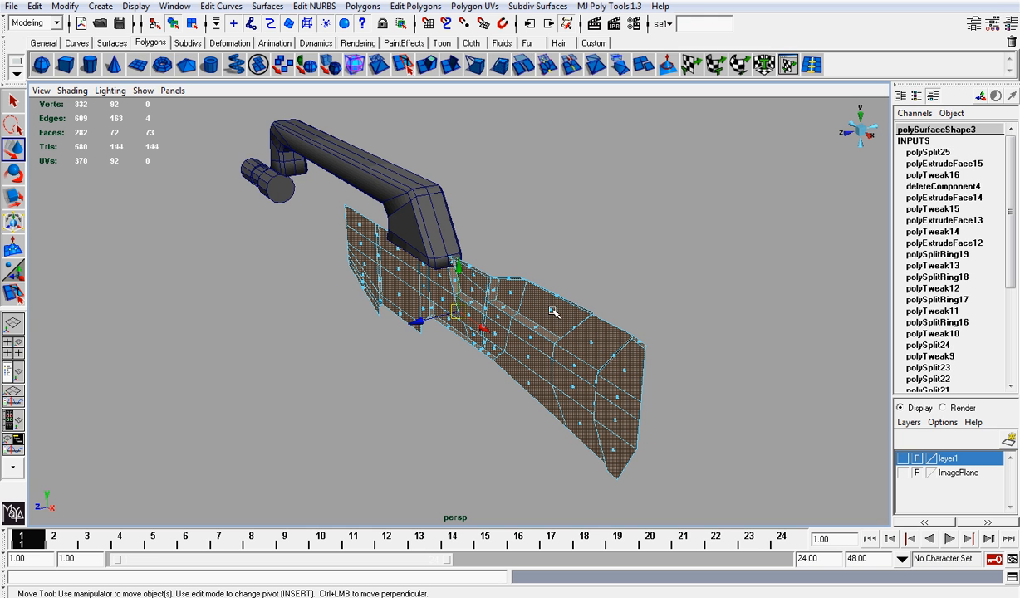
left_click(579, 243)
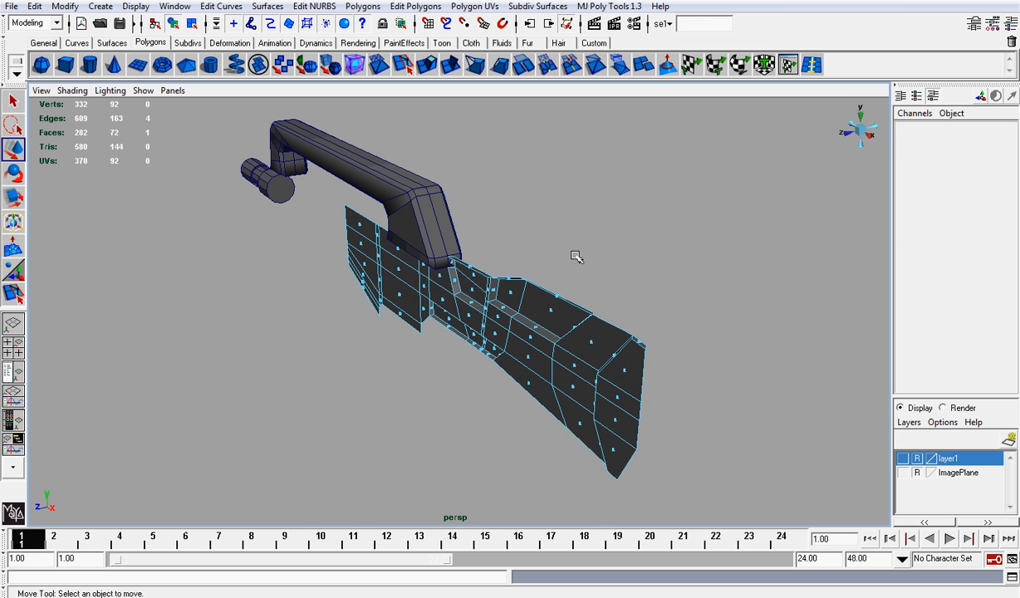
Select the rear body as an object, freeze its transformations, and delete its construction history
left_click_drag(576, 258, 596, 268, "alt")
right_click_drag(592, 269, 649, 257)
left_click(589, 290)
scroll(590, 290, "down", 3)
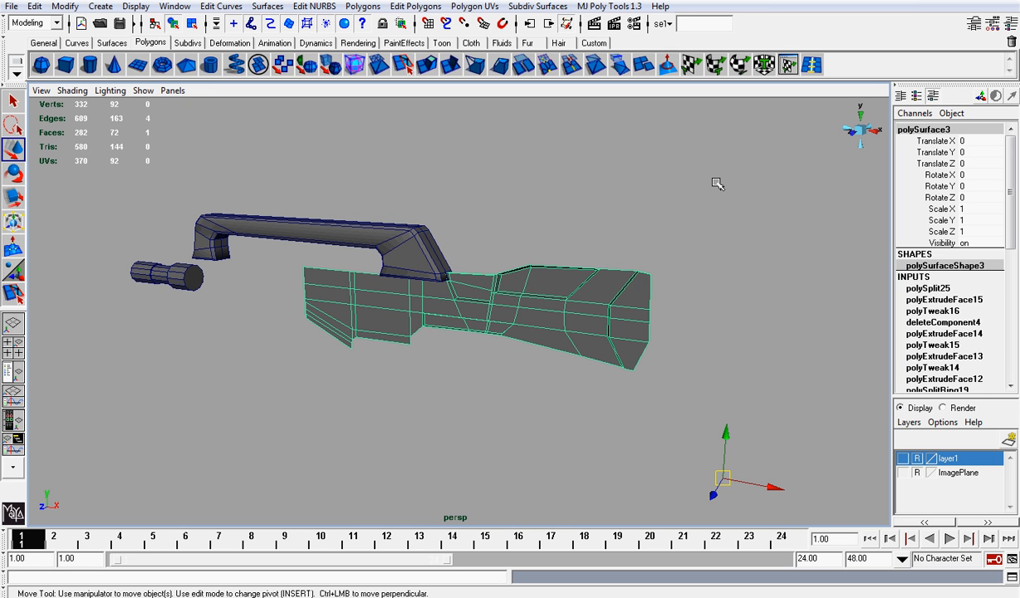
left_click(67, 6)
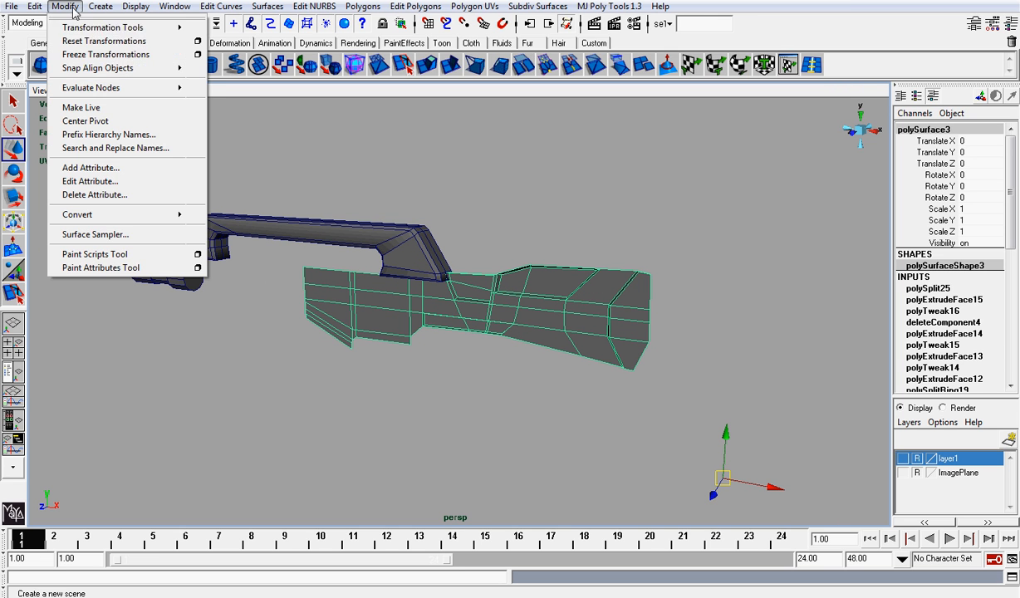
left_click(101, 55)
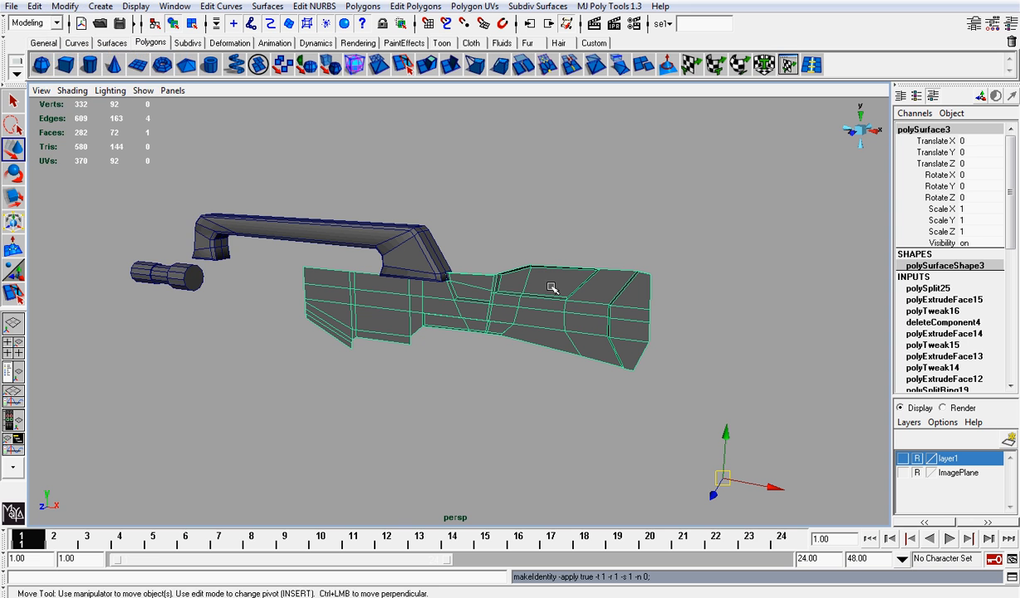
left_click(65, 7)
mouse_move(34, 6)
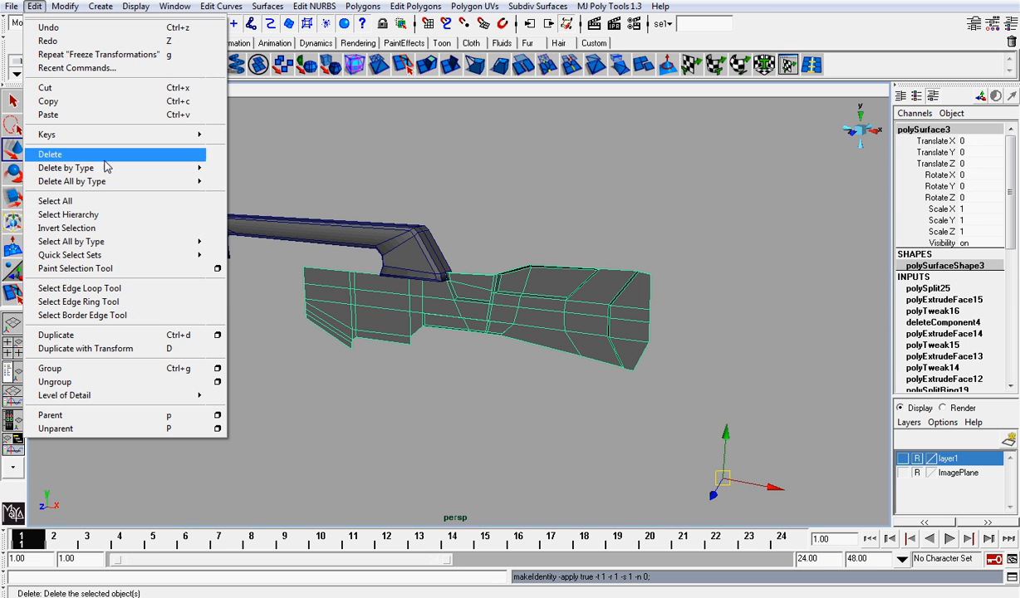
mouse_move(119, 168)
left_click(237, 169)
Duplicate the rear body in place
right_click_drag(615, 212, 715, 243, "alt")
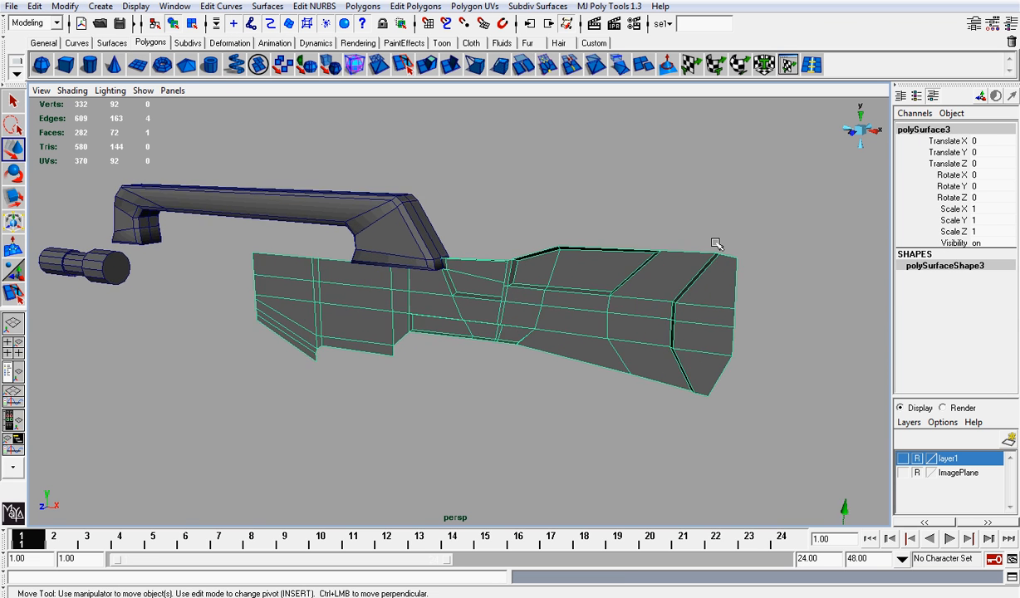
scroll(716, 244, "up", 1)
middle_click_drag(657, 252, 632, 250, "alt")
left_click_drag(633, 250, 568, 252, "alt")
scroll(569, 252, "down", 5)
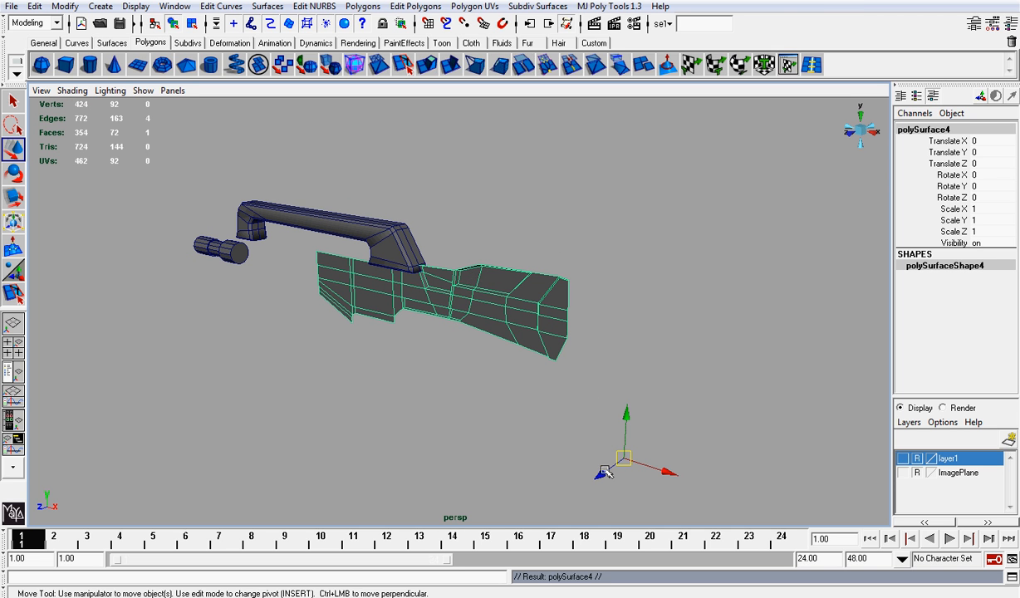
Move the duplicate about -1.765 along Z as a trial, and undo the move
left_click_drag(605, 471, 645, 432)
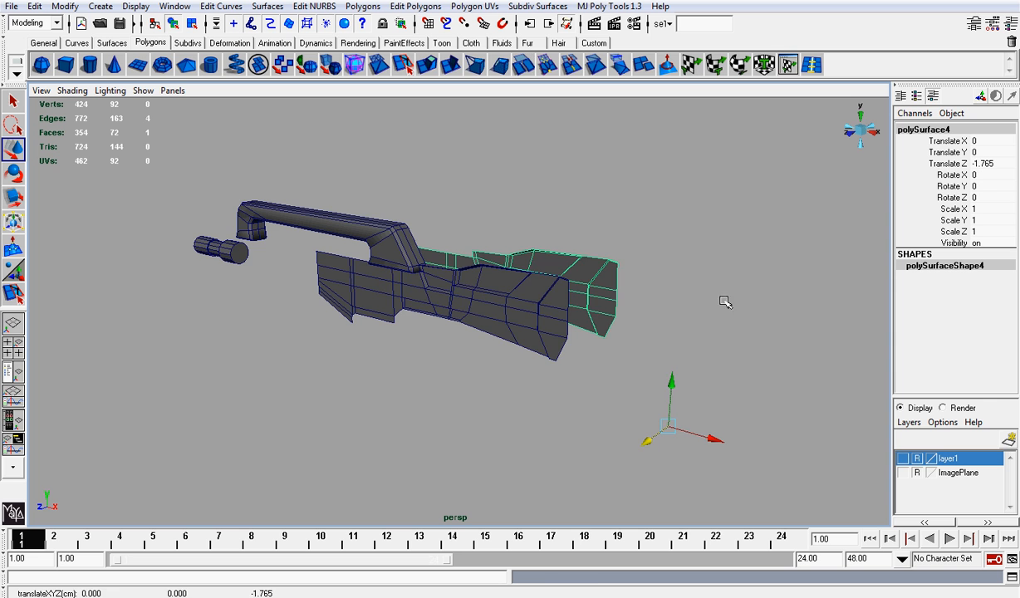
left_click_drag(725, 302, 728, 317, "alt")
key("ctrl+z")
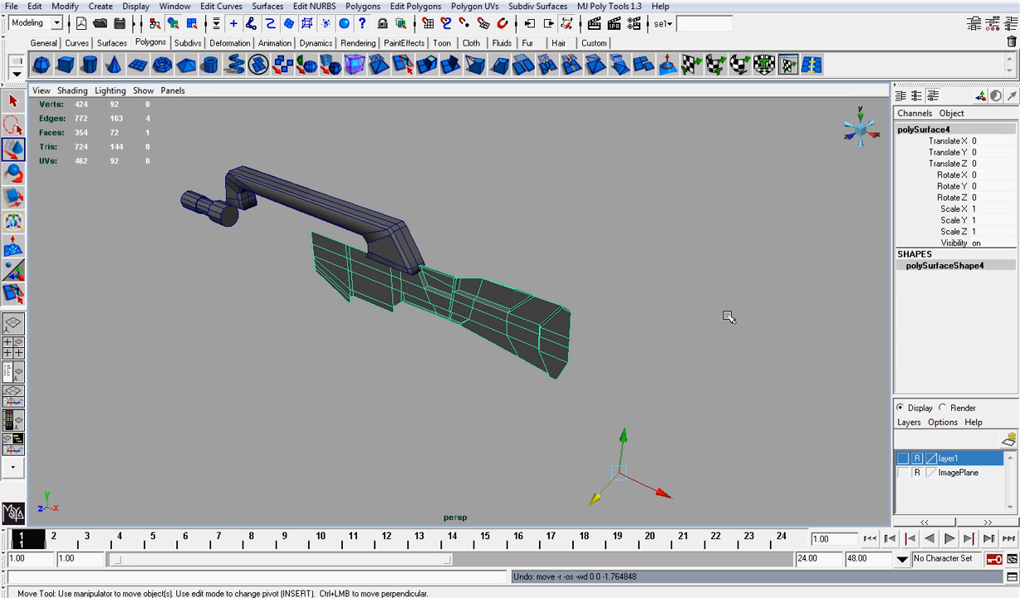
Try to mirror the duplicated rear body with a Scale X of -1, and undo the change
double_click(972, 210)
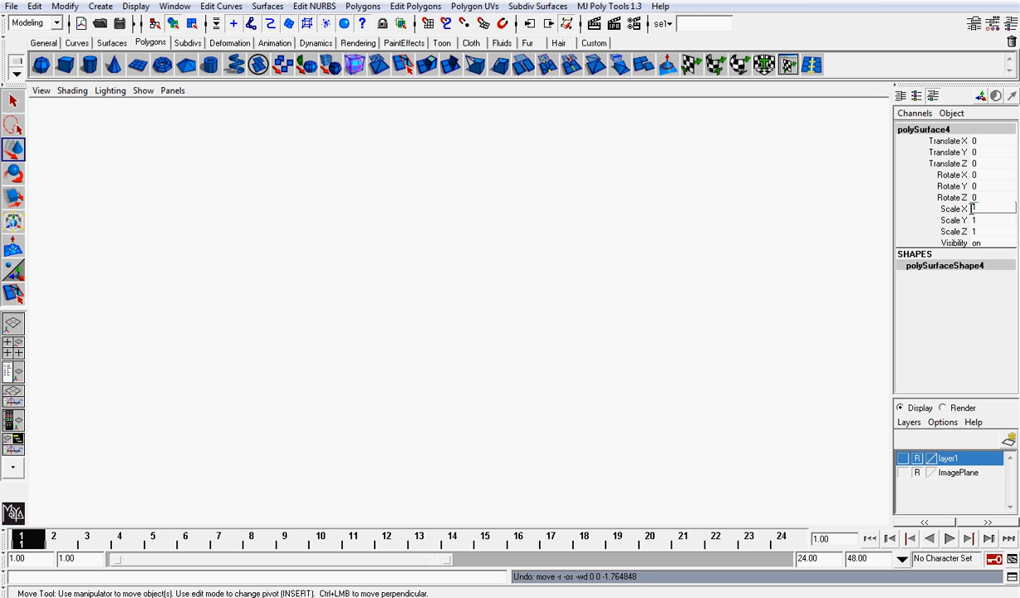
type("-1")
key("Return")
key("ctrl+z")
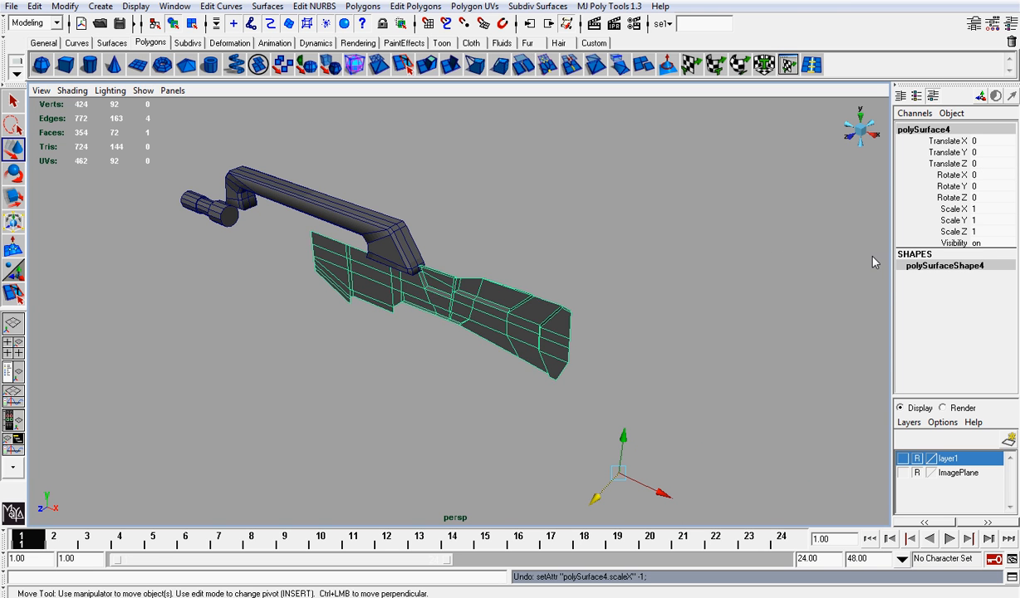
Mirror the duplicated rear body with a Scale Z of -1 and move it about -1.586 along Z, away from the original
double_click(975, 232)
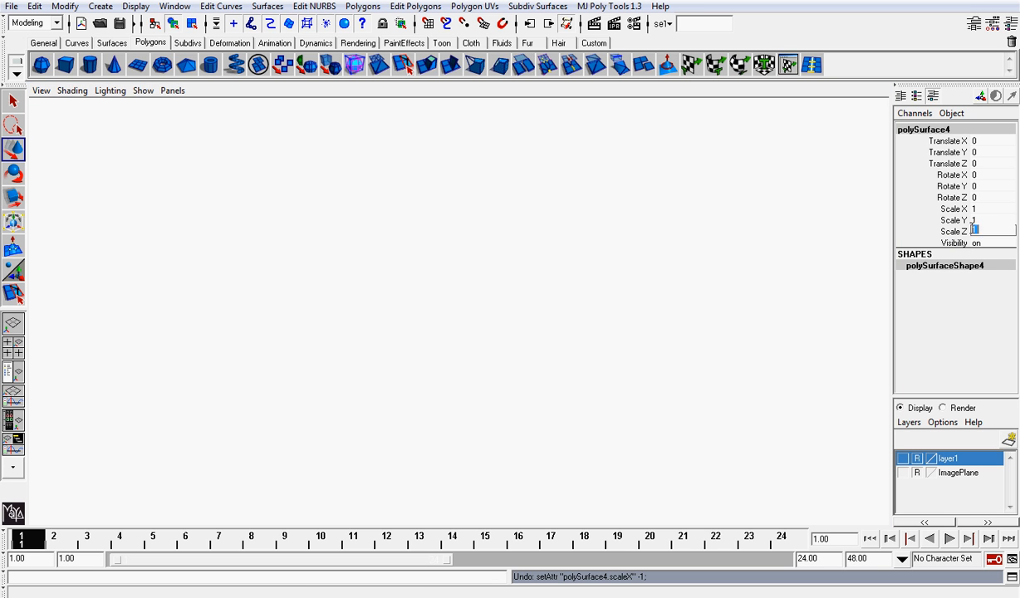
type("-1")
key("Return")
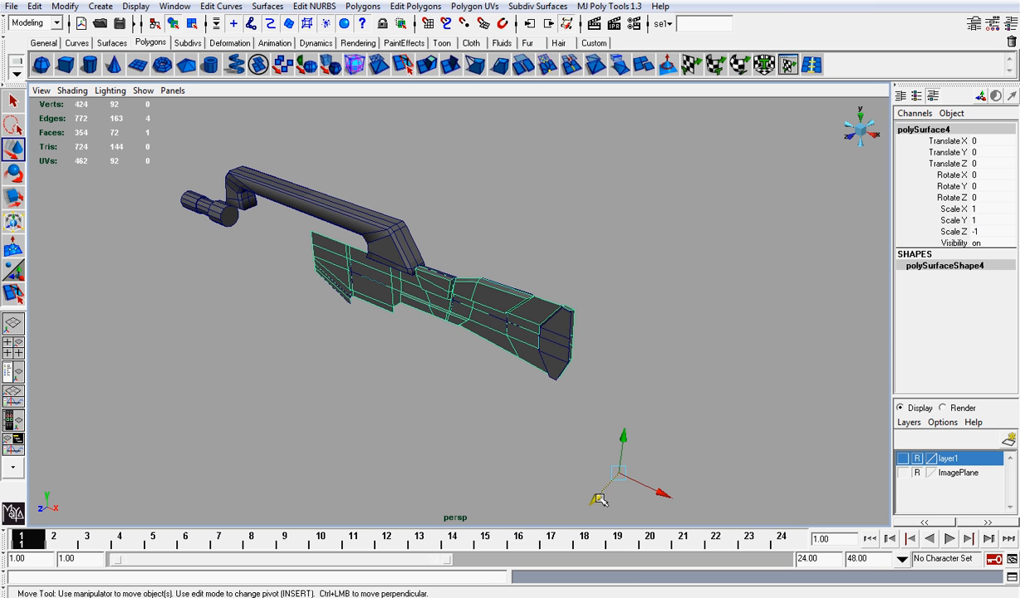
left_click_drag(599, 499, 644, 449)
scroll(648, 375, "up", 3)
left_click_drag(610, 341, 533, 355, "alt")
Select both rear body halves and center their pivots
left_click(442, 297)
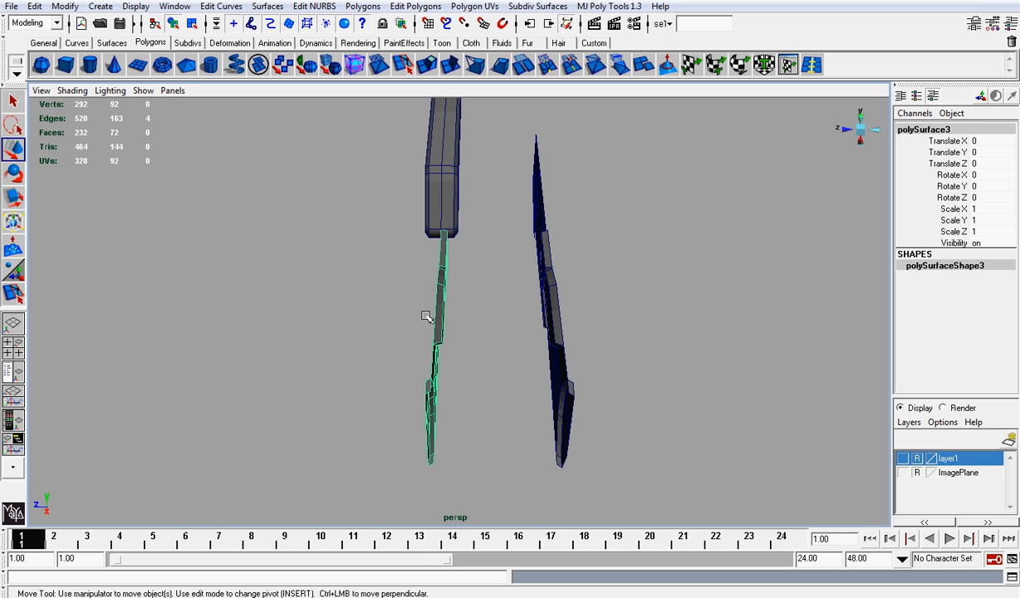
left_click_drag(458, 301, 627, 326)
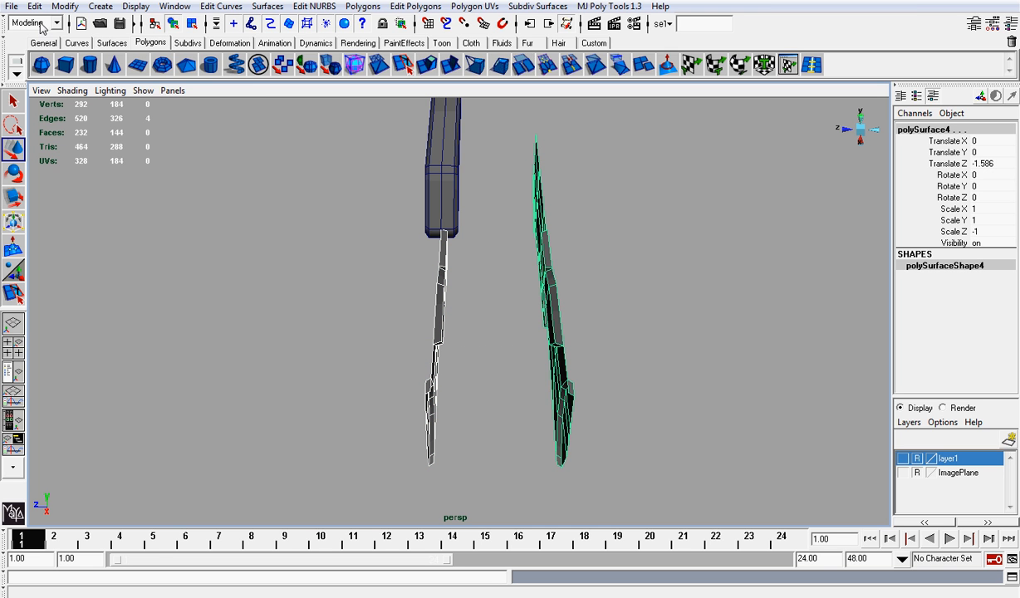
left_click(65, 6)
left_click(83, 116)
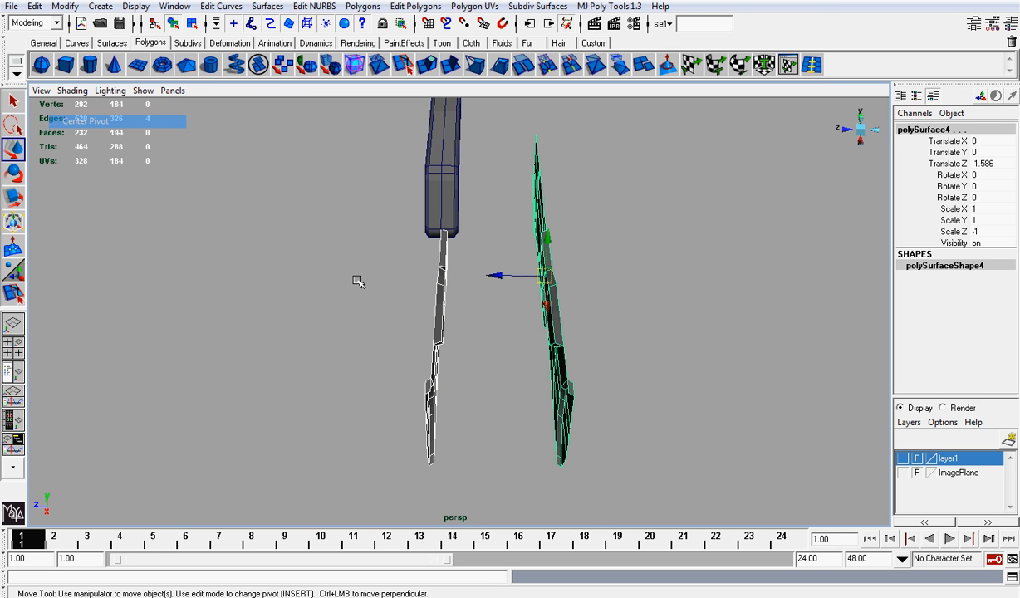
Move the original half to about 0.26 and the mirrored half to about -0.203 along Z, on either side of the handle
left_click(443, 322)
left_click_drag(392, 274, 374, 272)
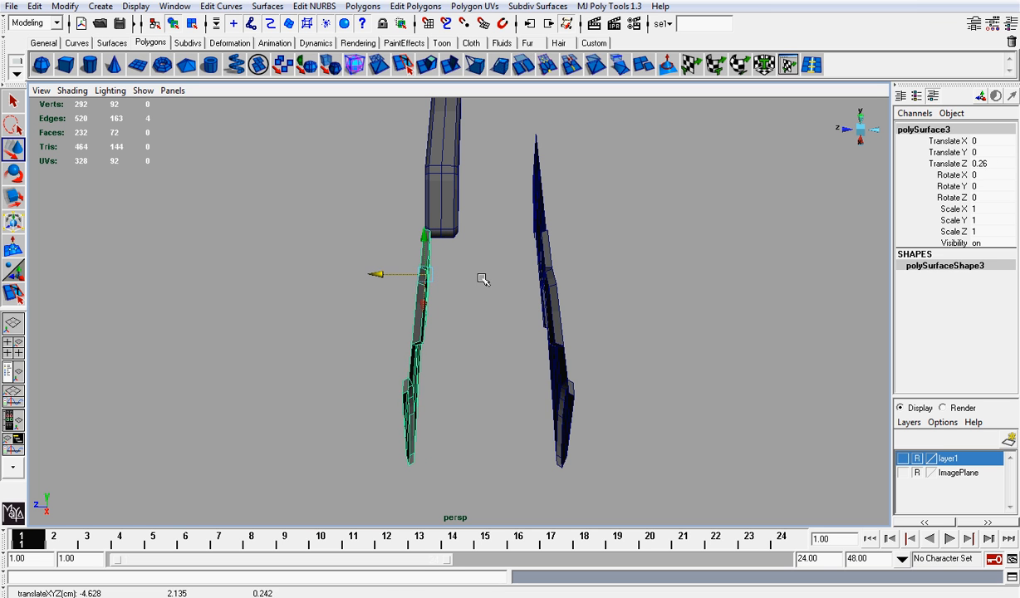
left_click(555, 328)
left_click_drag(487, 278, 427, 288)
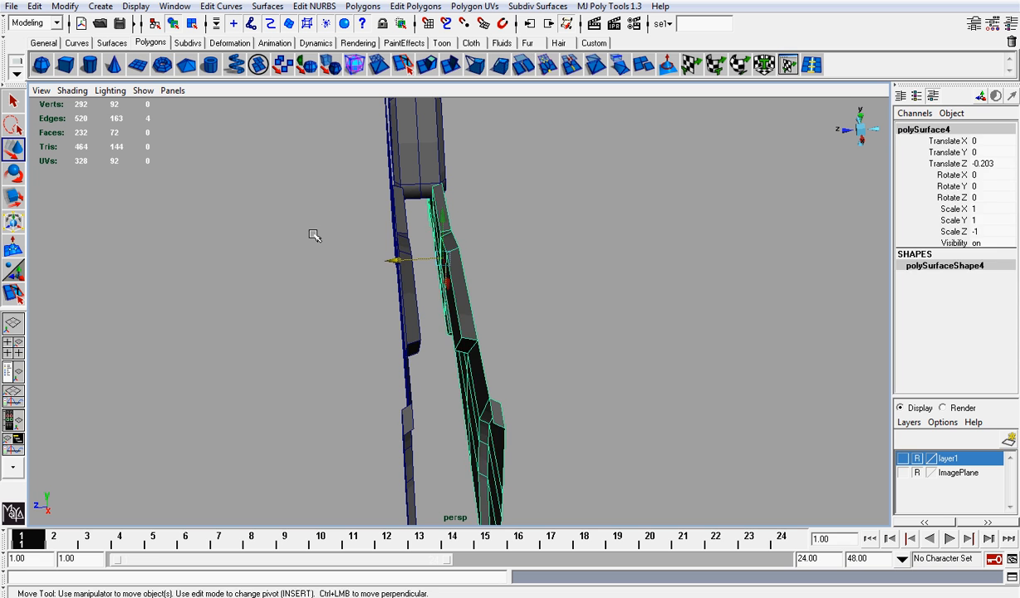
left_click(310, 230)
right_click(393, 268)
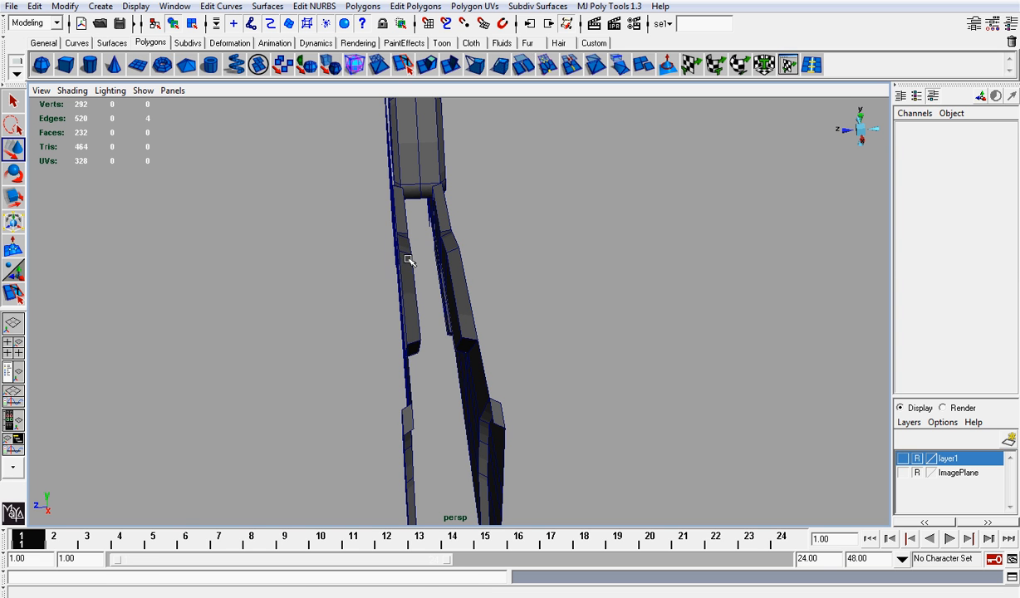
left_click(404, 263)
right_click(407, 263)
right_click_drag(406, 262, 408, 228)
left_click_drag(408, 241, 522, 270, "alt")
mouse_move(617, 251)
left_mouse_down("alt")
mouse_move(626, 259)
mouse_move(617, 258)
left_mouse_up("alt")
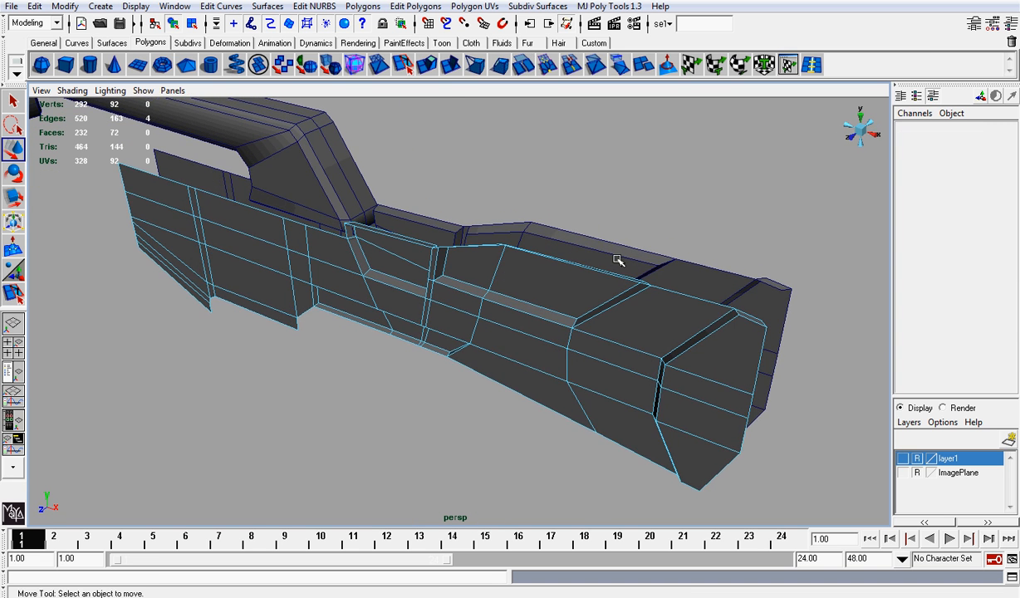
Select both rear body halves and combine them into a single mesh
left_click(616, 255)
left_click(603, 290, "shift")
left_click_drag(456, 139, 399, 137, "alt")
left_click(363, 6)
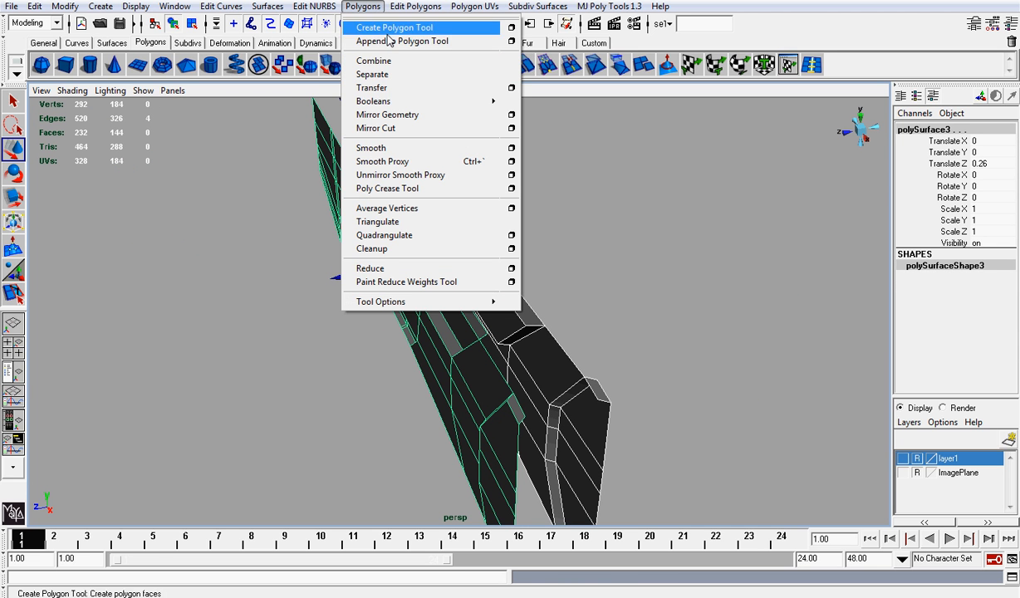
left_click(386, 61)
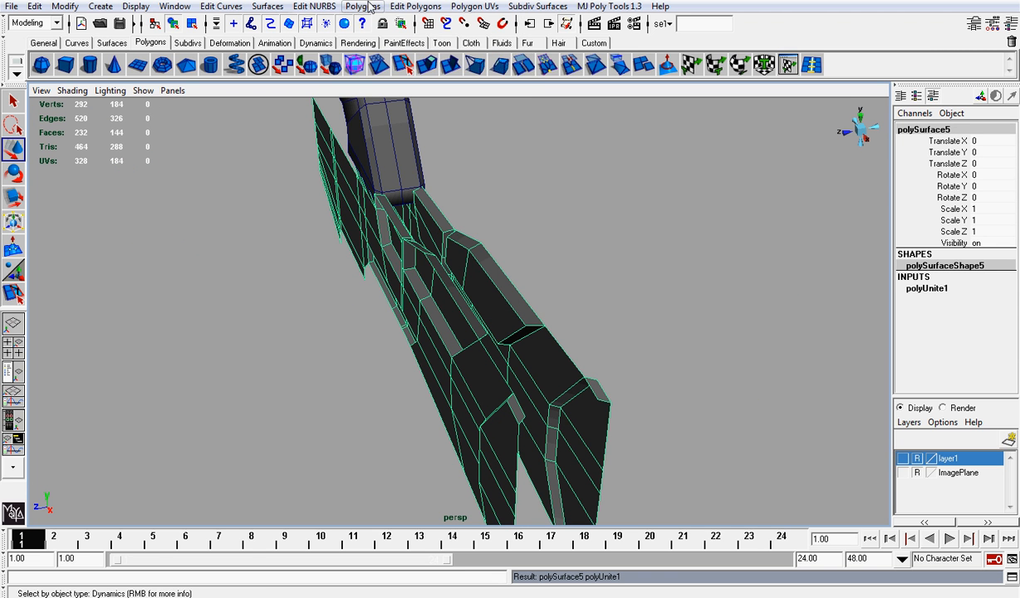
Use the Append to Polygon Tool to bridge the uppermost vertical border edges of the two halves at the rear end
left_click(365, 7)
left_click(384, 40)
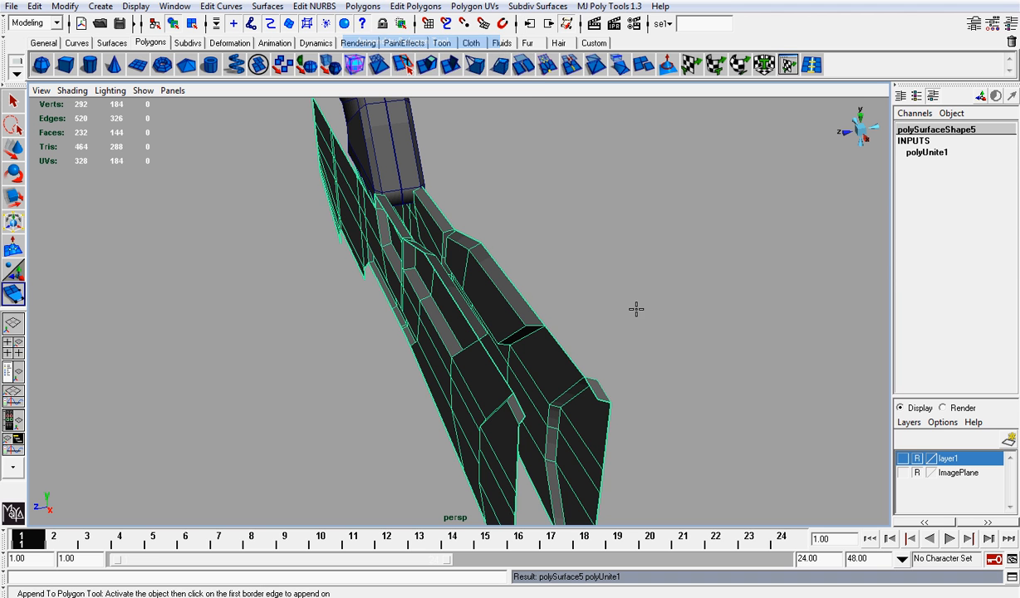
left_click_drag(629, 276, 685, 282, "alt")
left_click(679, 264)
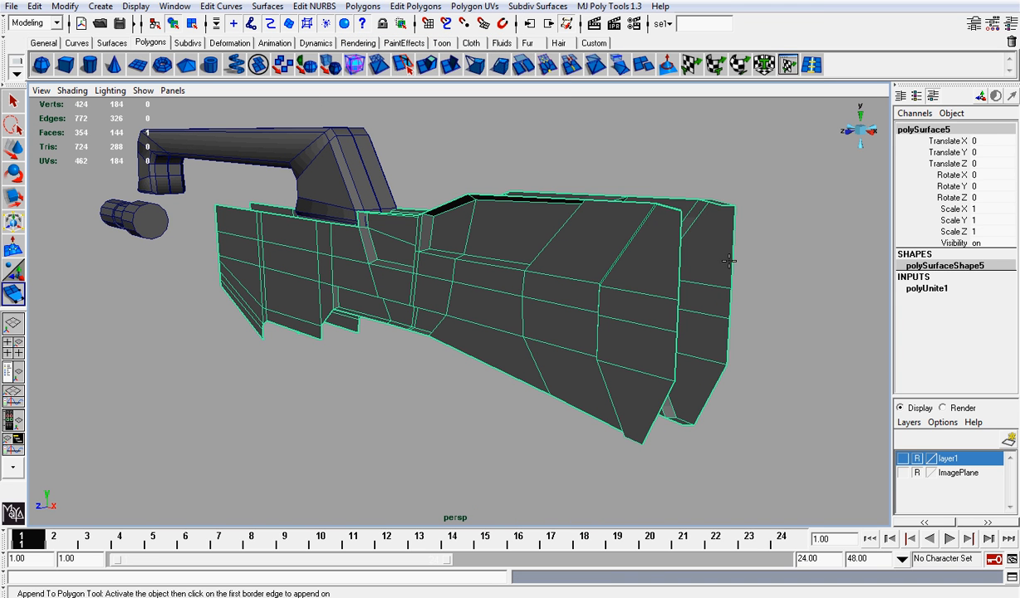
left_click(680, 258)
key("Return")
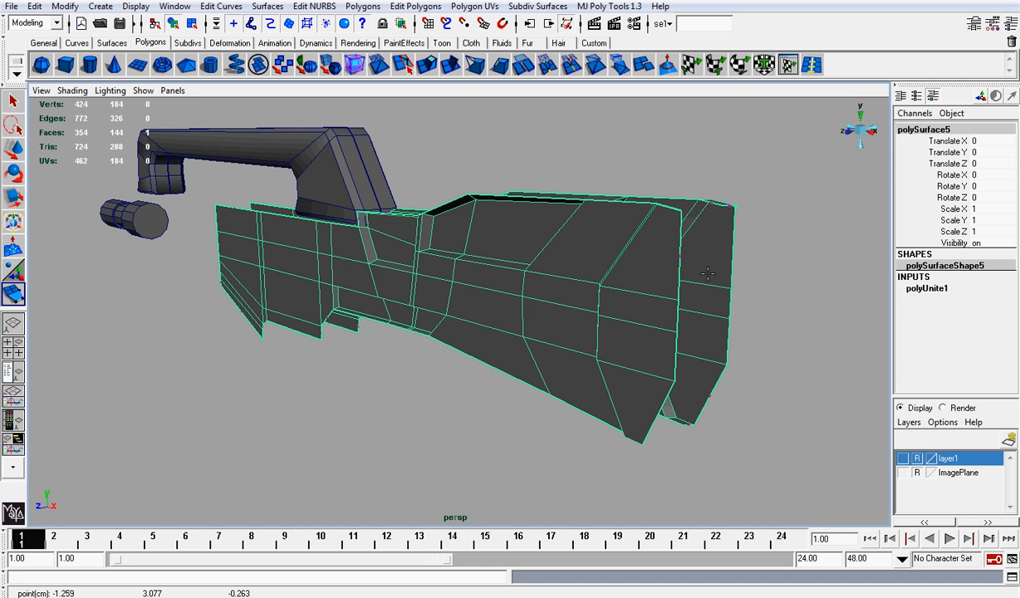
left_click(680, 264)
key("w")
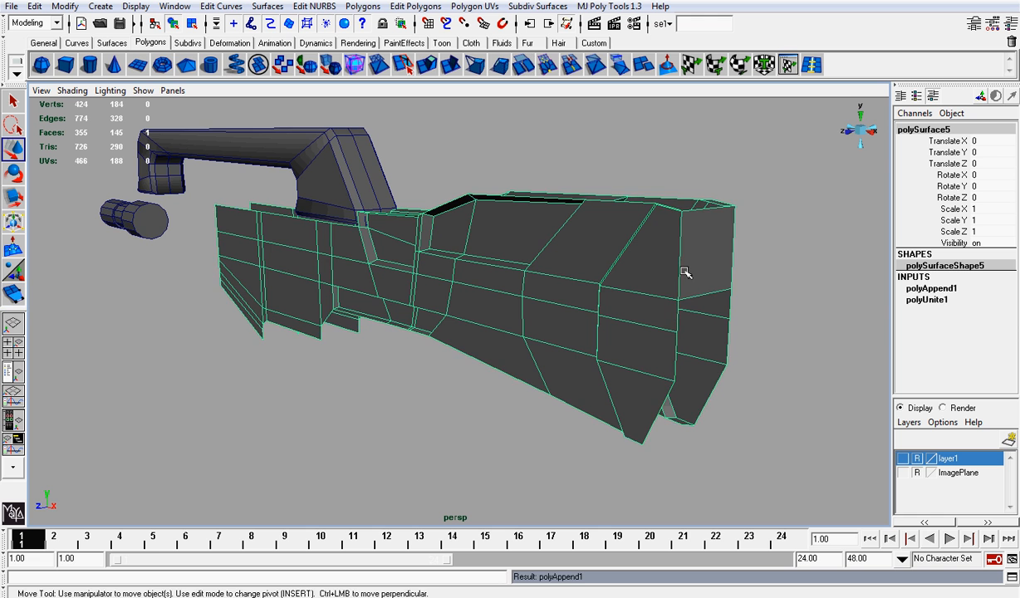
Append three more polygons between the halves below the first one, closing the rear end down its slanted lower edges
left_click_drag(741, 306, 570, 284, "alt")
key("y")
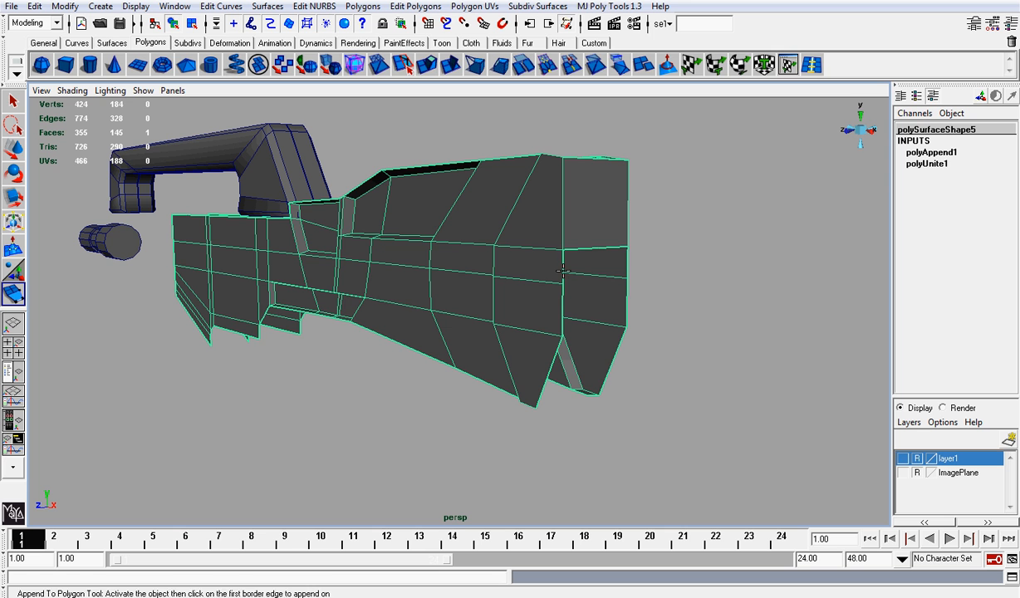
left_click(563, 270)
left_click(626, 262)
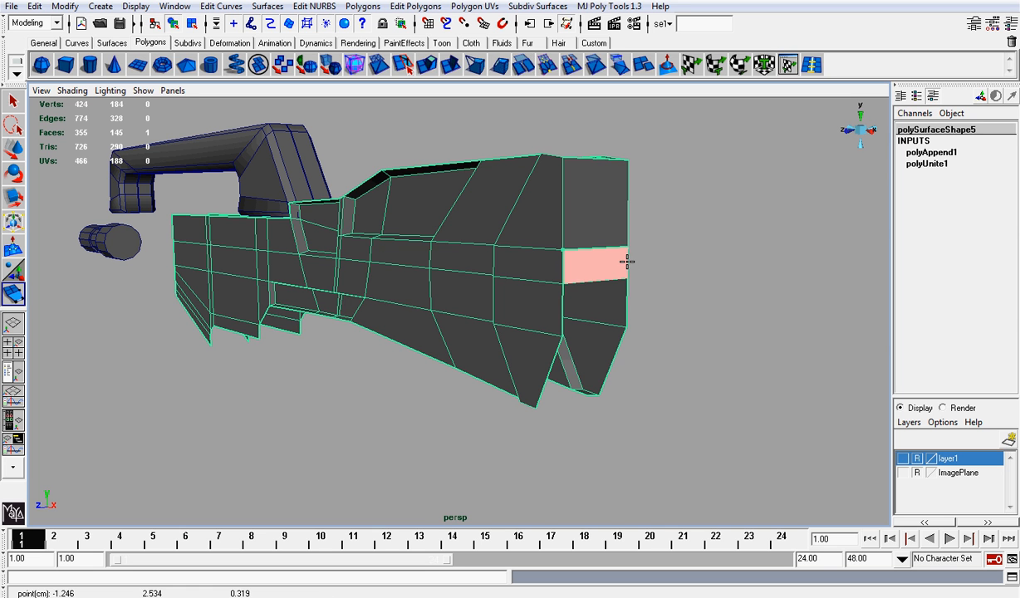
key("Return")
left_click(563, 297)
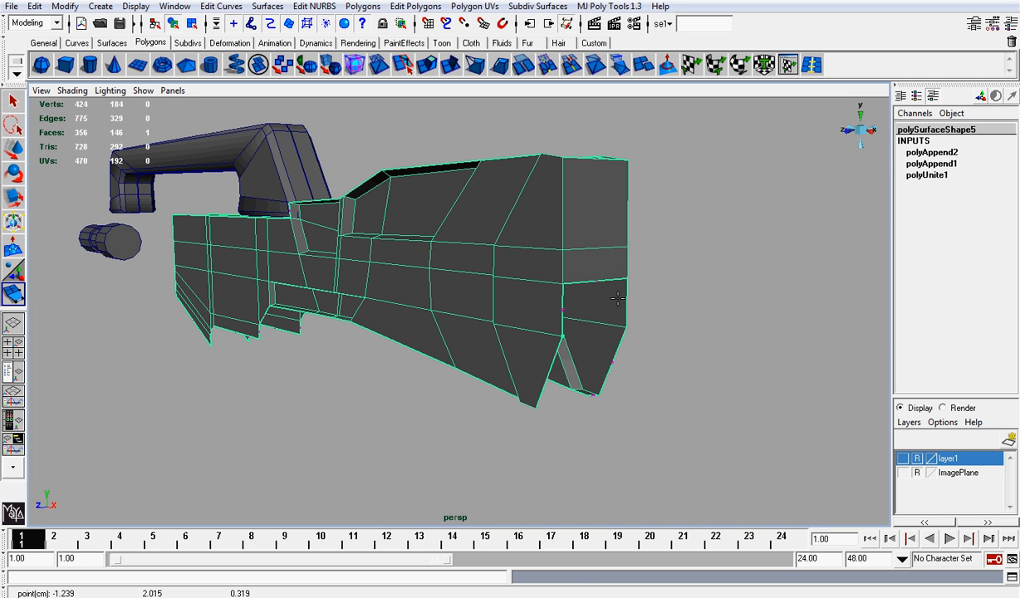
left_click(627, 299)
key("Return")
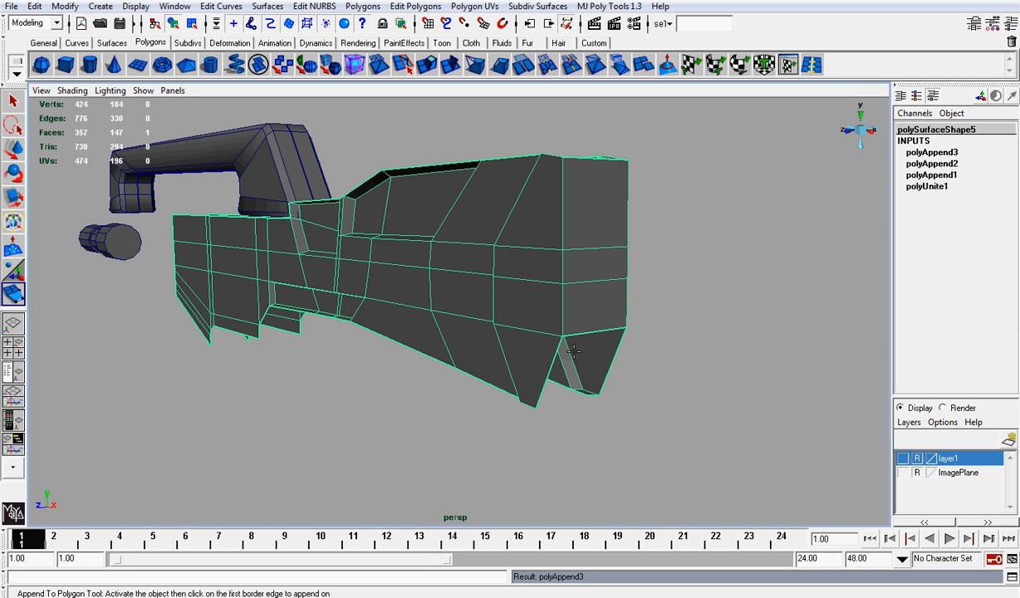
left_click(617, 354)
key("Return")
Append a polygon across the underside gap between the halves, just forward of the raised rear section
left_click_drag(579, 329, 542, 261, "alt")
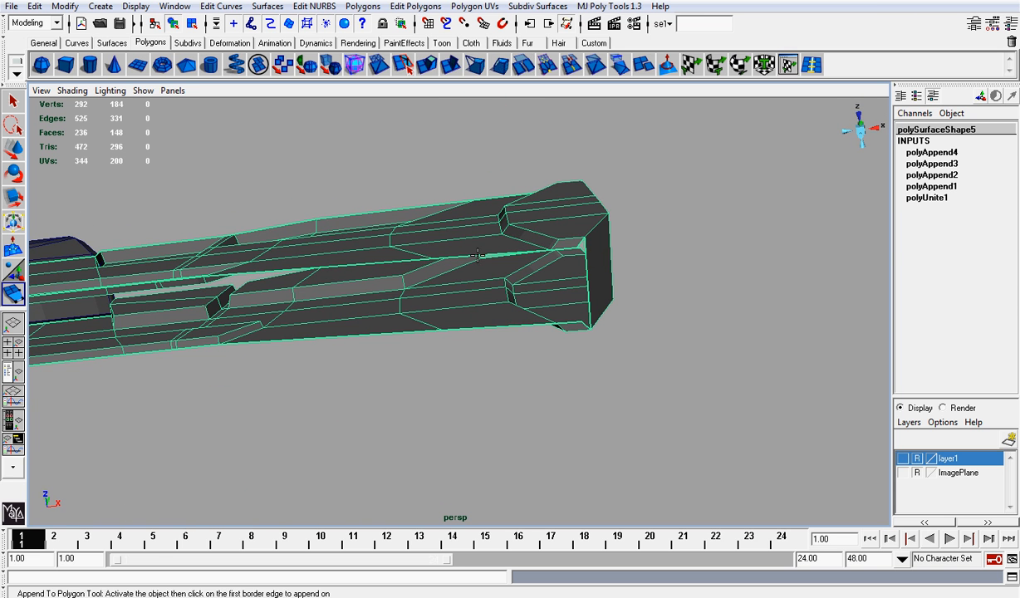
left_click(506, 325)
left_click_drag(520, 317, 488, 290, "alt")
key("Return")
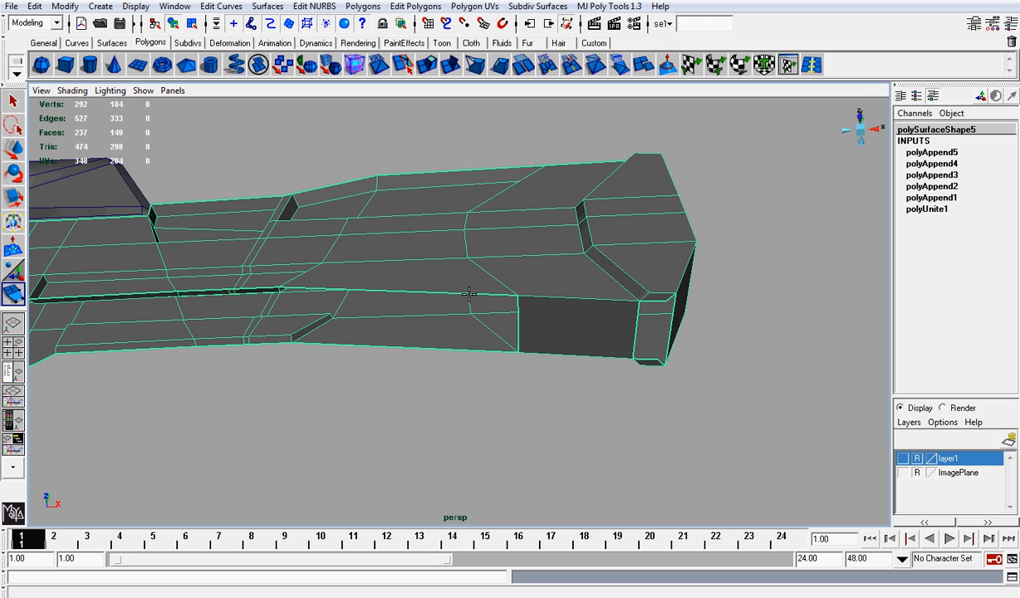
Append three polygons between the two side shells near the flared end, one on the underside and two along the top
left_click_drag(464, 350, 548, 266, "alt")
key("Return")
scroll(449, 333, "up", 4)
key("Return")
scroll(539, 274, "up", 4)
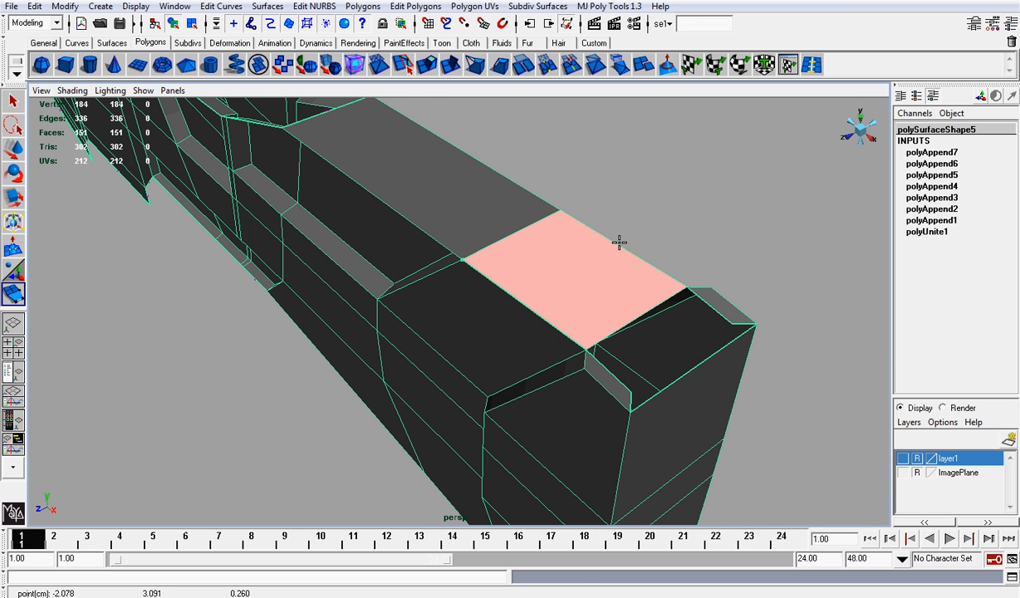
key("Return")
Append a polygon across the sloped top section between the side shells, beside the top faces of the flared end
left_click_drag(603, 246, 568, 257, "alt")
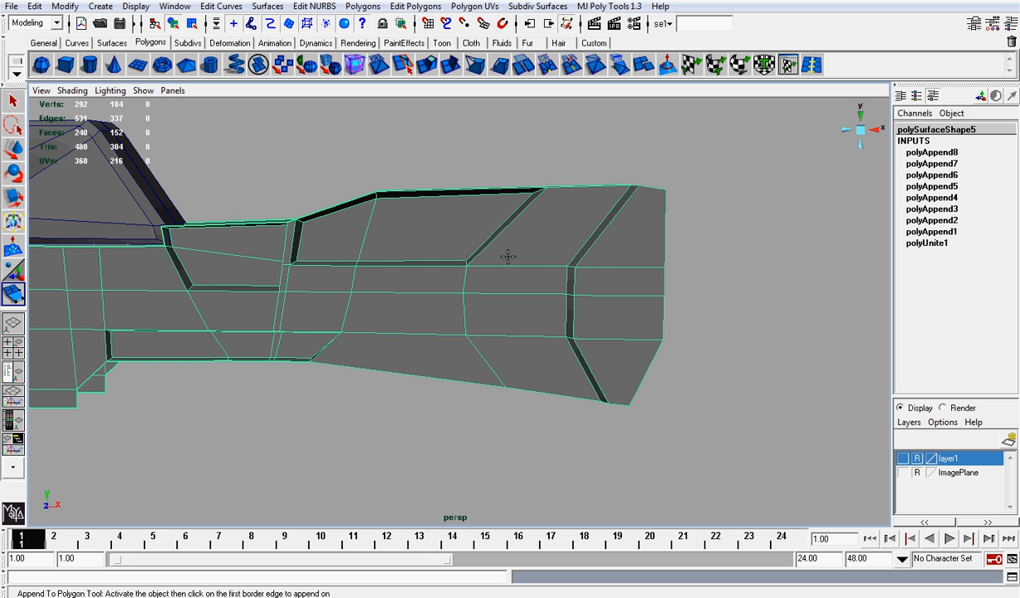
middle_click_drag(443, 252, 526, 250, "alt")
left_click_drag(398, 228, 370, 268, "alt")
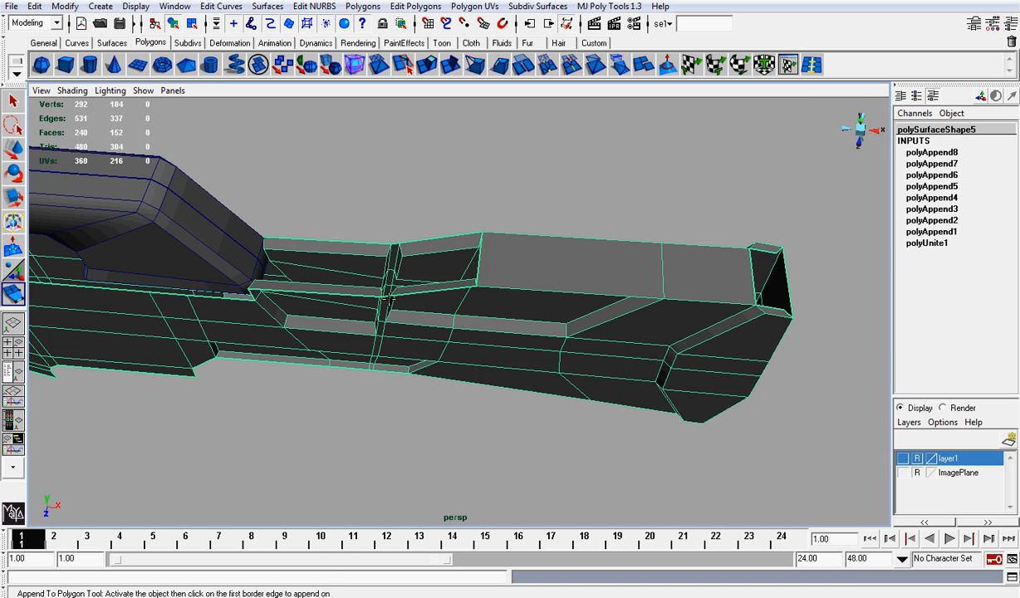
middle_click_drag(370, 264, 452, 271, "alt")
left_click_drag(451, 272, 581, 277, "alt")
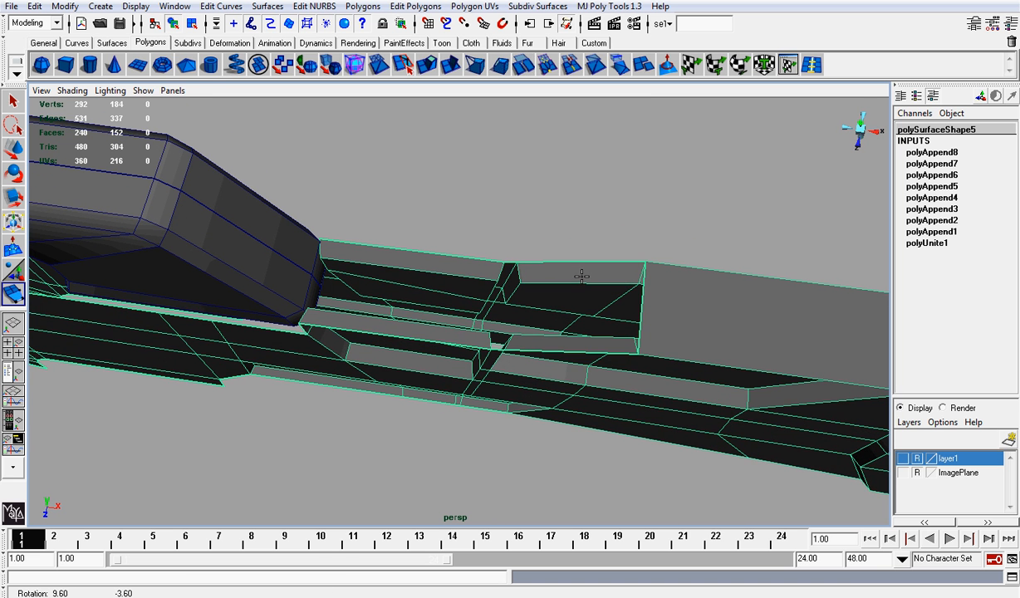
left_click(584, 350)
key("Return")
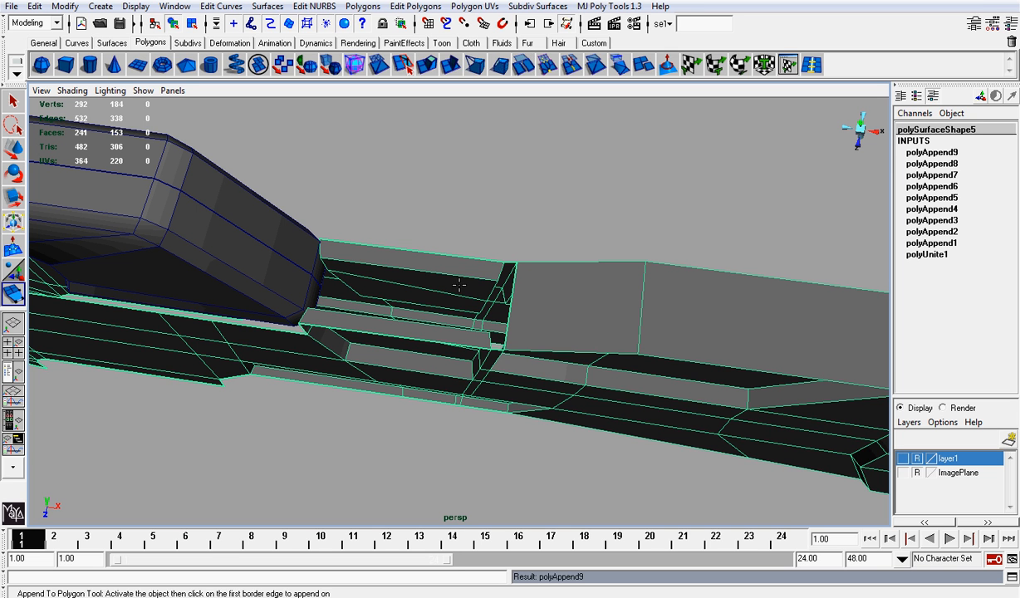
Bridge the flat top section next to the dark upper part and the narrow strip beside it with appended polygons
left_click(452, 335)
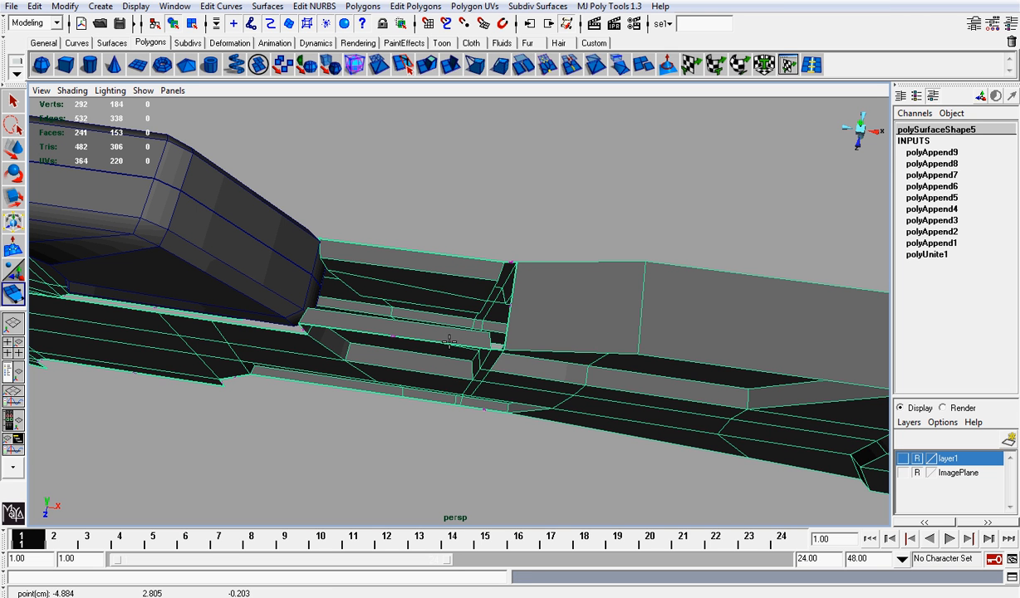
left_click(449, 340)
left_click_drag(450, 340, 515, 297, "alt")
key("Return")
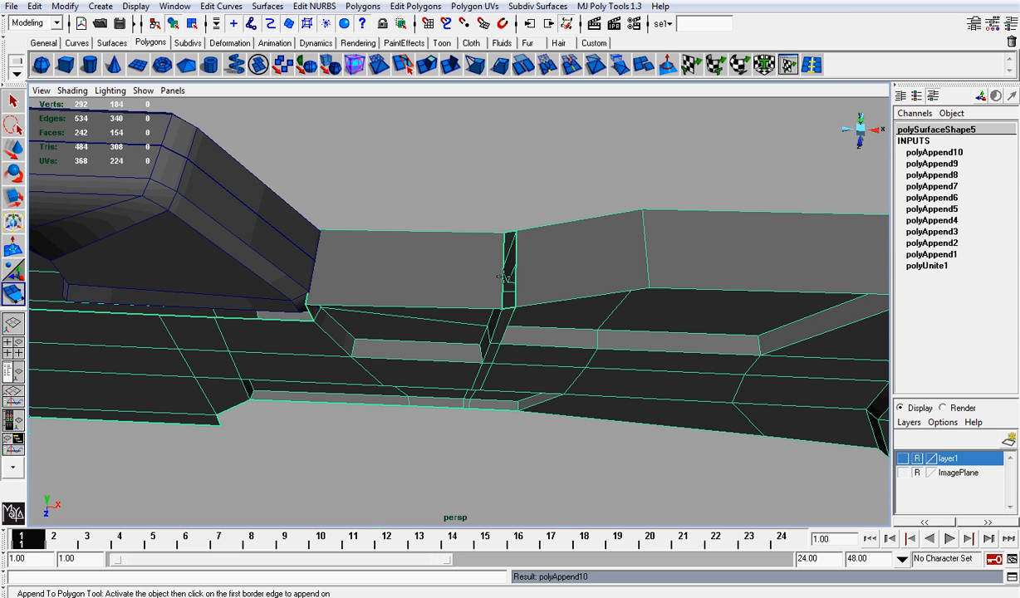
left_click(508, 276)
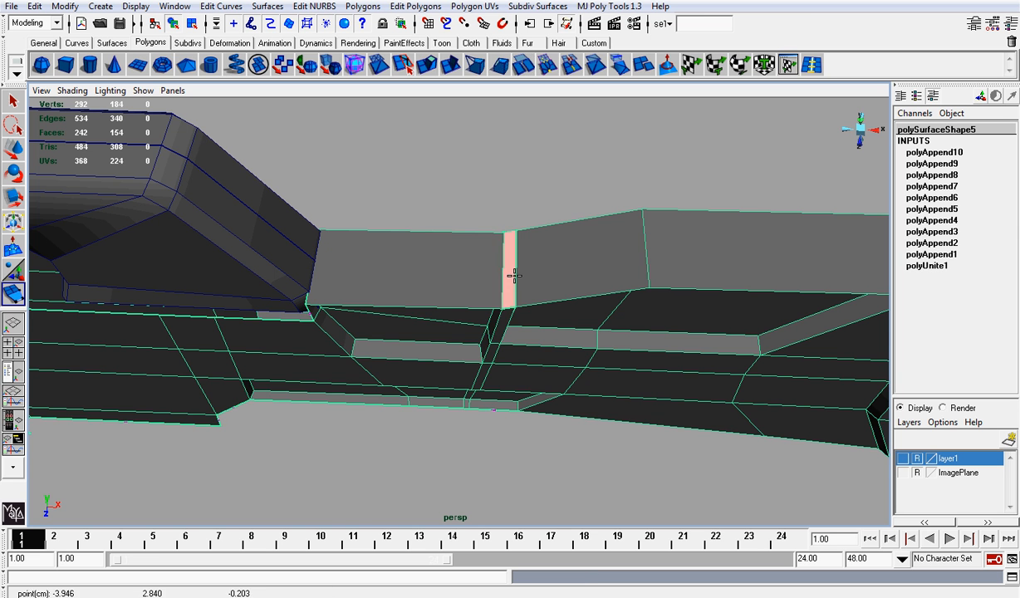
key("Return")
Append a polygon across the underside gap, continuing from the existing bottom faces of the flared end
left_click_drag(514, 276, 485, 259, "alt")
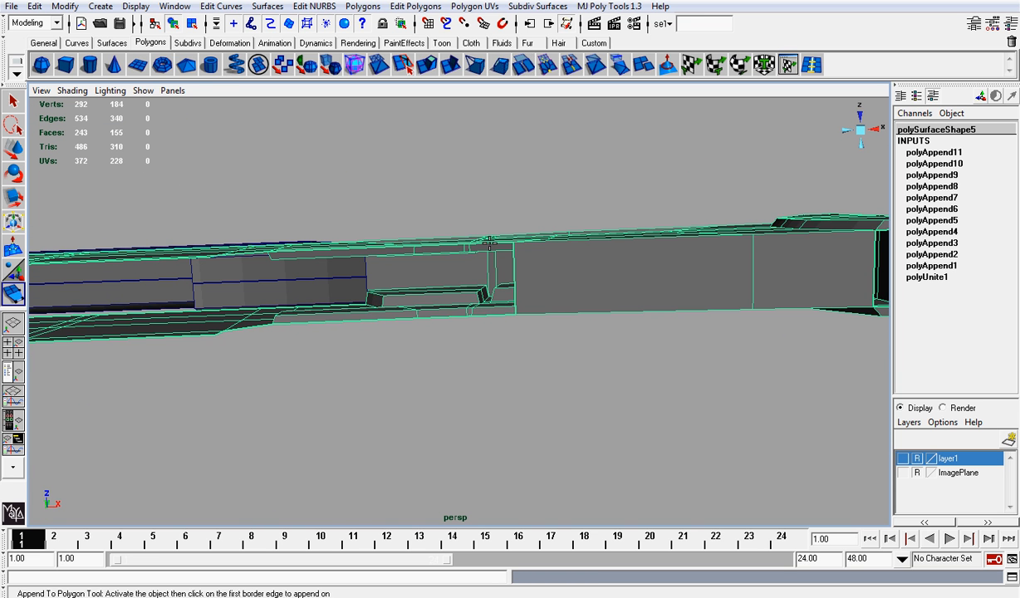
left_click(489, 242)
left_click(503, 313)
scroll(497, 318, "up", 2)
key("Return")
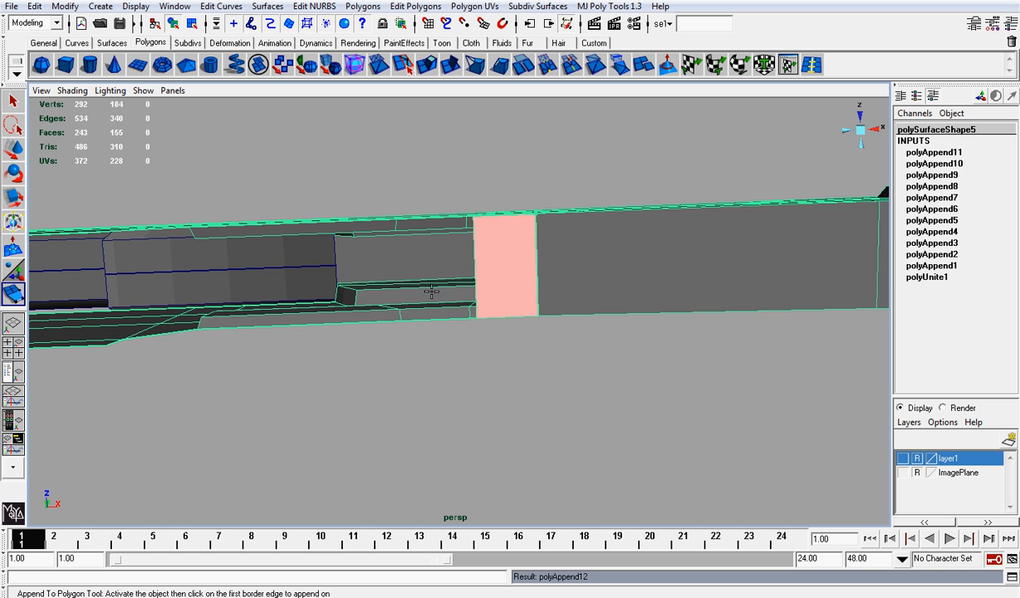
Append the next underside face past the narrow edge loops and fill the thin strip left between the bottom faces
left_click(430, 214)
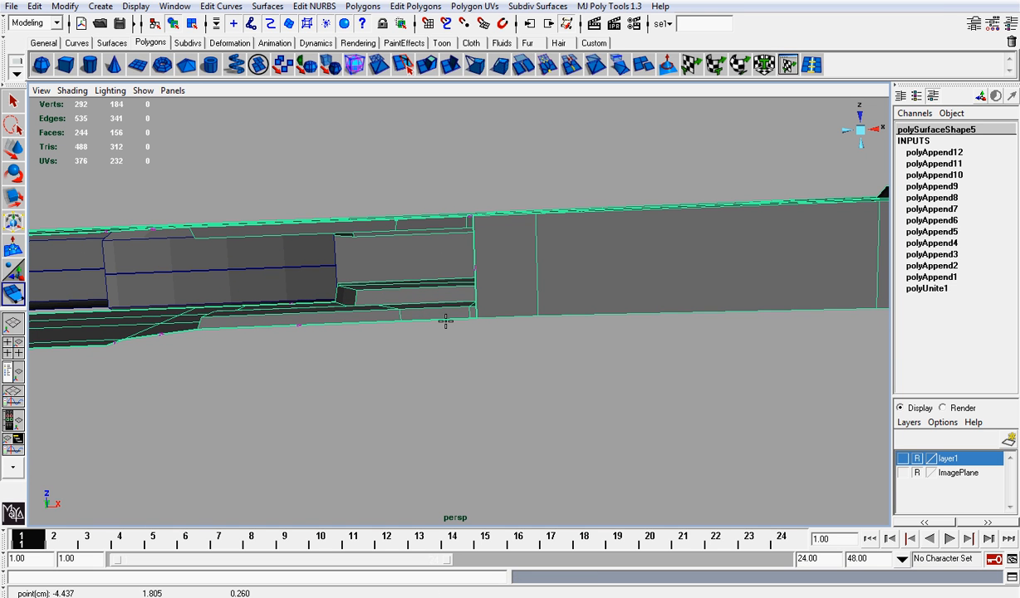
left_click(445, 319)
key("Return")
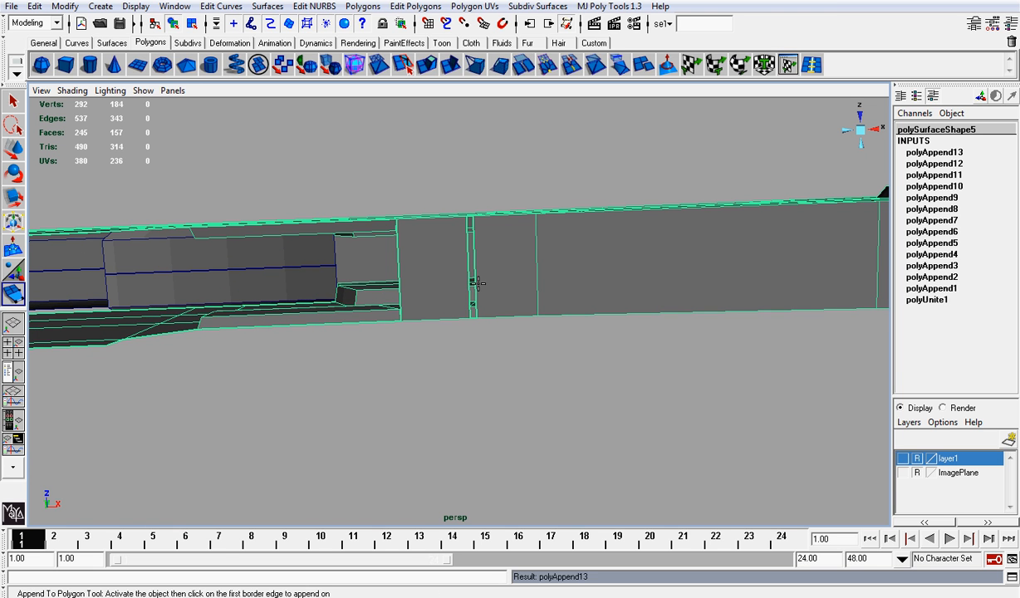
left_click(473, 282)
left_click(469, 282)
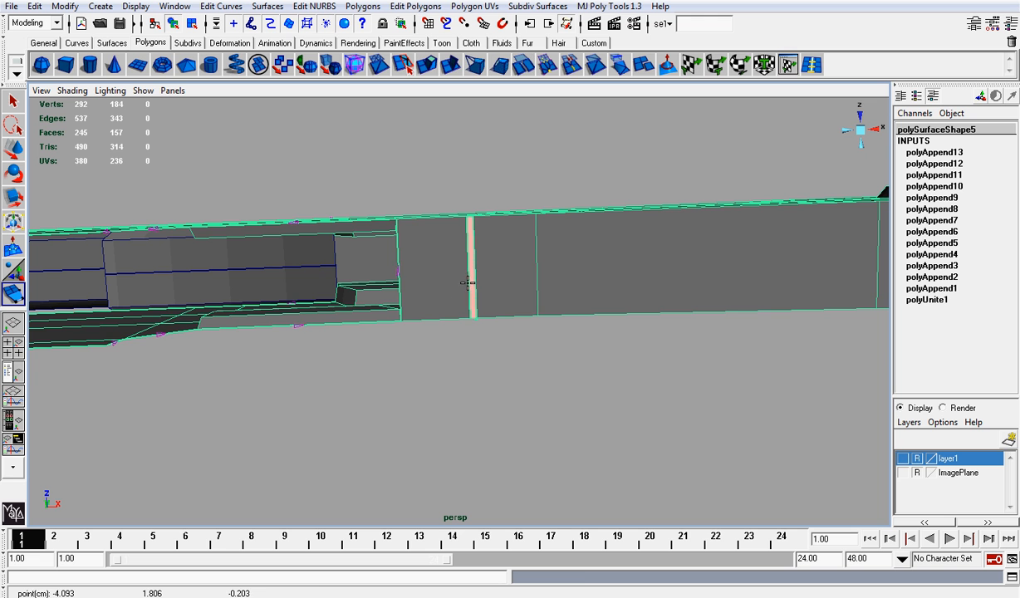
key("Return")
Append polygons across the remaining straight underside section and the short slope where the body deepens
left_click_drag(363, 217, 373, 196, "alt")
left_click(372, 196)
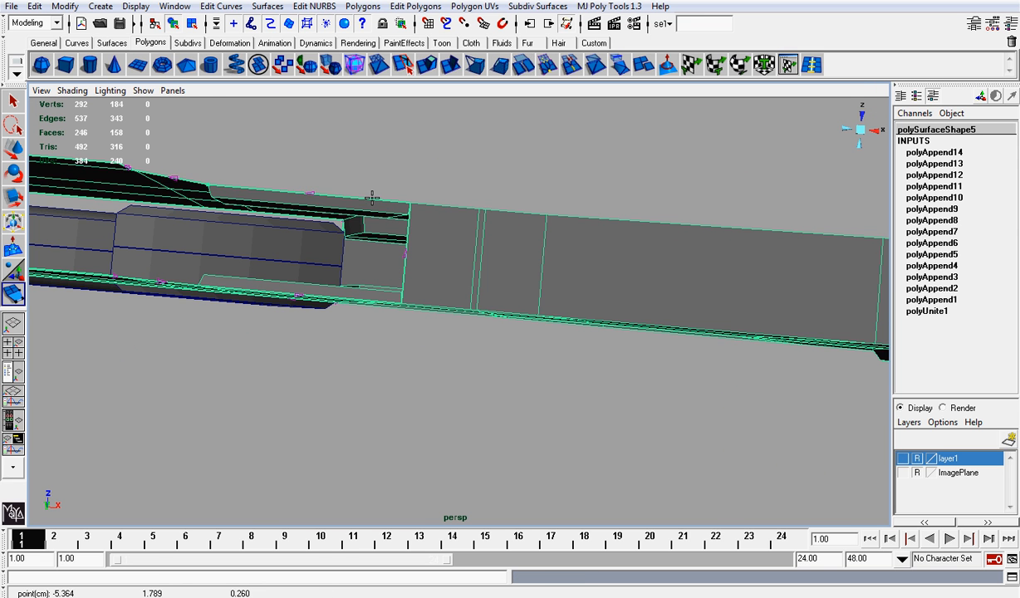
left_click(358, 302)
key("BackSpace")
left_click(387, 305)
key("BackSpace")
left_click_drag(379, 287, 281, 310, "alt")
left_click(348, 342)
key("Return")
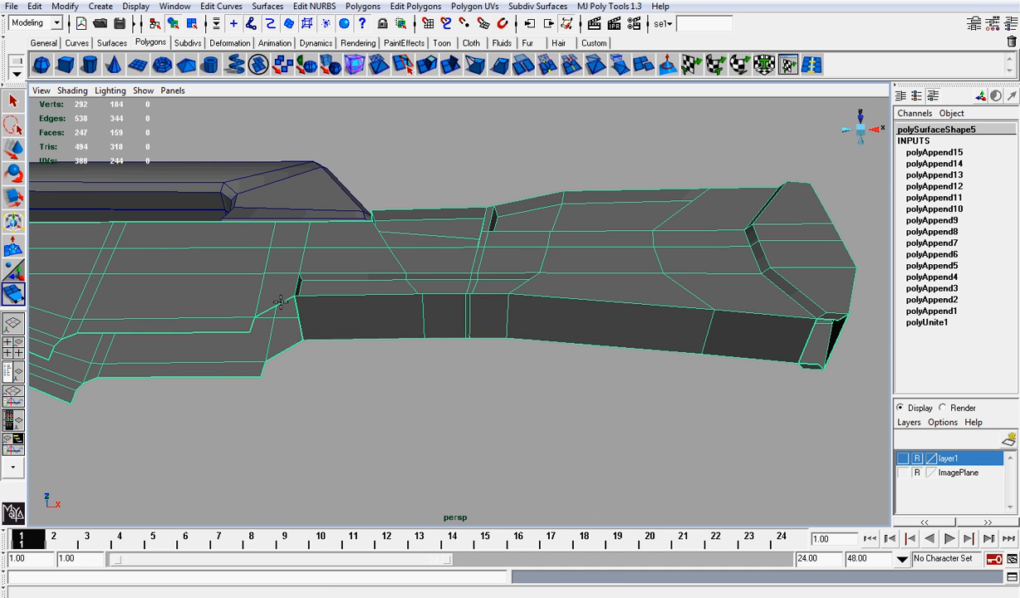
left_click(290, 345)
key("Return")
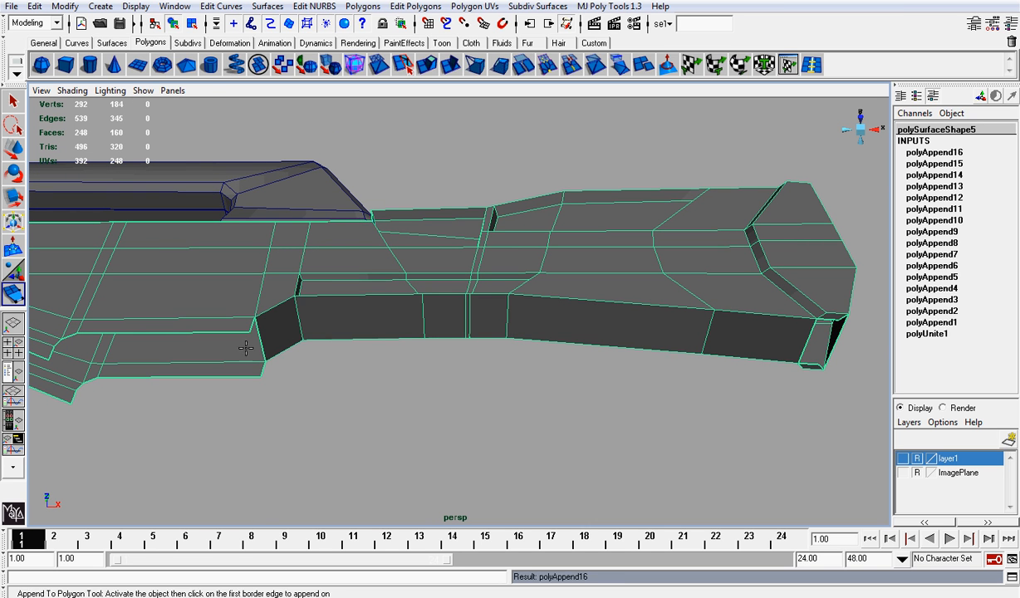
Append the long flat underside face of the deeper body section and the small face joining it to the slope
left_click(227, 333)
left_click(239, 375)
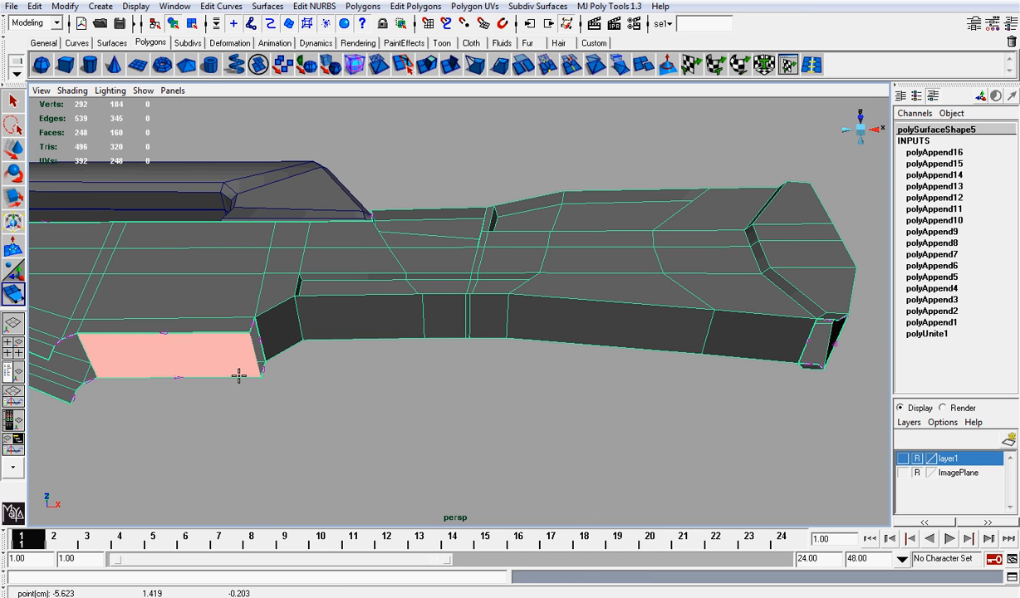
key("Return")
left_click(256, 349)
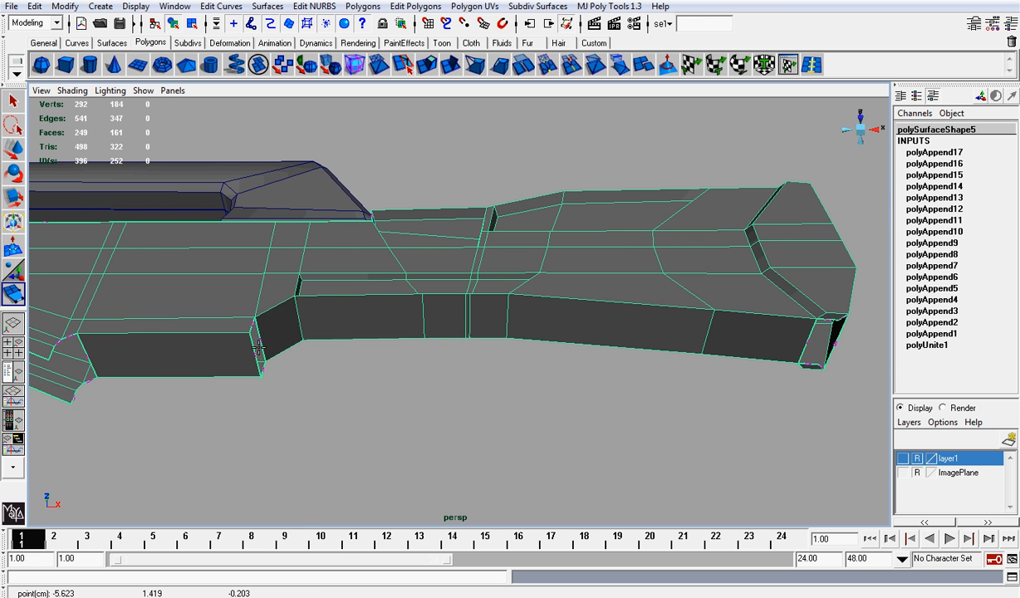
key("Return")
Append a polygon across the angled underside at the deep end of the body
left_click_drag(260, 347, 344, 375, "alt")
left_click(358, 369)
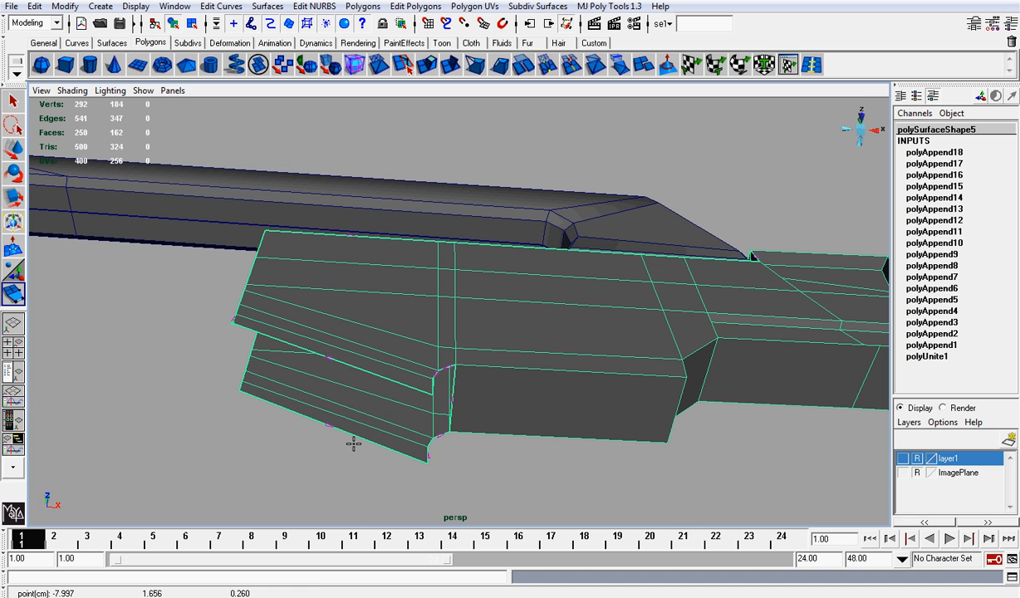
left_click(353, 435)
key("Return")
Close the notch between the flat and angled underside faces with three appended polygons
left_click_drag(468, 396, 442, 389, "alt")
left_click(475, 442)
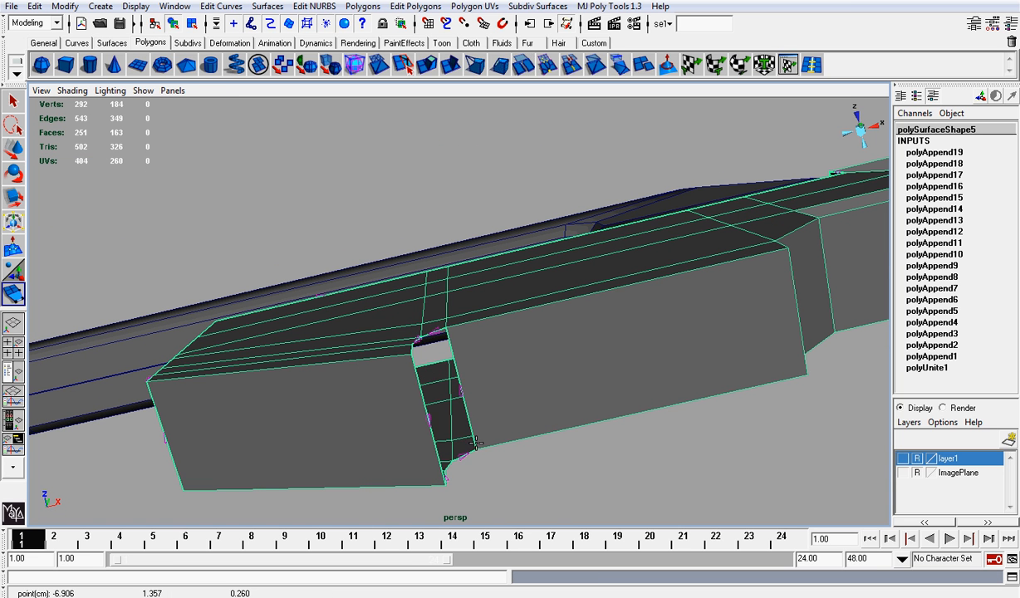
left_click(467, 450)
key("Return")
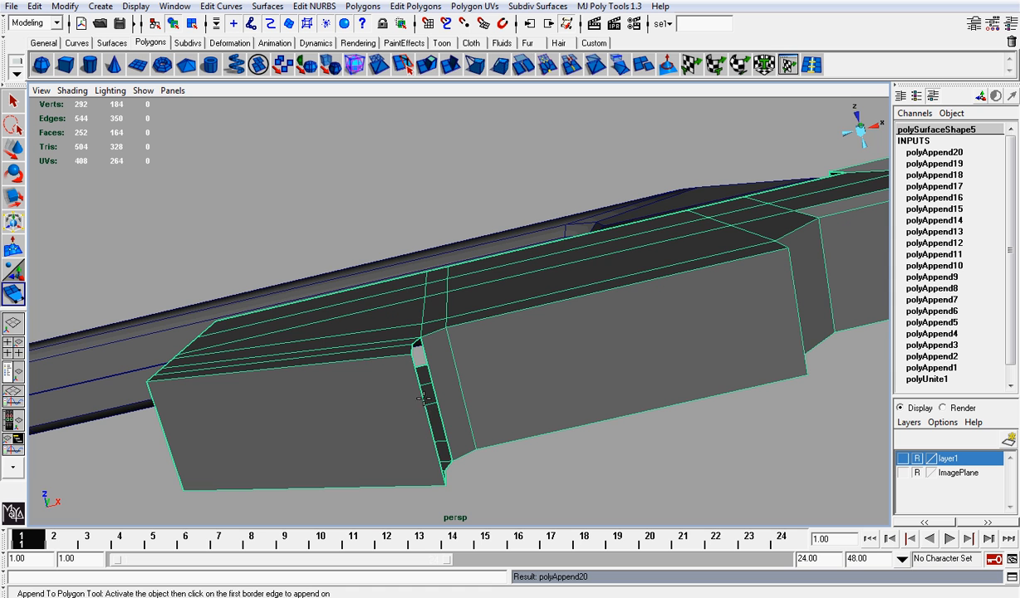
left_click_drag(446, 407, 415, 409, "alt")
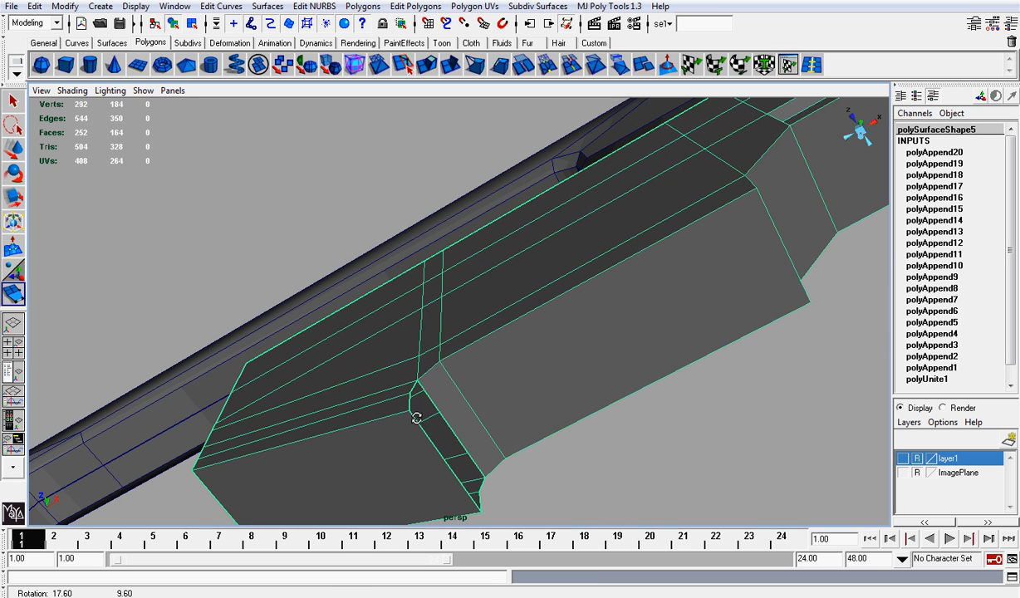
left_click(446, 423)
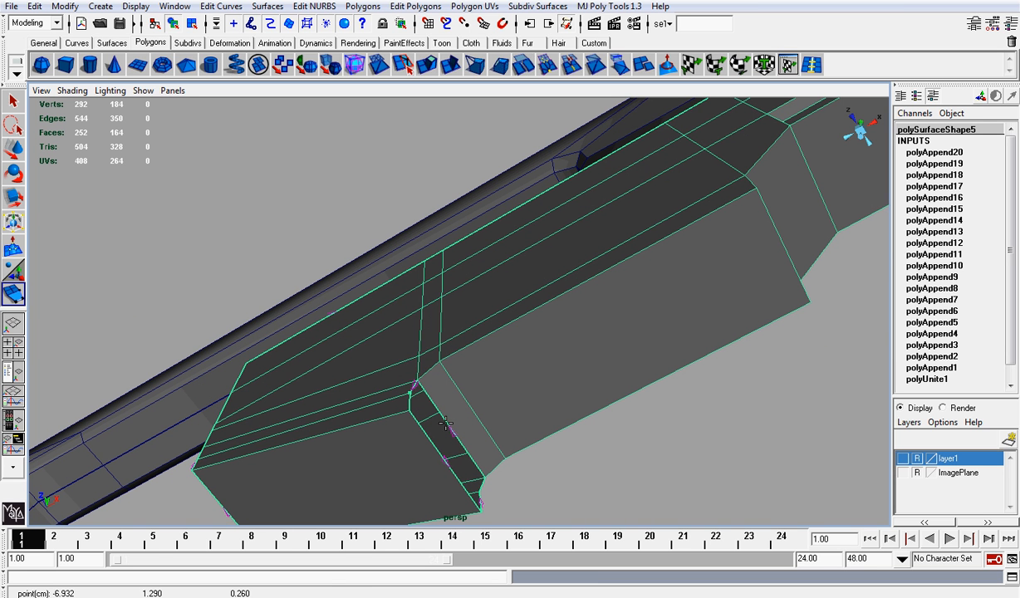
left_click(481, 480)
key("Return")
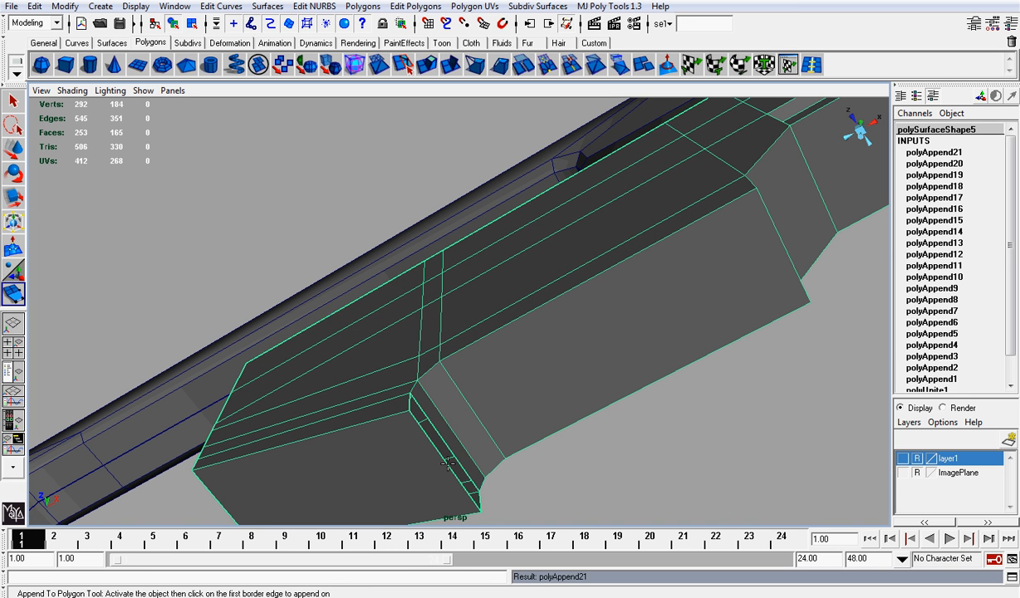
left_click(434, 441)
left_click(451, 462)
key("Return")
Append the upper two polygons across the open deep end of the body
left_click_drag(451, 462, 581, 395, "alt")
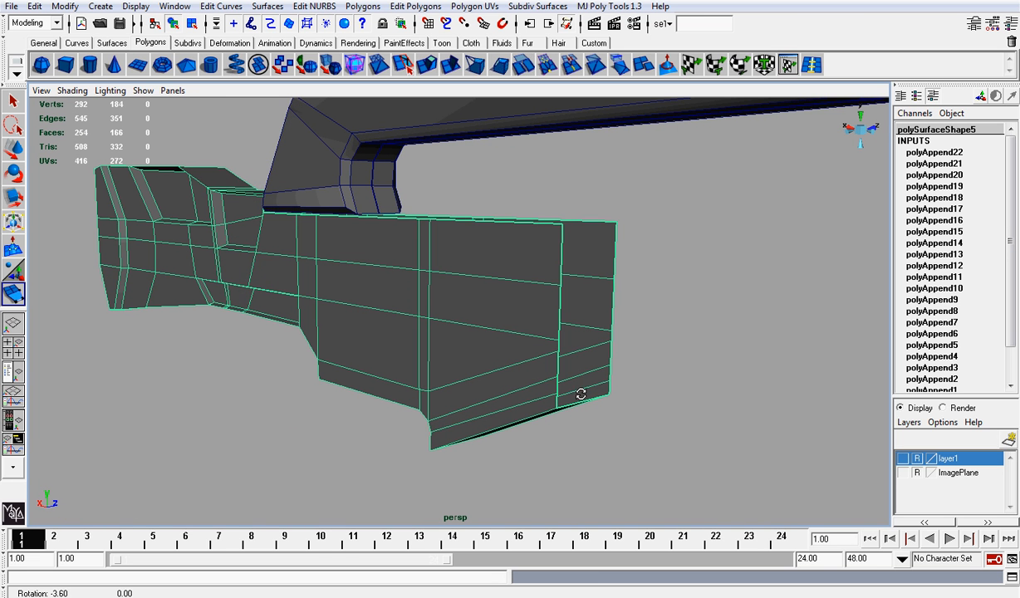
left_click(540, 254)
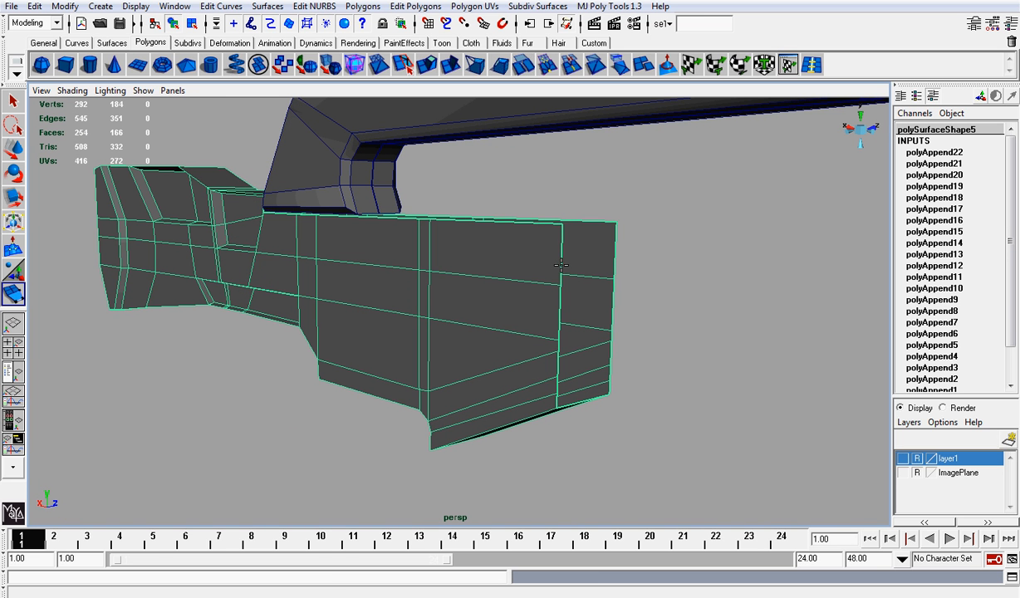
left_click(615, 254)
key("Return")
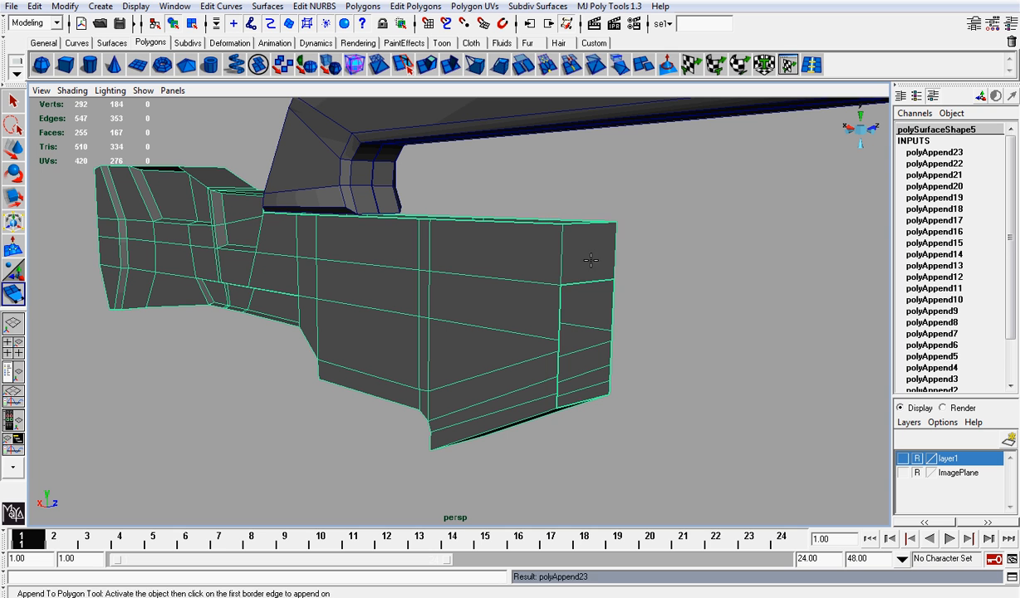
left_click(559, 301)
left_click(614, 295)
key("Return")
Fill the rest of the open deep end with four narrow appended polygons below the upper two faces
left_click_drag(615, 298, 509, 341, "alt")
left_click(515, 354)
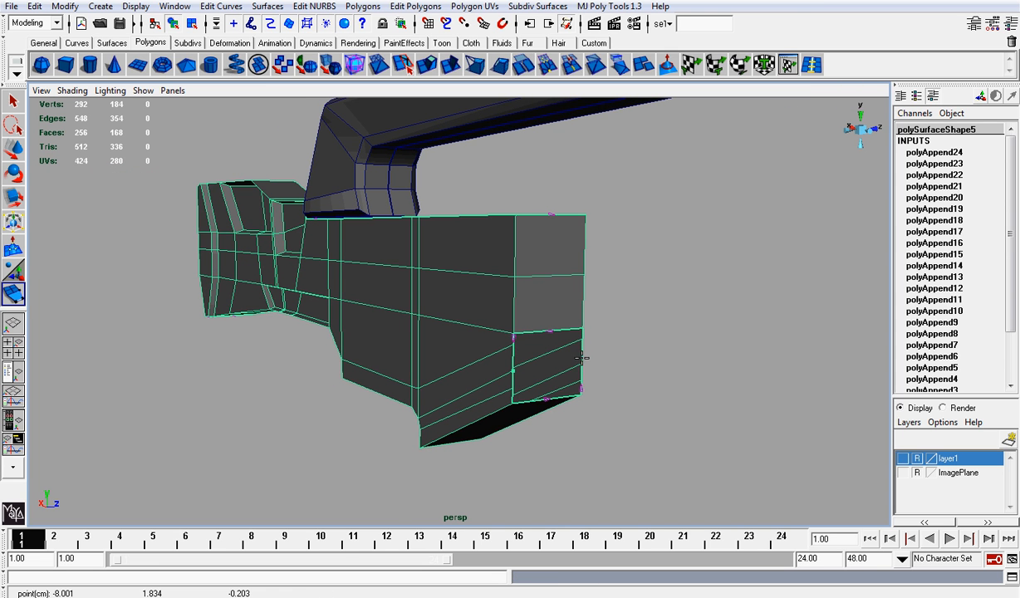
left_click(584, 354)
key("Return")
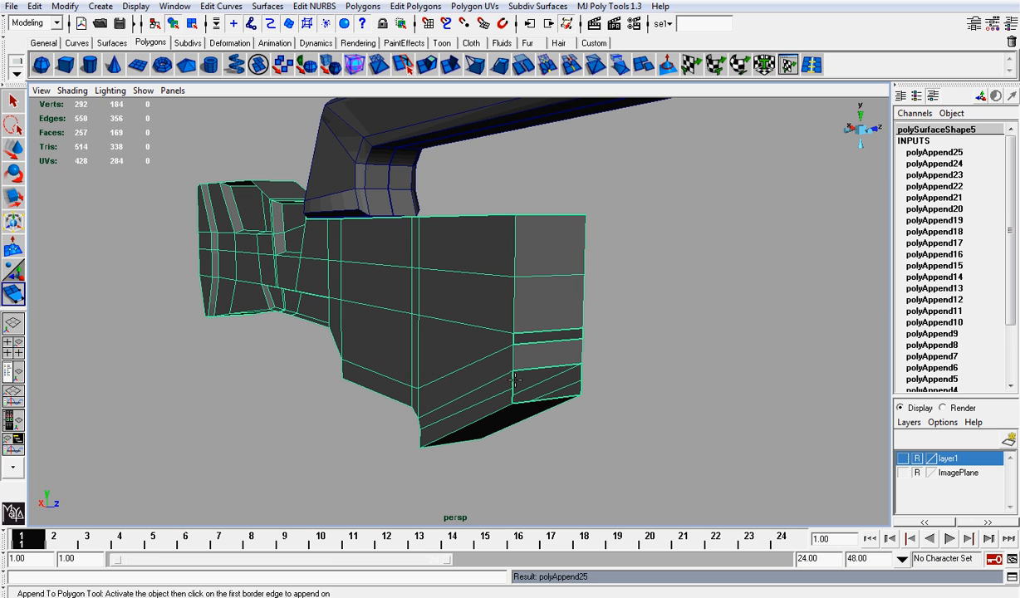
left_click(582, 375)
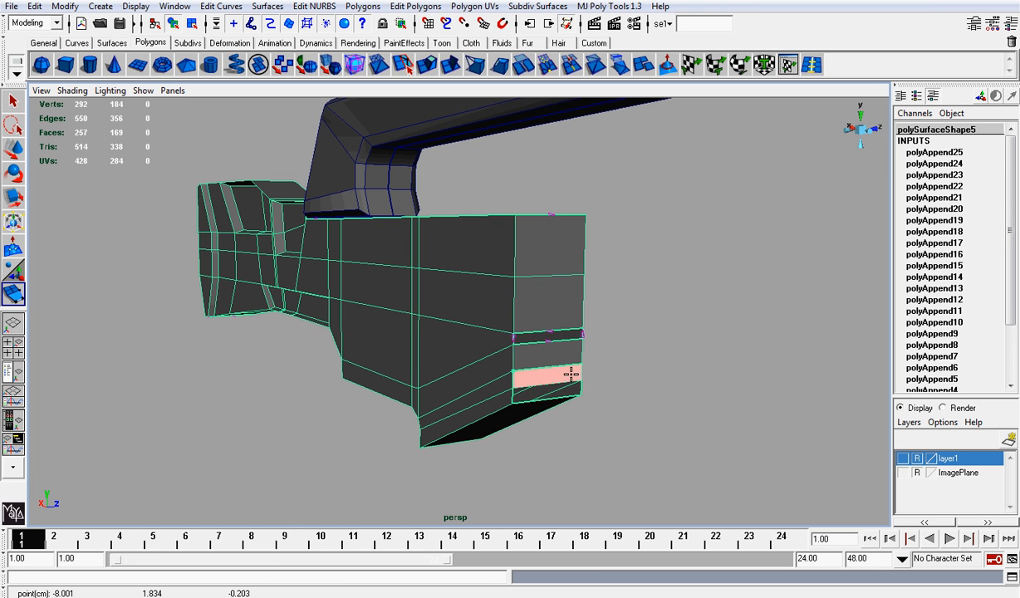
key("Return")
left_click(564, 398)
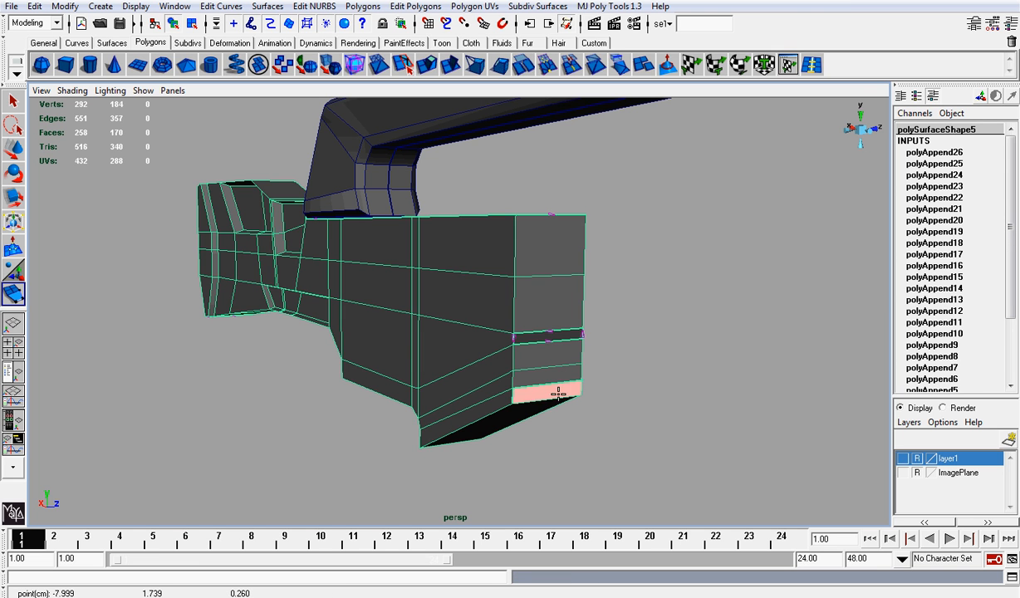
key("Return")
left_click(540, 330)
left_click(526, 329)
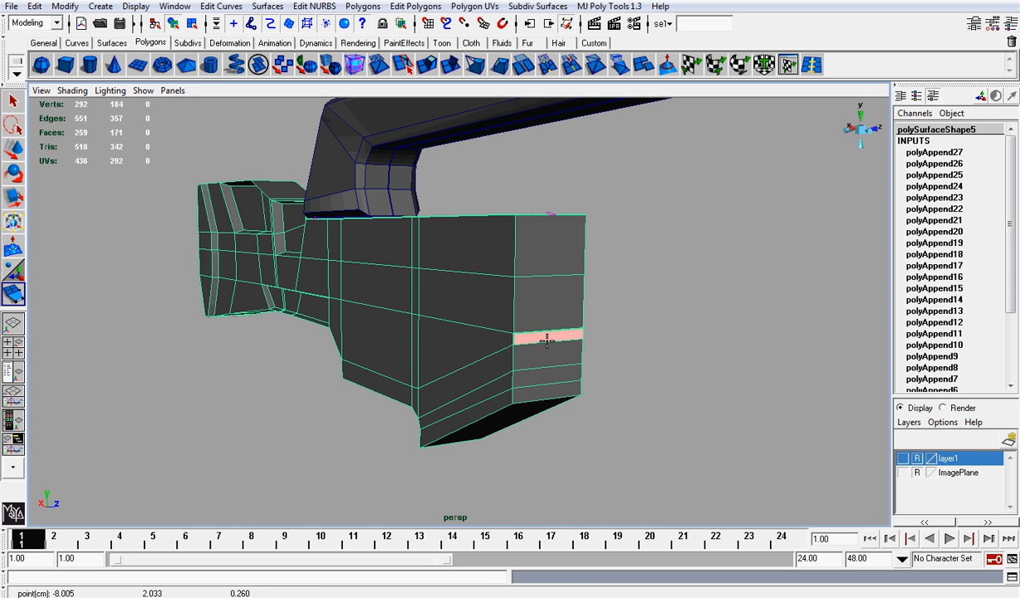
key("Return")
Append three polygons across the open top of the body's deep section, from the deep end to beneath the handle
left_click_drag(518, 325, 552, 306, "alt")
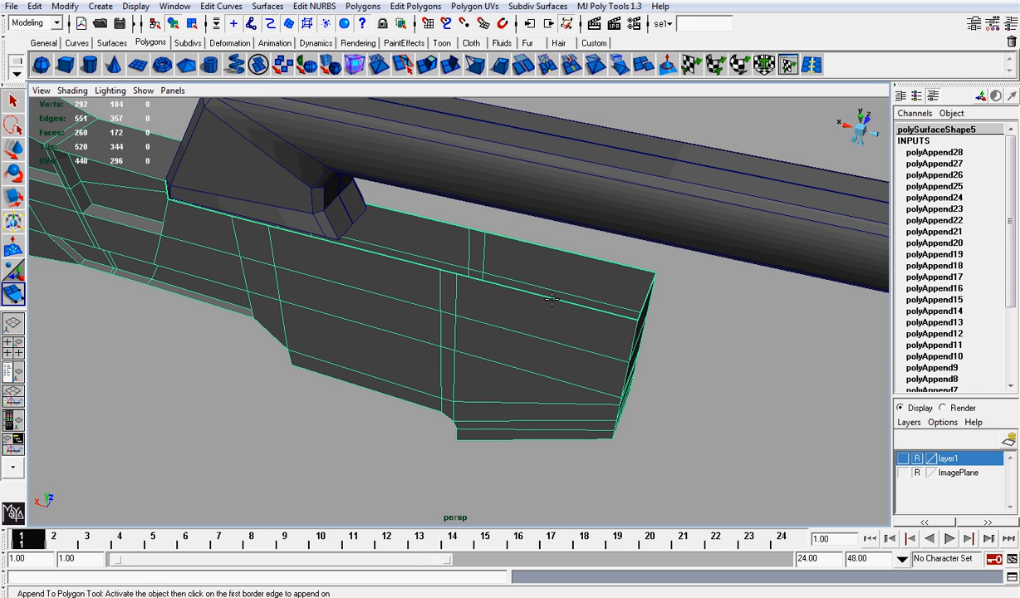
left_click(552, 299)
left_click(569, 254)
key("Return")
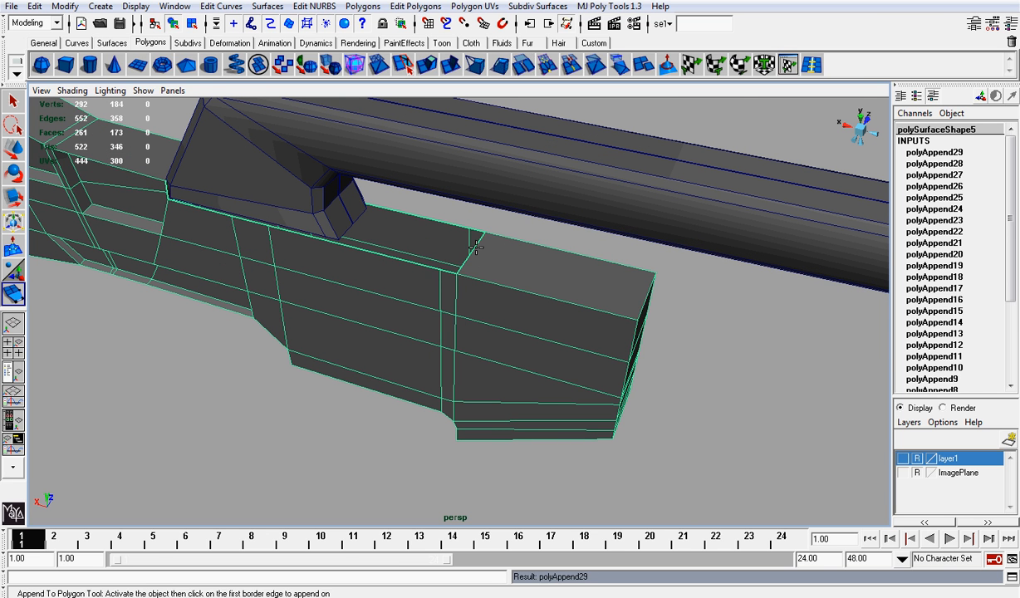
left_click(449, 271)
left_click(457, 231)
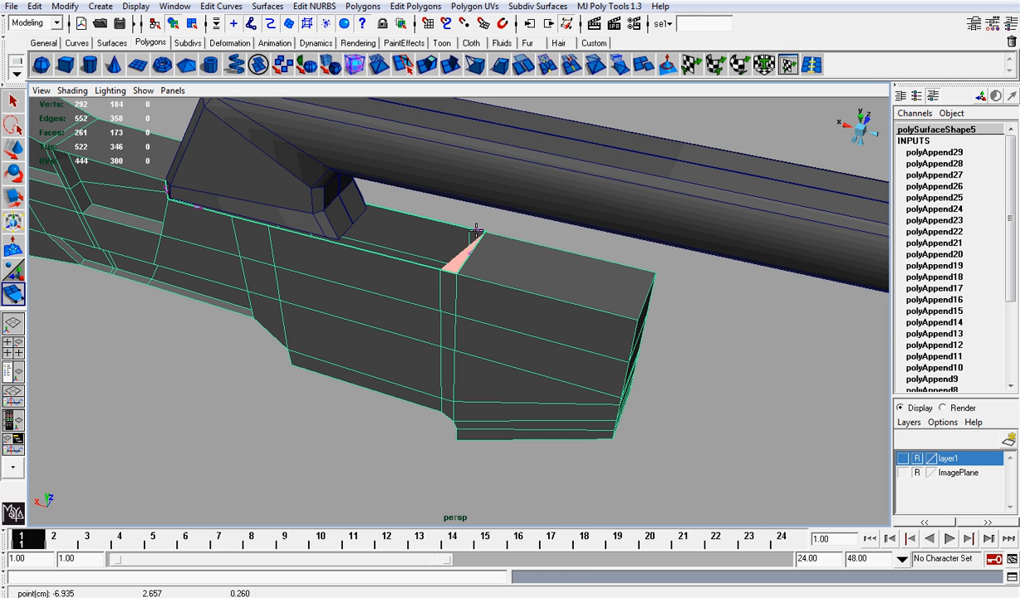
key("Return")
left_click(396, 251)
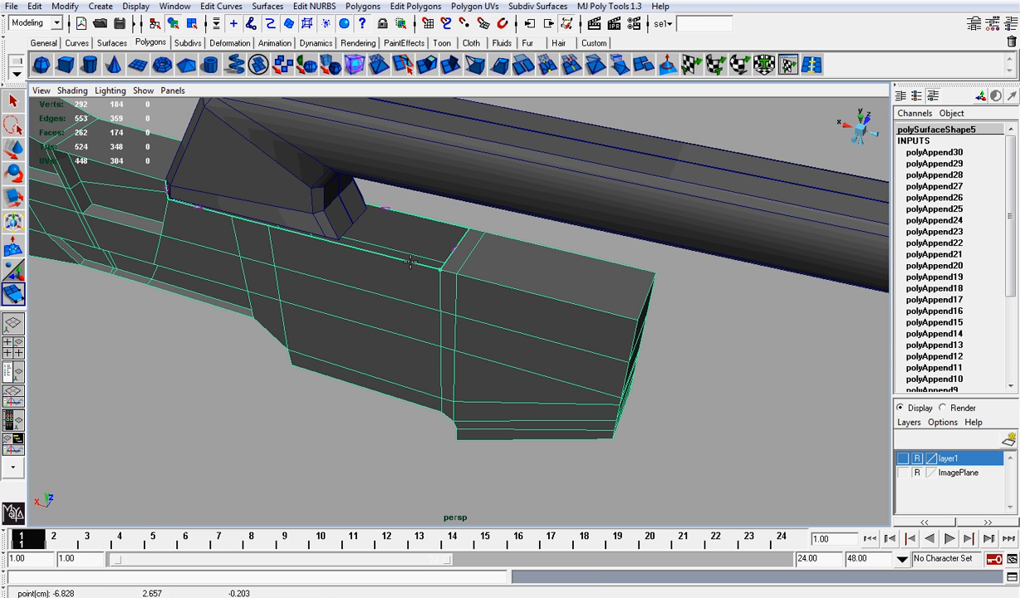
left_click(412, 215)
Hide both mirrored halves of the long handle piece above the body, leaving their position as it was
left_click_drag(341, 230, 477, 230, "alt")
key("w")
left_click(352, 224)
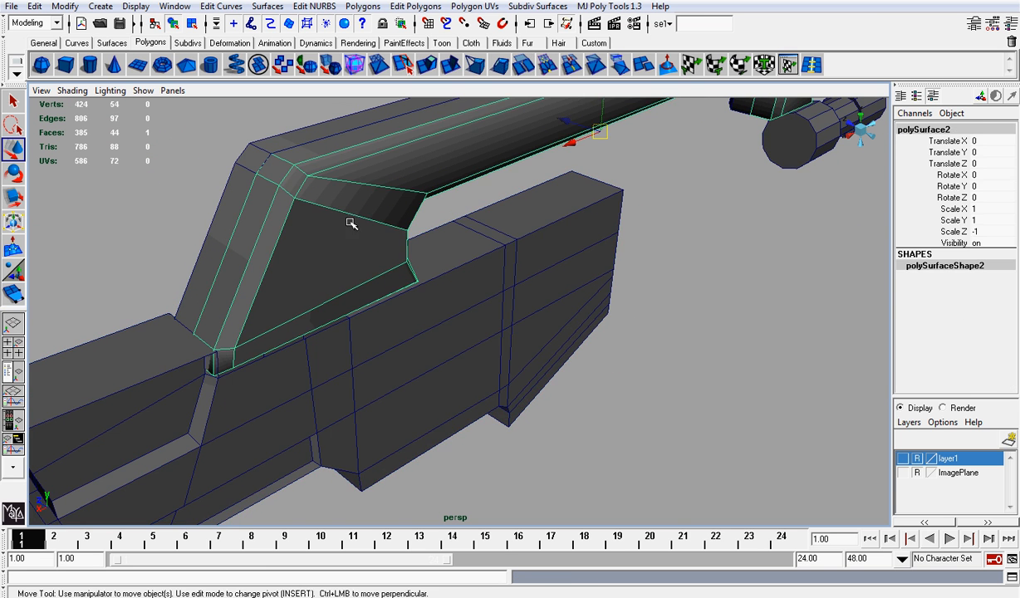
left_click_drag(344, 192, 345, 192, "shift")
left_click_drag(580, 126, 423, 203, "alt")
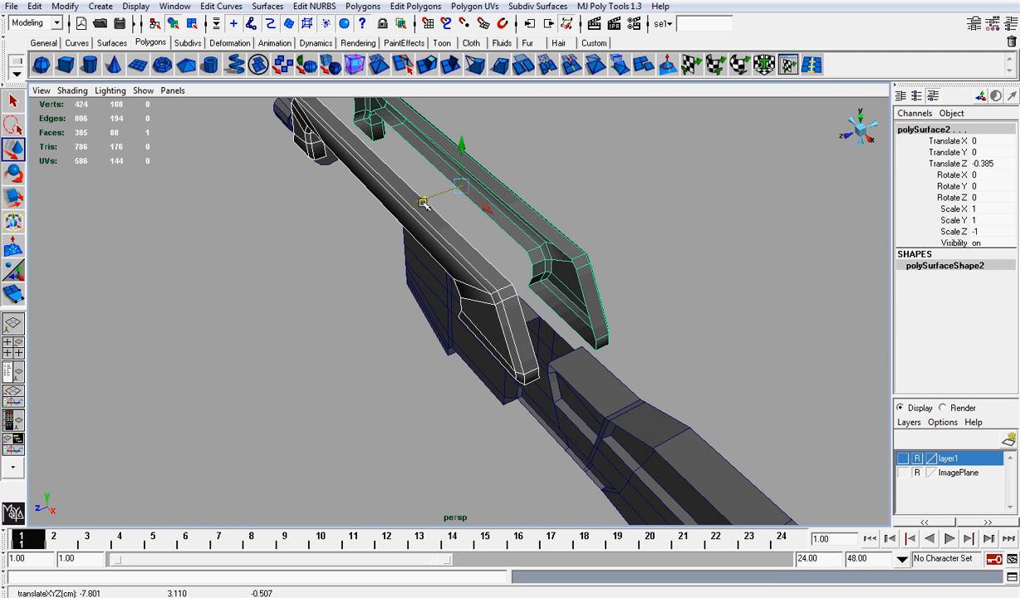
key("z")
scroll(470, 215, "down", 4)
key("ctrl+h")
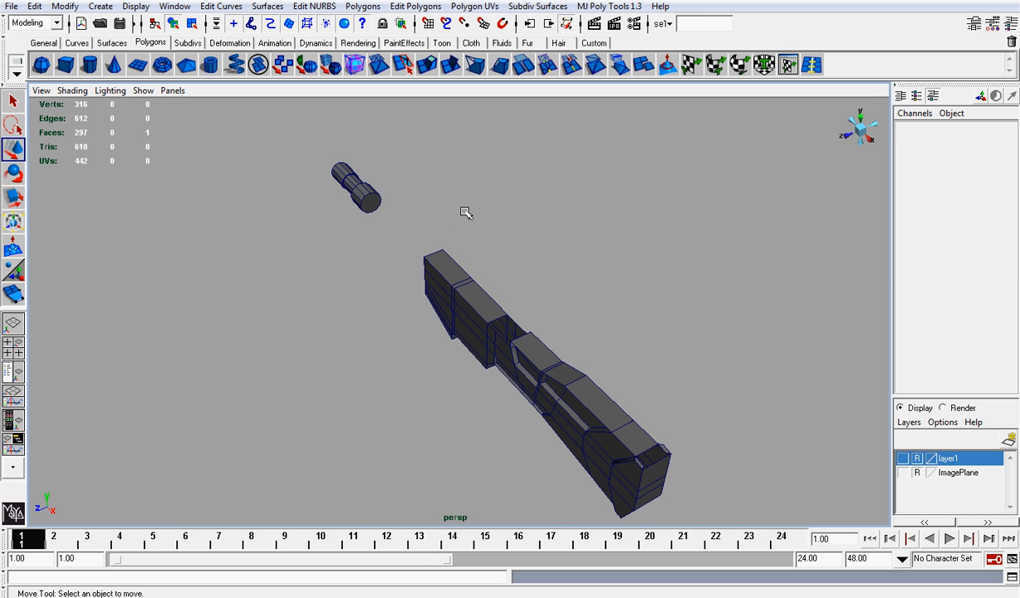
Append a polygon across the body's open top beside the raised block, bridging the two side shells
scroll(498, 241, "up", 4)
left_click_drag(548, 278, 554, 303, "alt")
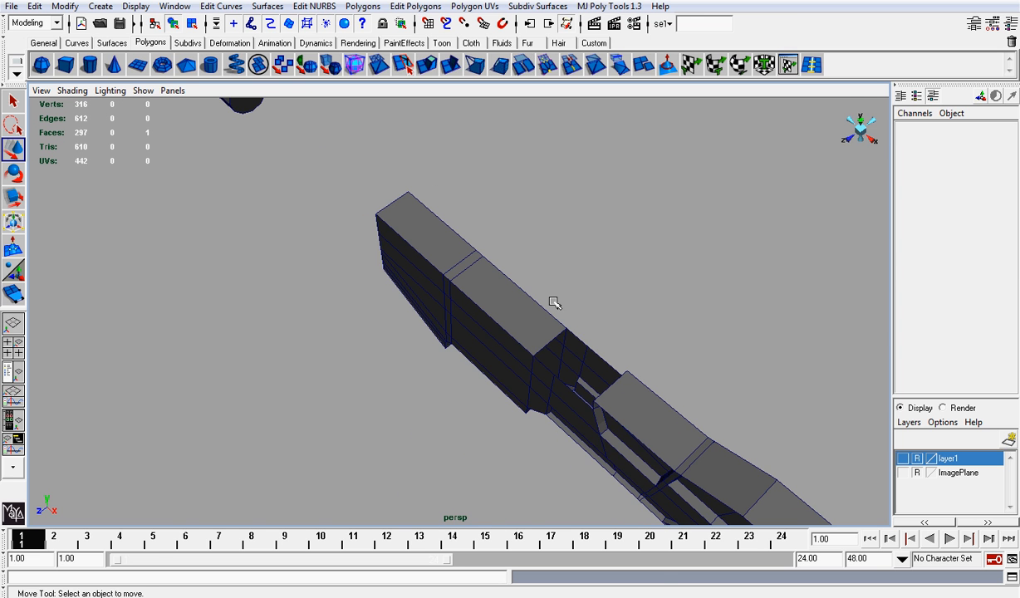
key("g")
scroll(550, 303, "up", 3)
left_click(551, 309)
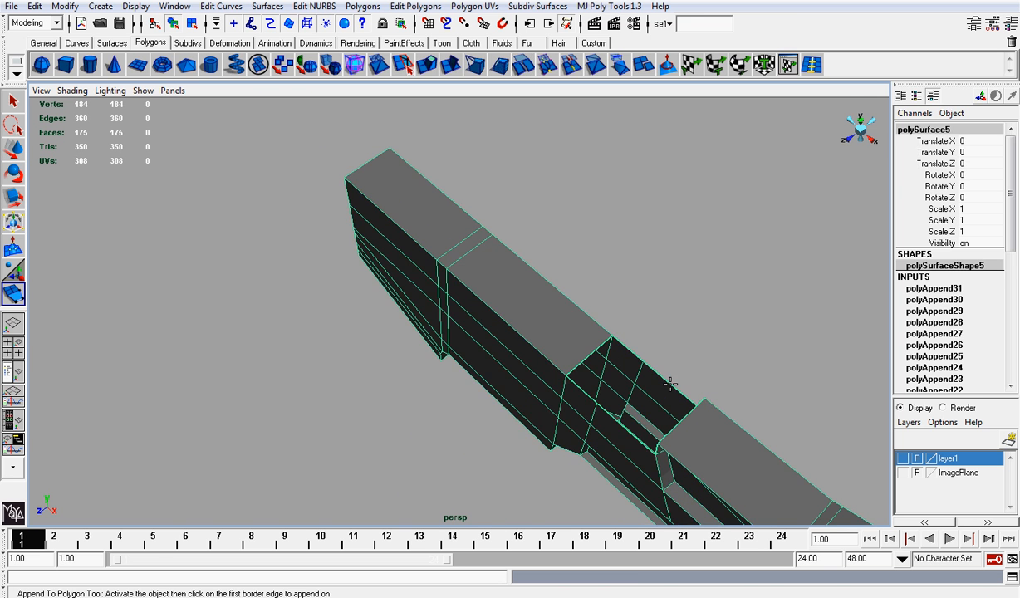
left_click_drag(669, 382, 751, 334, "alt")
middle_click_drag(760, 284, 583, 353, "alt")
scroll(583, 353, "up", 4)
left_click_drag(583, 353, 579, 328, "alt")
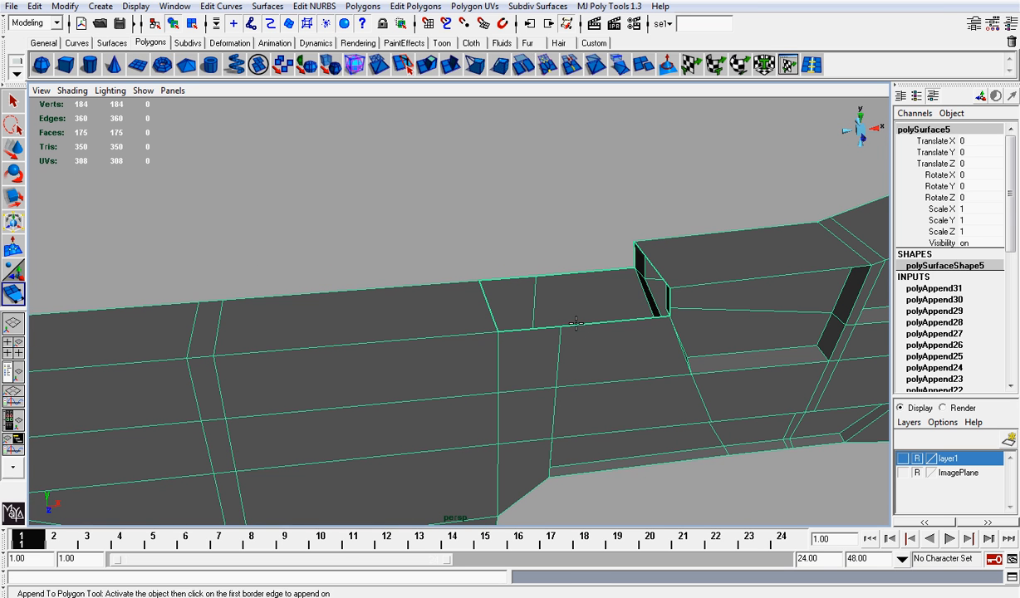
left_click(576, 323)
left_click(556, 275)
key("Return")
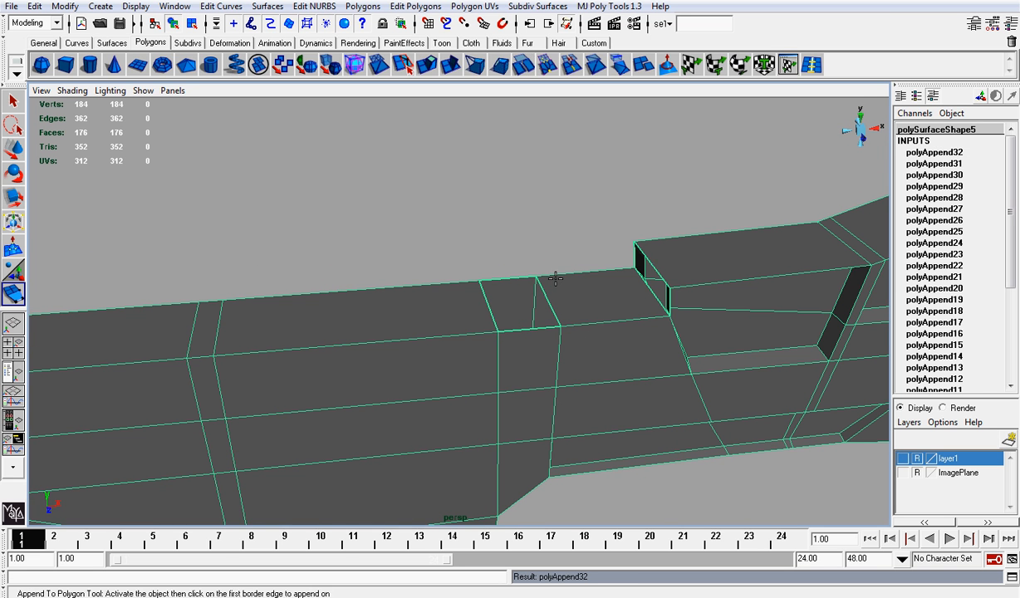
Fill the remaining rectangular hole in the body's lower top surface with an appended polygon
left_click(547, 291)
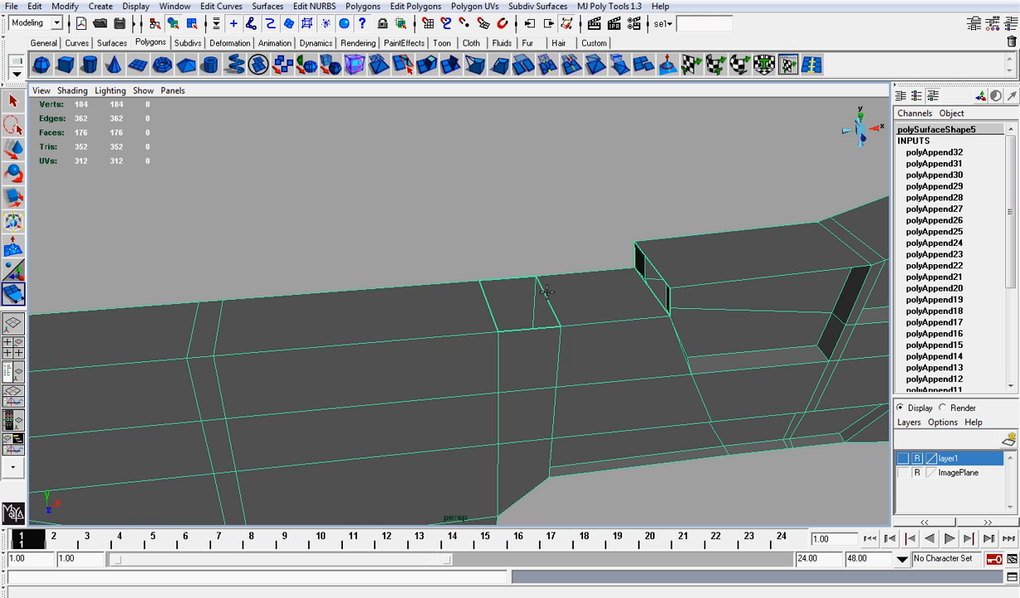
left_click(493, 311)
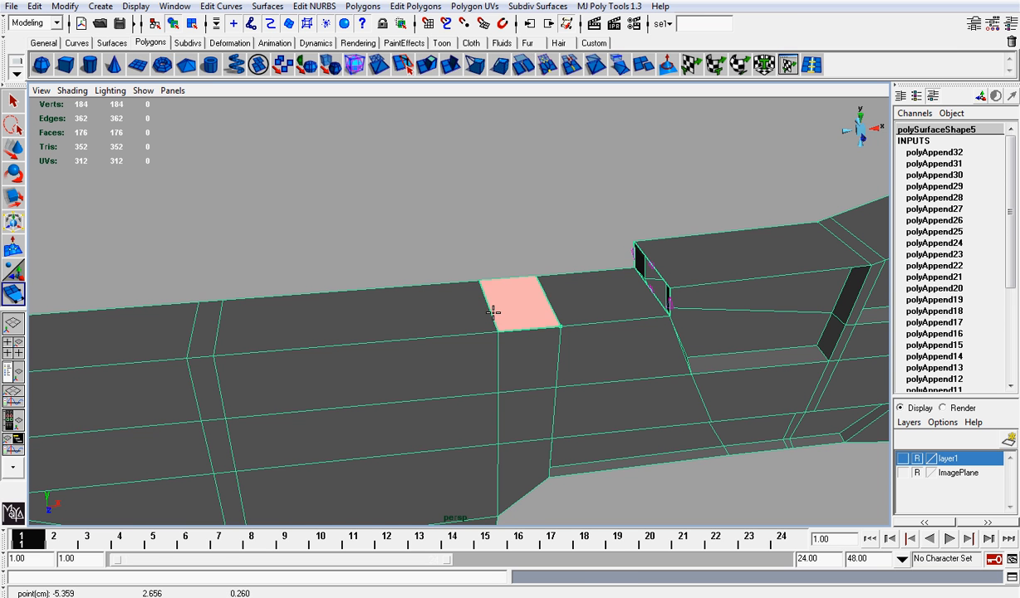
key("Return")
Append a polygon over the open vertical step between the lower top surface and the raised block
left_click_drag(596, 289, 794, 289, "alt")
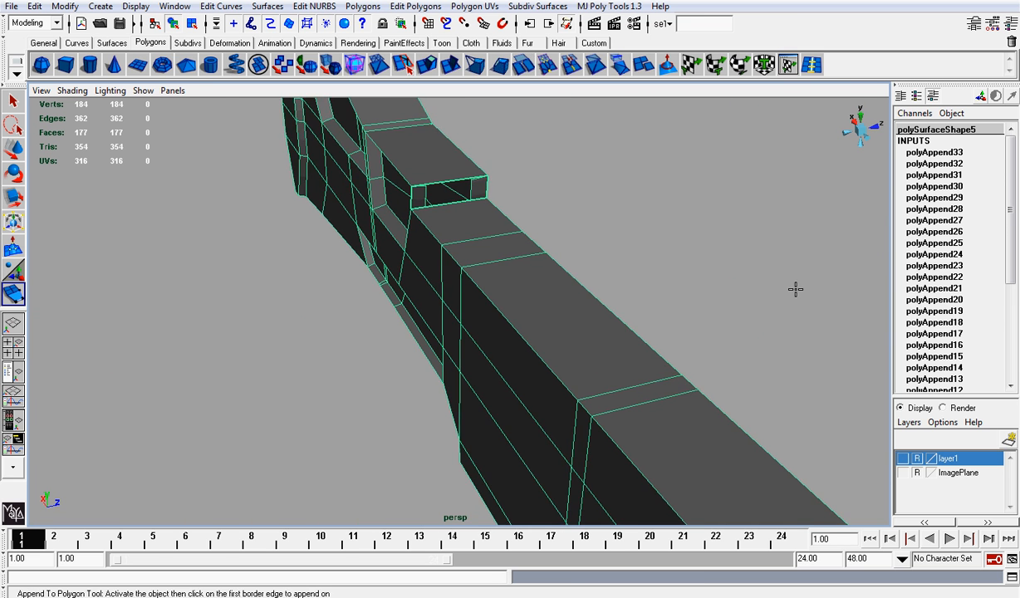
scroll(500, 198, "up", 3)
left_click_drag(500, 197, 510, 293, "alt")
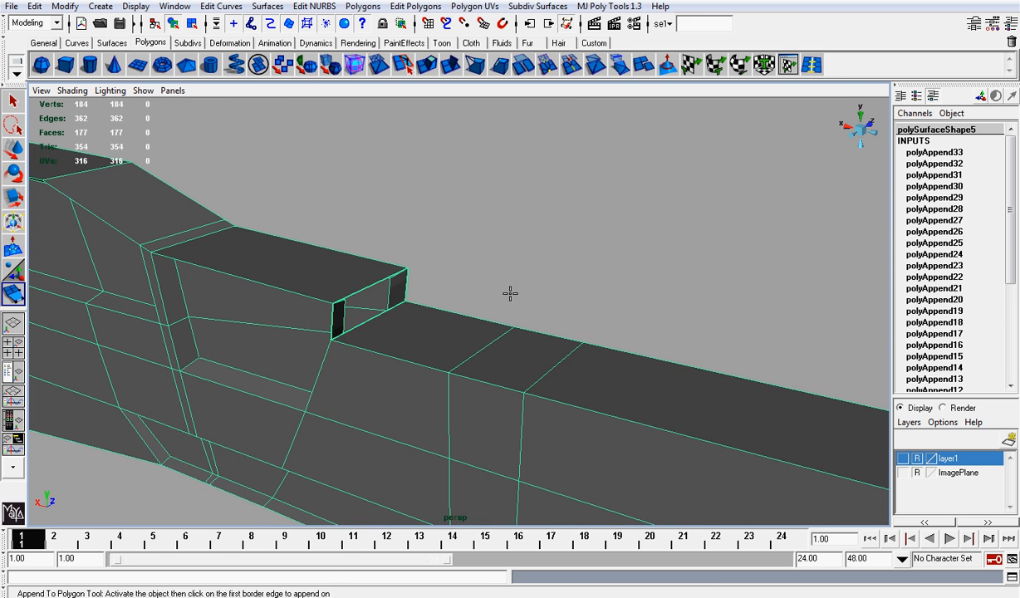
left_click(372, 284)
left_click(385, 310)
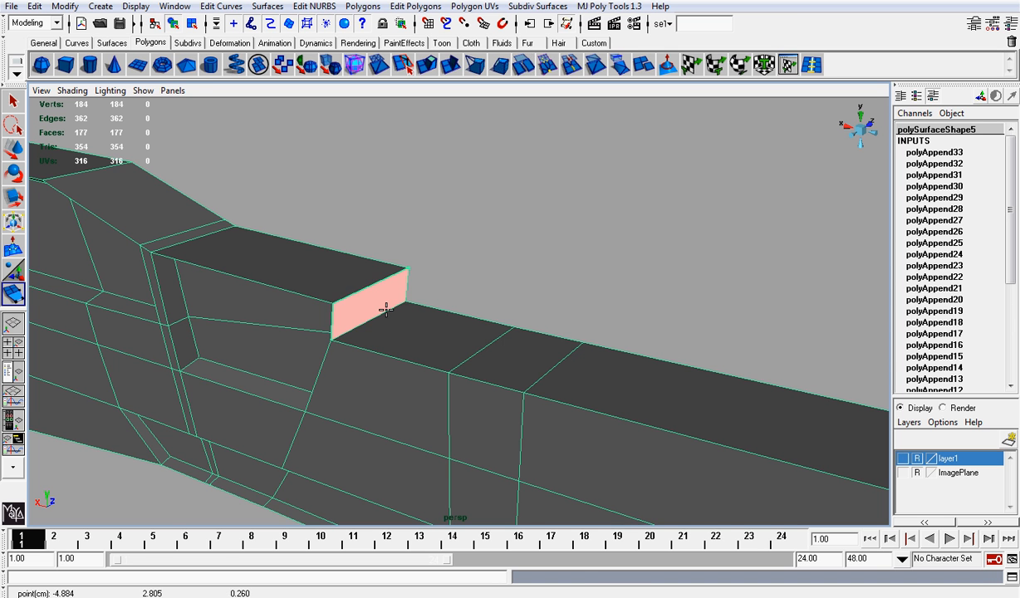
key("Return")
scroll(387, 309, "down", 3)
left_click_drag(387, 310, 598, 345, "alt")
right_click_drag(599, 297, 598, 267)
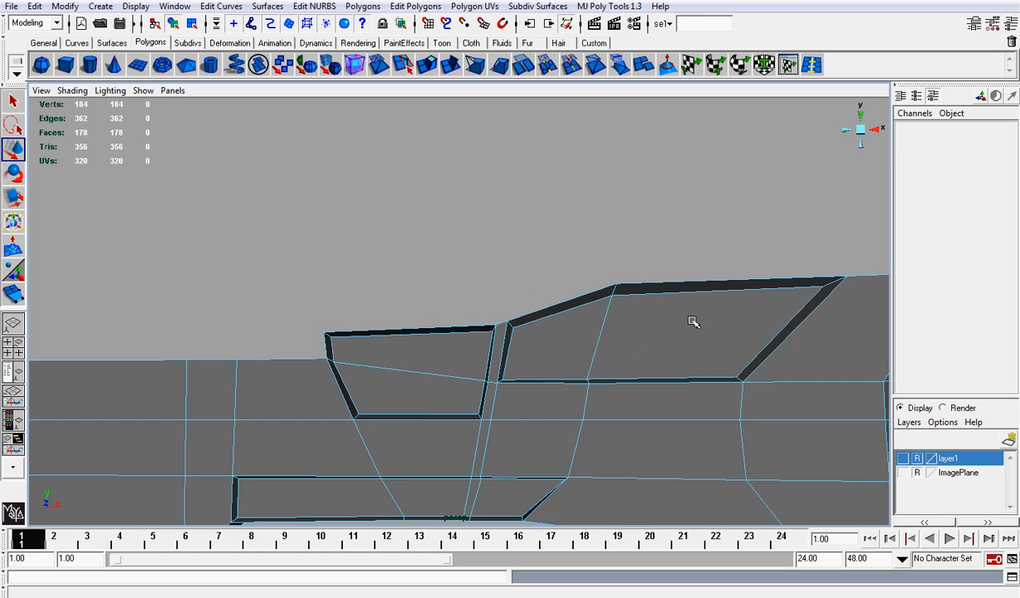
left_click_drag(693, 323, 518, 309, "alt")
left_click(568, 324)
middle_click_drag(465, 339, 488, 328)
left_click_drag(457, 339, 565, 297, "alt")
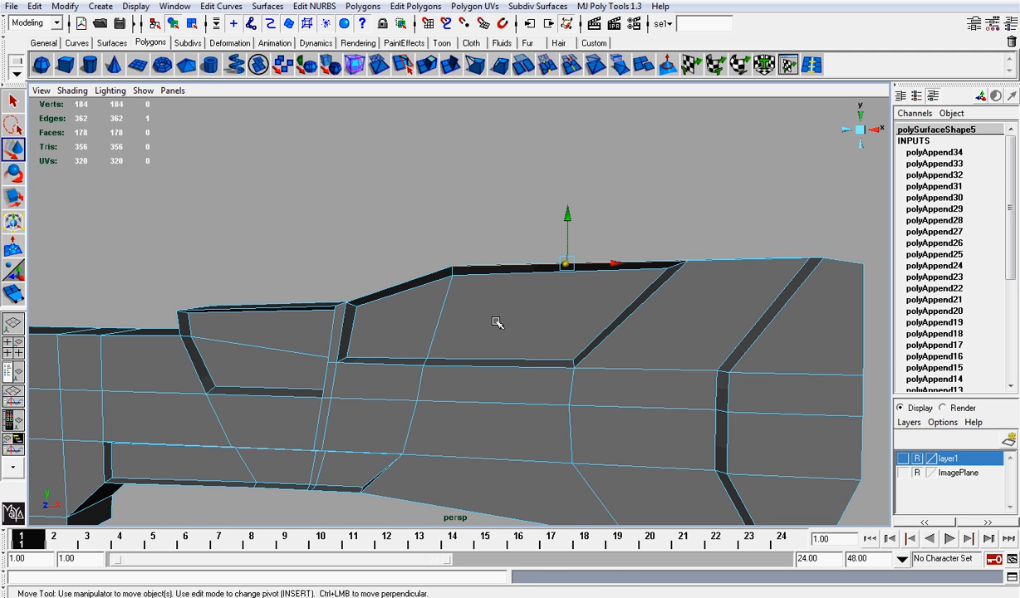
Snap the three upper inner vertices of the large side recess onto the matching outer corners along the body's top edge
right_click_drag(477, 315, 429, 305)
mouse_move(571, 298)
left_mouse_down("alt")
mouse_move(490, 303)
mouse_move(576, 300)
left_mouse_up("alt")
left_click(405, 320)
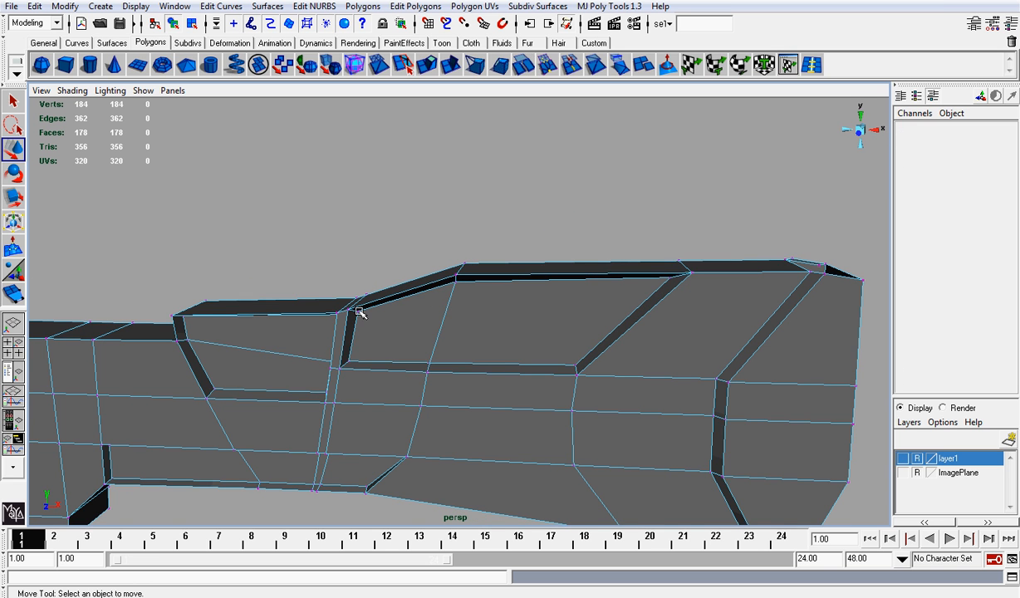
left_click_drag(359, 311, 424, 227, "alt")
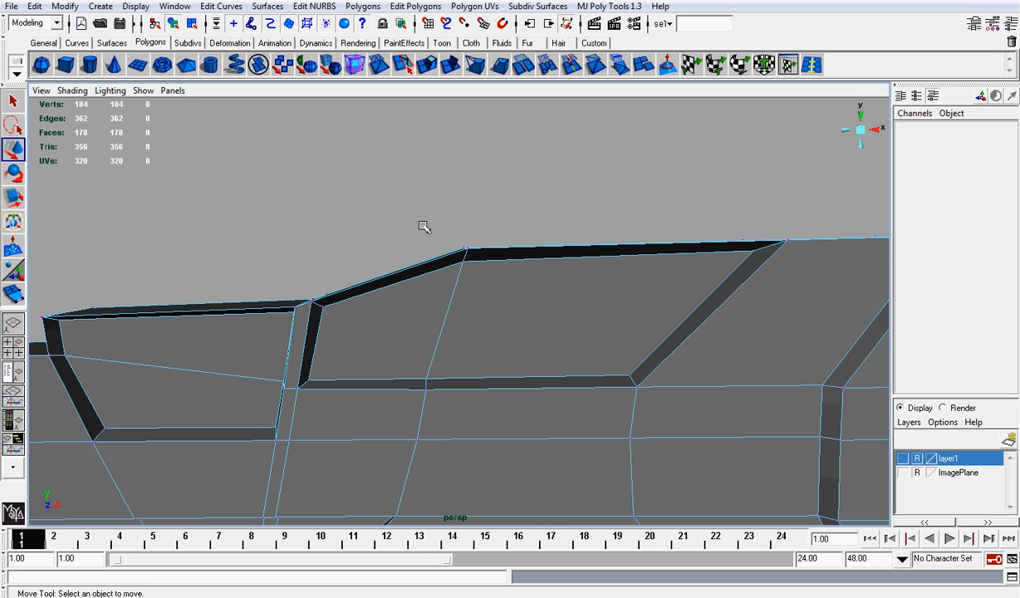
left_click(325, 309)
left_click_drag(326, 309, 311, 303)
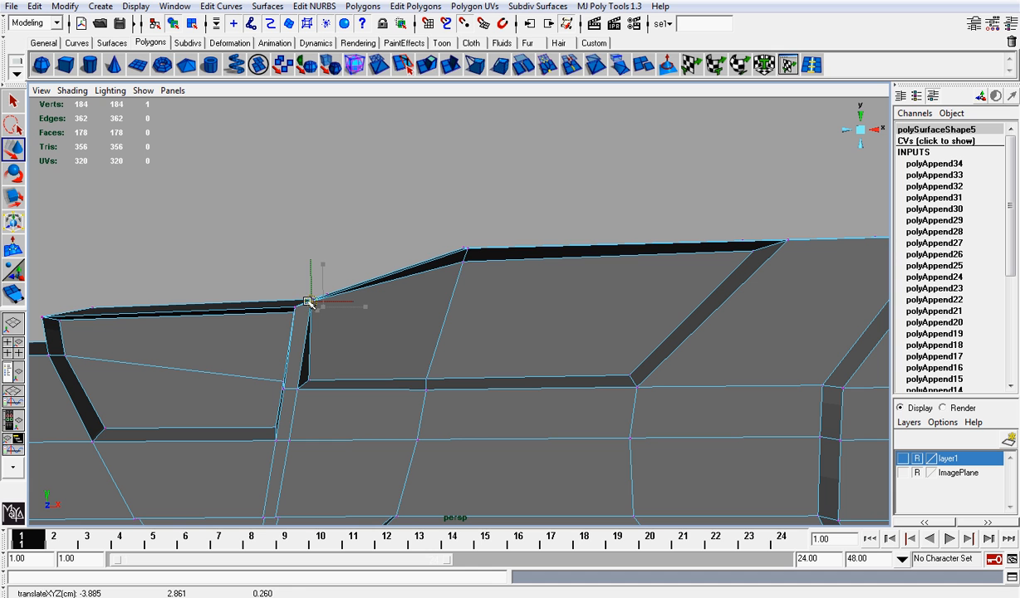
left_click(464, 262)
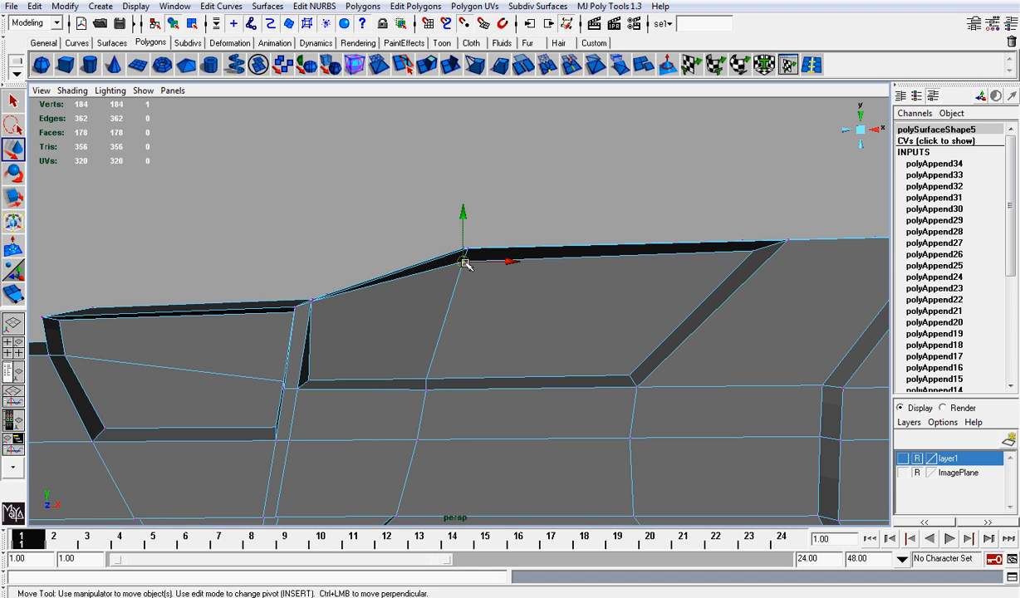
left_click_drag(466, 258, 469, 246)
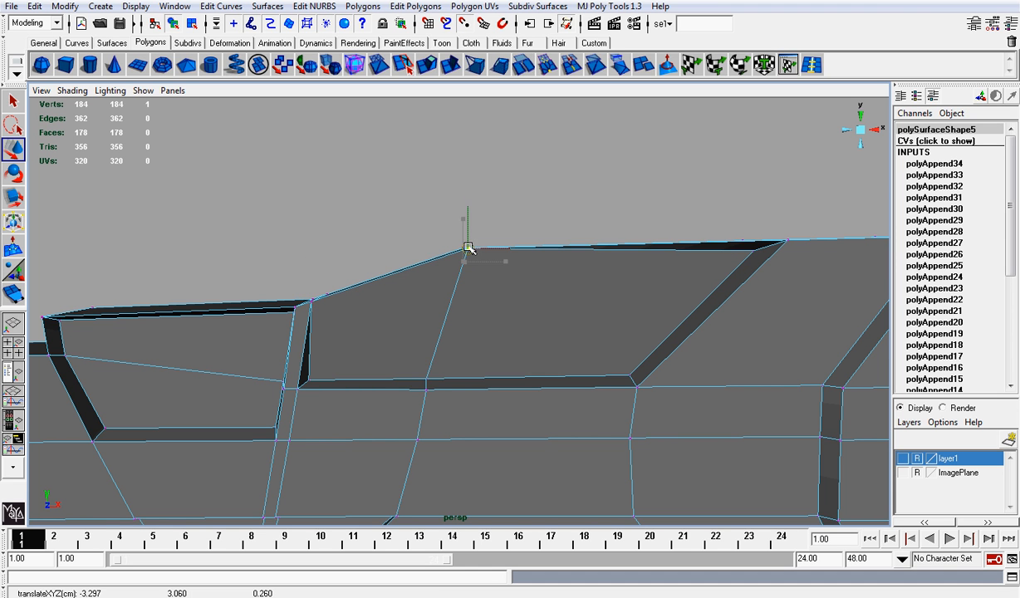
left_click(756, 251)
left_click_drag(757, 250, 777, 242)
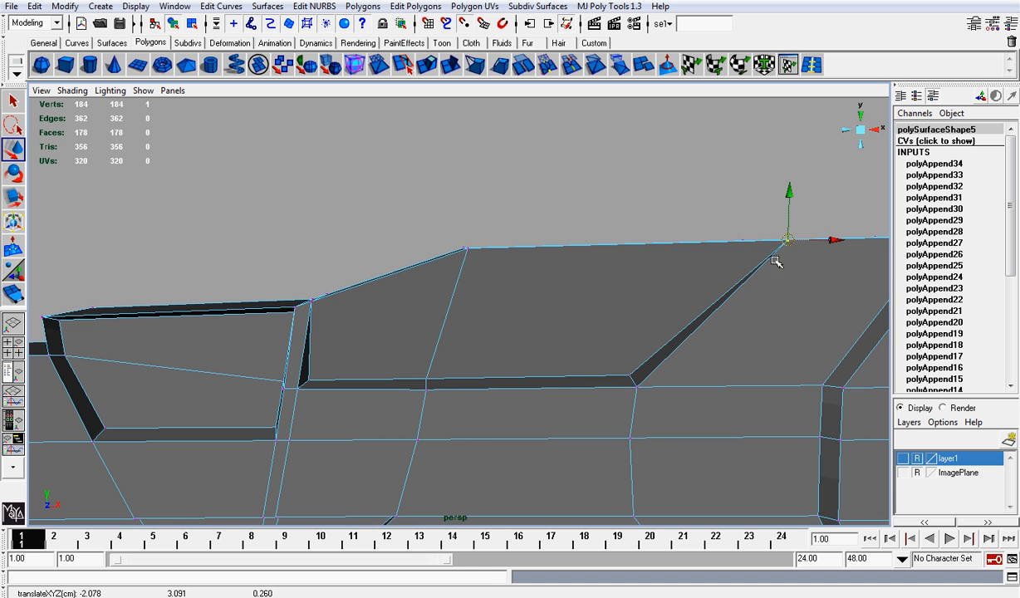
Snap the three lower inner vertices of the same recess onto the matching vertices of its outer lower rim
left_click(630, 385)
left_click_drag(630, 385, 636, 386)
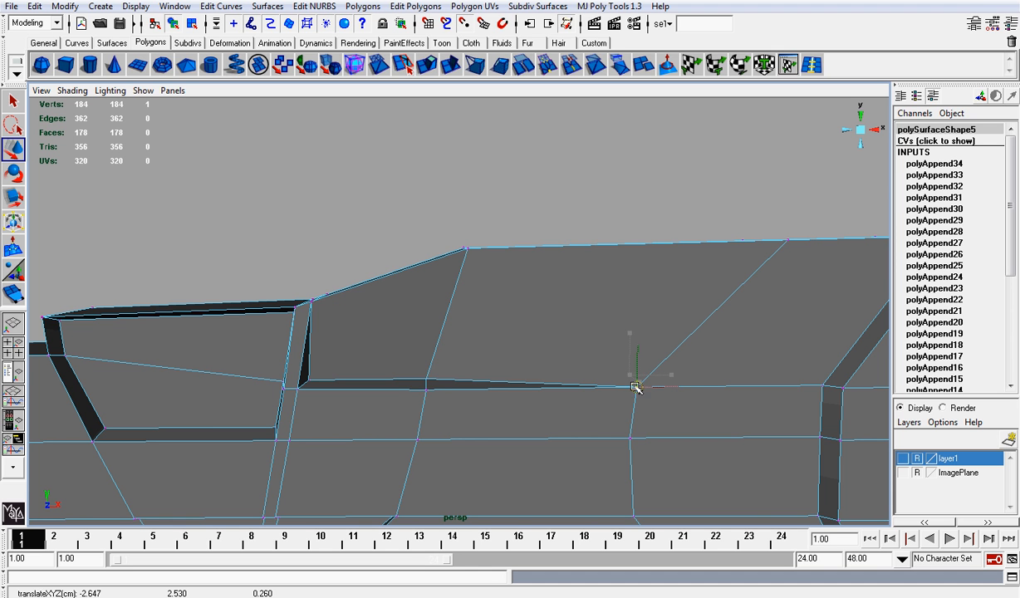
left_click(426, 382)
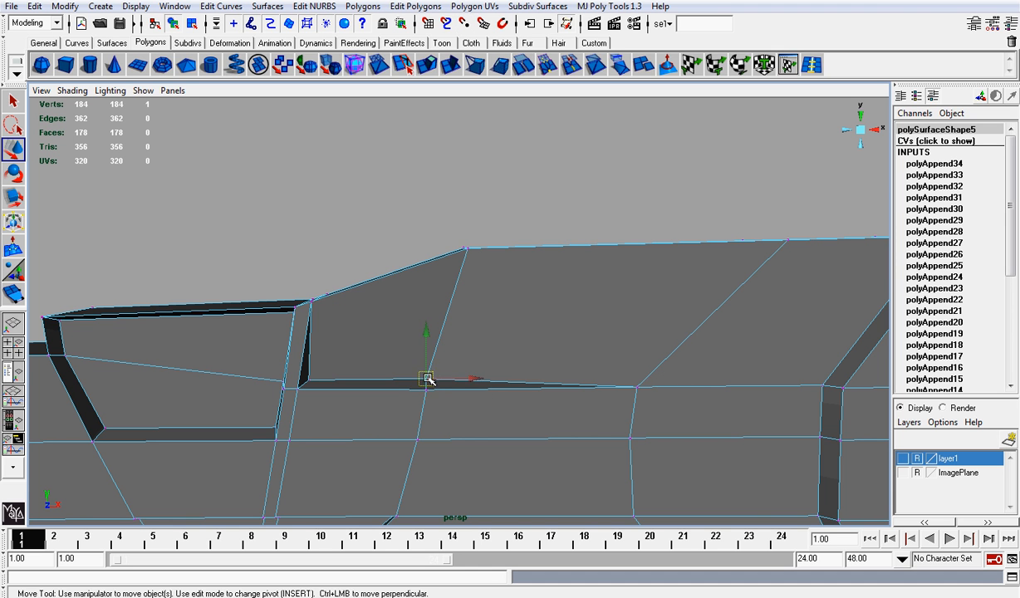
left_click_drag(426, 382, 425, 390)
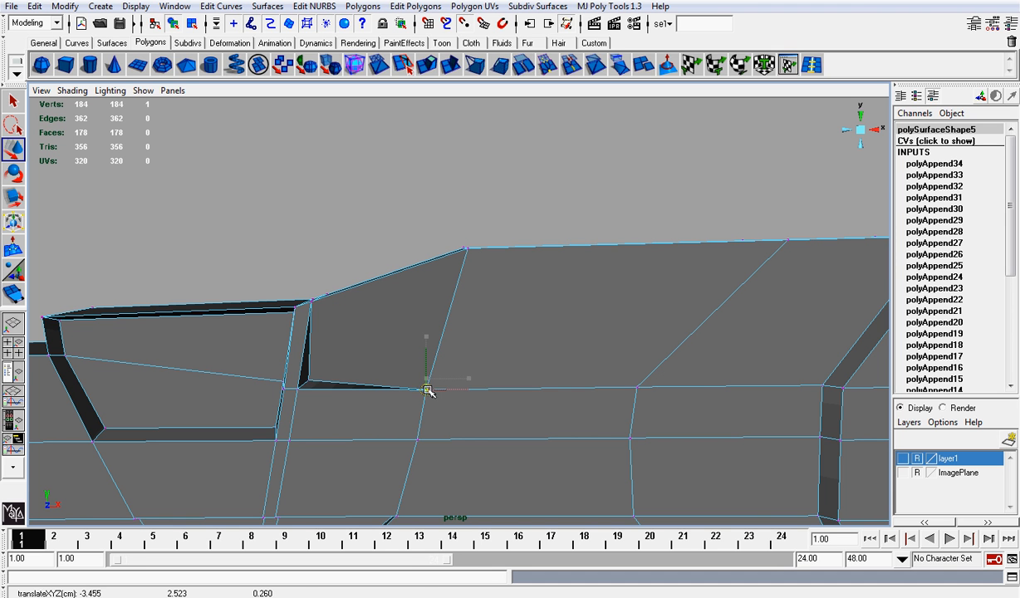
left_click(306, 379)
left_click_drag(306, 379, 297, 388)
Merge the overlapping vertices around the flattened recess and the adjoining end of the body
left_click_drag(386, 334, 336, 302, "alt")
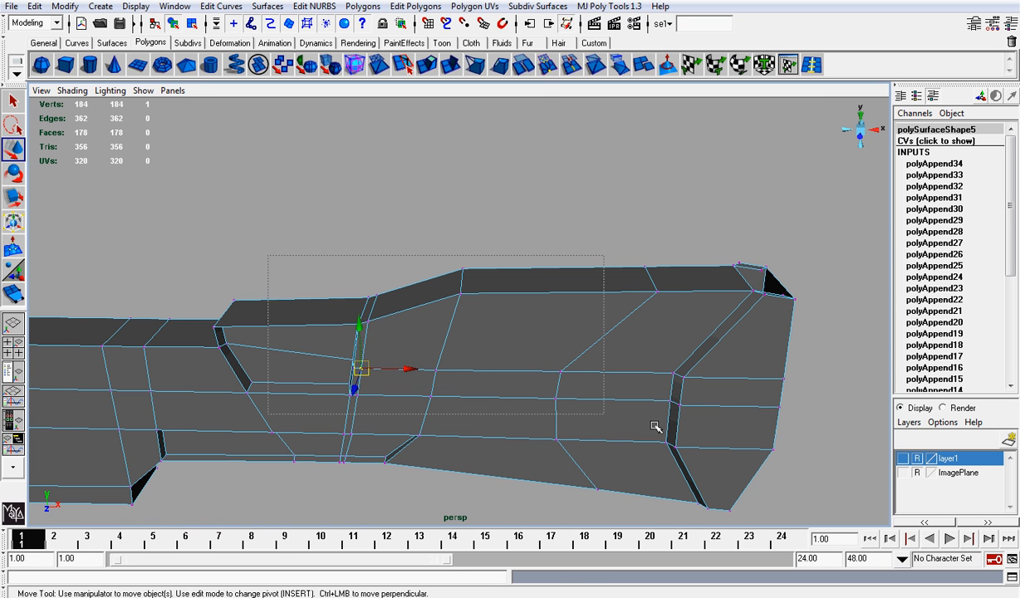
left_click_drag(655, 426, 769, 451)
left_click(642, 64)
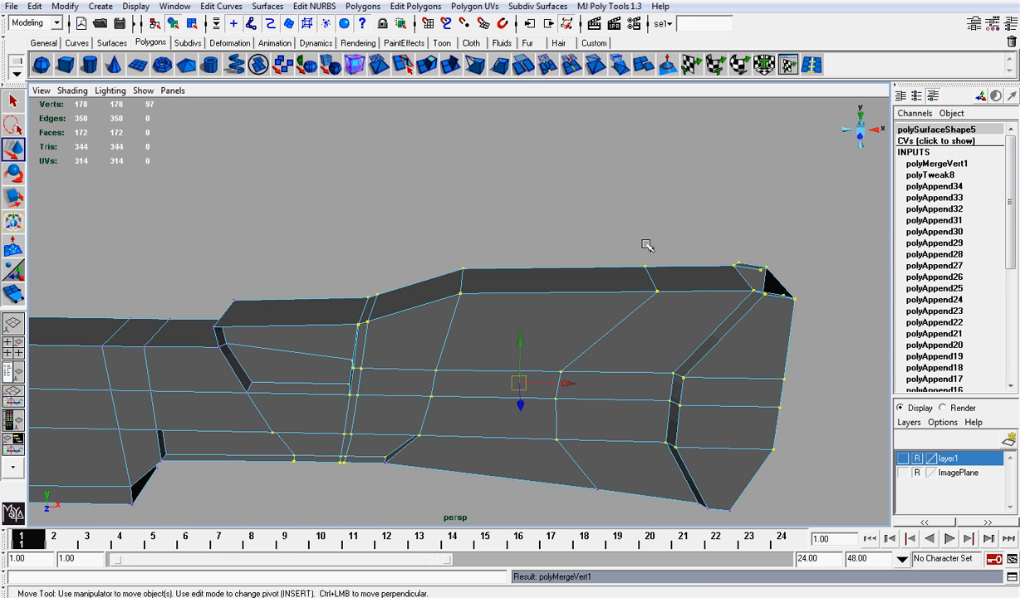
left_click(648, 247)
On the opposite side's large recess, snap the lower far-corner and middle inner vertices onto the outer lower rim
left_click_drag(742, 304, 415, 312, "alt")
scroll(358, 339, "up", 2)
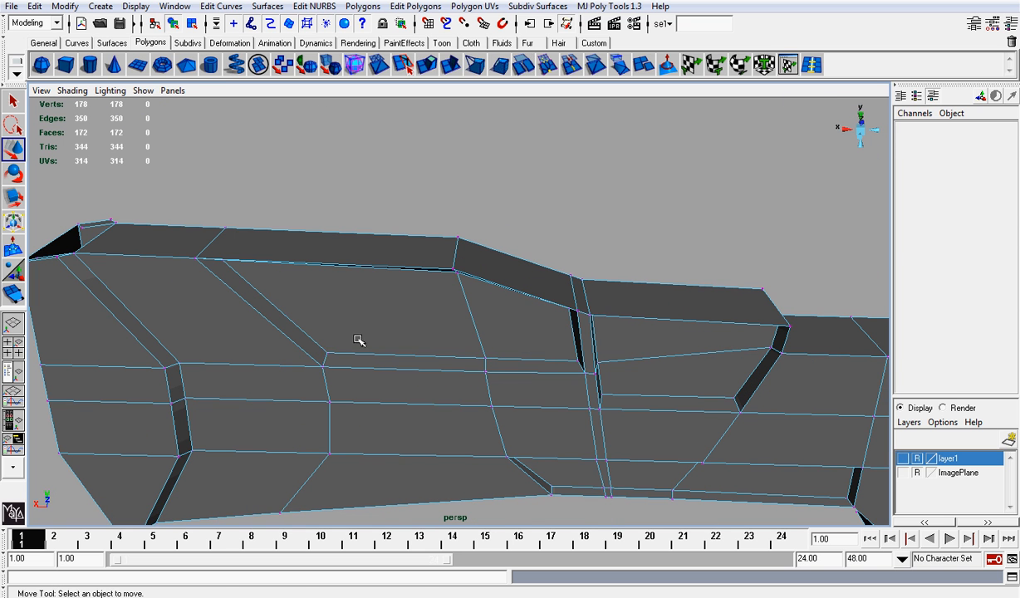
left_click(330, 353)
left_click_drag(329, 353, 328, 366)
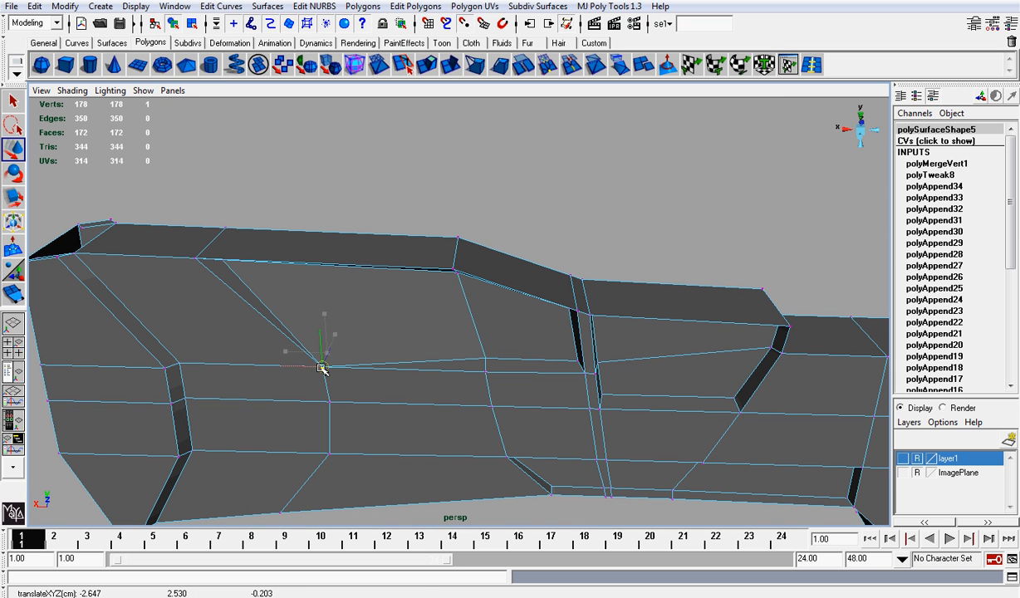
left_click(486, 358)
left_click_drag(486, 358, 486, 371)
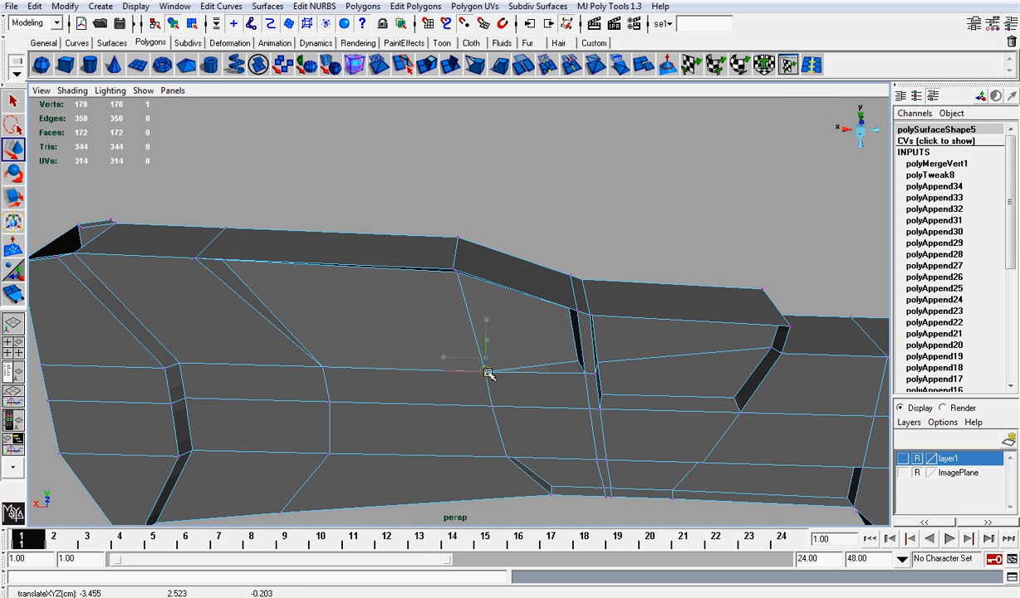
Snap the upper far-corner and middle inner vertices of the opposite recess onto the outer vertices along the top edge
left_click_drag(458, 321, 444, 242, "alt")
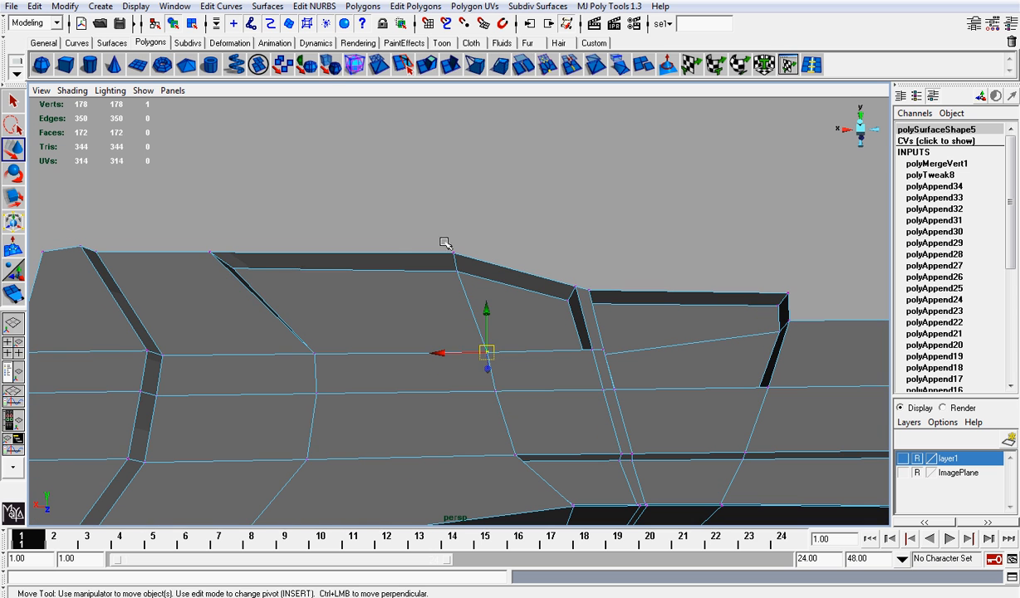
left_click(235, 270)
left_click_drag(235, 270, 235, 262)
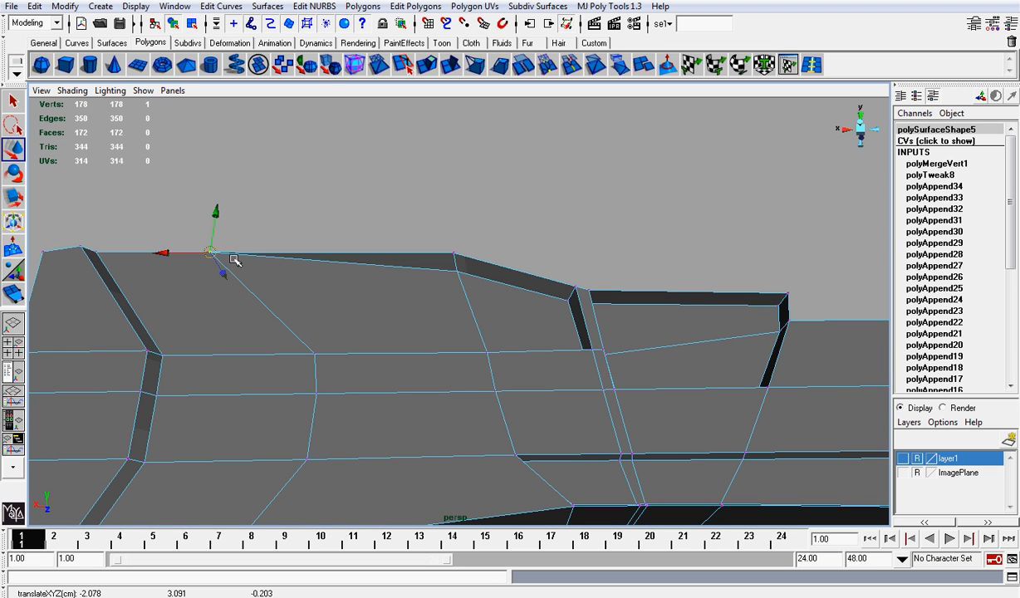
left_click(458, 271)
left_click_drag(458, 271, 460, 259)
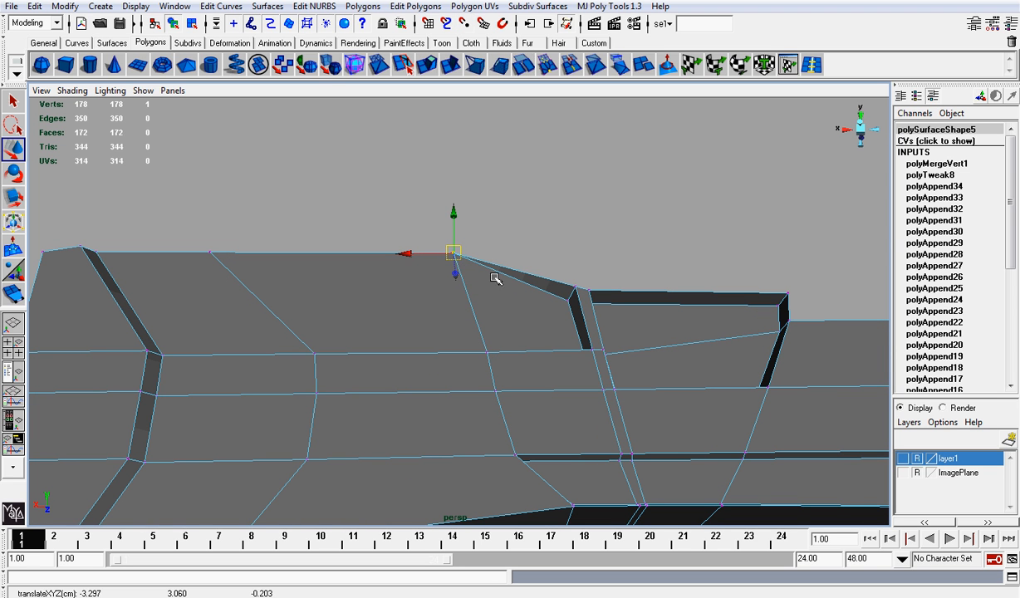
Snap the remaining inner vertices at the sloped end of the opposite recess onto the matching outer rim vertices
left_click(568, 301)
key("v")
left_click_drag(568, 301, 574, 290)
left_click_drag(574, 332, 586, 363, "alt")
left_click(575, 352)
Merge the overlapping vertices around the flattened recess on the opposite side
left_click_drag(129, 217, 655, 414)
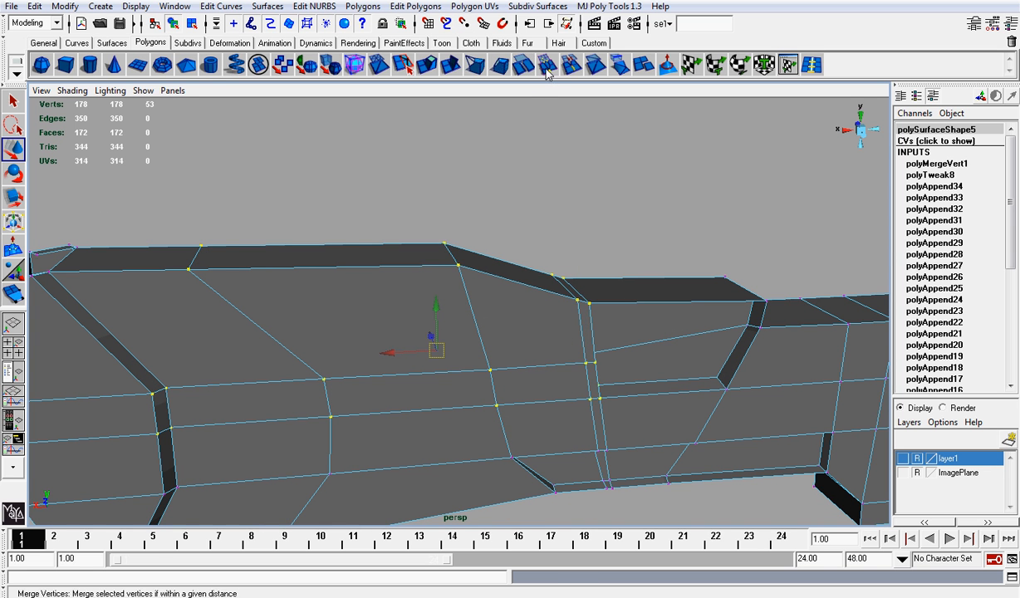
left_click(546, 66)
left_click(523, 218)
Back on the first side, snap the small upper recess's inner vertices beside the narrow double edge onto its outer rim
scroll(532, 226, "down", 4)
left_click_drag(414, 292, 706, 277, "alt")
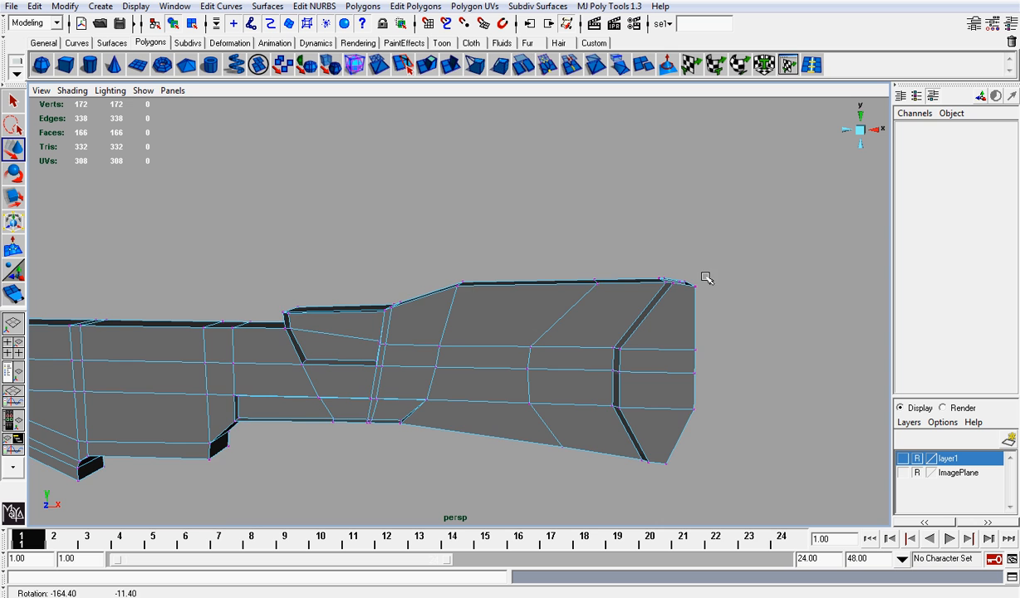
middle_click_drag(441, 344, 538, 341, "alt")
scroll(540, 342, "up", 4)
left_click_drag(482, 362, 531, 282, "alt")
left_click(525, 292)
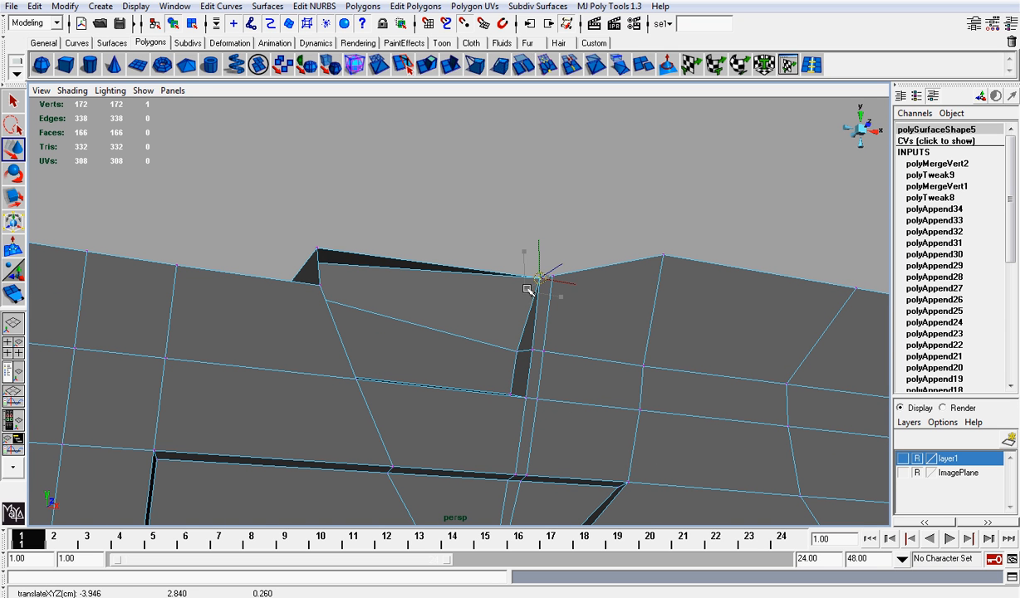
left_click(517, 352)
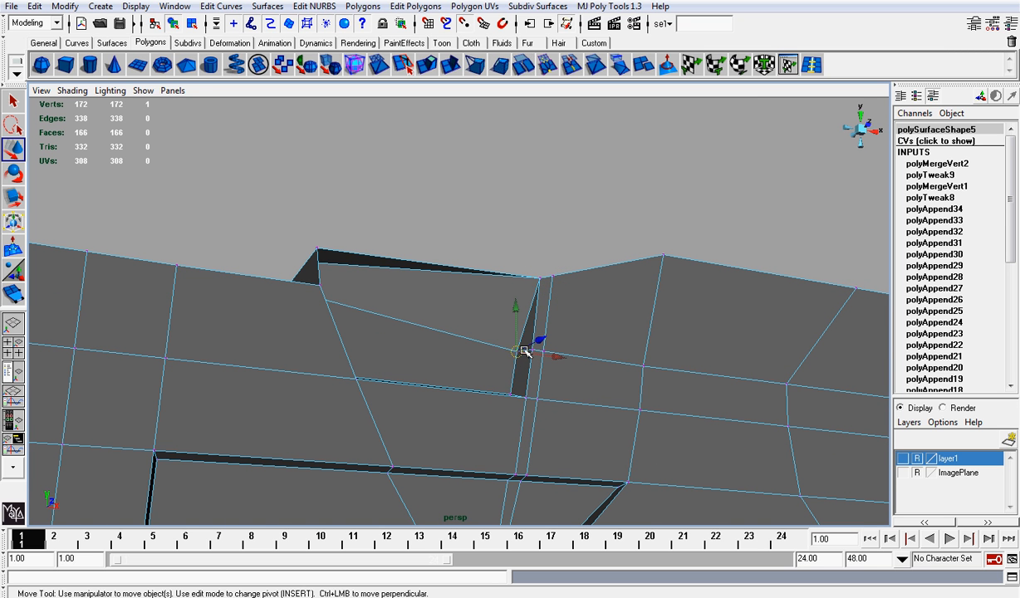
left_click_drag(517, 352, 527, 358)
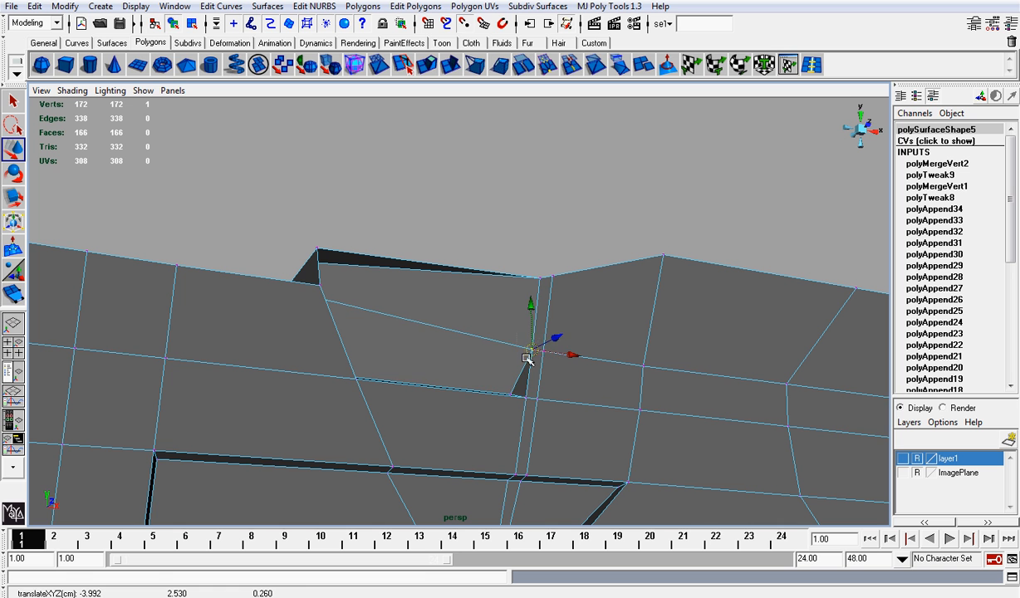
left_click(510, 395)
left_click_drag(508, 394, 316, 392)
Snap the inner vertices at the stepped end of the small upper recess onto its outer corner vertices
left_click(338, 397)
left_click(301, 334)
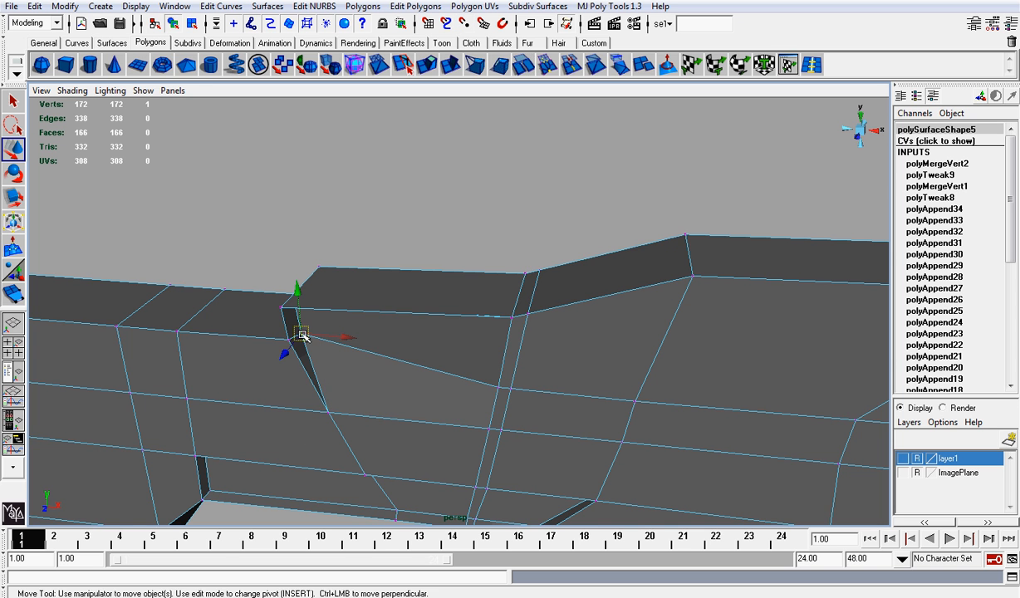
left_click_drag(301, 335, 341, 239)
left_click(323, 282)
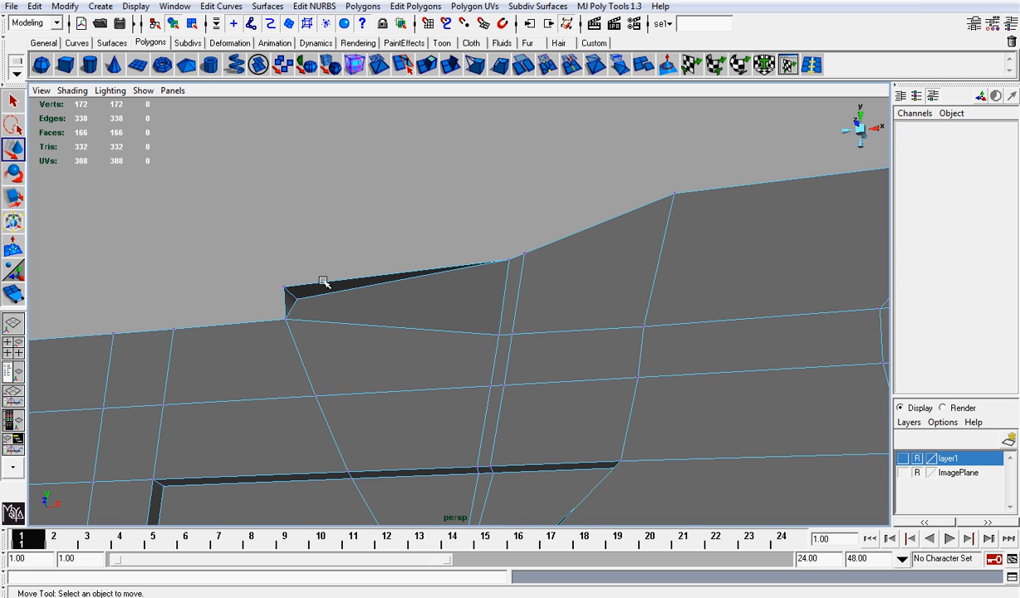
left_click(299, 300)
left_click_drag(298, 300, 285, 289)
Merge the overlapping vertices around the flattened small upper recess
right_click_drag(366, 308, 274, 291, "alt")
left_click_drag(328, 320, 344, 337, "alt")
right_click_drag(343, 336, 482, 386, "alt")
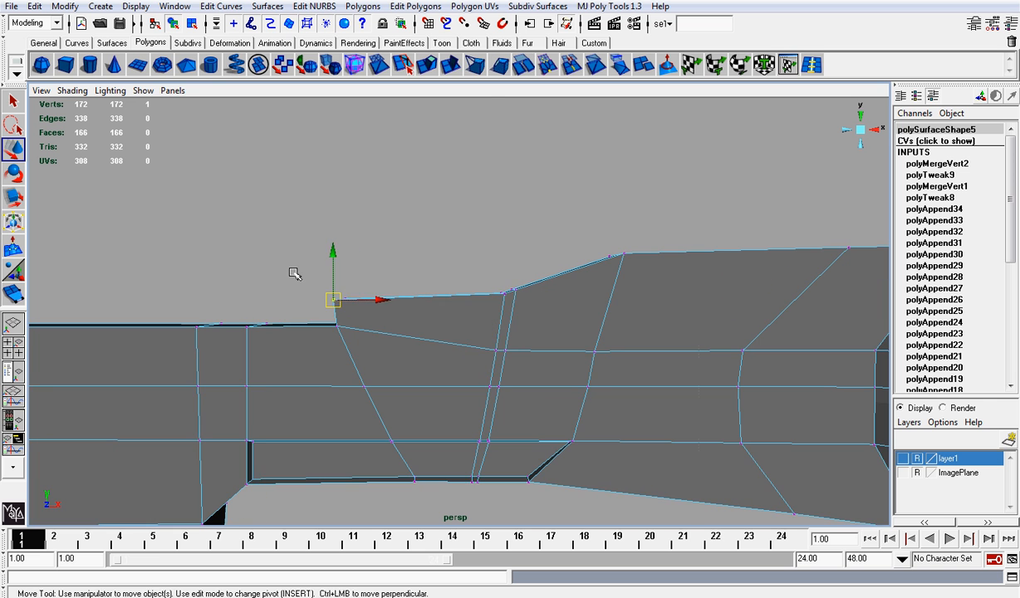
left_click_drag(257, 237, 711, 577)
left_click(643, 65)
left_click(621, 146)
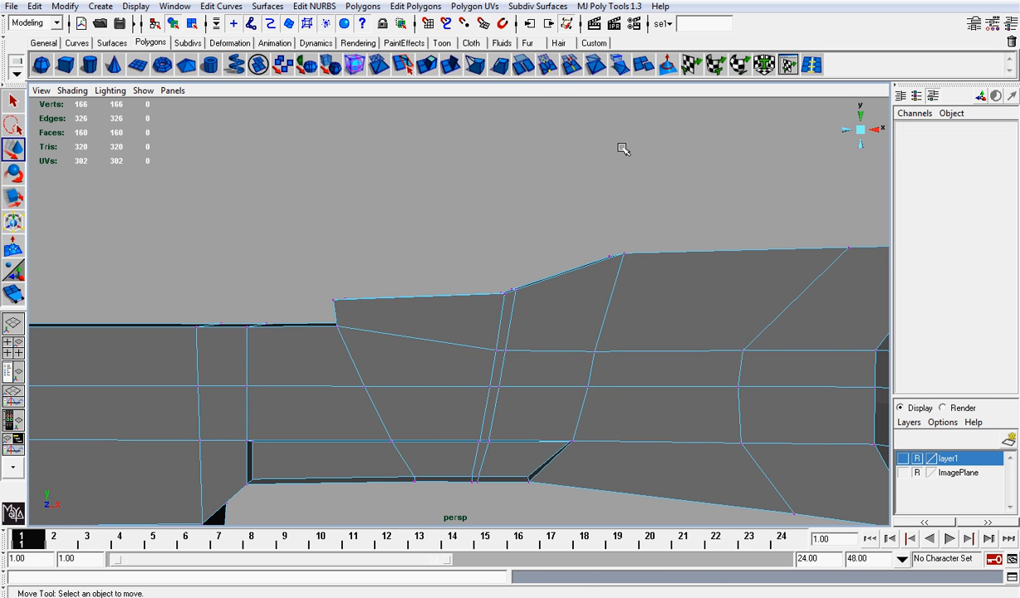
Snap the inner vertices along the upper rim and sloped end of the same side's lower recess onto the outer vertices
scroll(618, 166, "down", 4)
left_click_drag(479, 269, 475, 293, "alt")
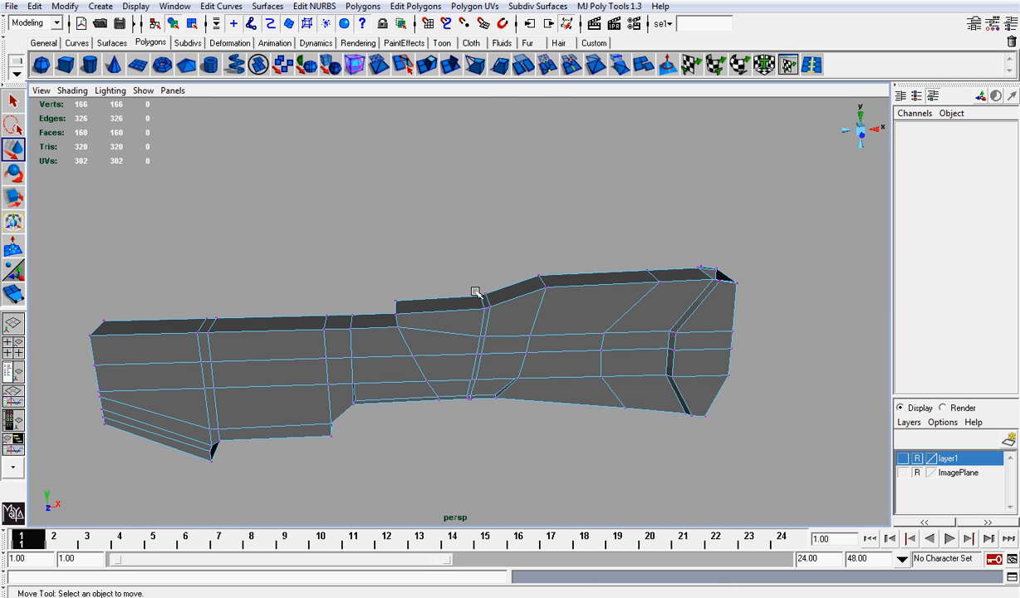
scroll(428, 359, "up", 3)
left_click_drag(447, 341, 267, 362, "alt")
left_click(280, 376)
left_click_drag(652, 295, 627, 412, "alt")
left_click(669, 365)
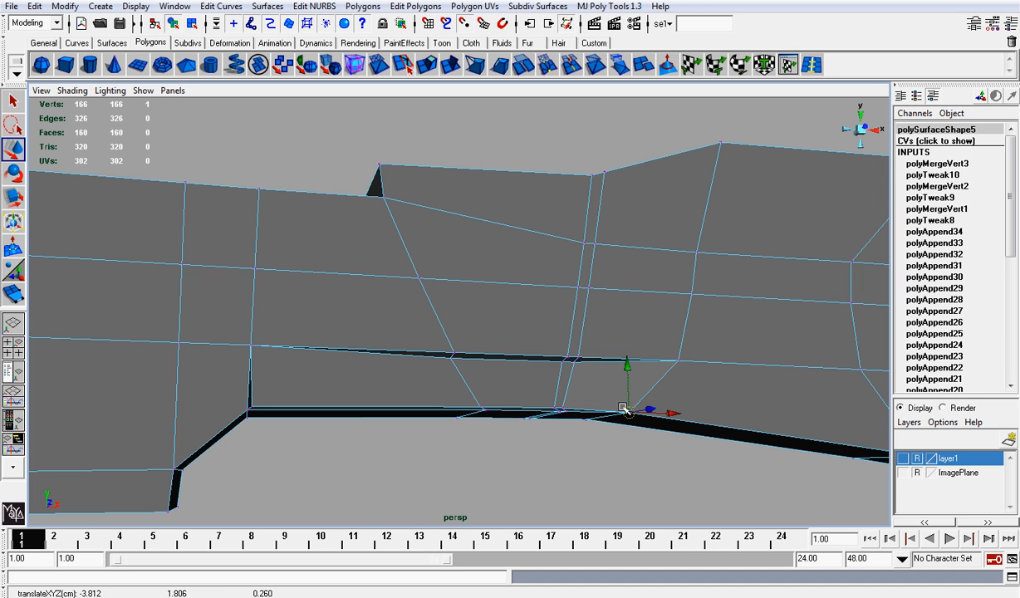
left_click(565, 363)
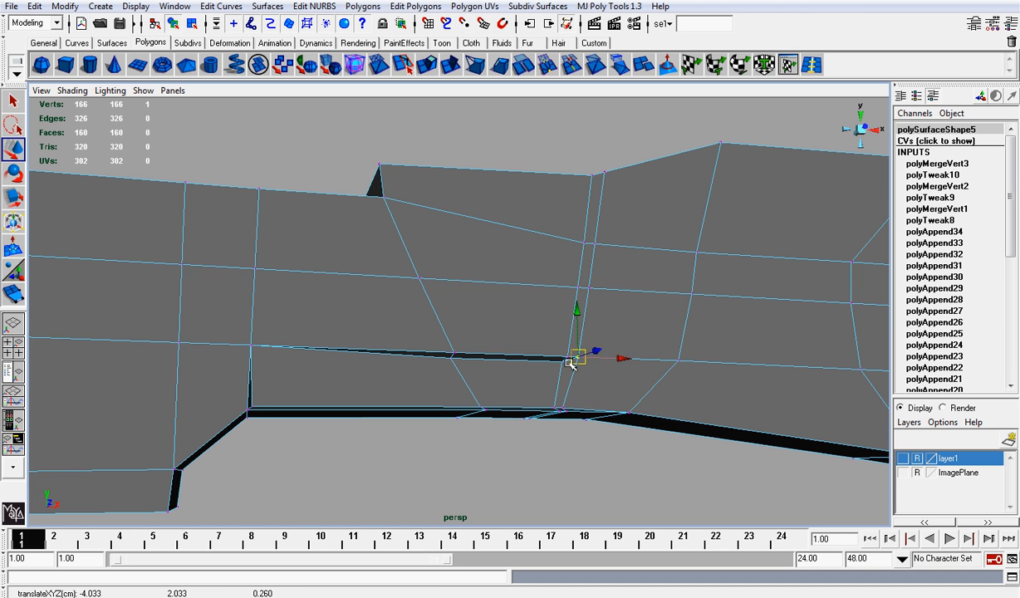
left_click_drag(564, 363, 567, 355)
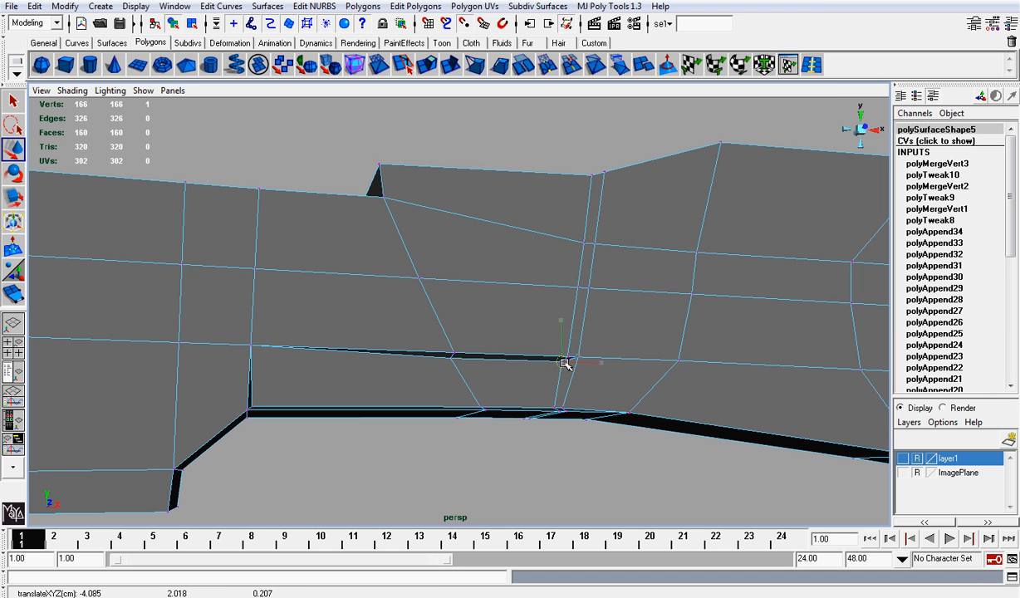
left_click(453, 357)
left_click_drag(454, 358, 455, 353)
Snap the lower inner vertices of the same recess onto the matching vertices along the body's bottom edge
left_click_drag(388, 363, 282, 386, "alt")
left_click(284, 375)
left_click(470, 402)
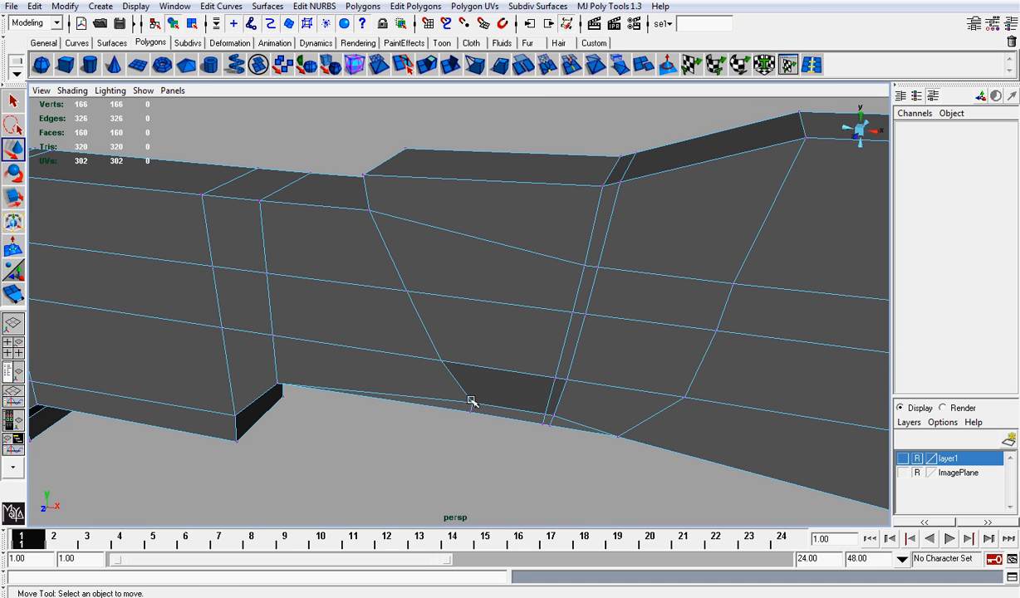
left_click(471, 402)
left_click_drag(471, 402, 471, 411)
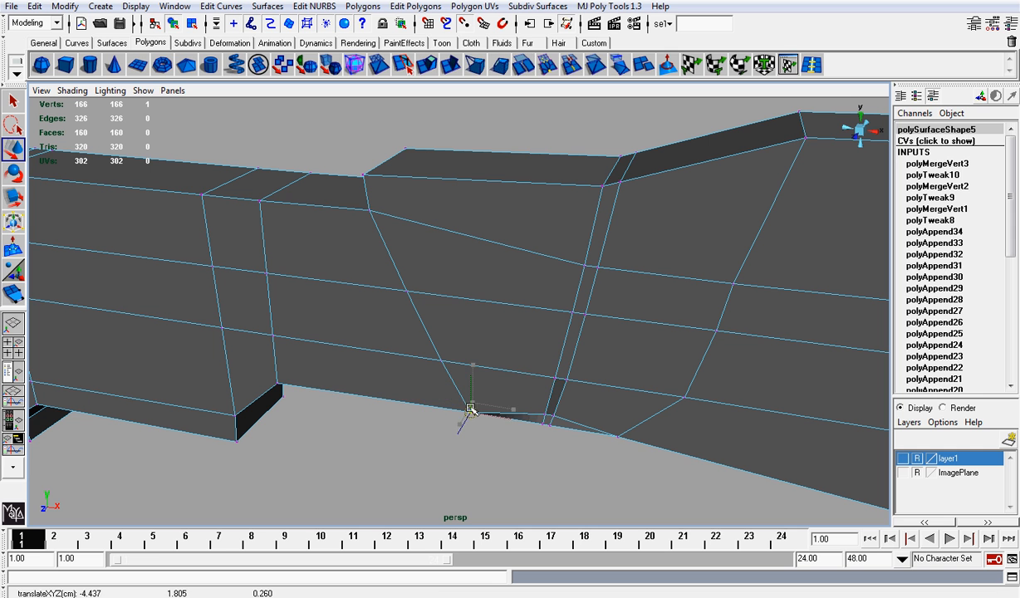
left_click(554, 418)
left_click(553, 416)
left_click_drag(553, 416, 543, 424)
left_click(546, 417)
left_click(544, 415)
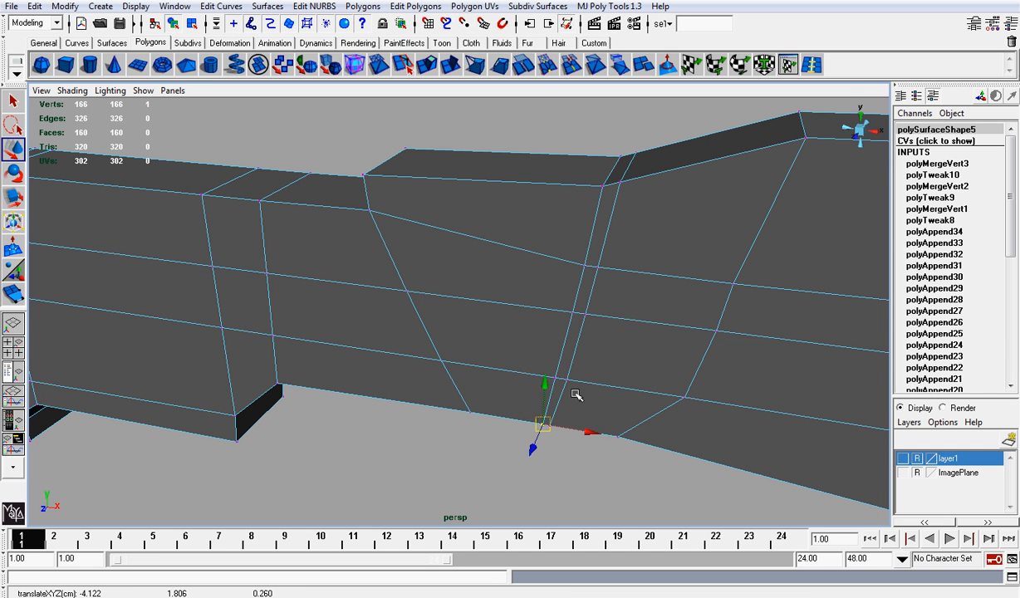
Merge the overlapping vertices across the middle and wide end of the body
right_click_drag(576, 395, 490, 290, "alt")
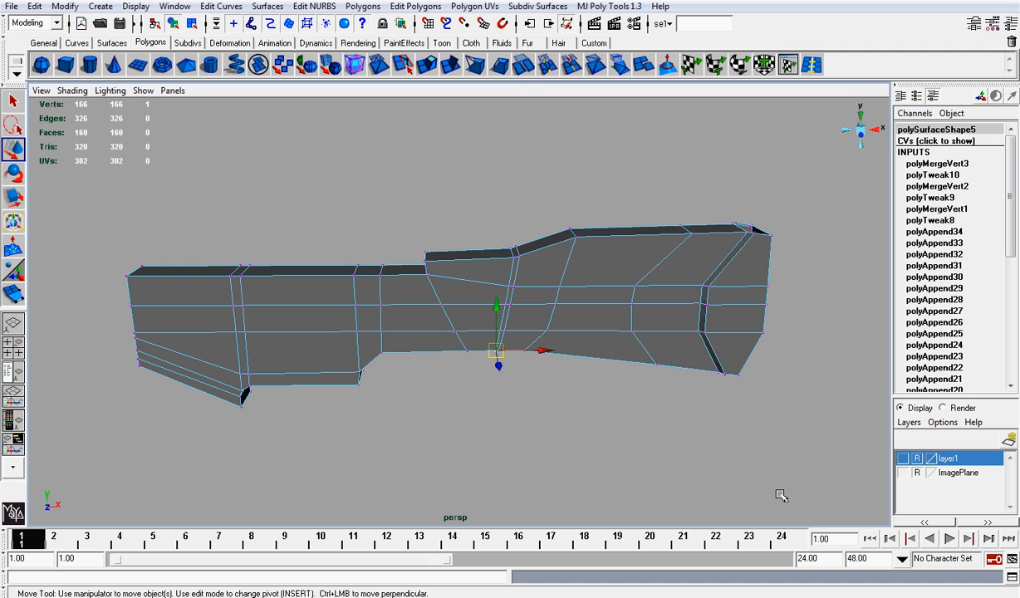
left_click_drag(779, 495, 779, 493)
left_click(499, 65)
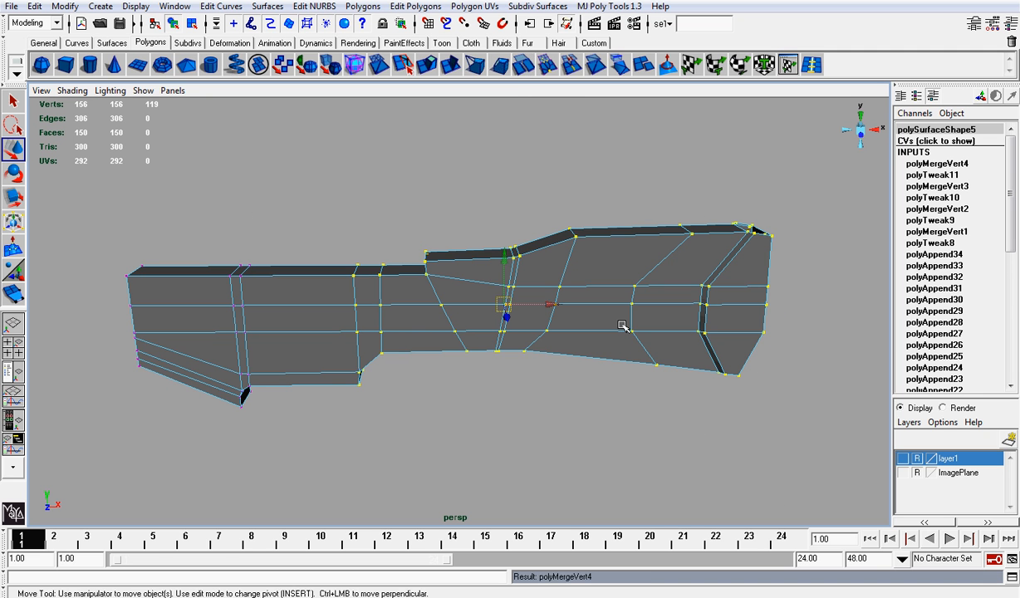
Insert two vertical edge splits on the body's wide end face, one close to each side
left_click_drag(638, 353, 504, 242, "alt")
middle_click_drag(657, 220, 615, 305, "alt")
left_click_drag(752, 133, 692, 250, "alt")
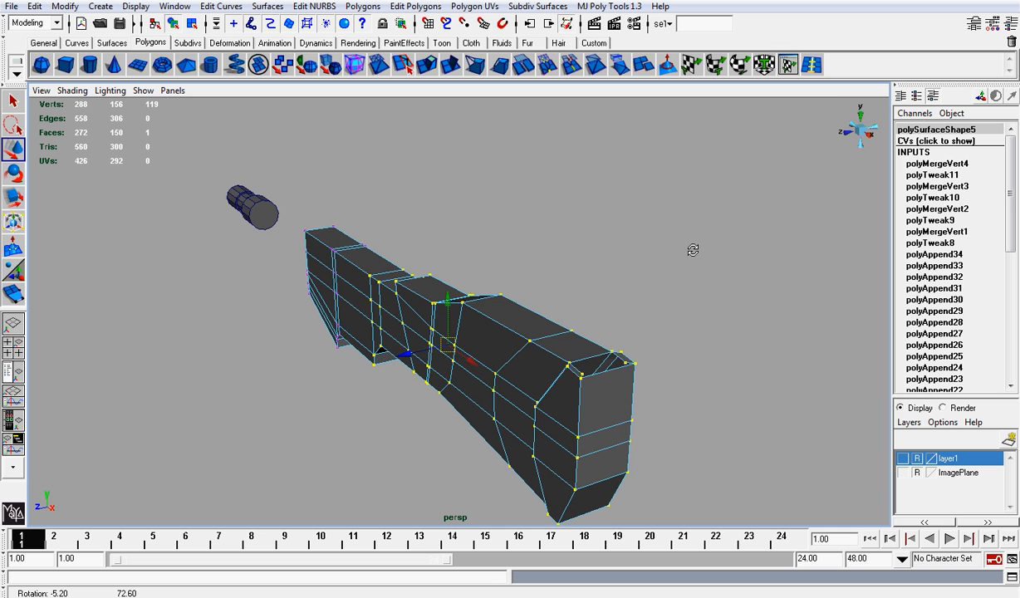
left_click(809, 67)
left_click_drag(558, 475, 547, 466, "alt")
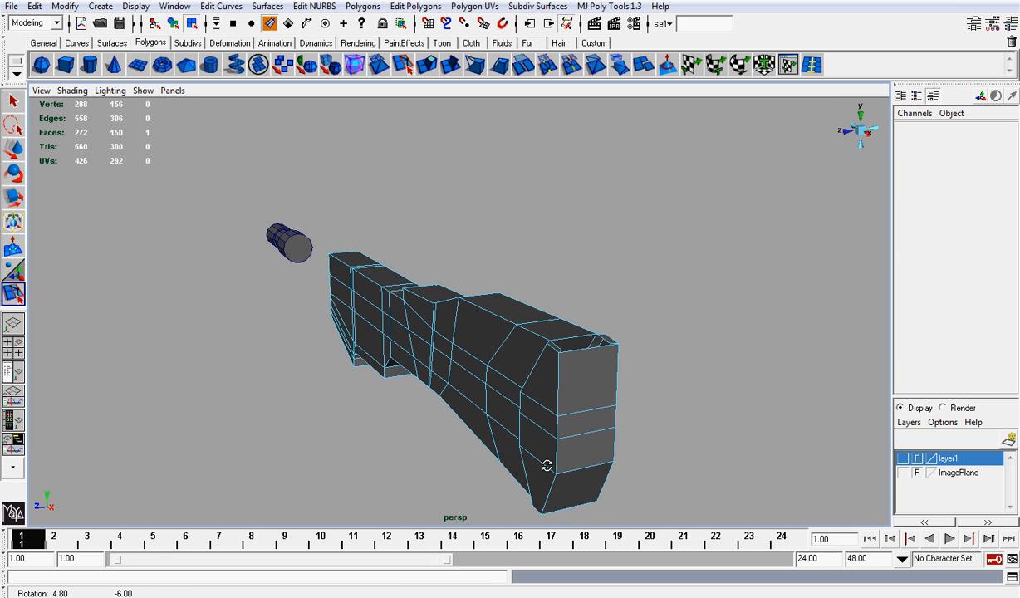
left_click(571, 357)
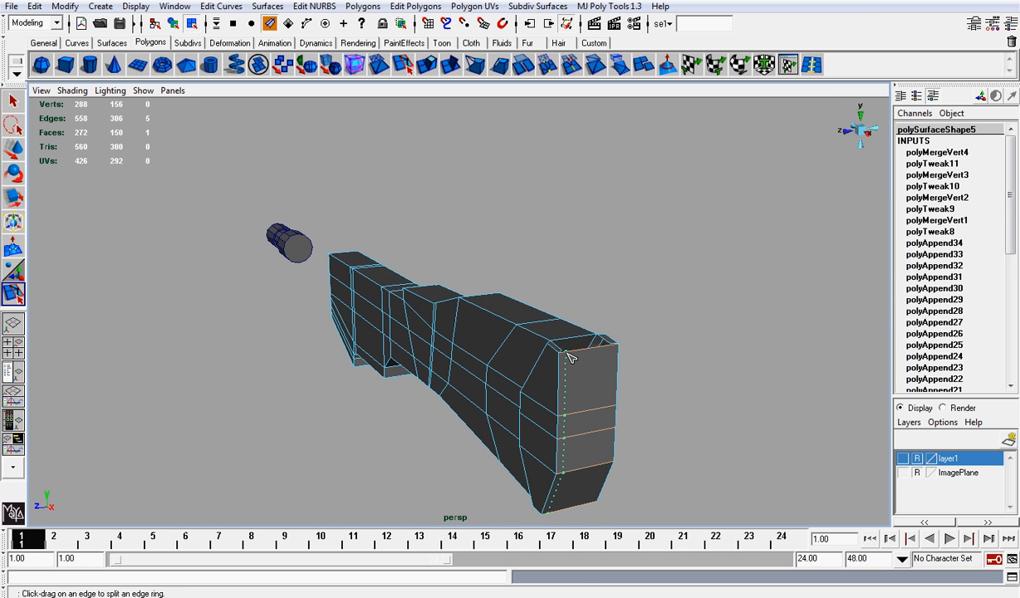
left_click_drag(594, 355, 610, 357, "alt")
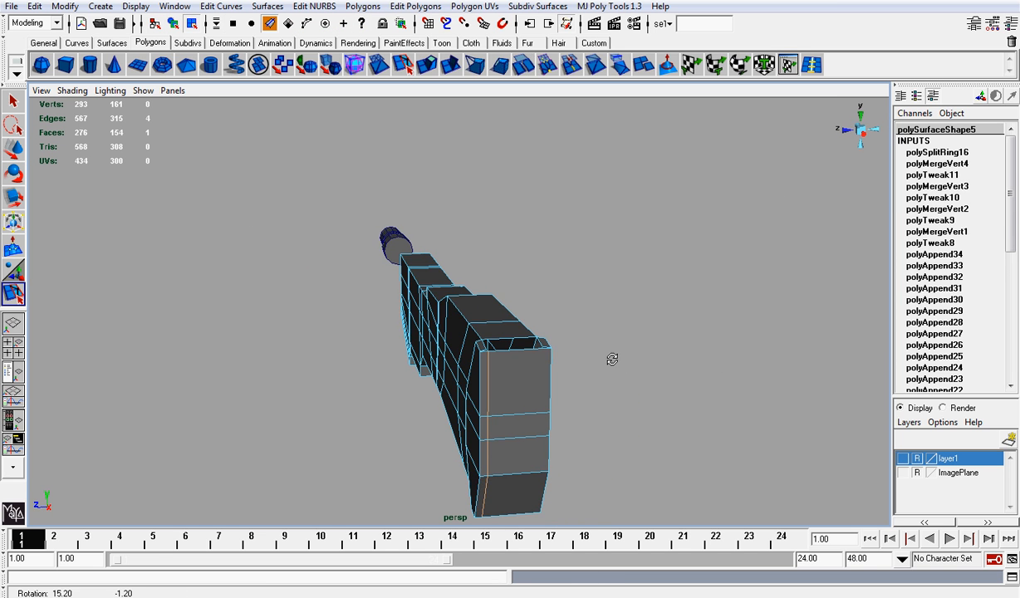
left_click(544, 353)
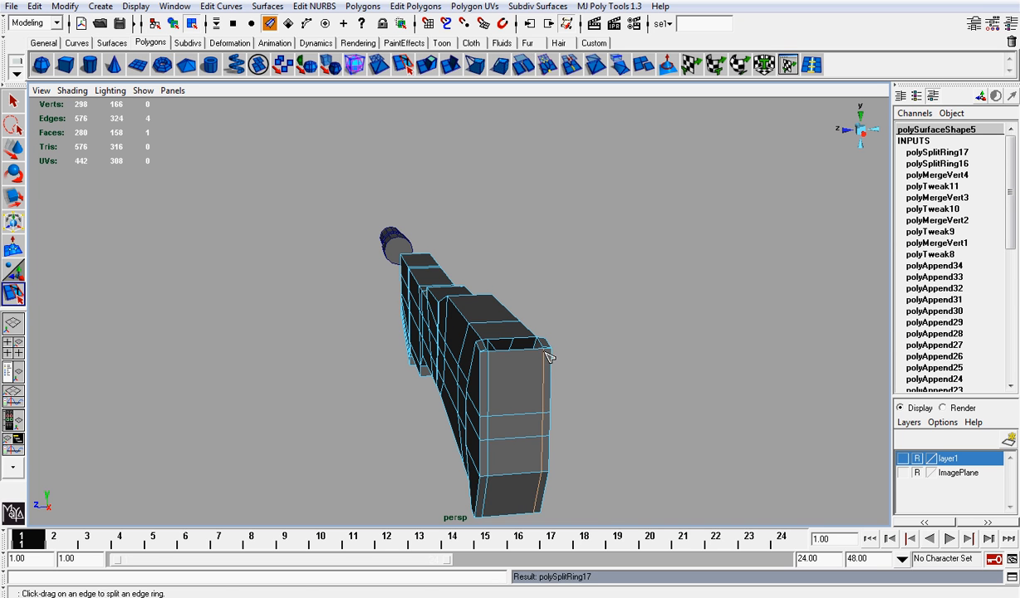
Snap the inner corner vertices above and below the wide end face onto the ends of the new vertical edges
key("w")
mouse_move(547, 353)
left_mouse_down("alt")
mouse_move(540, 412)
mouse_move(538, 341)
left_mouse_up("alt")
right_click_drag(538, 340, 523, 336)
left_click_drag(523, 337, 530, 400, "alt")
left_click(510, 391)
left_click(622, 382)
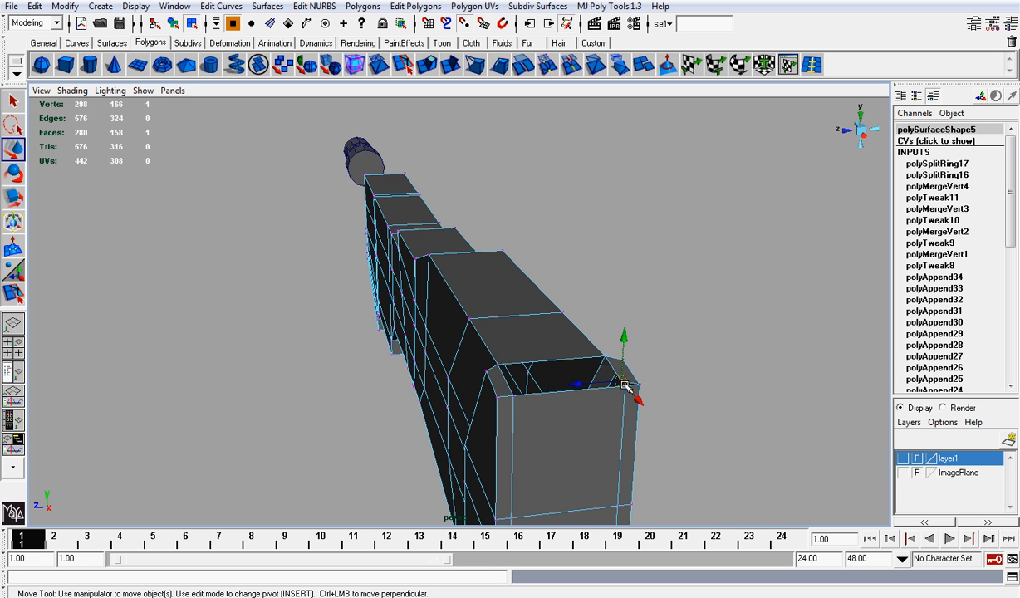
left_click_drag(623, 383, 626, 388)
left_click_drag(602, 438, 584, 320, "alt")
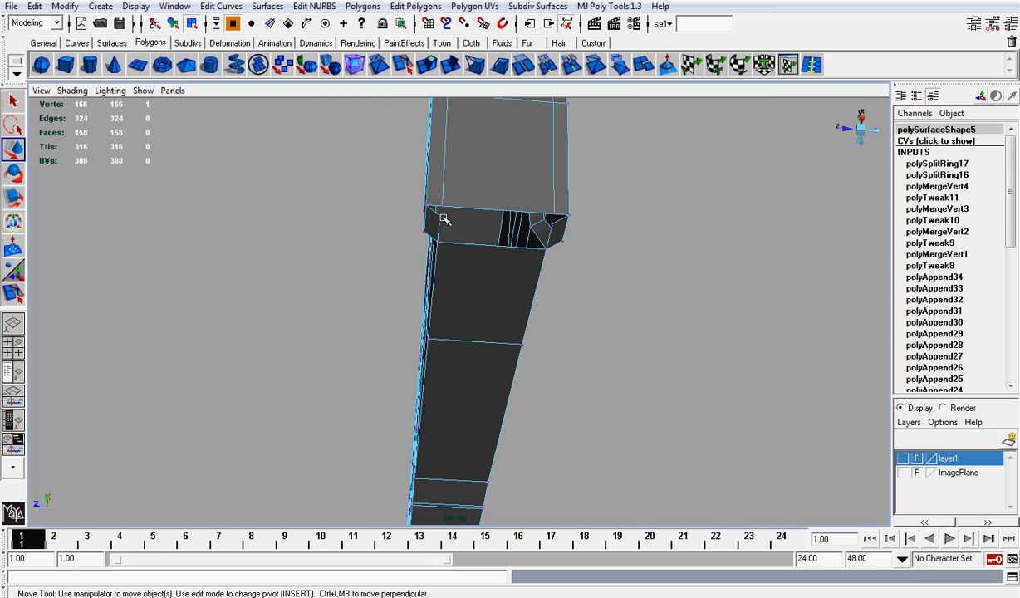
left_click_drag(442, 215, 446, 205)
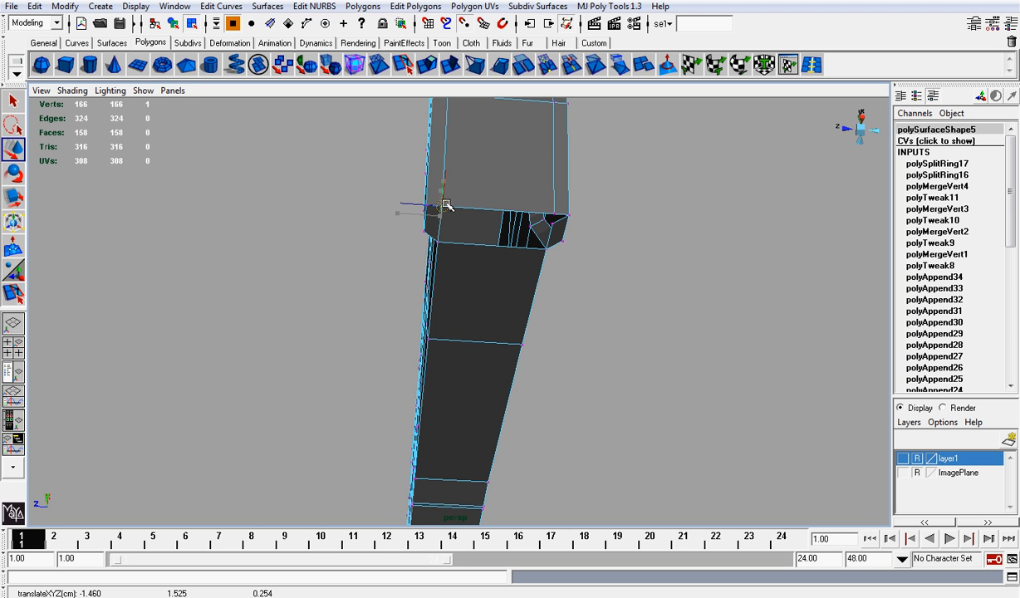
left_click(553, 225)
left_click_drag(552, 225, 553, 218)
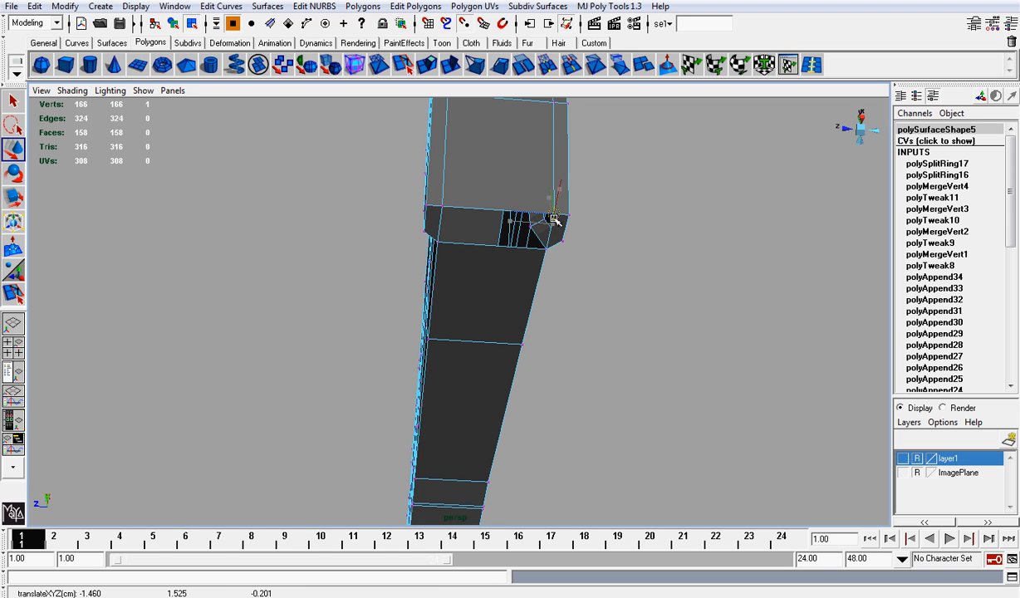
Merge the overlapping vertices around the body's wide end face
right_click_drag(553, 218, 434, 199, "alt")
left_click_drag(433, 144, 587, 355)
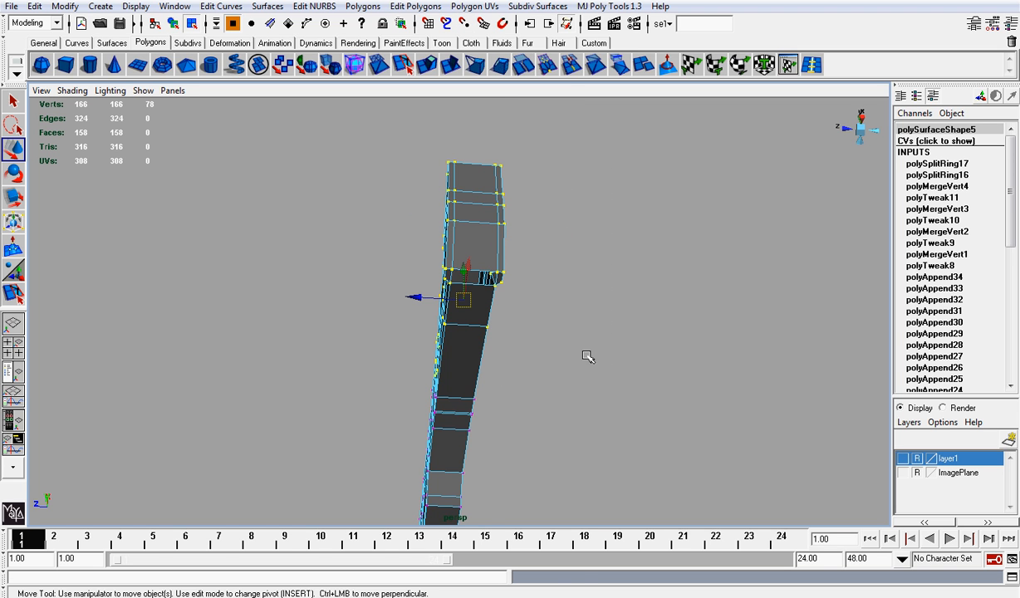
left_click(548, 64)
Snap the top inner vertex of the narrow side groove near the wide end onto the outer rim
left_click_drag(449, 113, 507, 302, "alt")
middle_click_drag(519, 360, 495, 318, "alt")
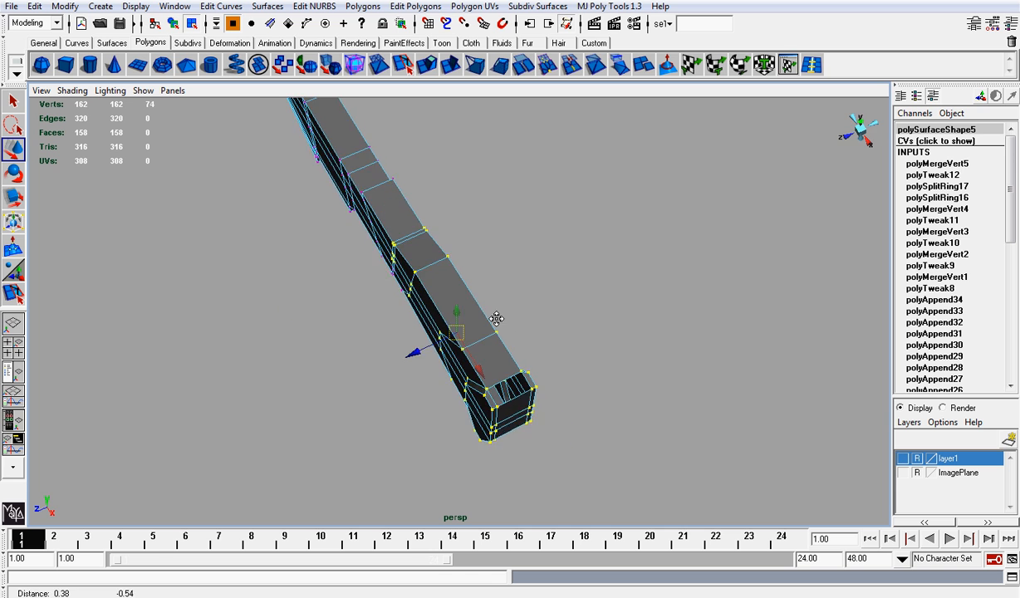
right_click_drag(496, 318, 484, 349, "alt")
left_click_drag(547, 369, 727, 315, "alt")
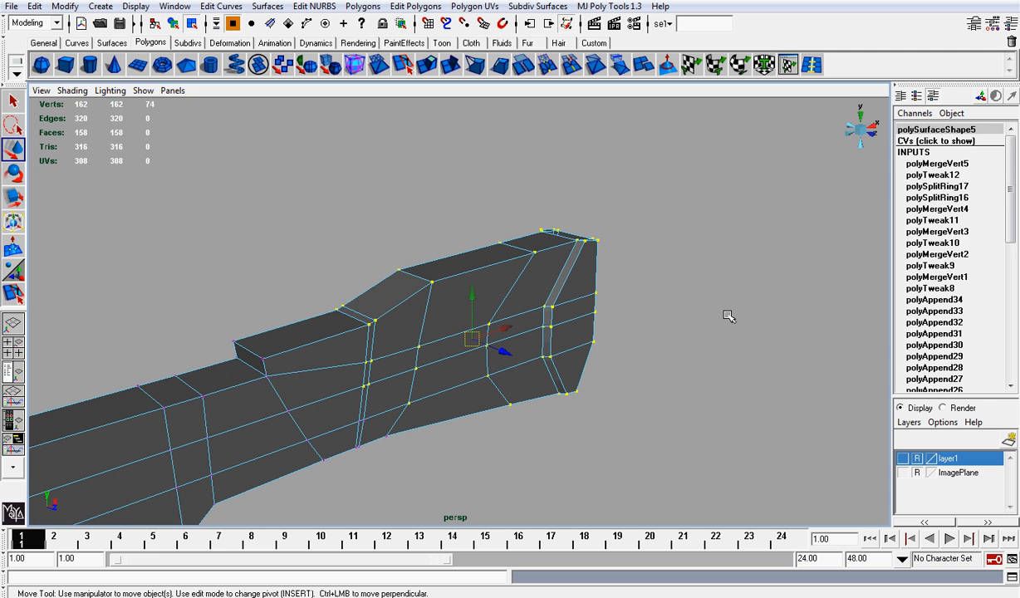
left_click(696, 286)
left_click_drag(674, 273, 599, 299, "alt")
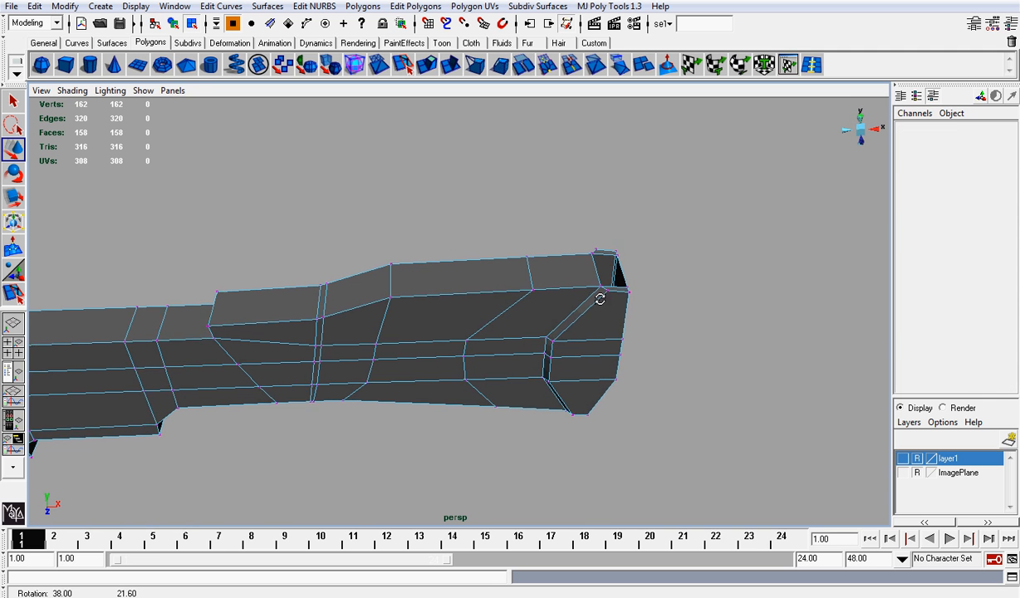
scroll(668, 331, "up", 2)
left_click_drag(701, 262, 573, 299, "alt")
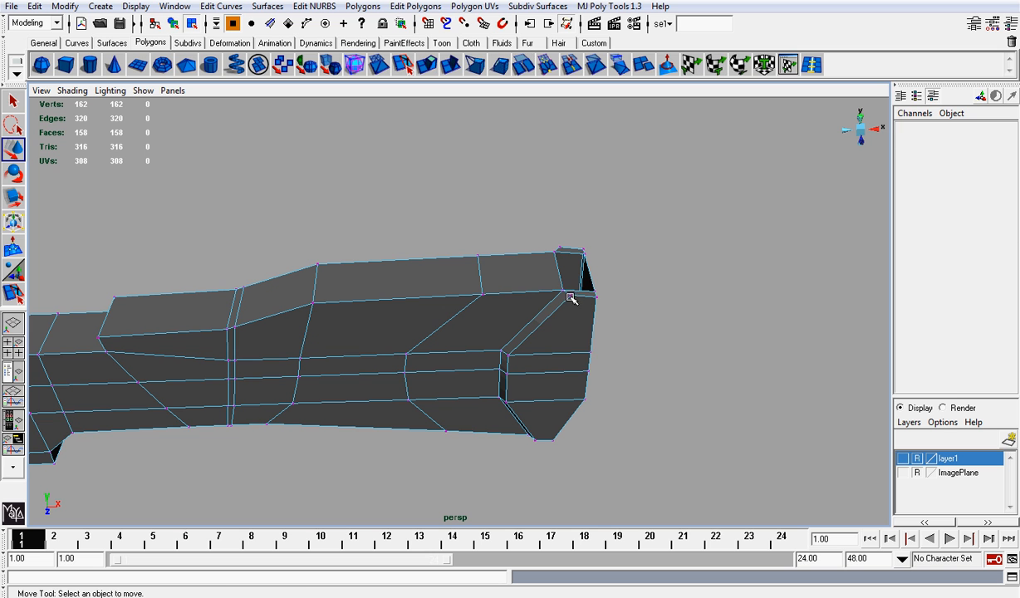
left_click(569, 297)
left_click_drag(569, 298, 595, 291)
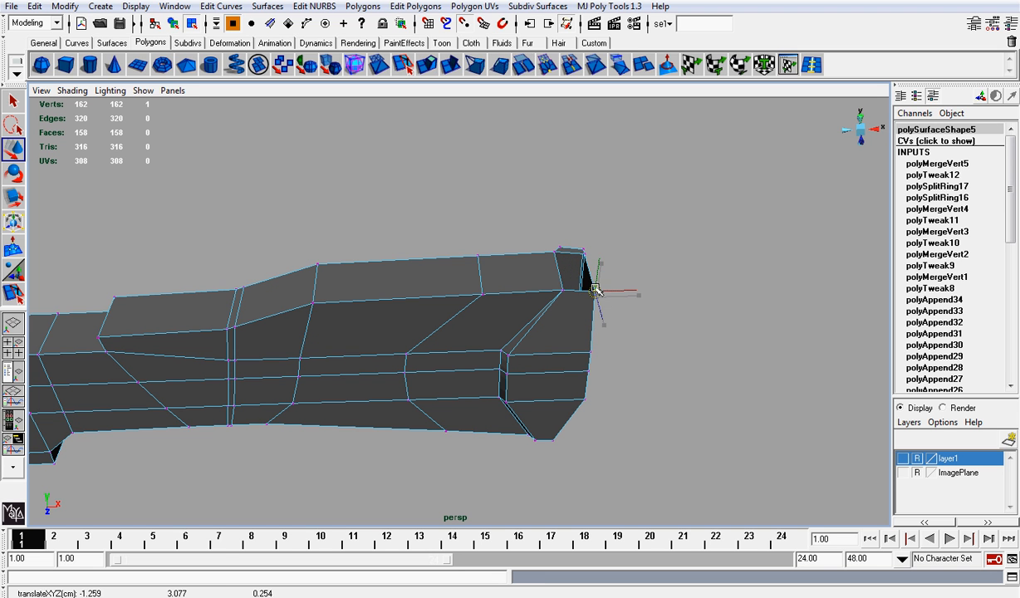
Snap the middle and lower inner vertices of the same narrow groove onto the matching outer vertices to close it
left_click(509, 355)
left_click_drag(508, 356, 502, 352)
left_click(603, 350)
left_click_drag(514, 402, 516, 358, "alt")
left_click(522, 357)
left_click(523, 394)
left_click_drag(524, 395, 512, 393)
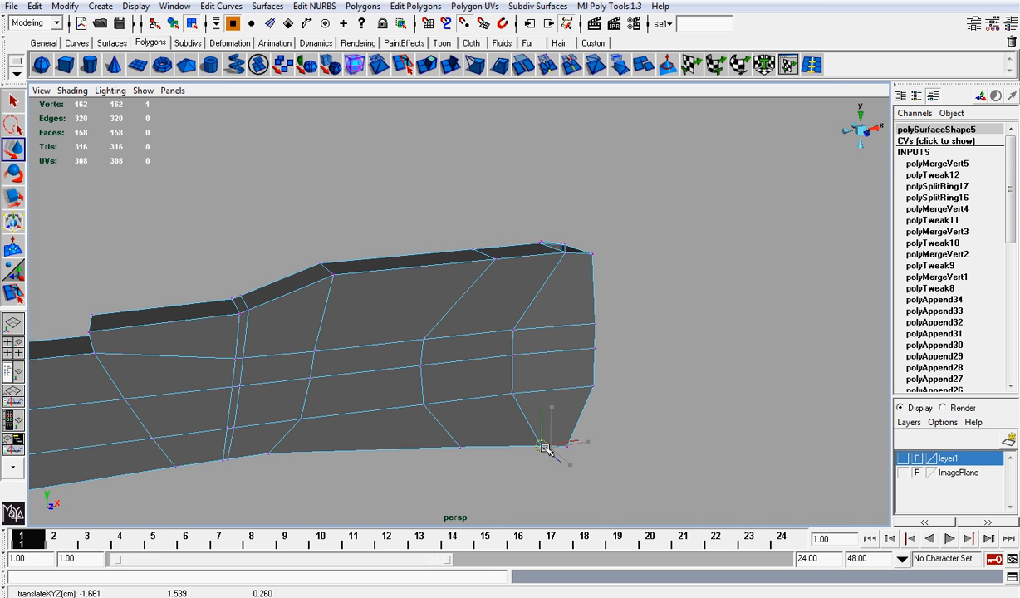
left_click_drag(619, 414, 596, 374, "alt")
left_click(596, 373)
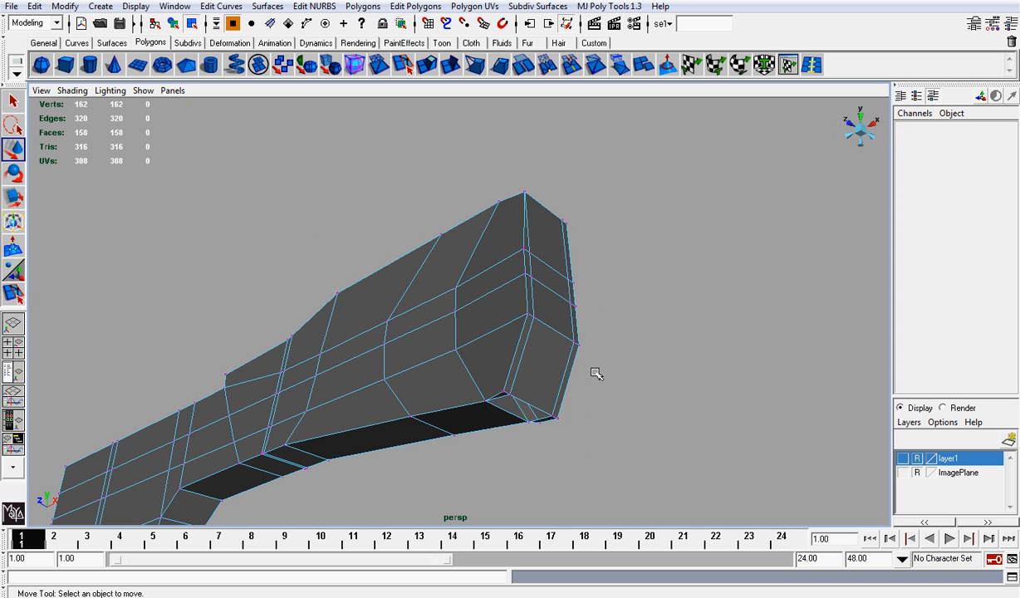
Snap the remaining inner vertices along the wide end face's vertical edge onto the matching outer vertices
left_click(504, 392)
left_click_drag(503, 391, 534, 319)
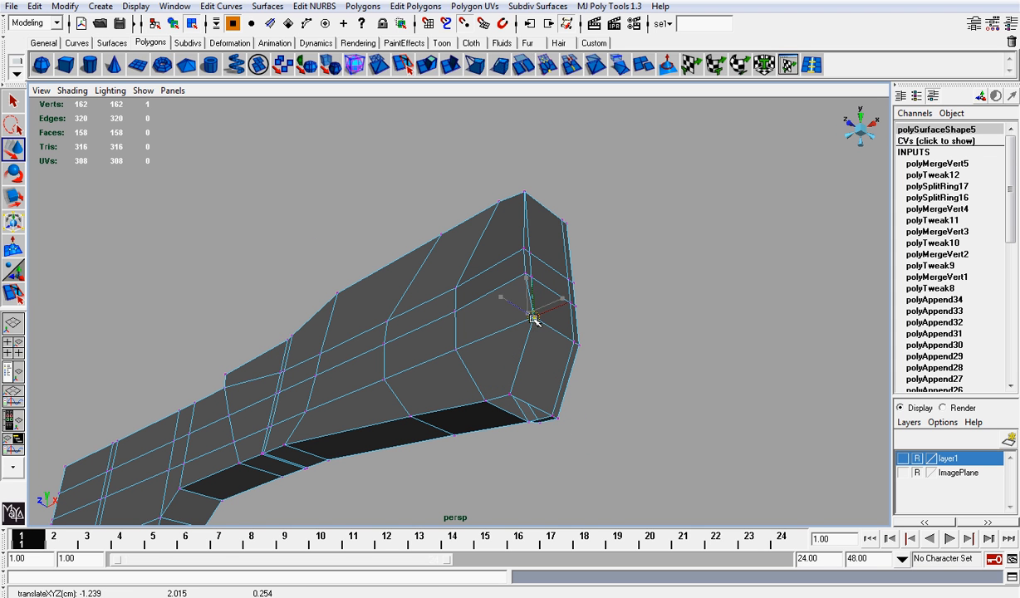
left_click(525, 273)
key("v")
left_click_drag(526, 273, 530, 276)
left_click(531, 240)
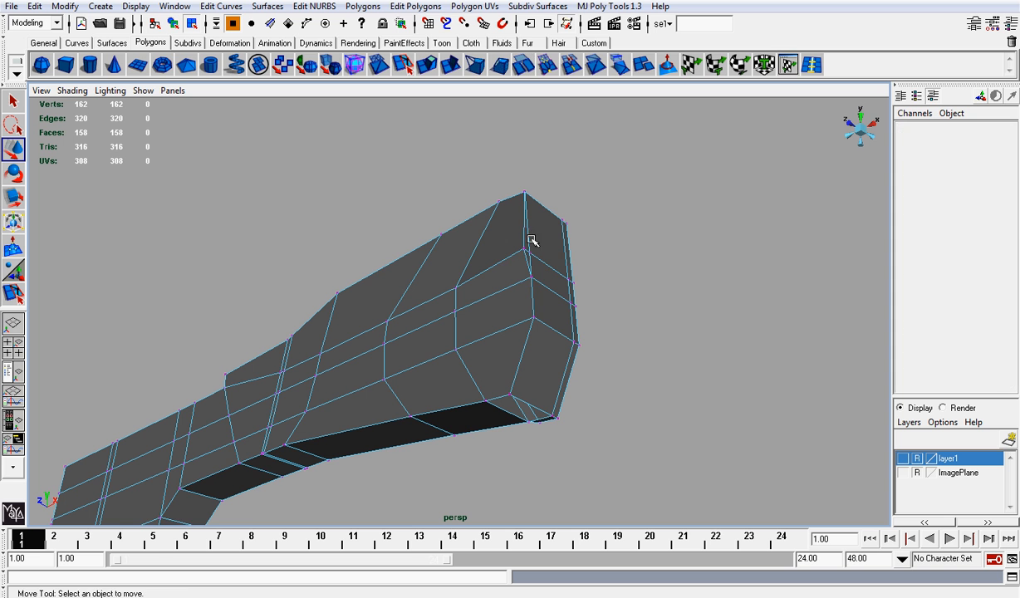
left_click(525, 250)
left_click(671, 253)
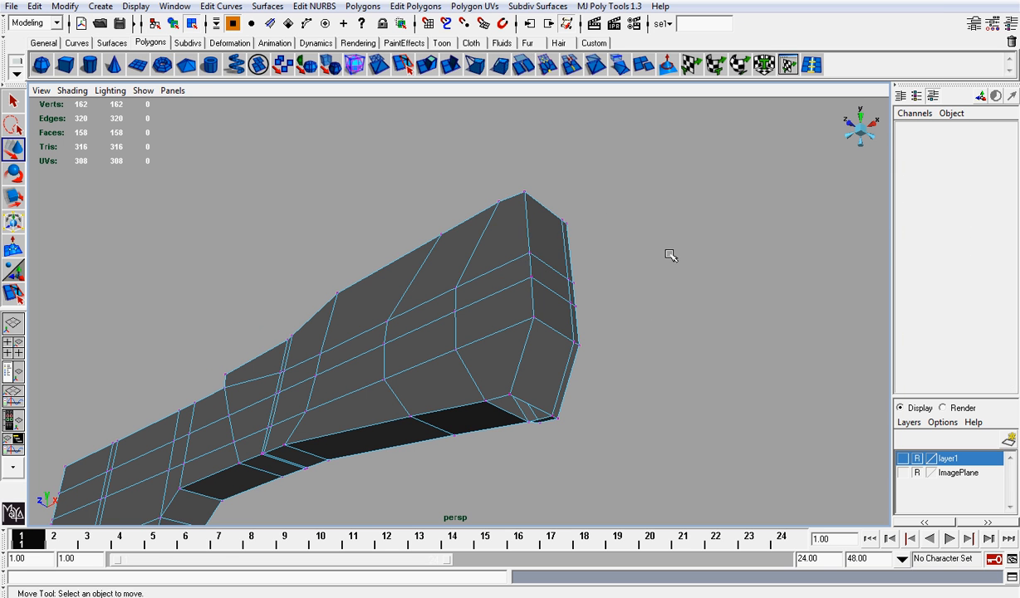
Snap the upper and middle inner vertices of the end face's opposite vertical edge onto its outer vertices, on the recessed side
left_click_drag(672, 253, 498, 314, "alt")
left_click(508, 312)
left_click(541, 280)
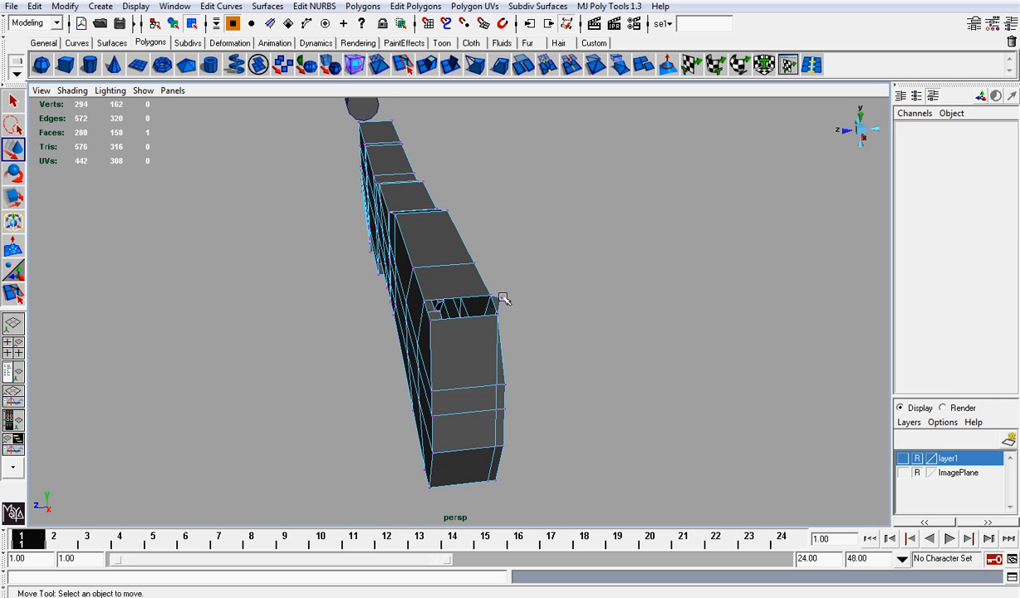
left_click(503, 299)
left_click_drag(546, 344, 394, 346, "alt")
left_click(397, 348)
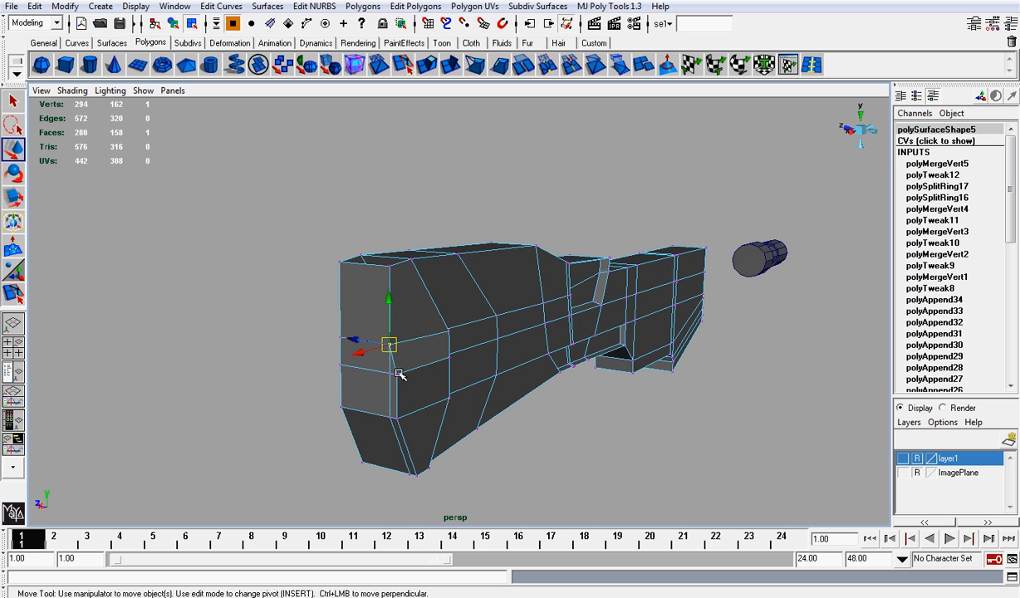
middle_click_drag(399, 374, 392, 376)
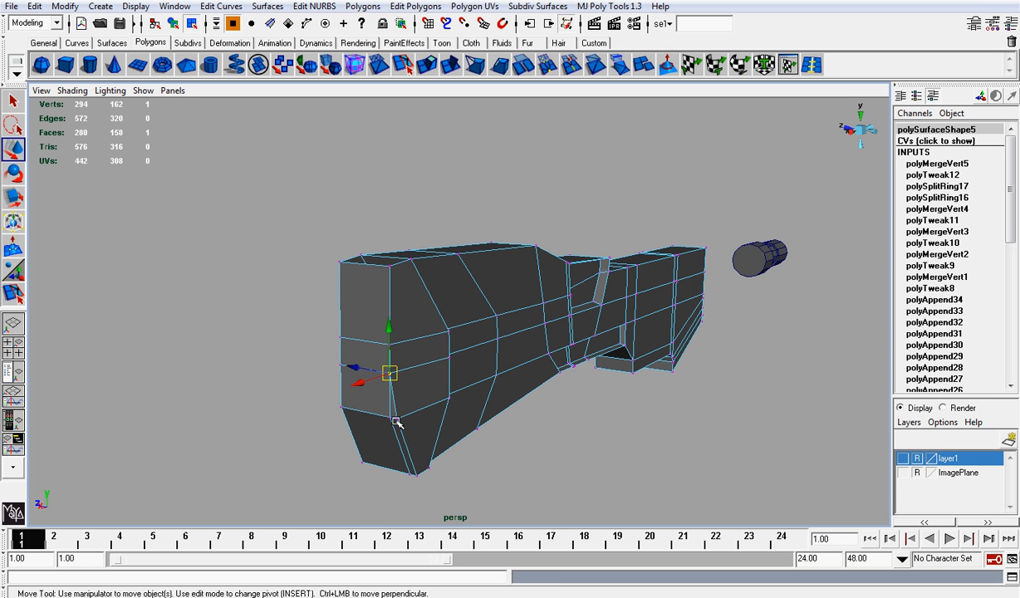
Snap the lower inner vertices beside the wide end face onto their outer counterparts and merge all overlapping vertices of the body
left_click_drag(391, 417, 438, 400, "alt")
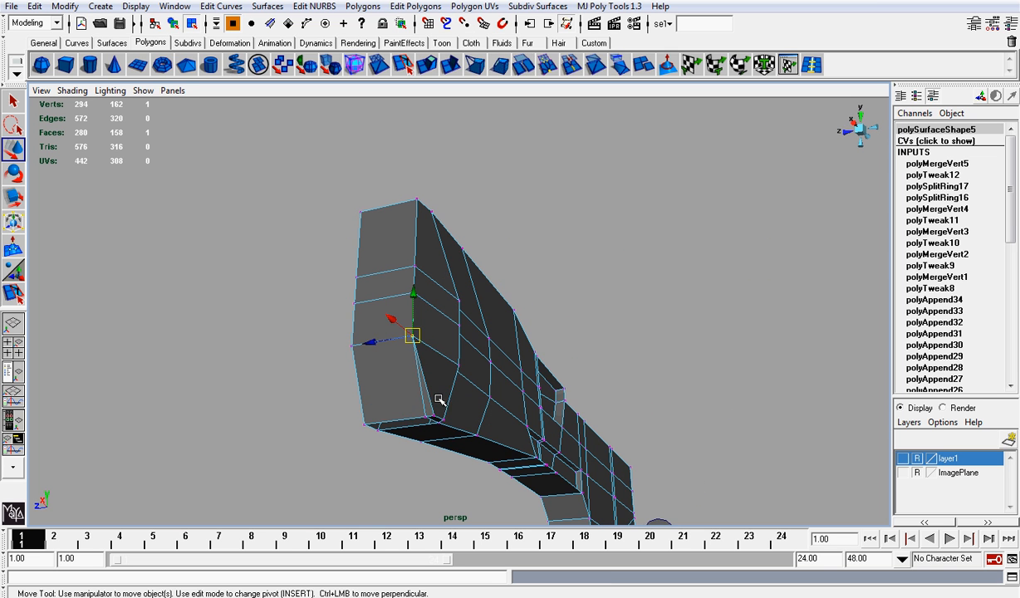
mouse_move(433, 413)
middle_mouse_down()
mouse_move(425, 415)
mouse_move(440, 423)
middle_mouse_up()
left_click(443, 420)
key("v")
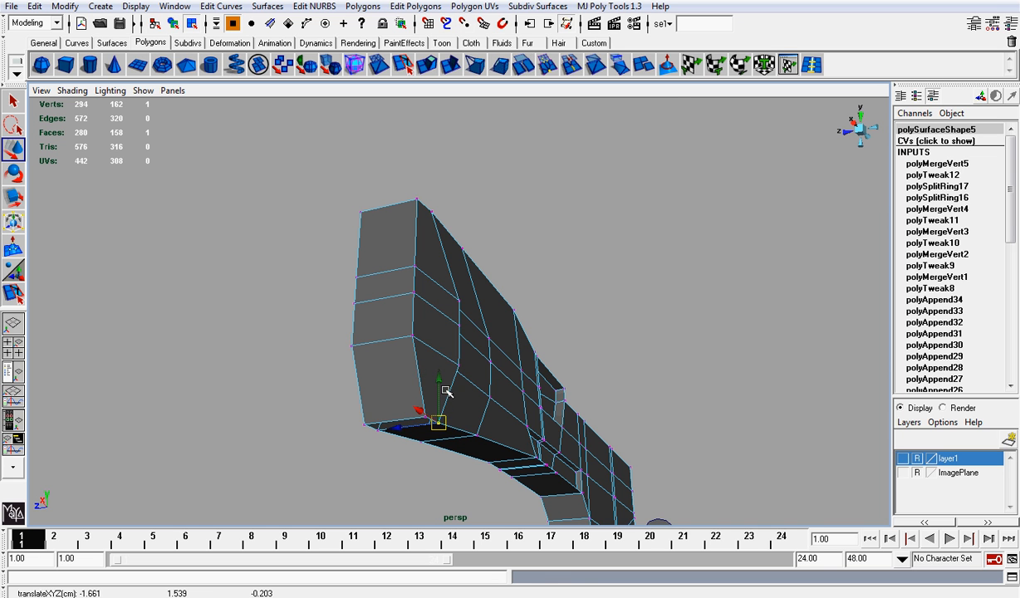
left_click_drag(299, 182, 651, 540)
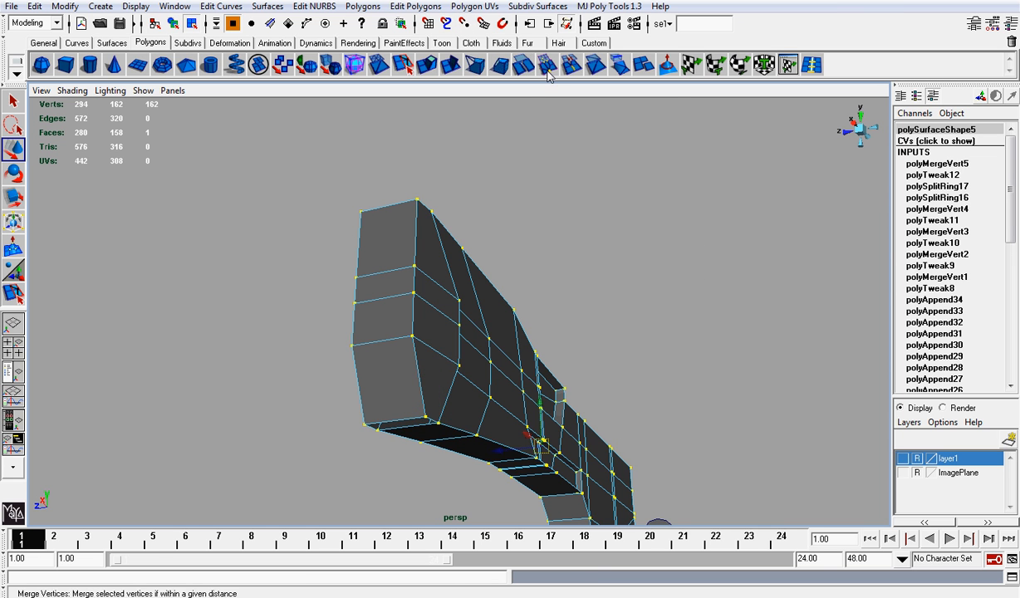
left_click(643, 65)
Fill the open gap between the wide end face and the body's underside with Append to Polygon
left_click_drag(393, 122, 411, 91, "alt")
left_click(416, 5)
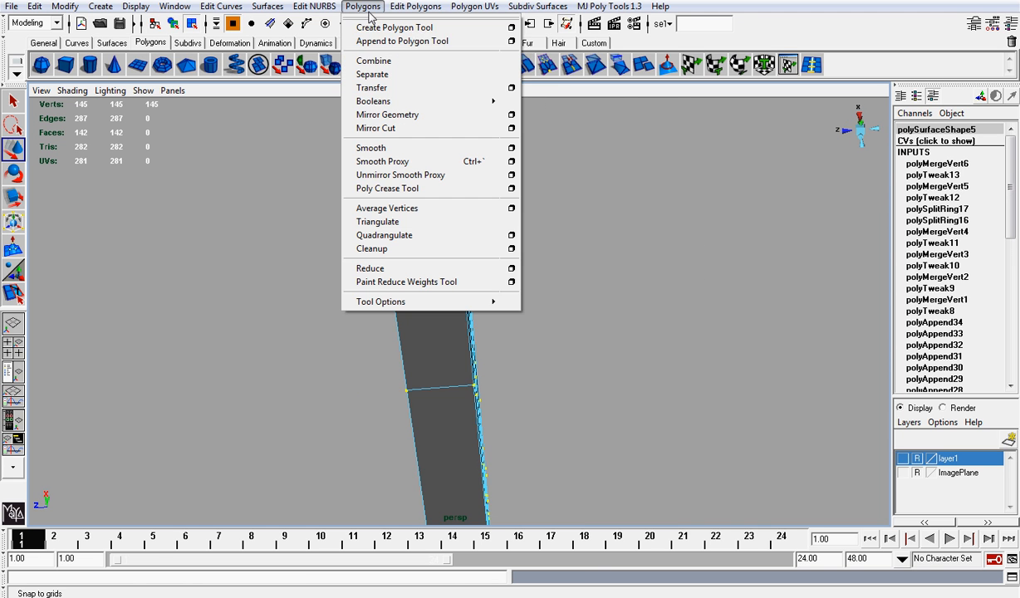
left_click(372, 41)
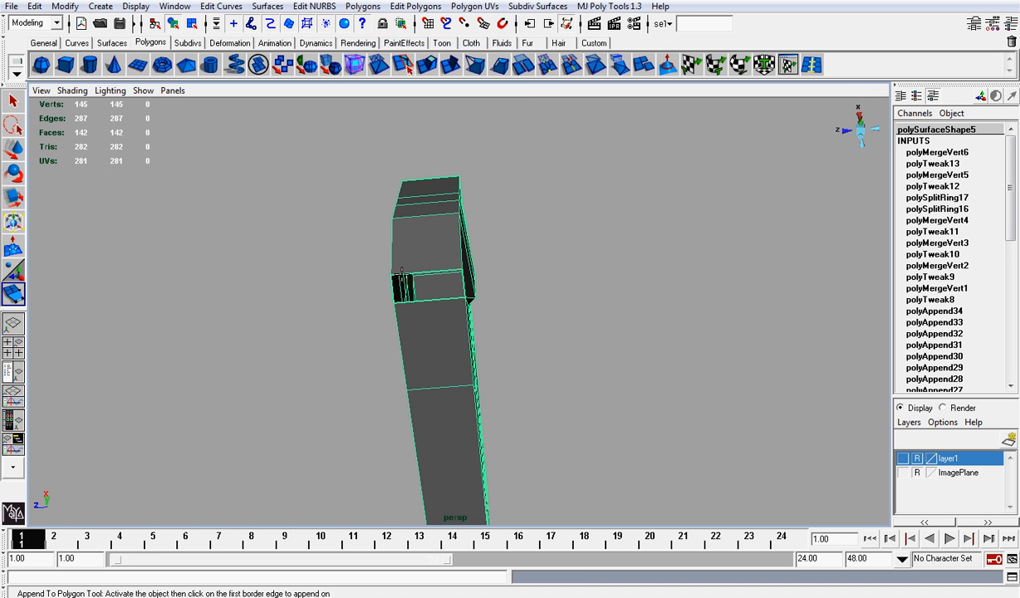
left_click(409, 303)
left_click(460, 291)
key("Return")
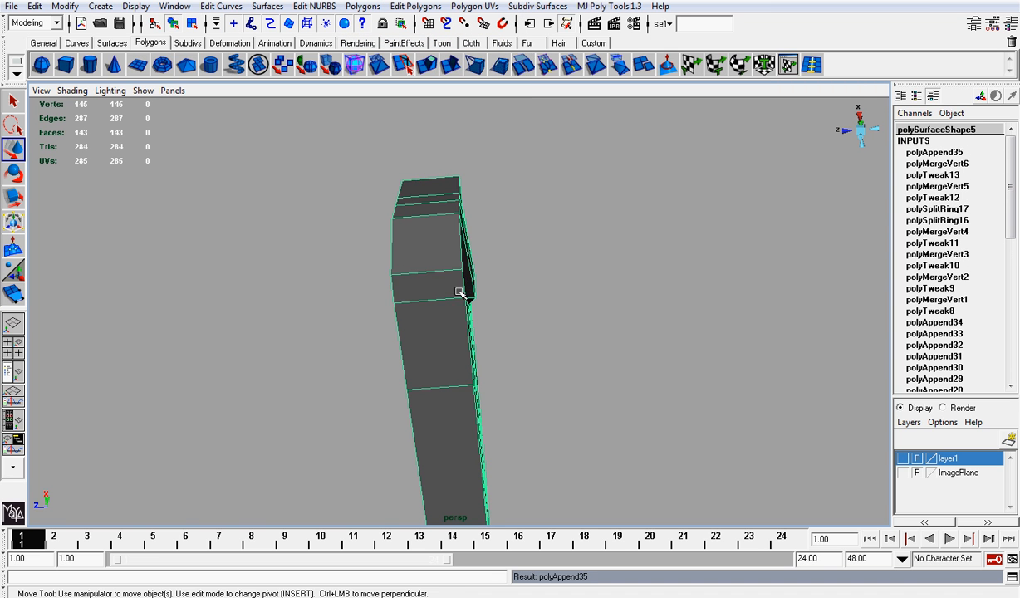
Close the narrow groove near the wide end on the recessed side by snapping its three inner vertices onto the outer ones
left_click_drag(558, 229, 386, 334, "alt")
right_click_drag(387, 334, 346, 323)
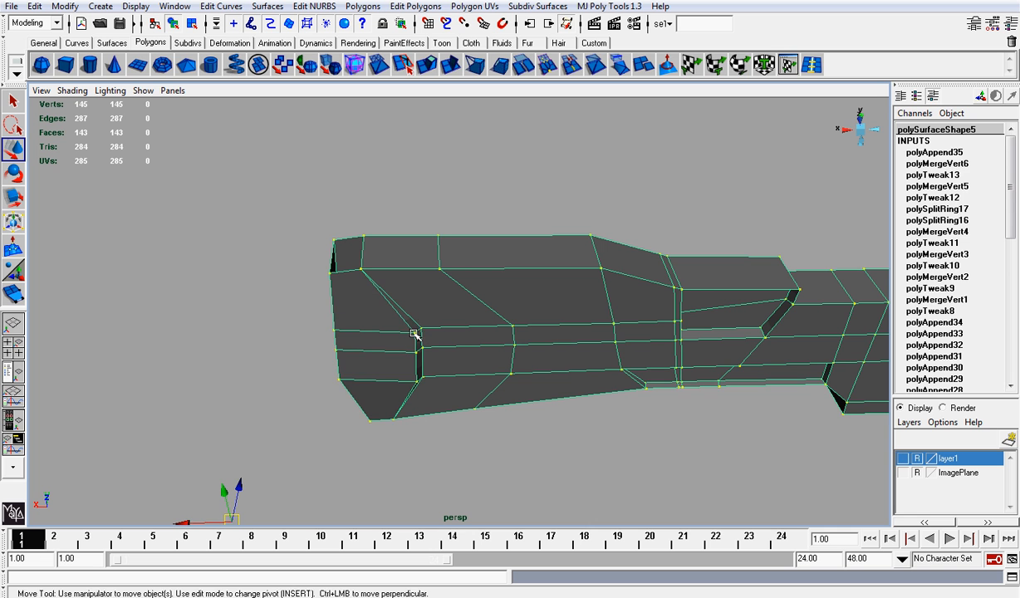
left_click(413, 333)
left_click_drag(414, 333, 425, 362)
key("v")
left_click(416, 352)
middle_click_drag(417, 380, 425, 382)
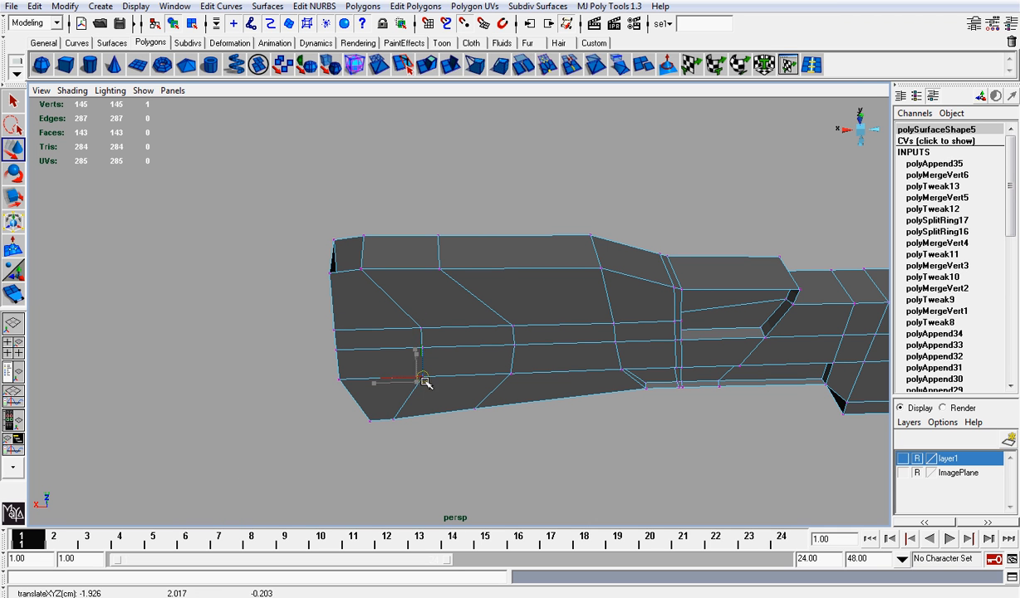
Merge the overlapping vertices in the wide end region after closing the recessed side's groove
left_click_drag(347, 264, 387, 300, "alt")
left_click_drag(270, 236, 485, 526)
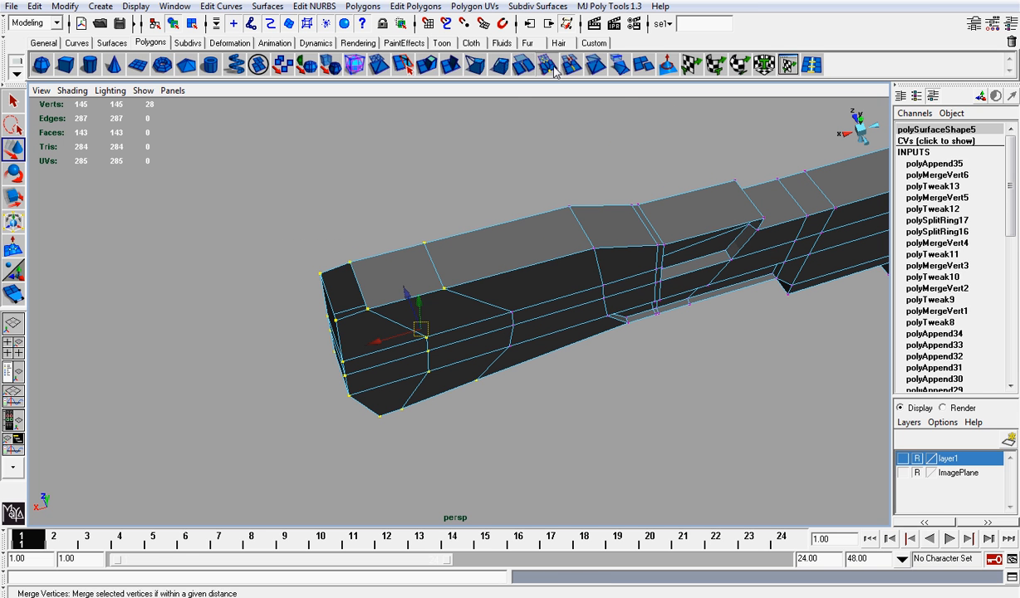
left_click(524, 65)
Fill the gap between the wide end face and the top face with Append to Polygon and save the scene
left_click(363, 6)
left_click(365, 38)
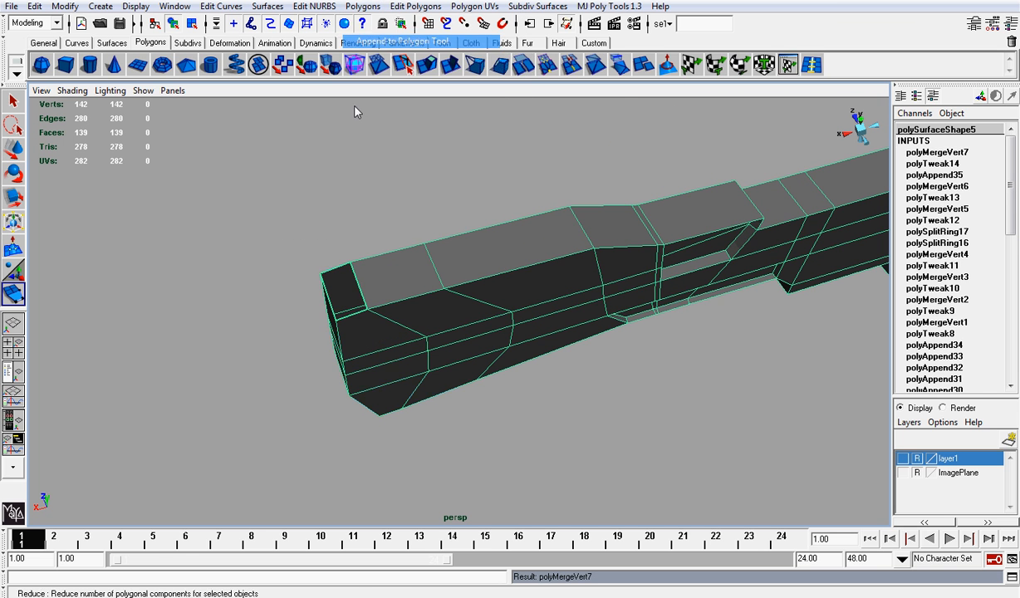
left_click(360, 291)
left_click(324, 283)
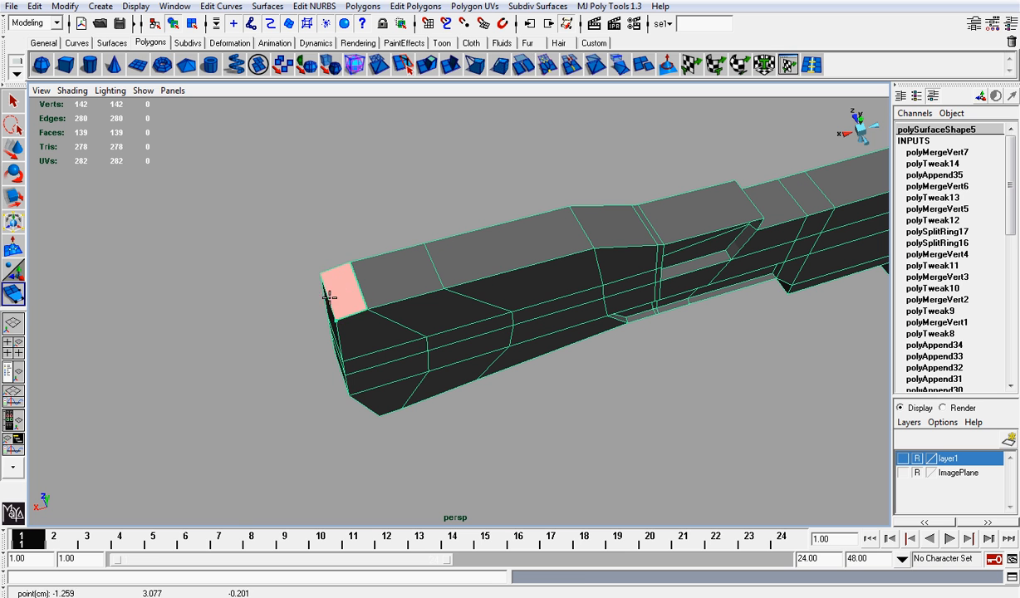
key("Return")
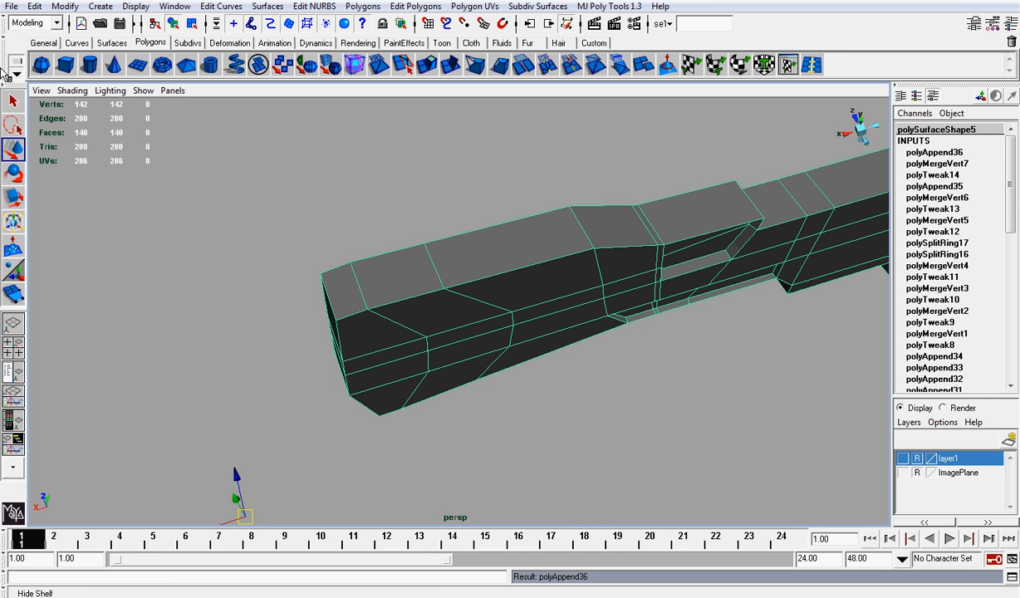
left_click(116, 23)
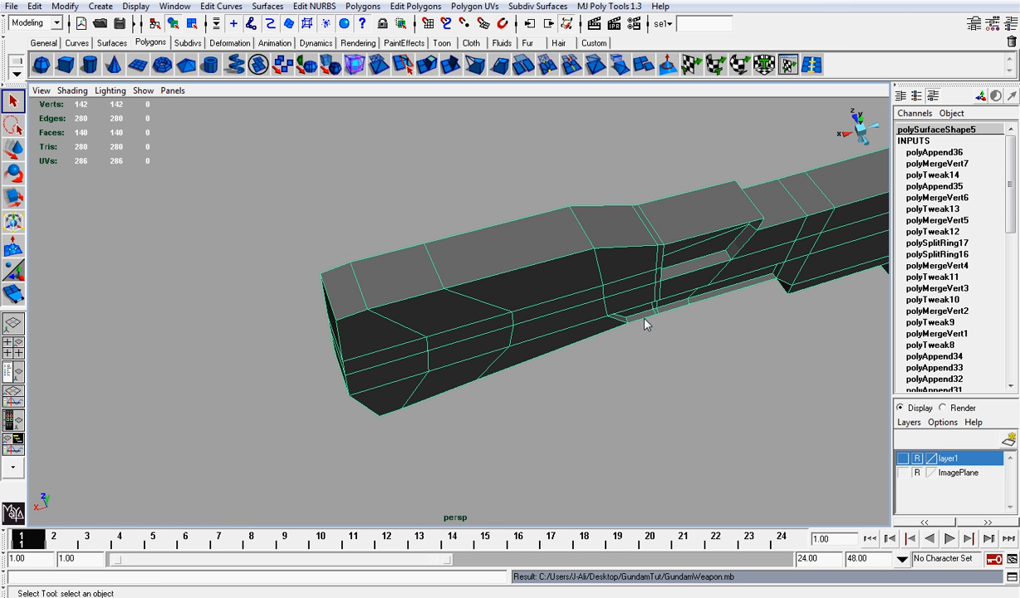
Snap the upper side recess's inner vertices nearest the wide end onto the matching outer rim vertices
scroll(644, 319, "down", 3)
left_click_drag(644, 296, 599, 244, "alt")
middle_click_drag(646, 324, 438, 364, "alt")
scroll(478, 362, "up", 3)
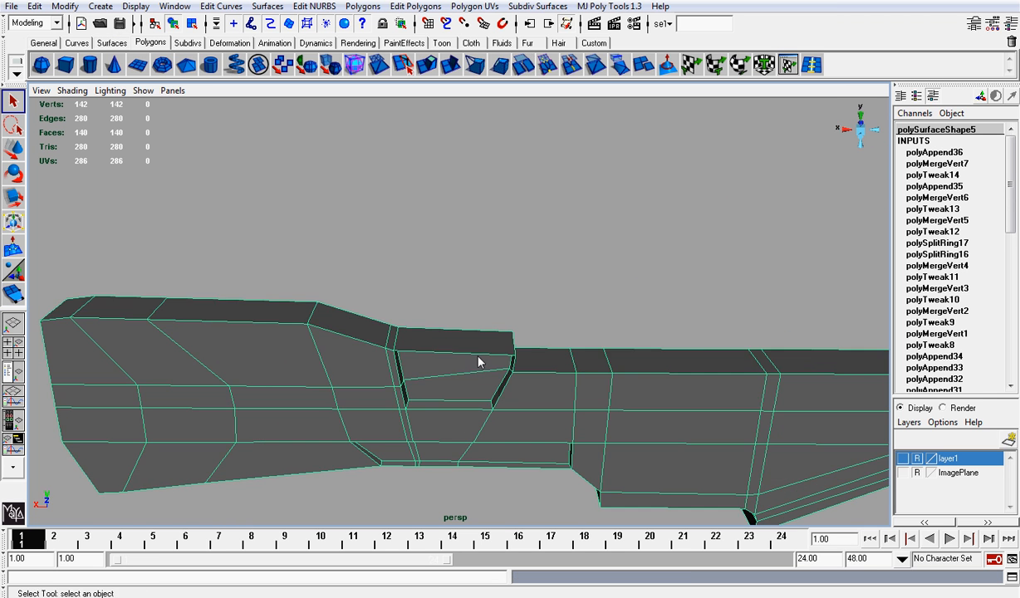
left_click_drag(478, 362, 644, 347, "alt")
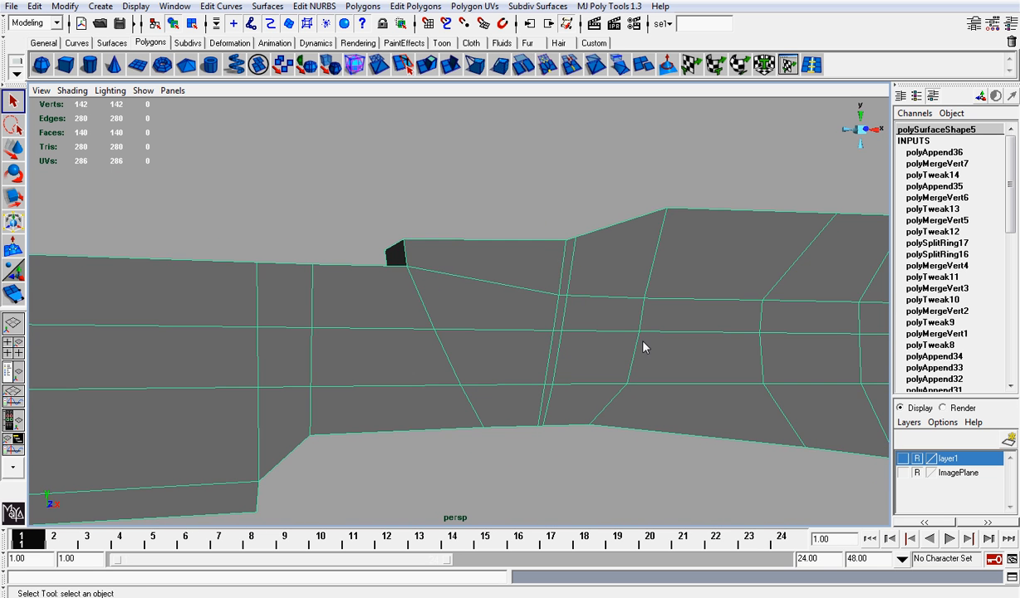
left_click(864, 130)
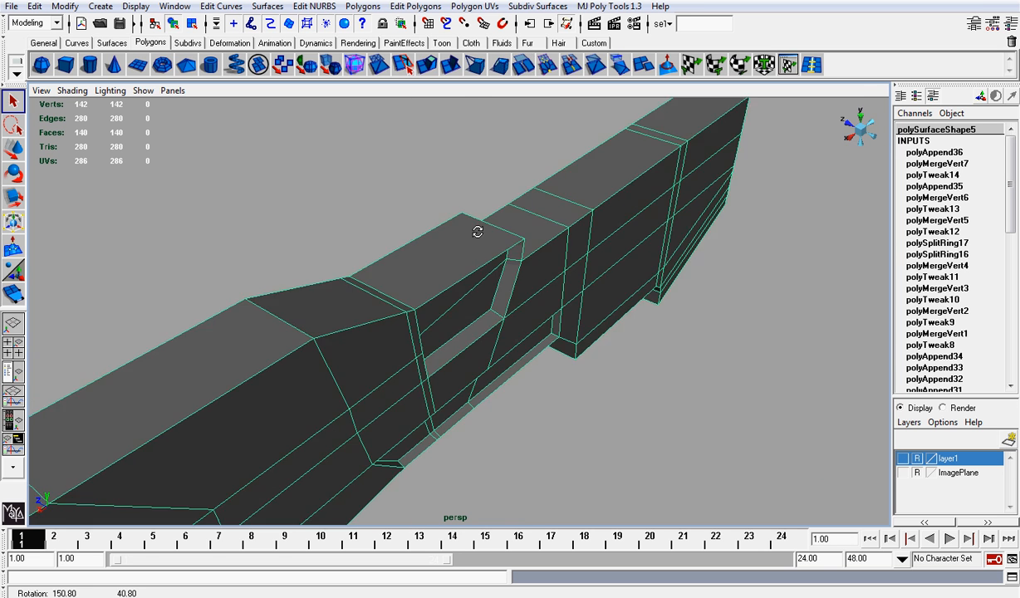
right_click_drag(398, 256, 374, 259)
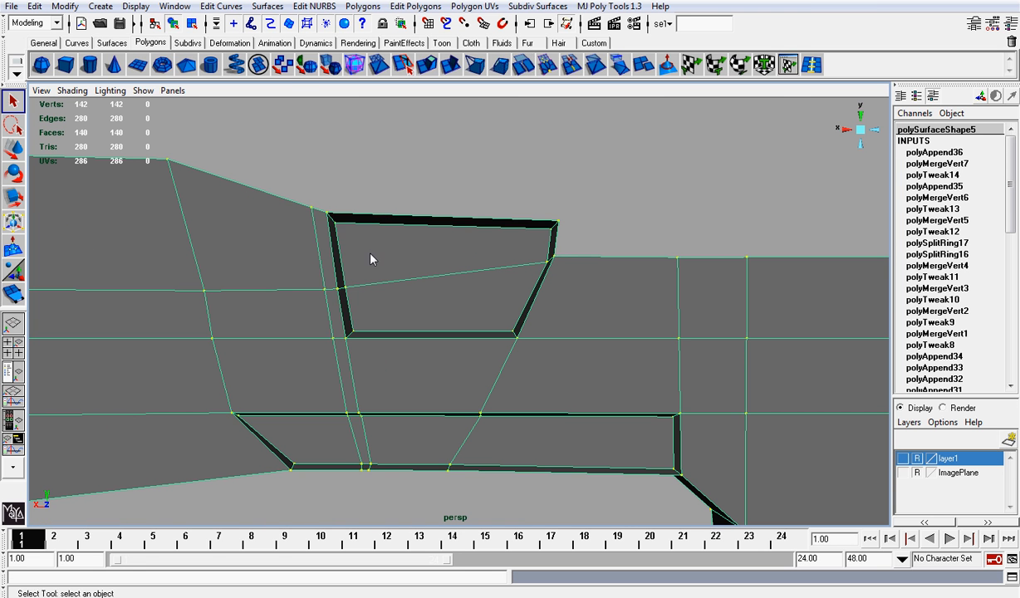
left_click(334, 222)
key("w")
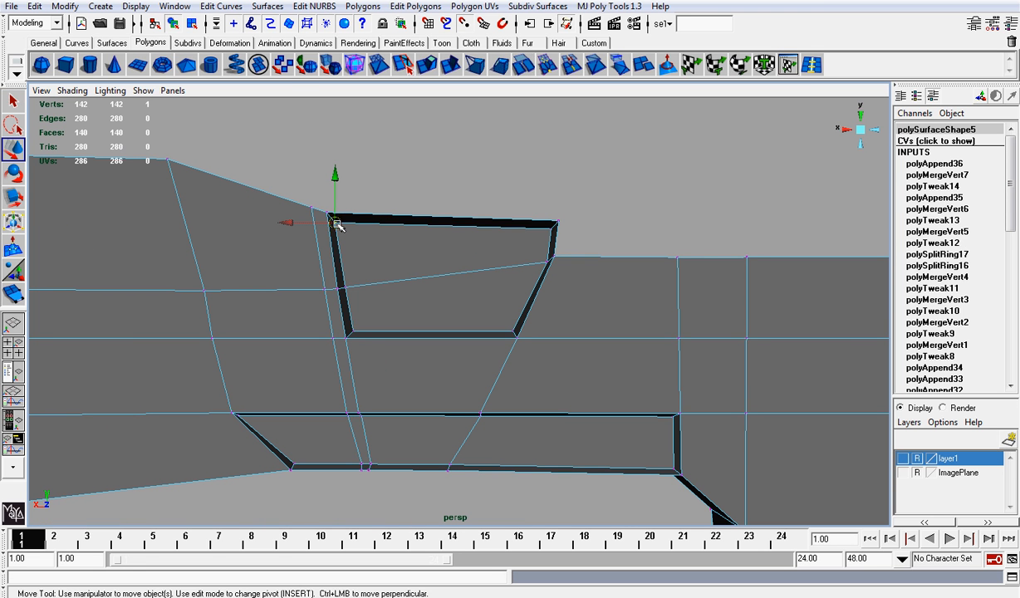
left_click_drag(336, 224, 328, 212)
left_click(347, 287)
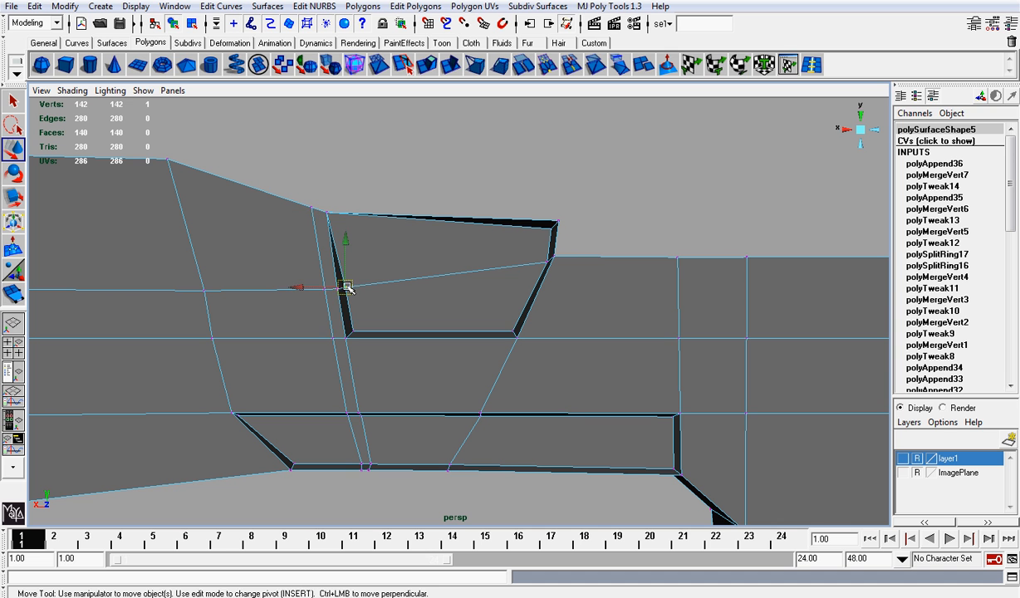
left_click_drag(347, 289, 347, 337)
Snap the upper side recess's inner vertices at its far end onto the outer rim to flatten the recess
left_click_drag(446, 295, 558, 226, "alt")
left_click(551, 236)
left_click(549, 235)
key("v")
left_click(546, 264)
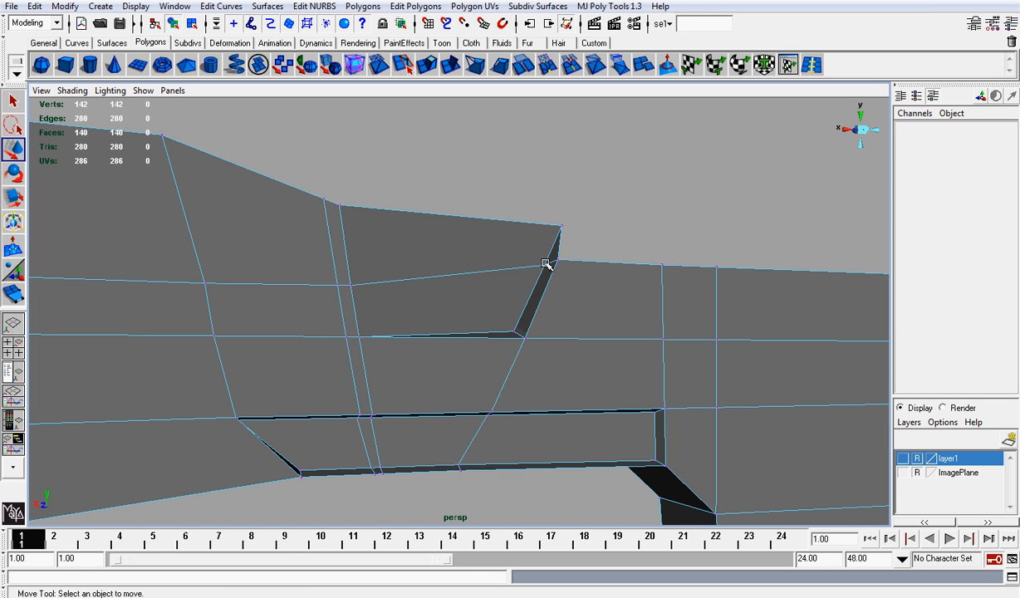
left_click(544, 265)
key("v")
left_click_drag(544, 265, 552, 265)
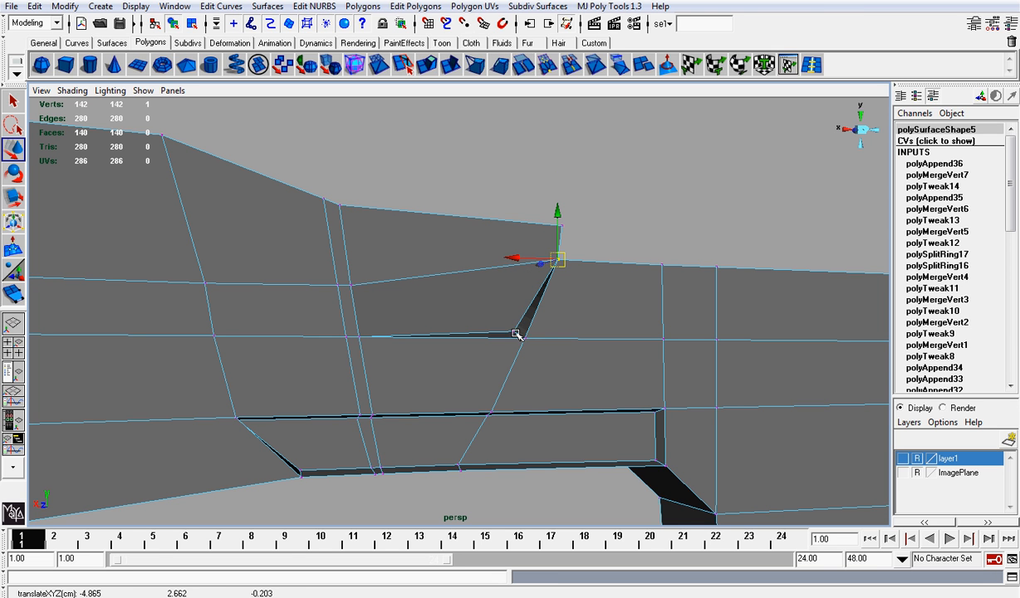
left_click(516, 334)
left_click(518, 334)
Snap the lower side recess's upper inner vertices, from its far corner to the second vertical edge line, onto the upper rim
mouse_move(521, 337)
left_mouse_down("alt")
mouse_move(533, 339)
mouse_move(528, 349)
left_mouse_up("alt")
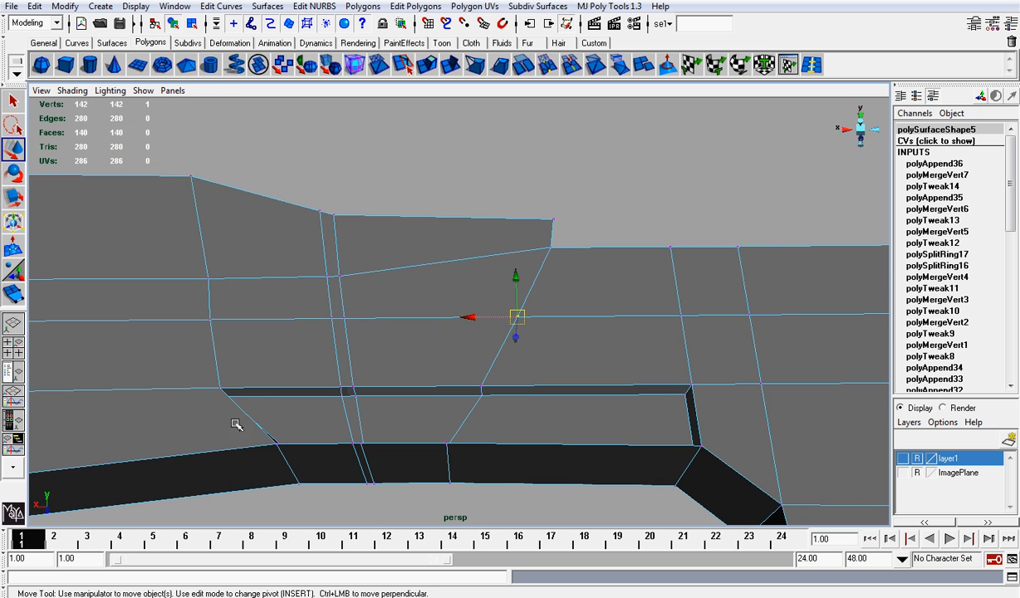
left_click(682, 393)
left_click_drag(684, 393, 690, 386)
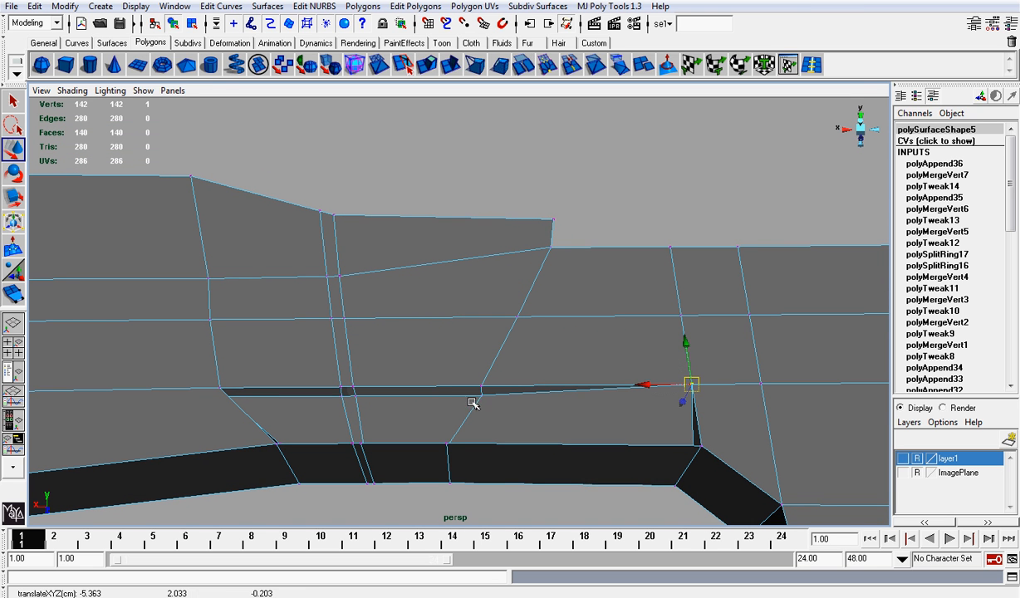
left_click(481, 395)
left_click_drag(482, 396, 355, 390)
left_click(357, 397)
key("v")
left_click(466, 188)
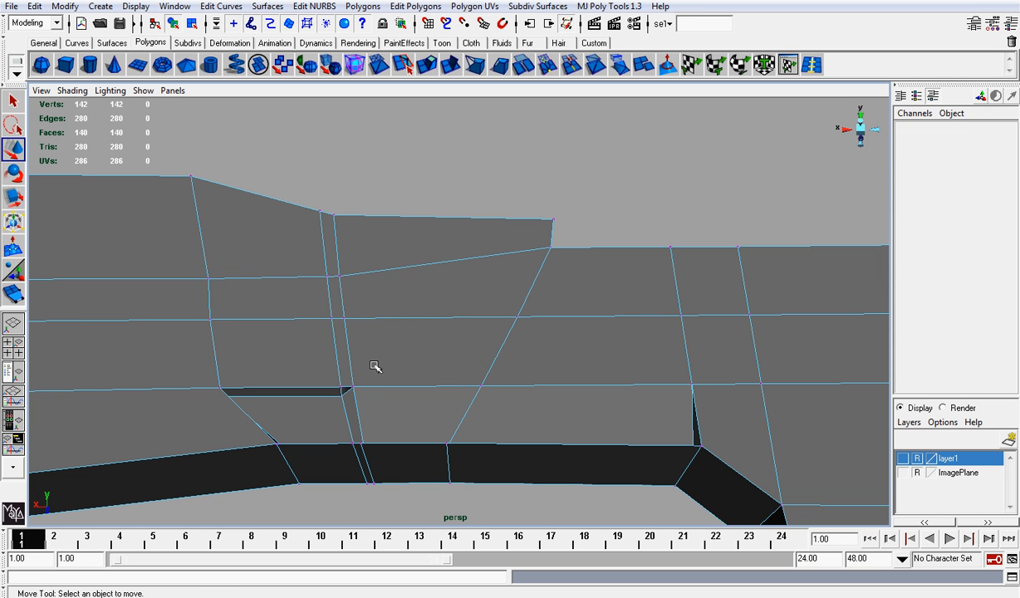
Snap the lower recess's remaining inner vertices at its slanted end, nearest the wide end, onto the outer rim
left_click(342, 397)
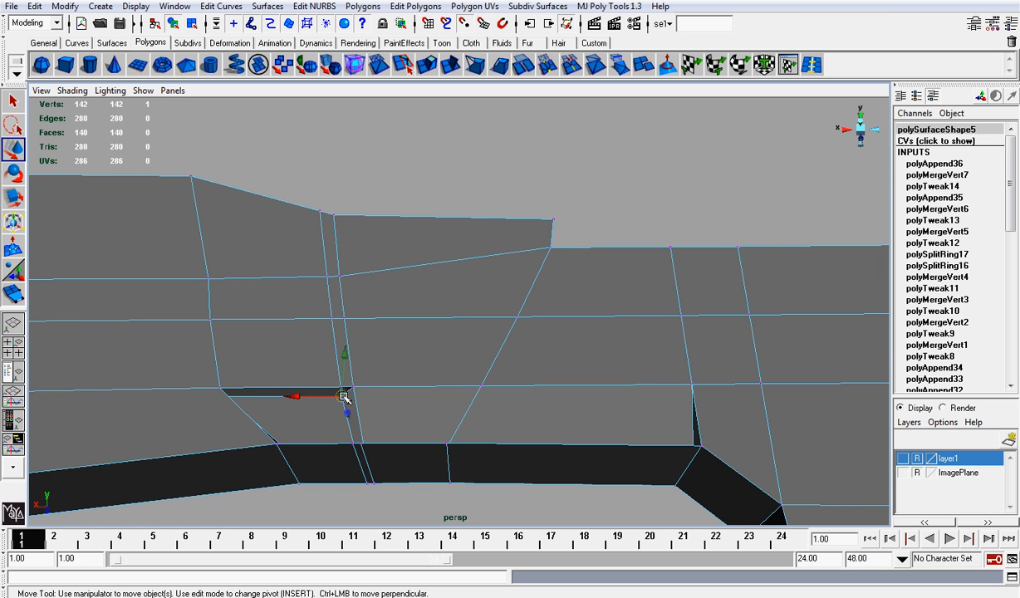
left_click_drag(344, 397, 451, 517)
left_click(292, 424)
left_click(326, 463)
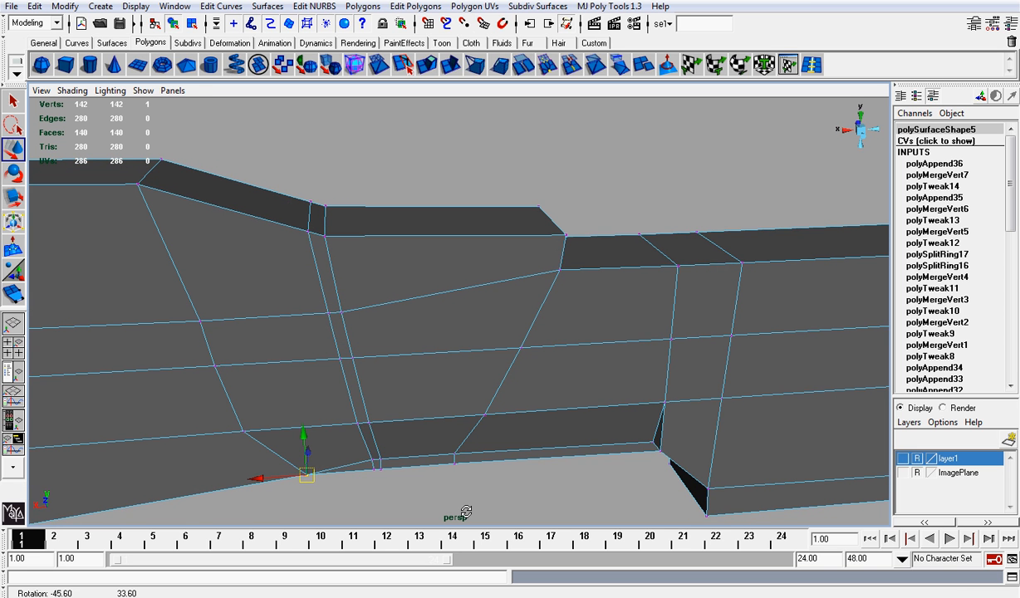
Snap the three intermediate lower inner vertices of the lower recess onto the body's bottom edge
left_click_drag(372, 459, 371, 469)
left_click(382, 467)
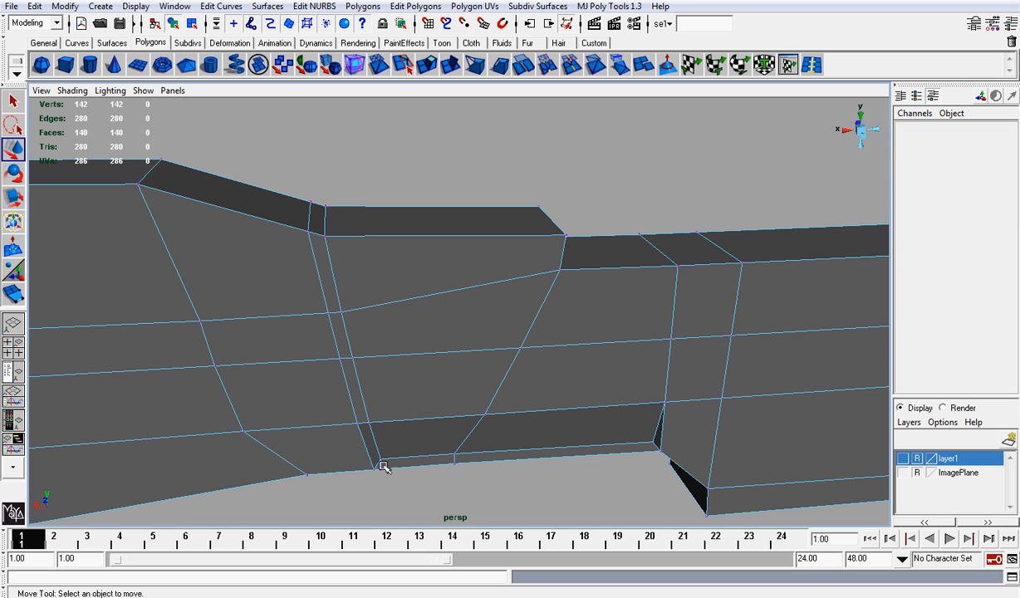
left_click(380, 459)
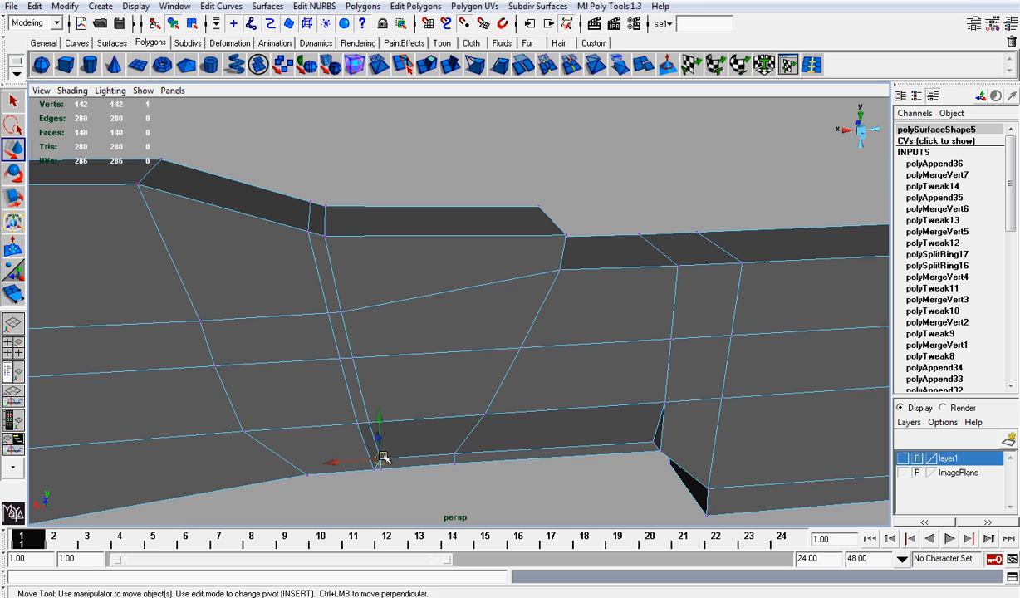
left_click(454, 457)
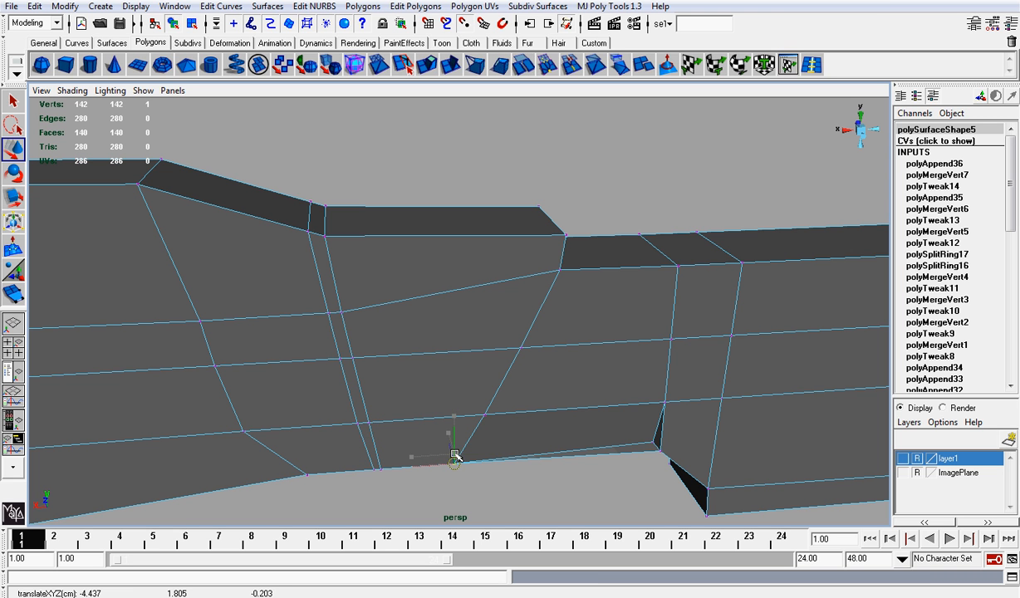
Snap the lower recess's last inner corner vertex onto the bottom edge, and merge the overlapping vertices across the body
left_click(652, 442)
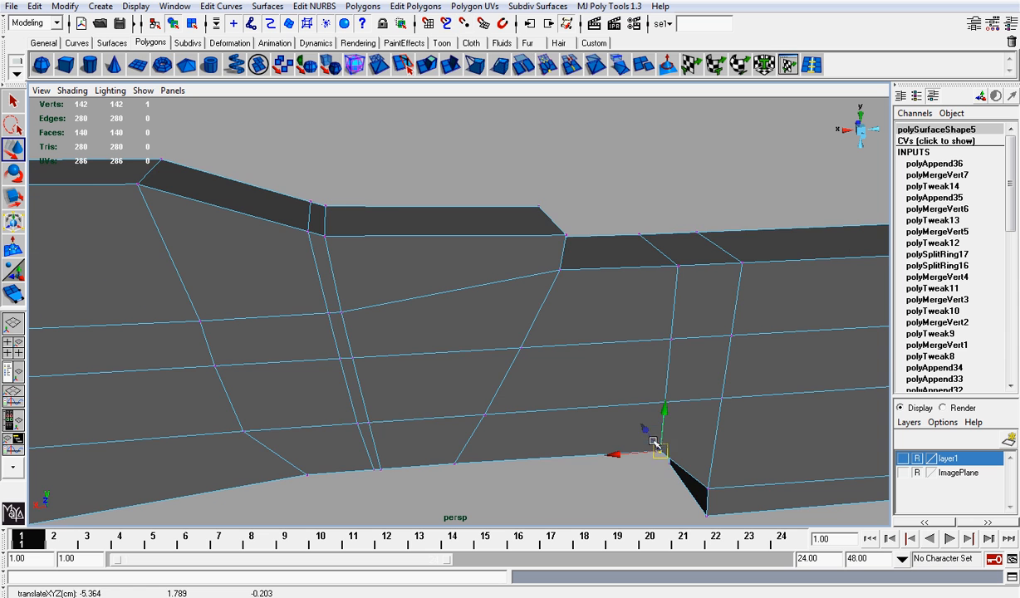
key("a")
left_click_drag(678, 486, 676, 484)
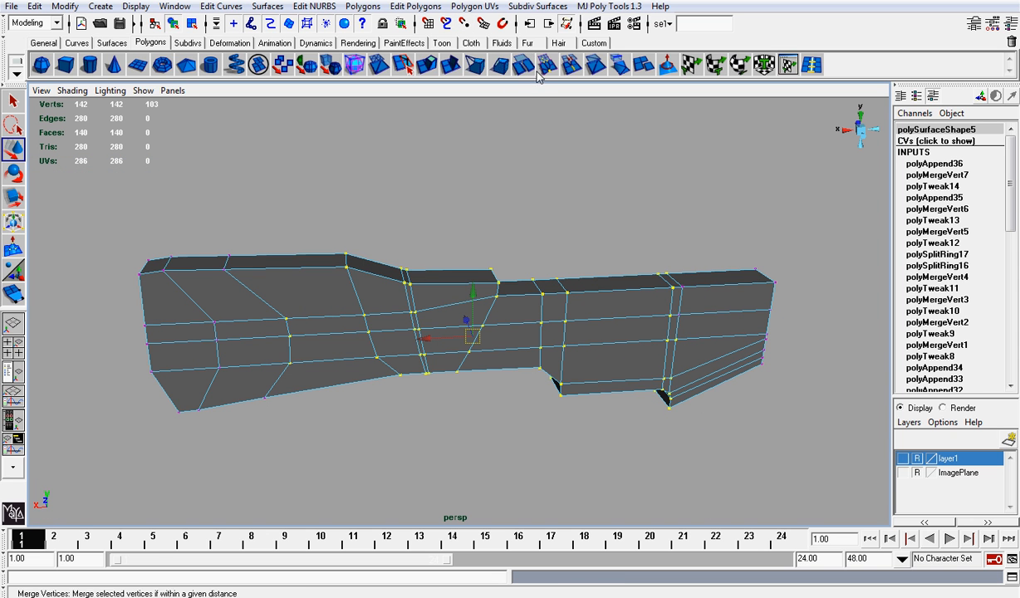
left_click(541, 72)
right_click_drag(399, 320, 442, 307)
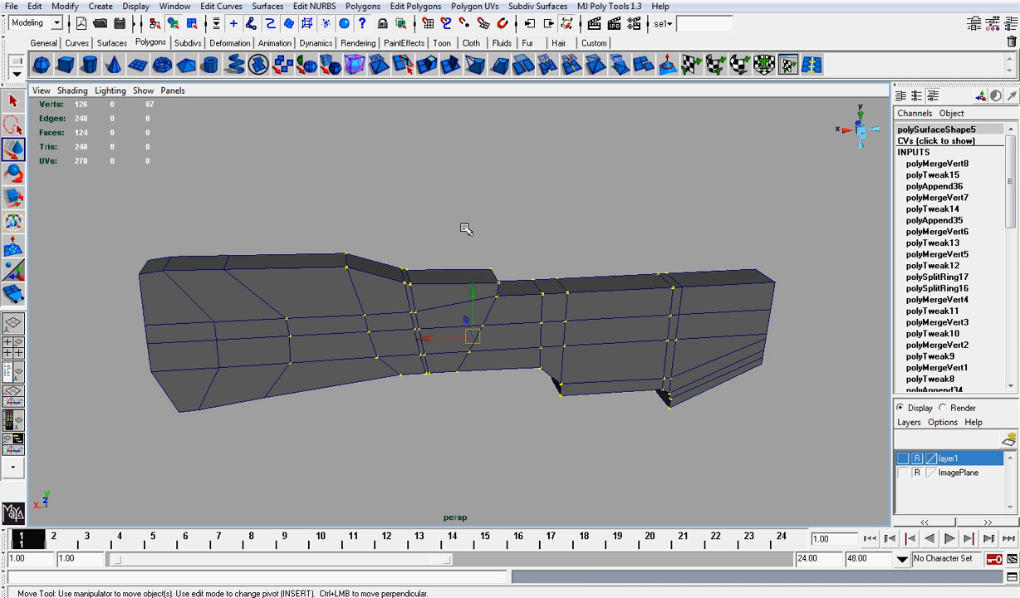
Insert an edge loop around the rifle body close to one flat side and scale the loop to bevel that side's rim
left_click_drag(464, 225, 415, 287, "alt")
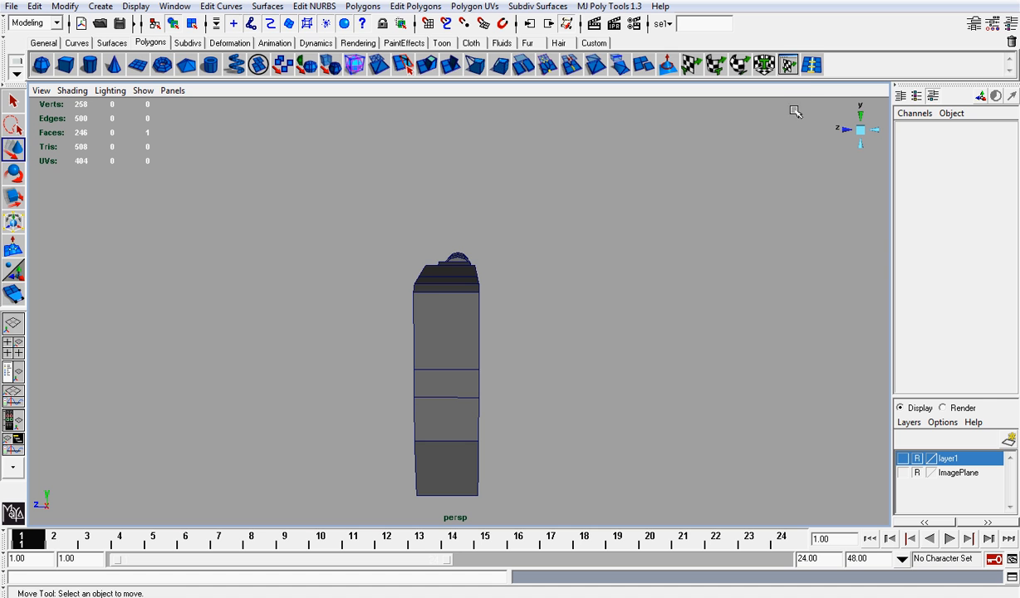
left_click(787, 65)
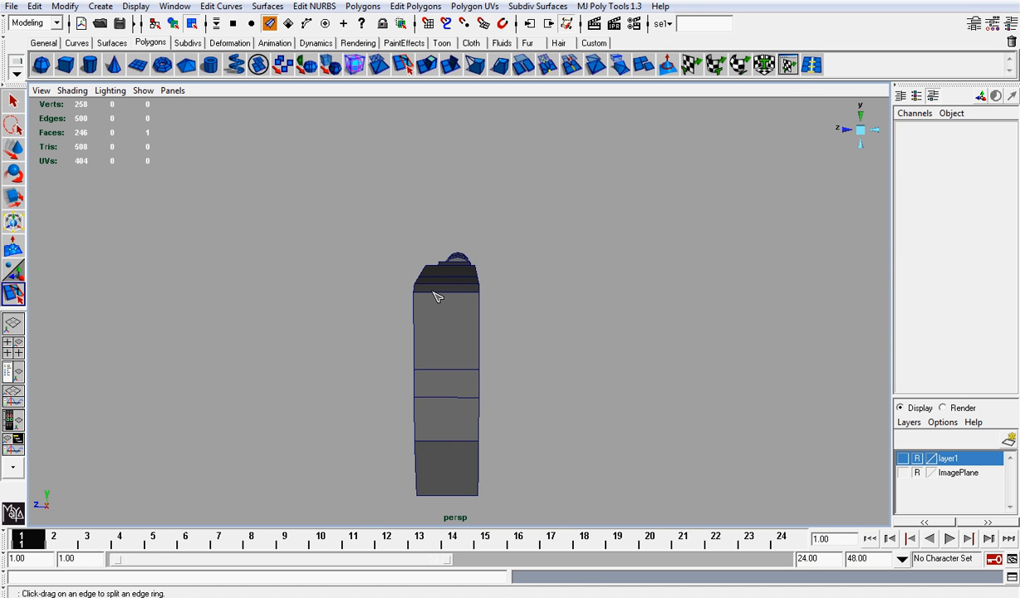
left_click_drag(438, 297, 508, 340)
key("r")
left_click(509, 339)
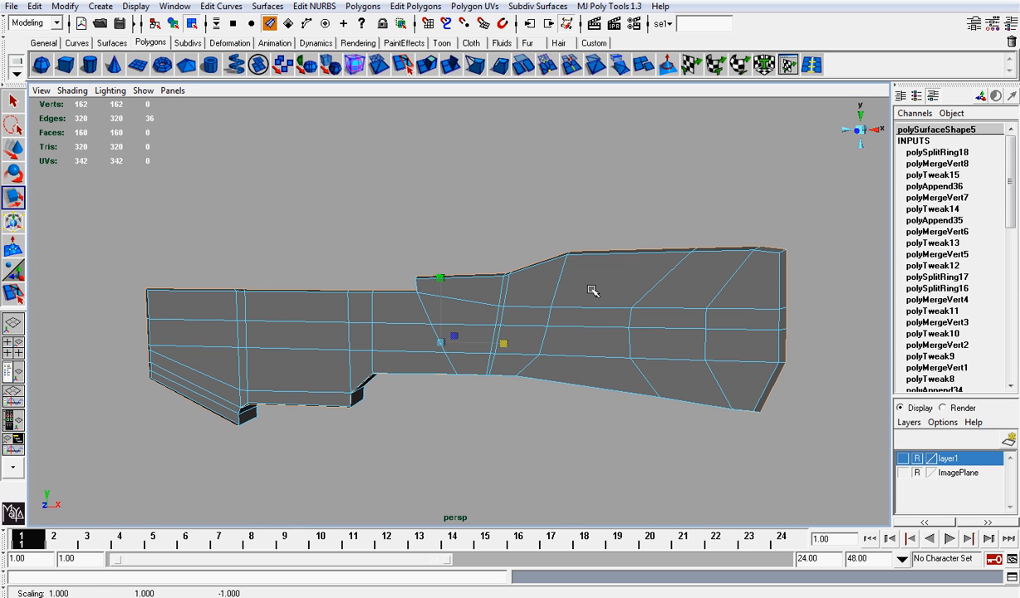
Insert a matching edge loop near the body's opposite flat side and scale it along the body's length to bevel the rim
left_click_drag(592, 291, 484, 296, "alt")
left_click(788, 65)
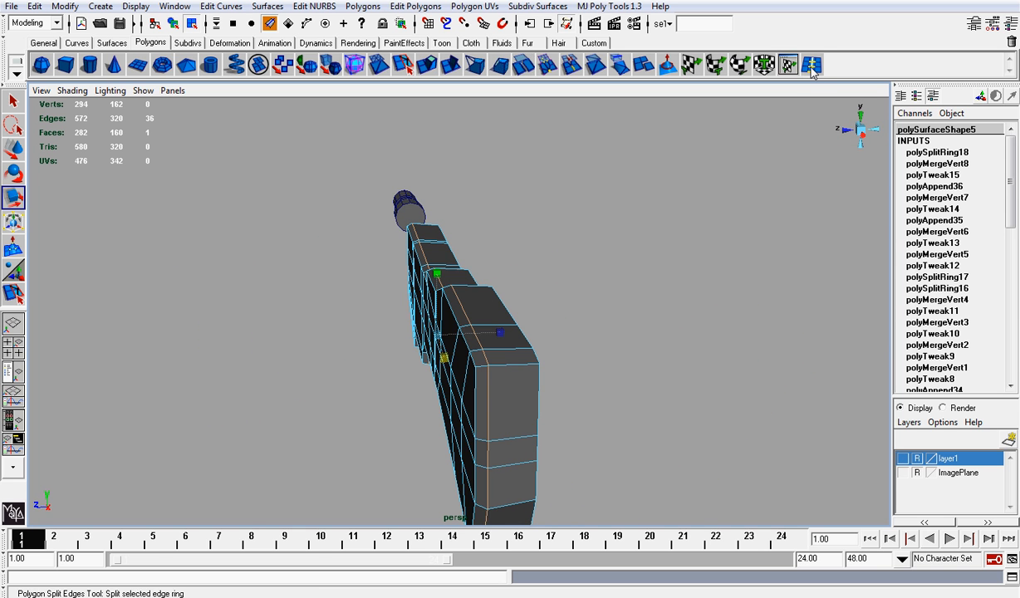
left_click_drag(576, 285, 463, 337, "alt")
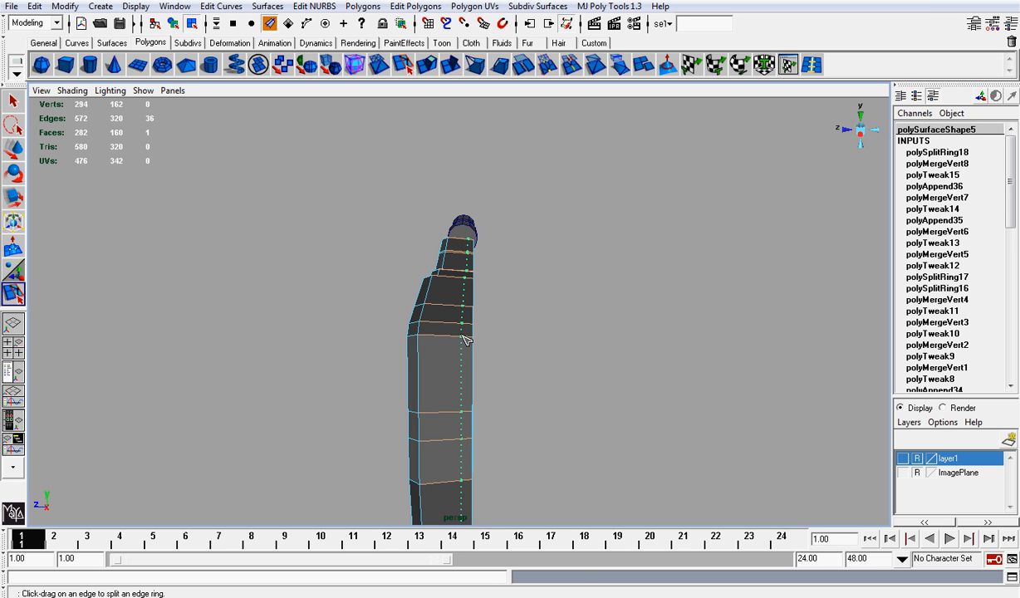
key("r")
left_click_drag(473, 285, 512, 338, "alt")
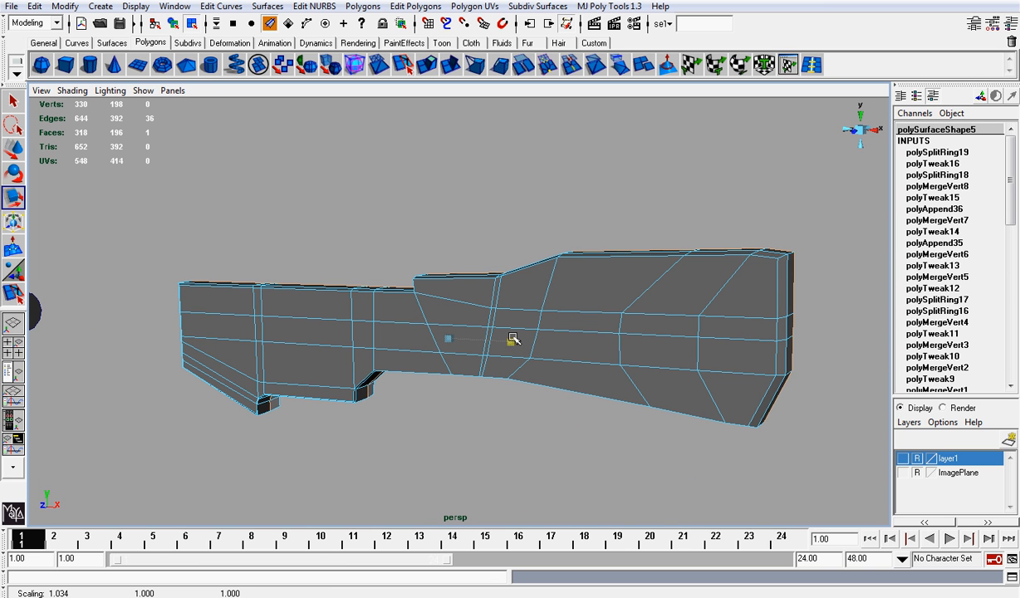
left_click_drag(548, 299, 616, 399, "alt")
left_click(513, 303)
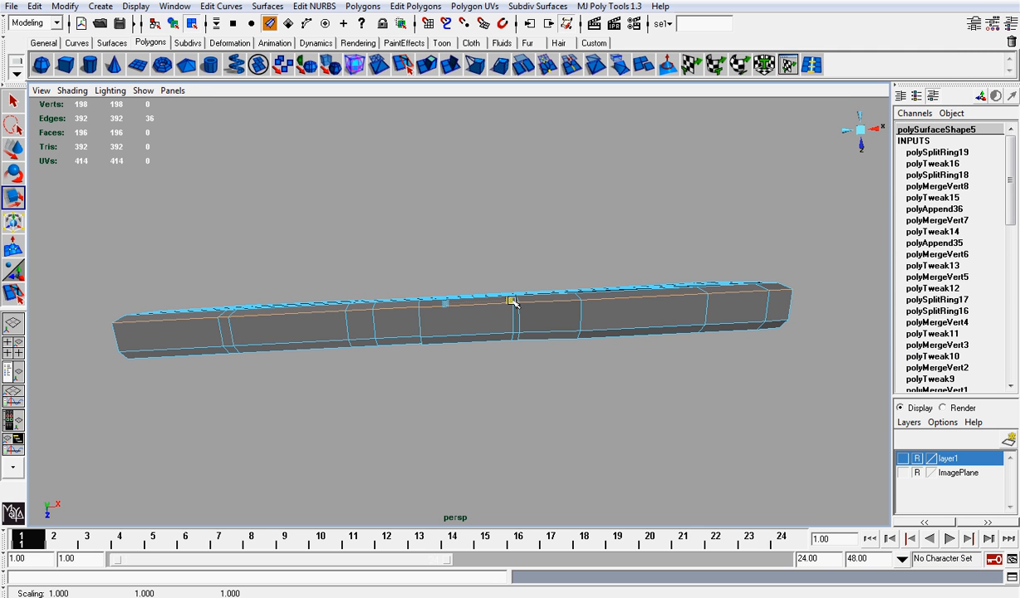
left_click_drag(511, 301, 509, 301)
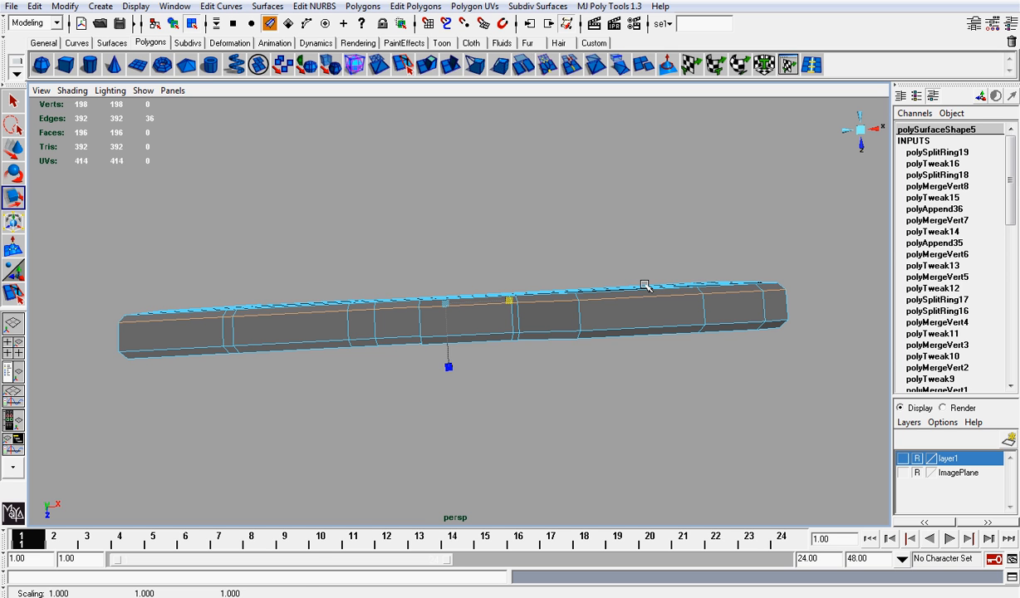
right_click_drag(644, 286, 683, 264)
Display the ImagePlane layer and all hidden objects in the scene
left_click_drag(705, 307, 671, 219, "alt")
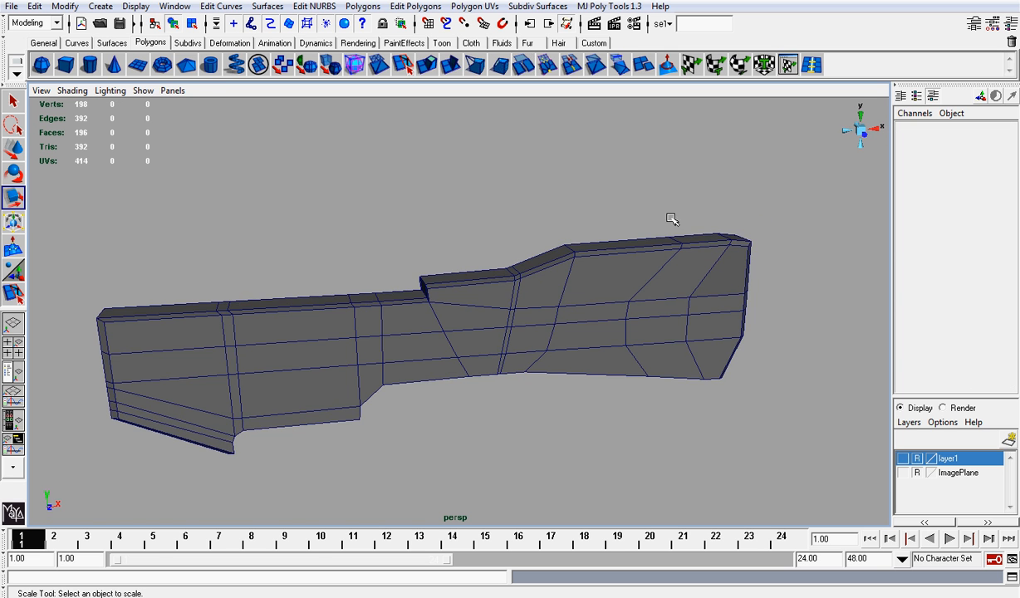
left_click_drag(611, 270, 656, 266, "alt")
key("q")
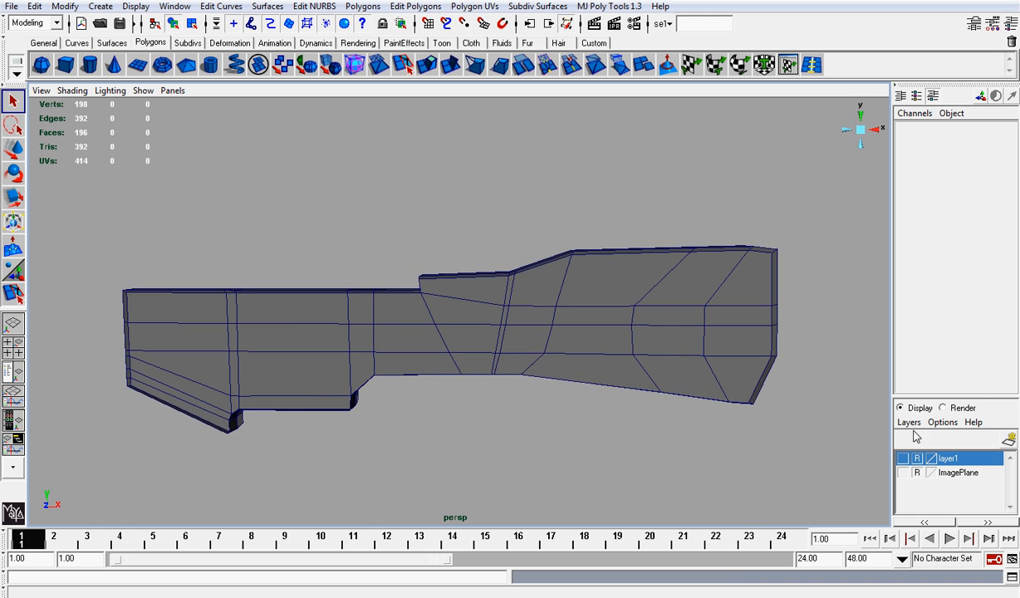
left_click(902, 473)
scroll(664, 340, "down", 3)
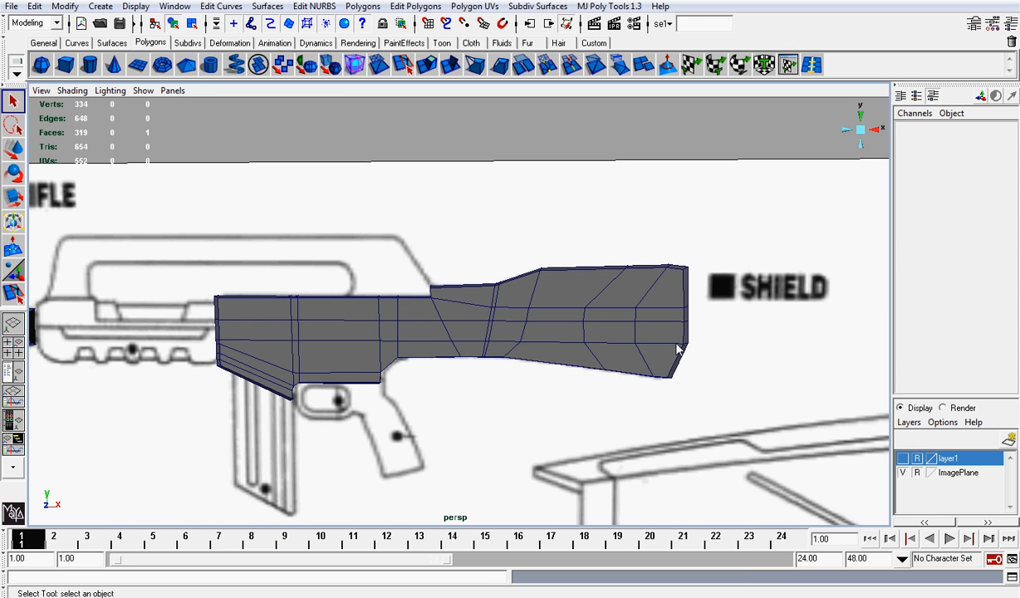
scroll(669, 349, "down", 3)
scroll(662, 343, "up", 3)
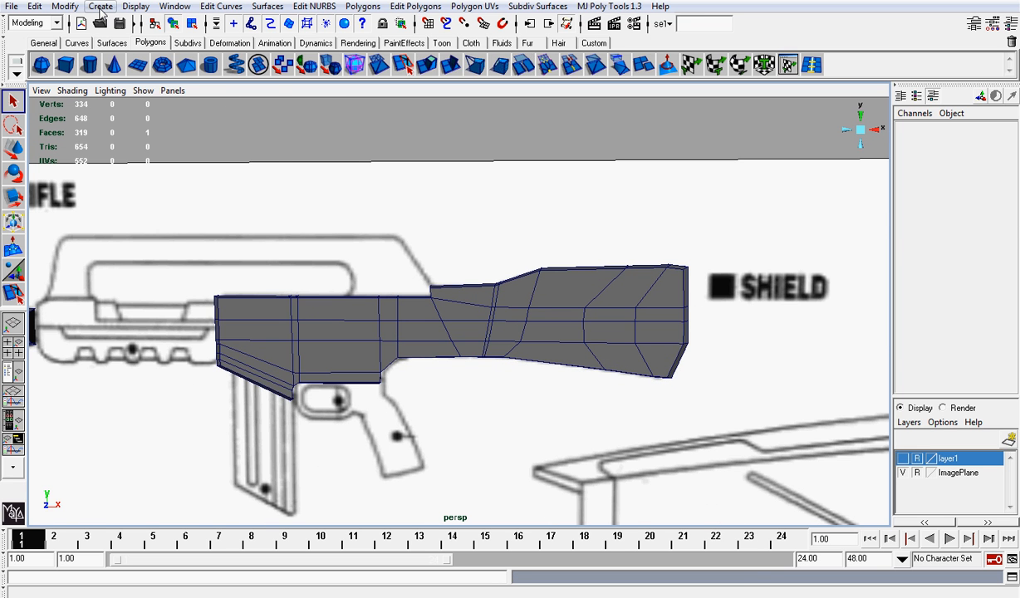
left_click(129, 7)
mouse_move(162, 88)
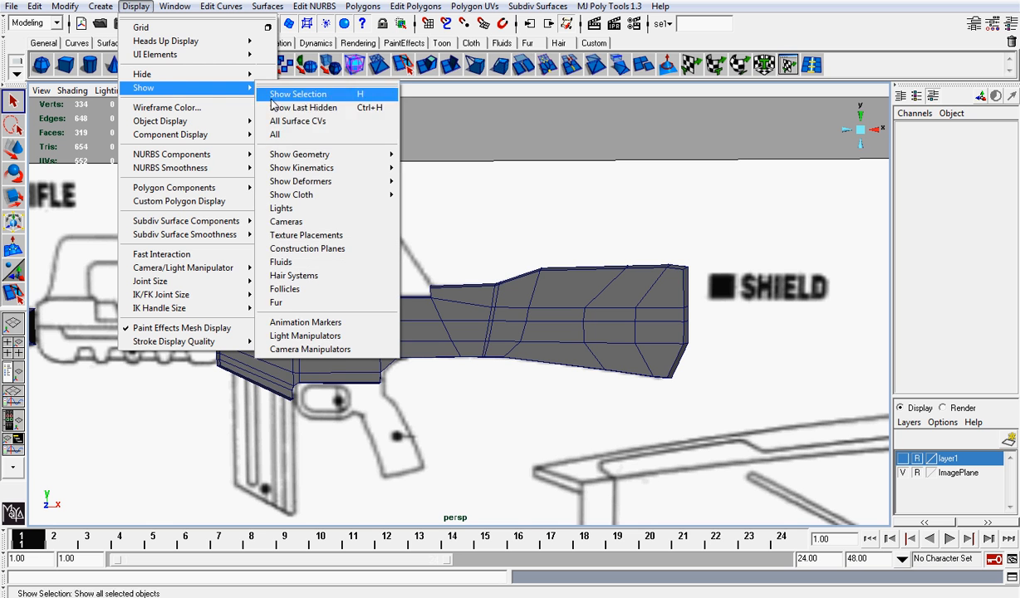
left_click(278, 133)
scroll(435, 266, "down", 5)
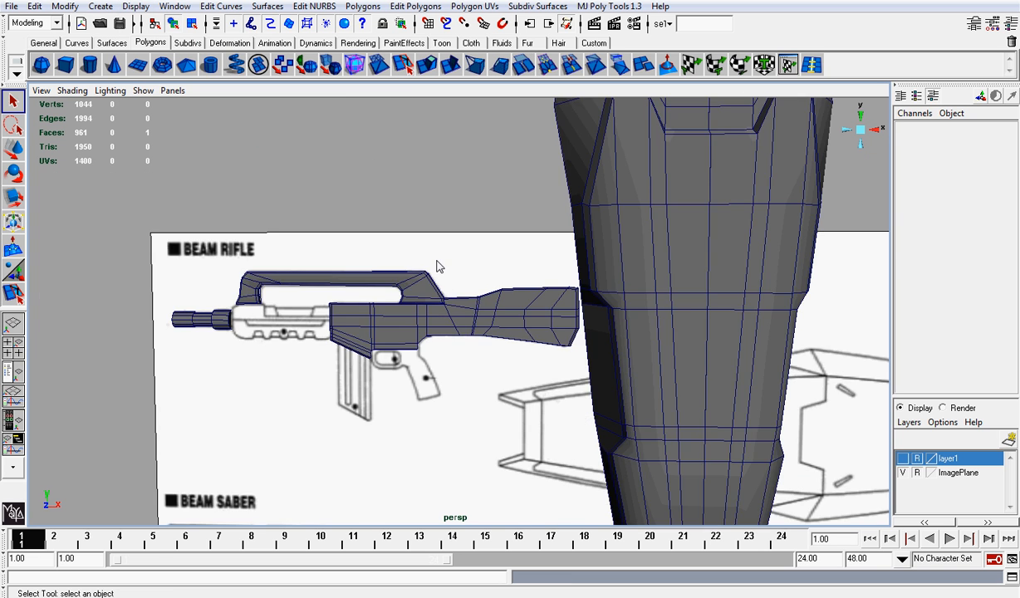
Hide both halves of the large shield mesh standing in front of the reference image, and save the scene
left_click_drag(425, 342, 582, 382)
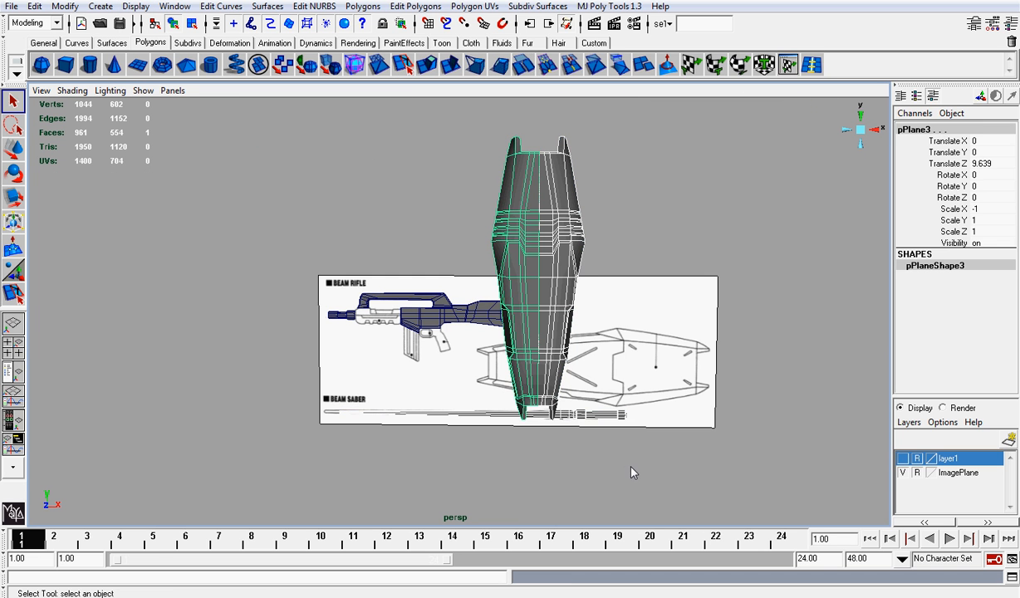
key("Delete")
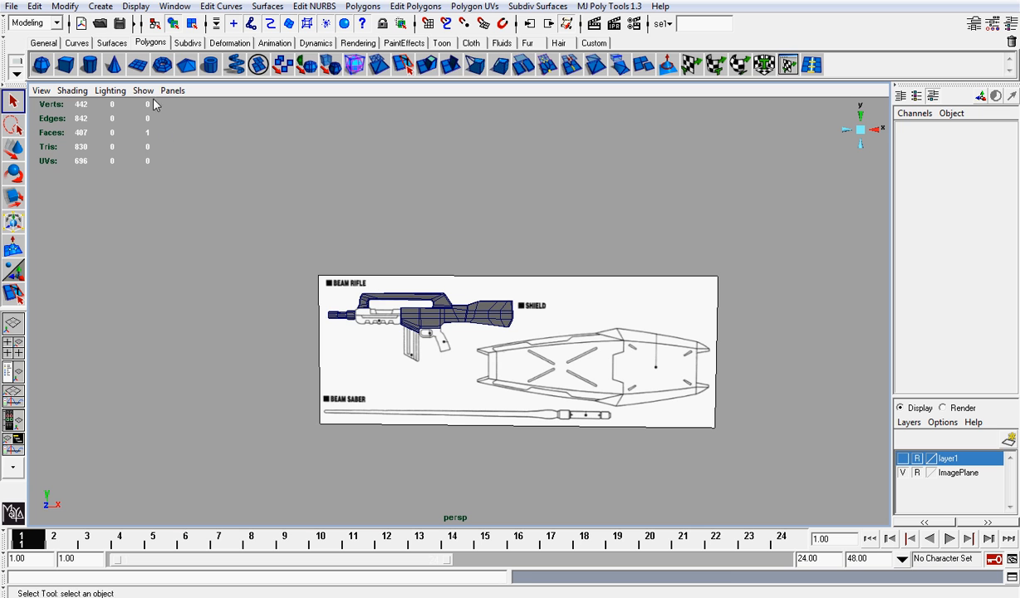
left_click(117, 24)
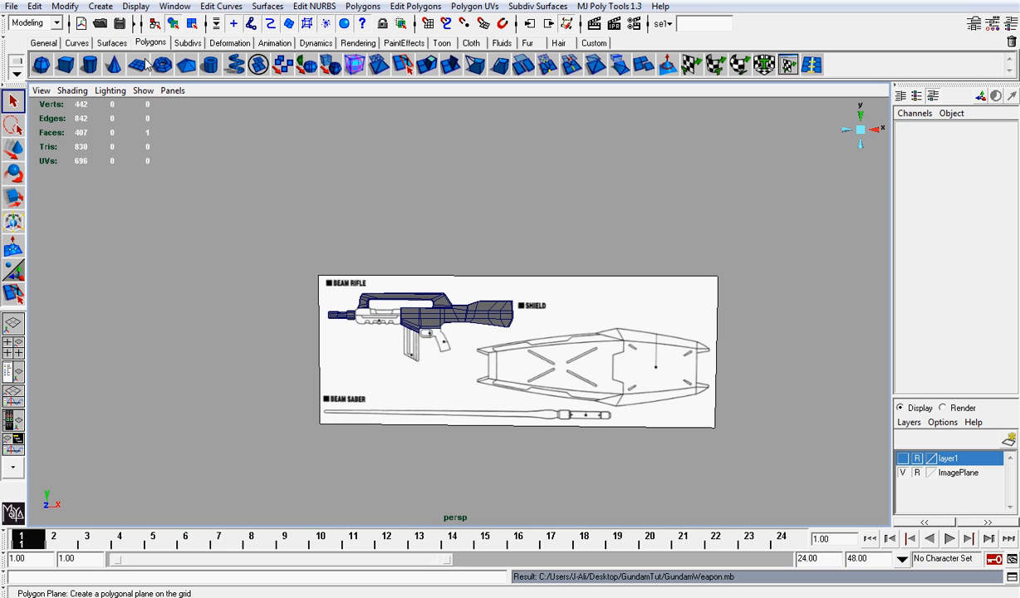
key("ctrl+z")
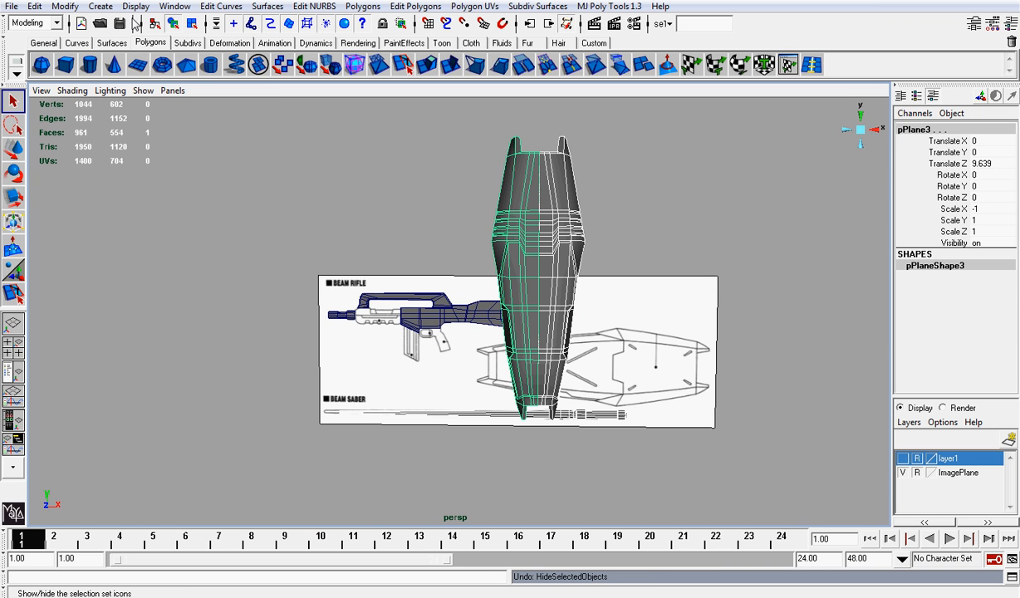
key("ctrl+h")
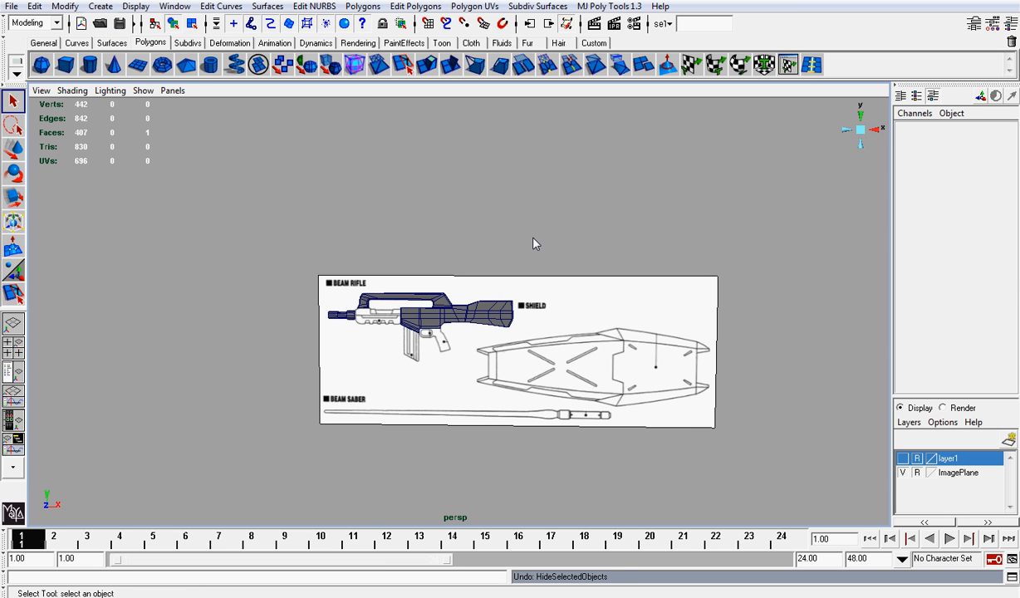
scroll(534, 243, "up", 3)
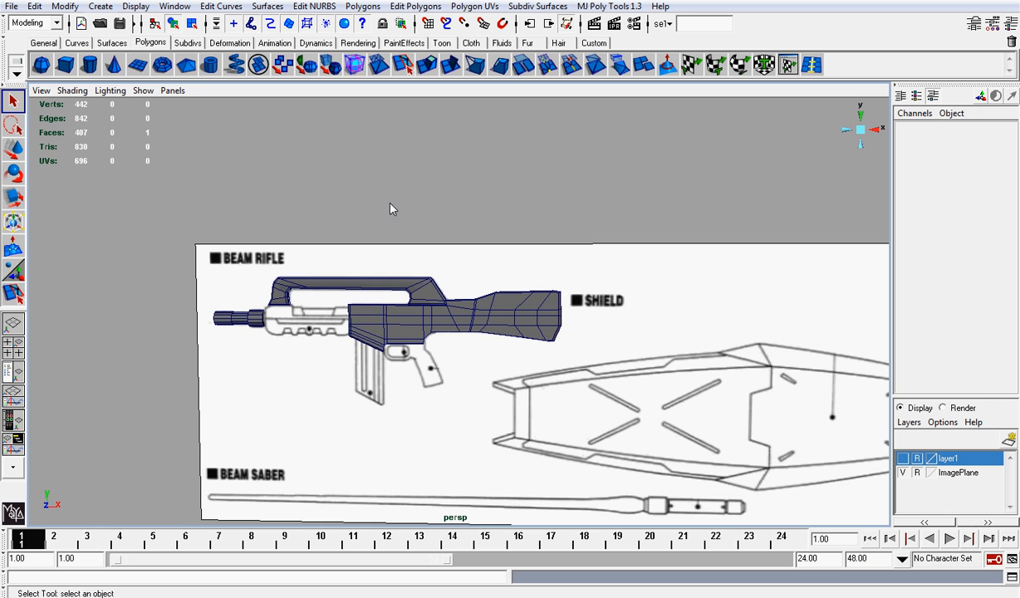
Save the scene through Save Scene As in the GundamTut folder, basing the file name on GundamWeapon
left_click(11, 7)
left_click(50, 75)
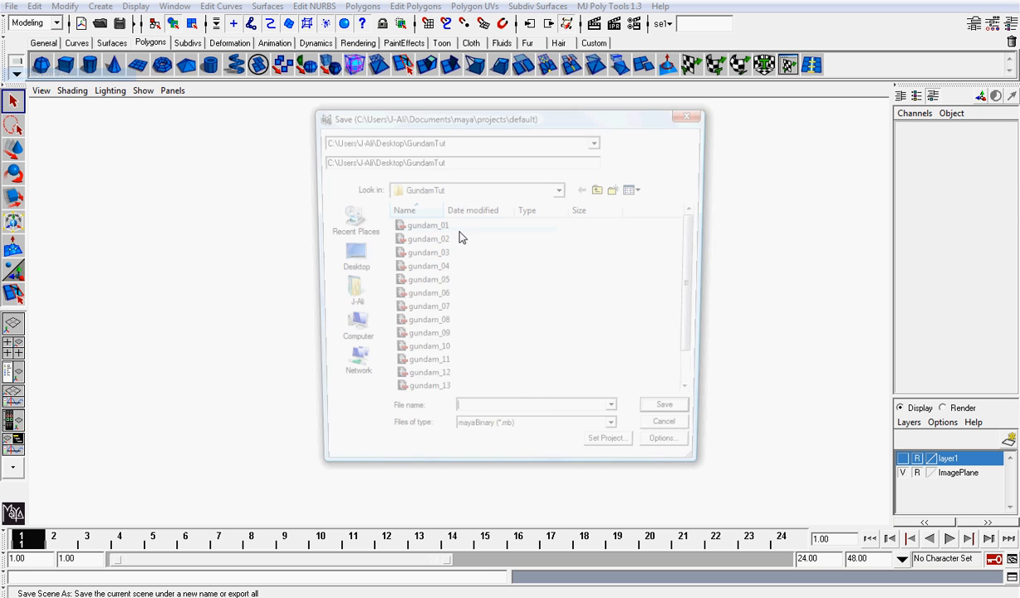
left_click_drag(696, 284, 696, 342)
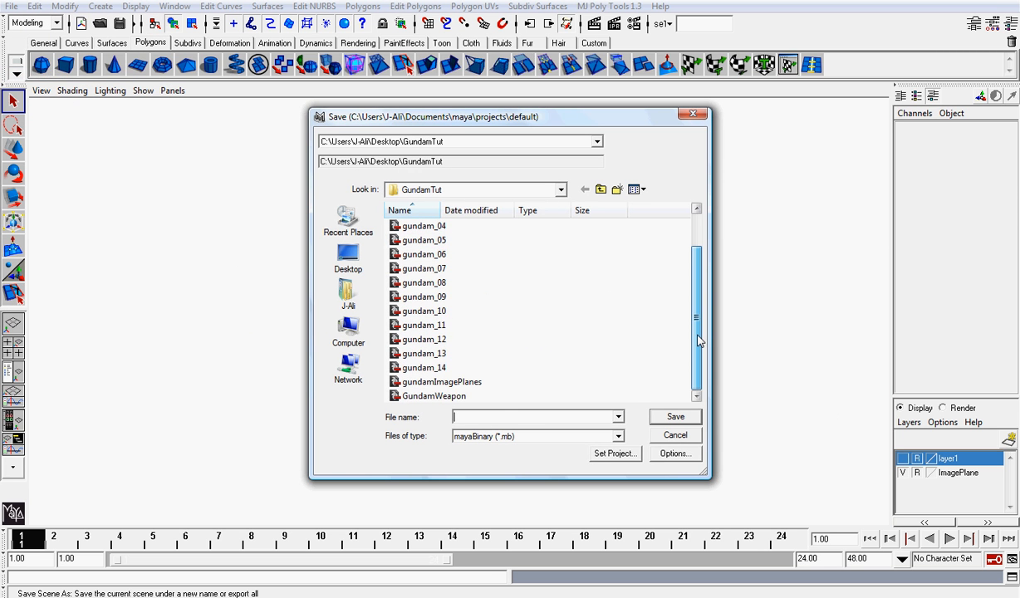
left_click(439, 395)
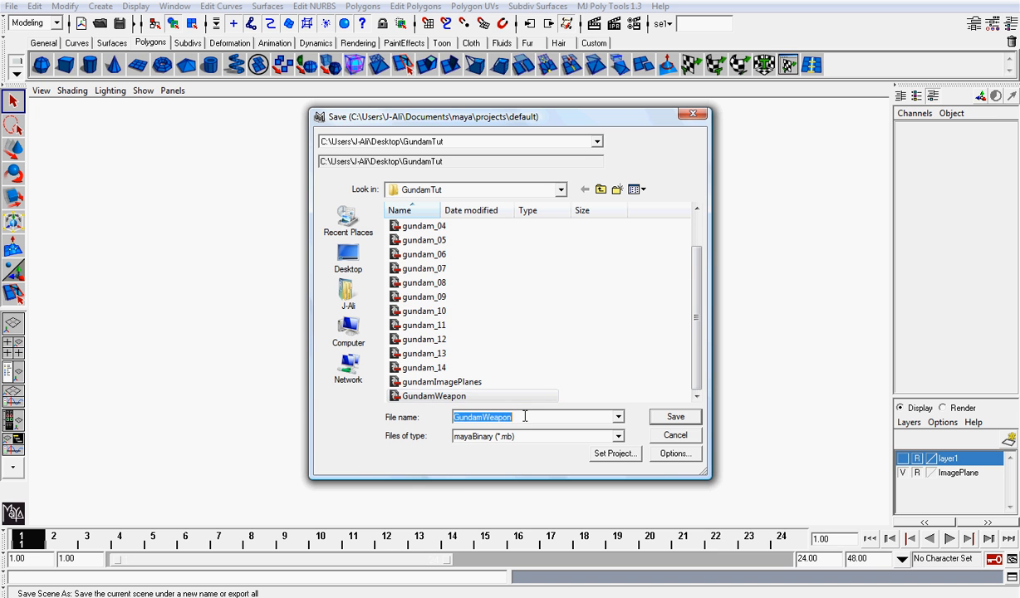
left_click(674, 416)
Set the viewport to the front view of the rifle and turn on X-Ray shading over the reference drawing
scroll(640, 319, "up", 3)
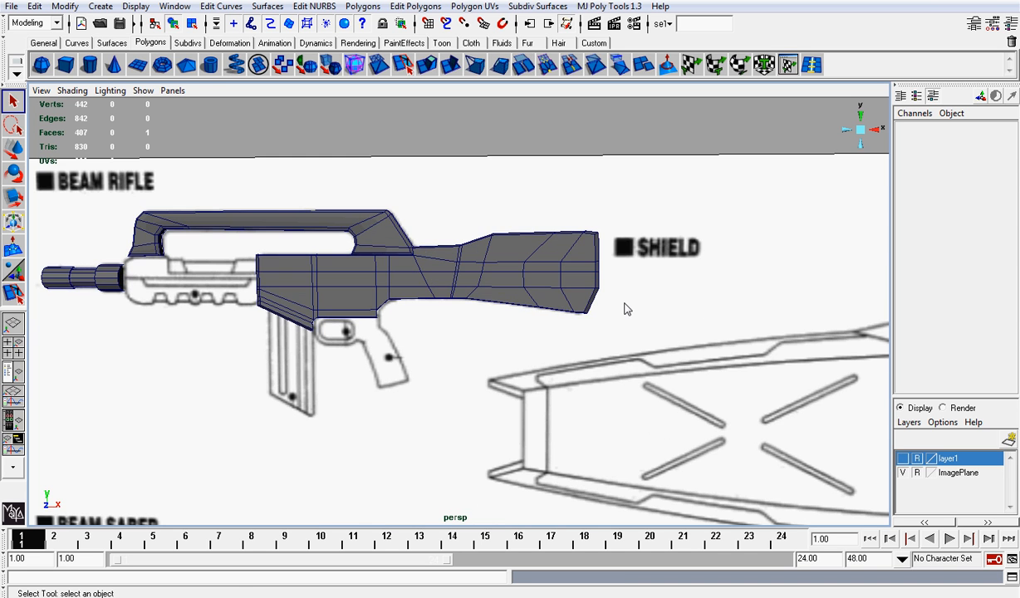
left_click(878, 130)
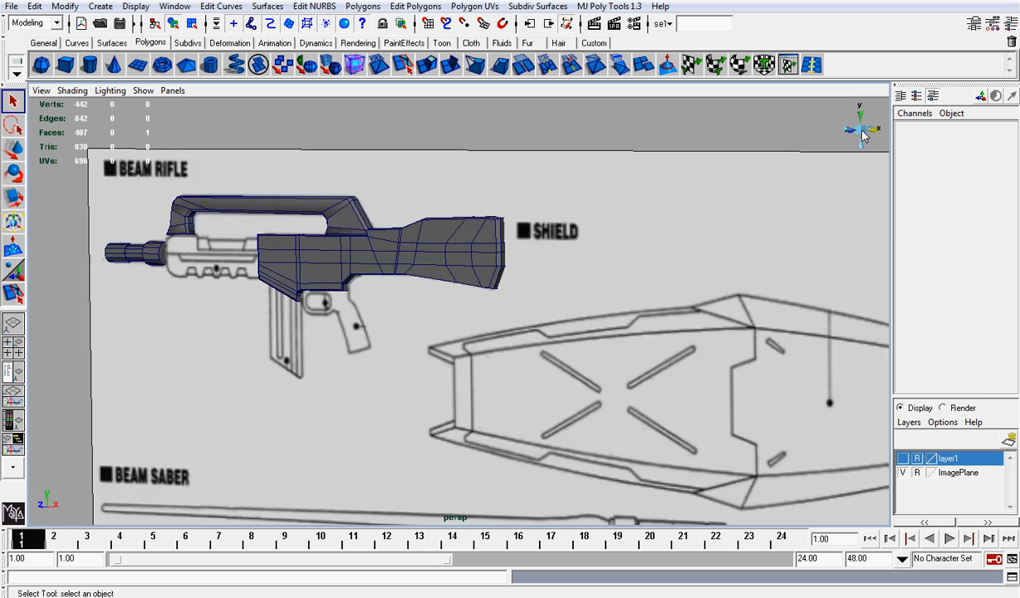
left_click(845, 129)
middle_click_drag(326, 220, 501, 287, "alt")
scroll(502, 288, "up", 2)
left_click(70, 90)
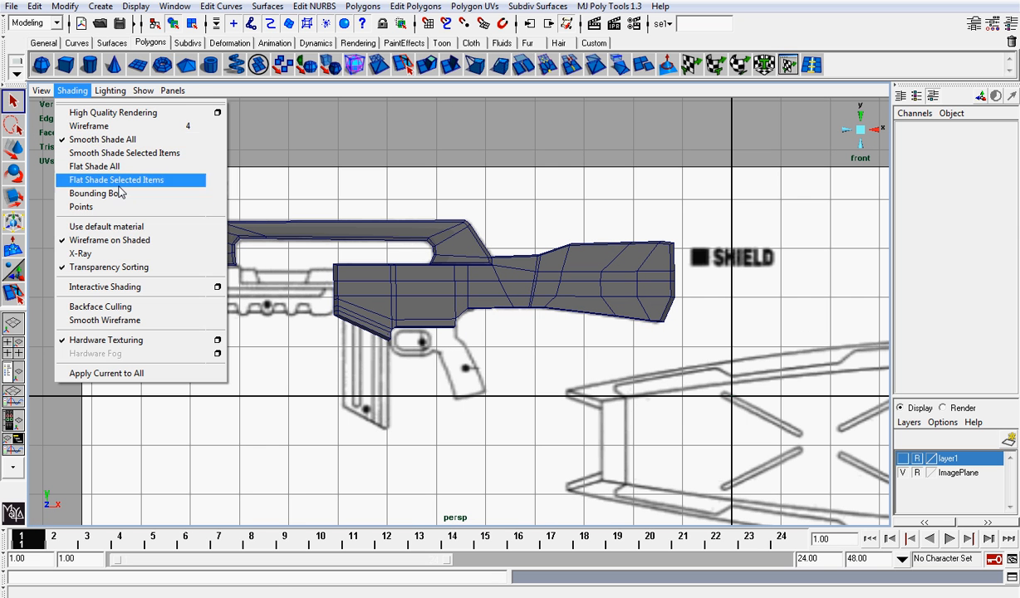
left_click(108, 251)
middle_click_drag(652, 293, 559, 319, "alt")
scroll(534, 315, "up", 5)
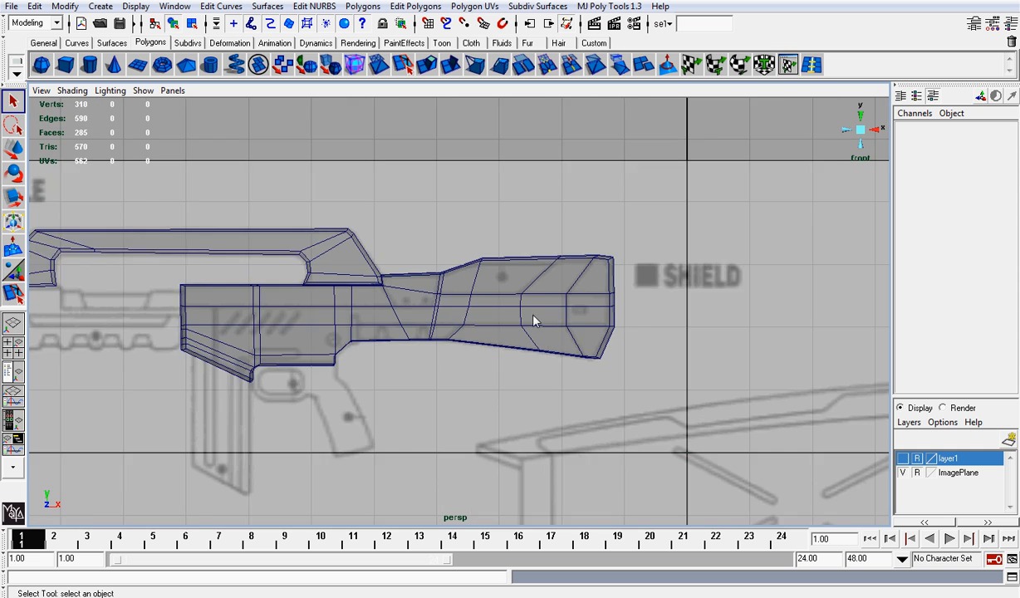
Extrude the trapezoidal faces on the narrow section behind the handle and scale them slightly inward as an inset border
middle_click_drag(501, 272, 504, 310, "alt")
scroll(505, 310, "up", 3)
scroll(506, 315, "up", 2)
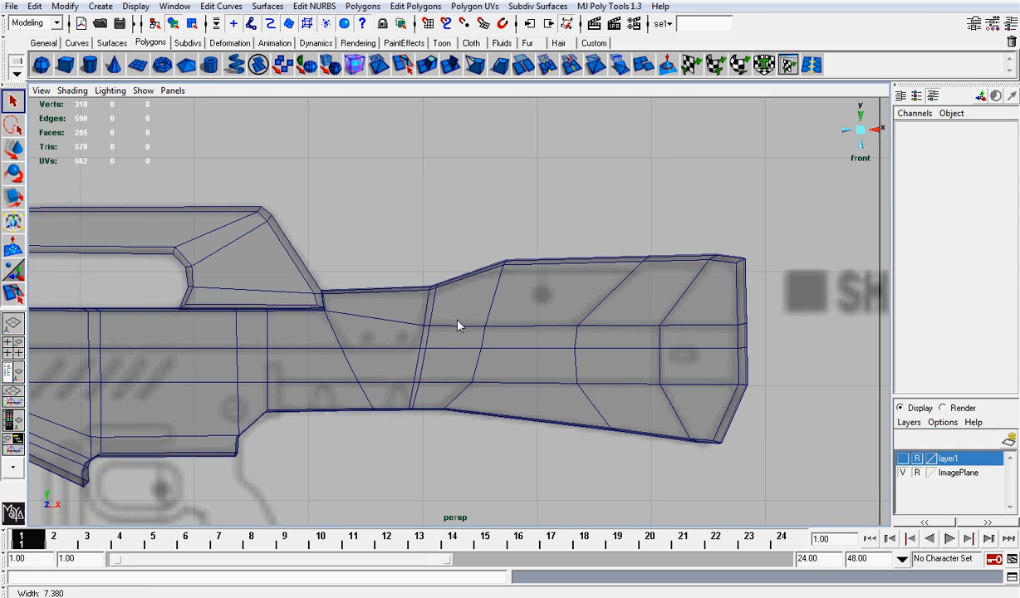
right_click_drag(352, 323, 357, 353)
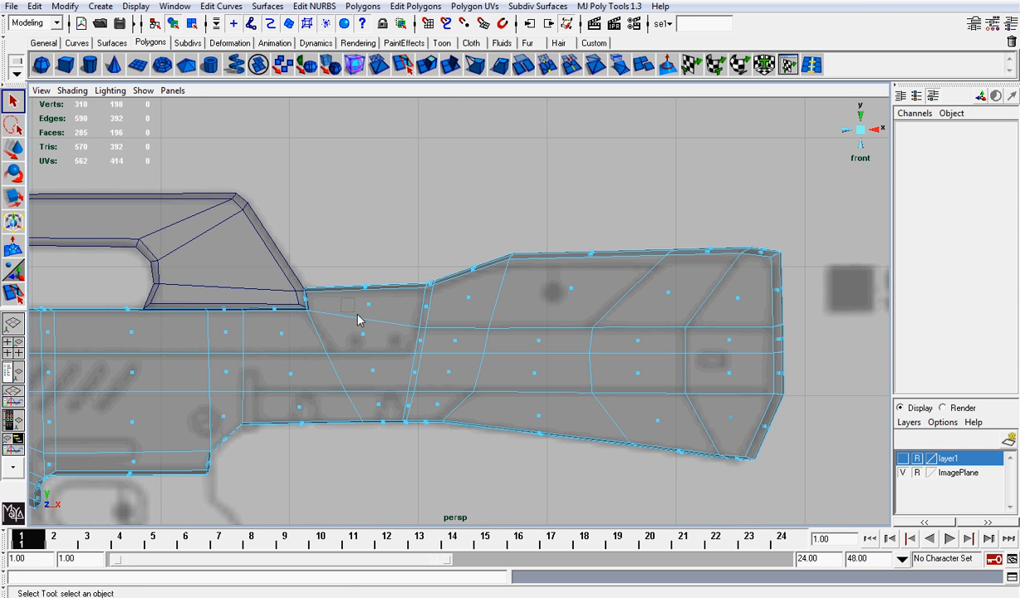
left_click_drag(392, 353, 393, 353)
left_click(403, 64)
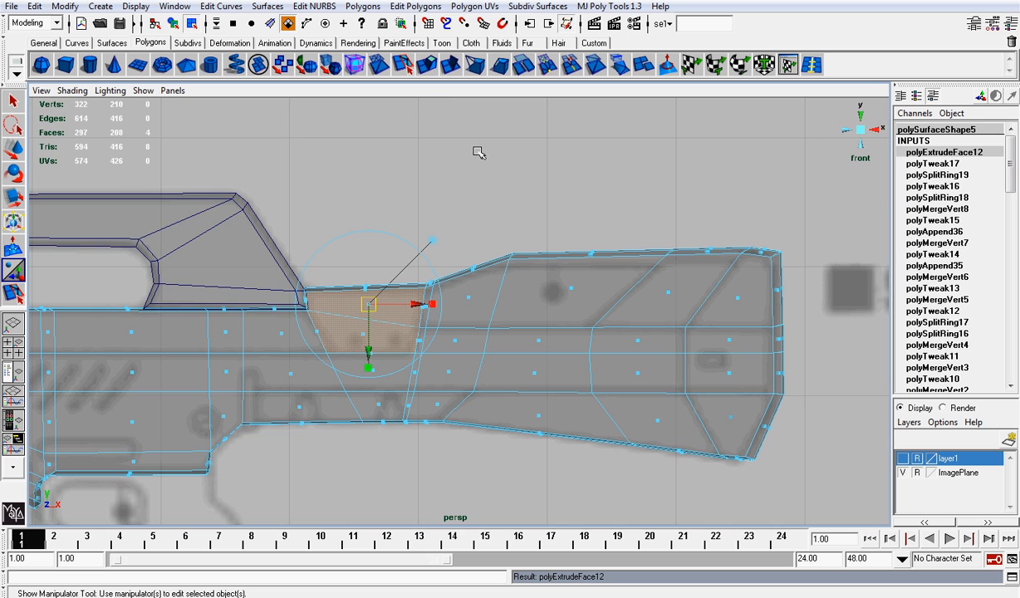
left_click_drag(867, 133, 544, 212, "alt")
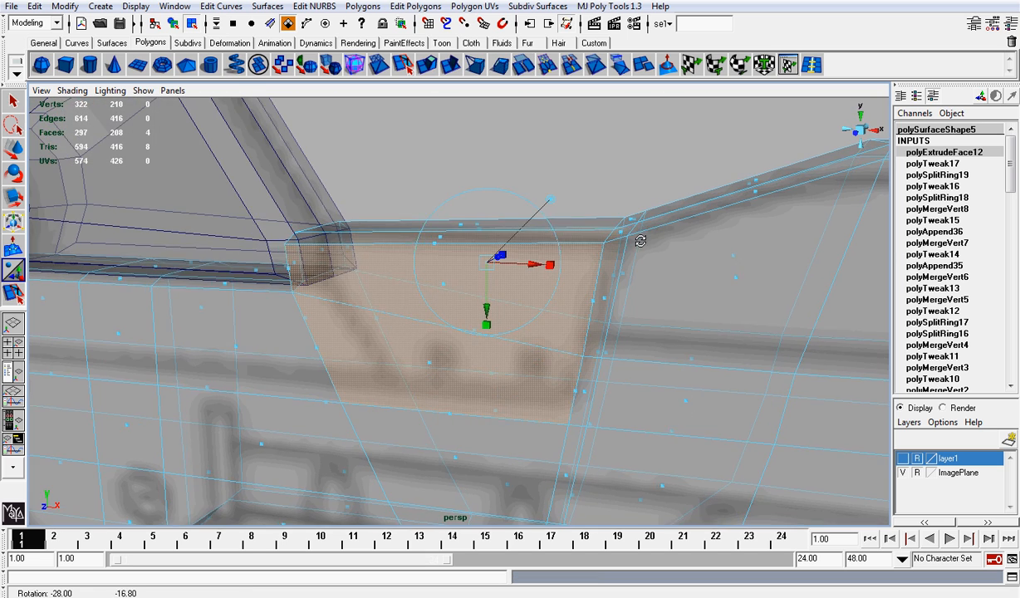
left_click(550, 200)
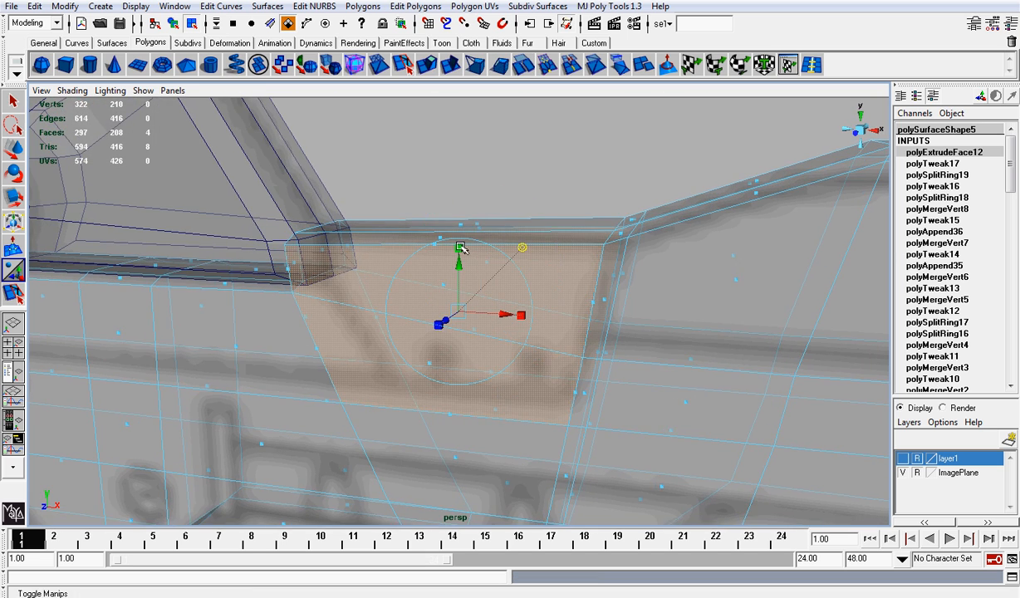
left_click_drag(468, 303, 448, 320, "alt")
left_click_drag(542, 289, 464, 266, "alt")
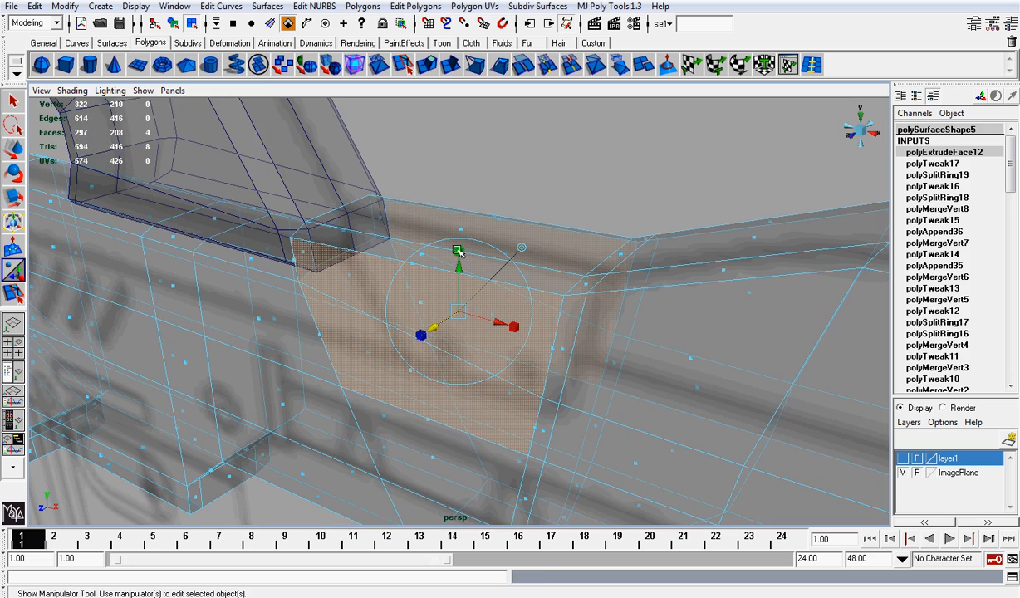
left_click(457, 250)
left_click_drag(464, 308, 479, 285)
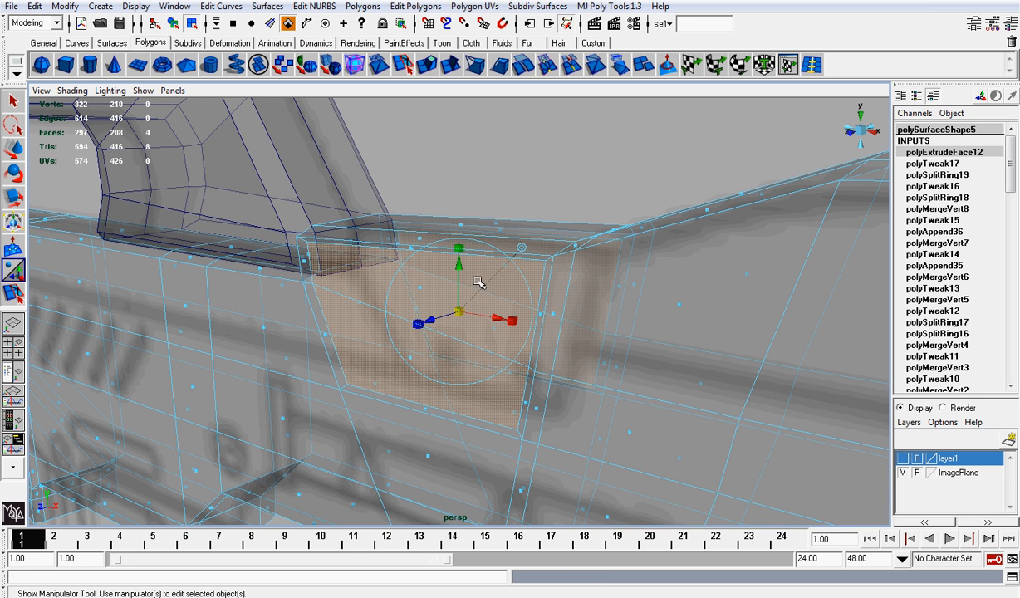
Extrude the trapezoidal panel's faces again, scaling them inward to form a recess with sloped sides
key("ctrl+e")
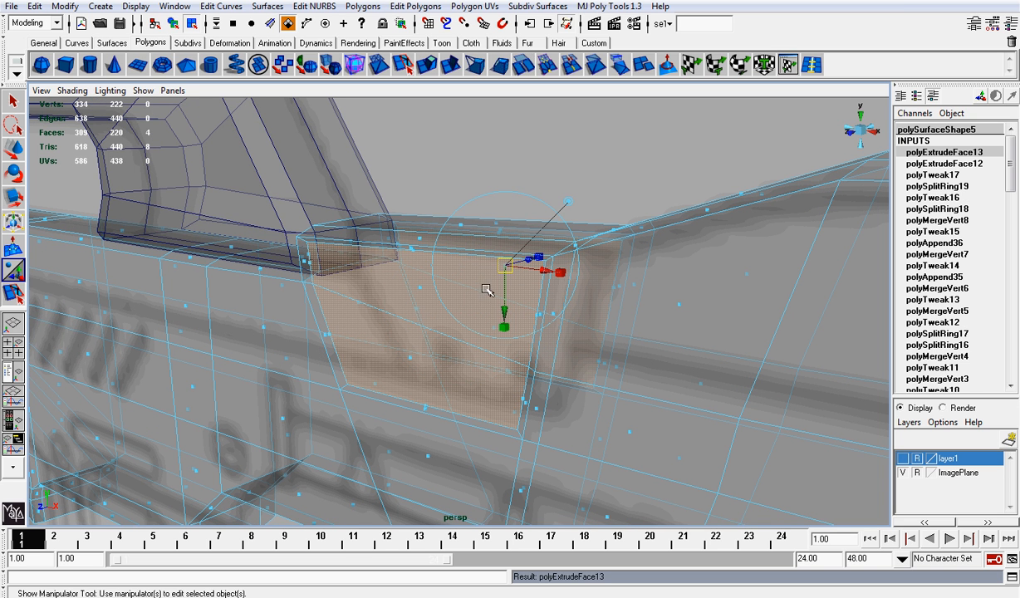
left_click(505, 326)
left_click_drag(506, 264, 500, 264)
left_click_drag(575, 251, 533, 295, "alt")
key("w")
left_click_drag(402, 292, 638, 229, "alt")
left_click_drag(468, 337, 466, 330)
Turn off X-Ray shading and hide the ImagePlane layer to inspect the trapezoidal recess from several angles
left_click(71, 91)
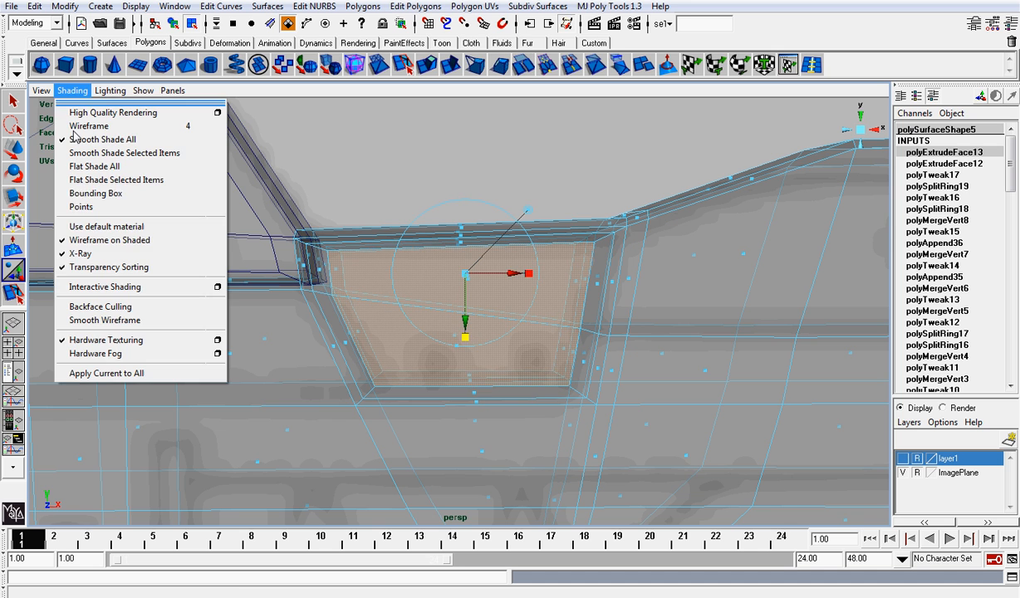
left_click(80, 245)
left_click(532, 158)
scroll(528, 159, "down", 5)
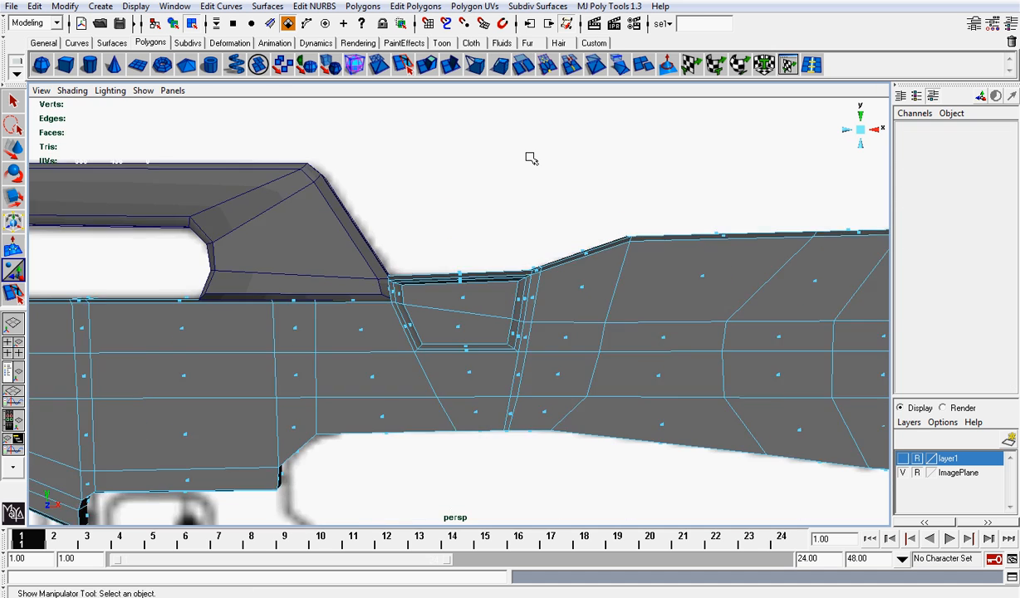
left_click_drag(528, 160, 525, 243, "alt")
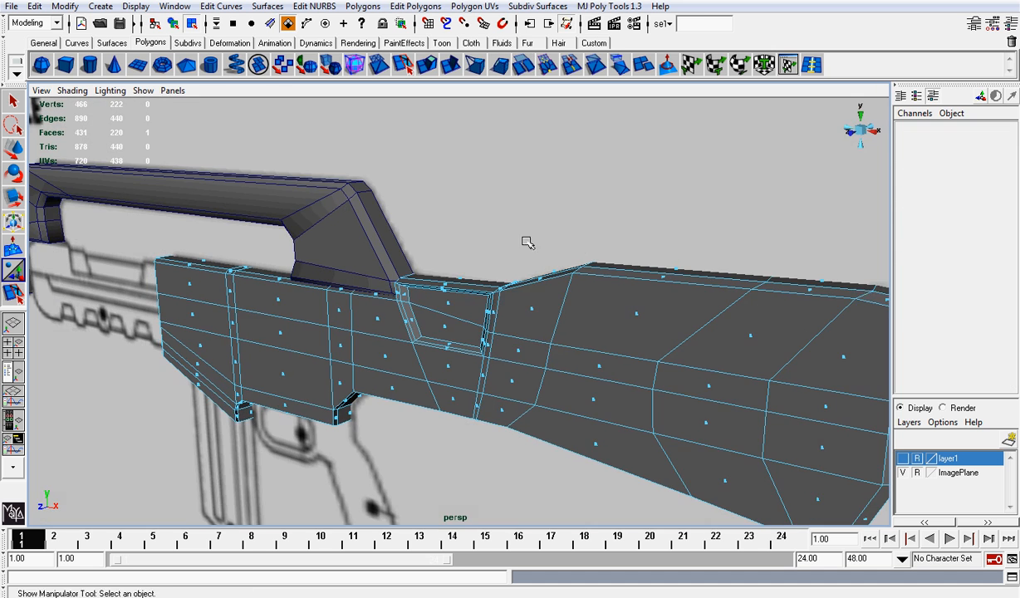
left_click(904, 473)
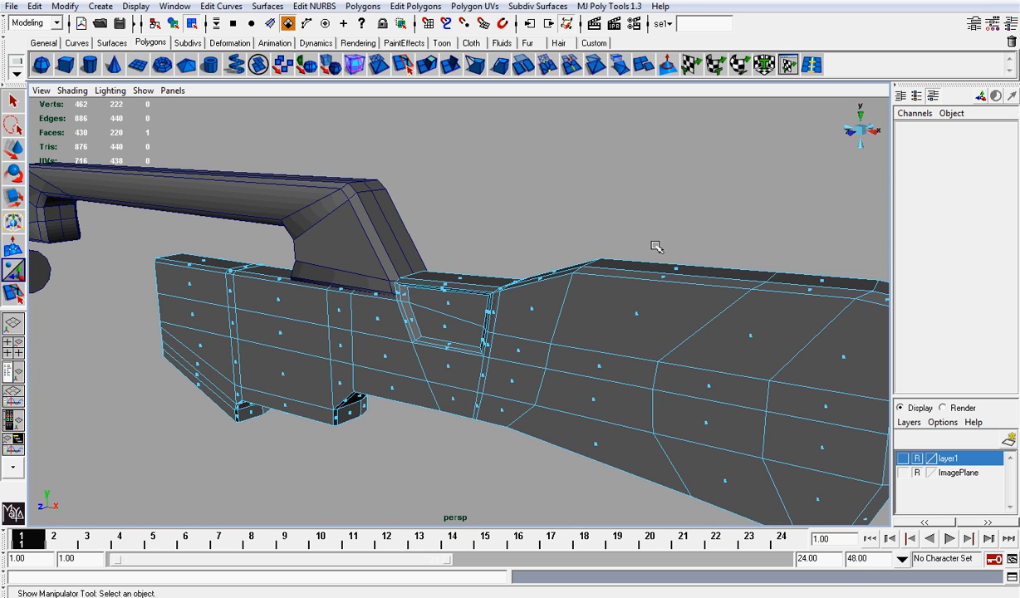
left_click(679, 221)
left_click_drag(679, 221, 604, 261, "alt")
right_click_drag(603, 261, 350, 217, "alt")
left_click_drag(351, 218, 396, 247, "alt")
Display the ImagePlane layer, return to the front view of the rifle and turn X-Ray shading back on
left_click(903, 473)
right_click_drag(691, 320, 700, 353, "alt")
left_click_drag(814, 399, 648, 335, "alt")
right_click_drag(648, 335, 692, 339, "alt")
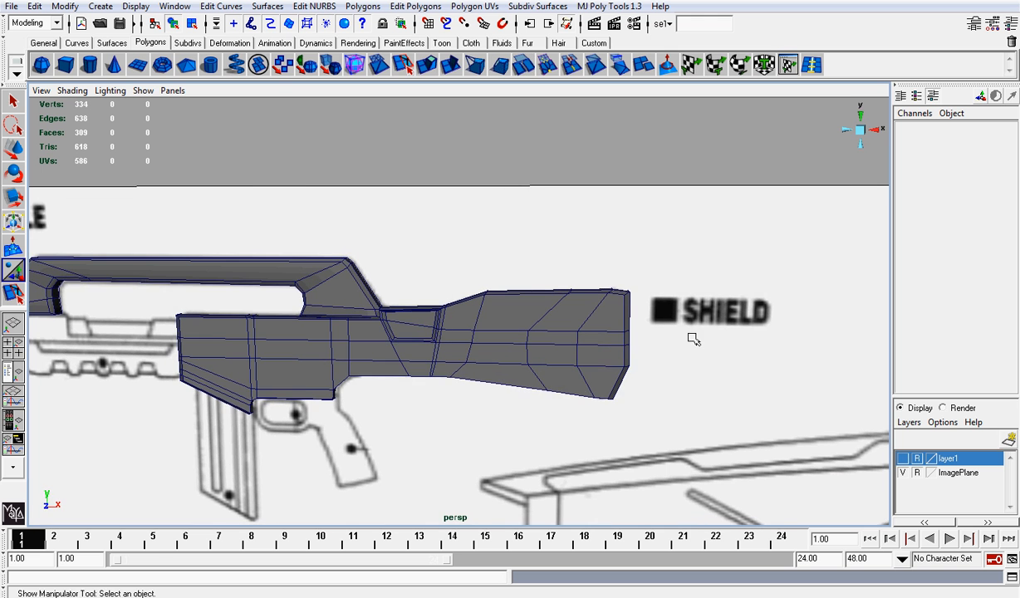
left_click(861, 122)
left_click(861, 122)
right_click_drag(307, 208, 457, 208, "alt")
middle_click_drag(357, 199, 458, 317, "alt")
left_click(72, 89)
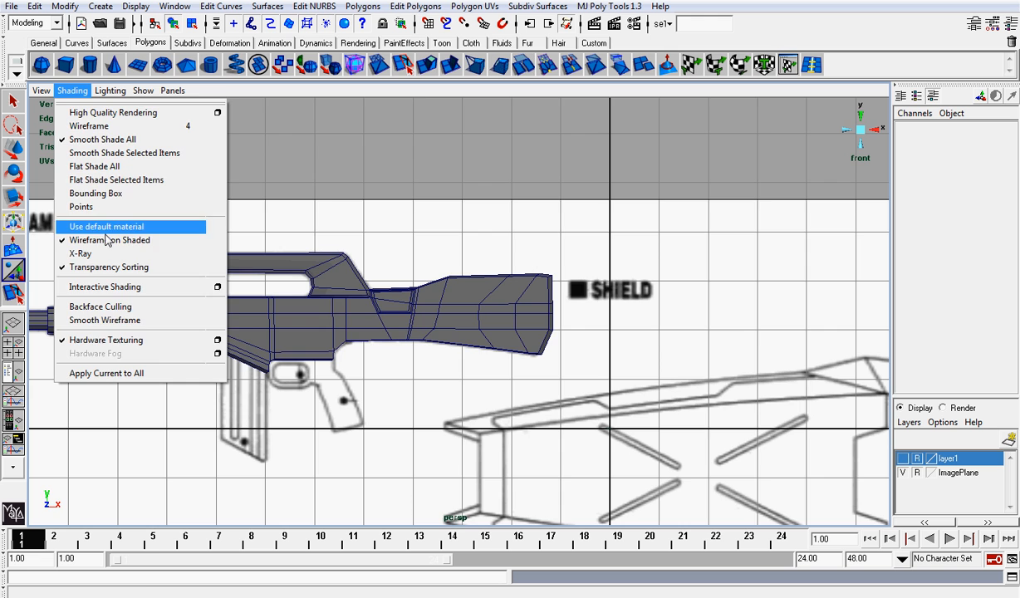
left_click(137, 245)
Extrude the upper stock faces around the drawn dot on both sides and scale them slightly inward as a border
right_click_drag(141, 274, 343, 292, "alt")
right_click_drag(488, 273, 486, 292)
scroll(486, 292, "up", 5)
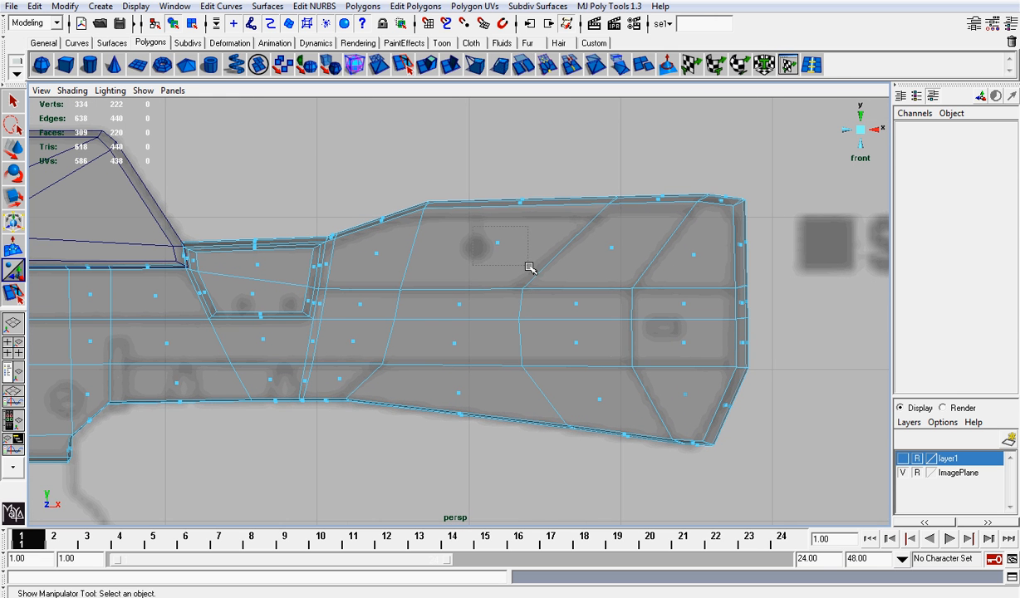
left_click_drag(530, 268, 531, 268)
left_click_drag(874, 133, 633, 221, "alt")
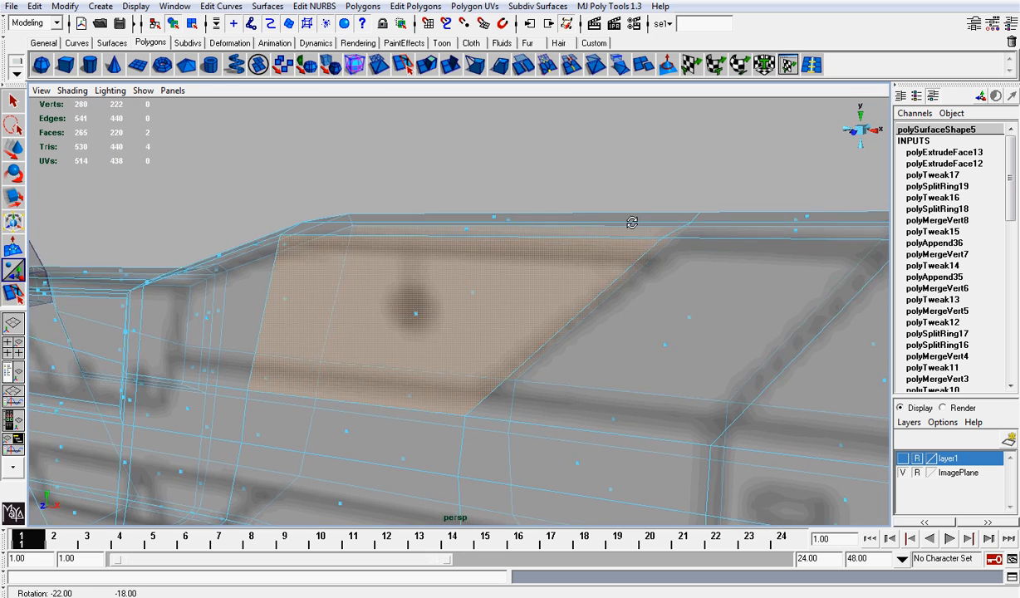
scroll(449, 247, "down", 3)
left_click_drag(399, 256, 323, 331, "alt")
scroll(325, 328, "down", 3)
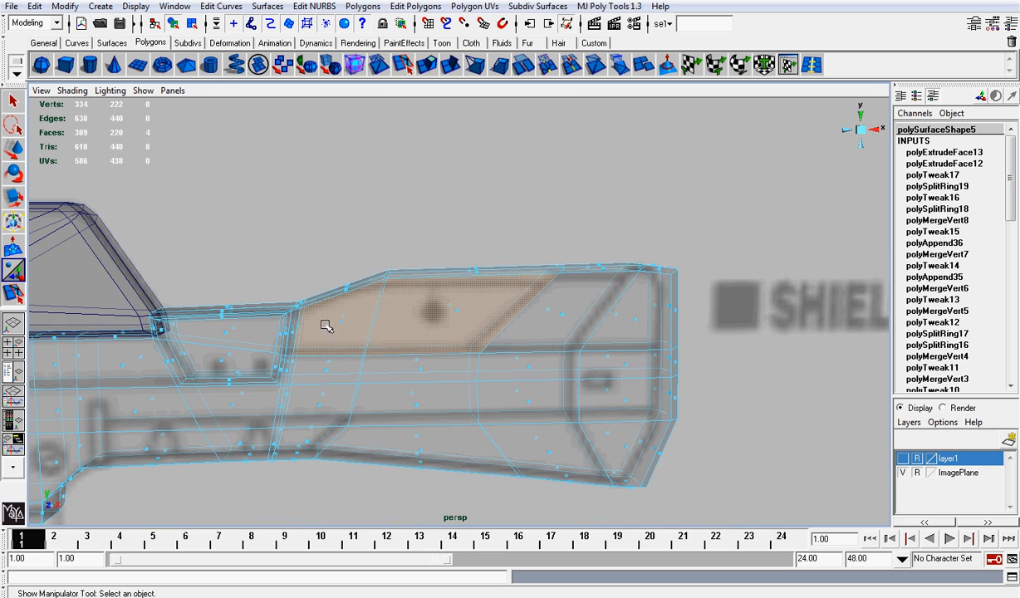
left_click(425, 67)
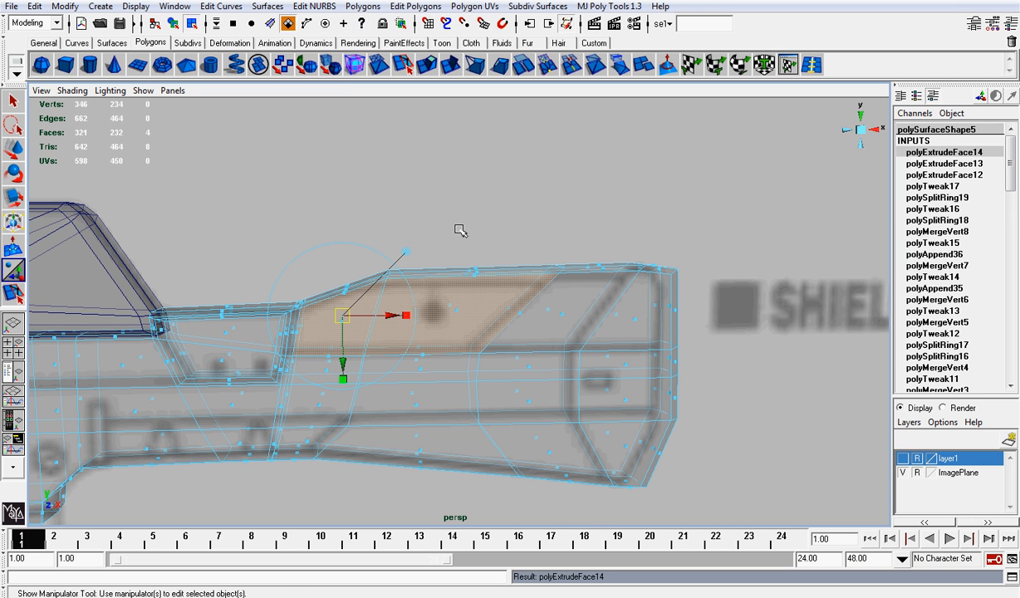
left_click(343, 378)
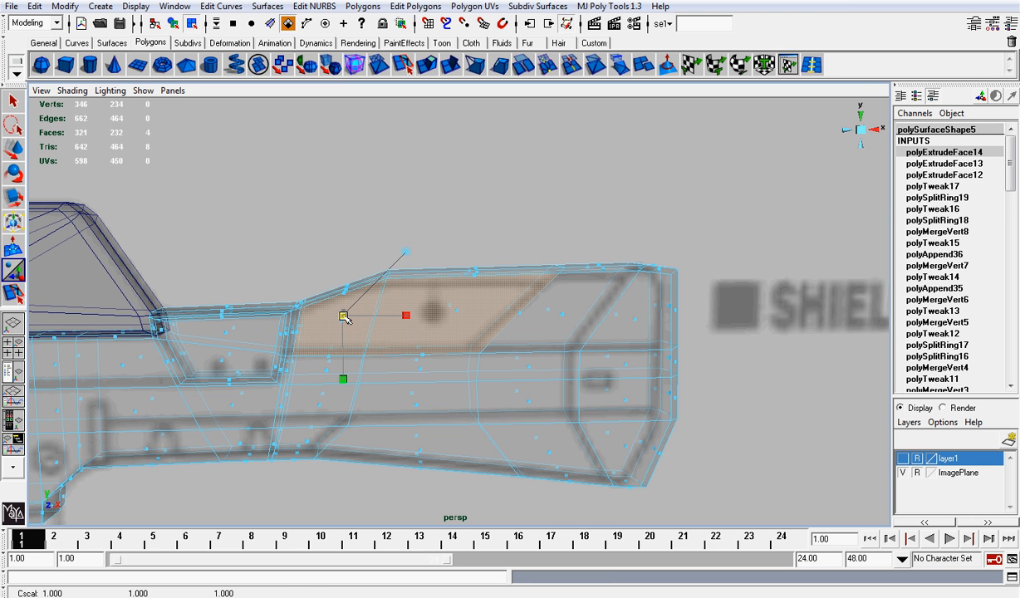
left_click_drag(344, 316, 338, 315)
scroll(400, 316, "up", 4)
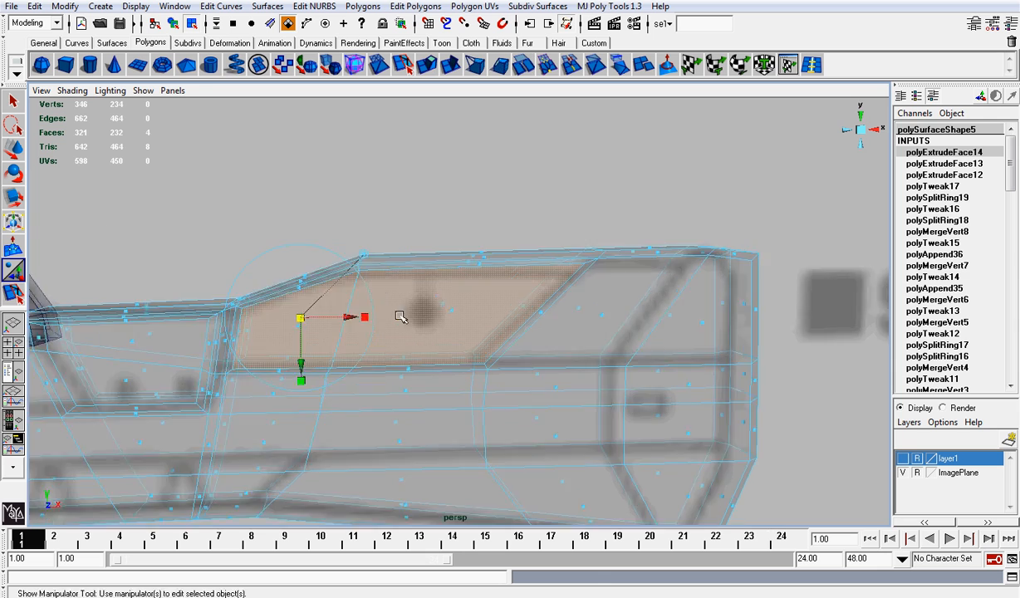
left_click_drag(405, 311, 544, 177, "alt")
Extrude the upper stock panel again into a recess, turn off X-Ray, and scale its height to about 0.905 and its length slightly down
key("ctrl+e")
left_click_drag(365, 282, 530, 193, "alt")
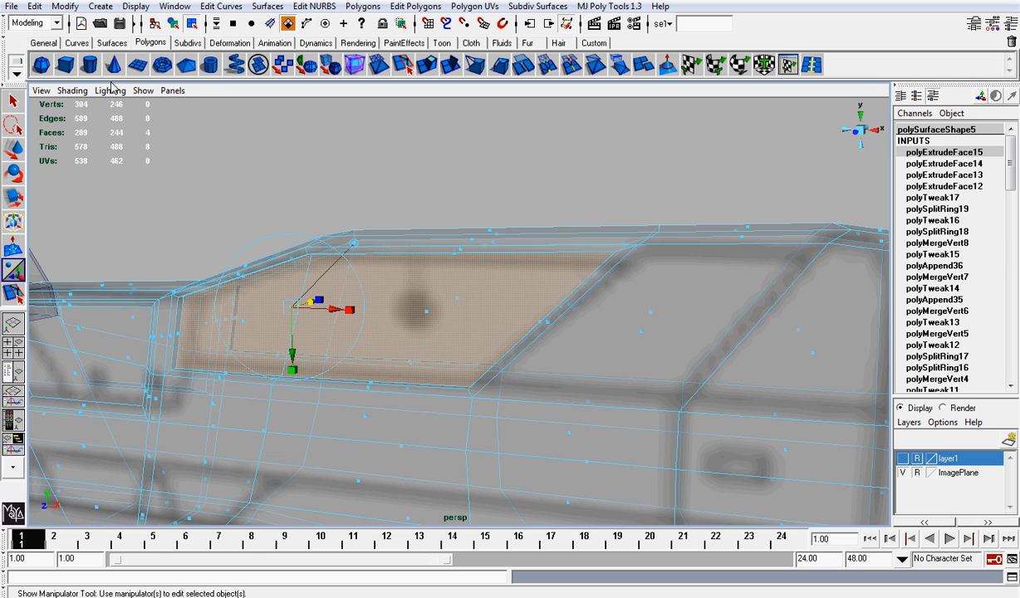
left_click(73, 90)
left_click(83, 252)
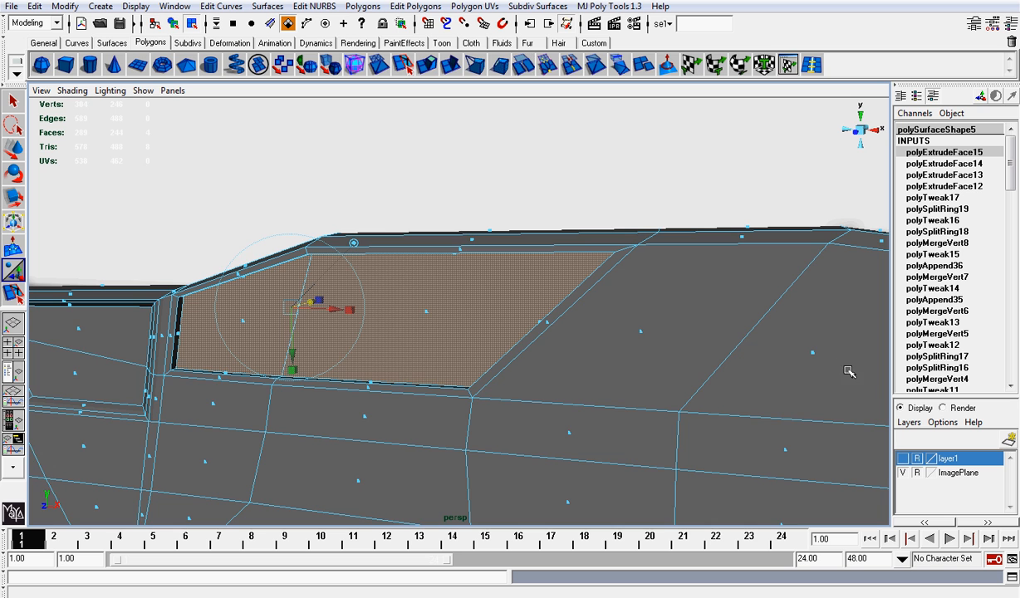
mouse_move(479, 272)
left_mouse_down("alt")
mouse_move(479, 221)
mouse_move(469, 255)
left_mouse_up("alt")
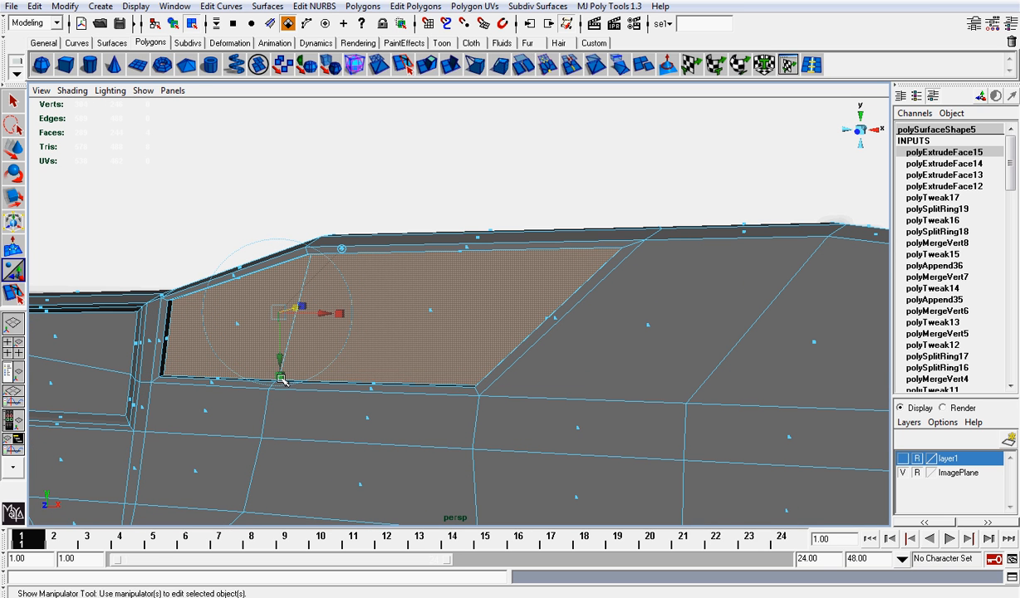
left_click_drag(282, 379, 283, 371)
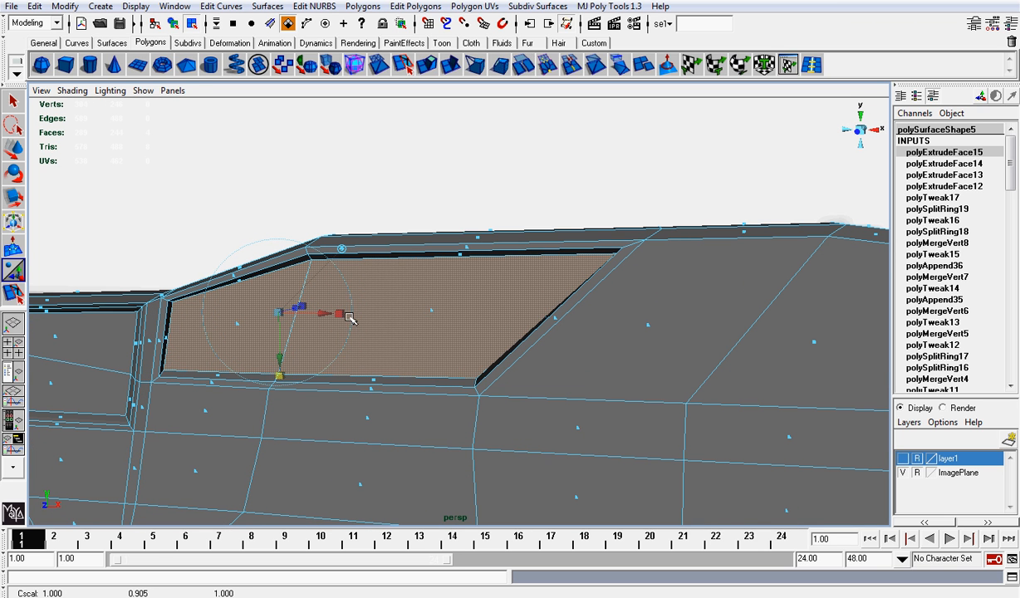
left_click_drag(347, 315, 336, 312)
right_click_drag(445, 259, 650, 332)
left_click(556, 220)
Hide the ImagePlane layer and the wireframe overlay to inspect both recessed panels on the plain shaded rifle
left_click(903, 472)
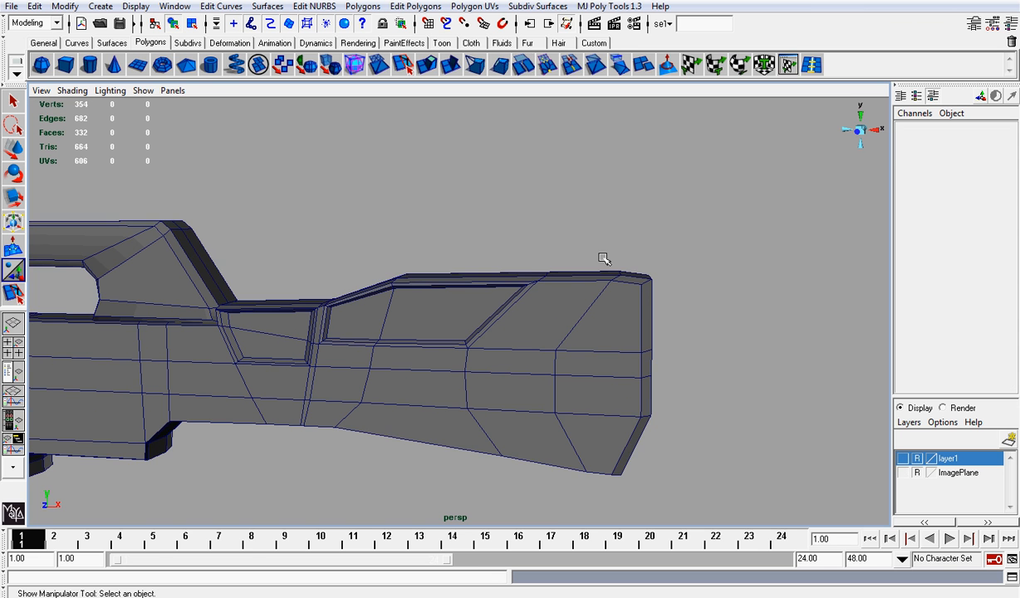
left_click_drag(504, 292, 103, 178, "alt")
left_click(72, 90)
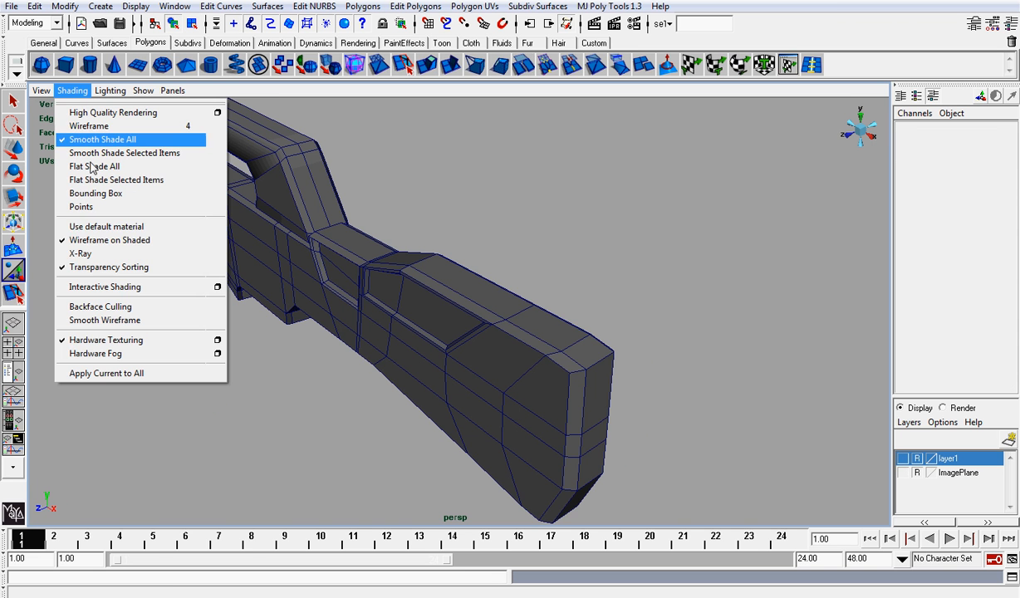
left_click(83, 243)
left_click(83, 92)
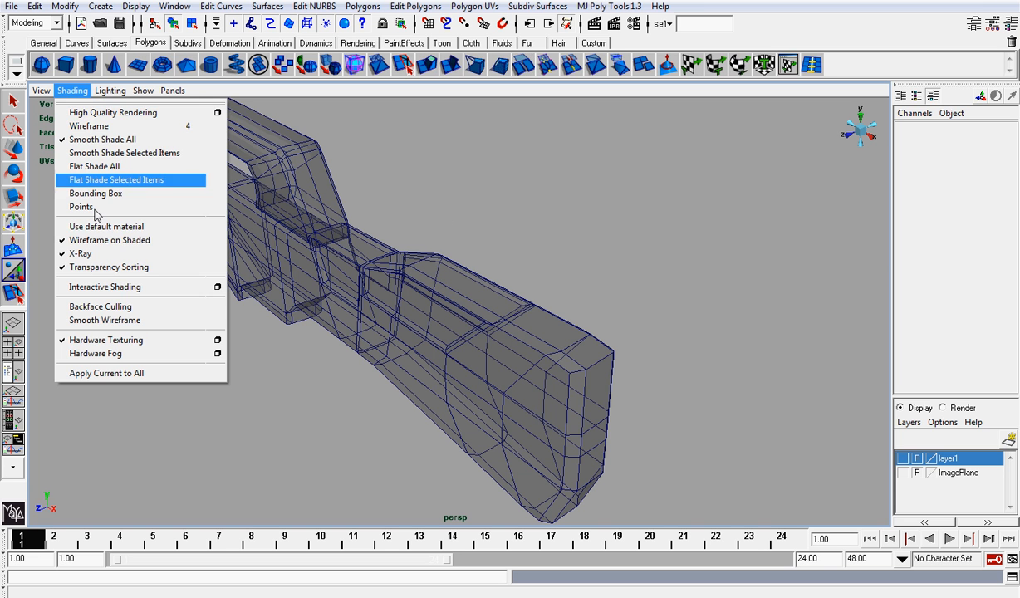
left_click(81, 254)
left_click(79, 92)
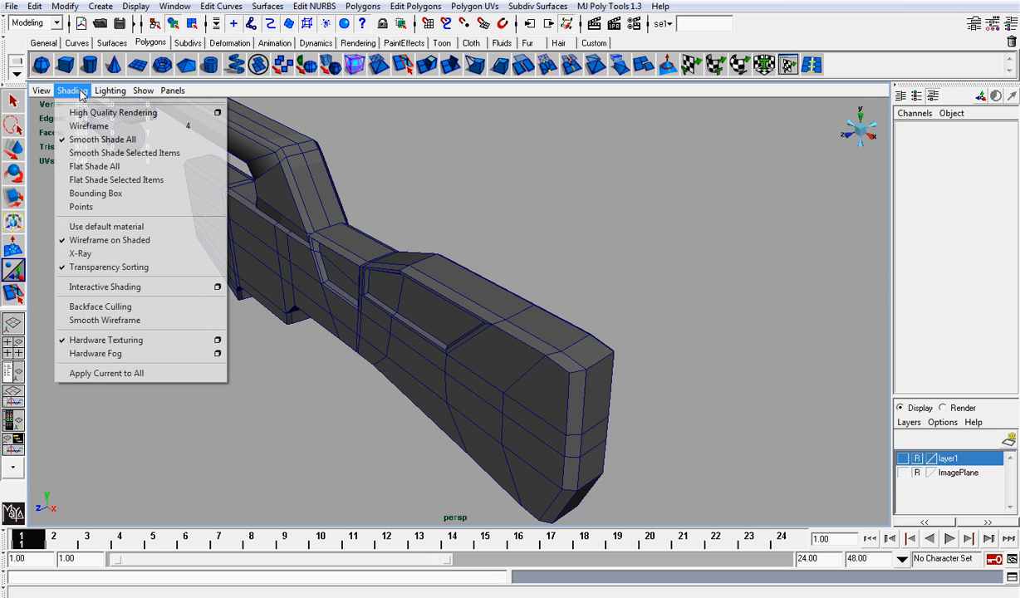
left_click(80, 240)
mouse_move(273, 262)
left_mouse_down("alt")
mouse_move(400, 218)
mouse_move(451, 218)
left_mouse_up("alt")
scroll(451, 218, "down", 4)
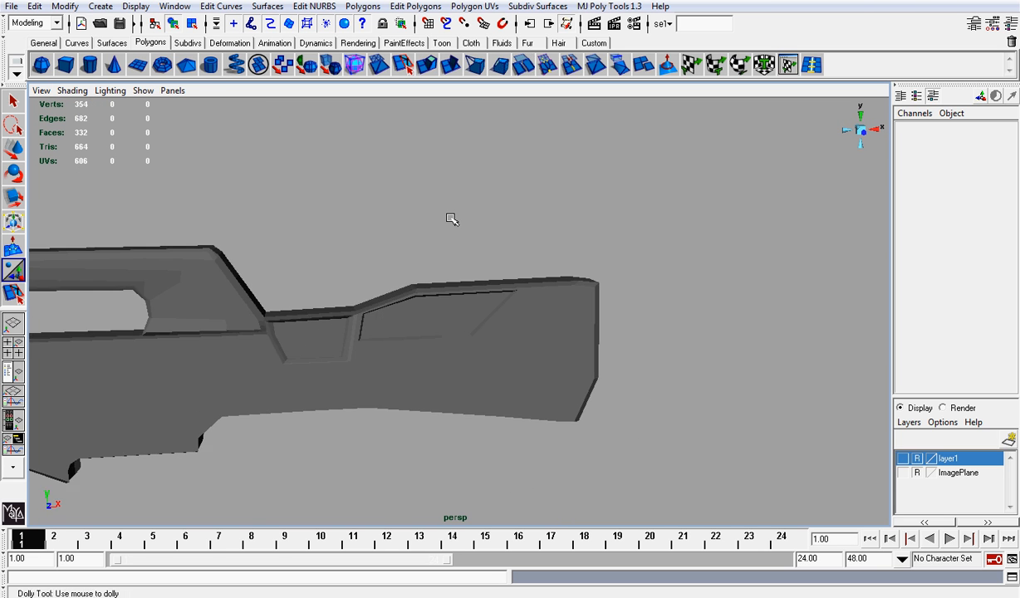
scroll(291, 253, "down", 3)
scroll(319, 259, "up", 3)
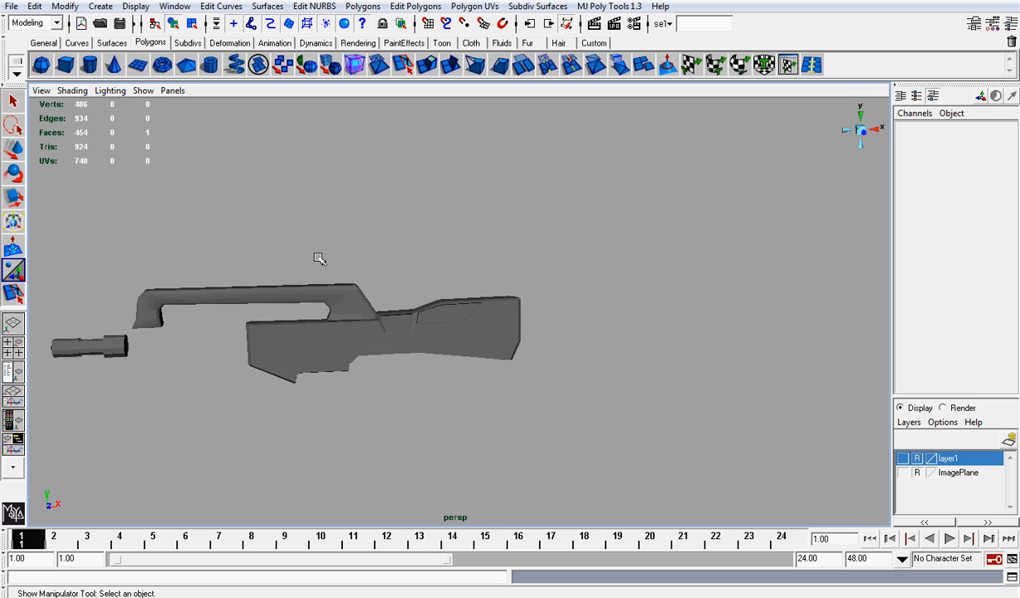
Restore Wireframe on Shaded, display the ImagePlane layer and turn on X-Ray shading over the reference drawing
left_click(73, 90)
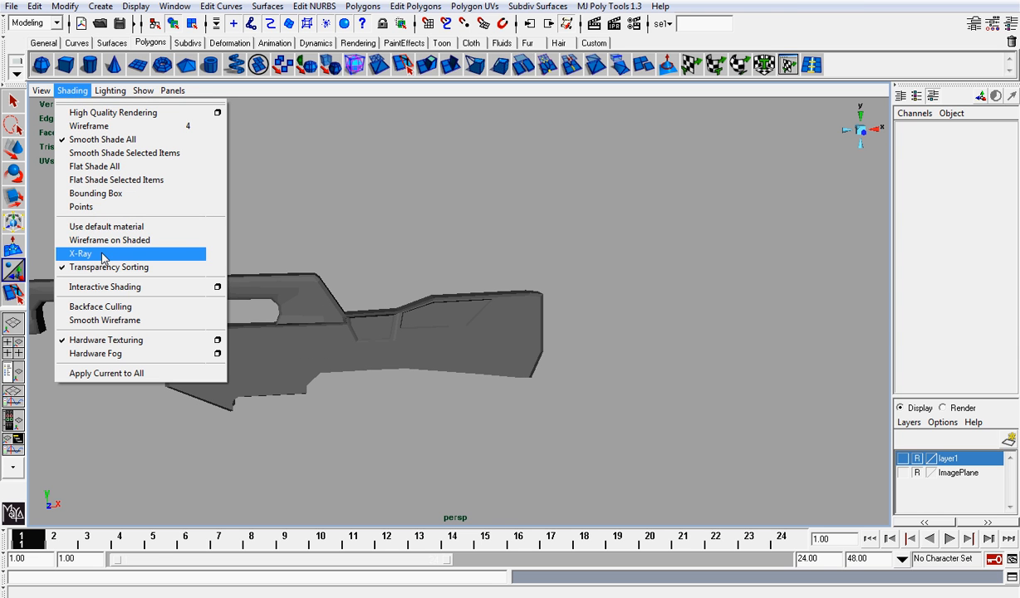
left_click(102, 240)
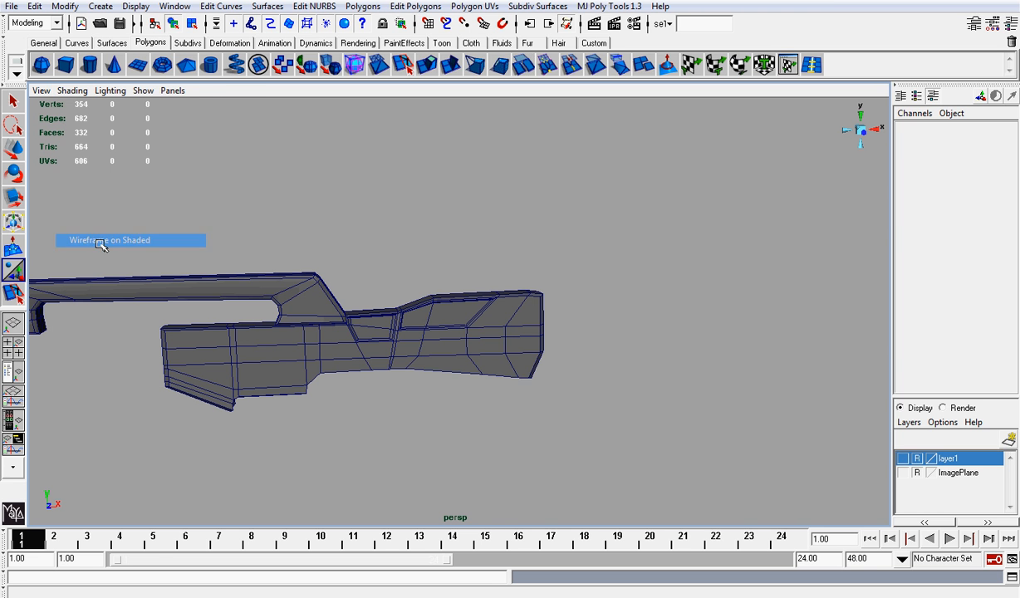
left_click(903, 473)
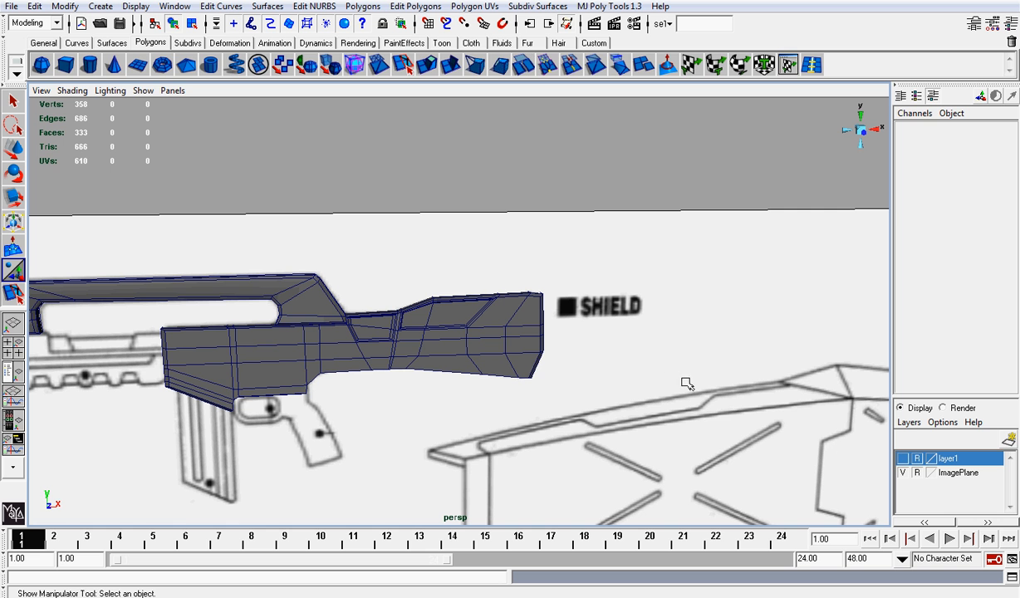
left_click(74, 90)
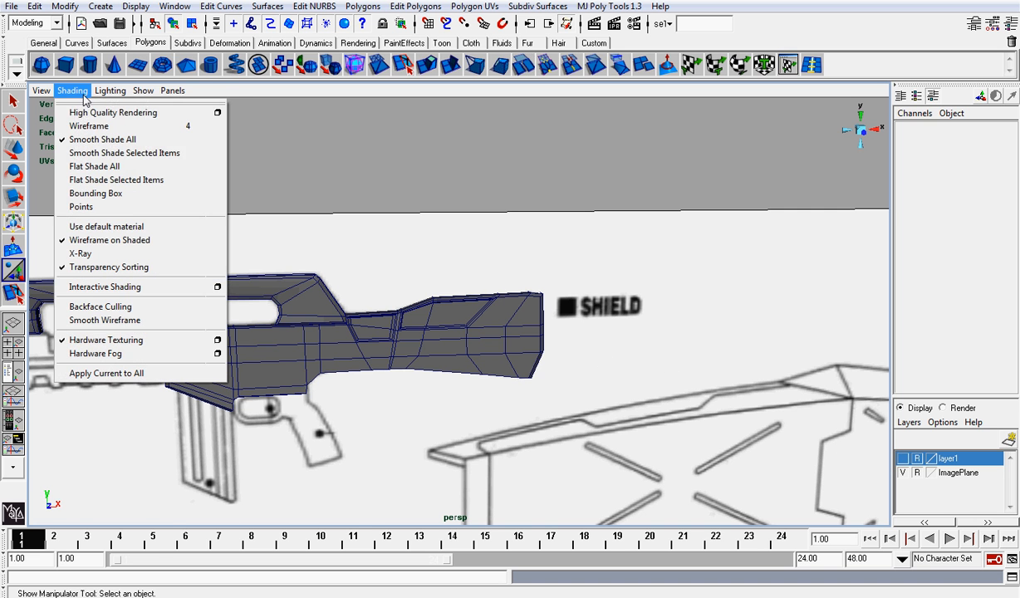
left_click(121, 244)
right_click_drag(546, 325, 821, 100, "alt")
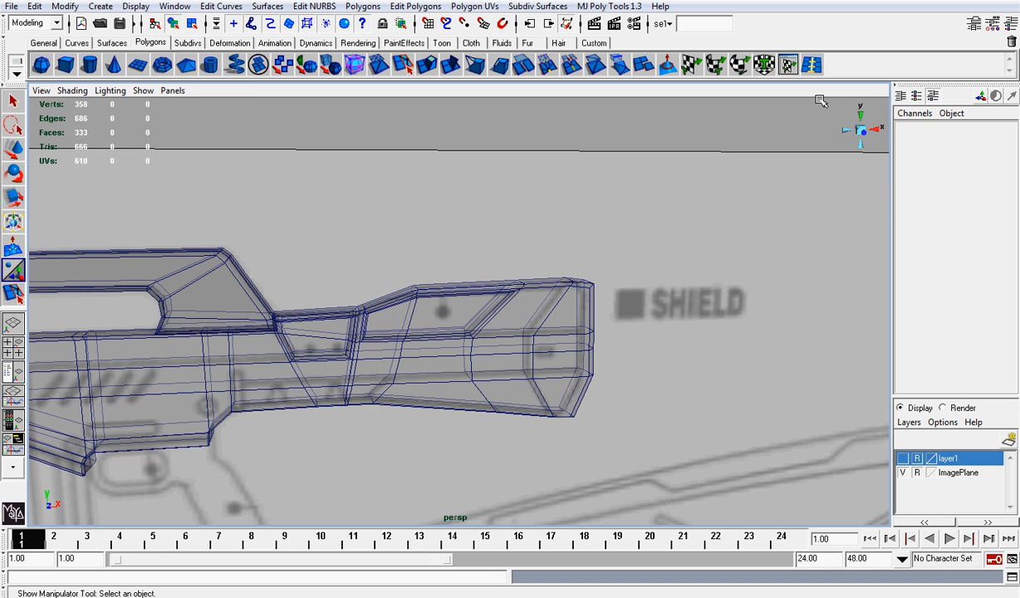
Extrude the angular faces at the stock's rear end in front view, enlarging them slightly and shifting them outward along the rifle's length
left_click(863, 131)
scroll(567, 249, "up", 6)
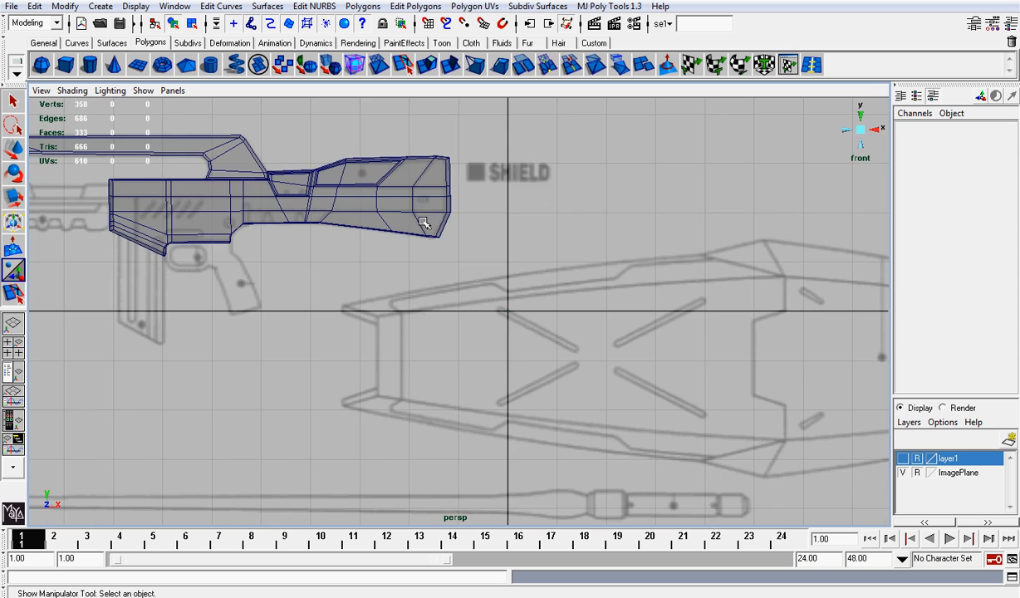
scroll(528, 268, "up", 3)
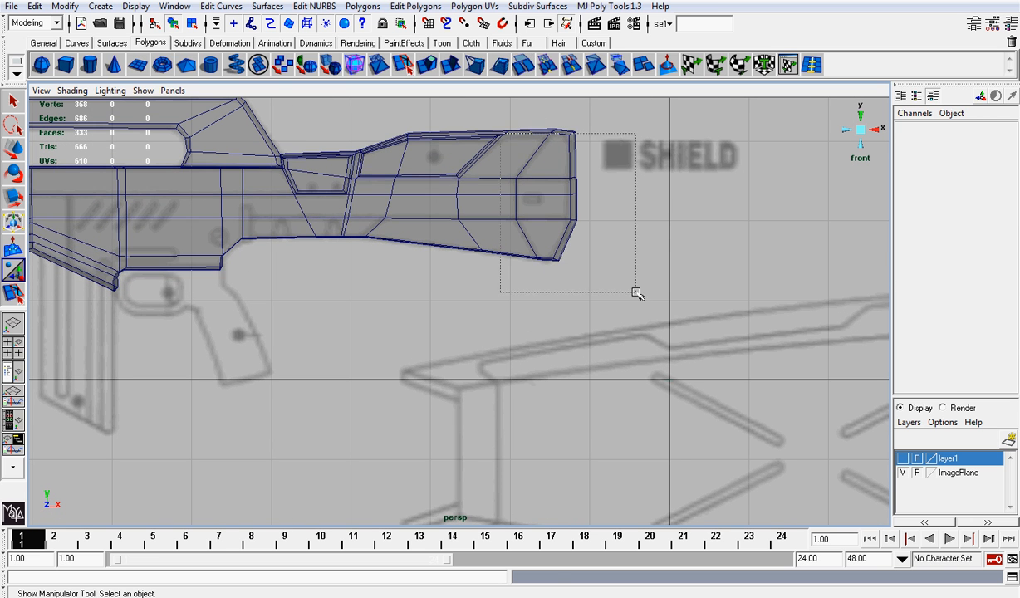
left_click(581, 217)
key("z")
right_click_drag(556, 181, 562, 214)
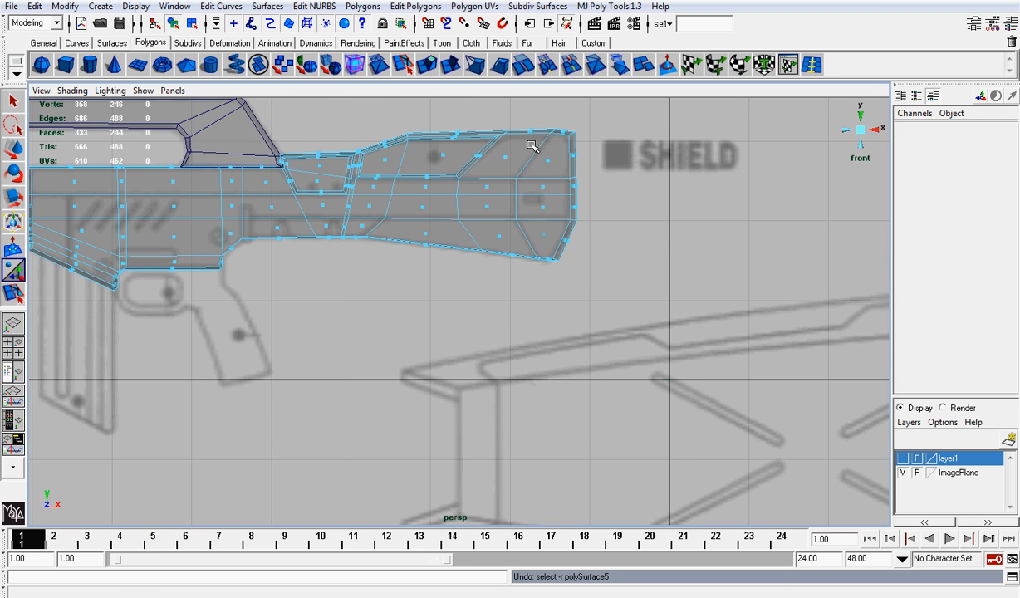
left_click_drag(616, 210, 615, 208)
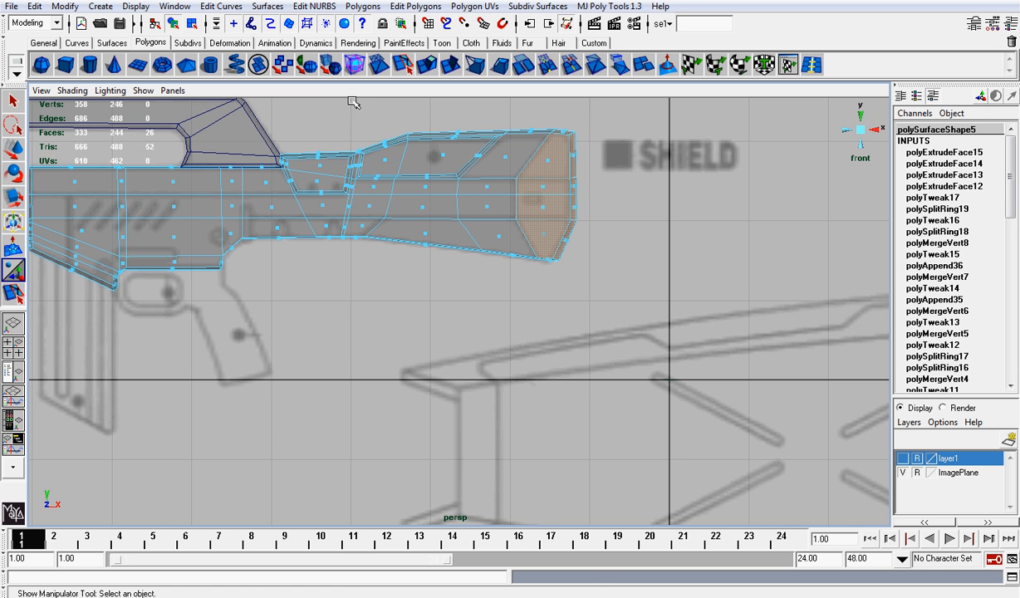
left_click(424, 65)
scroll(691, 177, "up", 2)
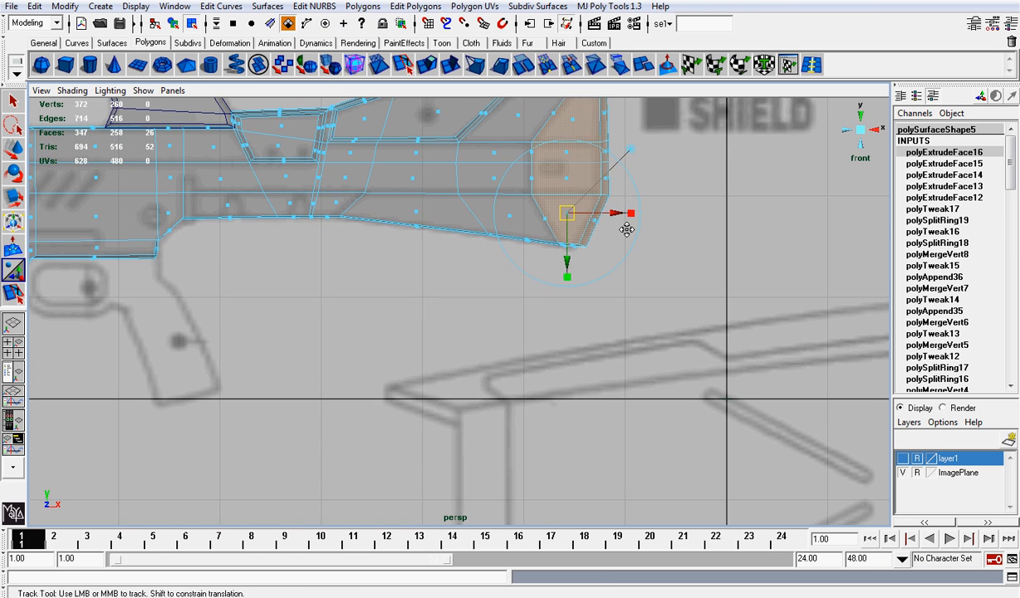
middle_click_drag(626, 227, 604, 270, "alt")
left_click(612, 206)
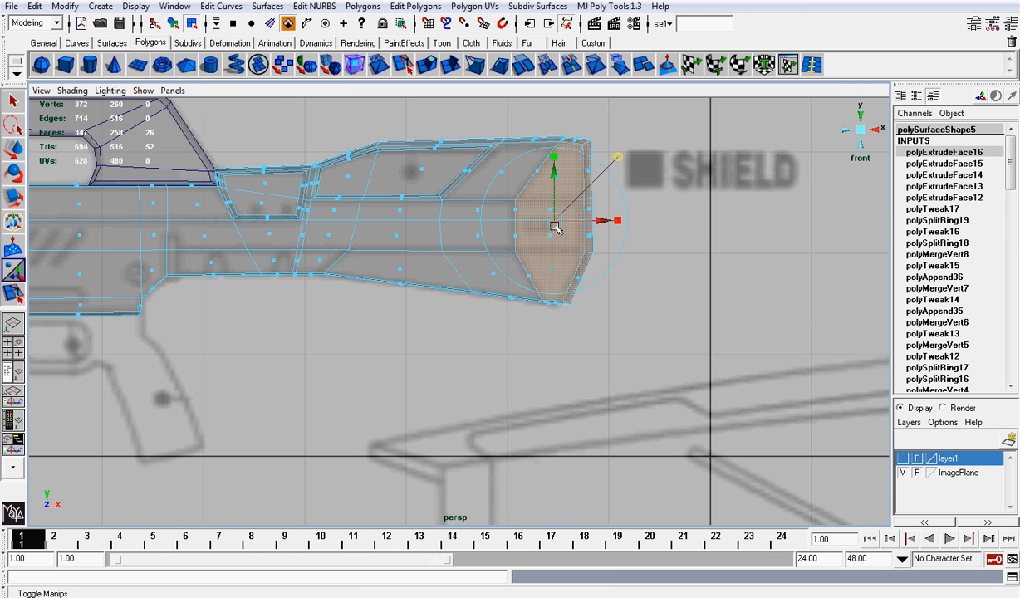
left_click(553, 158)
left_click_drag(557, 218, 607, 223)
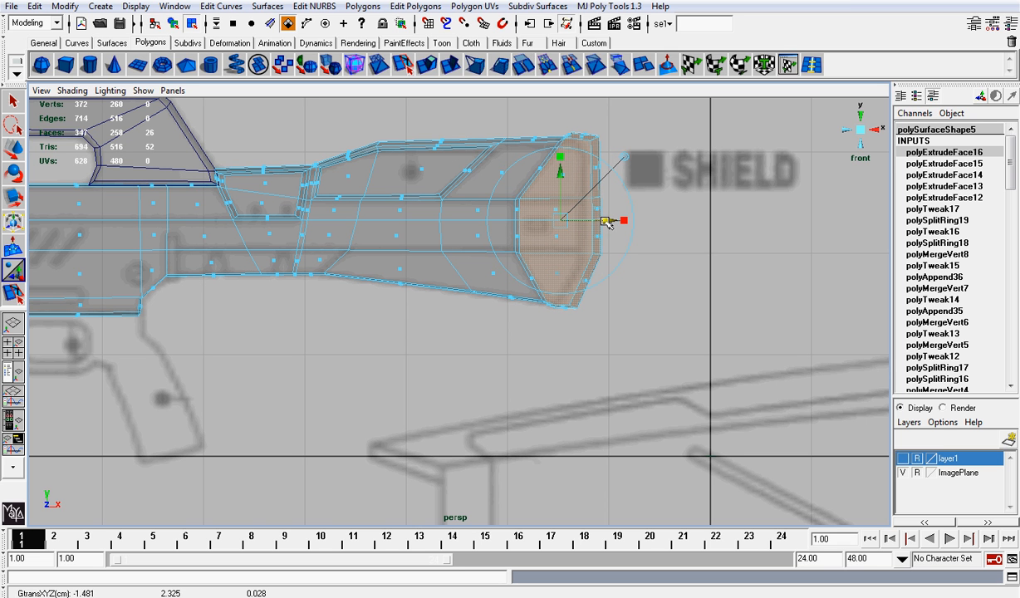
Move the stock's rearmost vertices slightly forward along X to match the reference outline, then return to object mode
left_click(651, 183)
right_click_drag(597, 182, 553, 182)
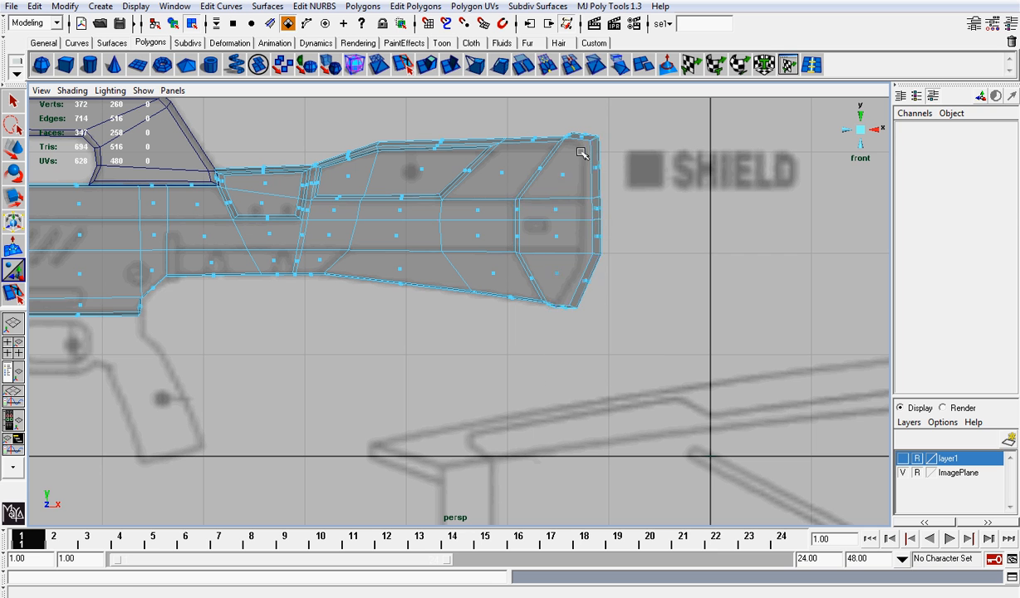
left_click_drag(585, 122, 624, 280)
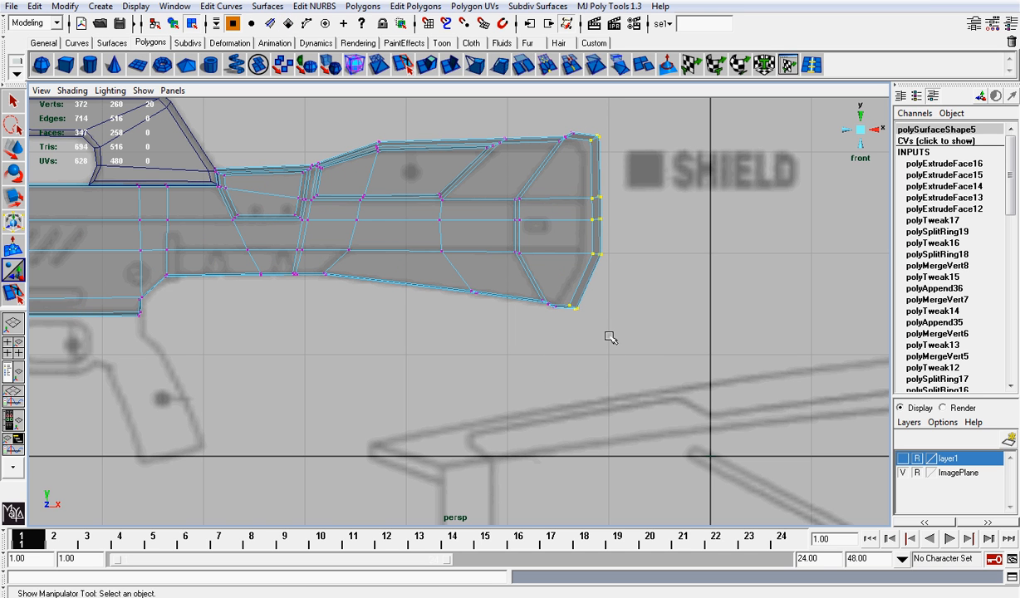
key("w")
left_click_drag(630, 222, 621, 222)
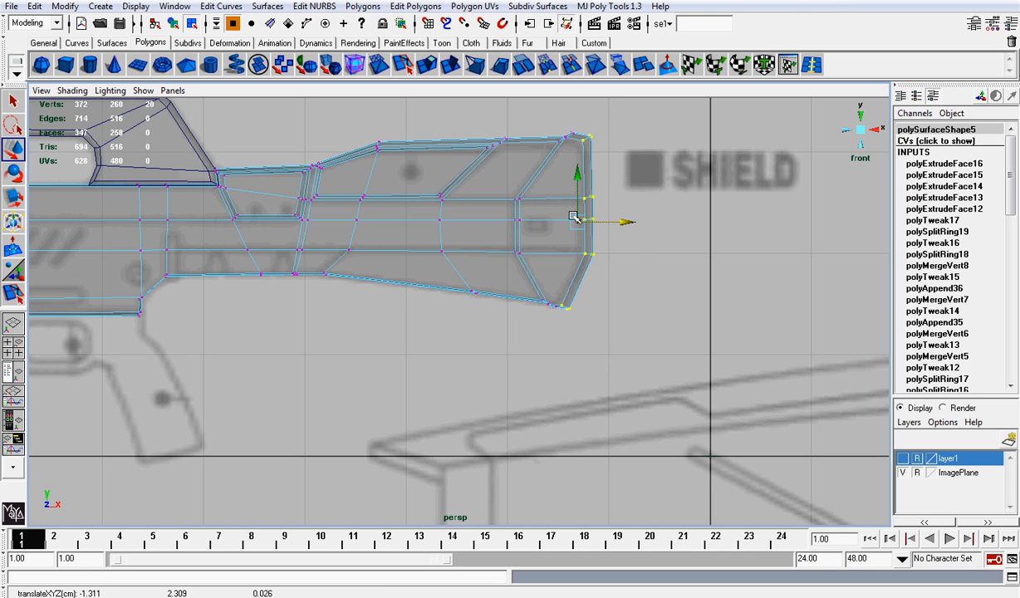
right_click_drag(542, 200, 596, 181)
left_click(664, 207)
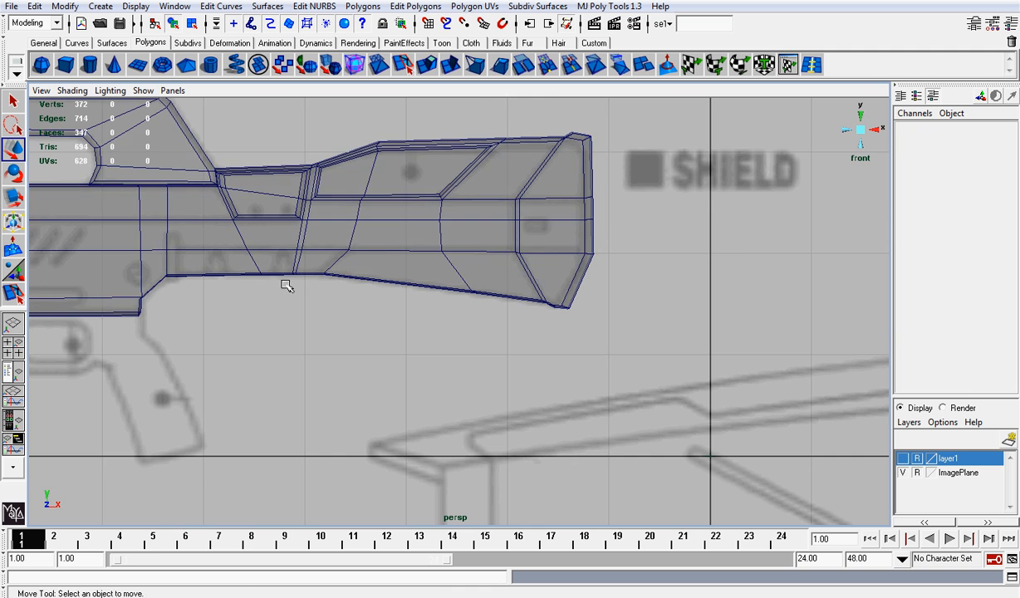
Insert a vertical edge loop along the rear edge of the drawn narrow slot above the grip and scale it straight along X
middle_click_drag(285, 285, 495, 296, "alt")
scroll(496, 296, "up", 2)
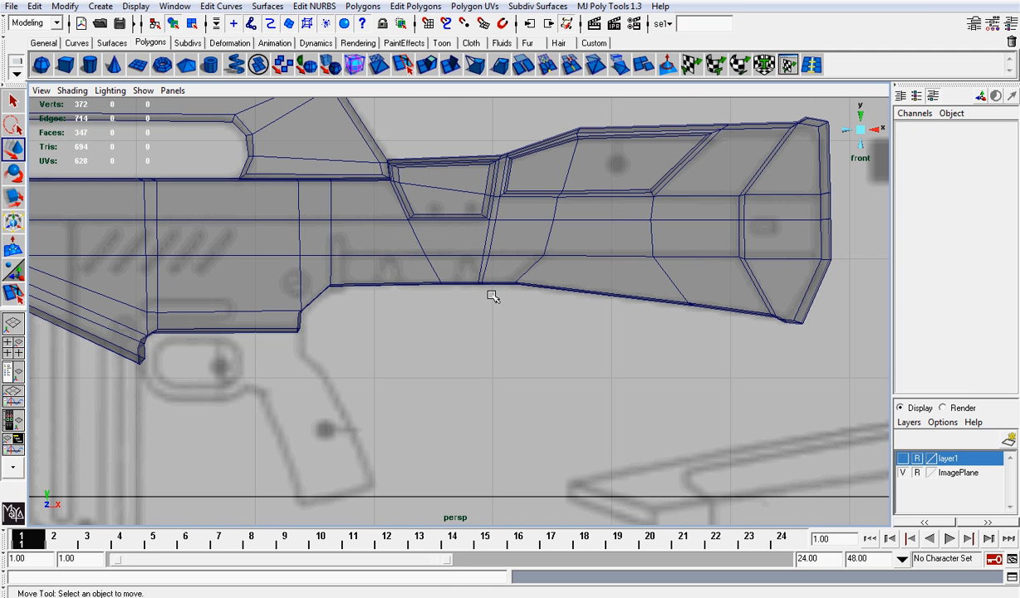
middle_click_drag(384, 268, 456, 286, "alt")
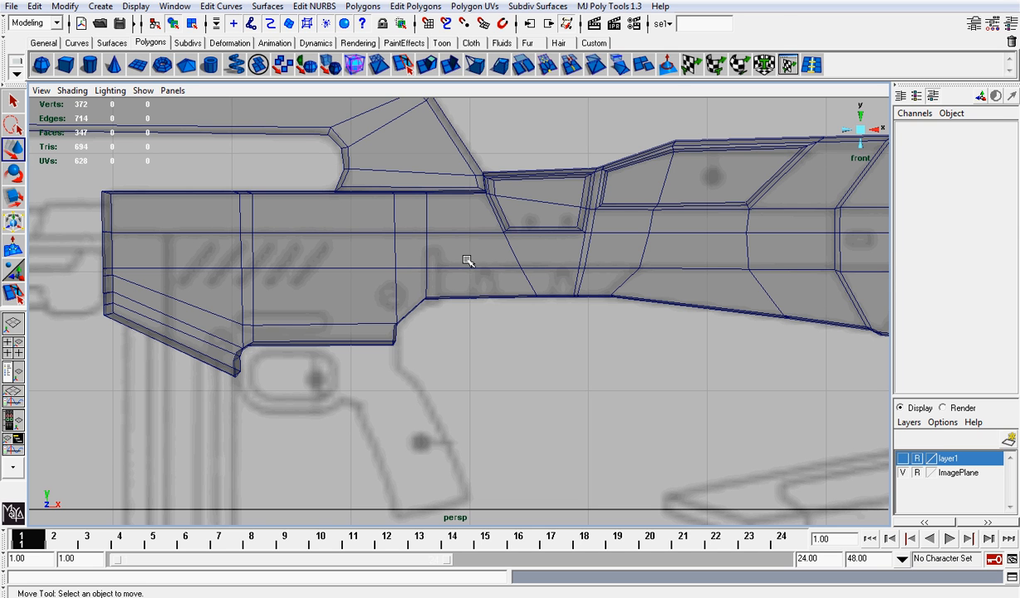
left_click(810, 64)
left_click(453, 260)
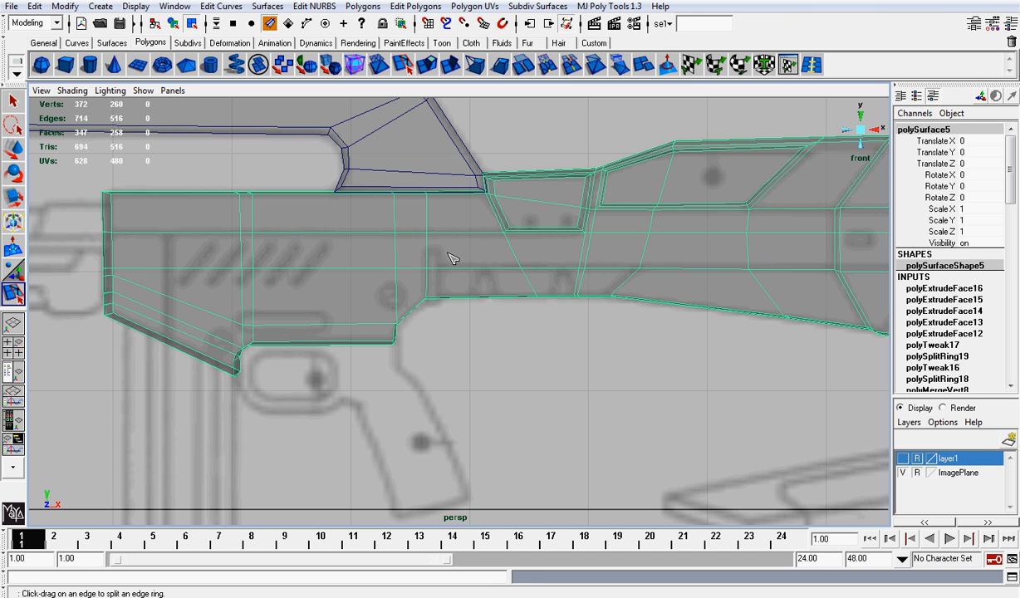
left_click(442, 269)
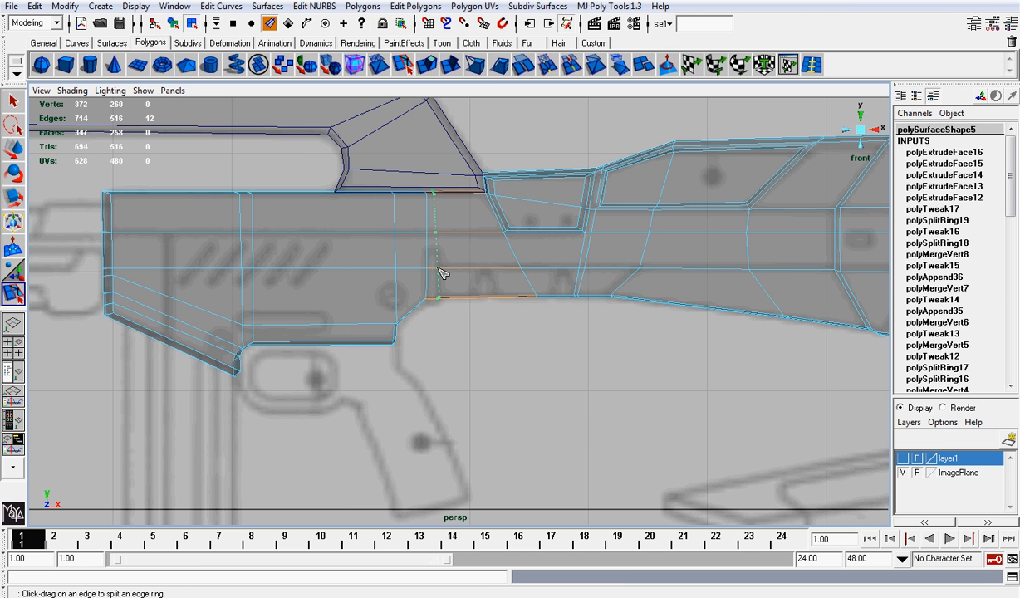
key("r")
left_click_drag(503, 243, 478, 243)
Move the middle vertices of the narrow strip up along Y to the top of the drawn slot
right_click_drag(431, 267, 391, 267)
left_click_drag(401, 254, 470, 278)
key("w")
key("z")
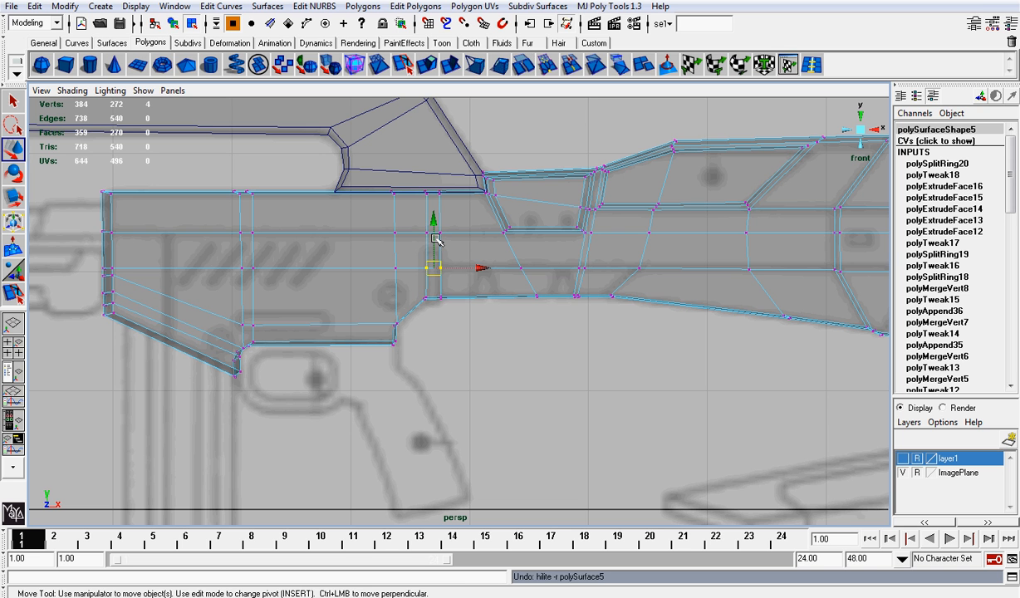
left_click_drag(433, 239, 435, 224)
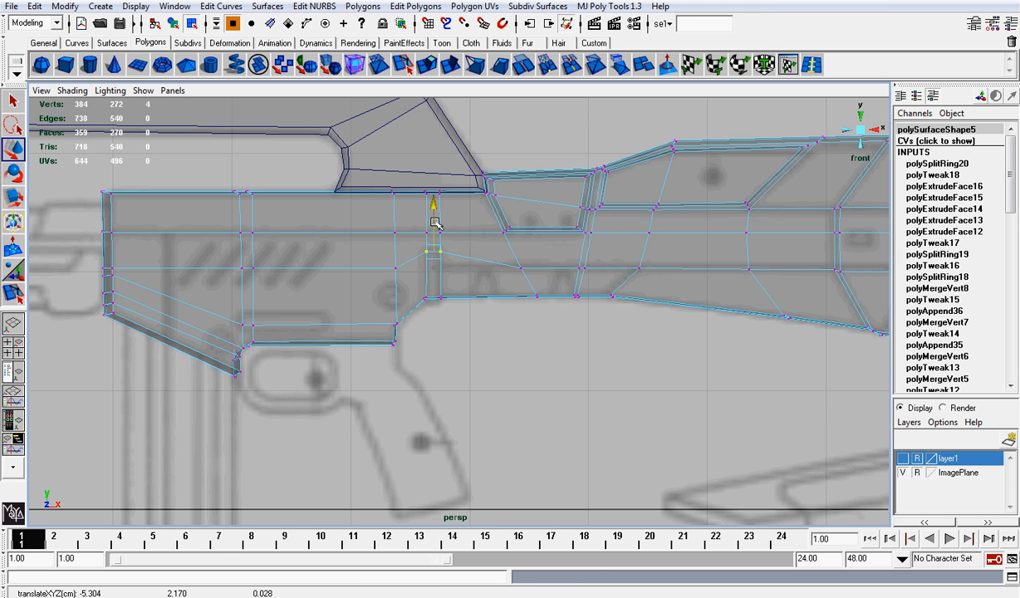
Extrude the narrow slot faces on both sides of the body and scale them inward to about 0.853 by 0.883 as a border
scroll(441, 241, "up", 4)
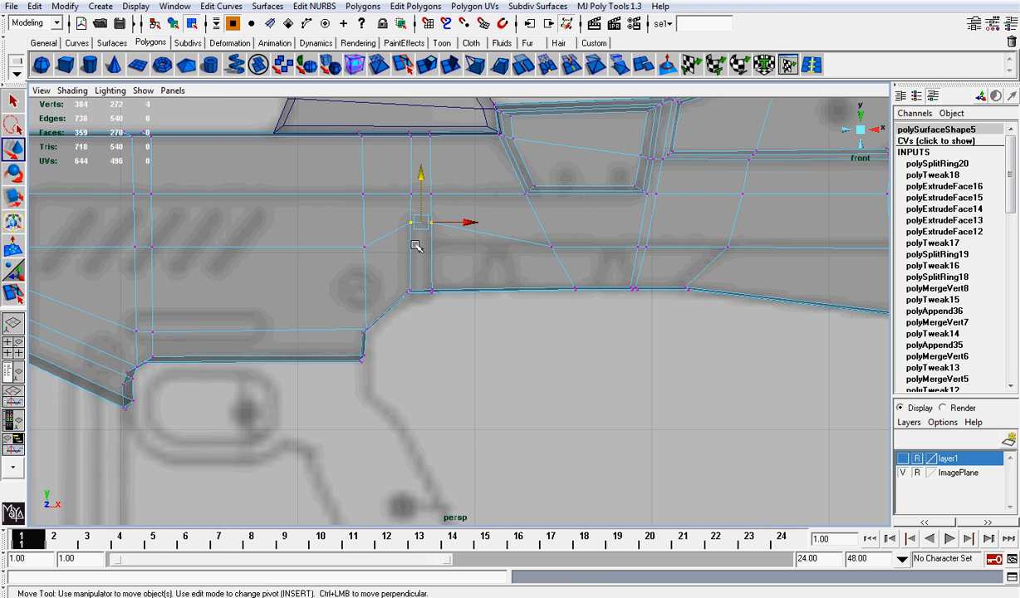
right_click_drag(415, 246, 430, 277)
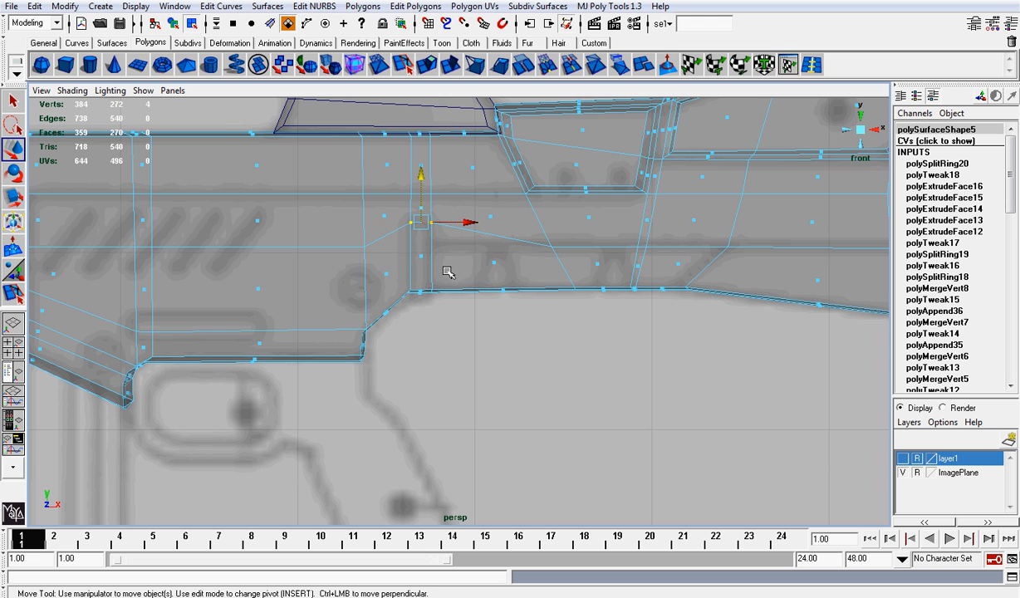
left_click(420, 256)
left_click(859, 131)
scroll(660, 175, "down", 3)
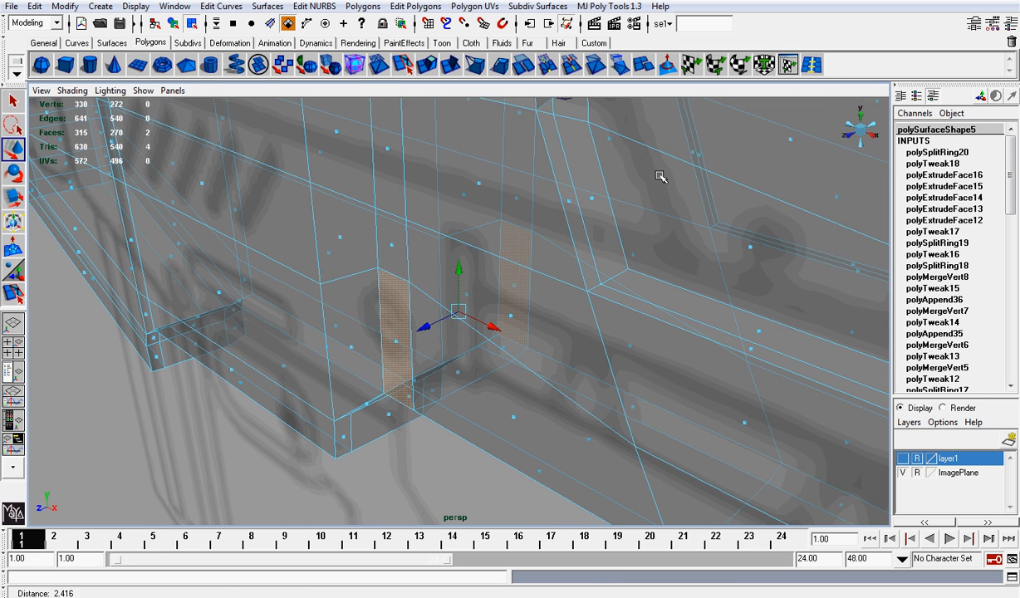
left_click(426, 65)
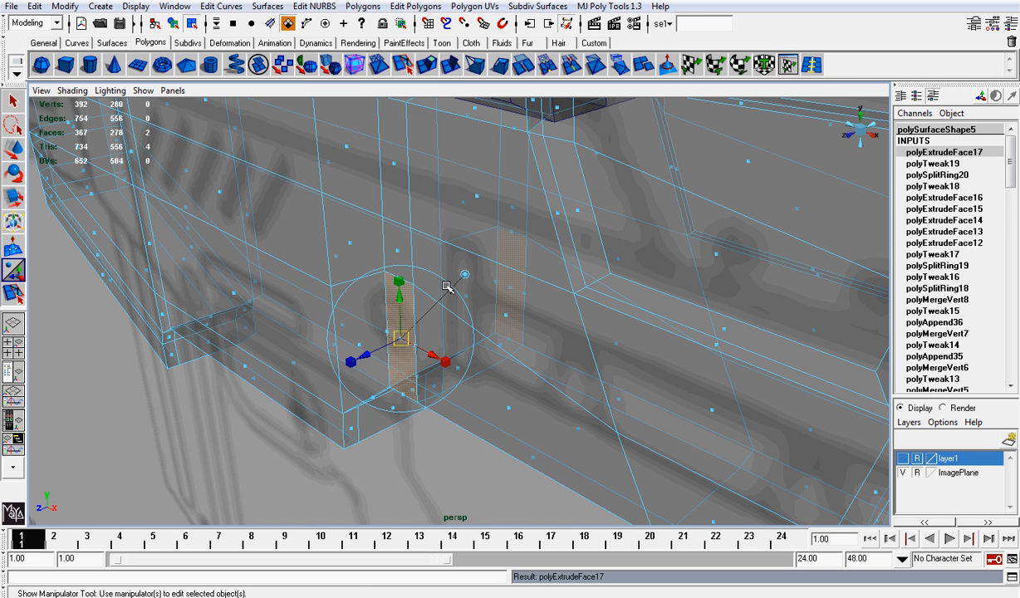
left_click(399, 280)
left_click_drag(402, 337, 400, 337)
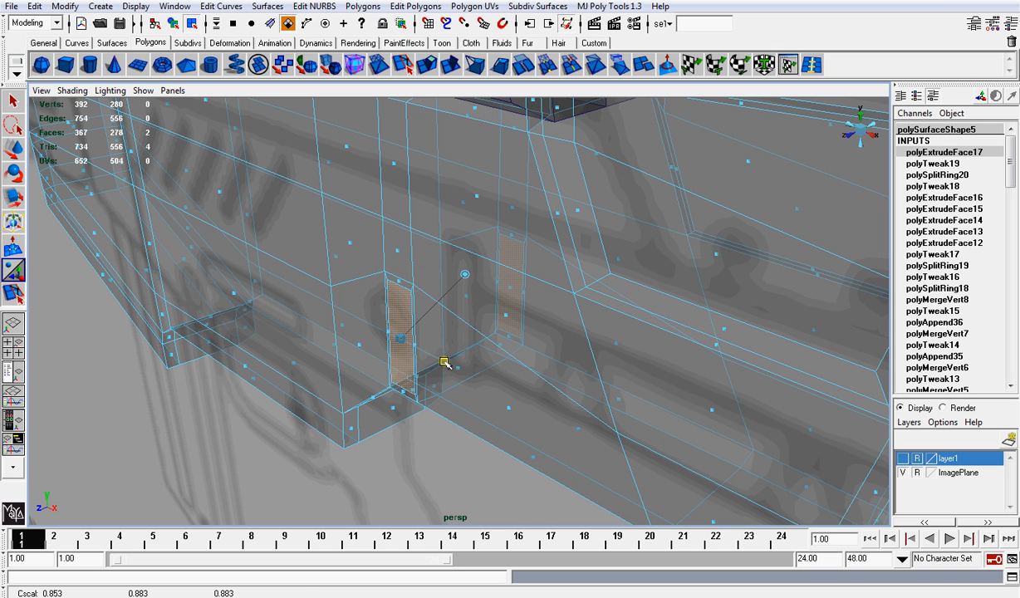
key("r")
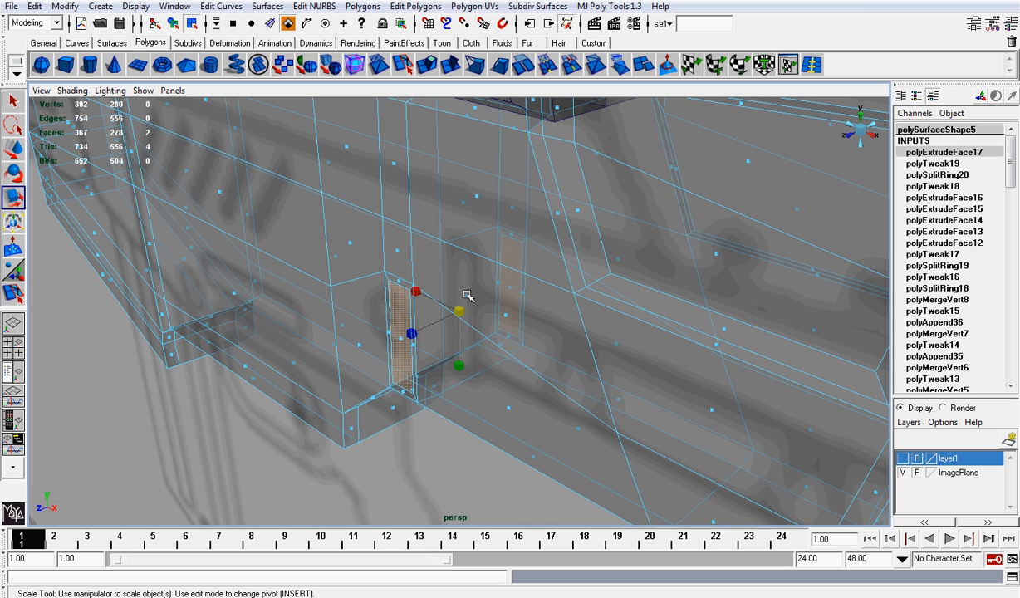
Extrude the slot faces again, push them into the body as a recess and return to object mode
left_click(425, 70)
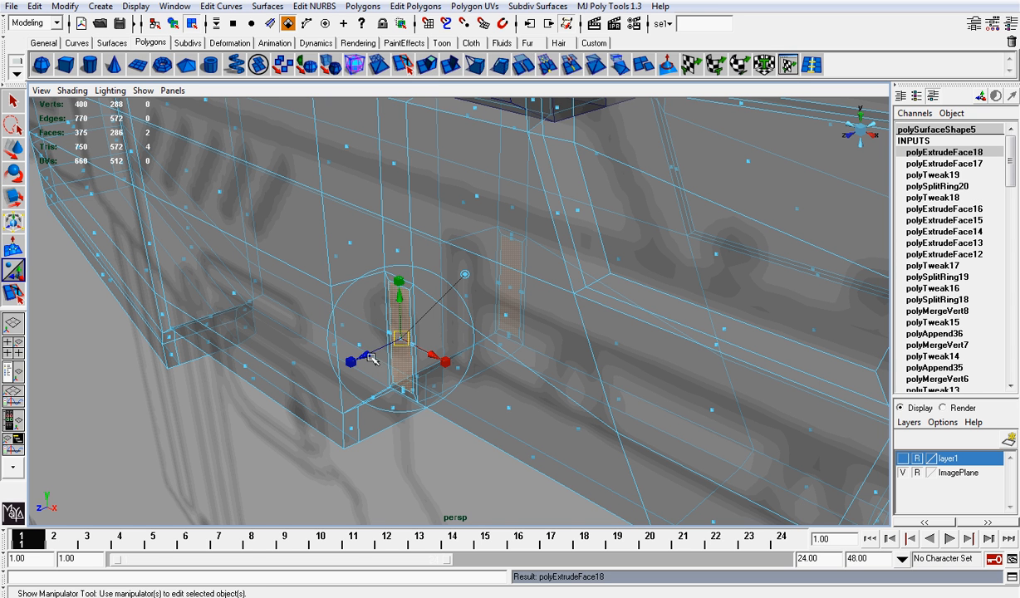
mouse_move(370, 358)
left_mouse_down()
mouse_move(366, 351)
mouse_move(383, 347)
left_mouse_up()
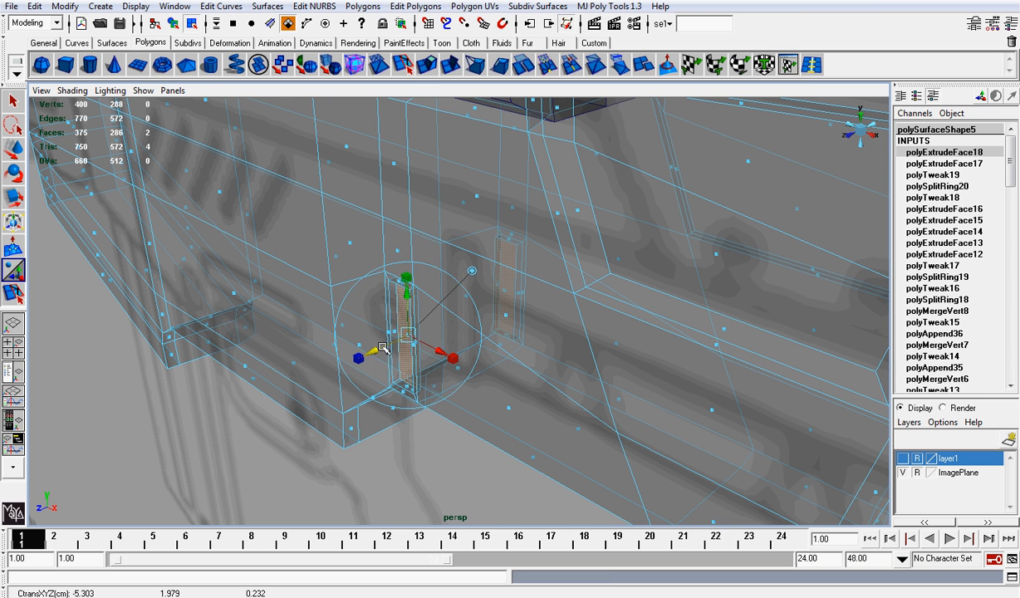
right_click_drag(403, 214, 446, 196)
left_click_drag(446, 196, 78, 180, "alt")
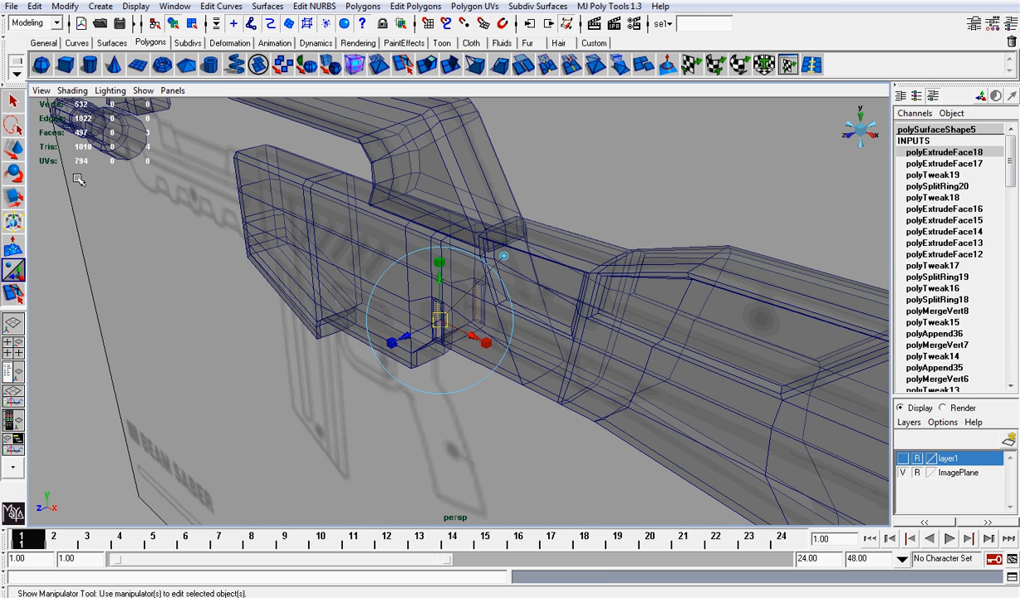
Turn off X-Ray shading and examine the recessed slot close up on the solid rifle body
left_click(73, 90)
left_click(83, 253)
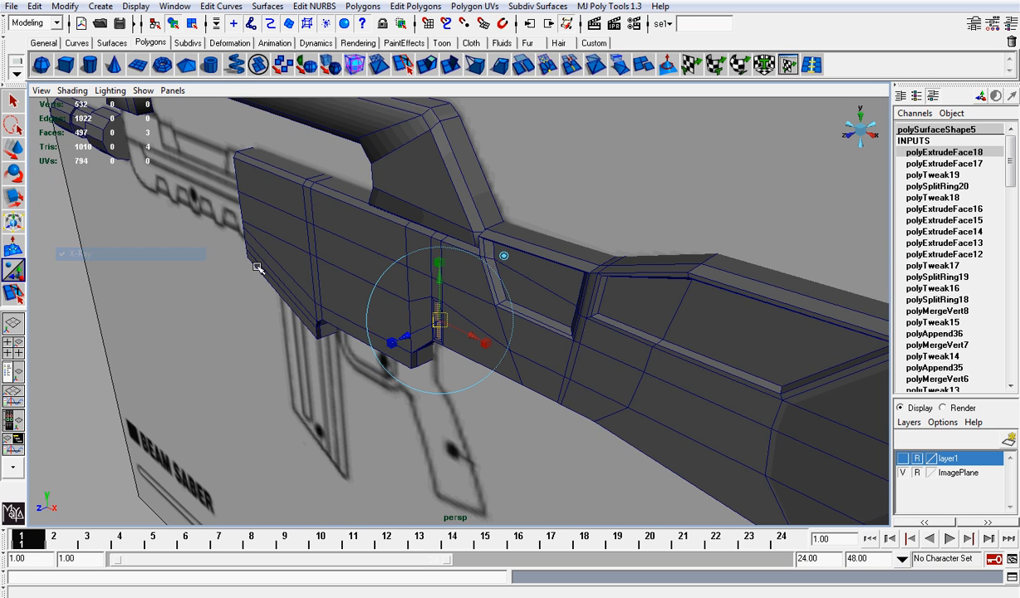
left_click_drag(256, 267, 490, 235, "alt")
left_click(537, 184)
right_click_drag(548, 293, 574, 273)
scroll(575, 274, "up", 6)
left_click_drag(574, 275, 469, 284, "alt")
scroll(530, 304, "up", 5)
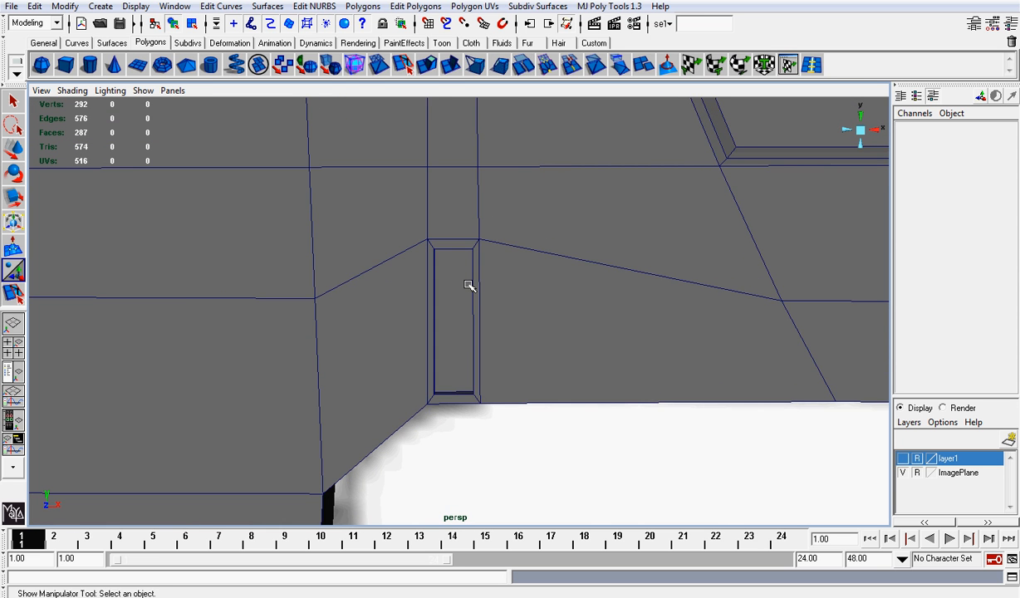
Select the four edges around the recessed slot's floor and scale them inward in height and width to slope the recess walls
right_click_drag(462, 277, 473, 255)
left_click_drag(474, 255, 520, 247, "alt")
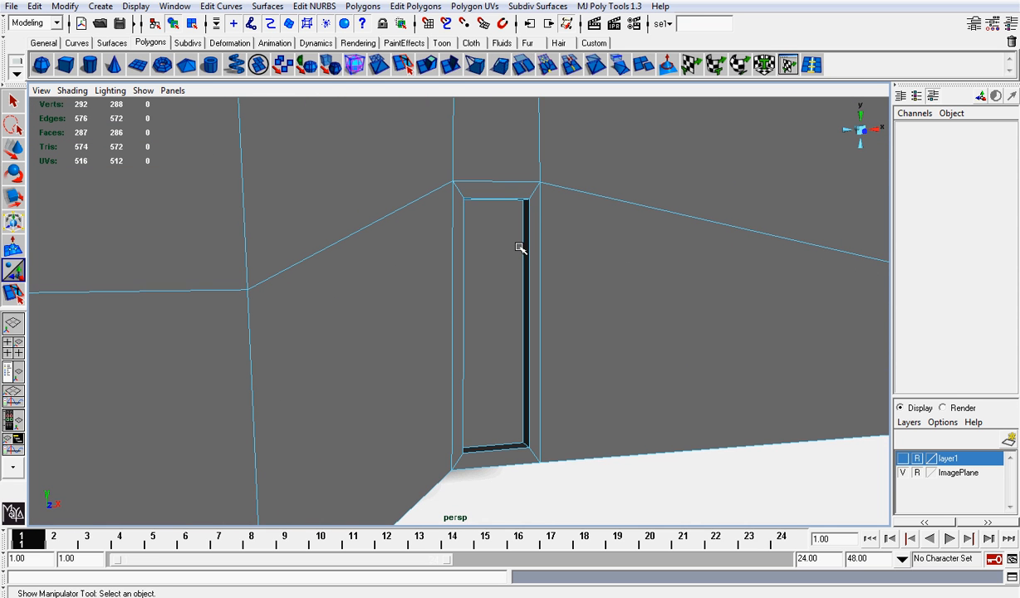
left_click(523, 247)
left_click(609, 6)
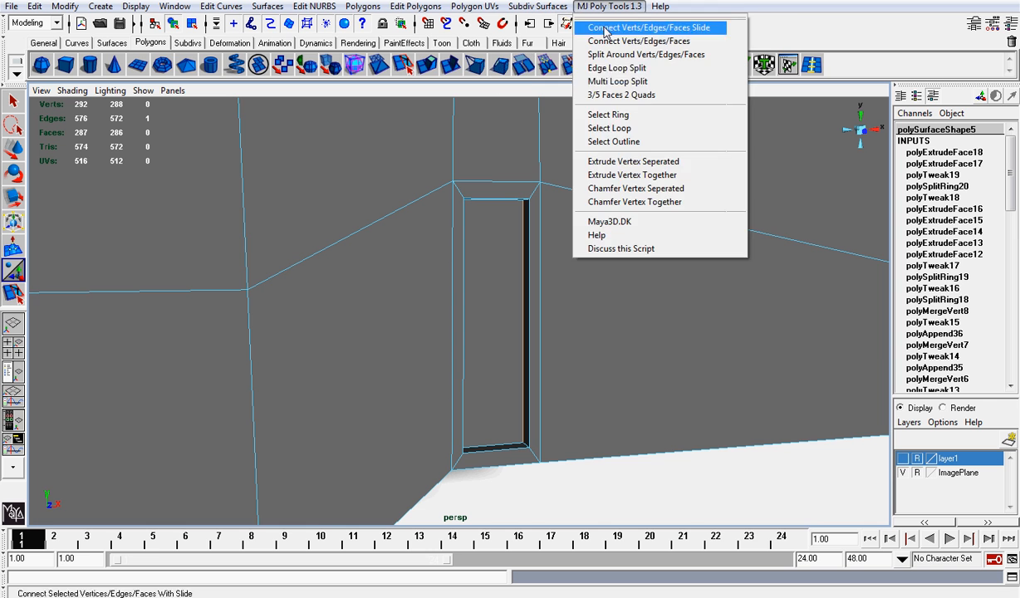
left_click(633, 129)
left_click_drag(573, 249, 508, 257, "alt")
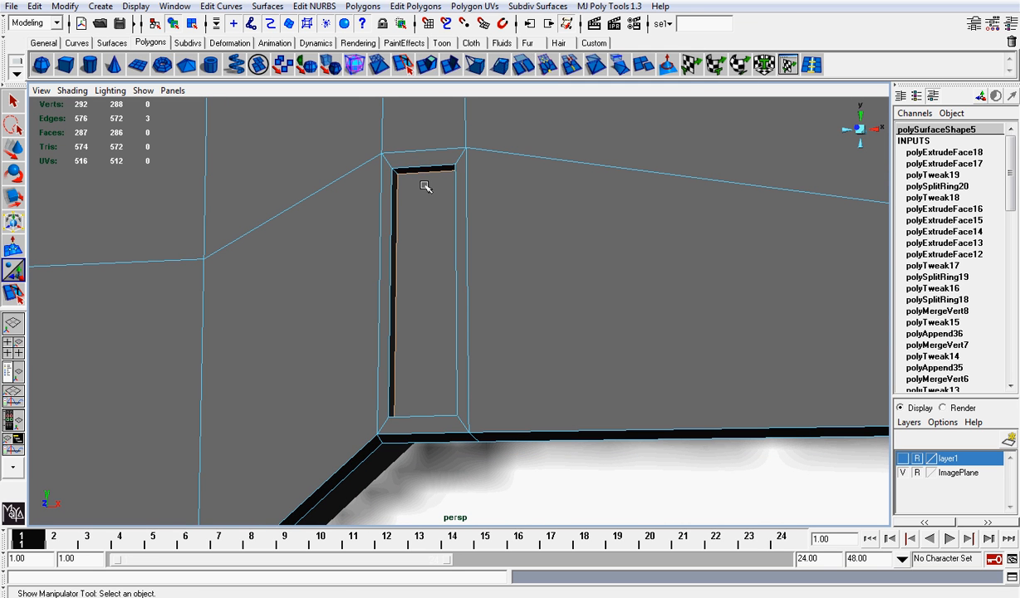
left_click_drag(424, 186, 451, 335, "alt")
left_click_drag(444, 471, 534, 341, "alt")
key("r")
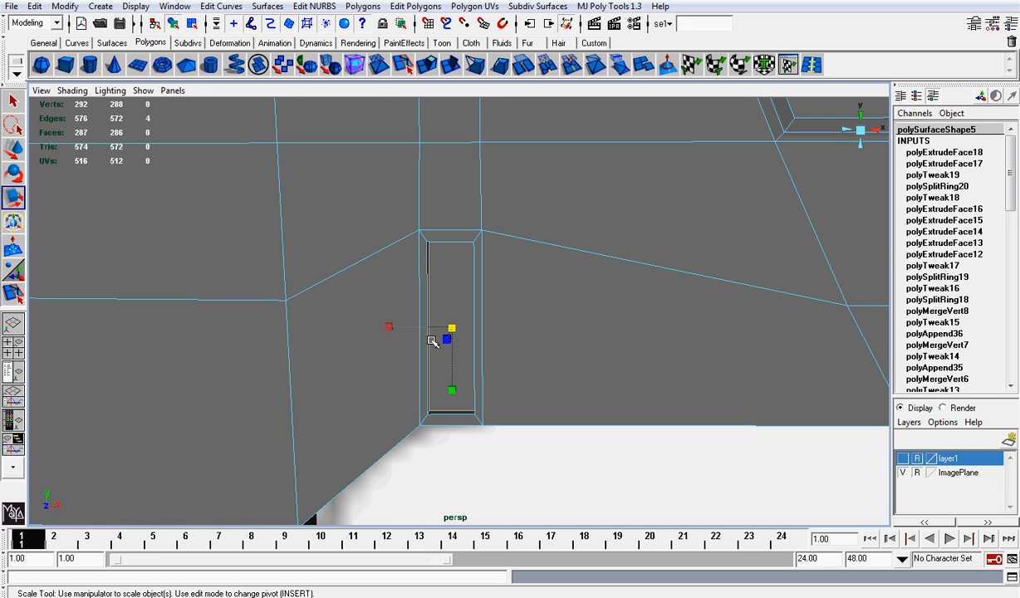
left_click_drag(390, 329, 433, 341)
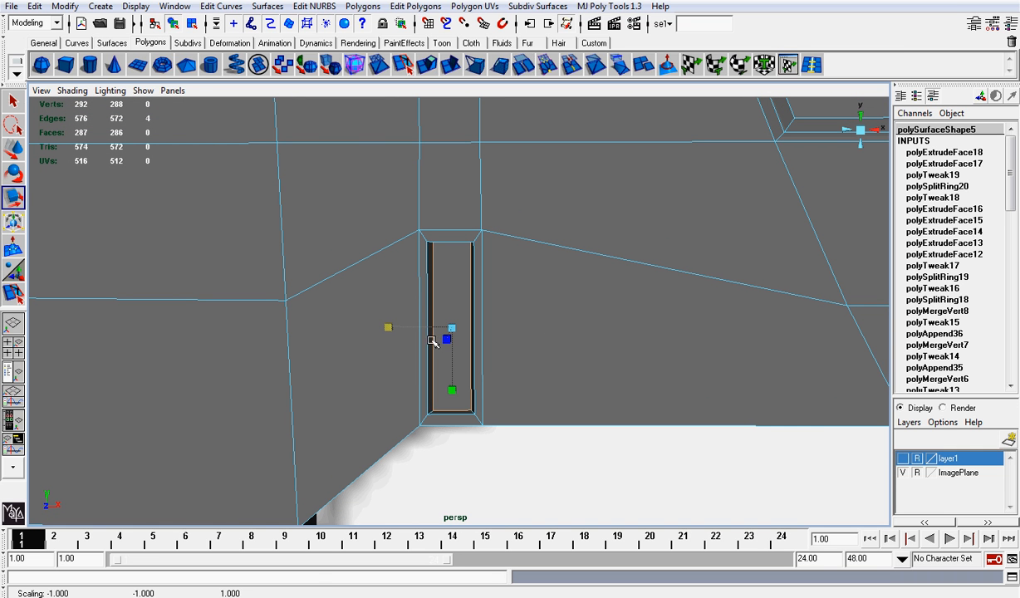
left_click_drag(450, 388, 452, 381)
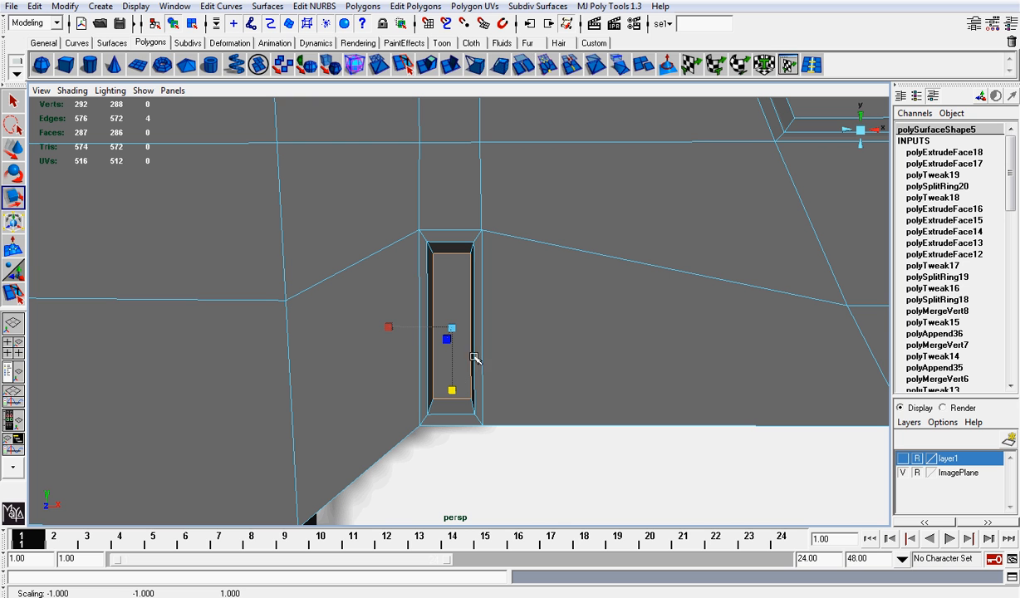
left_click_drag(395, 331, 394, 325)
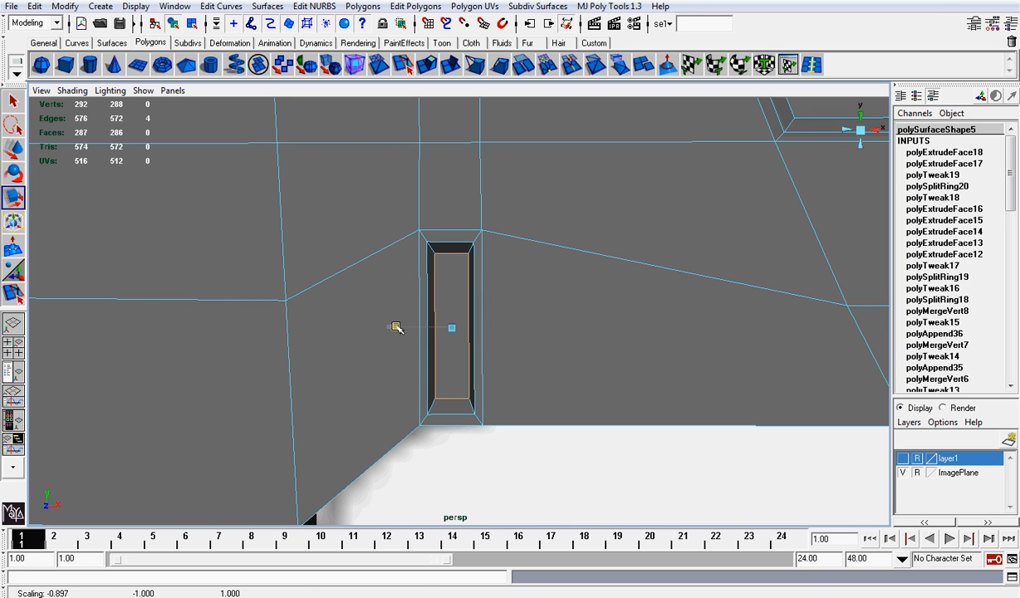
Shift the edges of the slot's recess floor slightly along X, then return to object mode and deselect the body
key("w")
left_click_drag(500, 327, 498, 326)
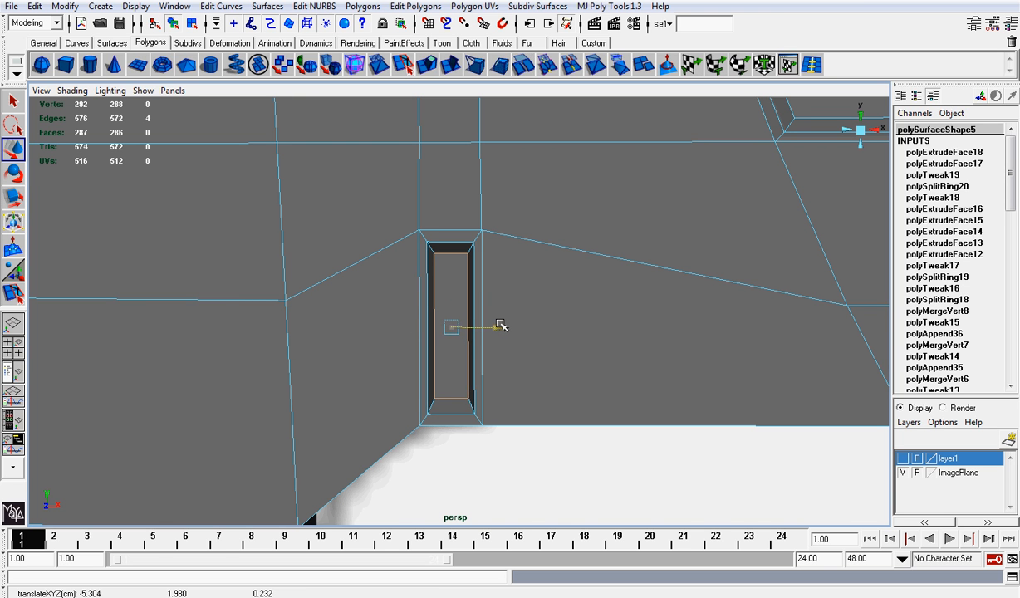
right_click_drag(512, 280, 539, 263)
scroll(539, 262, "down", 5)
left_click(544, 385)
left_click_drag(565, 357, 540, 355, "alt")
key("q")
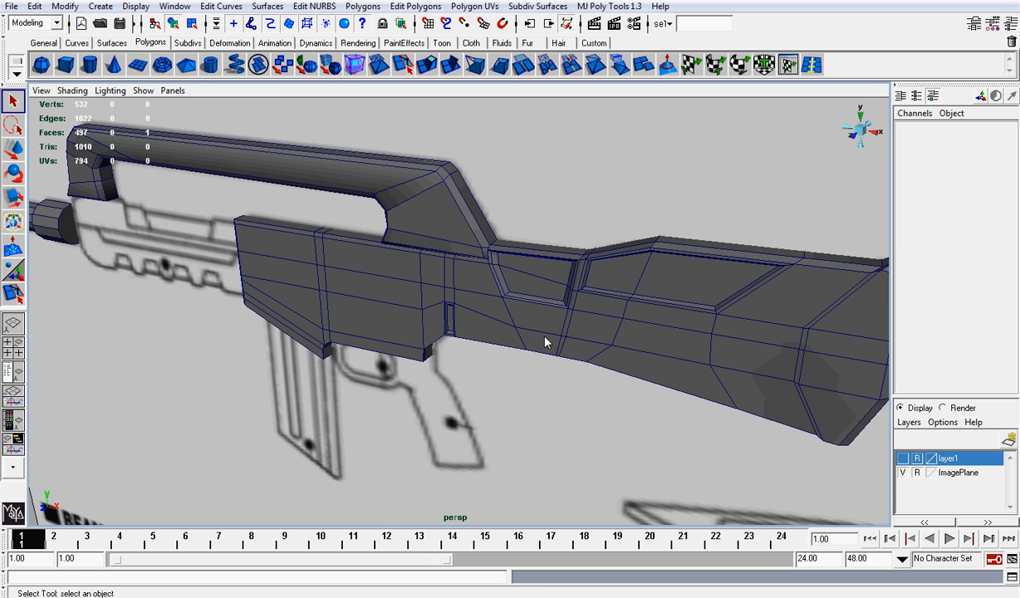
Hide the reference image to examine the whole rifle body, then show the reference again
left_click(902, 473)
left_click_drag(651, 278, 727, 241, "alt")
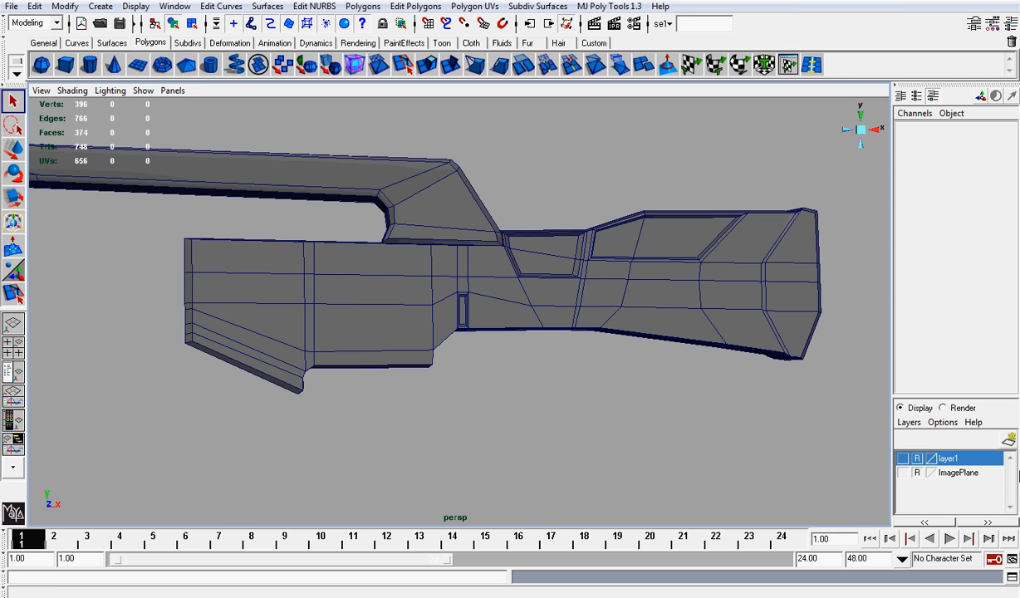
left_click(902, 472)
scroll(520, 294, "down", 4)
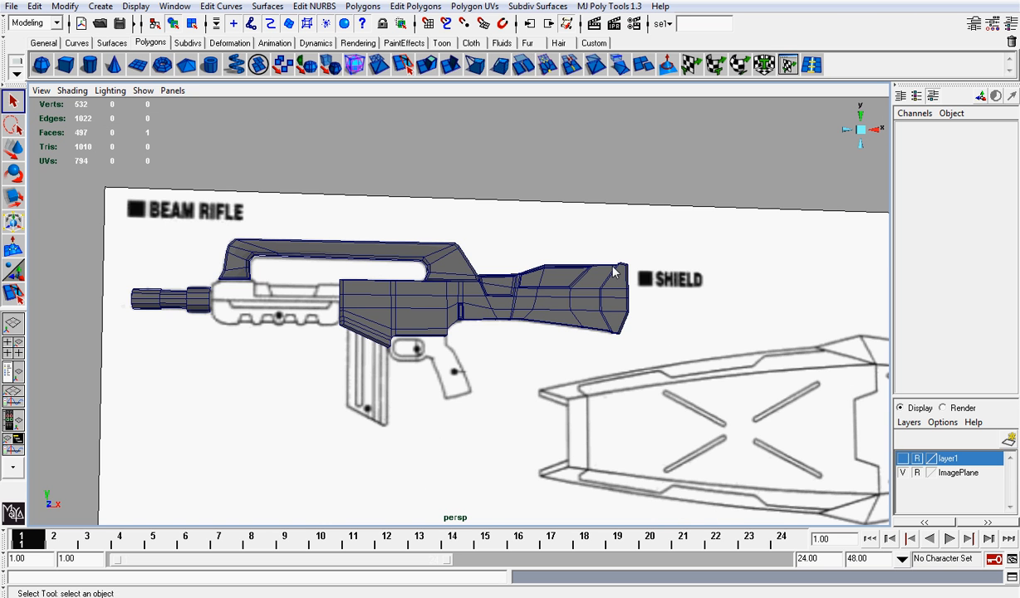
In the front view, create a polygon cube and move it over the reference magazine at X about -7.484
left_click(878, 129)
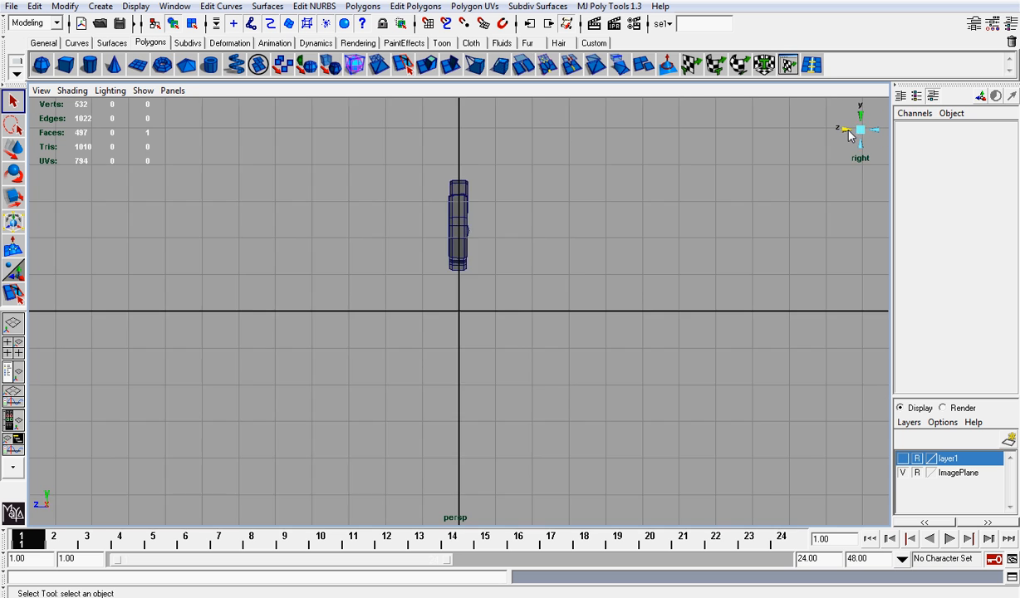
left_click(847, 131)
scroll(357, 279, "up", 3)
middle_click_drag(289, 249, 480, 252, "alt")
scroll(487, 257, "up", 3)
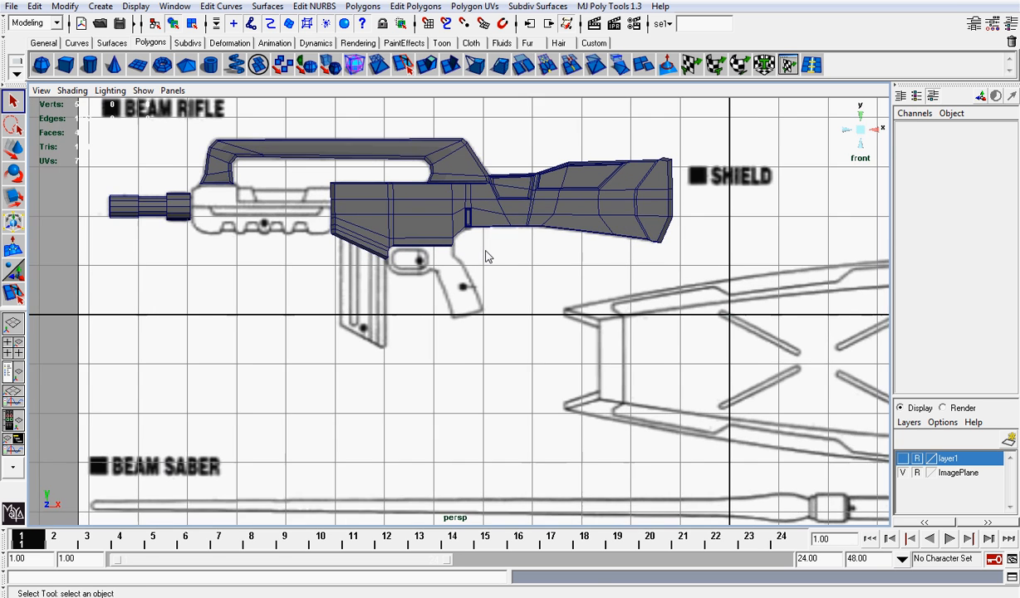
middle_click_drag(355, 217, 372, 233, "alt")
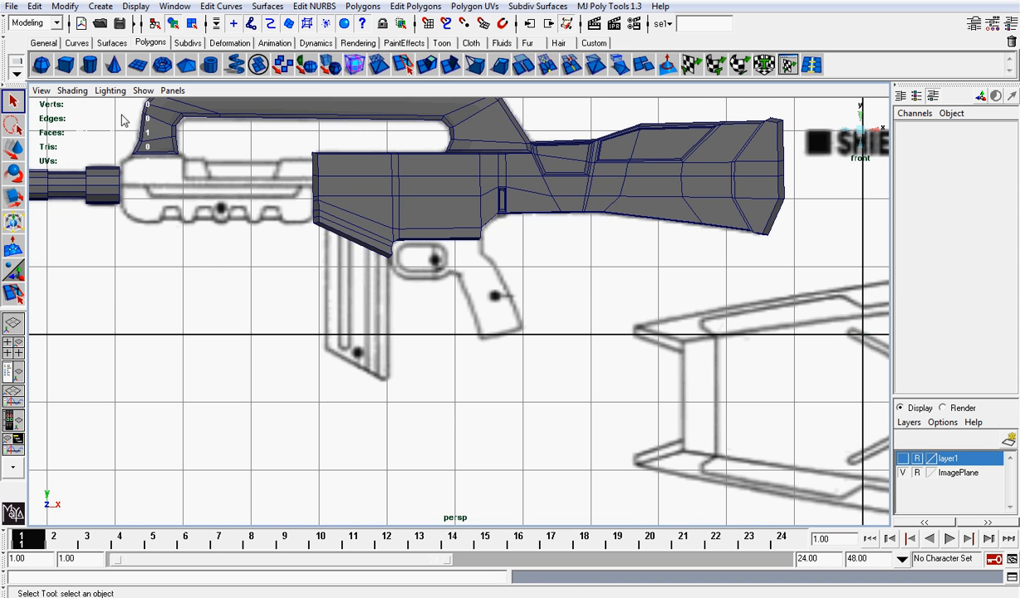
left_click(68, 66)
key("w")
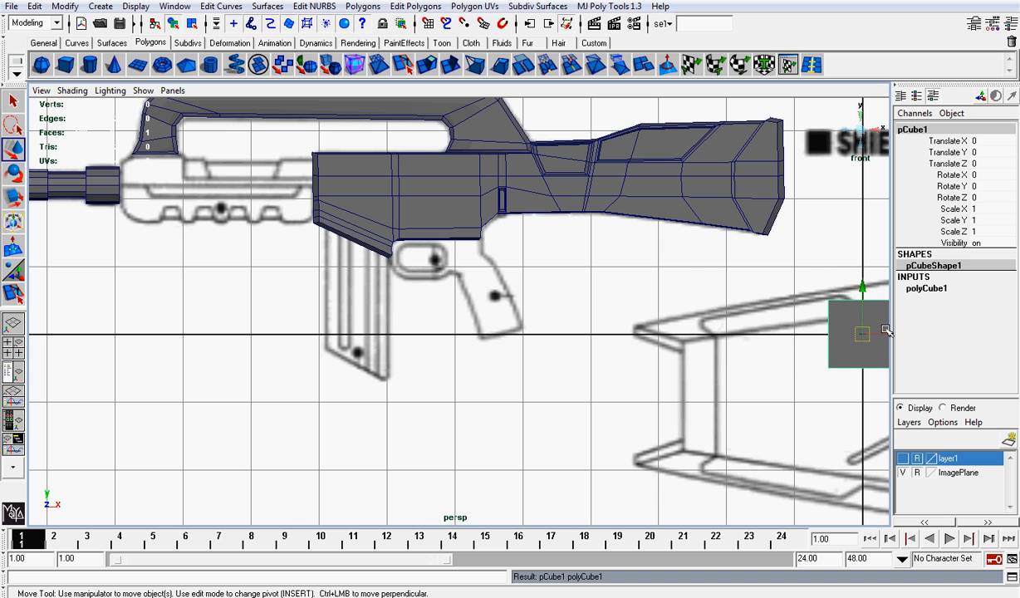
left_click_drag(886, 331, 379, 334)
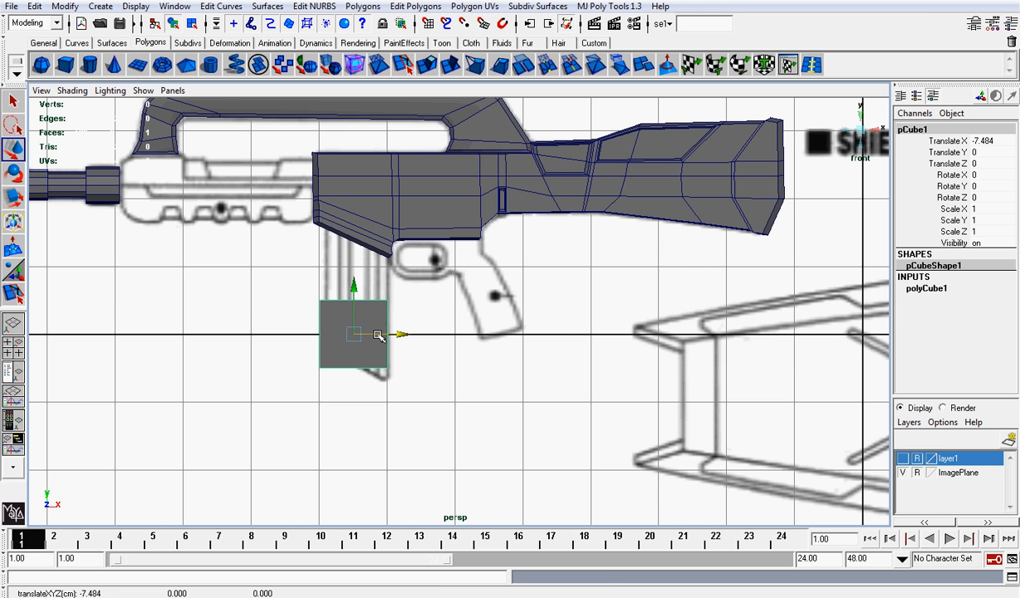
Turn on X-Ray and align the cube's front vertices with the magazine edge, raising its top vertices to Y about 1.82 inside the body
left_click(81, 91)
left_click(84, 253)
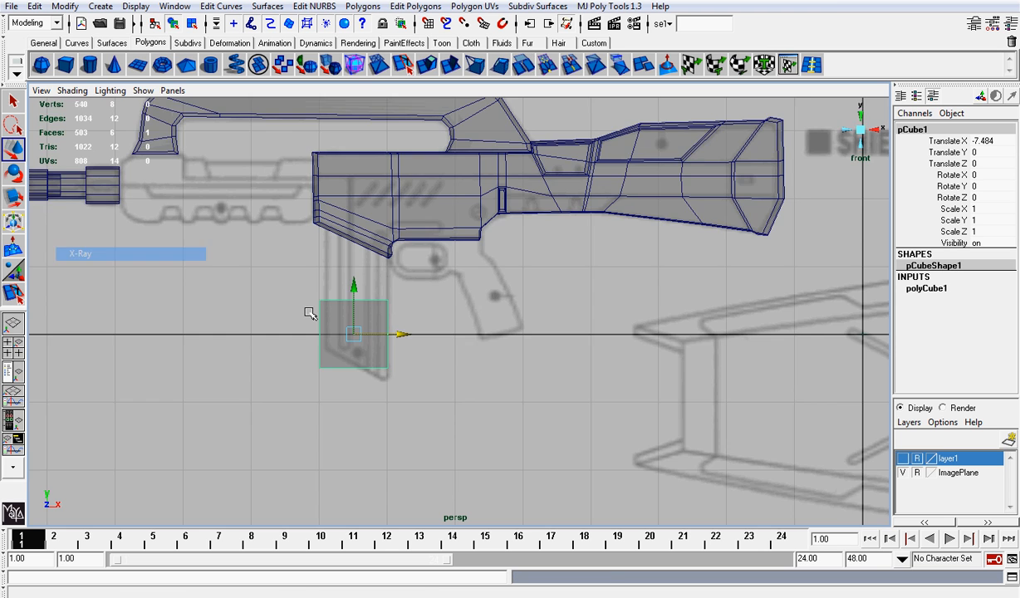
scroll(309, 313, "up", 2)
middle_click_drag(317, 286, 387, 280, "alt")
left_click(349, 279)
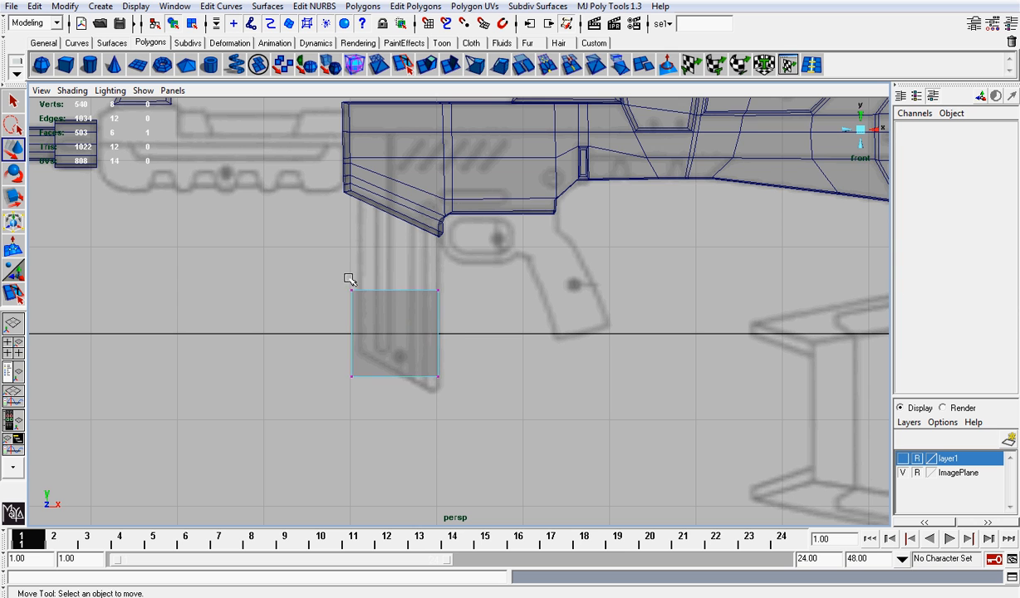
left_click_drag(367, 370, 397, 334)
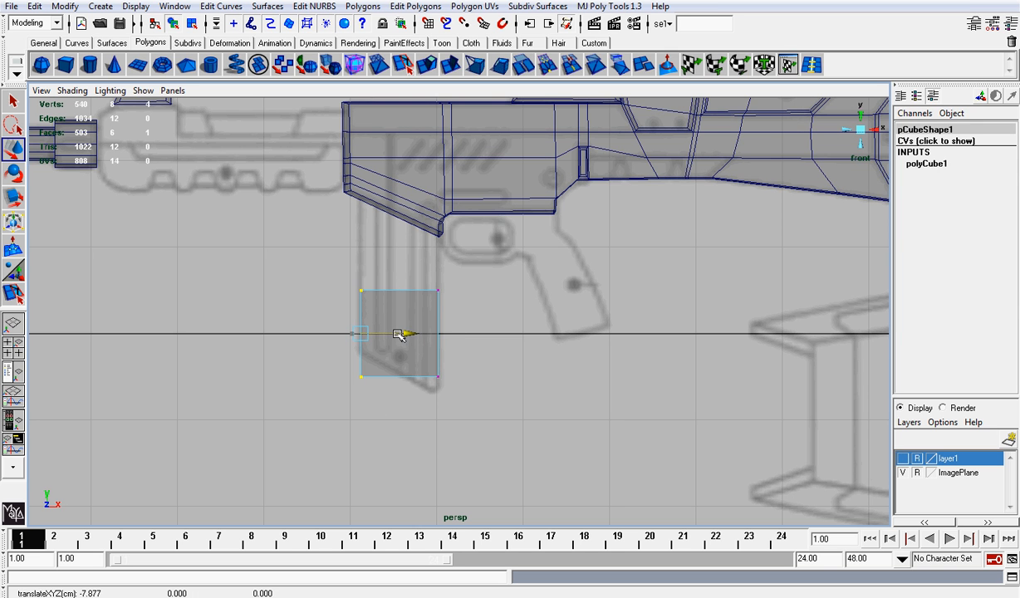
left_click_drag(332, 269, 455, 330)
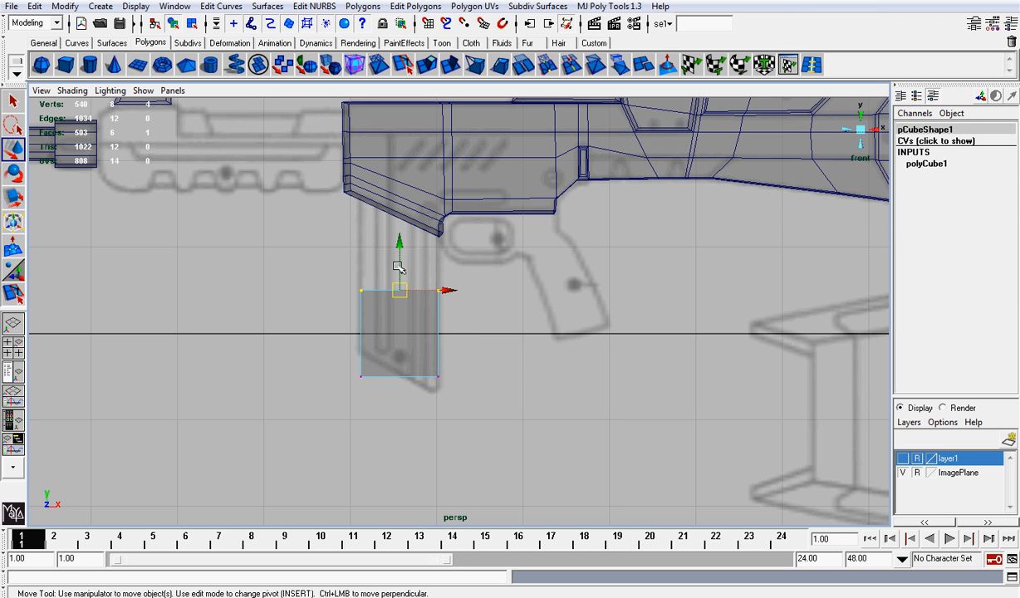
left_click_drag(397, 239, 398, 125)
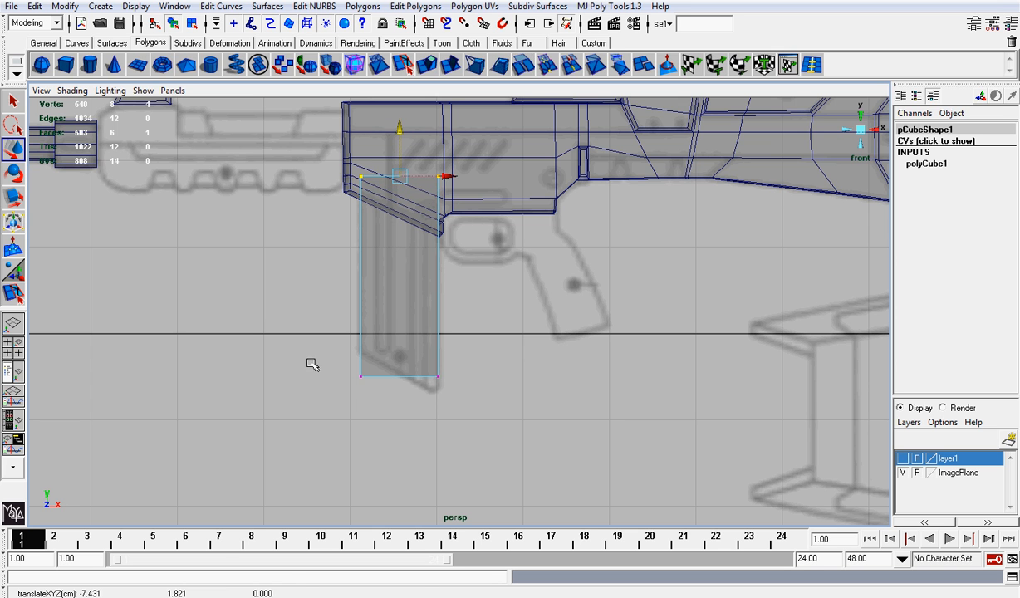
Move the bottom front vertices to Y about -0.188 and the bottom rear ones to about -0.615, then return to object mode
left_click_drag(321, 363, 378, 392)
left_click_drag(361, 336, 361, 308)
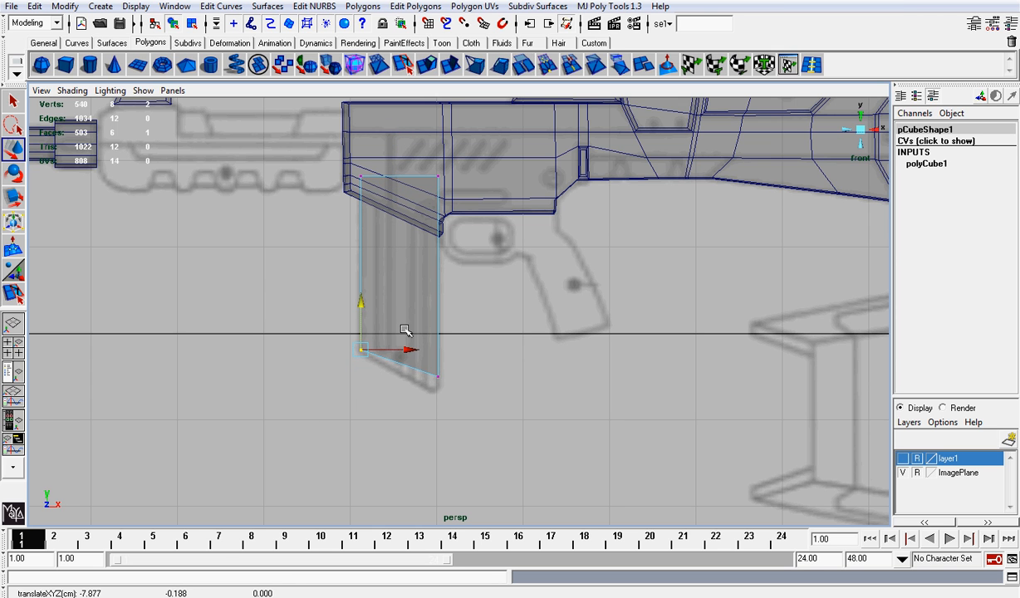
left_click_drag(407, 340, 446, 427)
left_click_drag(438, 327, 439, 336)
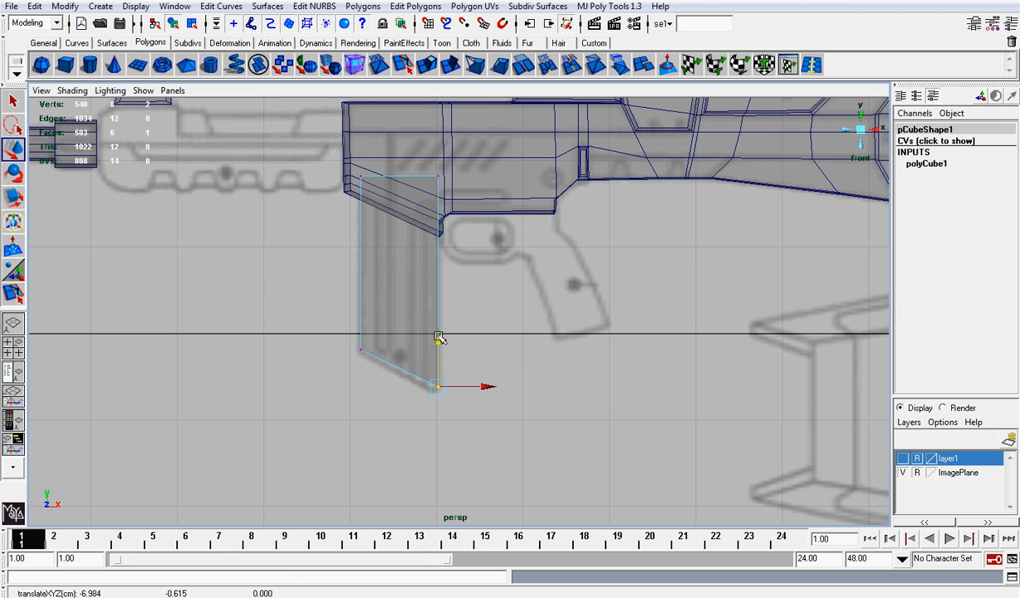
right_click_drag(397, 261, 416, 249)
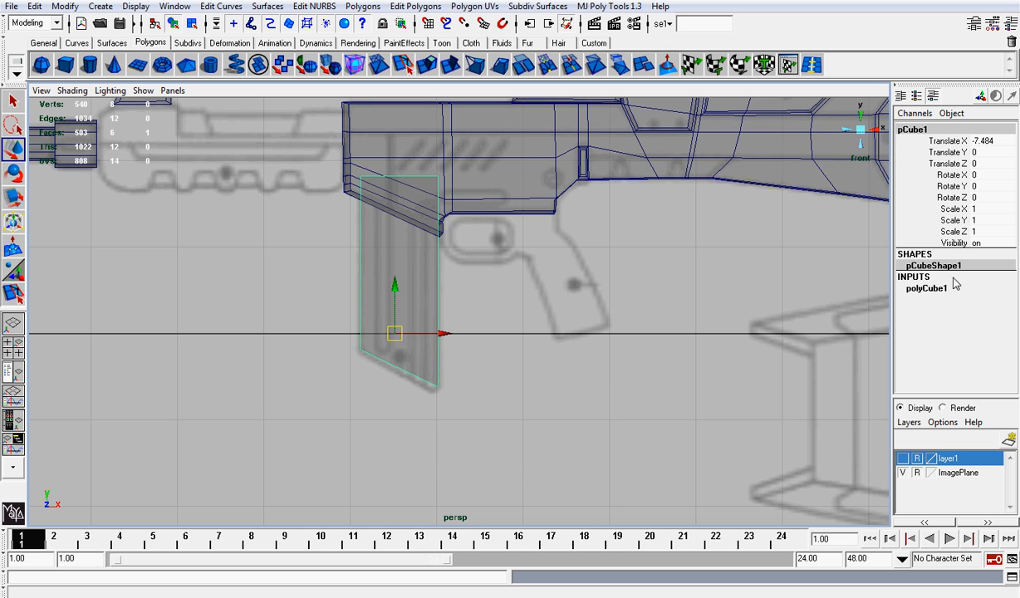
Try setting the magazine cube's Subdivisions Depth to 3, and undo it
left_click(926, 288)
left_click(949, 357)
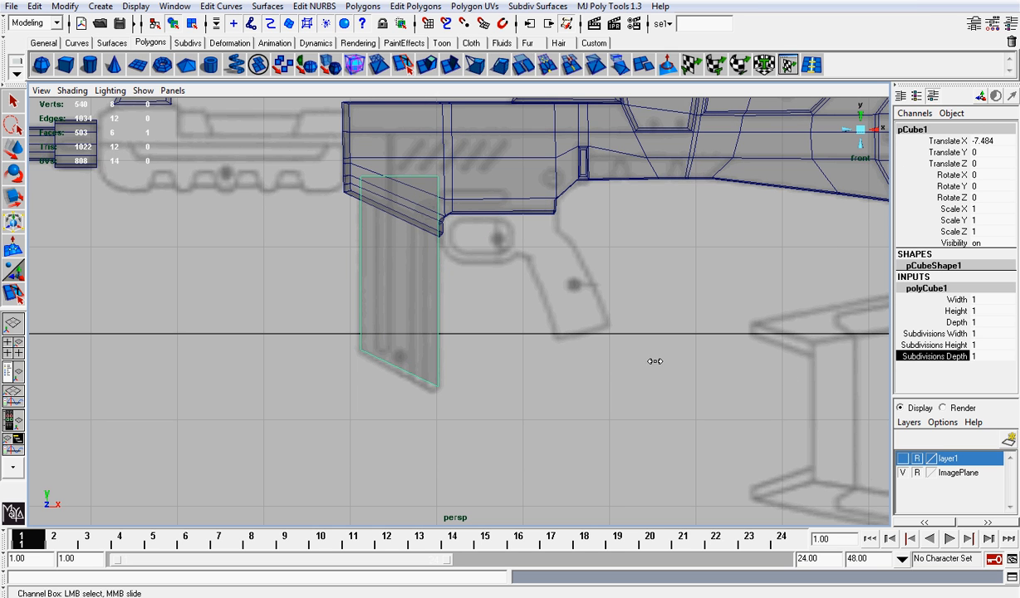
middle_click_drag(654, 361, 668, 360)
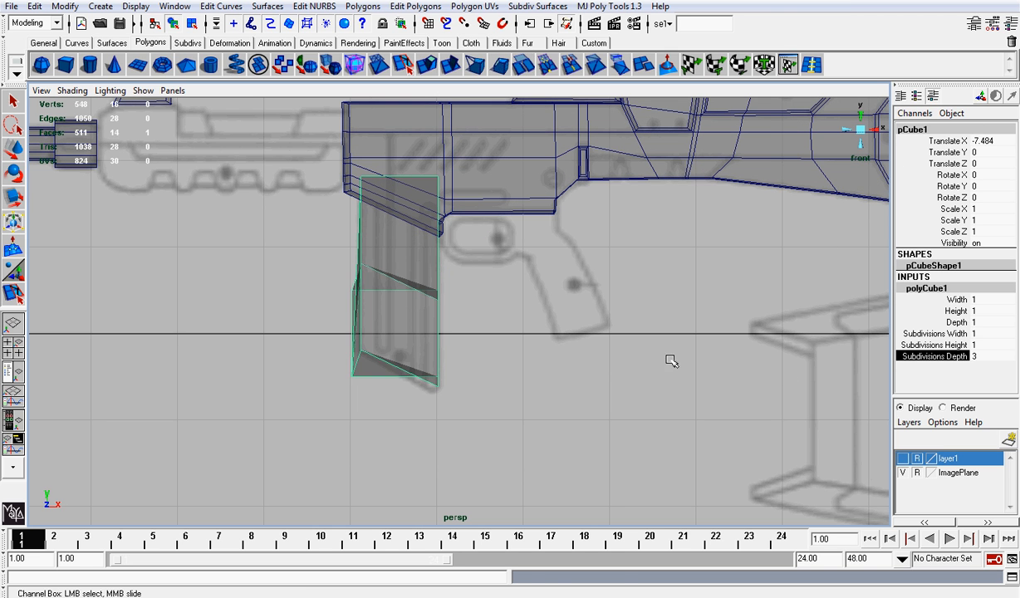
key("z")
key("z")
key("z")
Scale the magazine block's depth down to about 0.363 in Z and turn off X-Ray shading
left_click_drag(835, 130, 487, 248, "alt")
key("r")
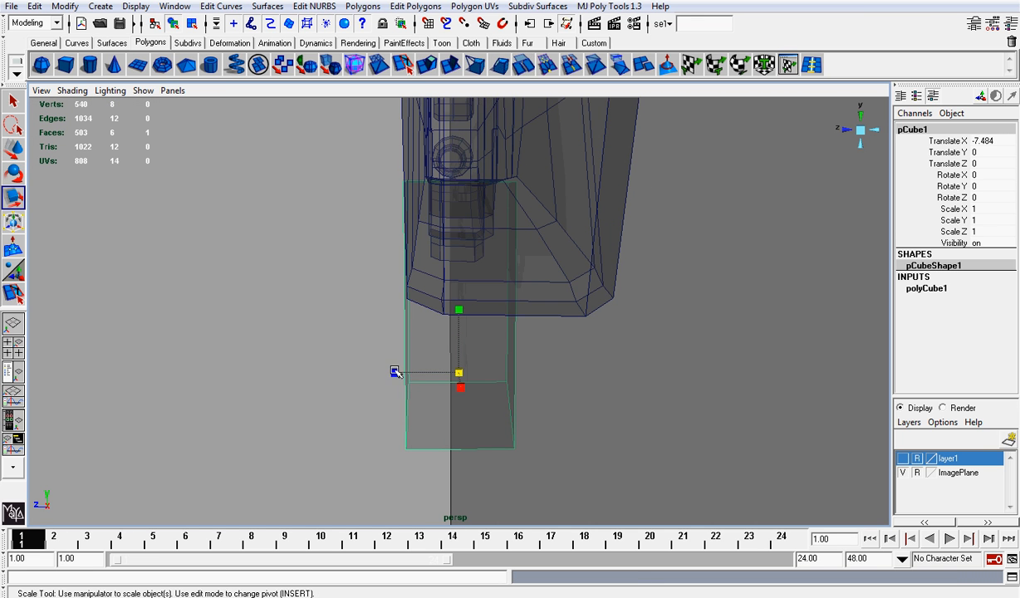
left_click_drag(395, 372, 412, 370)
left_click_drag(412, 370, 451, 332, "alt")
left_click_drag(406, 381, 148, 176)
left_click(72, 90)
left_click(124, 252)
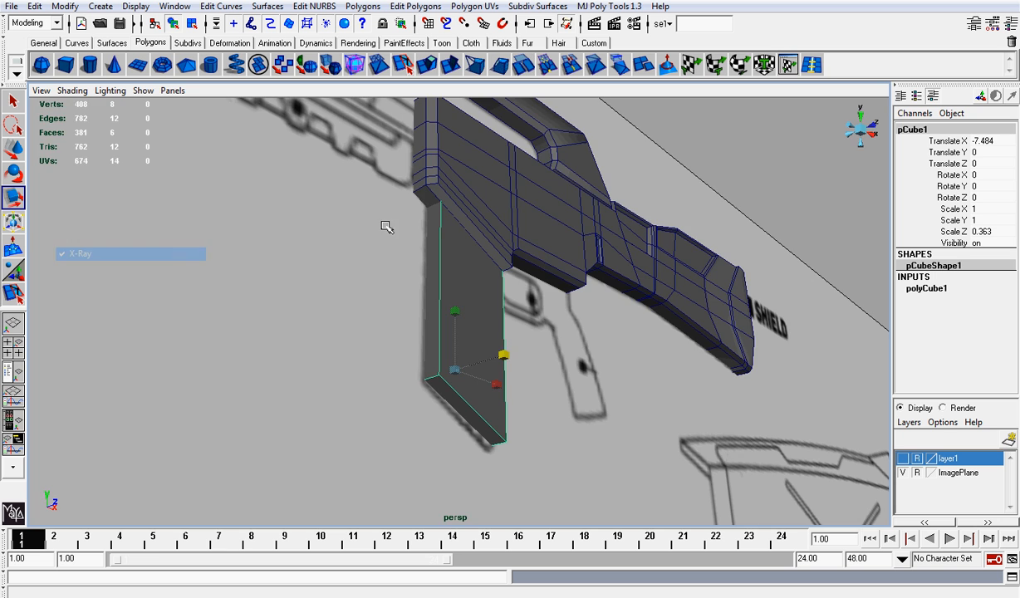
Hide the reference image and adjust the magazine block's Z scale to about 0.356
mouse_move(387, 224)
left_mouse_down("alt")
mouse_move(492, 176)
mouse_move(470, 192)
mouse_move(543, 326)
mouse_move(522, 335)
mouse_move(543, 317)
left_mouse_up("alt")
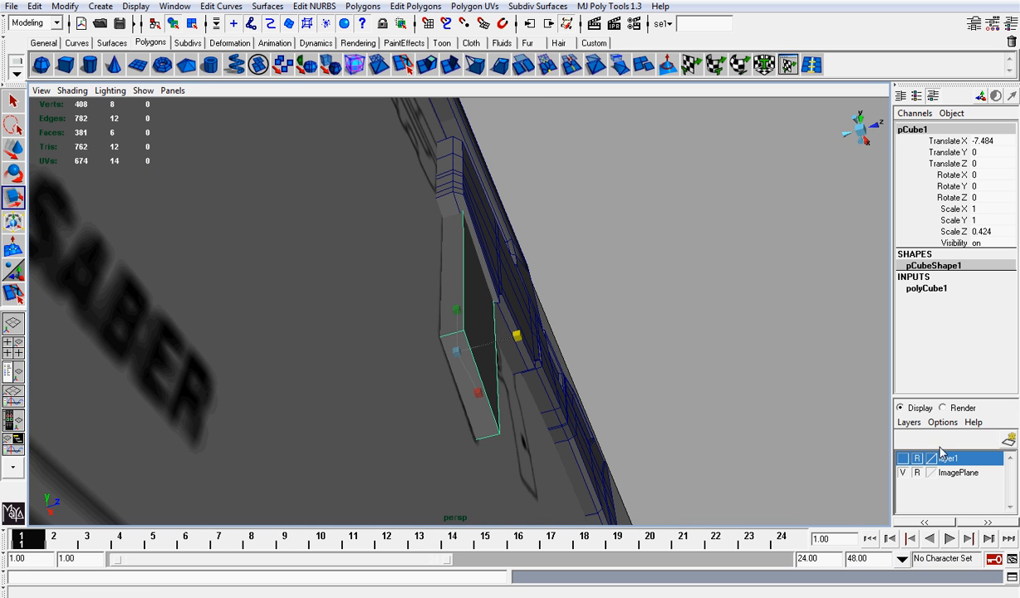
left_click(905, 471)
left_click_drag(349, 212, 421, 221, "alt")
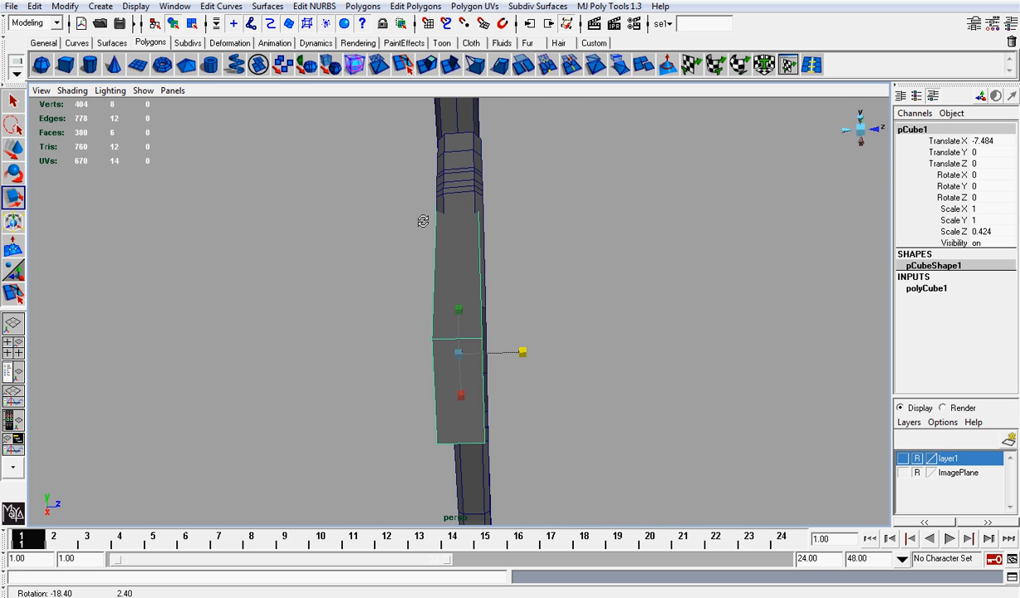
left_click_drag(520, 349, 509, 353)
Center the magazine block under the rifle body by moving it to Z about 0.026
key("w")
left_click(540, 285)
left_click_drag(540, 285, 426, 292, "alt")
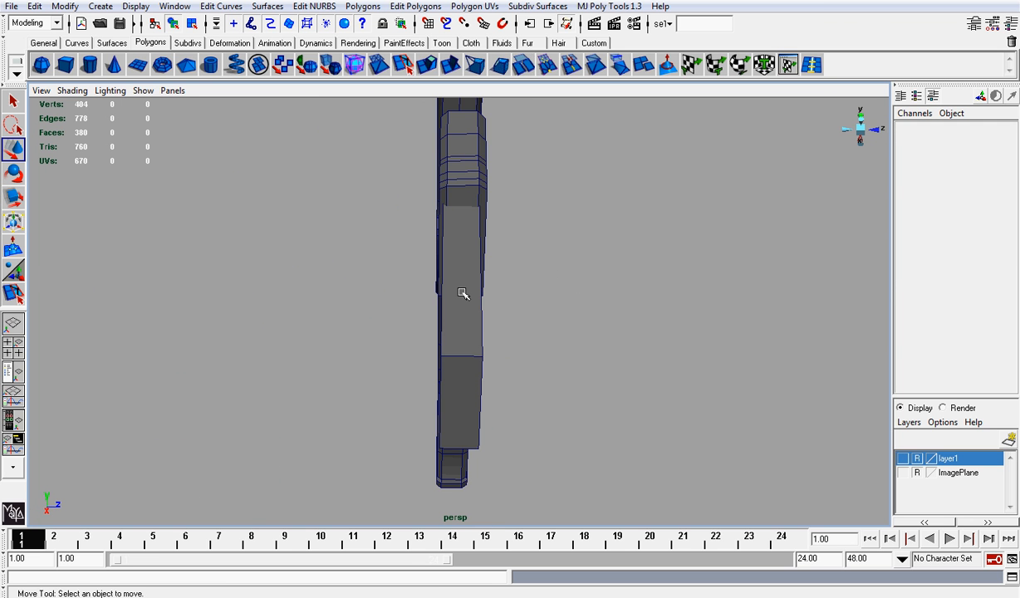
left_click(462, 293)
left_click_drag(509, 363, 517, 338)
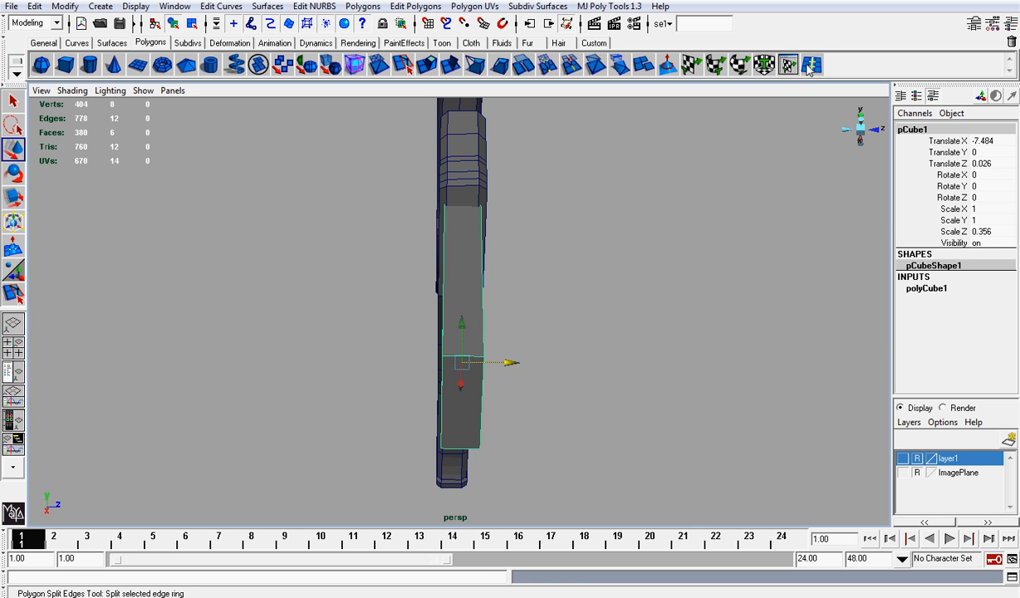
Insert a vertical edge loop near one side of the magazine block and scale it slightly outward in length and height
left_click(811, 65)
left_click(478, 358)
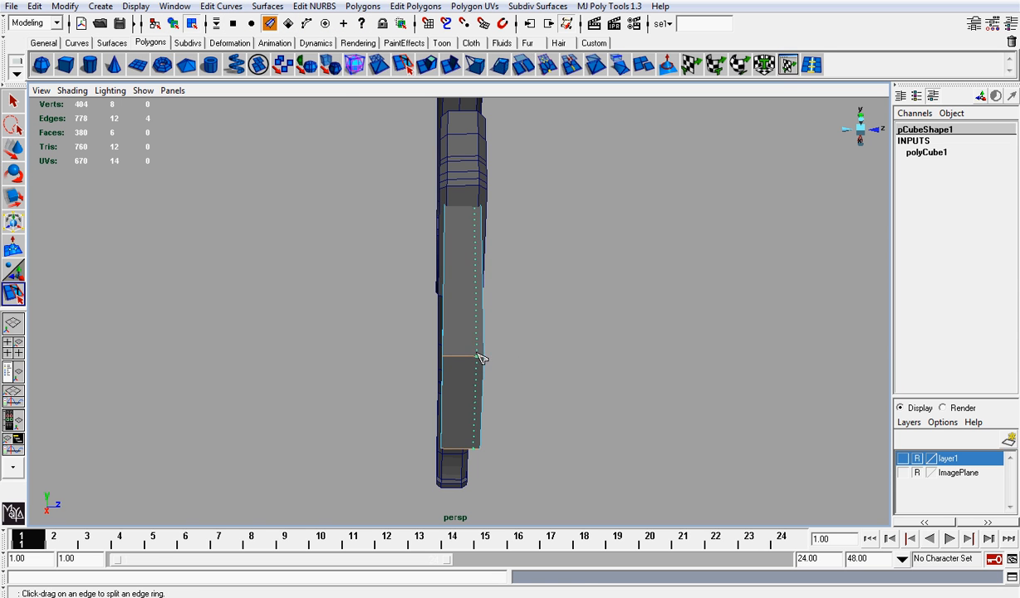
left_click_drag(481, 358, 398, 280, "alt")
key("r")
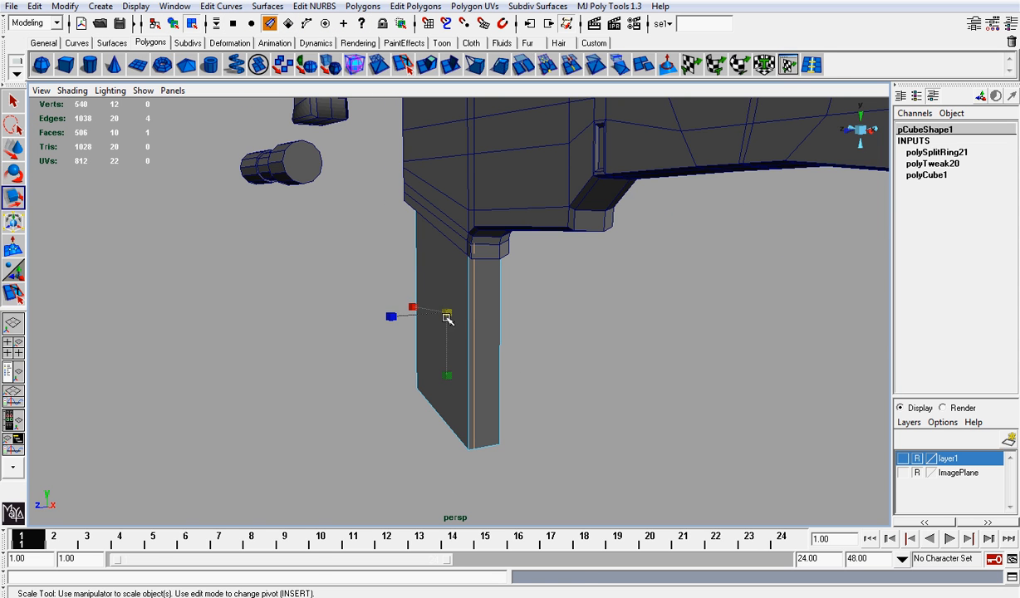
left_click_drag(432, 309, 489, 334, "alt")
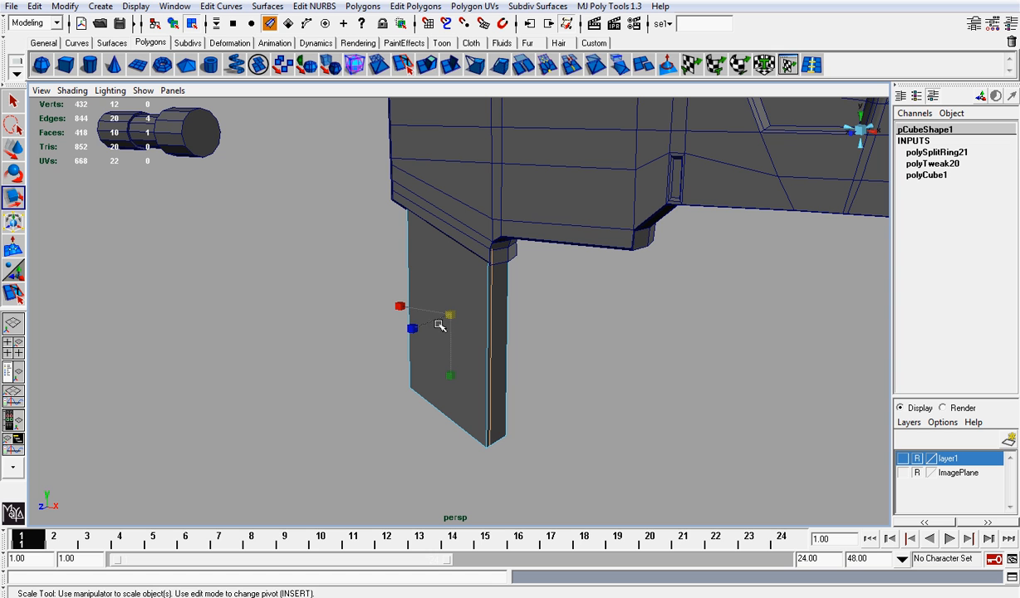
left_click_drag(401, 304, 400, 304)
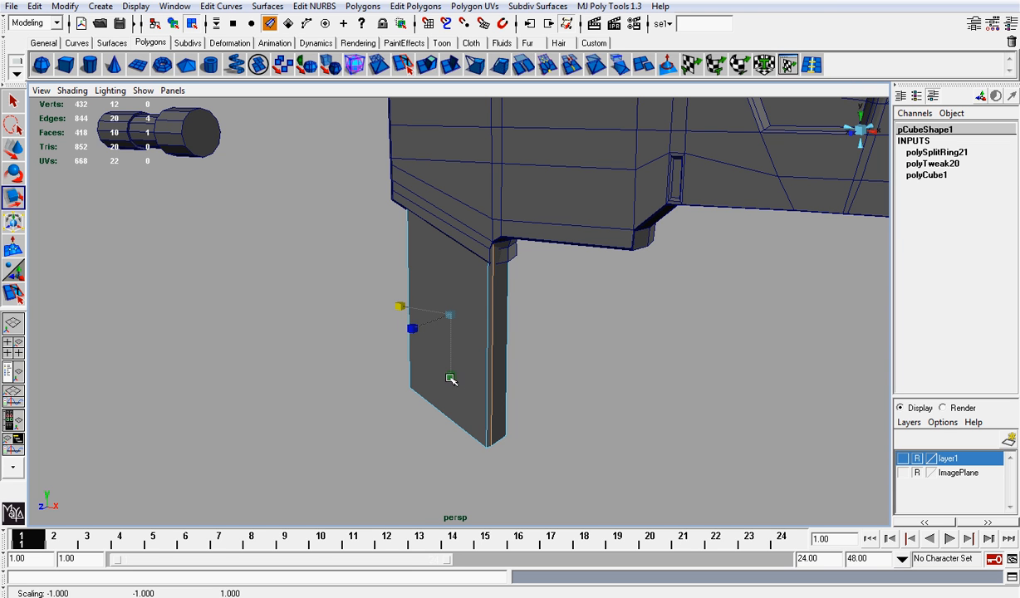
left_click_drag(450, 379, 449, 378)
Insert a matching second edge loop near the opposite side of the magazine block
left_click_drag(449, 378, 796, 270, "alt")
left_click(812, 65)
left_click_drag(610, 269, 579, 280, "alt")
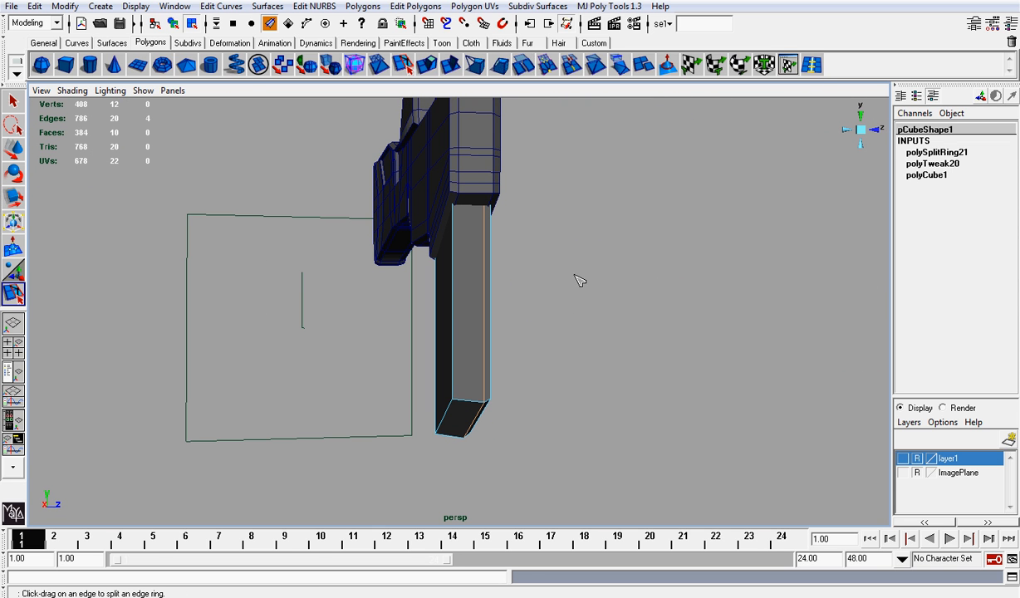
key("ctrl+z")
left_click(464, 405)
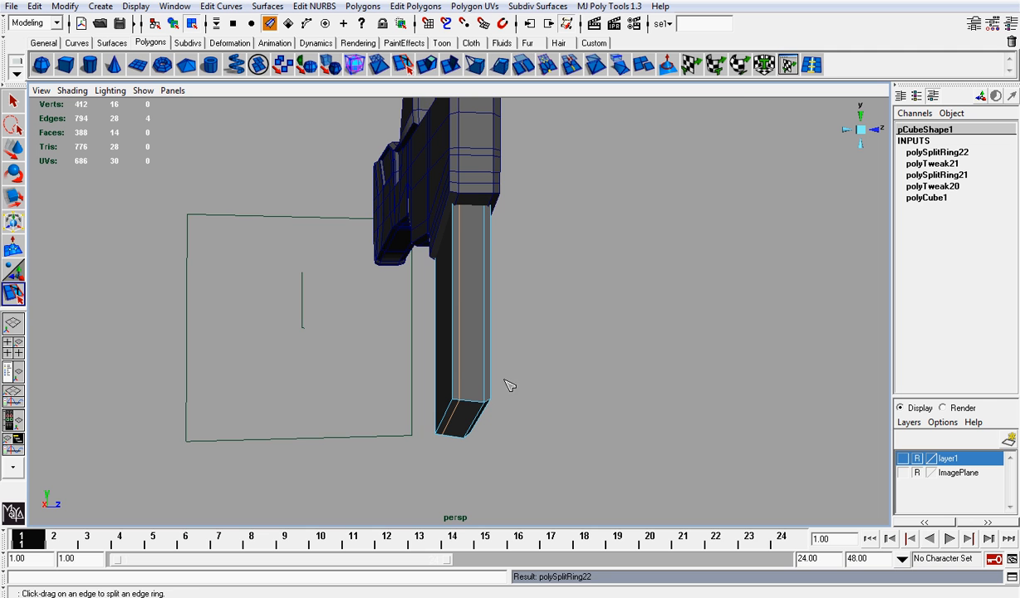
Scale the second edge loop slightly outward like the first to bevel the magazine's other side, and deselect it
key("r")
key("f")
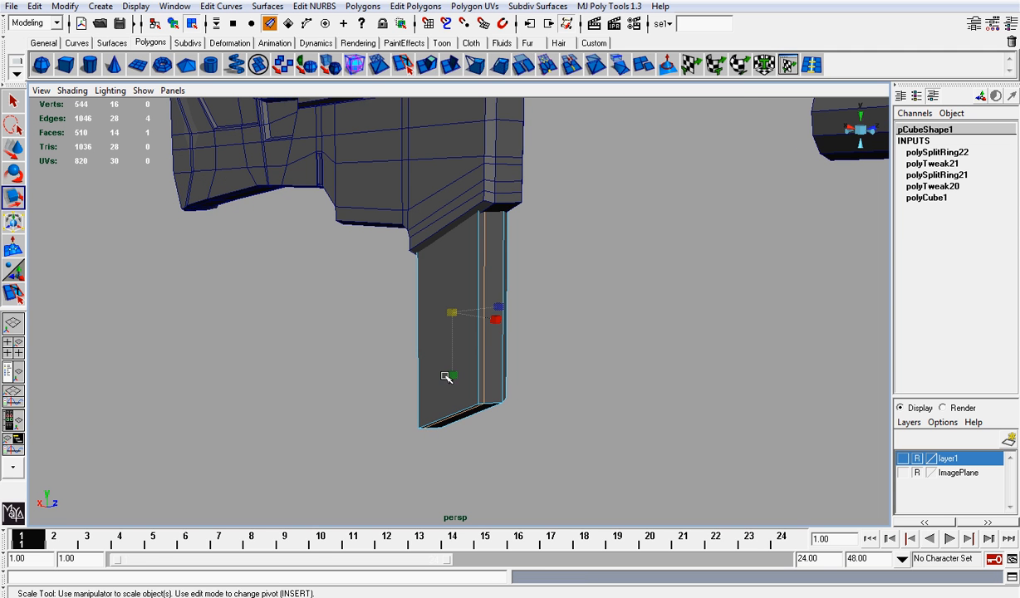
left_click_drag(449, 377, 452, 380)
left_click_drag(544, 364, 491, 358, "alt")
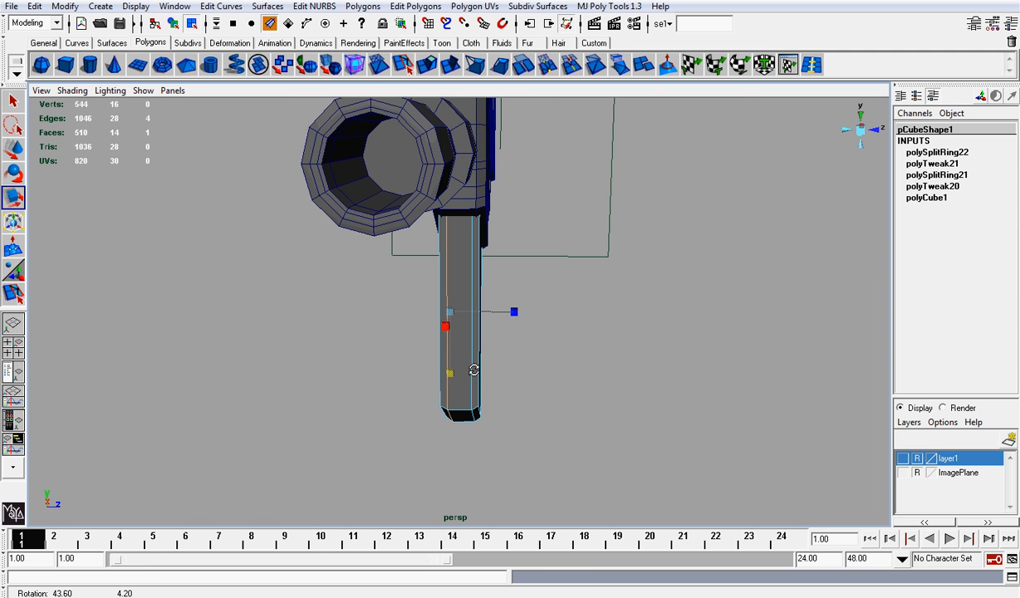
left_click_drag(509, 314, 585, 277, "alt")
left_click(523, 272)
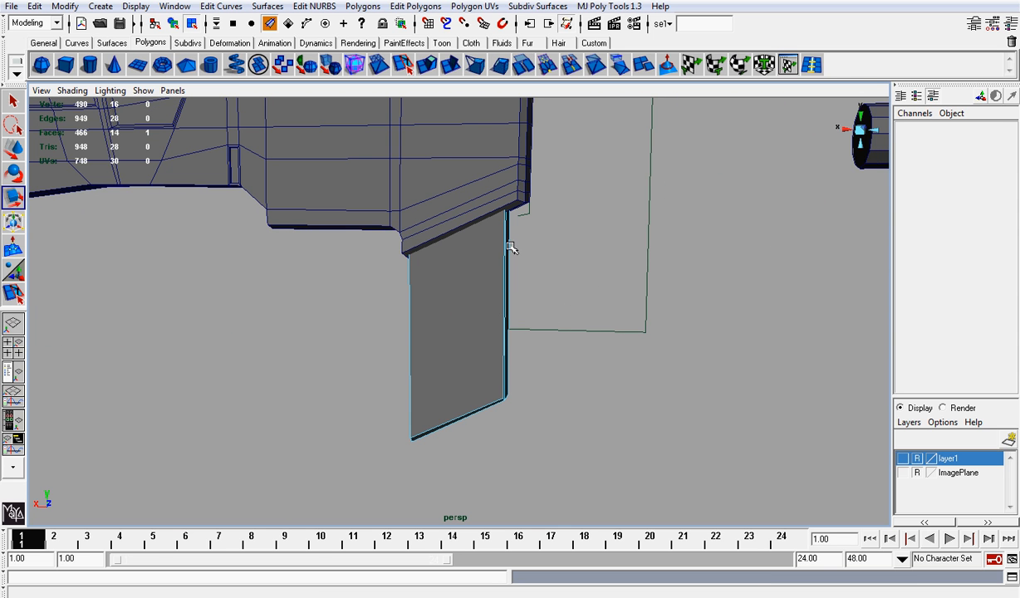
left_click_drag(508, 274, 523, 255, "alt")
left_click_drag(565, 298, 508, 306, "alt")
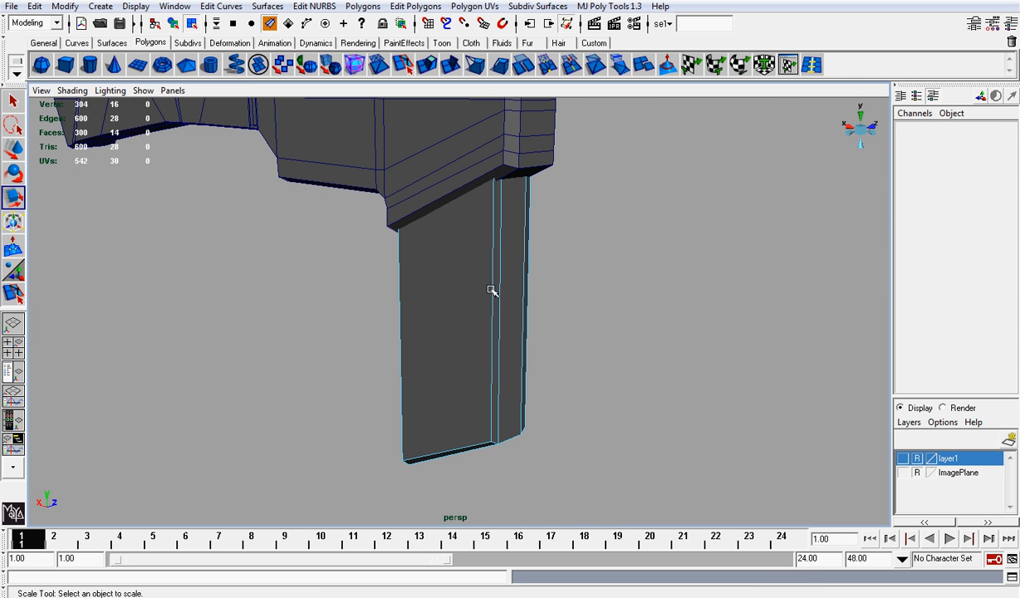
Scale the two vertical side edges of one broad magazine face slightly inward along its width
left_click(448, 296)
left_click_drag(448, 295, 387, 290, "alt")
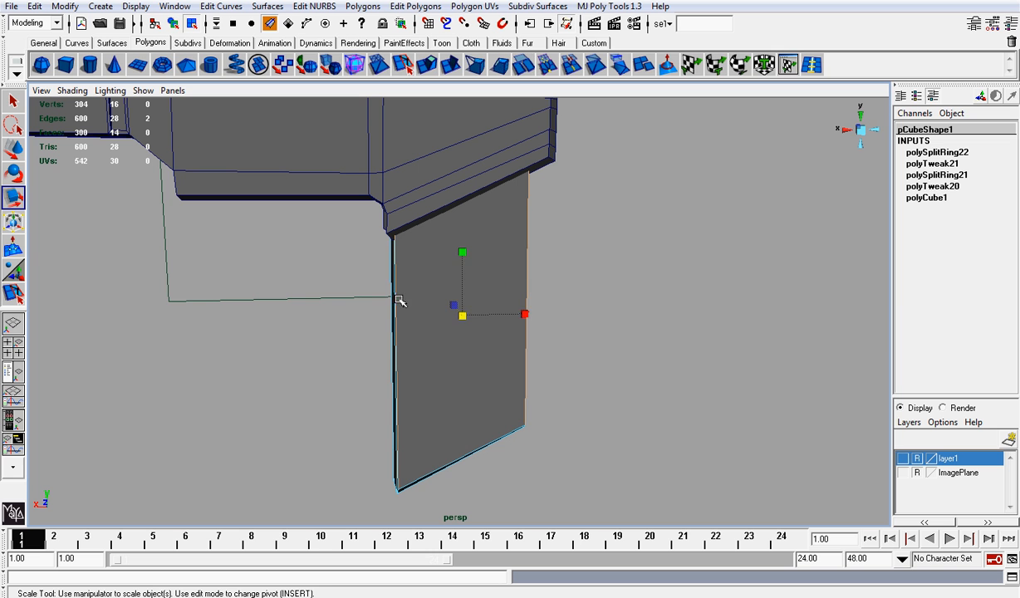
left_click_drag(523, 312, 461, 393)
Raise both bottom corner vertices of that magazine face slightly to bevel its slanted lower edge
right_click_drag(461, 392, 389, 392)
left_click(403, 486)
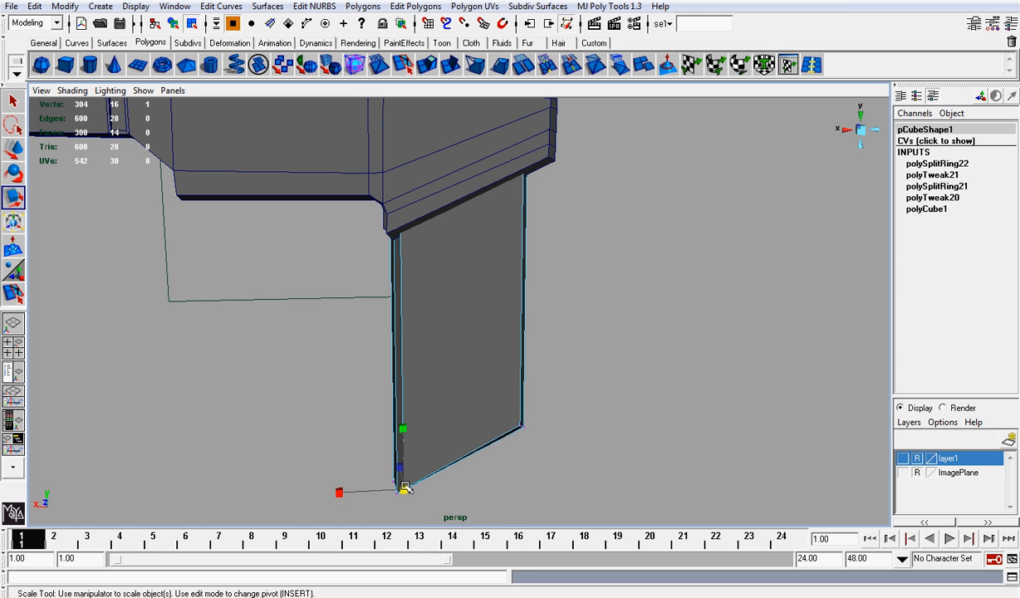
key("w")
left_click_drag(403, 448, 403, 440)
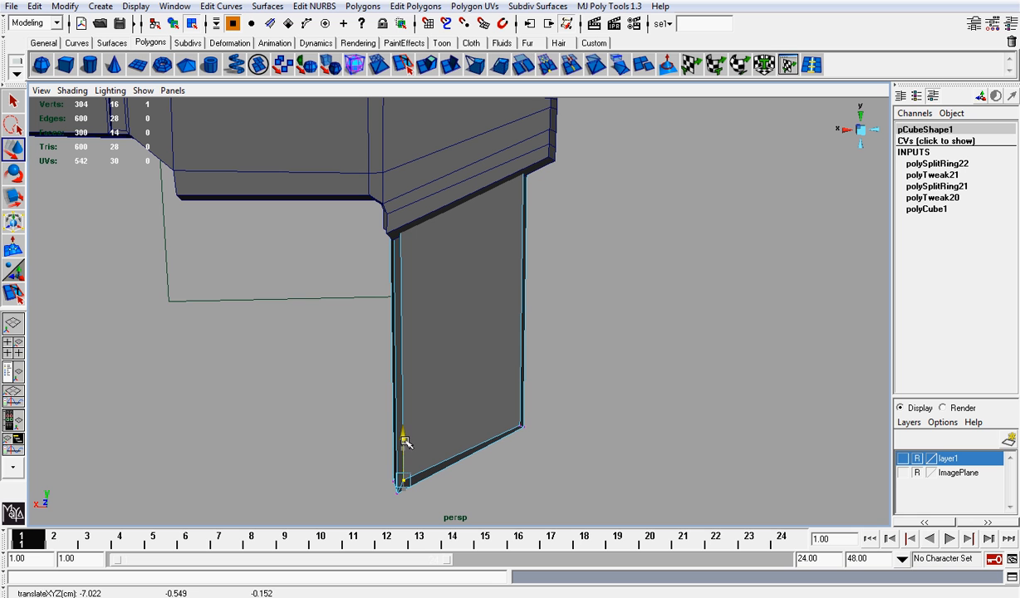
left_click(521, 426)
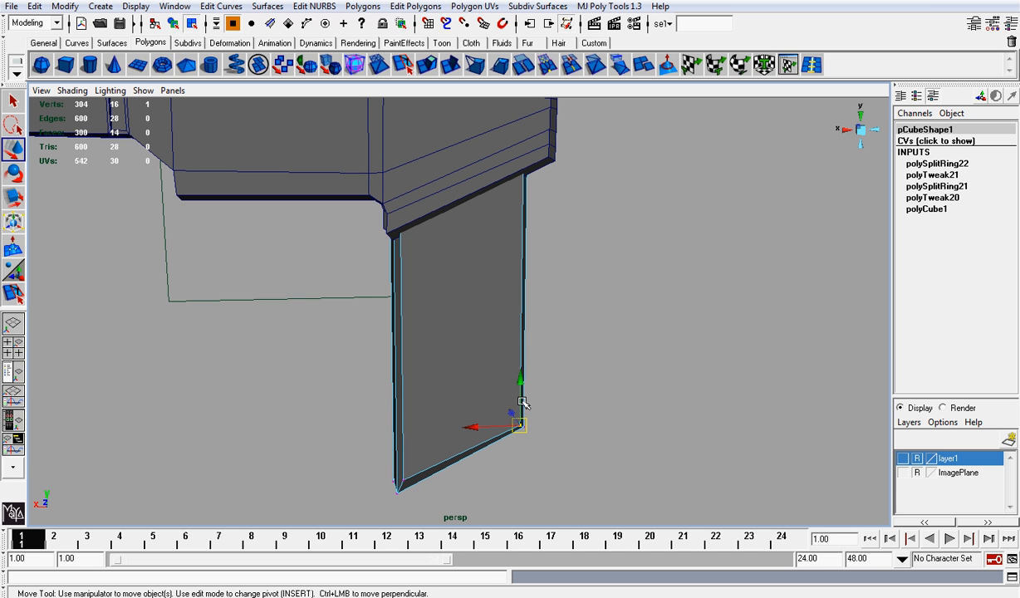
left_click_drag(521, 403, 522, 389)
Scale the two vertical side edges of the opposite magazine face inward to about 0.895 of their spacing
left_click_drag(580, 363, 258, 381, "alt")
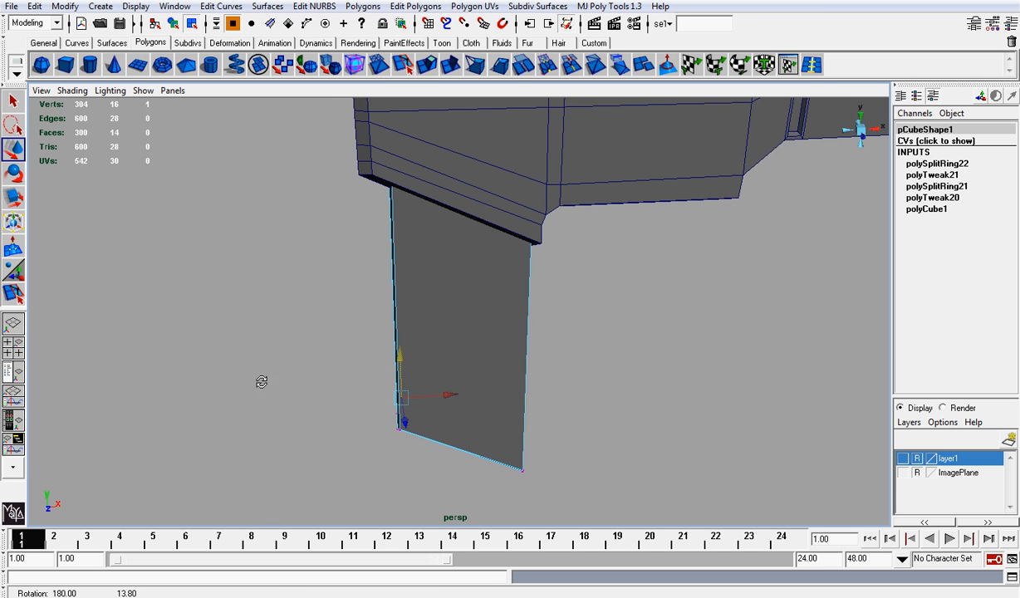
right_click_drag(405, 273, 396, 242)
left_click_drag(382, 264, 388, 254, "alt")
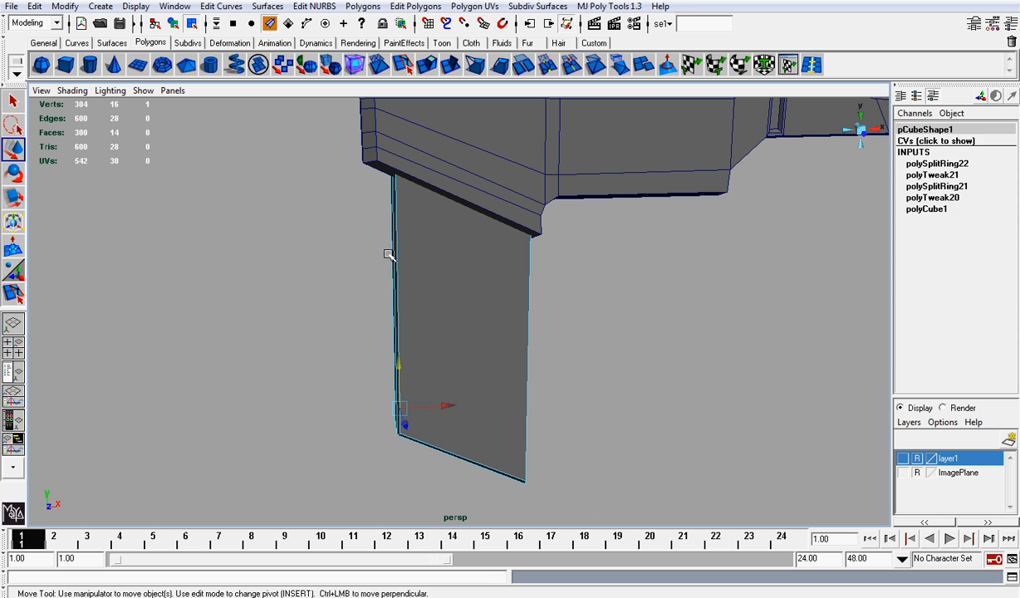
left_click(396, 259)
left_click(396, 229)
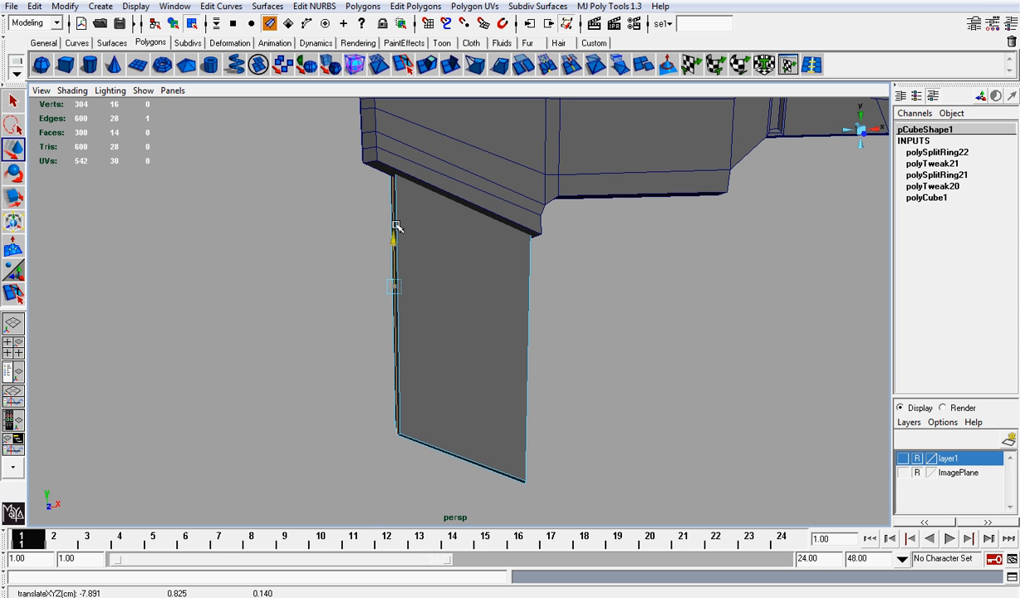
left_click(397, 225)
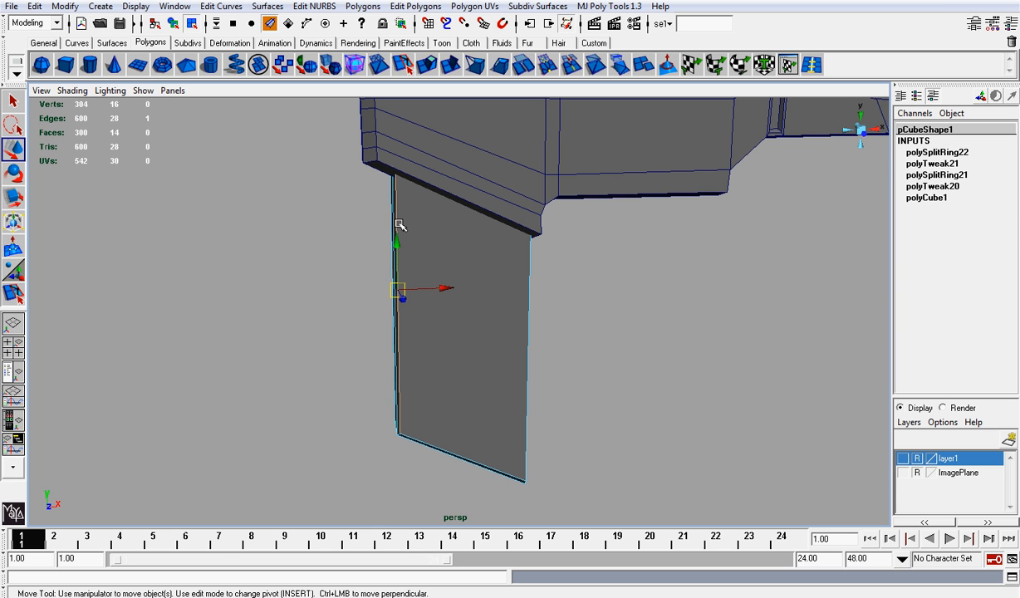
left_click(529, 289, "shift")
key("r")
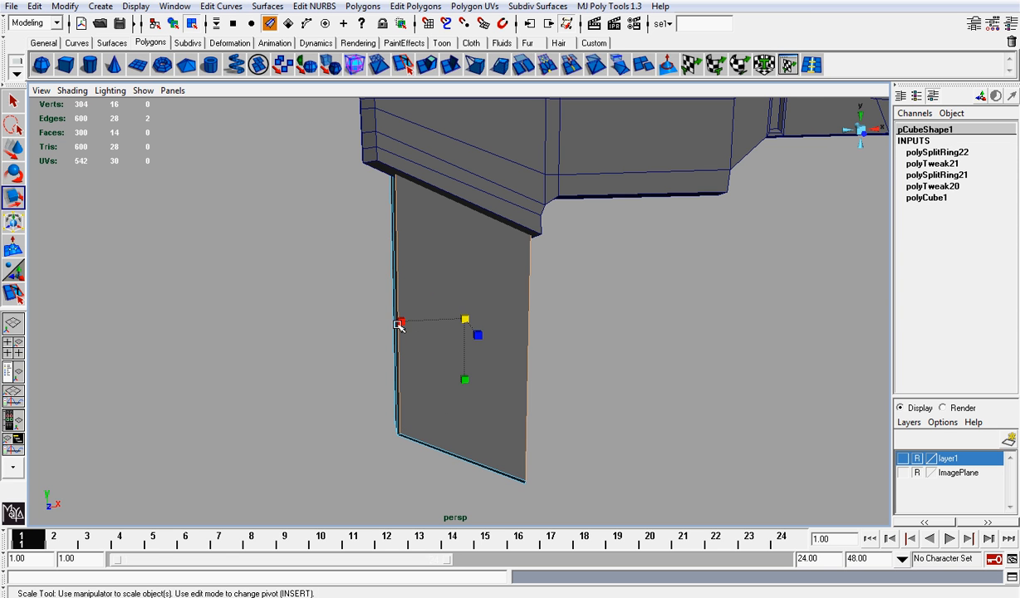
left_click_drag(399, 324, 409, 325)
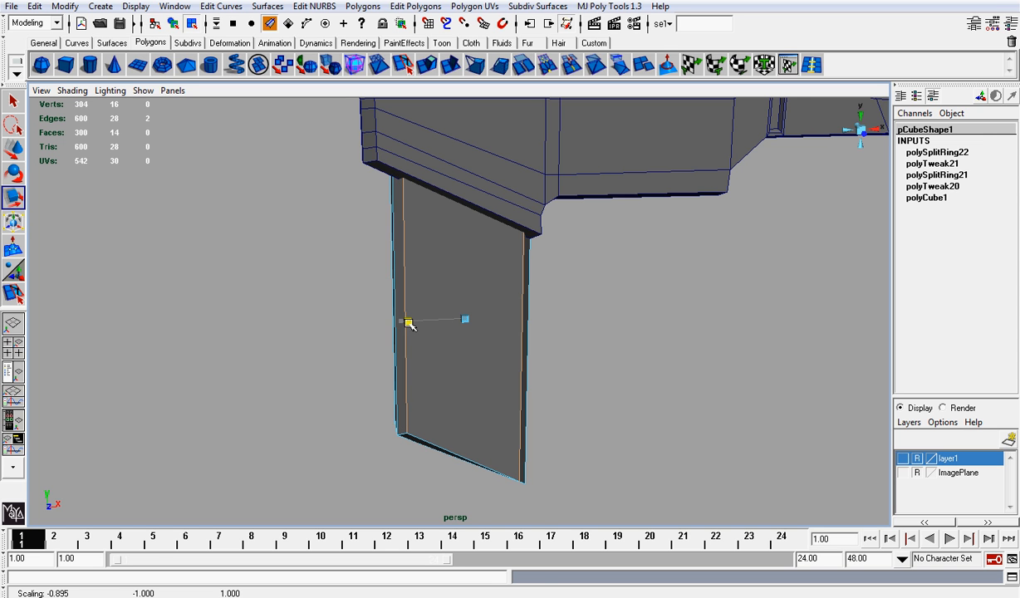
Raise the bottom corner vertices of the opposite magazine face slightly and return to object mode
left_click_drag(450, 366, 460, 346, "alt")
right_click_drag(498, 390, 462, 390)
left_click(520, 493)
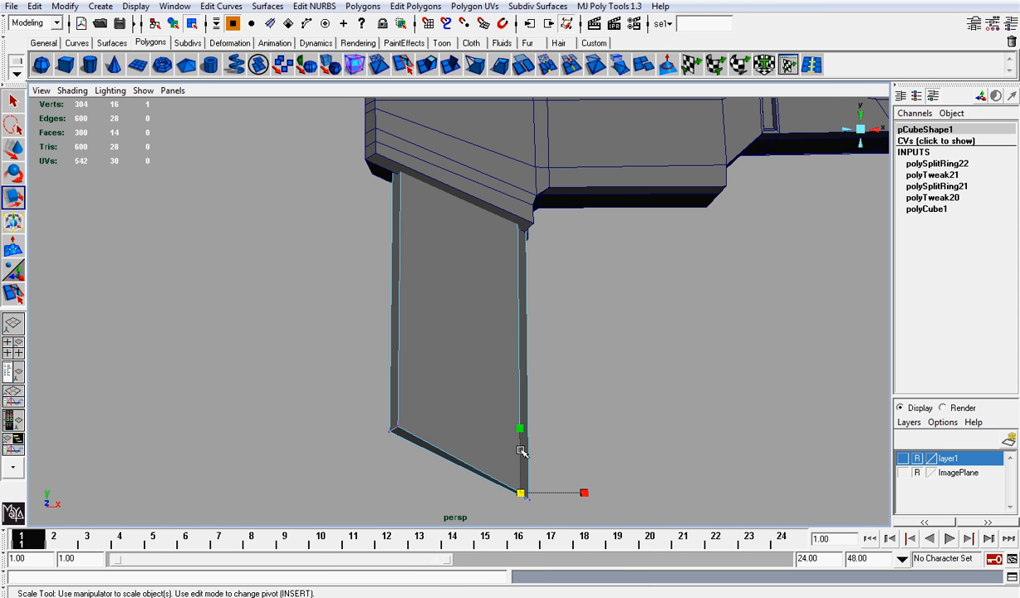
key("w")
right_click_drag(437, 350, 498, 320)
left_click(549, 329)
left_click_drag(549, 329, 421, 320, "alt")
Select all the rifle parts together with the magazine and freeze their transformations
left_click(463, 301)
scroll(452, 294, "down", 5)
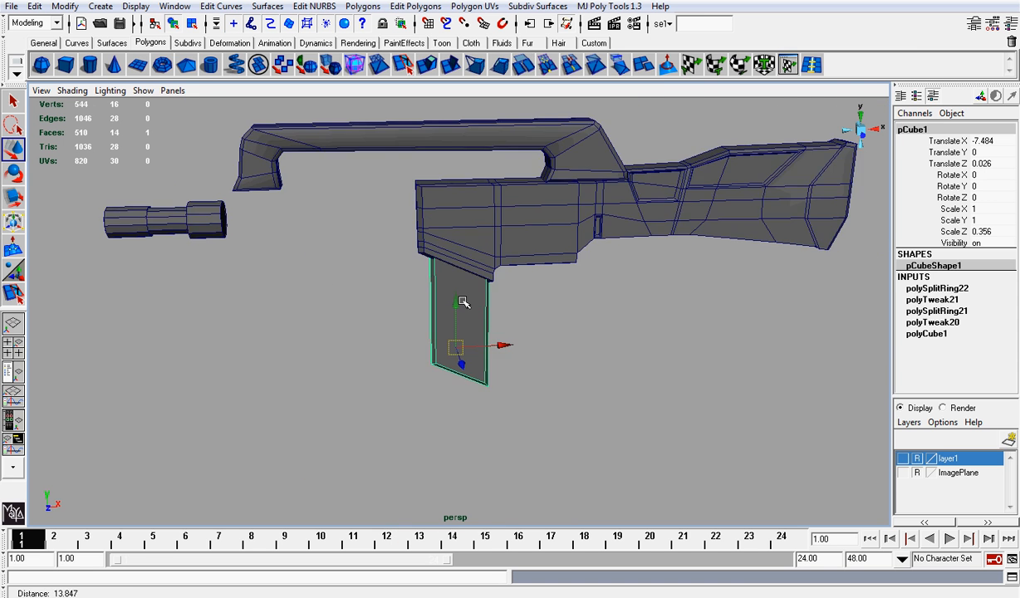
key("4")
left_click(65, 6)
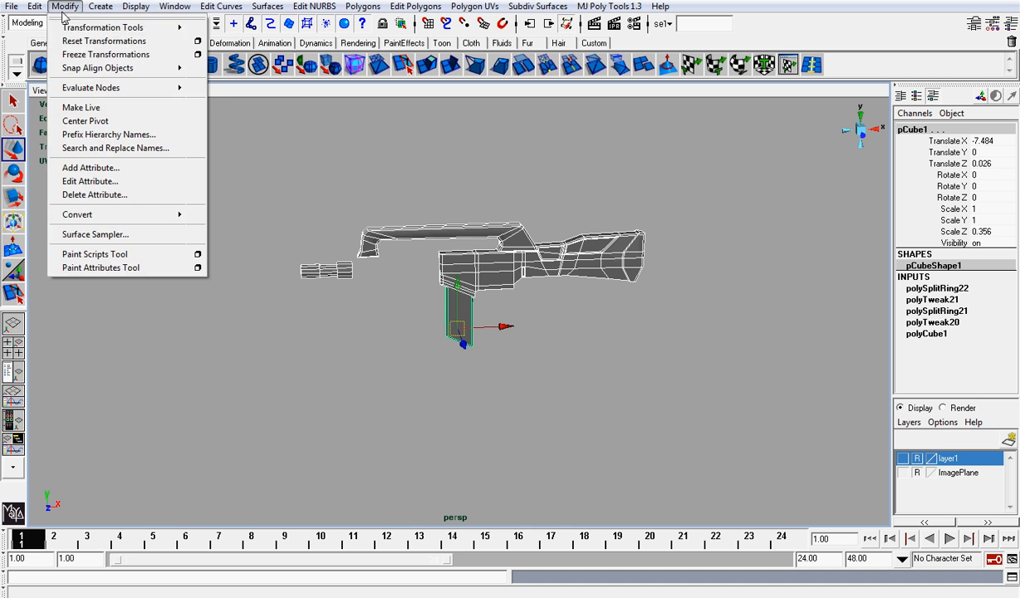
left_click(100, 54)
Delete the construction history of the selected rifle parts, deselect them and save the scene
left_click(34, 6)
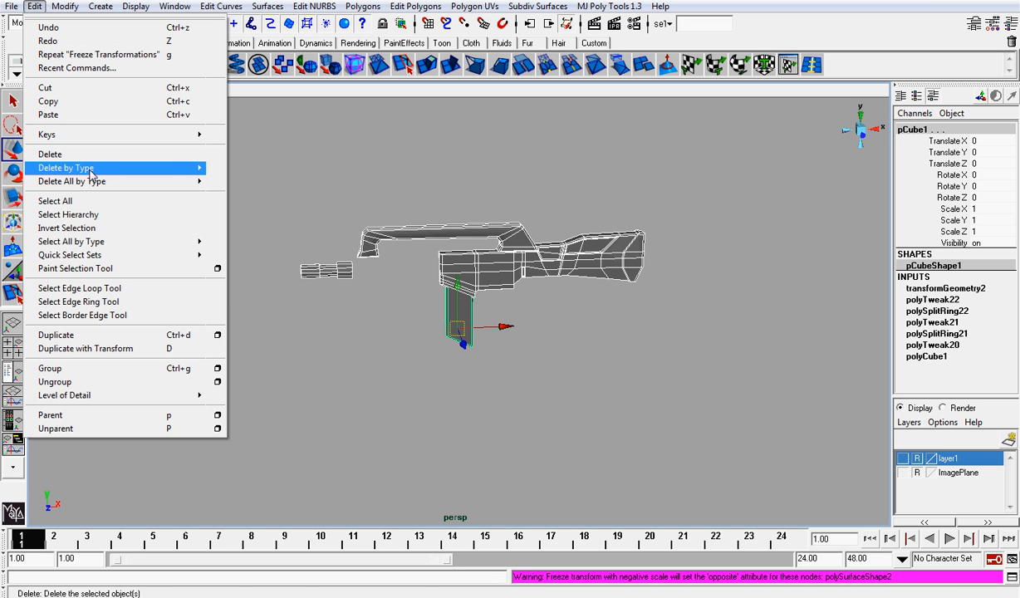
mouse_move(196, 166)
left_click(249, 174)
key("q")
left_click(402, 150)
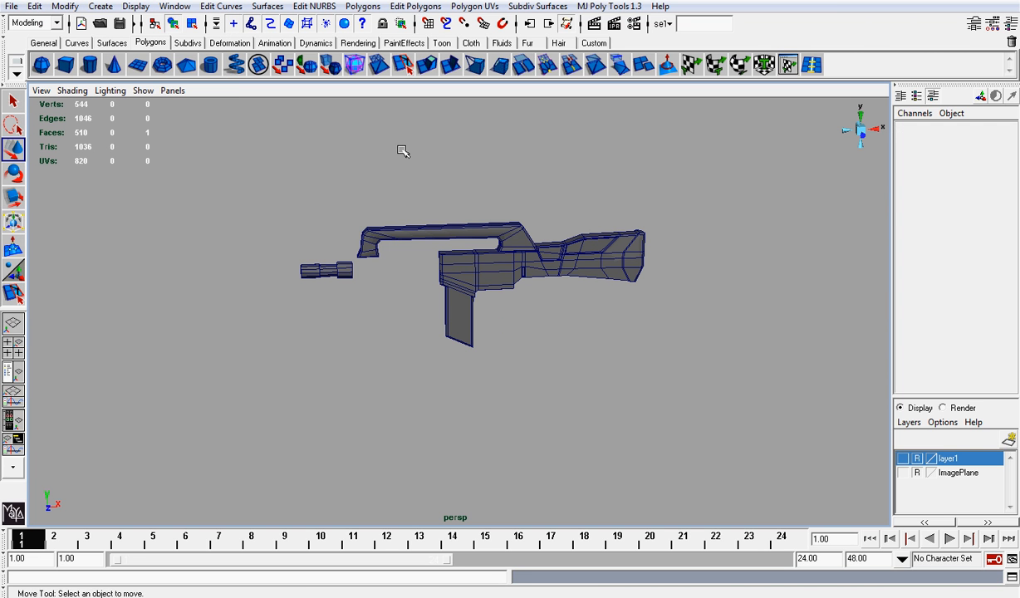
key("ctrl+s")
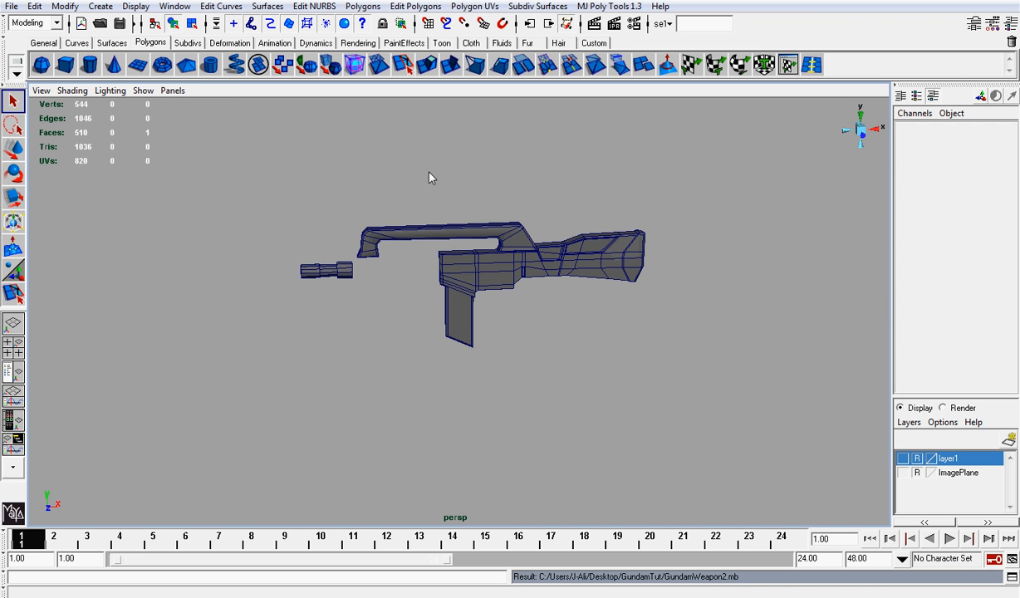
Show the ImagePlane layer, switch to the front view and turn on X-Ray shading to see the drawing through the magazine
left_click(903, 472)
left_click(861, 140)
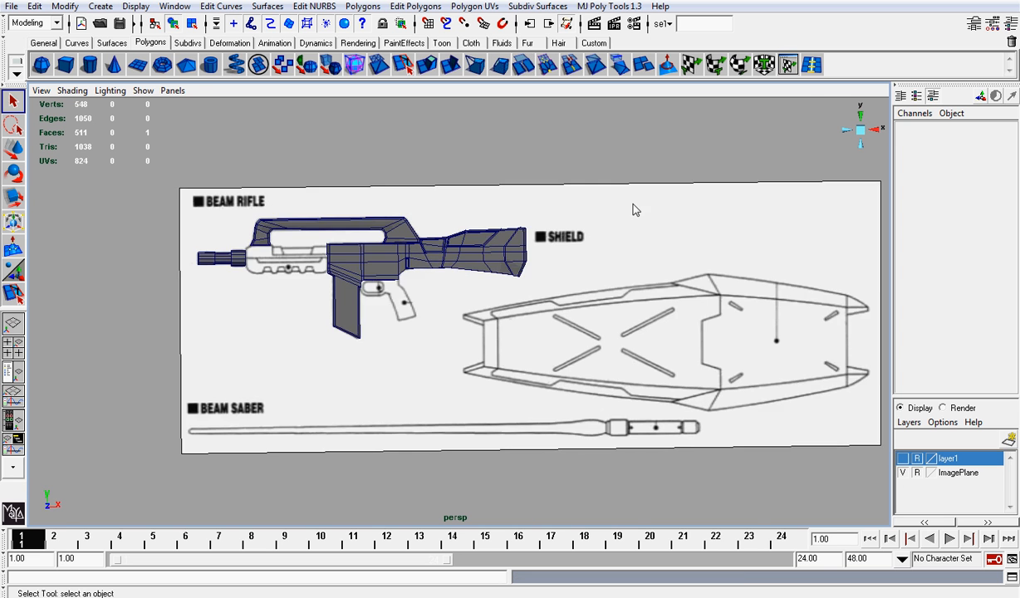
scroll(294, 234, "up", 6)
middle_click_drag(334, 214, 487, 222, "alt")
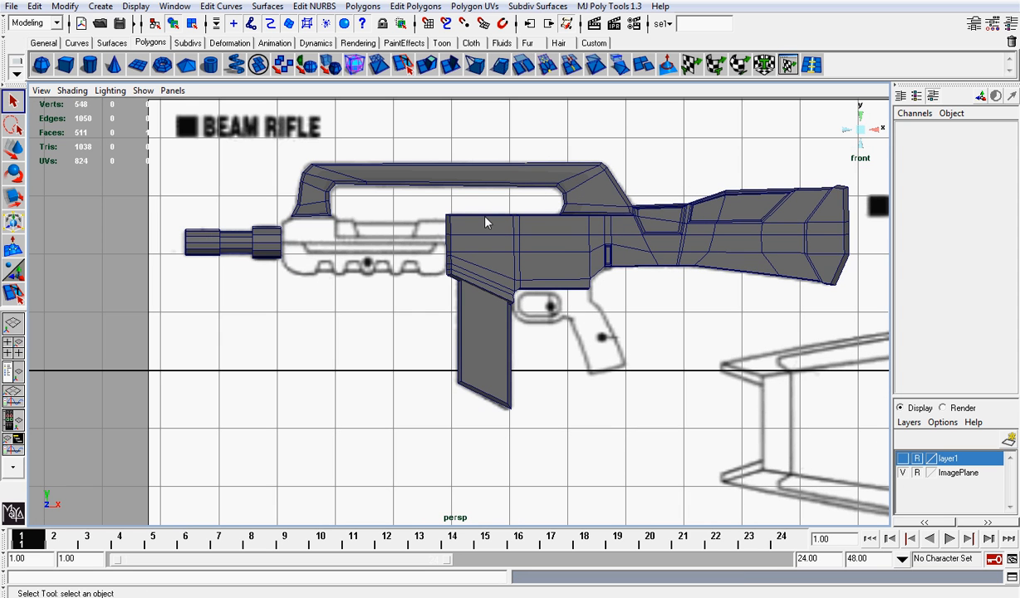
left_click(72, 90)
left_click(124, 249)
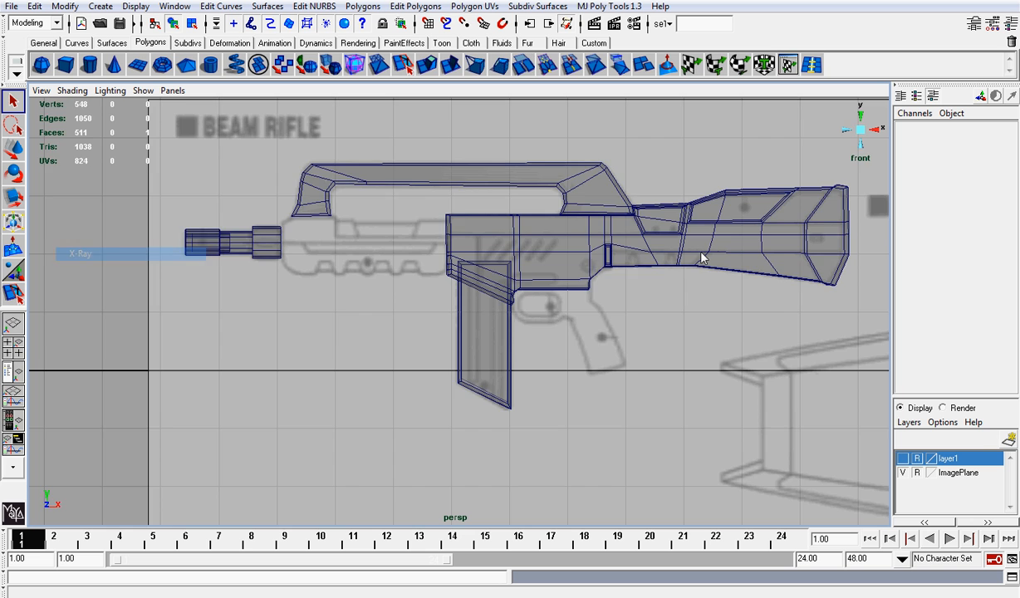
scroll(585, 213, "up", 3)
left_click(787, 65)
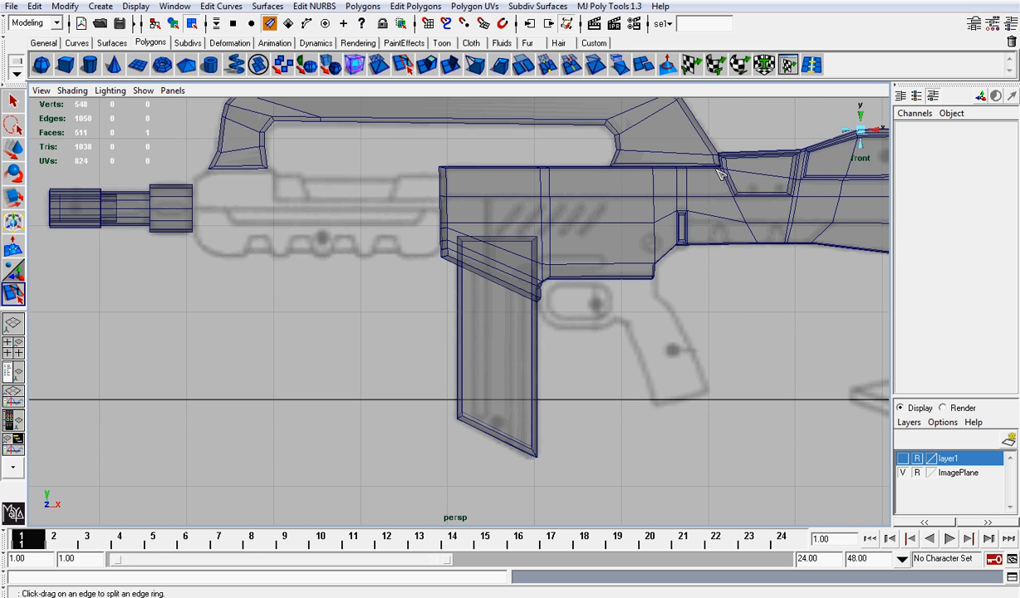
scroll(496, 367, "up", 2)
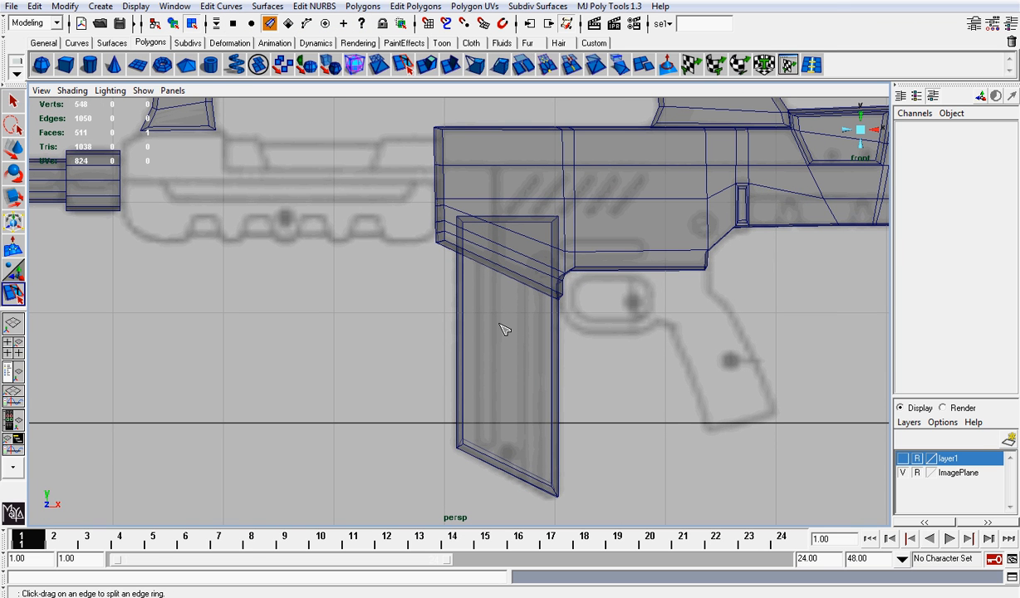
key("w")
left_click(508, 339)
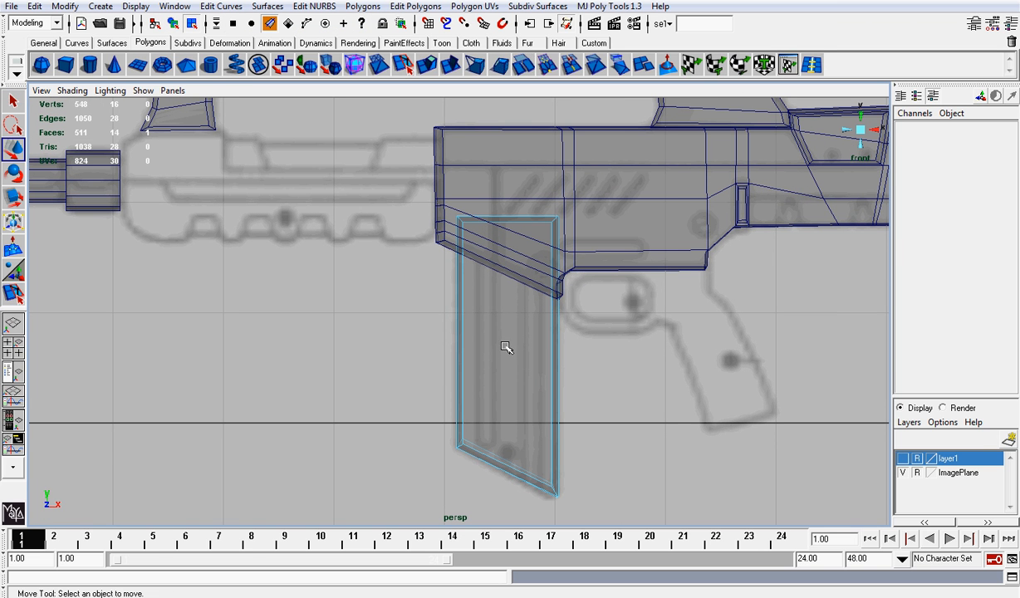
right_click_drag(495, 324, 545, 305)
left_click(502, 311)
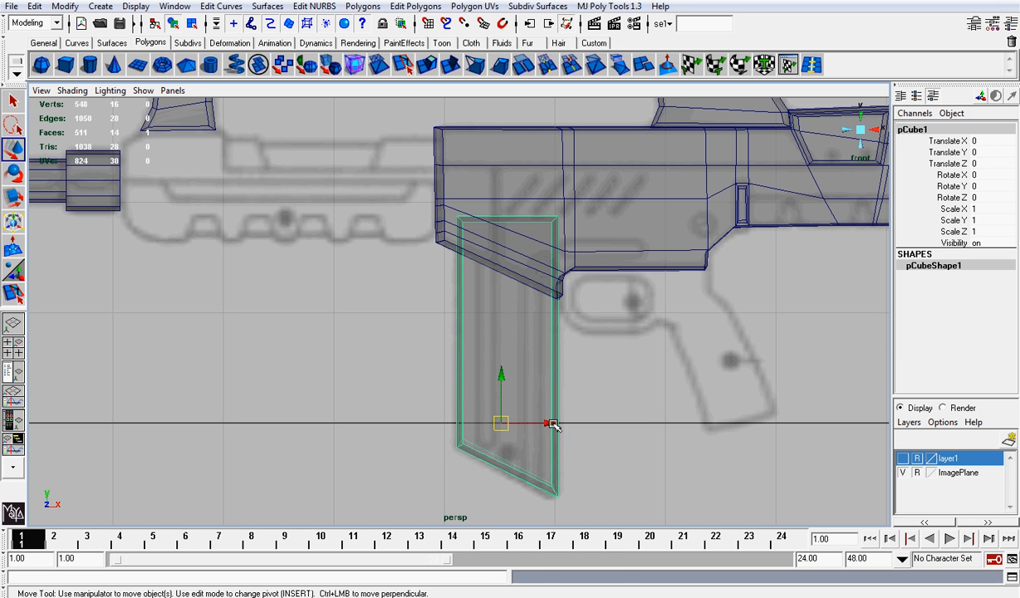
left_click_drag(554, 425, 644, 424)
key("ctrl+z")
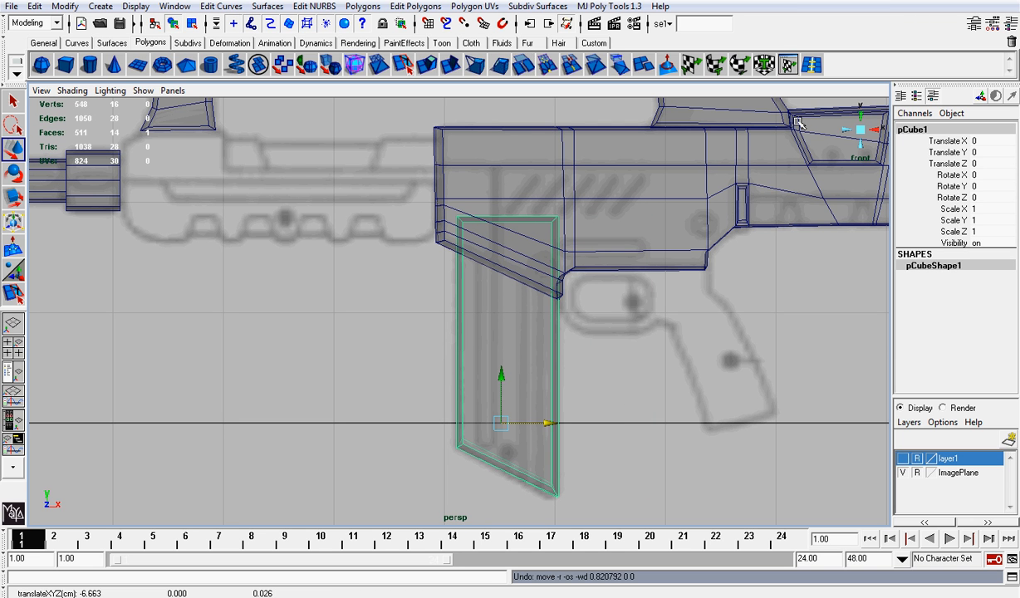
Insert four vertical edge loops along the magazine's drawn grooves, plus one loop near its slanted bottom and one near its top
left_click(787, 65)
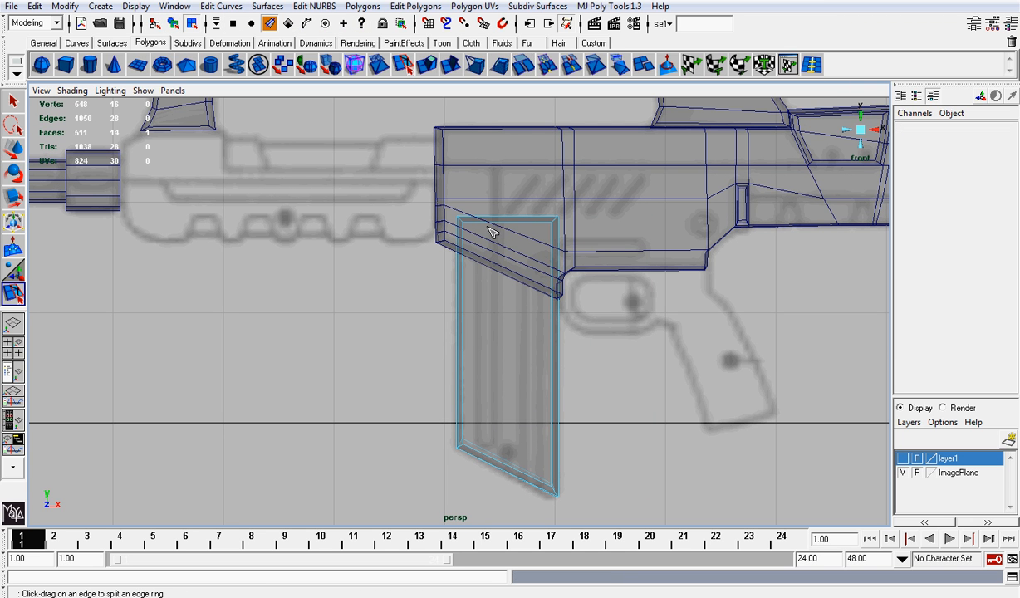
left_click_drag(490, 229, 541, 227)
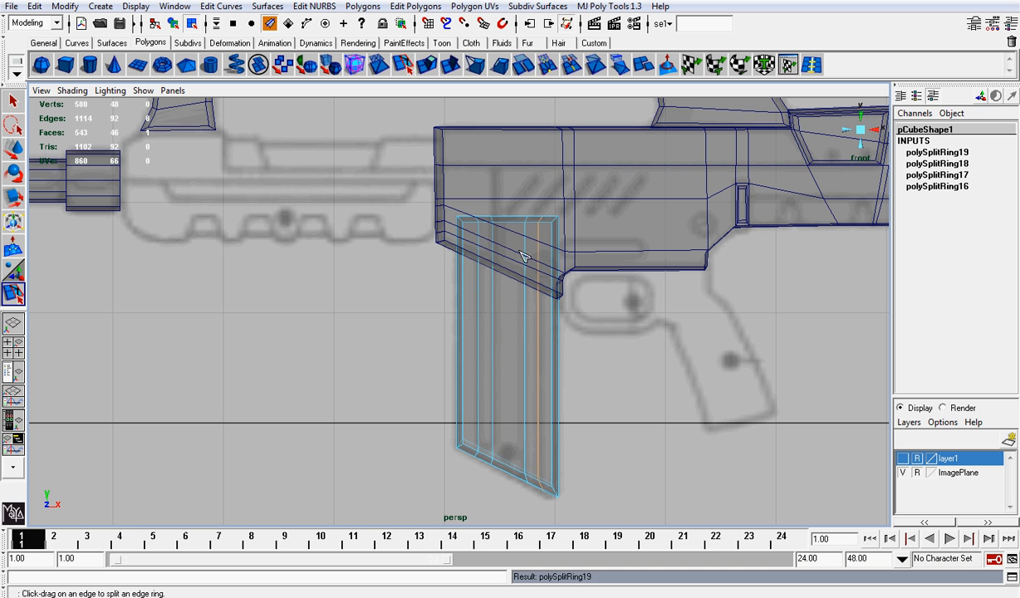
left_click_drag(547, 447, 538, 461)
right_click_drag(547, 252, 595, 263, "alt")
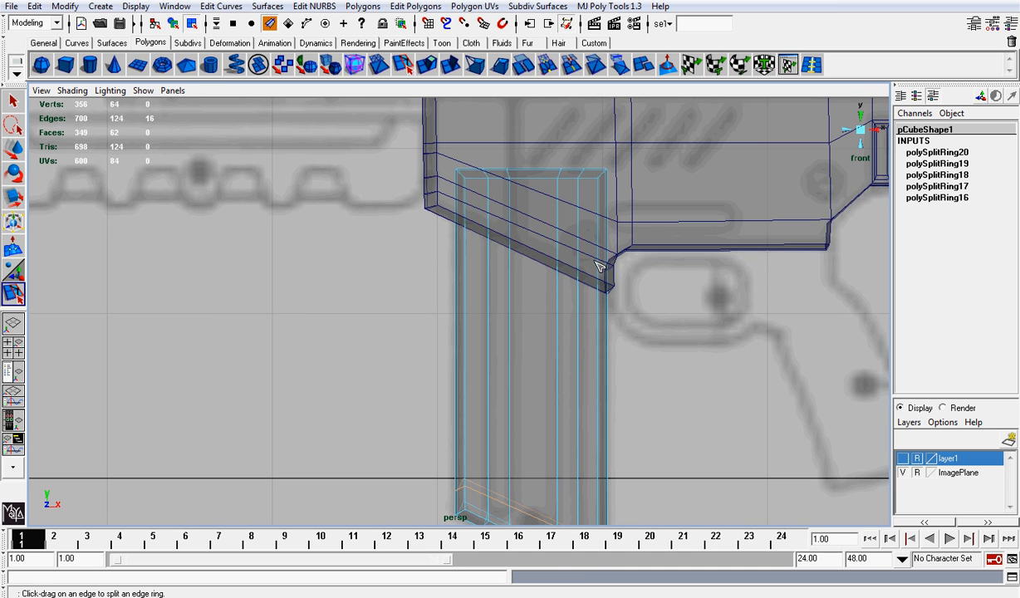
left_click(581, 189)
Select the faces of the magazine's two vertical groove strips on both sides and extrude them
key("w")
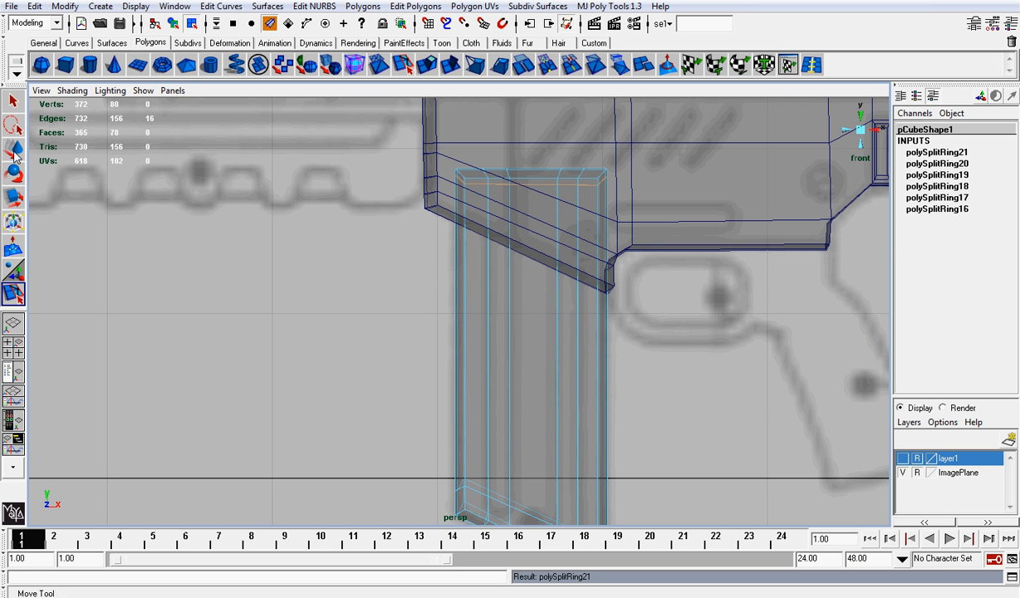
right_click_drag(486, 272, 456, 262)
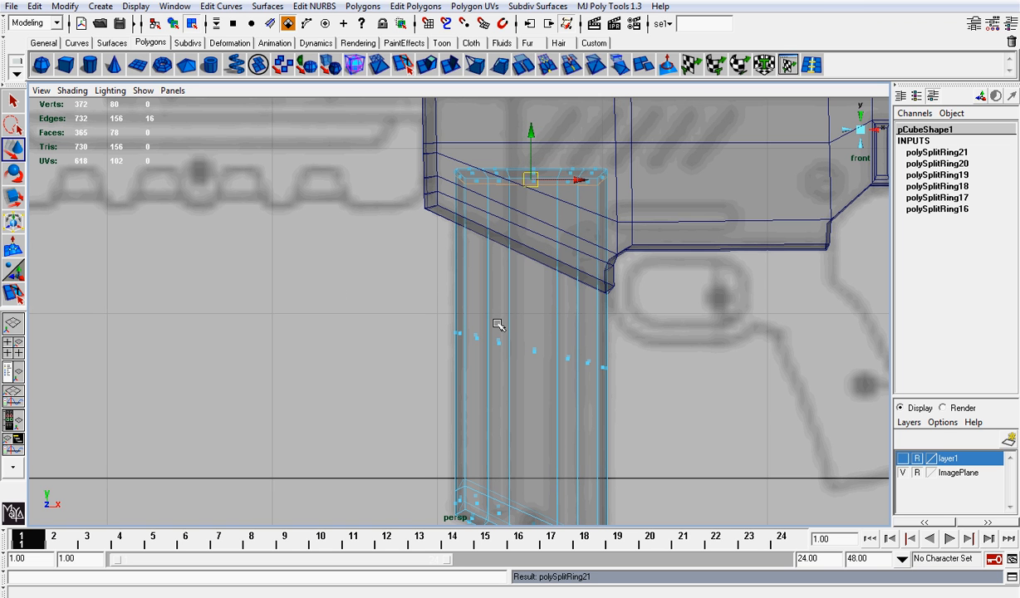
left_click_drag(498, 327, 515, 365)
left_click_drag(559, 339, 583, 366, "shift")
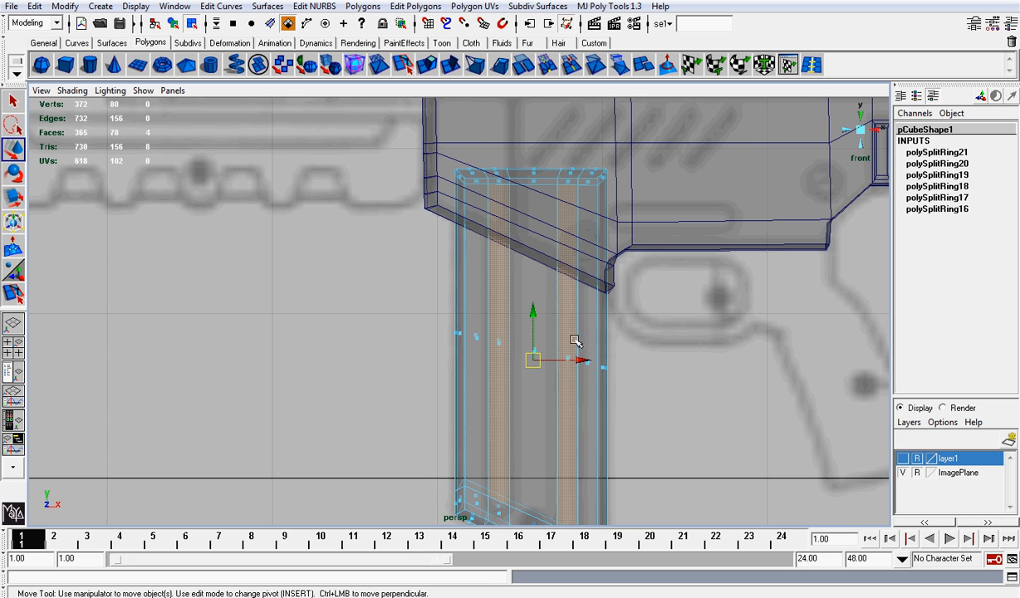
left_click_drag(856, 129, 684, 223, "alt")
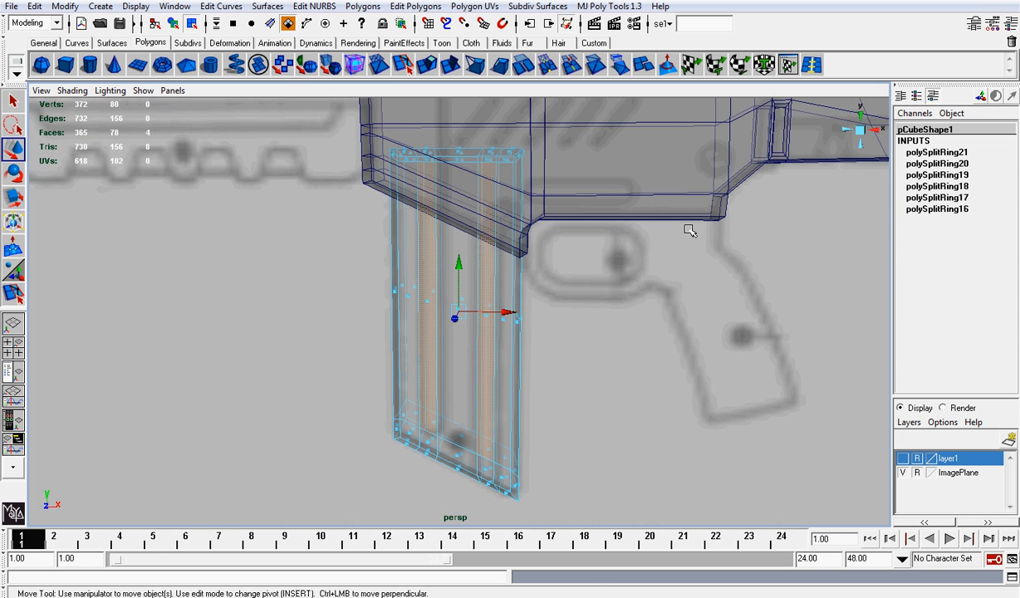
left_click(427, 65)
Scale the extruded groove faces to about 0.976 in width and 0.964 in height, and turn off X-Ray shading
scroll(539, 266, "up", 2)
left_click_drag(546, 276, 560, 307, "alt")
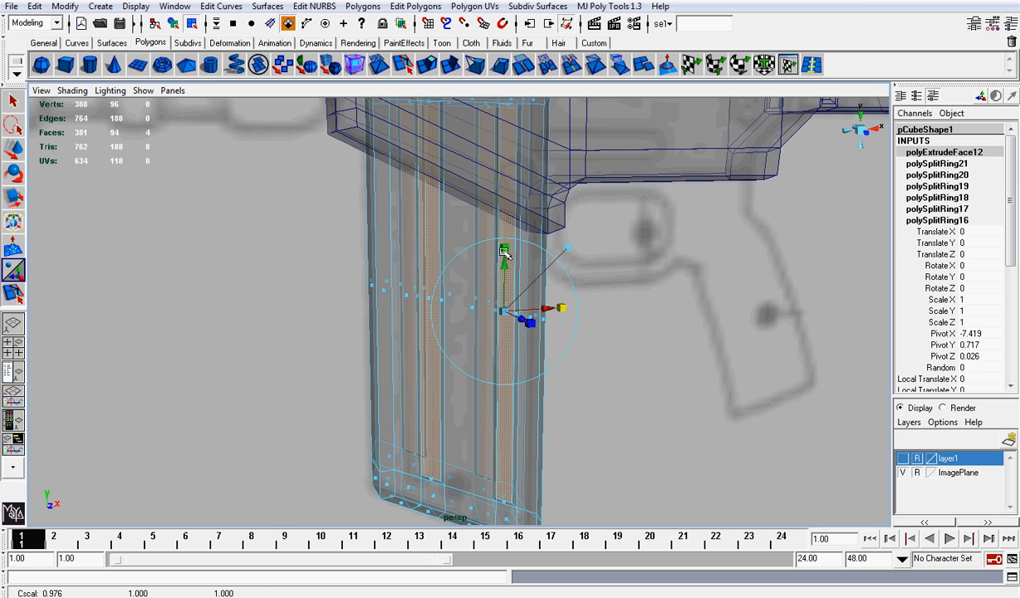
left_click_drag(504, 253, 504, 257)
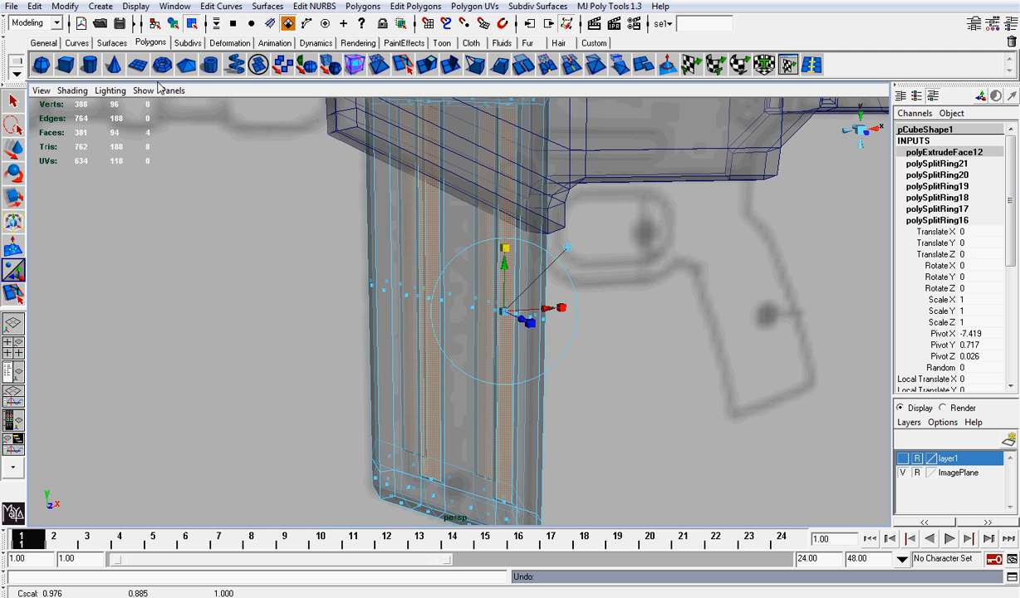
left_click(72, 89)
left_click(105, 255)
left_click_drag(498, 204, 495, 257, "alt")
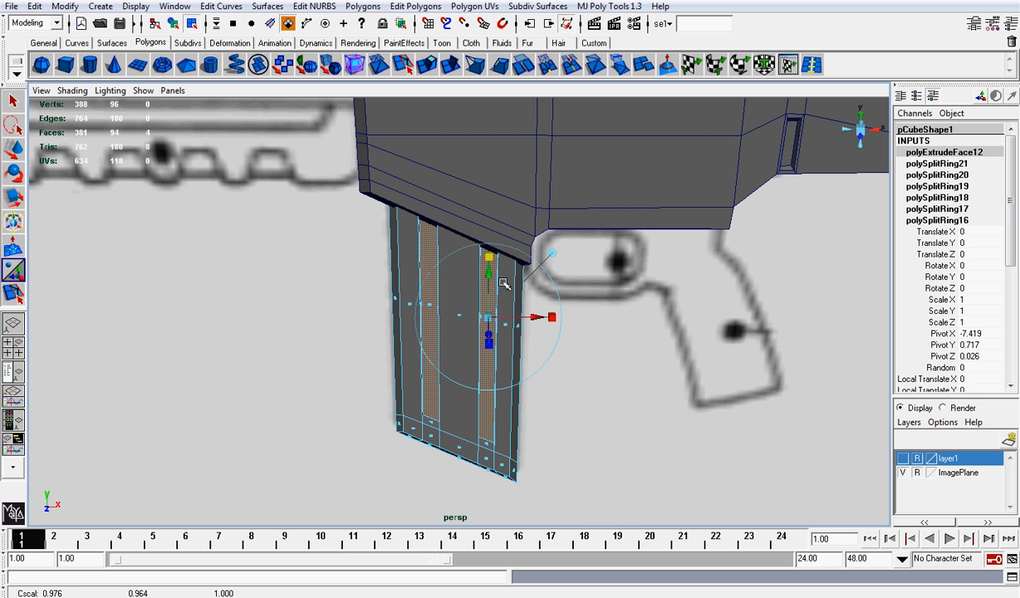
Deselect the groove faces, return the magazine to object mode and save the scene
left_click(604, 311)
right_click_drag(457, 295, 523, 281)
mouse_move(532, 284)
left_mouse_down("alt")
mouse_move(569, 289)
mouse_move(507, 284)
mouse_move(544, 264)
mouse_move(605, 284)
mouse_move(544, 284)
left_mouse_up("alt")
scroll(598, 286, "down", 5)
key("q")
key("ctrl+s")
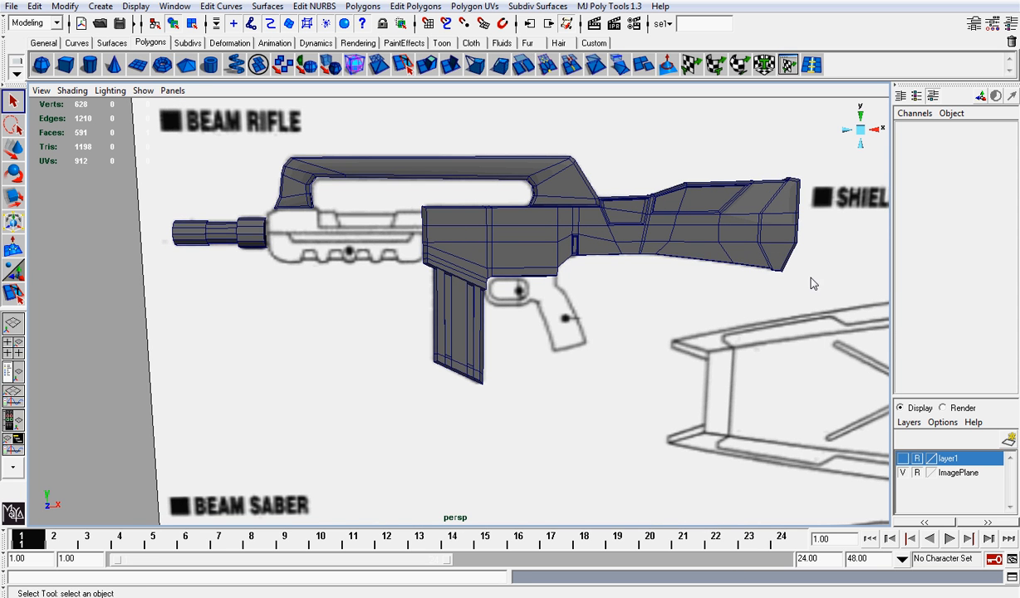
Switch to the front view and hide the rifle's main body with stock and the magazine, keeping the reference drawing visible
left_click(903, 473)
left_click_drag(662, 323, 650, 304, "alt")
left_click(902, 473)
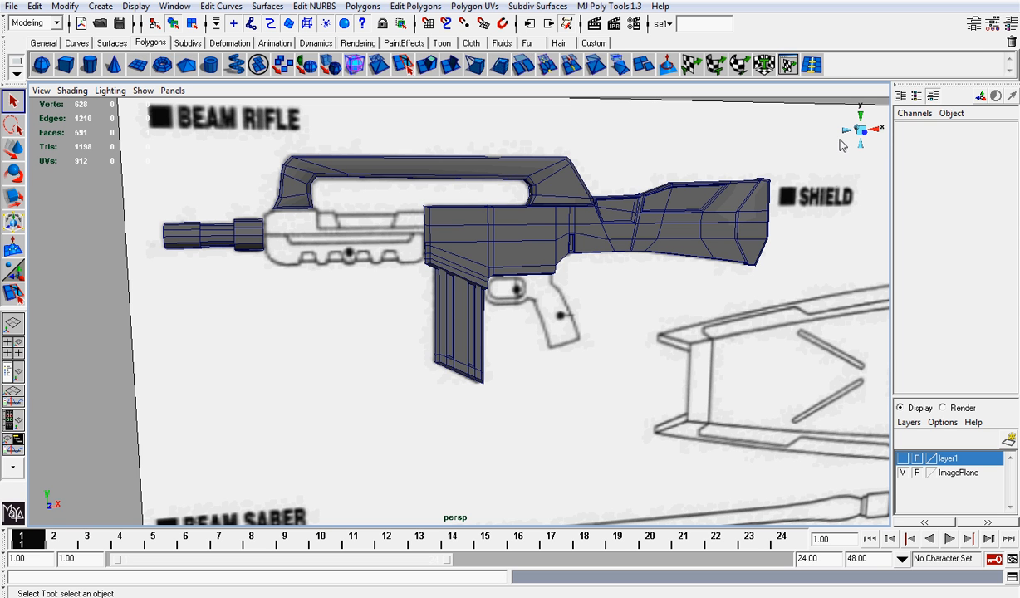
left_click(863, 136)
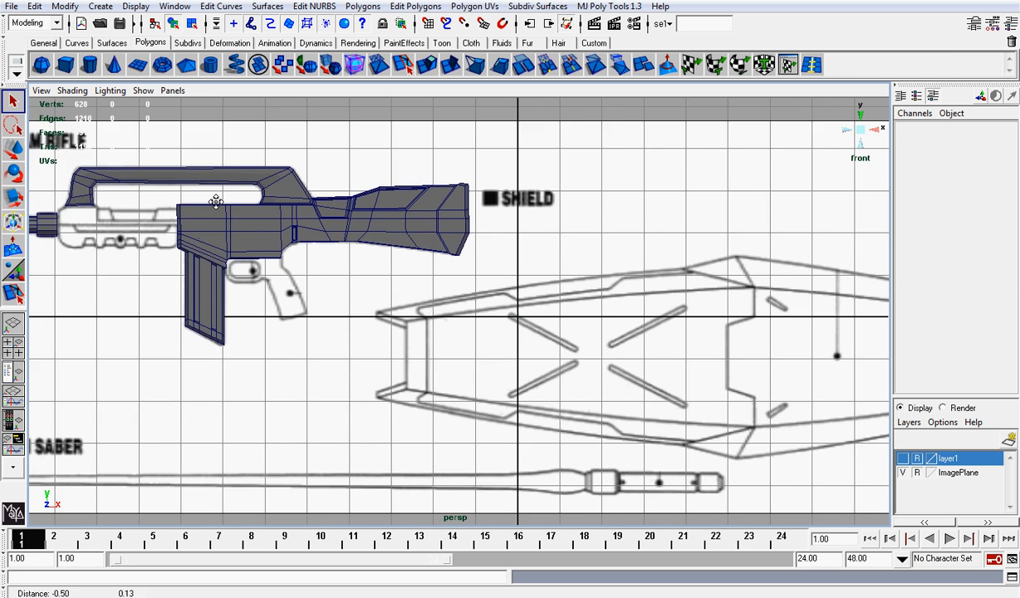
left_click(407, 236)
left_click(407, 279, "shift")
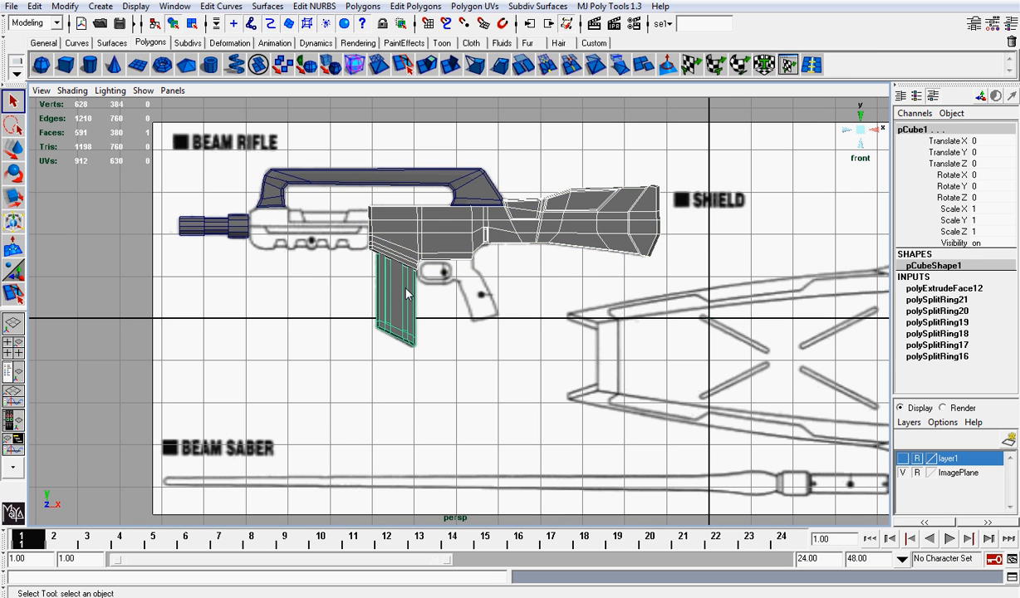
key("ctrl+h")
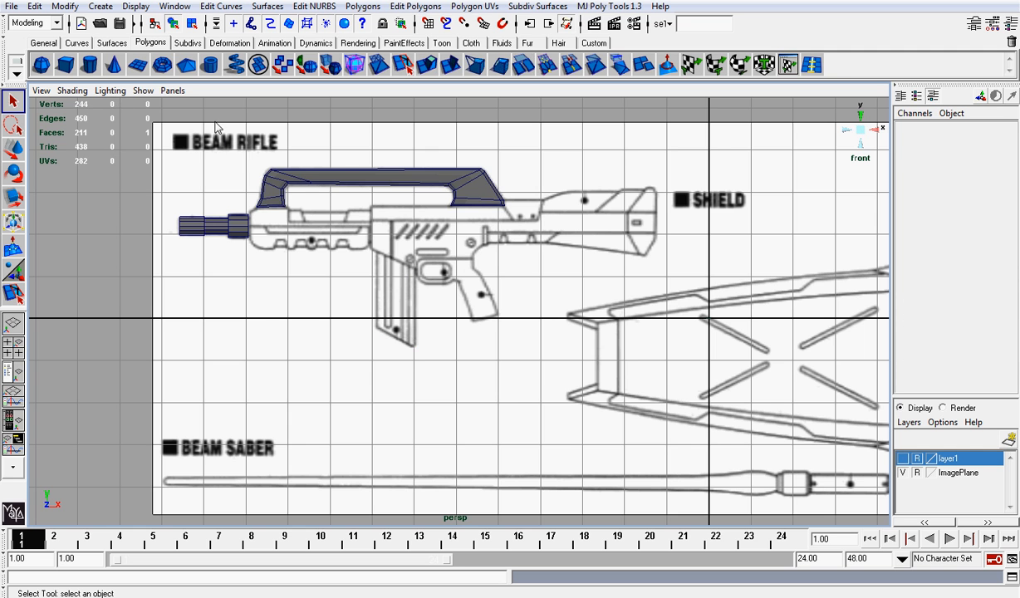
Start a polygon with the Create Polygon Tool, tracing the grip's rear edge from its lower rear corner up to the body line
scroll(465, 316, "up", 5)
left_click(363, 6)
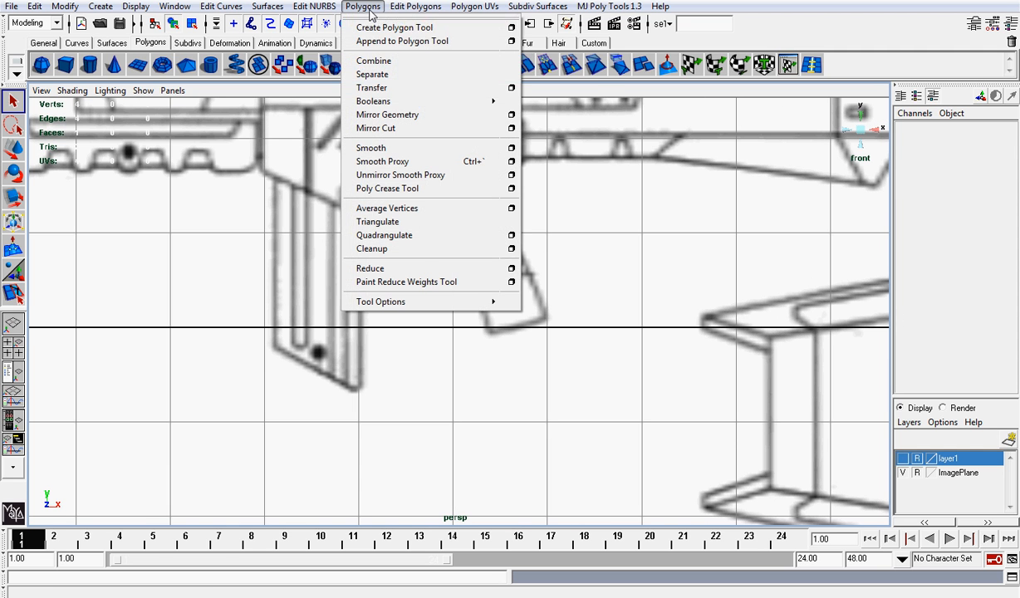
left_click(395, 27)
scroll(478, 216, "up", 4)
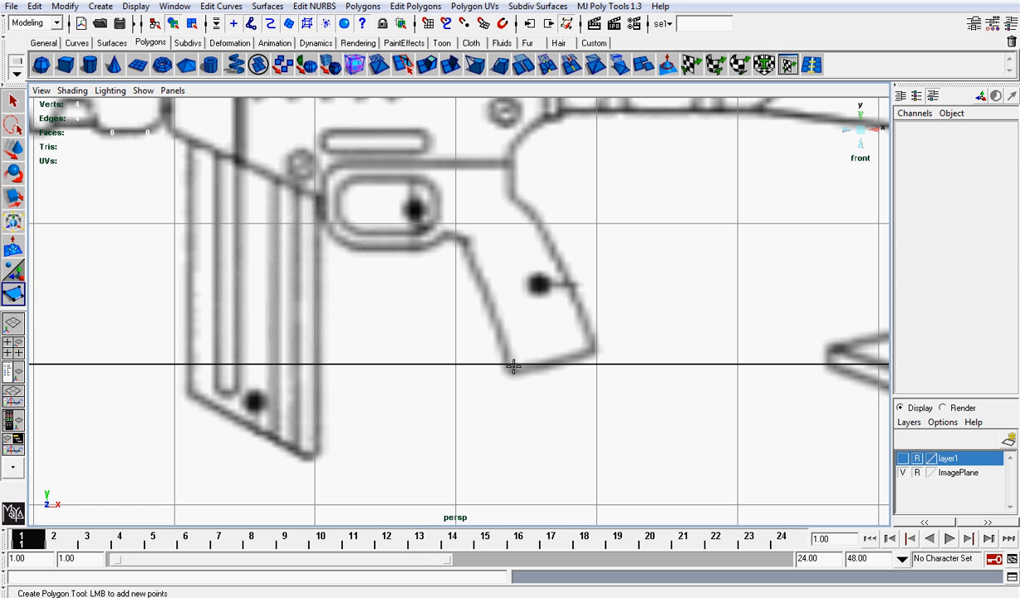
left_click(594, 349)
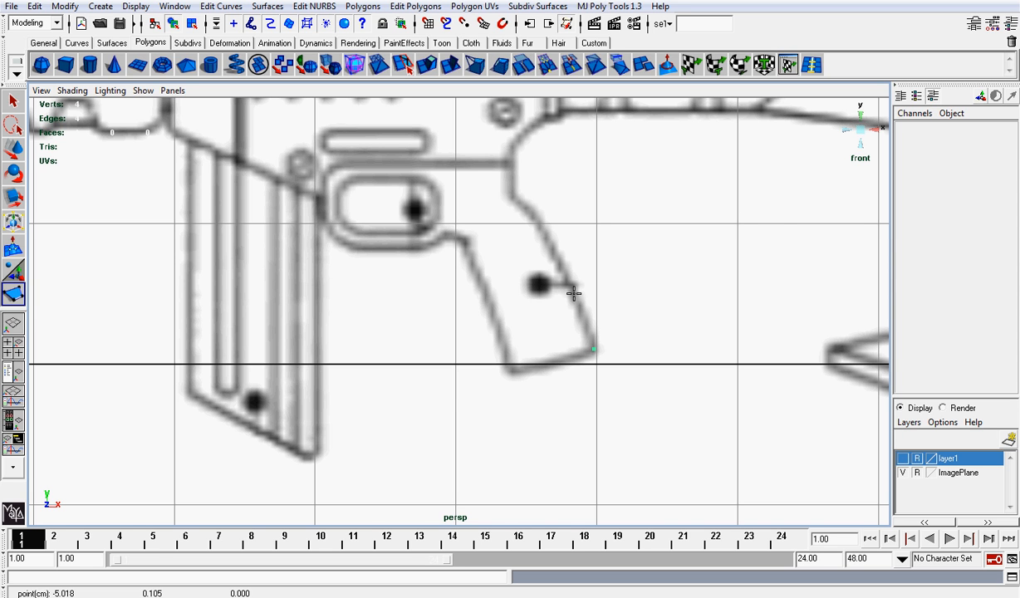
left_click(572, 296)
left_click(534, 208)
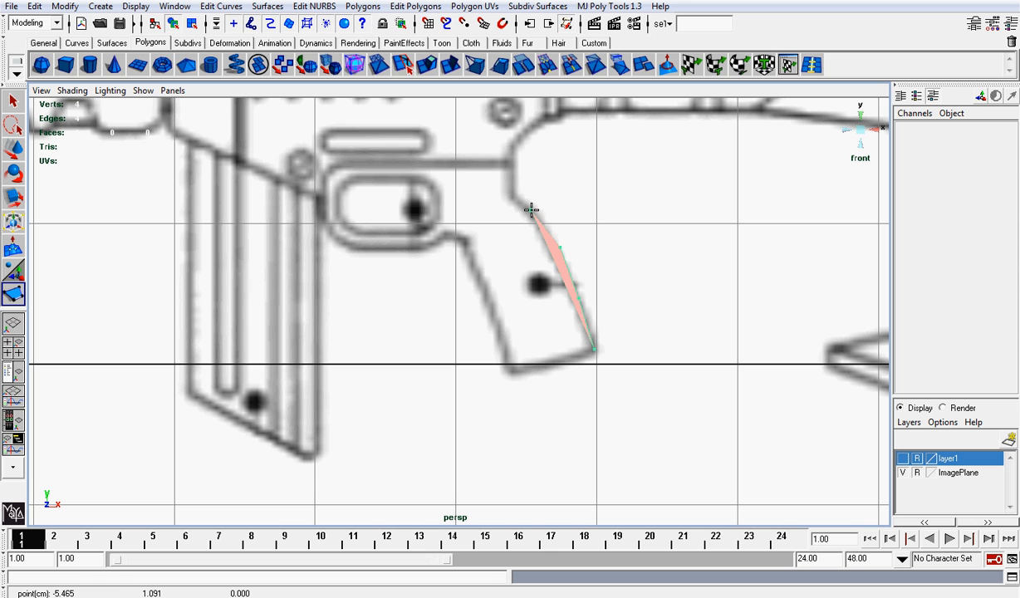
left_click(512, 194)
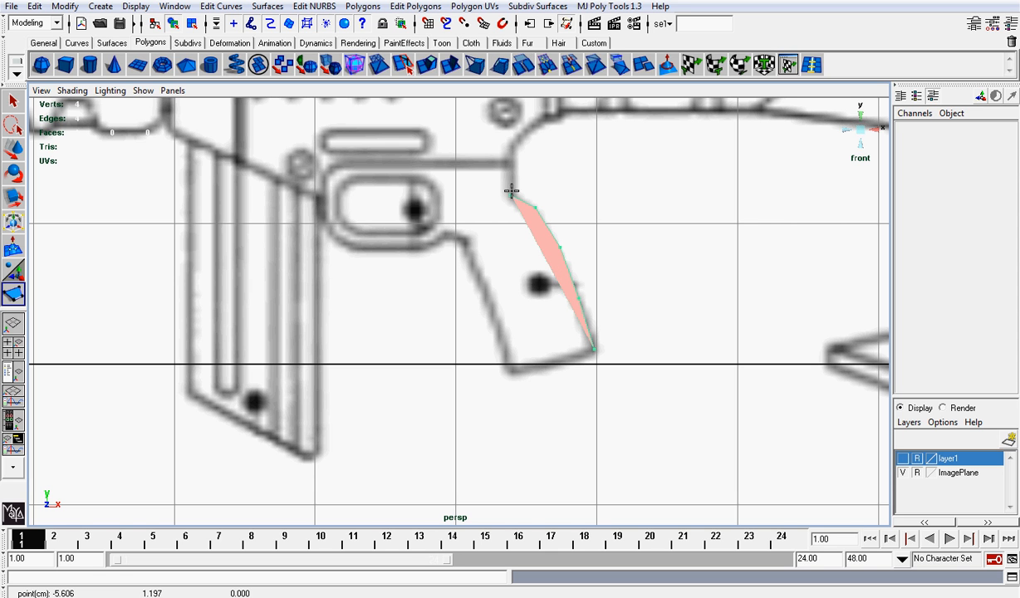
left_click(508, 163)
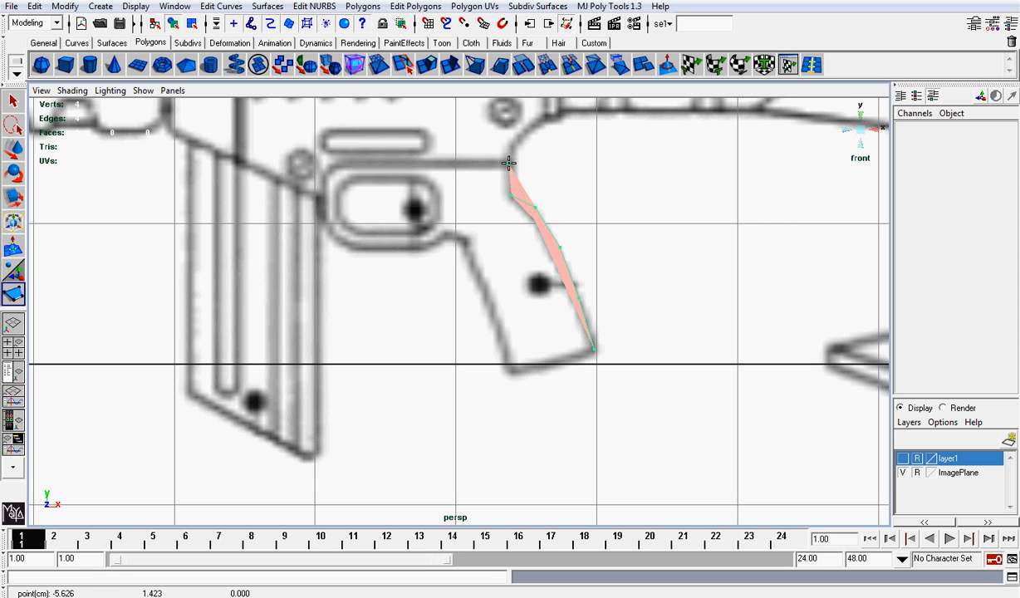
Continue the polygon along the top edge, around the trigger guard and down the grip's front edge, and complete the face
left_click(348, 161)
left_click(334, 167)
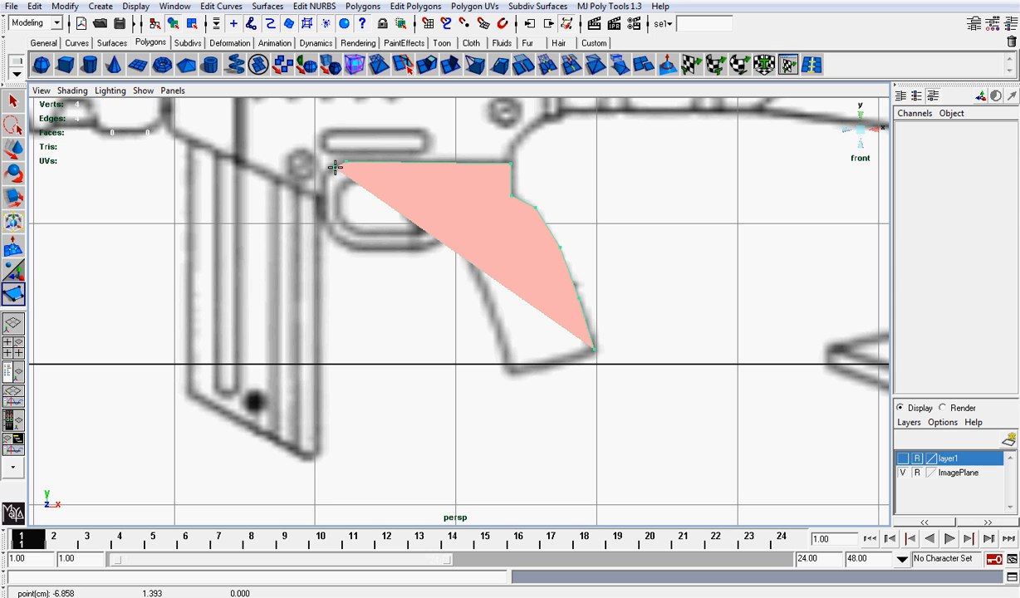
left_click(329, 176)
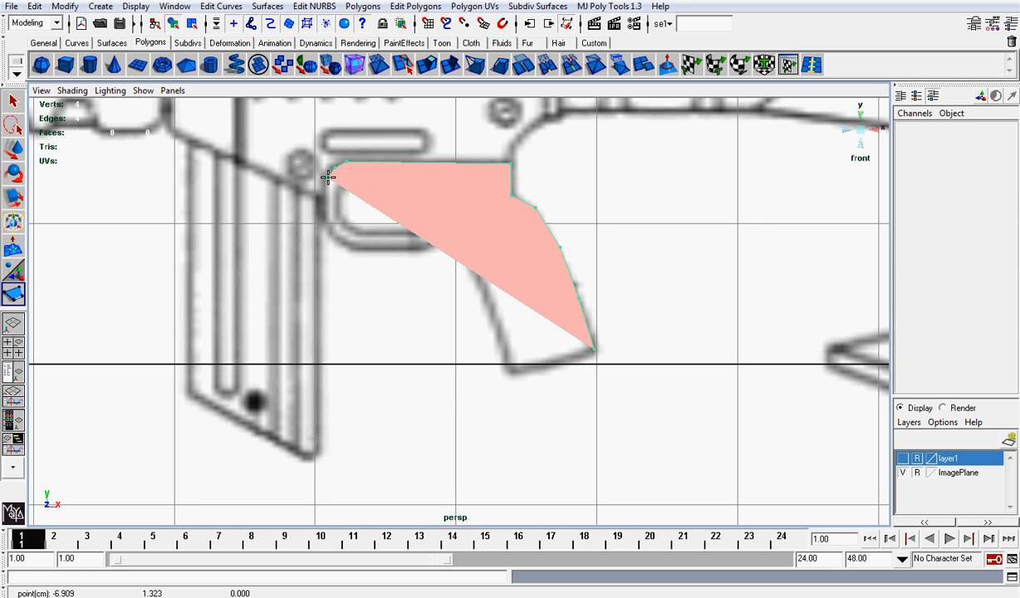
left_click(326, 219)
left_click(330, 238)
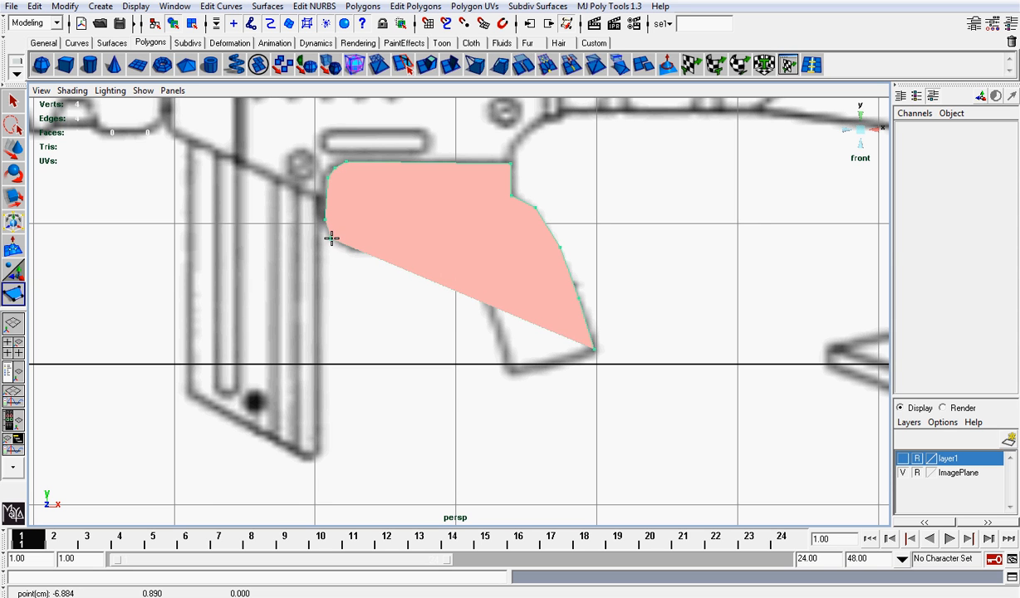
left_click_drag(344, 250, 514, 374)
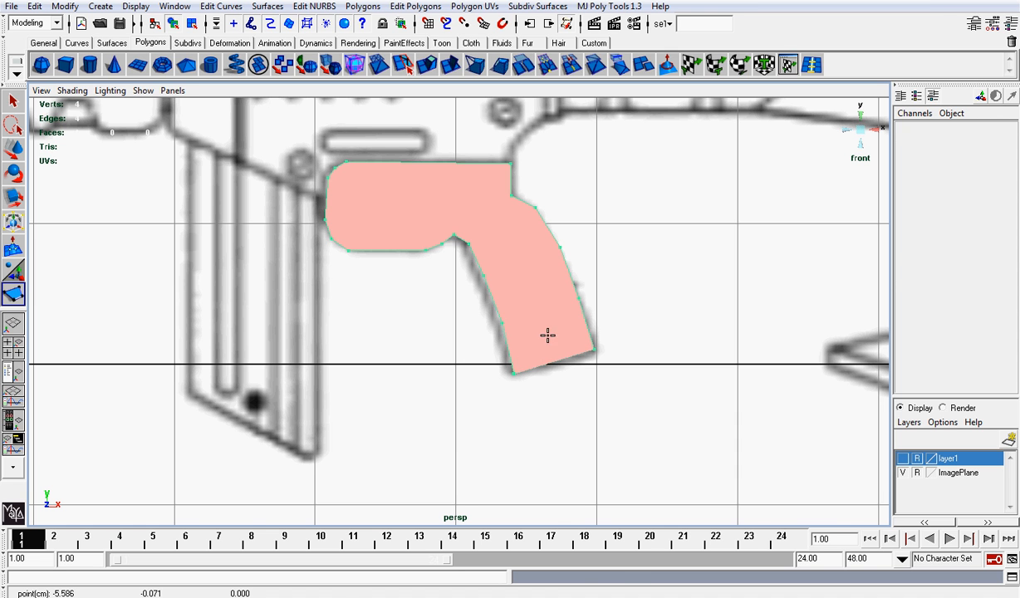
key("Return")
Turn on X-Ray shading and split the grip face across its lower part with the Split Polygon Tool
left_click(385, 66)
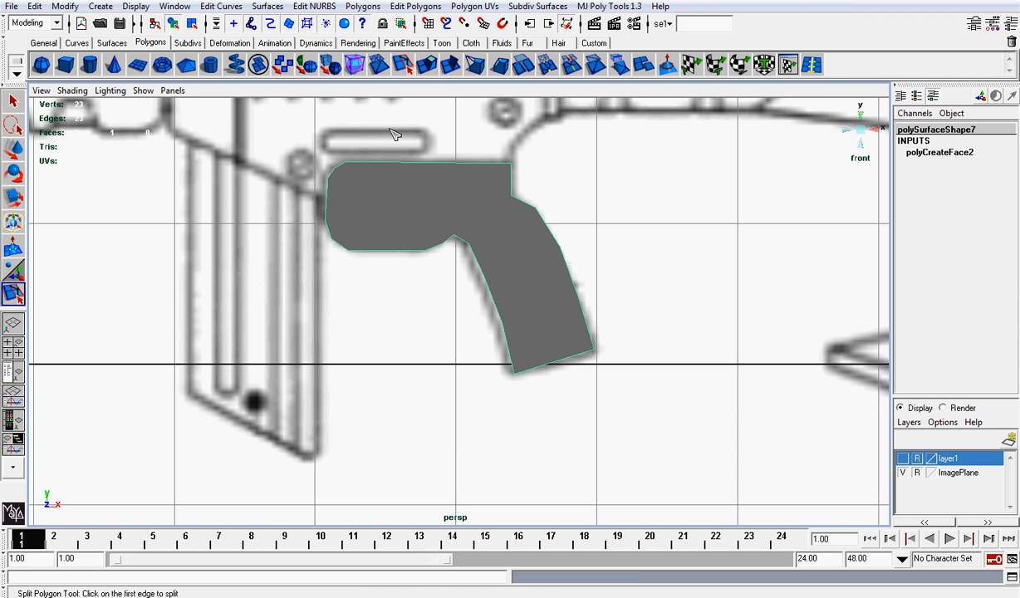
scroll(392, 168, "up", 2)
left_click(70, 91)
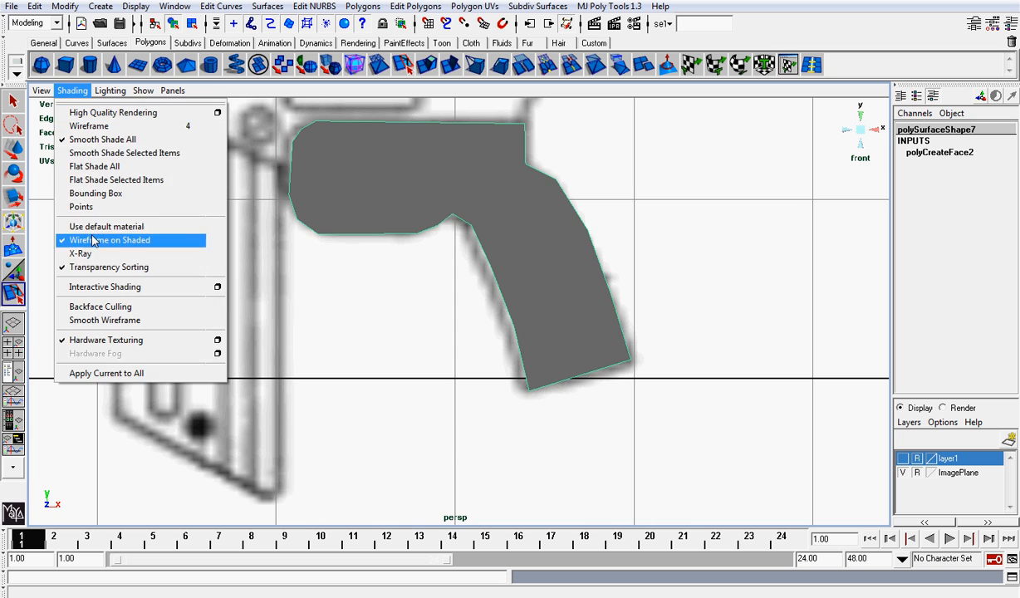
left_click(189, 247)
middle_click_drag(433, 200, 440, 227, "alt")
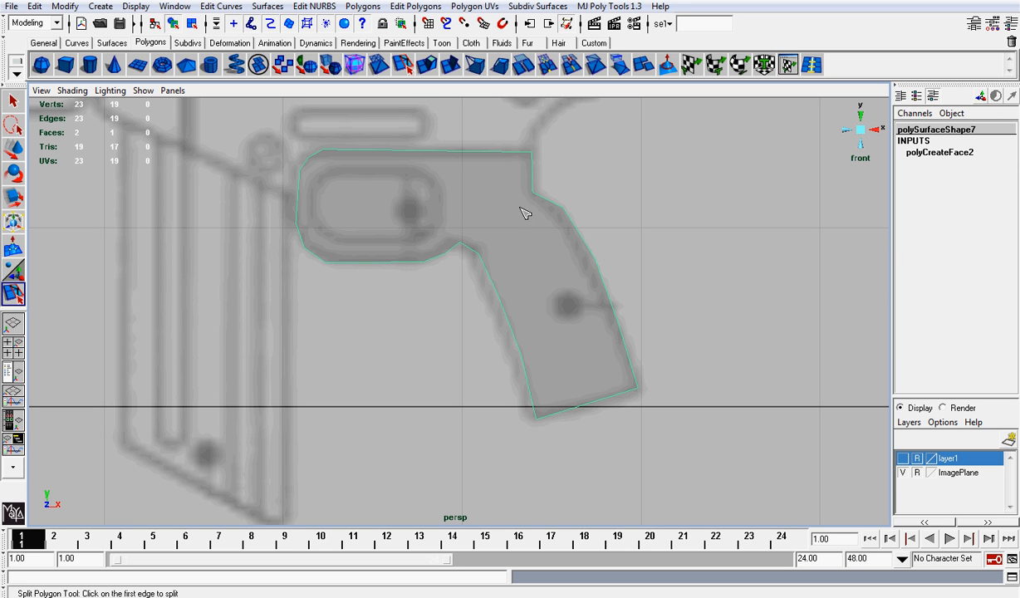
left_click(516, 349)
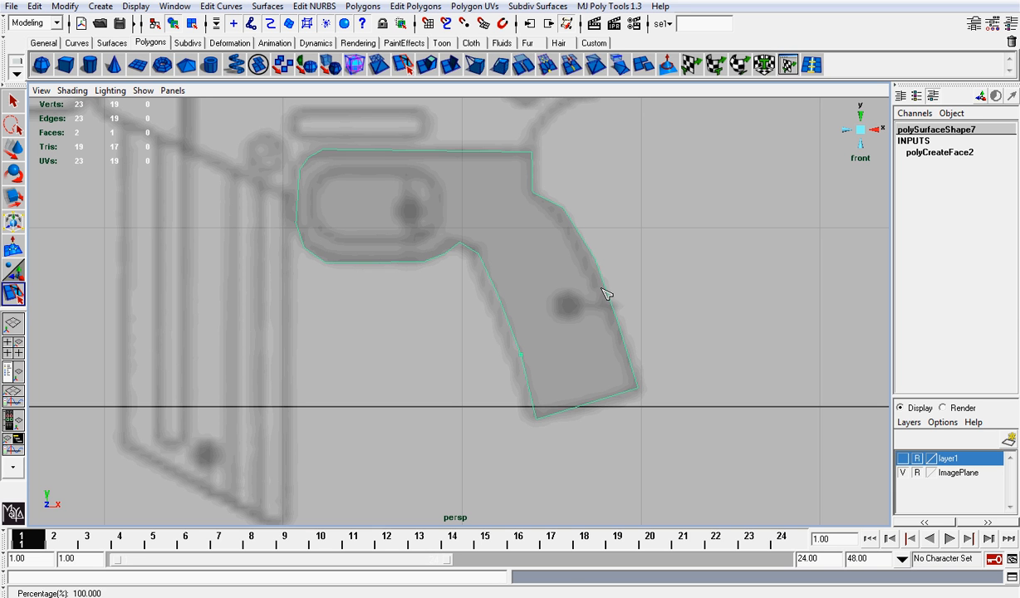
left_click(618, 324)
key("Return")
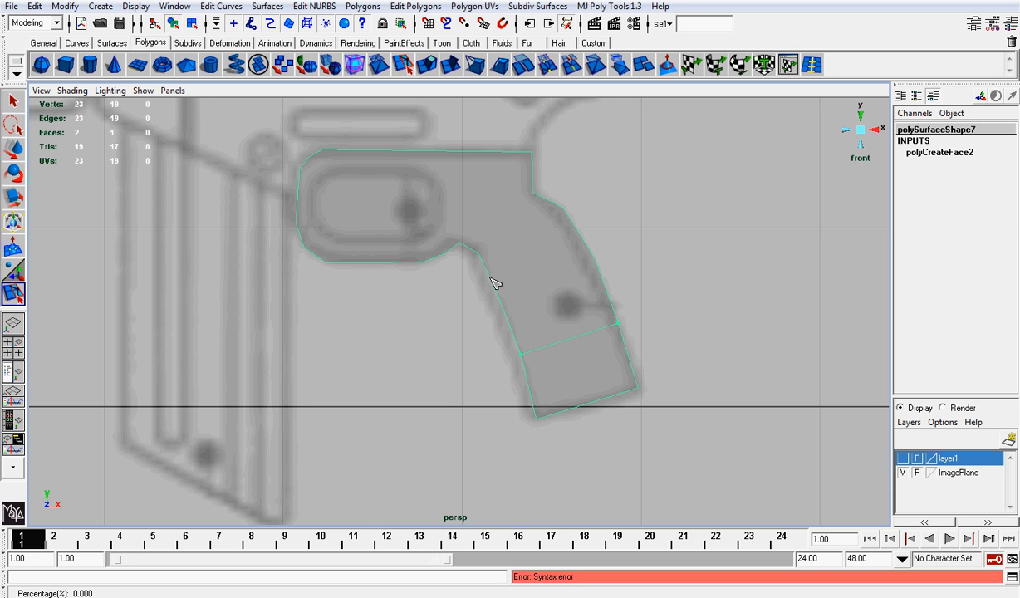
left_click_drag(489, 278, 483, 257)
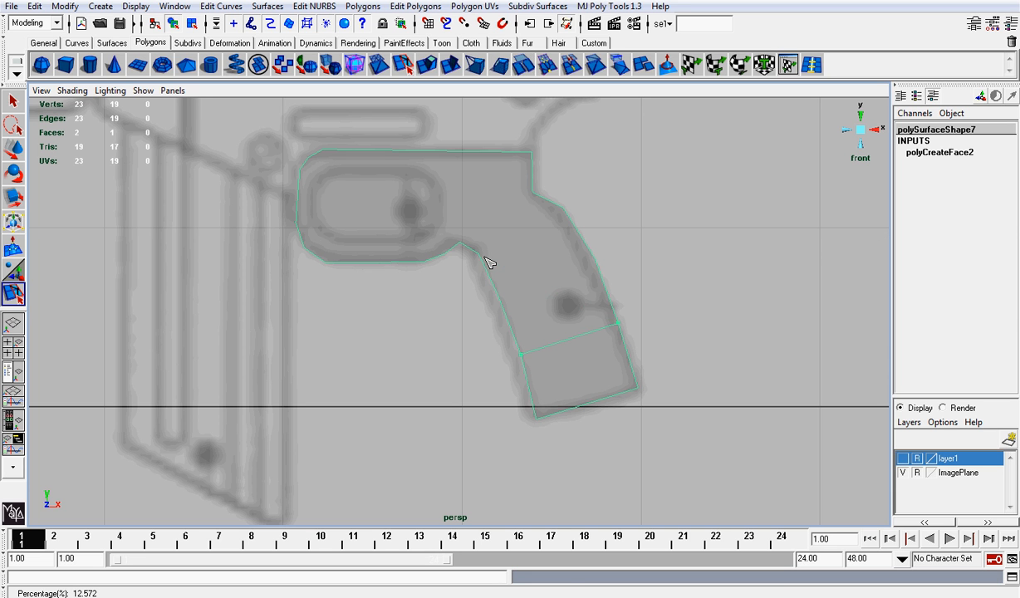
key("Return")
key("Return")
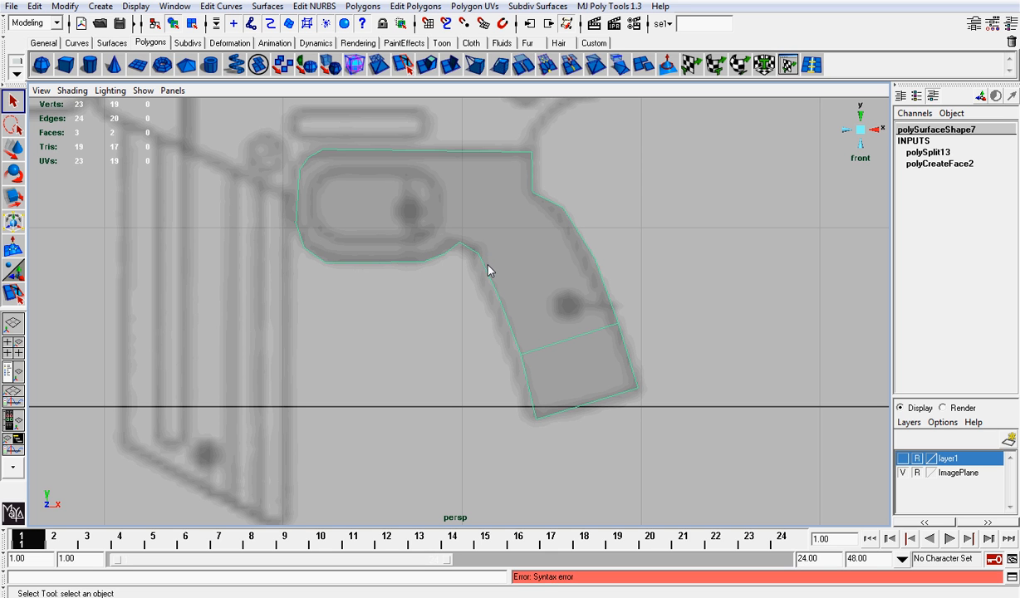
Split the upper grip with two cuts, joining its front corner and the guard's rear notch to the two rear bend points
left_click(403, 66)
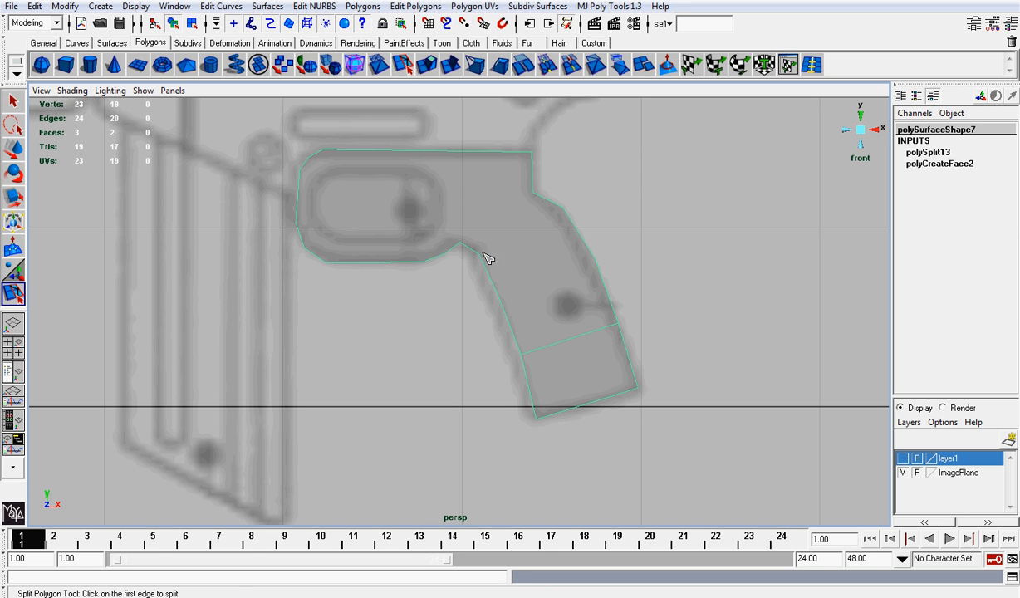
left_click_drag(487, 260, 486, 240)
left_click(559, 208)
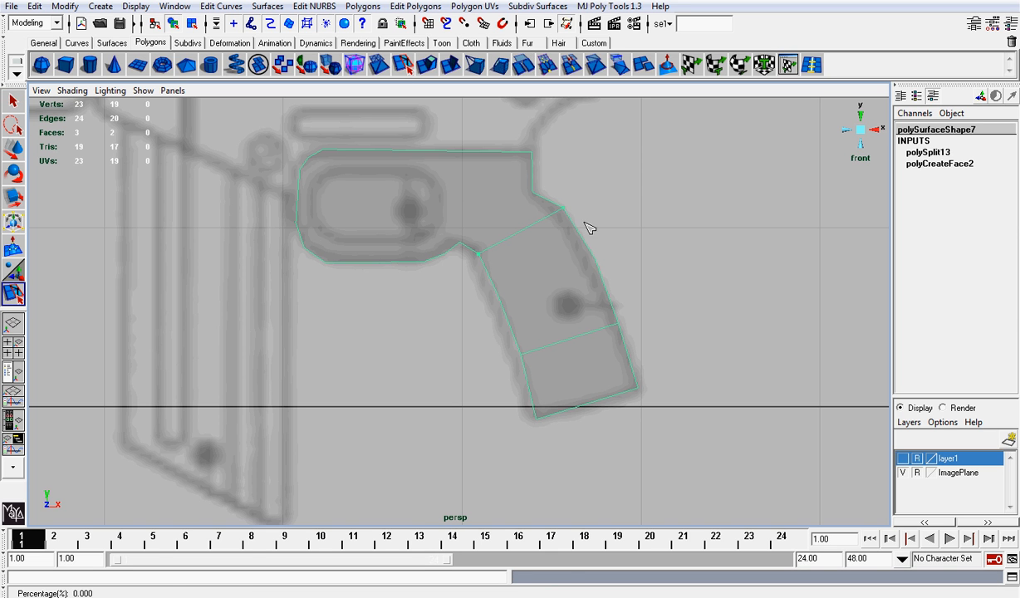
key("Return")
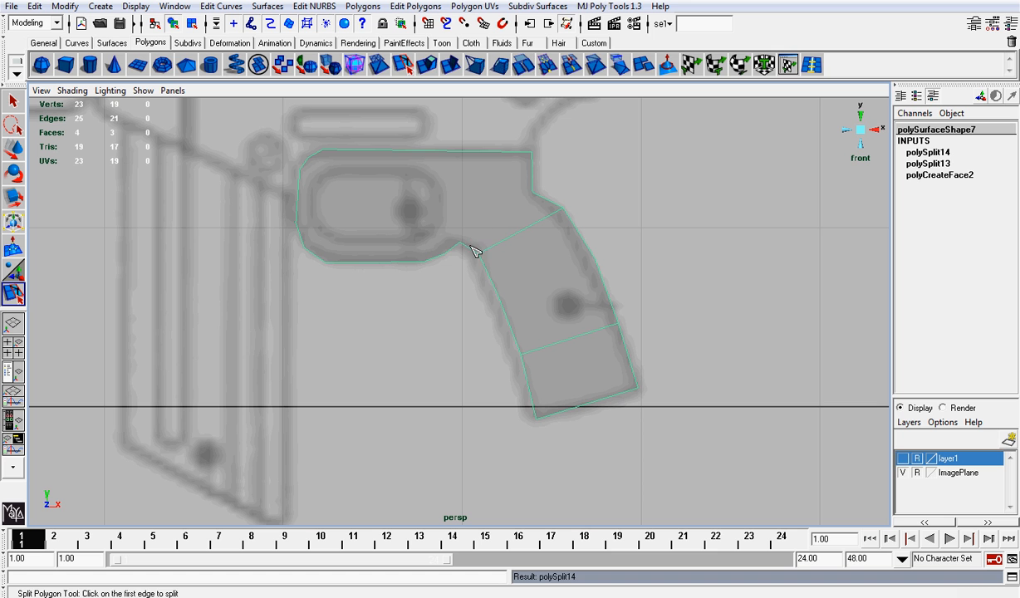
left_click_drag(470, 247, 443, 233)
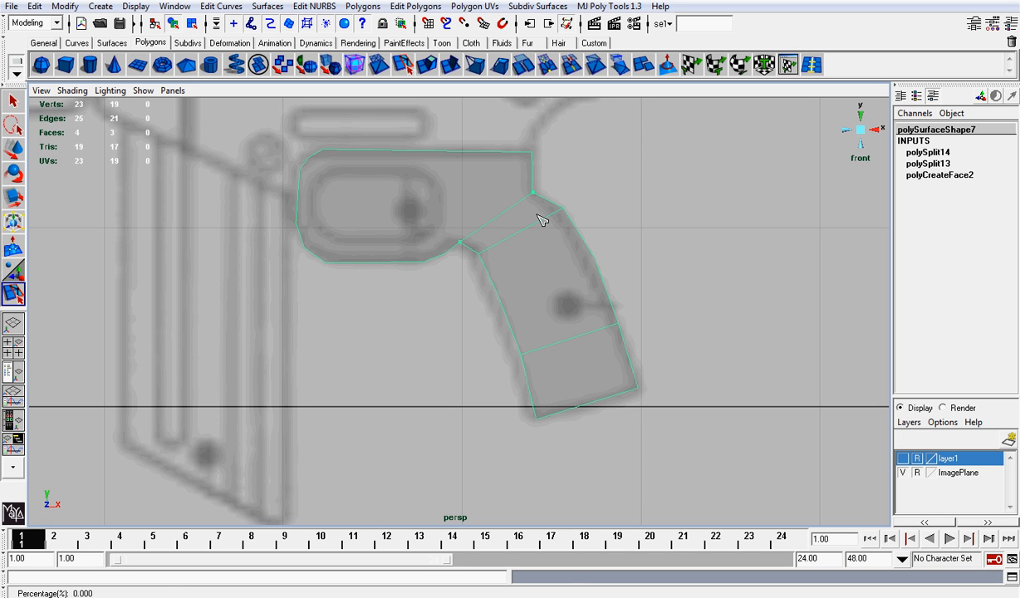
key("Return")
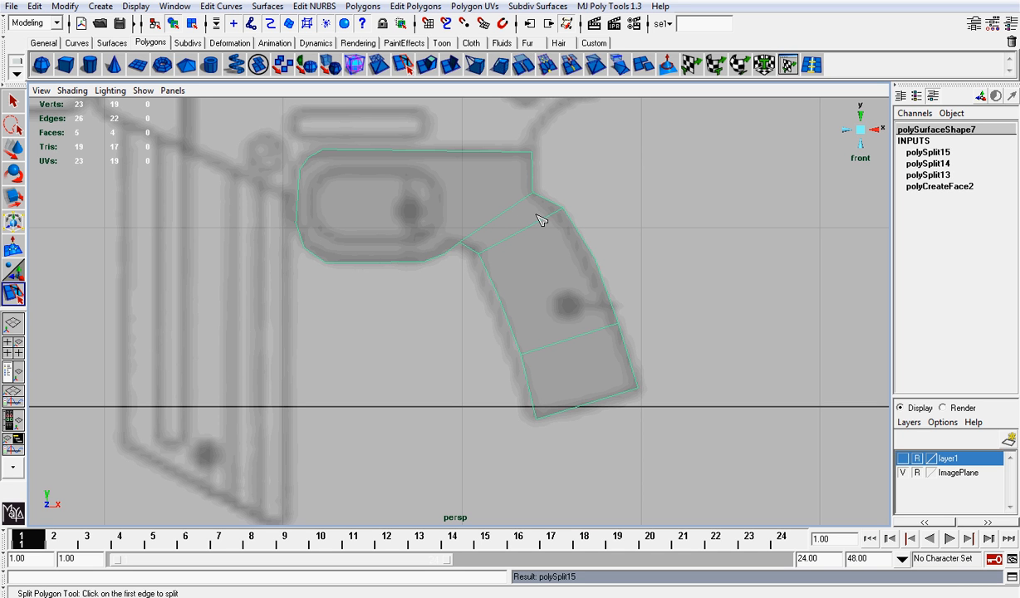
Split the trigger guard face just below its top edge, from the upper front corner to the rear edge
left_click(312, 163)
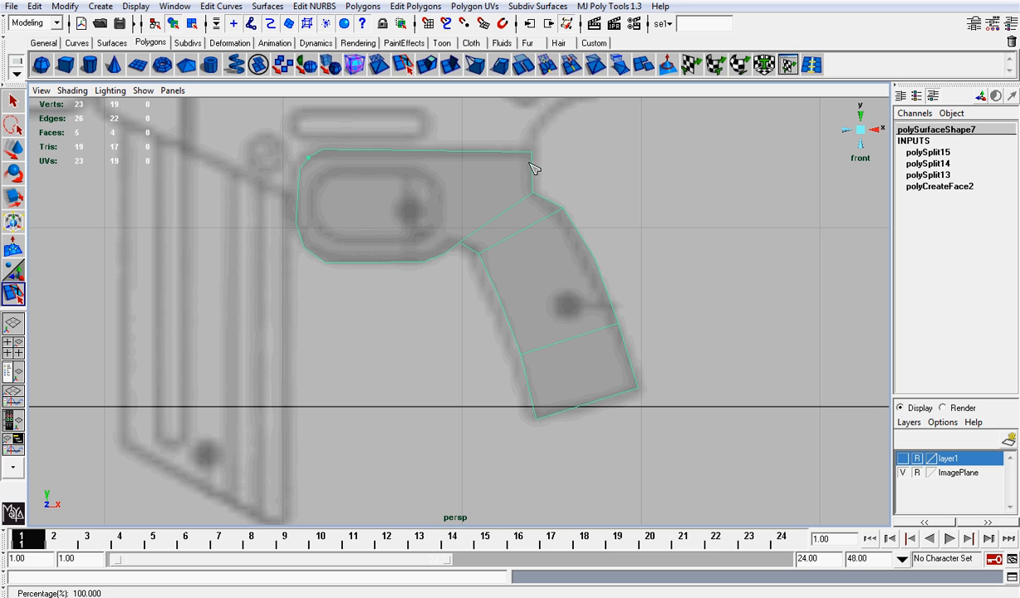
left_click_drag(533, 168, 537, 168)
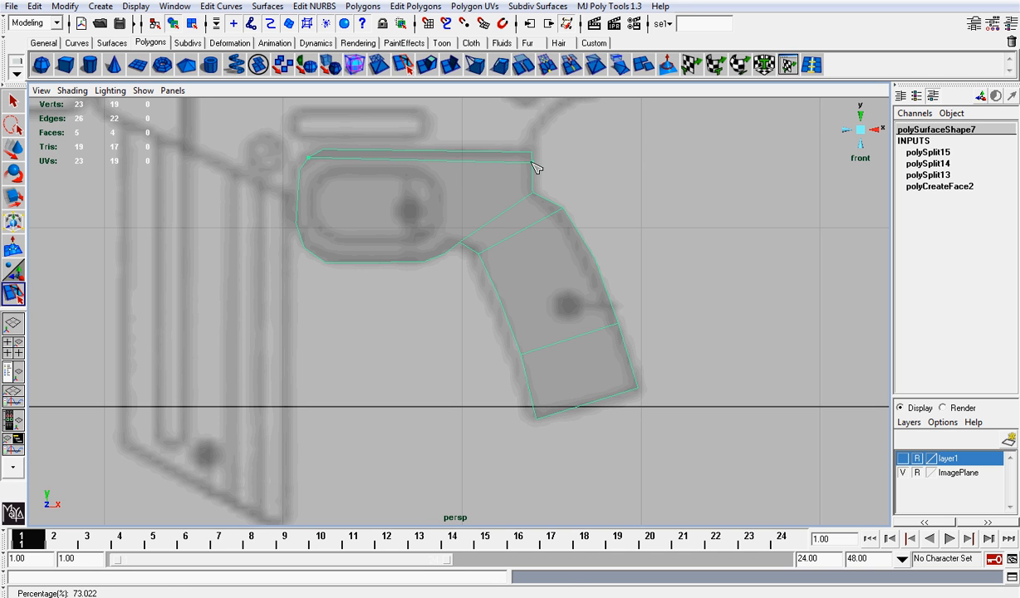
key("Return")
Split the trigger guard lengthwise from its front edge to the grip's upper rear corner, and from the rear notch to the lower front corner
left_click_drag(295, 196, 305, 241)
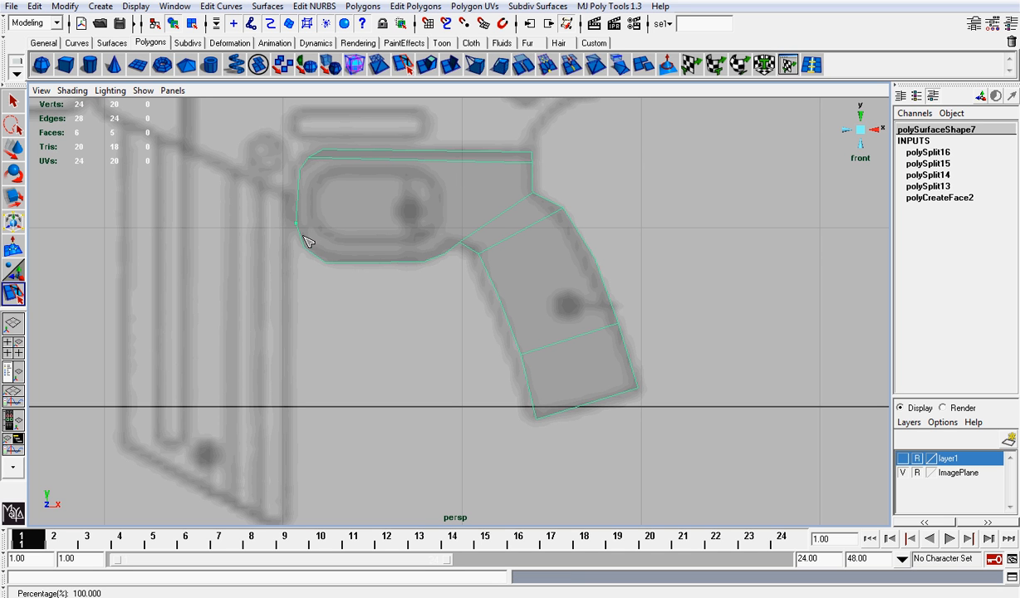
mouse_move(474, 226)
left_mouse_down()
mouse_move(458, 243)
mouse_move(474, 235)
left_mouse_up()
key("BackSpace")
left_click_drag(531, 177, 535, 190)
key("Return")
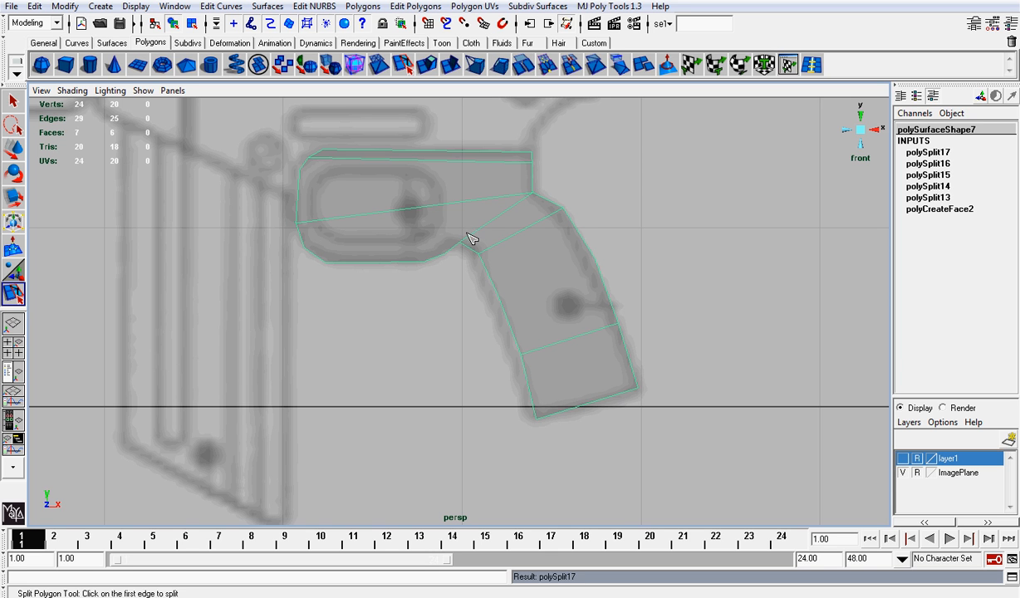
left_click(460, 249)
left_click_drag(302, 241, 311, 260)
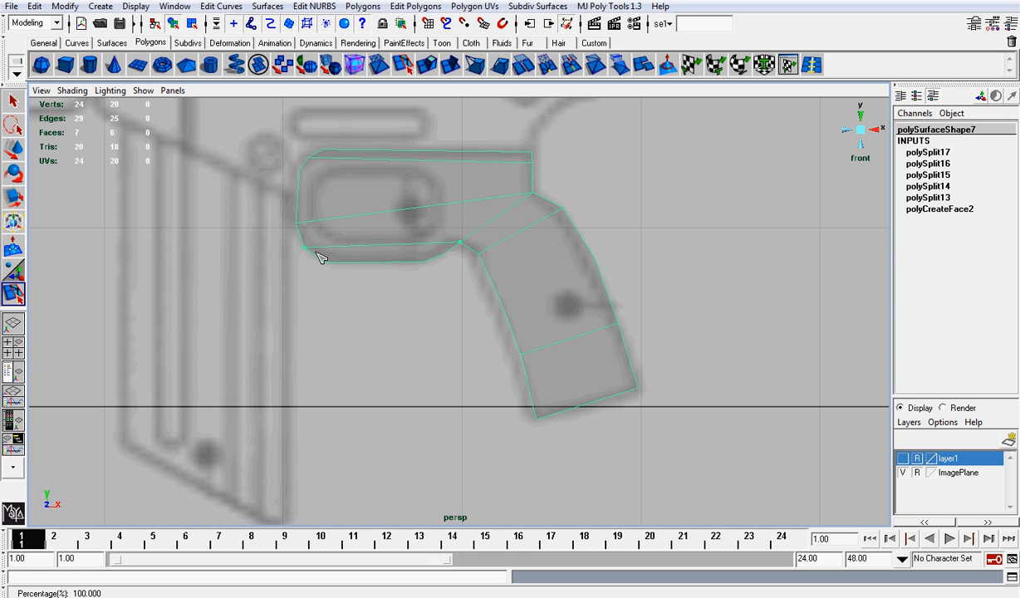
key("Return")
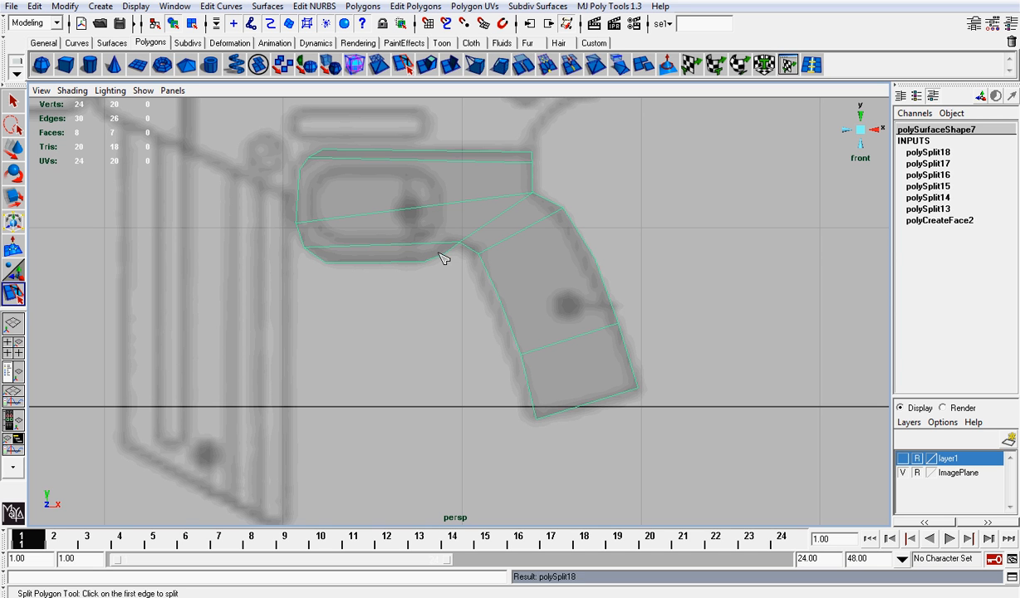
Split the trigger guard vertically behind the trigger opening, from its bottom edge through the lengthwise edges to its top edge
left_click(421, 264)
left_click_drag(422, 250, 427, 247)
left_click_drag(425, 208, 446, 206)
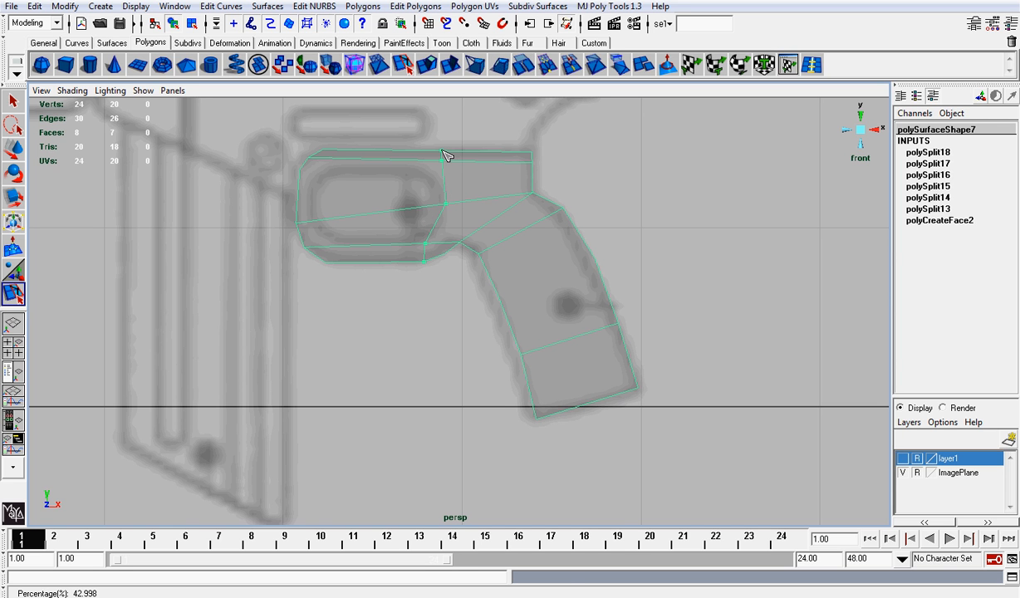
key("Return")
Split the trigger guard vertically ahead of the trigger opening, from its top edge through the lengthwise edges to its bottom edge
left_click(337, 164)
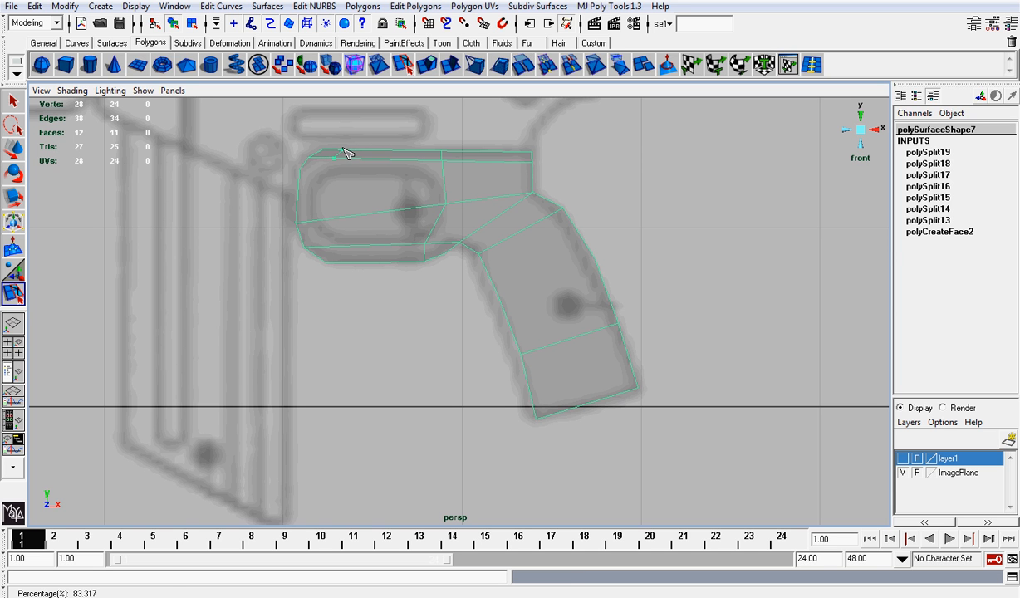
key("Return")
left_click_drag(347, 156, 325, 169)
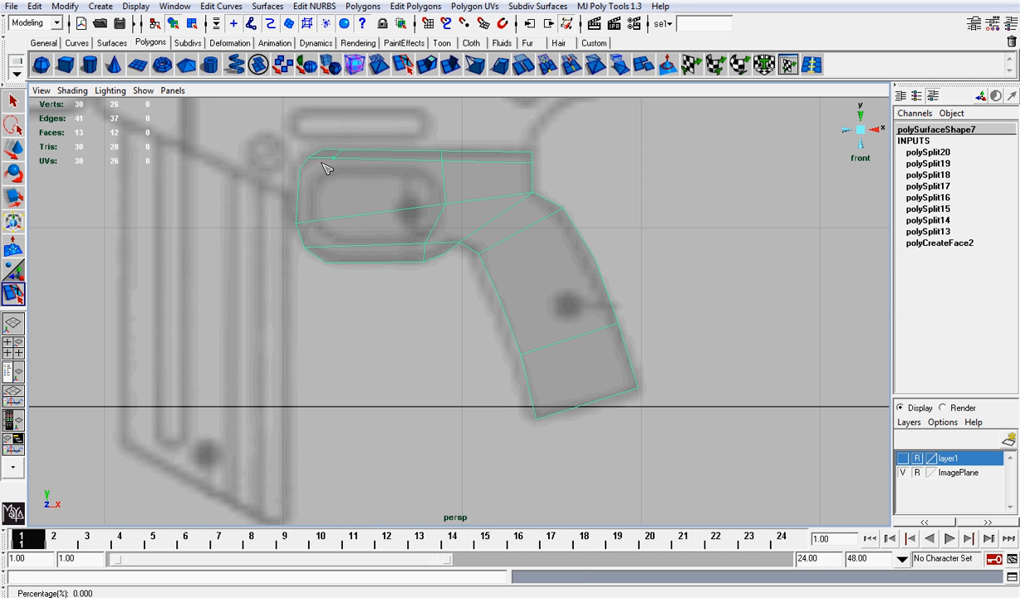
left_click(314, 218)
left_click(333, 248)
key("q")
right_click_drag(357, 205, 326, 204)
scroll(355, 206, "up", 2)
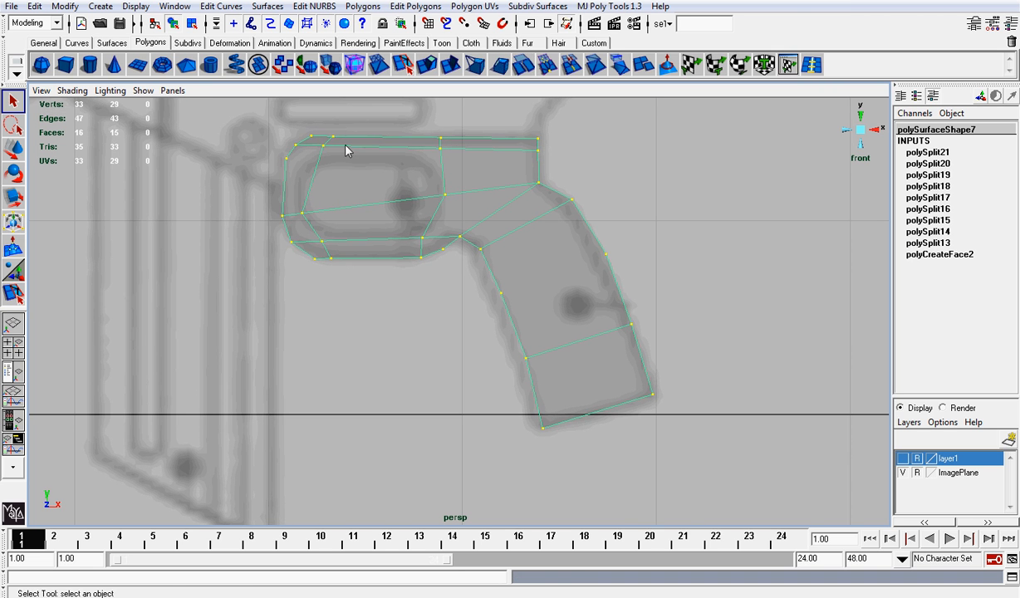
Split the trigger guard lengthwise along the top of the trigger opening, from the upper front corner to the rear edge
left_click(402, 64)
left_click(285, 165)
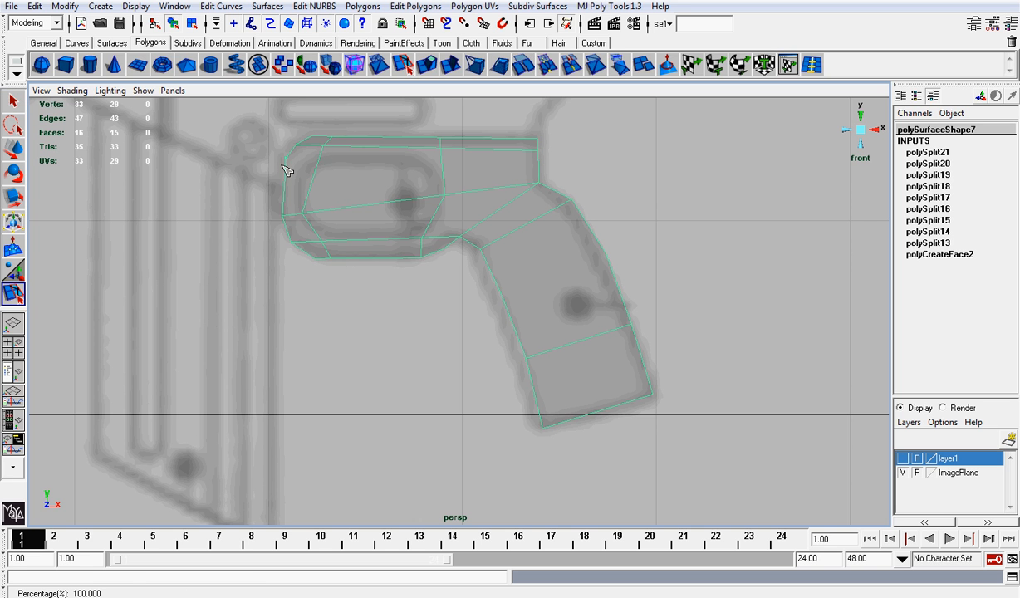
left_click(324, 170)
left_click(445, 164)
left_click(541, 165)
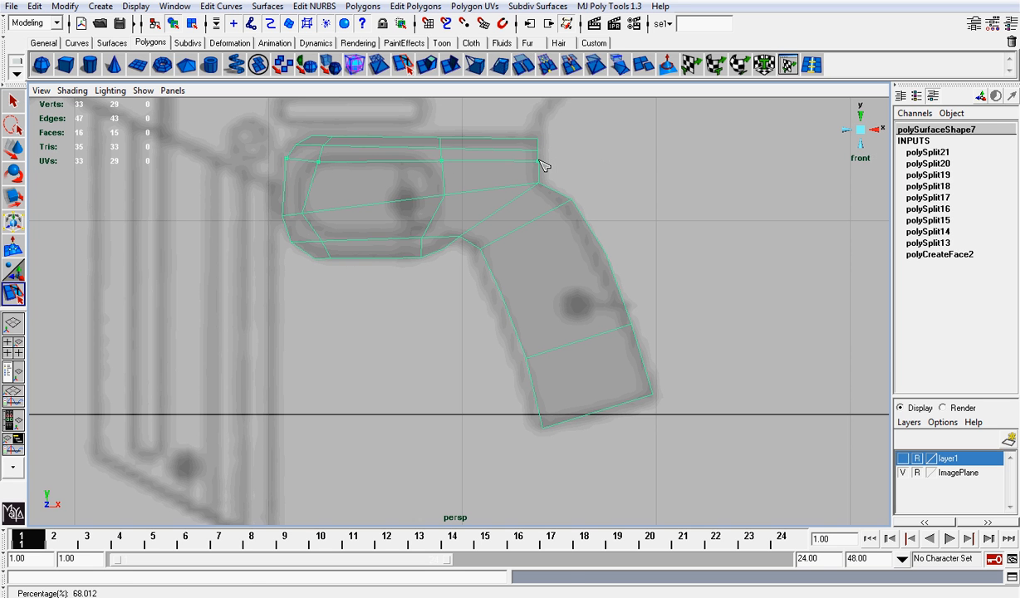
key("q")
scroll(415, 180, "up", 1)
scroll(349, 179, "up", 1)
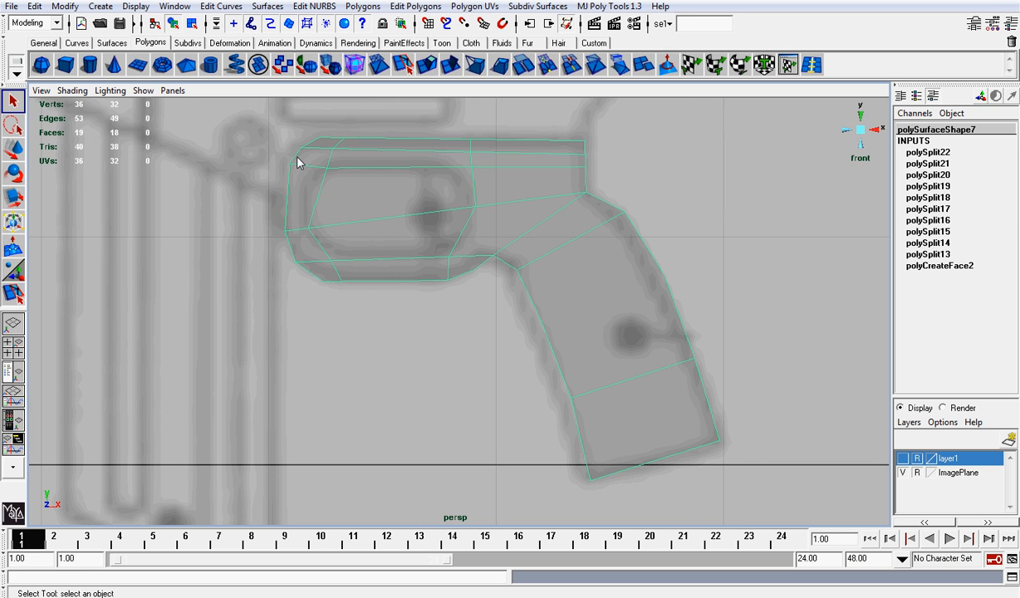
Move the front, upper front and upper rear vertices around the trigger opening to follow its outline in the reference drawing
right_click_drag(299, 163, 274, 156)
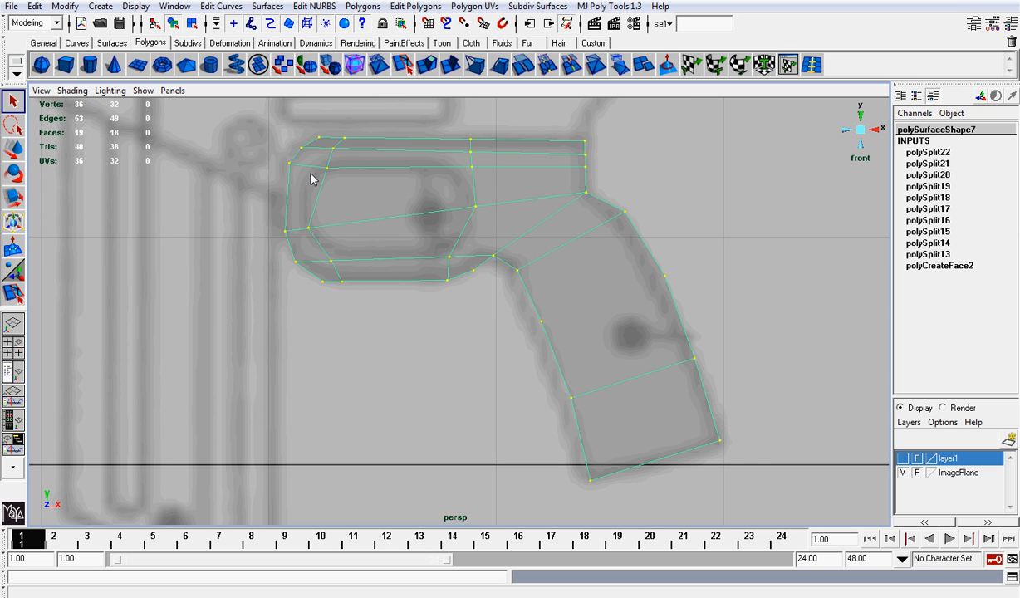
left_click(308, 226)
key("w")
left_click_drag(308, 225, 308, 214)
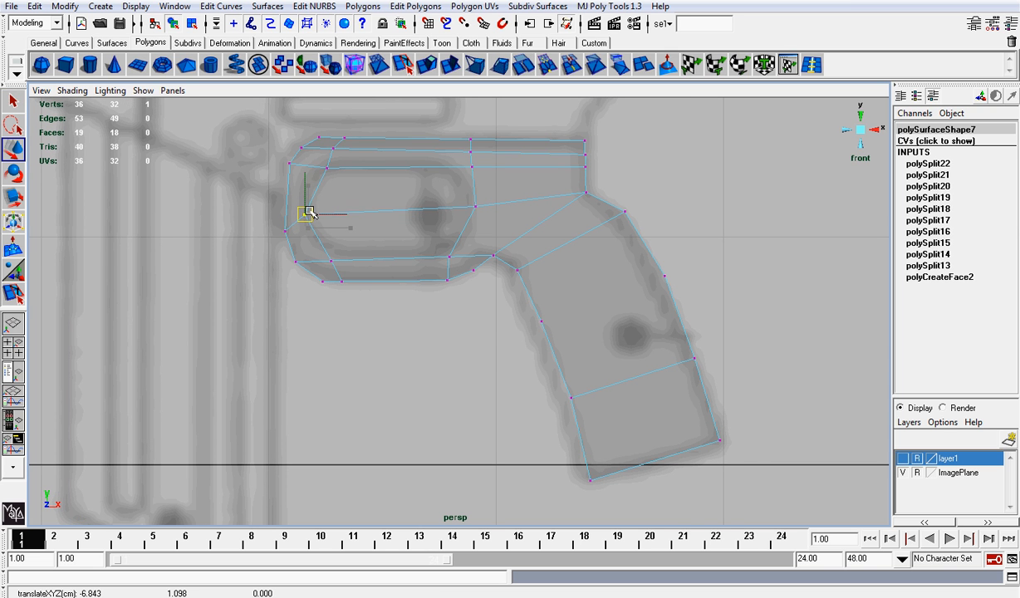
left_click(326, 169)
left_click_drag(326, 169, 310, 170)
left_click_drag(455, 160, 495, 182)
left_click_drag(473, 167, 474, 206)
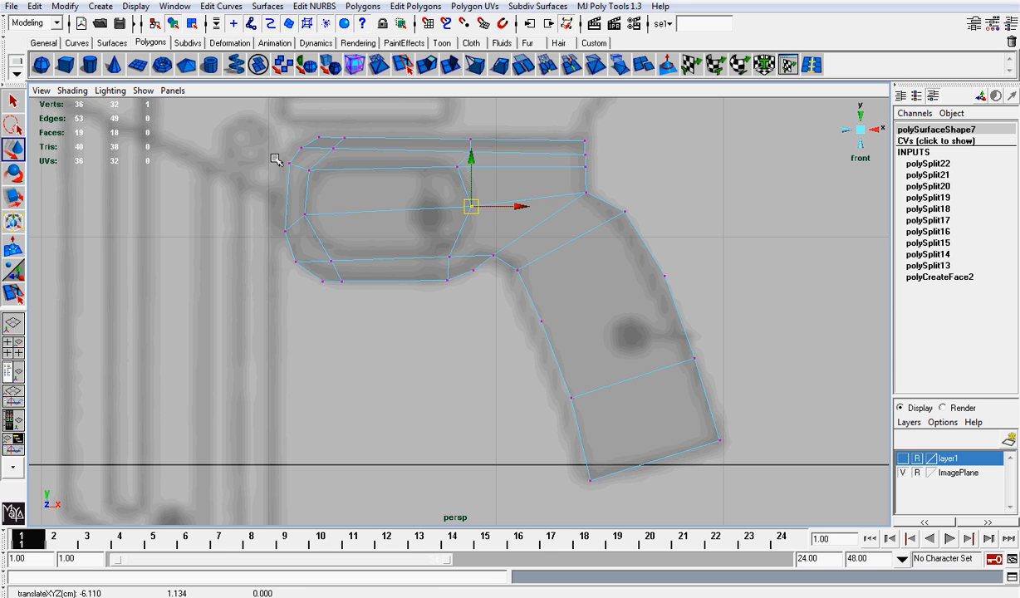
Move the trigger guard's front outline vertices outward to the drawing, and align the opening's front and lower front vertices
left_click_drag(276, 159, 305, 156)
mouse_move(301, 148)
left_mouse_down()
mouse_move(326, 144)
mouse_move(304, 138)
left_mouse_up()
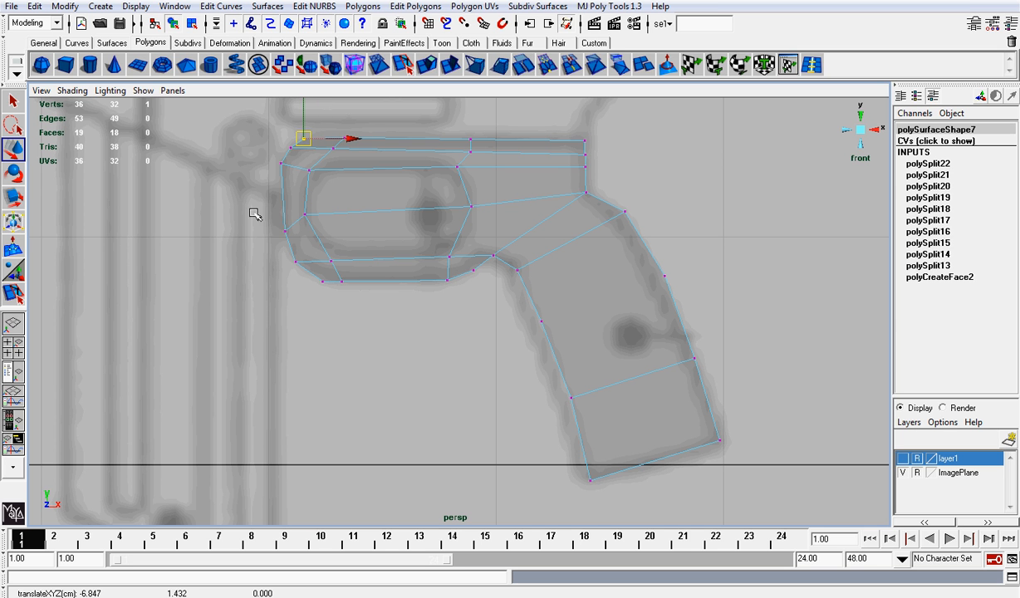
left_click_drag(267, 214, 334, 211)
left_click(344, 187)
left_click_drag(274, 197, 347, 210)
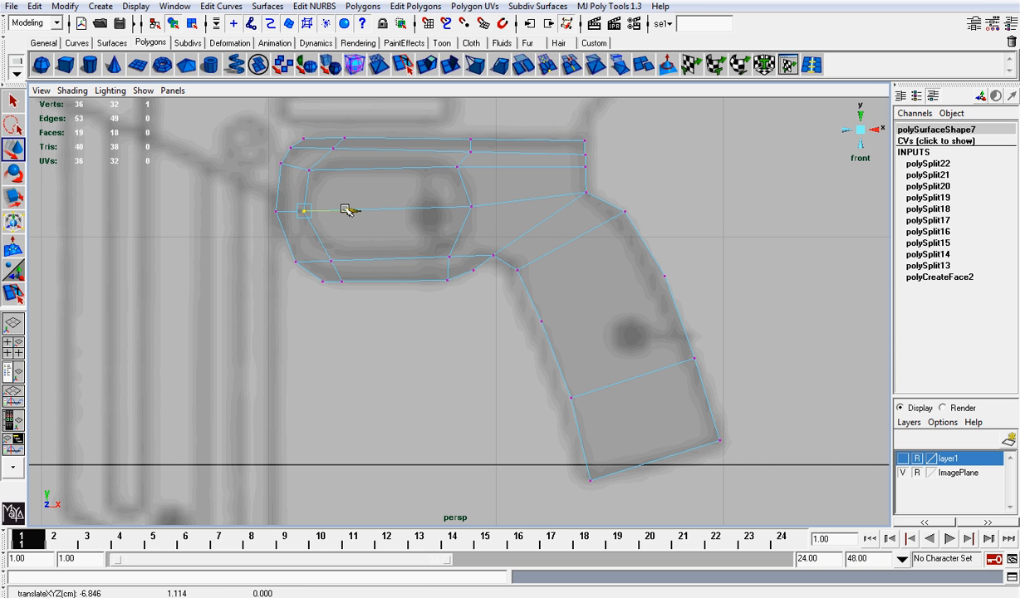
left_click(330, 260)
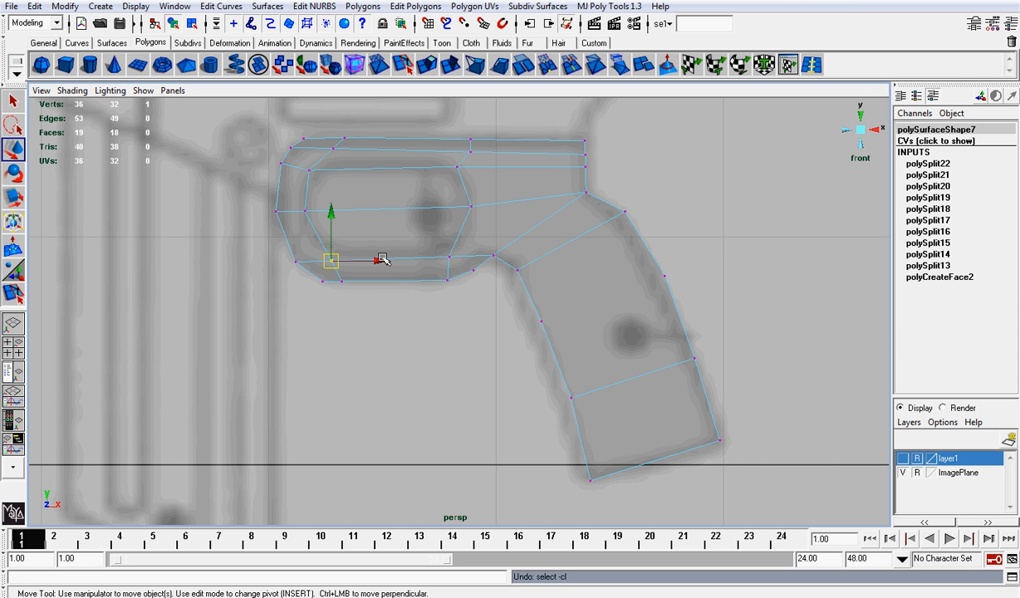
left_click_drag(382, 255, 375, 260)
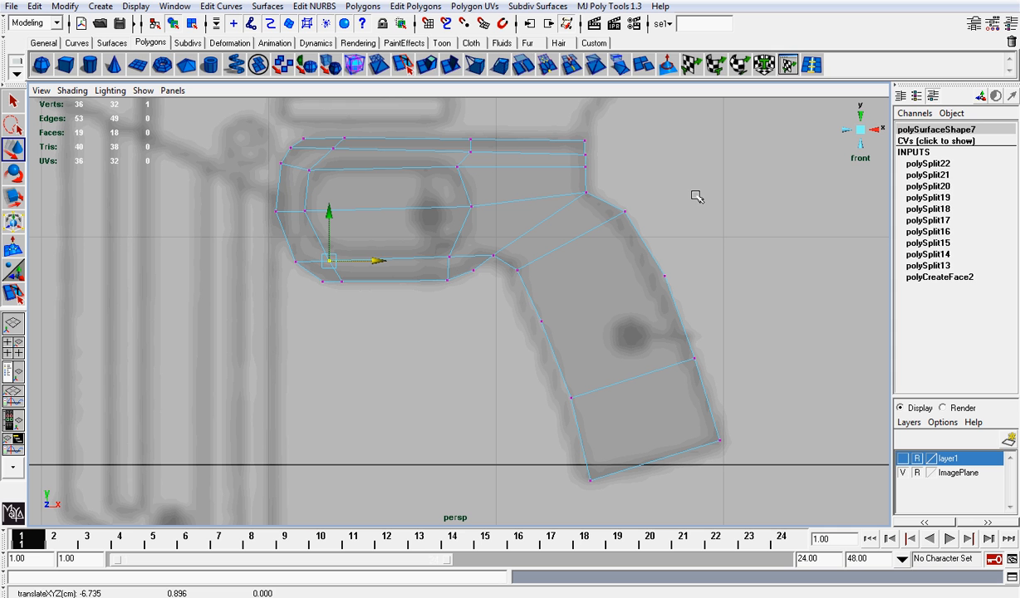
Shift the vertices along the grip's front edge slightly forward to match the drawn grip outline
left_click(646, 261)
left_click(542, 323)
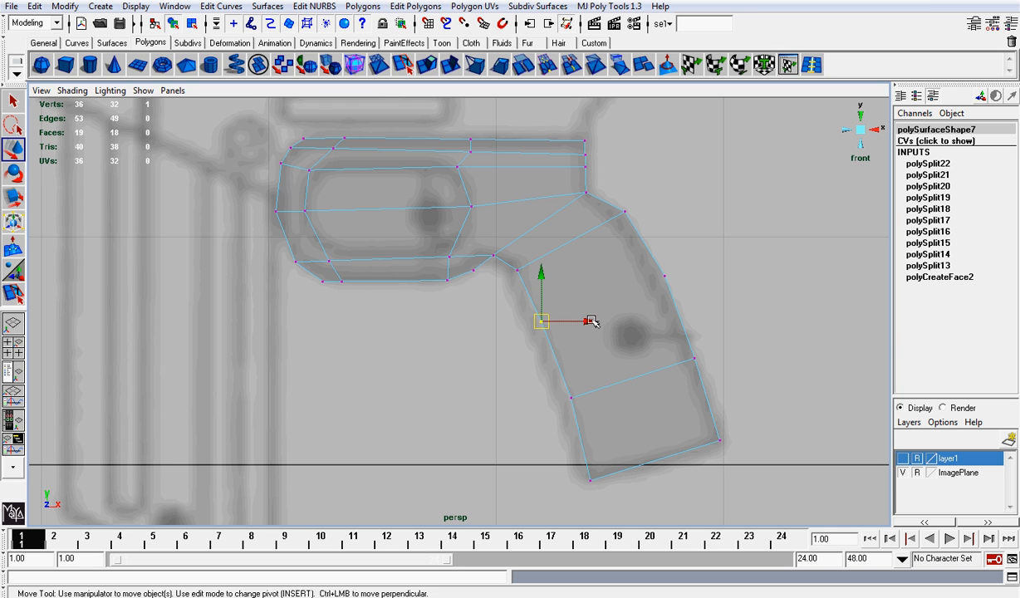
left_click_drag(593, 321, 586, 320)
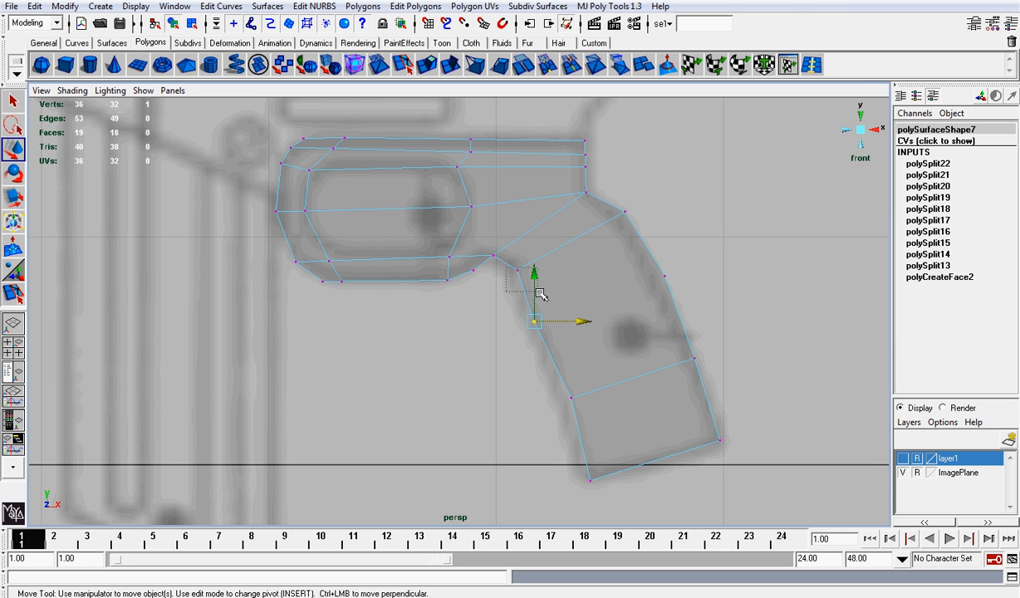
left_click(517, 270)
left_click_drag(569, 268, 562, 270)
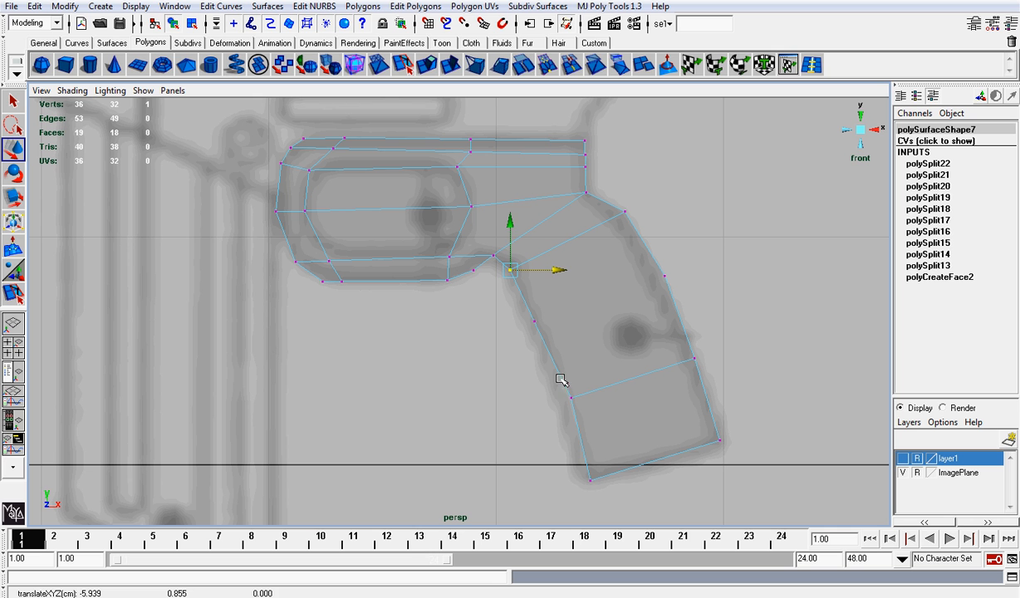
left_click_drag(549, 367, 615, 515)
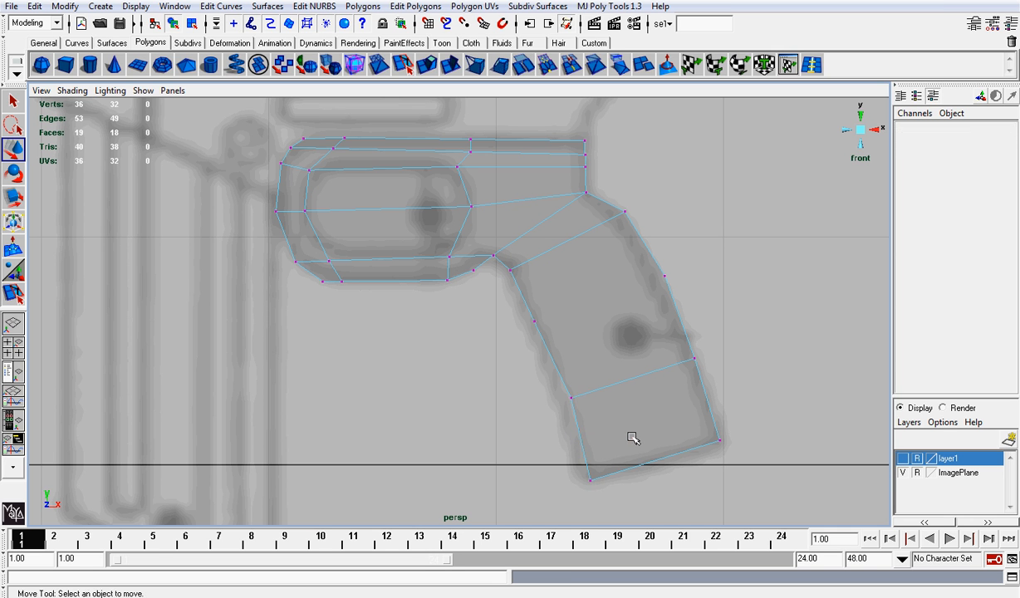
left_click_drag(631, 439, 619, 440)
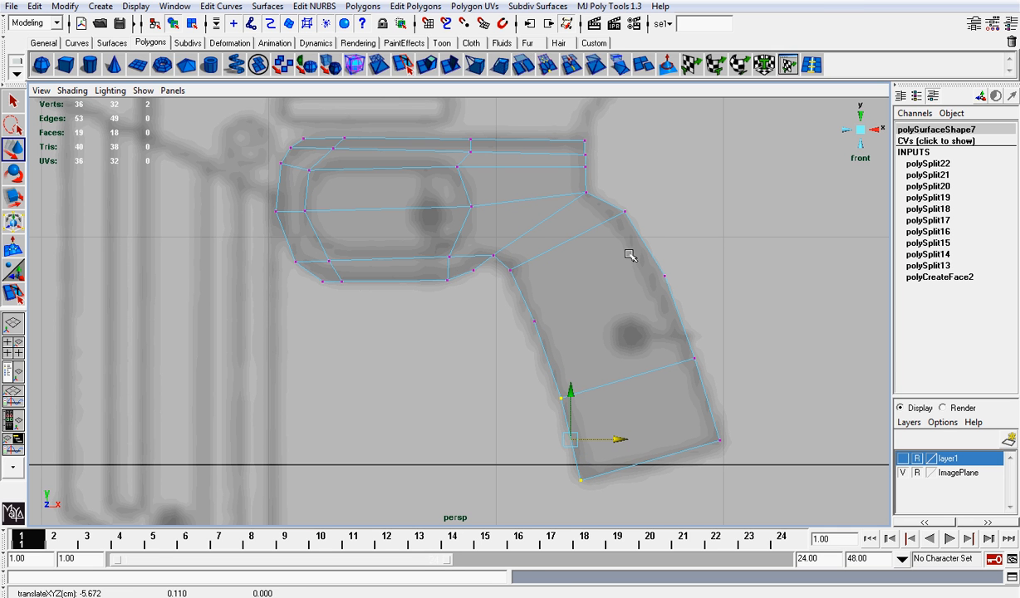
Adjust the grip's rear bend vertex and shift the guard's four rear edge vertices slightly backward to match the drawing
left_click(625, 212)
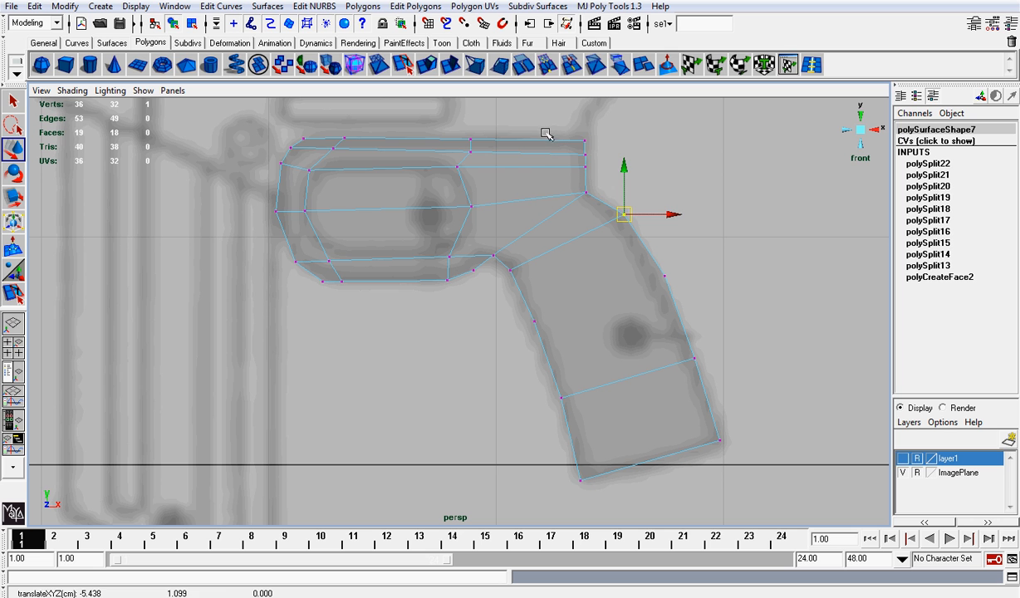
left_click_drag(525, 126, 603, 201)
left_click_drag(628, 167, 632, 163)
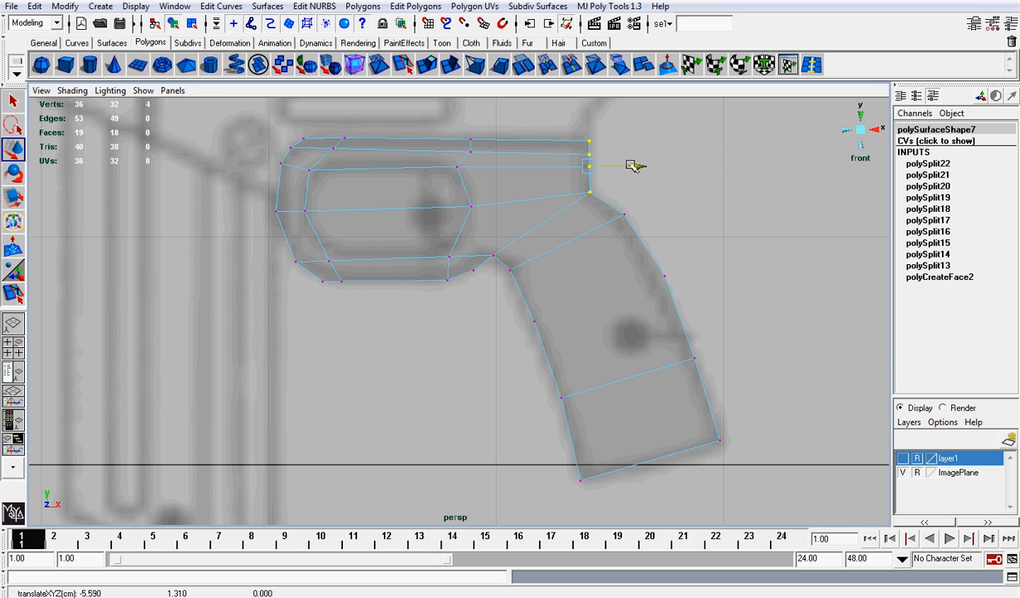
left_click(667, 209)
middle_click_drag(496, 193, 557, 252, "alt")
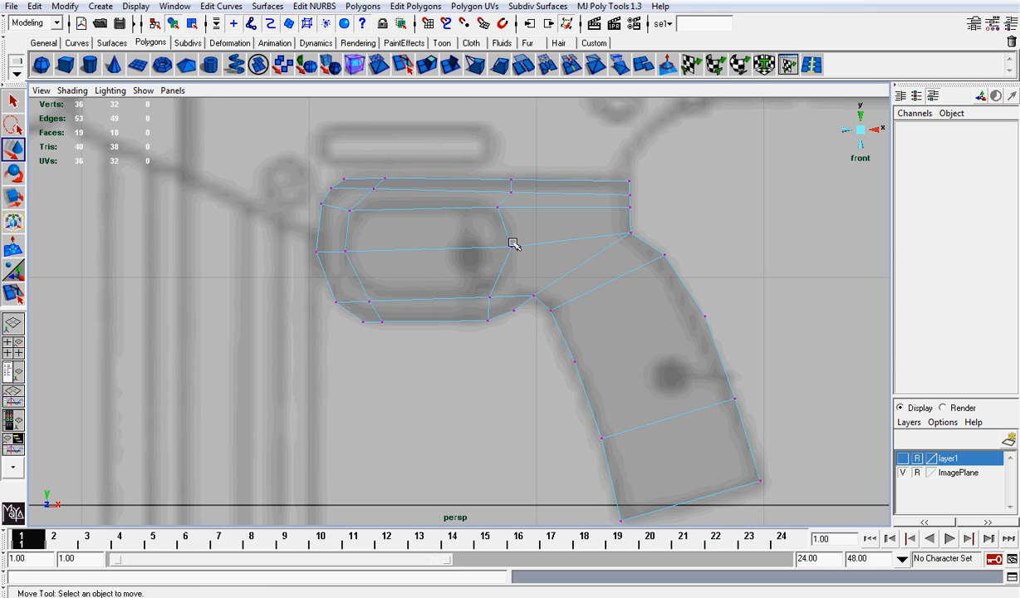
Insert a vertical edge loop through the middle of the trigger opening and move its upper and lower vertices out to the opening's outline
left_click(811, 66)
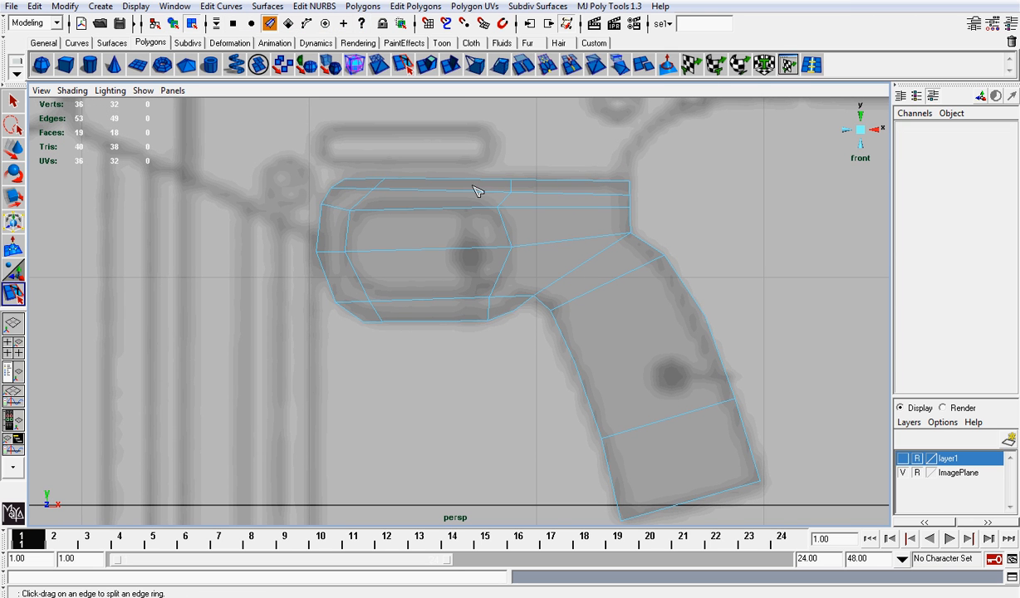
left_click_drag(431, 214, 424, 200)
key("w")
left_click(423, 211)
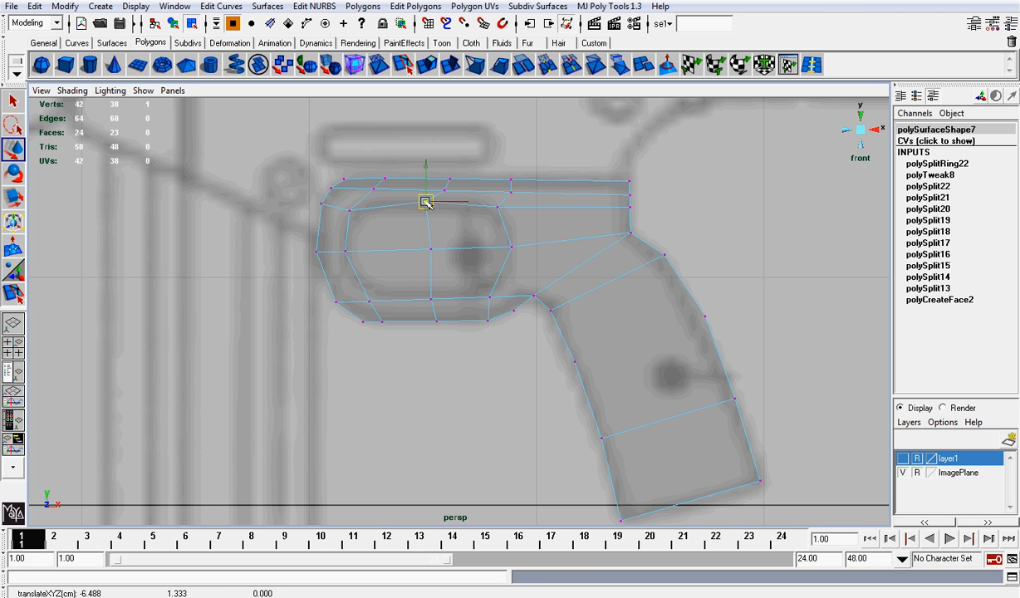
left_click(431, 297)
left_click_drag(431, 297, 431, 303)
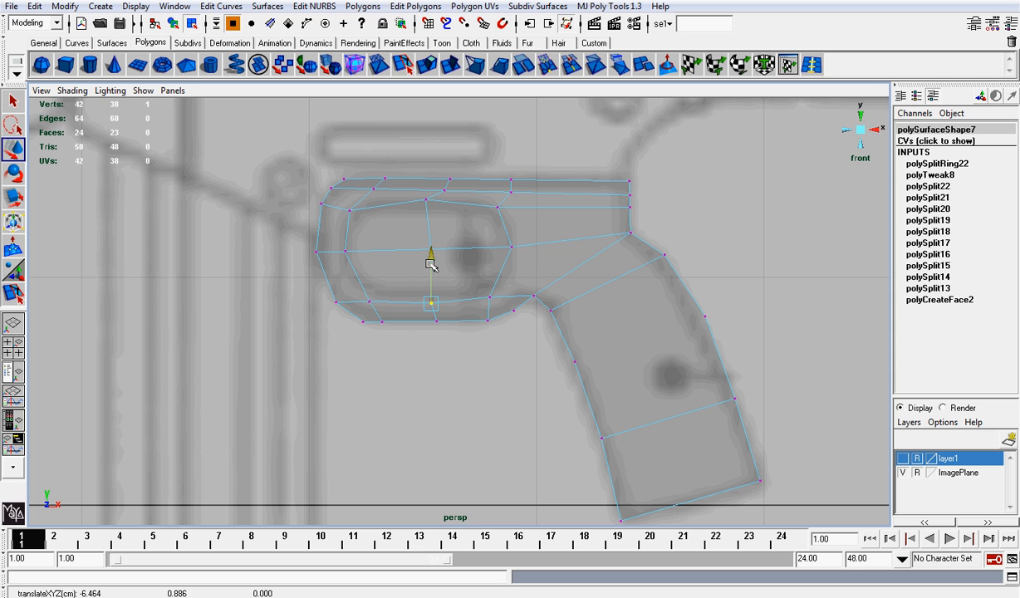
Fine-tune the trigger opening's lower front, front, upper front and upper rear vertices to round the opening
left_click(364, 296)
left_click_drag(366, 297, 370, 299)
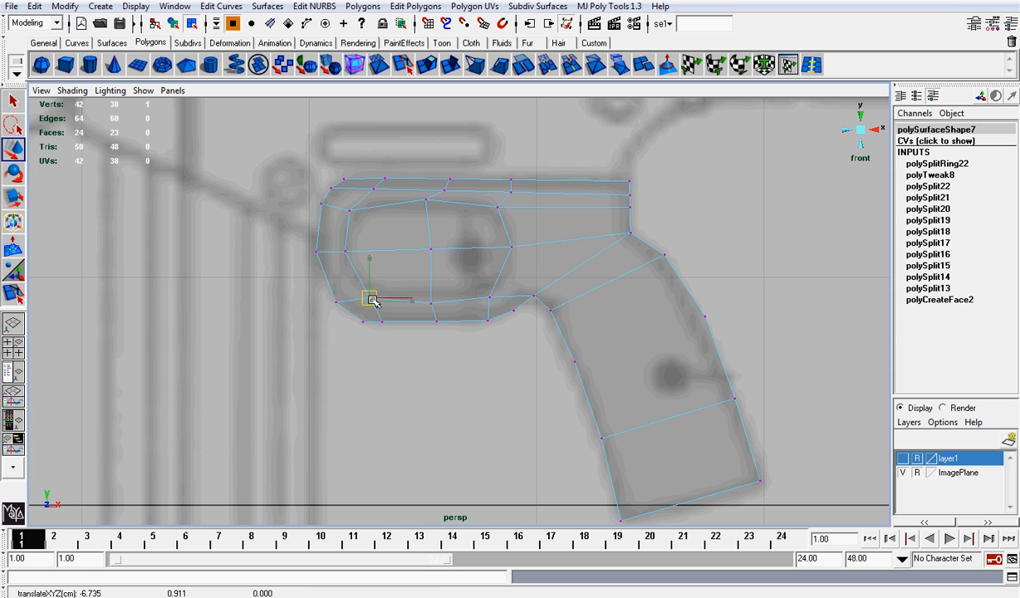
left_click(345, 250)
left_click_drag(345, 250, 349, 251)
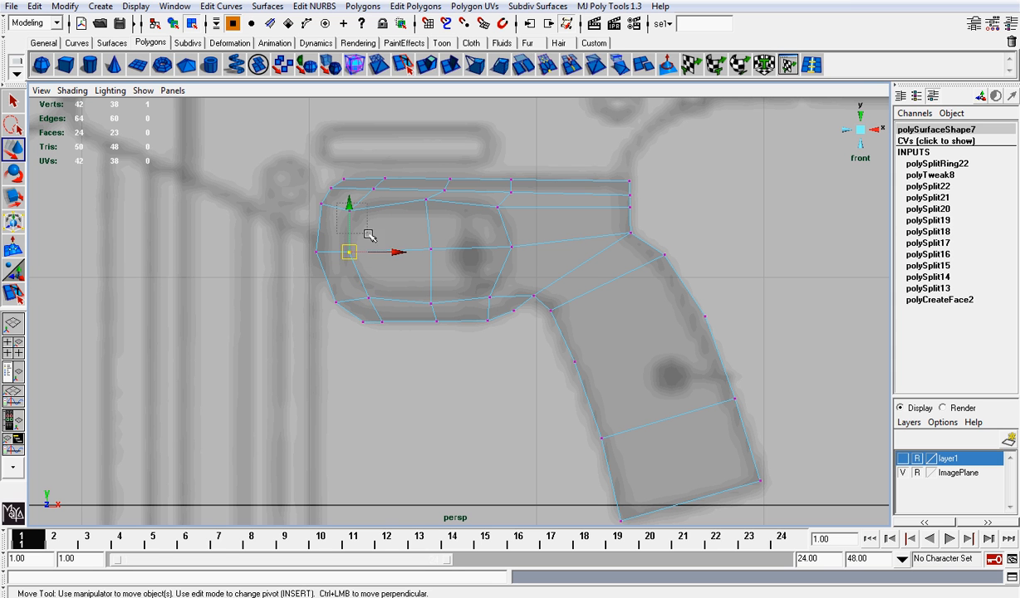
left_click(347, 212)
left_click_drag(347, 212, 352, 216)
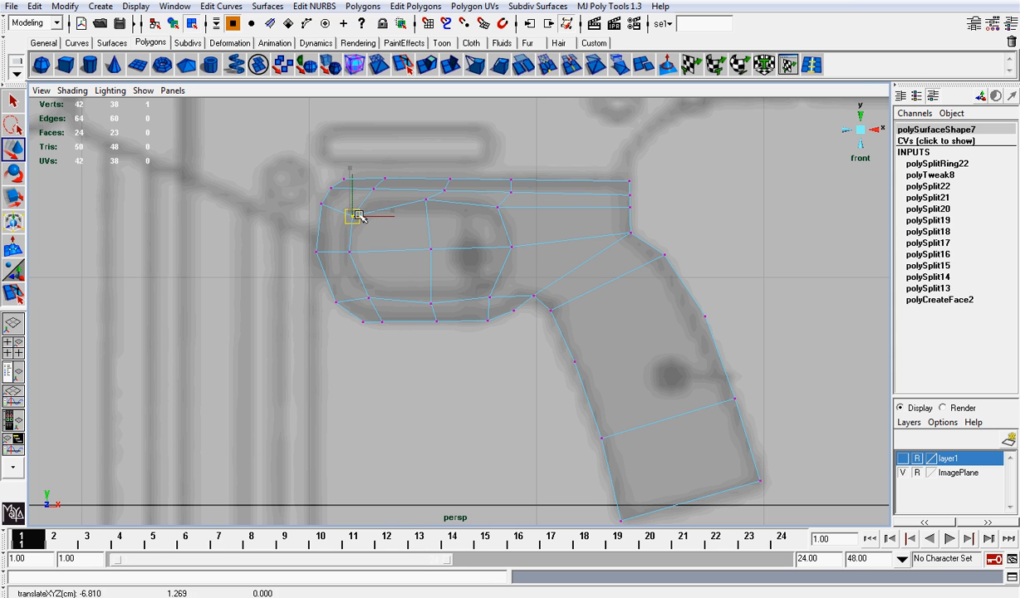
left_click(496, 207)
left_click_drag(497, 208, 499, 210)
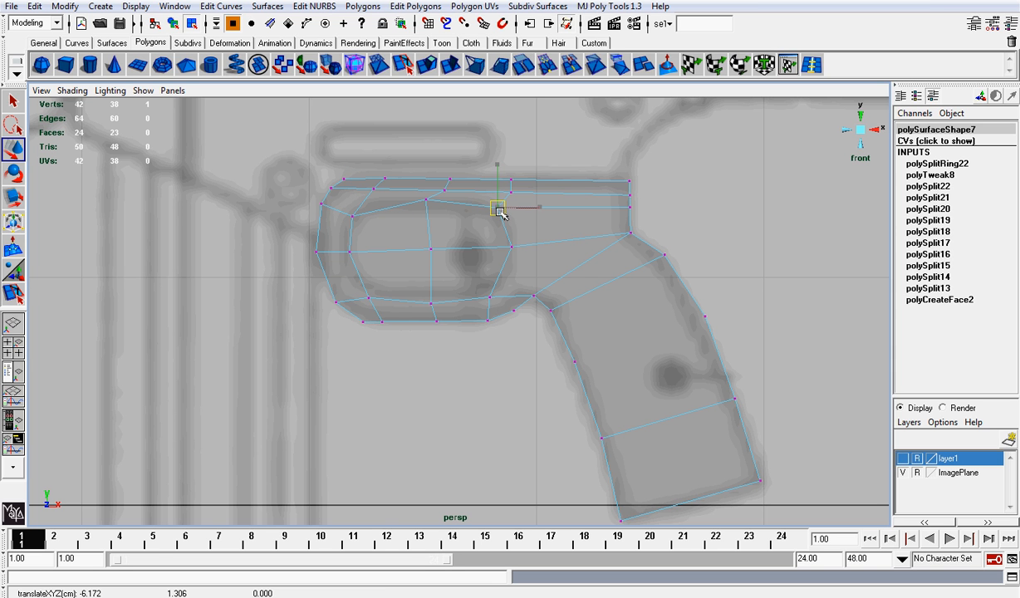
Delete the four faces inside the trigger opening to cut the hole in the guard
right_click_drag(436, 236, 441, 257)
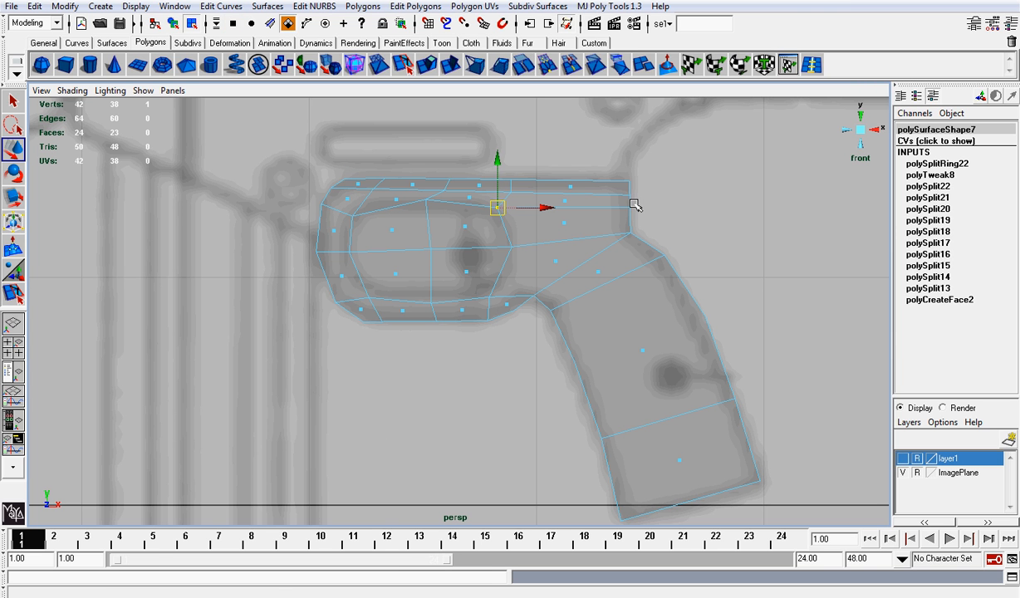
left_click_drag(382, 221, 482, 293)
key("Delete")
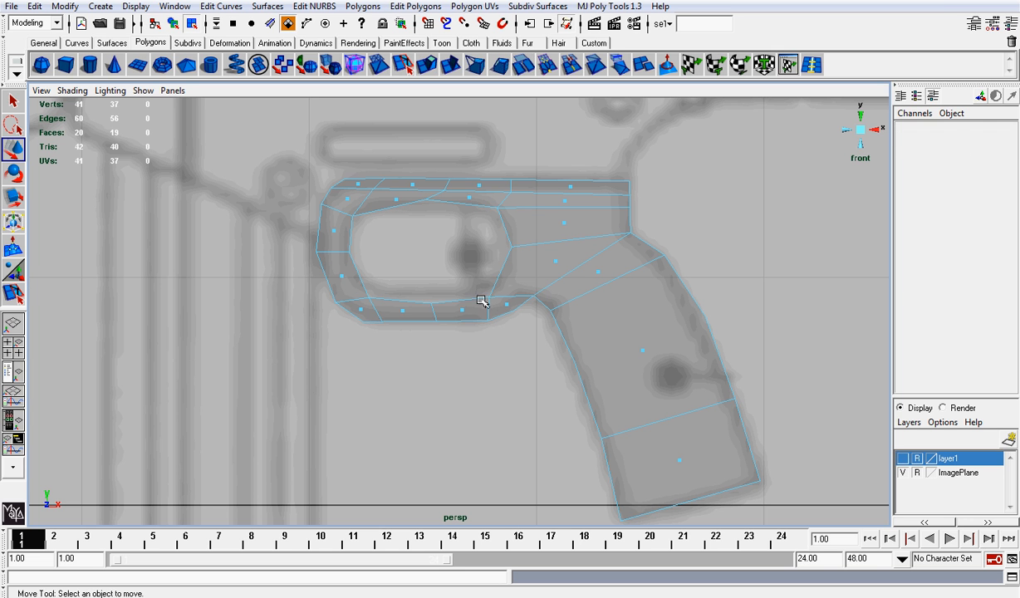
Move the middle vertex of the trigger guard's bottom edge slightly down
right_click_drag(481, 300, 439, 306)
left_click(430, 303)
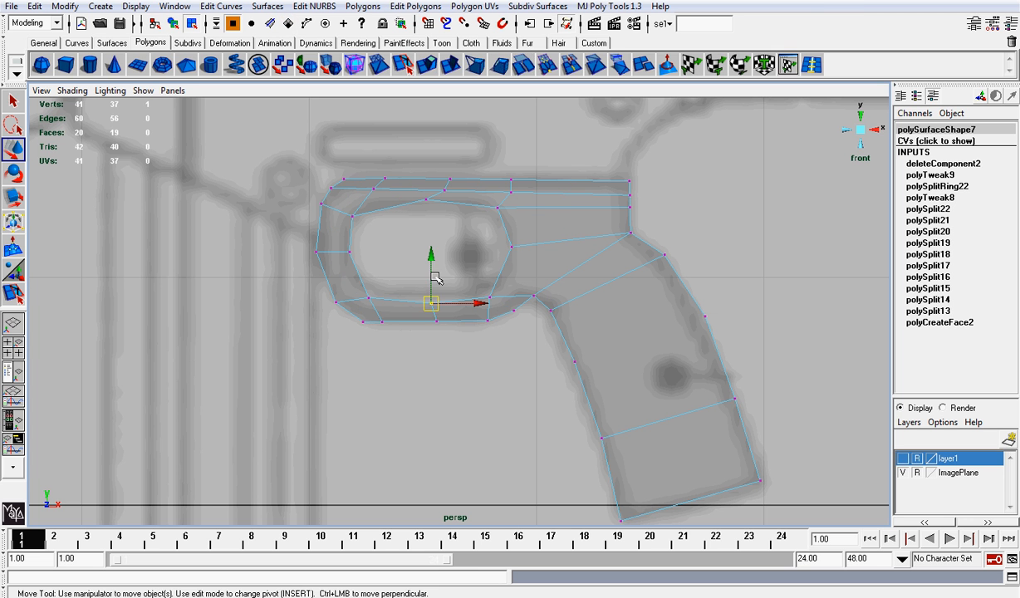
left_click_drag(418, 312, 448, 332)
left_click_drag(440, 280, 439, 280)
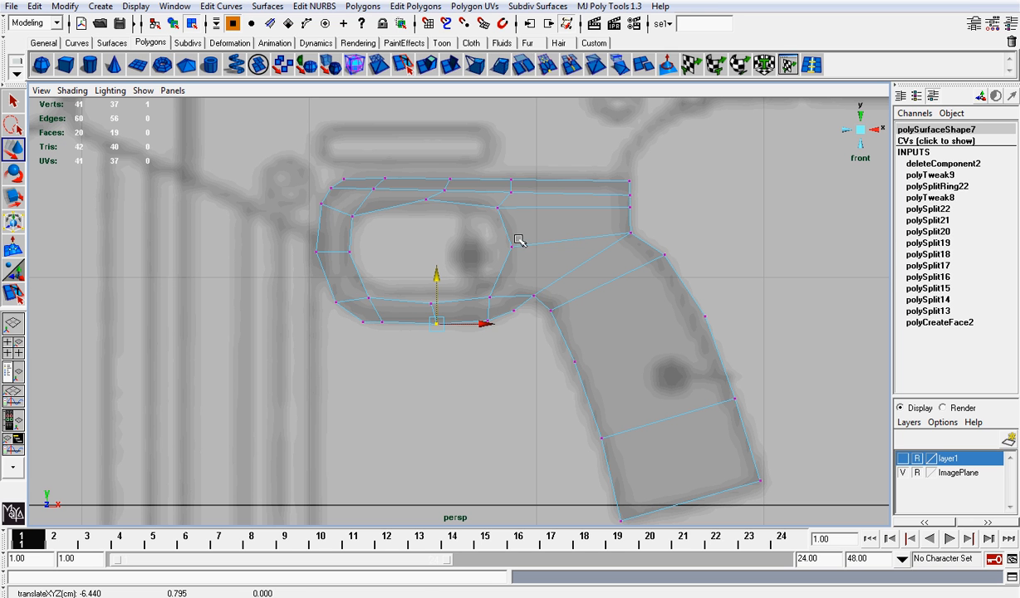
Return to object mode, select the grip and trigger guard, and show the last hidden rifle parts
right_click_drag(527, 222, 566, 217)
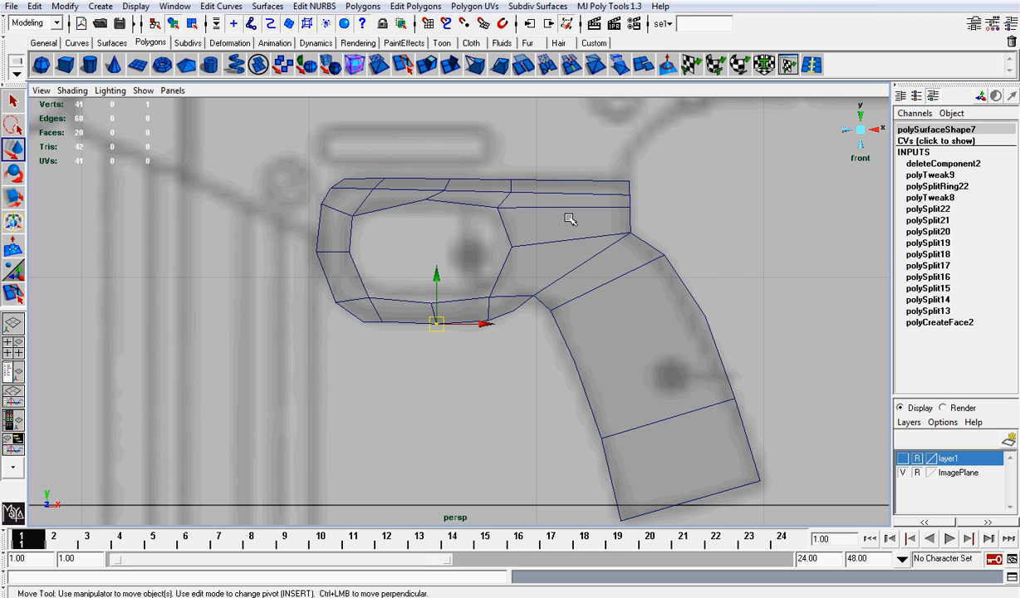
left_click(360, 202)
scroll(352, 186, "down", 10)
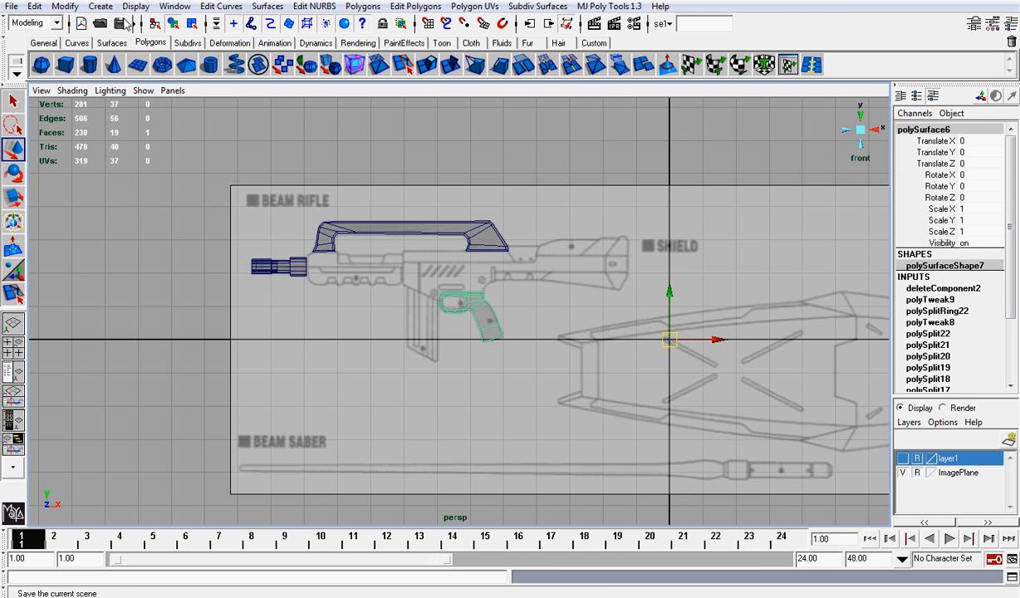
key("ctrl+shift+h")
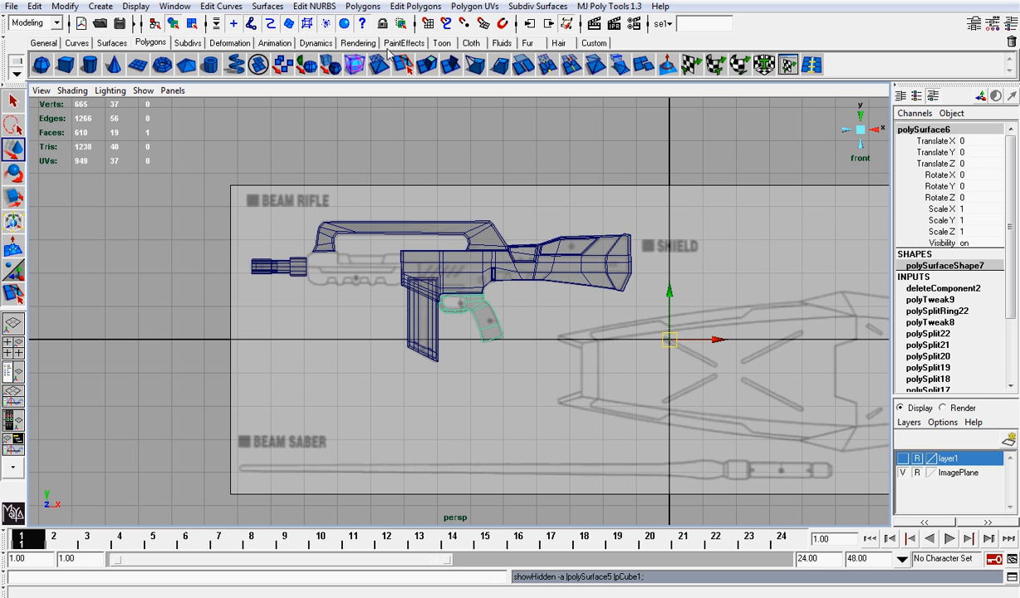
Center the pivot of the grip and trigger guard mesh and shift it 0.035 along Z
left_click(869, 130)
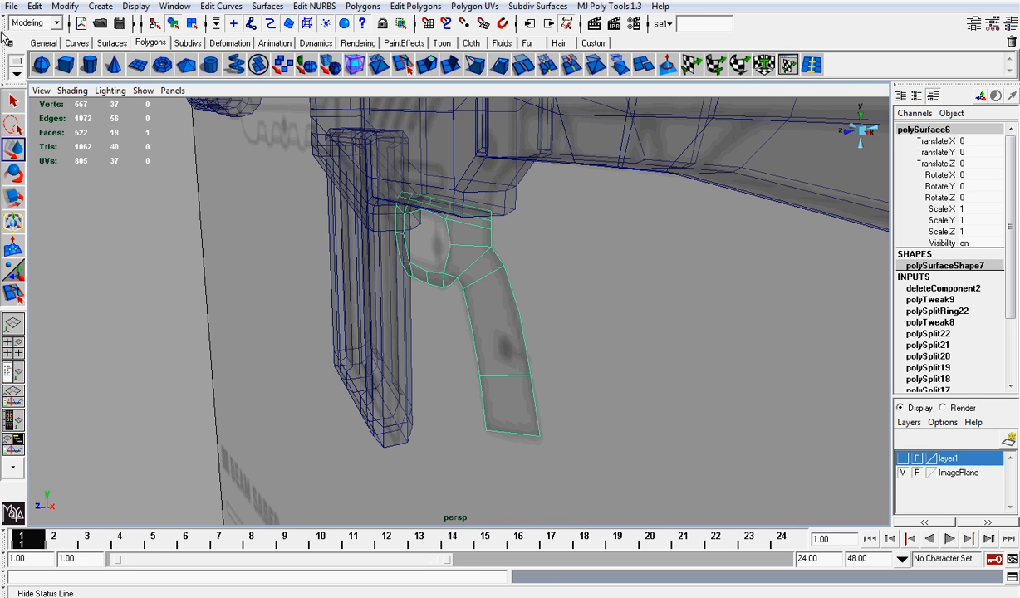
left_click(65, 6)
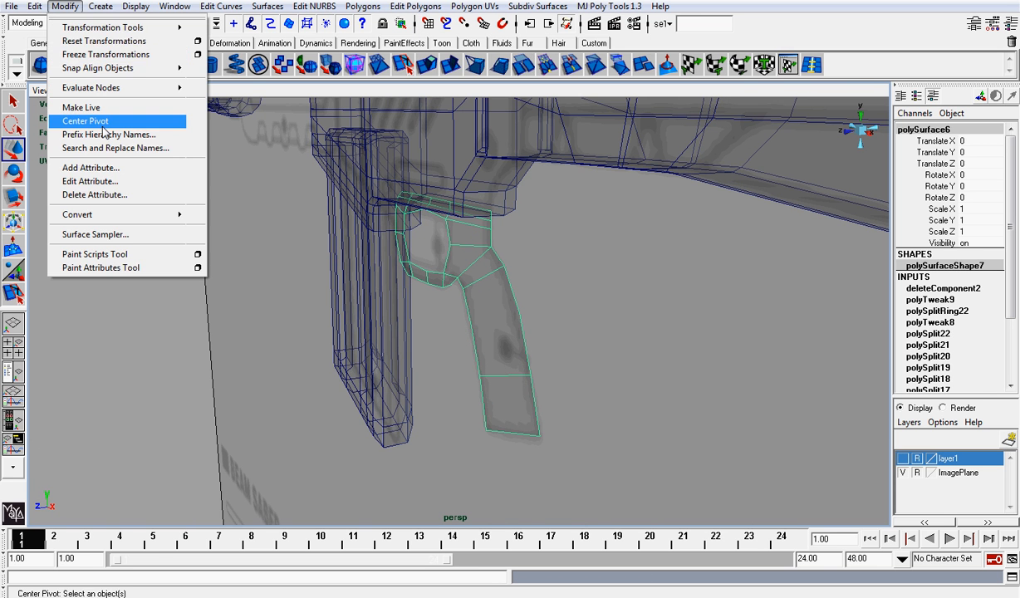
left_click(90, 119)
left_click_drag(548, 289, 600, 291, "alt")
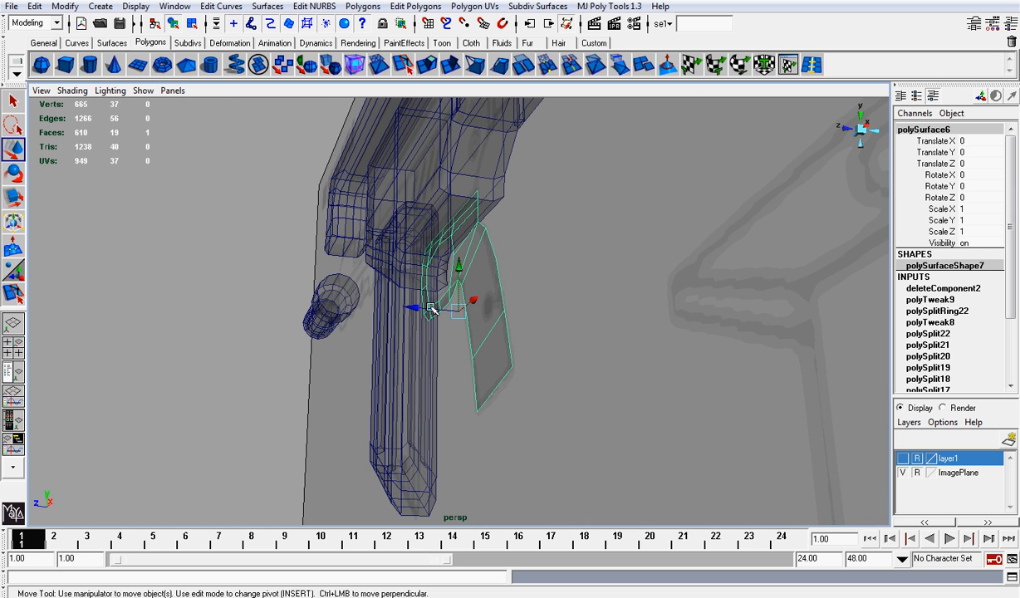
left_click_drag(410, 306, 407, 307)
Turn off X-Ray shading and move the grip and trigger guard mesh out to 0.261 along Z
left_click(73, 89)
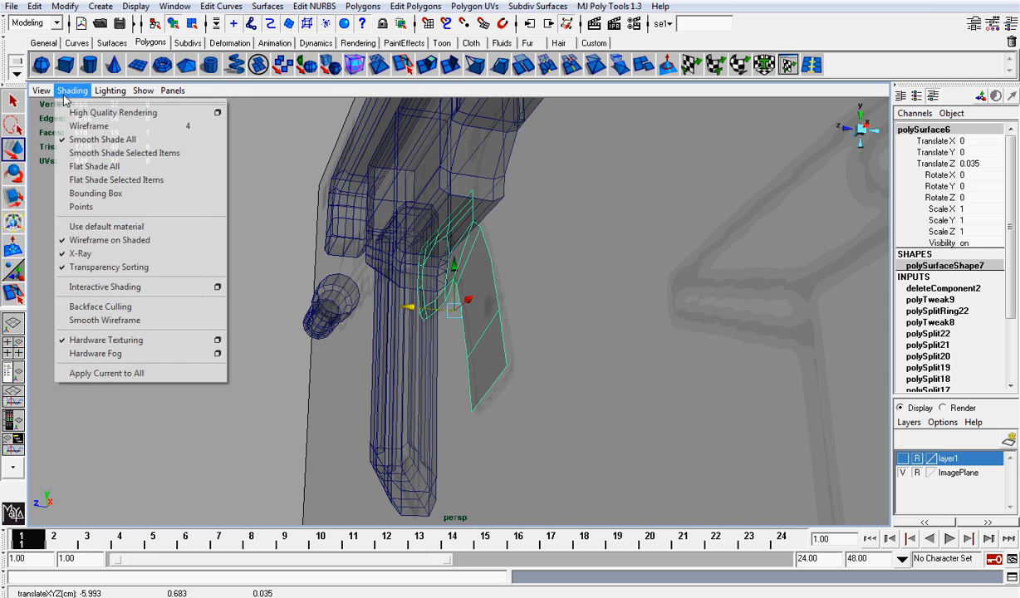
left_click(79, 250)
left_click(614, 241)
left_click_drag(615, 242, 494, 286, "alt")
left_click(469, 316)
left_click_drag(410, 315, 547, 254)
Deselect the mesh and hide the ImagePlane reference layer
left_click(635, 223)
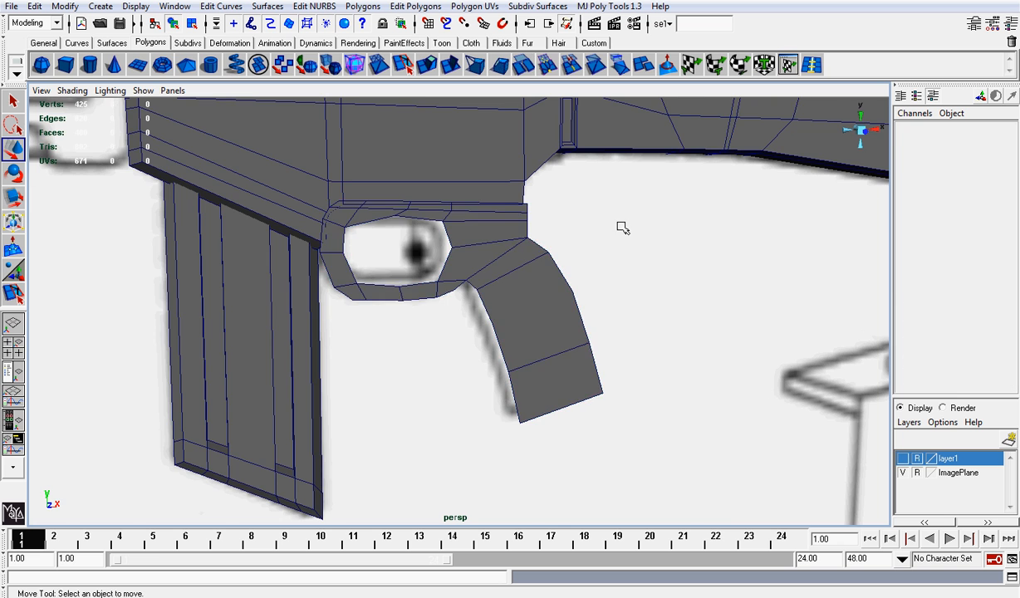
left_click_drag(620, 225, 503, 288, "alt")
left_click(903, 472)
Duplicate the grip and trigger guard mesh and move the copy to the rifle's opposite side at -0.211 along Z
left_click(498, 310)
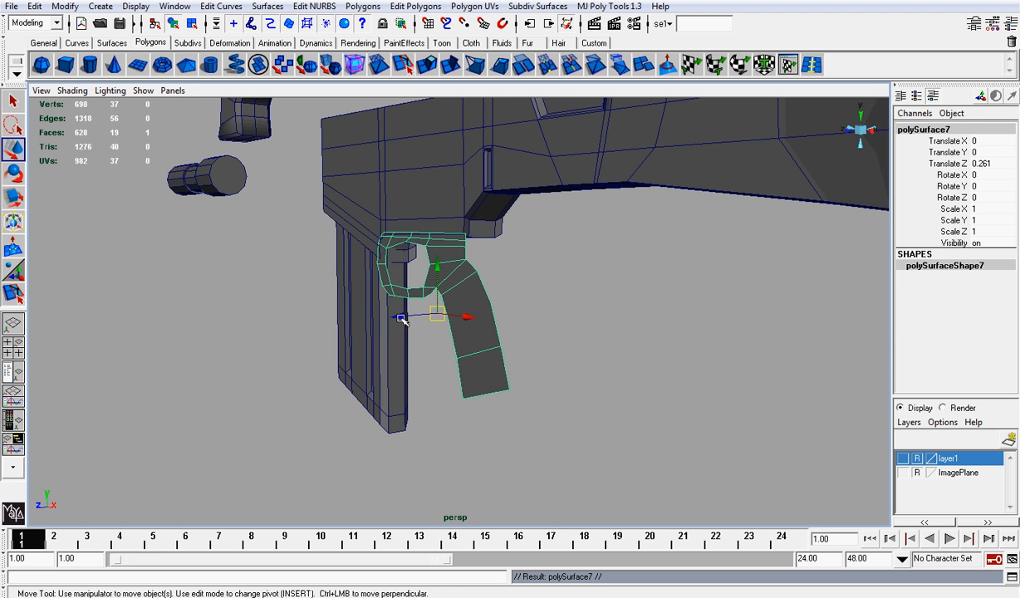
left_click_drag(401, 319, 433, 307)
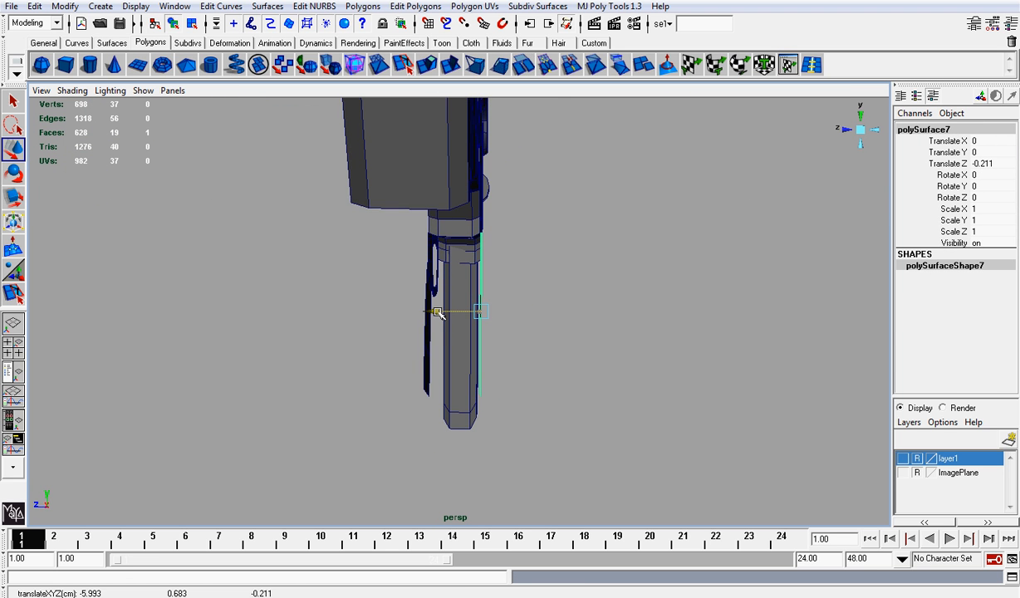
left_click(576, 296)
left_click_drag(576, 295, 627, 301, "alt")
Combine the original and duplicated grip halves into one mesh and center its pivot
left_click(502, 298)
right_click_drag(505, 295, 382, 126, "alt")
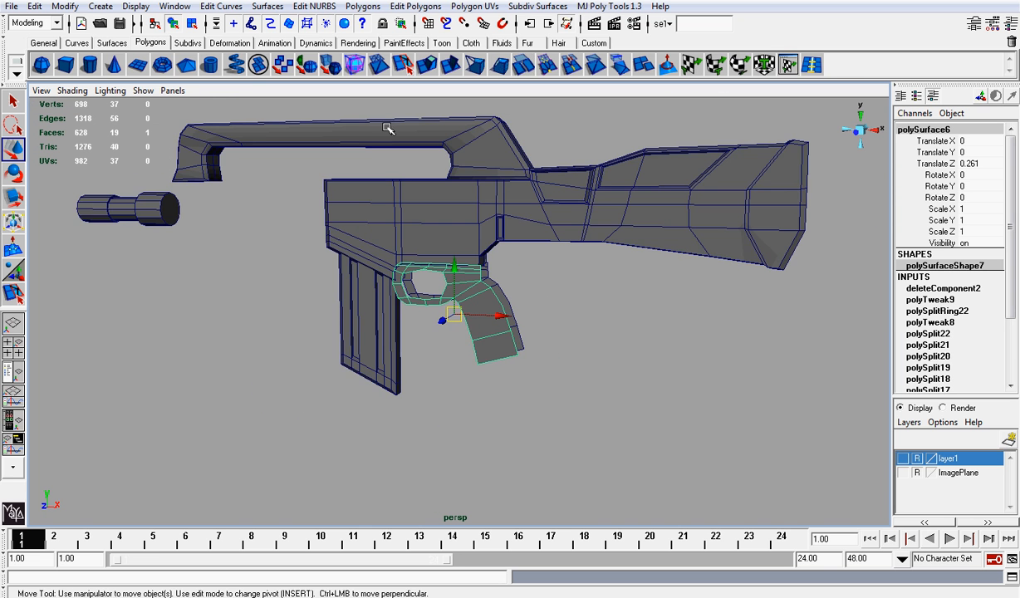
left_click_drag(382, 127, 669, 325, "alt")
left_click(492, 302, "shift")
left_click(363, 6)
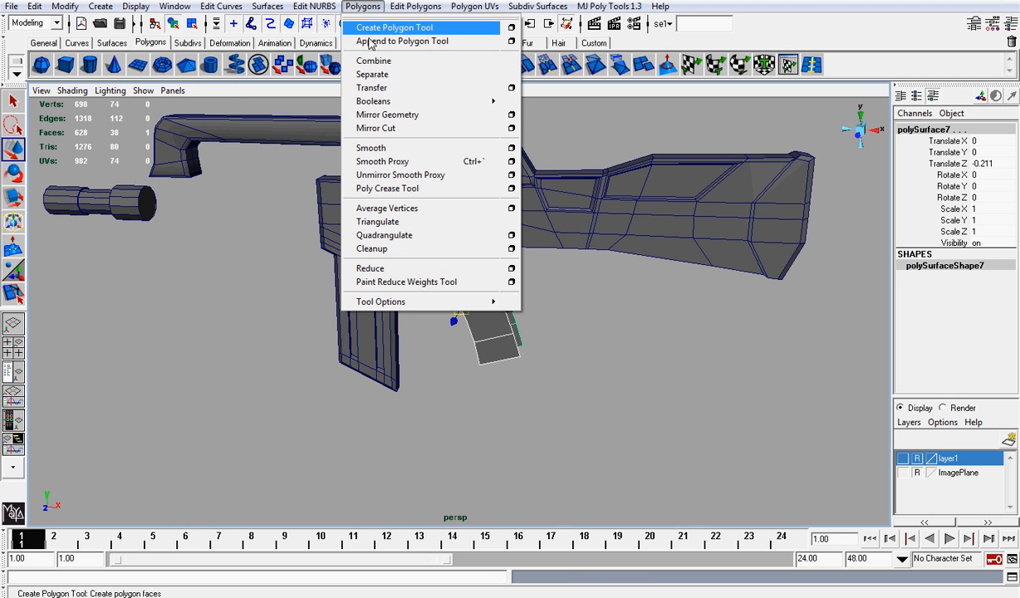
left_click(369, 62)
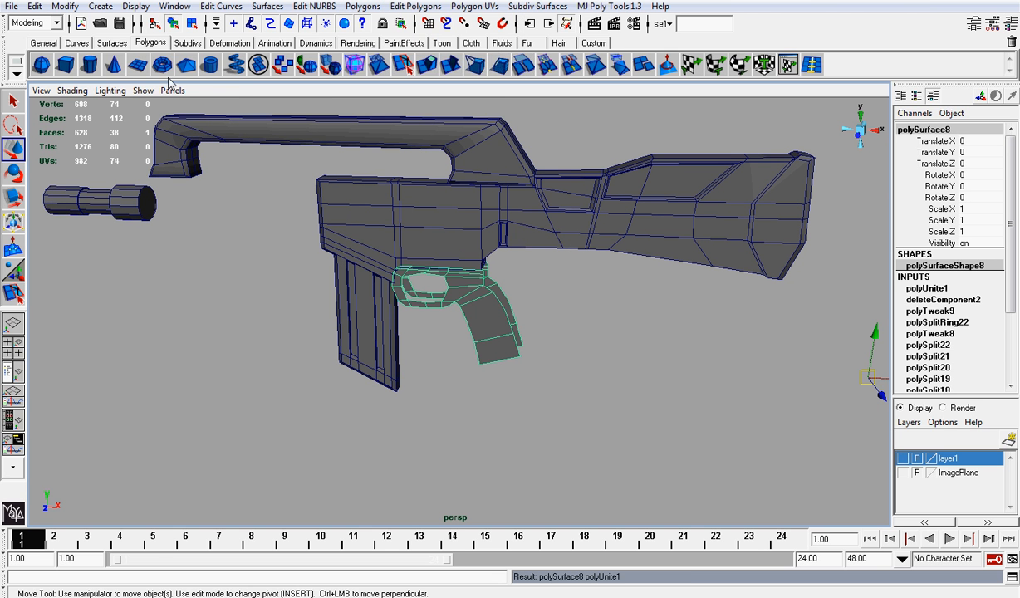
left_click(65, 6)
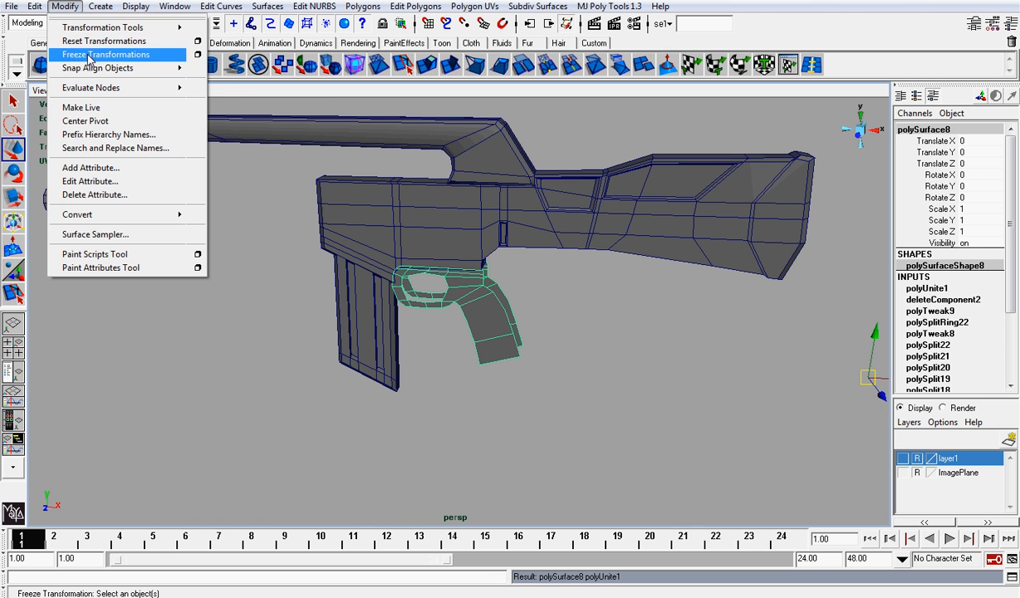
left_click(81, 121)
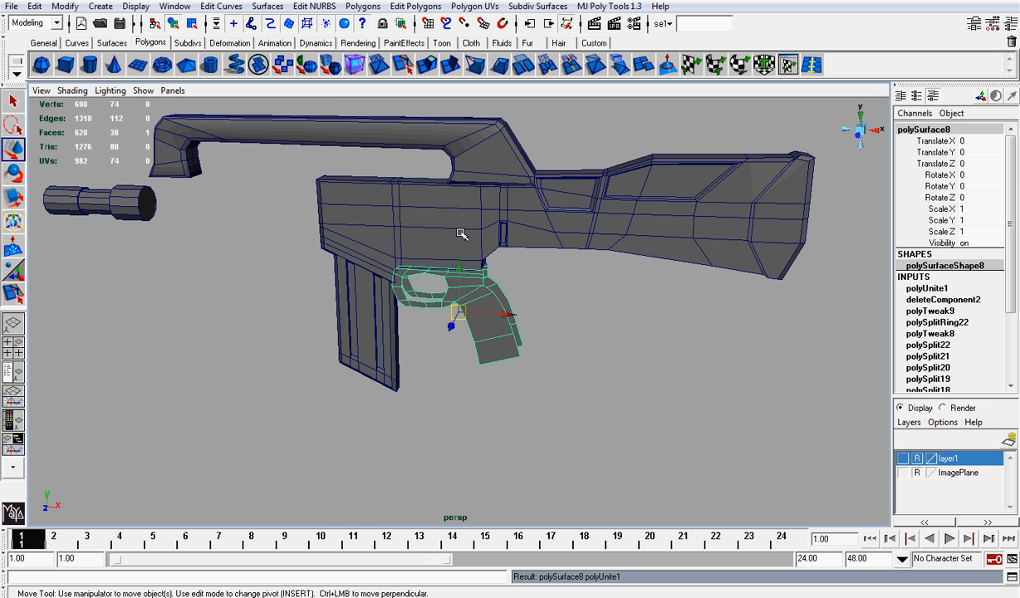
Hide the rifle body, carry handle and barrel, leaving only the magazine and the grip mesh displayed
left_click(541, 213)
left_click(494, 150)
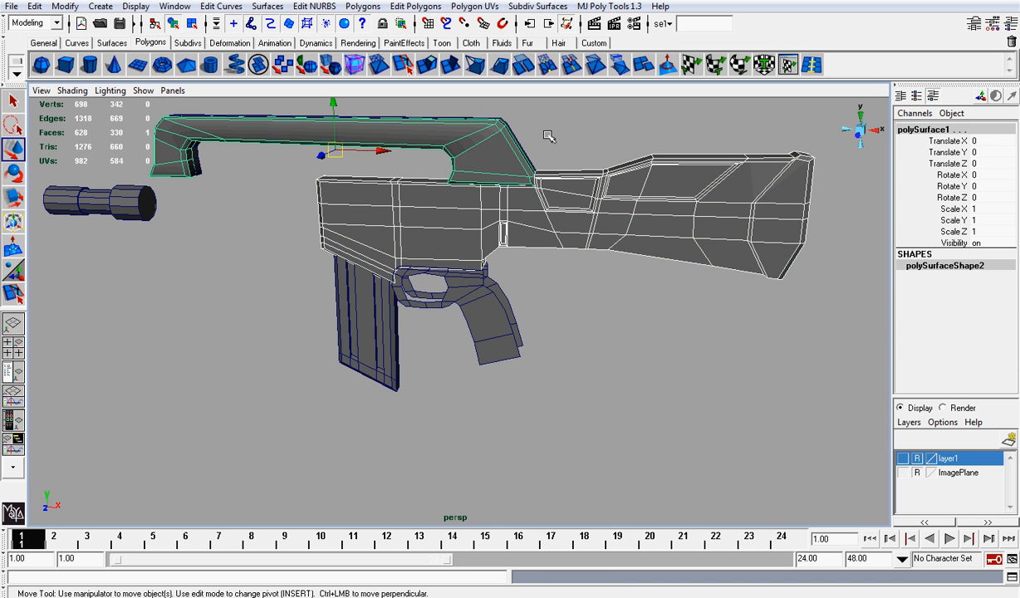
left_click(510, 196)
key("ctrl+h")
scroll(500, 303, "up", 5)
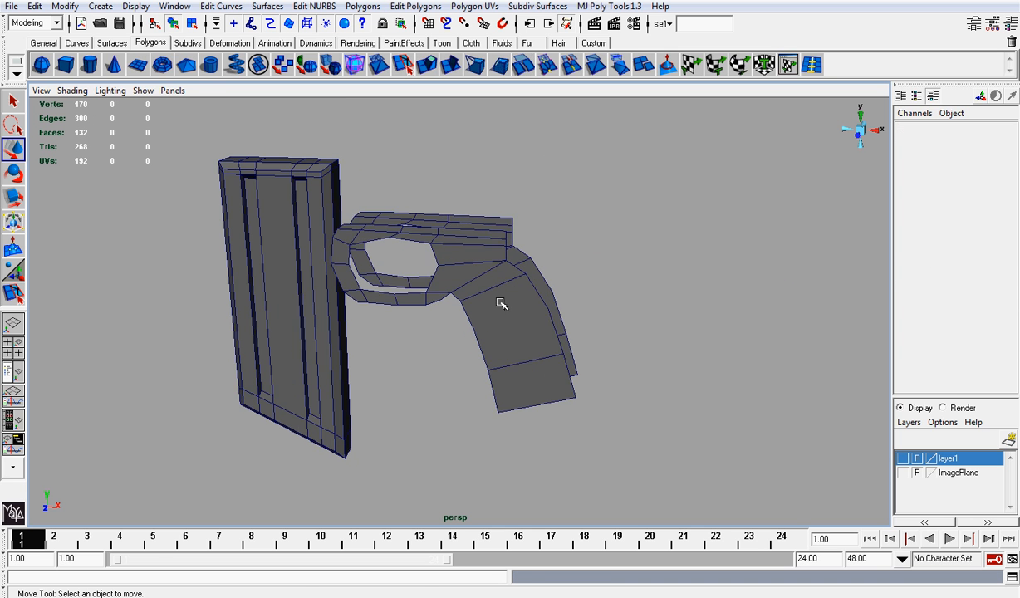
Start the Append to Polygon tool on the combined grip mesh to bridge the gap between its two halves
left_click(501, 304)
left_click_drag(505, 374, 376, 114, "alt")
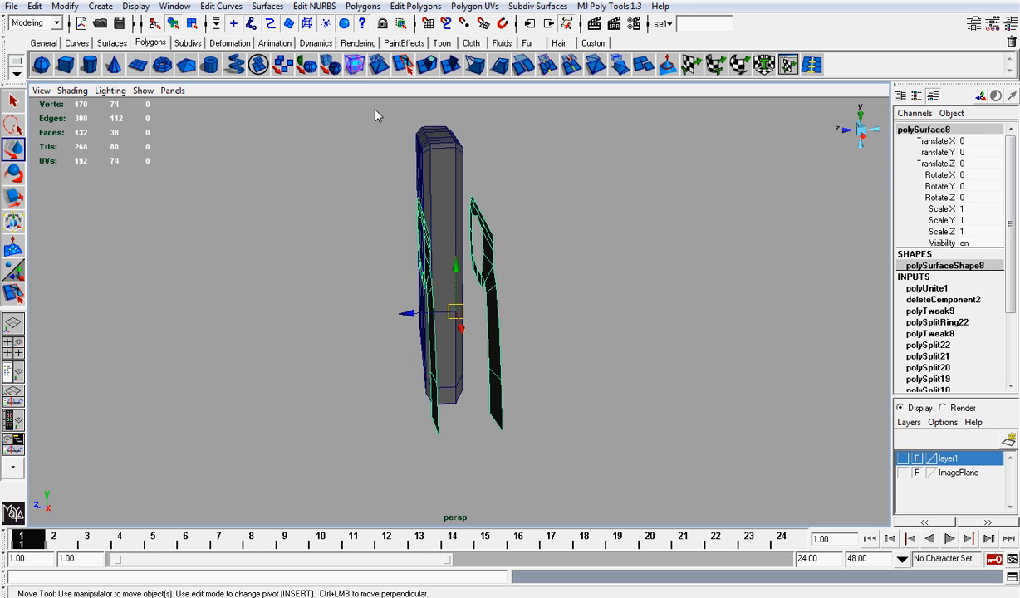
left_click(363, 7)
left_click(370, 40)
scroll(446, 212, "up", 3)
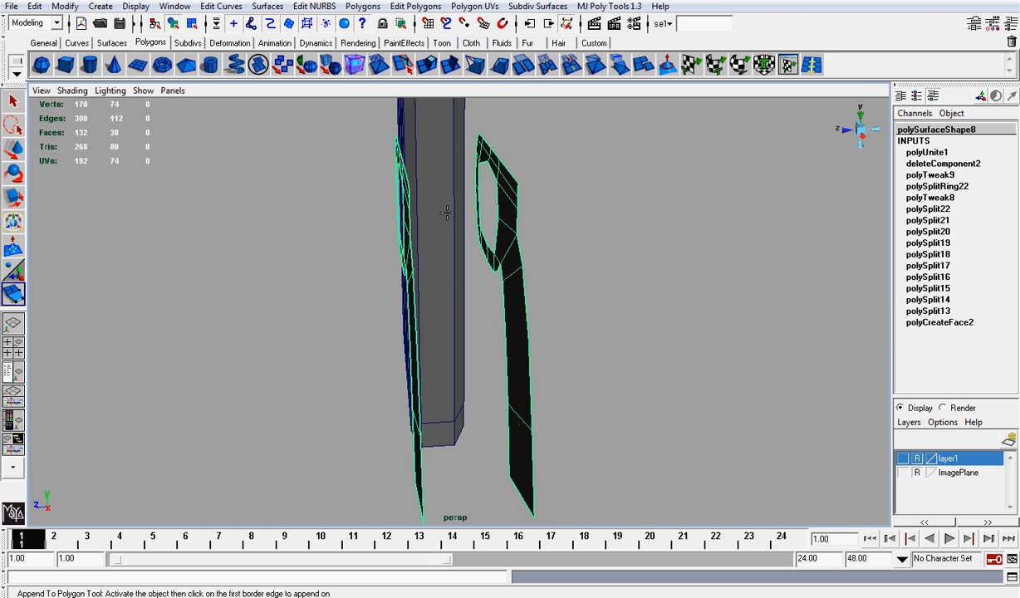
left_click_drag(446, 212, 542, 284, "alt")
left_click(492, 297)
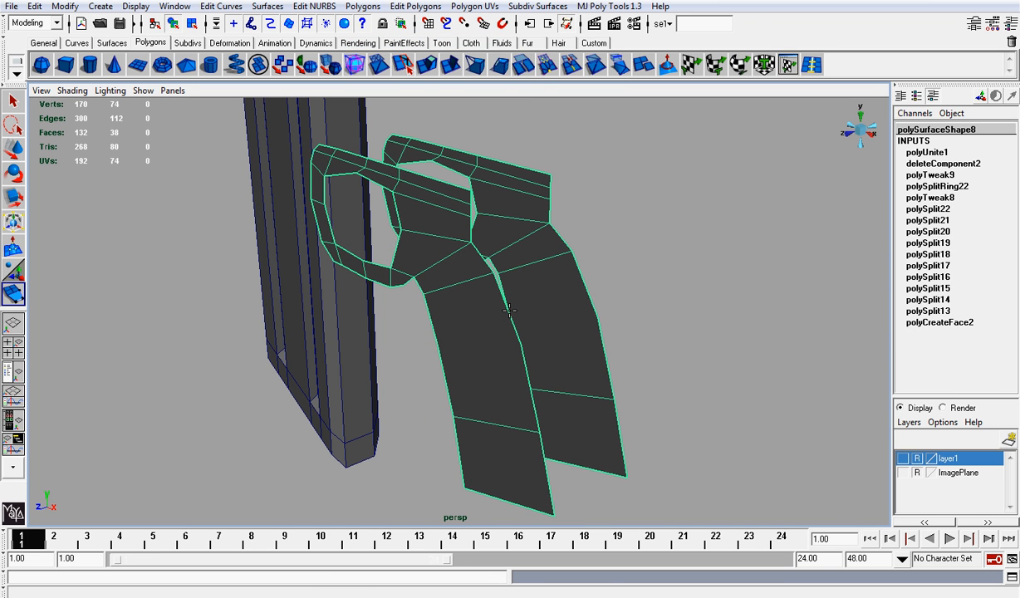
left_click(586, 291)
key("z")
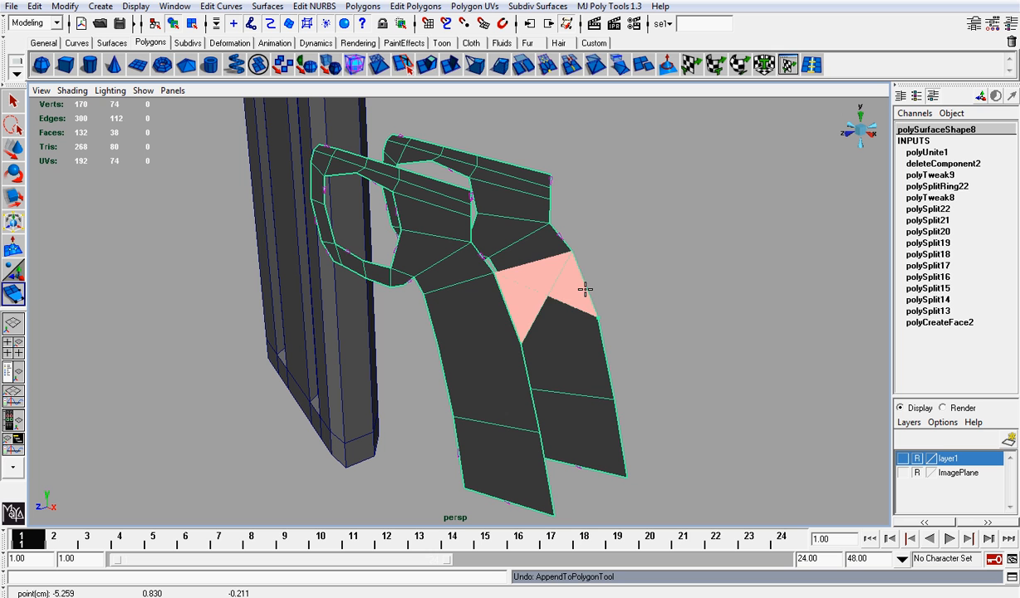
key("Return")
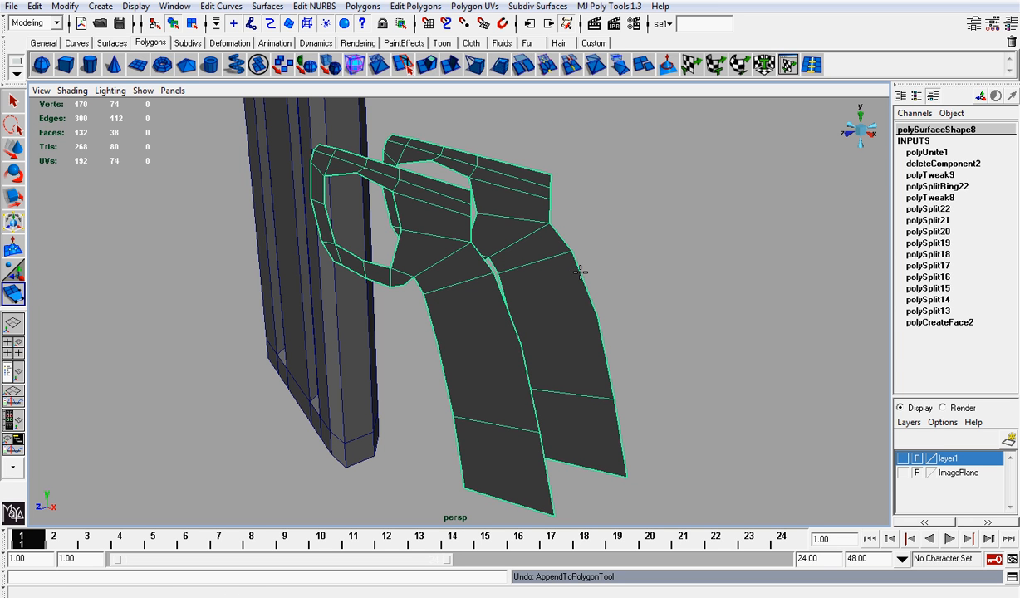
left_click(508, 318)
left_click(507, 316)
key("Return")
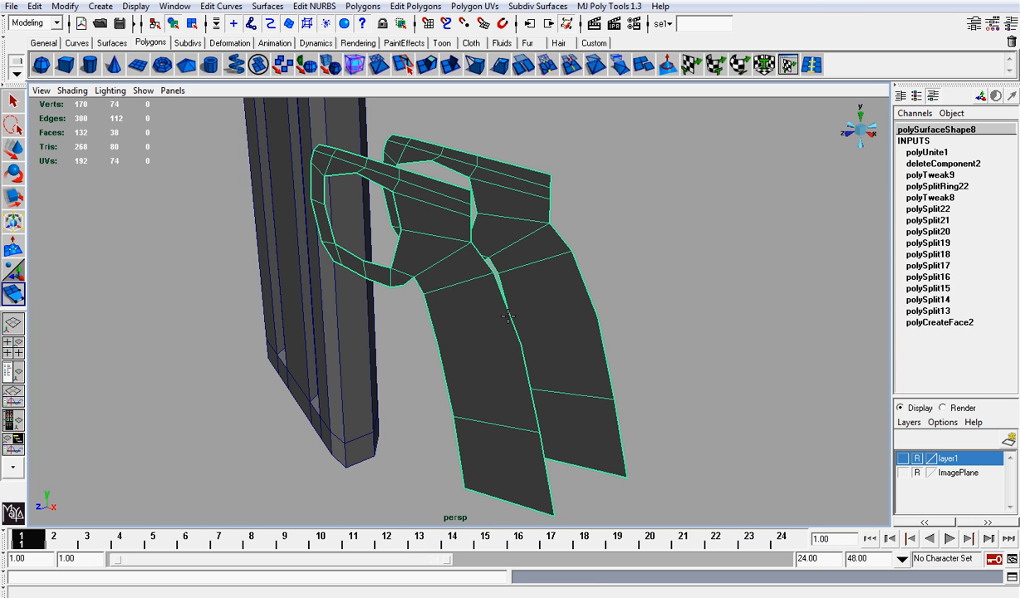
Select all faces of the two grip halves and conform their normals
left_click(23, 146)
left_click_drag(441, 240, 390, 249, "alt")
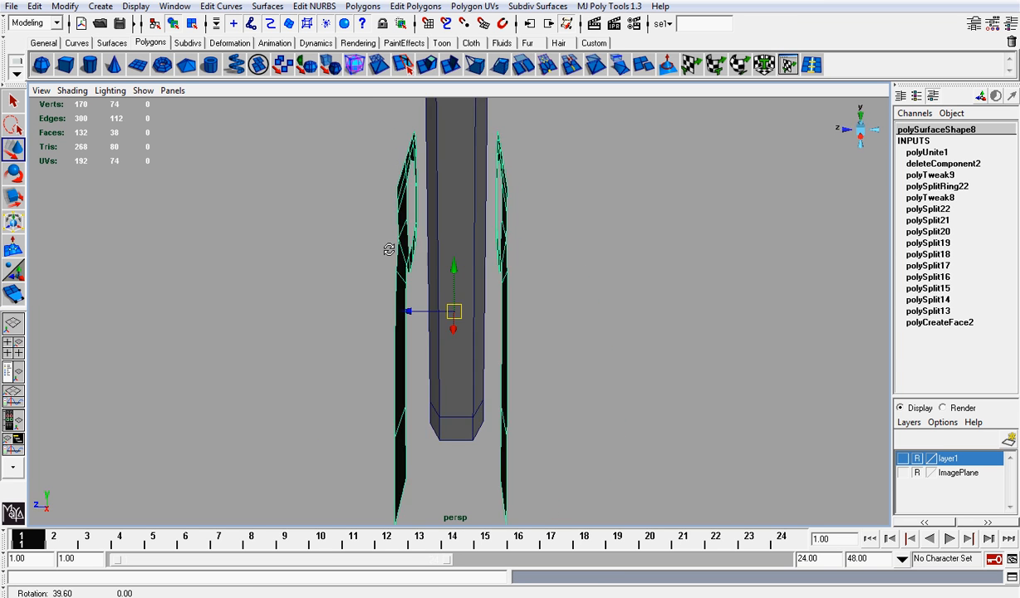
right_click_drag(492, 229, 496, 263)
left_click_drag(499, 262, 502, 222, "alt")
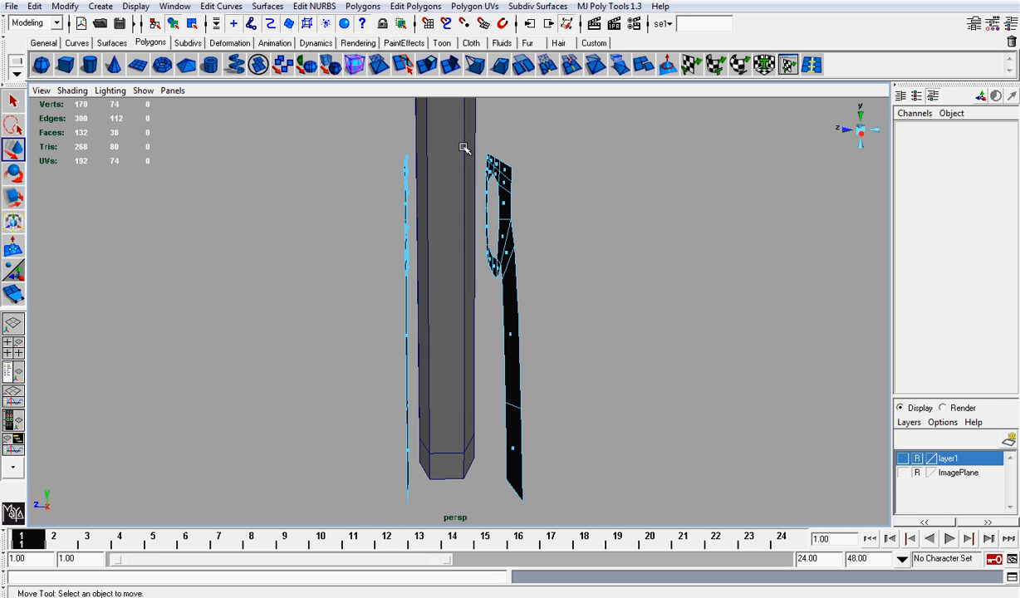
left_click_drag(673, 523, 673, 523)
left_click(416, 6)
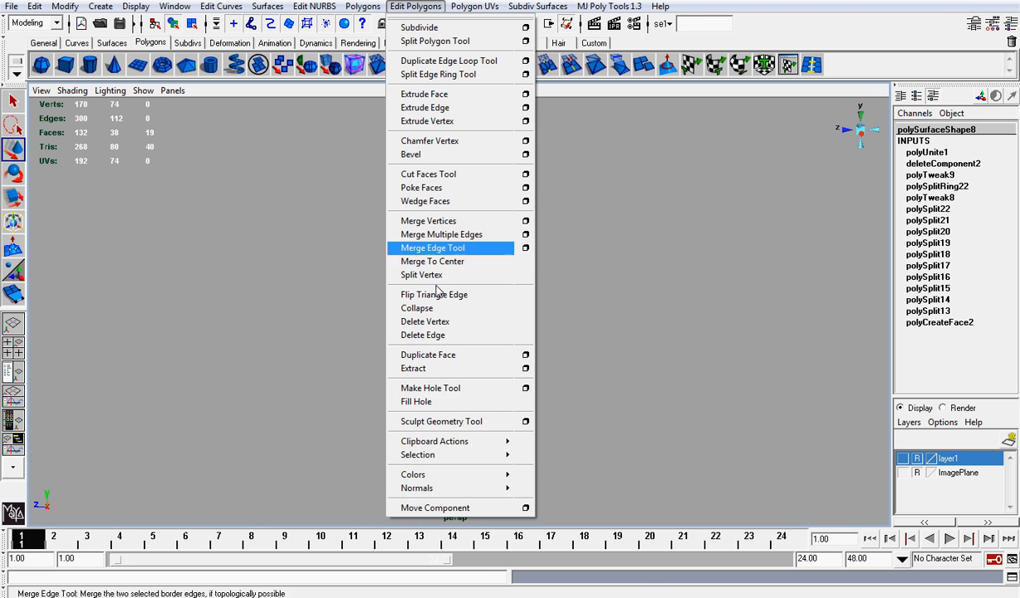
mouse_move(465, 489)
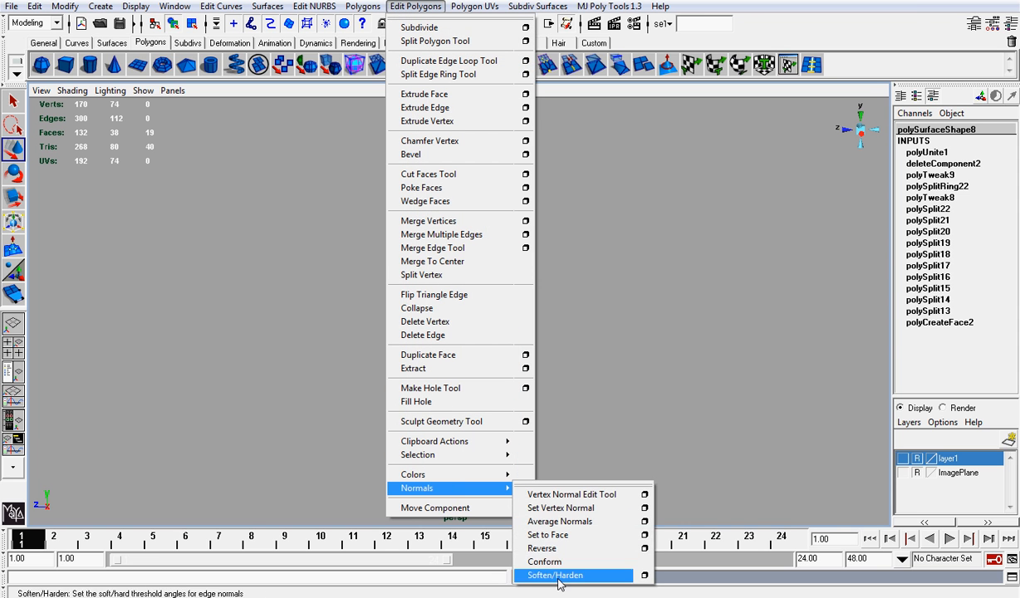
left_click(562, 563)
left_click(595, 290)
left_click_drag(595, 290, 469, 262, "alt")
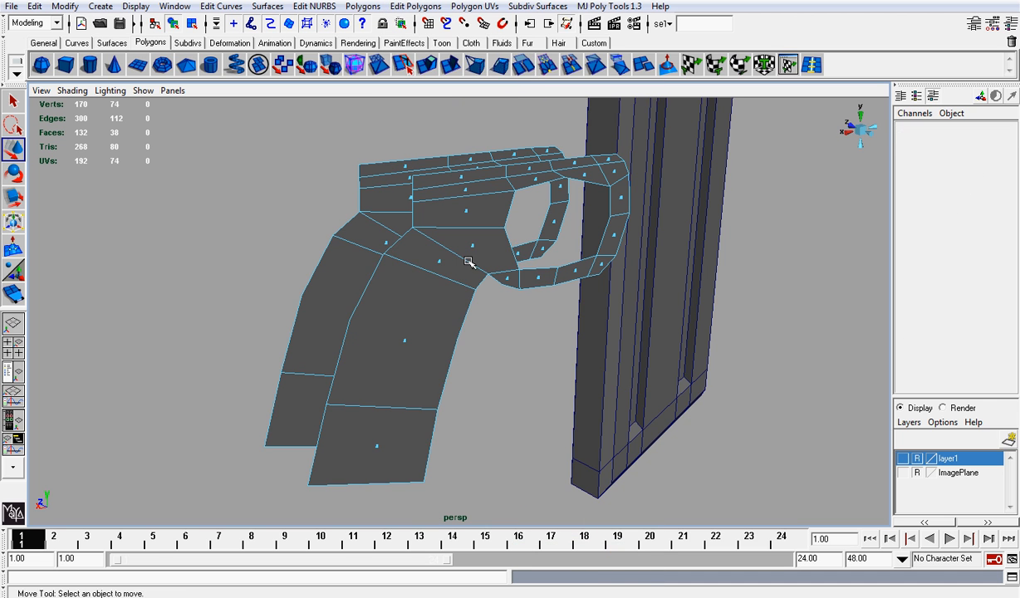
right_click_drag(460, 250, 424, 230)
left_click_drag(424, 230, 415, 214, "alt")
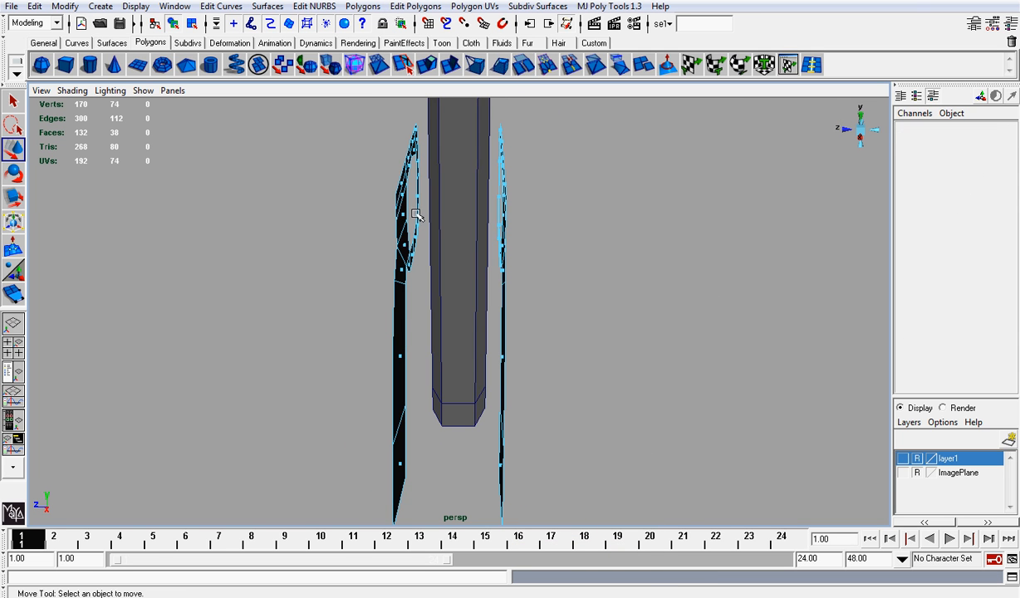
Use Append to Polygon on the grip mesh to bridge the uppermost pair of edges along the handle's curved back
right_click_drag(502, 240, 596, 257)
left_click_drag(596, 257, 596, 275, "alt")
left_click(182, 218)
left_click(464, 231)
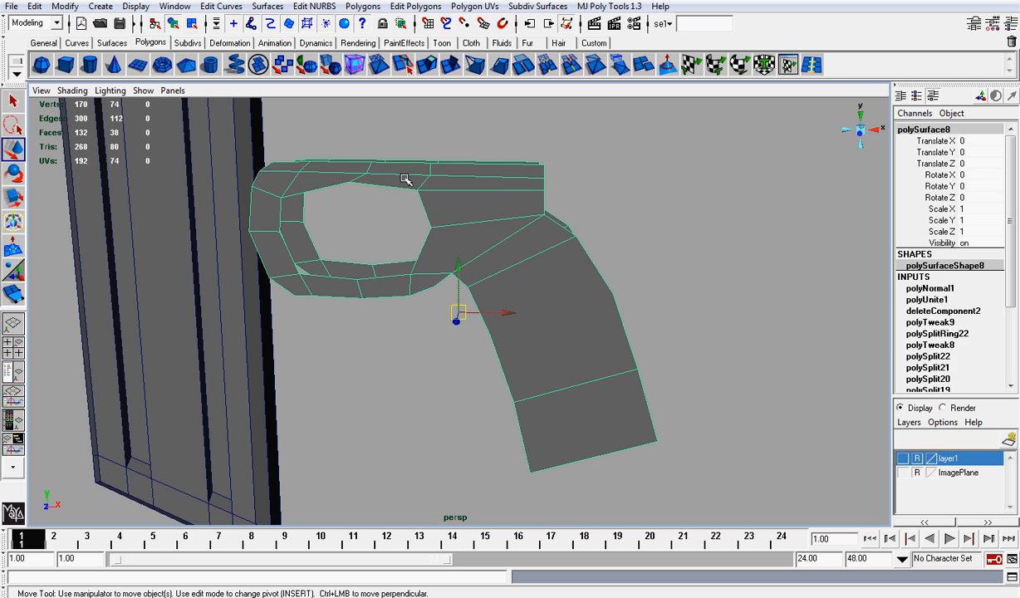
left_click(350, 8)
left_click(395, 40)
left_click_drag(465, 249, 506, 290, "alt")
left_click(507, 345)
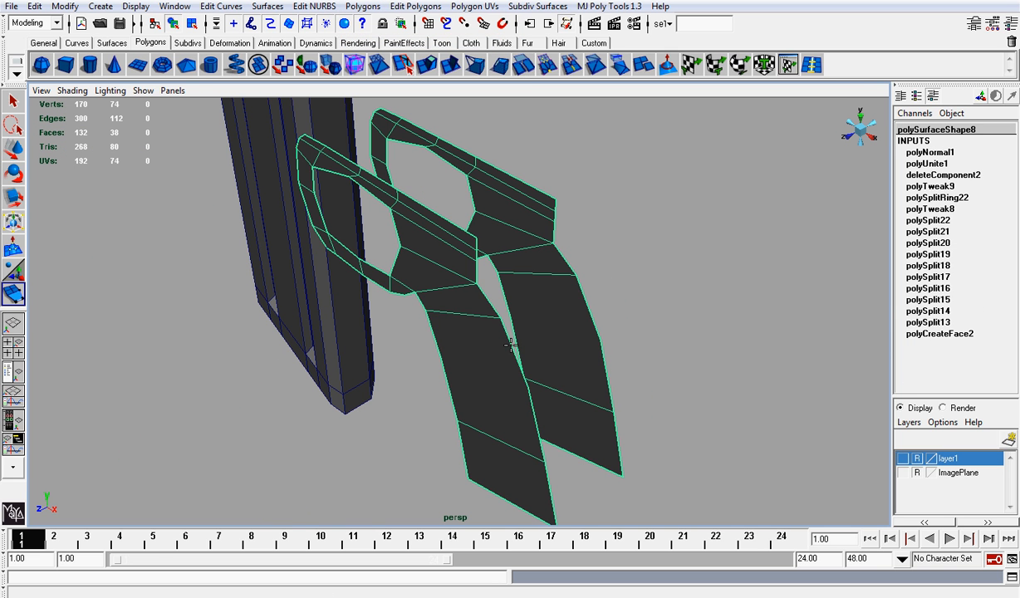
left_click(590, 317)
left_click_drag(590, 318, 619, 285, "alt")
key("Return")
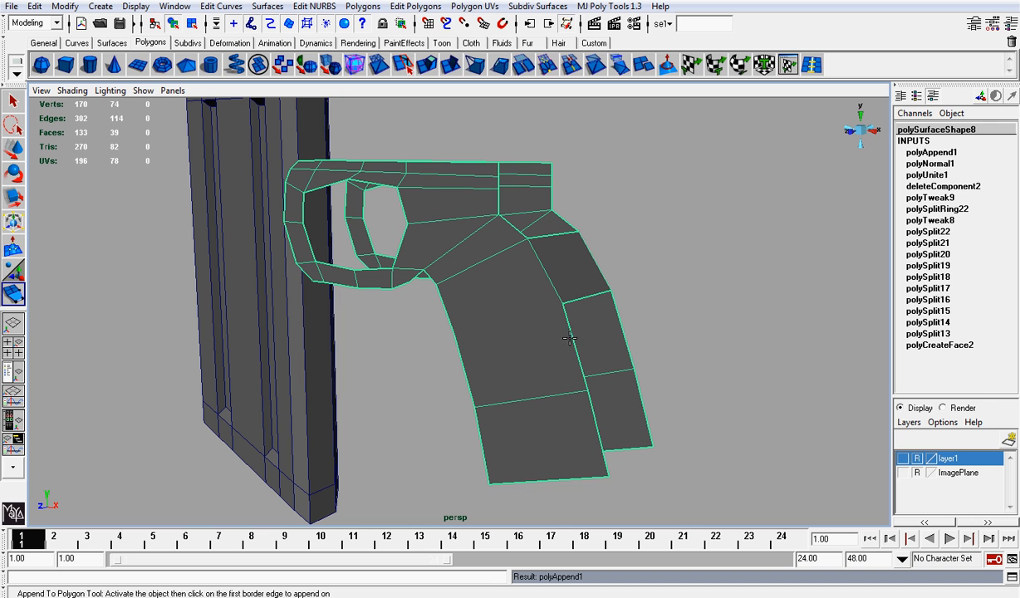
Append two more polygons down the back of the handle, bridging its middle and lowest edge pairs
left_click(570, 338)
left_click(622, 326)
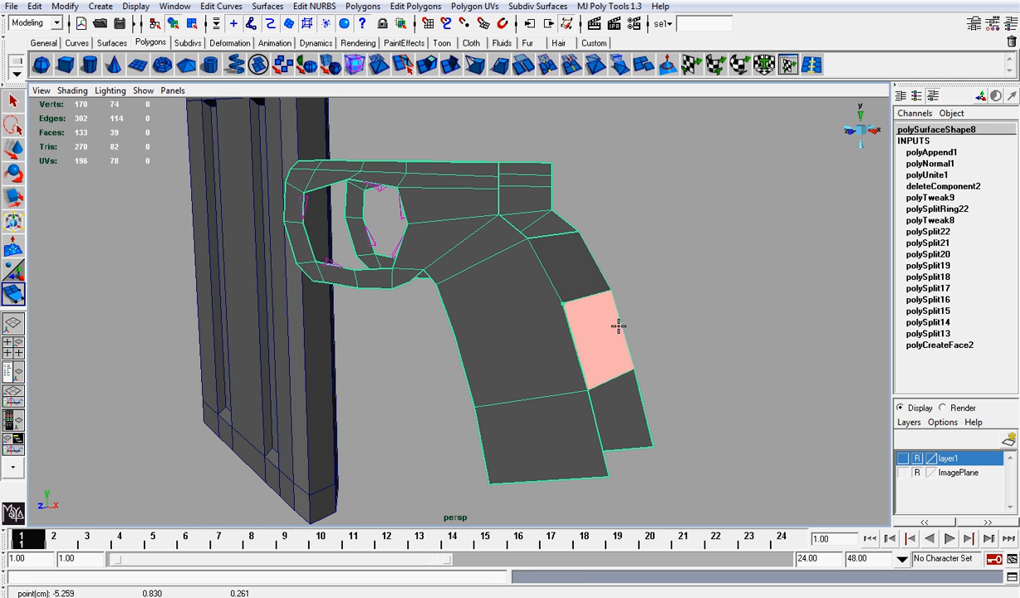
key("Return")
left_click(626, 401)
left_click(644, 396)
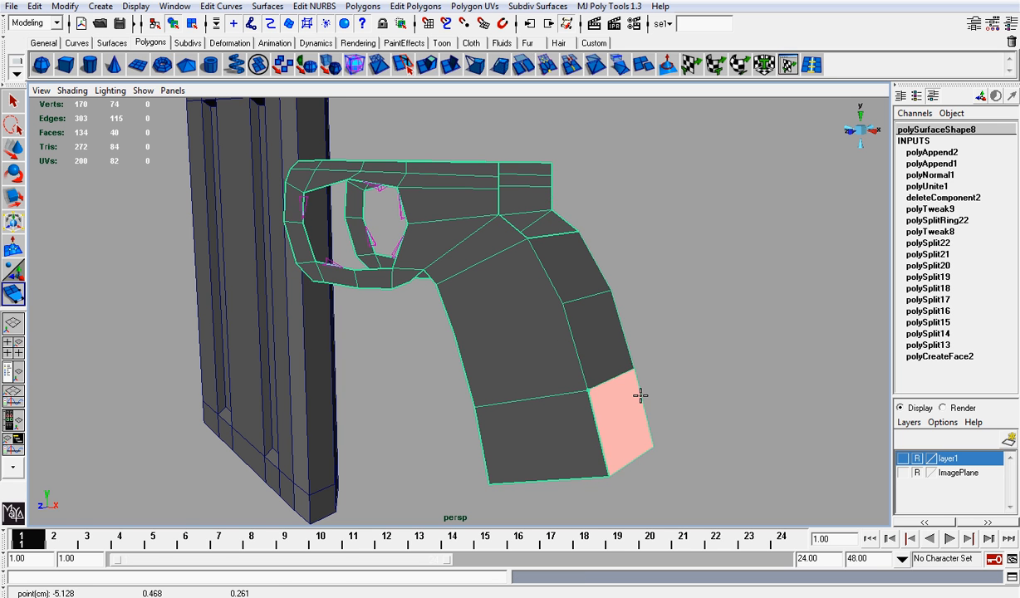
key("Return")
Append polygons across the slanted gap above the handle's back and the lowest section of the frame's vertical rear
mouse_move(509, 226)
left_mouse_down("alt")
mouse_move(528, 266)
mouse_move(519, 274)
mouse_move(495, 234)
left_mouse_up("alt")
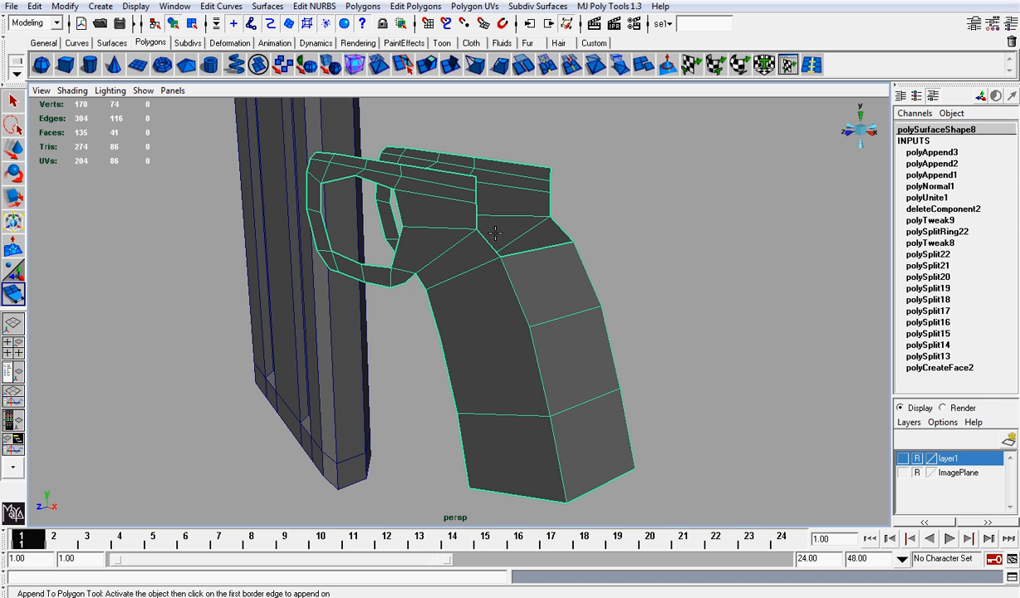
left_click(486, 244)
left_click(564, 229)
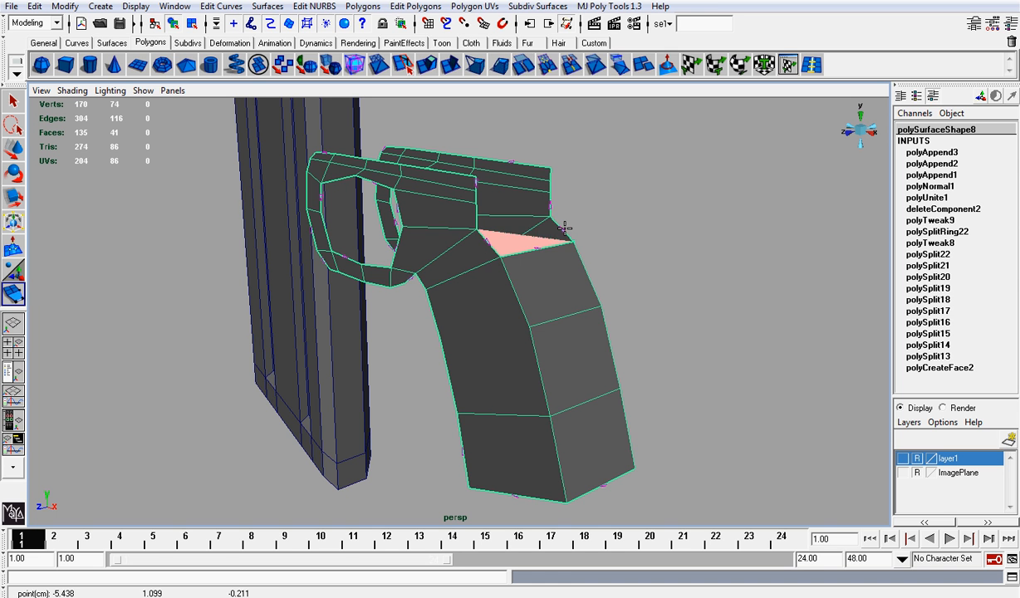
key("Return")
scroll(564, 227, "up", 3)
middle_click_drag(522, 195, 516, 262, "alt")
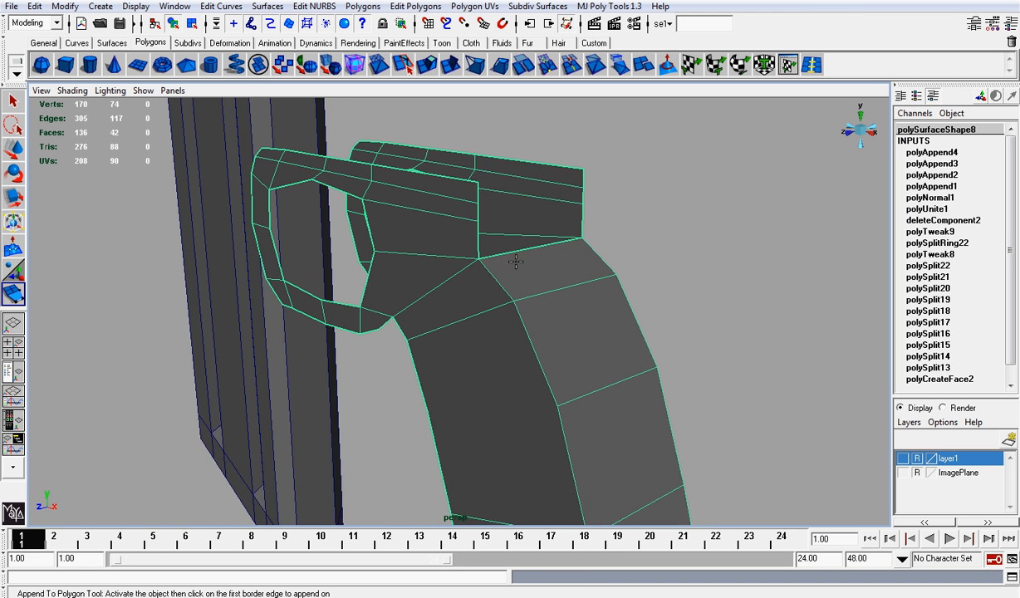
left_click(477, 231)
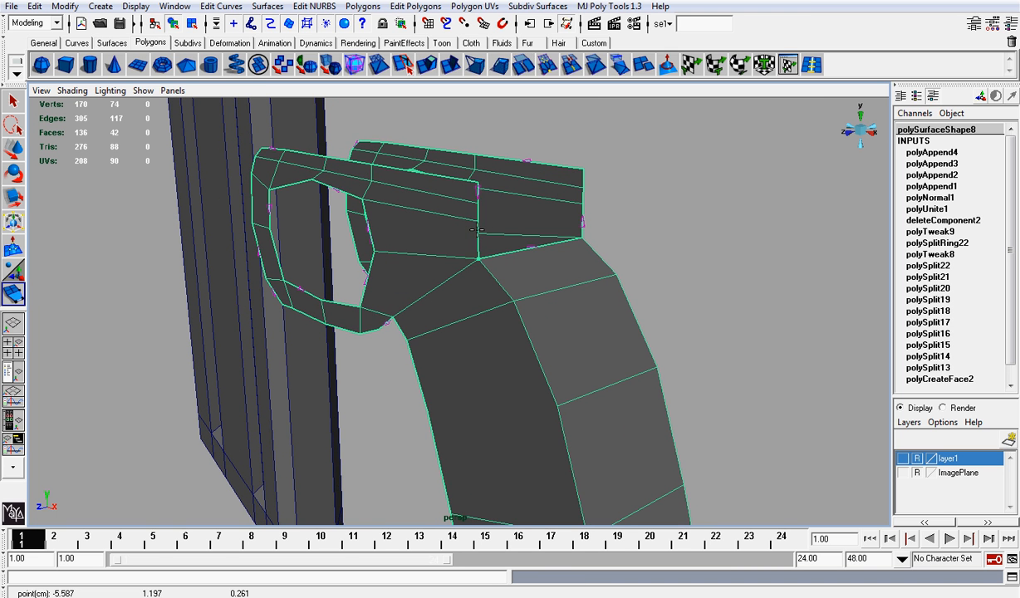
left_click(582, 217)
key("Return")
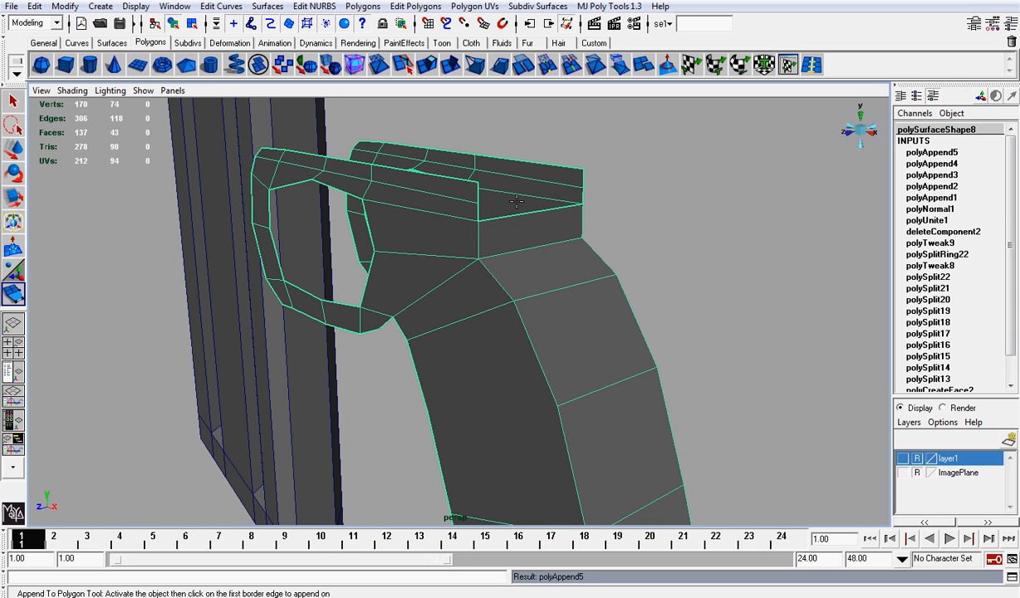
Append polygons across the two remaining upper sections to close the frame's vertical rear face
left_click_drag(517, 201, 492, 225, "alt")
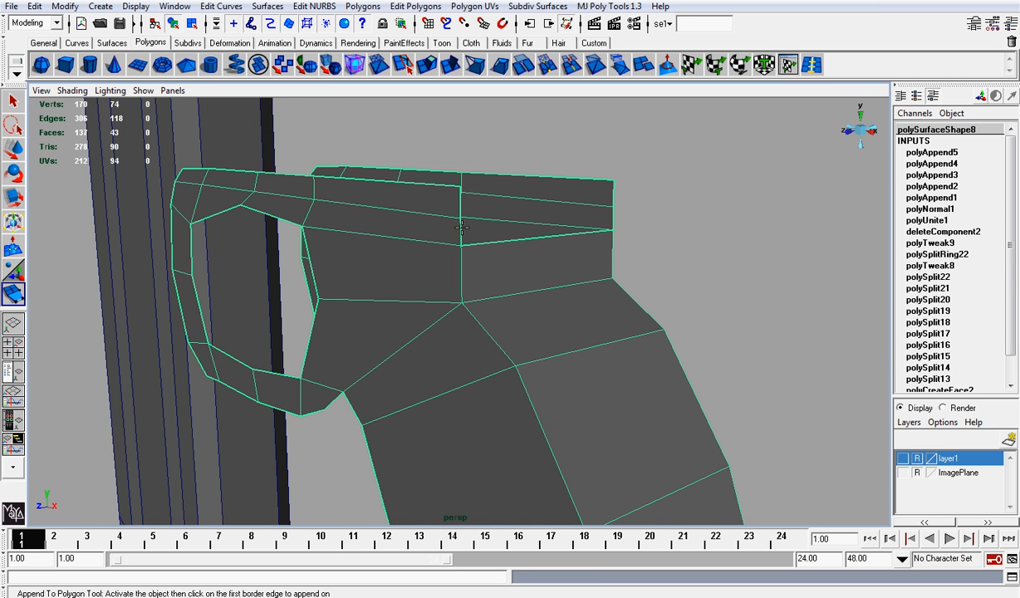
left_click(460, 228)
left_click(613, 220)
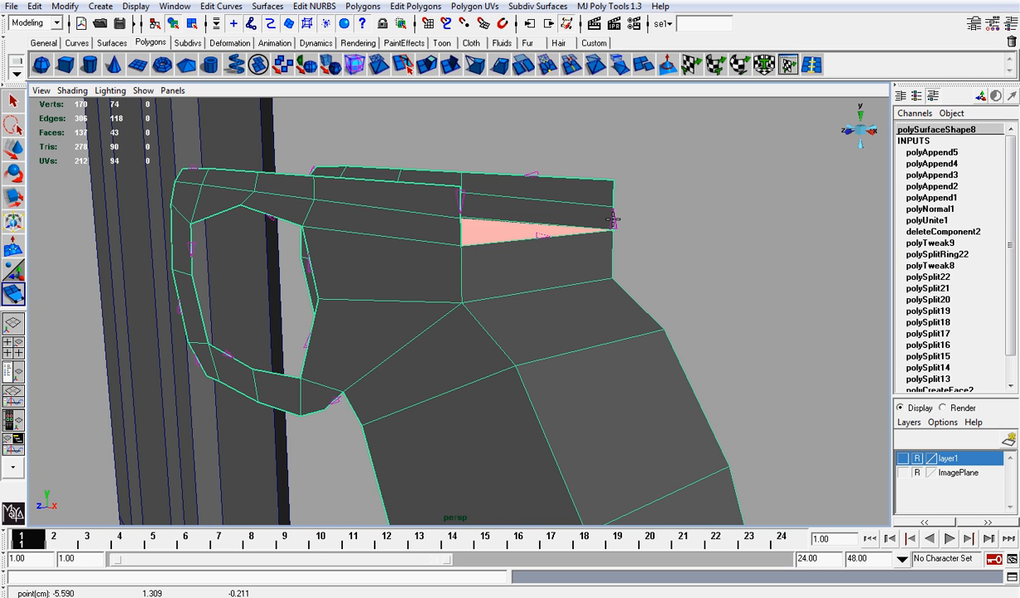
key("Return")
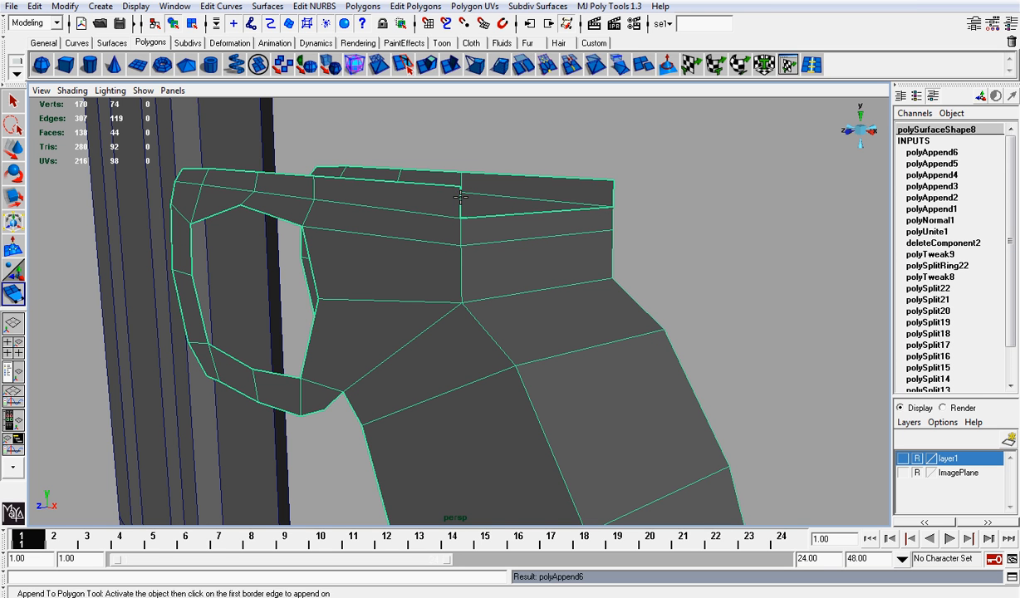
left_click(461, 196)
left_click(613, 193)
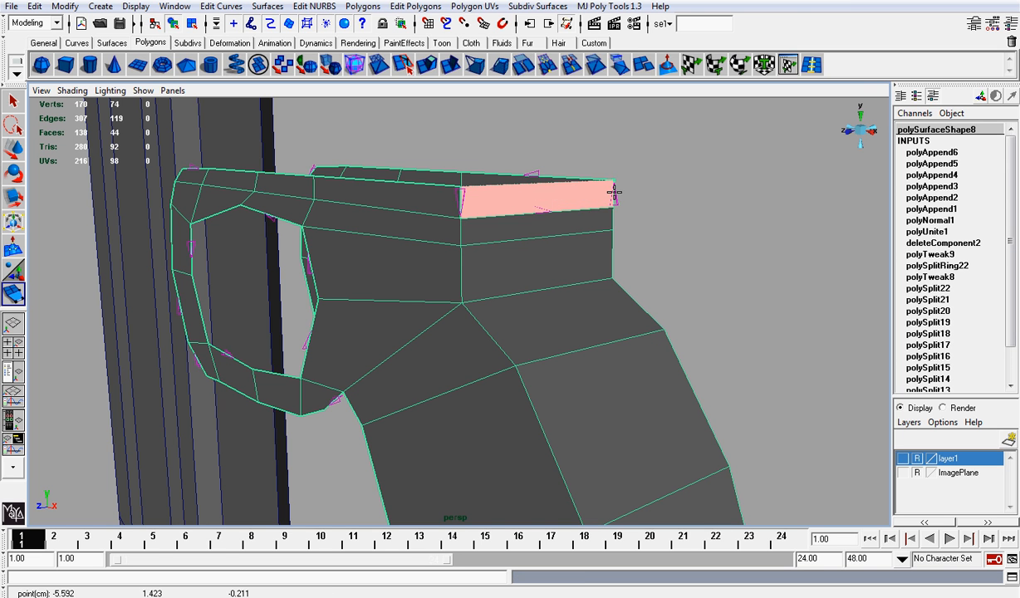
key("Return")
Append two polygons across the top of the frame, working forward from its rear edge
left_click_drag(562, 200, 471, 205, "alt")
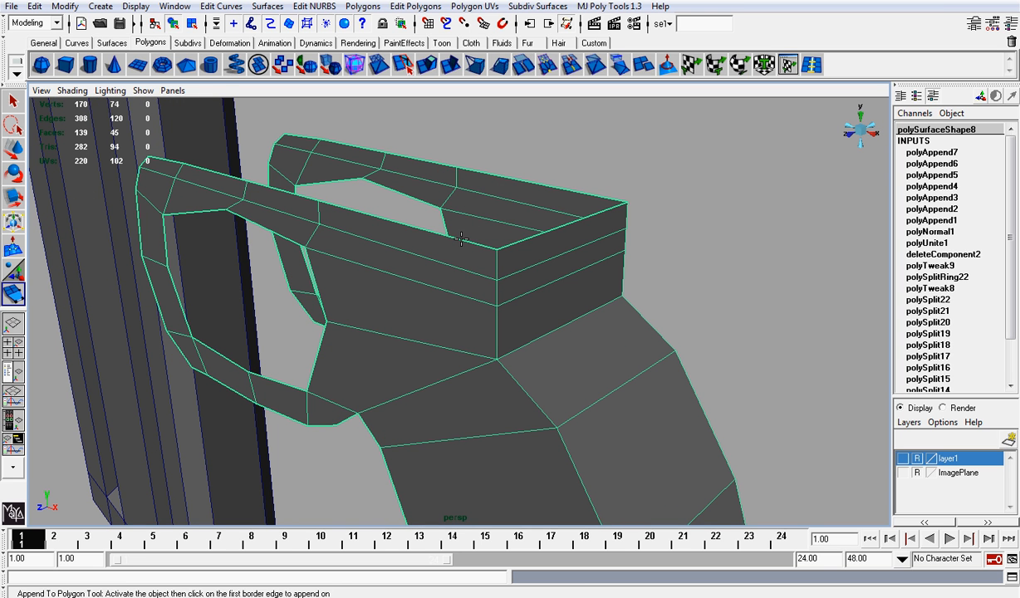
left_click(461, 238)
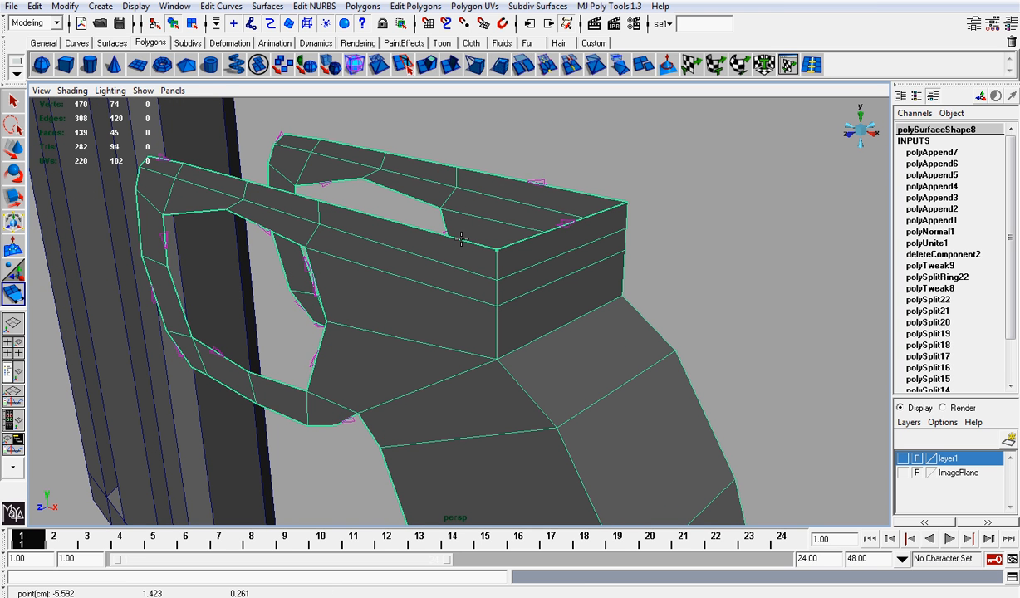
left_click(528, 180)
key("Return")
left_click_drag(357, 183, 376, 231, "alt")
left_click(330, 245)
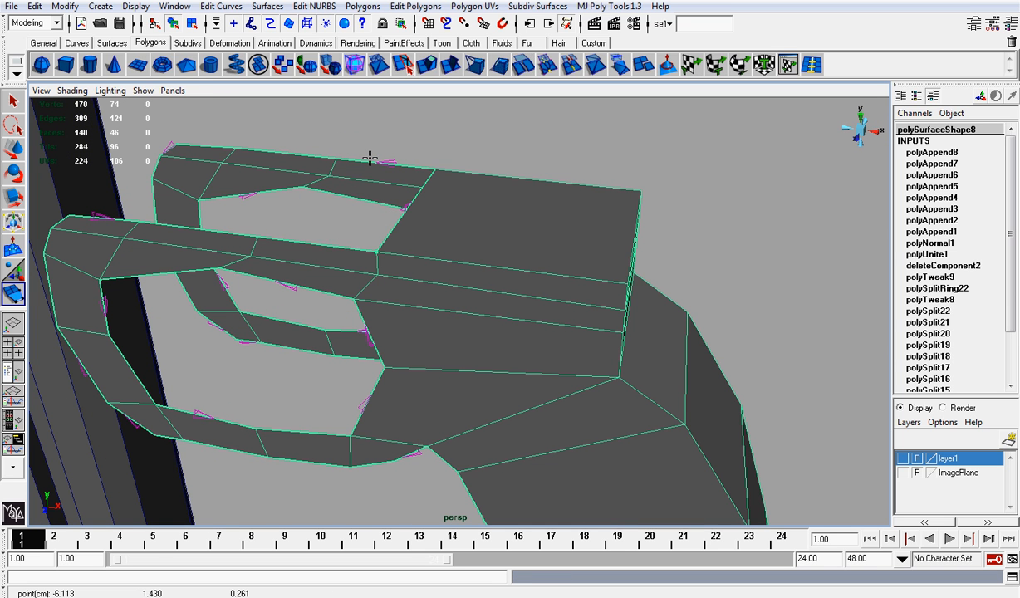
left_click(370, 158)
left_click(382, 165)
left_click(386, 164)
key("w")
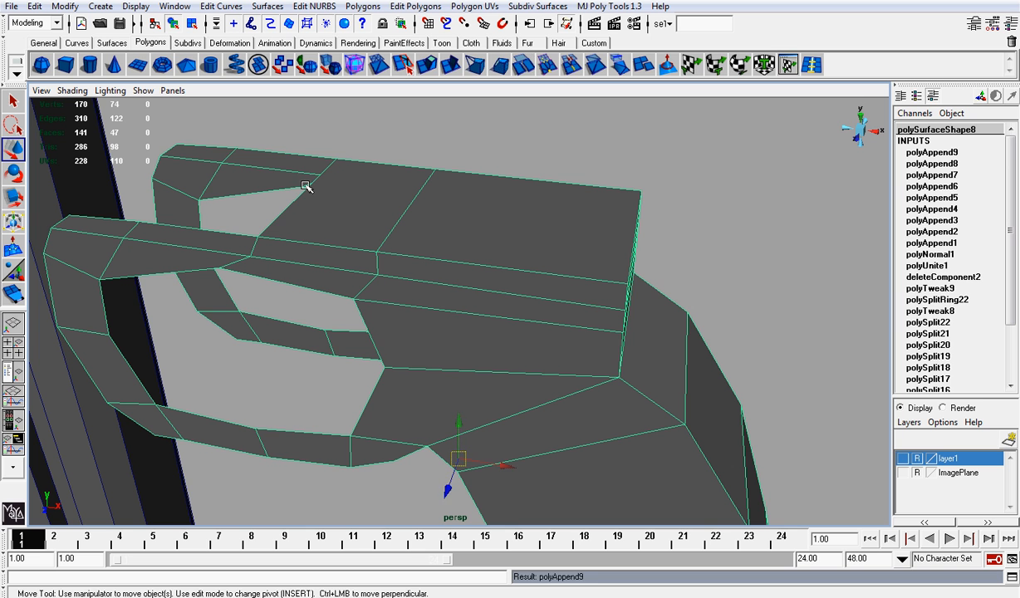
Append a third polygon across the frame's top, bridging the next pair of edges above the trigger guard
key("y")
left_click(232, 227)
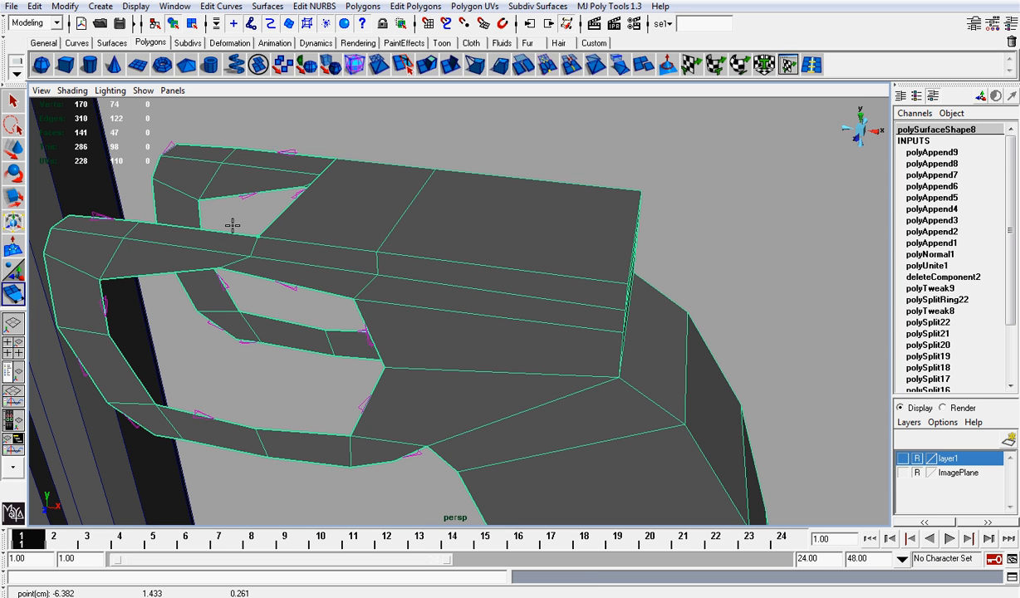
left_click(276, 147)
key("BackSpace")
left_click(299, 154)
key("Return")
key("w")
Cap the open bottom of the handle with an appended polygon between the two halves' lower edges
left_click_drag(299, 151, 505, 355, "alt")
key("y")
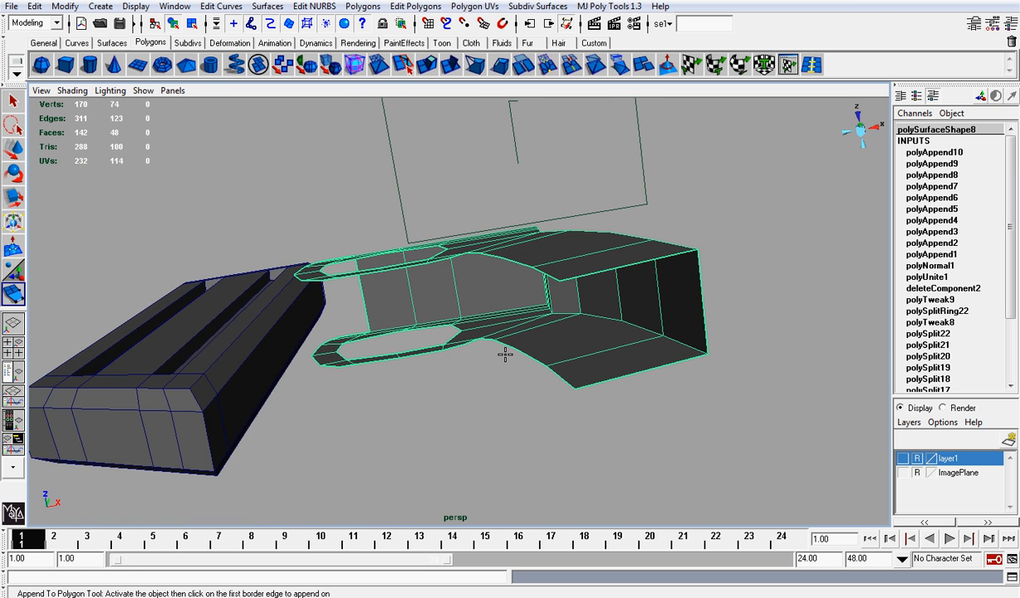
left_click(653, 260)
left_click(664, 368)
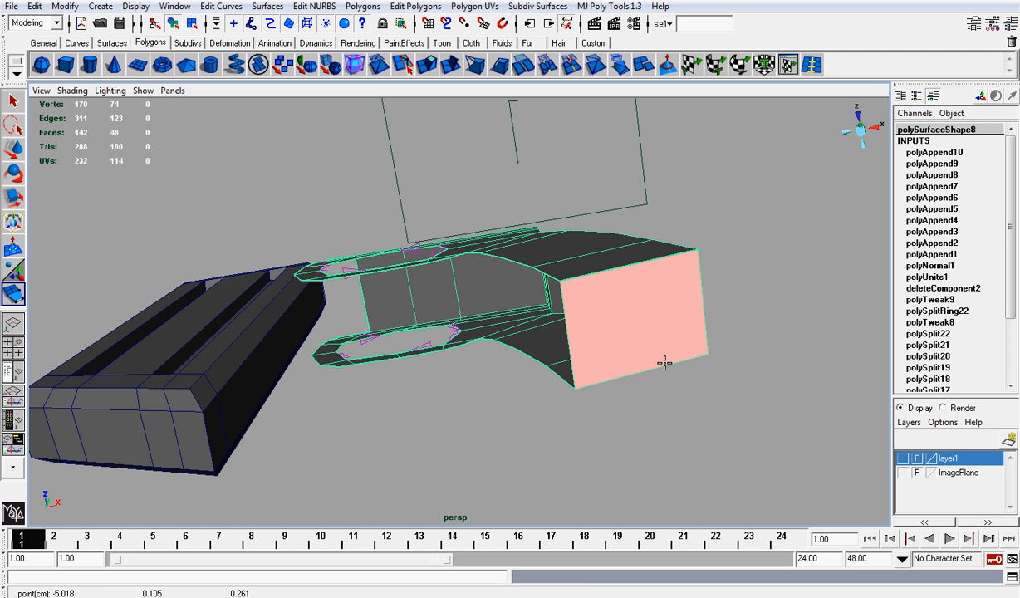
key("Return")
Append a polygon across the lowest section of the handle's front side
left_click_drag(629, 342, 506, 359, "alt")
middle_click_drag(506, 359, 442, 299, "alt")
right_click_drag(441, 298, 486, 324, "alt")
left_click_drag(487, 324, 499, 344, "alt")
left_click(407, 335)
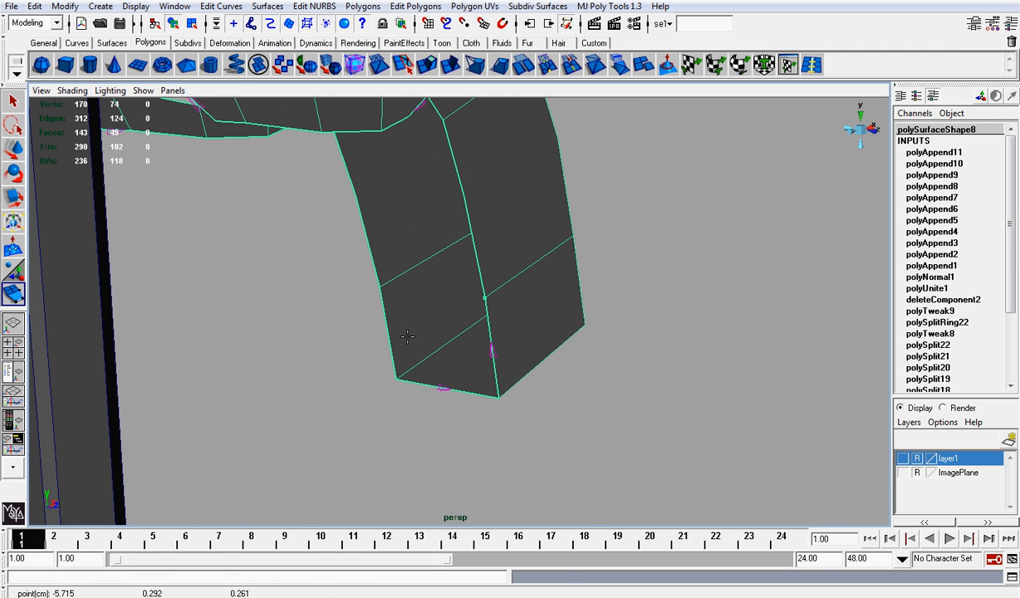
left_click(387, 329)
key("Return")
Append polygons across the upper and middle sections of the handle's front to bridge both halves
left_click_drag(384, 332, 407, 262, "alt")
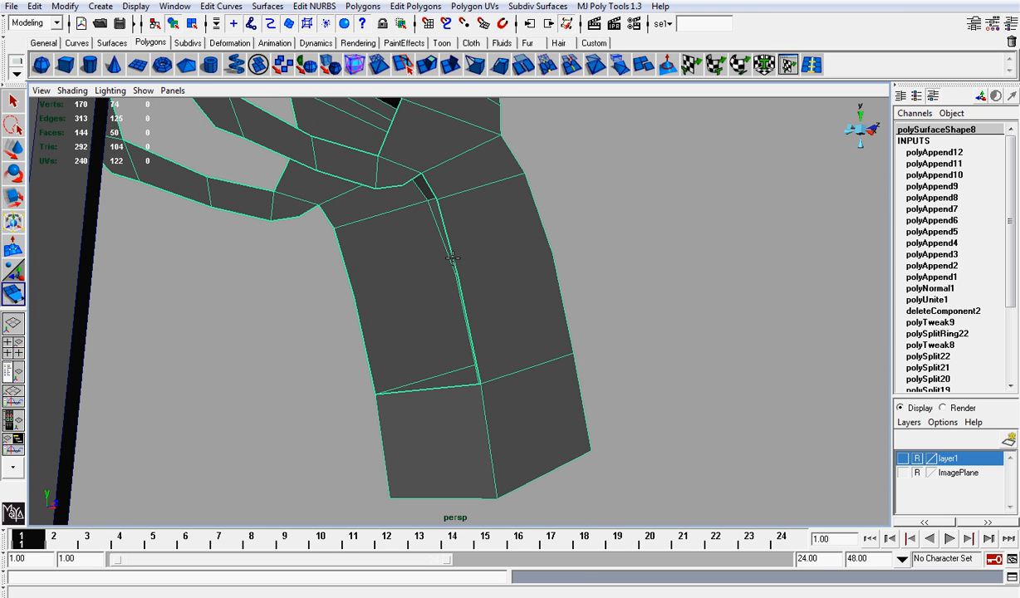
left_click(360, 295)
left_click(354, 294)
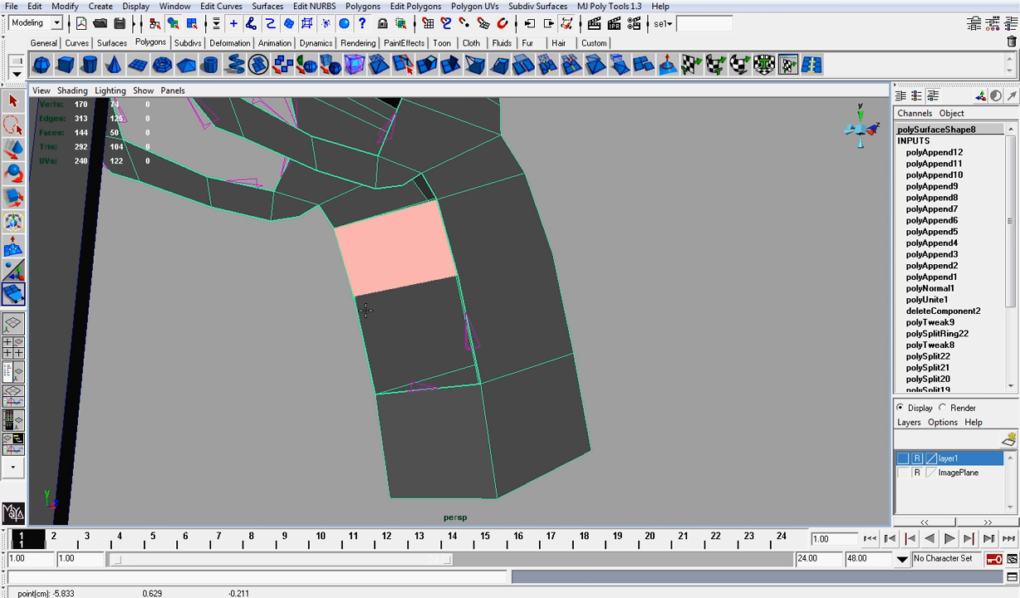
key("Return")
left_click(467, 315)
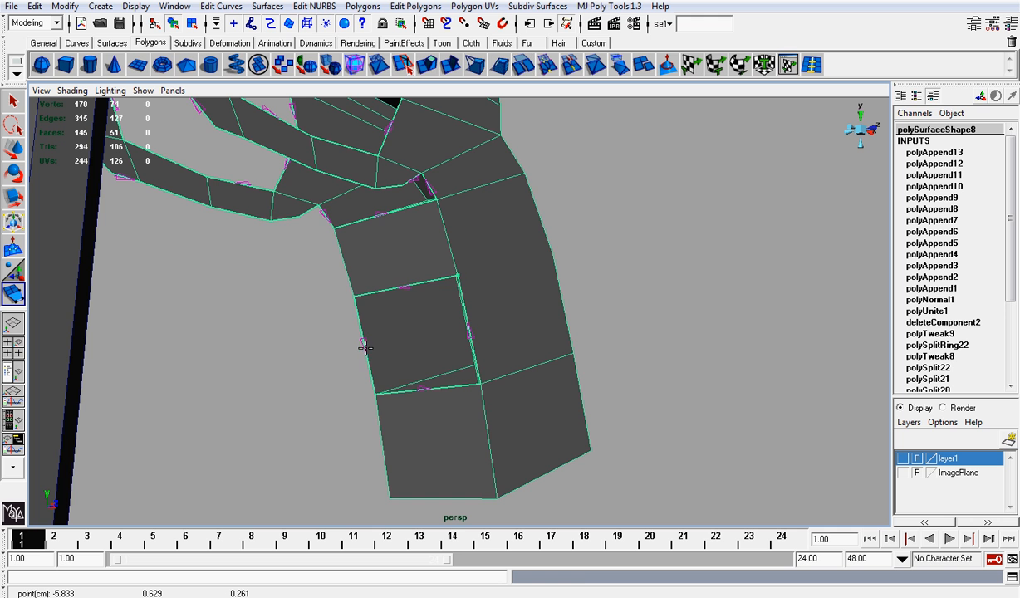
left_click(366, 347)
key("Return")
left_click_drag(366, 347, 438, 279, "alt")
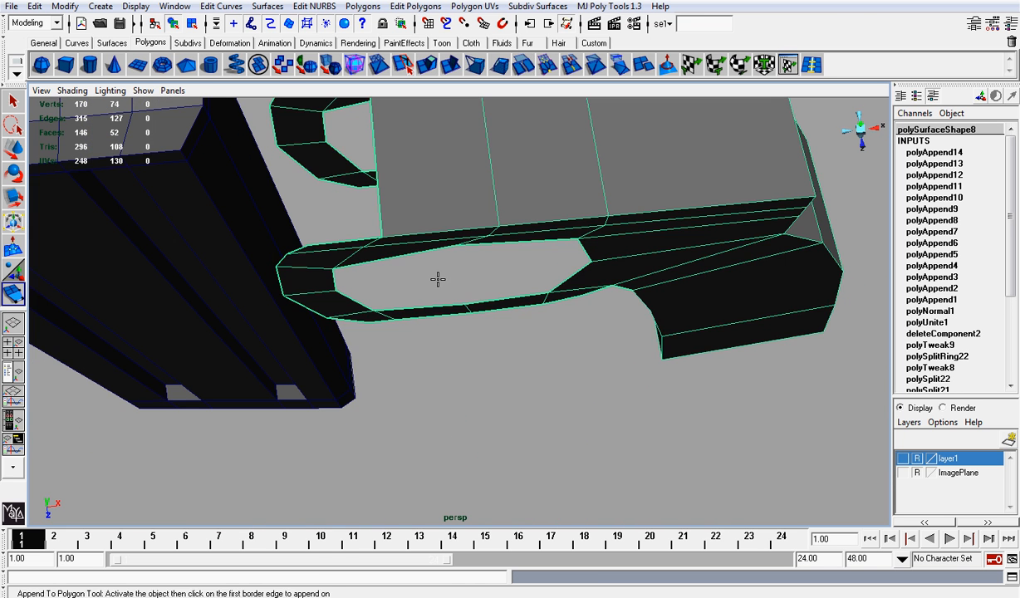
Append a polygon across the frame's top, bridging the next pair of edges toward the front of the trigger guard
left_click_drag(349, 253, 405, 337, "alt")
left_click(408, 316)
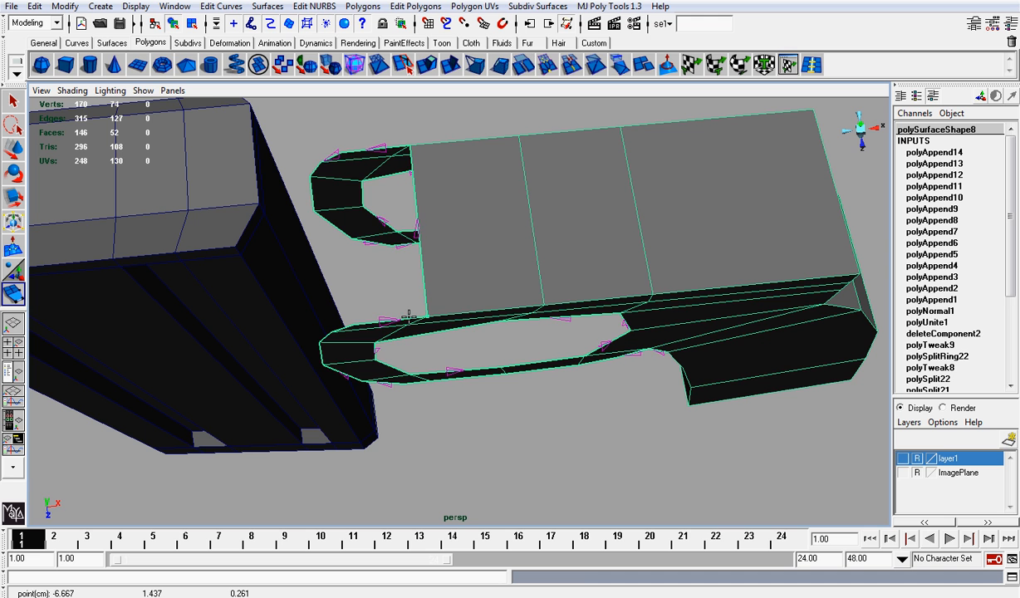
left_click(389, 145)
left_click(391, 143)
key("Return")
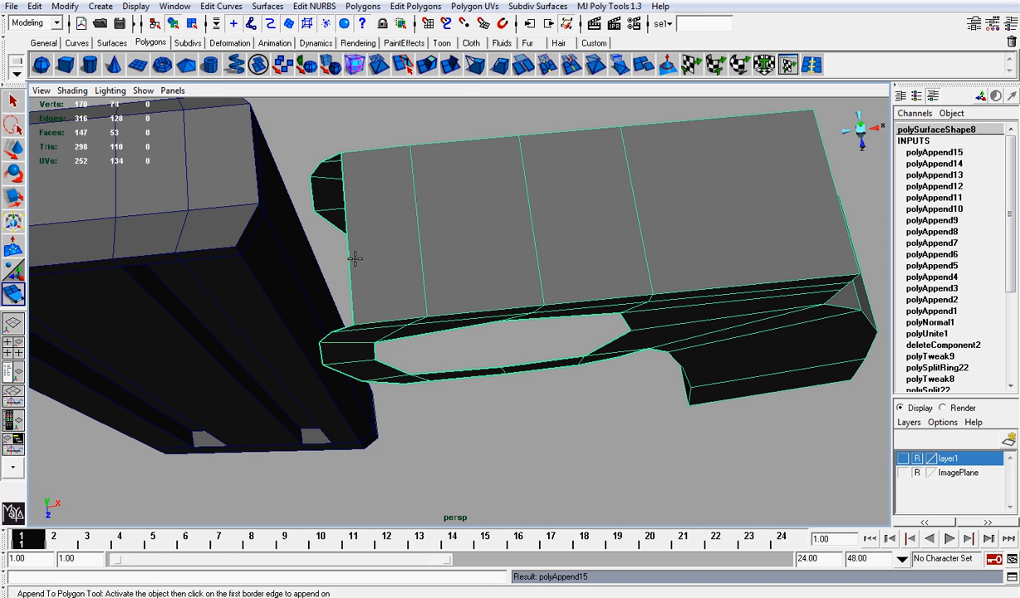
Append a polygon between the two halves on the underside of the trigger guard, at its rear curve near the handle
left_click_drag(353, 256, 477, 125, "alt")
middle_click_drag(521, 323, 501, 201, "alt")
left_click_drag(208, 280, 359, 334, "alt")
left_click_drag(397, 230, 537, 399, "alt")
left_click(418, 241)
left_click(457, 322)
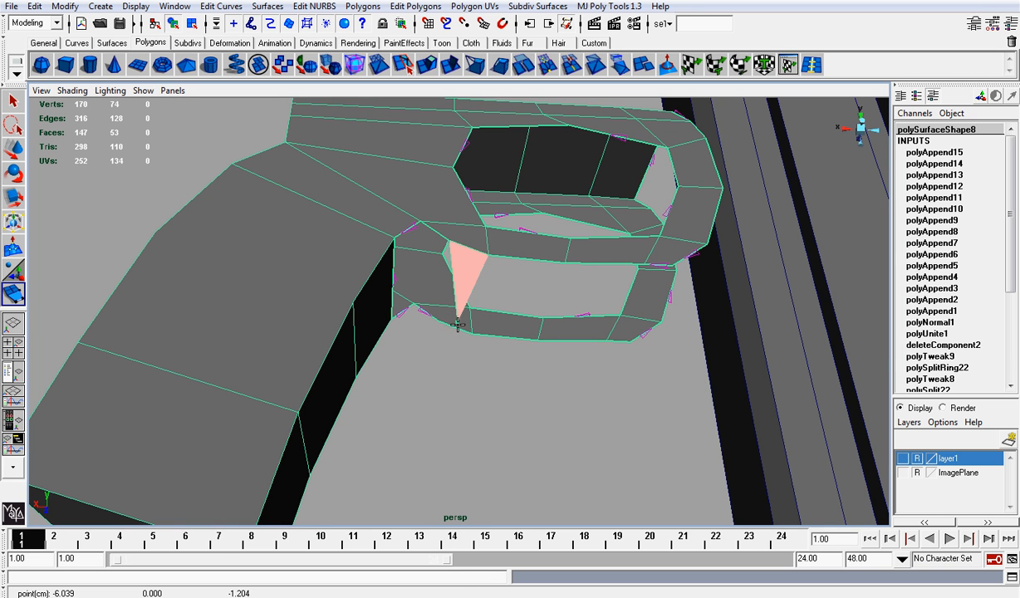
key("Return")
left_click(453, 329)
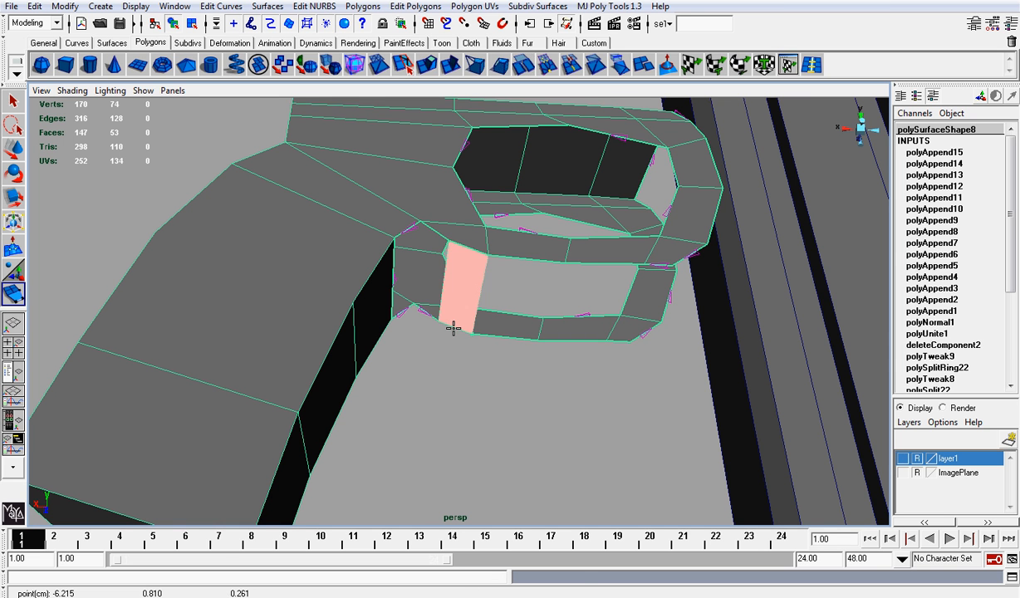
key("w")
key("y")
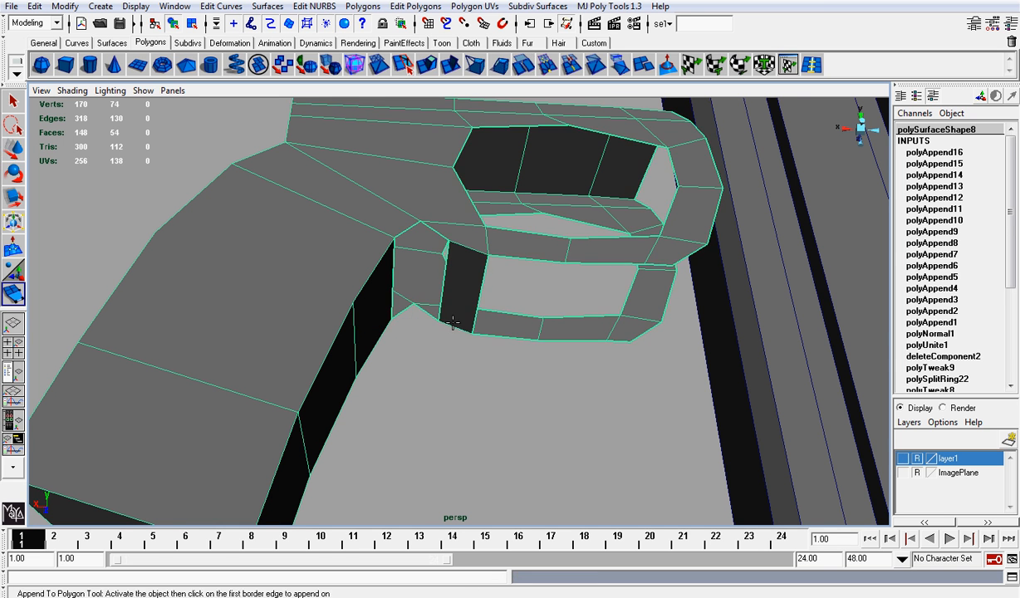
Append two polygons to close the gap between the trigger guard's rear curve and the front of the handle
left_click_drag(435, 311, 411, 246, "alt")
left_click(411, 228)
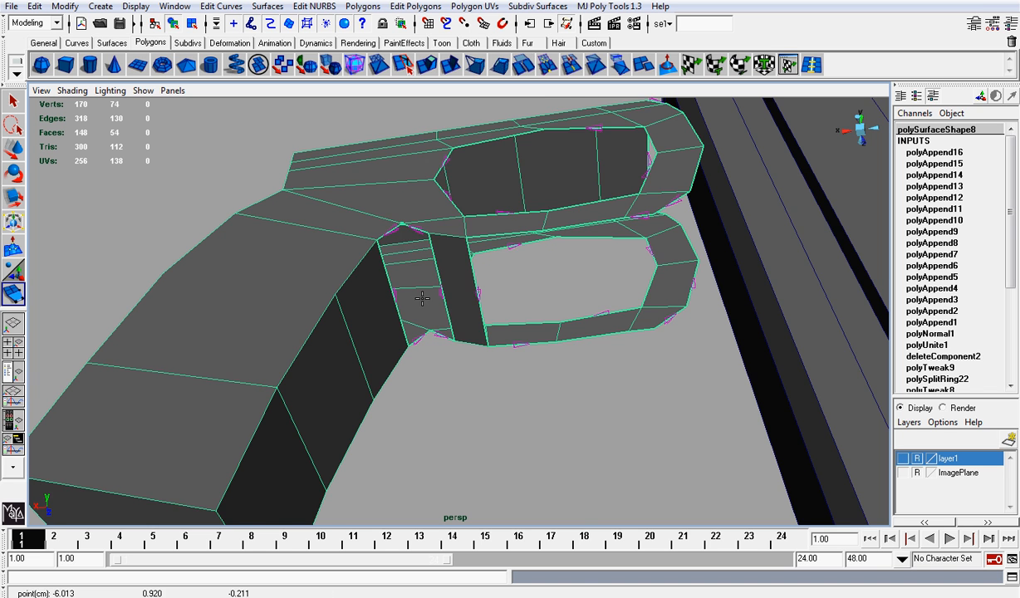
left_click_drag(421, 299, 425, 335, "alt")
left_click(436, 345)
key("Return")
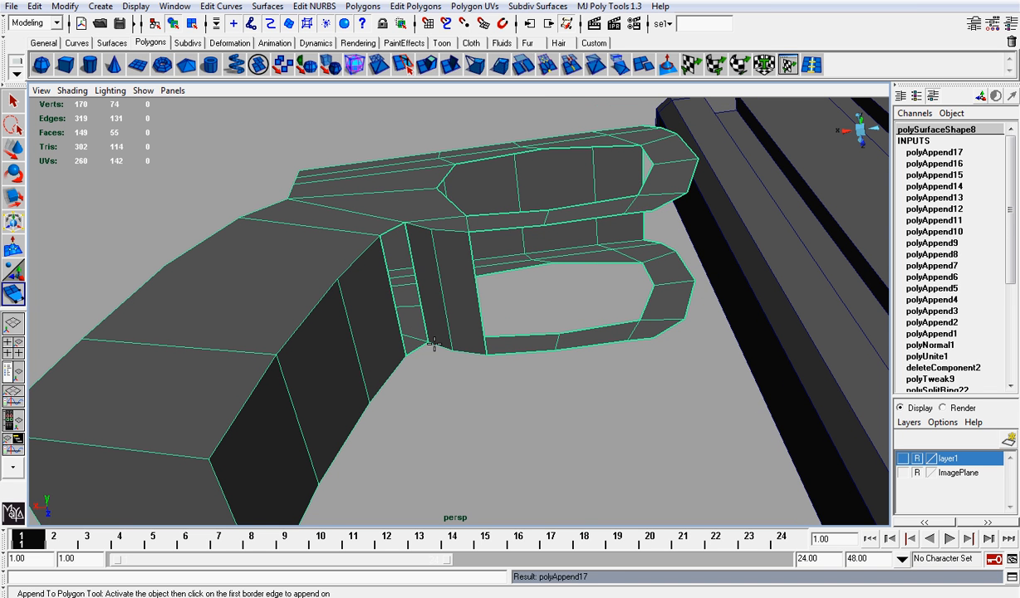
left_click(400, 277)
left_click(387, 279)
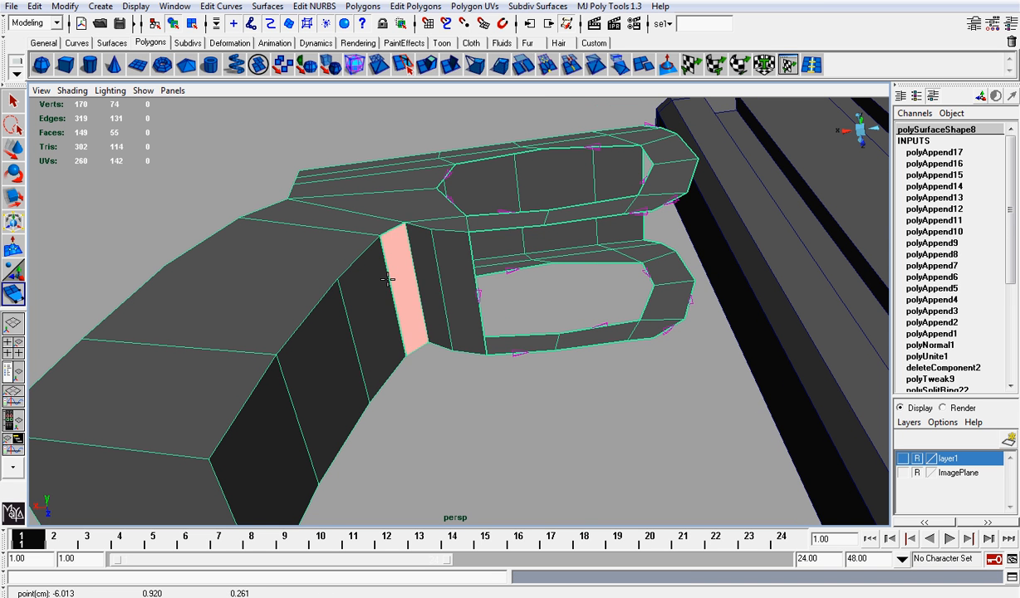
key("Return")
Append two more polygons along the underside of the trigger guard, continuing toward its front
left_click_drag(462, 270, 557, 264, "alt")
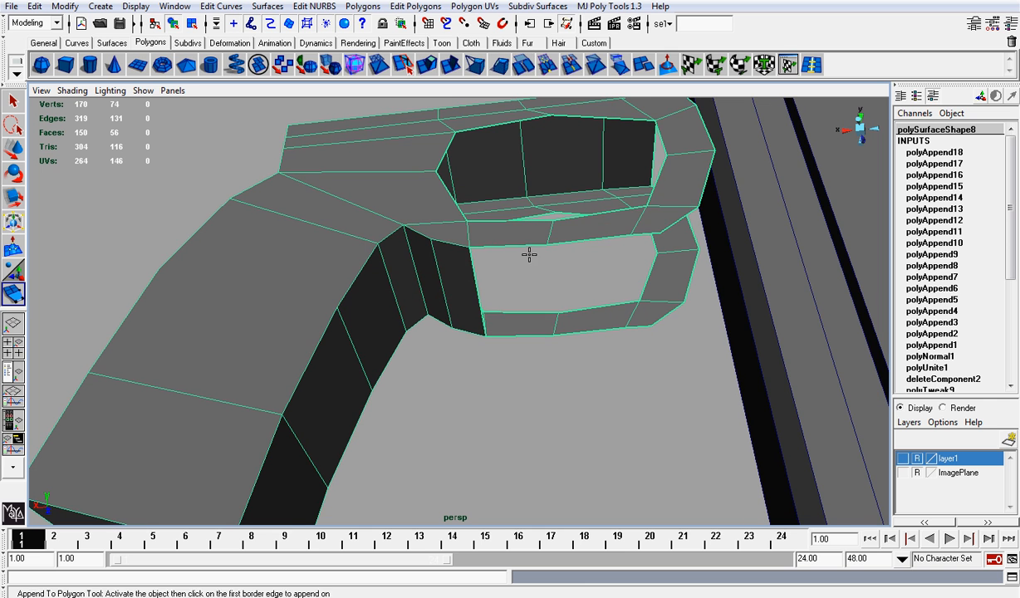
left_click(525, 243)
left_click(498, 325)
left_click(500, 327)
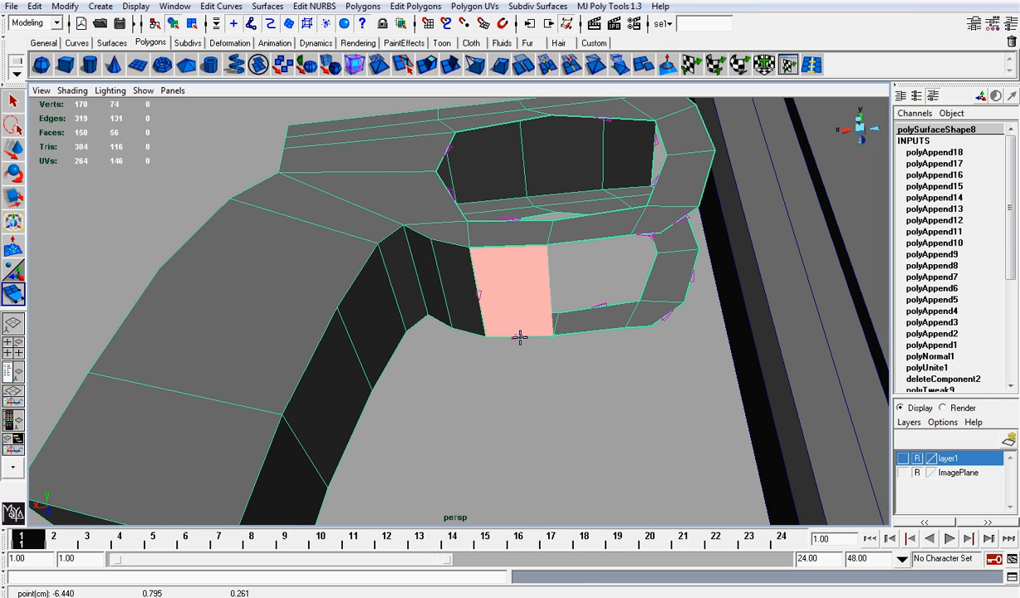
key("Return")
left_click(578, 244)
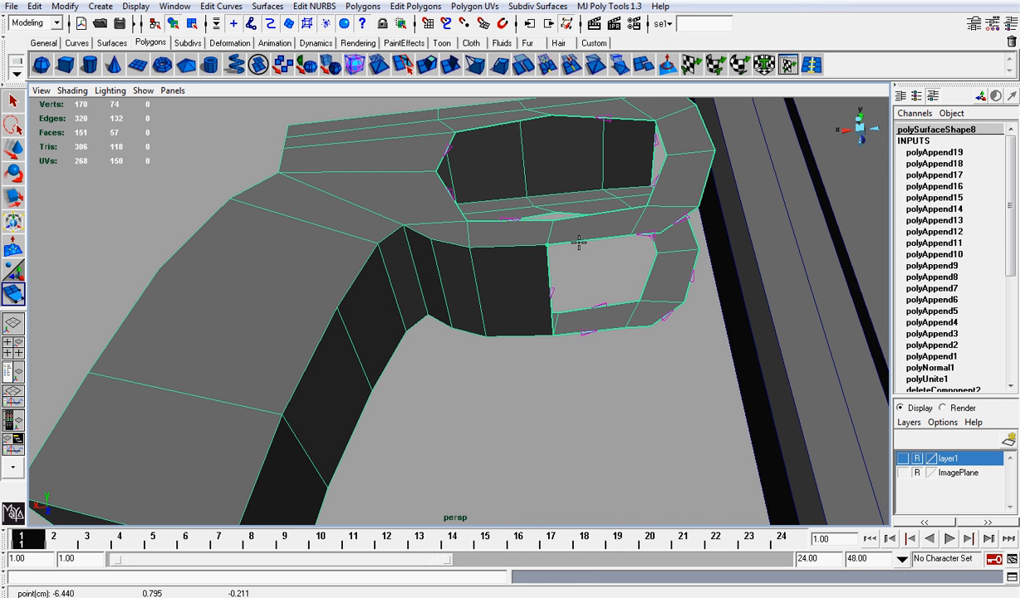
left_click(585, 332)
key("Return")
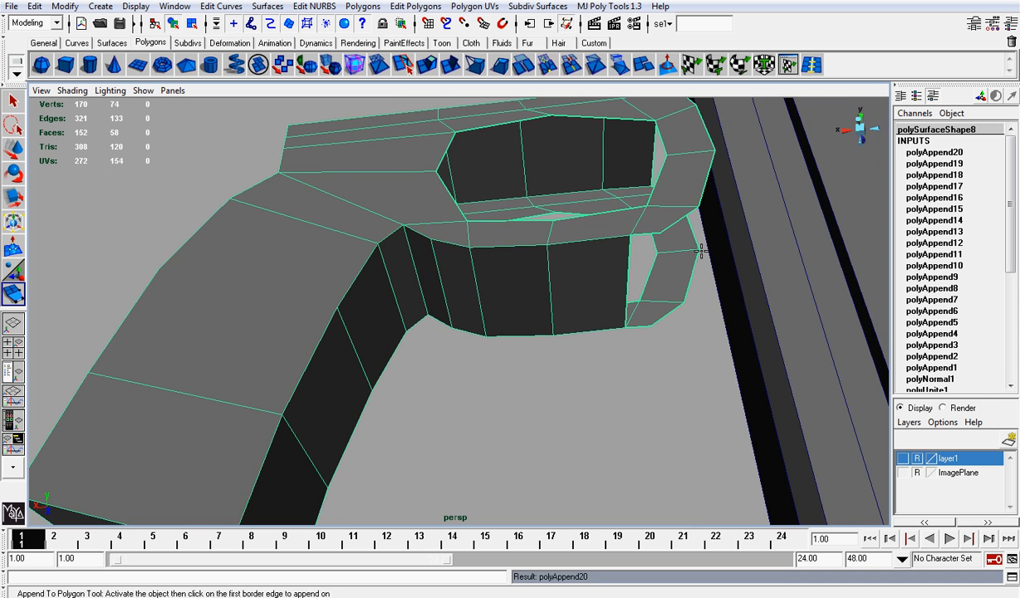
Append polygons across the trigger guard's lower front corner and the remaining gap in its underside
left_click_drag(700, 251, 646, 232, "alt")
left_click(689, 281)
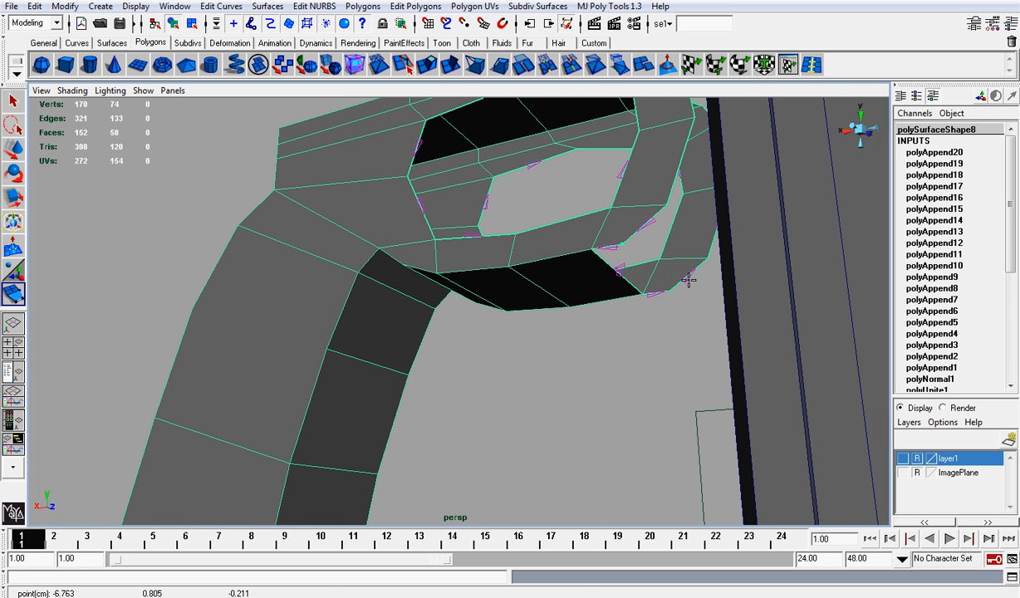
left_click(686, 272)
key("Return")
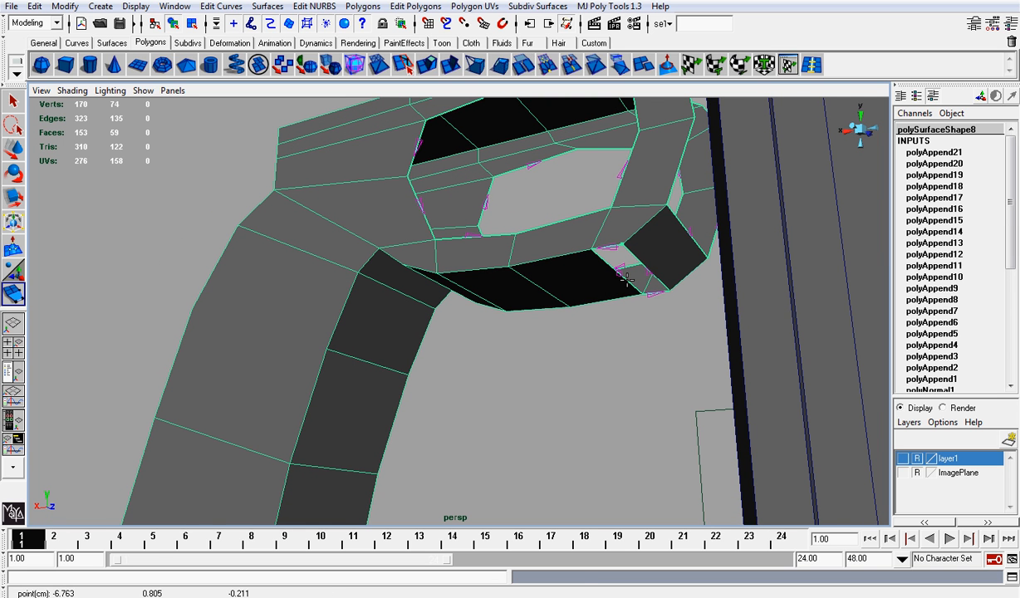
left_click(621, 281)
left_click_drag(689, 276, 523, 296, "alt")
key("Return")
Append a polygon across the first sloped segment where the frame's top meets the trigger guard's front
scroll(523, 295, "up", 5)
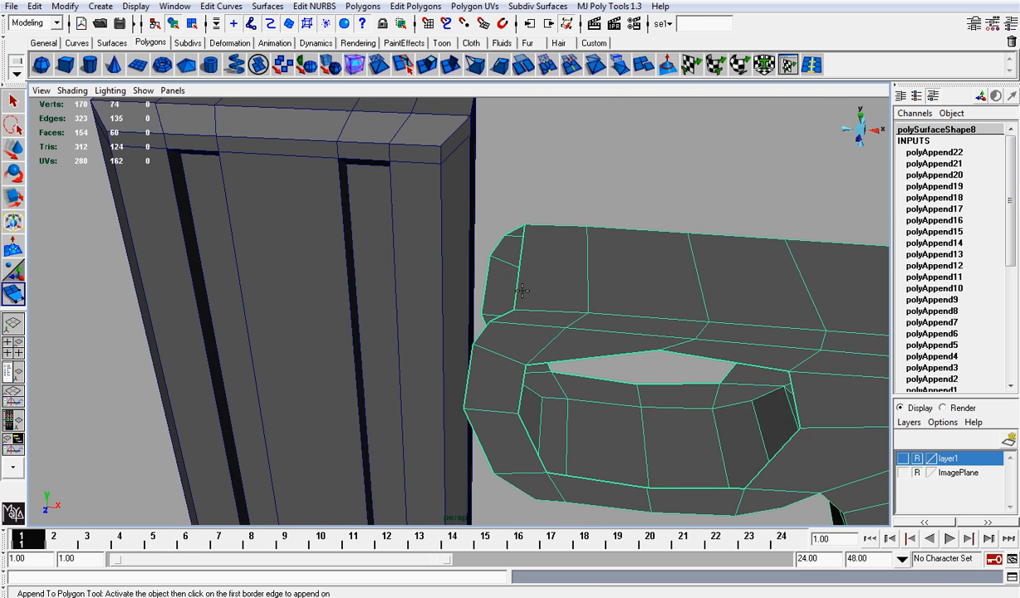
left_click(514, 317)
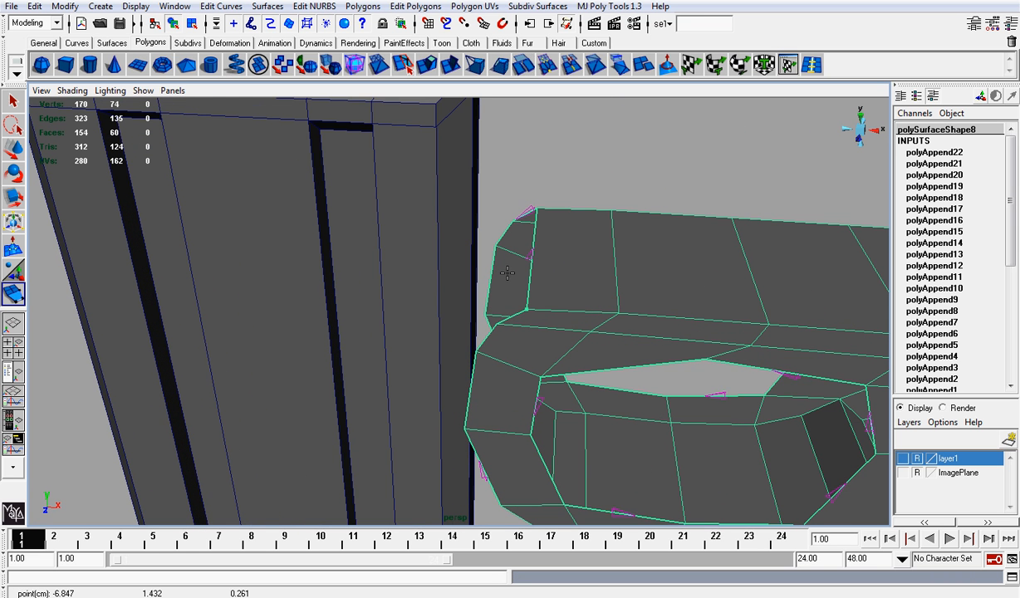
left_click(521, 214)
key("Return")
Hide the magazine in front of the trigger guard
left_click_drag(523, 216, 551, 296, "alt")
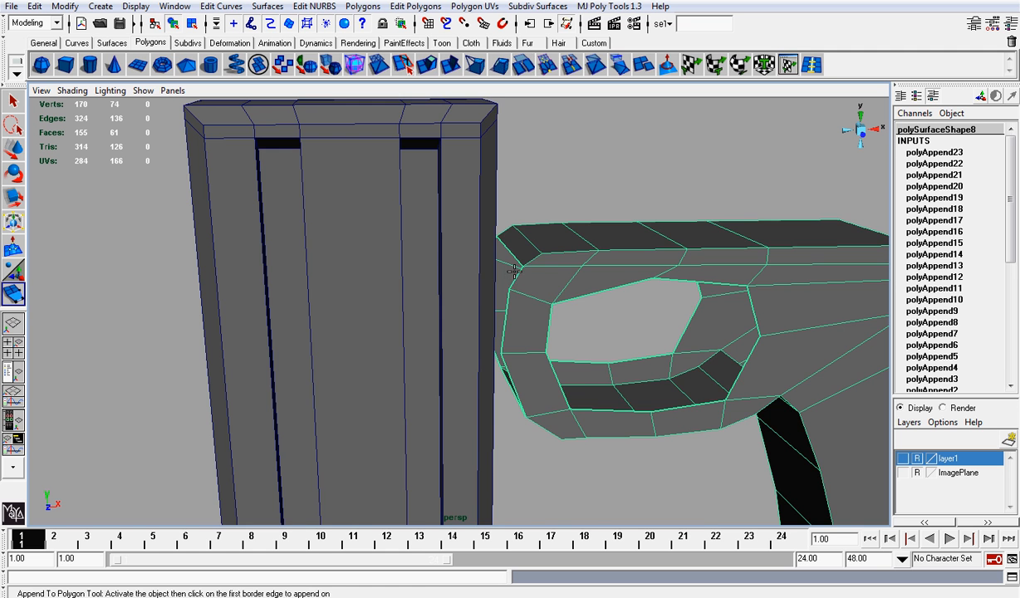
key("w")
scroll(479, 268, "down", 3)
left_click(459, 264)
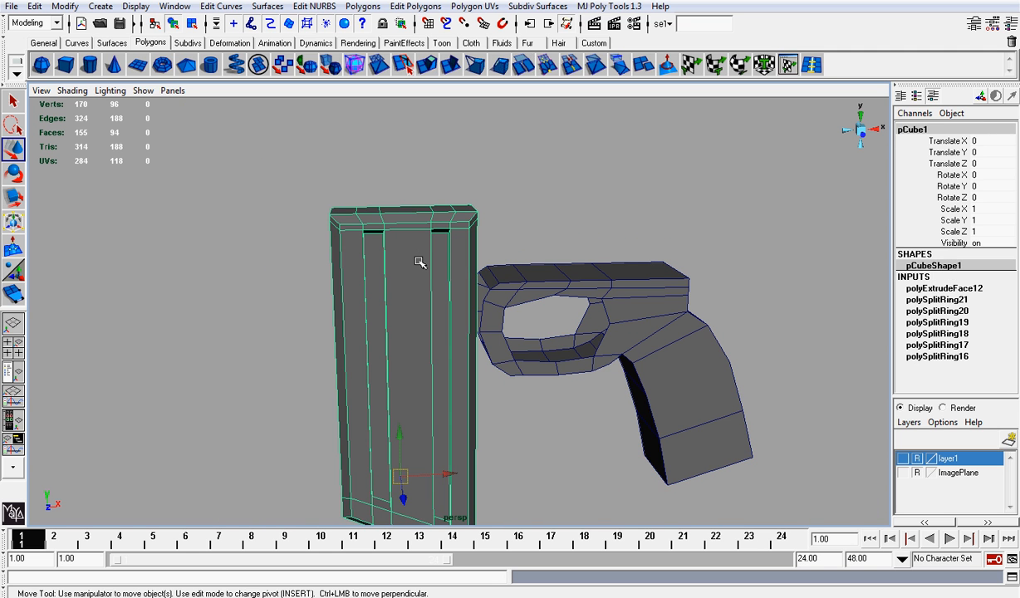
key("ctrl+h")
Append a polygon to the grip mesh across the upper front bevel of the trigger guard
scroll(430, 268, "up", 5)
left_click_drag(501, 266, 588, 229, "alt")
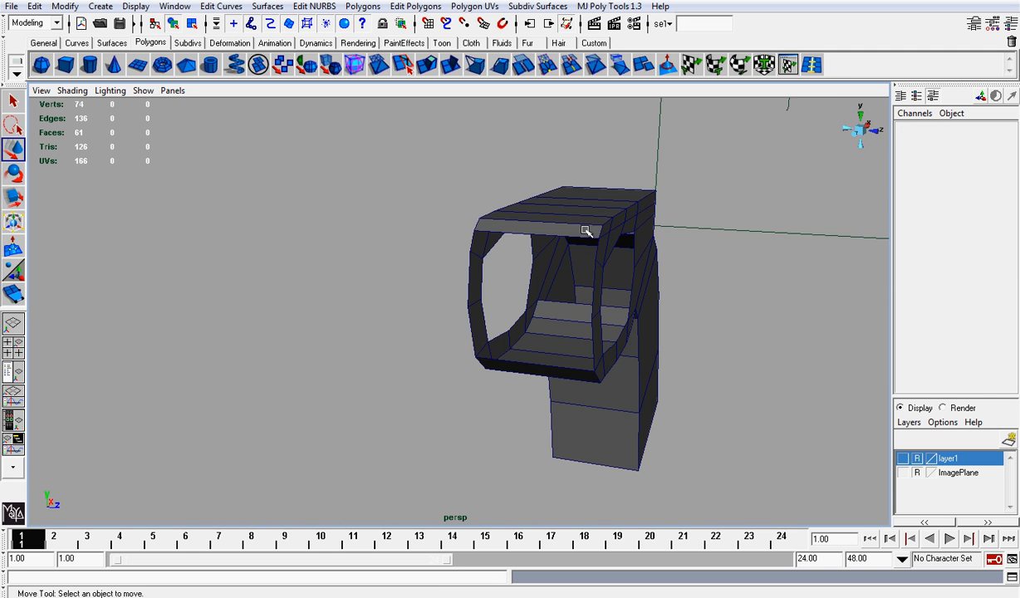
left_click(587, 229)
left_click_drag(501, 210, 374, 216, "alt")
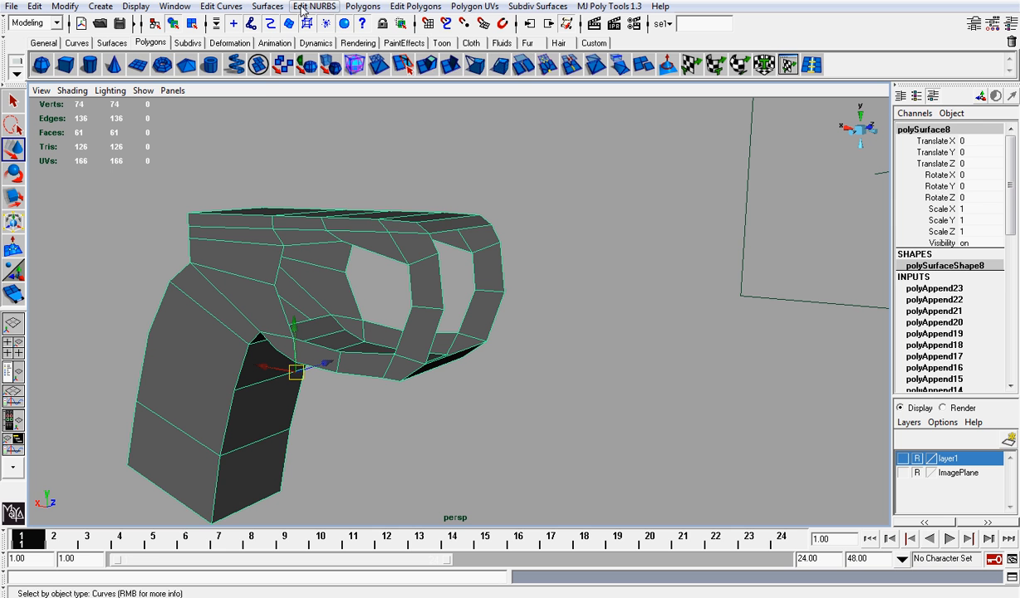
left_click(351, 8)
left_click(390, 41)
left_click_drag(365, 232, 442, 245, "alt")
left_click(434, 242)
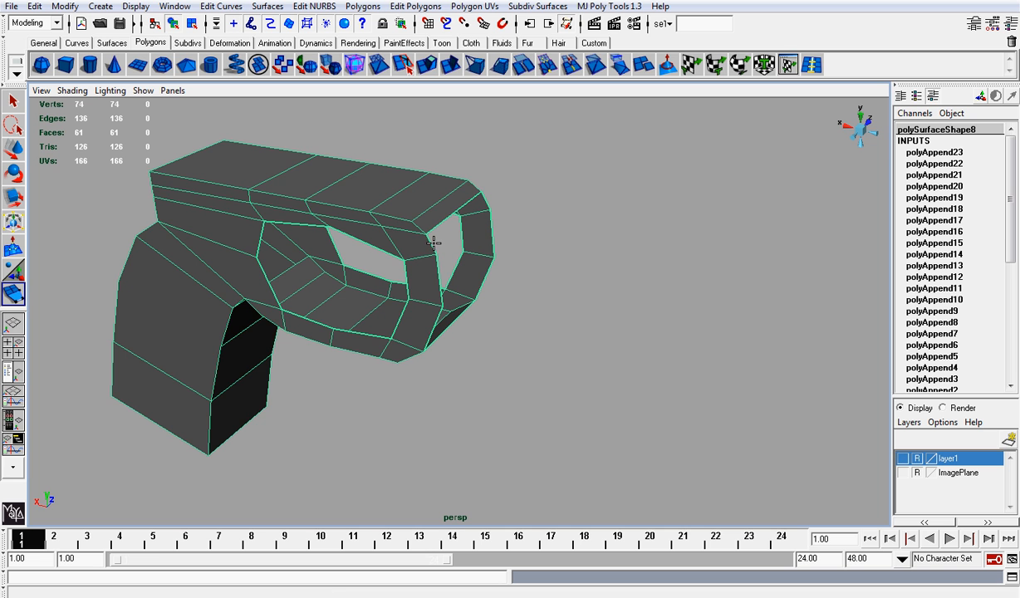
left_click(493, 229)
left_click_drag(549, 229, 458, 226, "alt")
key("BackSpace")
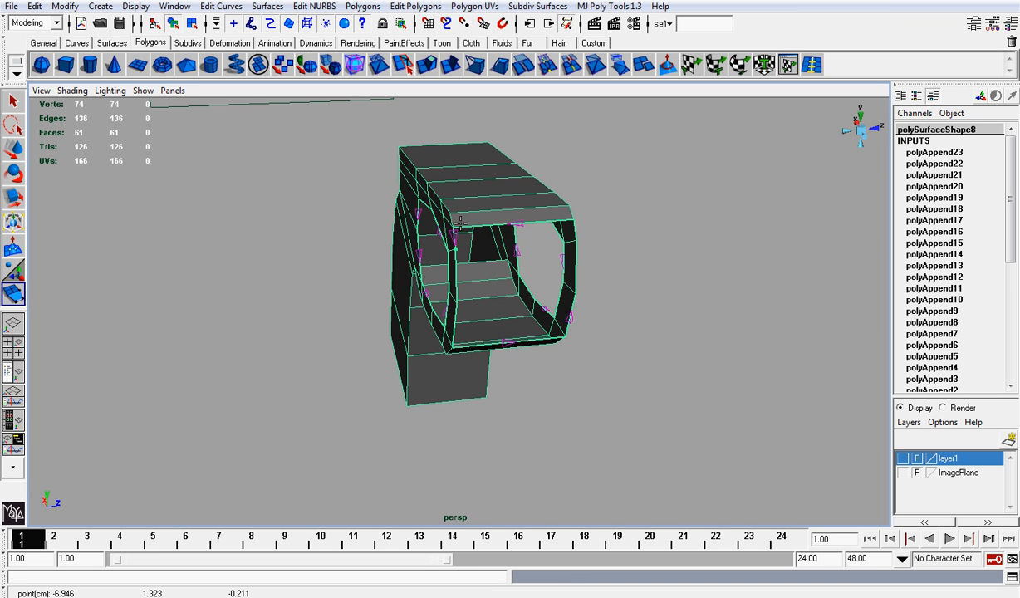
left_click(573, 229)
key("Return")
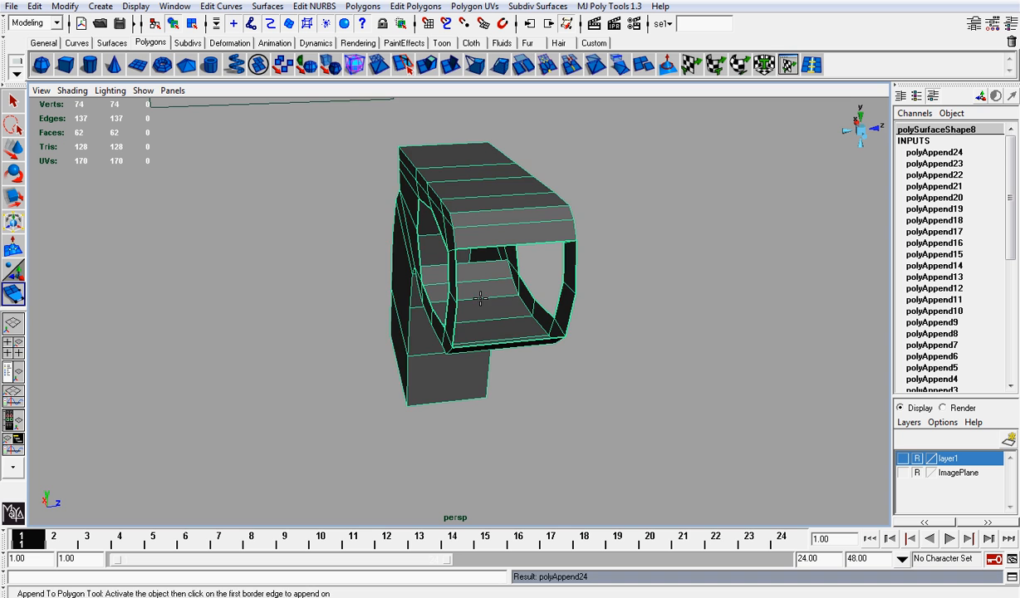
Append two polygons across the middle and lower front openings to close the trigger guard's front
left_click_drag(453, 283, 530, 288, "alt")
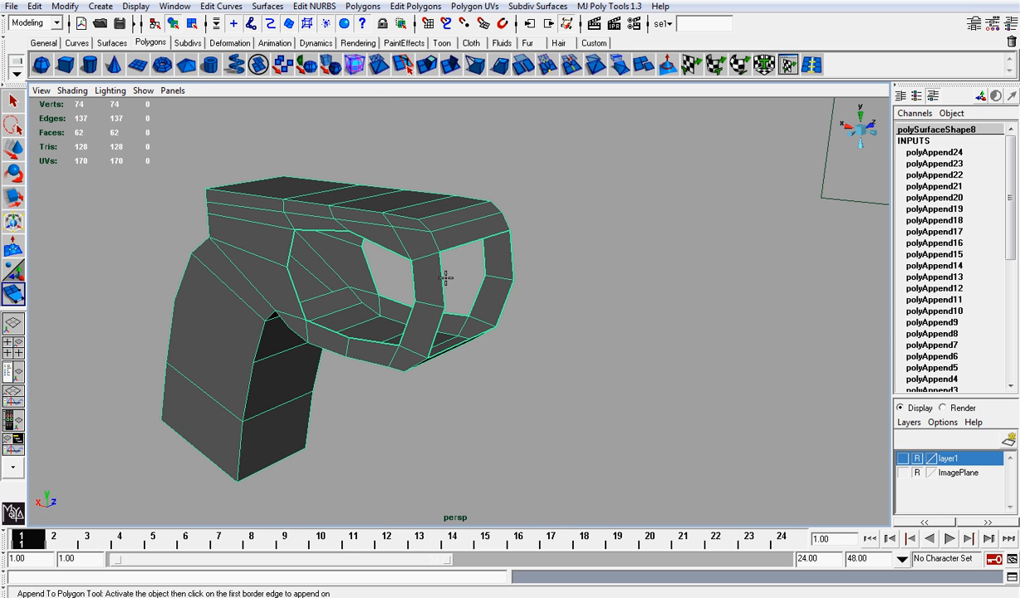
left_click(504, 265)
left_click(512, 253)
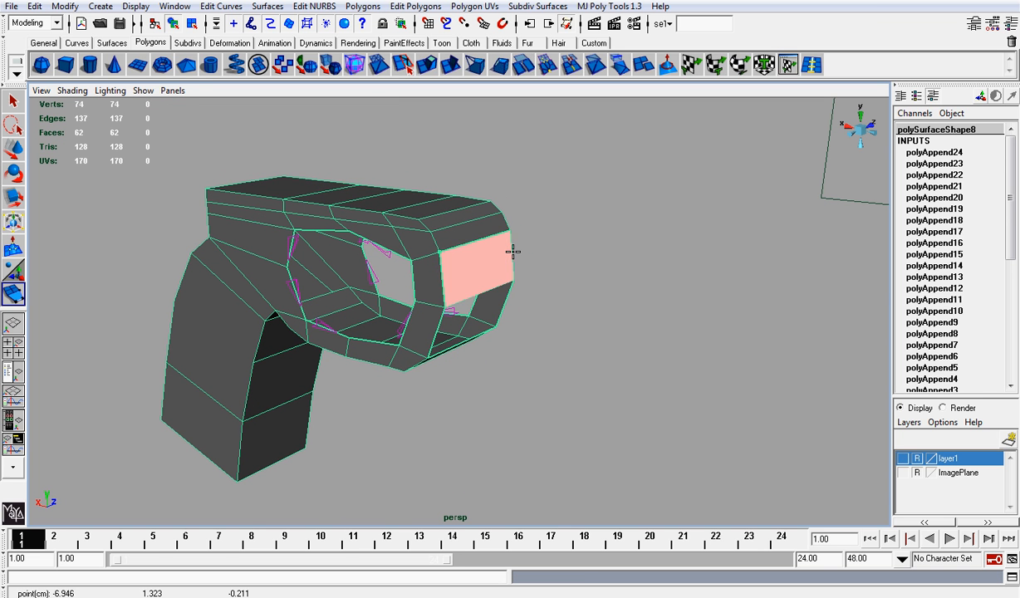
key("Return")
left_click(510, 309)
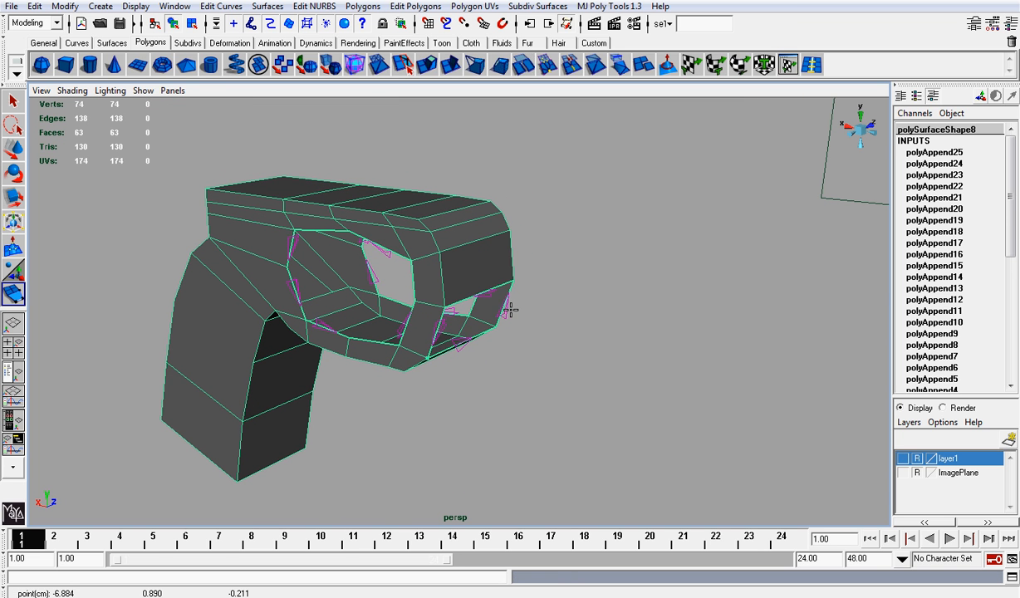
left_click(500, 300)
key("Return")
Show all hidden objects in the scene
left_click_drag(492, 357, 457, 303, "alt")
left_click_drag(416, 386, 502, 324, "alt")
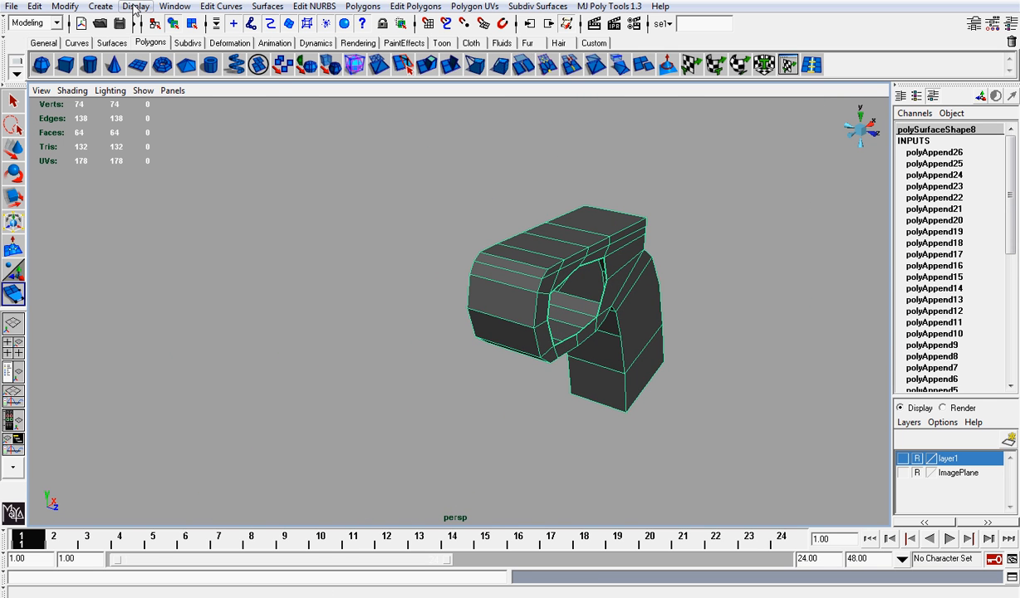
left_click(136, 7)
mouse_move(155, 88)
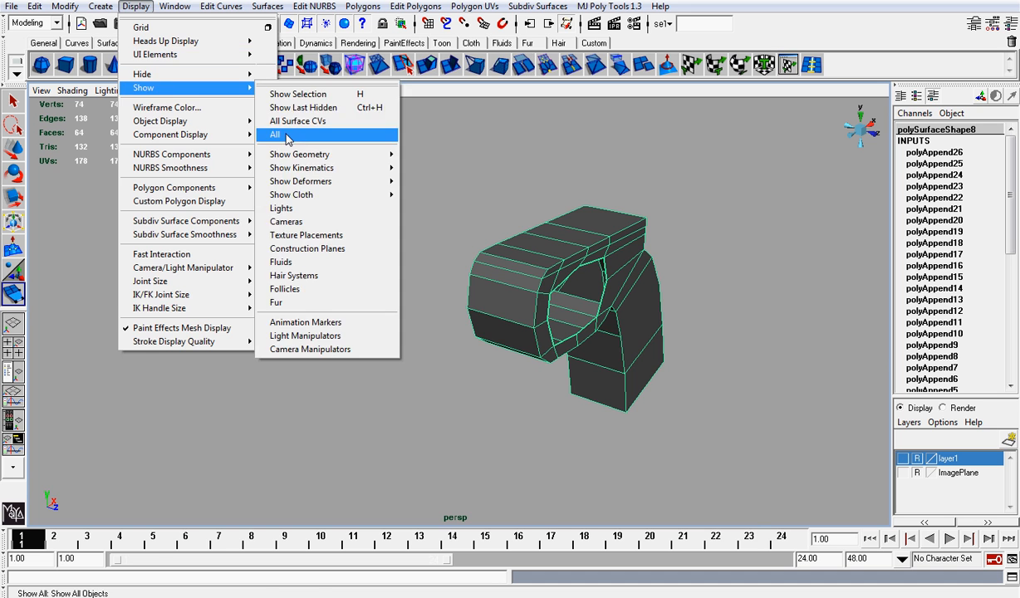
left_click(286, 135)
Delete the large shield halves and the long tapered rod
scroll(591, 276, "down", 4)
left_click_drag(591, 276, 573, 262, "alt")
scroll(548, 237, "down", 5)
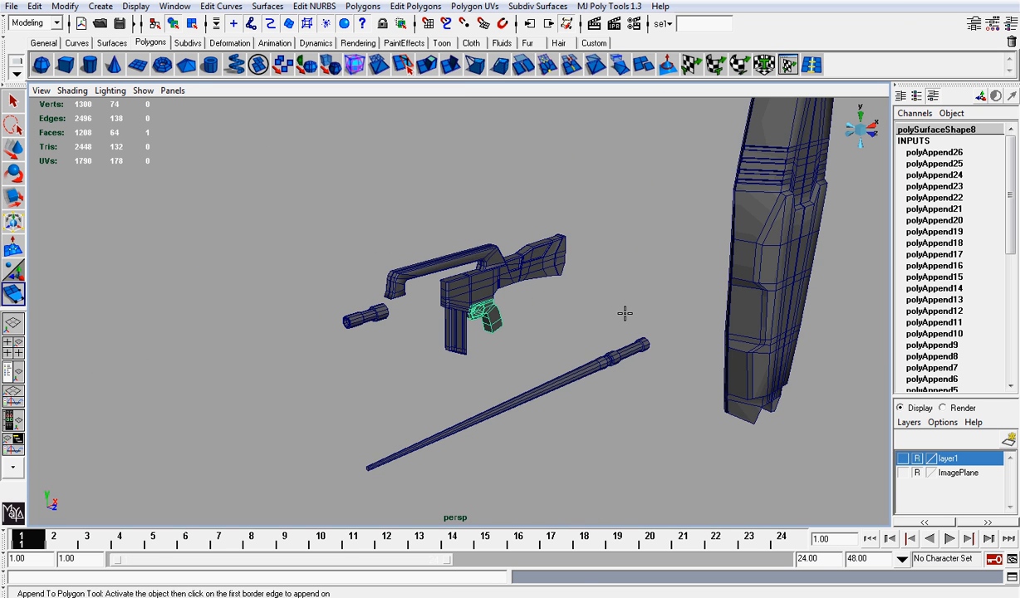
left_click_drag(624, 313, 605, 284, "alt")
left_click_drag(730, 386, 676, 372)
key("w")
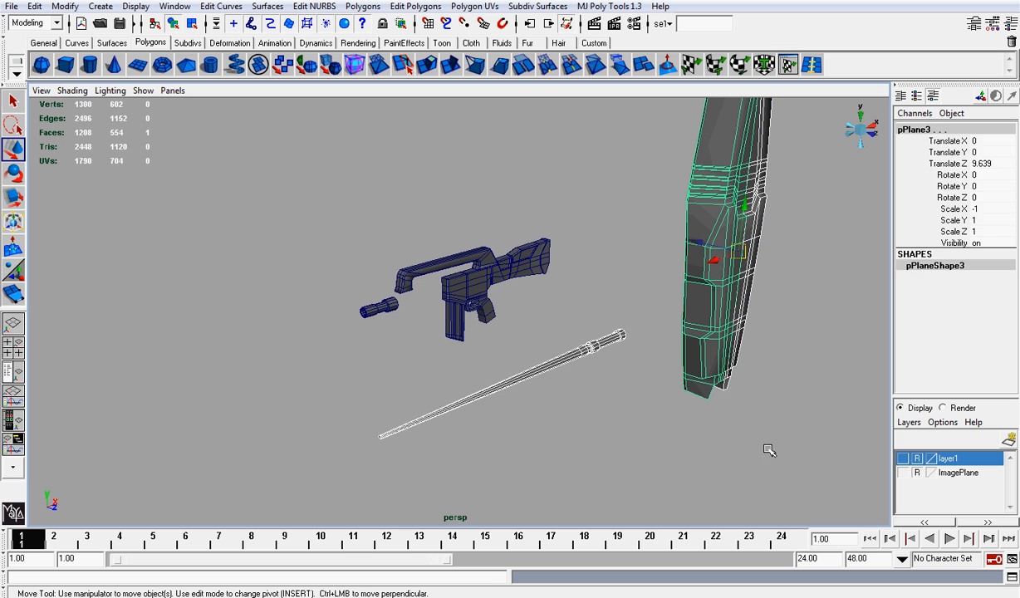
key("Delete")
Save the scene and show all hidden objects again
scroll(593, 294, "up", 5)
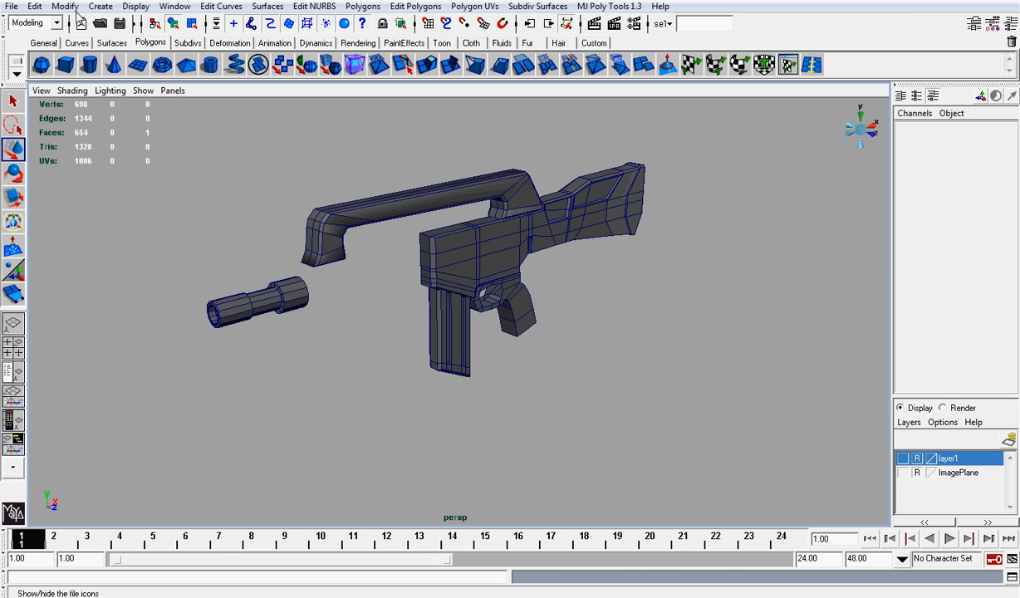
key("ctrl+s")
key("q")
left_click(136, 7)
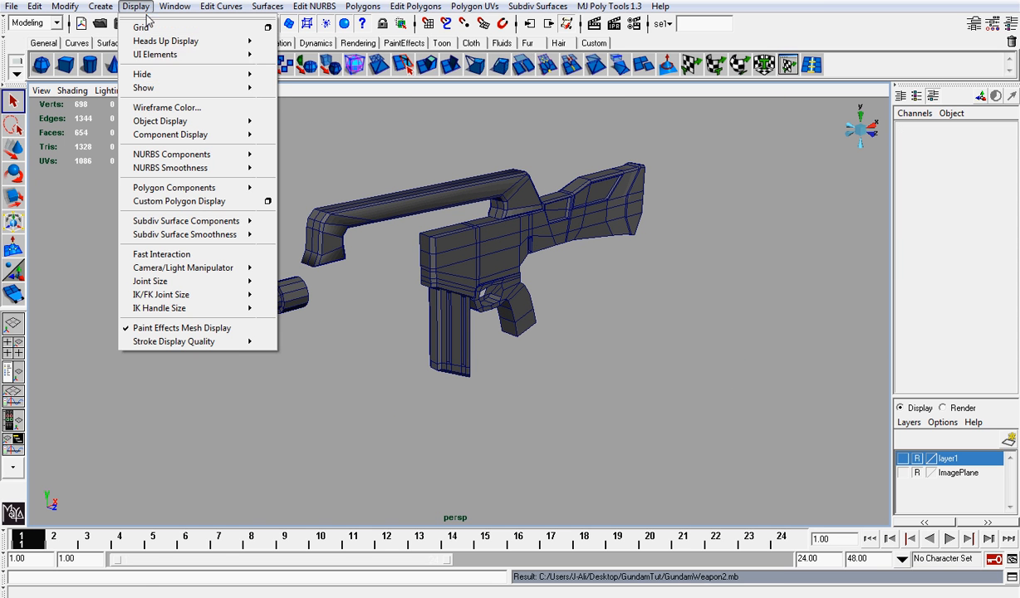
mouse_move(169, 90)
left_click(274, 133)
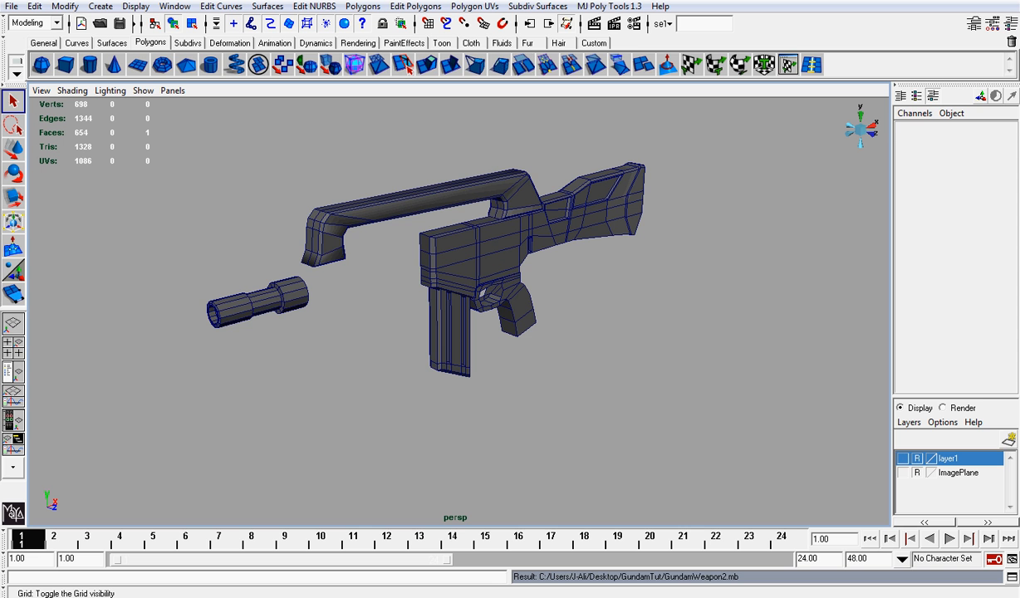
Undo the deletion of the shield and the long rod, and hide them instead
key("ctrl+z")
scroll(340, 258, "down", 4)
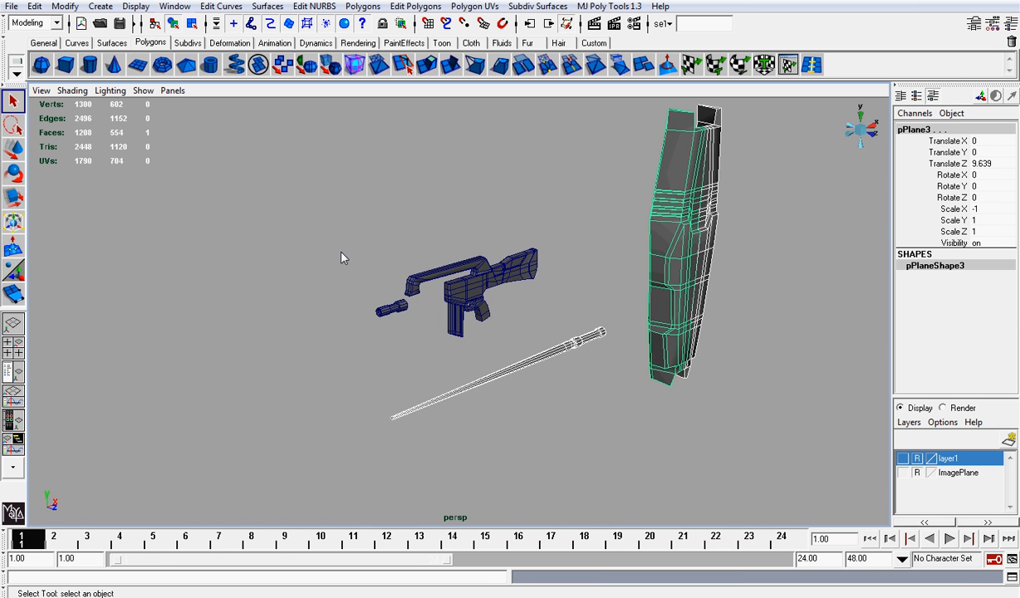
key("ctrl+h")
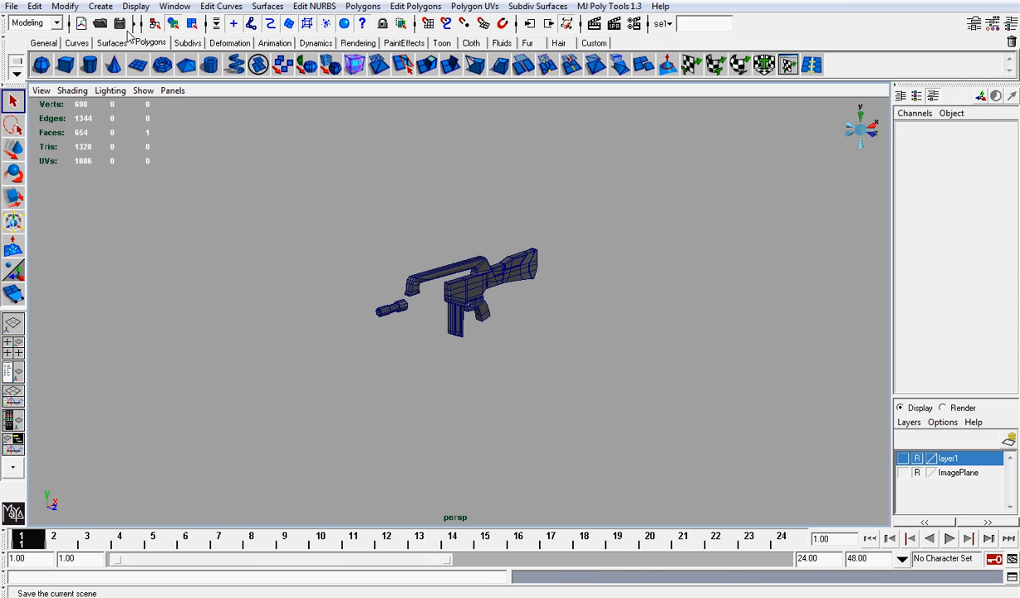
Delete the construction history of the grip and trigger guard mesh
scroll(626, 312, "up", 8)
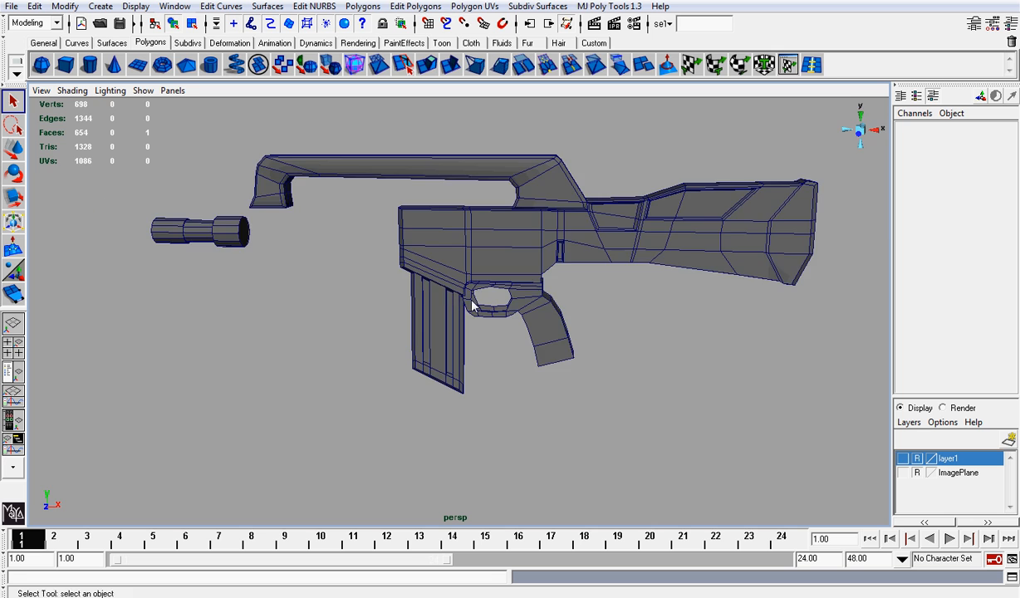
left_click_drag(626, 312, 635, 291, "alt")
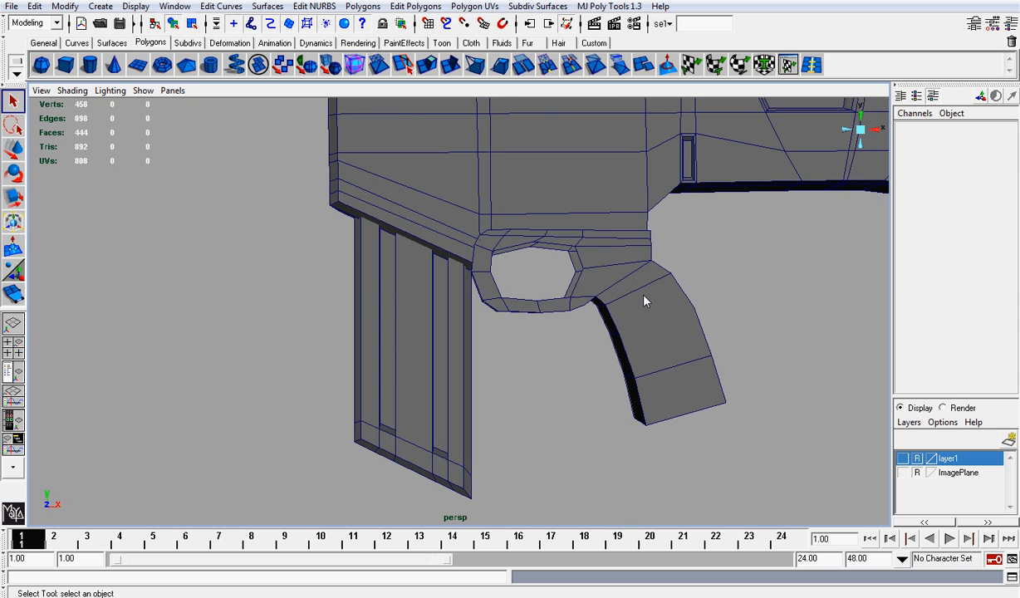
left_click(643, 300)
left_click(41, 9)
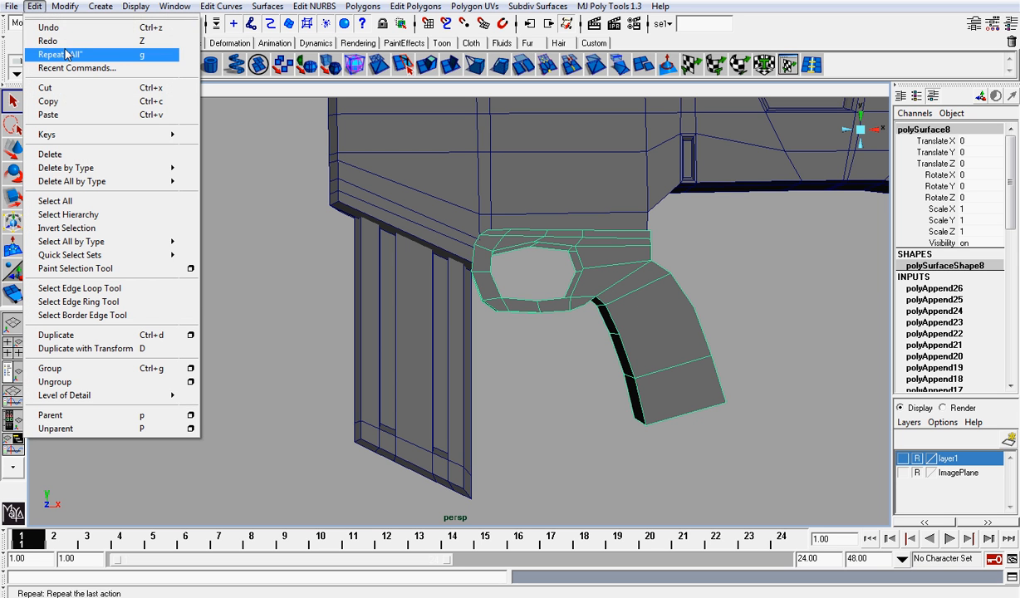
mouse_move(138, 174)
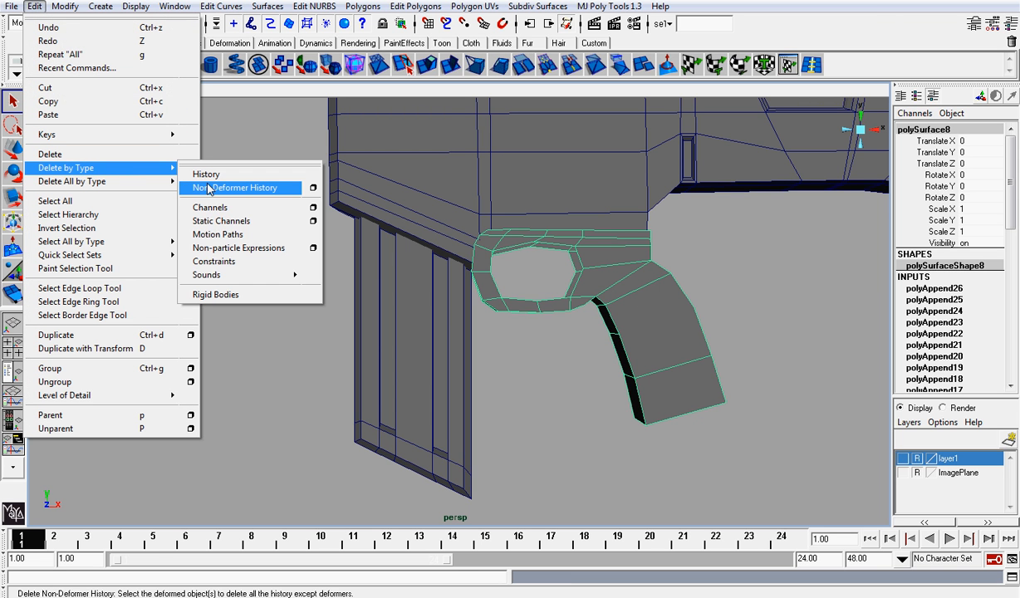
left_click(206, 173)
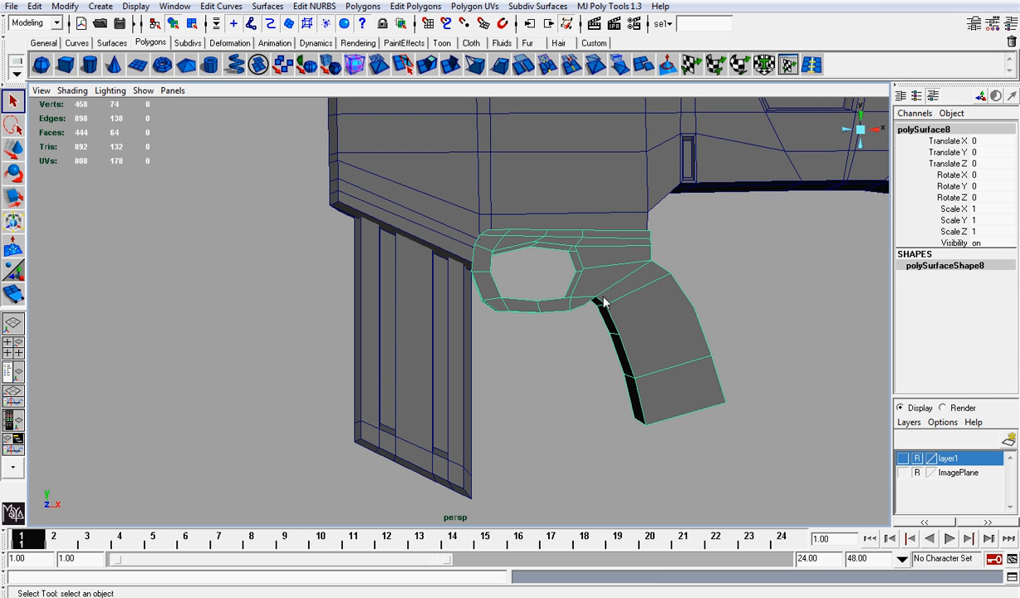
key("w")
left_click_drag(654, 325, 795, 327)
key("z")
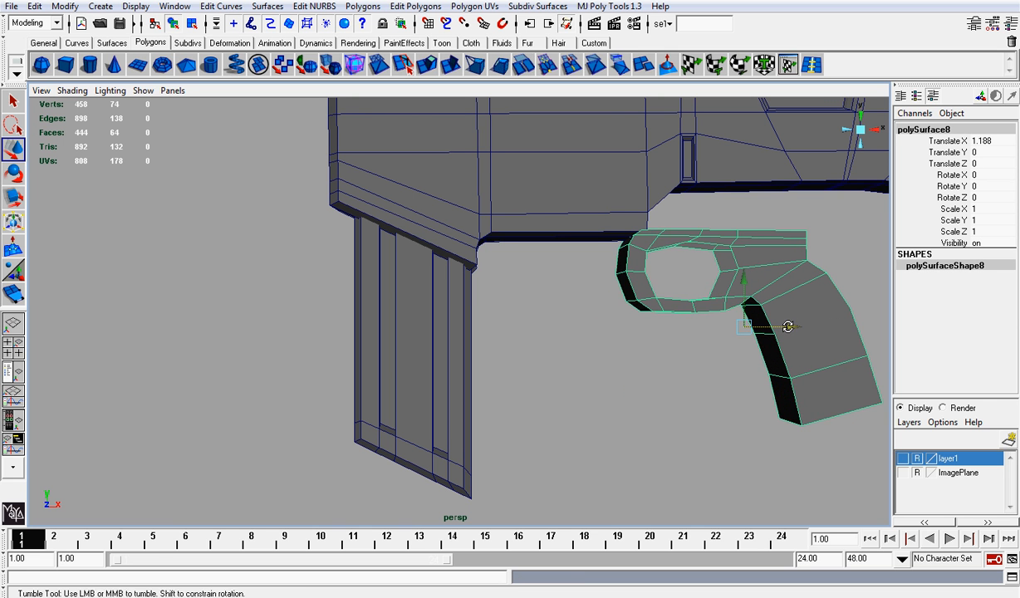
left_click(903, 473)
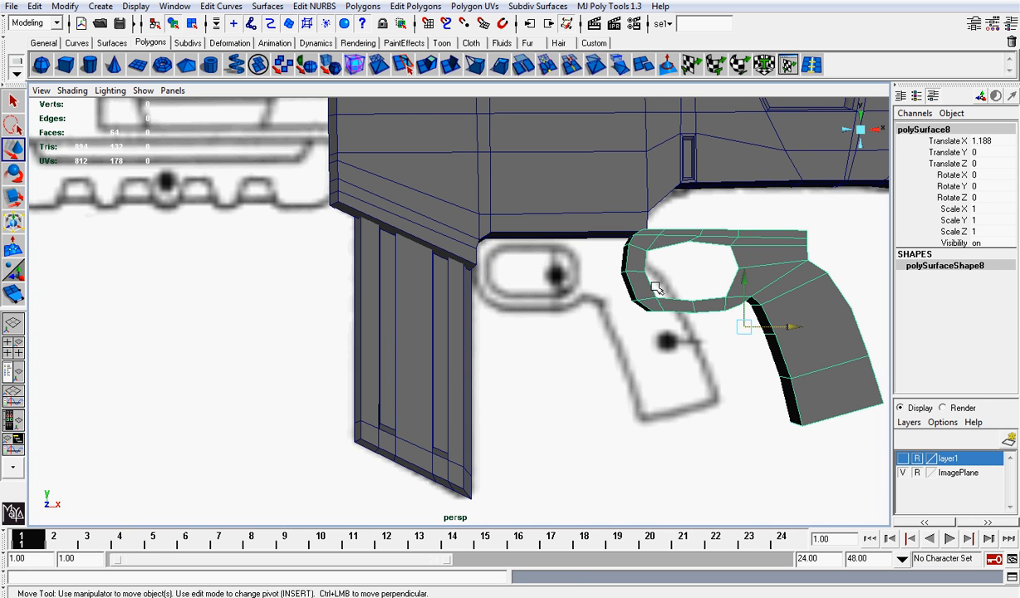
left_click_drag(655, 287, 696, 290, "alt")
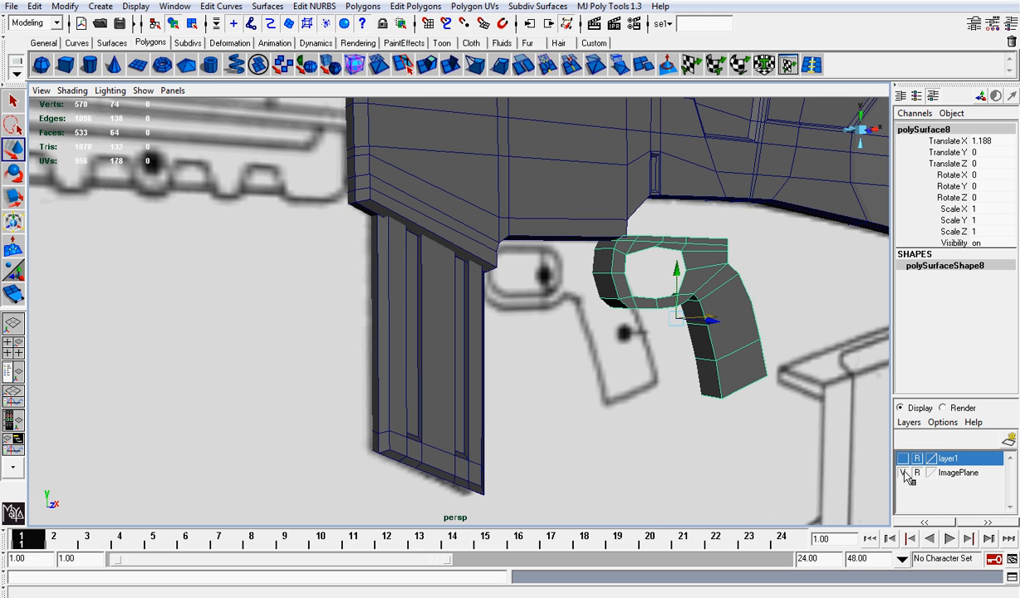
left_click(904, 473)
left_click_drag(731, 348, 699, 354, "alt")
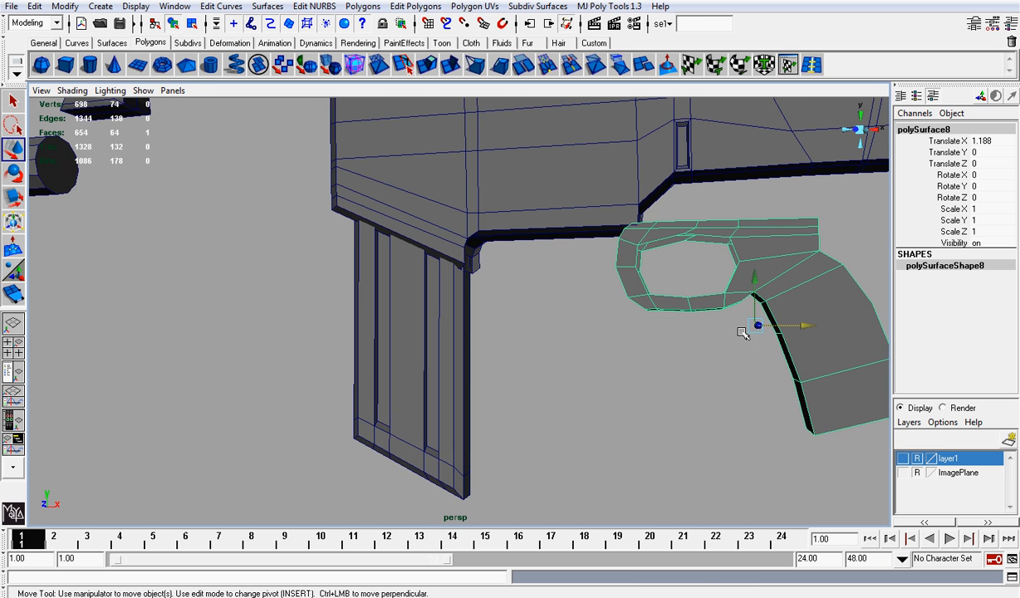
key("ctrl+z")
key("ctrl+z")
key("ctrl+z")
key("ctrl+z")
key("ctrl+z")
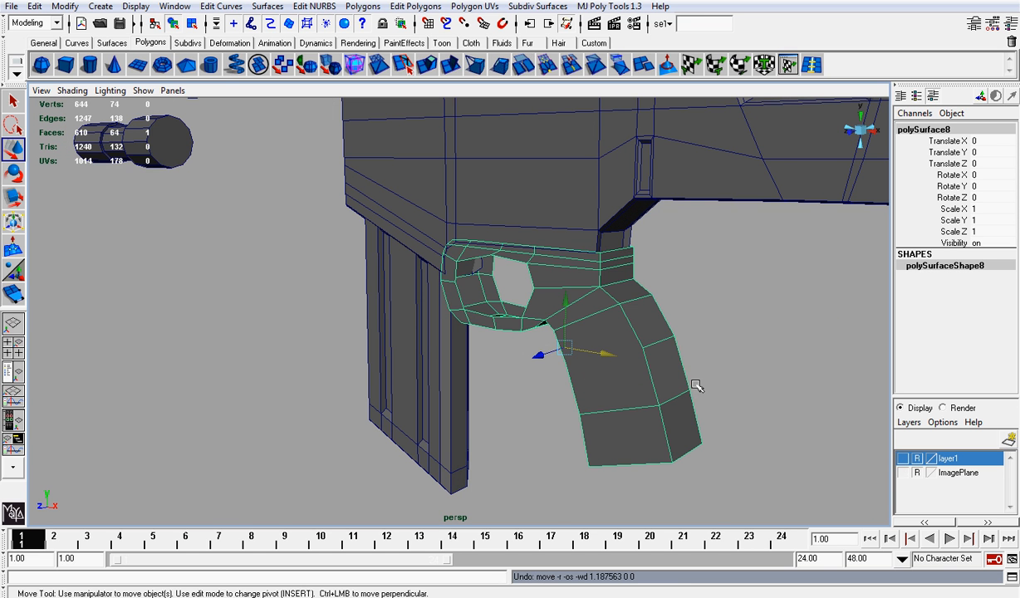
Move the grip and trigger guard mesh out beside the rifle to Translate Z 2.066 and switch it to vertex editing
mouse_move(542, 355)
left_mouse_down()
mouse_move(405, 405)
mouse_move(321, 414)
mouse_move(573, 382)
mouse_move(545, 366)
left_mouse_up()
middle_click_drag(747, 314, 308, 338, "alt")
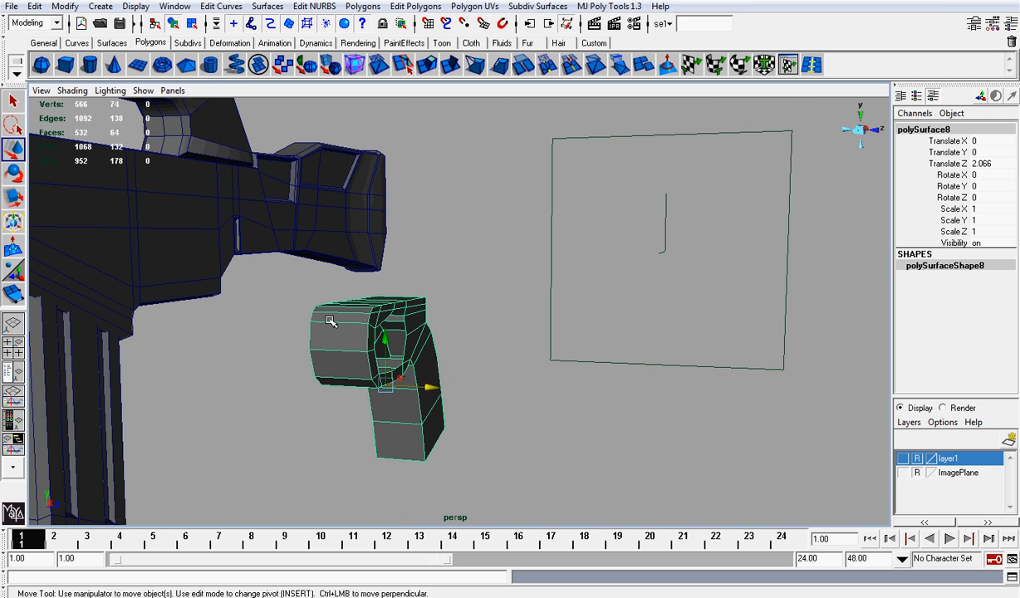
right_click_drag(329, 321, 303, 314)
scroll(282, 349, "up", 3)
left_click_drag(279, 367, 231, 362, "alt")
Scale the vertices on the front of the trigger guard closer together along Z
left_click_drag(305, 390, 233, 386)
key("r")
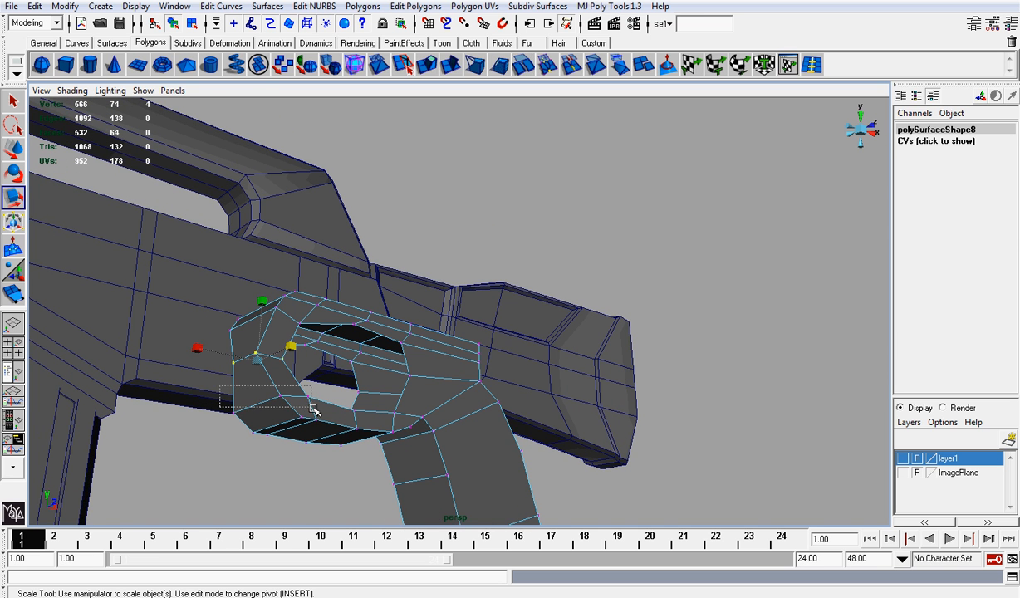
mouse_move(326, 405)
left_mouse_down("alt")
mouse_move(267, 427)
mouse_move(448, 405)
mouse_move(363, 415)
mouse_move(332, 407)
left_mouse_up("alt")
left_click_drag(346, 368, 156, 363, "alt")
scroll(304, 364, "up", 2)
scroll(171, 362, "down", 2)
mouse_move(321, 347)
left_mouse_down("alt")
mouse_move(390, 327)
mouse_move(320, 344)
left_mouse_up("alt")
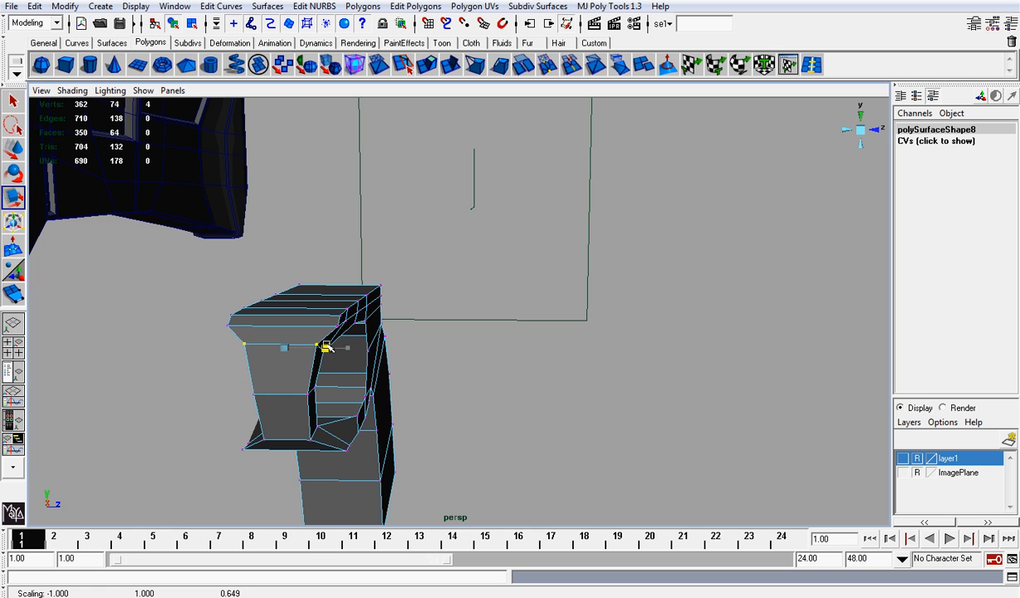
Narrow the vertex rows along the underside of the trigger guard by scaling them along Z
left_click_drag(378, 337, 170, 393, "alt")
left_click_drag(461, 436, 456, 369, "alt")
left_click_drag(519, 423, 483, 307, "alt")
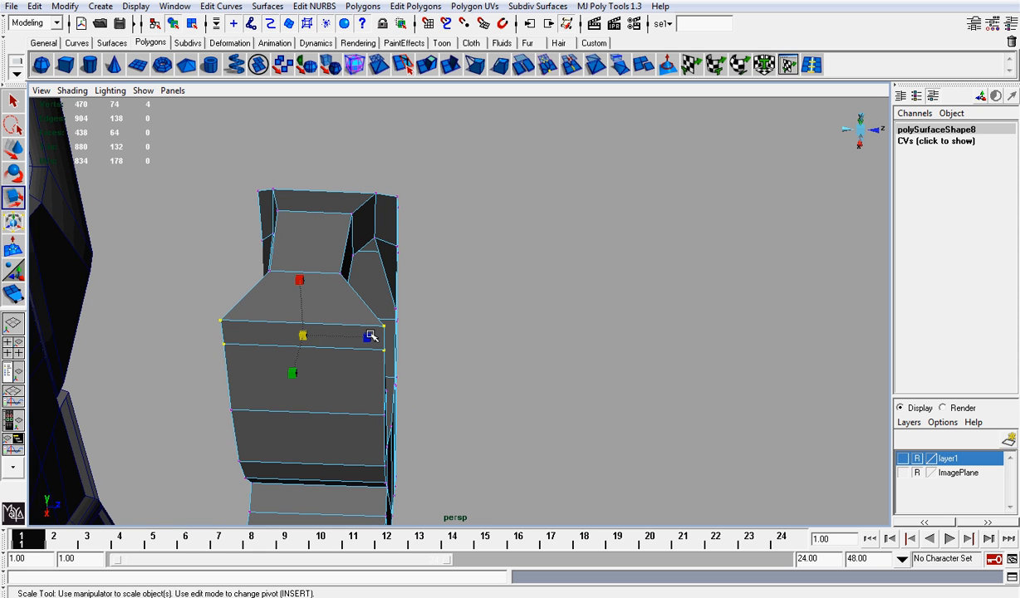
left_click(504, 263)
left_click_drag(504, 262, 705, 208, "alt")
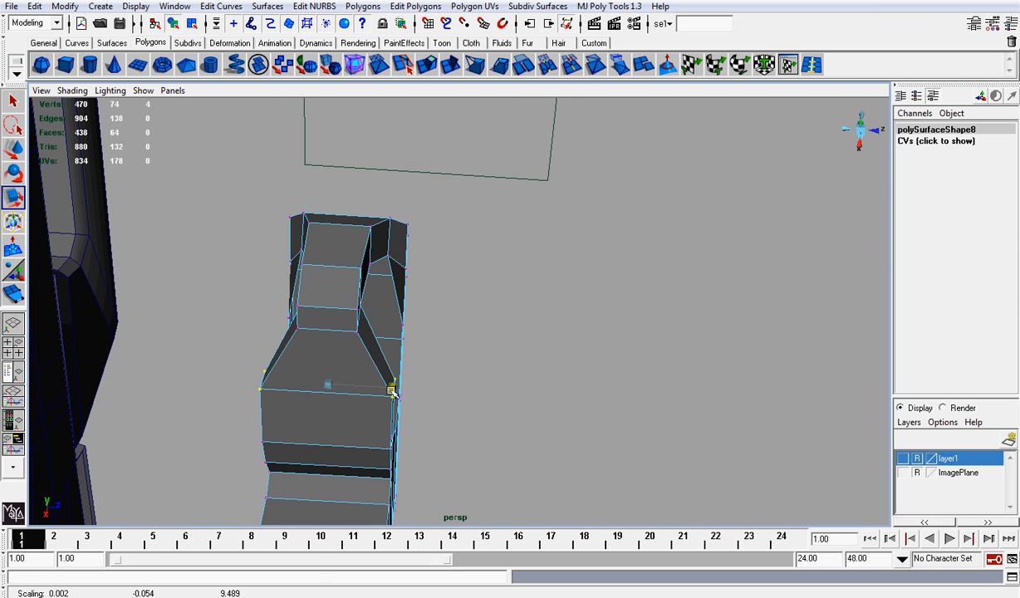
left_click_drag(394, 393, 526, 374)
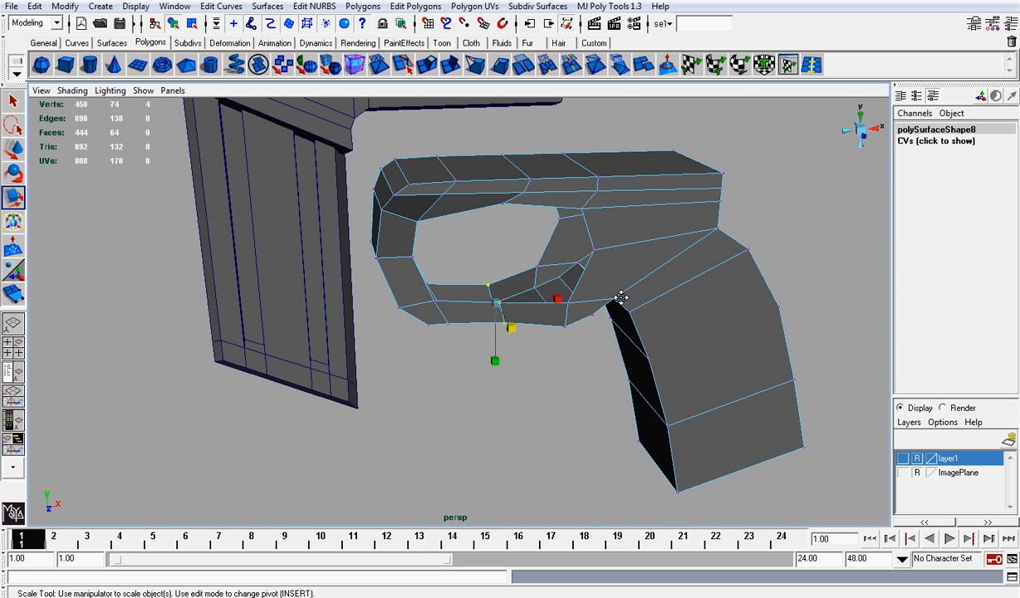
Scale the rear underside vertices of the trigger guard narrower along Z, in line with its front part
left_click_drag(621, 297, 482, 289, "alt")
left_click(462, 370)
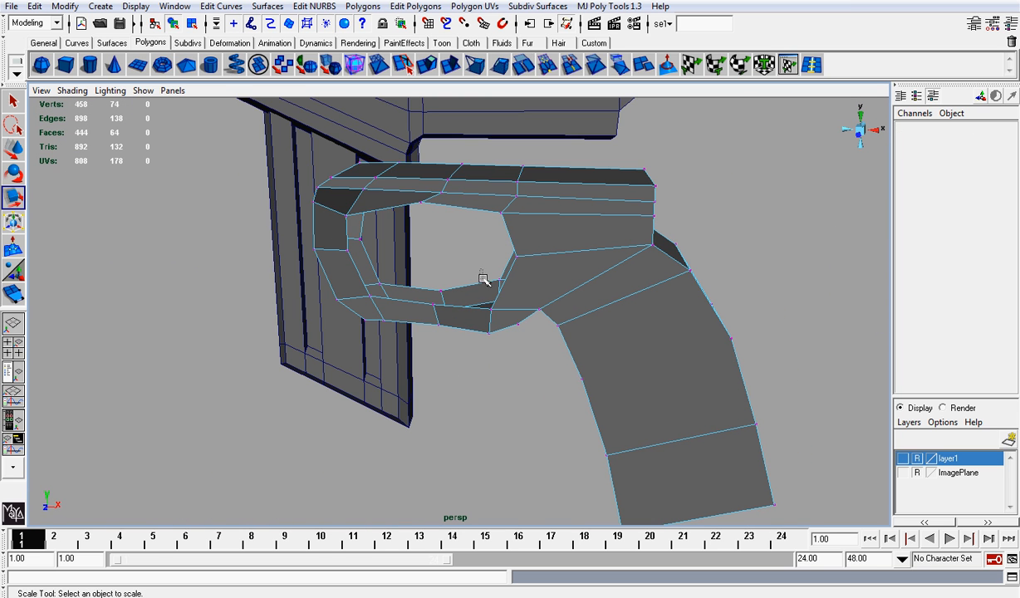
left_click_drag(499, 361, 373, 359)
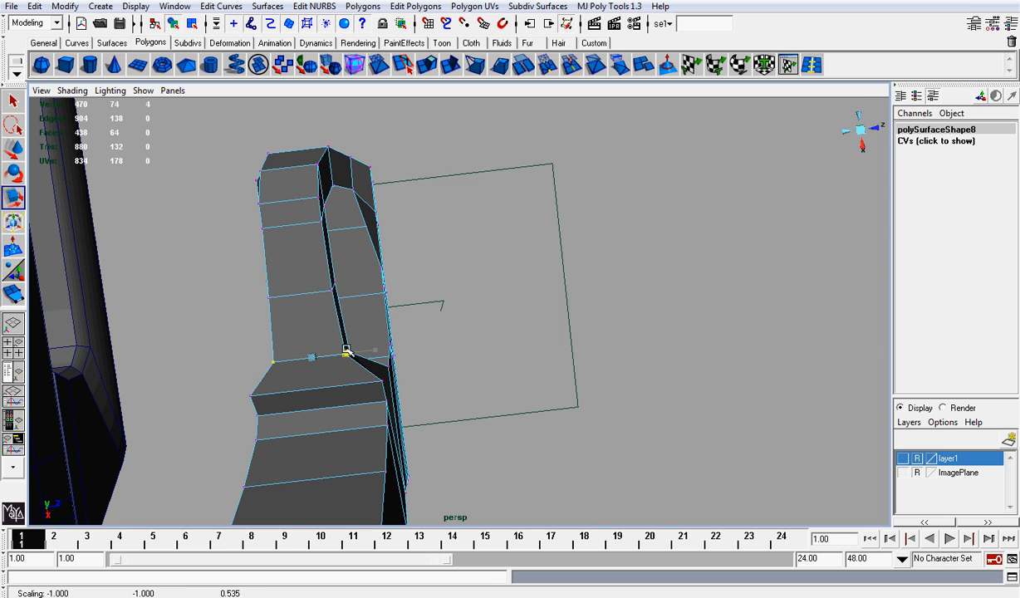
left_click_drag(342, 351, 407, 326, "alt")
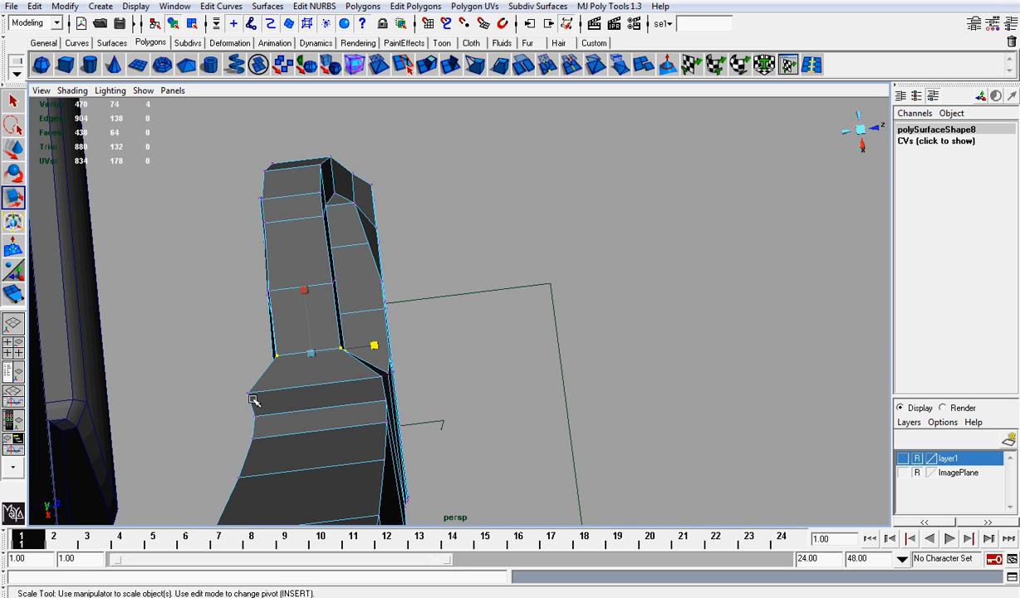
Scale the vertex pair just ahead of the grip on the guard's underside narrower along Z
right_click_drag(252, 400, 254, 375)
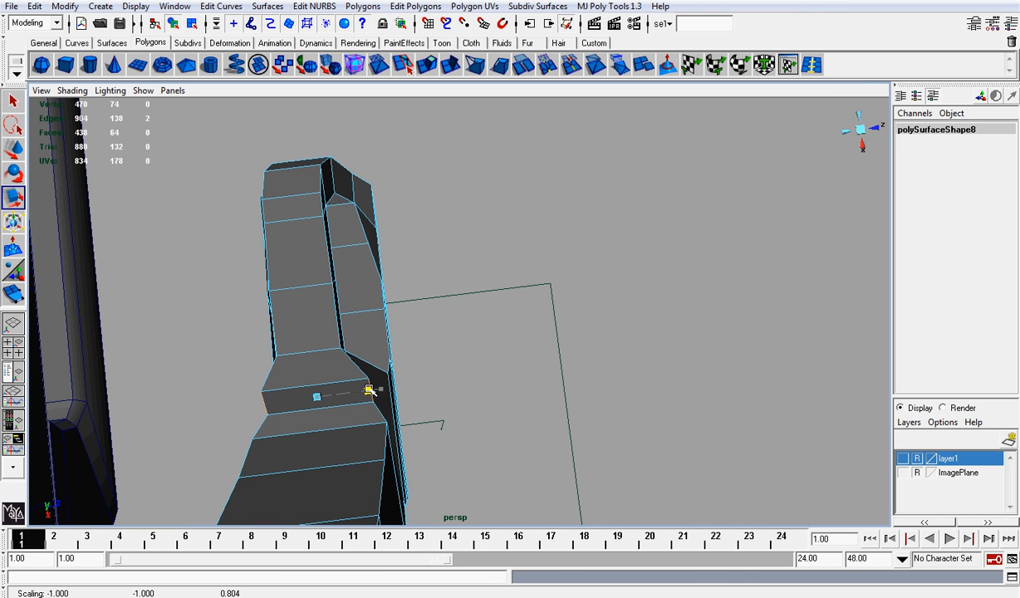
left_click(370, 390, "shift")
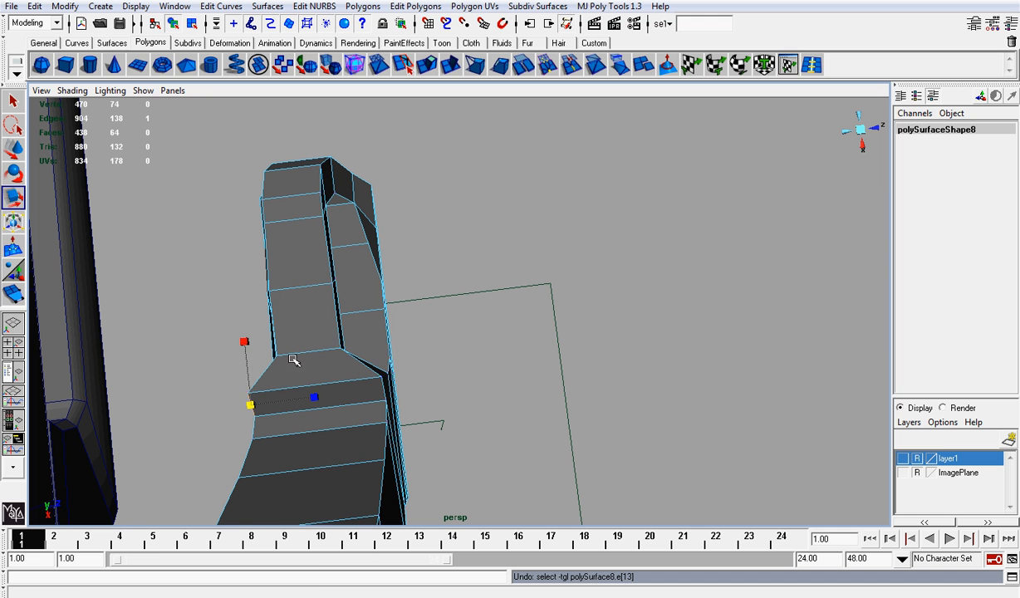
left_click(234, 380)
left_click_drag(233, 374, 257, 401)
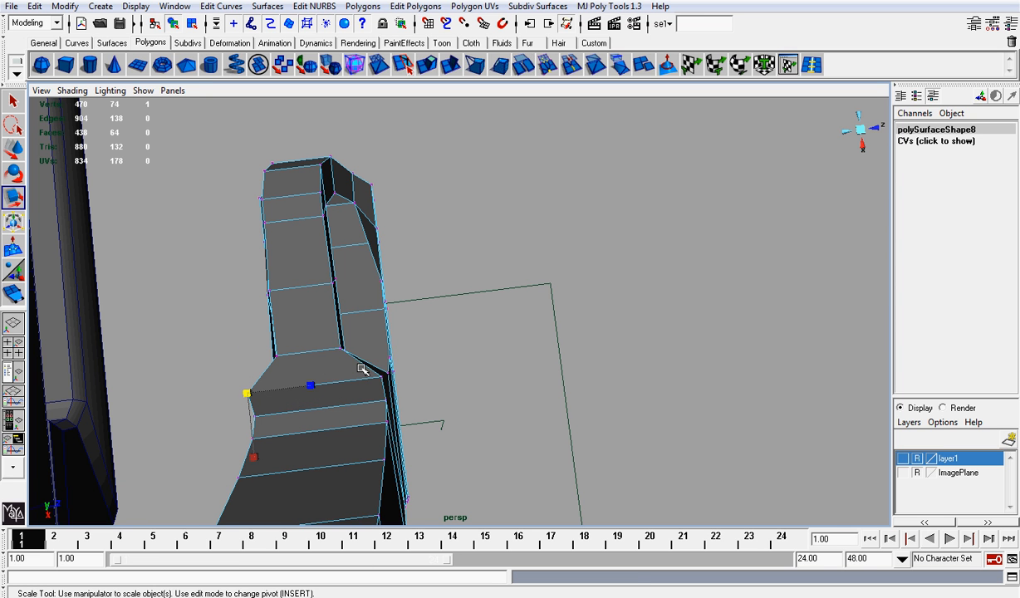
left_click_drag(447, 357, 452, 447, "alt")
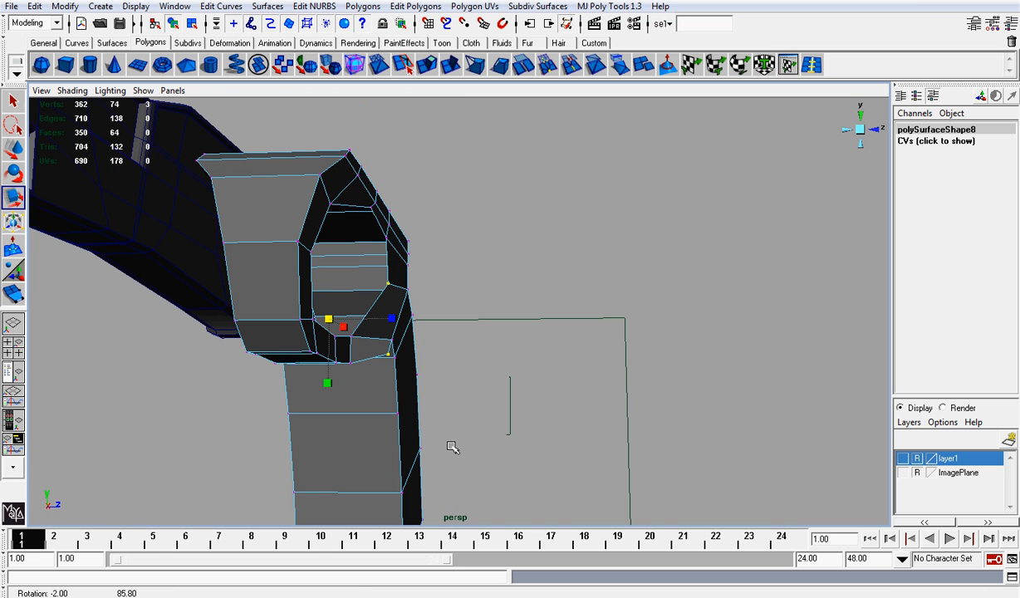
left_click_drag(420, 338, 430, 268, "alt")
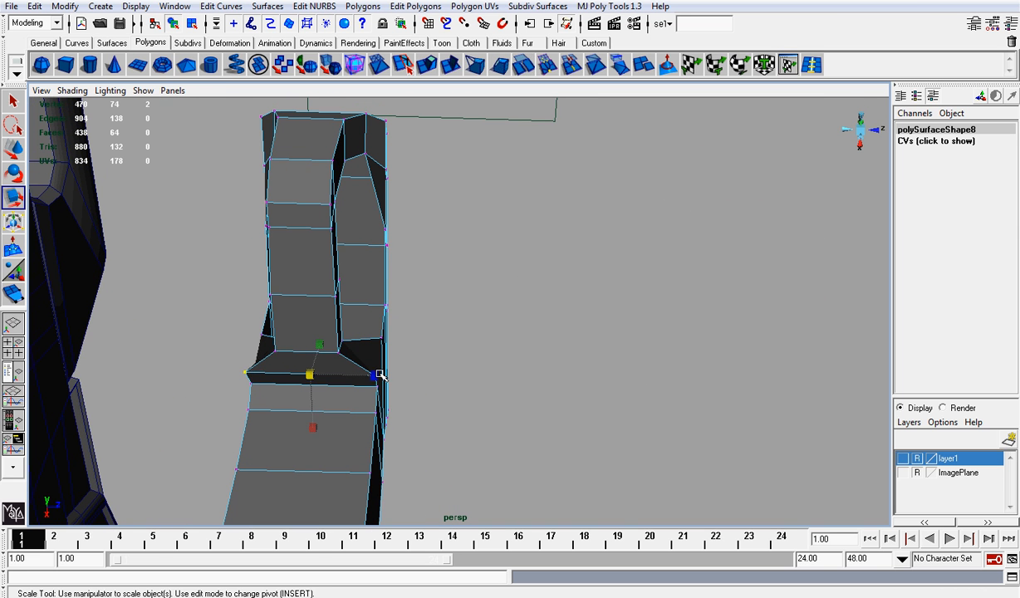
left_click_drag(378, 374, 363, 378)
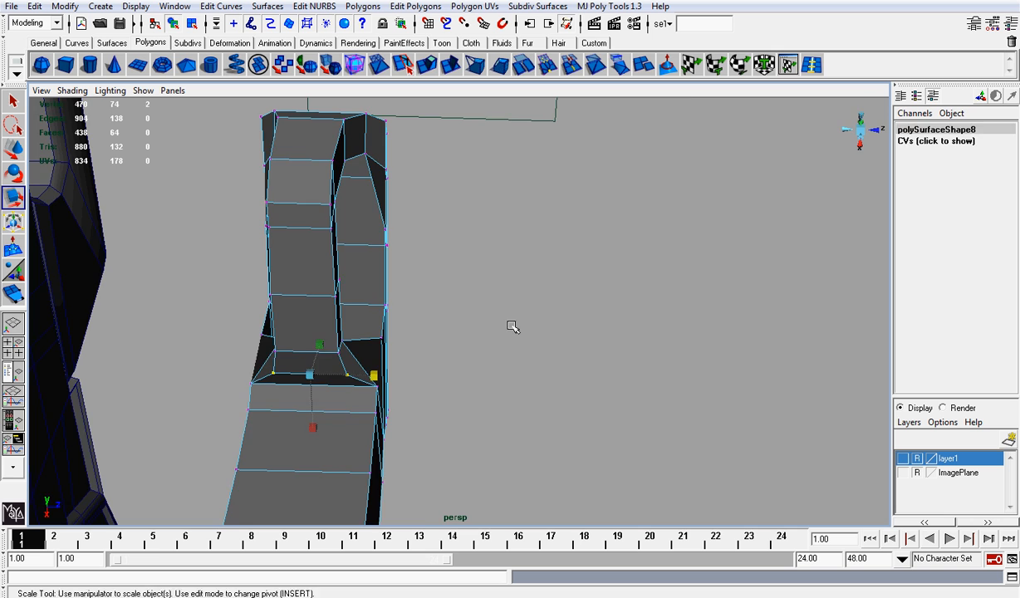
left_click_drag(513, 325, 385, 392, "alt")
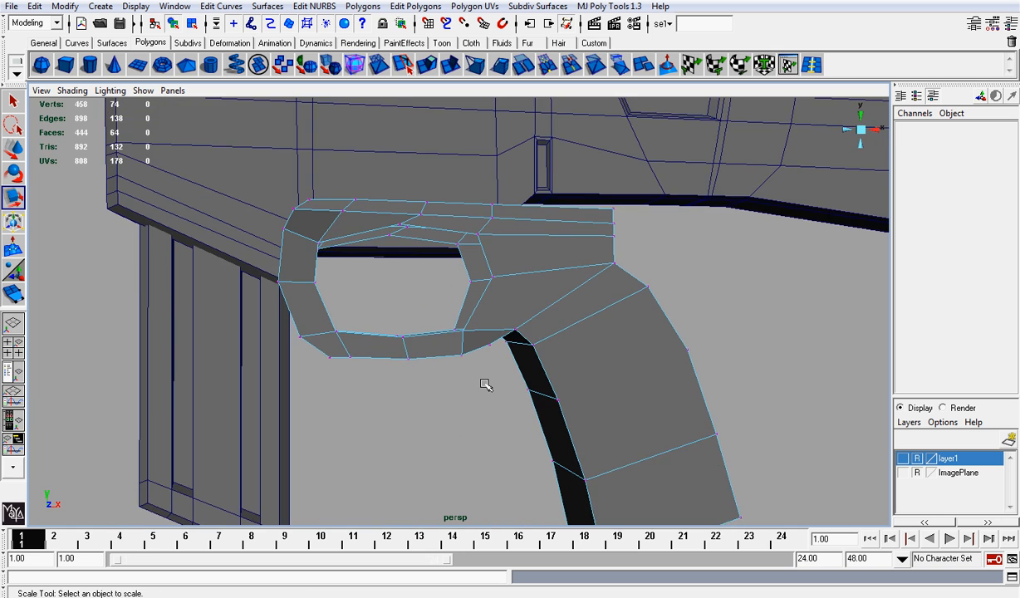
left_click_drag(483, 382, 554, 368, "alt")
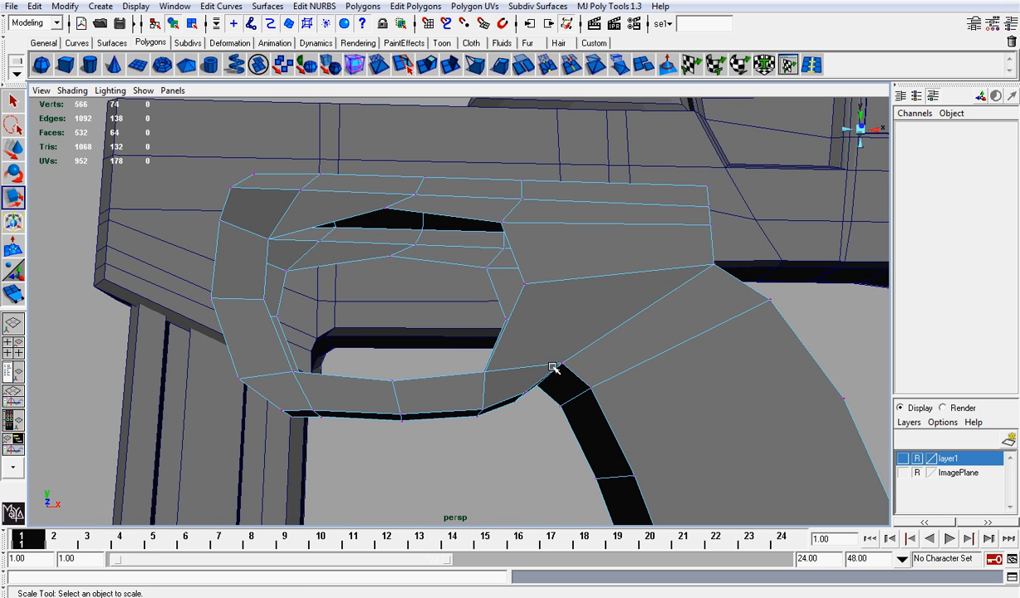
left_click(564, 364)
key("w")
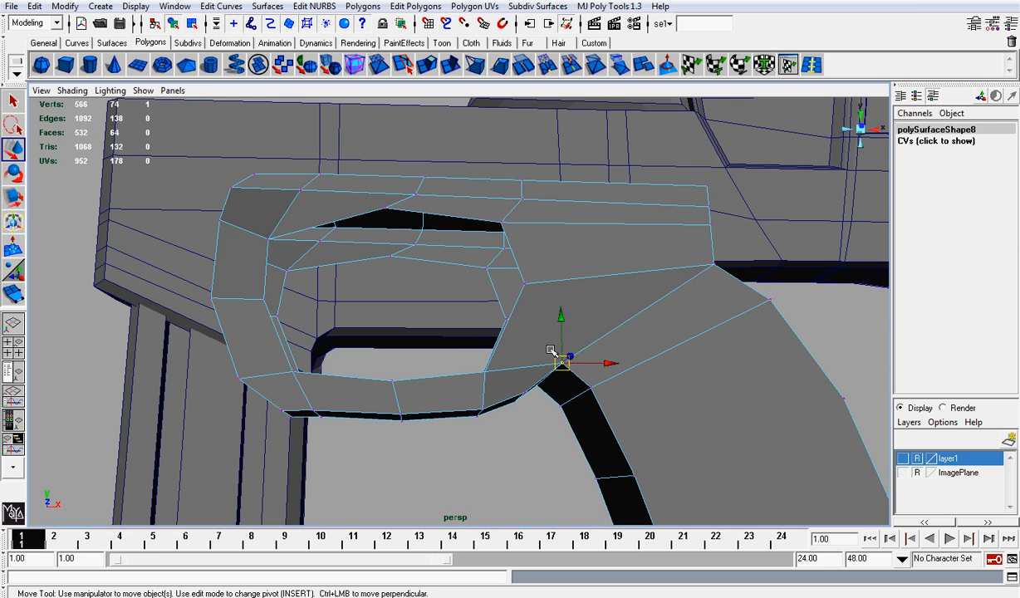
left_click_drag(562, 317, 565, 336)
key("z")
left_click(528, 431)
left_click_drag(592, 405, 590, 383, "alt")
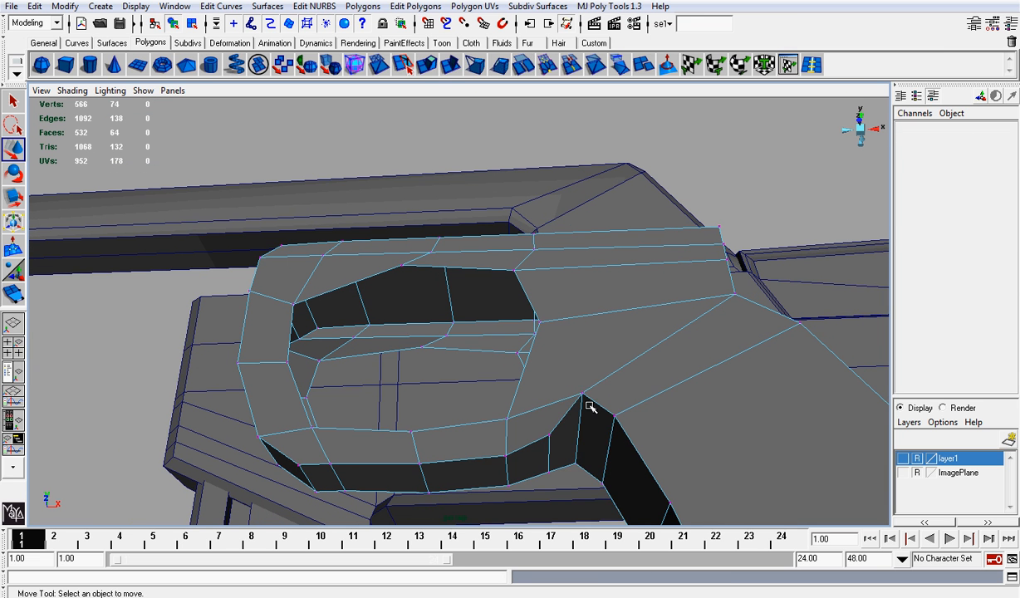
right_click_drag(583, 405, 583, 370)
left_click(579, 423)
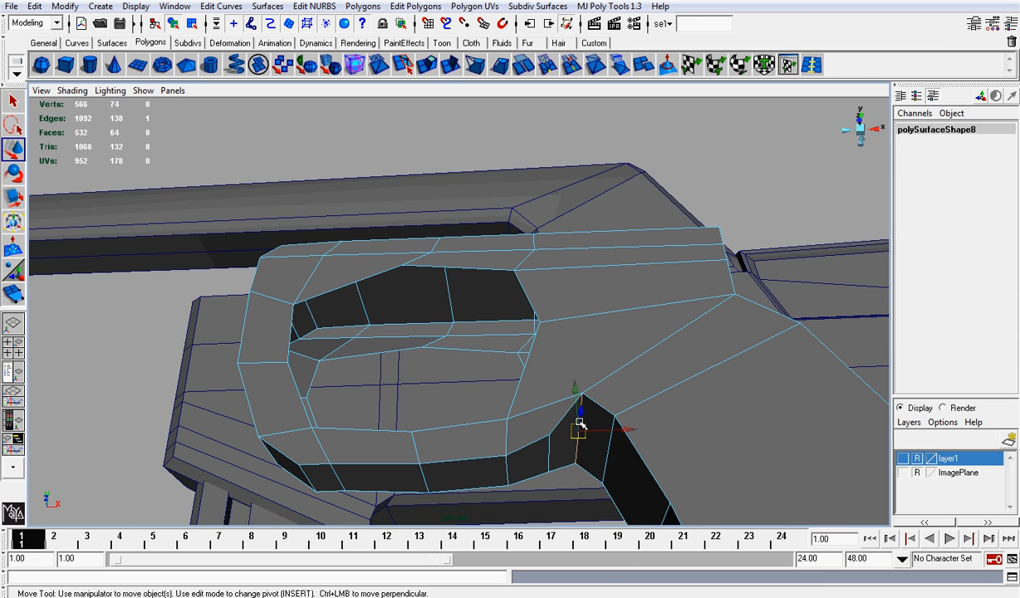
scroll(582, 424, "down", 4)
mouse_move(585, 423)
left_mouse_down("alt")
mouse_move(589, 396)
mouse_move(583, 421)
mouse_move(580, 411)
left_mouse_up("alt")
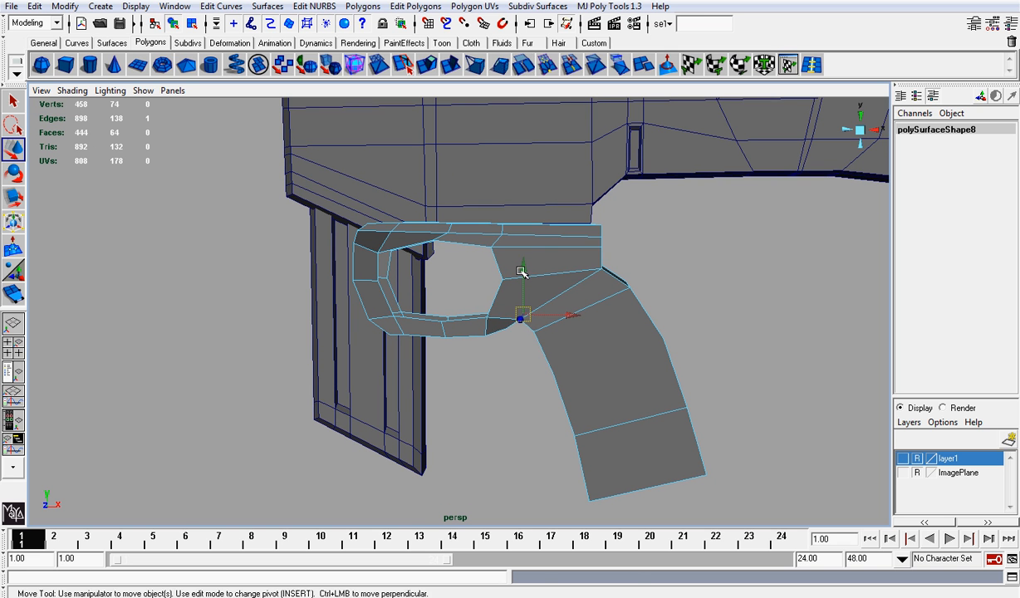
left_click_drag(521, 272, 527, 283)
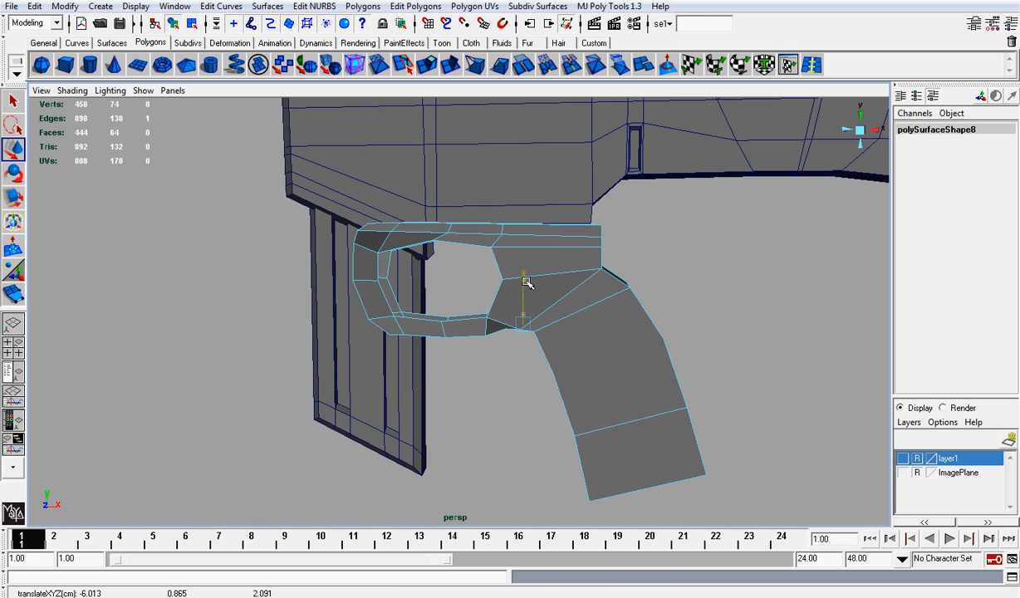
left_click(677, 276)
Delete the two narrow underside faces at the corner where the trigger guard meets the grip
scroll(633, 303, "up", 4)
mouse_move(621, 305)
left_mouse_down("alt")
mouse_move(617, 263)
mouse_move(620, 292)
left_mouse_up("alt")
right_click_drag(555, 374, 546, 396)
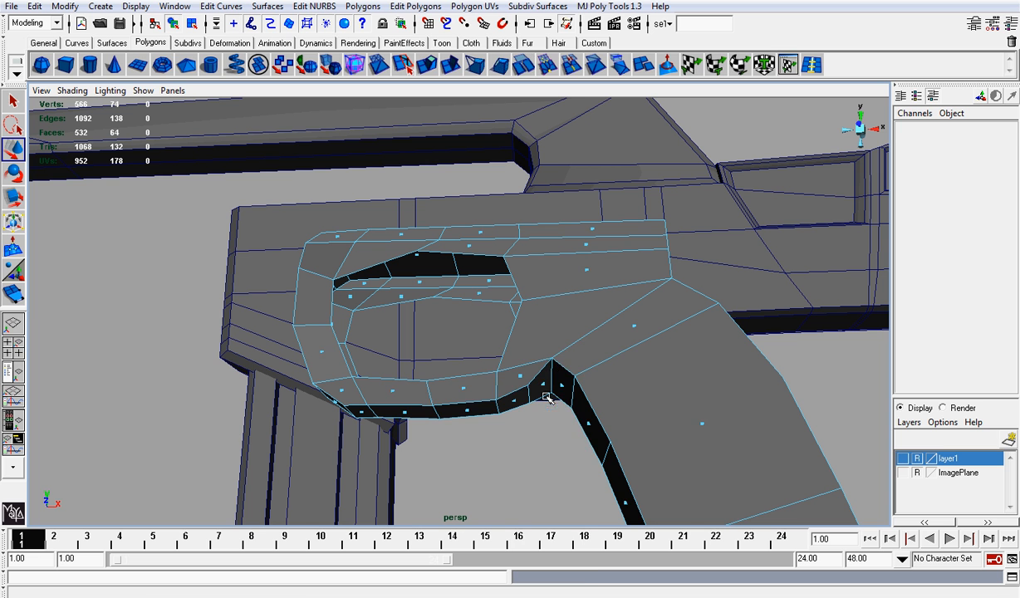
left_click_drag(566, 395, 553, 369)
key("Delete")
Move the guard's open rear underside vertices onto the grip's front corner vertices to close the gap
scroll(566, 394, "up", 3)
right_click_drag(555, 367, 508, 363)
left_click(540, 387)
left_click_drag(541, 387, 581, 382)
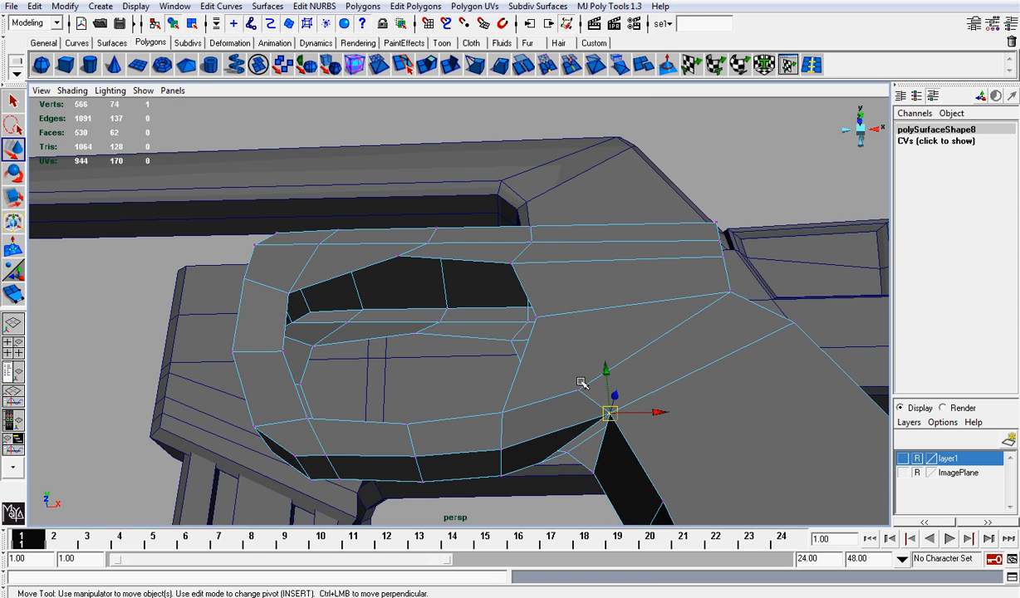
left_click_drag(561, 459, 266, 423, "alt")
left_click_drag(498, 328, 400, 203, "alt")
scroll(446, 308, "down", 3)
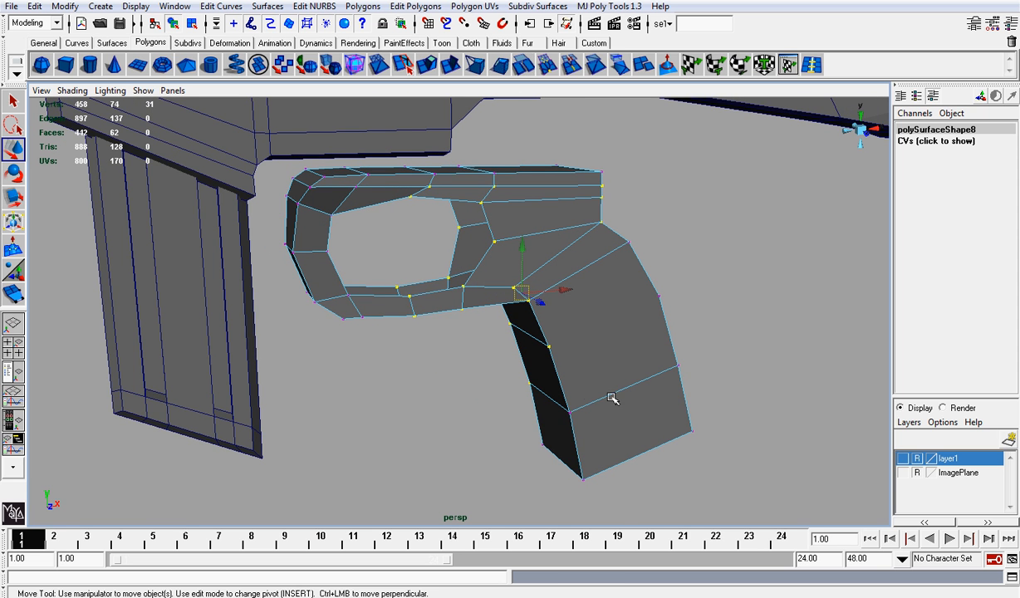
Merge the selected vertices around the guard-to-grip junction and show the ImagePlane layer
left_click(548, 73)
left_click_drag(550, 225, 892, 402, "alt")
left_click(902, 472)
scroll(442, 278, "down", 3)
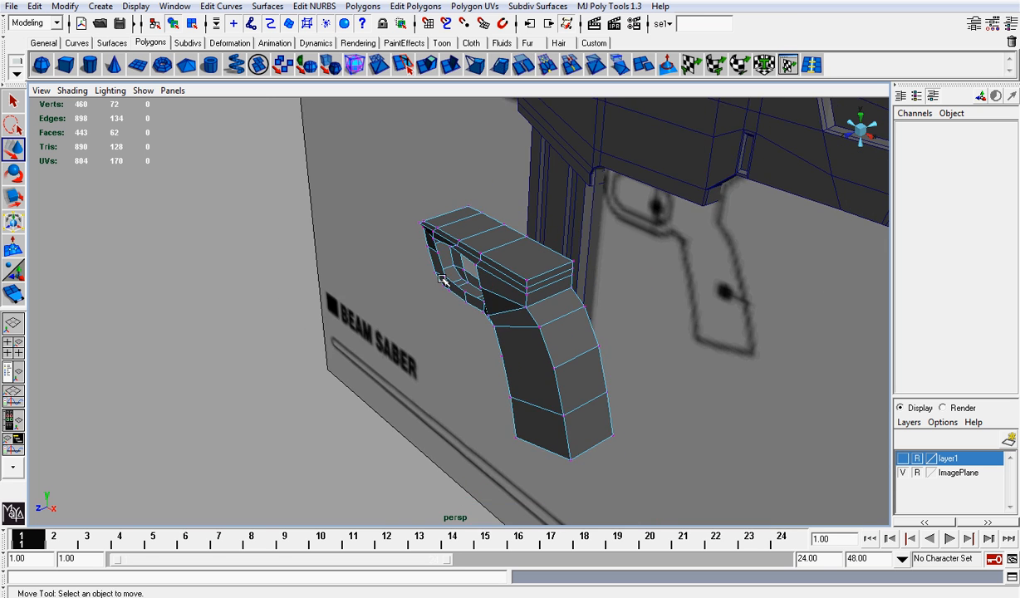
left_click_drag(470, 266, 448, 236, "alt")
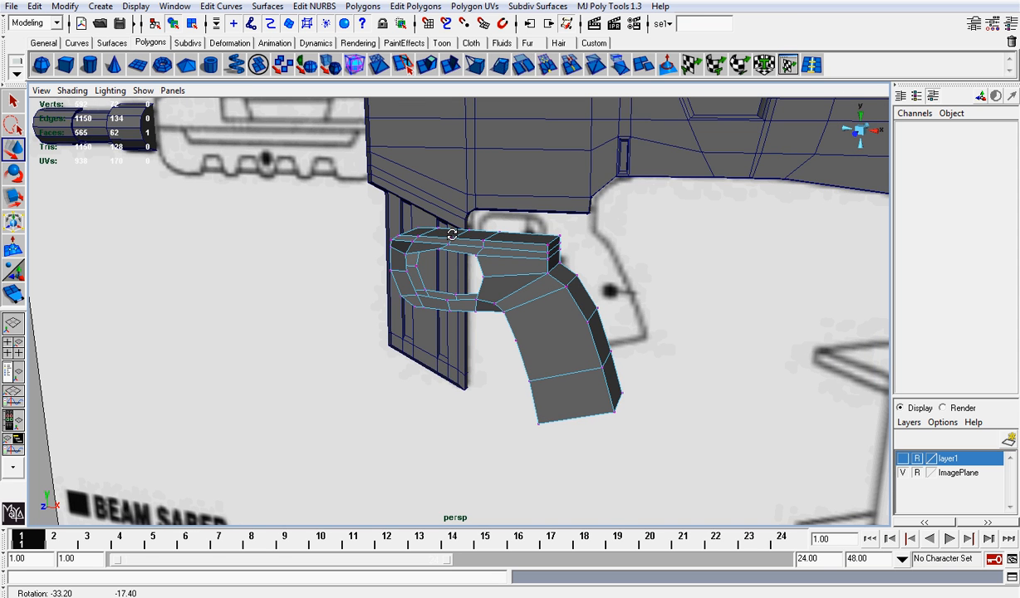
left_click_drag(452, 235, 492, 228, "alt")
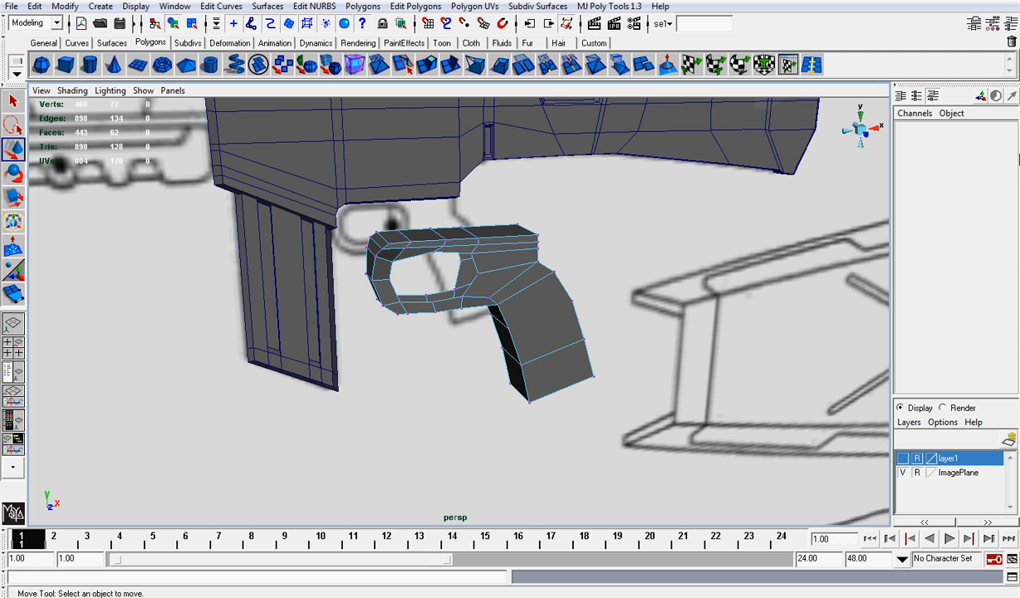
scroll(651, 214, "up", 2)
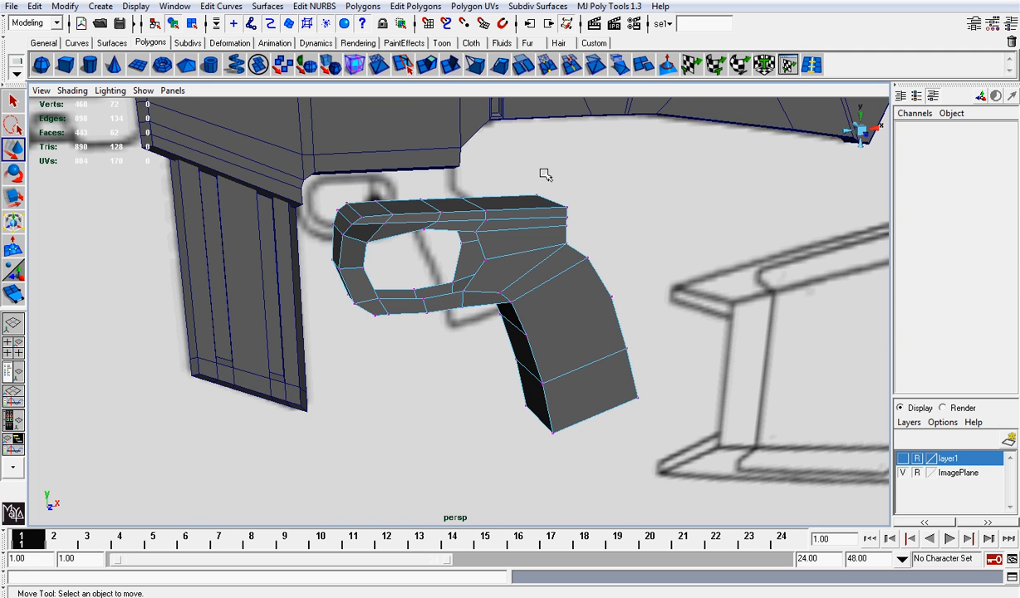
Undo the last hide to bring back the hidden objects, and select the grip mesh
key("ctrl+z")
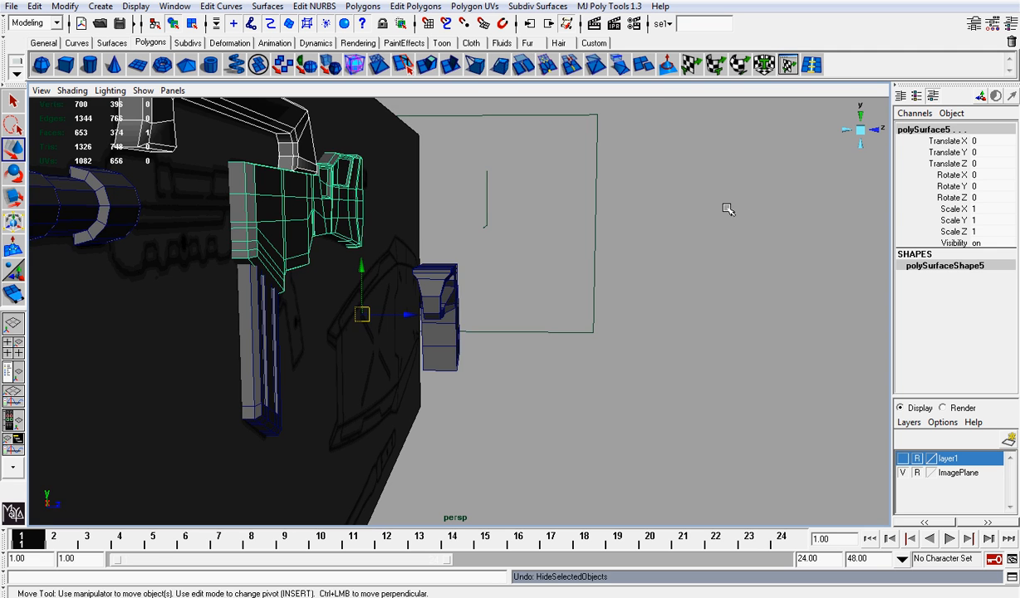
left_click_drag(727, 209, 668, 228, "alt")
scroll(555, 202, "up", 5)
left_click(438, 251)
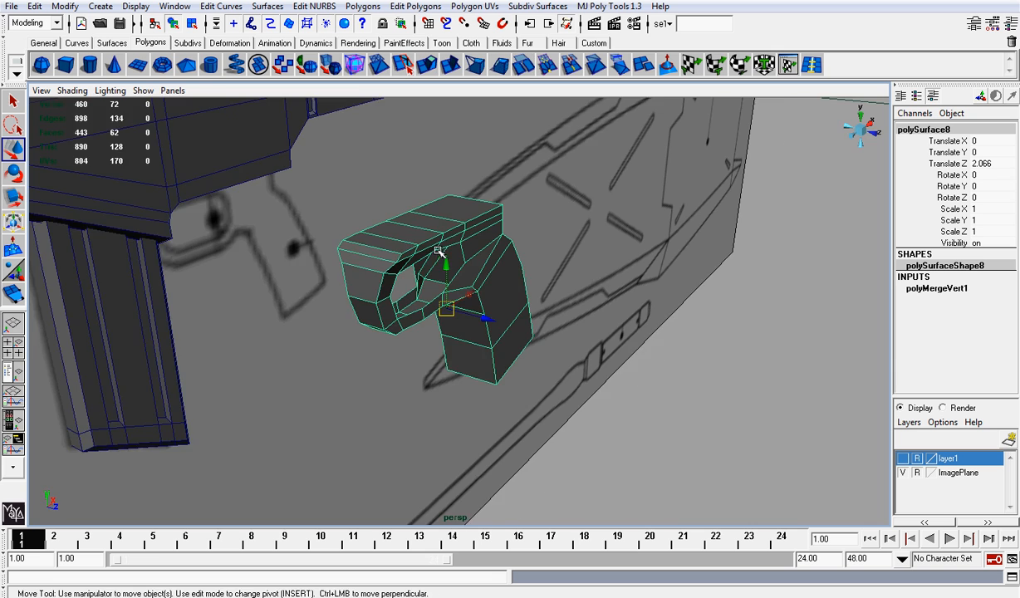
Scale the upper front vertices of the trigger guard narrower along Z, in line with the taper below them
scroll(438, 251, "up", 2)
left_click_drag(438, 251, 302, 244, "alt")
right_click_drag(332, 211, 295, 205)
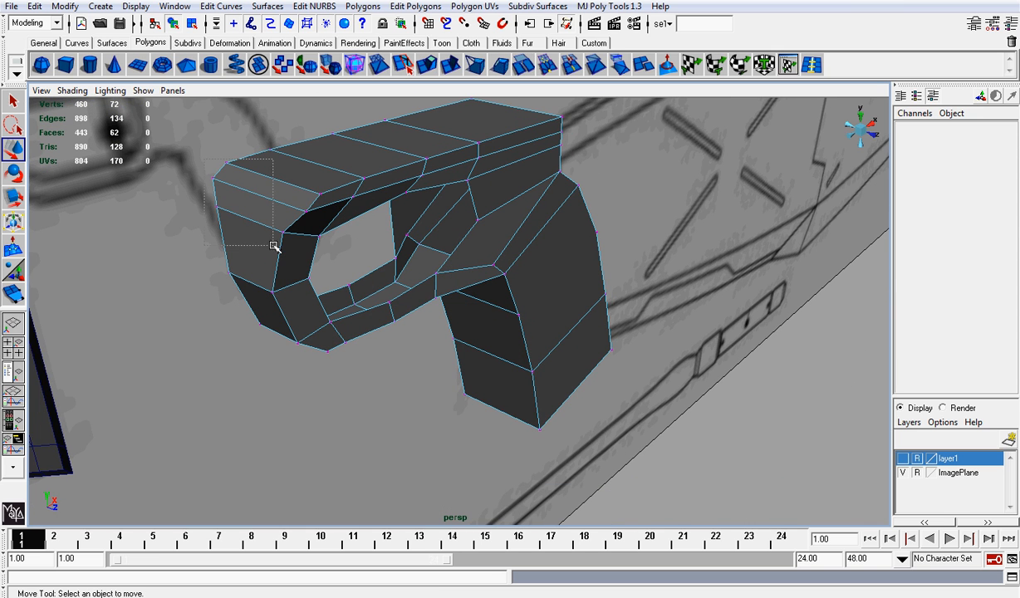
left_click_drag(317, 246, 441, 238)
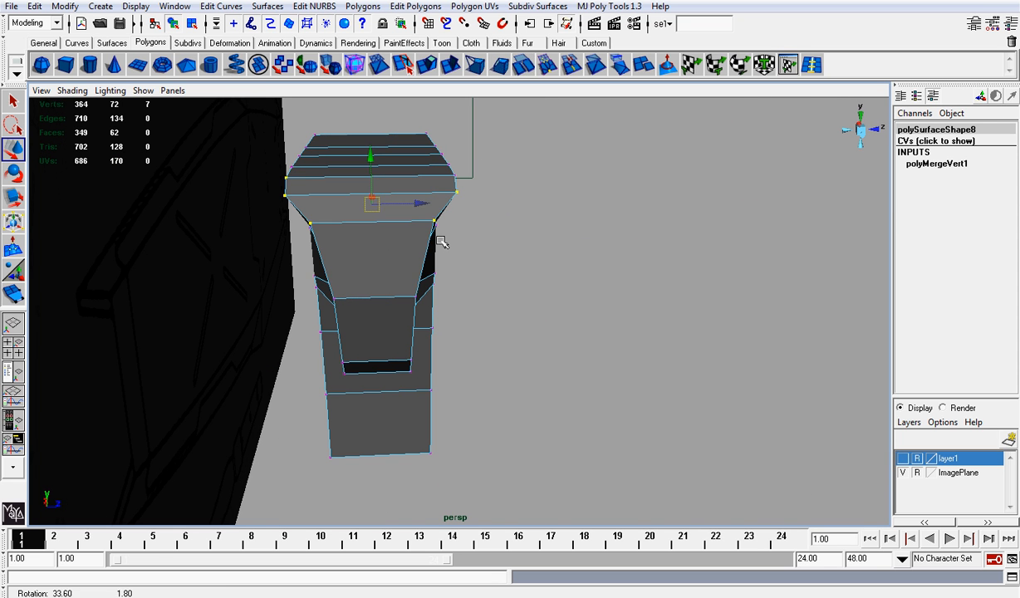
key("r")
mouse_move(444, 201)
left_mouse_down()
mouse_move(415, 201)
mouse_move(465, 213)
mouse_move(332, 228)
mouse_move(285, 209)
mouse_move(296, 187)
mouse_move(431, 194)
mouse_move(401, 196)
left_mouse_up()
key("ctrl+z")
left_click(216, 133)
left_click_drag(283, 200, 397, 248, "ctrl")
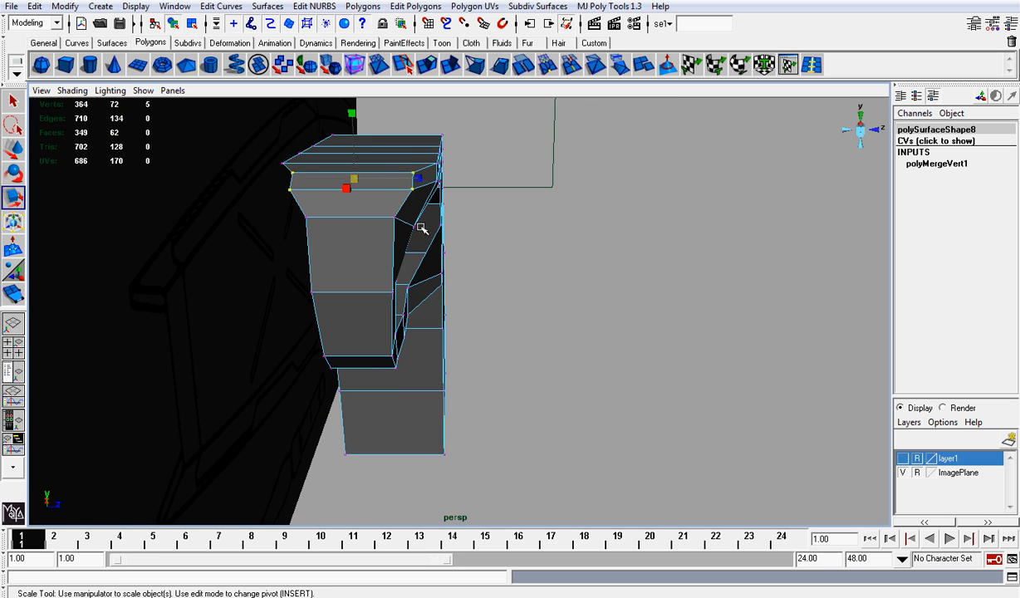
left_click_drag(421, 182, 418, 181)
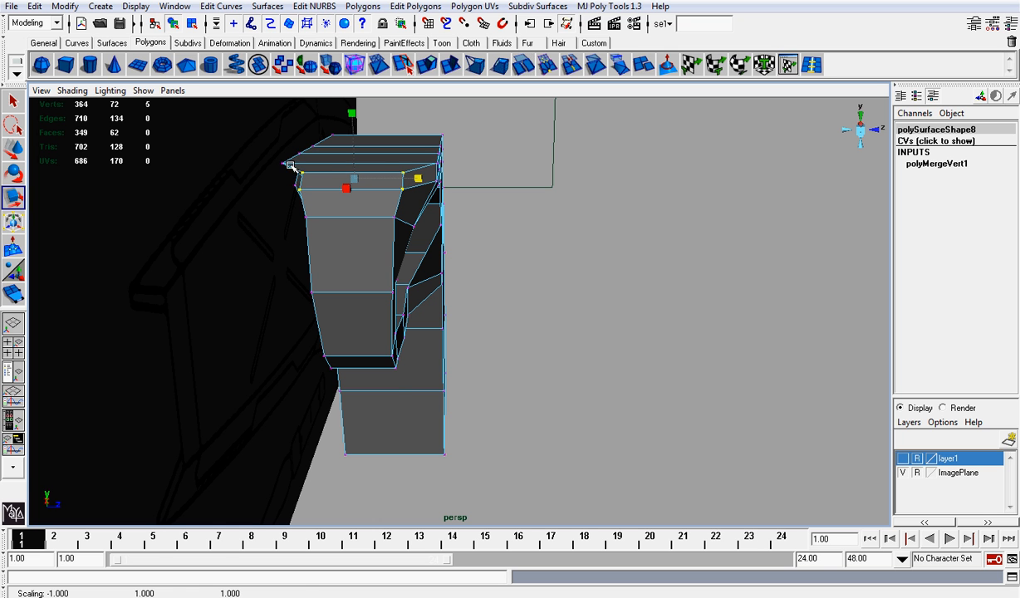
left_click_drag(289, 165, 422, 188)
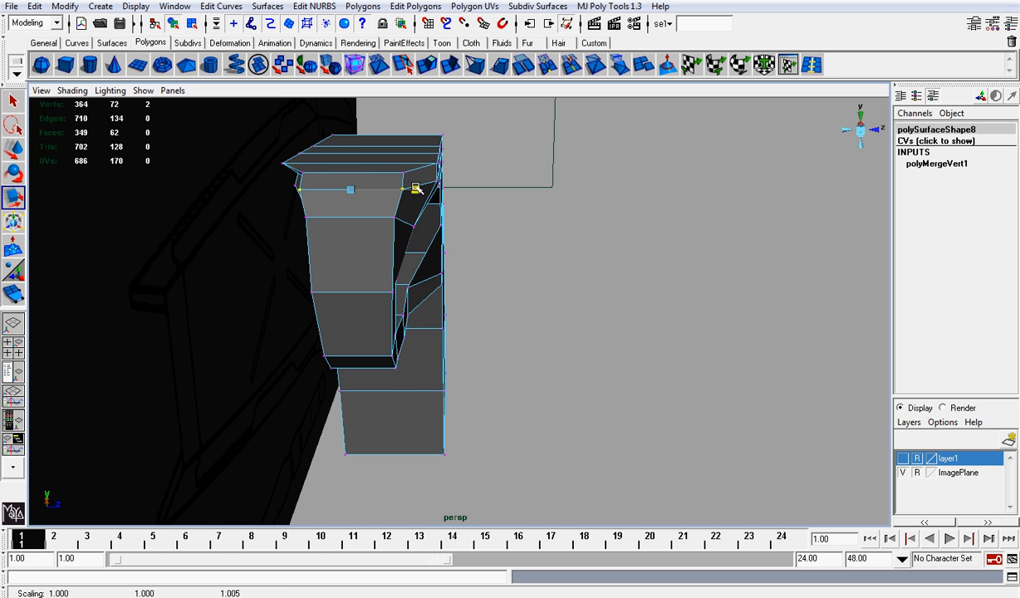
Scale the vertices on the guard's upper surface just behind its front bevel narrower along Z
left_click_drag(533, 209, 387, 167, "alt")
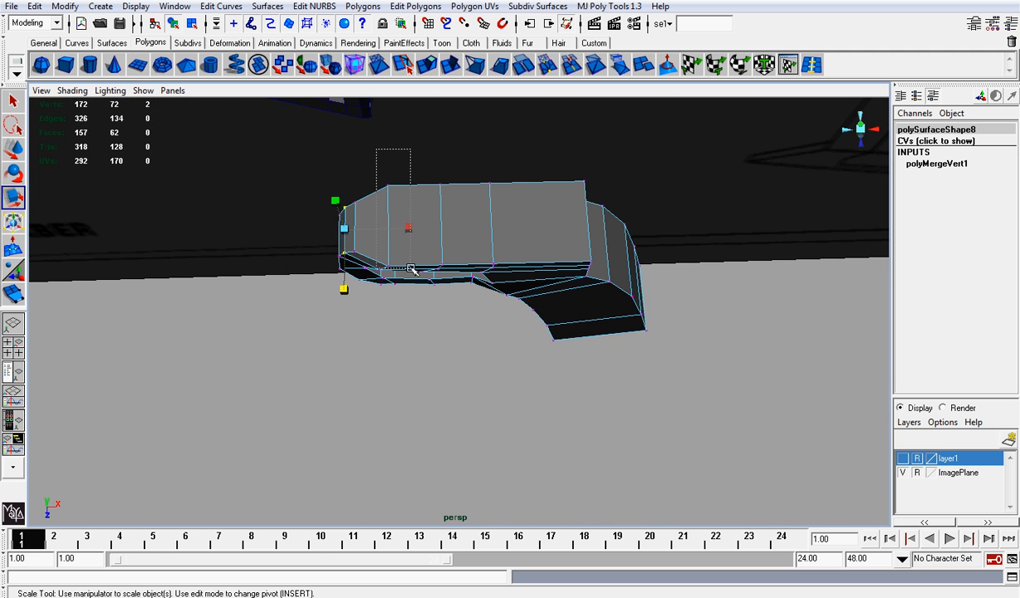
left_click_drag(410, 268, 405, 246, "alt")
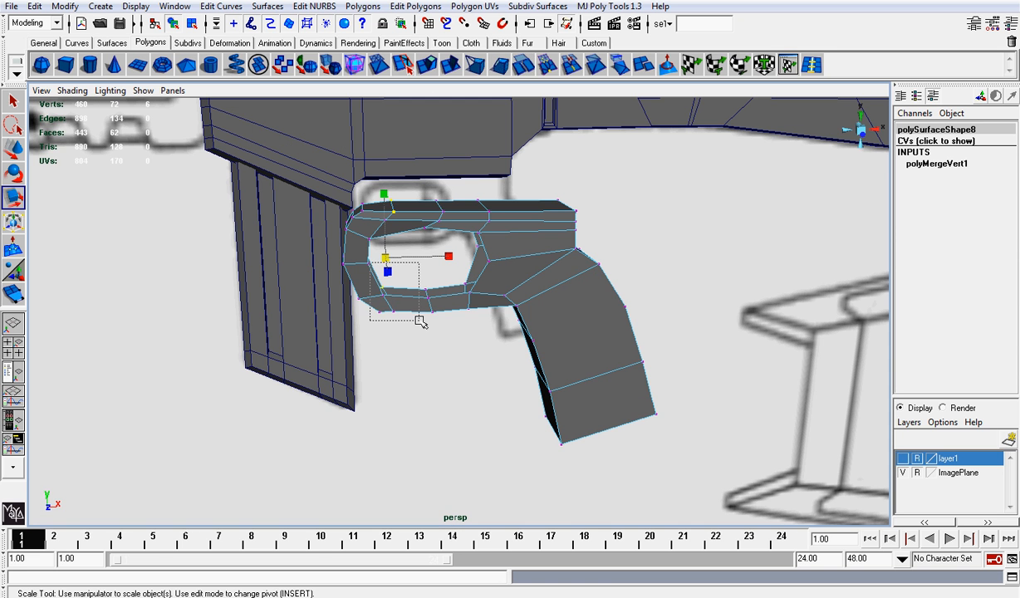
left_click_drag(419, 320, 420, 320, "ctrl")
scroll(375, 270, "up", 3)
left_click_drag(375, 271, 483, 276, "alt")
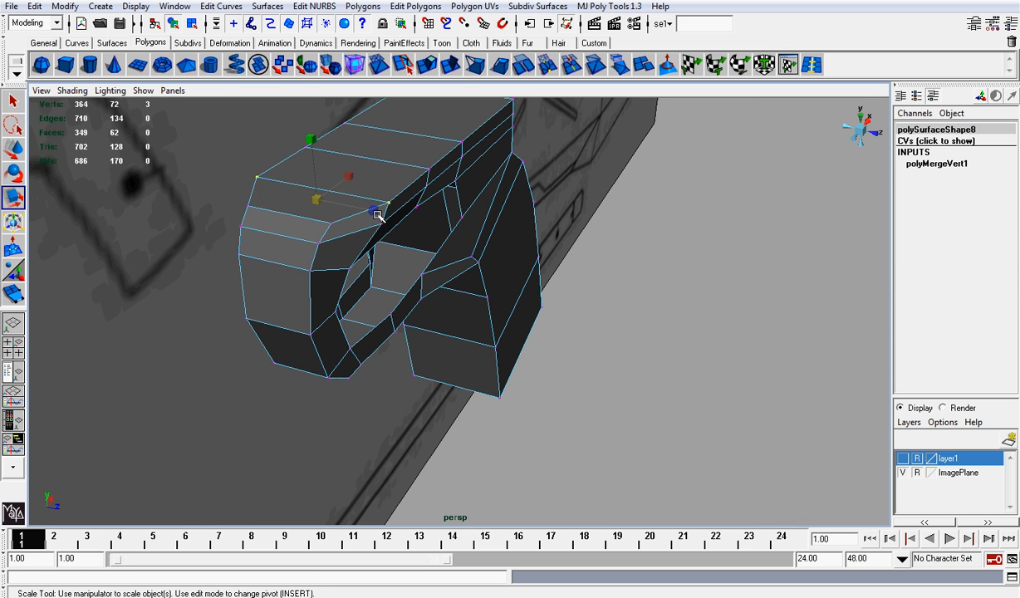
left_click_drag(378, 215, 536, 193)
Move the vertex in the middle of the trigger opening's upper edge back toward the grip
left_click(442, 194)
left_click(406, 191)
key("w")
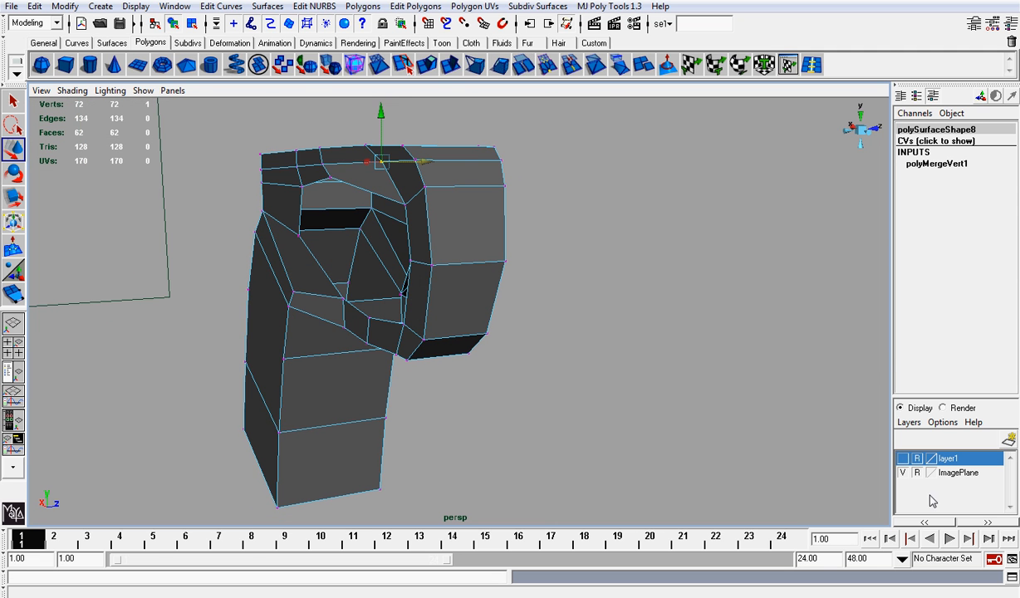
left_click_drag(540, 275, 603, 225, "alt")
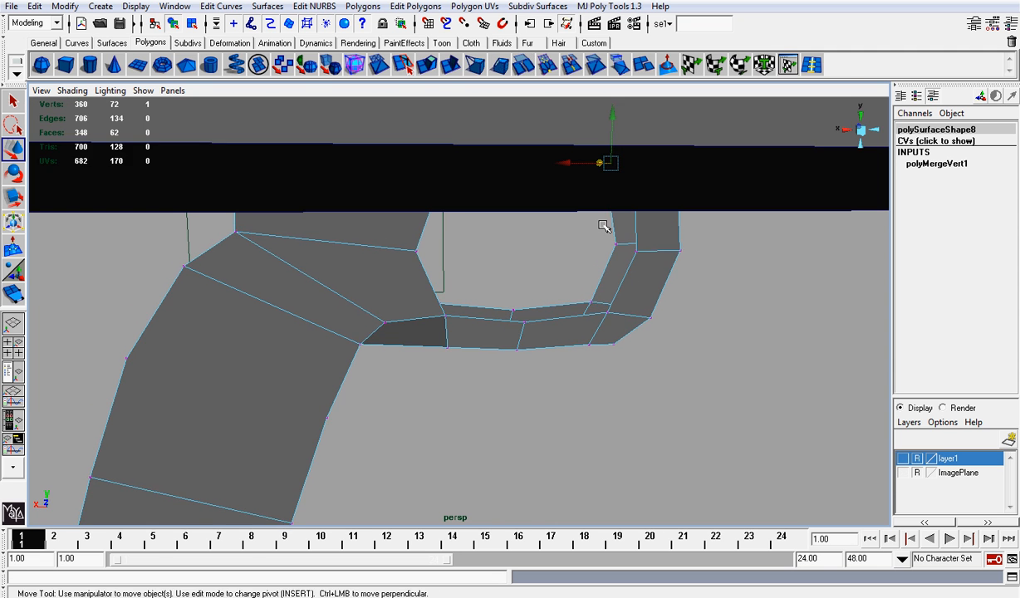
middle_click_drag(606, 214, 564, 270, "alt")
scroll(564, 271, "up", 3)
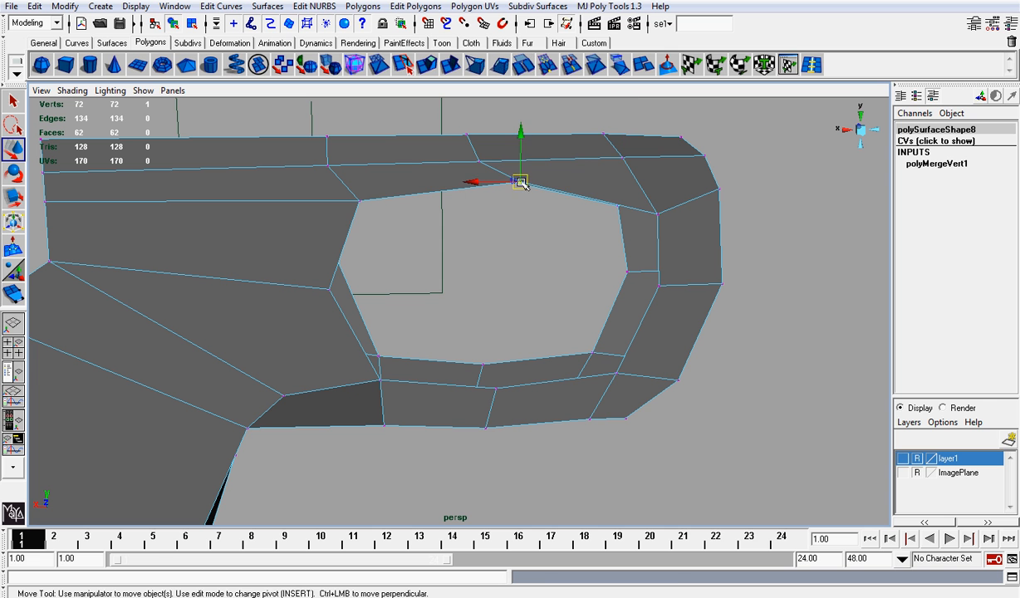
left_click_drag(520, 182, 494, 186)
key("z")
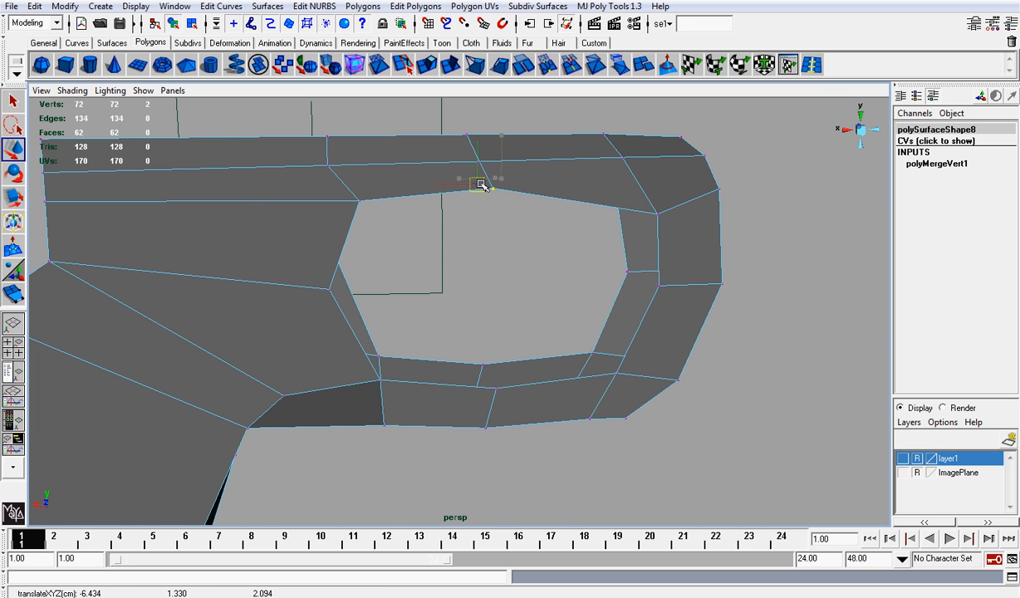
Adjust the vertex on the trigger opening's upper edge along Z to follow the guard's side taper
left_click_drag(610, 205, 464, 200, "alt")
scroll(472, 209, "down", 4)
mouse_move(501, 257)
left_mouse_down("alt")
mouse_move(478, 259)
mouse_move(496, 259)
left_mouse_up("alt")
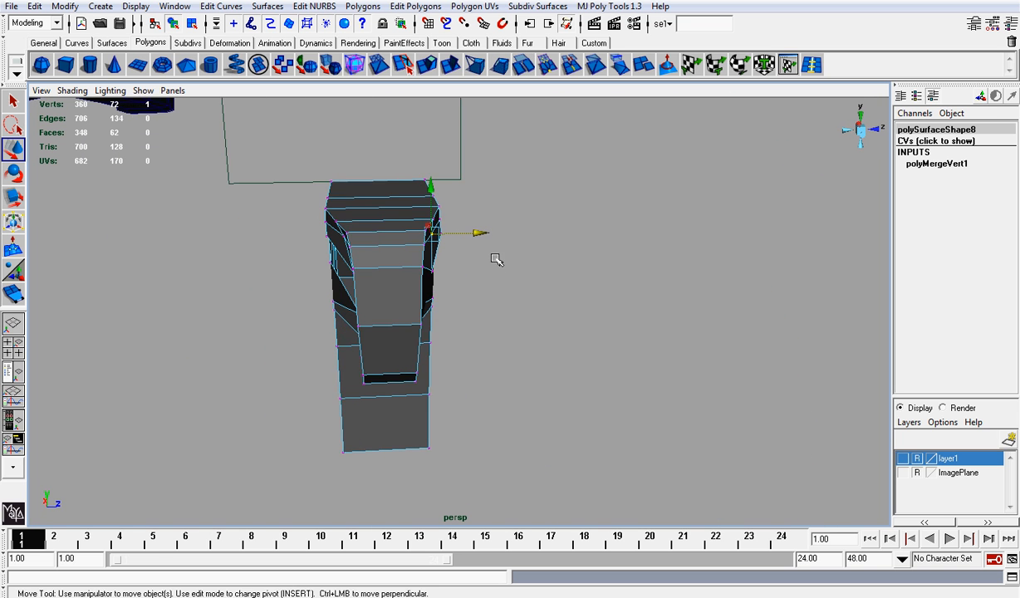
left_click_drag(438, 271, 485, 272, "alt")
left_click_drag(445, 220, 562, 255)
scroll(479, 235, "down", 4)
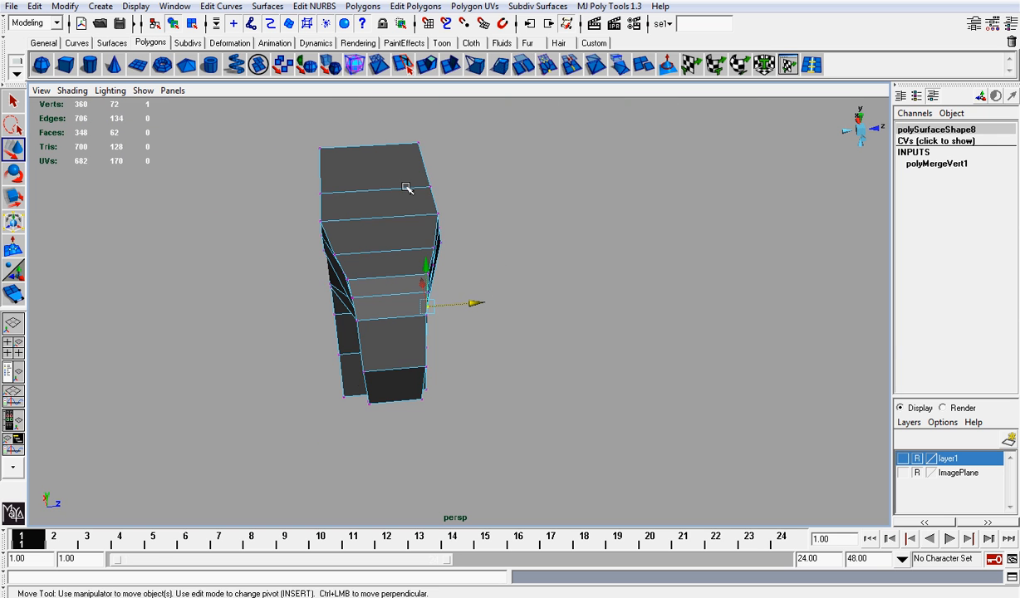
left_click(507, 206)
left_click_drag(507, 207, 480, 52, "alt")
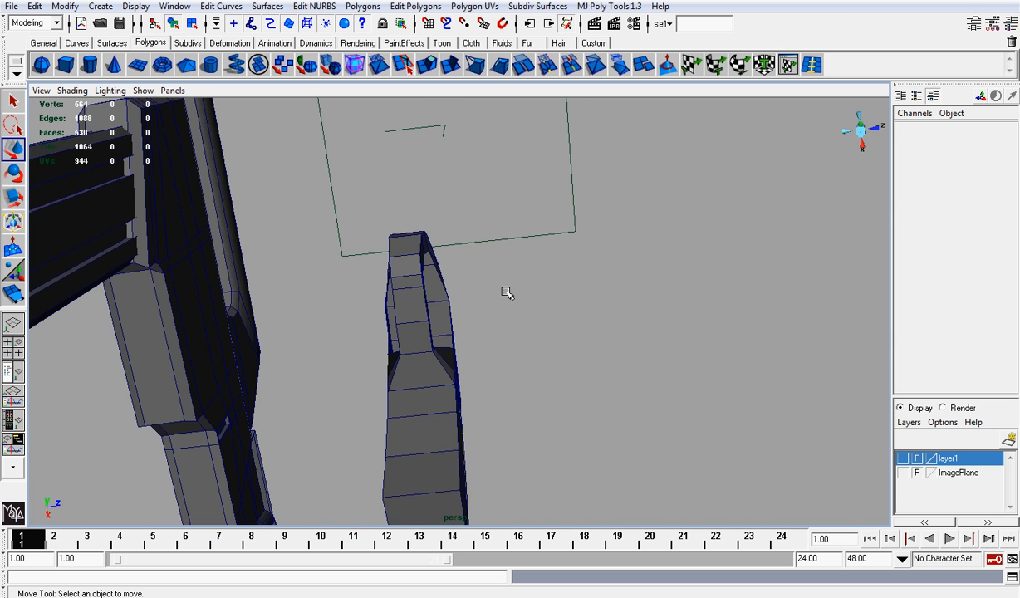
Move the seven side vertices around the rear of the trigger opening slightly inward along Z
left_click(444, 285)
left_click_drag(474, 352, 475, 350)
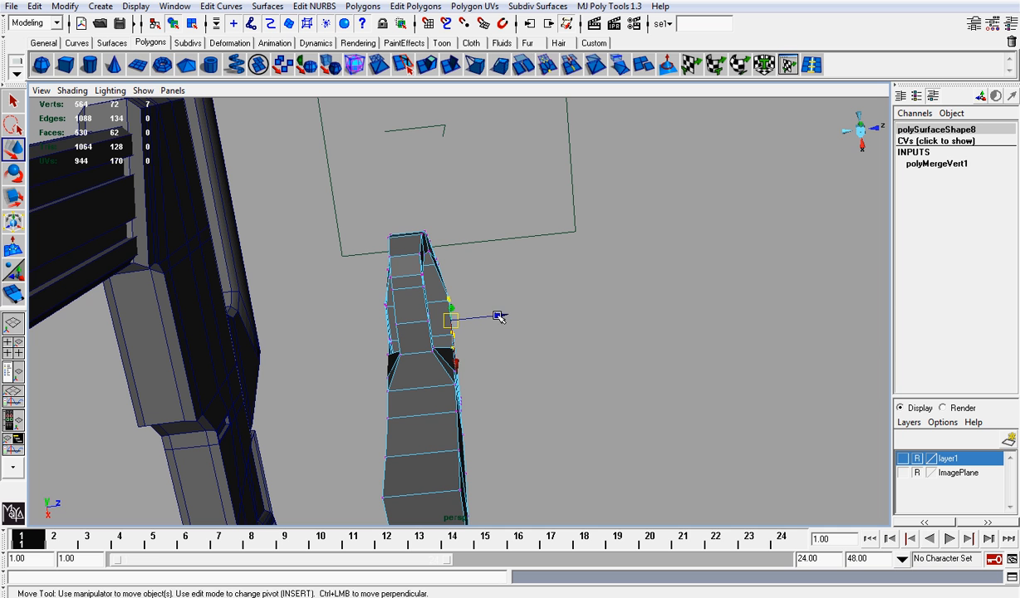
left_click_drag(499, 316, 494, 316)
left_click(628, 295)
Move the three vertices beside the middle of the trigger opening on the opposite side along Z to smooth the outline
left_click_drag(629, 296, 539, 230, "alt")
right_click_drag(406, 130, 364, 132)
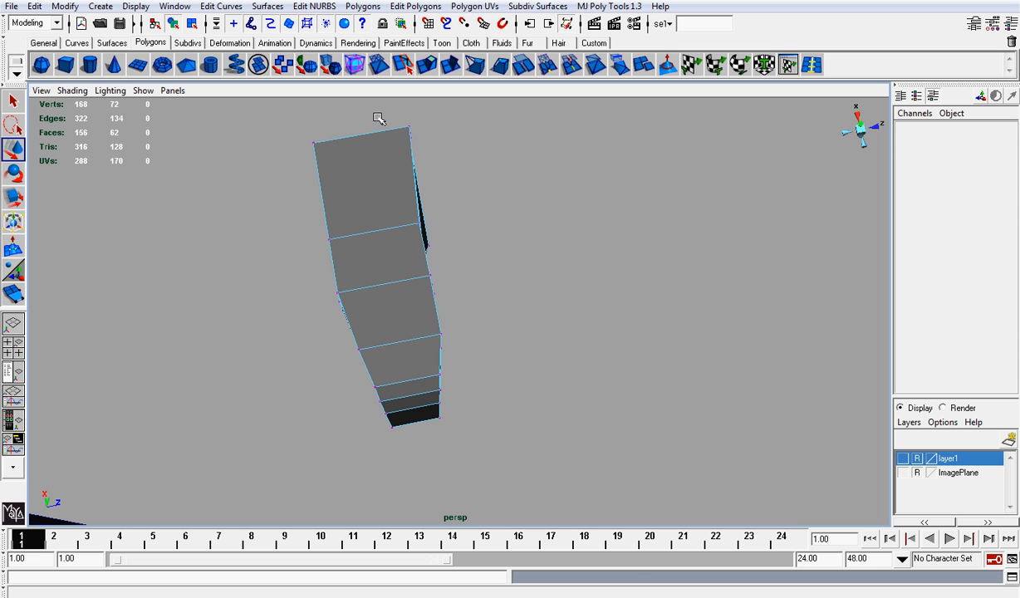
left_click_drag(380, 117, 453, 131)
left_click_drag(519, 225, 370, 167, "alt")
left_click(538, 190)
left_click_drag(522, 189, 539, 316, "alt")
left_click(515, 309)
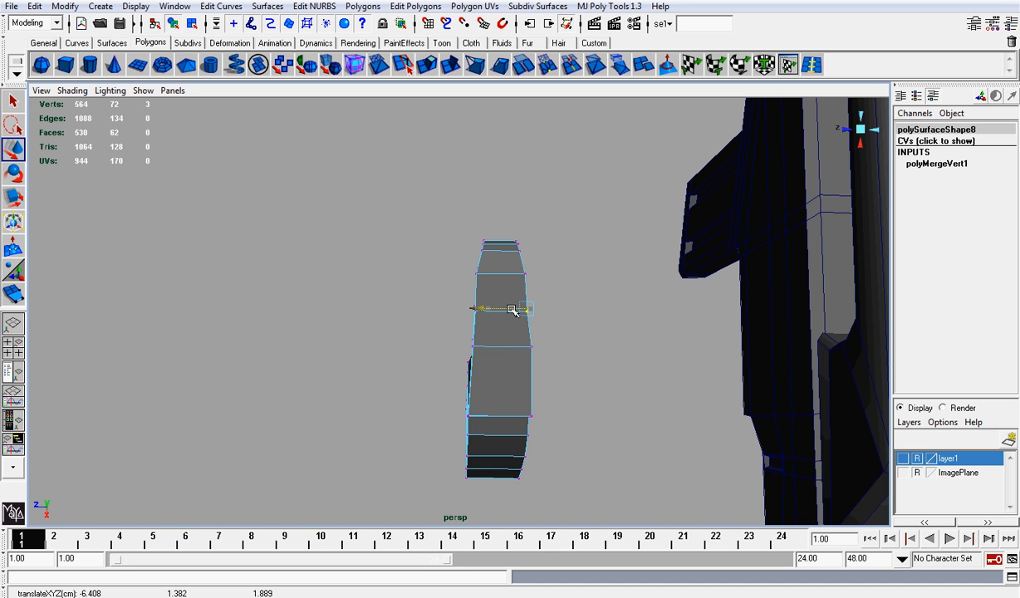
Move the six side vertices just behind them, at the rear of the trigger opening, slightly along Z
left_click_drag(518, 329, 548, 376)
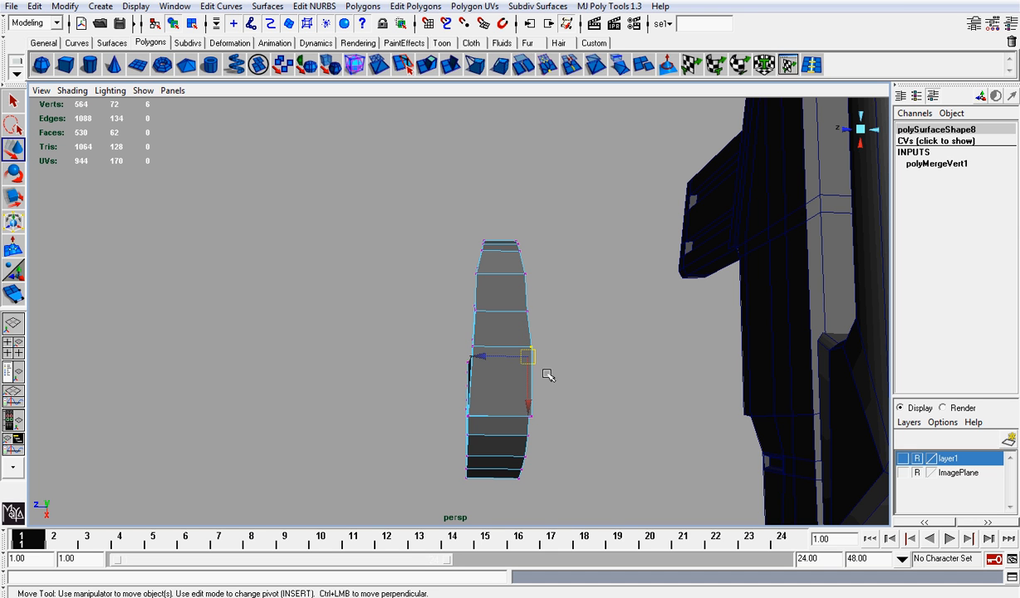
left_click(508, 358)
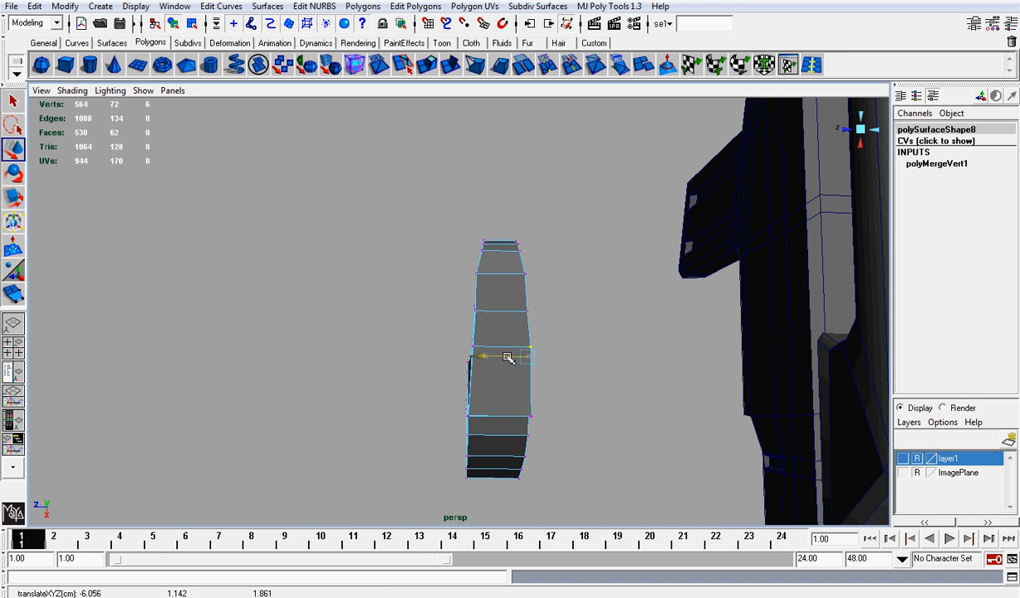
left_click(581, 427)
left_click_drag(580, 428, 381, 281, "alt")
left_click(515, 256)
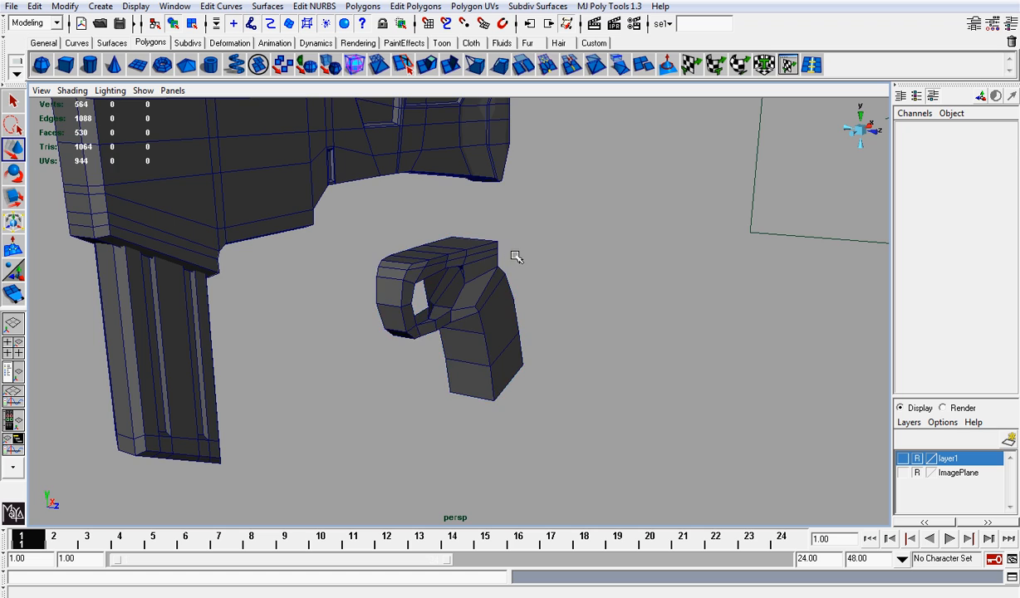
Append a polygon between the two border edges on the lower front inner wall of the trigger opening
key("q")
right_click_drag(519, 258, 611, 298, "alt")
left_click_drag(610, 298, 406, 228, "alt")
left_click(532, 289)
scroll(529, 282, "up", 3)
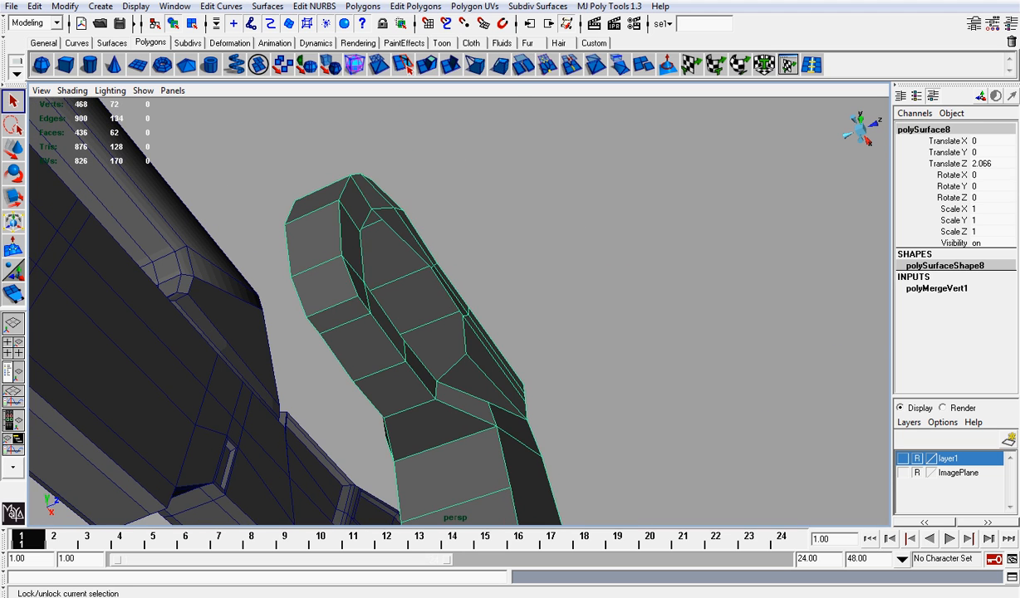
left_click(363, 6)
left_click(378, 39)
left_click_drag(466, 191, 333, 274, "alt")
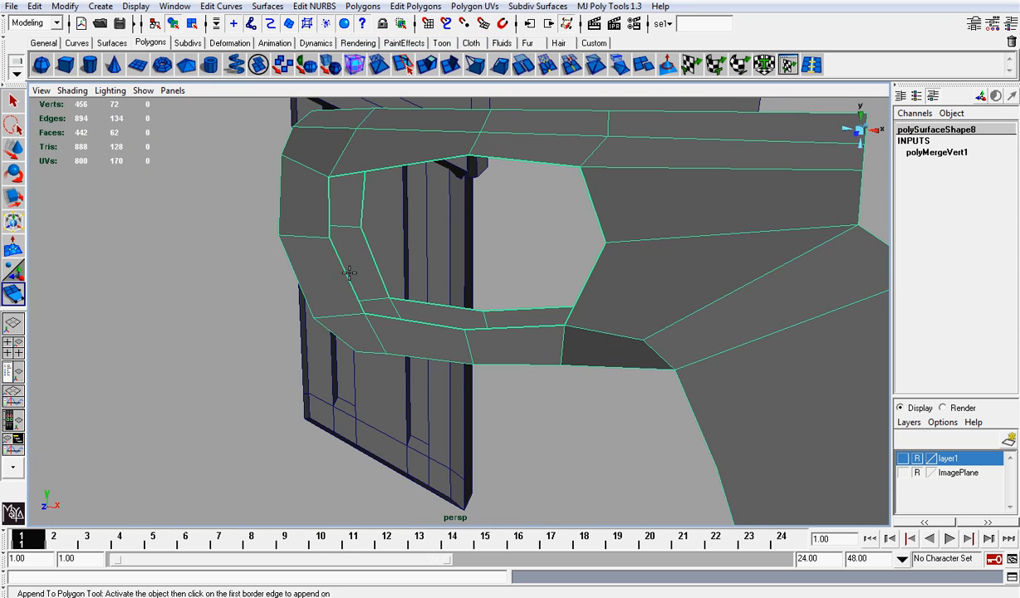
left_click(355, 268)
left_click(372, 263)
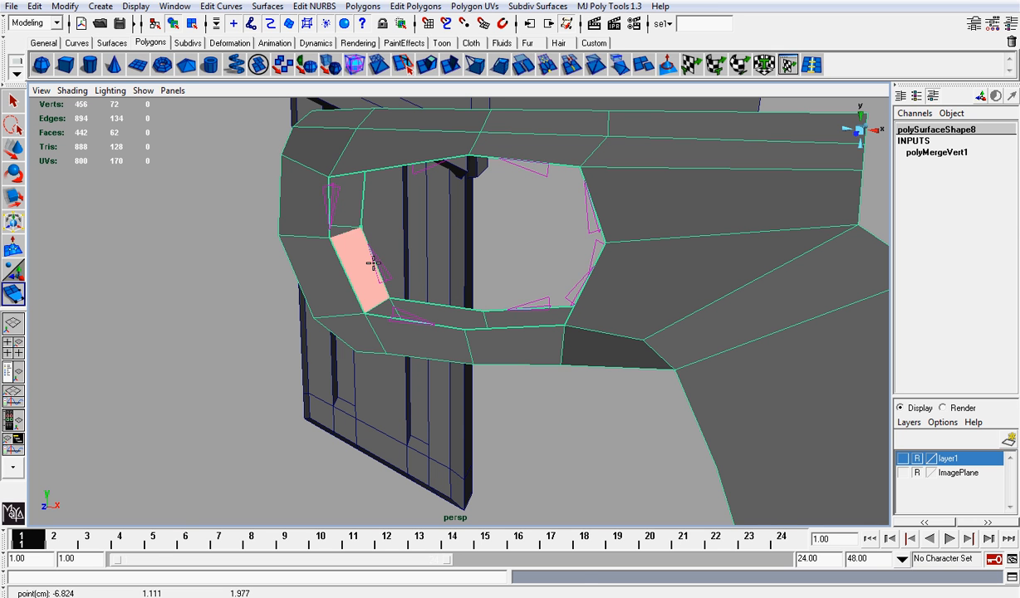
key("Return")
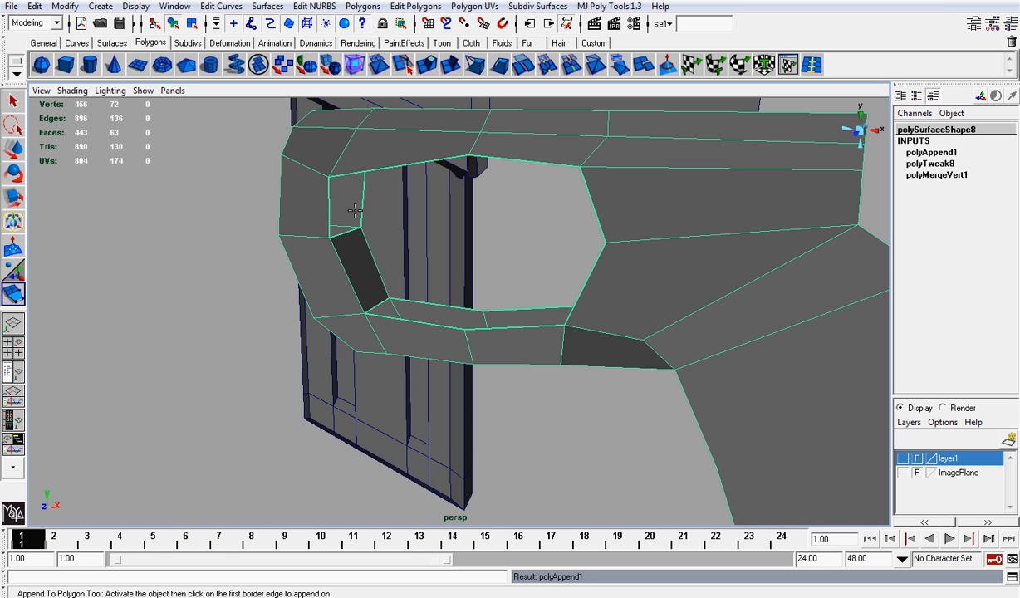
Append a polygon between the border edges of the adjoining front segment of the opening's floor
left_click(415, 297)
left_click(410, 309)
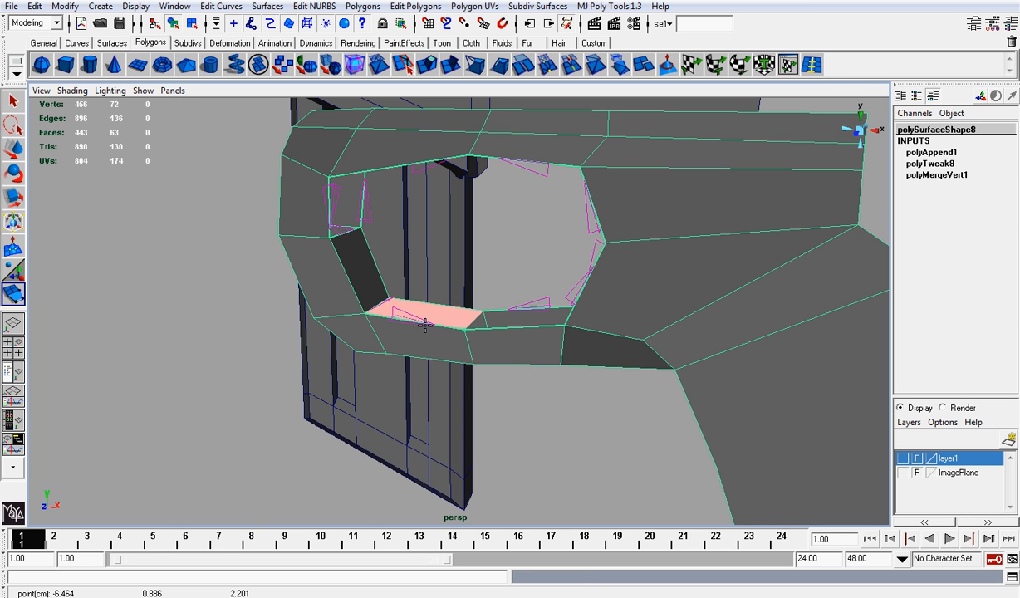
key("Return")
Append a polygon between the border edges of the rear segment of the trigger opening's floor
left_click_drag(467, 323, 513, 323, "alt")
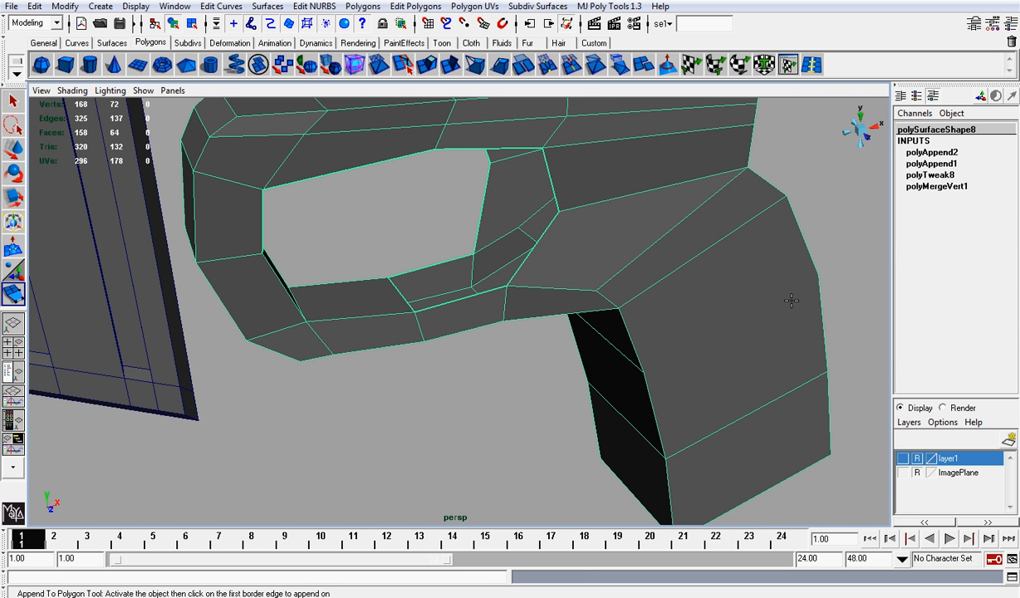
scroll(440, 260, "up", 3)
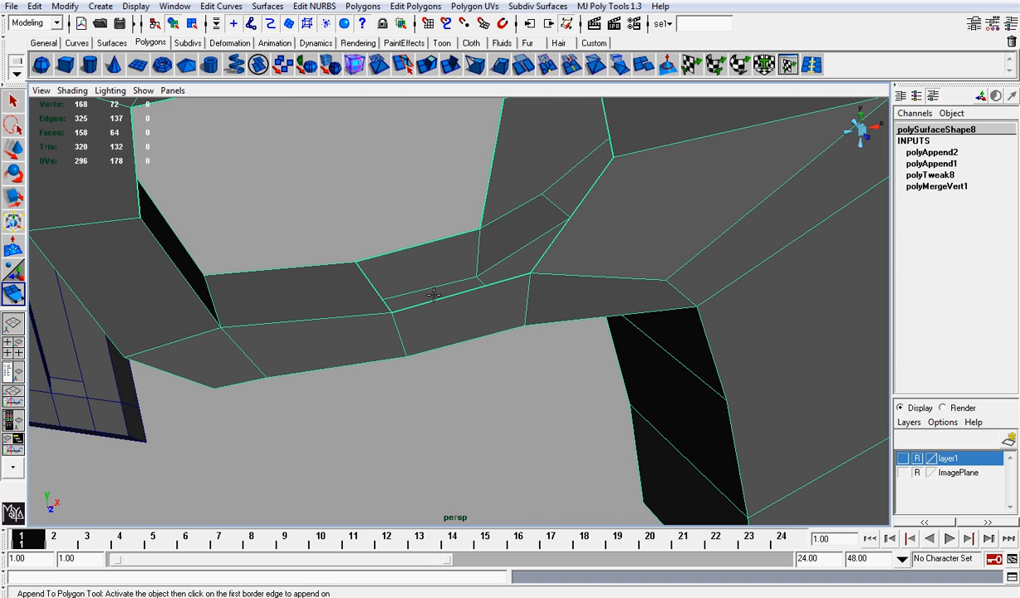
left_click(436, 298)
left_click(424, 241)
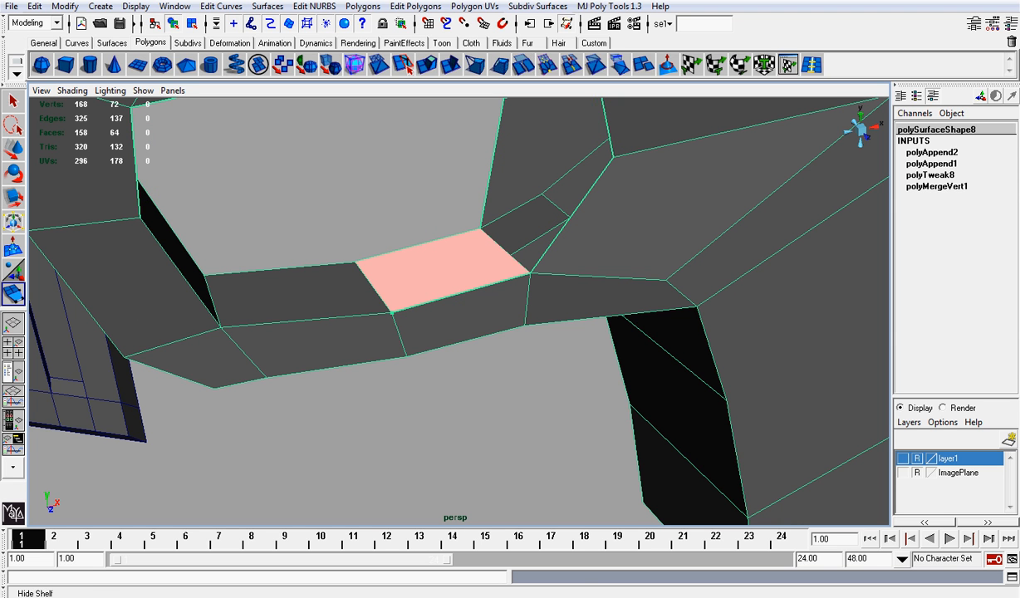
key("q")
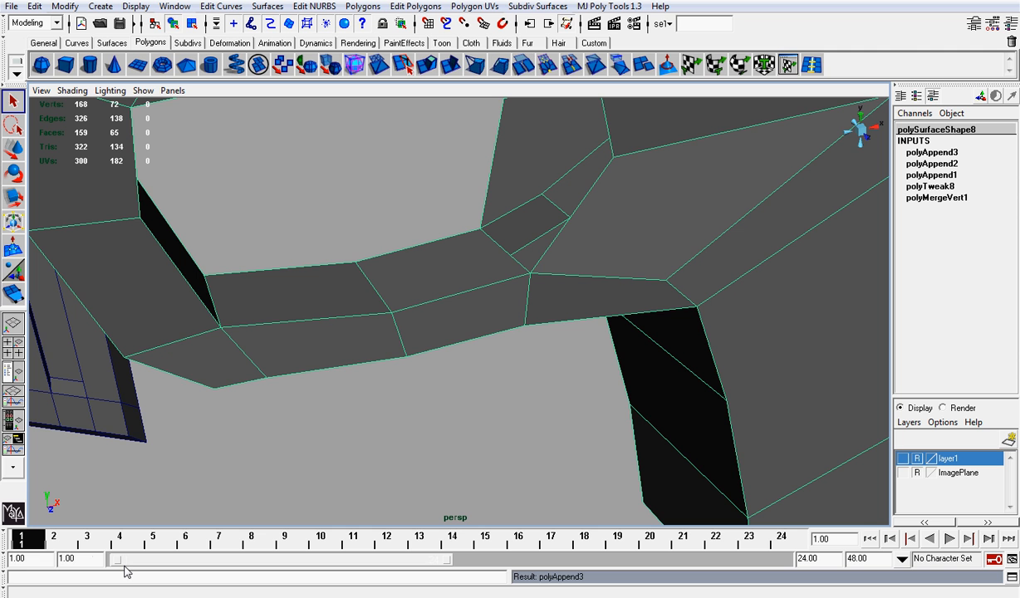
Append a polygon between the two border edges of the lower rear inner wall of the trigger opening
scroll(582, 233, "up", 3)
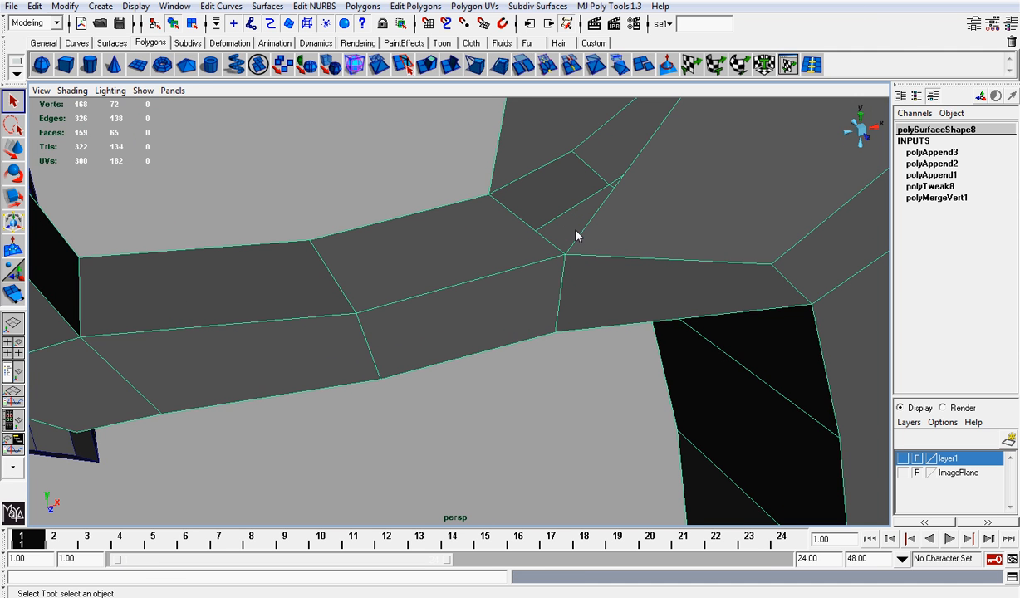
key("y")
middle_click_drag(573, 210, 473, 314, "alt")
scroll(473, 313, "down", 3)
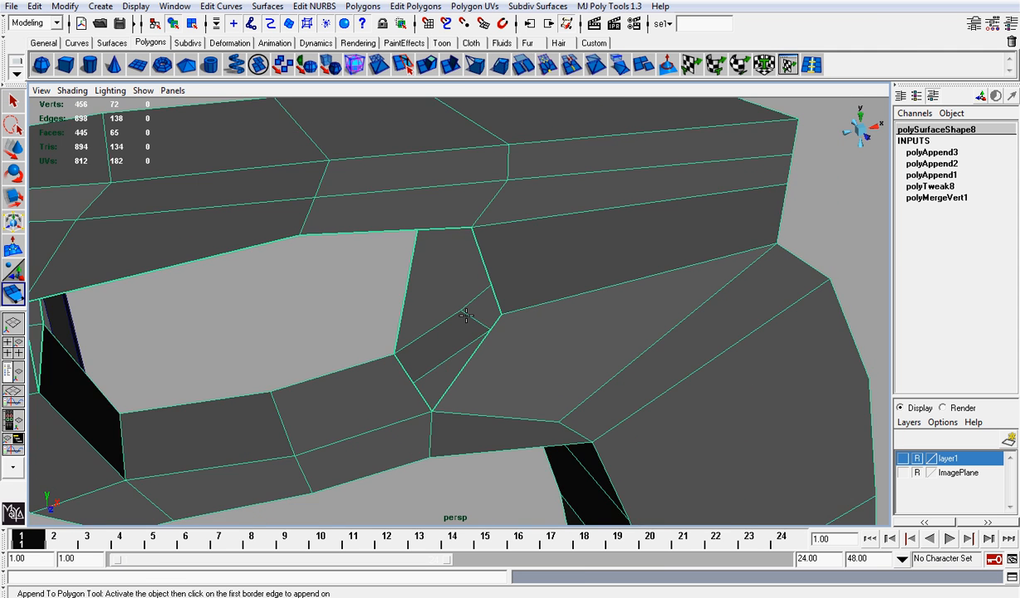
left_click_drag(473, 314, 533, 283, "alt")
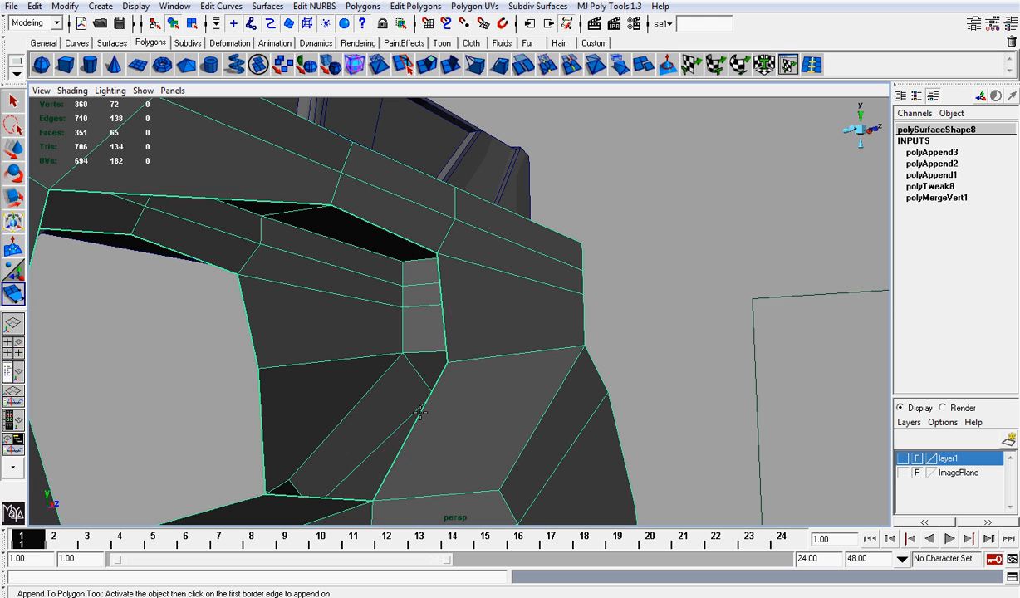
left_click(419, 412)
left_click(263, 427)
key("Return")
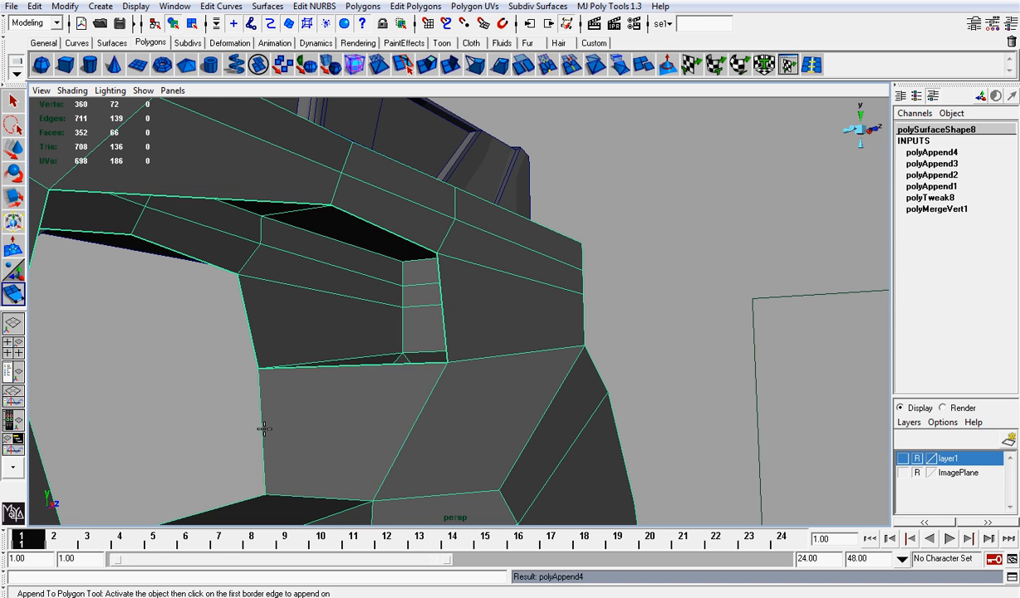
Append a polygon between the two border edges of the upper front inner wall of the trigger opening
left_click_drag(262, 428, 282, 320, "alt")
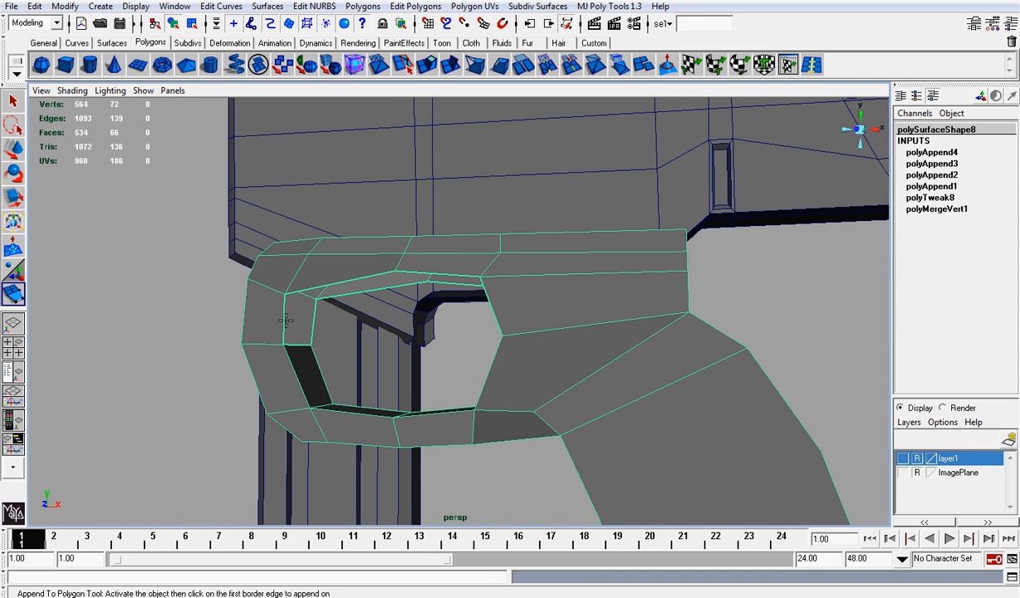
left_click(285, 320)
left_click(312, 323)
key("Return")
Append a polygon across the front segment of the trigger opening's ceiling
scroll(337, 332, "up", 3)
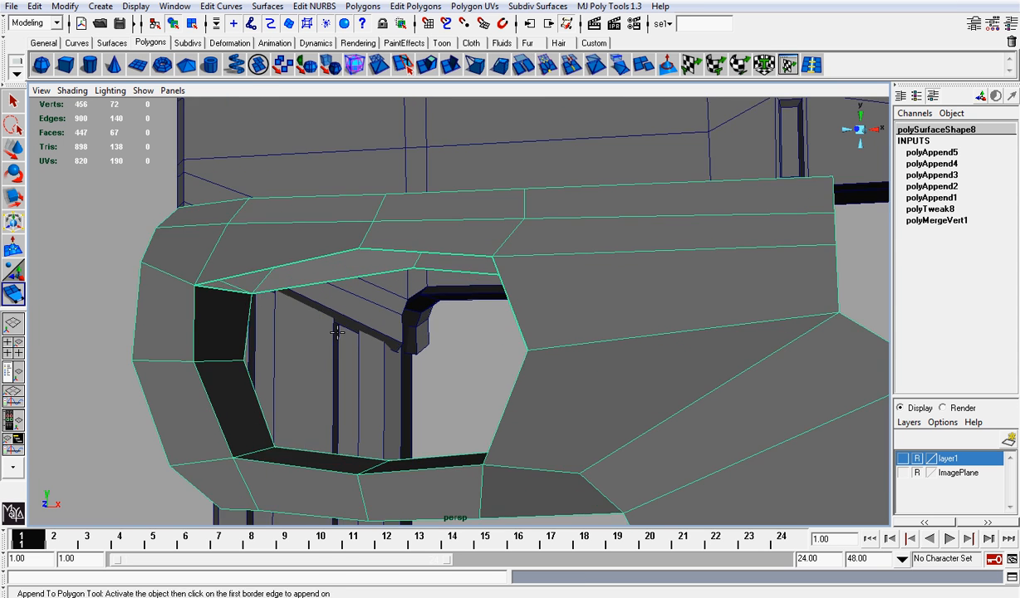
left_click_drag(337, 333, 353, 228, "alt")
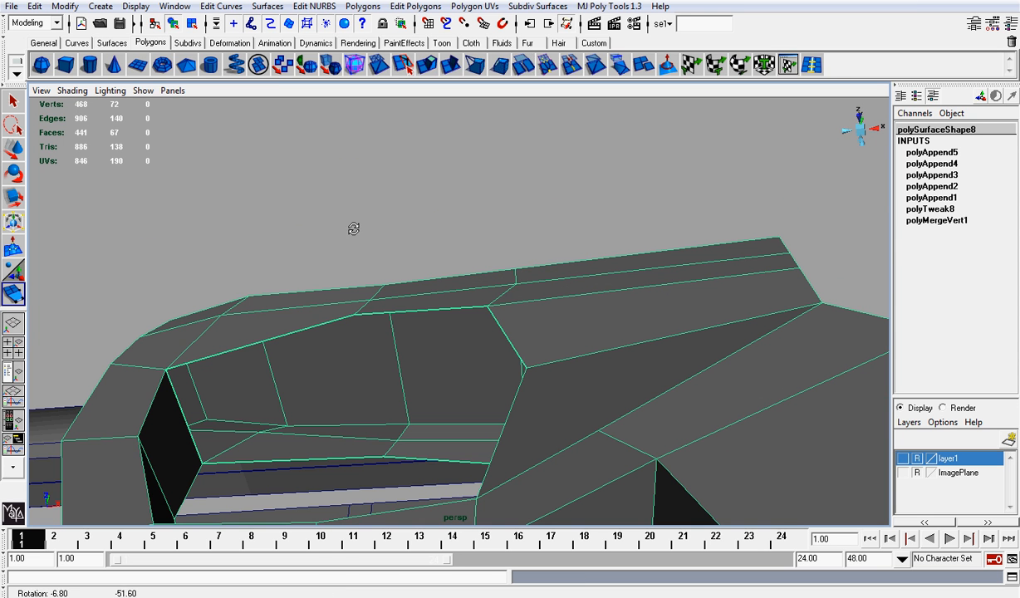
left_click(240, 462)
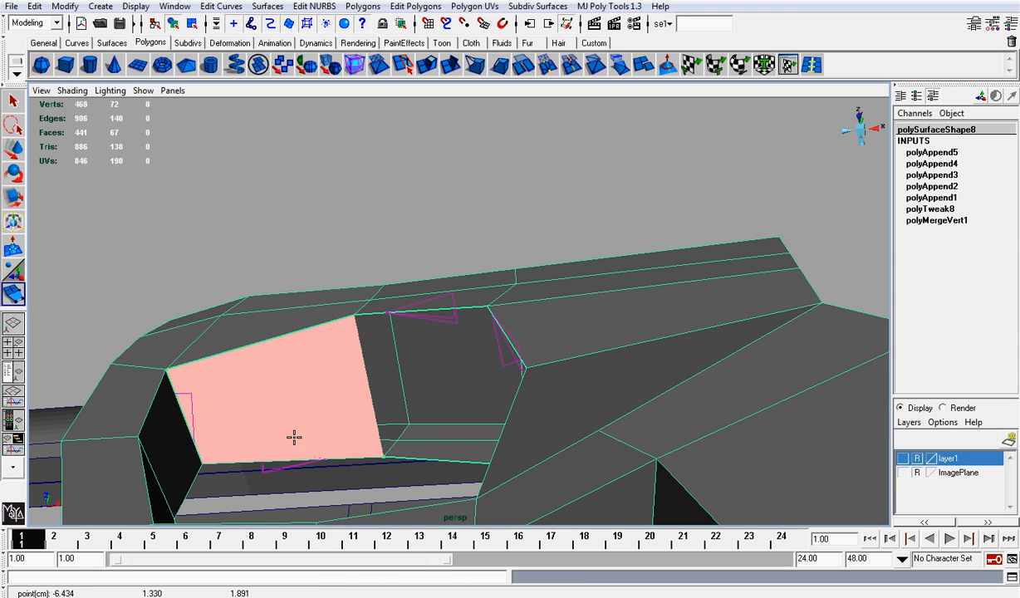
key("Return")
Append a polygon between the border edges of the rear segment of the opening's ceiling
left_click_drag(294, 437, 318, 448, "alt")
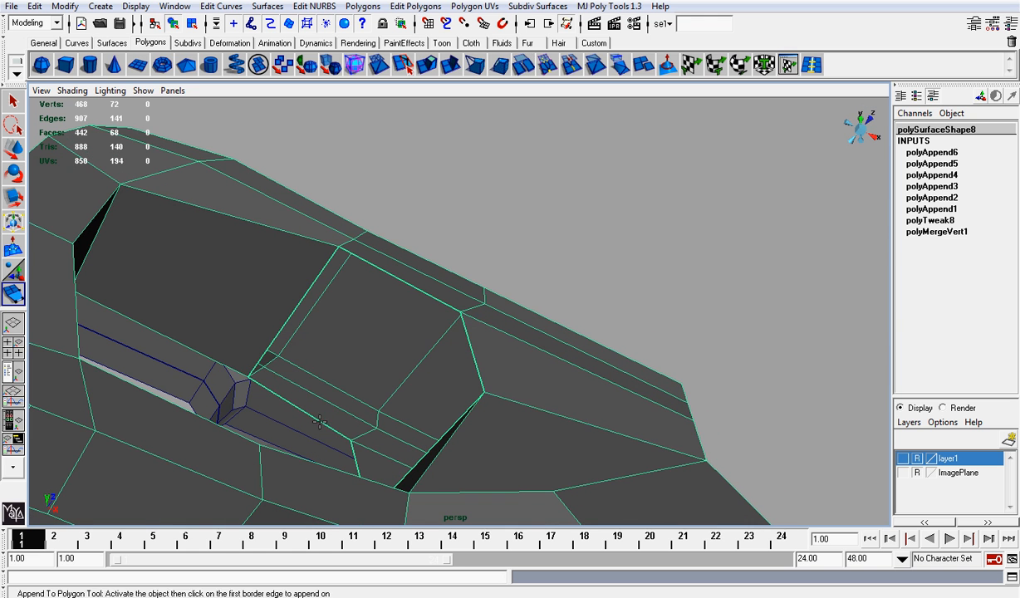
left_click(319, 422)
left_click(394, 278)
key("Return")
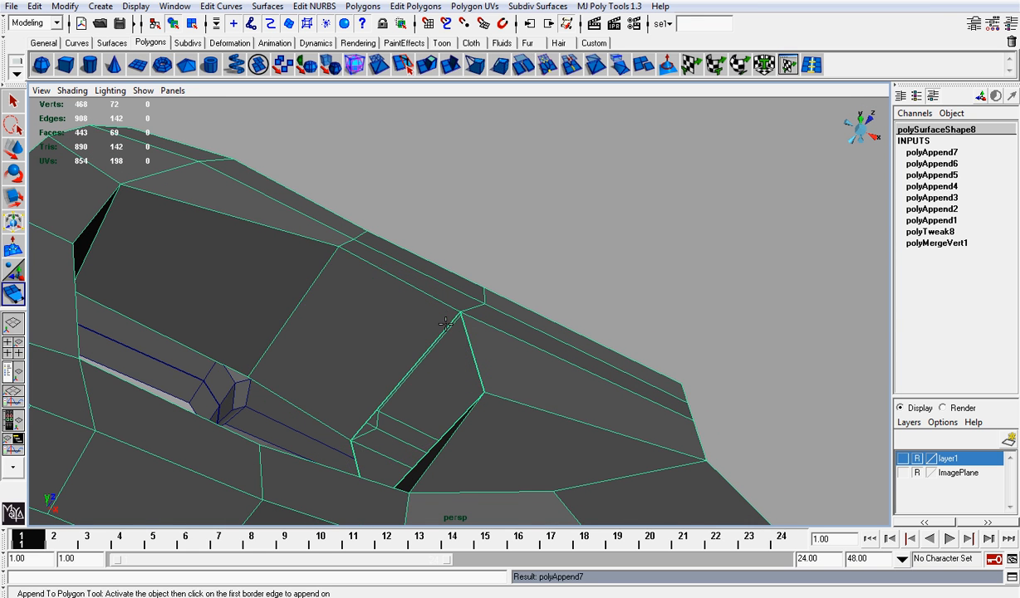
Close the last gap, in the upper rear inner wall of the trigger opening, with an appended polygon
left_click_drag(394, 279, 434, 405, "alt")
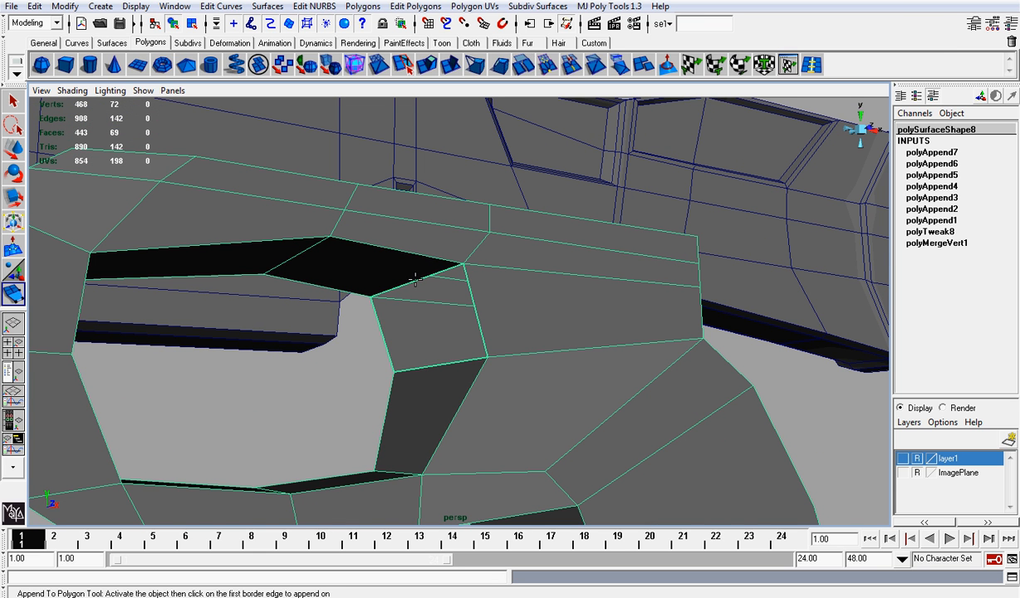
left_click(439, 343)
left_click(438, 364)
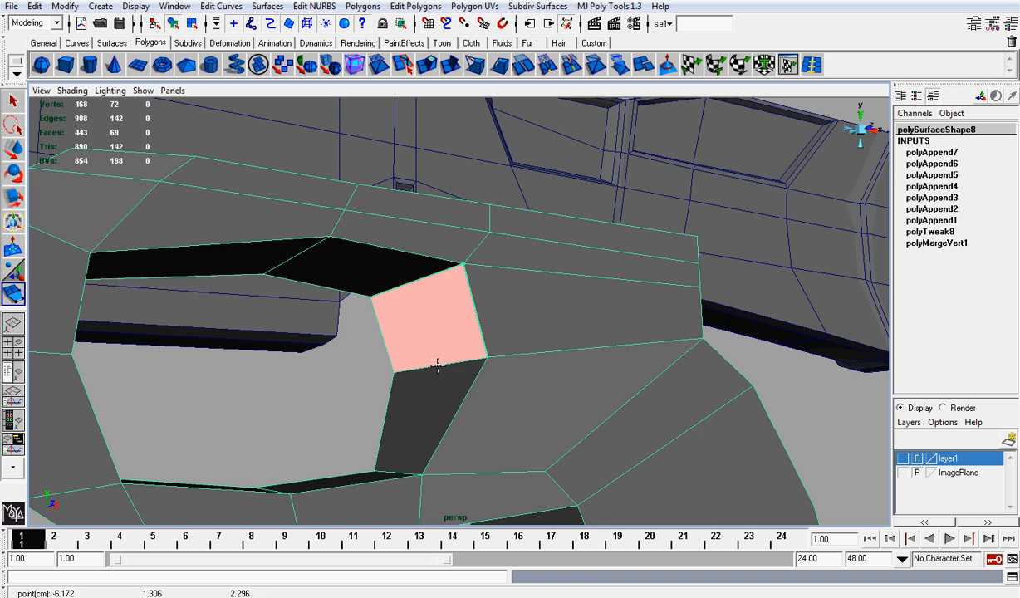
key("Return")
Try to narrow the trigger opening's walls by scaling pairs of opposite middle vertices along Z, first at the rear
left_click_drag(437, 366, 475, 327, "alt")
scroll(451, 336, "up", 3)
left_click_drag(433, 355, 295, 371, "alt")
key("r")
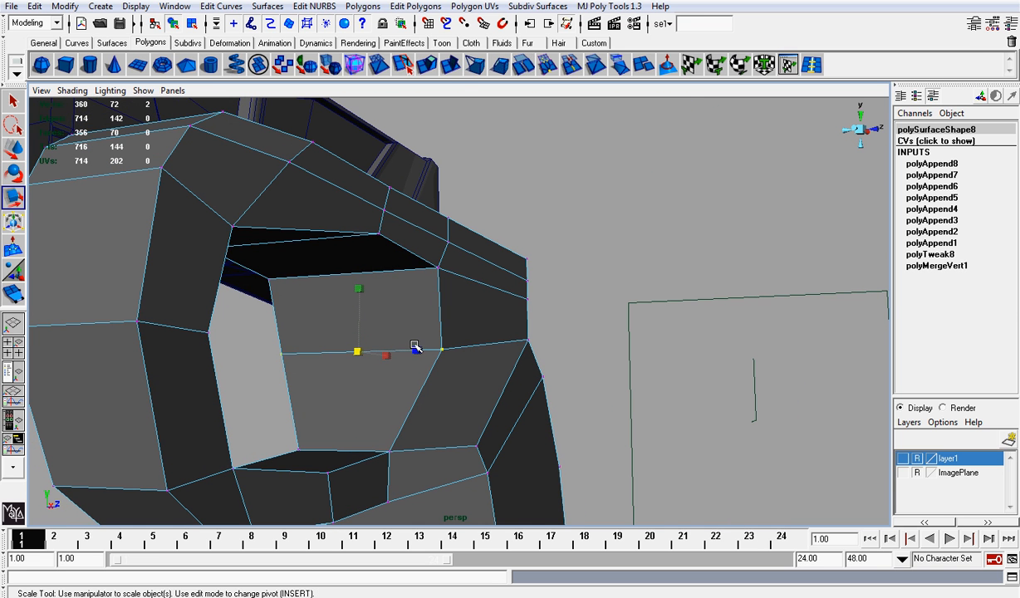
left_click_drag(414, 347, 401, 349)
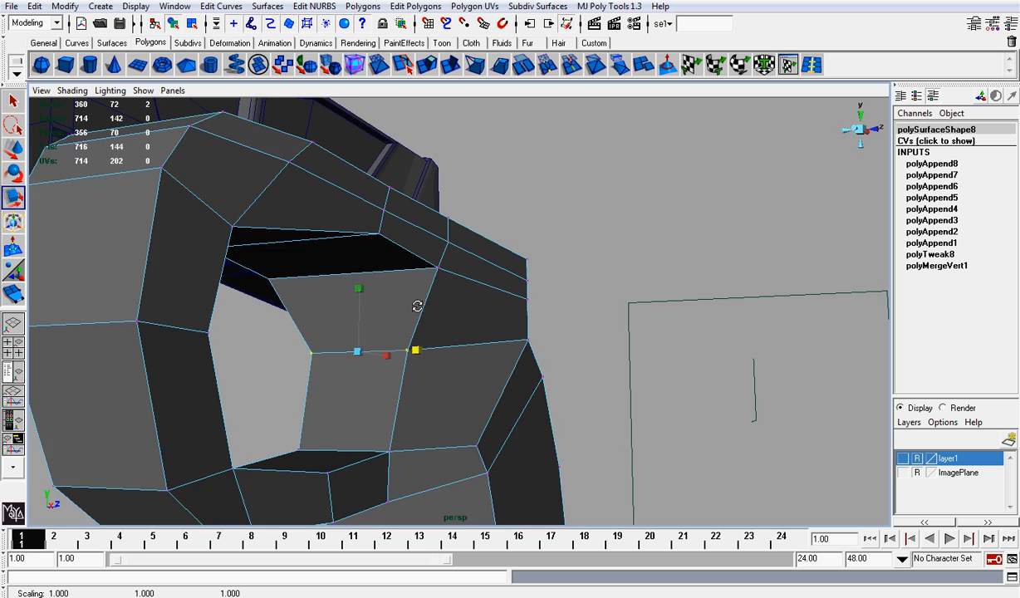
left_click_drag(417, 306, 219, 236, "alt")
left_click(216, 227, "shift")
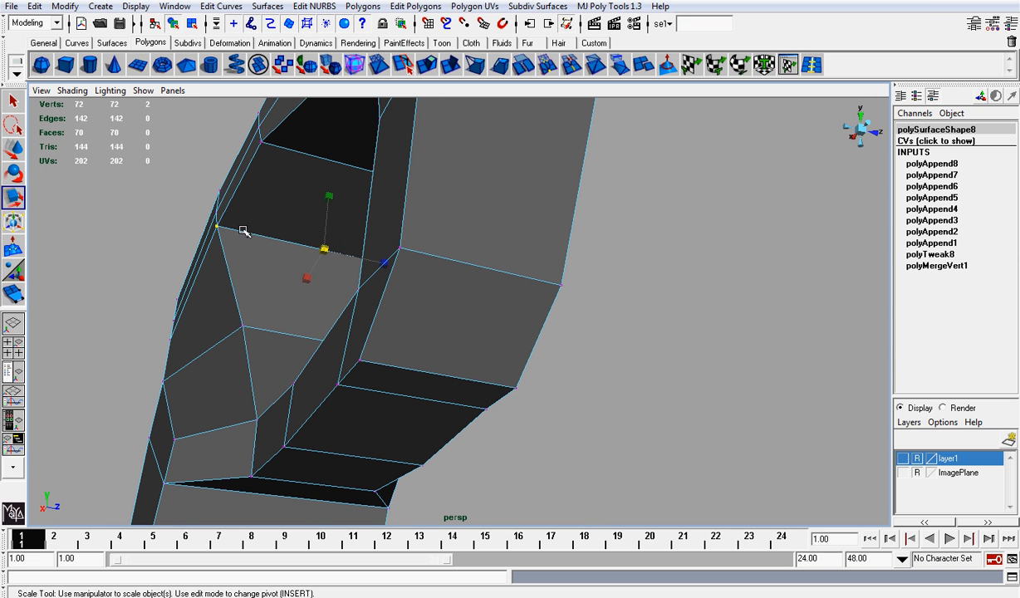
left_click_drag(385, 262, 360, 255)
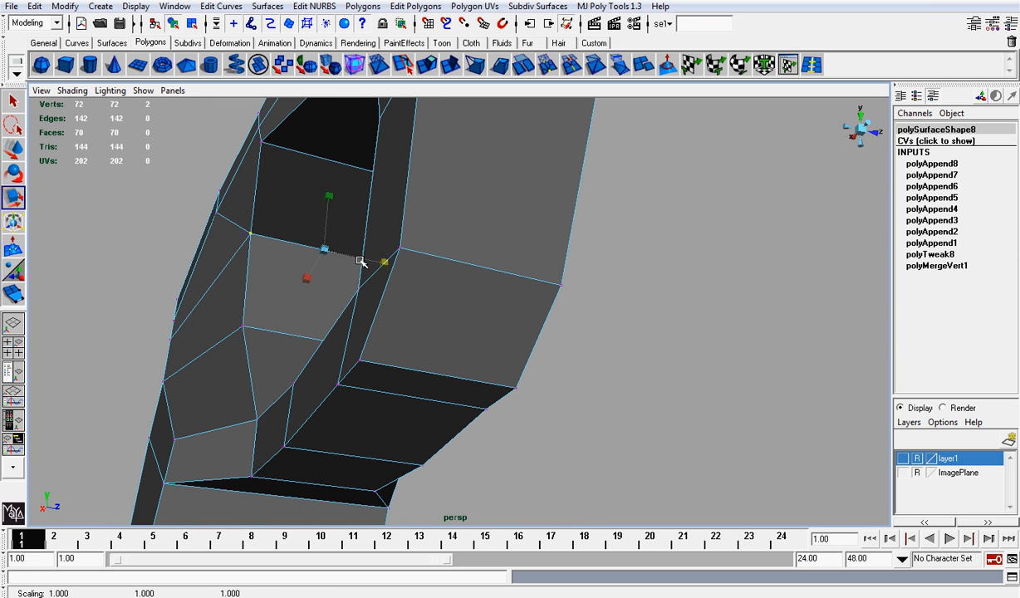
Undo the Z scaling of the trigger opening's vertex pairs
scroll(428, 228, "down", 3)
left_click_drag(428, 228, 286, 413, "alt")
key("ctrl+z")
key("ctrl+z")
key("ctrl+z")
key("ctrl+z")
key("ctrl+z")
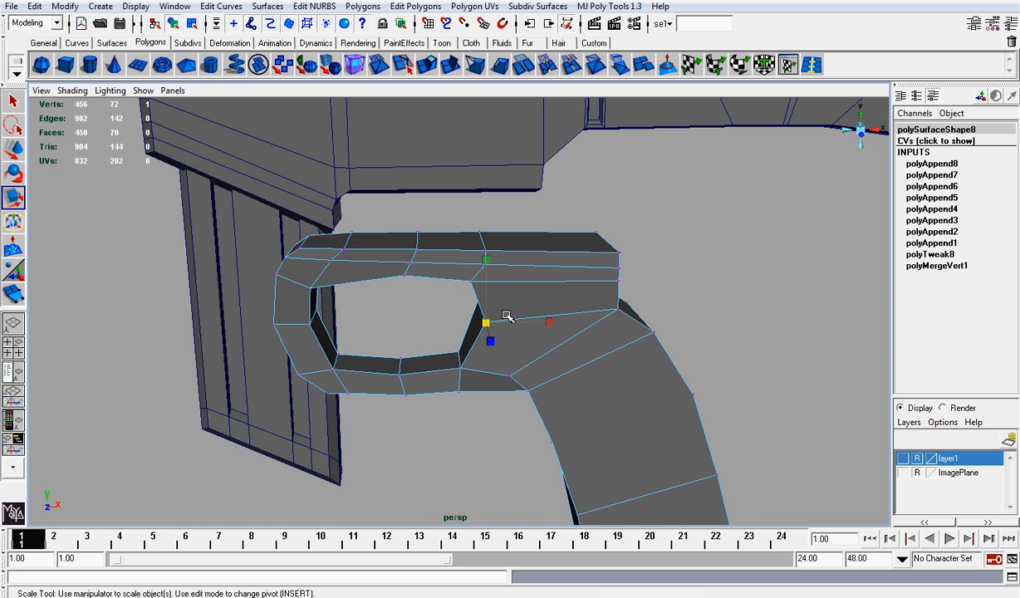
Insert a lengthwise edge loop near one side of the grip and trigger guard mesh and scale it outward to bevel that side
right_click_drag(565, 284, 622, 270)
left_click_drag(597, 285, 532, 305, "alt")
left_click(532, 305)
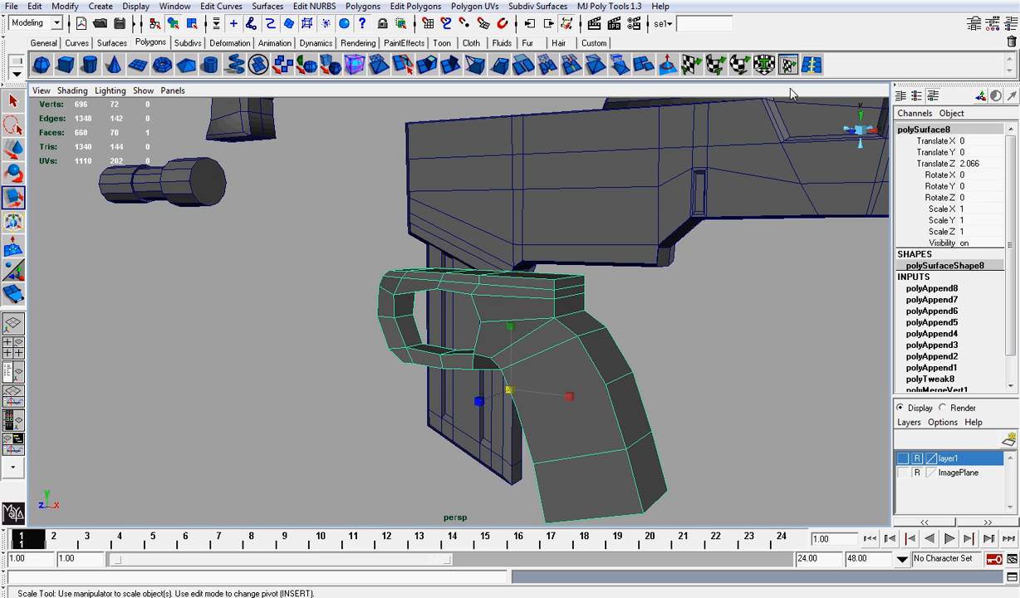
left_click(811, 64)
left_click_drag(664, 353, 485, 213, "alt")
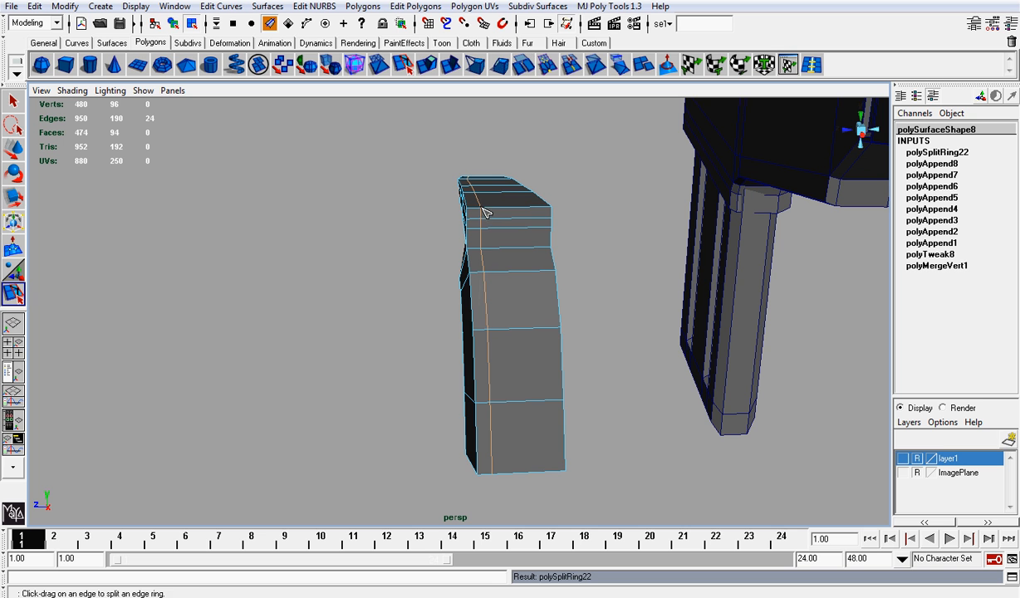
key("r")
left_click_drag(480, 253, 537, 307)
Insert a matching lengthwise edge loop near the opposite side of the grip and trigger guard mesh
left_click(810, 66)
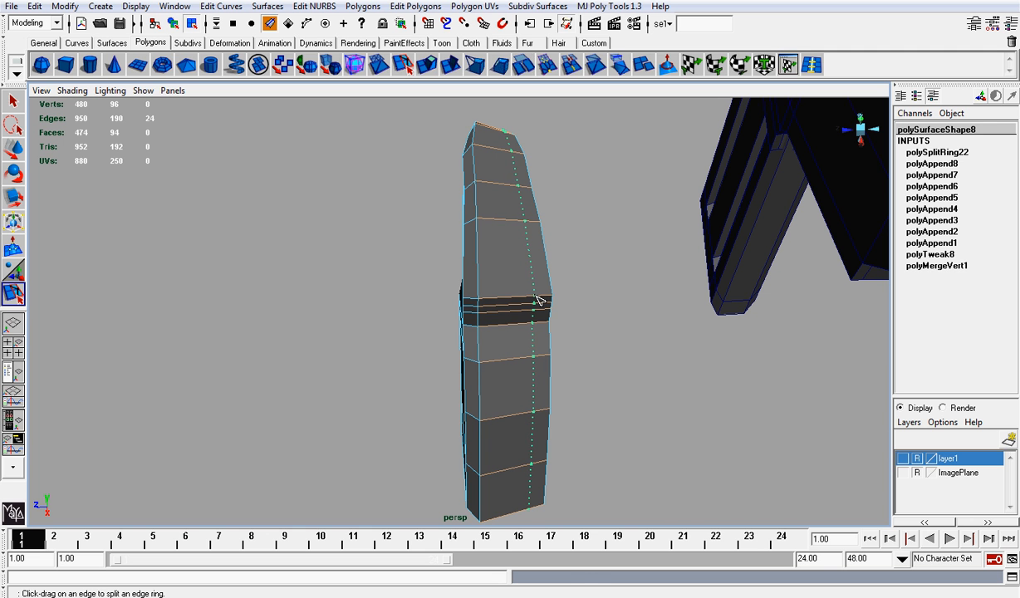
left_click_drag(539, 297, 542, 297)
key("e")
left_click_drag(610, 296, 519, 250, "alt")
Scale the new edge loop outward along Y and slightly along X to match the bevel of the other side
key("r")
left_click_drag(479, 314, 560, 296, "alt")
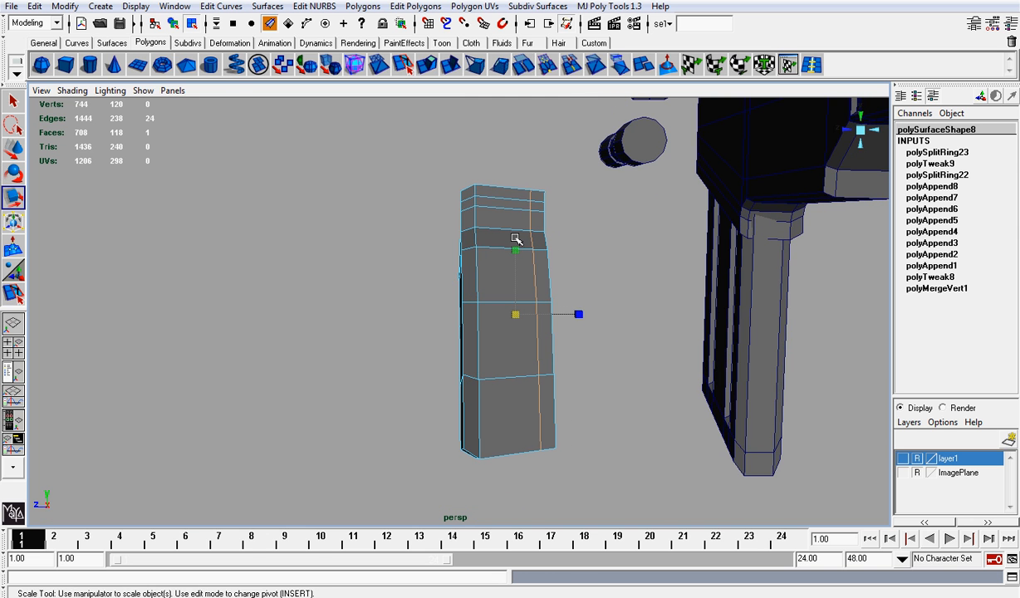
left_click_drag(862, 133, 521, 229, "alt")
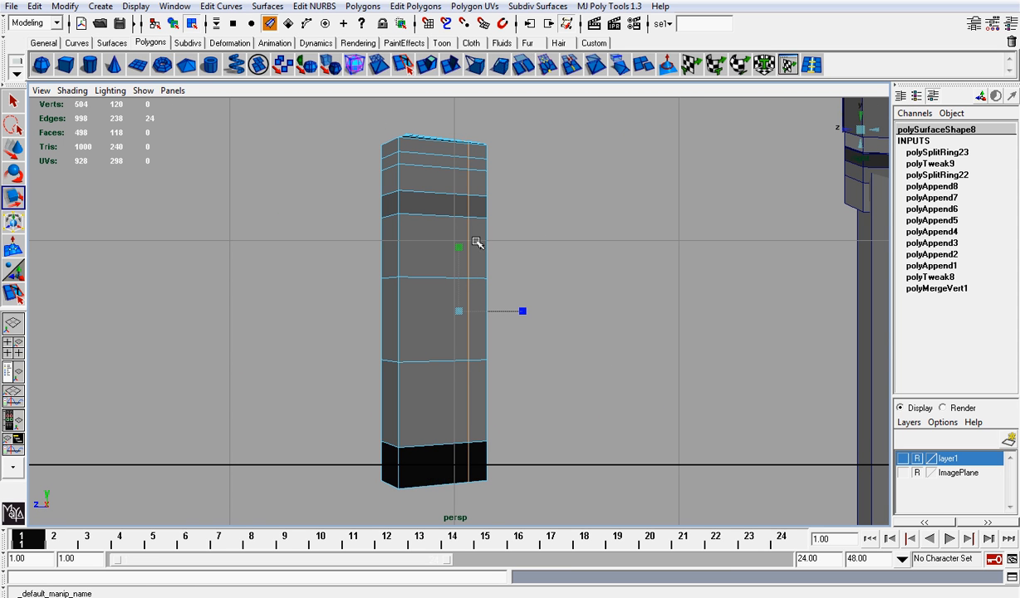
left_click_drag(463, 248, 464, 246)
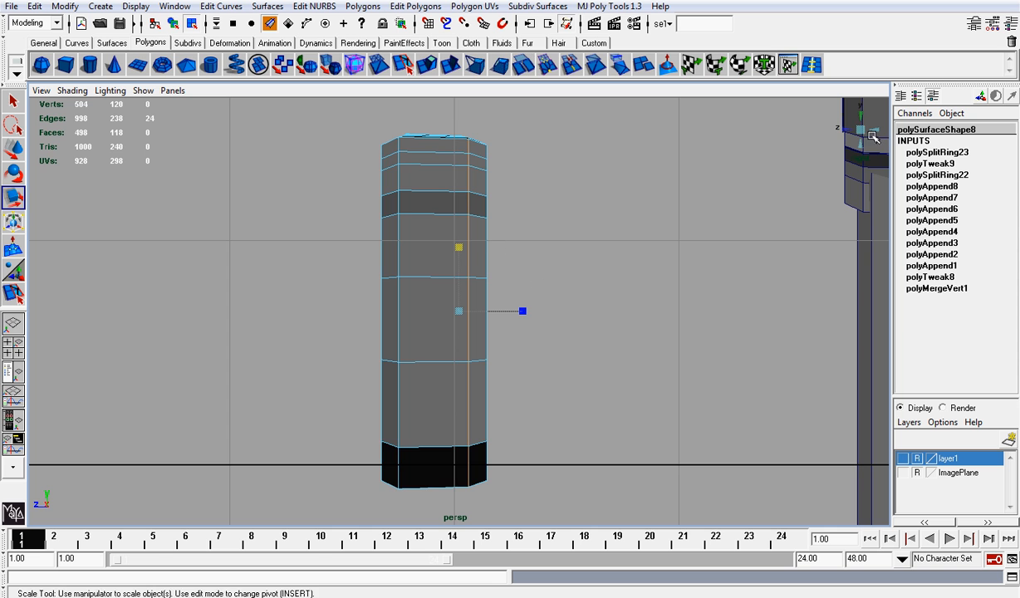
left_click_drag(822, 127, 694, 199, "alt")
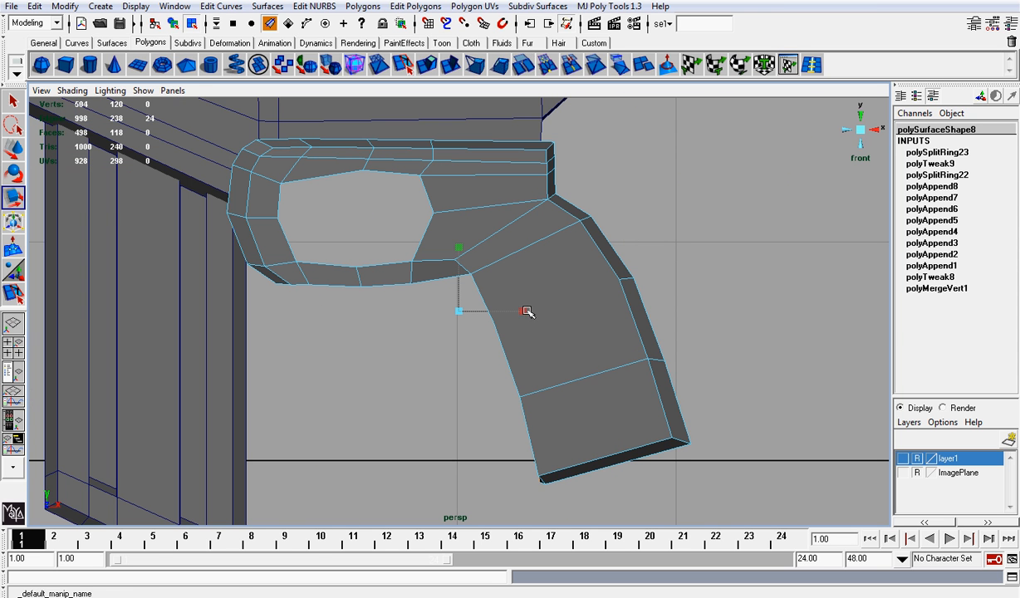
left_click_drag(525, 311, 529, 311)
Return to object mode and set the grip's Translate Z to 0 to place it back under the rifle body
left_click_drag(862, 134, 521, 223, "alt")
key("F8")
left_click(629, 198)
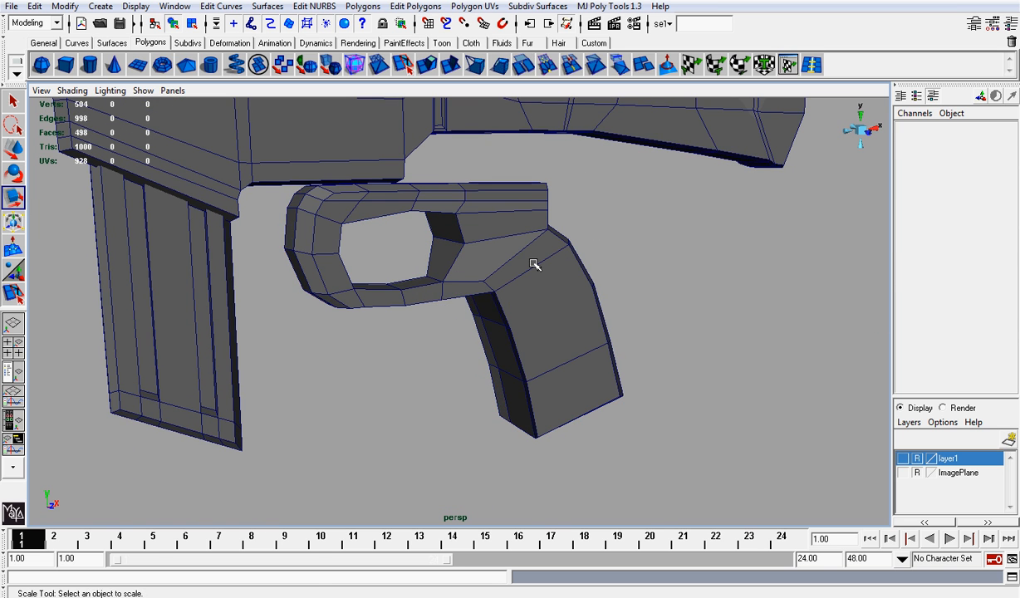
left_click(531, 262)
left_click(965, 163)
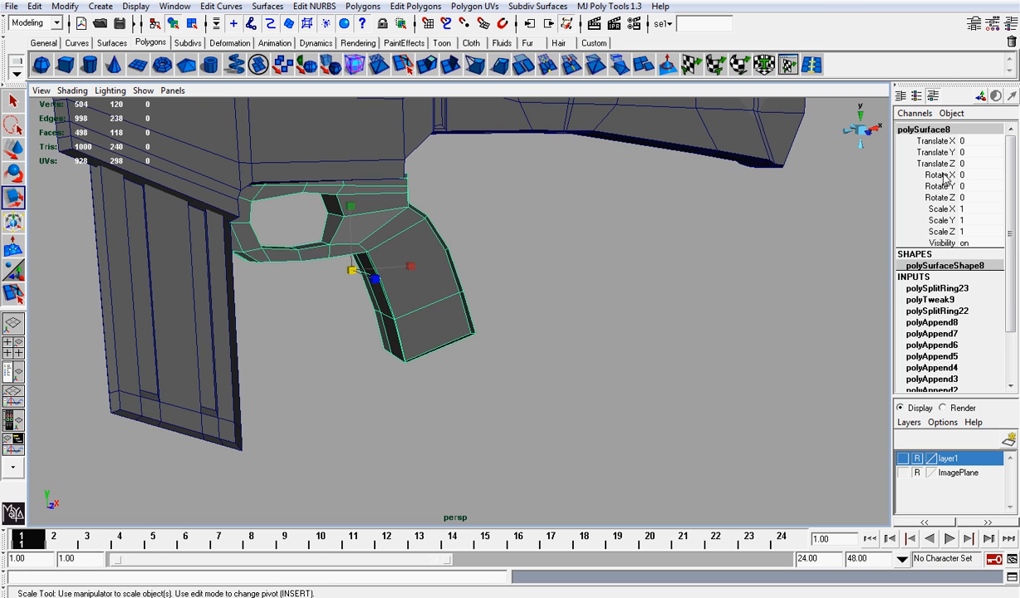
left_click(590, 339)
Make the ImagePlane reference layer visible and frame the rifle body in the front view
left_click_drag(581, 232, 545, 241, "alt")
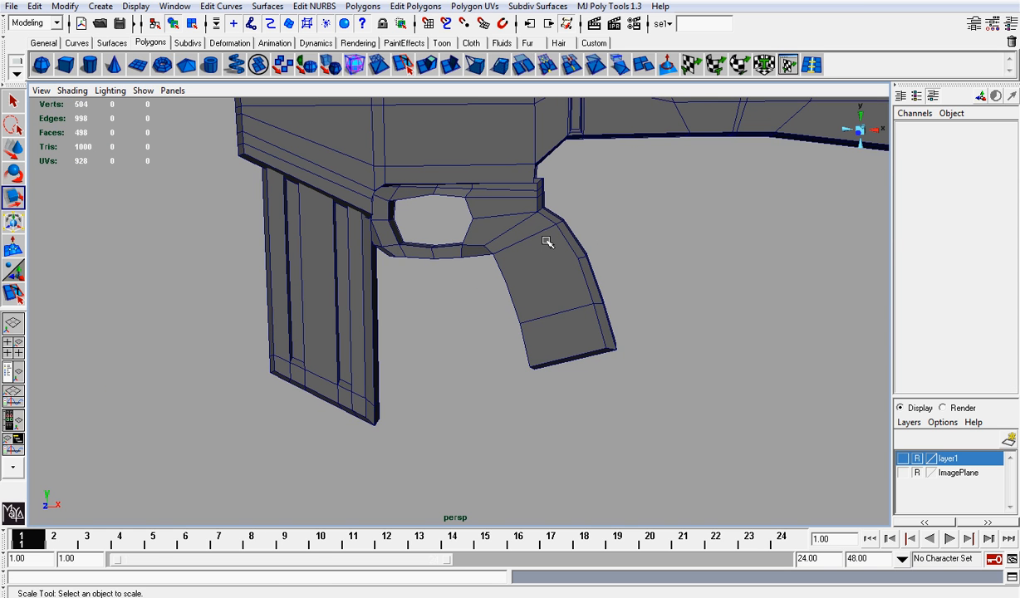
scroll(546, 242, "up", 3)
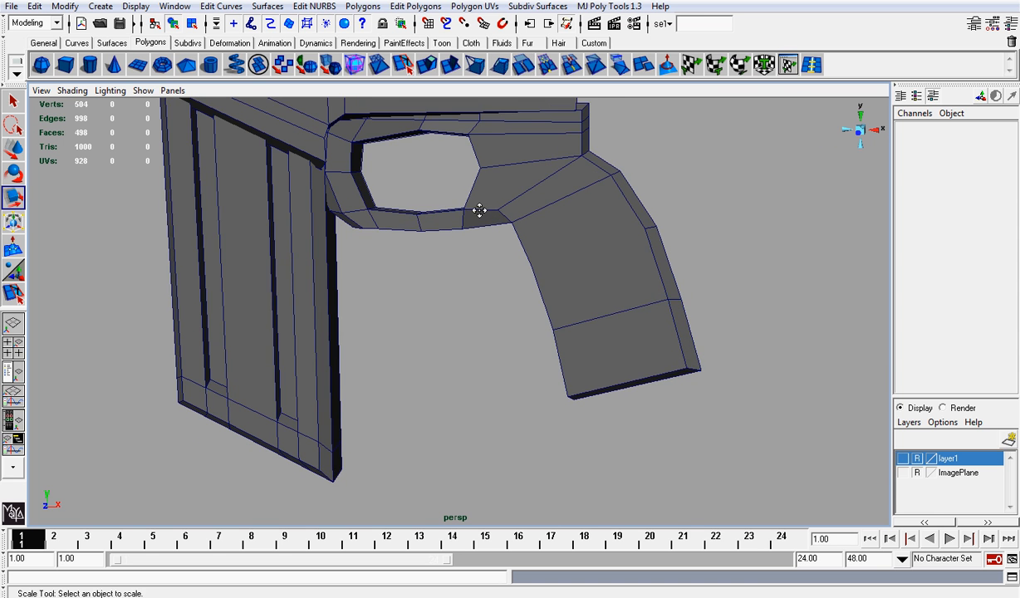
scroll(479, 210, "down", 1)
left_click(903, 471)
scroll(795, 245, "down", 2)
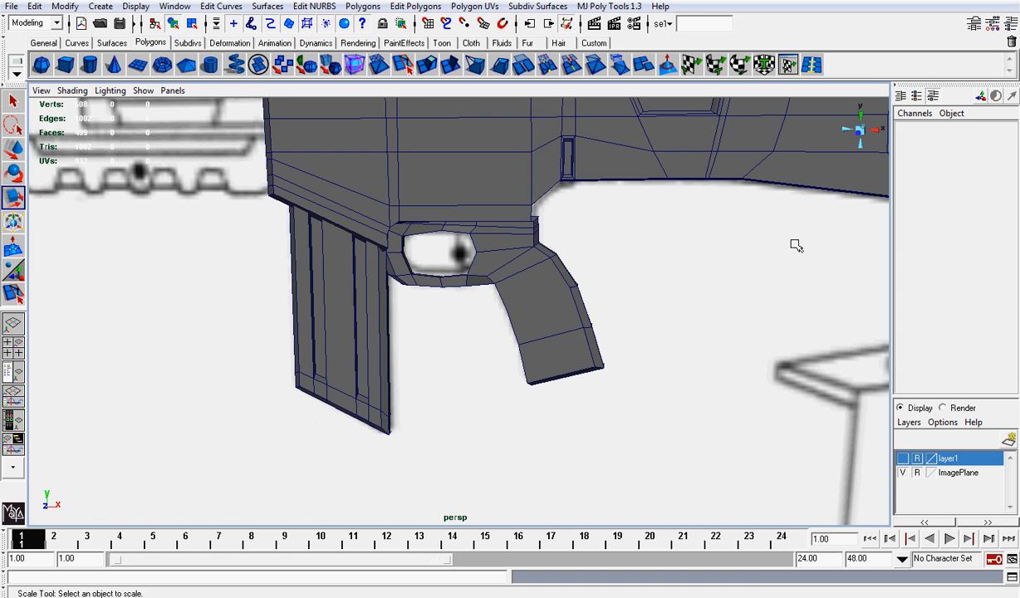
left_click(859, 131)
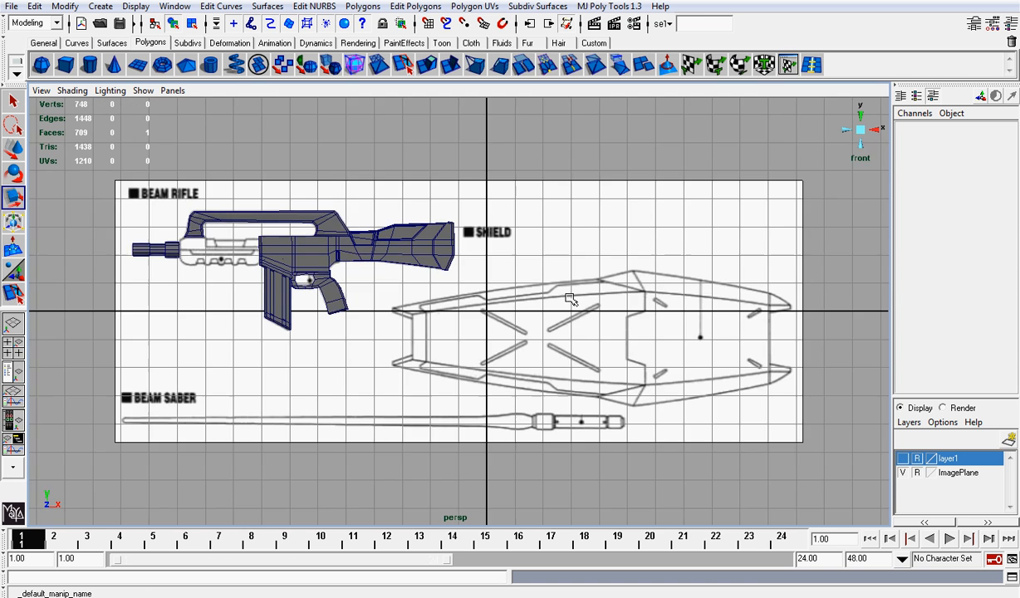
scroll(570, 298, "up", 3)
middle_click_drag(278, 198, 514, 273, "alt")
scroll(519, 325, "up", 5)
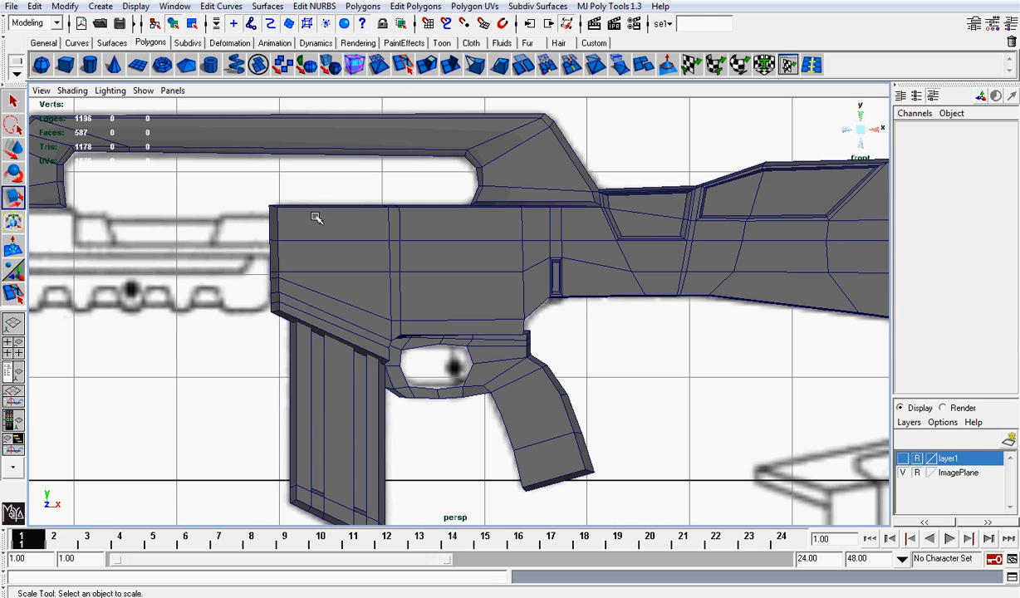
Hide the rifle body and magazine, and turn on X-Ray shading to see the reference through the grip
left_click(316, 356)
key("Delete")
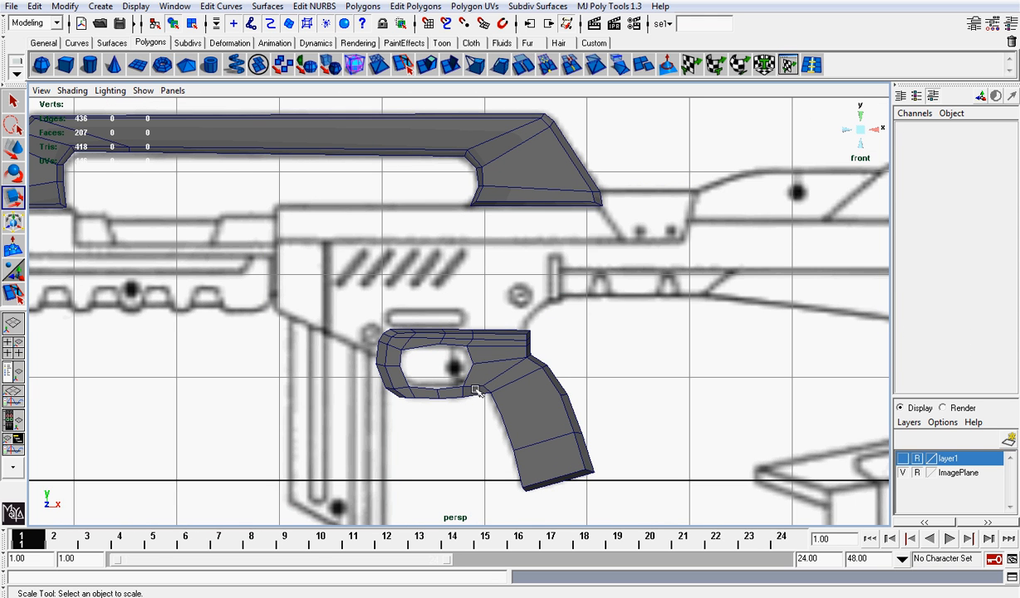
scroll(321, 334, "up", 3)
left_click(80, 90)
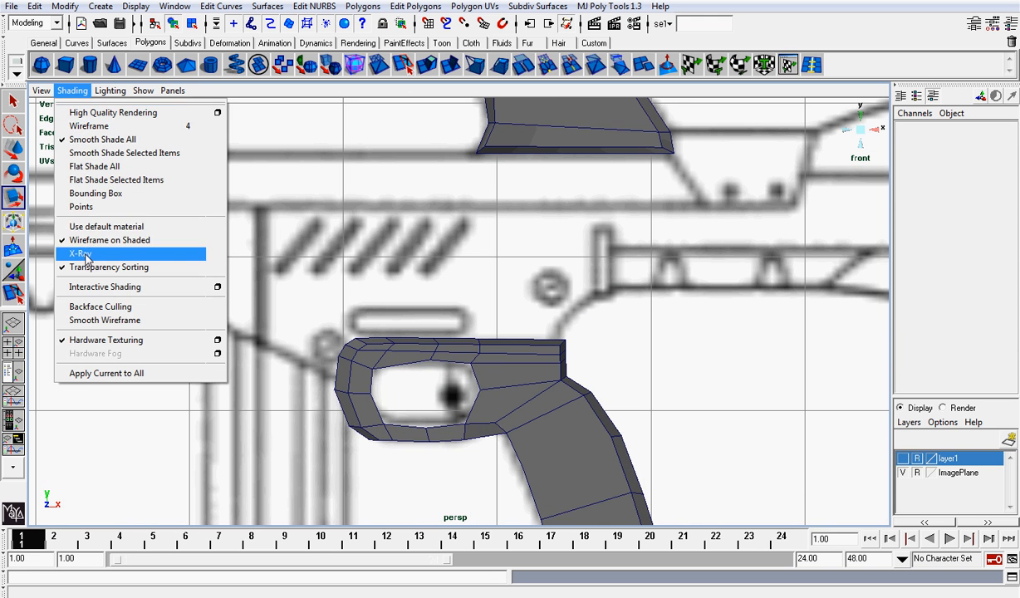
left_click(85, 254)
Try to flatten only the outermost front vertices of the trigger guard along X, and undo that scaling
scroll(355, 407, "up", 3)
middle_click_drag(373, 405, 466, 351, "alt")
scroll(468, 343, "up", 2)
right_click_drag(465, 313, 432, 331)
left_click_drag(352, 242, 445, 473)
left_click_drag(487, 348, 435, 326)
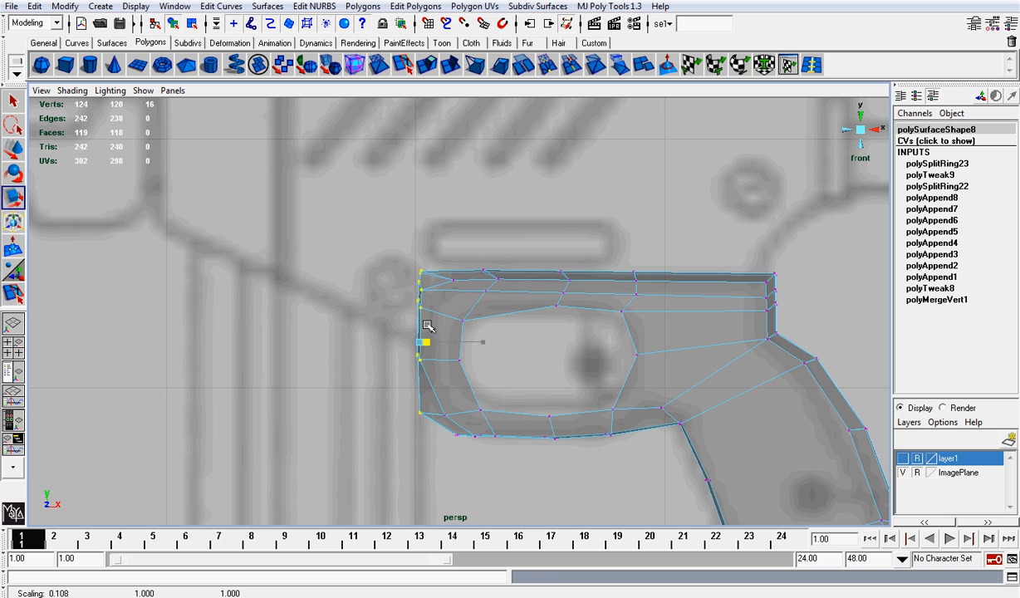
key("ctrl+z")
Flatten all outer front-end vertices of the trigger guard, including the upper corner ones, along X into one vertical line
left_click_drag(348, 220, 485, 470)
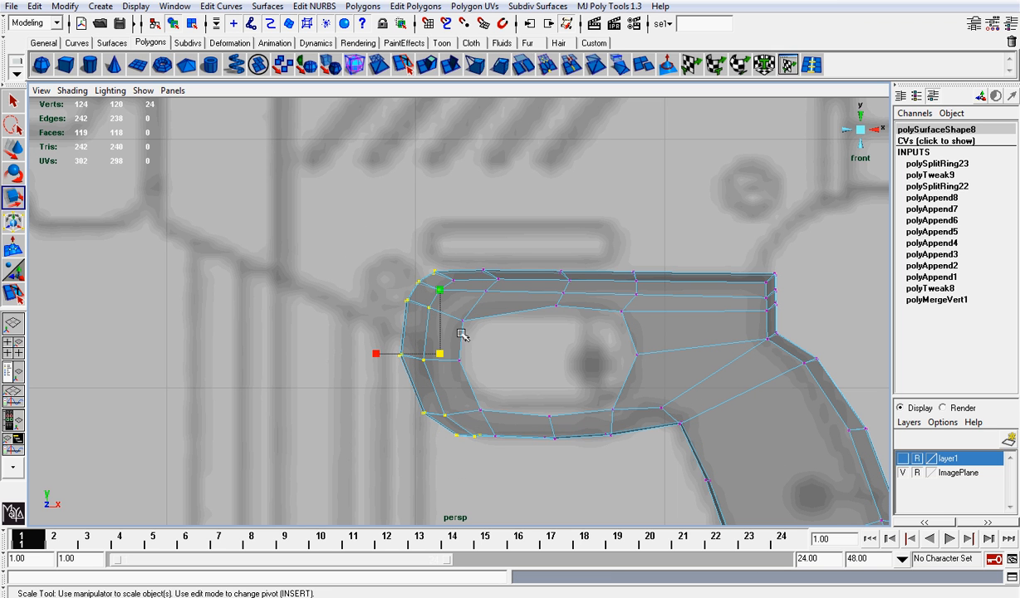
left_click_drag(378, 357, 417, 363)
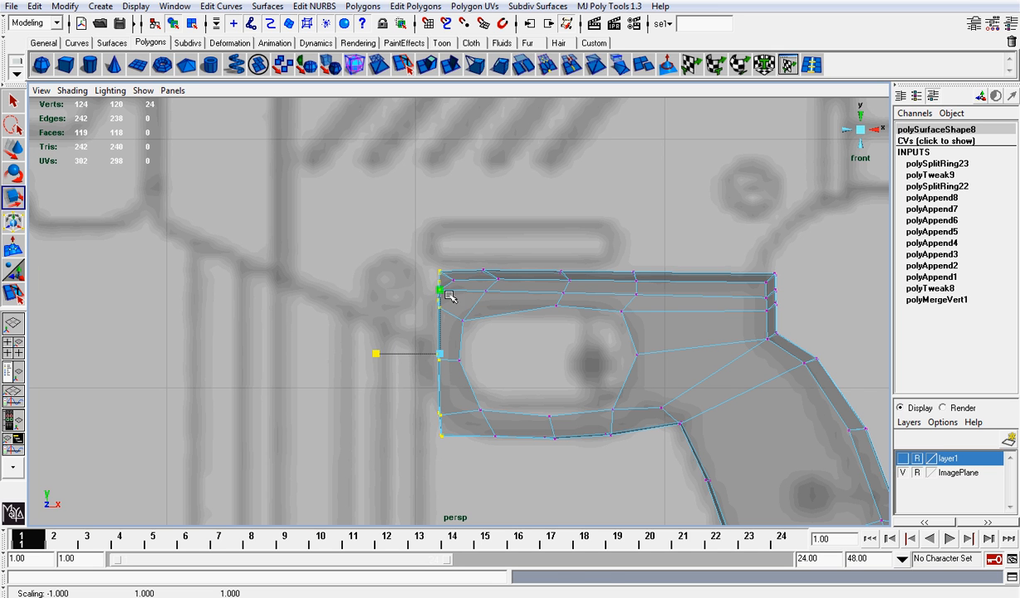
key("ctrl+z")
key("ctrl+z")
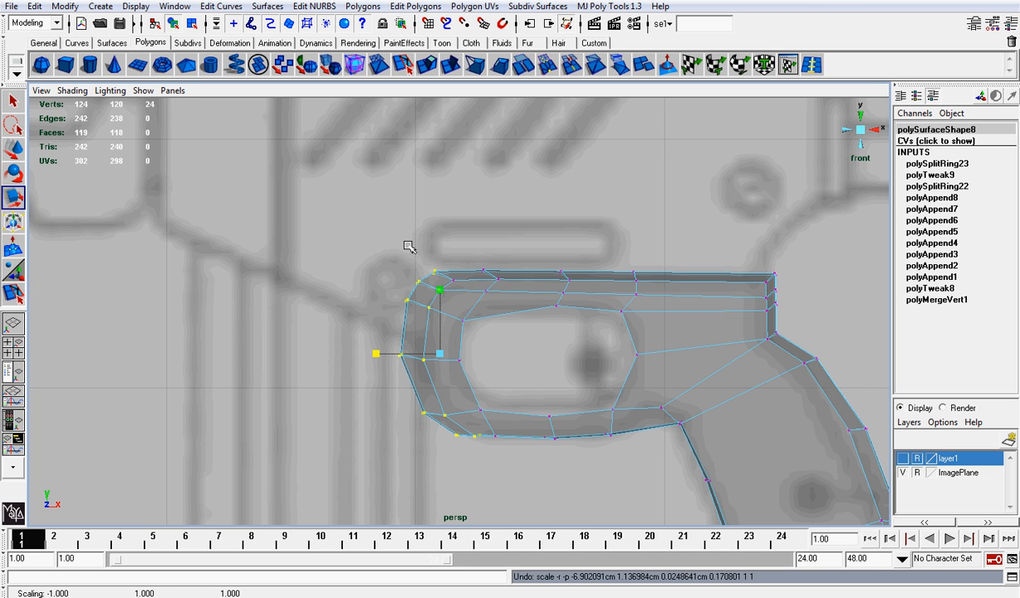
left_click_drag(443, 256, 456, 299, "shift")
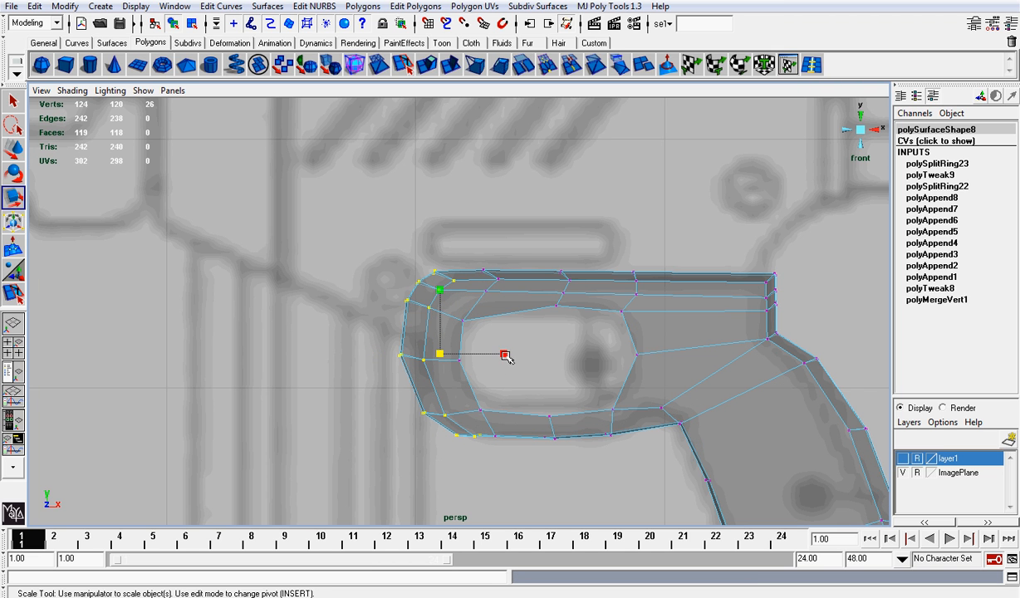
mouse_move(506, 357)
left_mouse_down()
mouse_move(466, 356)
mouse_move(505, 352)
mouse_move(479, 353)
mouse_move(488, 356)
left_mouse_up()
key("w")
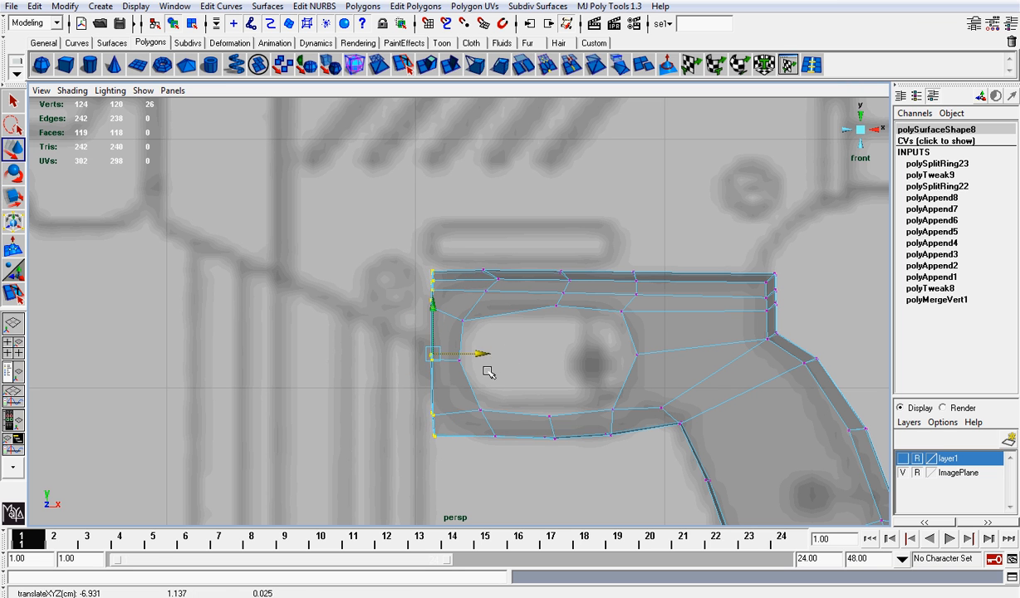
Select the vertical bevel edges on both sides of the trigger guard's front end and move them slightly backward along X
scroll(482, 370, "up", 3)
left_click(863, 125)
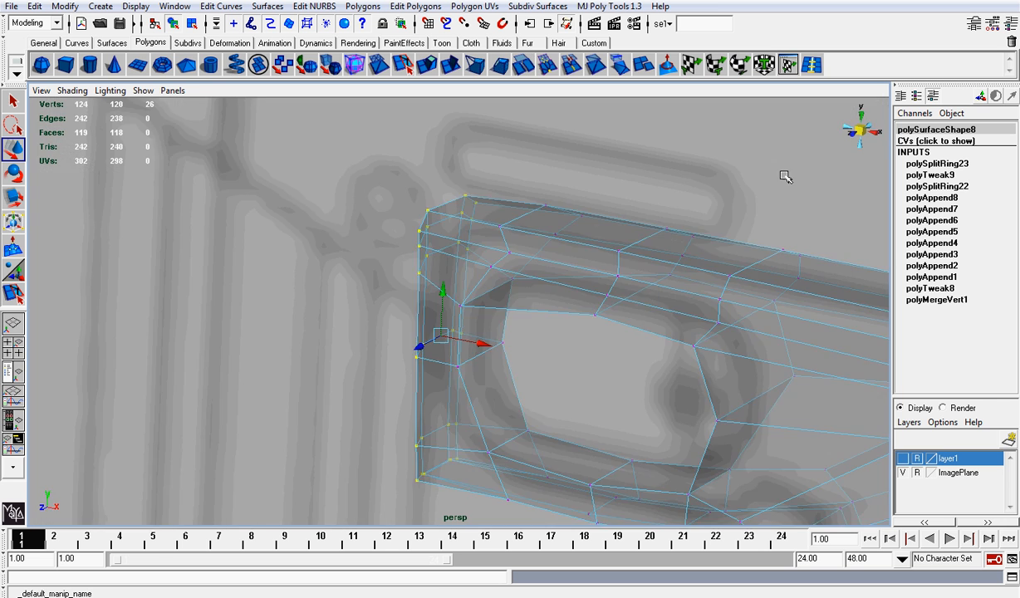
left_click_drag(525, 254, 639, 243, "alt")
right_click_drag(507, 188, 496, 218)
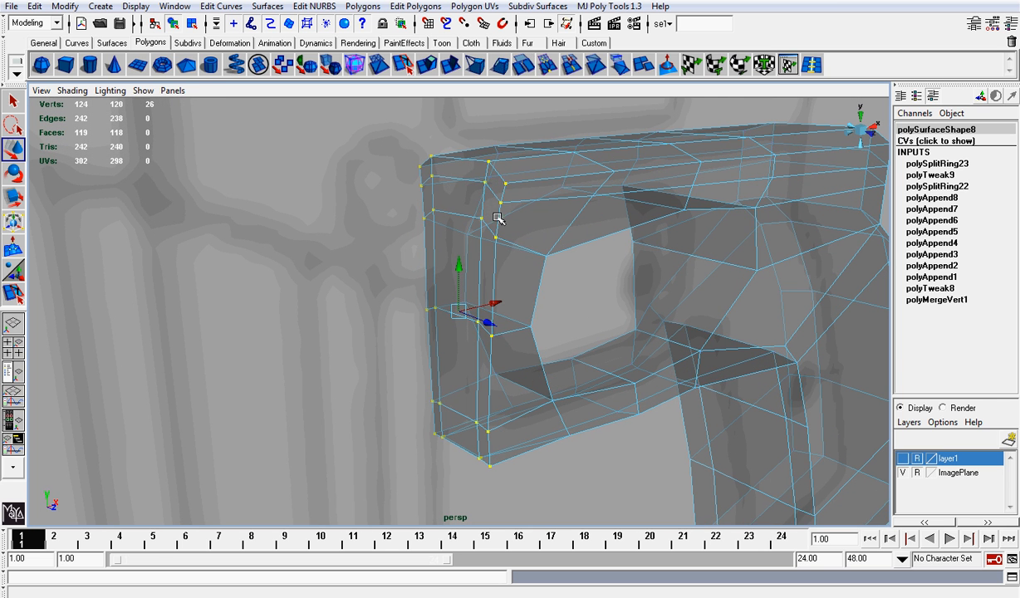
left_click(503, 193)
left_click(499, 217, "shift")
left_click(494, 277, "shift")
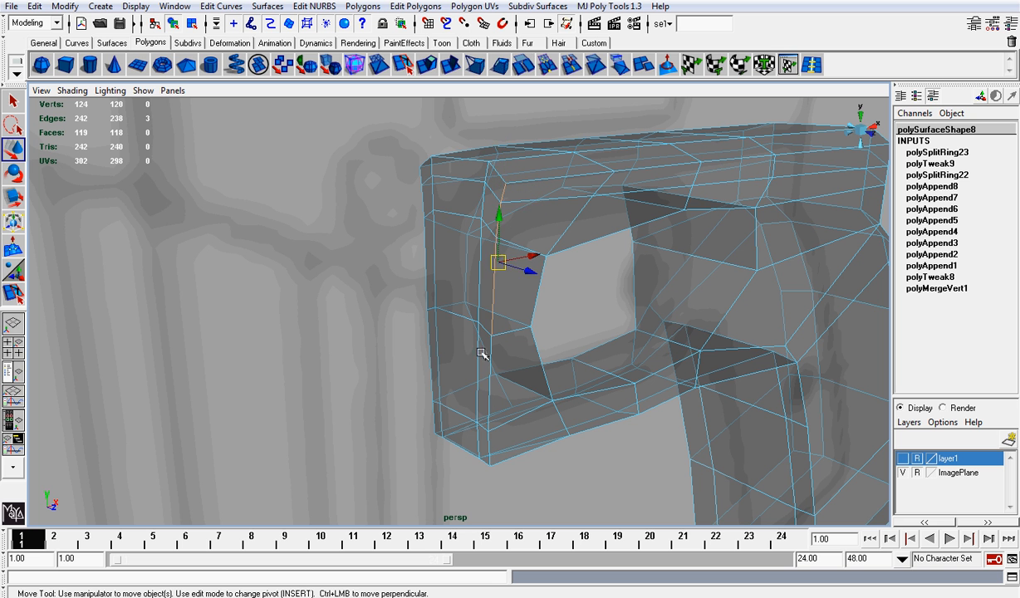
left_click(484, 398, "shift")
left_click(487, 435, "shift")
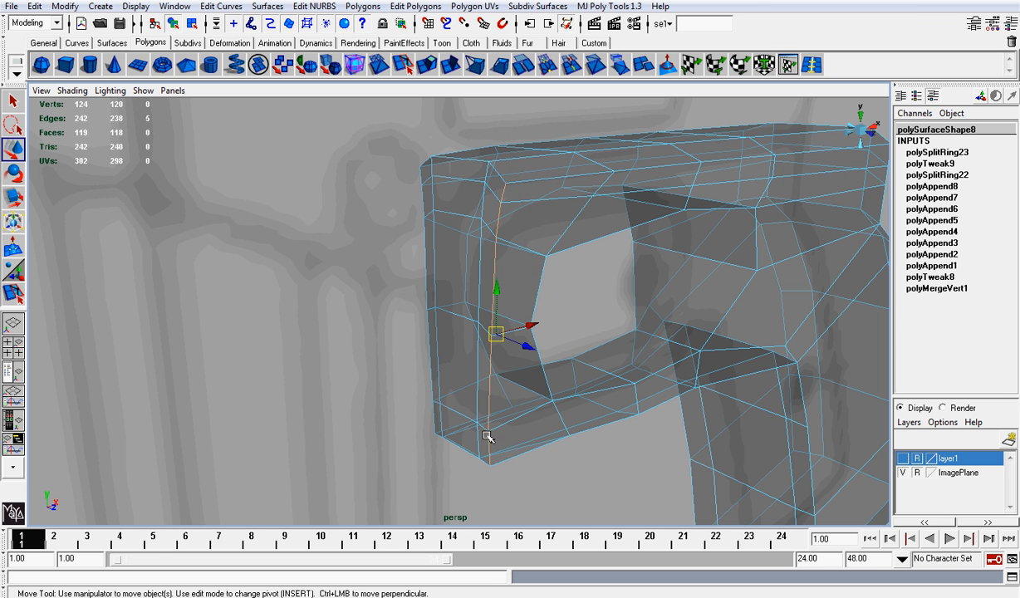
left_click_drag(361, 189, 404, 183, "alt")
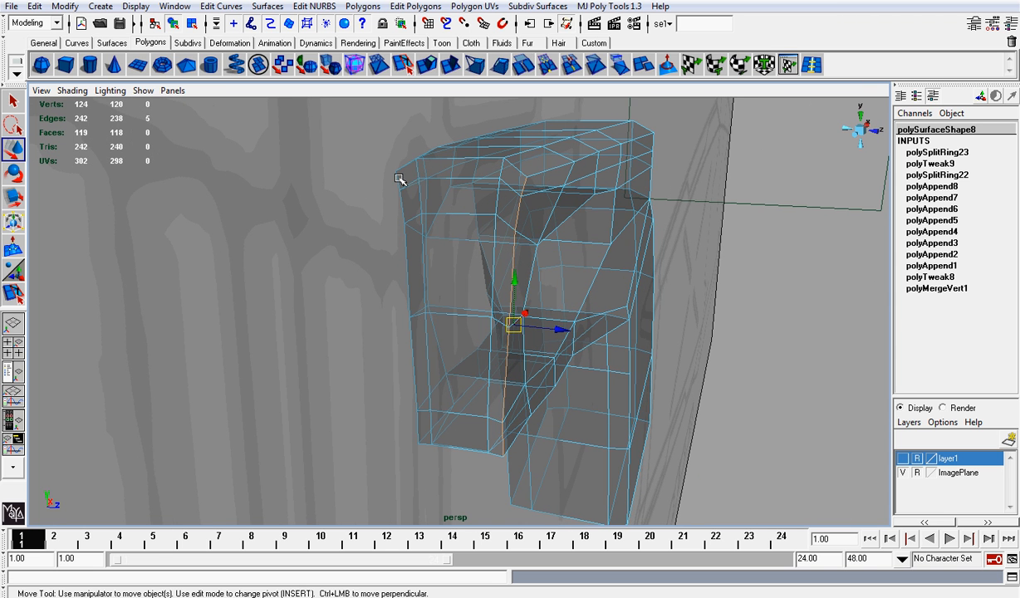
left_click(404, 203, "shift")
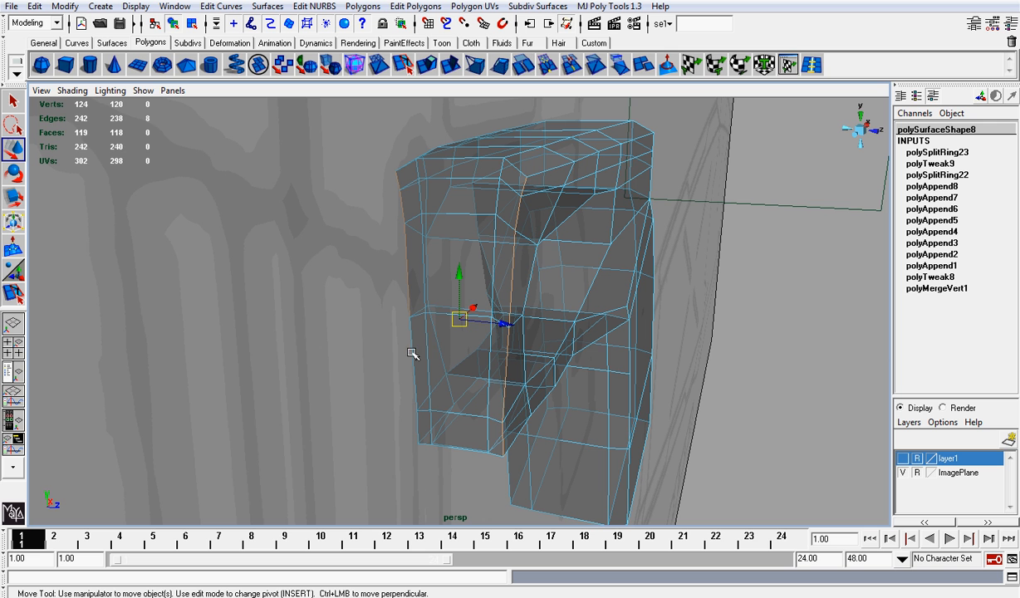
left_click(419, 428, "shift")
left_click_drag(528, 387, 380, 410, "alt")
left_click_drag(515, 323, 528, 321)
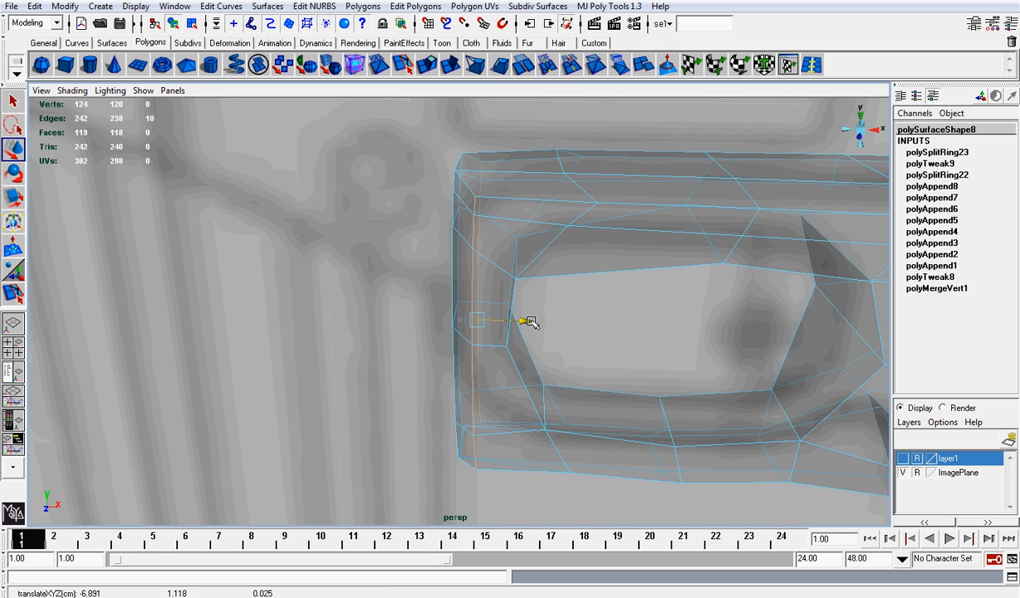
Turn off X-Ray shading and return to the front view, framed on the trigger guard in vertex mode
left_click(72, 91)
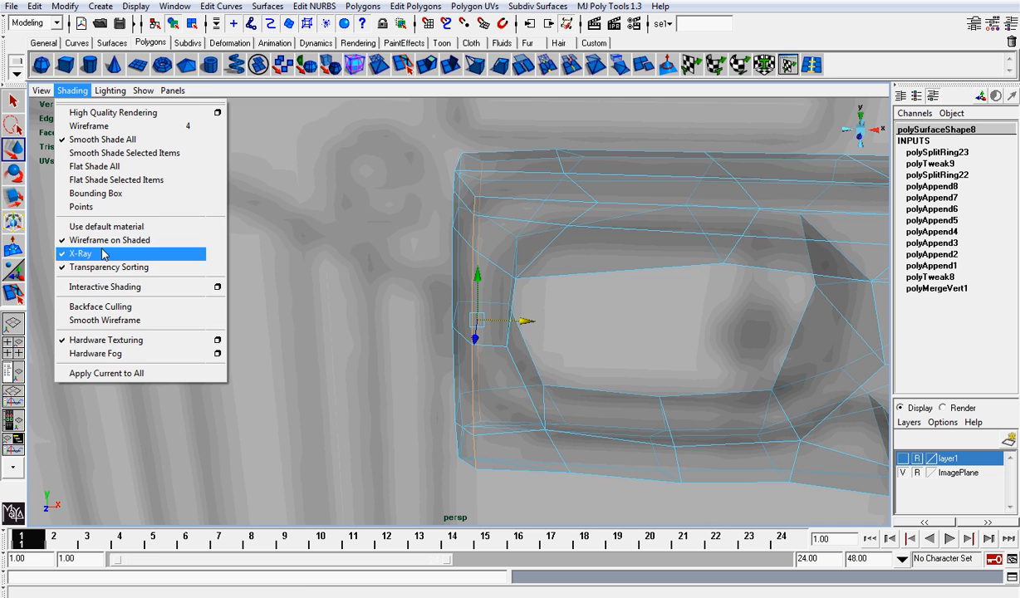
left_click(80, 253)
left_click_drag(444, 282, 570, 248, "alt")
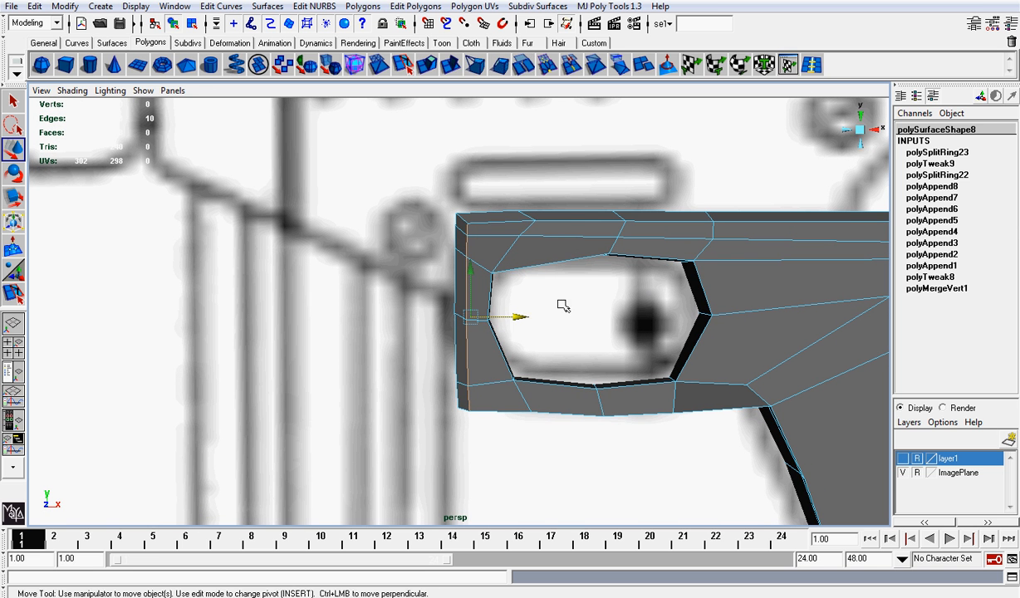
left_click(503, 287)
right_click_drag(531, 264, 472, 262)
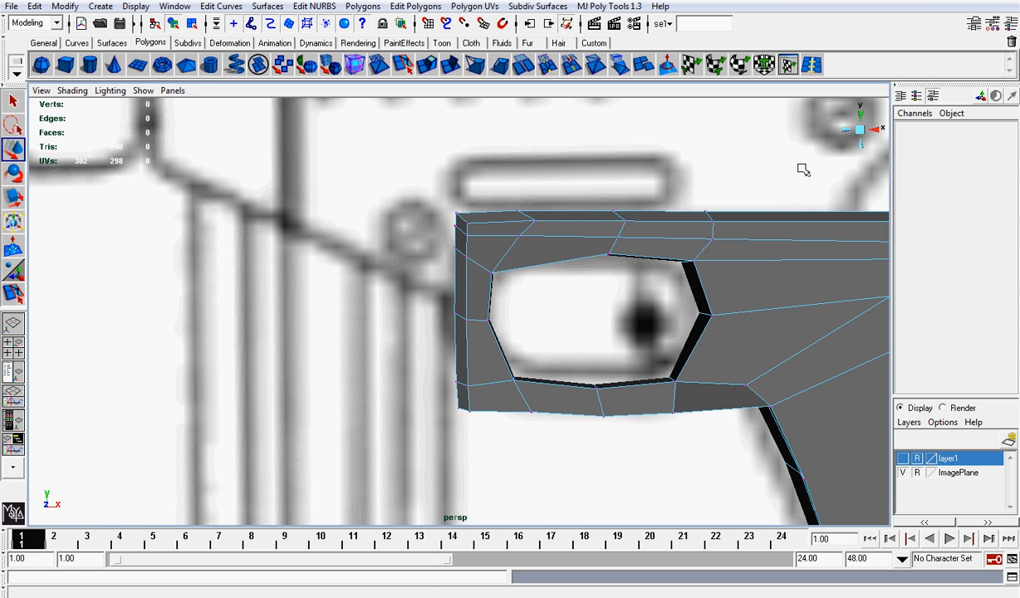
left_click(864, 129)
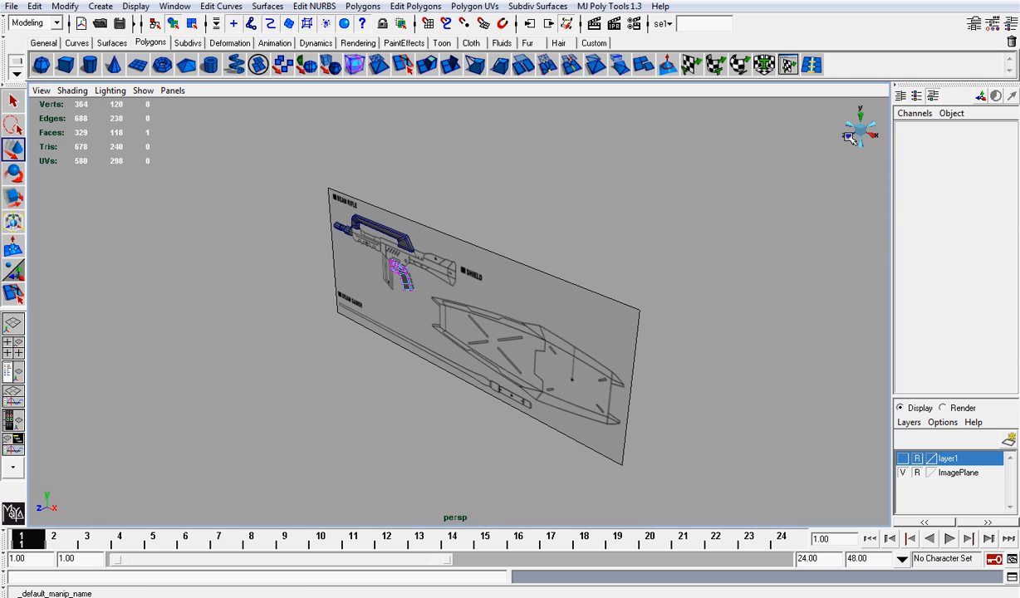
left_click(847, 137)
middle_click_drag(264, 266, 584, 320, "alt")
scroll(582, 322, "up", 3)
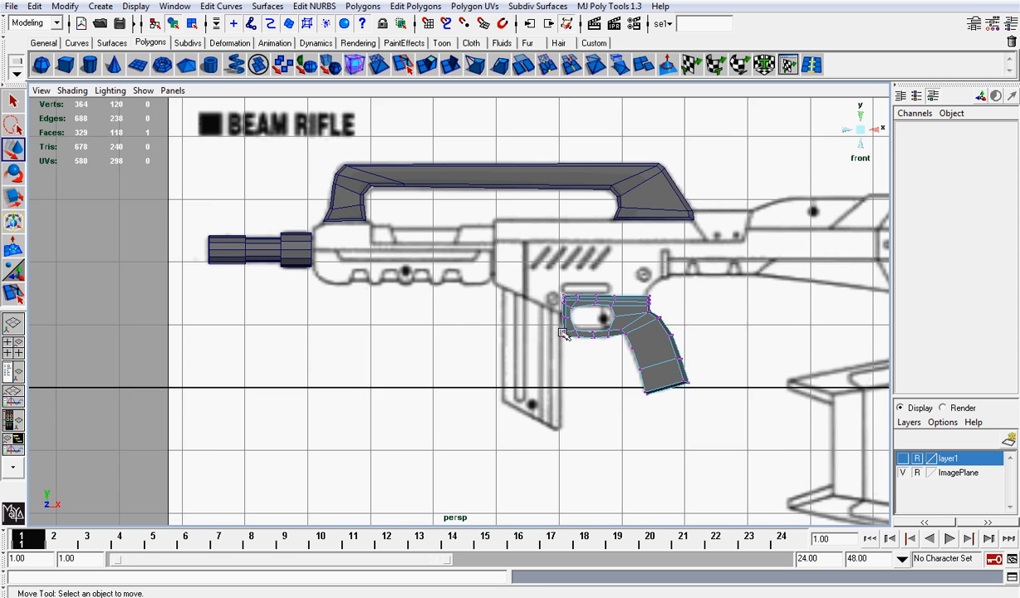
scroll(563, 333, "up", 6)
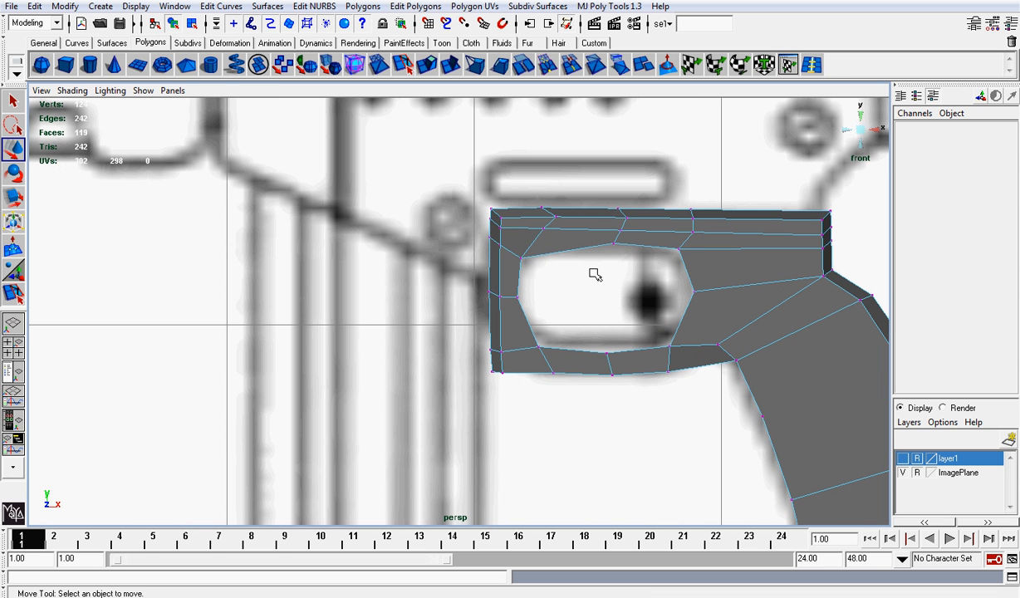
Align the middle columns of vertices above and below the trigger opening into one vertical line by scaling along X
left_click_drag(627, 264, 629, 264)
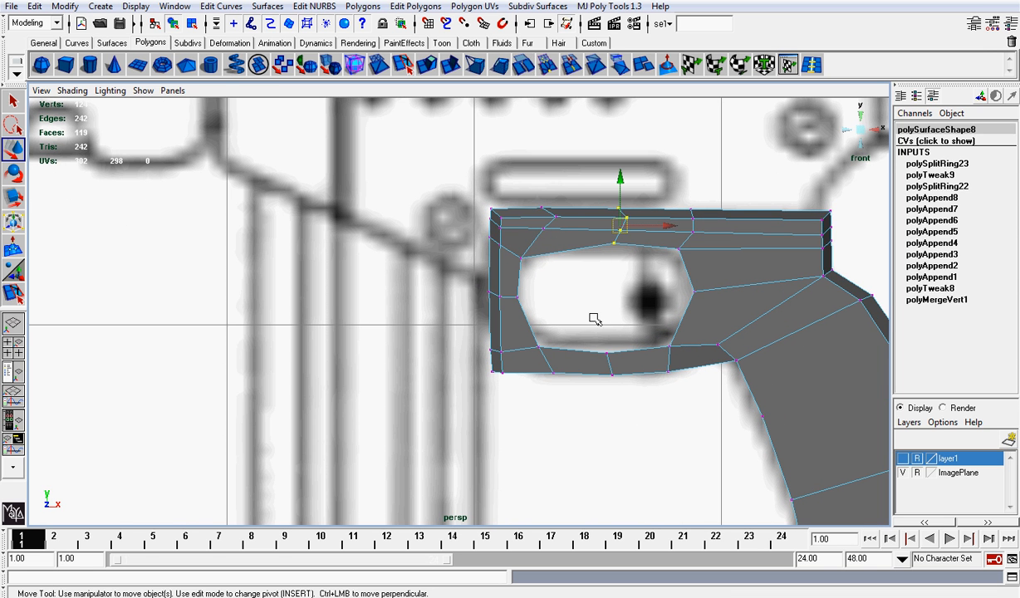
left_click_drag(594, 319, 615, 414, "shift")
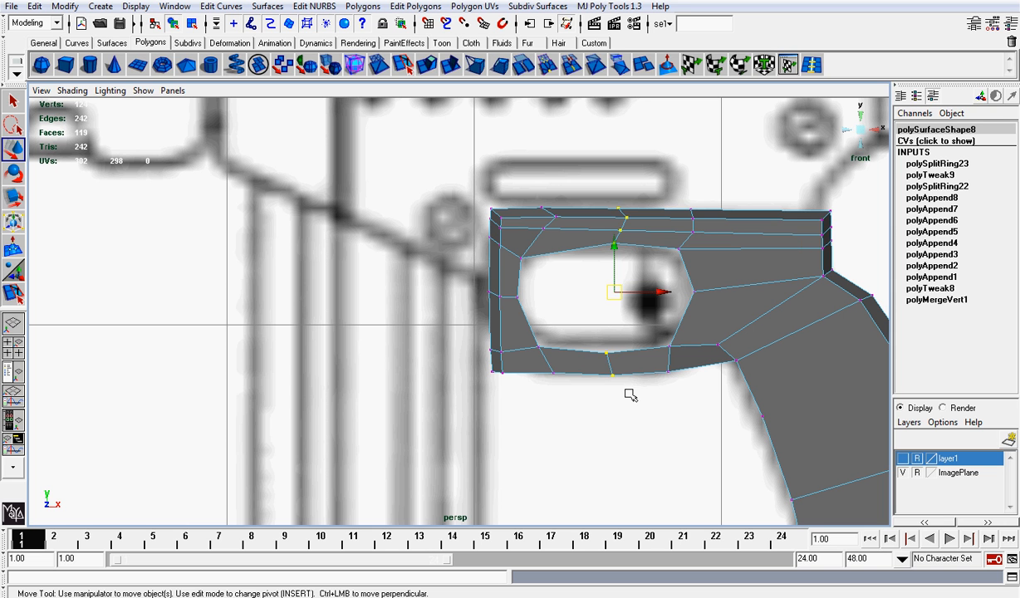
key("r")
left_click_drag(553, 295, 648, 293)
key("w")
scroll(546, 223, "up", 3)
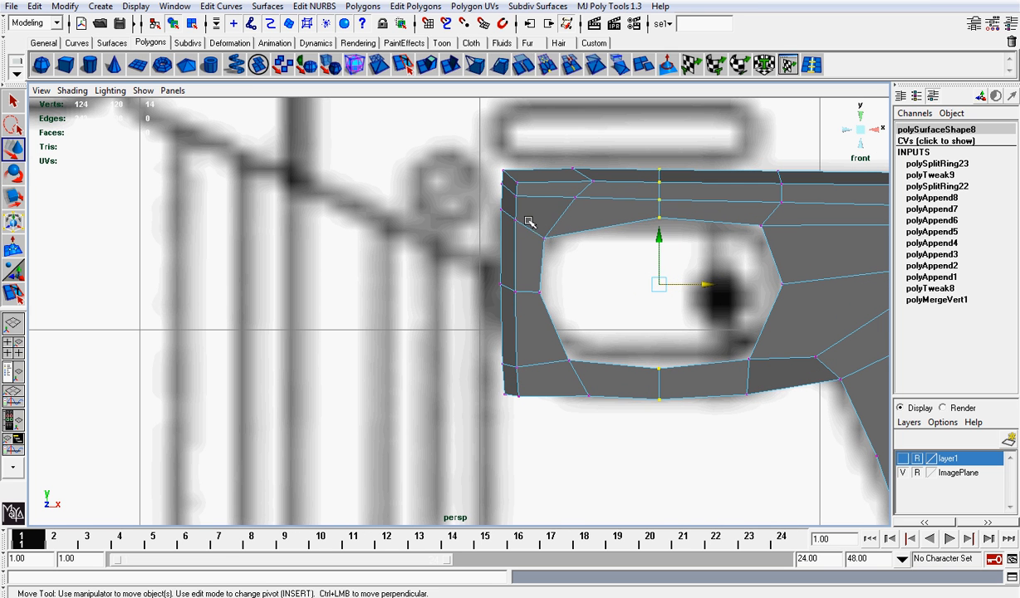
Move the front upper corner and front middle vertices of the trigger opening inward to follow the reference outline
left_click_drag(535, 225, 561, 226)
left_click_drag(531, 279, 586, 338)
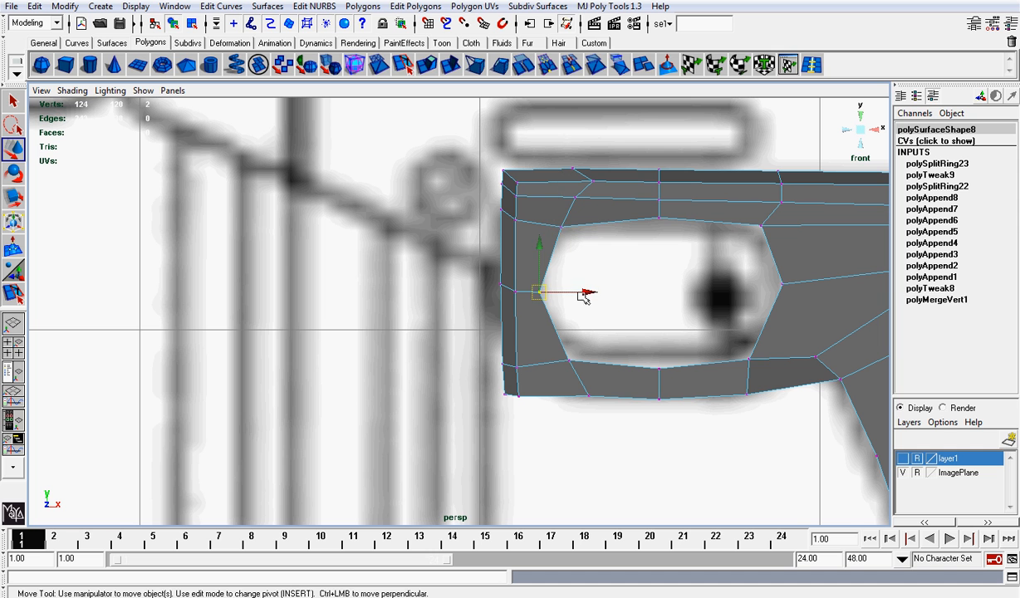
left_click_drag(582, 292, 591, 291)
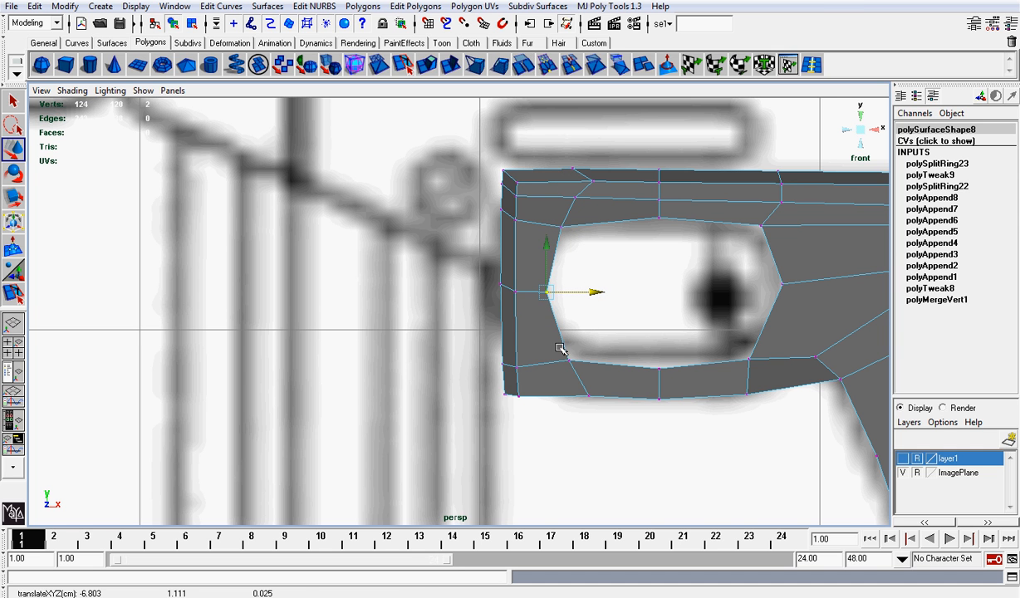
mouse_move(560, 348)
left_mouse_down()
mouse_move(588, 380)
mouse_move(570, 358)
left_mouse_up()
scroll(609, 331, "down", 6)
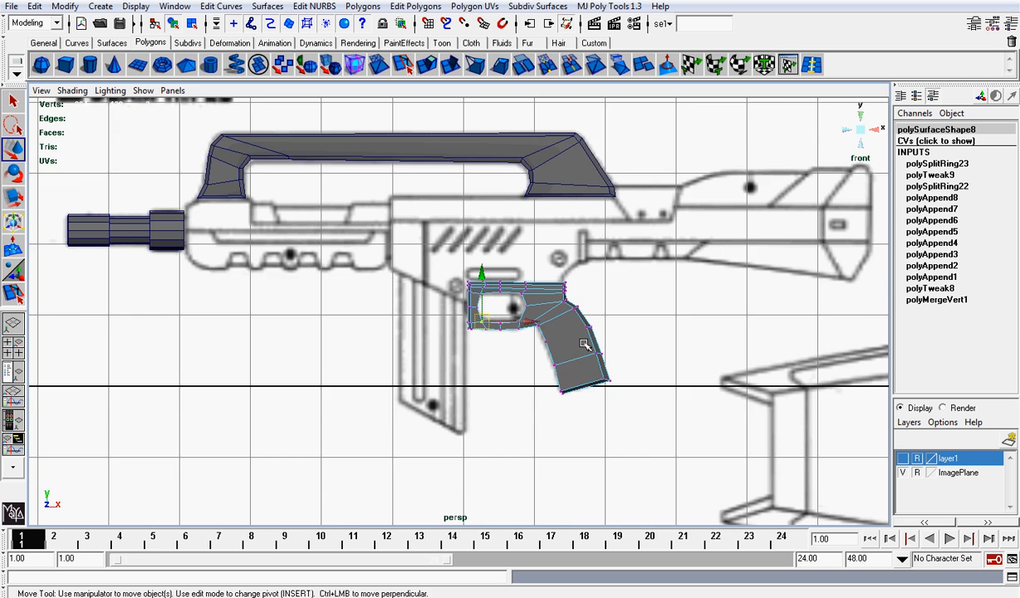
Save the scene from object mode, and show the hidden rifle body and magazine again
scroll(585, 345, "up", 3)
right_click_drag(573, 307, 621, 296)
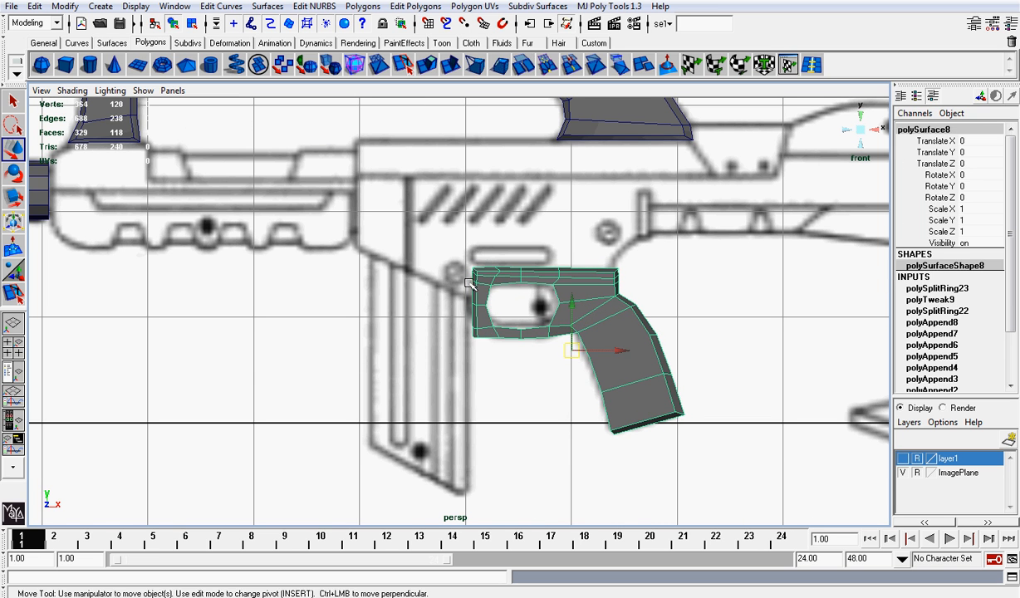
left_click(120, 23)
key("q")
left_click(727, 261)
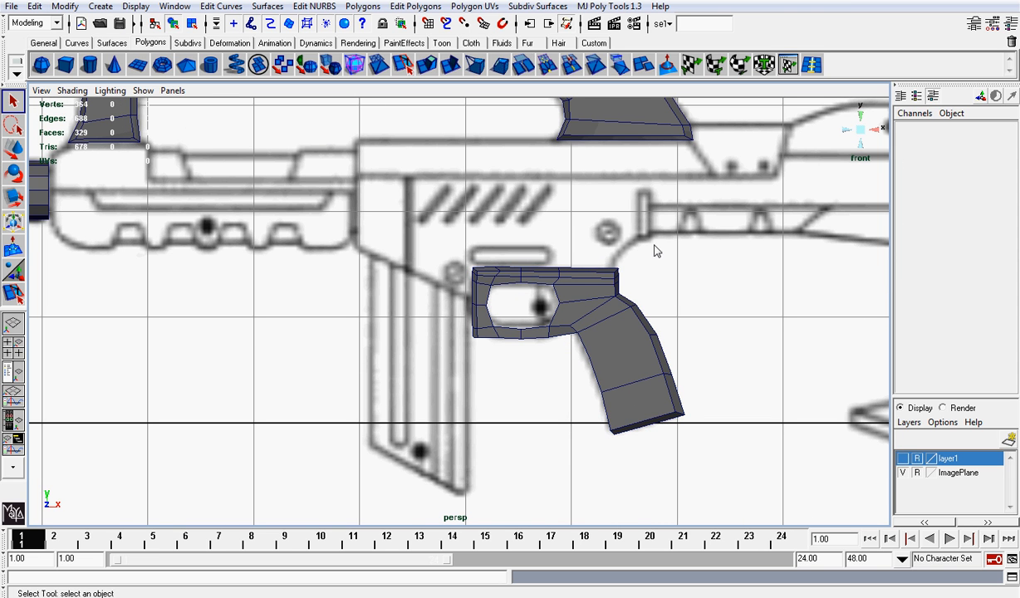
key("ctrl+shift+h")
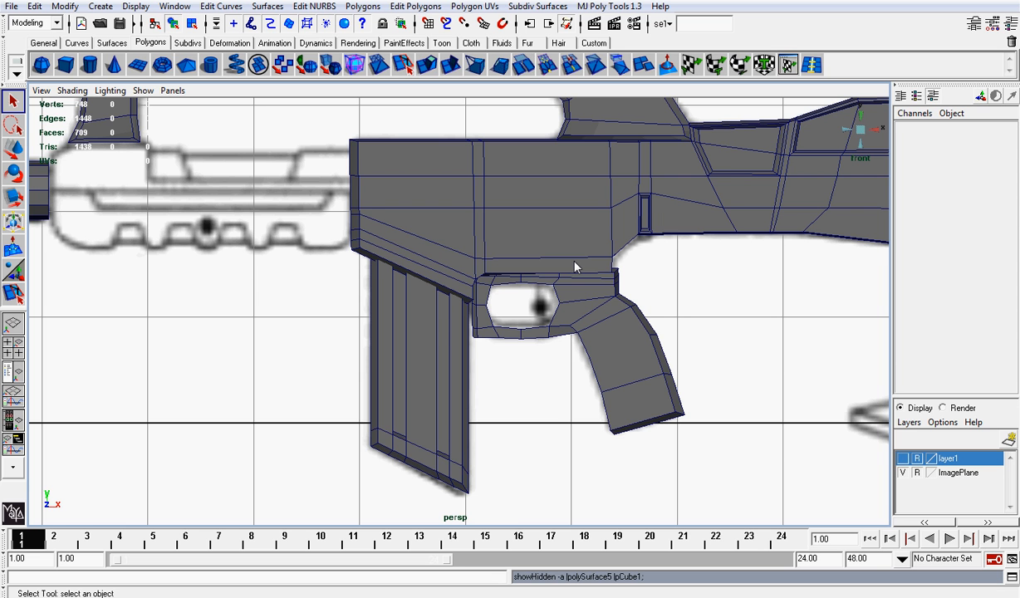
Extend the trigger guard's front end forward along X into the magazine, and raise the opening's lower middle vertices slightly
scroll(460, 290, "up", 5)
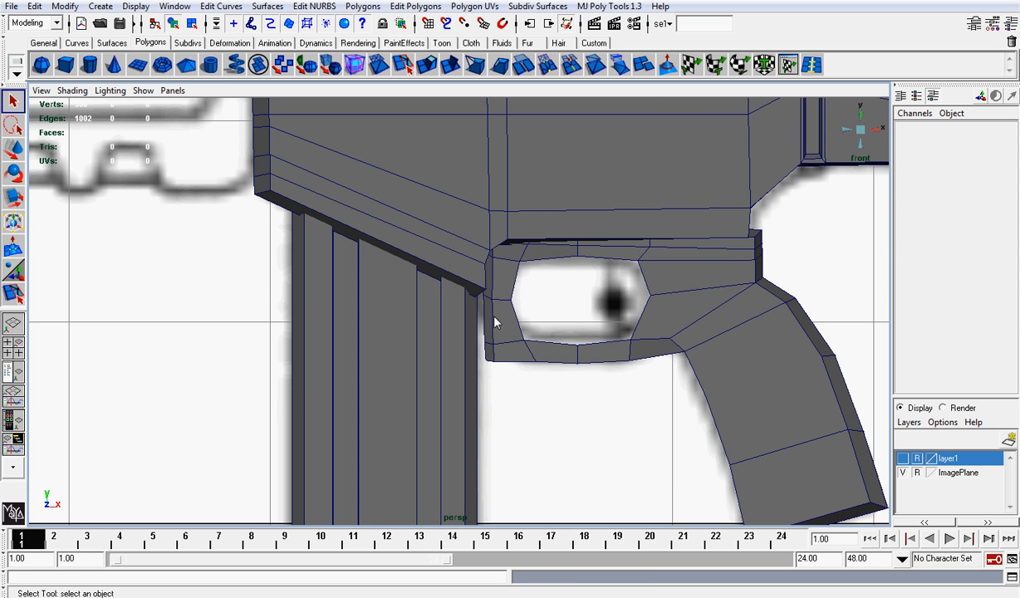
right_click_drag(494, 323, 449, 314)
left_click_drag(445, 209, 500, 412)
key("w")
left_click_drag(514, 294, 519, 294)
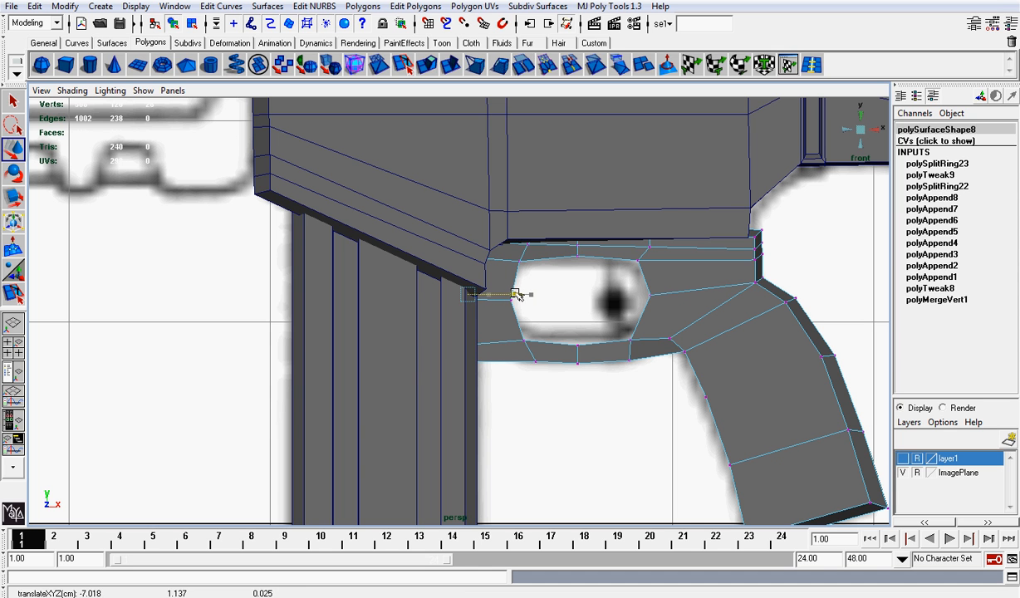
left_click(544, 380)
left_click_drag(592, 346, 579, 293)
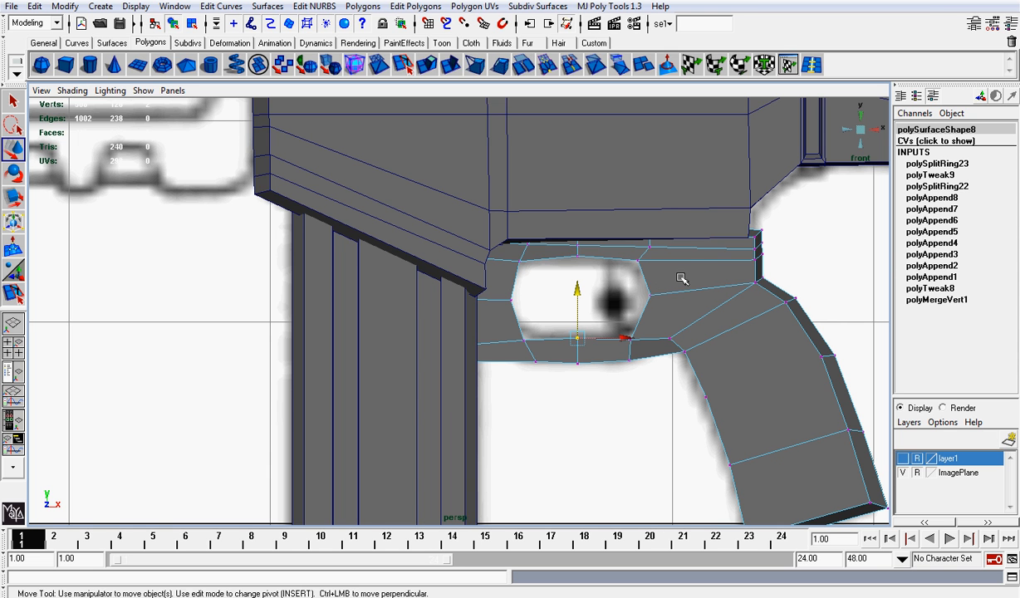
Move the rifle body's lower rear corner vertices above the grip backward along X to line up with the grip's back edge
right_click_drag(681, 278, 735, 256)
left_click(733, 211)
right_click(736, 202)
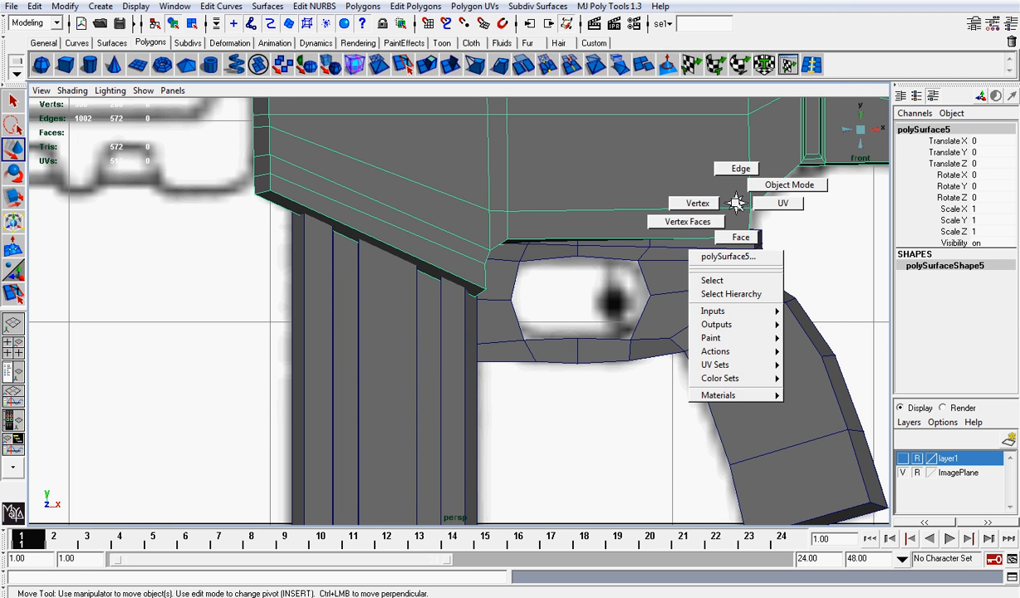
left_click(699, 204)
left_click(761, 235)
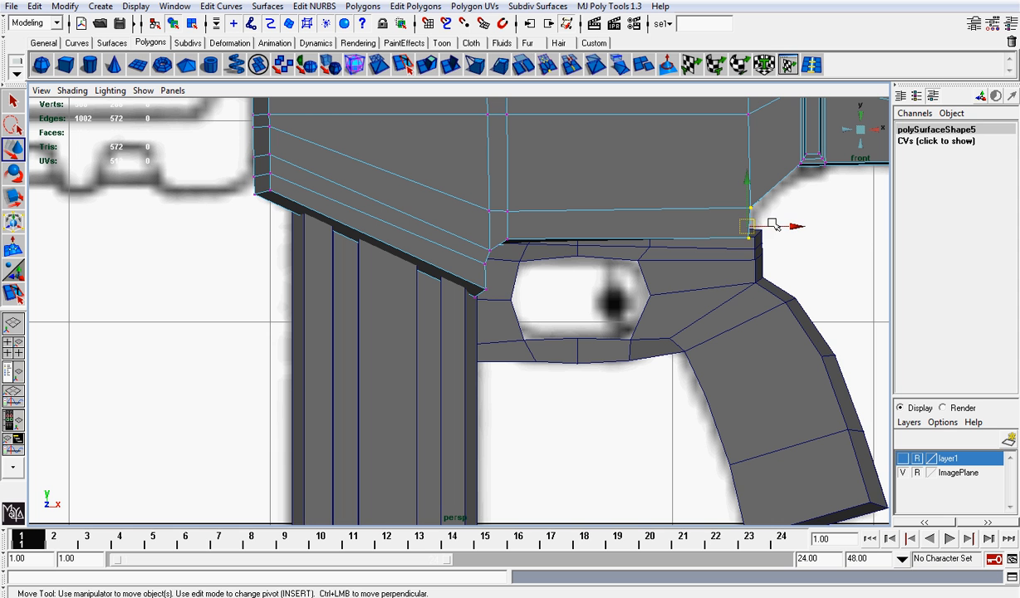
left_click_drag(782, 223, 794, 226)
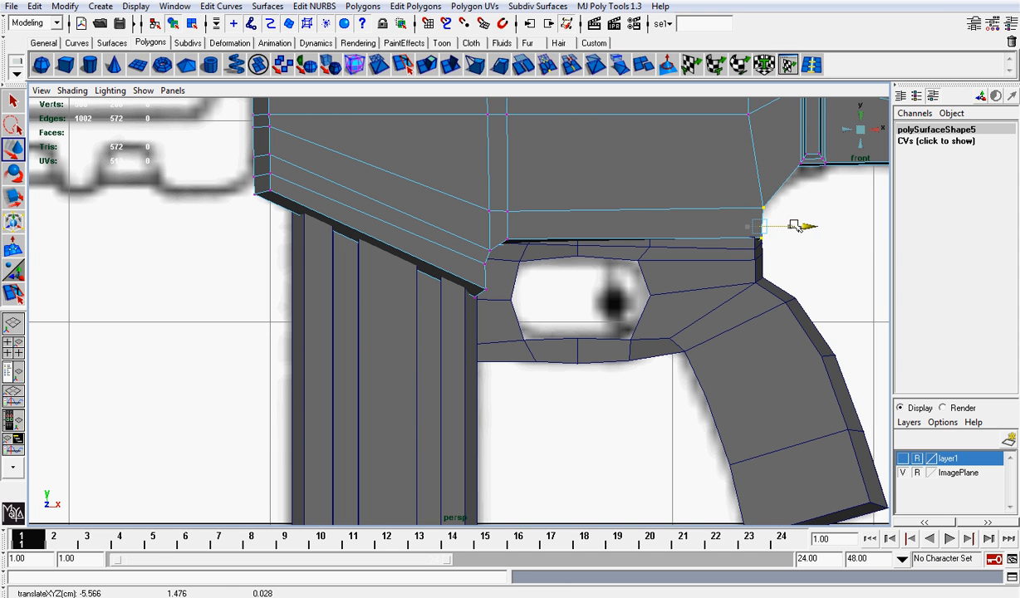
Lower the bottom vertices of the rifle body's small rectangular slot slightly along Y, and return to object mode with nothing selected
scroll(798, 225, "down", 4)
middle_click_drag(804, 225, 710, 255, "alt")
scroll(633, 296, "up", 1)
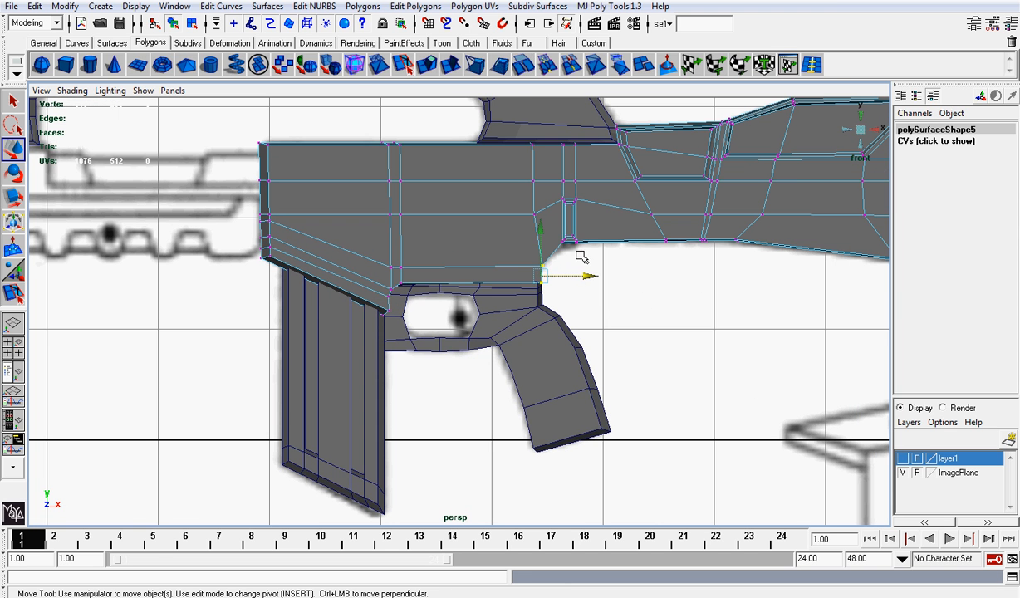
left_click(576, 239)
left_click_drag(572, 201, 571, 202)
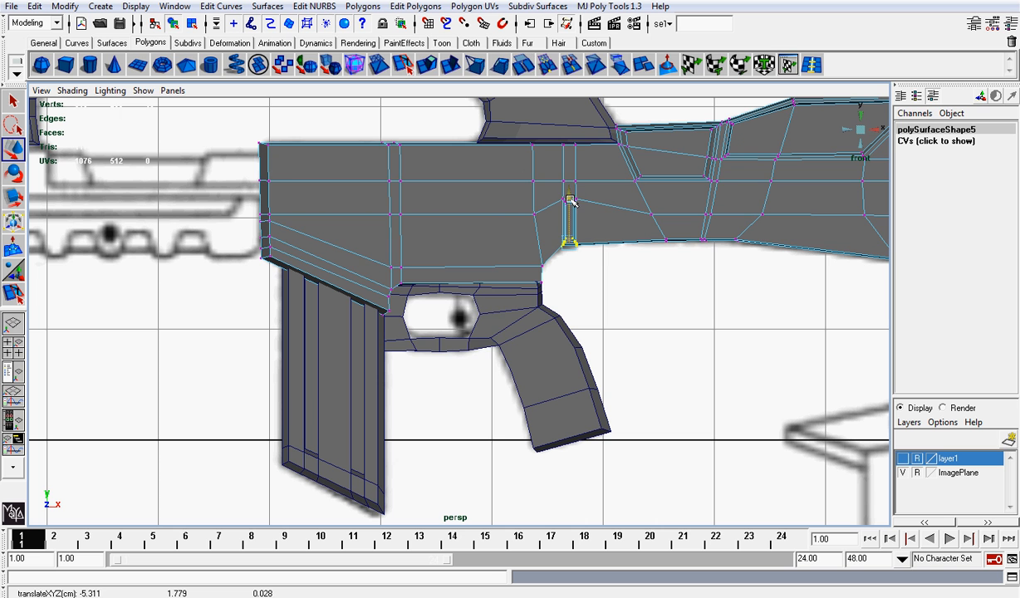
right_click_drag(549, 197, 548, 198)
left_click(628, 284)
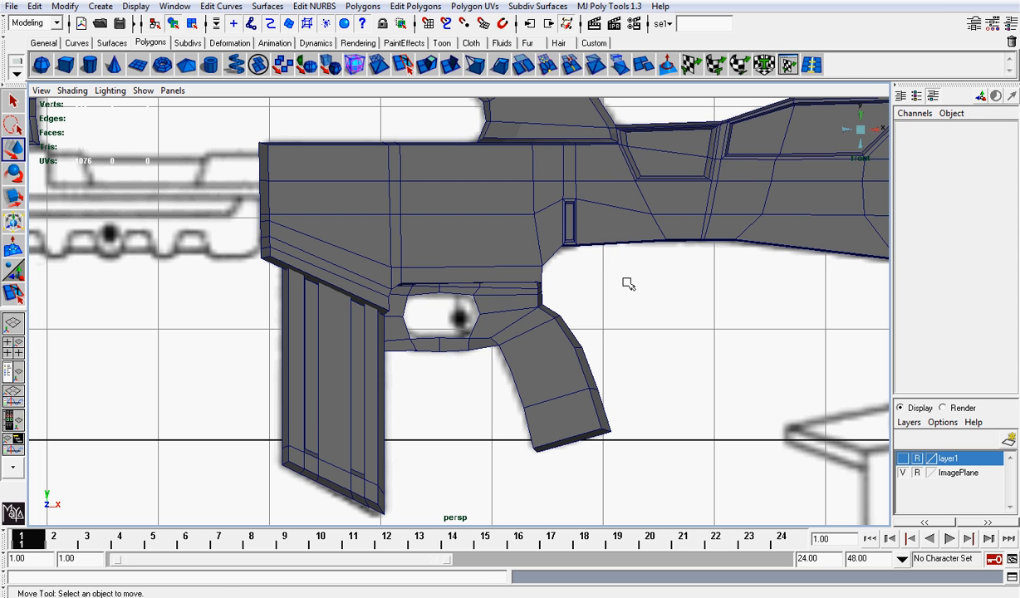
Switch to the perspective view and hide the ImagePlane layer
left_click(860, 130)
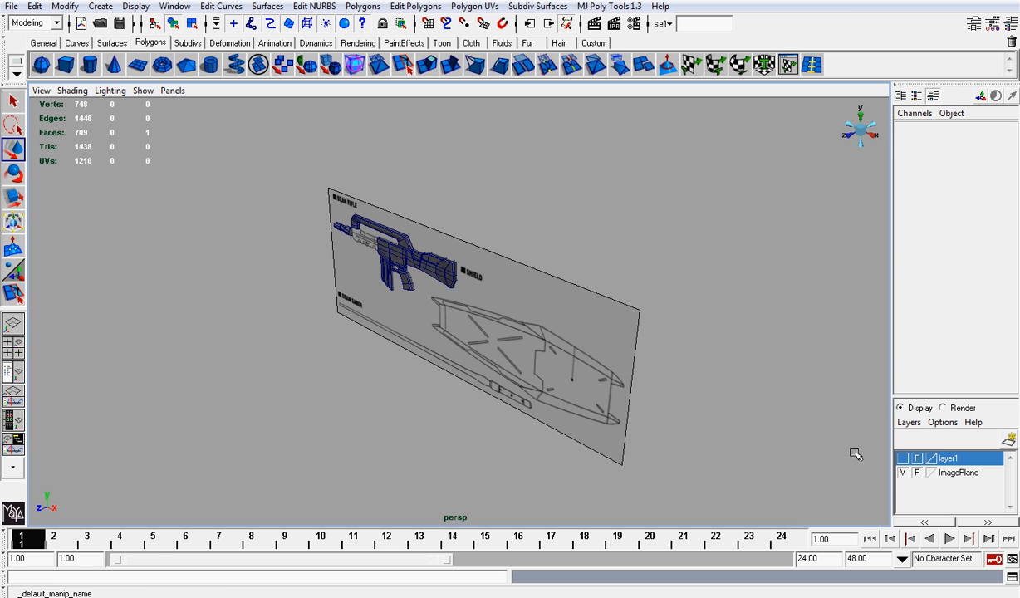
left_click(903, 472)
scroll(599, 359, "up", 10)
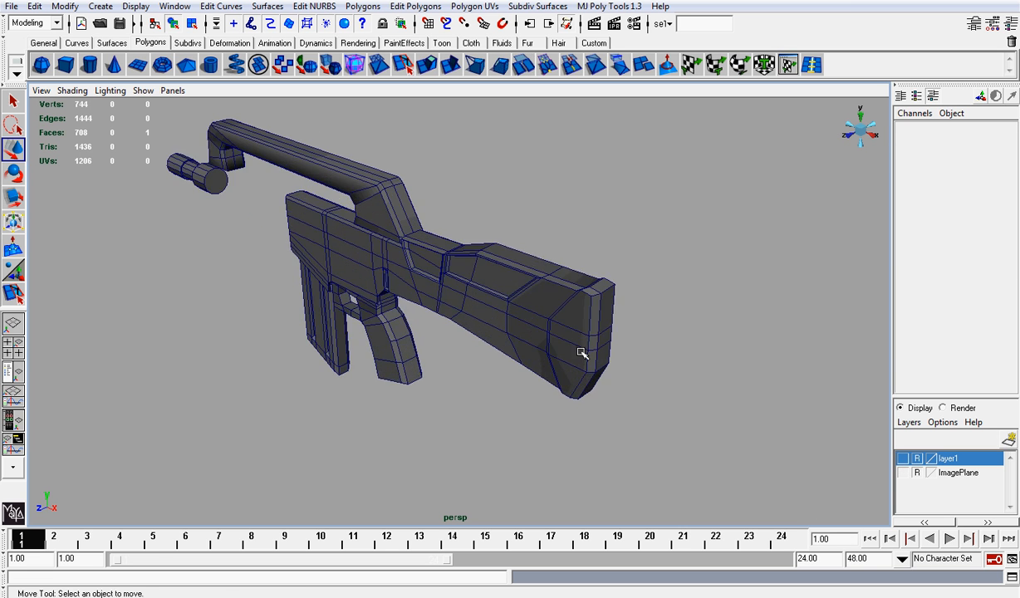
Examine the stock, trigger guard and grip from the side and from below
left_click_drag(585, 307, 626, 312, "alt")
right_click_drag(626, 312, 461, 314, "alt")
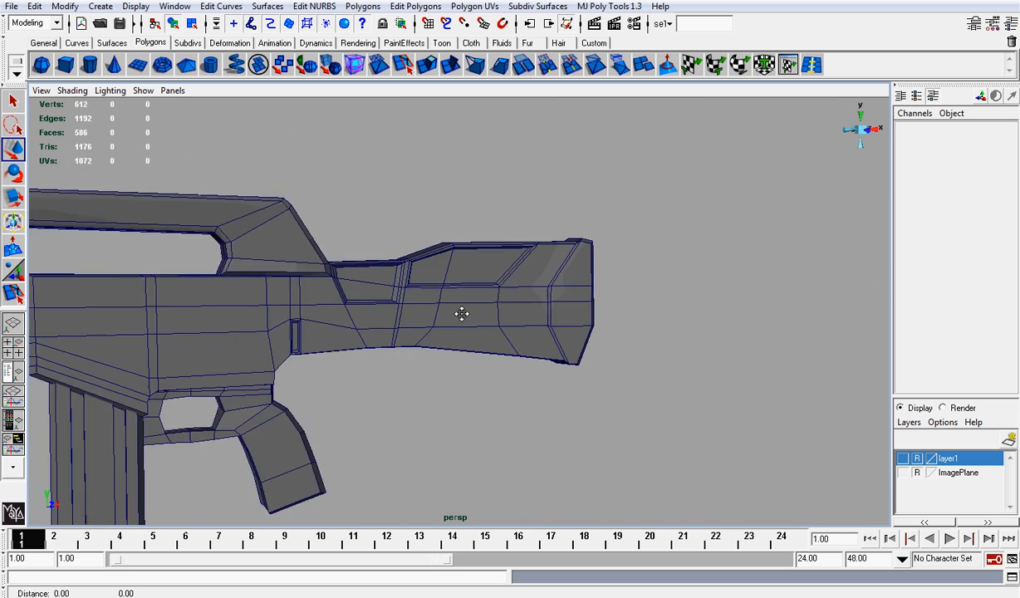
middle_click_drag(461, 314, 669, 290, "alt")
left_click_drag(669, 289, 669, 170, "alt")
middle_click_drag(608, 348, 510, 299, "alt")
right_click_drag(509, 299, 581, 373, "alt")
left_click_drag(581, 373, 610, 409, "alt")
left_click_drag(660, 273, 526, 372, "alt")
middle_click_drag(526, 372, 585, 280, "alt")
scroll(585, 280, "up", 3)
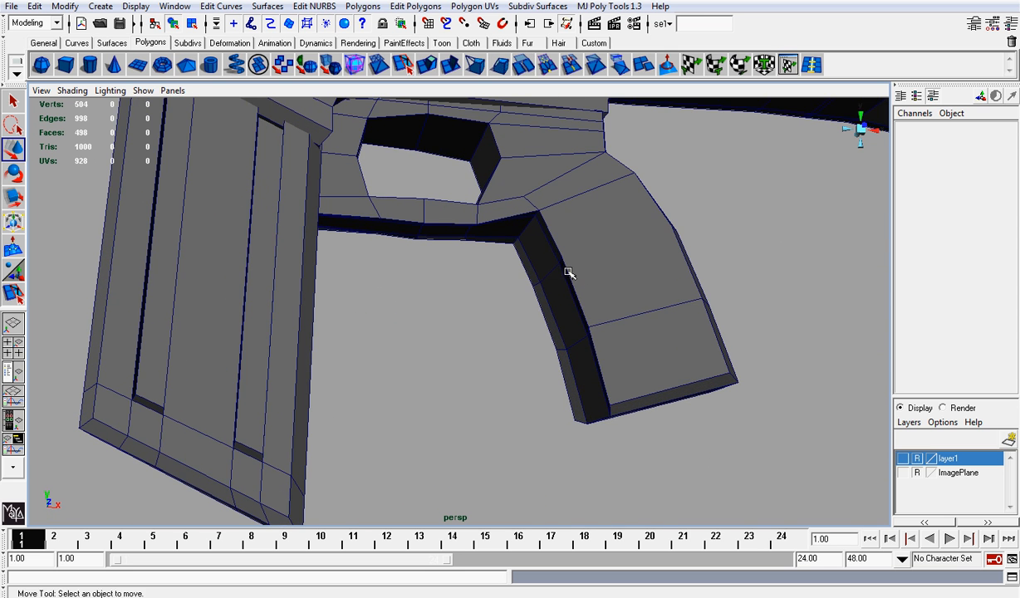
Select the two rows of edges running down the grip's front face and move them outward to widen the bevel
right_click(561, 272)
left_click(532, 268)
left_click_drag(532, 269, 596, 244, "alt")
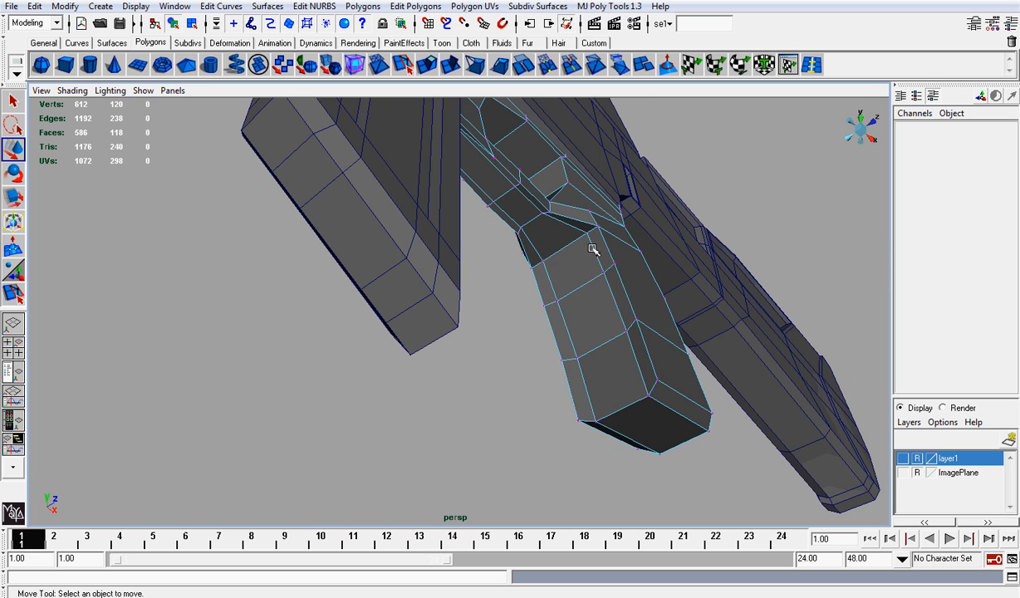
right_click_drag(592, 247, 595, 218)
left_click(600, 262)
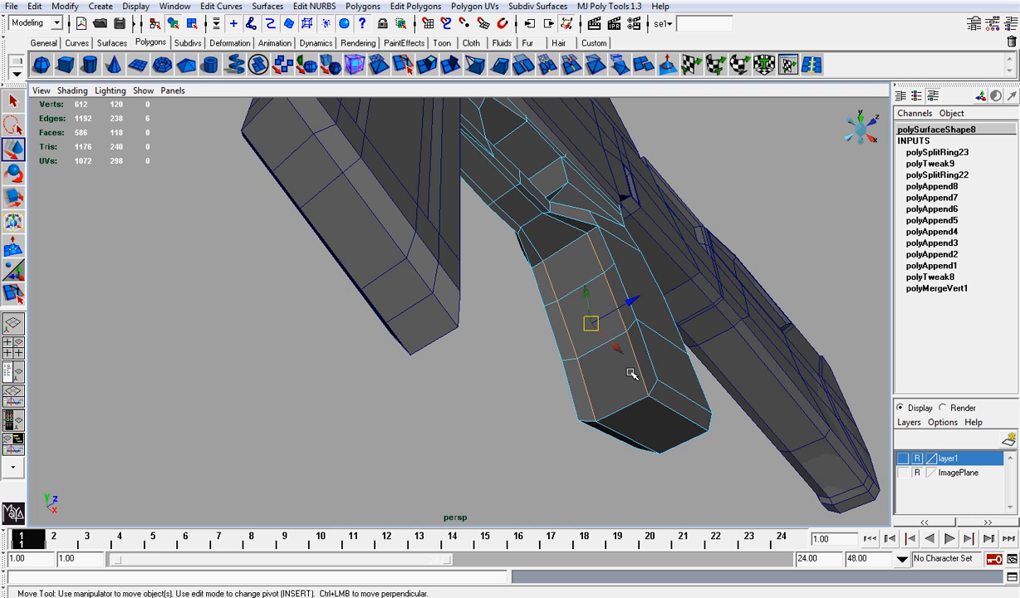
left_click_drag(631, 374, 556, 433, "alt")
left_click_drag(611, 355, 514, 258)
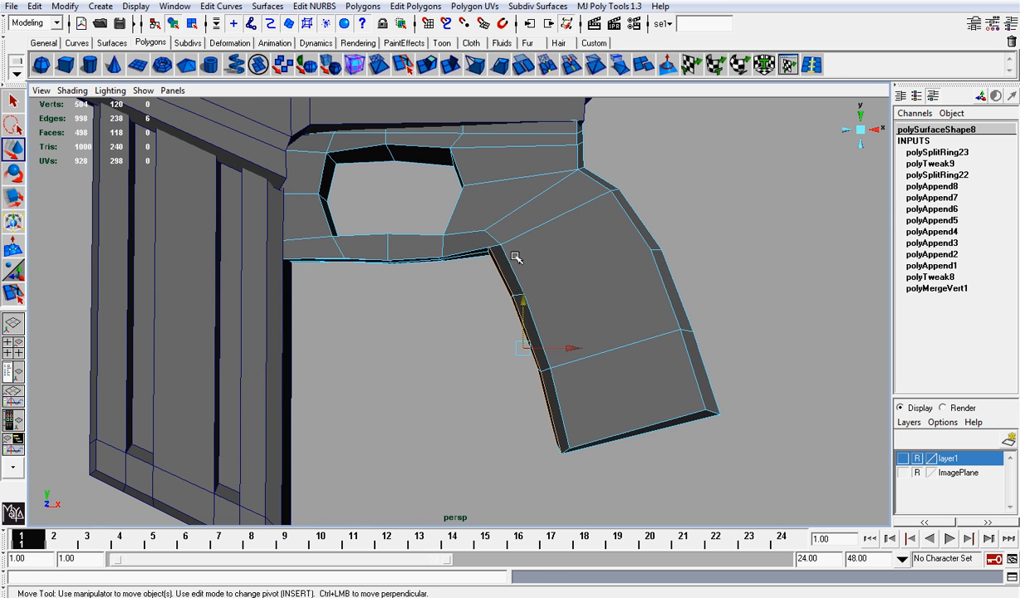
Lower the edge where the grip's front face meets the trigger guard's underside along Y
right_click_drag(503, 255, 462, 256)
right_click_drag(462, 255, 523, 249, "alt")
middle_click_drag(528, 240, 521, 287, "alt")
left_click_drag(528, 284, 540, 233, "alt")
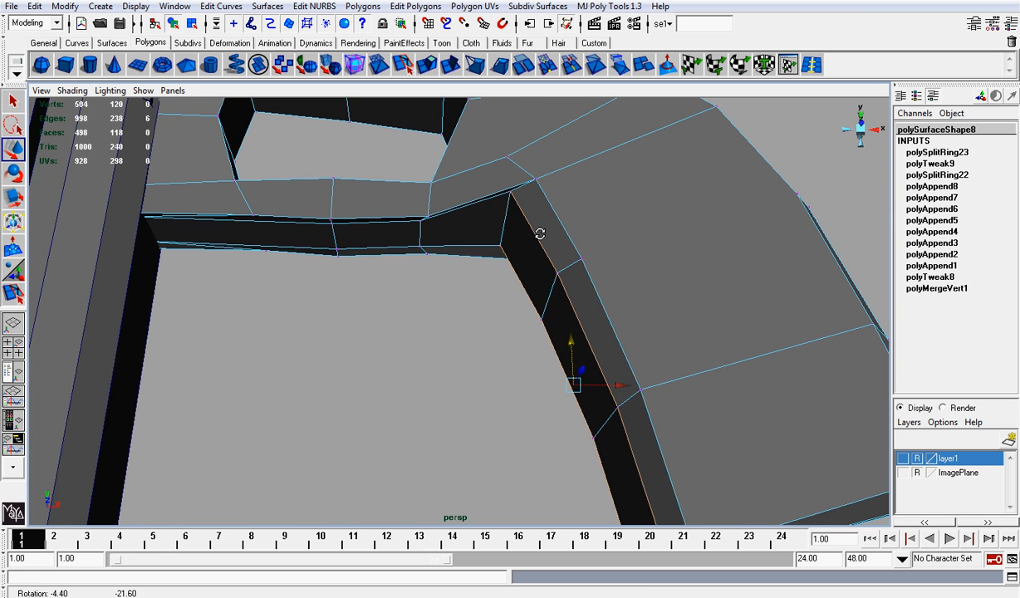
left_click_drag(517, 196, 499, 336, "alt")
scroll(533, 314, "up", 2)
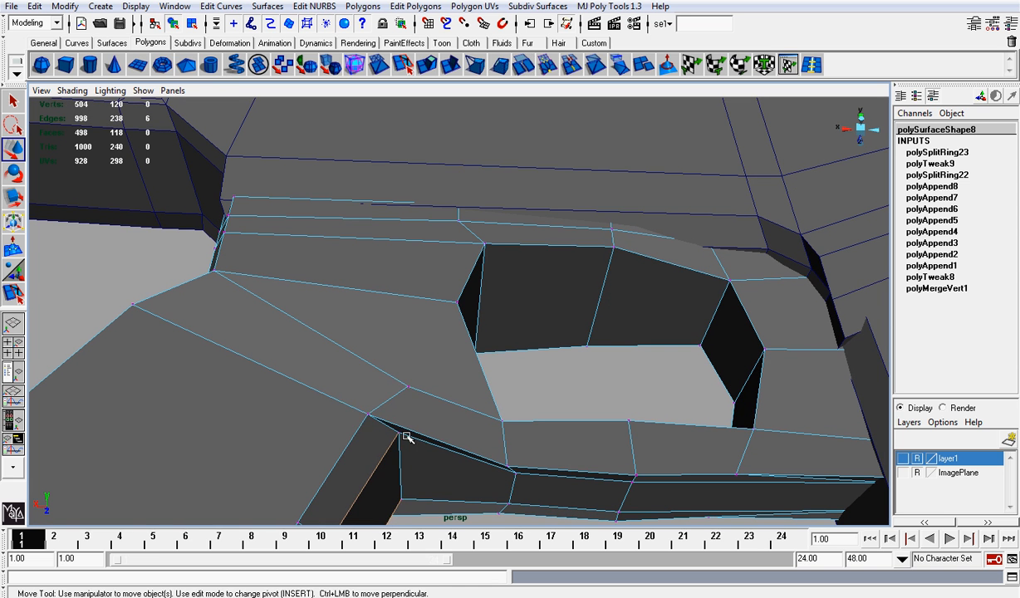
right_click(402, 364)
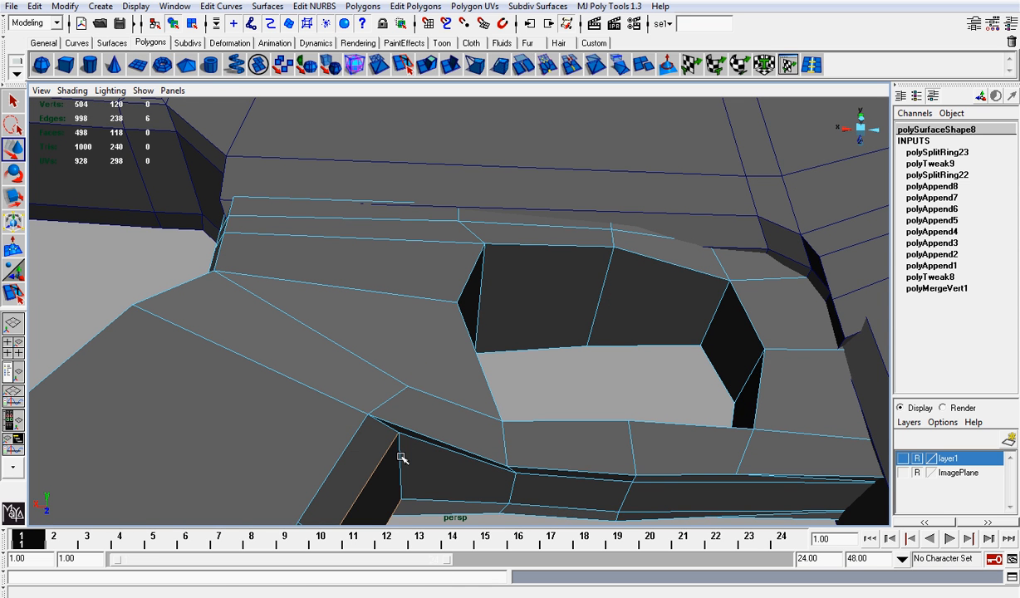
left_click(401, 458)
left_click_drag(401, 457, 449, 385, "alt")
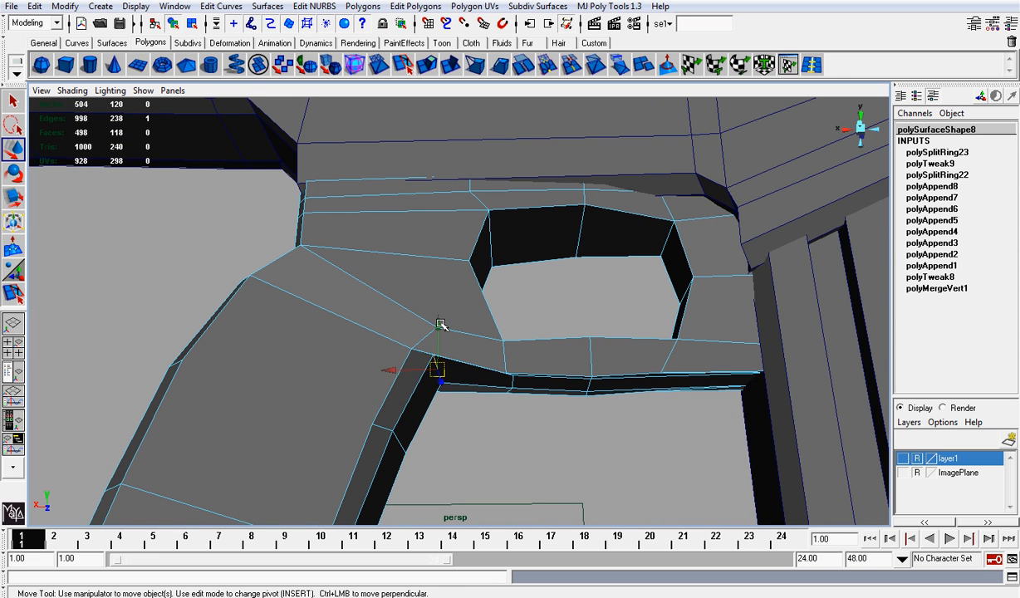
left_click_drag(440, 324, 443, 343)
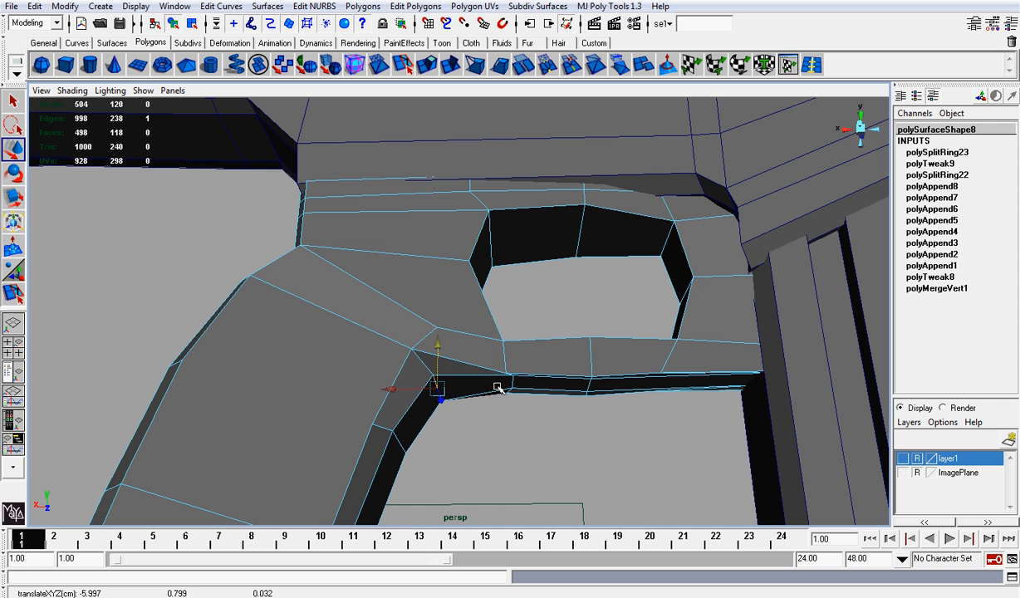
Lower the four crosswise edges under the trigger guard to bevel its underside, using X-ray shading to reach the one inside the magazine
left_click_drag(587, 407, 605, 380, "alt")
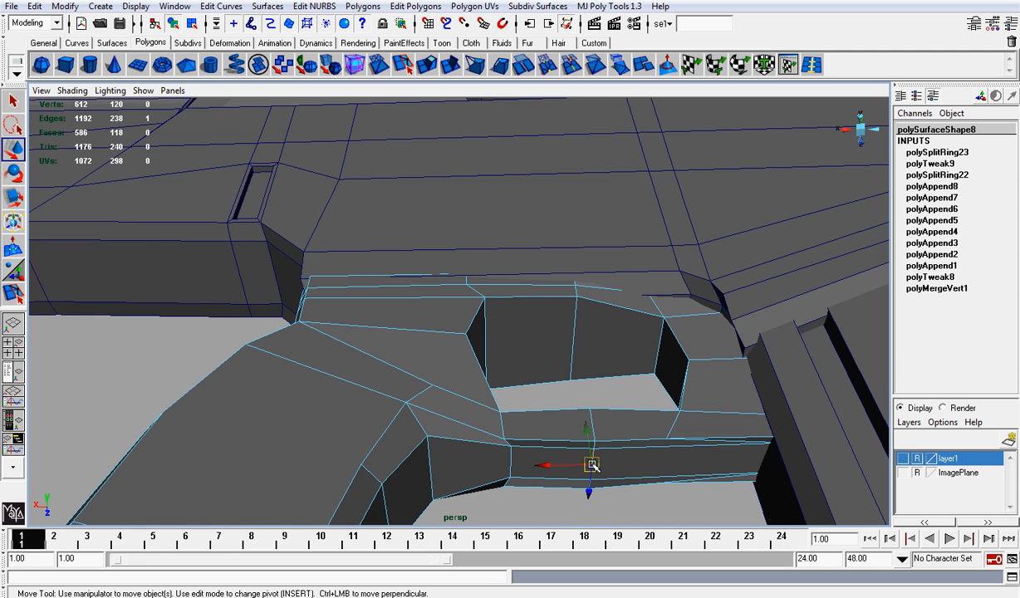
left_click(510, 465, "shift")
right_click_drag(664, 474, 501, 378, "alt")
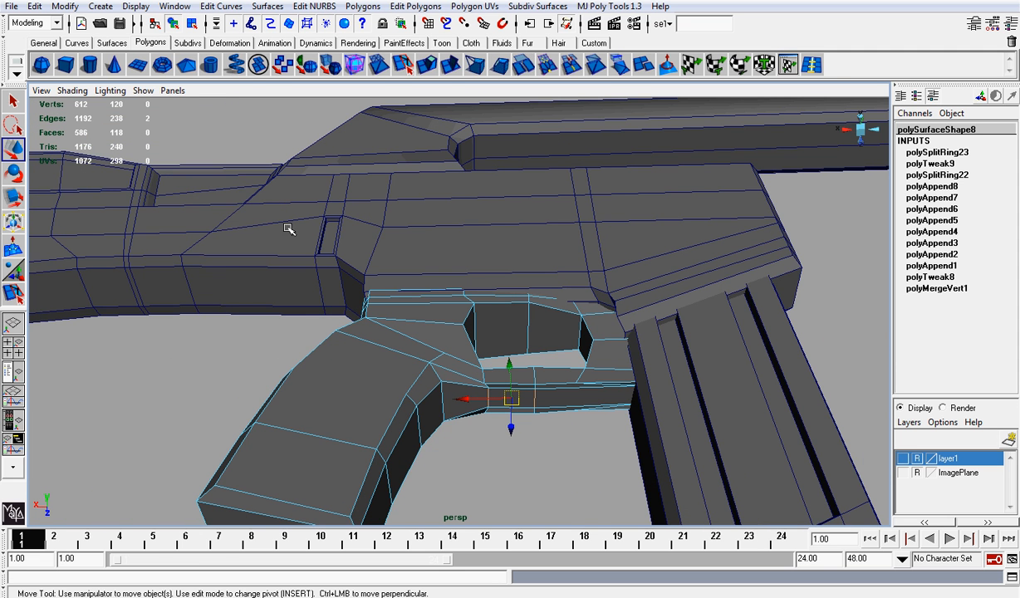
left_click(72, 90)
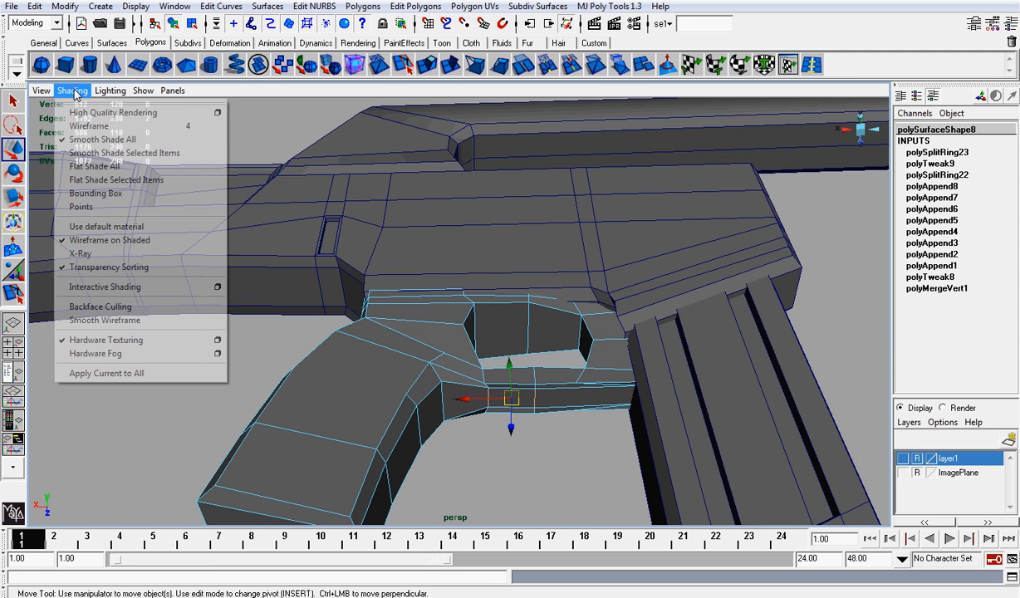
left_click(100, 250)
right_click_drag(664, 444, 666, 458, "alt")
left_click(644, 442, "shift")
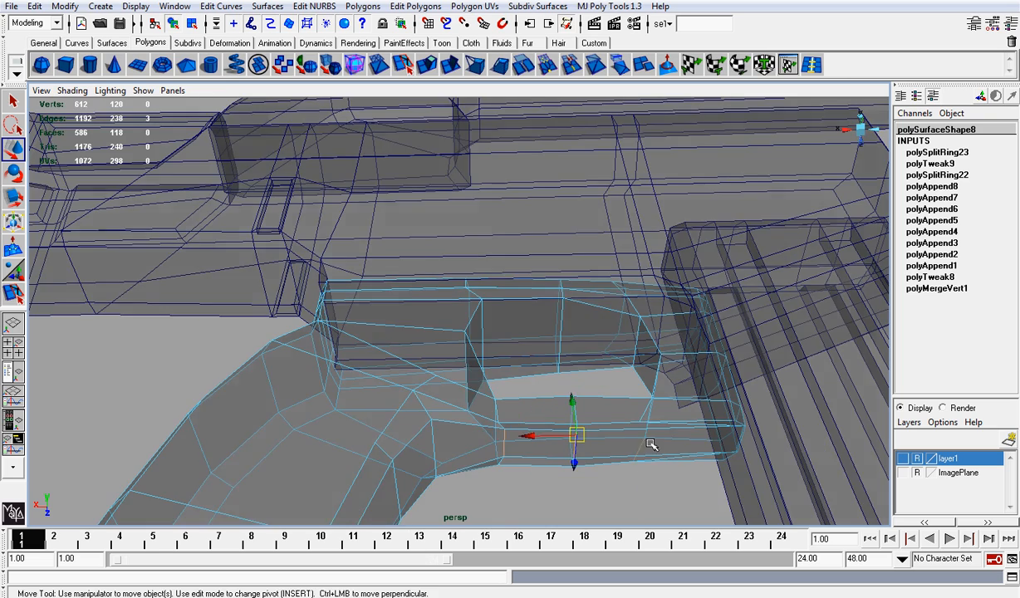
left_click_drag(651, 444, 827, 348, "alt")
middle_click_drag(827, 348, 626, 396, "alt")
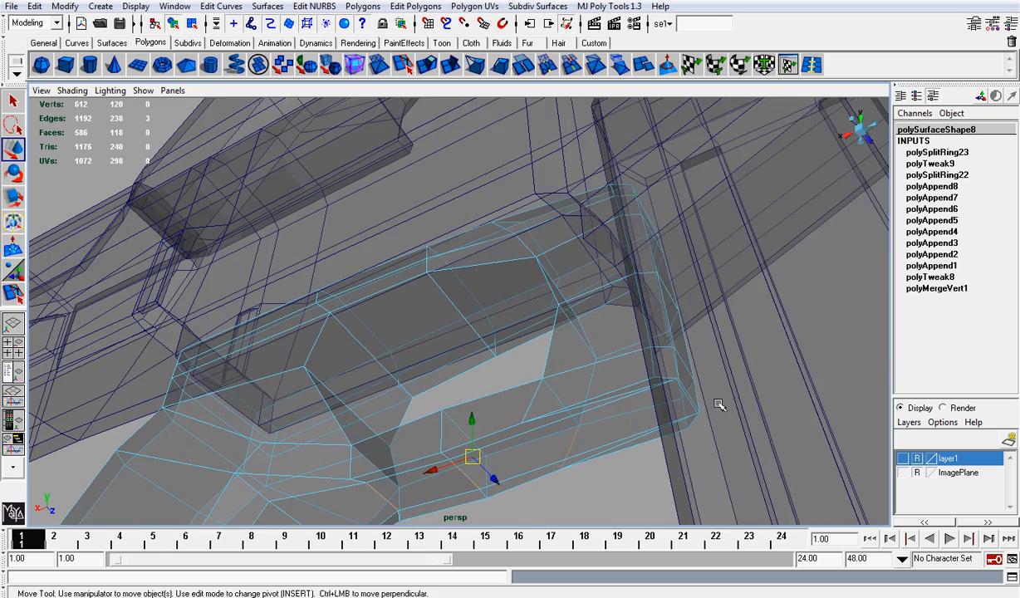
left_click_drag(719, 404, 705, 393, "alt")
middle_click_drag(716, 378, 545, 373, "alt")
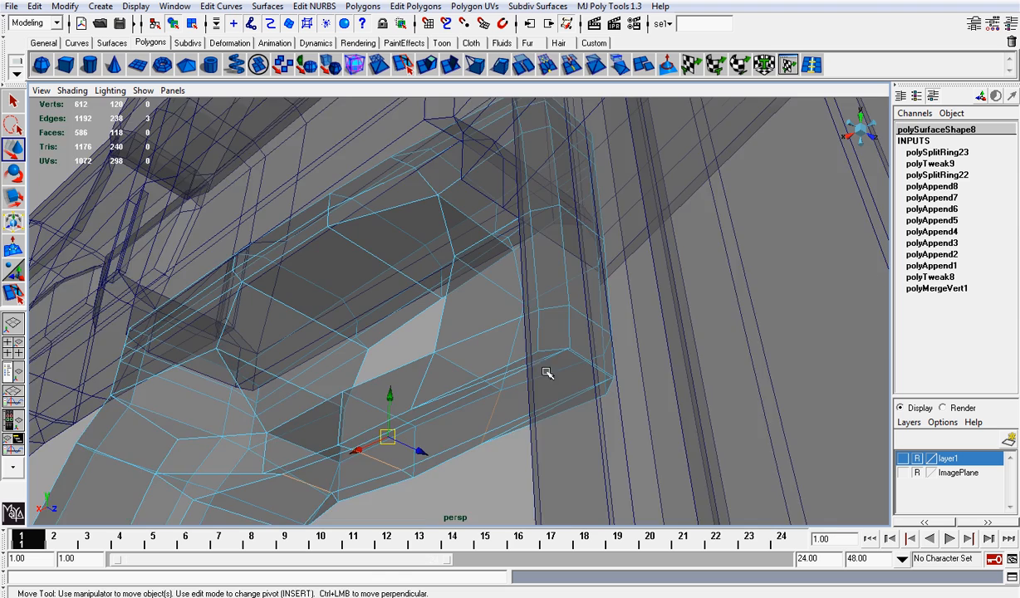
right_click_drag(545, 373, 585, 381, "alt")
left_click_drag(673, 412, 706, 400, "alt")
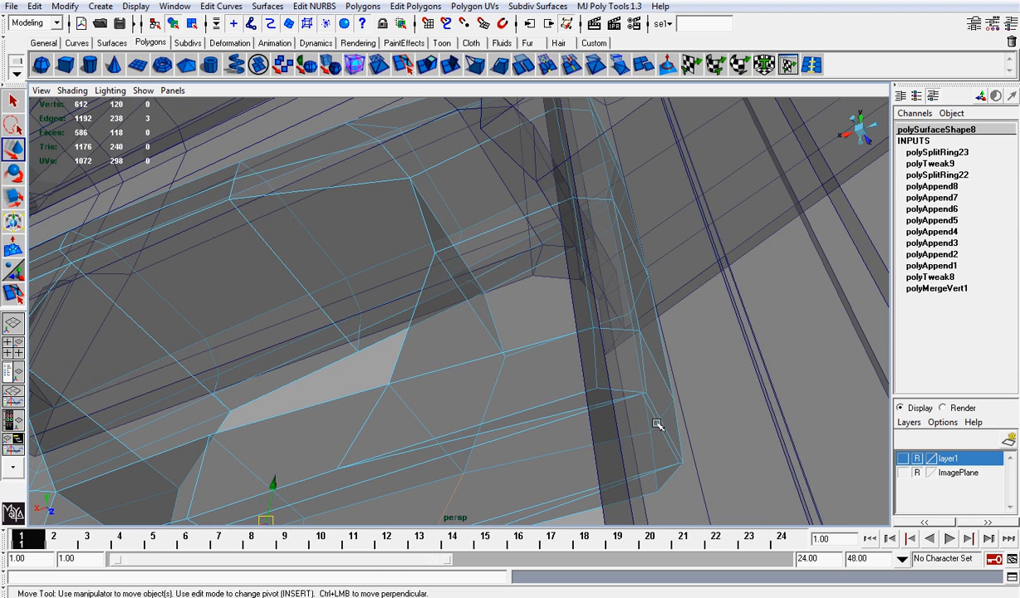
left_click(72, 89)
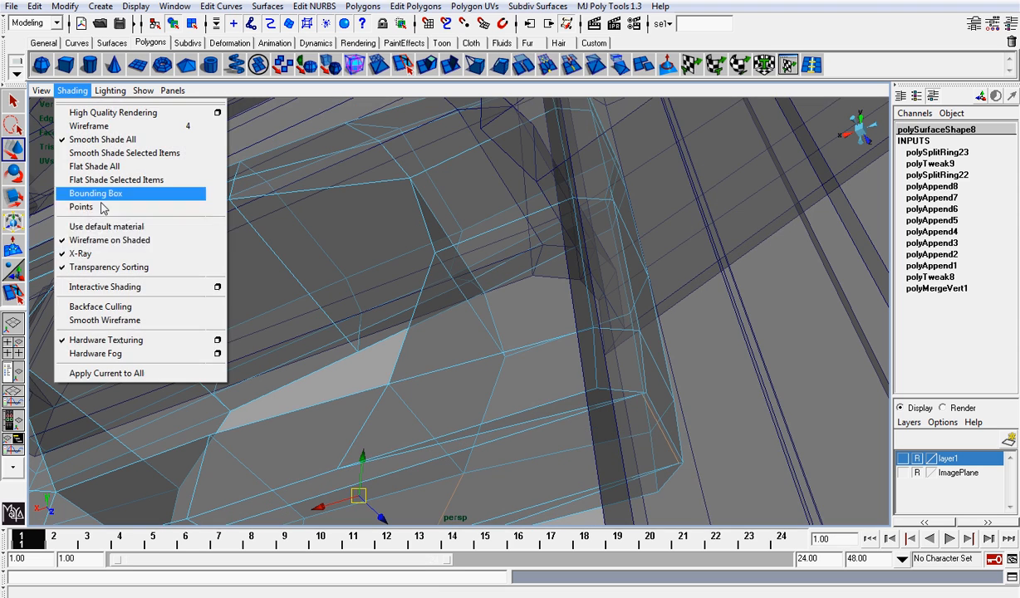
left_click(104, 253)
scroll(392, 264, "down", 3)
left_click_drag(373, 345, 417, 387, "alt")
middle_click_drag(449, 322, 437, 205, "alt")
left_click_drag(449, 192, 312, 228)
right_click_drag(281, 226, 318, 209)
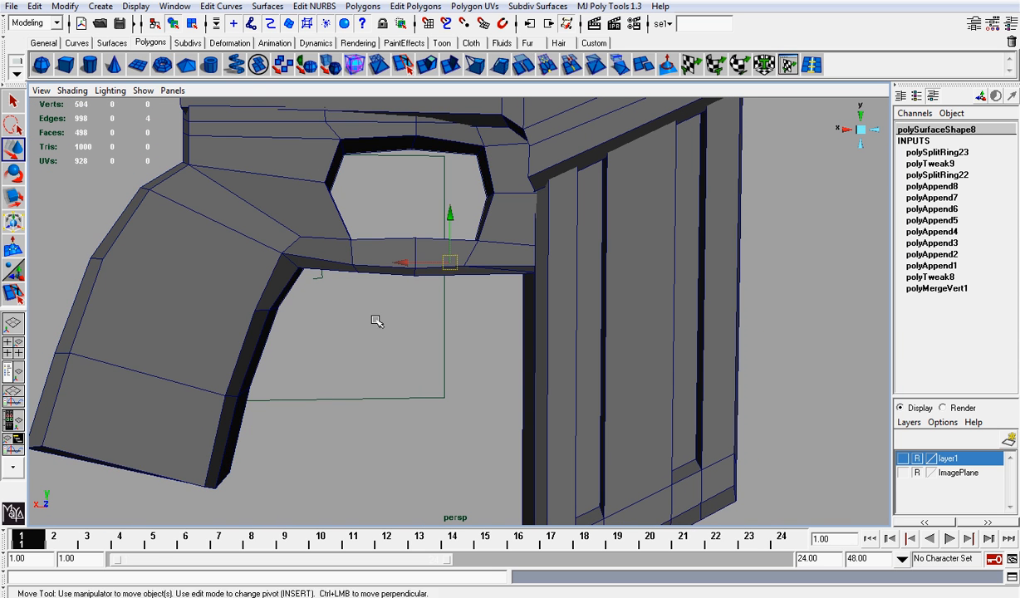
left_click(336, 285)
Raise the trigger guard's lower side vertex near the magazine along Y to level it with the neighbouring bevel vertices
left_click_drag(361, 309, 633, 294, "alt")
left_click(510, 257)
scroll(485, 255, "up", 3)
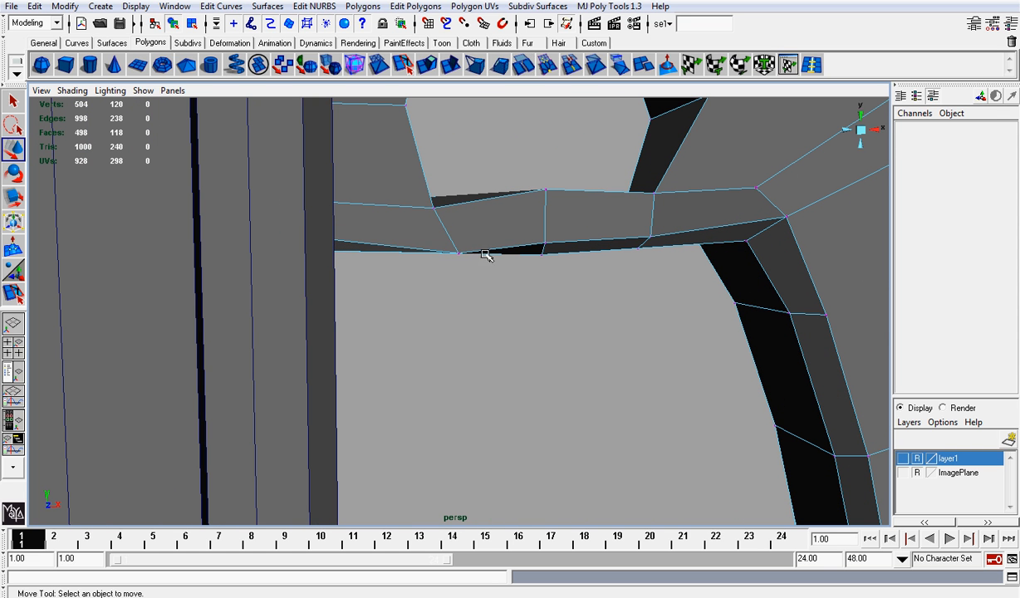
left_click(462, 254)
left_click_drag(460, 229, 461, 223)
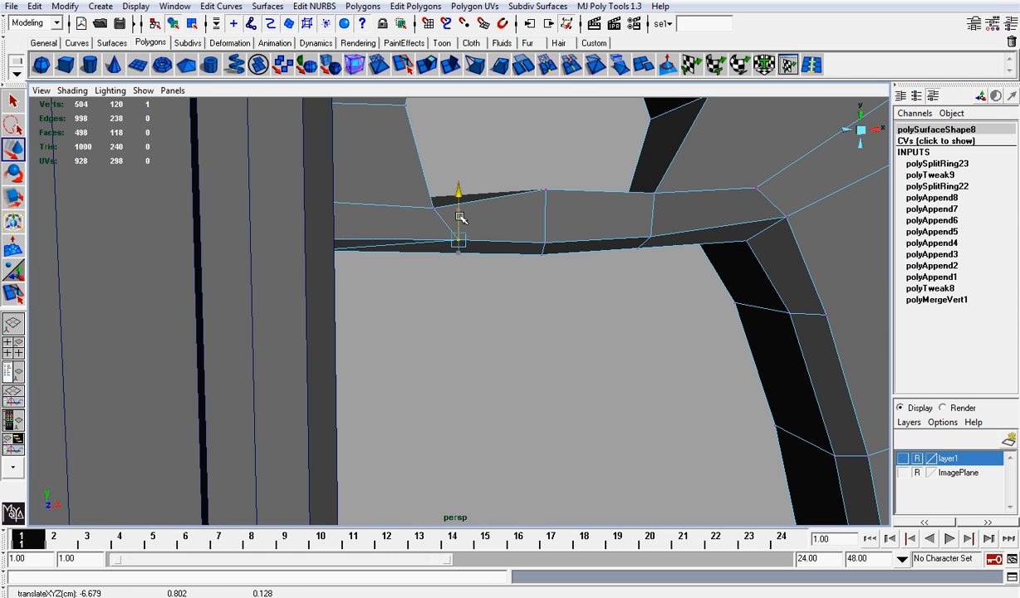
Hide the magazine to expose the trigger guard's front end
left_click(551, 268)
left_click_drag(550, 268, 247, 268, "alt")
left_click_drag(475, 216, 496, 222, "alt")
scroll(592, 205, "down", 5)
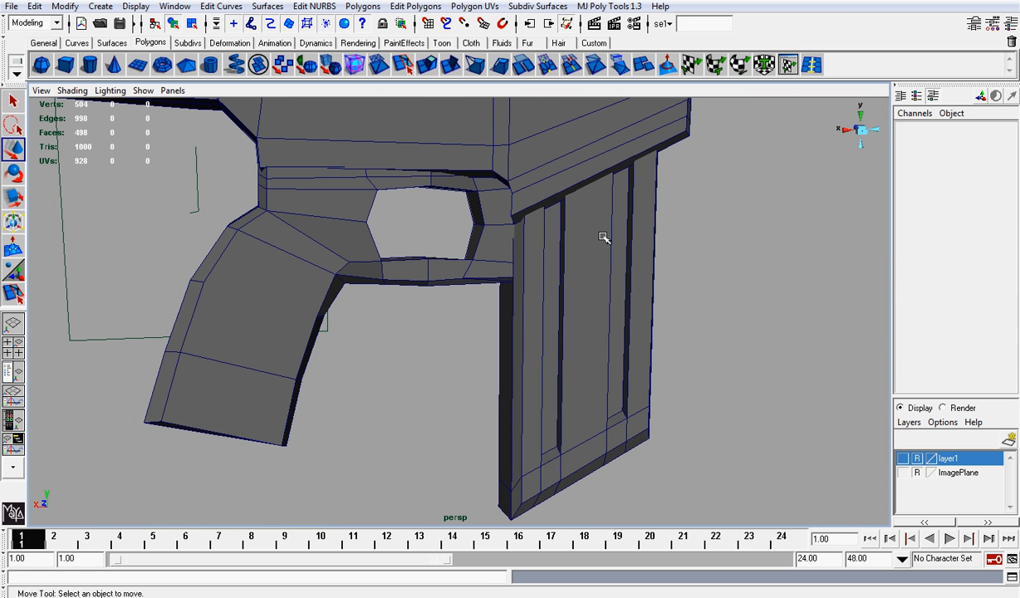
left_click(606, 237)
key("Delete")
Move the trigger guard's lower side vertex along X toward the guard's front end, and show the hidden magazine again
scroll(598, 236, "up", 3)
left_click_drag(597, 237, 291, 212, "alt")
key("F9")
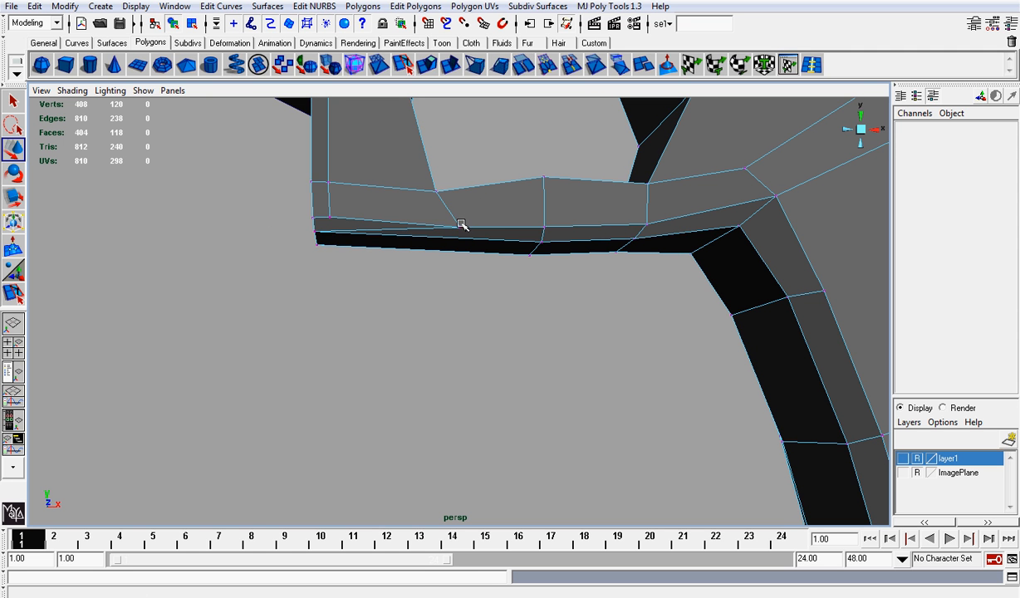
left_click(453, 224)
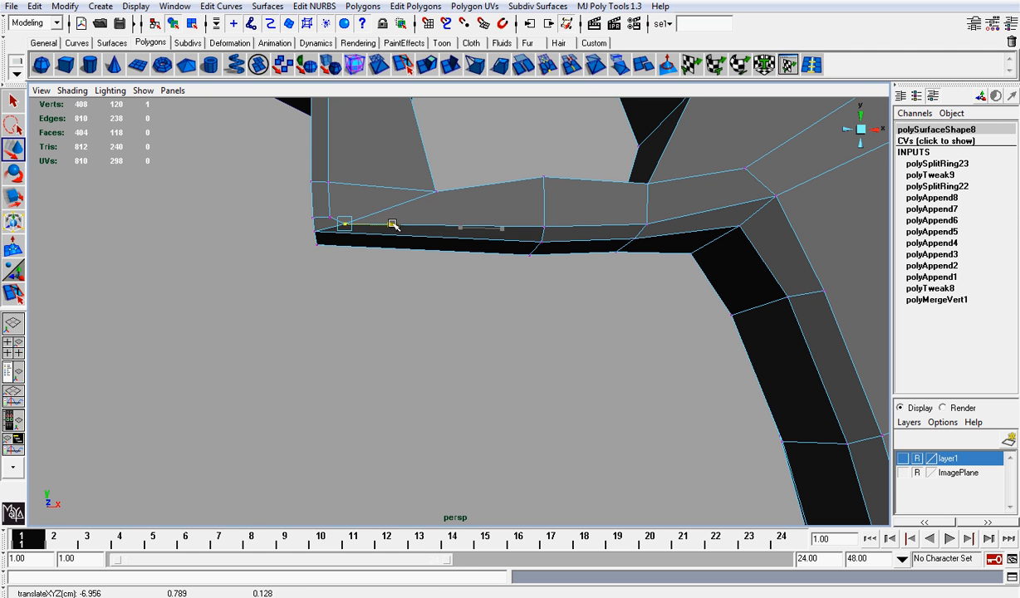
left_click_drag(392, 225, 509, 242, "alt")
right_click_drag(539, 179, 600, 162)
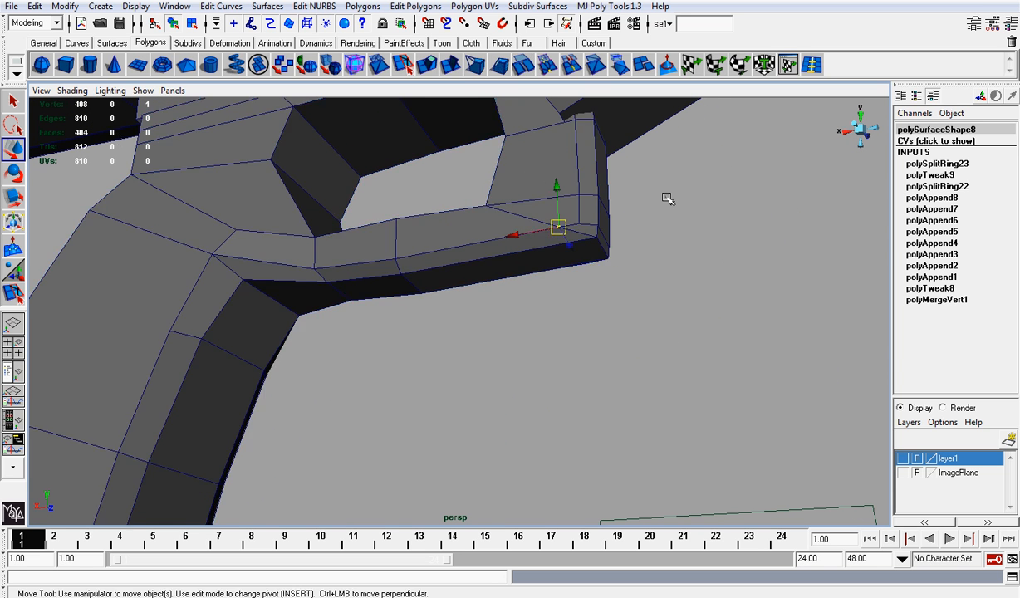
left_click(665, 199)
scroll(642, 217, "down", 4)
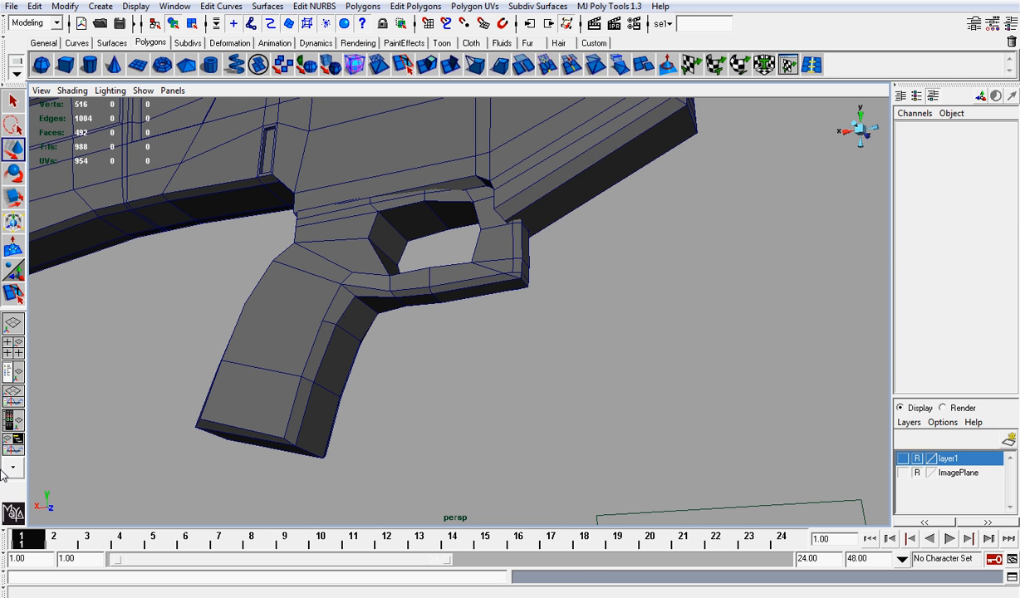
key("ctrl+shift+h")
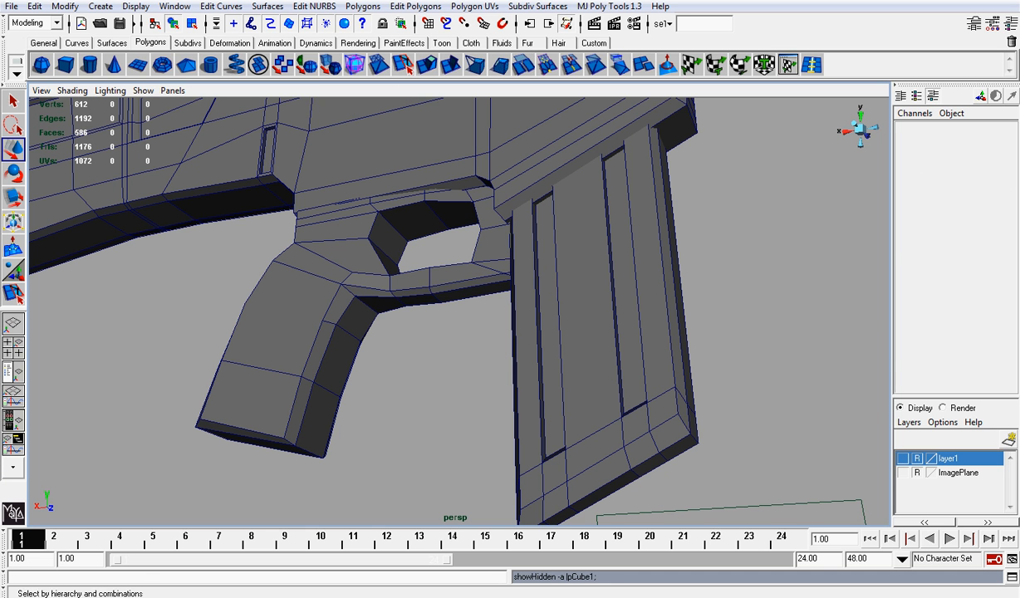
Save the scene and show the reference image plane behind the rifle in the front view
left_click(119, 25)
key("q")
scroll(484, 237, "down", 5)
left_click_drag(513, 245, 465, 266, "alt")
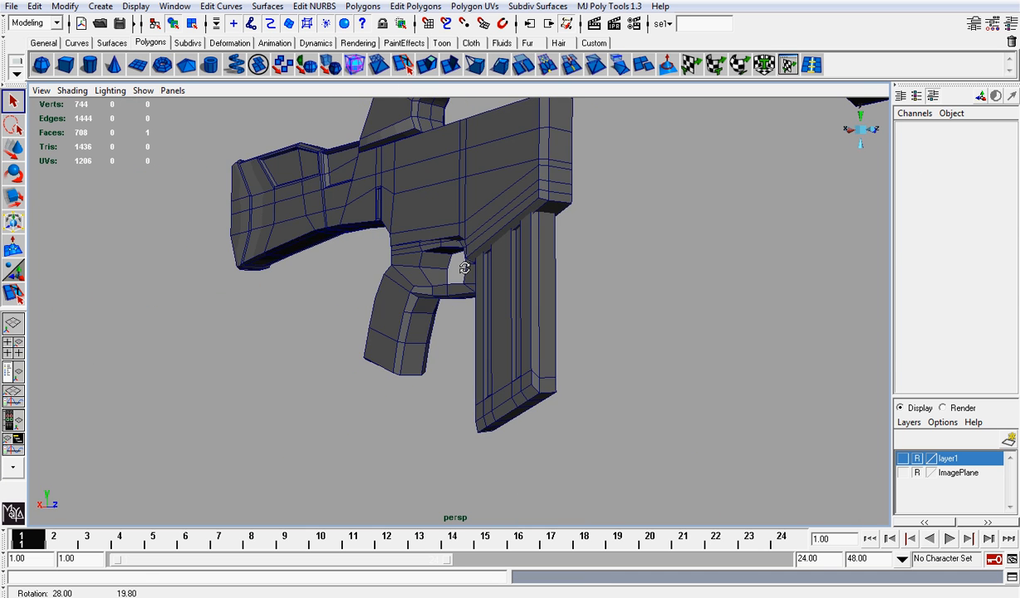
key("space")
left_click_drag(637, 245, 422, 259, "alt")
left_click(866, 139)
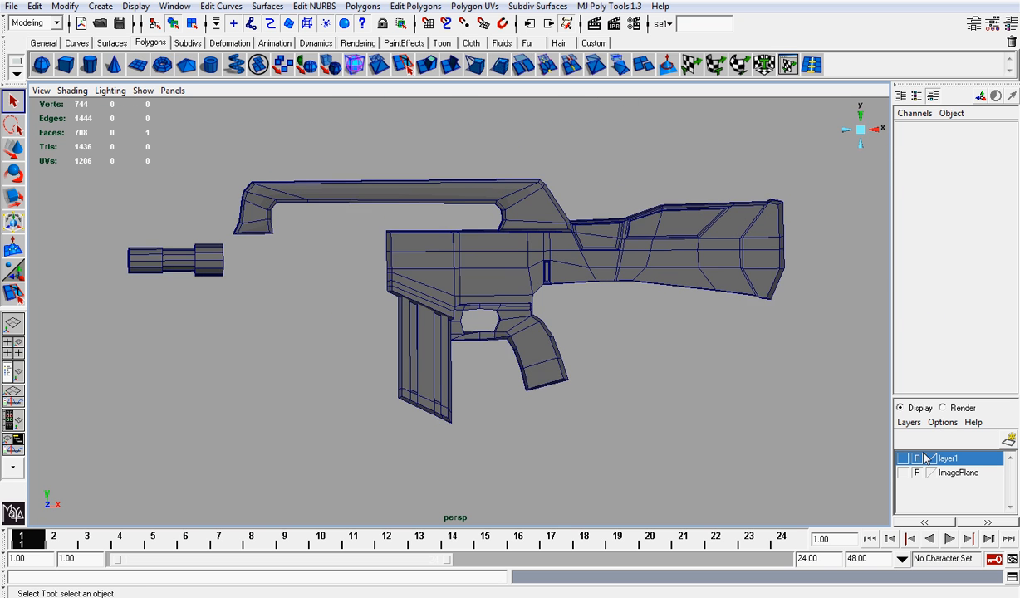
left_click(902, 472)
scroll(536, 353, "up", 3)
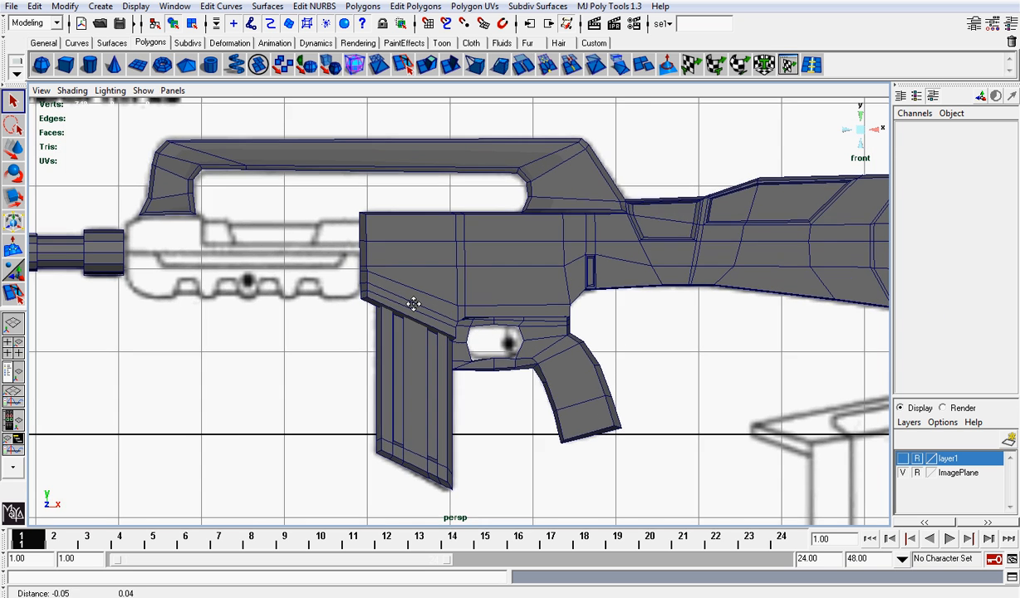
middle_click_drag(412, 298, 550, 307, "alt")
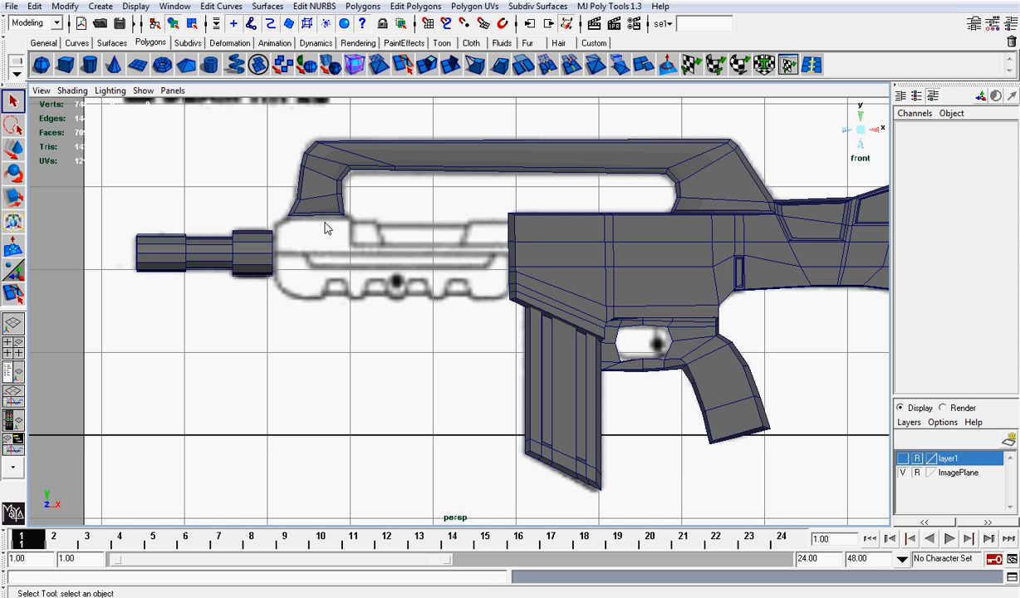
Create a polygon cube and move it to X -8.93, Y 2.361 over the reference handguard between barrel and rifle body
left_click(71, 66)
scroll(539, 382, "down", 5)
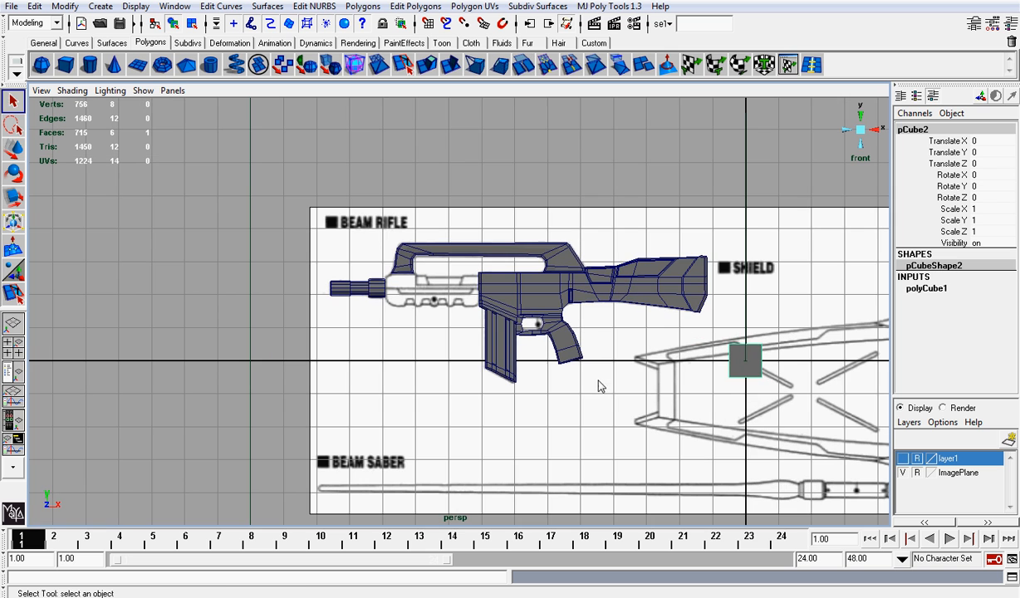
key("w")
left_click_drag(745, 360, 456, 287)
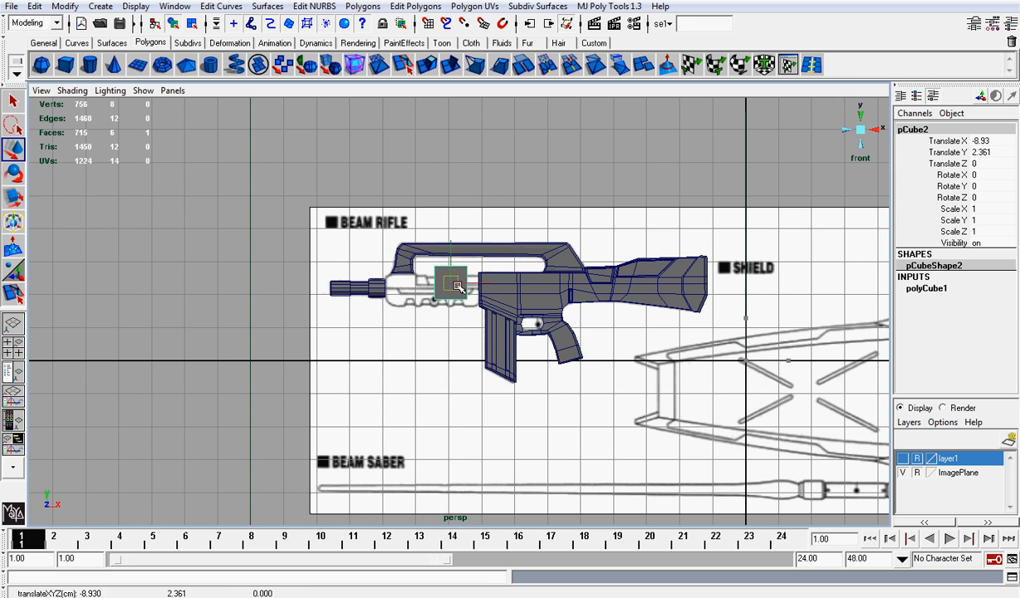
scroll(456, 287, "up", 5)
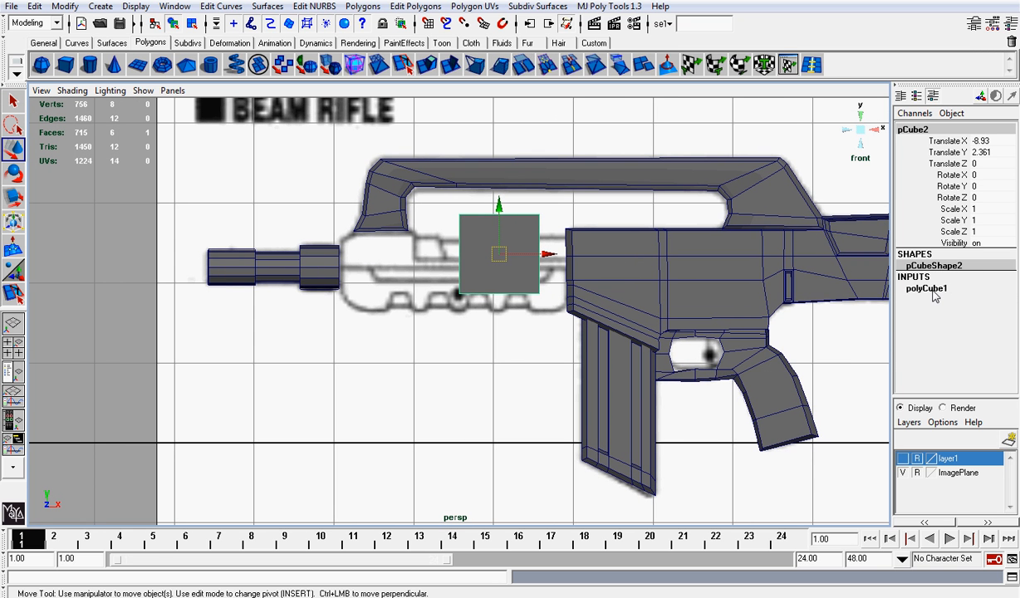
Set the new cube's depth subdivisions to 3
left_click(927, 288)
left_click(947, 357)
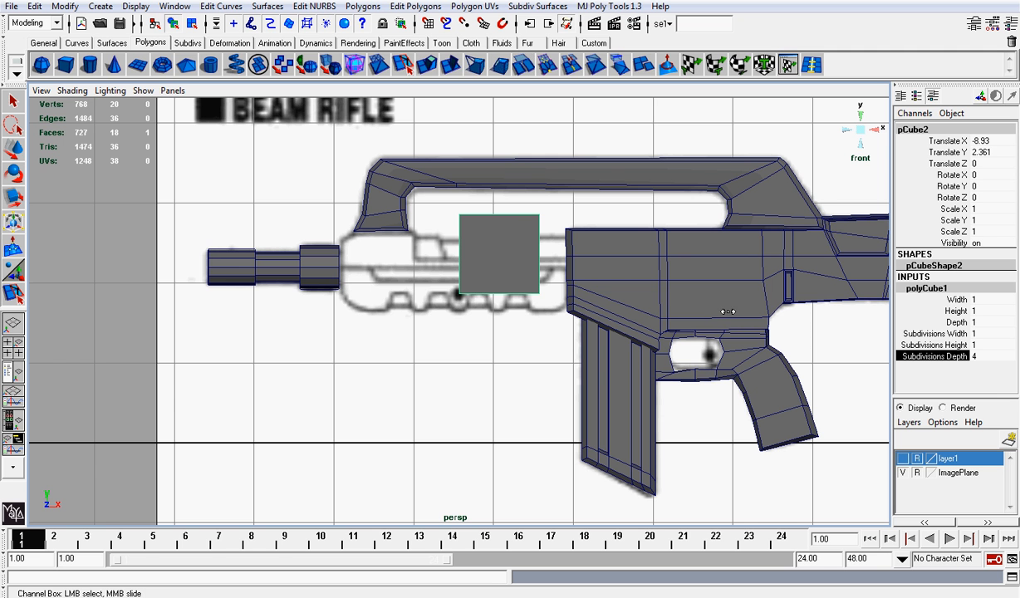
left_click(858, 131)
left_click_drag(512, 326, 798, 446, "alt")
left_click(903, 472)
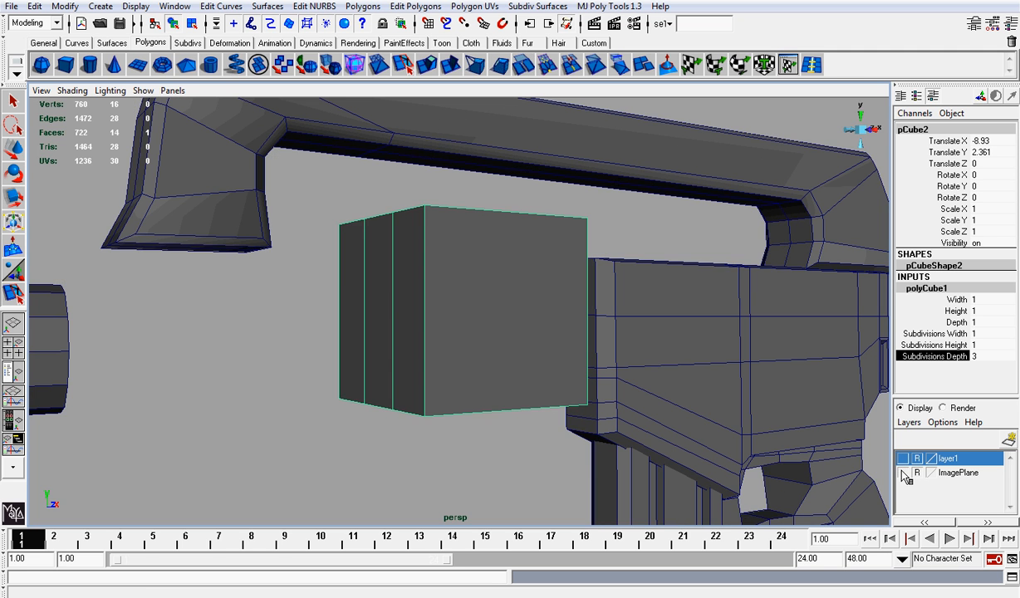
left_click(904, 473)
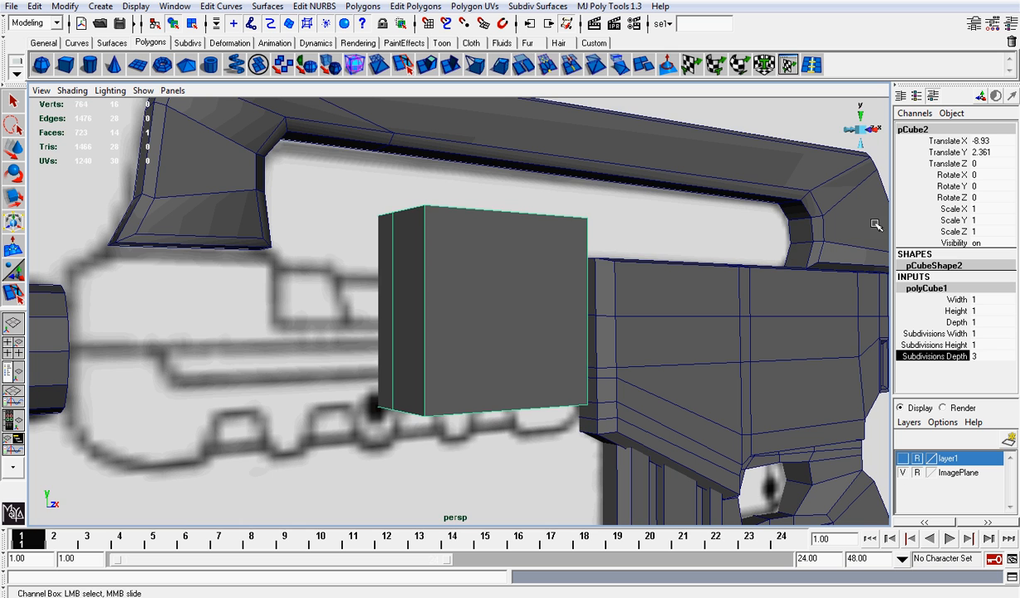
Stretch the cube's end vertices along X so it spans from the barrel to inside the rifle body
left_click(874, 131)
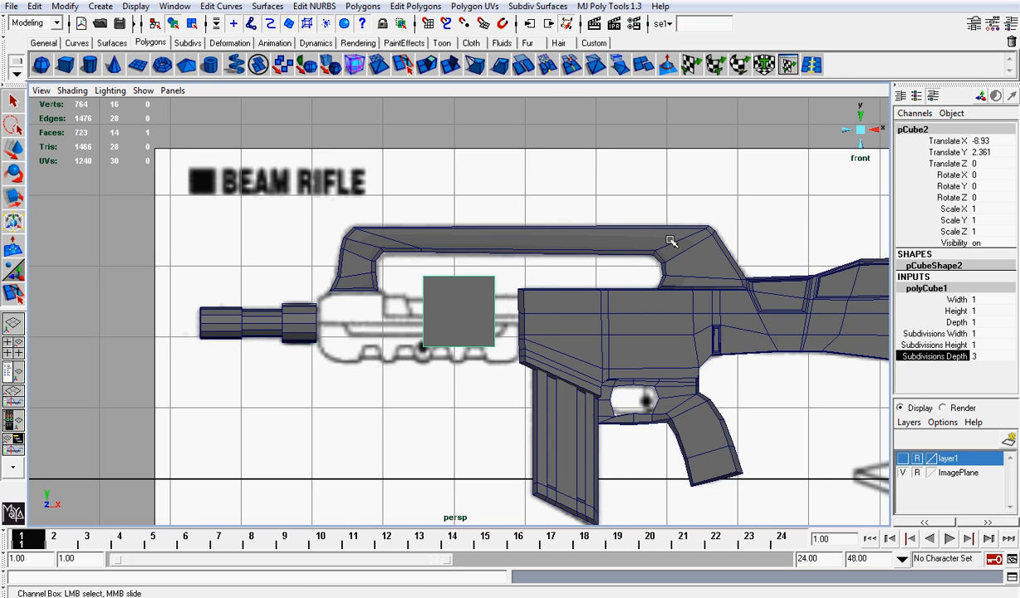
scroll(576, 296, "up", 3)
key("w")
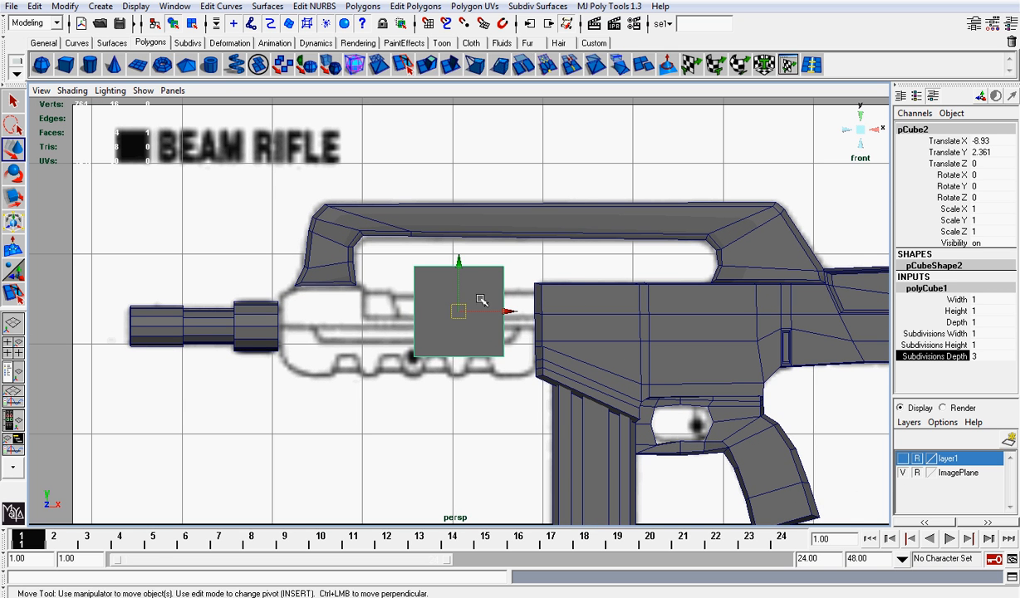
right_click_drag(462, 300, 413, 296)
left_click_drag(384, 259, 433, 382)
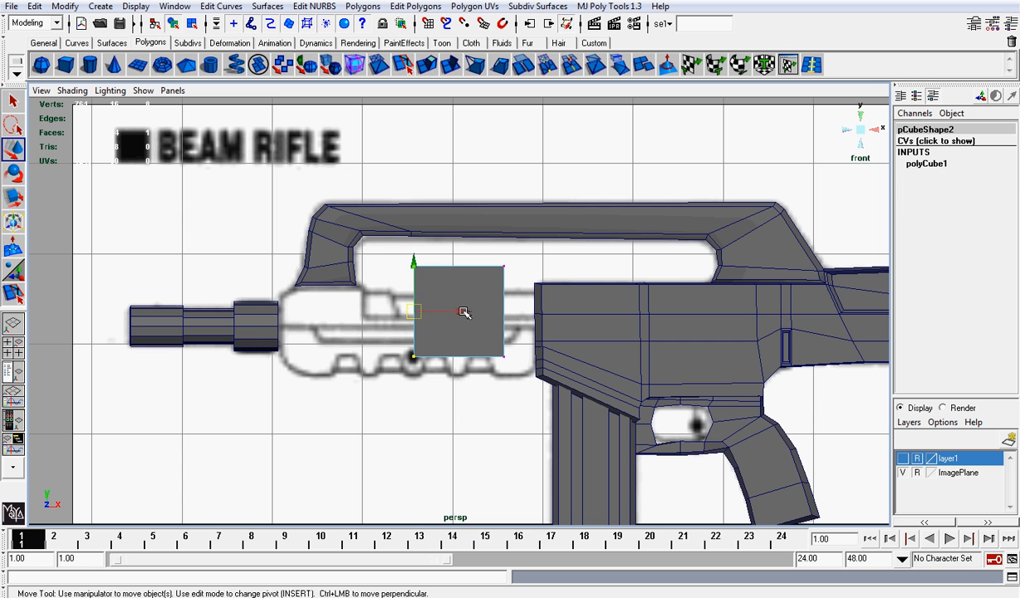
left_click_drag(463, 312, 333, 315)
left_click_drag(463, 249, 520, 404)
left_click_drag(544, 312, 616, 308)
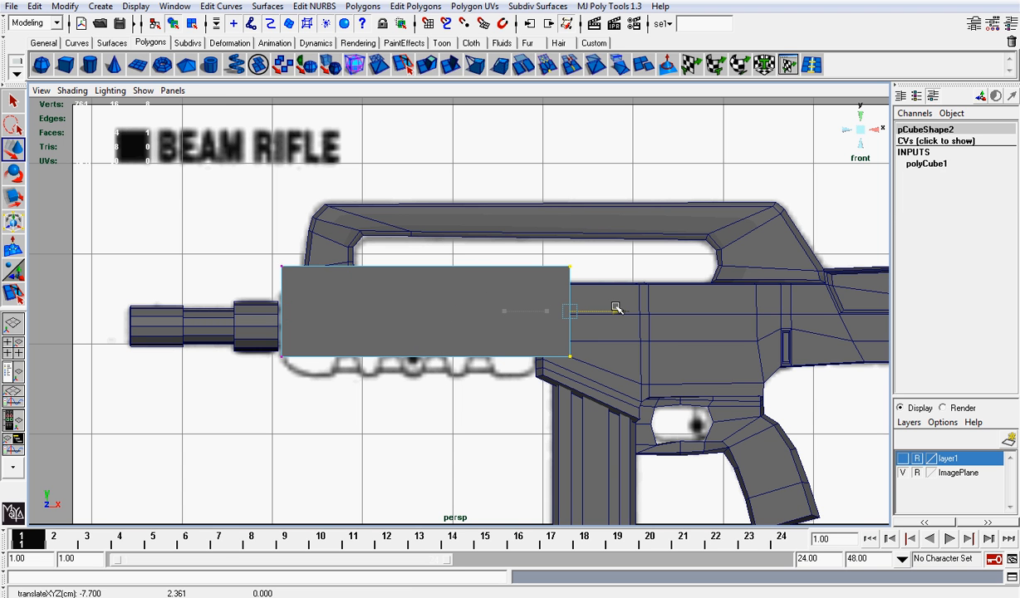
Turn on X-ray shading and lower the box's bottom vertices to the underside of the reference handguard
left_click(72, 90)
left_click(80, 249)
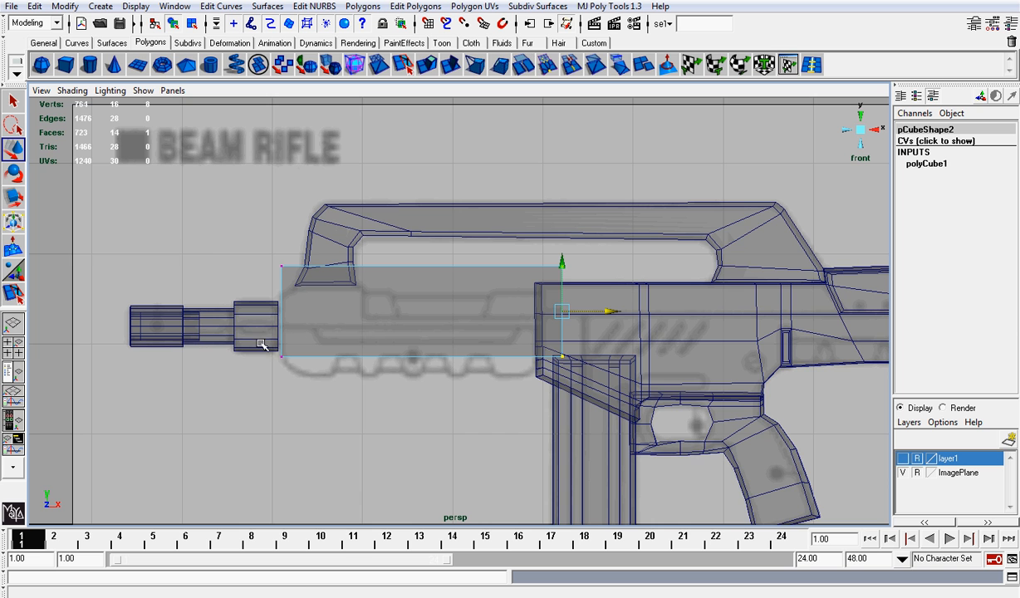
left_click_drag(265, 343, 567, 365)
scroll(615, 381, "up", 3)
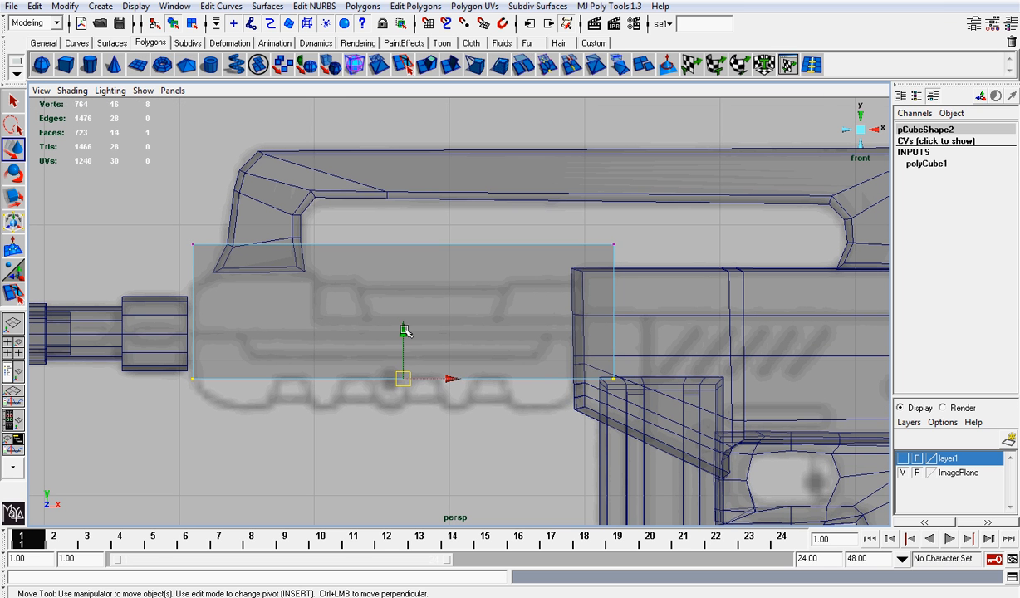
left_click_drag(403, 331, 407, 365)
Lower the box's top vertices to the reference handguard's top and pull its rear vertices forward to just inside the rifle body
left_click_drag(156, 222, 507, 293)
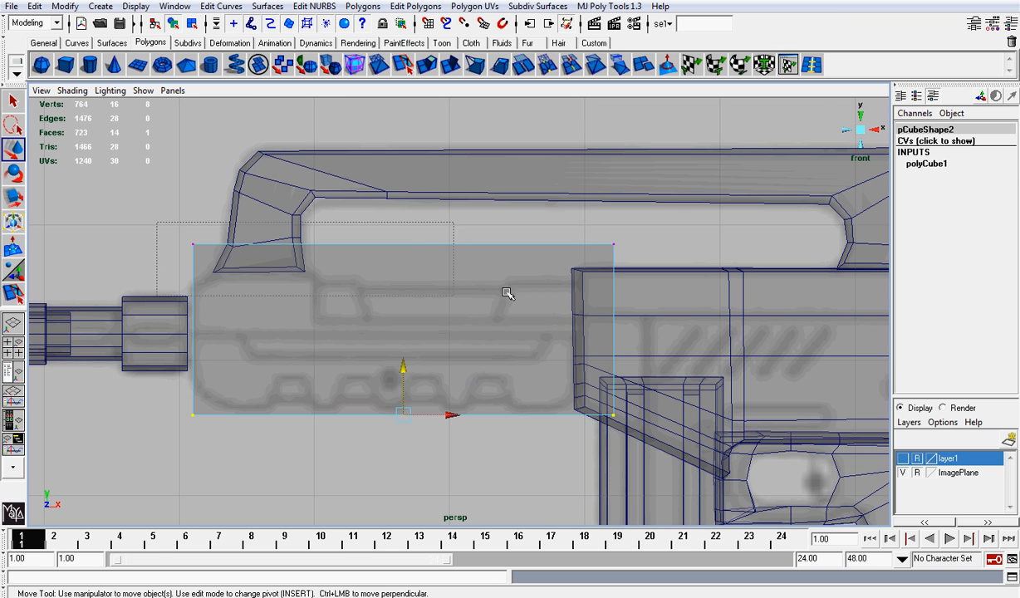
left_click_drag(640, 300, 639, 300)
left_click_drag(407, 200, 405, 228)
left_click_drag(561, 211, 669, 422)
left_click_drag(670, 346, 638, 344)
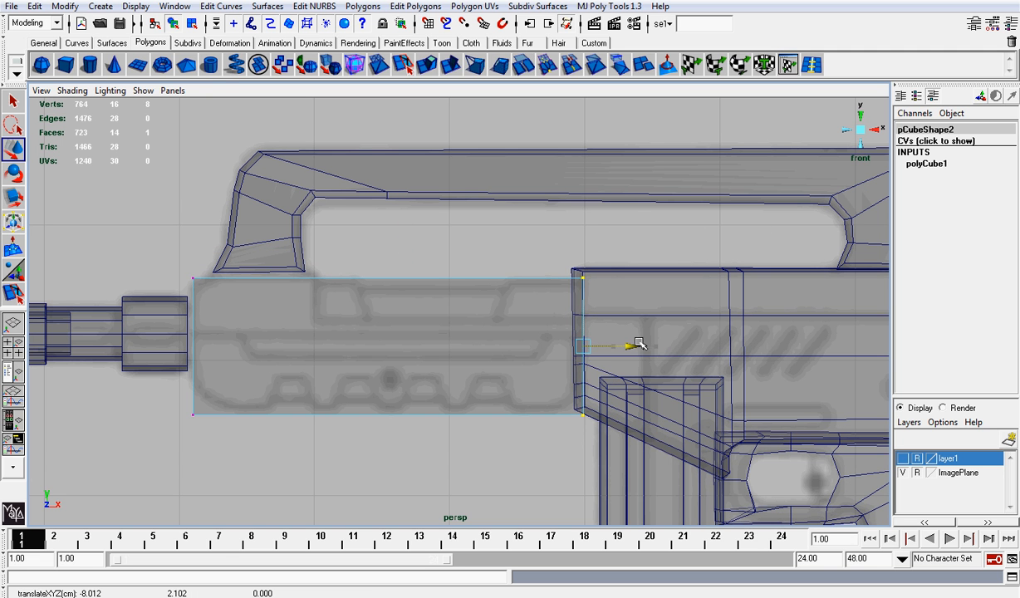
Center the handguard box's pivot and narrow the box to a Z scale of 0.456 in the side view
left_click(843, 135)
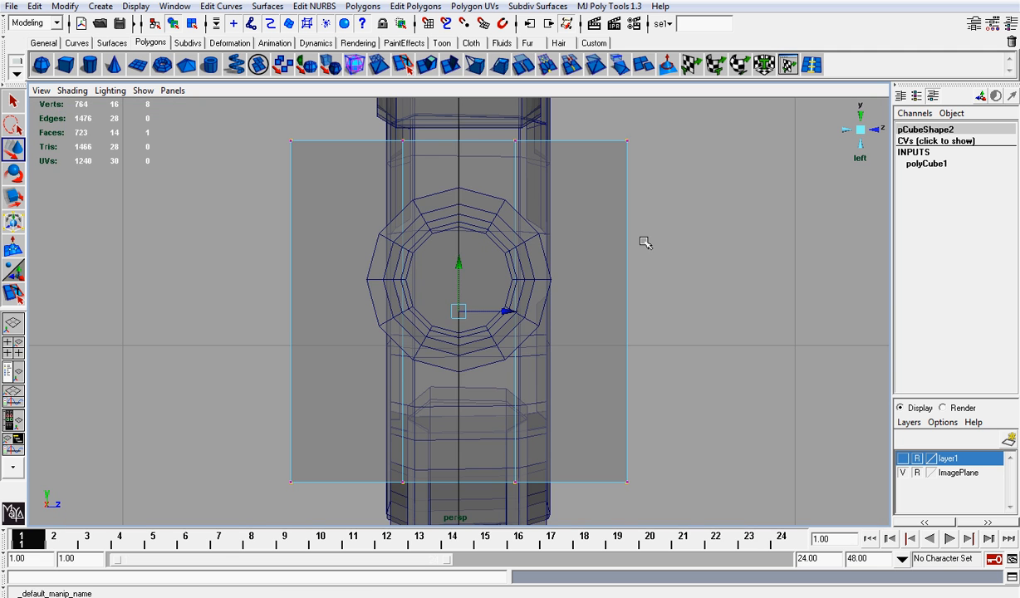
scroll(639, 243, "down", 10)
scroll(580, 277, "up", 7)
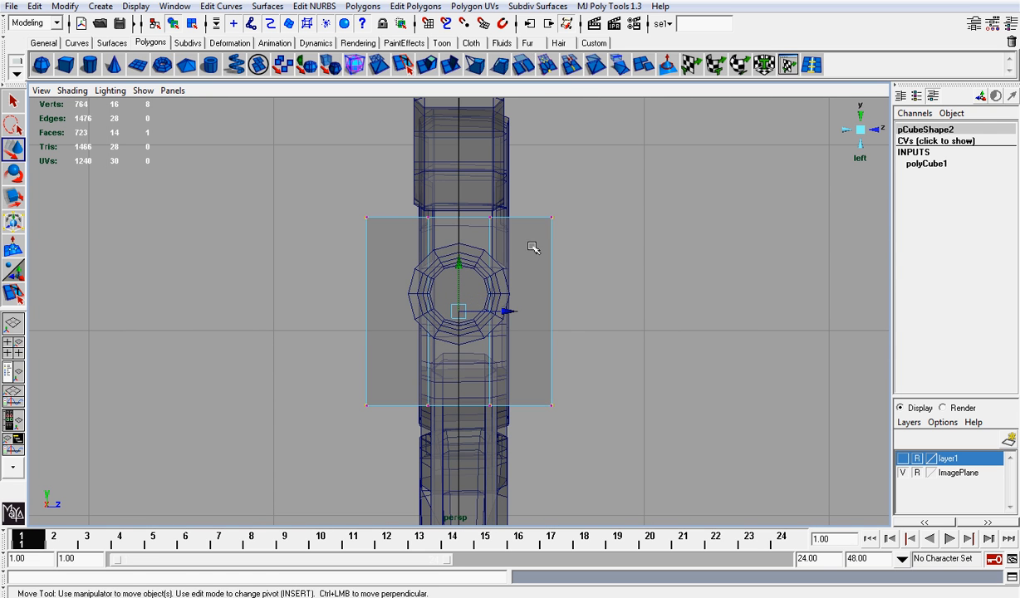
right_click_drag(532, 247, 572, 220)
key("t")
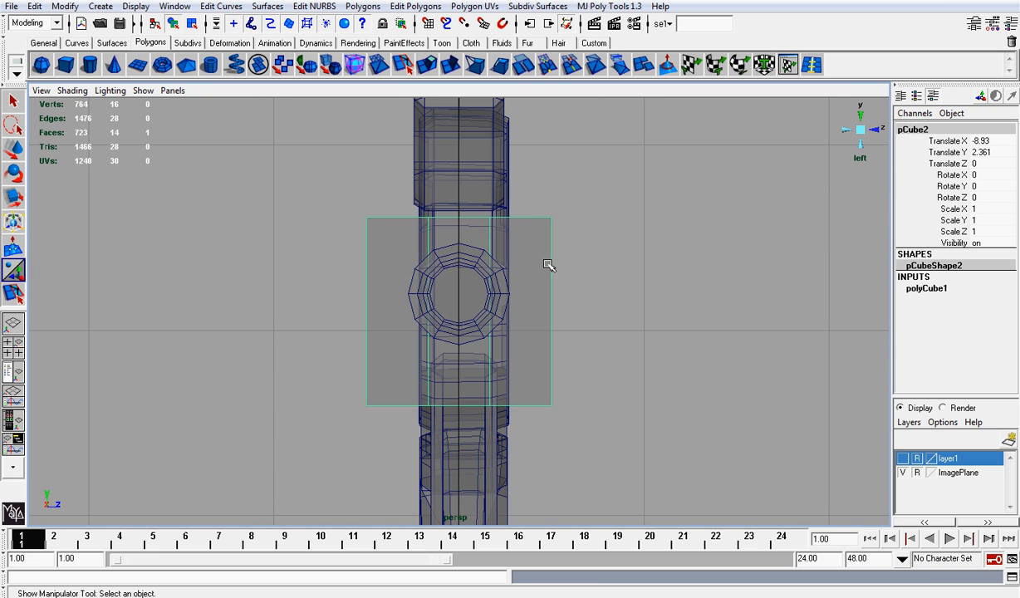
scroll(526, 283, "down", 5)
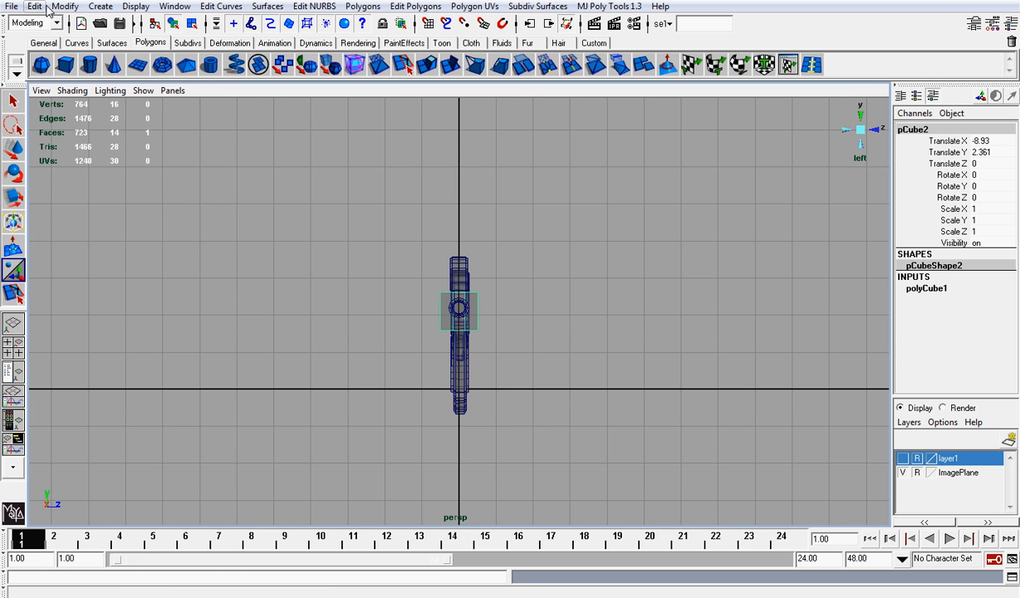
left_click(65, 6)
left_click(83, 118)
scroll(494, 341, "up", 5)
key("r")
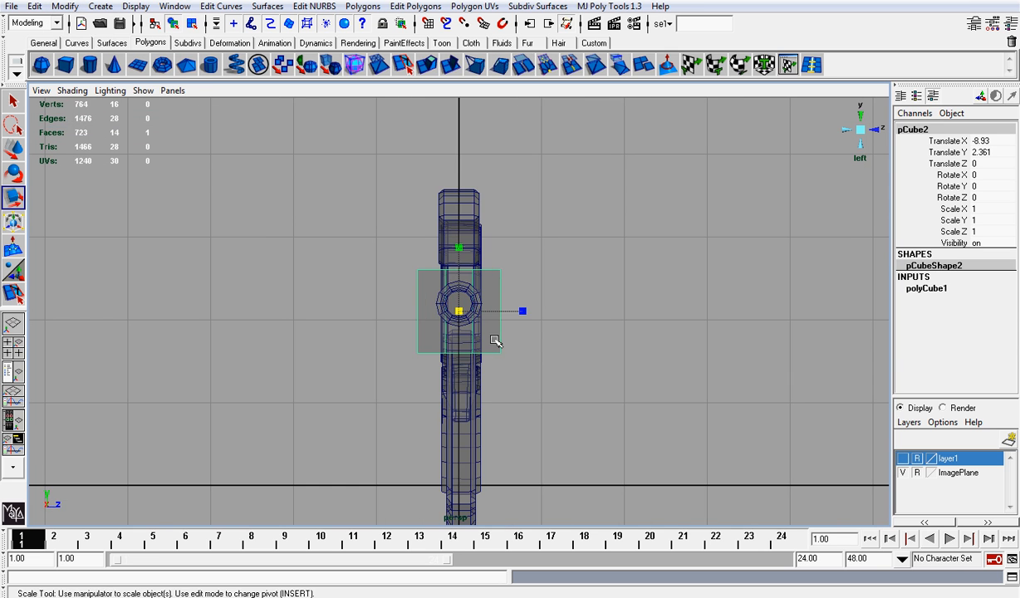
scroll(548, 305, "up", 4)
left_click_drag(522, 312, 489, 310)
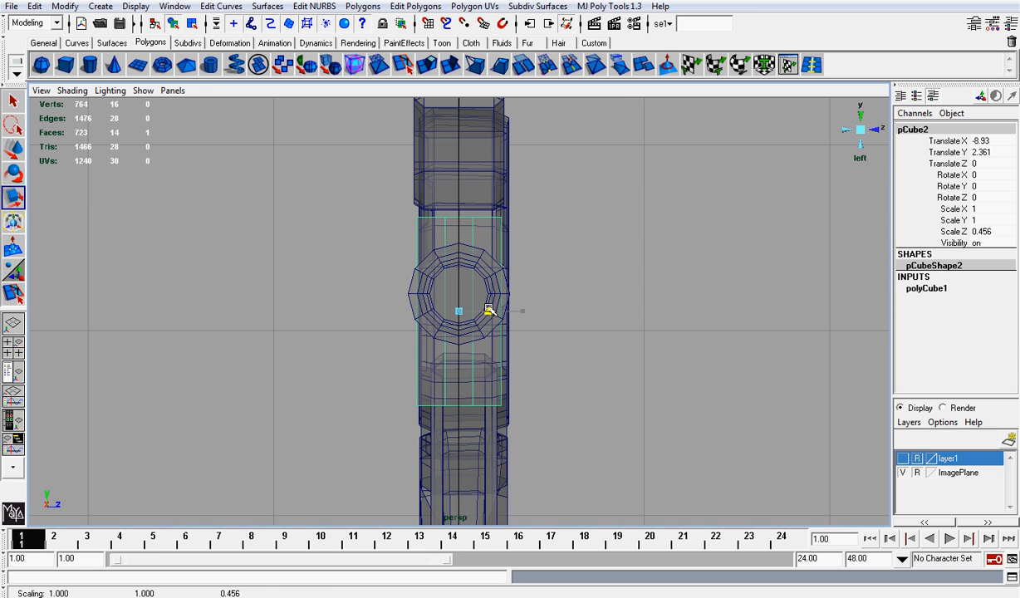
Select the handguard box's four long outer edges and scale them closer together along Y to bevel its top and bottom
left_click(882, 128)
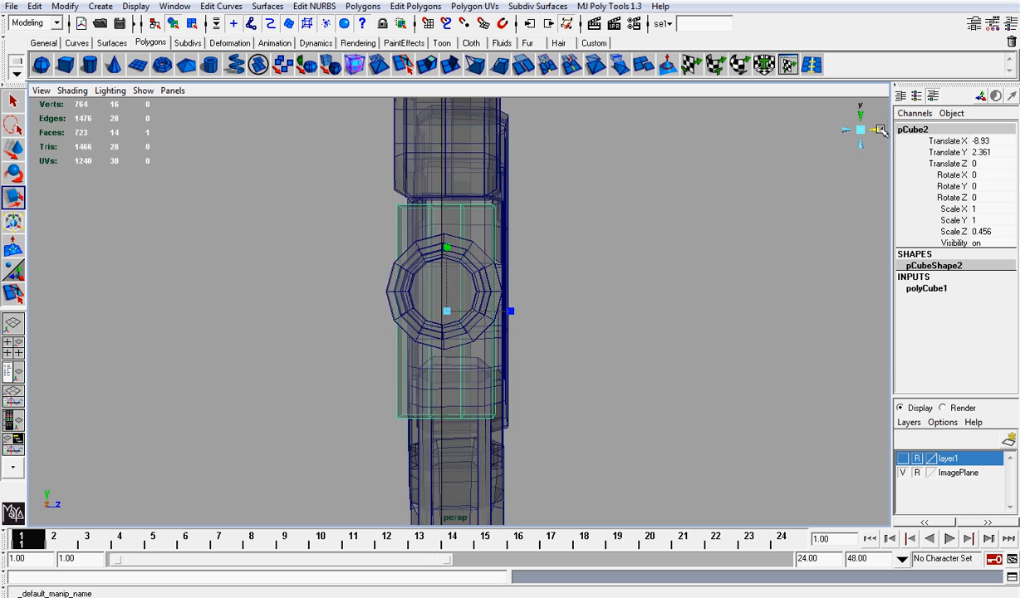
scroll(612, 244, "down", 5)
scroll(566, 287, "up", 3)
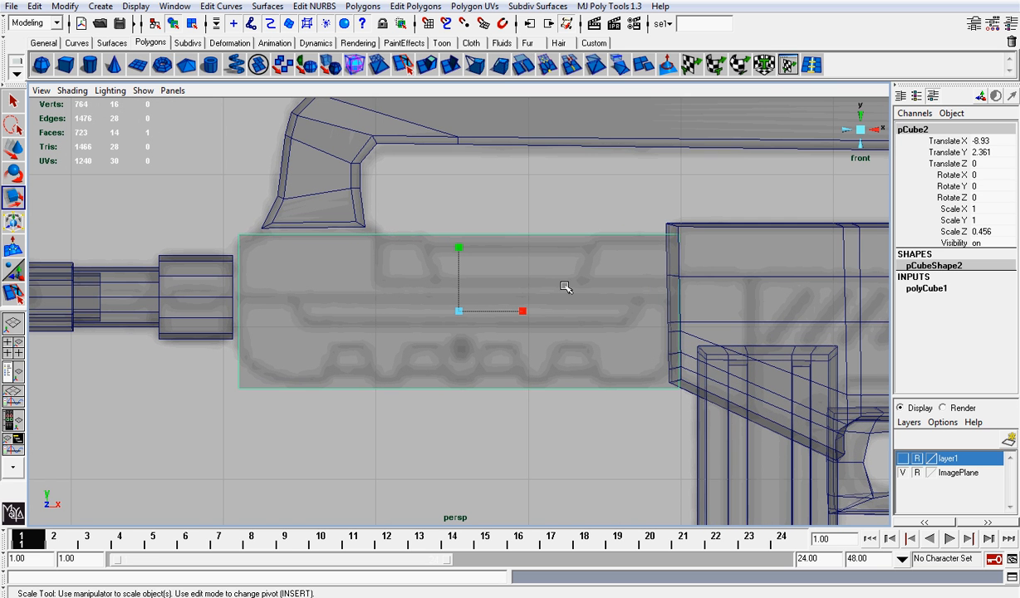
right_click_drag(280, 236, 270, 205)
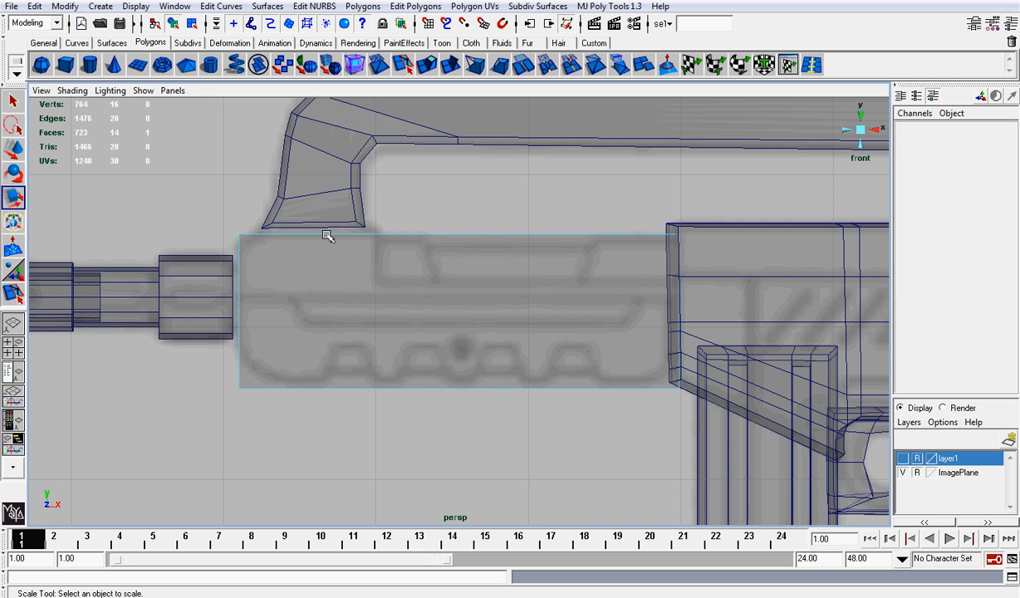
left_click(325, 235)
left_click(608, 6)
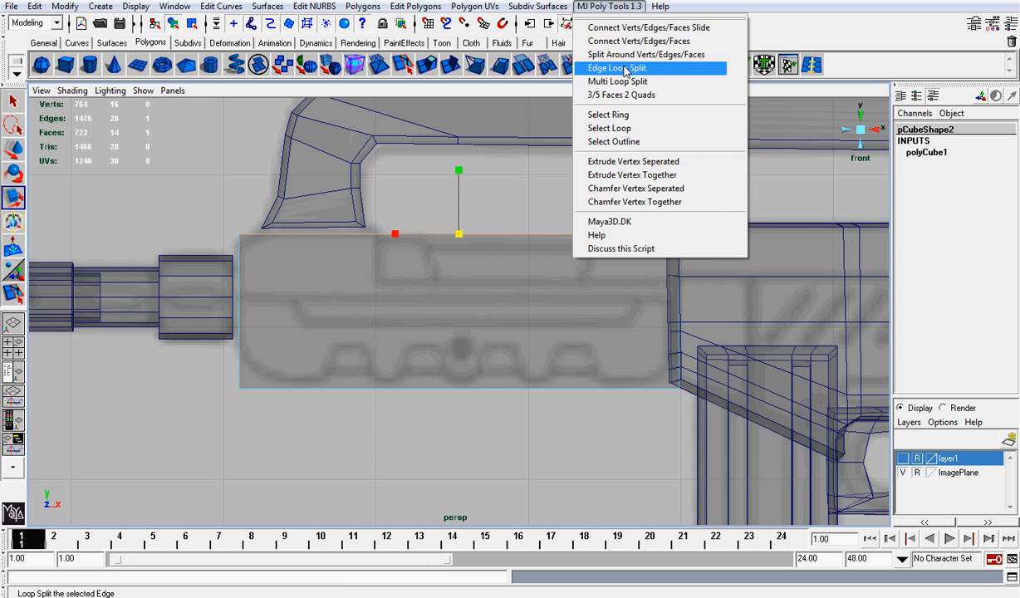
left_click(629, 129)
left_click_drag(866, 122, 517, 324, "alt")
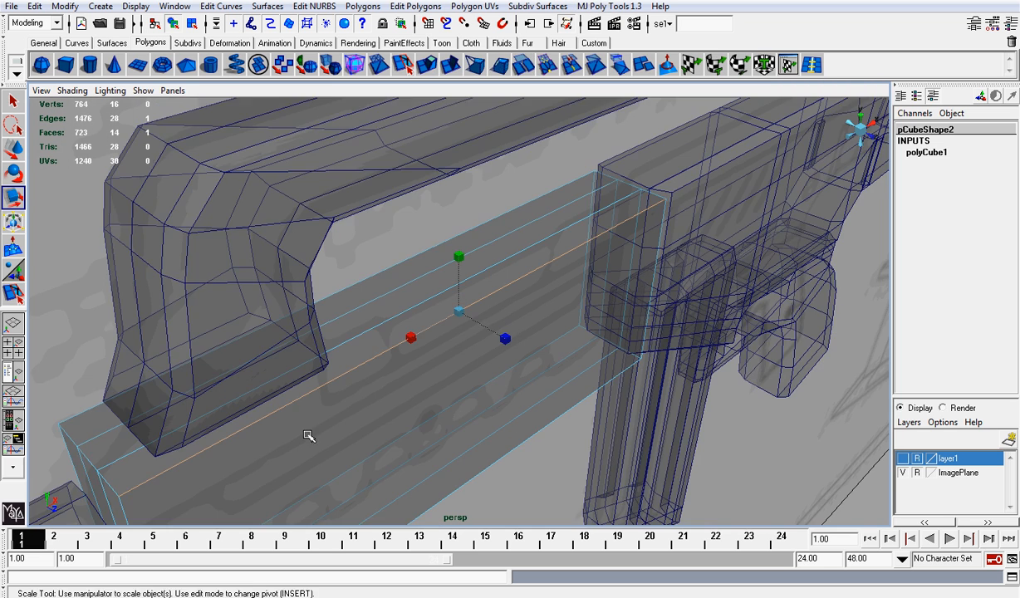
middle_click_drag(309, 437, 407, 255, "alt")
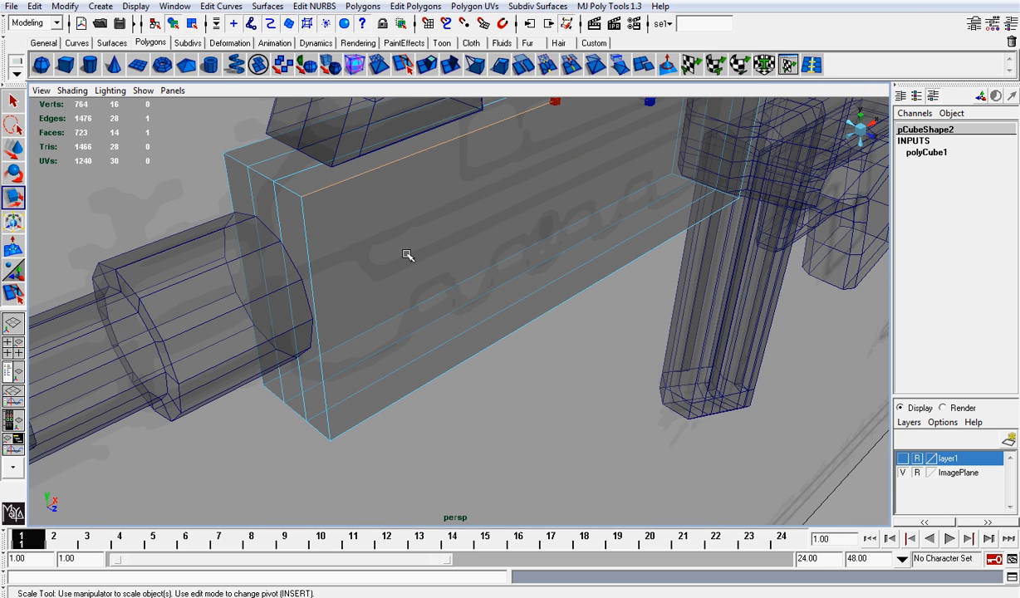
left_click(556, 308, "shift")
left_click(334, 187, "shift")
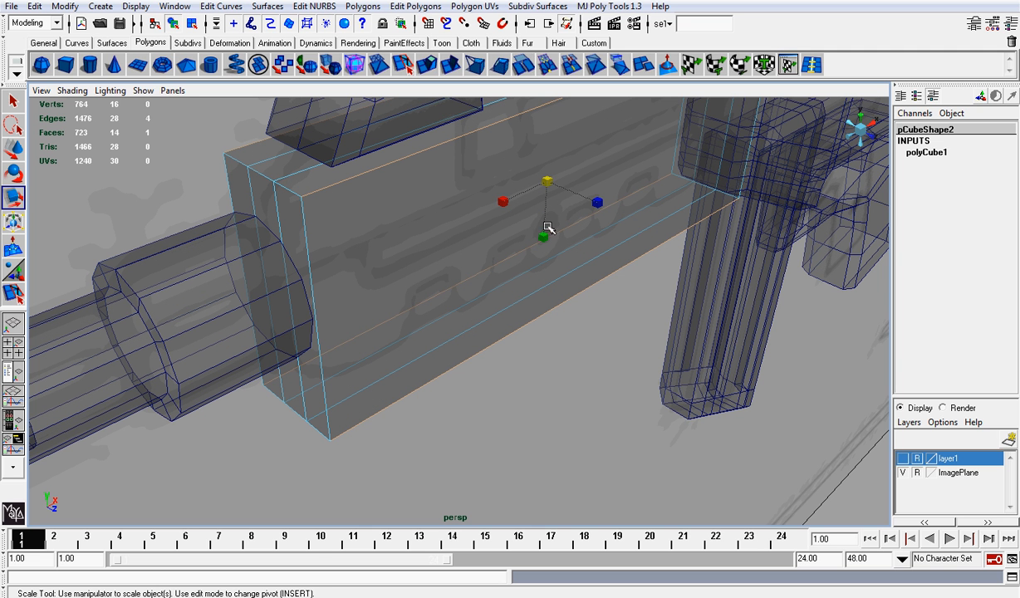
left_click_drag(548, 227, 556, 303)
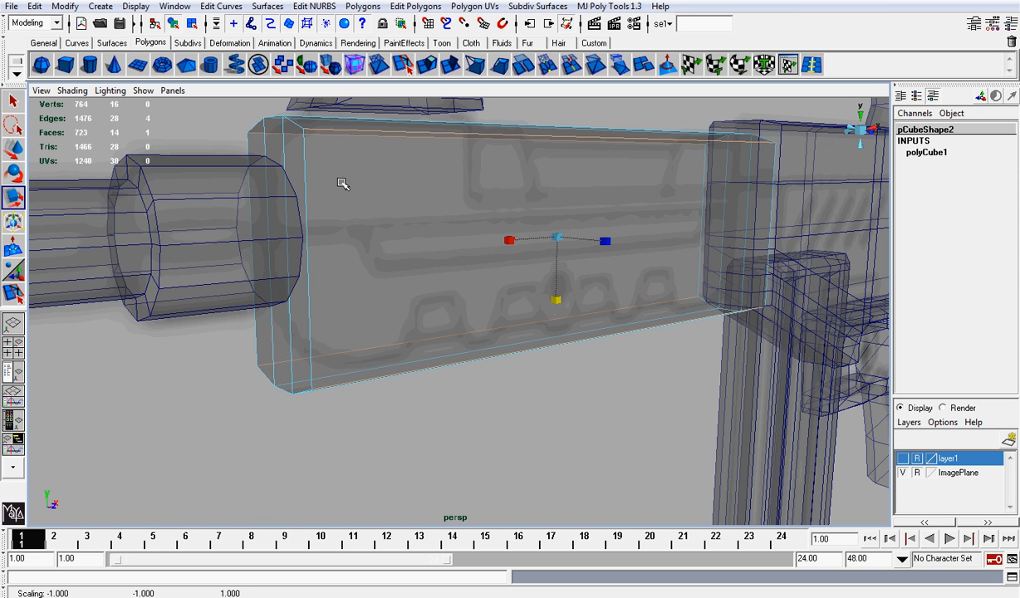
Select the two outer vertical edges at the handguard's front end and move them slightly back along X to bevel it
left_click(309, 162)
left_click(250, 146, "shift")
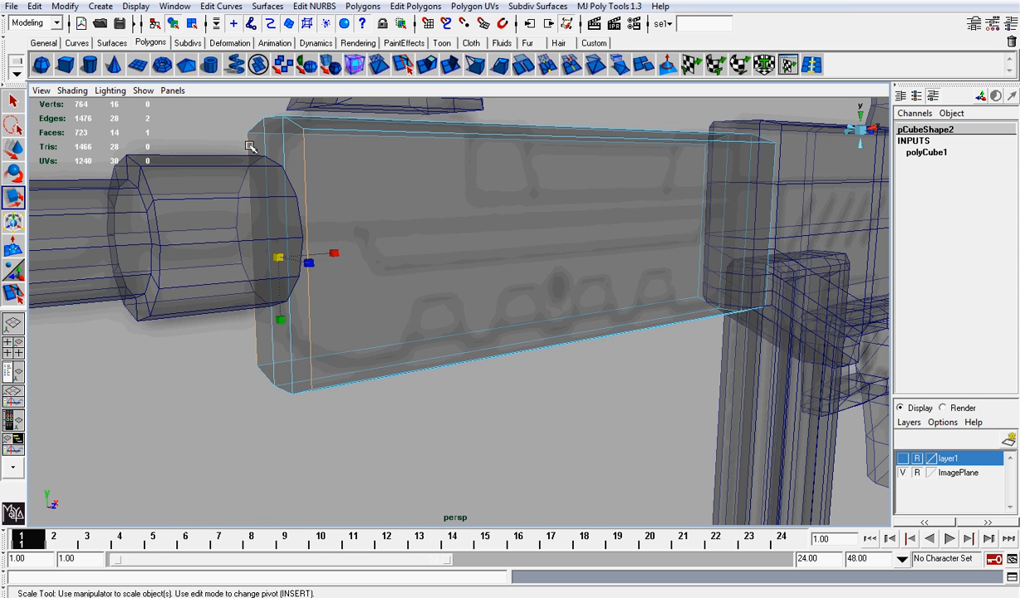
key("w")
left_click_drag(250, 250, 387, 267, "alt")
left_click_drag(343, 235, 579, 167, "alt")
left_click_drag(449, 216, 382, 230, "alt")
right_click_drag(383, 230, 436, 212)
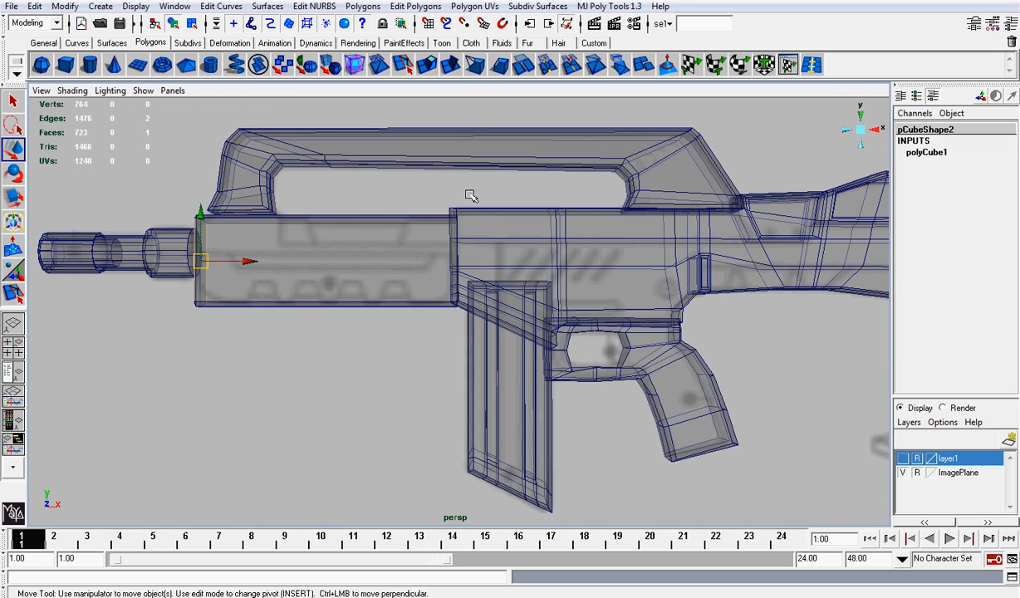
In the front view, split the handguard with two vertical edge loops matching the front and rear ends of the reference's upper recess
left_click(880, 133)
left_click(858, 130)
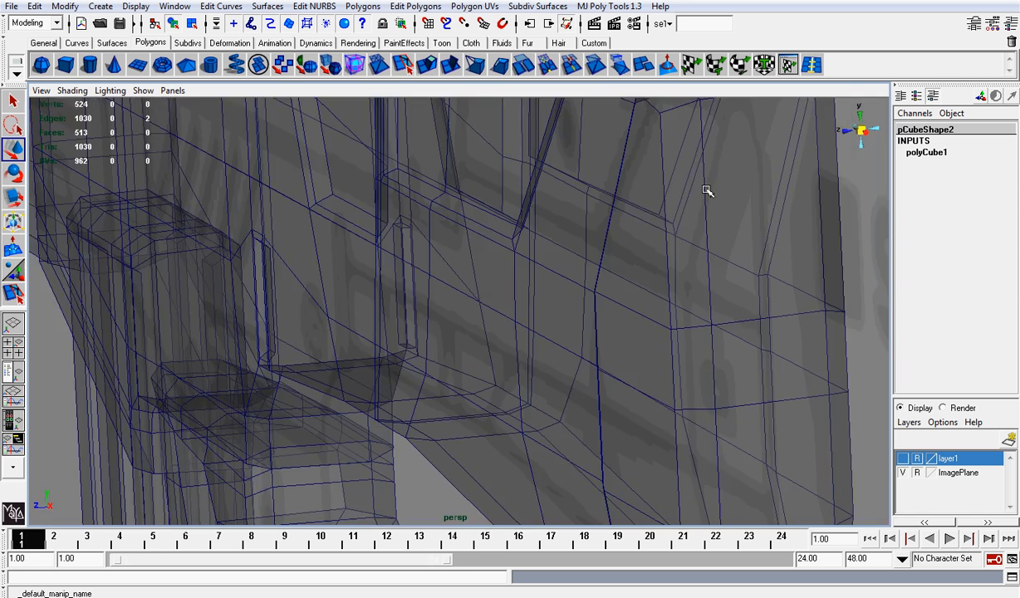
left_click(848, 152)
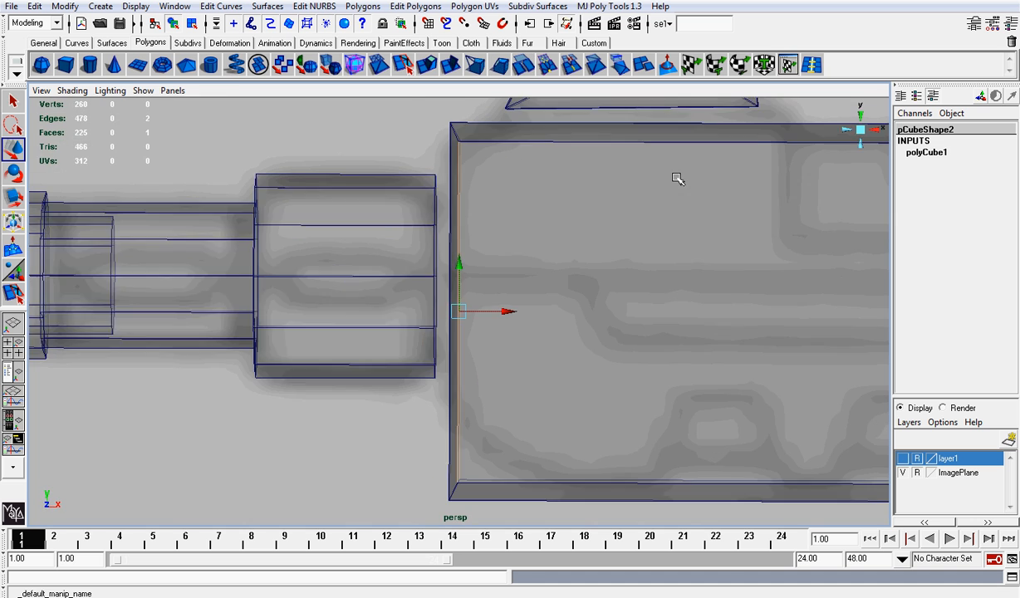
key("q")
middle_click_drag(615, 280, 529, 233, "alt")
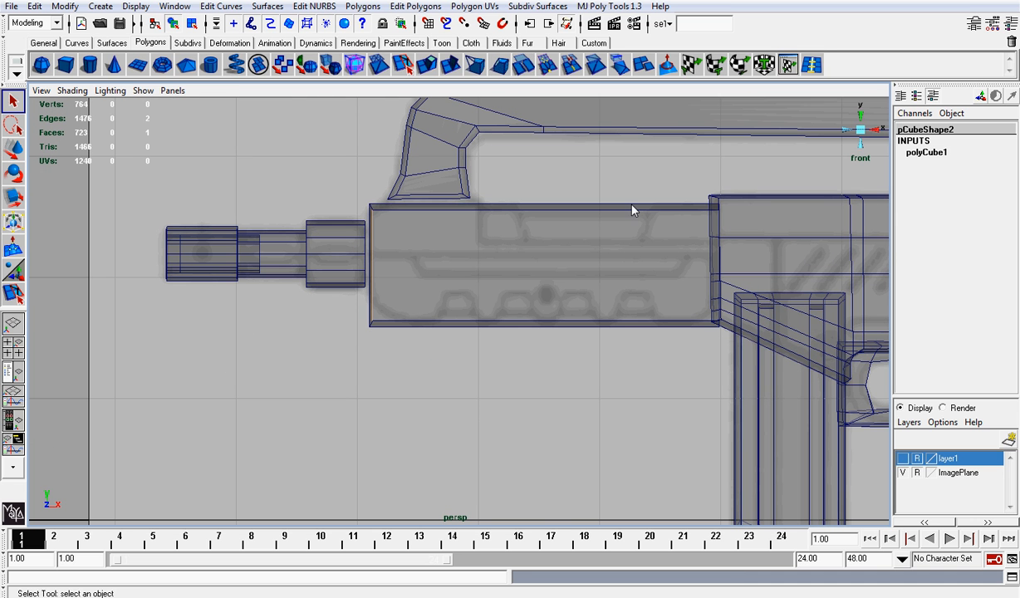
left_click(811, 68)
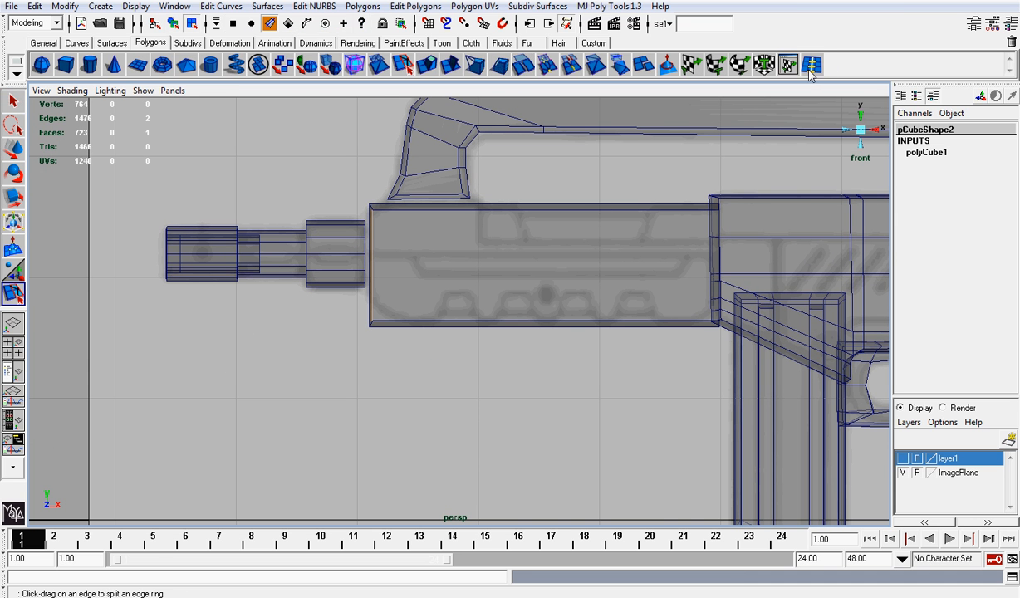
left_click(494, 217)
left_click_drag(486, 217, 483, 216)
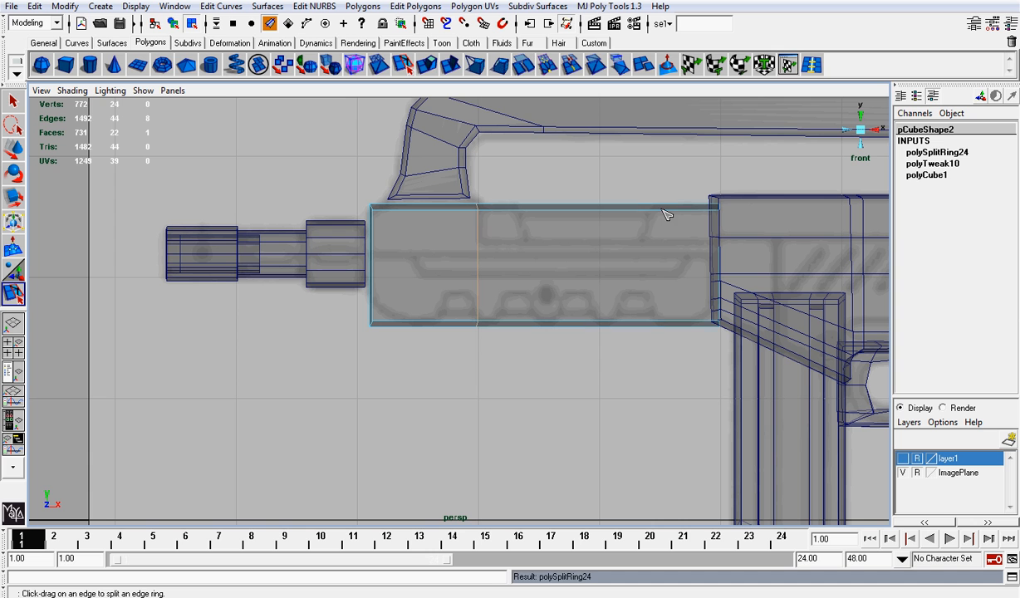
left_click_drag(664, 215, 652, 215)
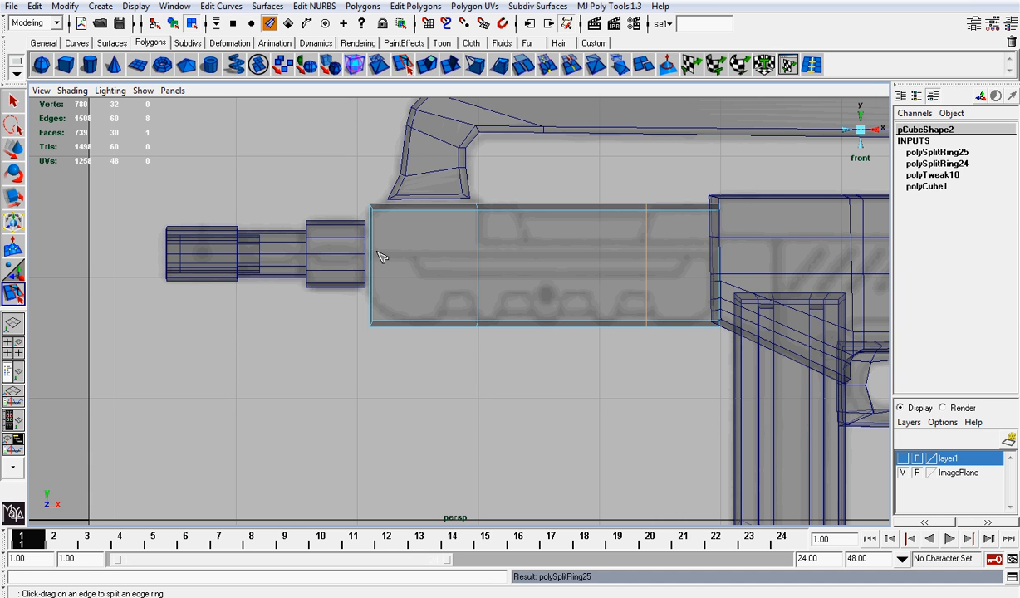
Insert two horizontal edge loops along the reference's middle groove and vertical loops at its ends and just behind the front face
left_click_drag(371, 261, 421, 259)
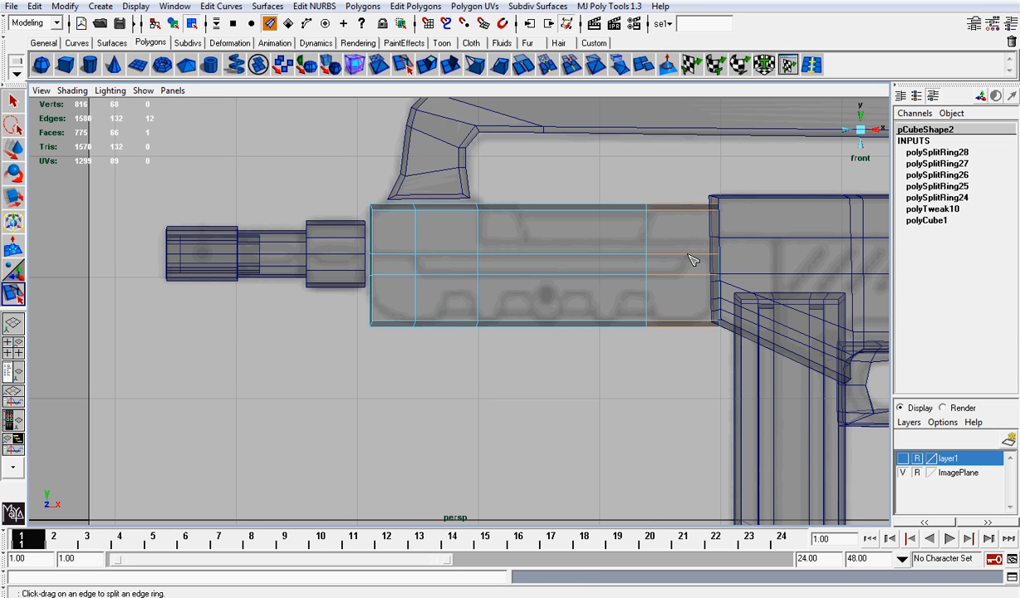
left_click_drag(687, 260, 688, 261)
scroll(415, 234, "up", 3)
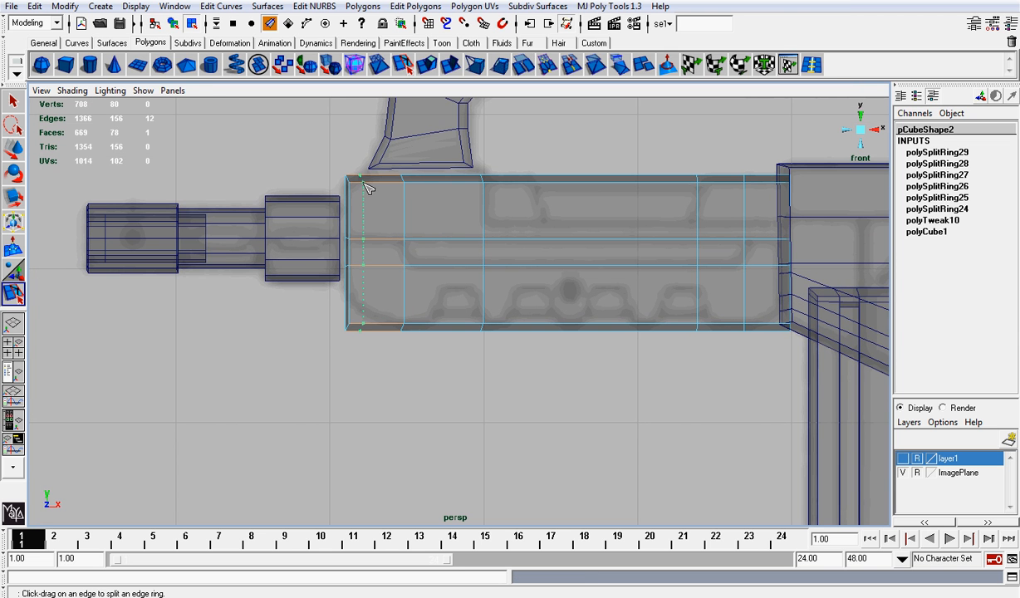
left_click_drag(368, 188, 366, 185)
Scale down the handguard's front two columns of vertices to round the nose, and undo a forward move of the middle front vertices
key("w")
right_click_drag(347, 181, 303, 182)
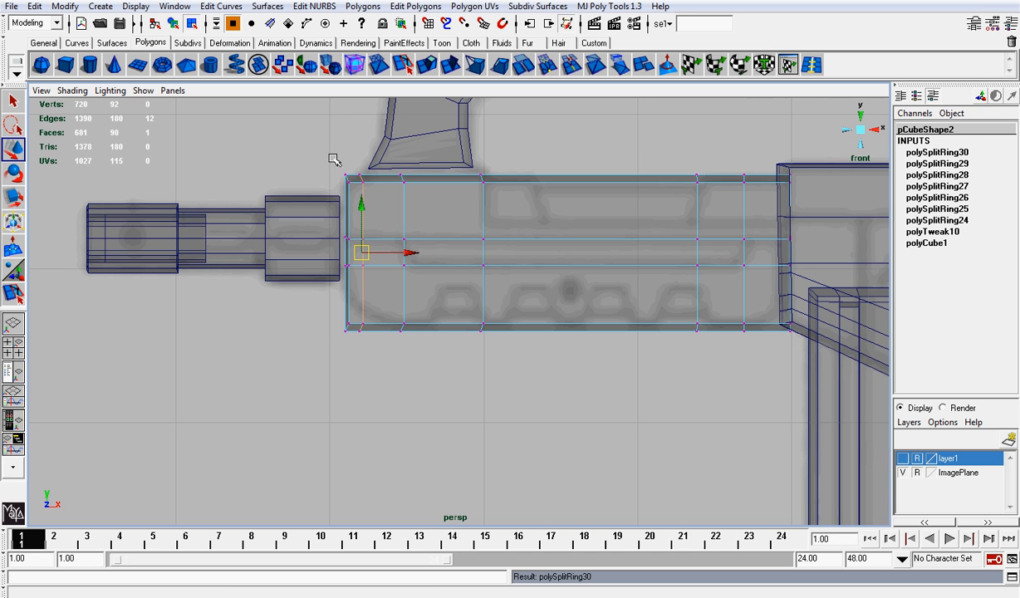
left_click_drag(332, 160, 353, 353)
key("r")
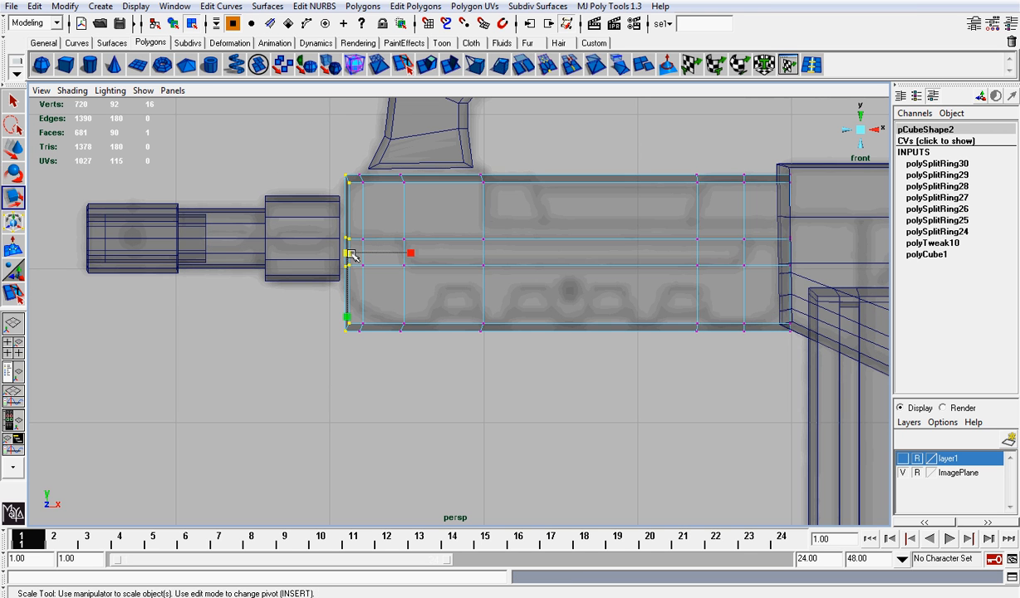
left_click_drag(348, 252, 331, 248)
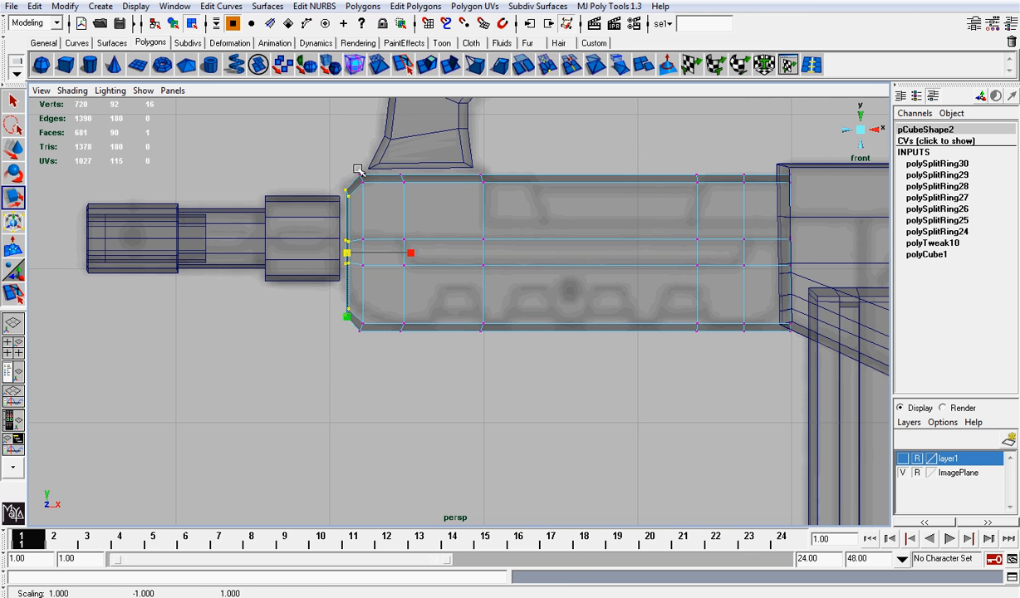
left_click_drag(357, 169, 370, 356)
left_click_drag(366, 257, 396, 255)
key("w")
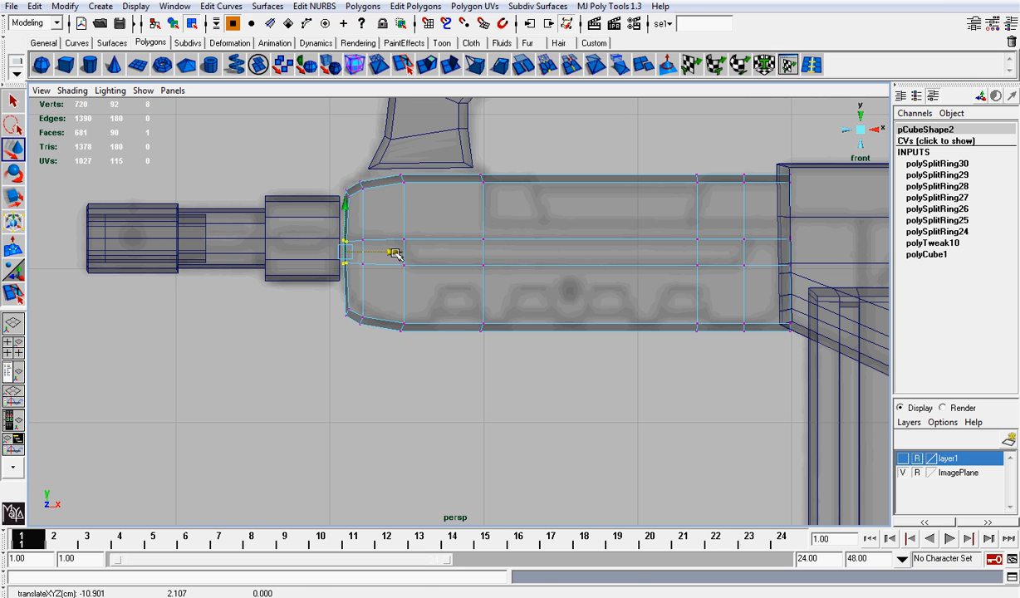
key("ctrl+z")
Raise the upper horizontal loop's two central vertex pairs to the reference recess's floor and pull them inward to slant its ends
scroll(401, 253, "up", 2)
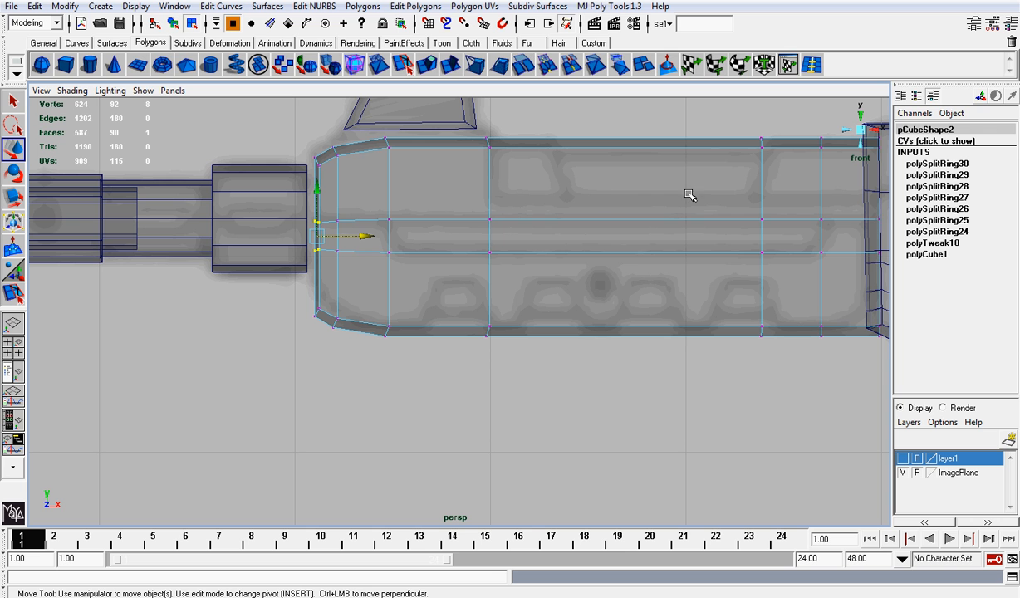
left_click_drag(757, 241, 762, 231)
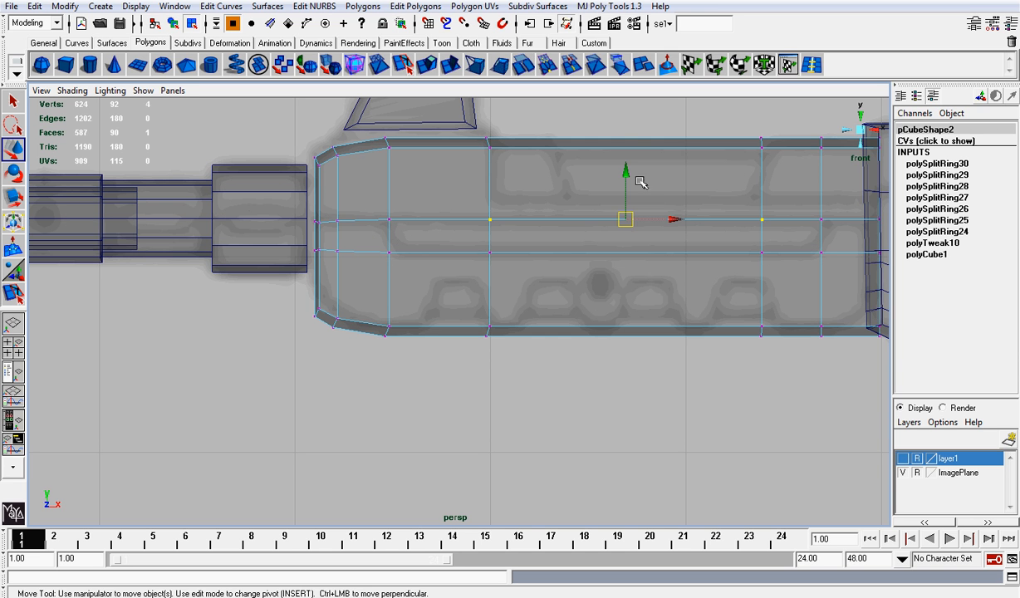
mouse_move(624, 176)
left_mouse_down()
mouse_move(628, 161)
mouse_move(615, 163)
left_mouse_up()
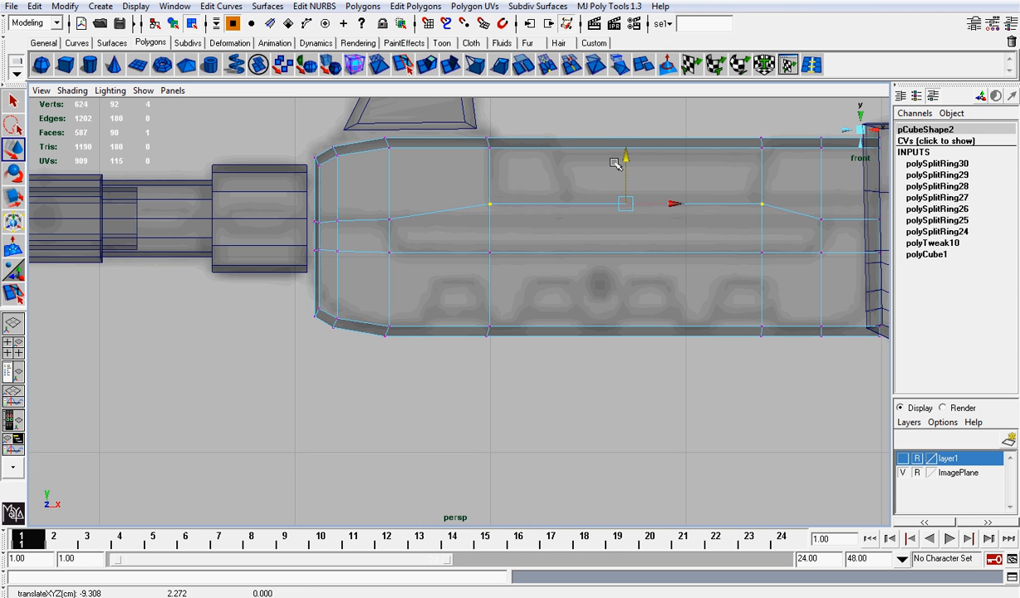
left_click_drag(480, 191, 542, 205)
left_click_drag(750, 187, 834, 228)
Raise the remaining front and rear vertices of the upper horizontal loop level with the recess floor
left_click_drag(820, 178, 822, 166)
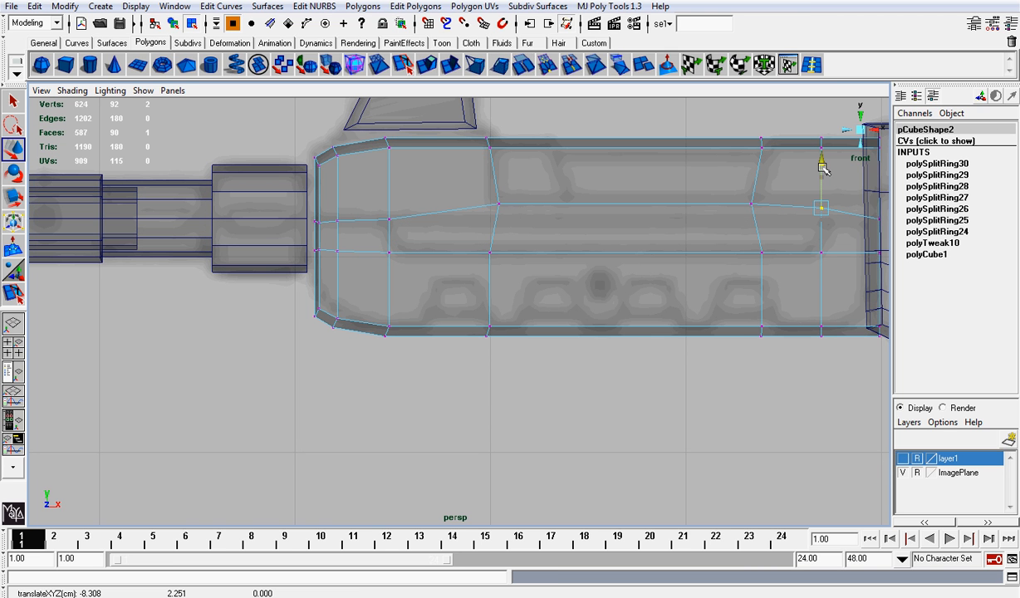
left_click_drag(301, 204, 410, 232)
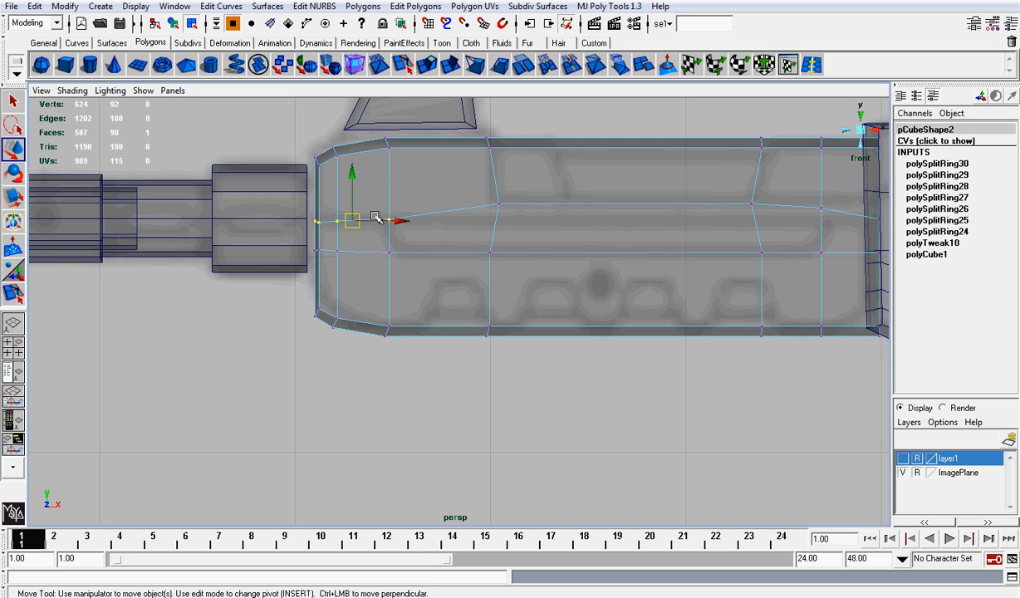
left_click_drag(354, 177, 353, 159)
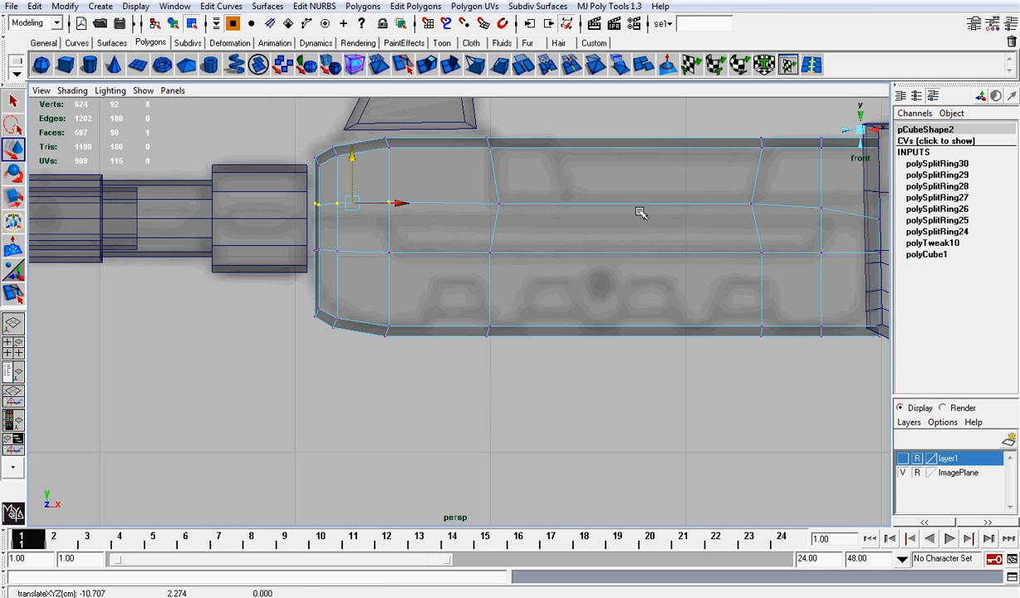
middle_click_drag(642, 211, 393, 254, "alt")
left_click_drag(750, 264, 749, 265)
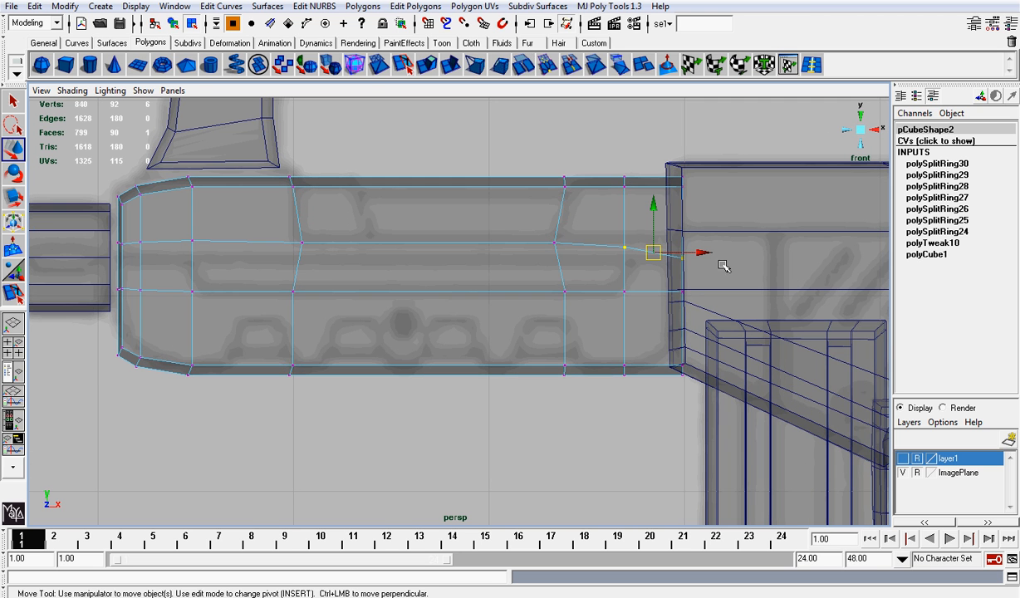
left_click_drag(651, 213, 655, 205)
left_click_drag(697, 248, 725, 258)
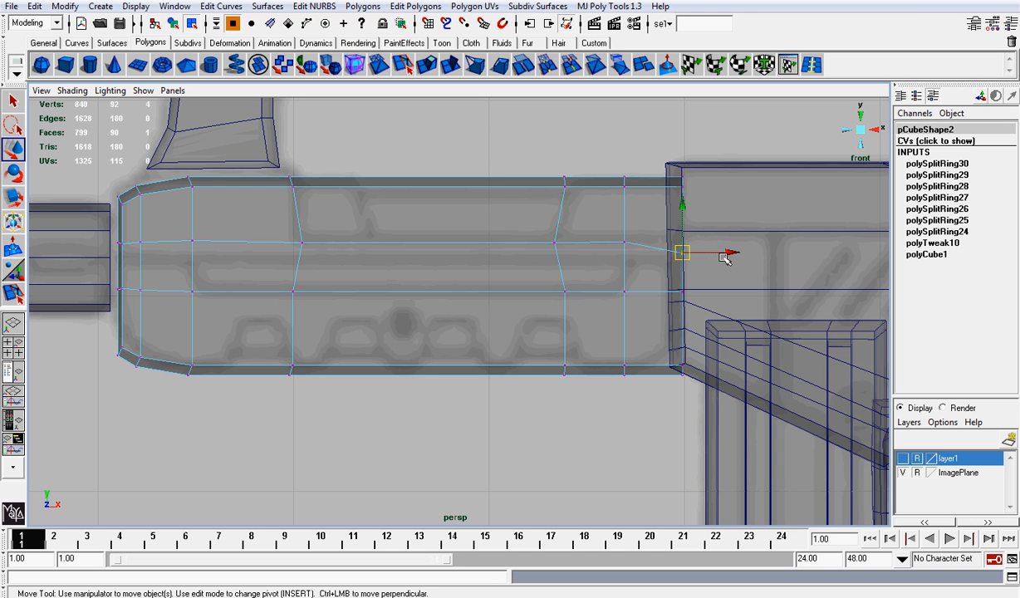
left_click_drag(683, 207, 684, 200)
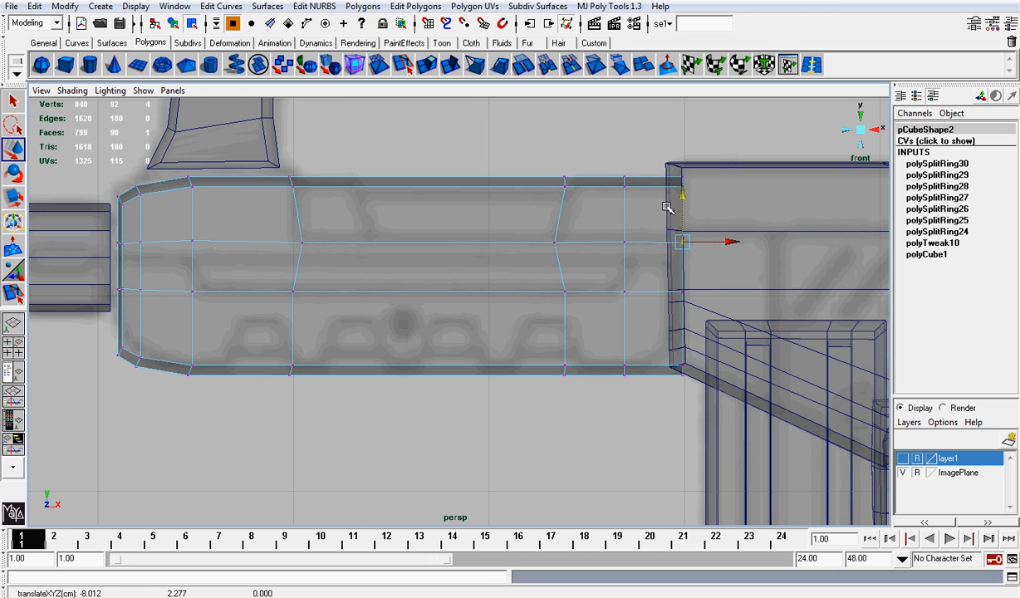
Lower the bottom horizontal loop's vertices to the reference groove's underside and insert another horizontal loop between the two existing ones
middle_click_drag(515, 243, 581, 243, "alt")
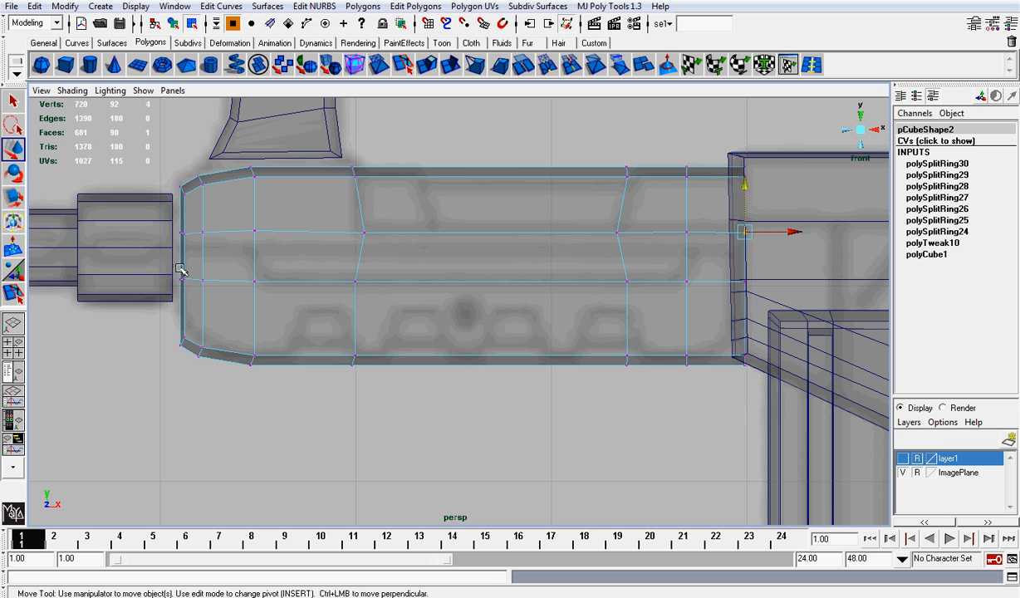
left_click_drag(179, 267, 702, 288)
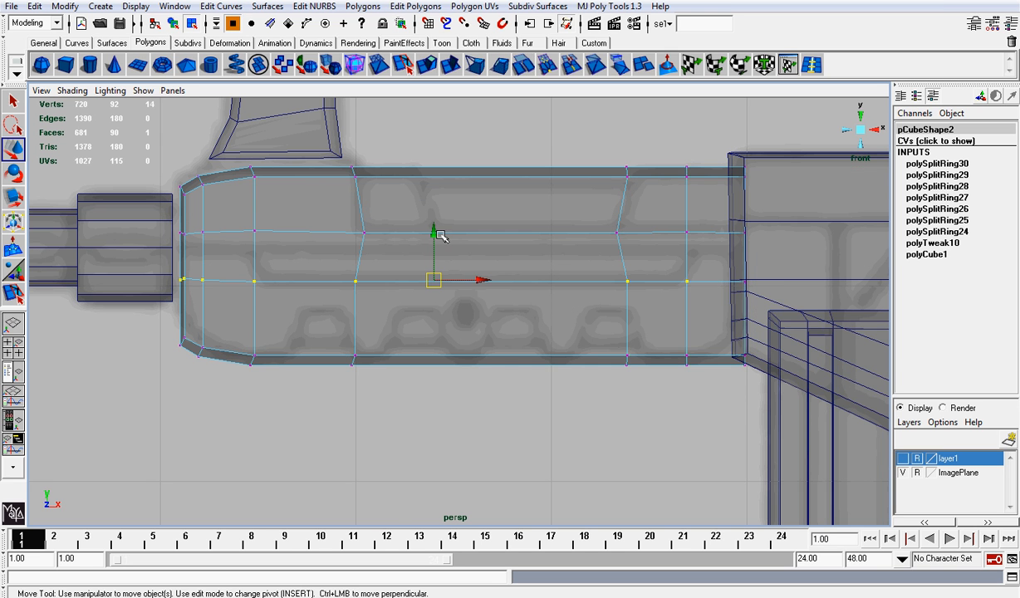
mouse_move(440, 236)
left_mouse_down()
mouse_move(437, 228)
mouse_move(440, 240)
left_mouse_up()
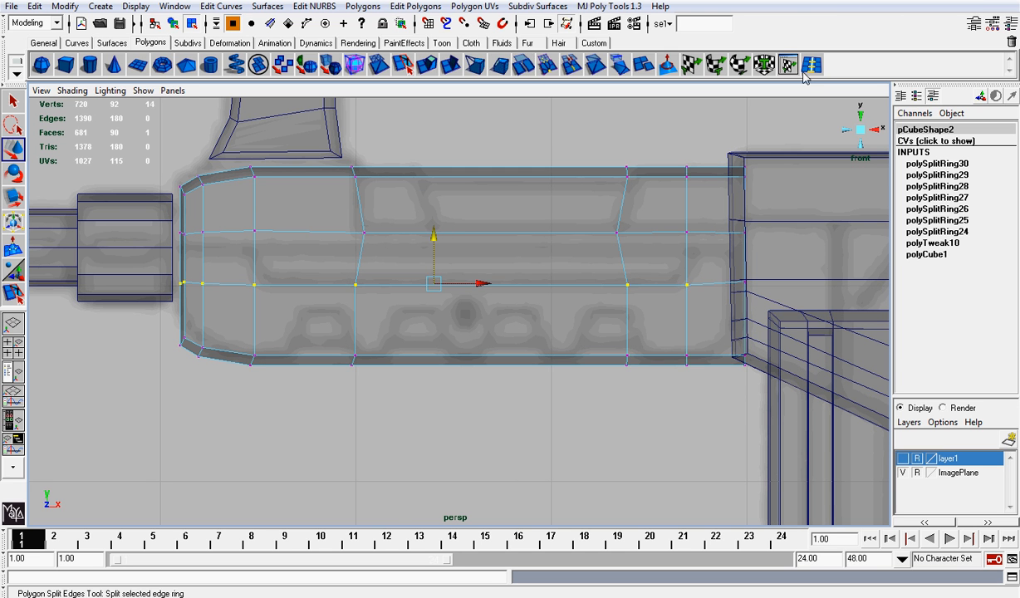
left_click(788, 68)
left_click_drag(617, 251, 623, 258)
Pull the lower loop's groove-end vertices inward to slant the groove ends, and move the recess's lower corner vertices slightly outward
key("w")
right_click_drag(311, 277, 270, 270)
left_click_drag(246, 267, 318, 283)
left_click_drag(663, 261, 724, 282)
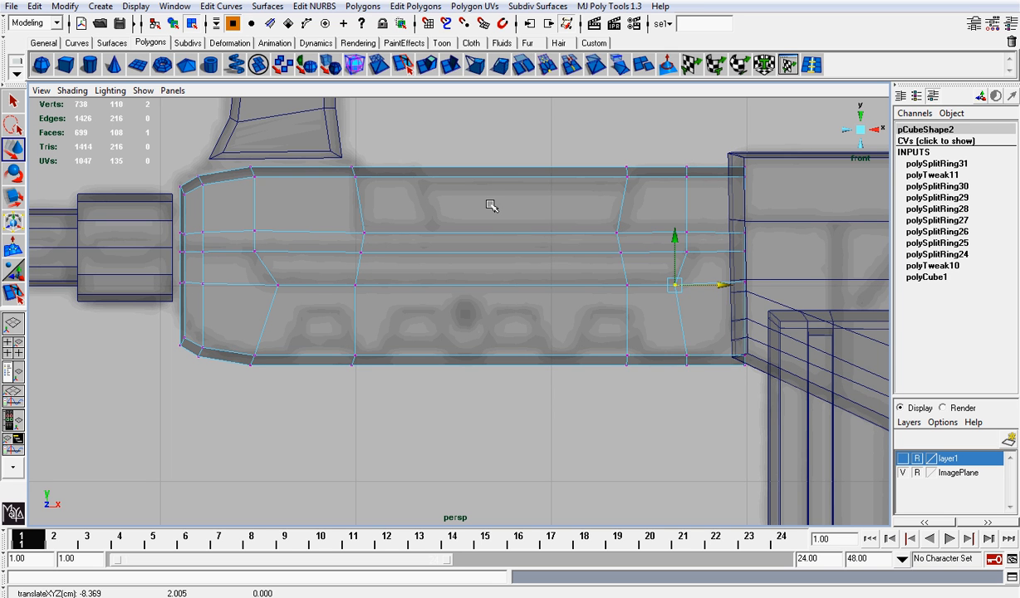
left_click_drag(338, 196, 405, 233)
left_click_drag(592, 219, 650, 234)
Switch the handguard to face selection and turn off X-ray shading
right_click_drag(531, 208, 531, 239)
scroll(534, 229, "up", 2)
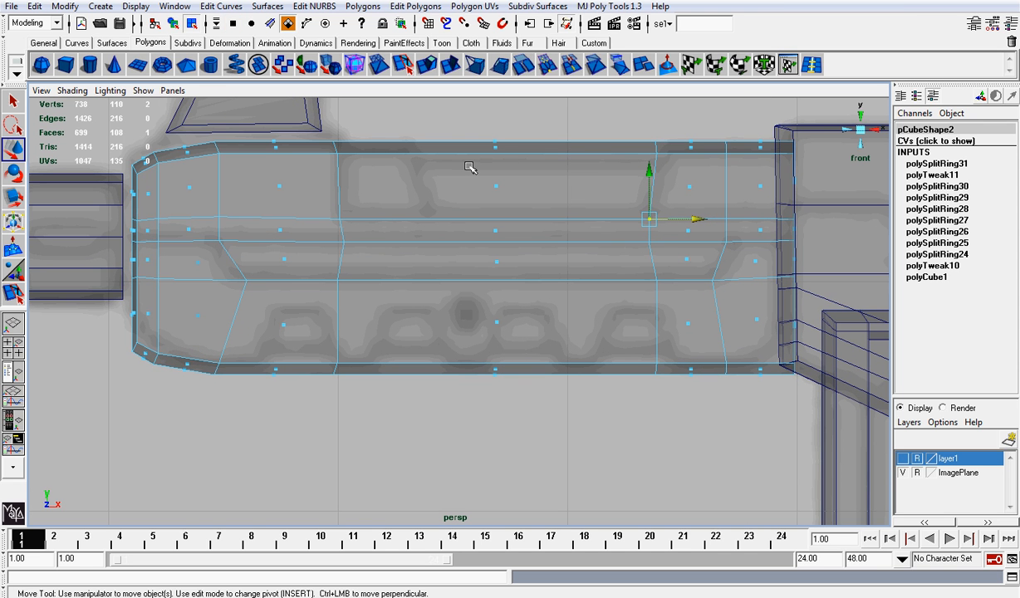
left_click(73, 90)
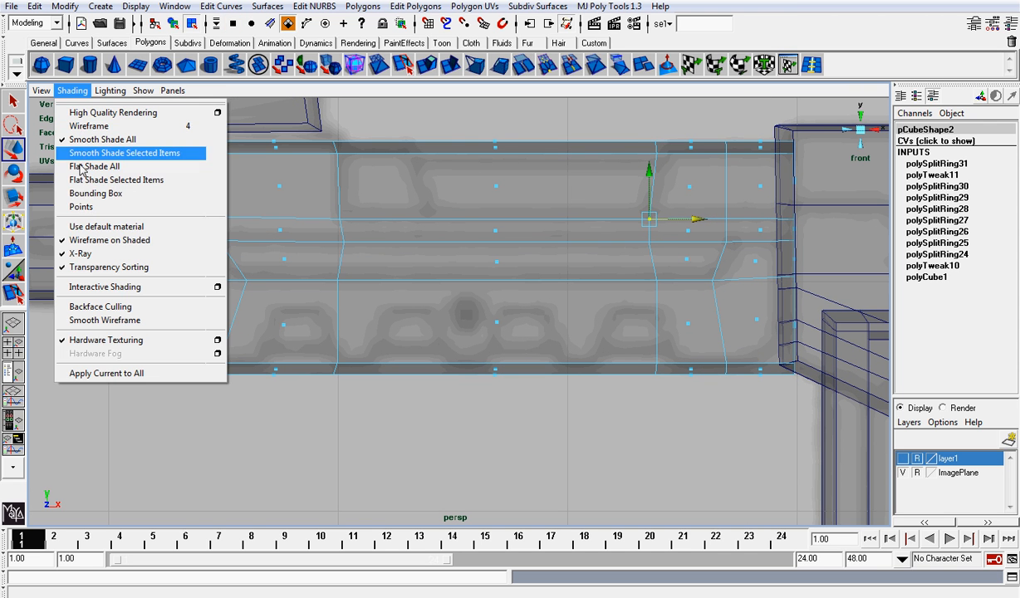
left_click(83, 252)
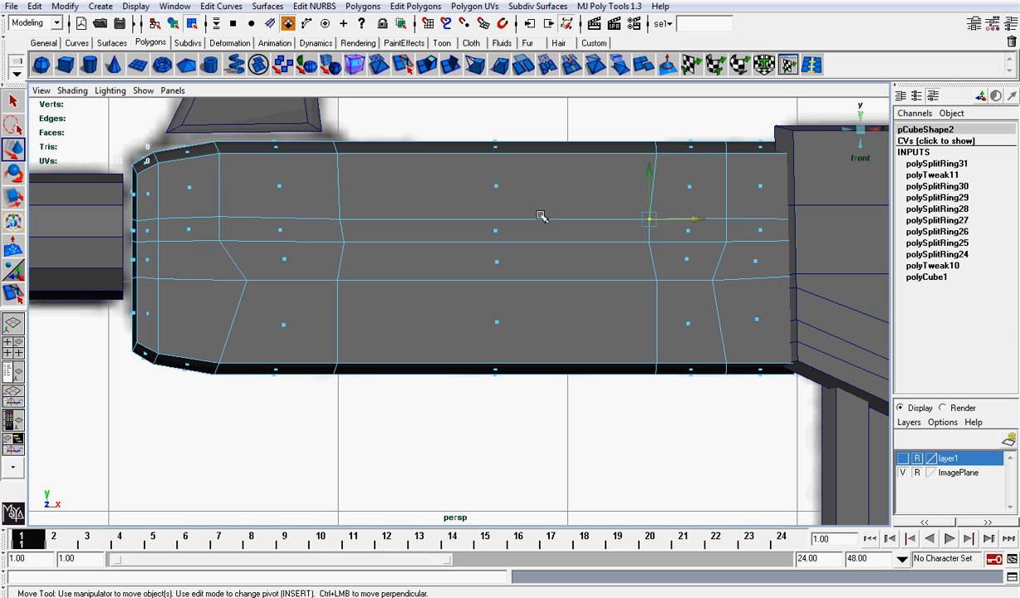
Select the upper recess faces across the handguard's top and both sides, and hide the ImagePlane layer
left_click(498, 184)
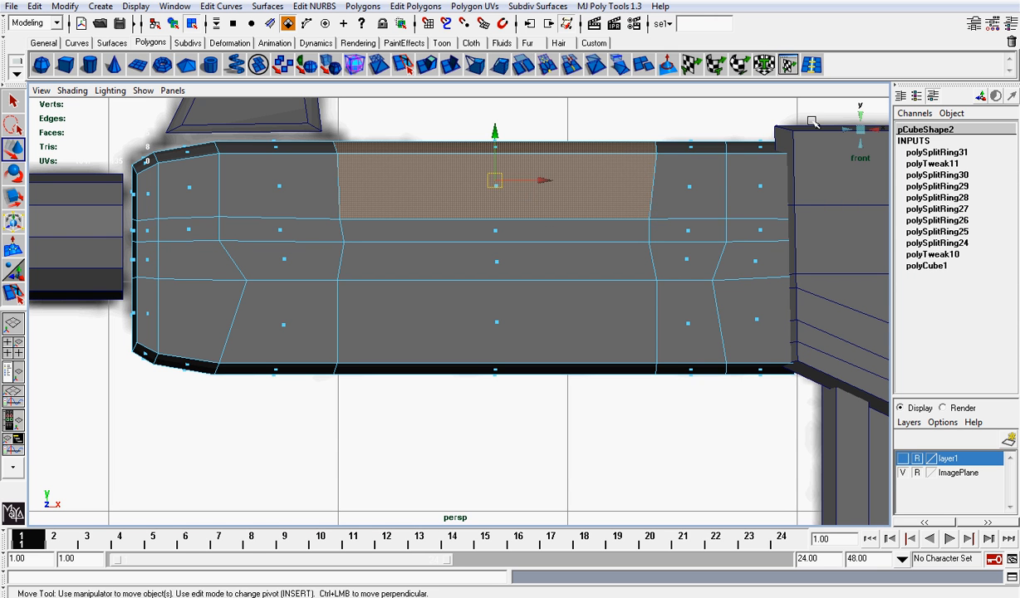
left_click(861, 132)
left_click_drag(606, 274, 581, 299, "alt")
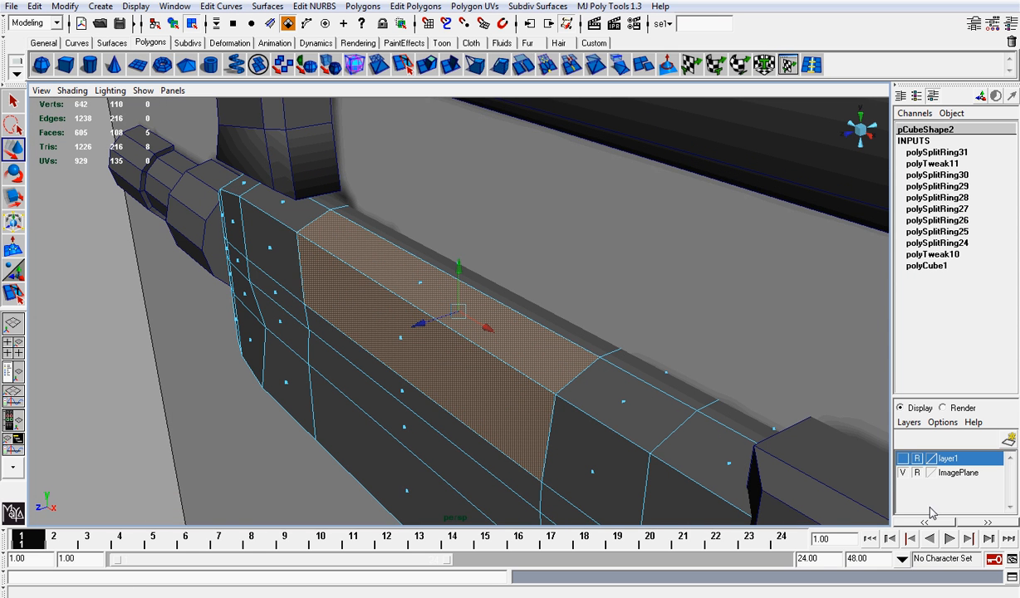
left_click(903, 472)
scroll(710, 374, "down", 3)
left_click_drag(705, 371, 563, 373, "alt")
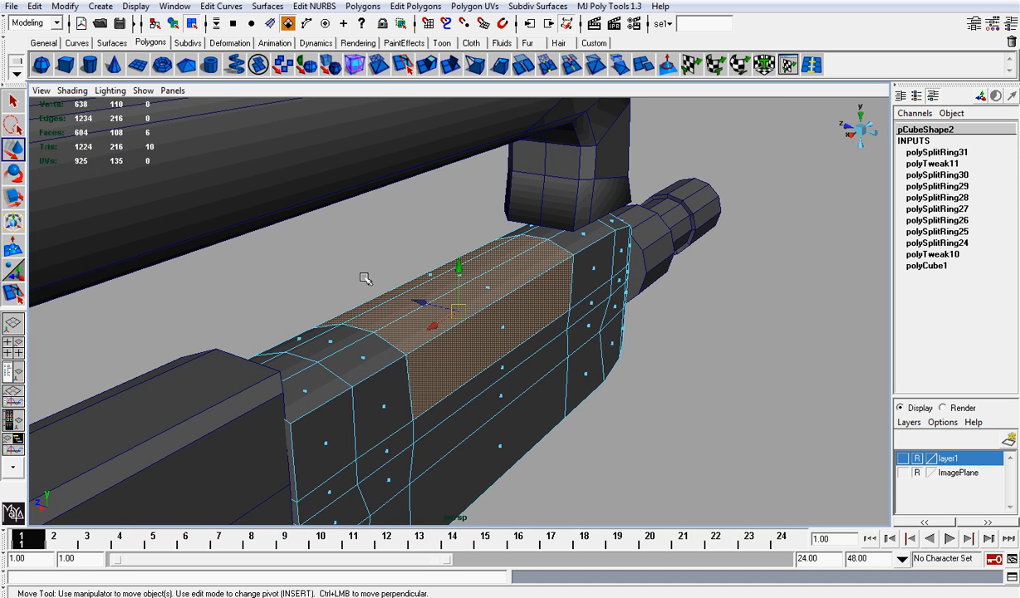
left_click_drag(363, 277, 482, 134, "alt")
Extrude the selected recess faces inward and scale them shorter along the handguard's length to give the recess sloped ends
left_click(403, 65)
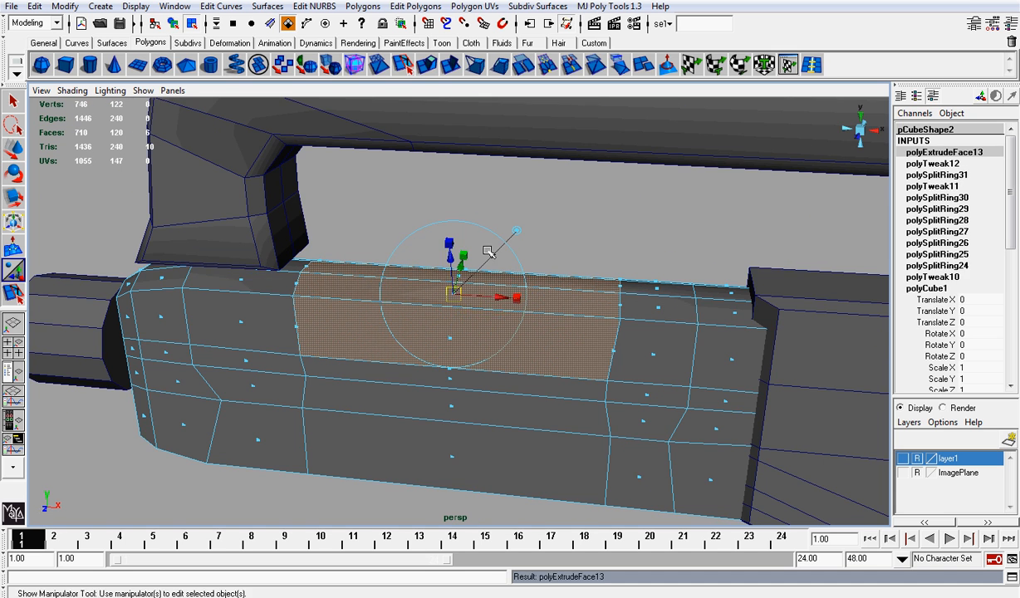
left_click_drag(469, 243, 445, 256, "alt")
left_click_drag(505, 310, 556, 279)
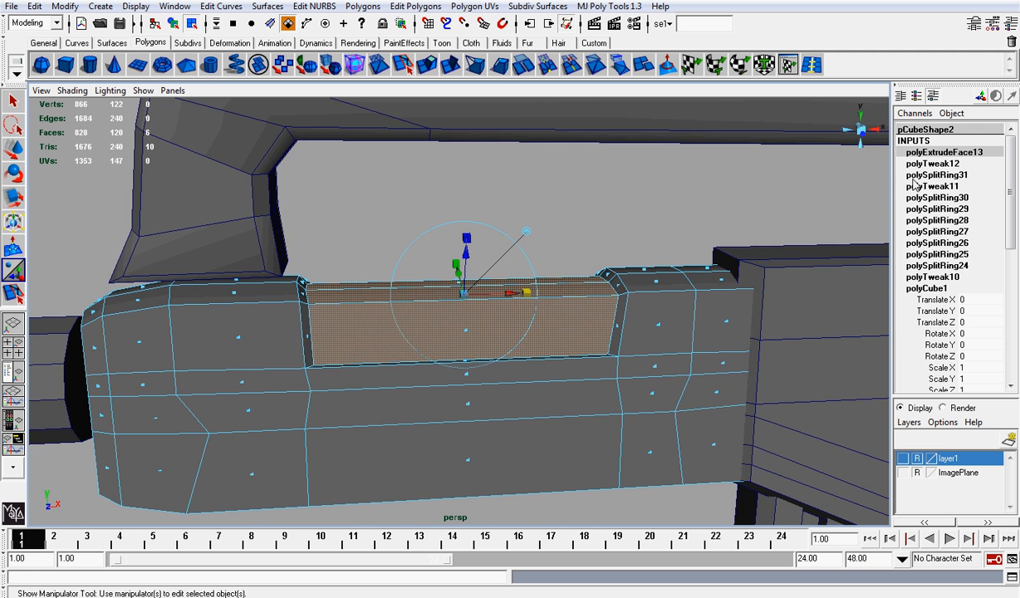
Show the ImagePlane layer, switch to the front view and turn on X-ray shading
left_click(902, 473)
right_click_drag(597, 327, 471, 296, "alt")
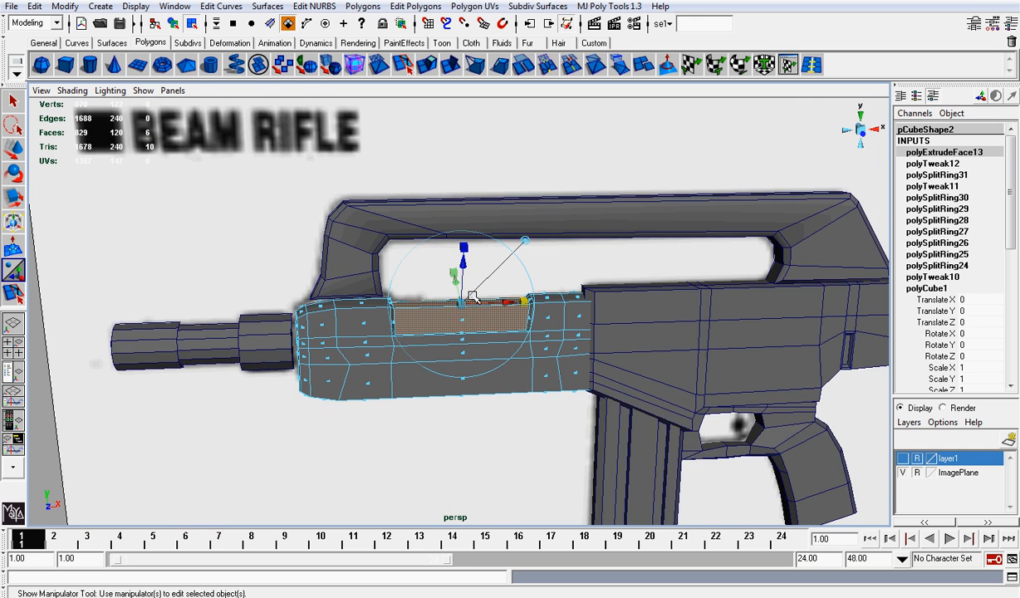
left_click_drag(471, 296, 522, 288, "alt")
left_click(864, 136)
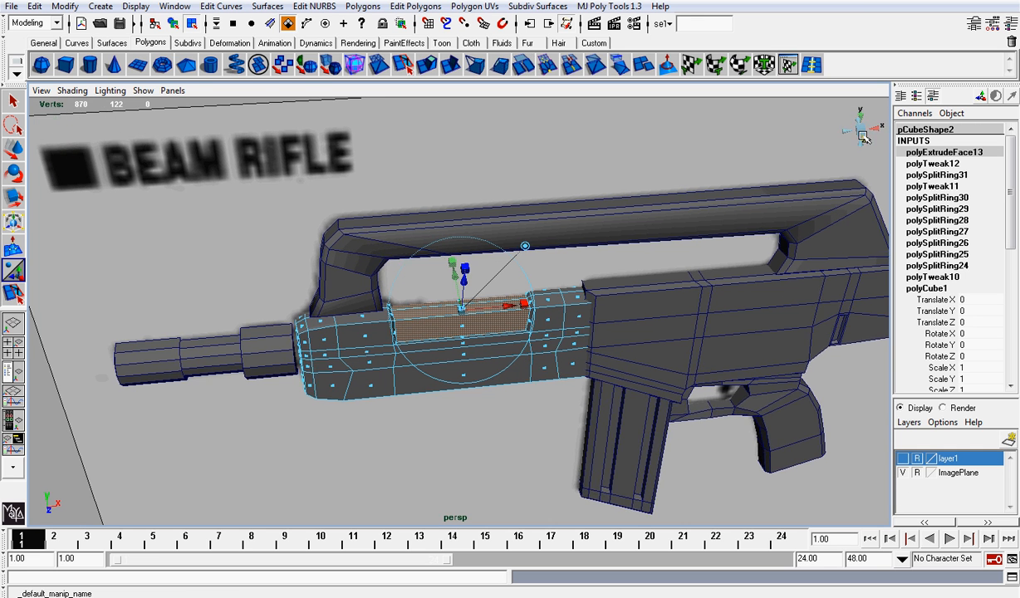
key("f")
left_click(83, 90)
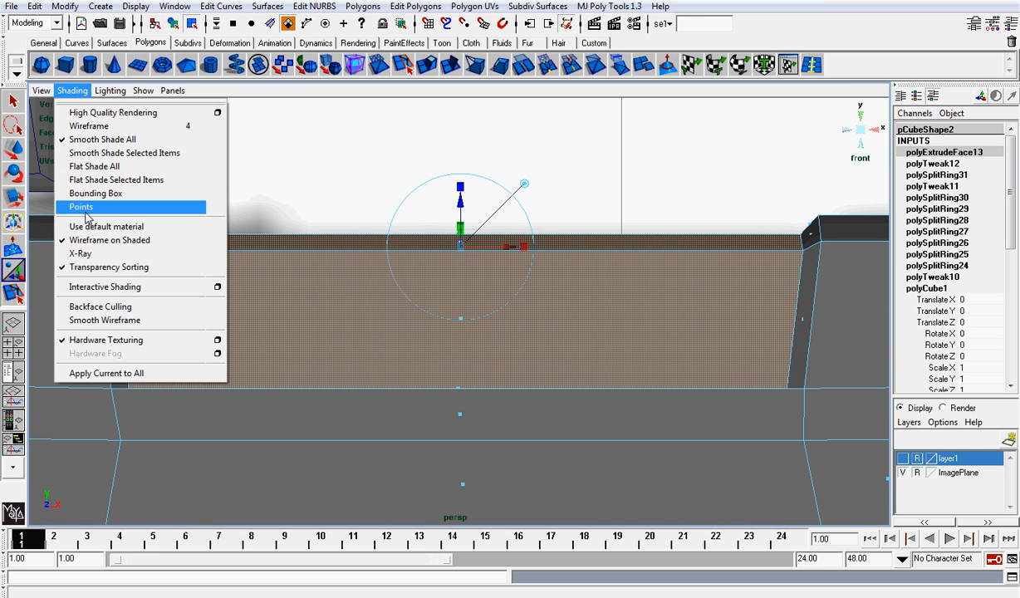
left_click(133, 252)
scroll(341, 314, "down", 5)
scroll(455, 310, "up", 5)
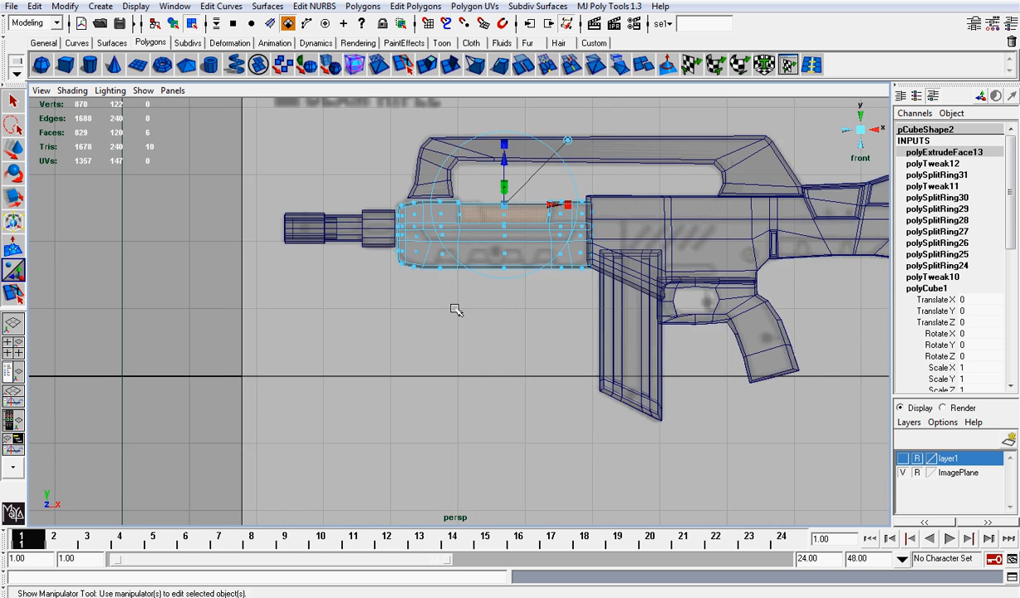
Select the faces of the slanted-end groove band running along both sides of the handguard
middle_click_drag(656, 254, 597, 321, "alt")
left_click(476, 387)
scroll(463, 254, "up", 3)
middle_click_drag(464, 254, 463, 304, "alt")
scroll(440, 309, "up", 3)
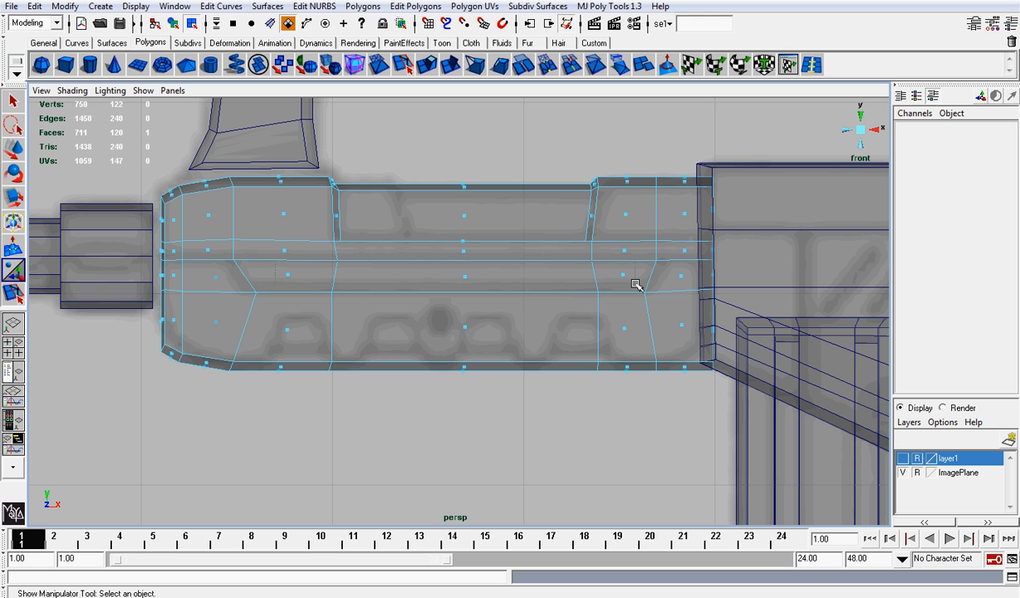
double_click(635, 285)
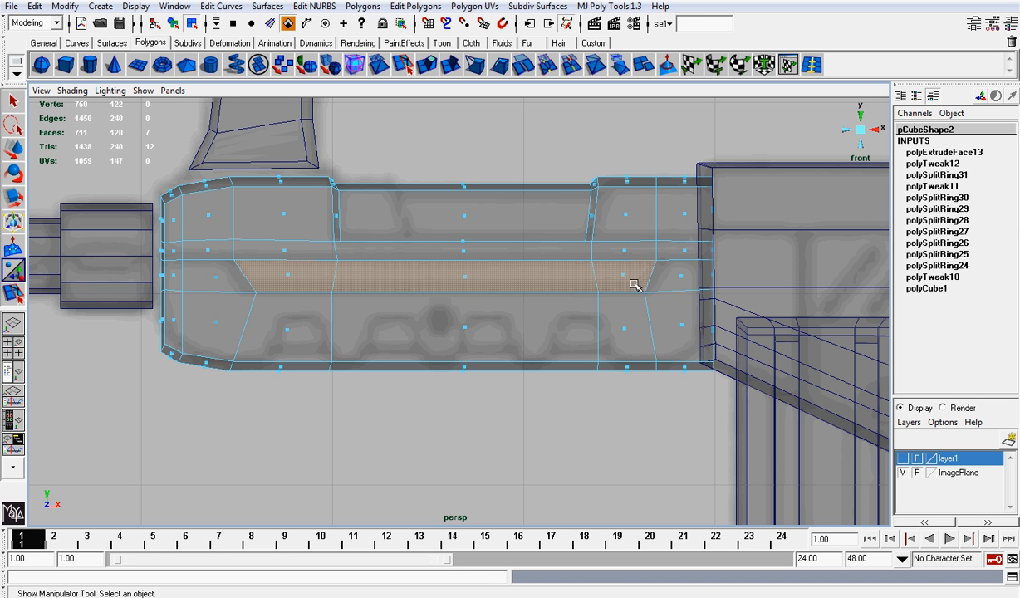
left_click(854, 128)
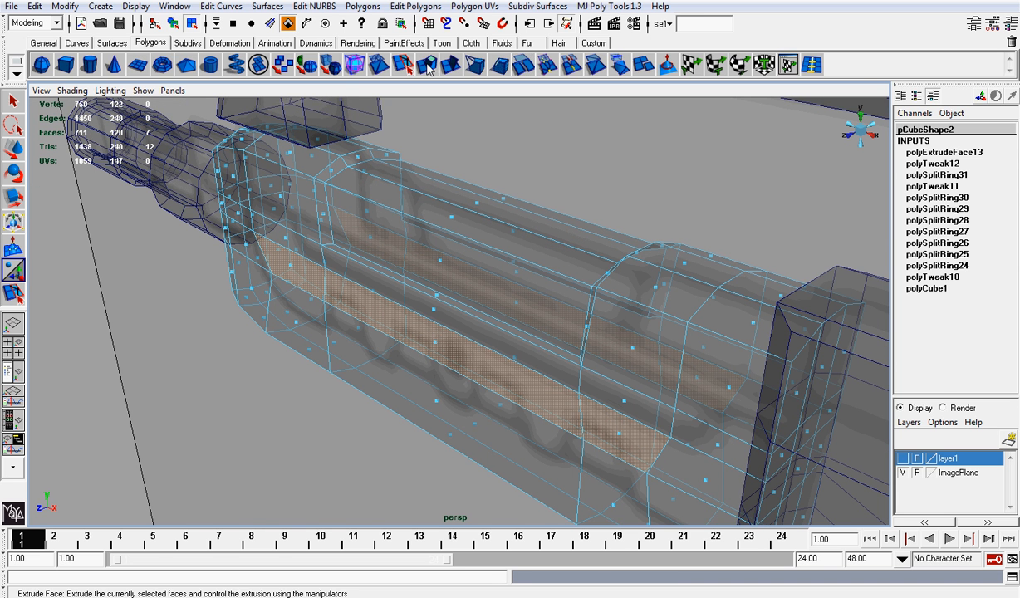
Extrude the groove faces inward, scale them slightly smaller in length and height, and return the handguard to object selection
left_click(354, 66)
mouse_move(402, 245)
left_mouse_down()
mouse_move(408, 227)
mouse_move(395, 229)
left_mouse_up()
key("[")
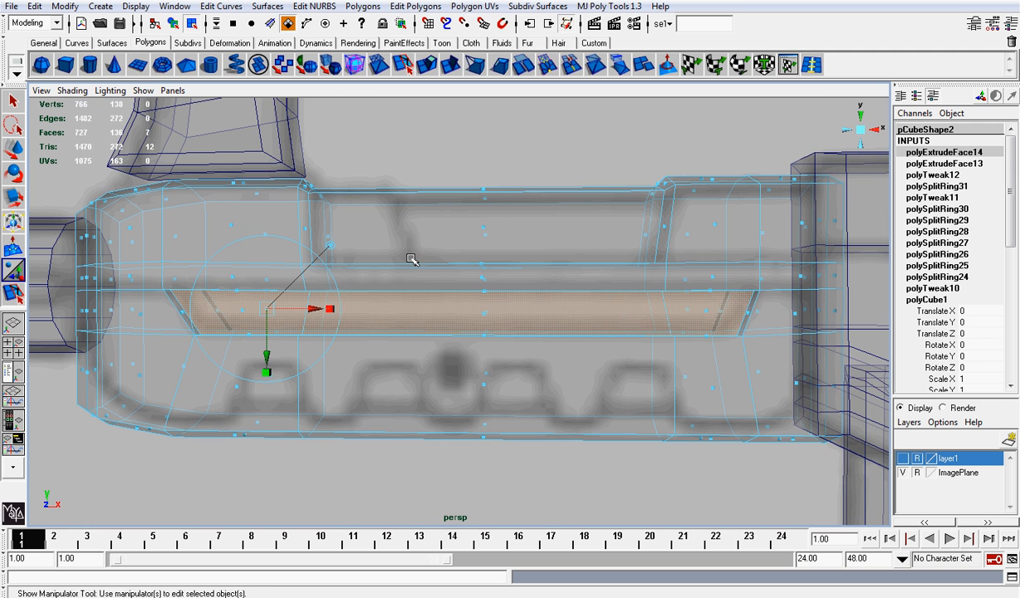
left_click_drag(332, 307, 322, 299)
left_click_drag(267, 372, 266, 363)
right_click(426, 241)
left_click(455, 224)
left_click(730, 149)
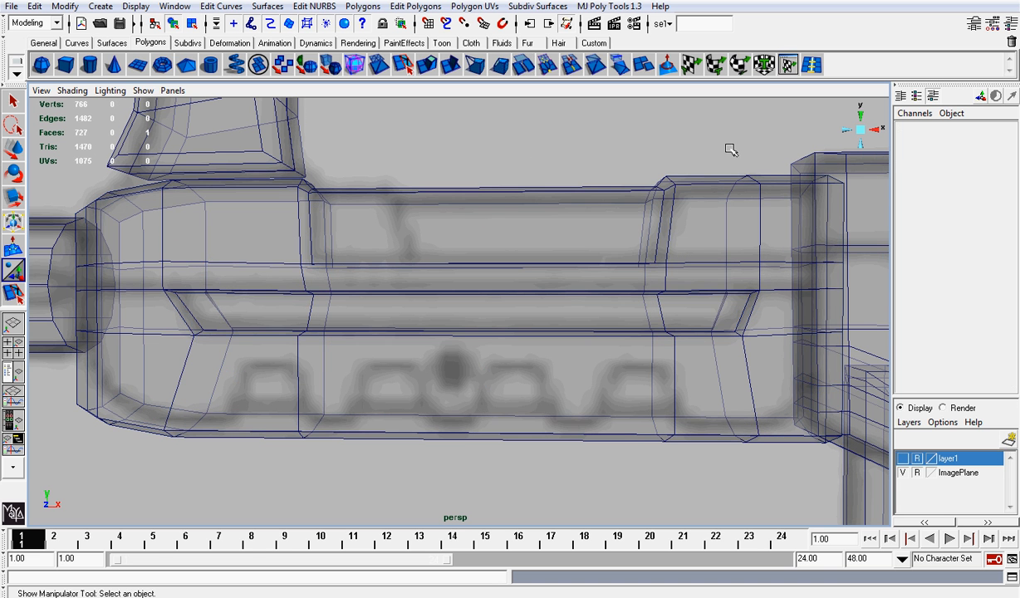
Insert vertical edge loops around the handguard at the edges of the reference's lower notches
left_click(879, 133)
left_click(845, 130)
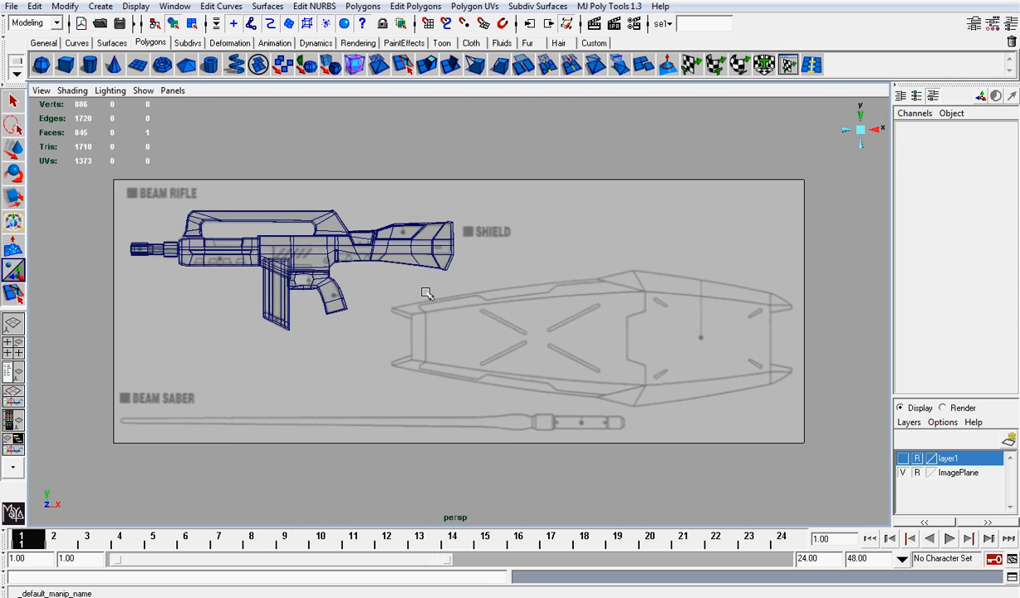
scroll(305, 240, "up", 5)
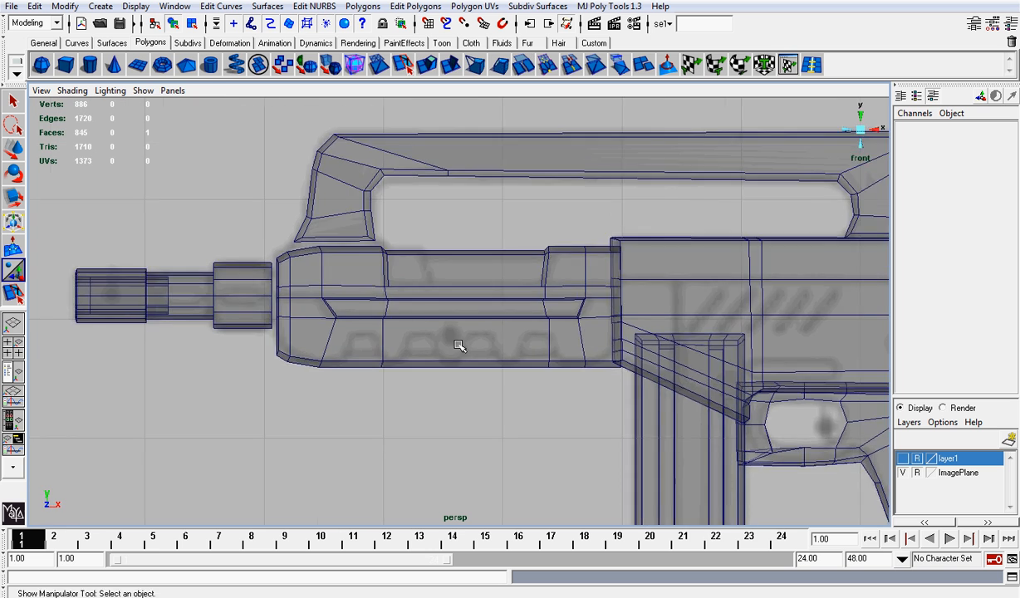
scroll(459, 344, "up", 4)
middle_click_drag(437, 330, 567, 304, "alt")
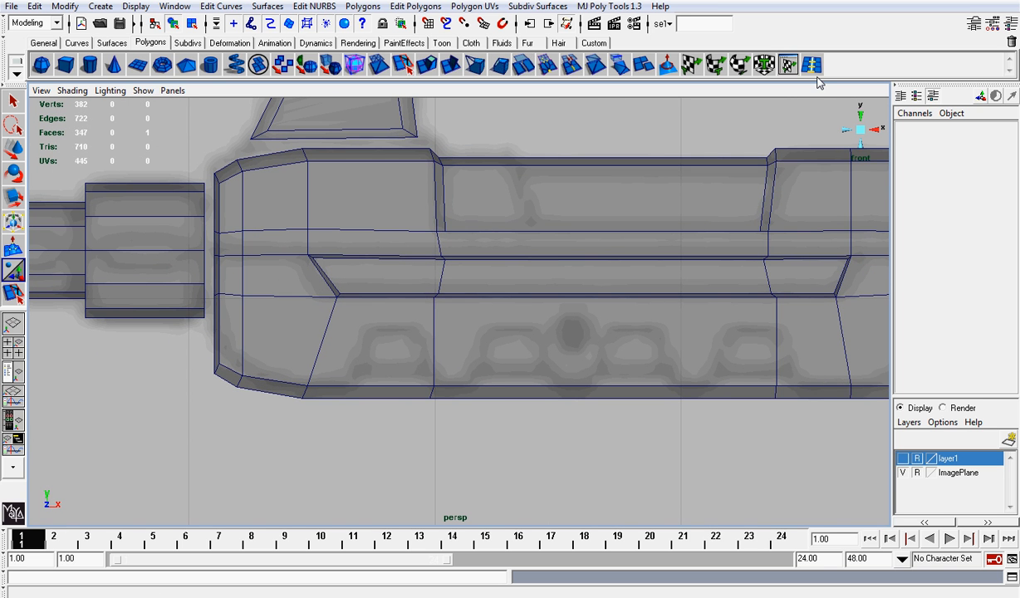
left_click(811, 67)
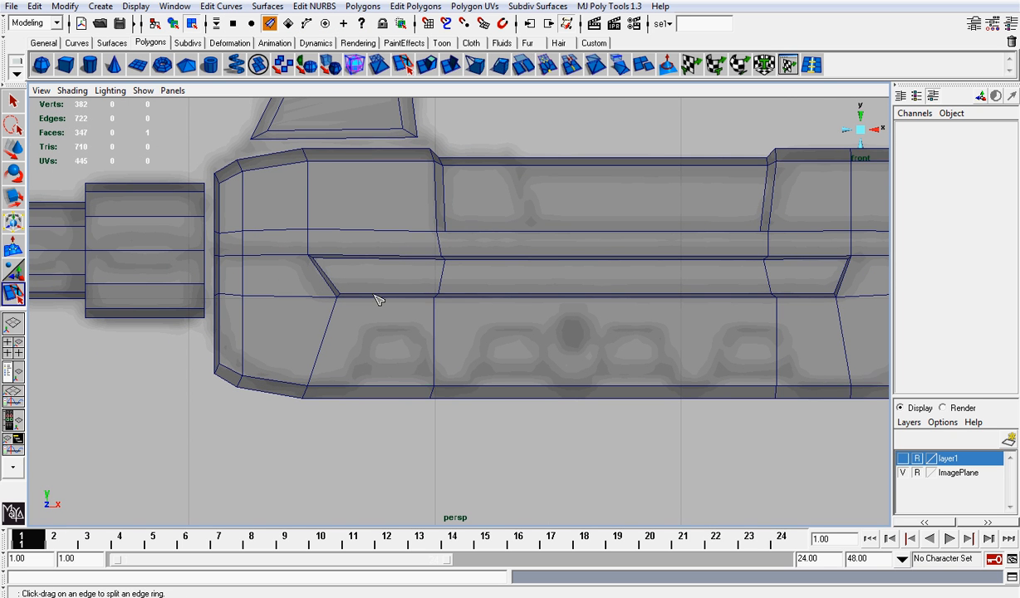
left_click_drag(376, 300, 376, 300)
left_click_drag(477, 300, 540, 299)
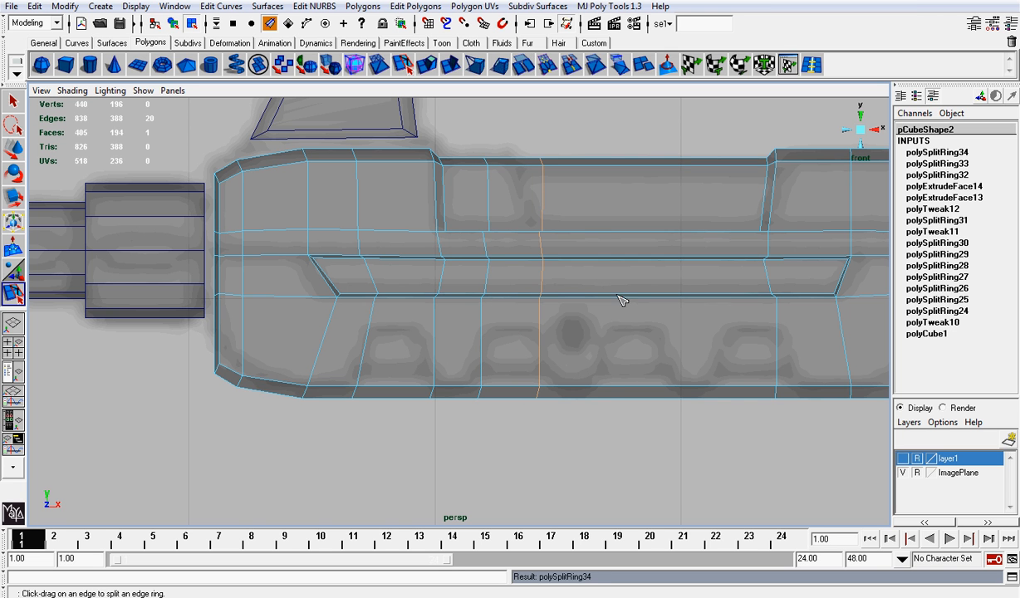
left_click_drag(608, 299, 660, 303)
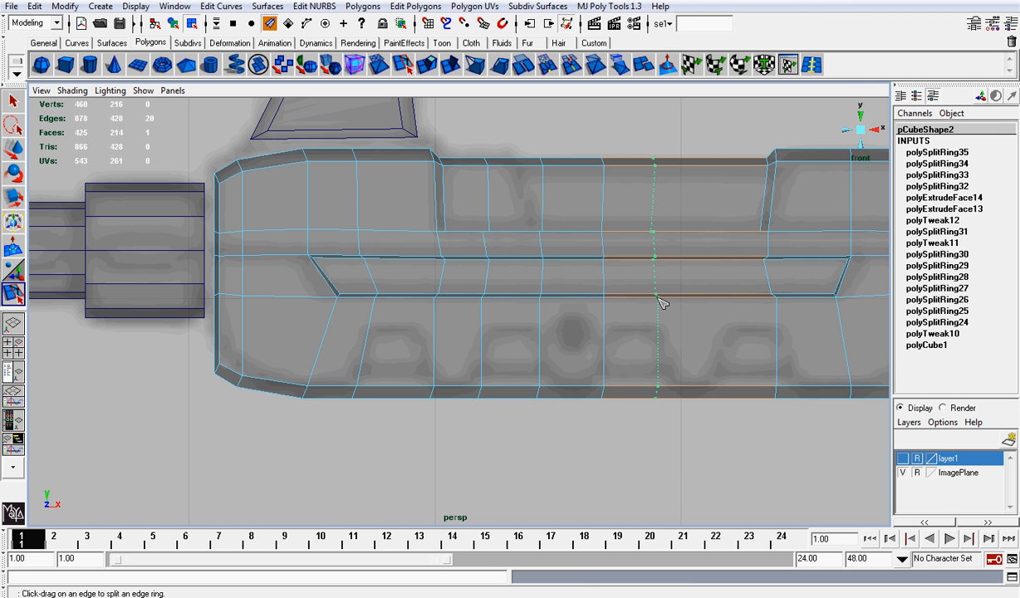
left_click(662, 301)
left_click_drag(739, 302, 713, 295)
Select the four columns of lower handguard faces at the reference notches, including the faces around the underside
key("w")
mouse_move(394, 351)
right_mouse_down()
mouse_move(395, 374)
mouse_move(402, 364)
right_mouse_up()
left_click(393, 343)
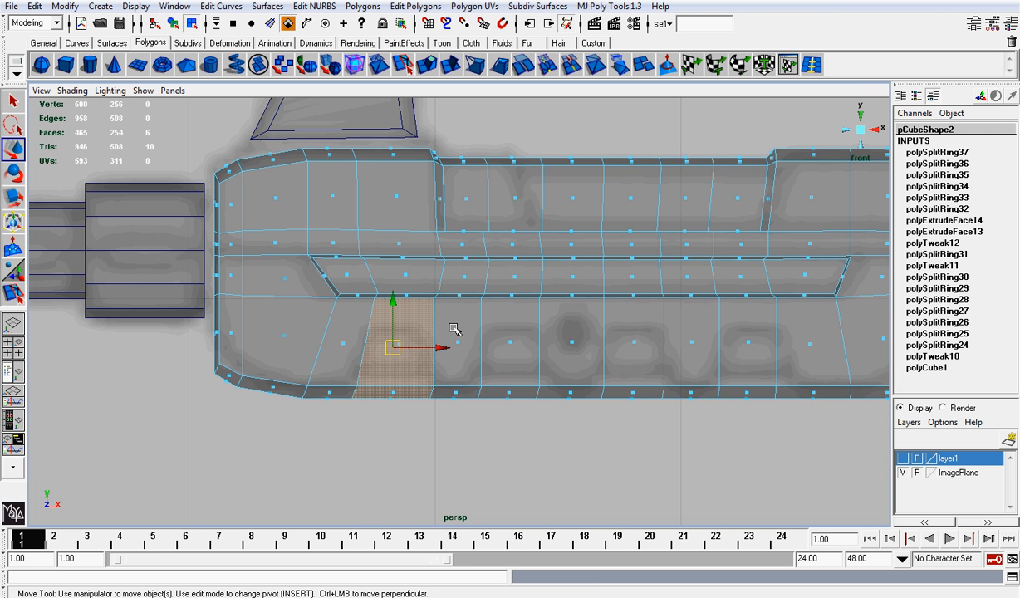
left_click_drag(458, 385, 462, 384, "shift")
key("ctrl+z")
left_click_drag(498, 331, 521, 422, "shift")
left_click_drag(621, 412, 656, 328, "shift")
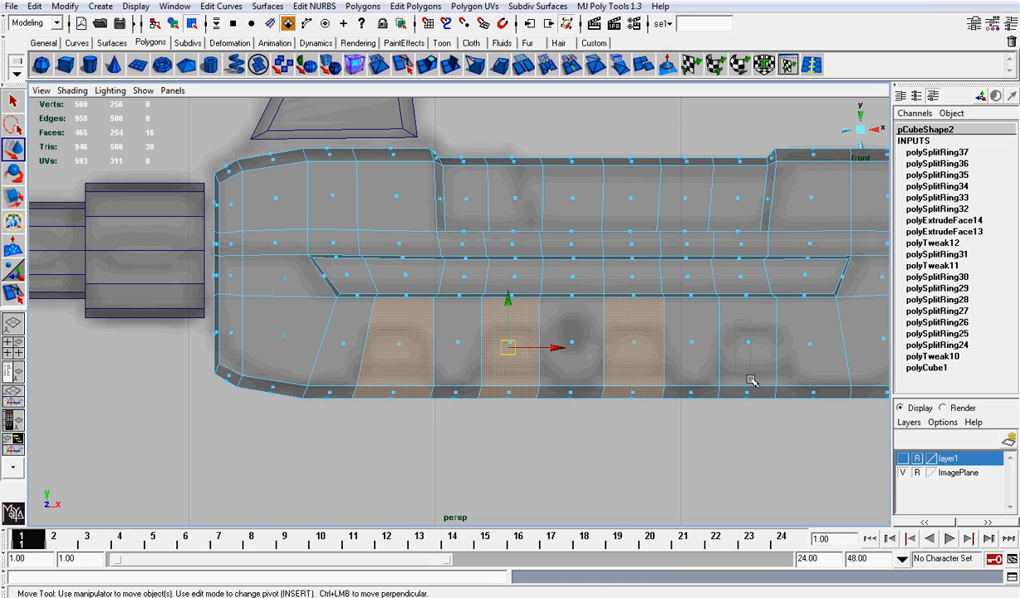
left_click_drag(751, 380, 761, 422, "shift")
Extrude the four notch face groups inward and scale them to about 0.84 along the handguard's length
left_click(425, 64)
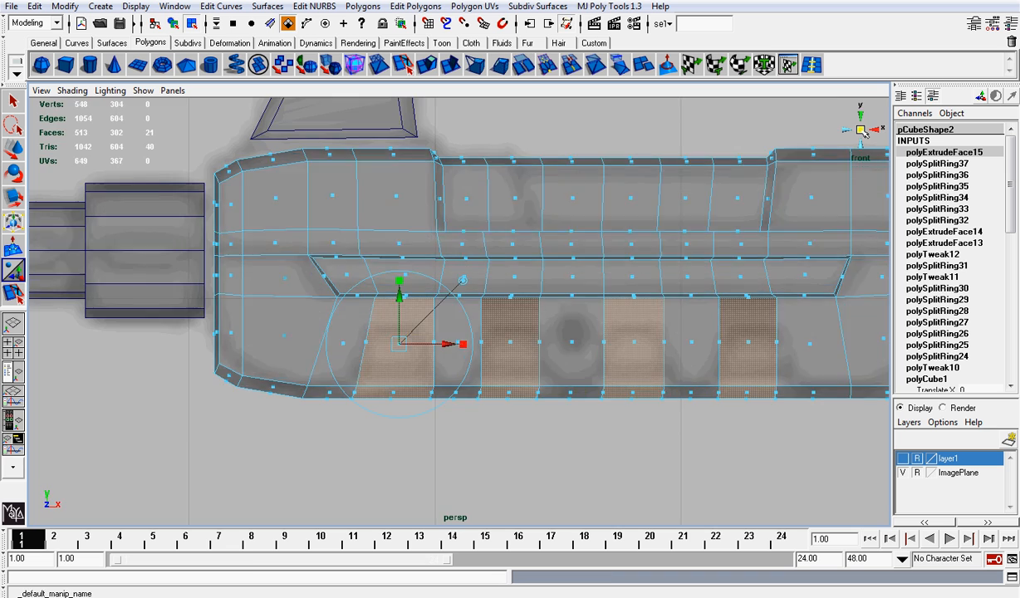
left_click_drag(398, 332, 259, 306, "alt")
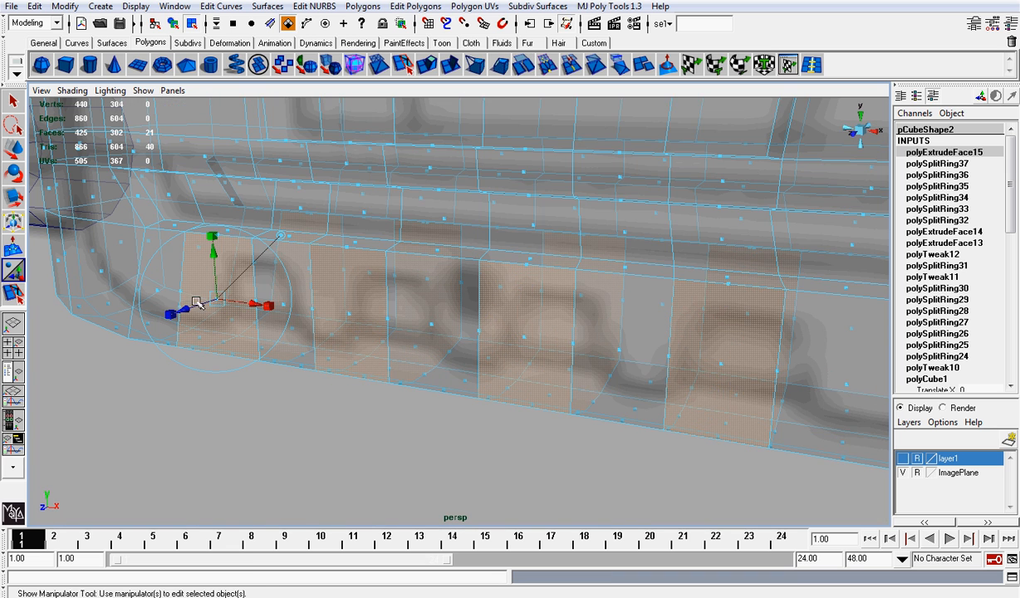
mouse_move(197, 302)
left_mouse_down()
mouse_move(191, 310)
mouse_move(202, 302)
left_mouse_up()
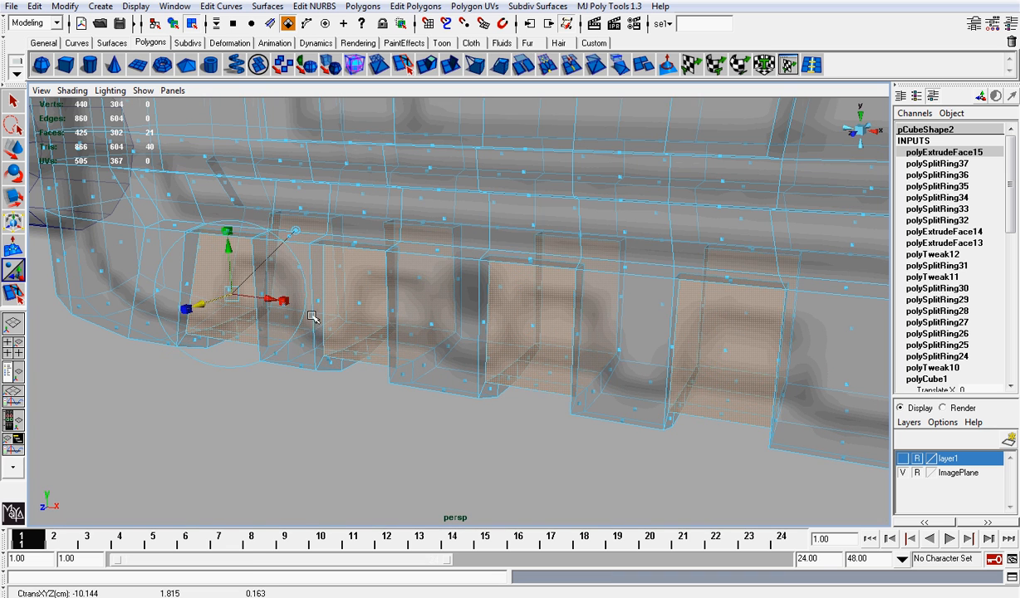
left_click_drag(311, 317, 261, 314, "alt")
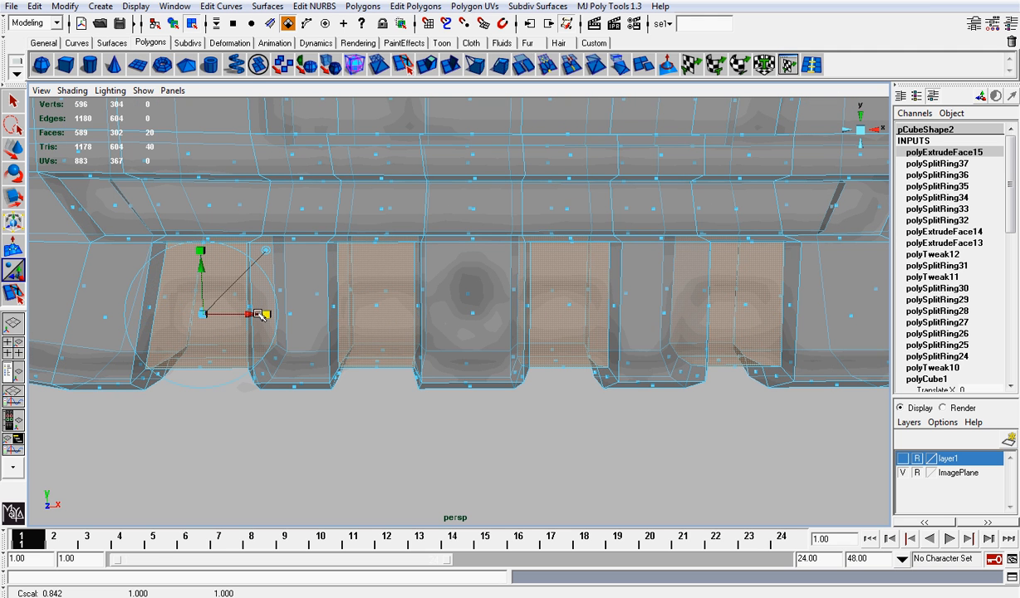
Turn off X-ray shading, return the handguard to object selection and deselect it
left_click(73, 90)
left_click(88, 250)
scroll(421, 241, "down", 3)
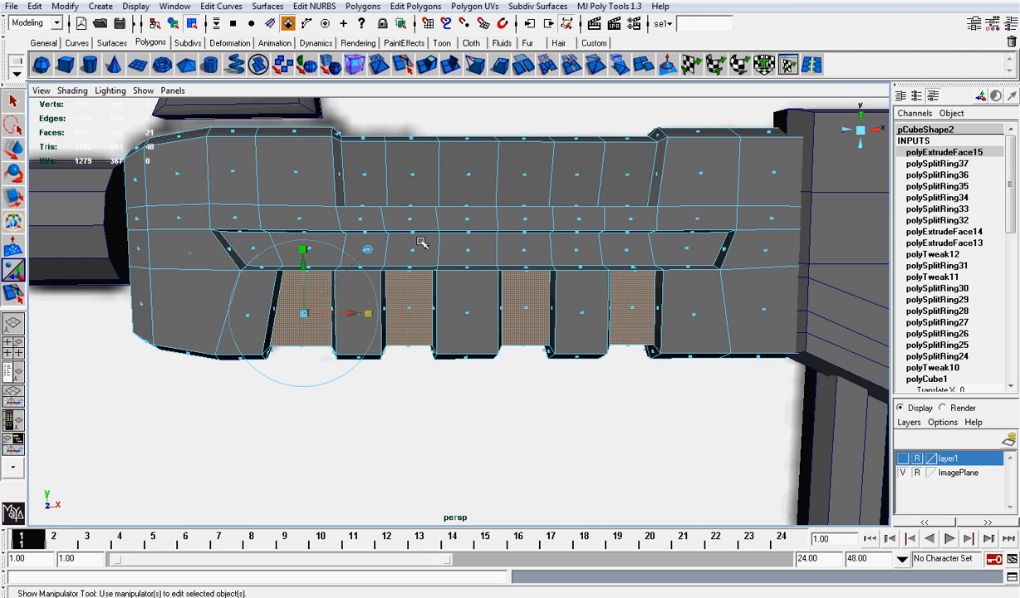
right_click_drag(421, 241, 489, 207)
scroll(490, 274, "down", 4)
left_click(520, 374)
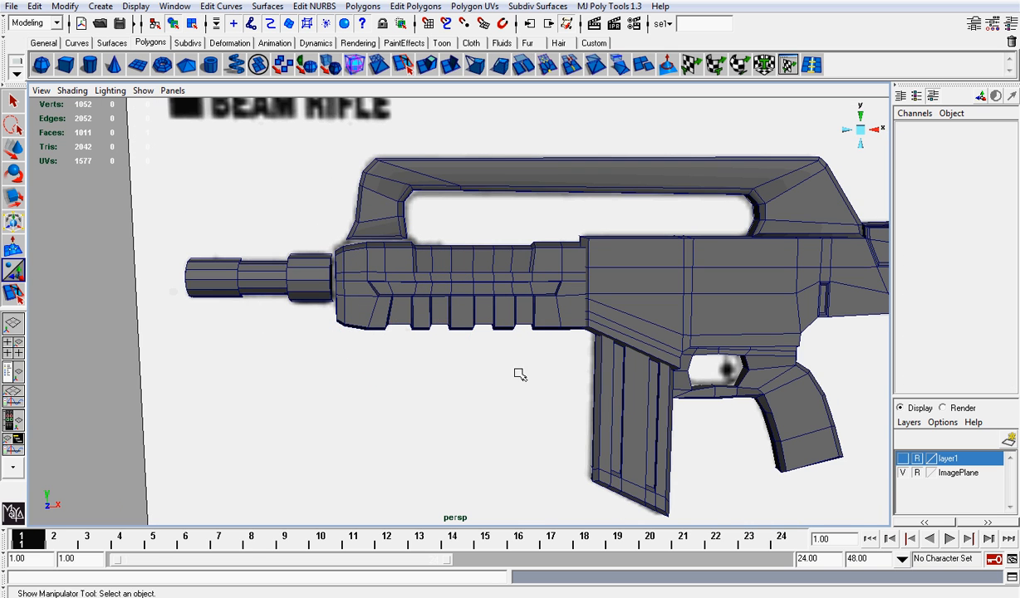
Examine the whole rifle from several angles with the ImagePlane layer hidden, and restore the front view and the reference
left_click(903, 472)
scroll(716, 341, "down", 3)
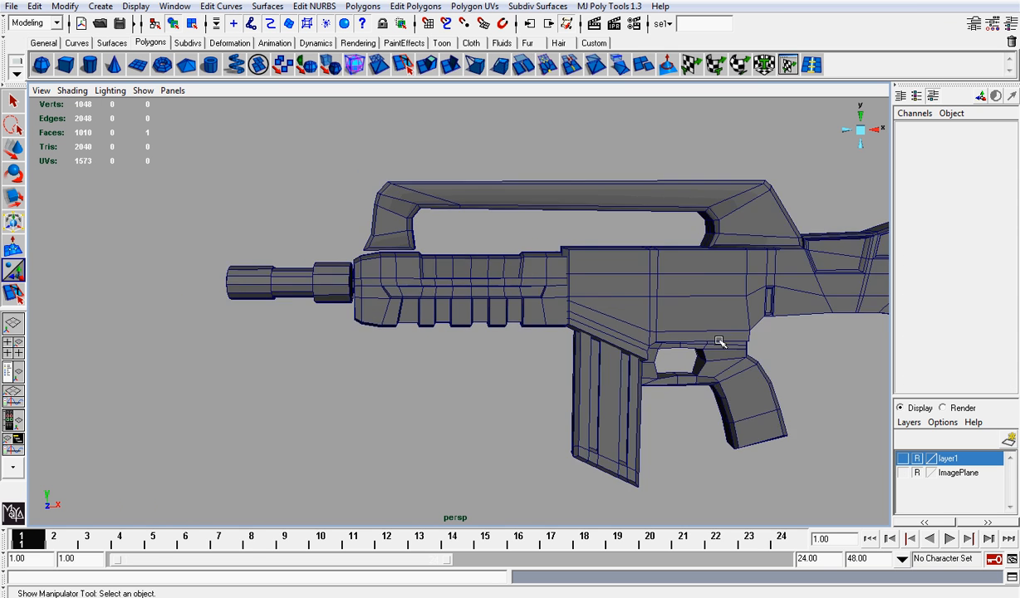
left_click_drag(626, 313, 738, 312, "alt")
left_click_drag(667, 315, 601, 315, "alt")
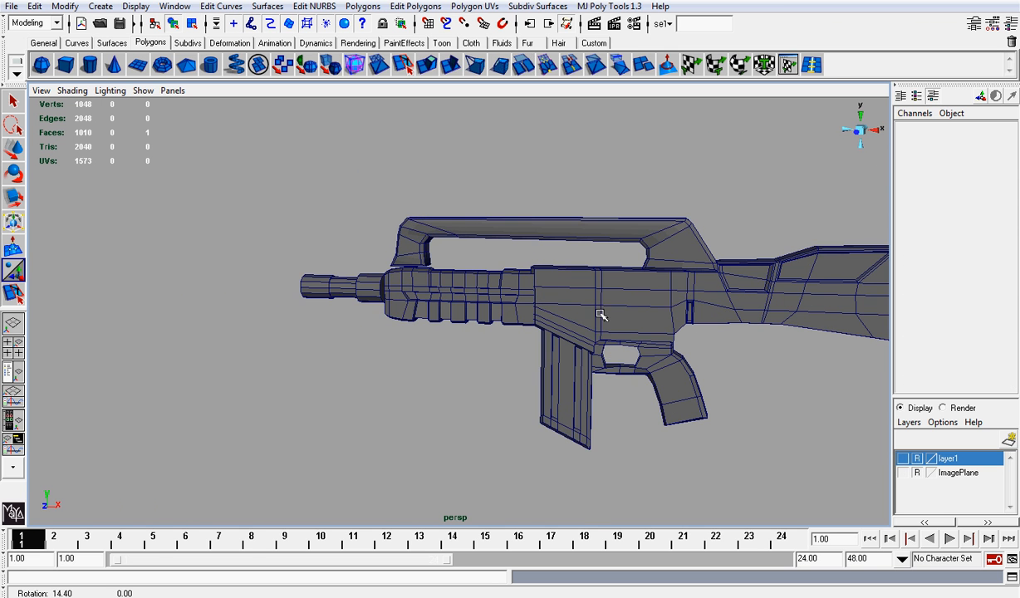
left_click(860, 129)
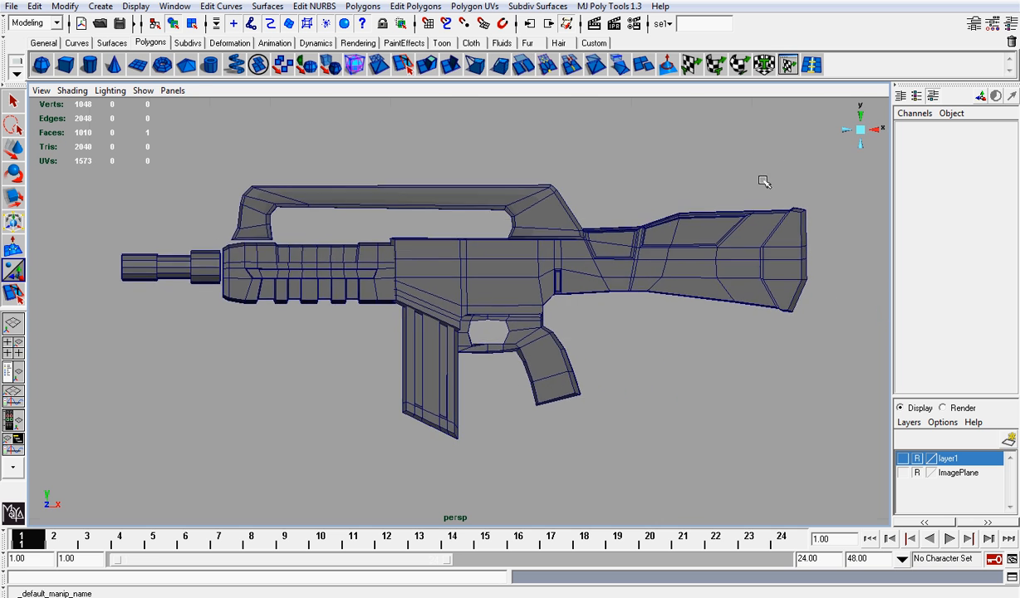
scroll(374, 209, "up", 3)
scroll(773, 455, "up", 1)
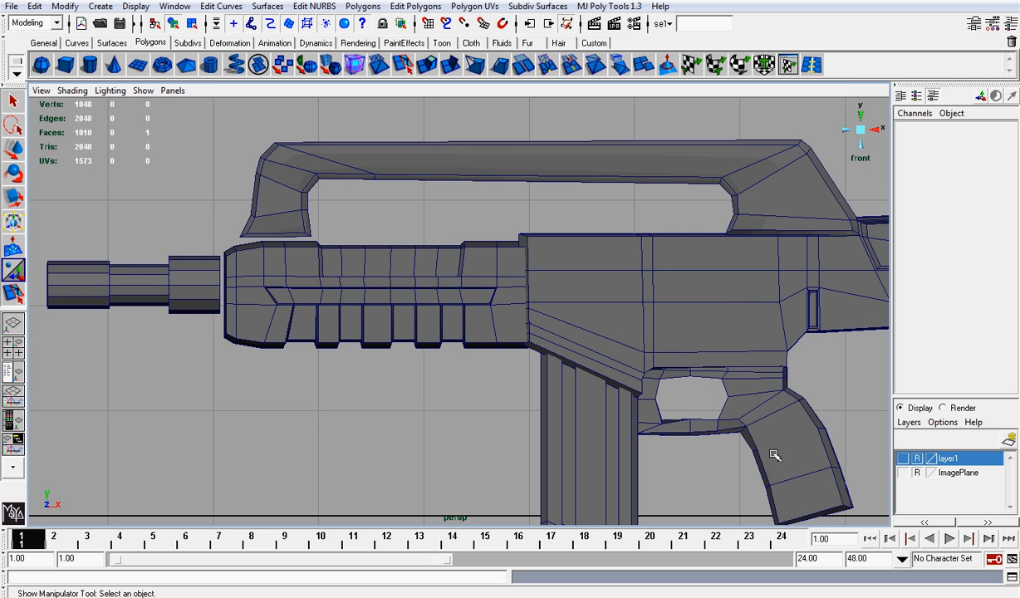
left_click(903, 473)
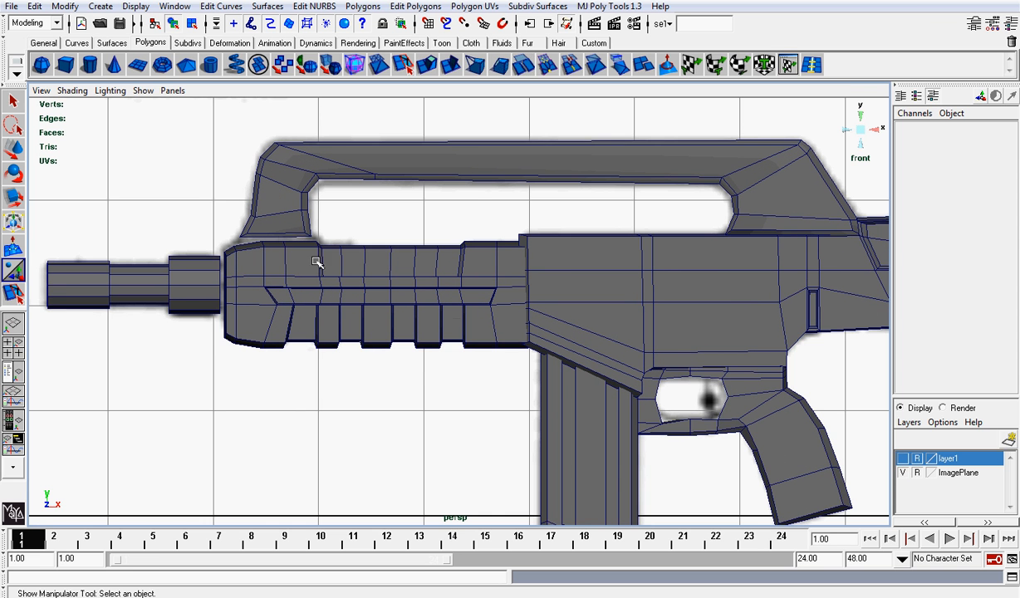
Flatten the upper front corner vertices of the handguard in height and move them slightly upward
scroll(317, 262, "up", 3)
right_click_drag(332, 277, 285, 268)
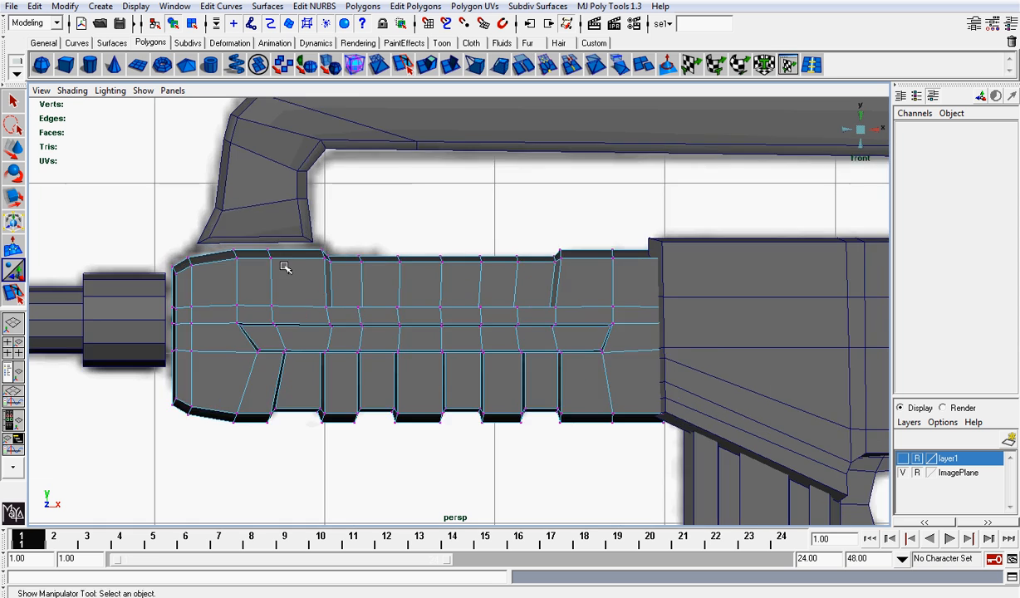
middle_click_drag(285, 267, 370, 300, "alt")
left_click_drag(311, 327, 311, 325)
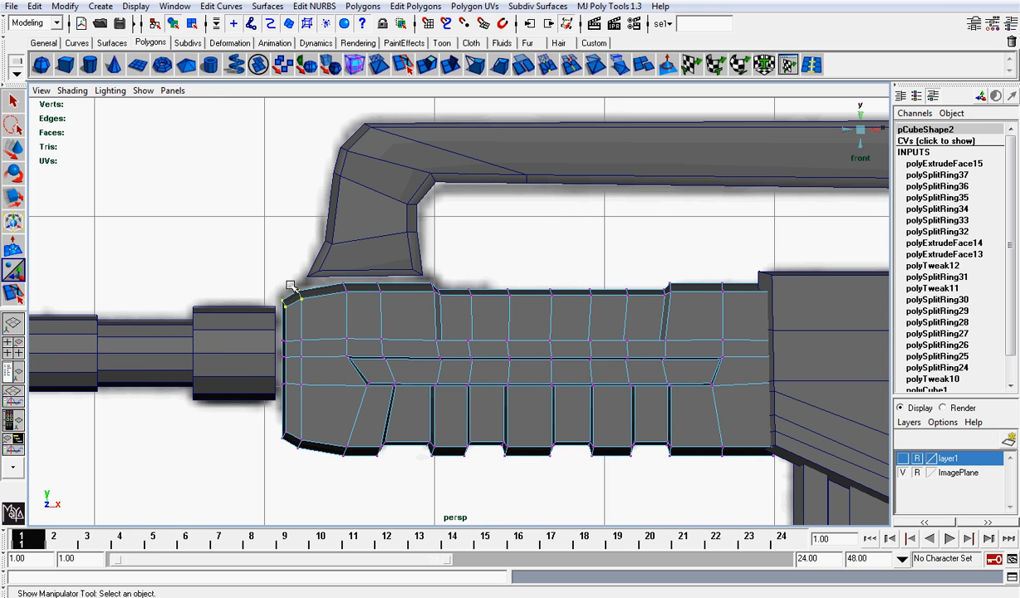
key("r")
left_click_drag(292, 360, 293, 362)
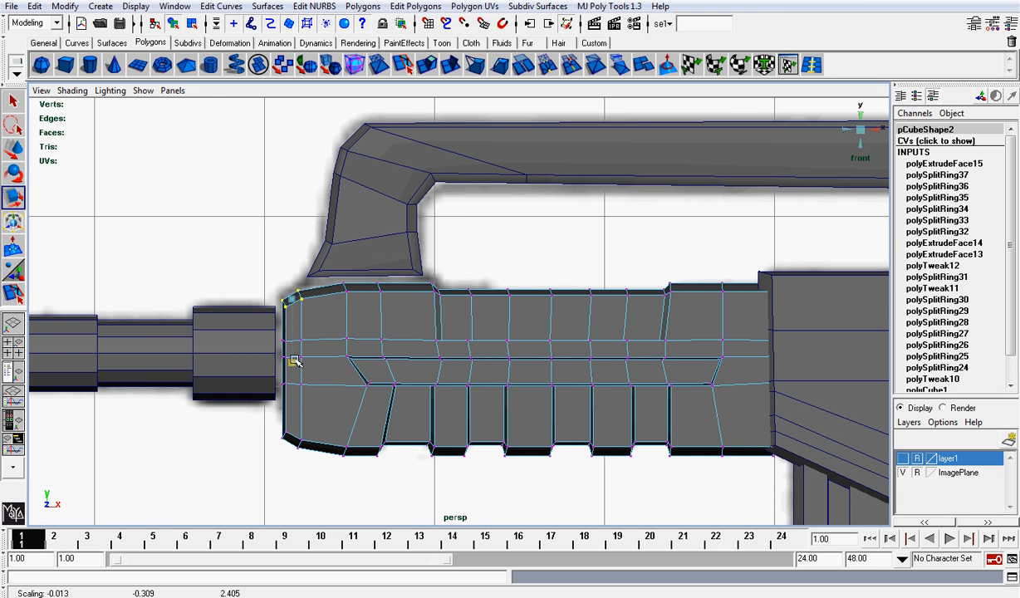
key("w")
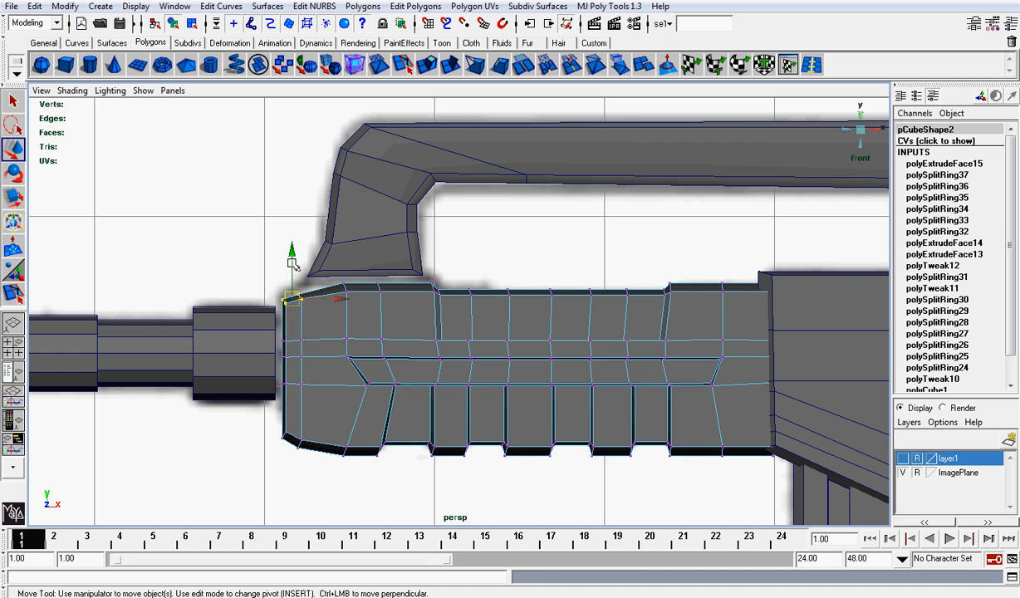
mouse_move(293, 264)
left_mouse_down()
mouse_move(292, 247)
mouse_move(295, 255)
left_mouse_up()
Try to lower the bottom vertices of the carry handle's front leg toward the handguard
left_click(344, 256)
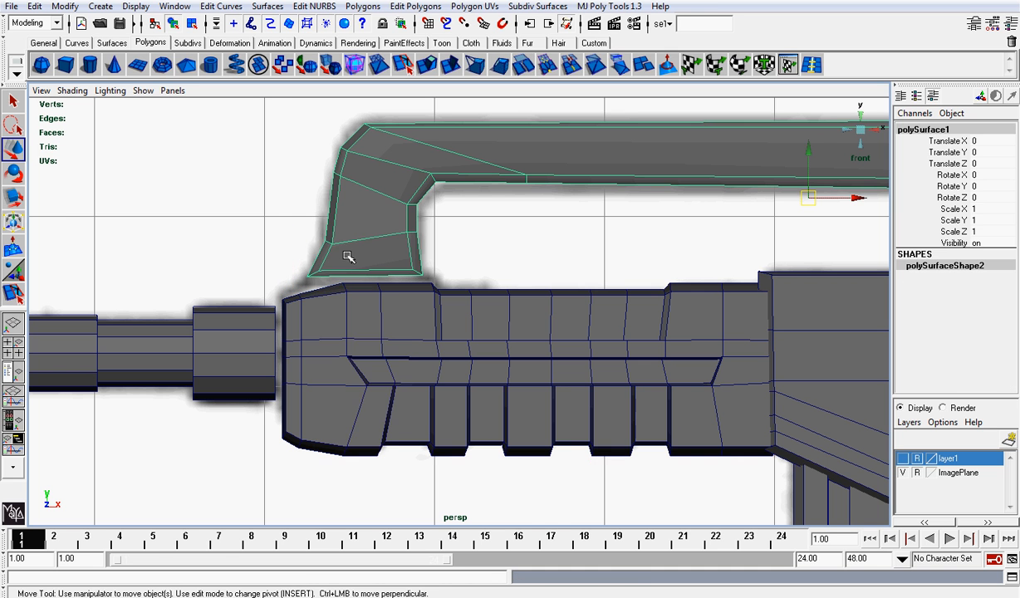
right_click_drag(347, 255, 303, 251)
left_click_drag(301, 247, 425, 306)
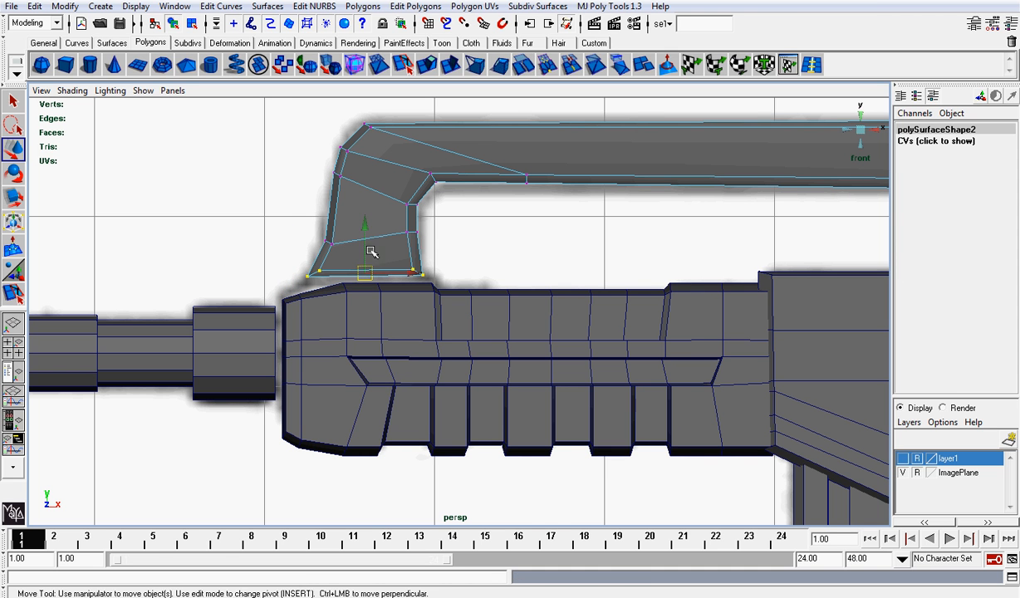
left_click_drag(367, 225, 364, 266)
key("ctrl+z")
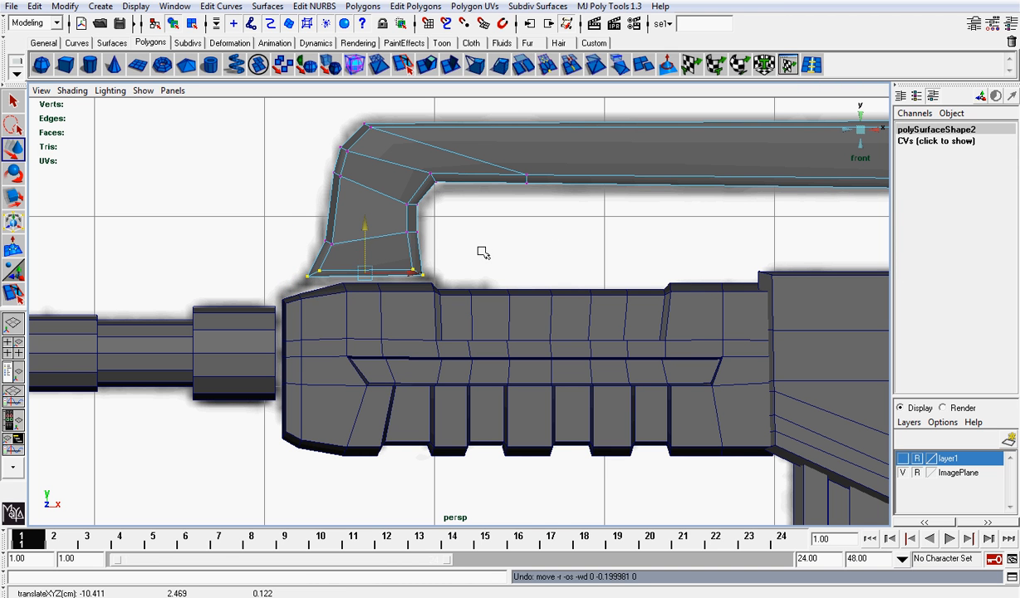
Try to flatten the handguard's upper front vertices and raise them with the neighbouring edge vertices to meet the carry handle
left_click(354, 314)
right_click_drag(353, 316, 299, 314)
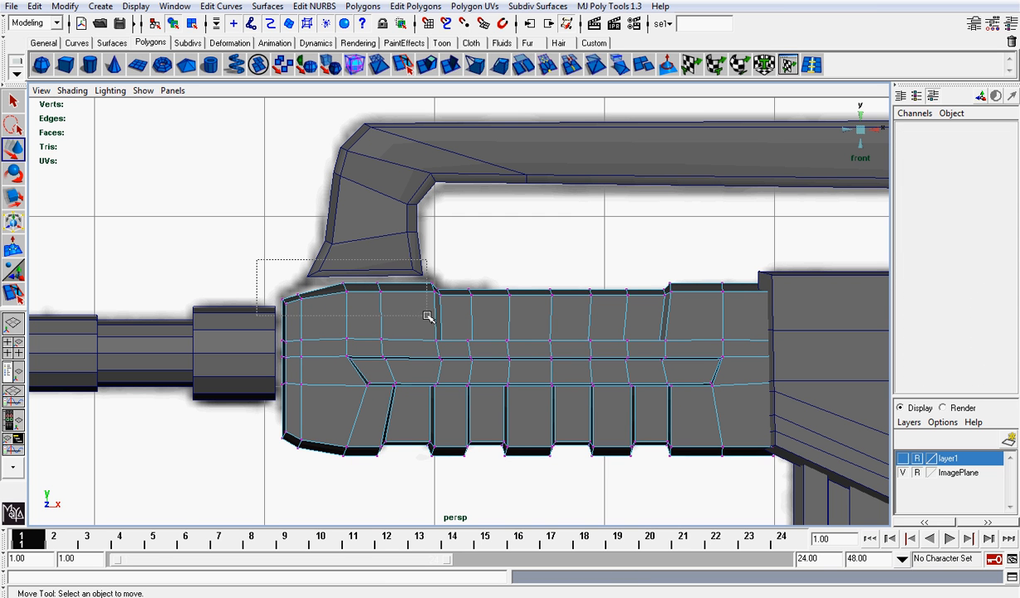
left_click_drag(432, 318, 415, 323)
key("r")
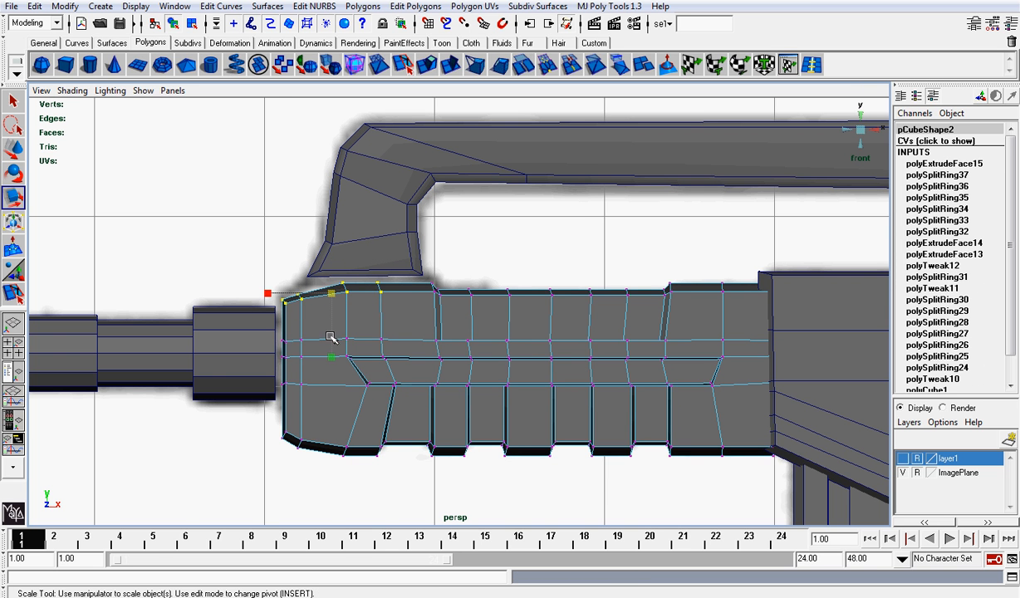
left_click_drag(333, 356, 329, 319)
key("ctrl+z")
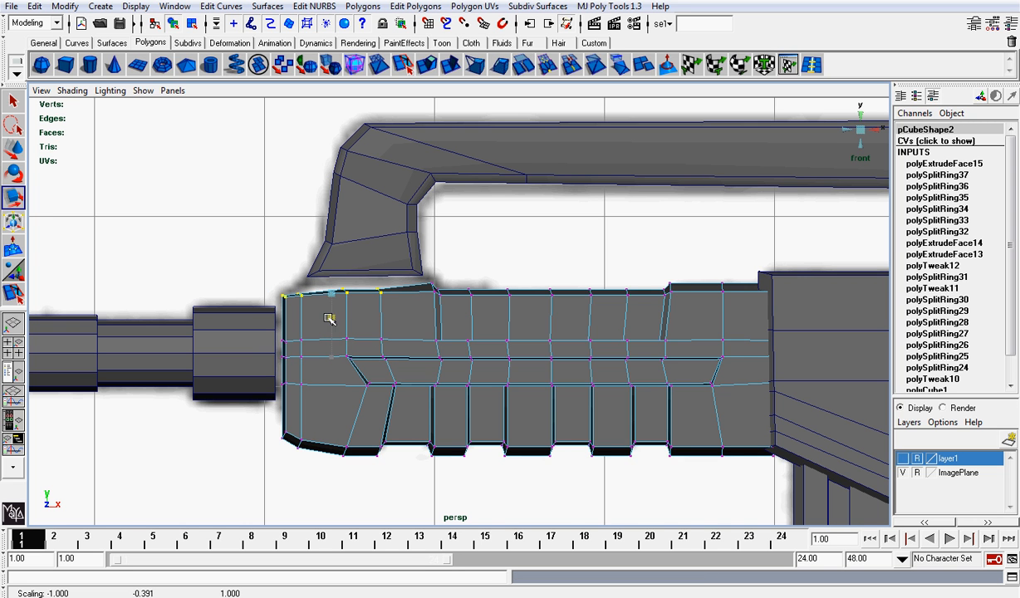
key("w")
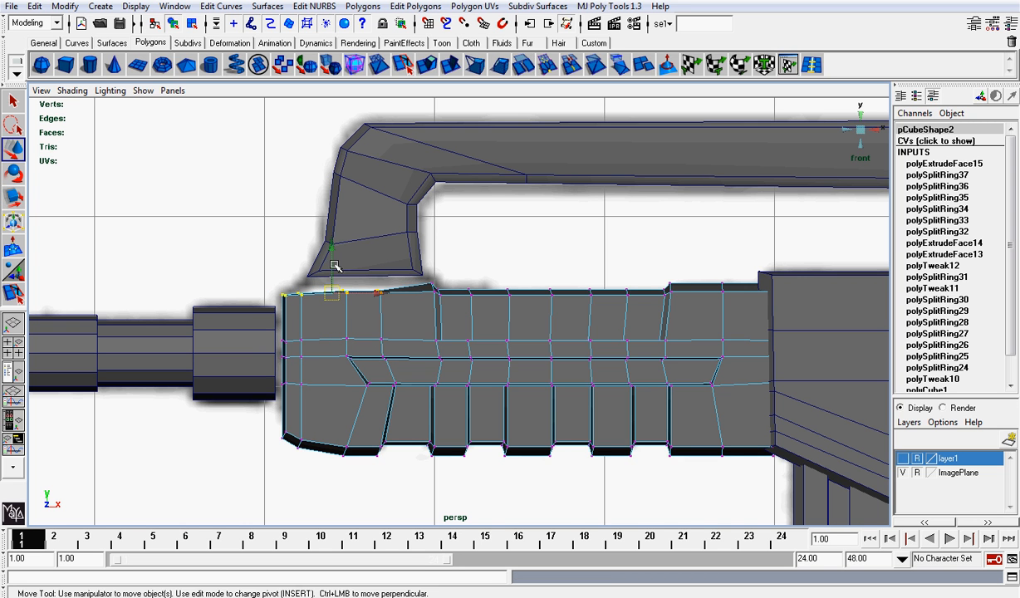
left_click_drag(334, 265, 332, 243)
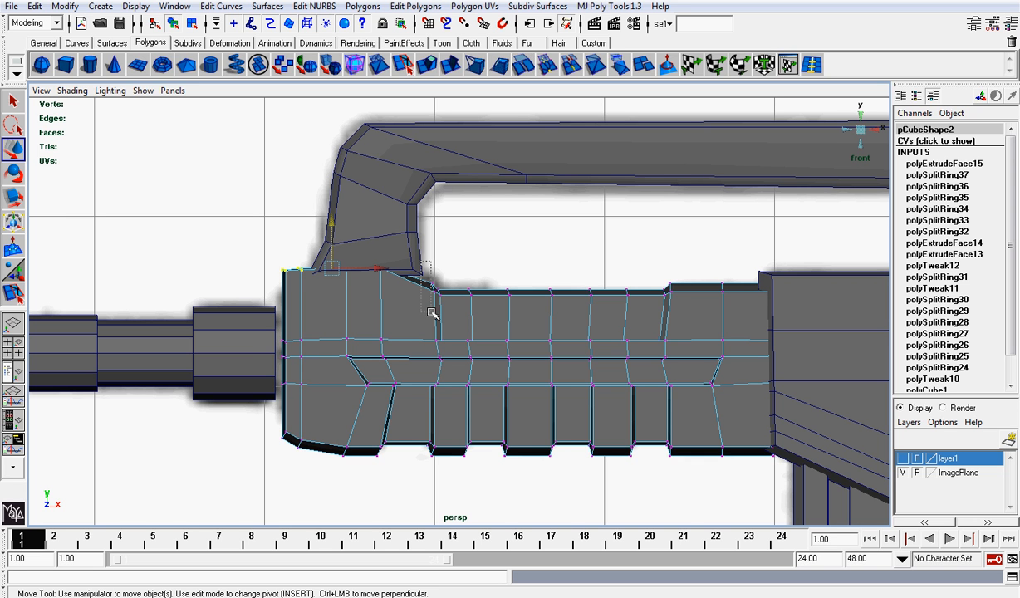
left_click_drag(440, 261, 439, 231)
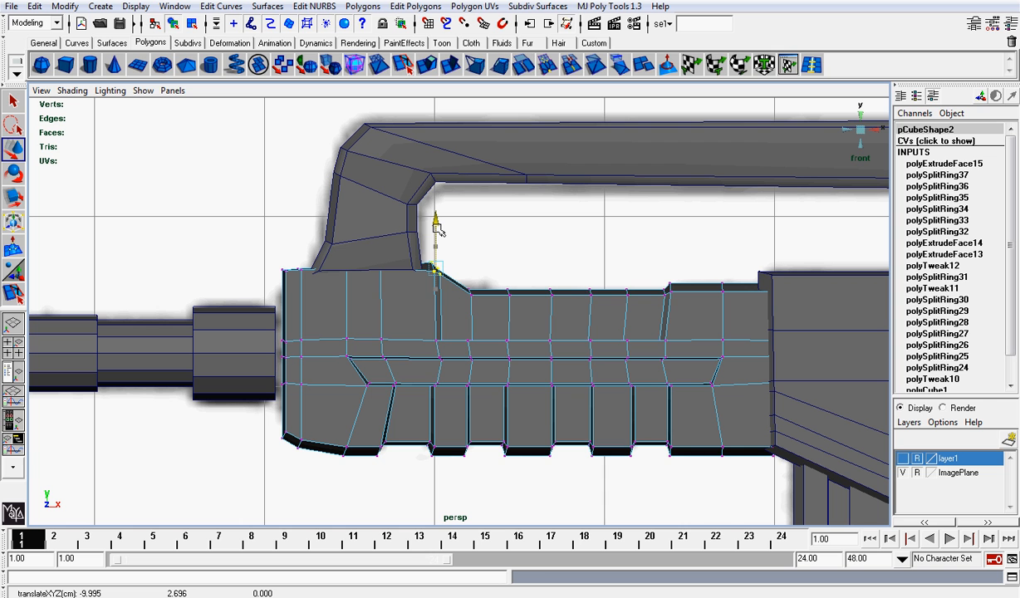
key("ctrl+z")
key("ctrl+z")
key("ctrl+z")
key("ctrl+z")
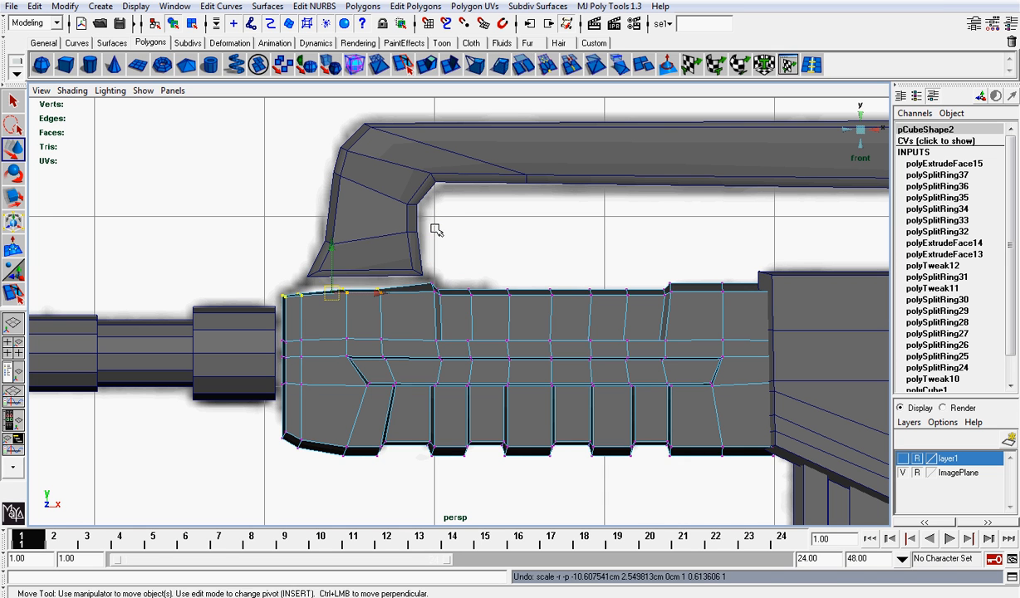
Nudge the handguard's upper front corner vertices slightly upward, lower the side vertex behind them slightly, and return to object selection
left_click_drag(256, 271, 304, 317)
left_click_drag(291, 257, 292, 255)
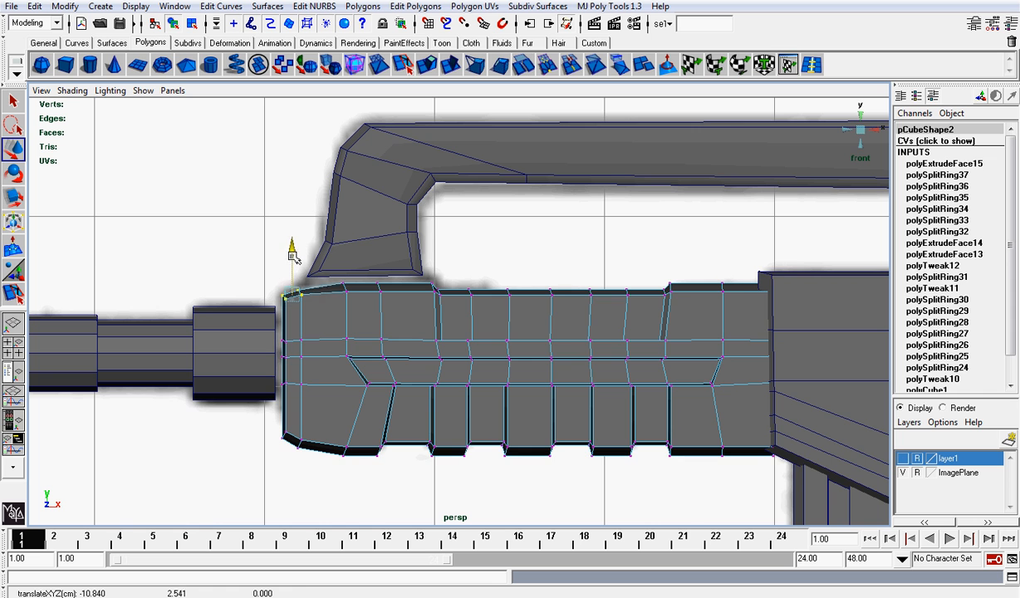
left_click(307, 246)
scroll(314, 310, "up", 3)
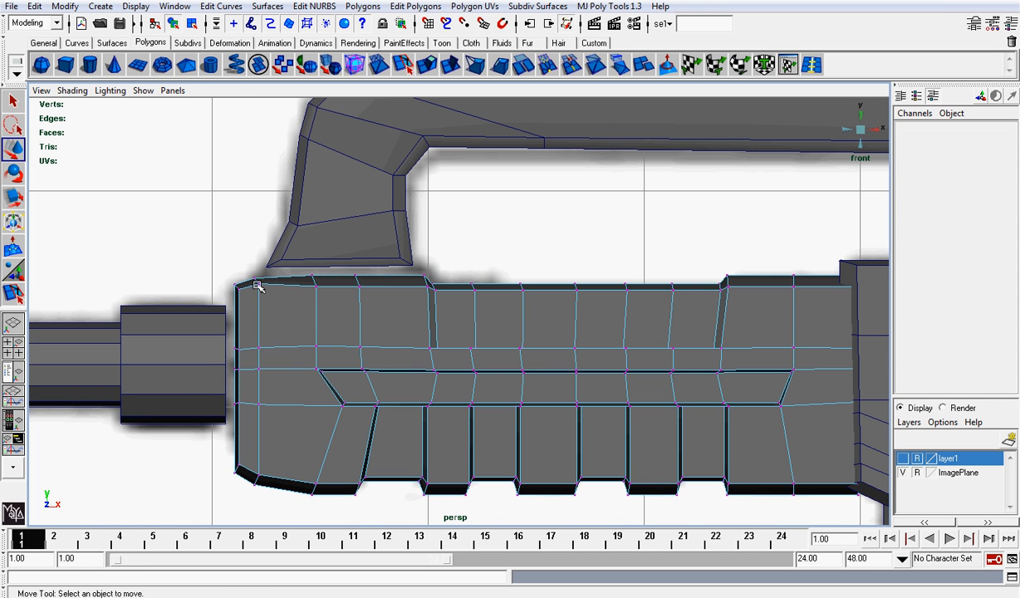
left_click(258, 283)
left_click_drag(259, 237, 260, 240)
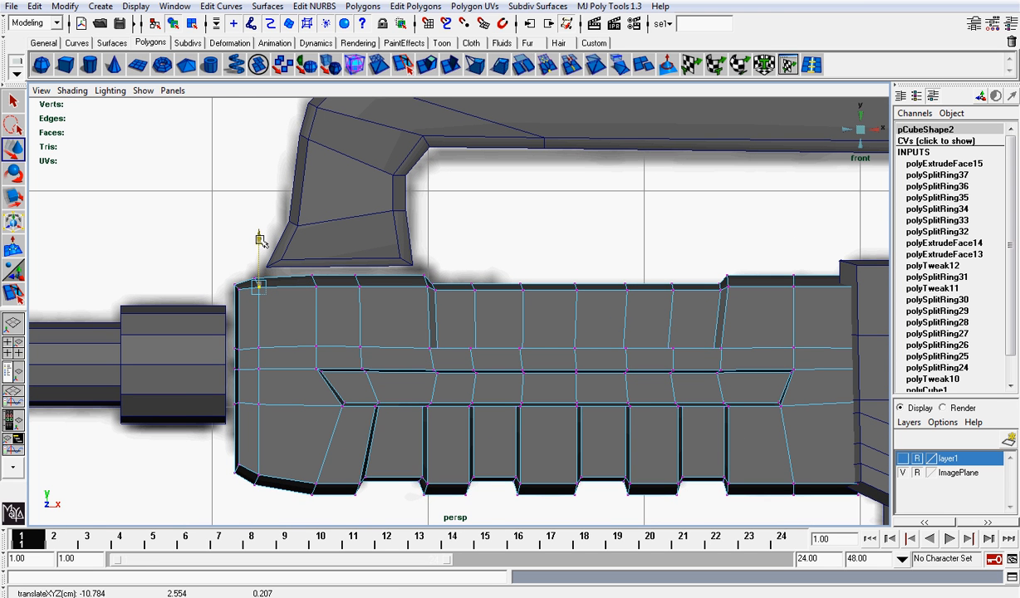
right_click_drag(374, 301, 412, 283)
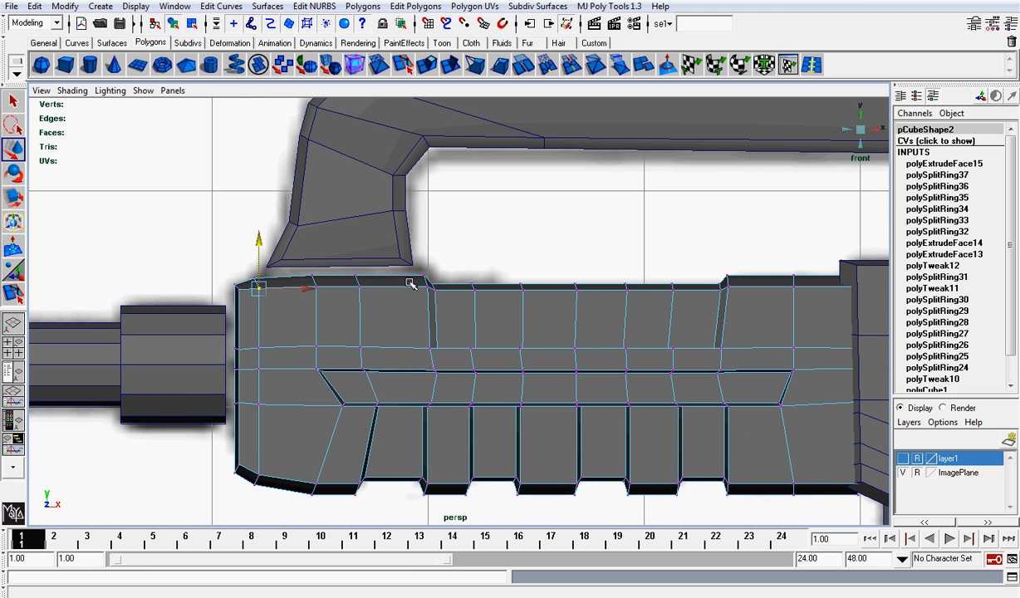
Switch to an angled perspective view of the rifle and hide the ImagePlane layer
left_click(861, 132)
left_click_drag(339, 268, 614, 276, "alt")
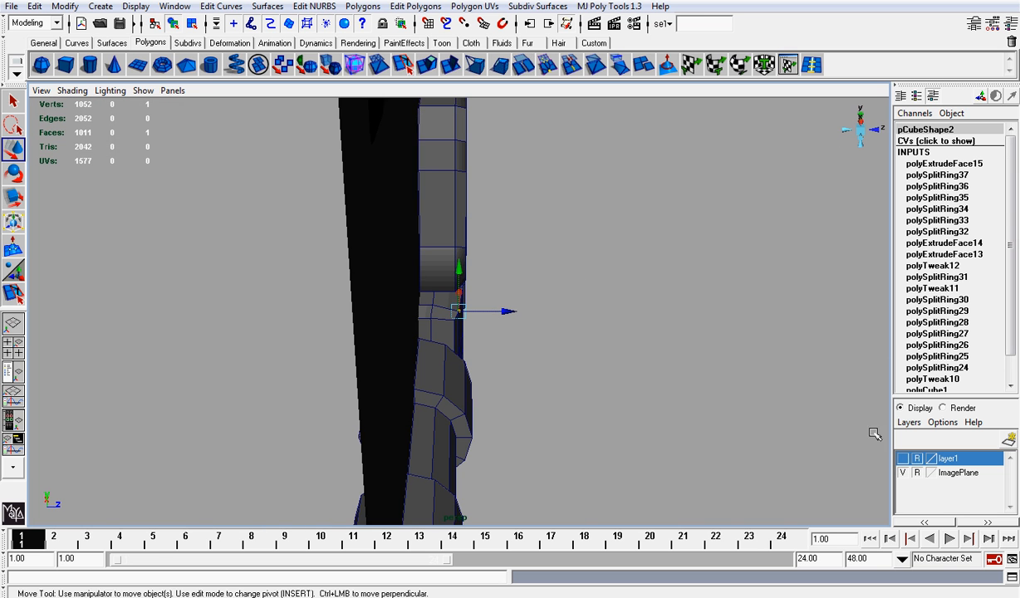
left_click(902, 472)
left_click_drag(558, 316, 491, 299, "alt")
Try to widen the handguard along Z by a factor of about 1.1
left_click(539, 307)
key("r")
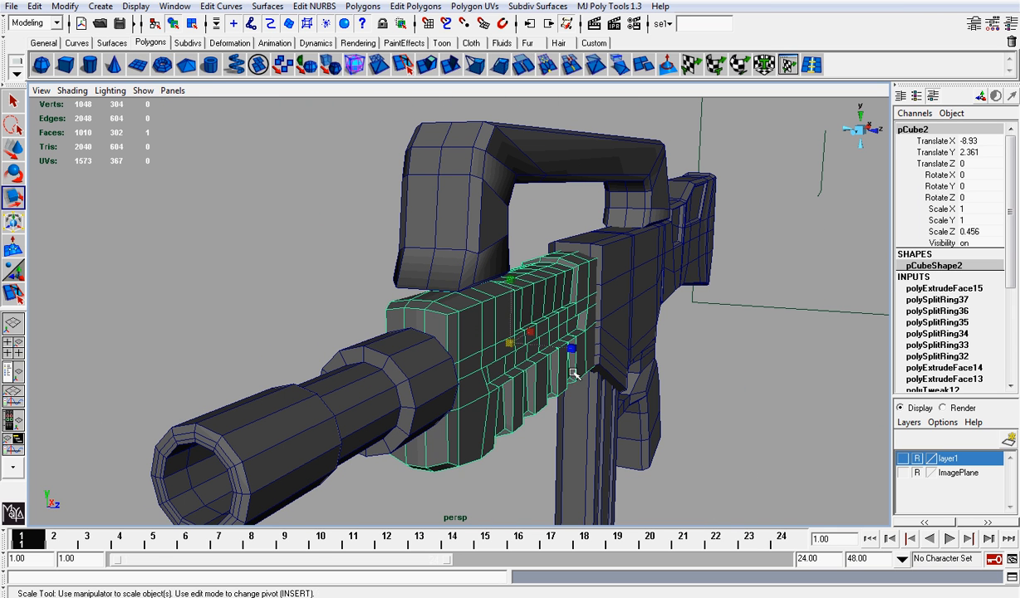
left_click_drag(576, 345, 579, 347)
Try to combine the two carry handle halves and center their pivot, then undo back to before the handguard widening
left_click(492, 219)
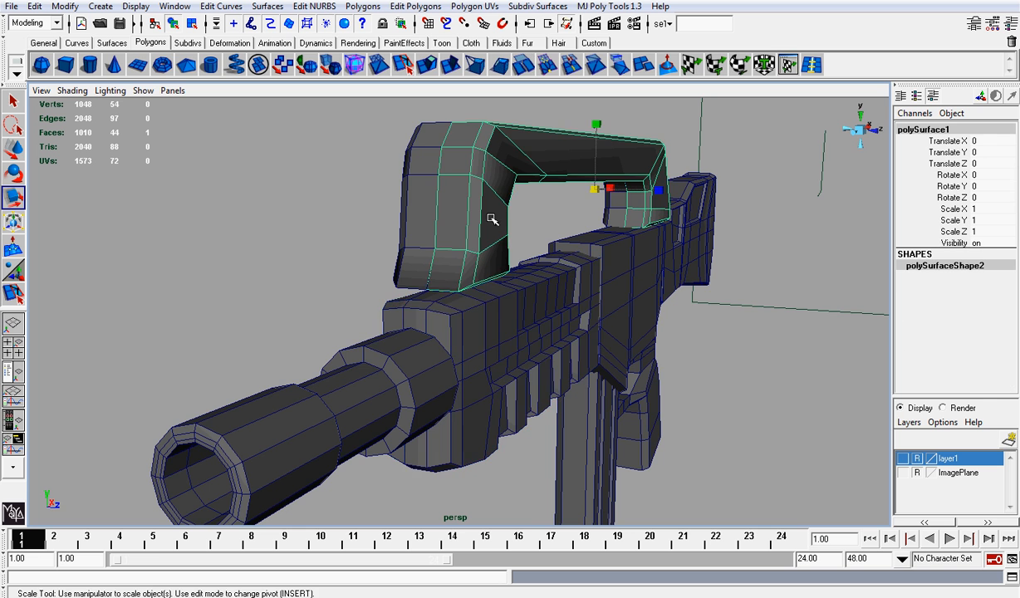
mouse_move(409, 207)
left_mouse_down("alt")
mouse_move(399, 309)
mouse_move(427, 201)
left_mouse_up("alt")
left_click(386, 184, "shift")
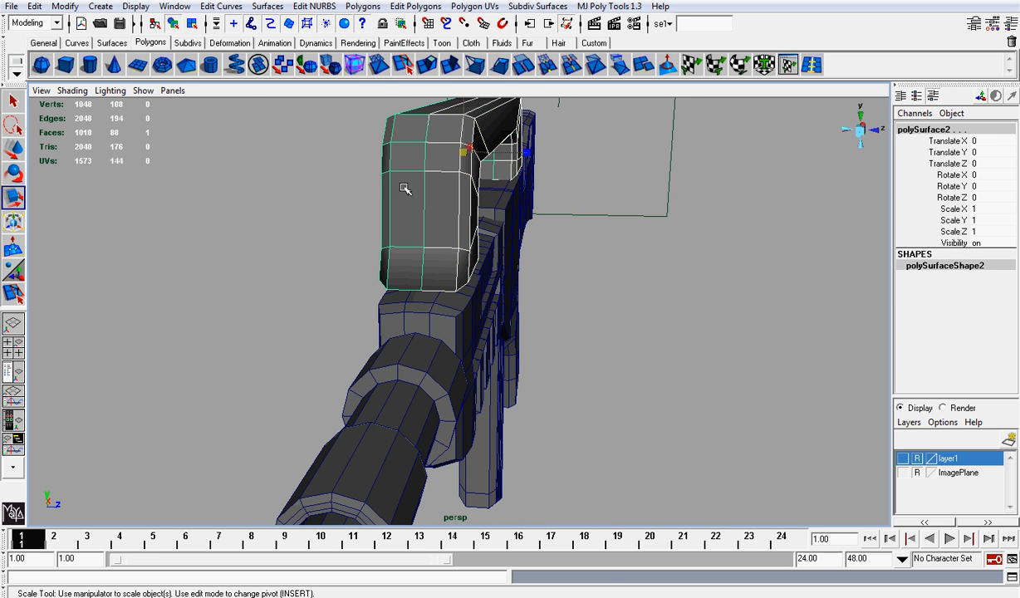
left_click(366, 8)
left_click(372, 62)
key("w")
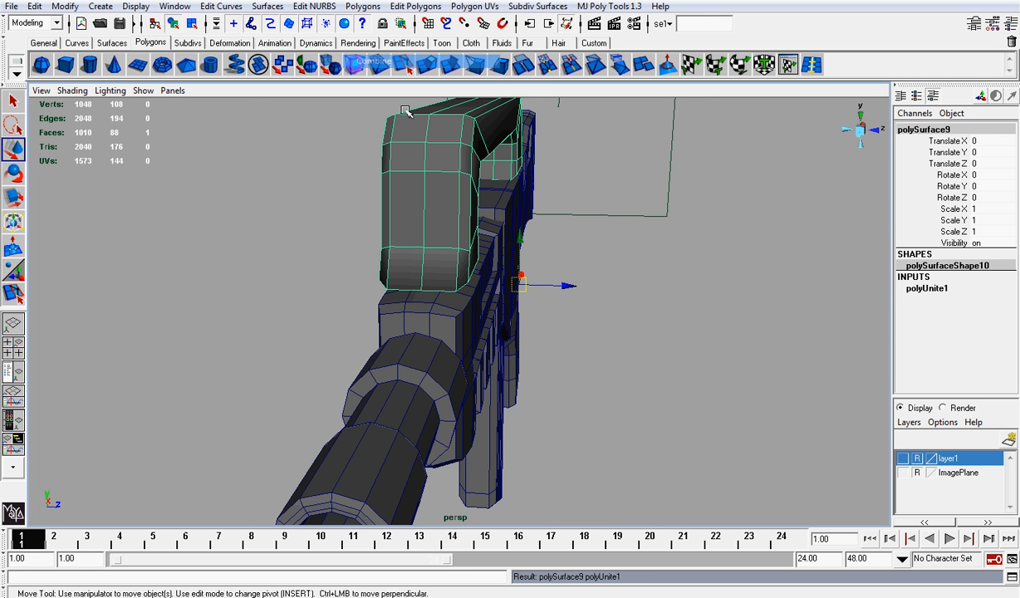
left_click(65, 5)
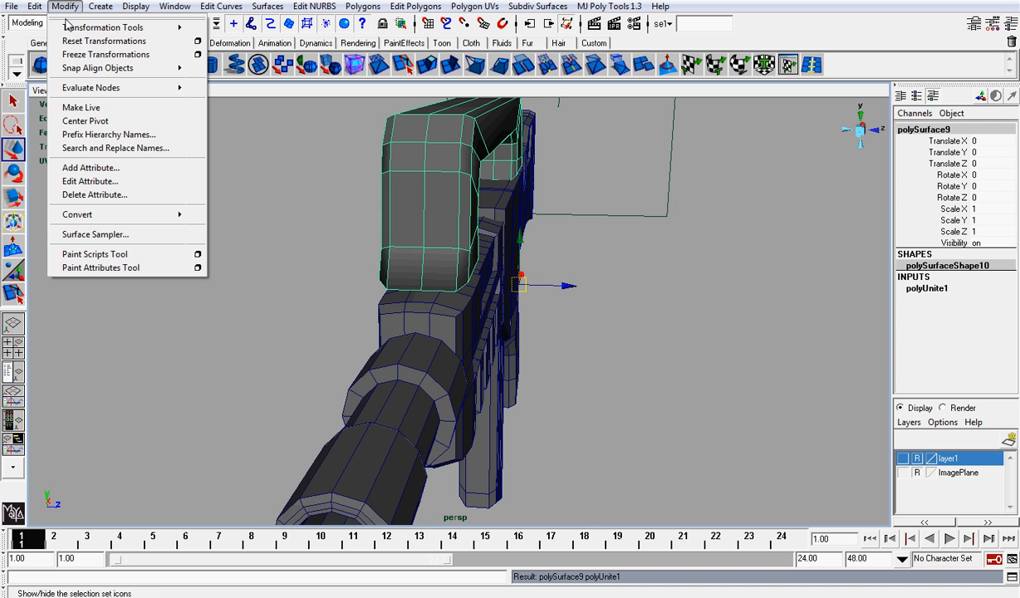
left_click(94, 122)
mouse_move(447, 291)
left_mouse_down("alt")
mouse_move(375, 281)
mouse_move(431, 288)
left_mouse_up("alt")
key("z")
key("z")
key("z")
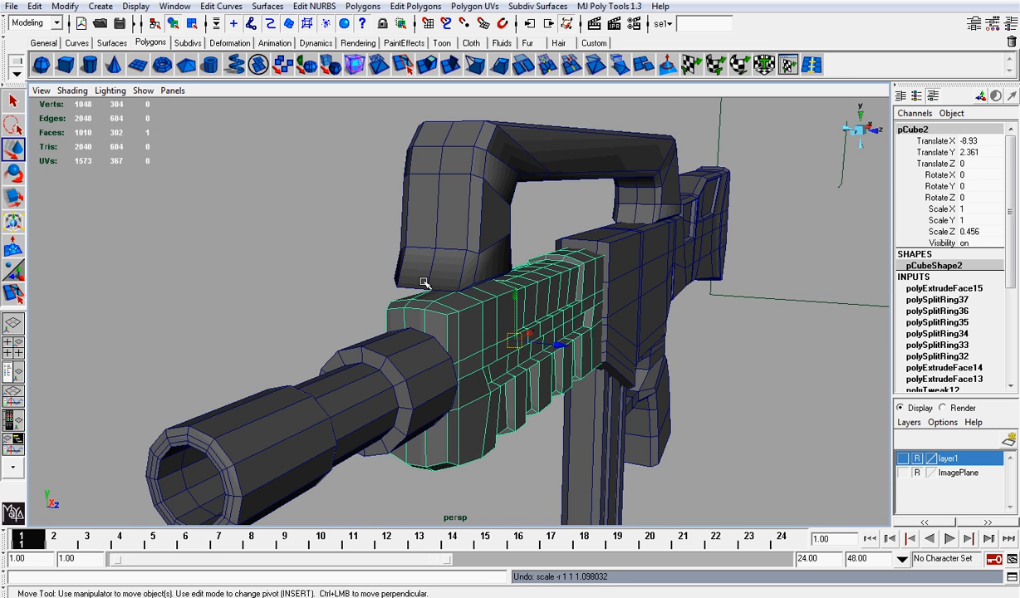
Combine the two carry handle halves into one mesh and center its pivot
left_click(424, 206)
left_click(582, 146, "shift")
left_click(363, 6)
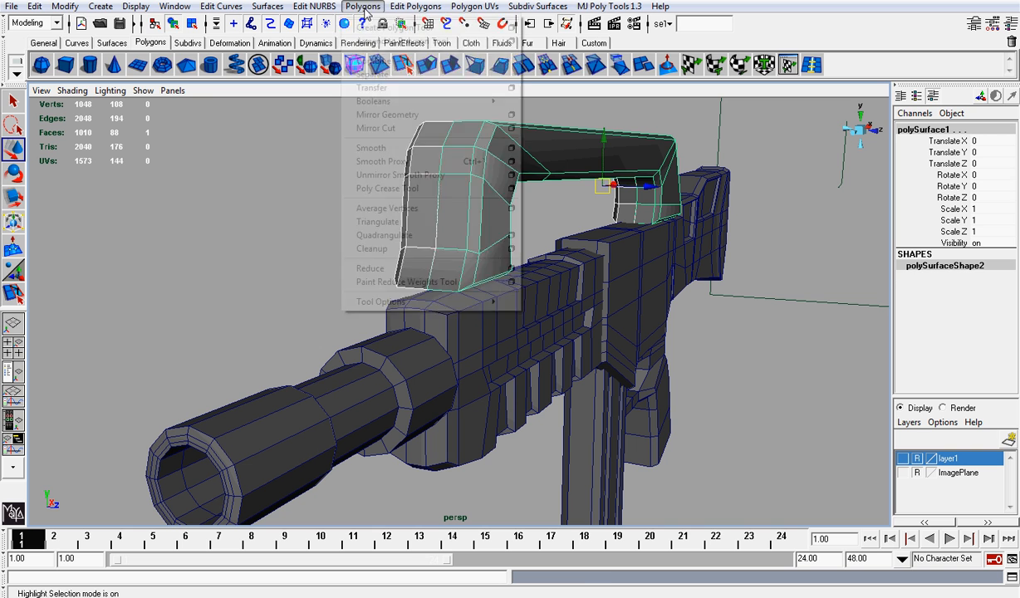
left_click(387, 61)
left_click(55, 9)
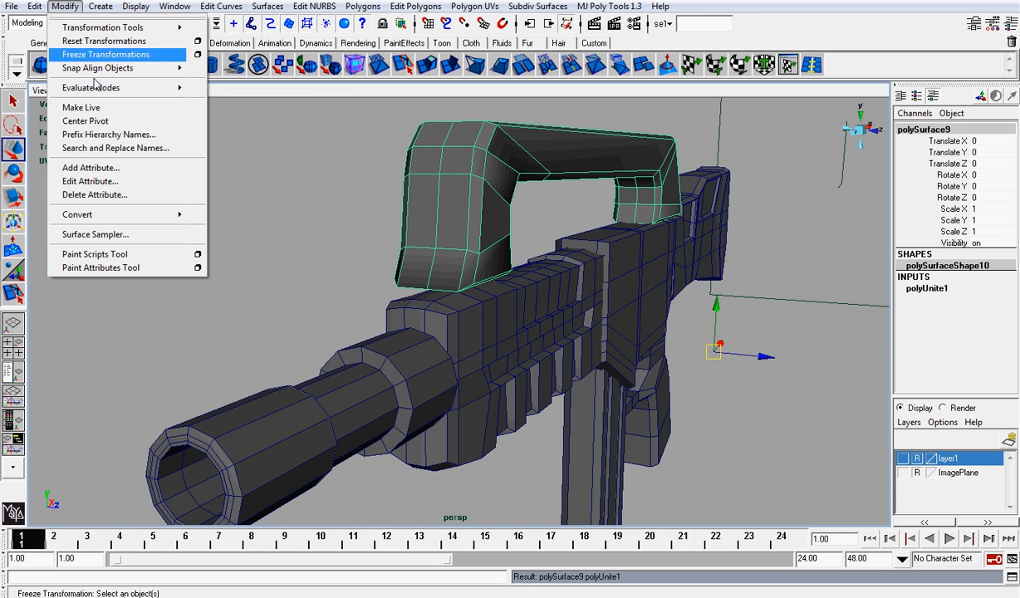
left_click(100, 120)
Narrow the combined carry handle along Z to a scale of 0.8
key("r")
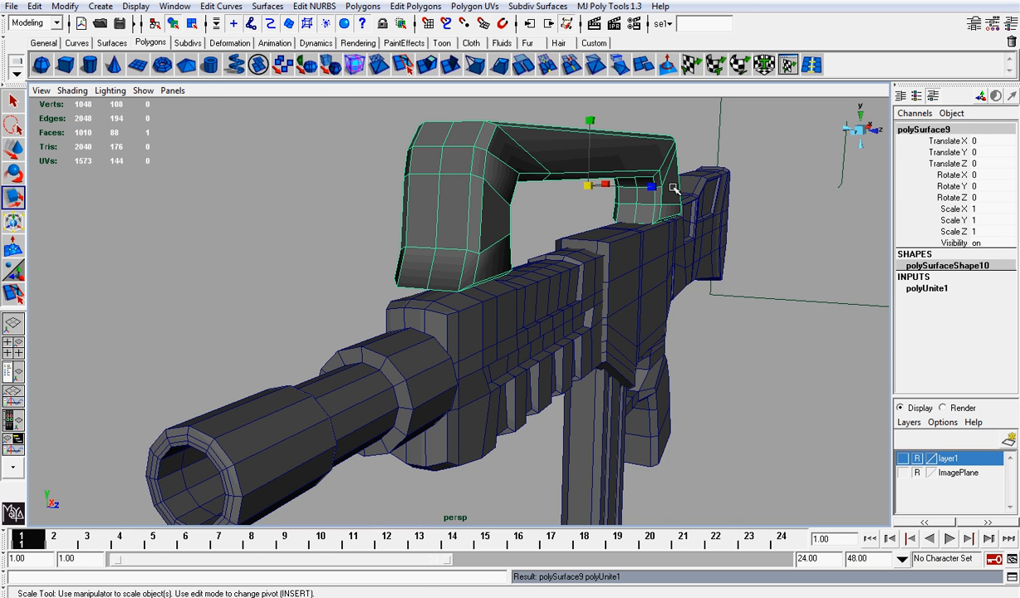
left_click_drag(654, 189, 608, 200)
key("w")
scroll(652, 214, "down", 3)
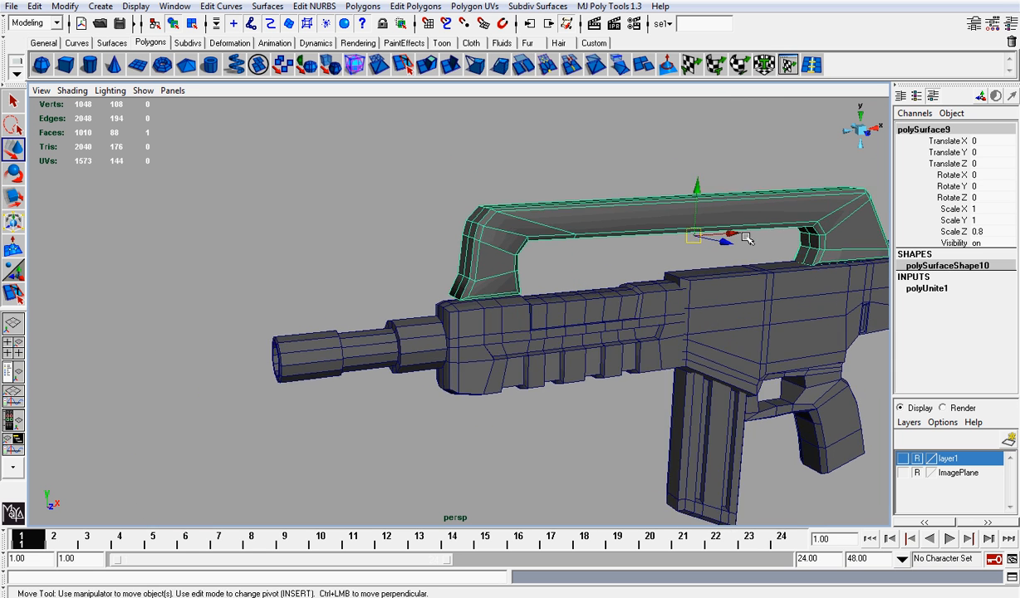
Lower the bottom vertices of the carry handle's front leg into the handguard, then return to object selection and deselect the handle
right_click_drag(495, 274, 455, 280)
scroll(455, 280, "up", 3)
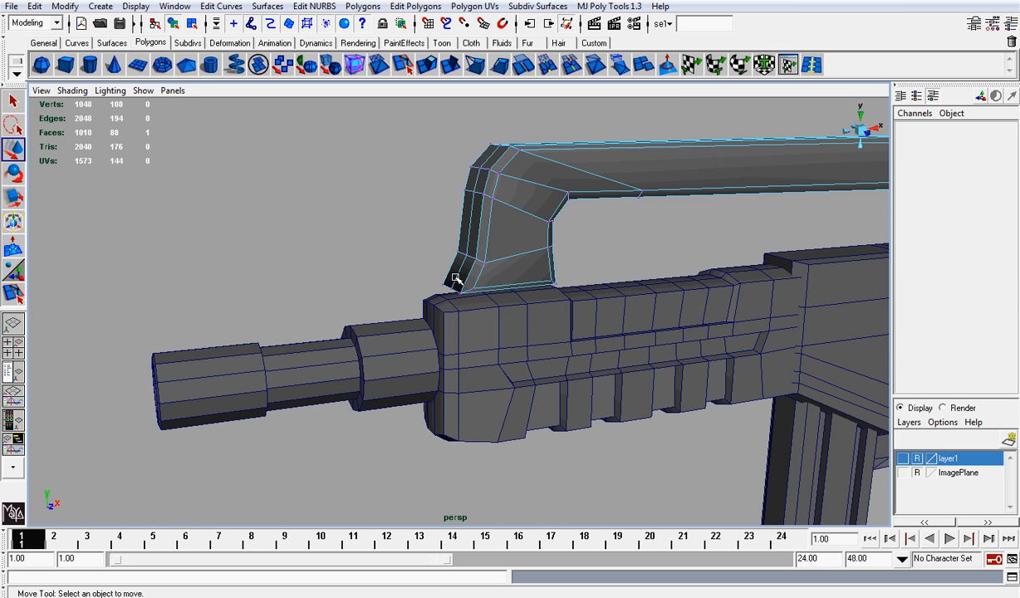
left_click_drag(616, 312, 615, 312)
left_click_drag(448, 286, 626, 286, "alt")
left_click_drag(392, 250, 339, 260)
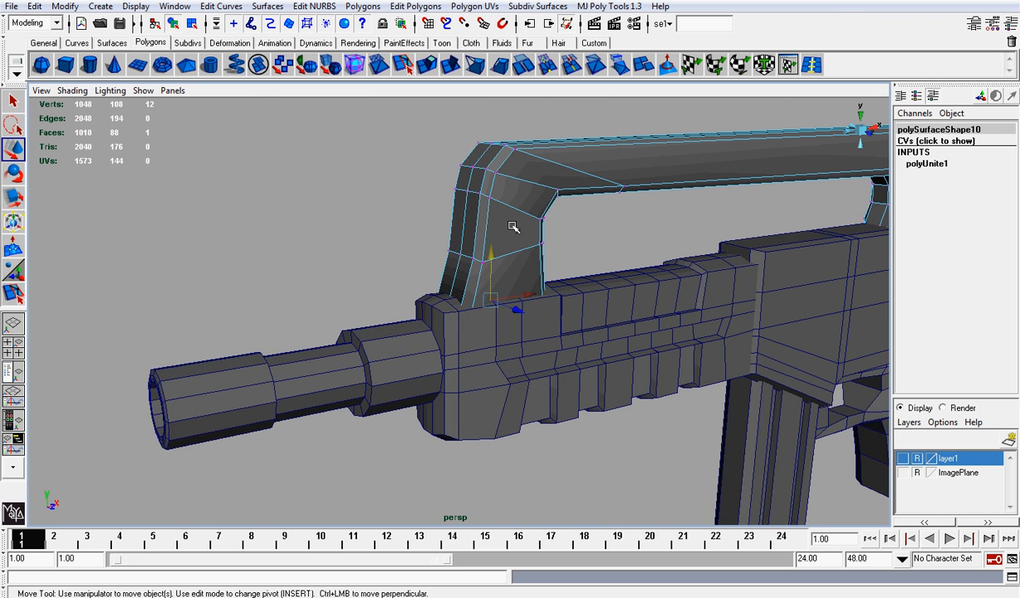
right_click_drag(512, 226, 599, 178)
left_click(599, 178)
Turn off Wireframe on Shaded, inspect the whole rifle, and select all of its parts
middle_click_drag(653, 252, 481, 254, "alt")
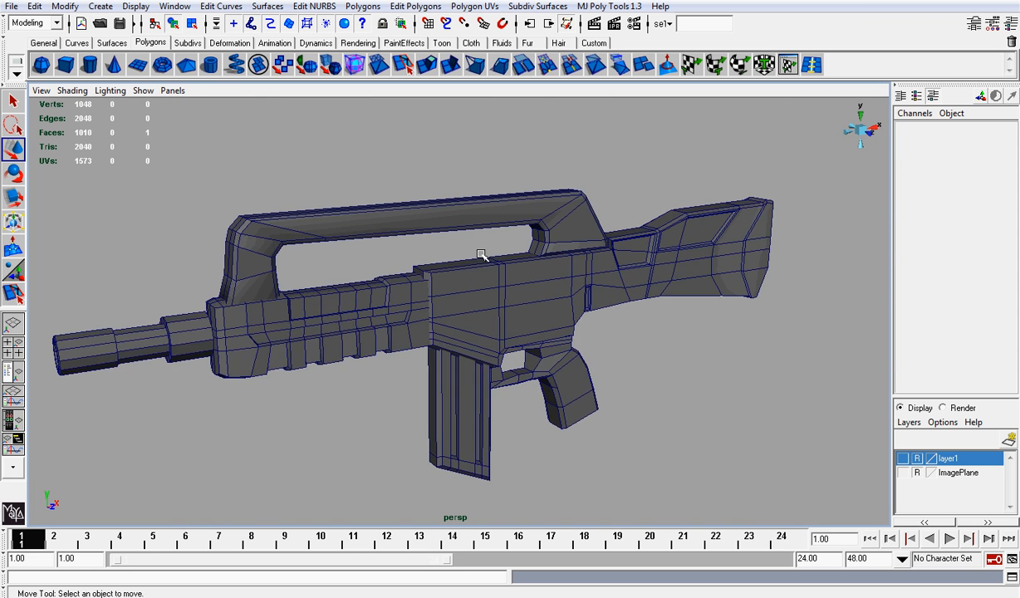
left_click_drag(480, 254, 565, 249, "alt")
left_click(73, 91)
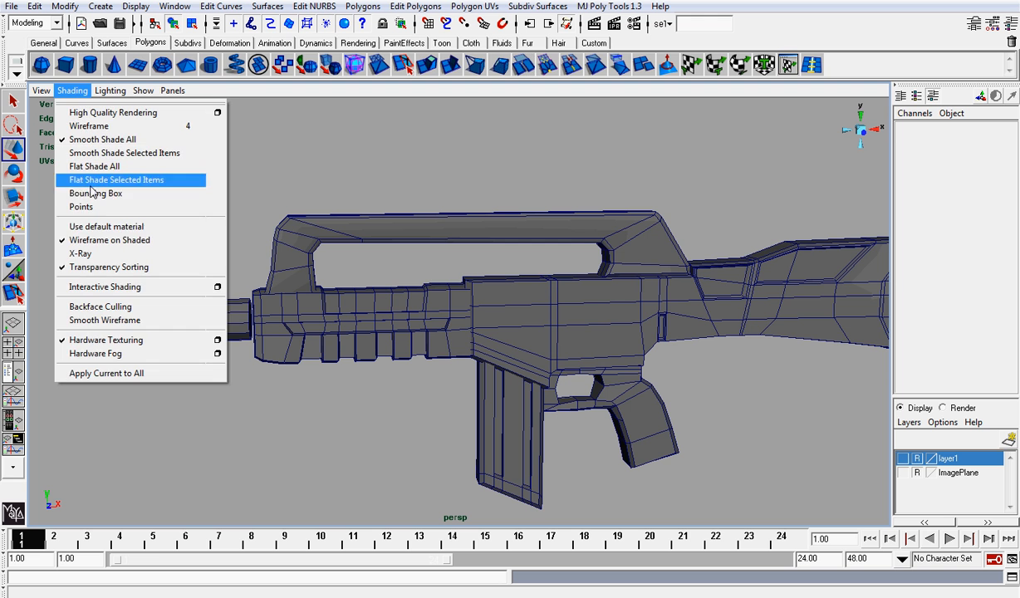
left_click(133, 237)
scroll(467, 268, "down", 3)
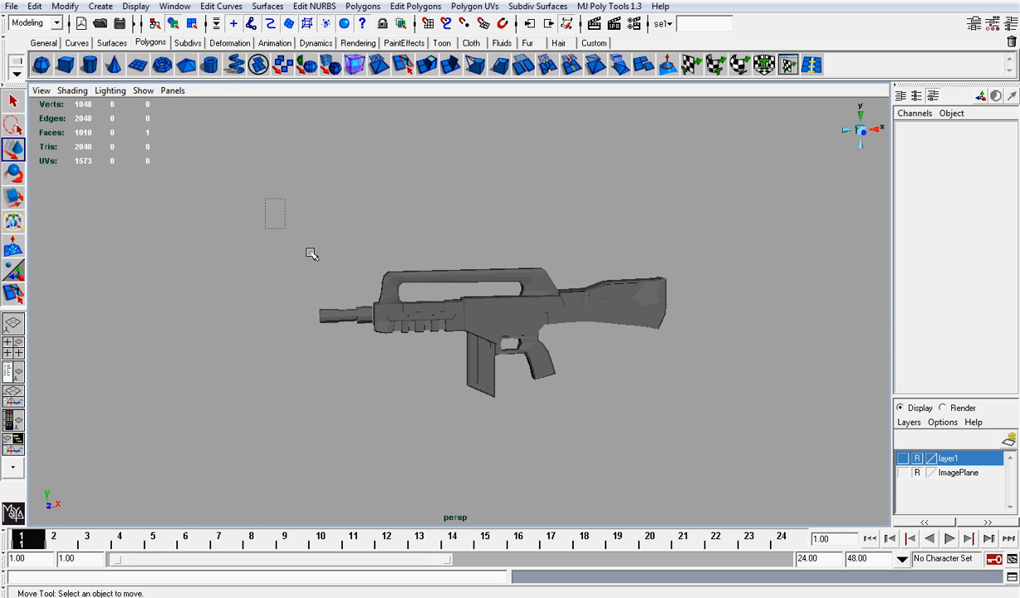
left_click_drag(307, 249, 770, 502)
scroll(369, 316, "up", 3)
middle_click_drag(201, 252, 400, 250, "alt")
scroll(400, 257, "up", 3)
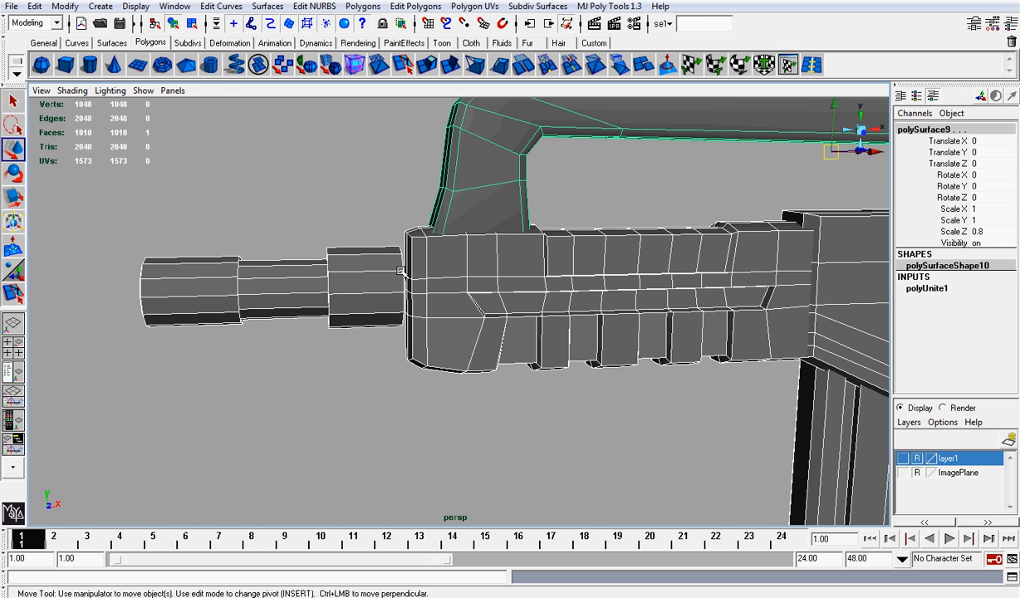
Try to move the barrel's rear end vertices along X into the handguard
left_click_drag(348, 276, 387, 277, "alt")
right_click_drag(391, 277, 368, 277)
left_click_drag(417, 275, 426, 243, "alt")
left_click(431, 253)
left_click_drag(508, 393, 508, 394)
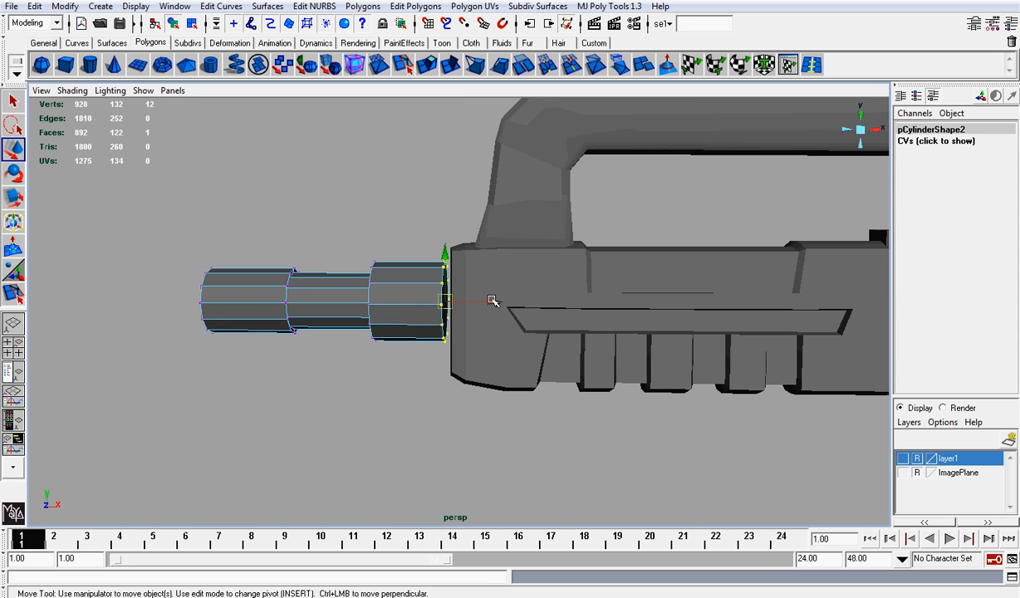
left_click_drag(494, 300, 576, 304)
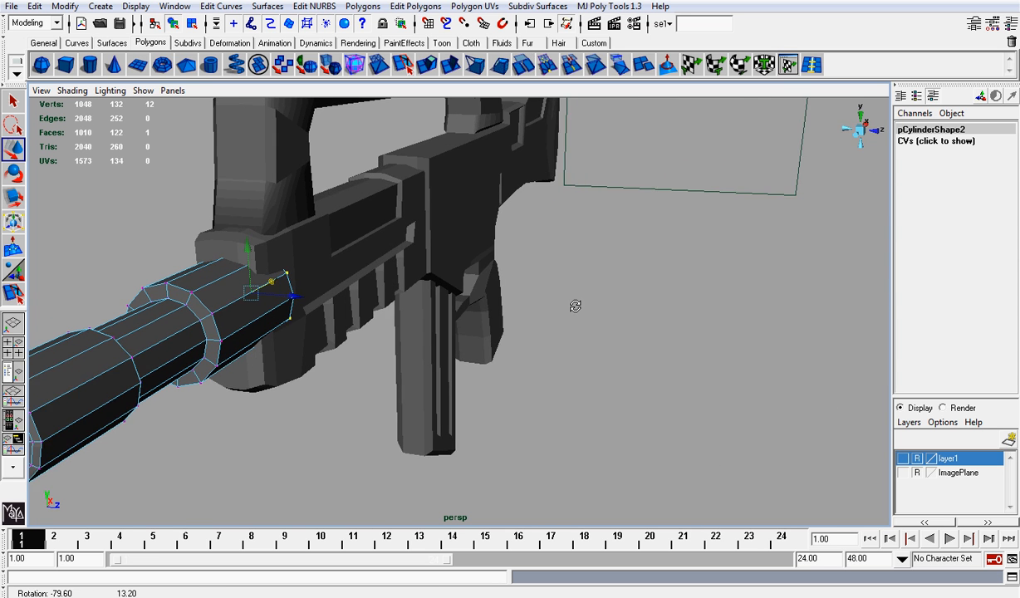
left_click_drag(459, 301, 397, 300, "alt")
key("ctrl+z")
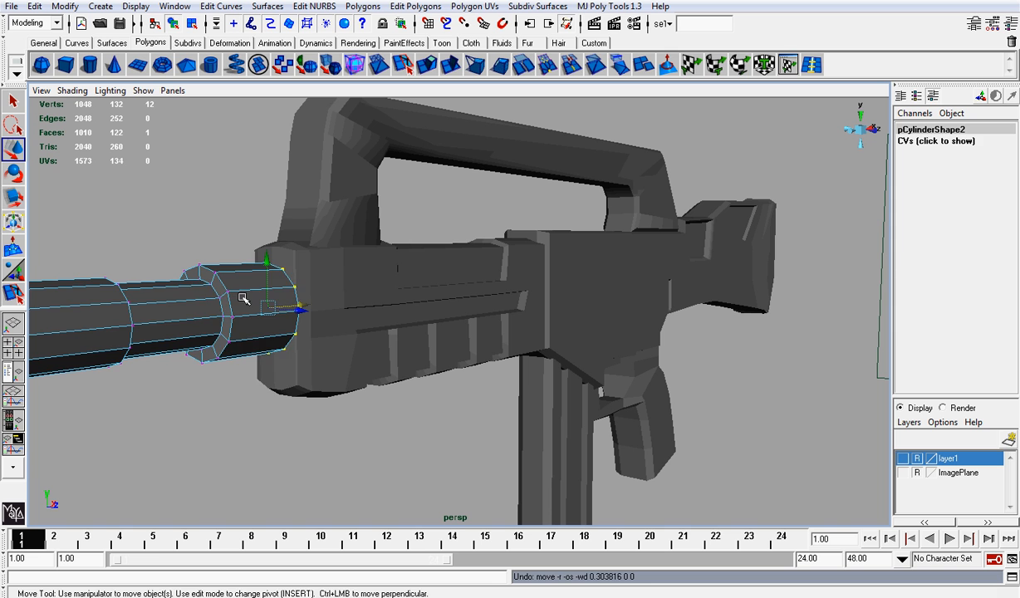
Scale the whole barrel down uniformly to 0.917
right_click_drag(244, 299, 294, 276)
key("r")
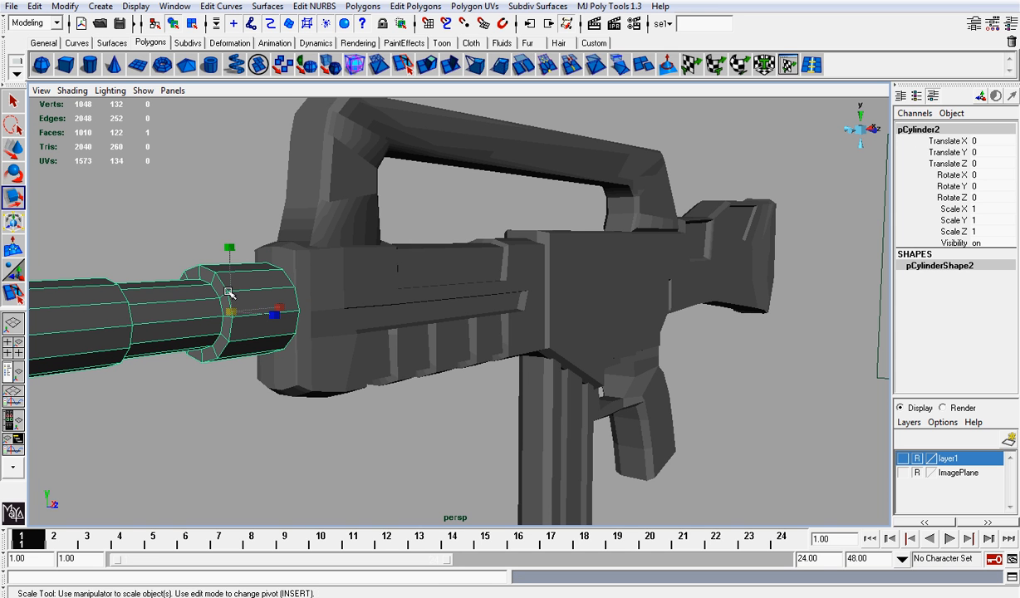
left_click(233, 311)
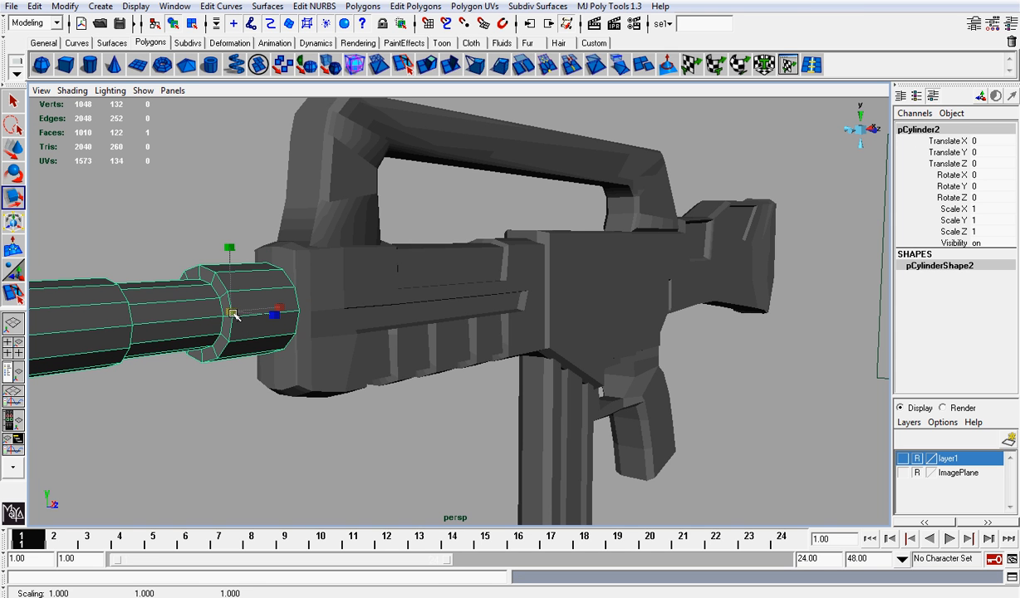
left_click_drag(232, 314, 209, 295)
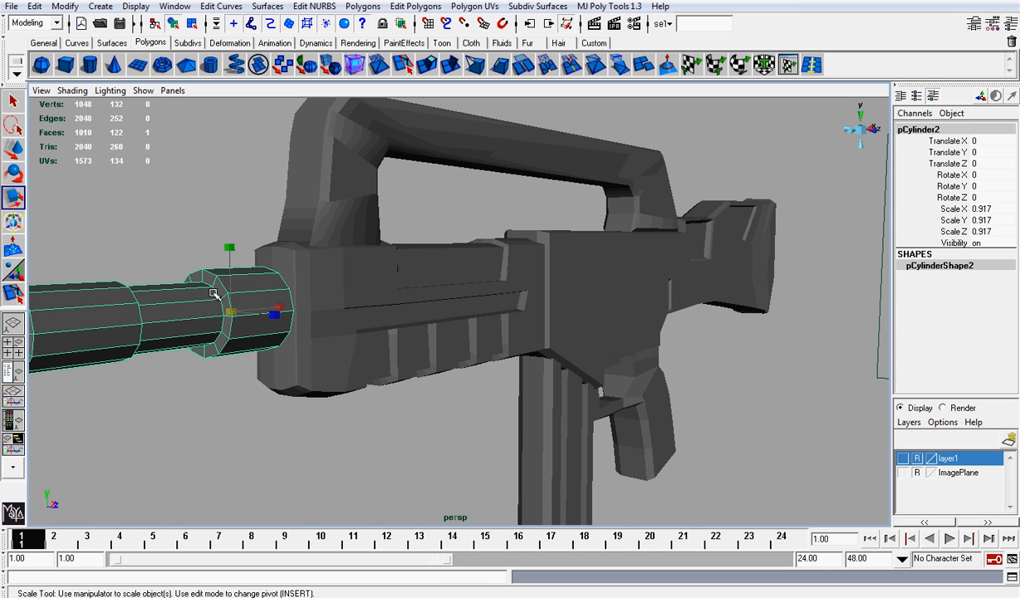
left_click(321, 293)
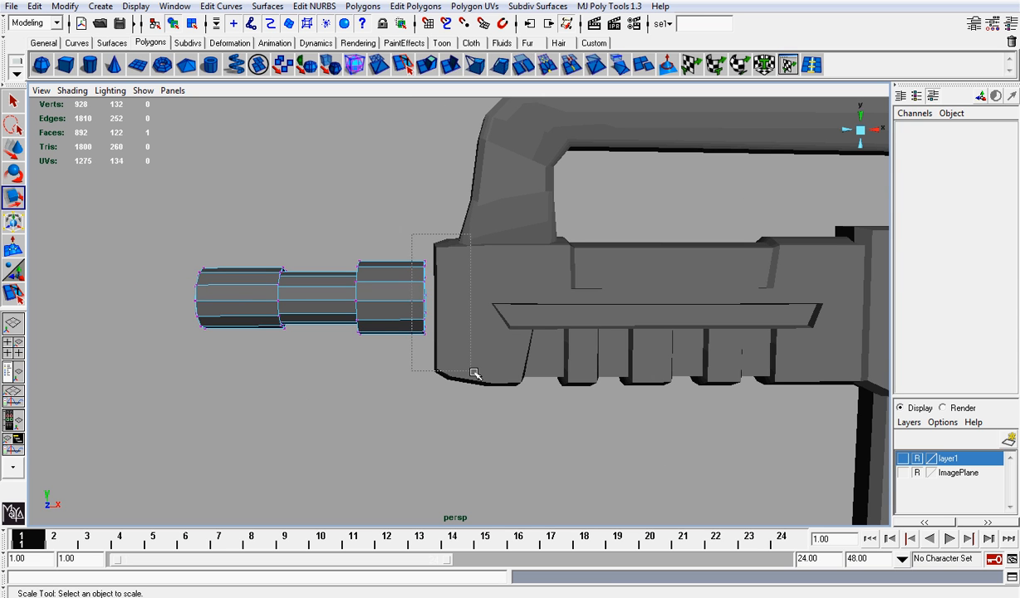
Move the vertices at the barrel's rear end along X into the front of the handguard
left_click_drag(474, 372, 475, 372)
key("w")
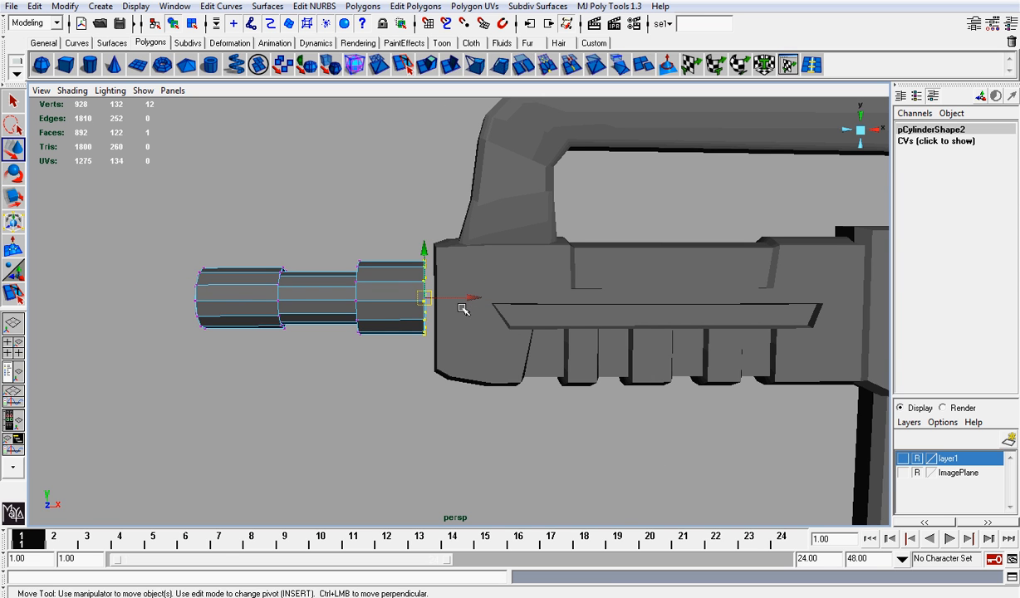
left_click_drag(466, 297, 516, 296)
left_click_drag(441, 295, 541, 307, "alt")
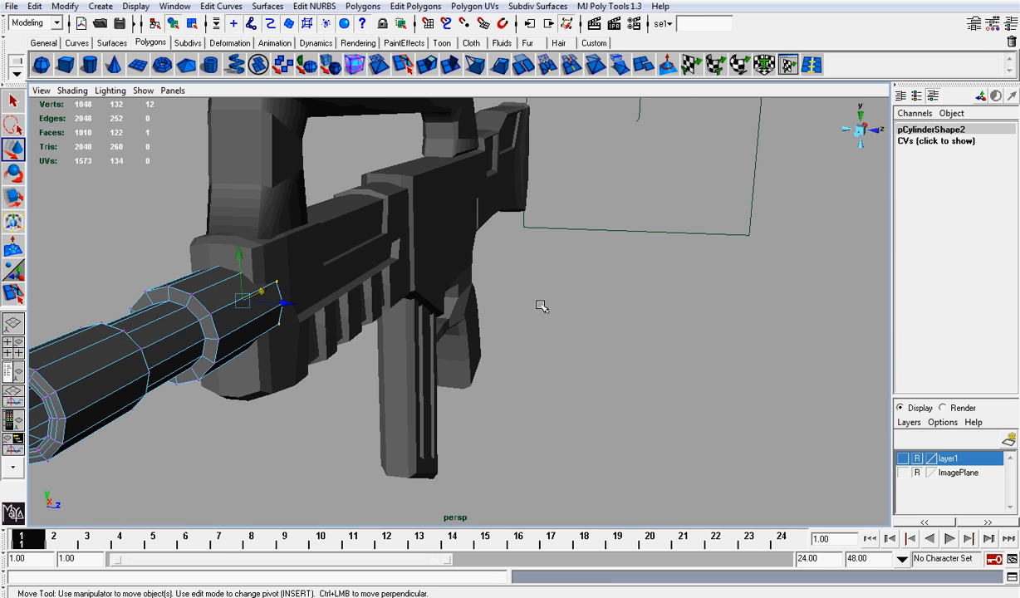
Return the barrel to object selection, scale it down uniformly to 0.684, and deselect it
right_click_drag(205, 258, 262, 234)
key("r")
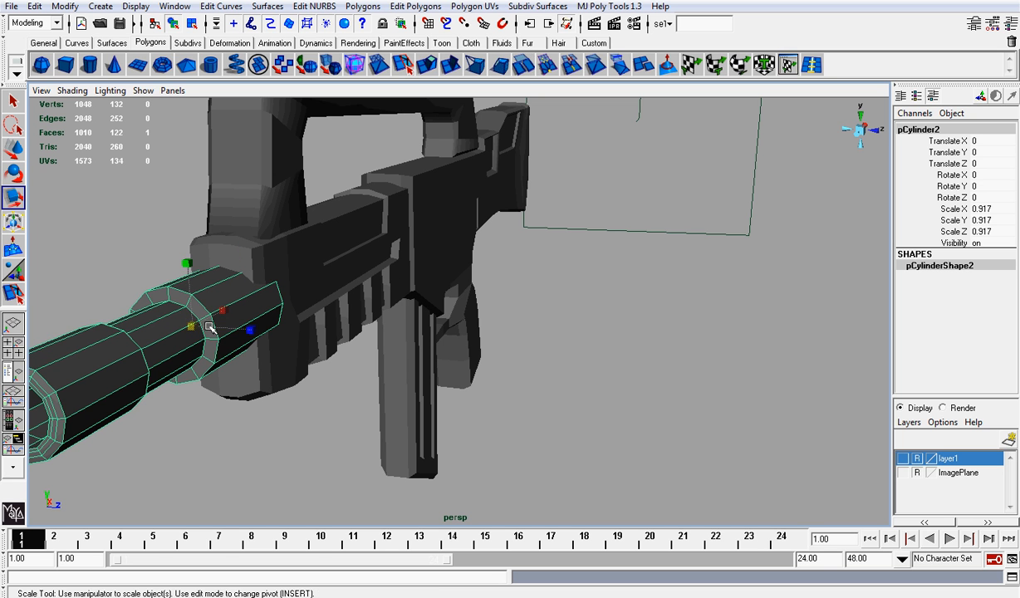
left_click_drag(198, 328, 131, 303)
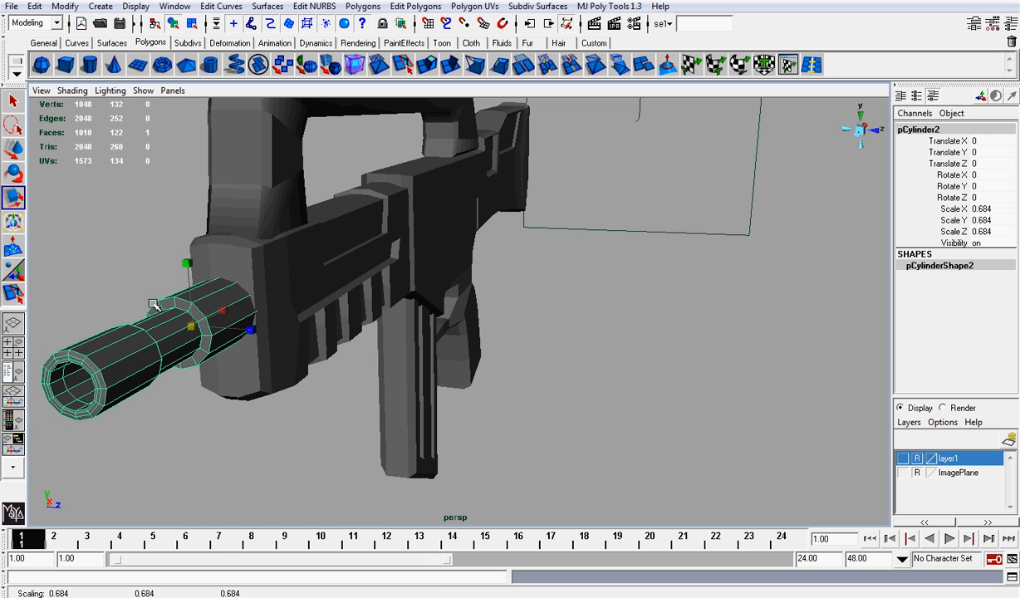
scroll(349, 301, "down", 3)
left_click_drag(451, 301, 331, 303, "alt")
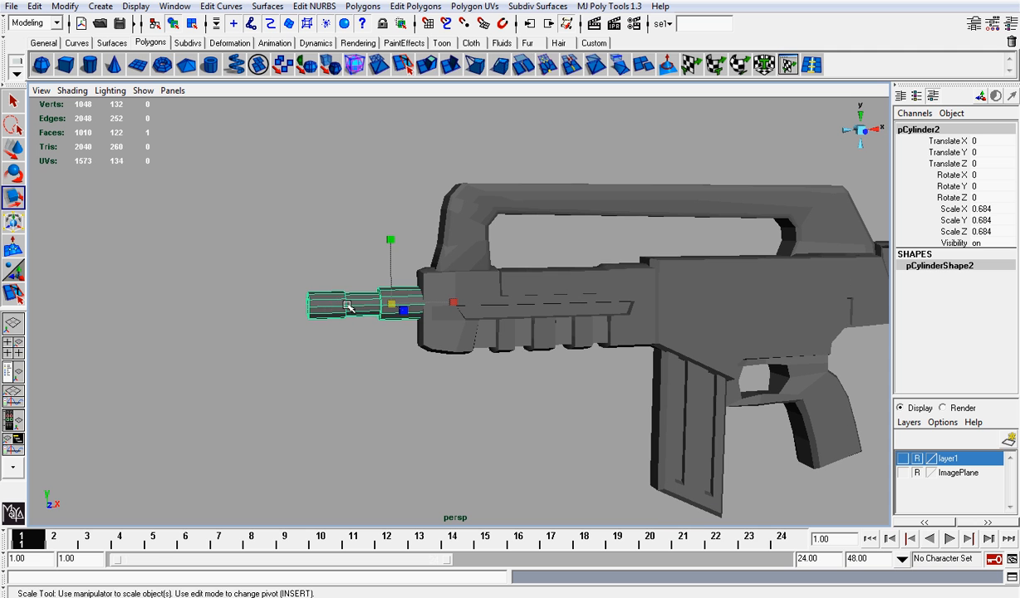
right_click_drag(347, 305, 370, 282)
left_click(365, 229)
Select all rifle parts, freeze their transformations and delete their construction history
scroll(378, 249, "down", 4)
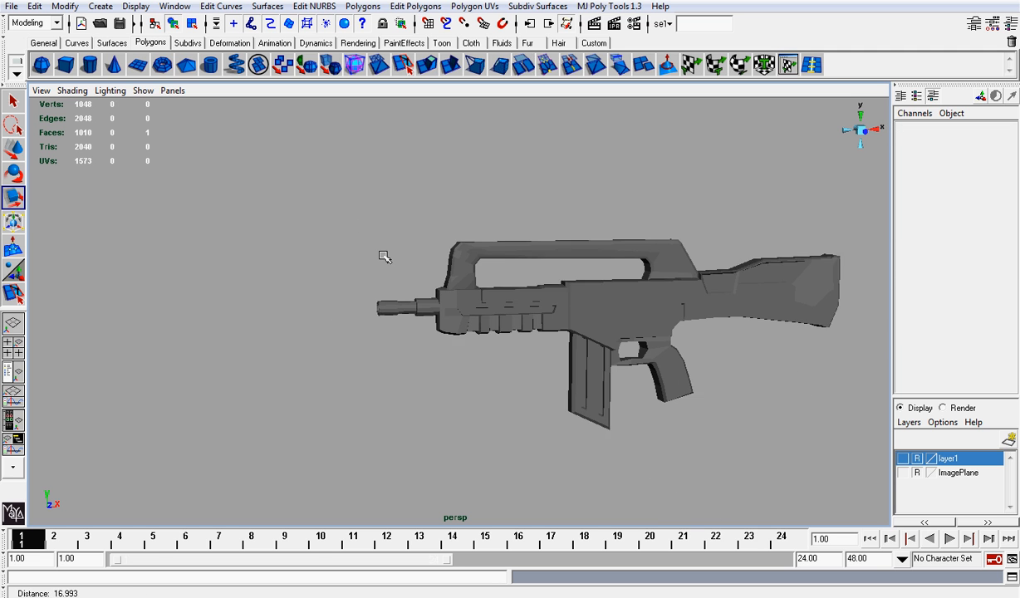
left_click_drag(349, 220, 803, 433)
left_click(64, 6)
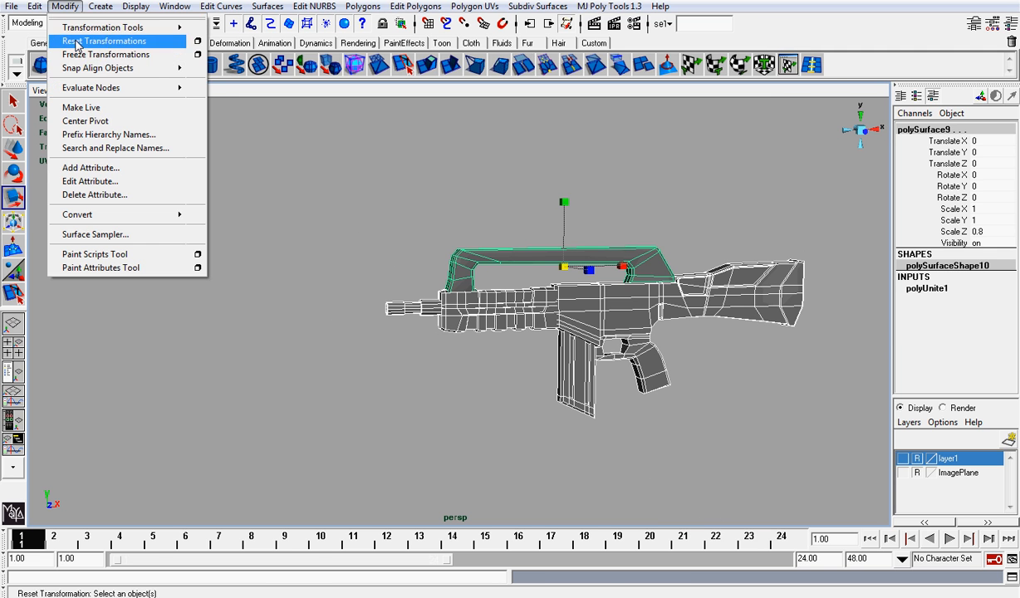
left_click(88, 54)
left_click(34, 6)
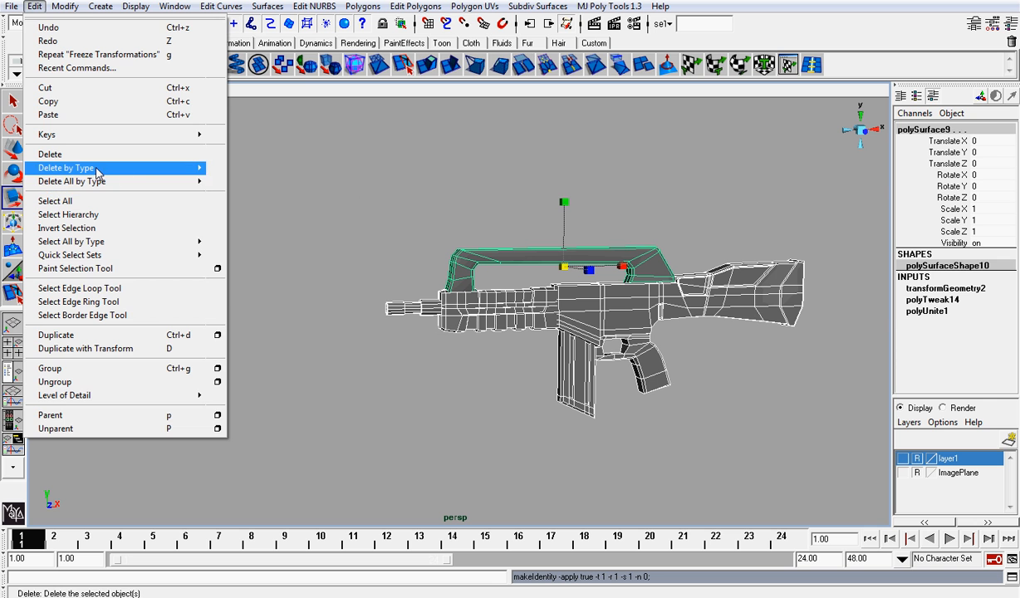
mouse_move(96, 170)
left_click(256, 174)
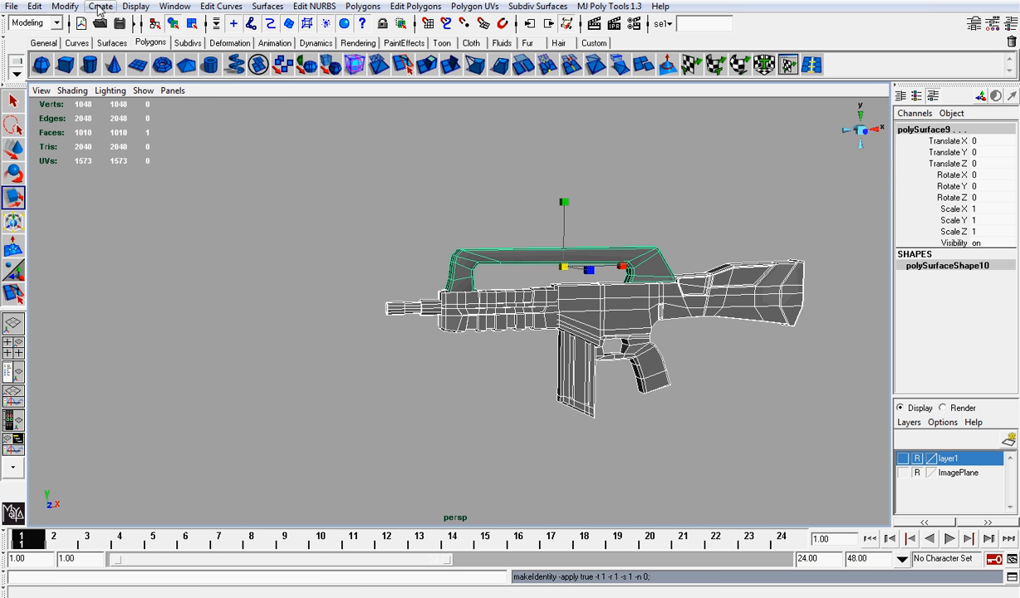
Show all hidden objects and select every model in the scene, including the rifle, shield and long tapered weapon
left_click(135, 6)
mouse_move(149, 87)
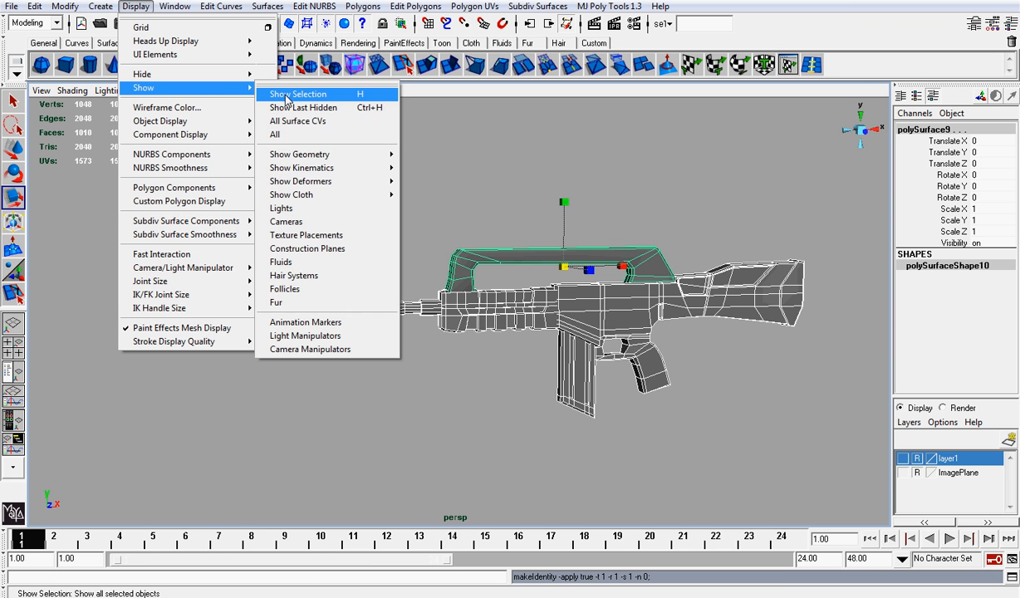
left_click(312, 135)
scroll(604, 286, "down", 3)
left_click_drag(664, 285, 633, 258, "alt")
left_click(523, 250)
left_click_drag(708, 496, 708, 496)
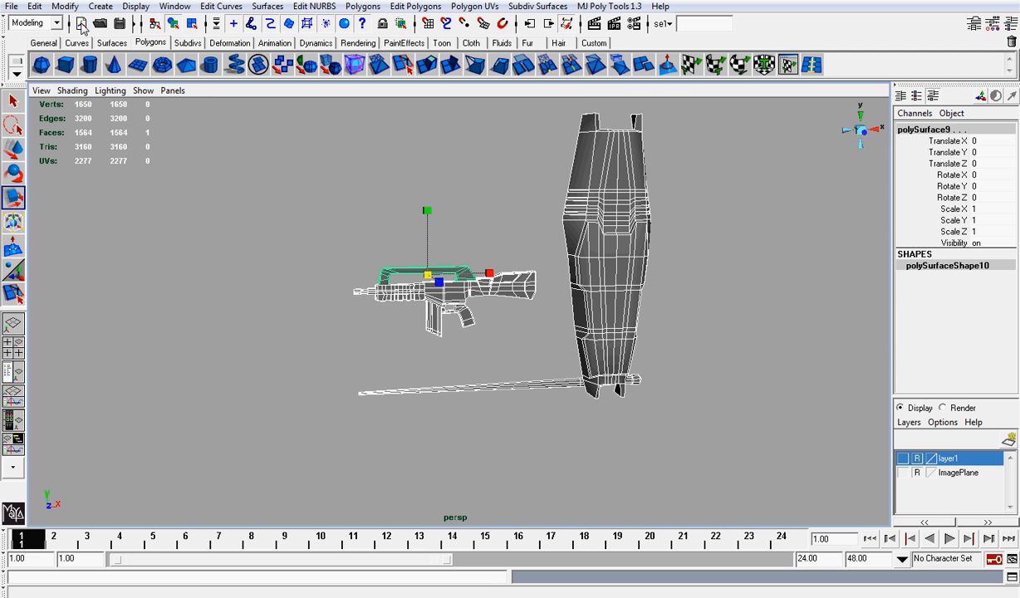
Freeze transformations and delete history on all the selected models, then clear the selection
left_click(65, 7)
left_click(89, 54)
left_click(34, 7)
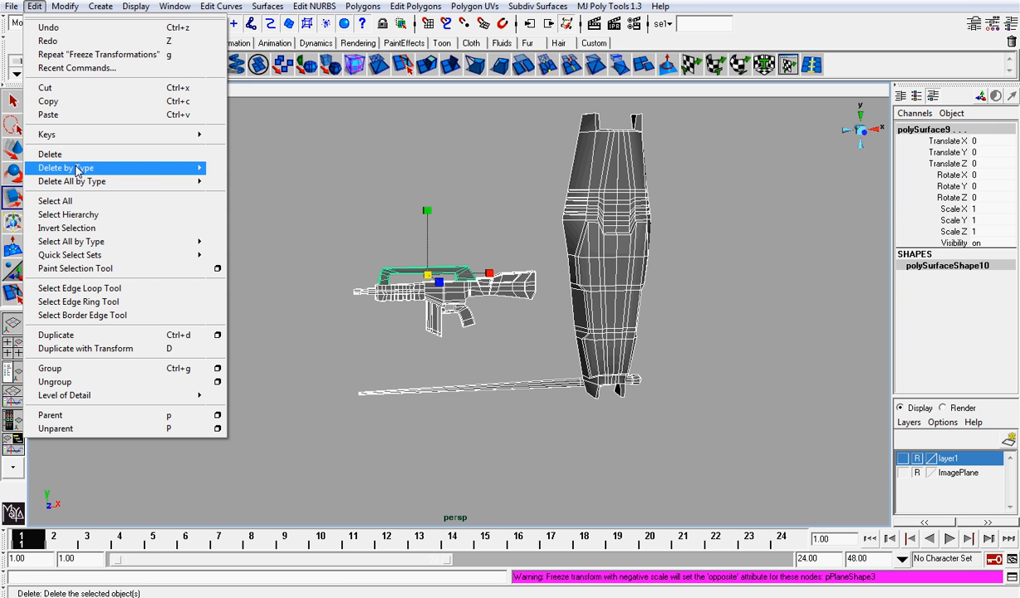
mouse_move(75, 168)
left_click(235, 169)
left_click(403, 158)
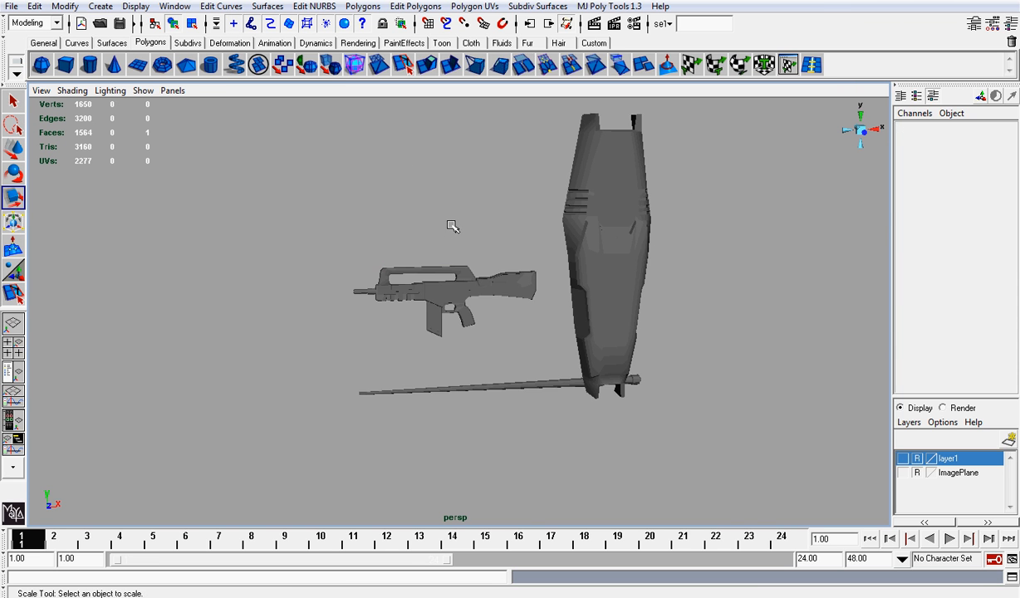
Inspect the shield, long tapered weapon and rifle together from several angles
right_click_drag(451, 223, 770, 201, "alt")
left_click_drag(771, 197, 513, 250, "alt")
left_click_drag(479, 408, 682, 360, "alt")
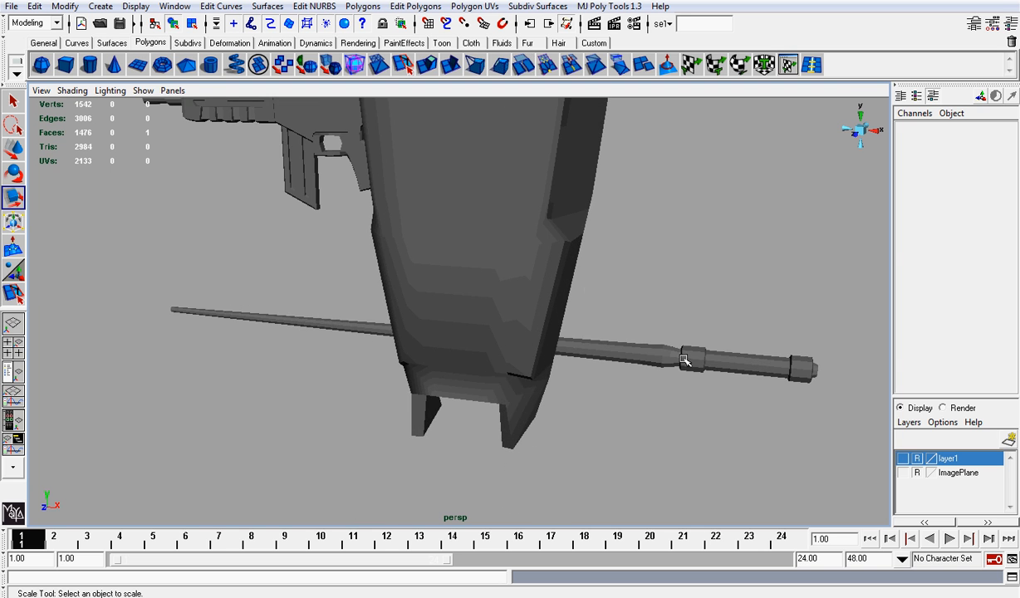
left_click_drag(488, 278, 411, 269, "alt")
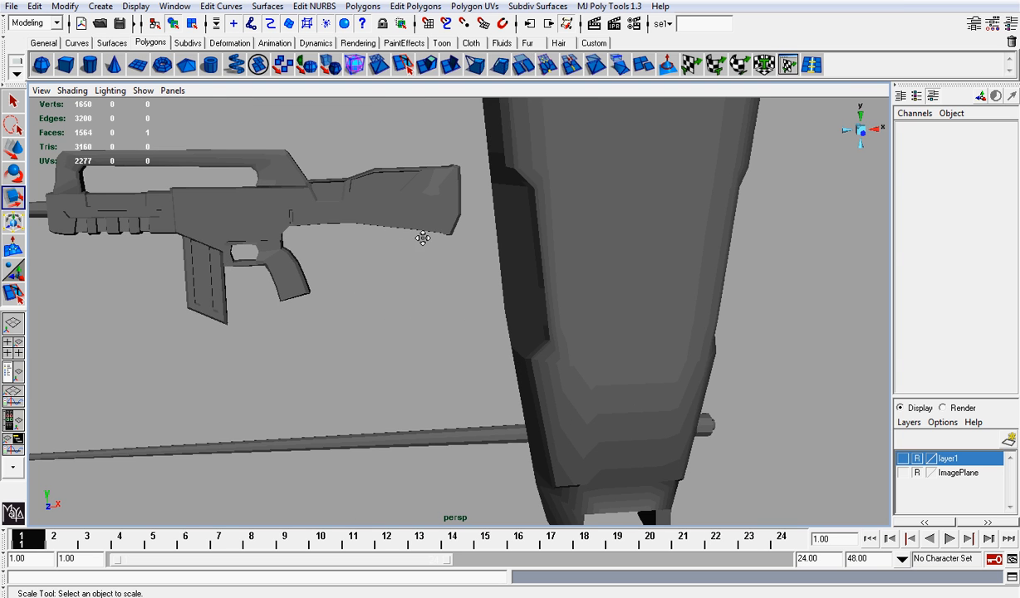